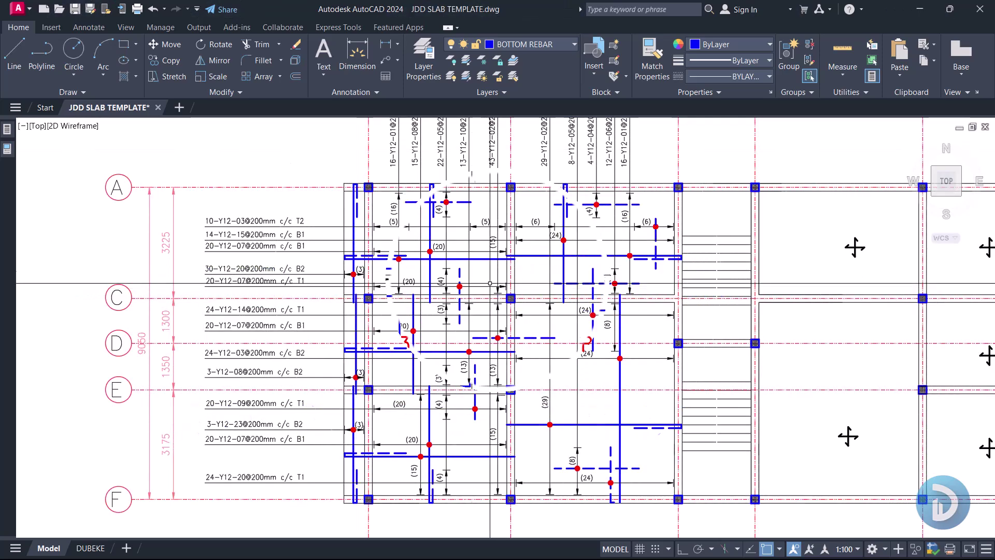
# - Change the bar quantity in the 10-Y12-03@200mm c/c T2 callout to 22
pyautogui.scroll(6, 576, 218)
pyautogui.scroll(-5, 630, 265)
pyautogui.moveTo(630, 265); pyautogui.dragTo(676, 265, button='middle')
pyautogui.scroll(3, 676, 265)
pyautogui.moveTo(68, 279); pyautogui.dragTo(256, 336, button='middle')
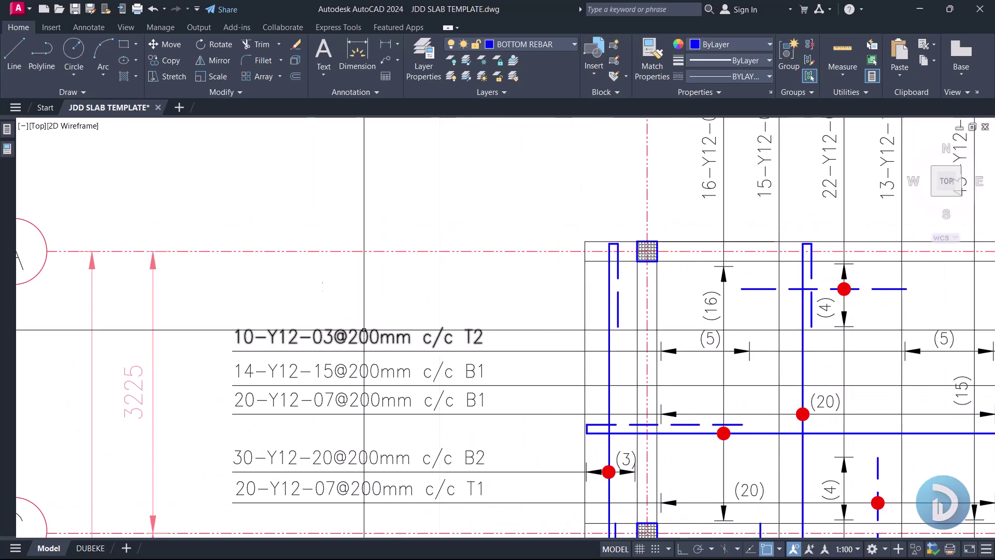
pyautogui.scroll(2, 256, 336)
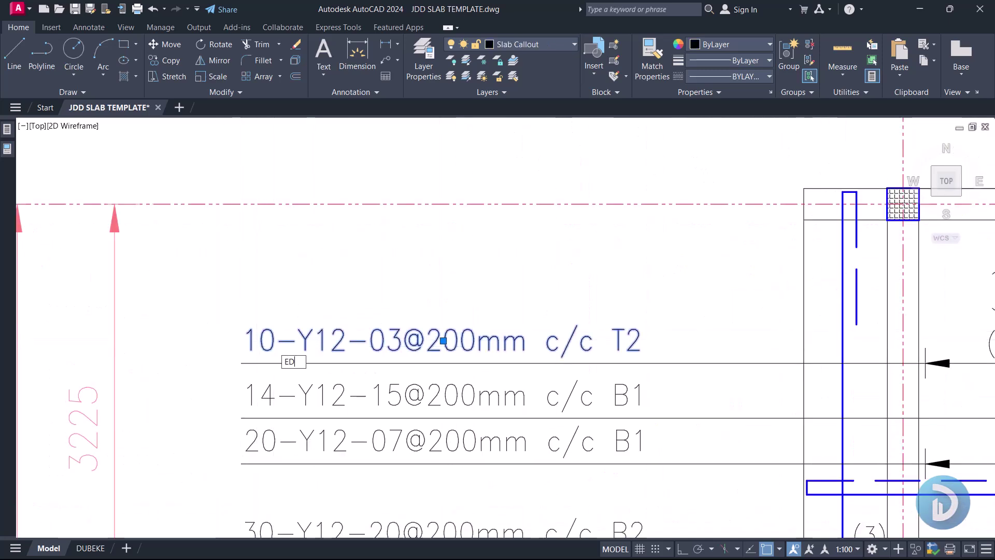
pyautogui.doubleClick(260, 340)
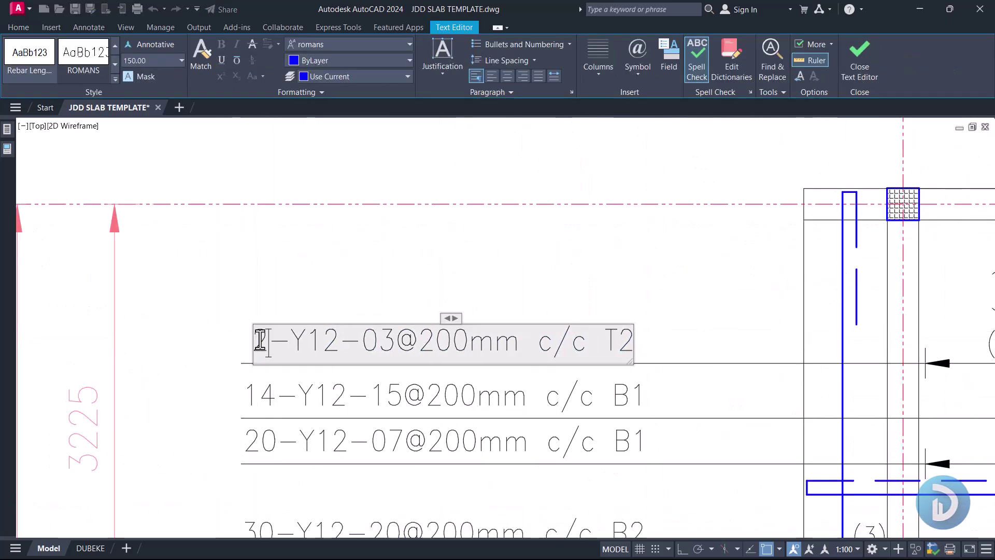
# - Change the bar quantity in the 14-Y12-15@200mm c/c B1 callout to 24
pyautogui.scroll(-3, 315, 249)
pyautogui.scroll(2, 539, 275)
pyautogui.moveTo(736, 321)
pyautogui.mouseDown(button='middle')
pyautogui.moveTo(680, 339)
pyautogui.moveTo(502, 351)
pyautogui.mouseUp(button='middle')
pyautogui.moveTo(643, 348); pyautogui.dragTo(554, 356, button='middle')
pyautogui.moveTo(383, 342); pyautogui.dragTo(561, 327, button='middle')
pyautogui.moveTo(181, 347); pyautogui.dragTo(440, 336, button='middle')
pyautogui.press('space')
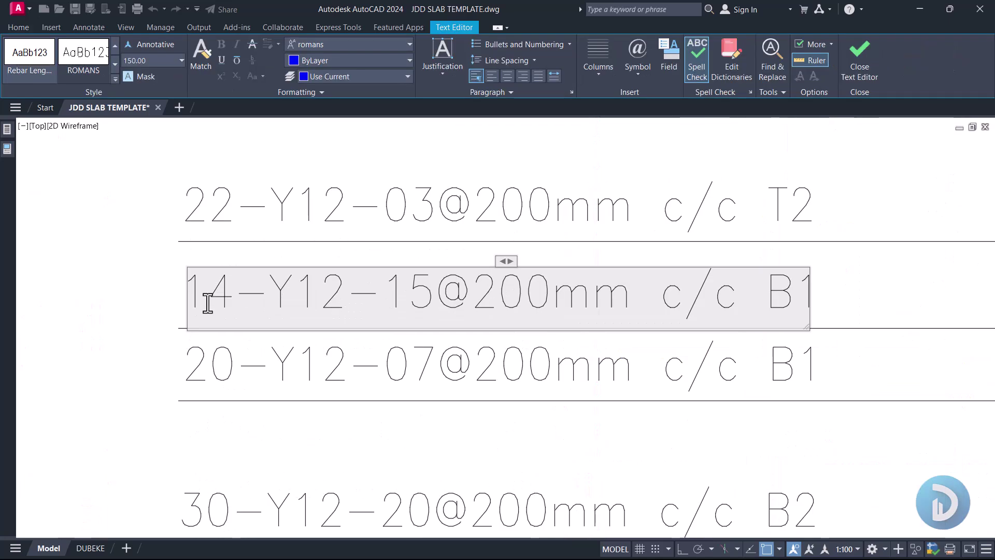
pyautogui.write('2')
pyautogui.click(238, 215)
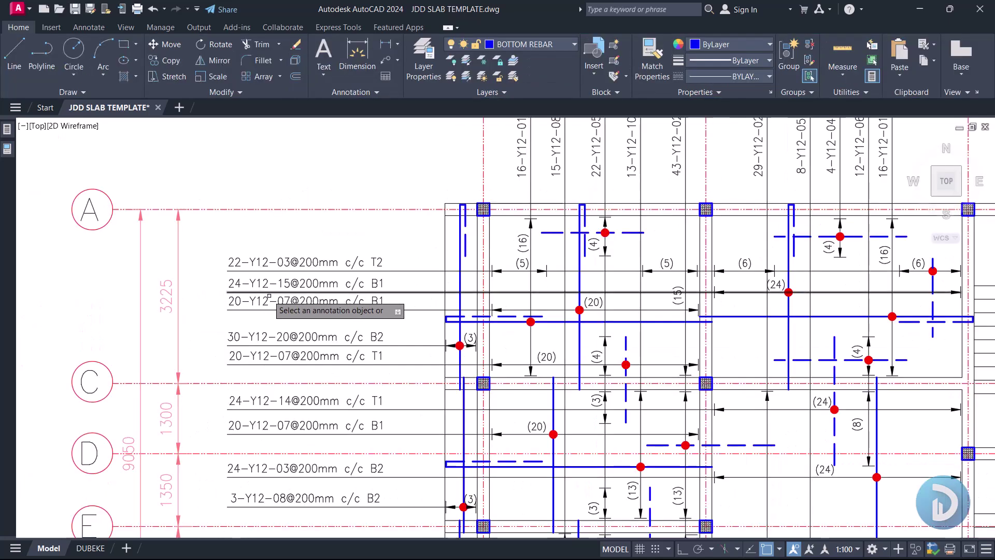
# - Change the bar quantity in the 30-Y12-20@200mm c/c B2 callout to 33
pyautogui.moveTo(540, 382); pyautogui.dragTo(445, 297, button='middle')
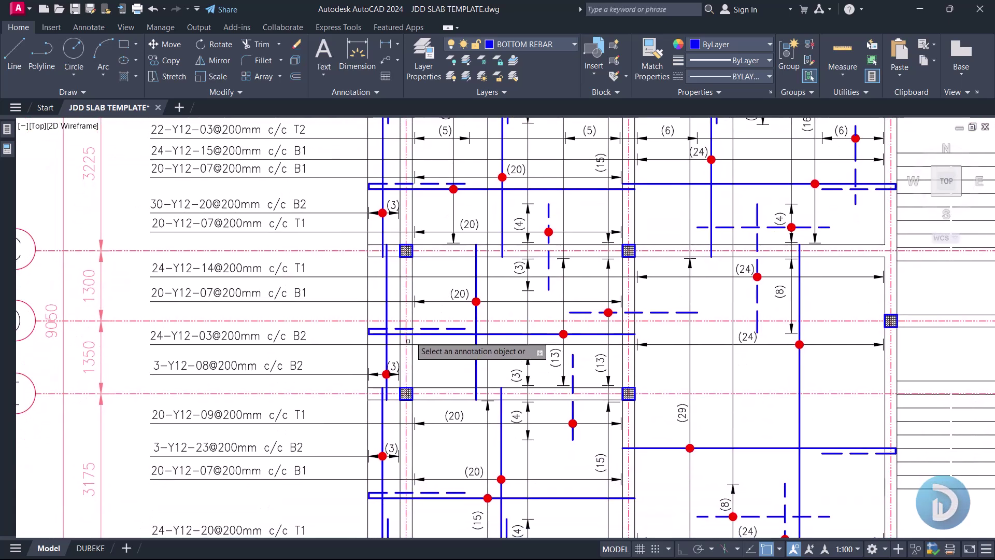
pyautogui.moveTo(335, 416)
pyautogui.mouseDown(button='middle')
pyautogui.moveTo(333, 395)
pyautogui.moveTo(337, 406)
pyautogui.mouseUp(button='middle')
pyautogui.moveTo(275, 292); pyautogui.dragTo(275, 319, button='middle')
pyautogui.scroll(3, 188, 210)
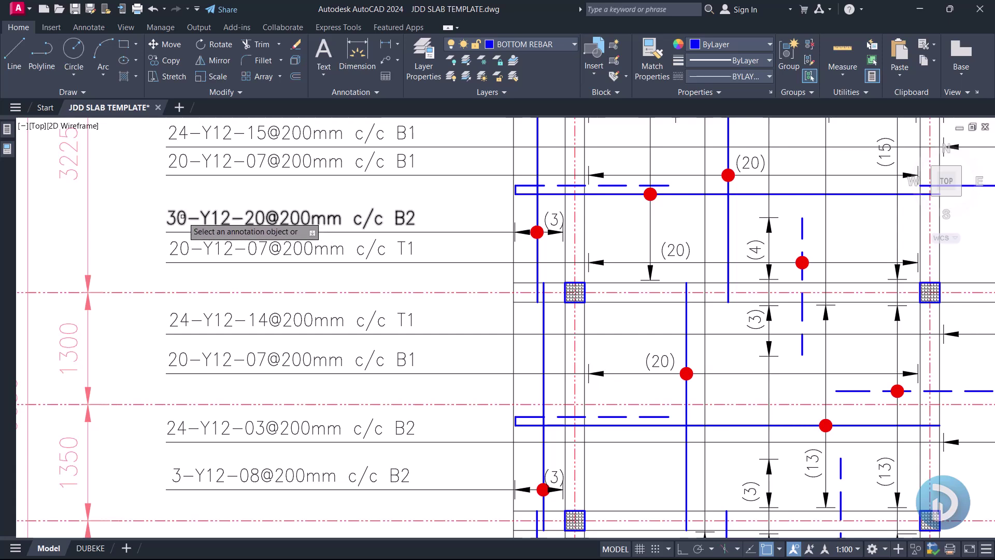
pyautogui.scroll(8, 190, 228)
pyautogui.click(194, 240)
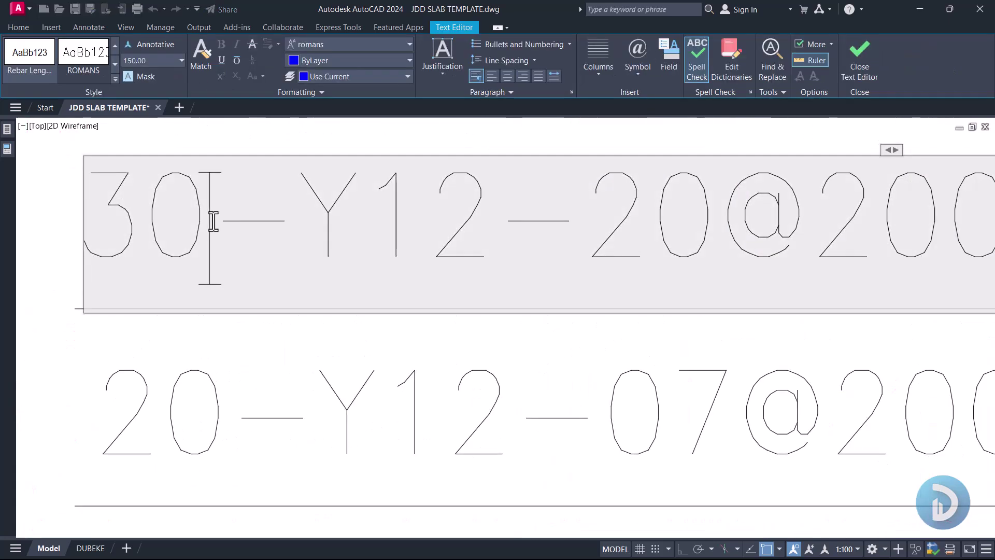
pyautogui.press('BackSpace')
pyautogui.write('3')
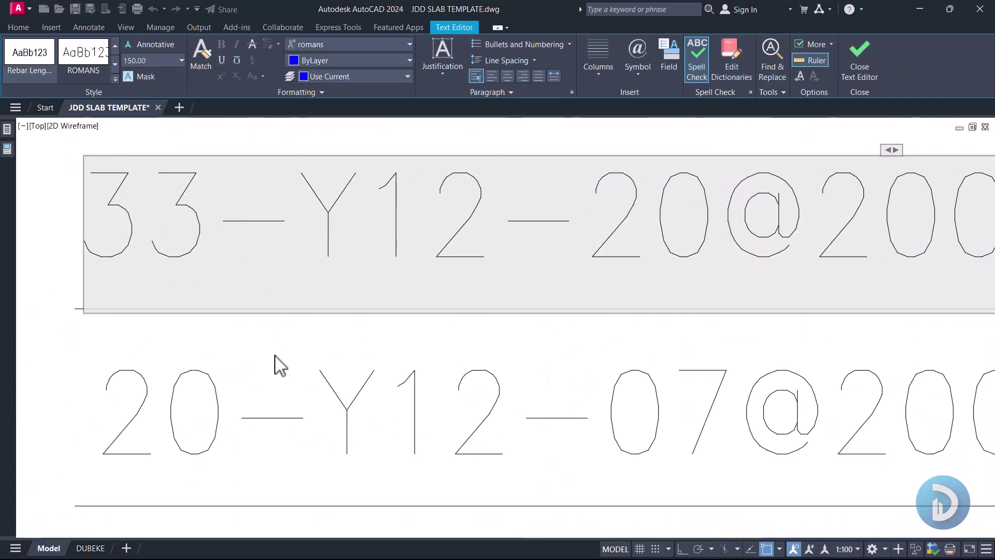
pyautogui.press('BackSpace')
pyautogui.click(296, 316)
pyautogui.scroll(-8, 376, 329)
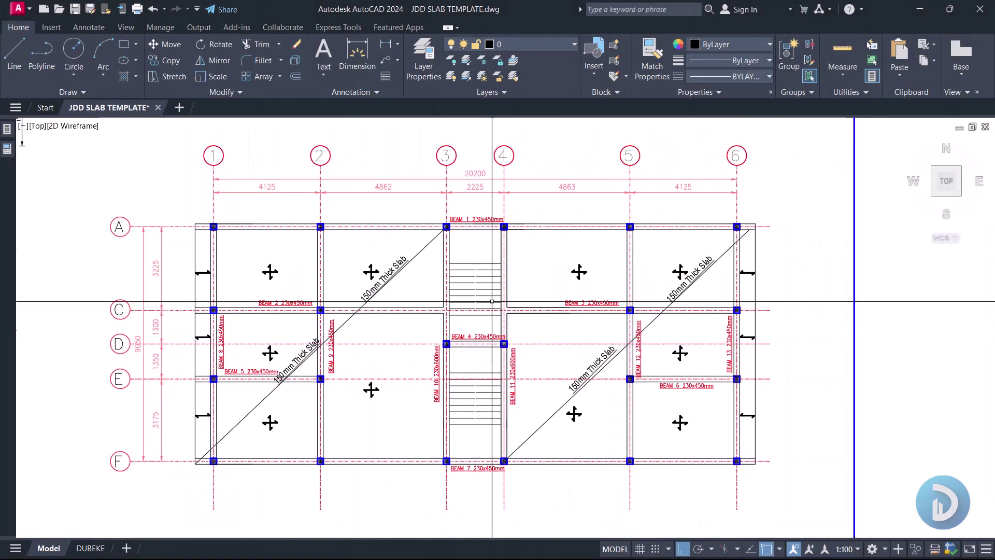
# - Examine the slab layout plan and read the reinforcement and concrete cover instructions above it
pyautogui.moveTo(460, 392); pyautogui.dragTo(452, 400, button='middle')
pyautogui.moveTo(417, 362)
pyautogui.mouseDown(button='middle')
pyautogui.moveTo(435, 369)
pyautogui.moveTo(429, 382)
pyautogui.mouseUp(button='middle')
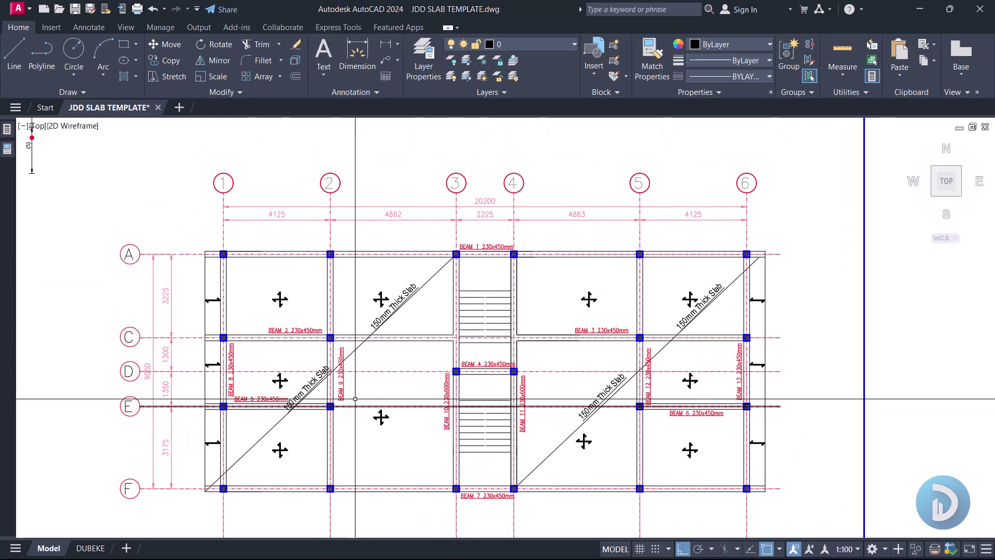
pyautogui.scroll(4, 469, 261)
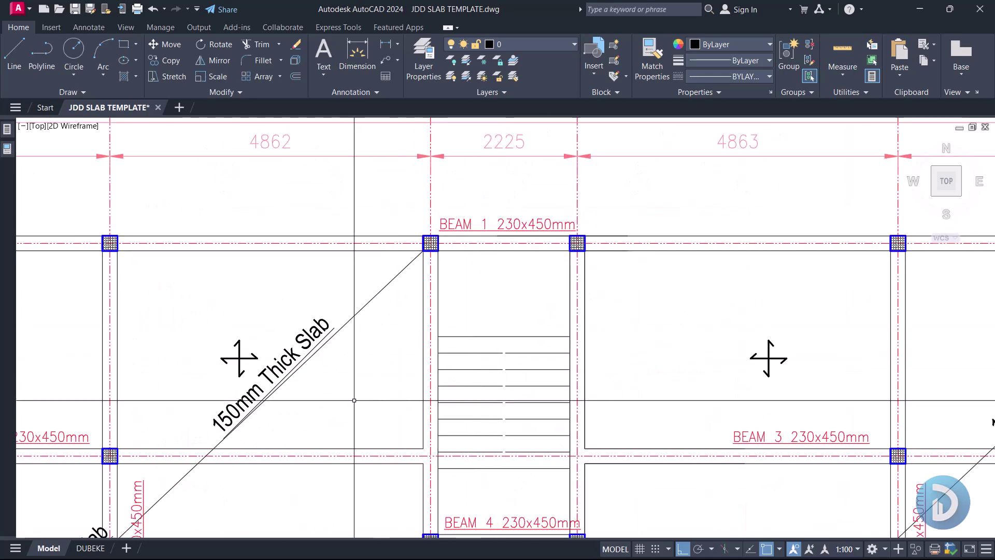
pyautogui.moveTo(353, 393); pyautogui.dragTo(537, 293, button='middle')
pyautogui.scroll(-2, 539, 292)
pyautogui.moveTo(433, 349); pyautogui.dragTo(446, 243, button='middle')
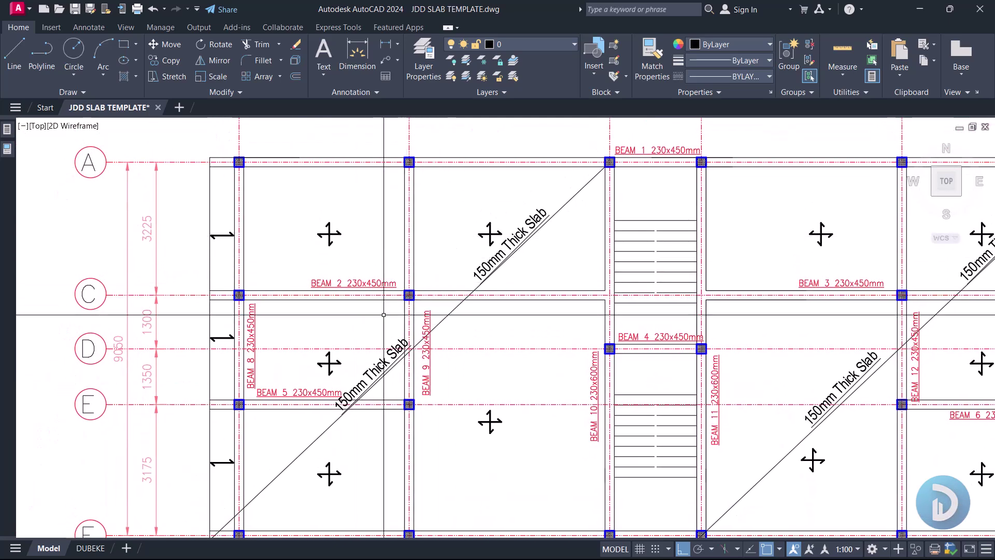
pyautogui.scroll(-8, 409, 309)
pyautogui.scroll(6, 408, 309)
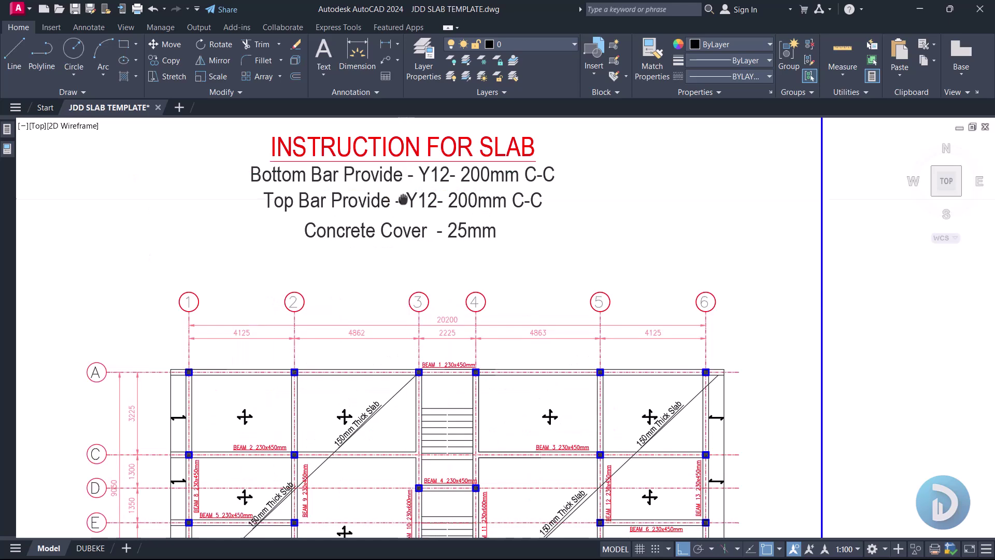
pyautogui.moveTo(408, 282); pyautogui.dragTo(415, 291, button='middle')
pyautogui.scroll(2, 422, 244)
pyautogui.moveTo(423, 244); pyautogui.dragTo(422, 311, button='middle')
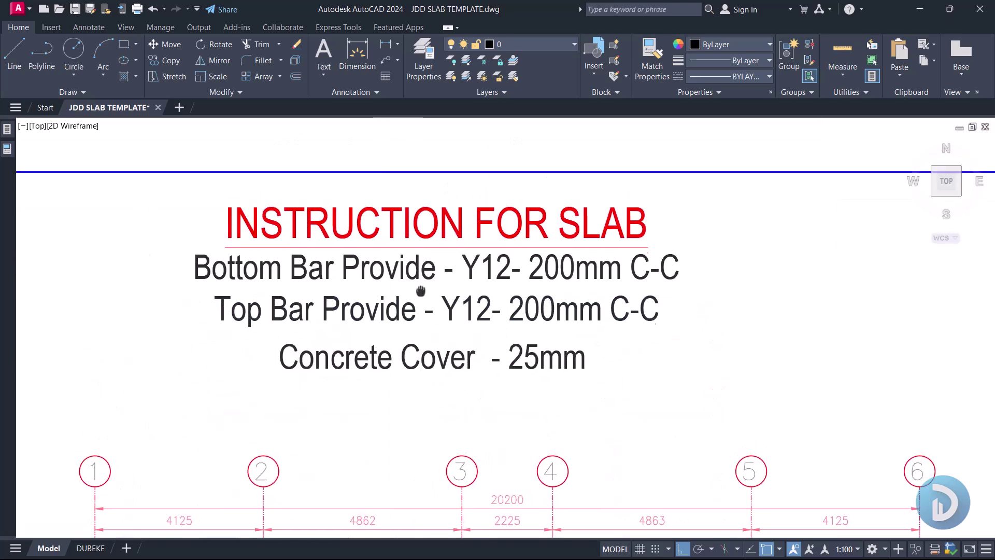
pyautogui.scroll(1, 420, 301)
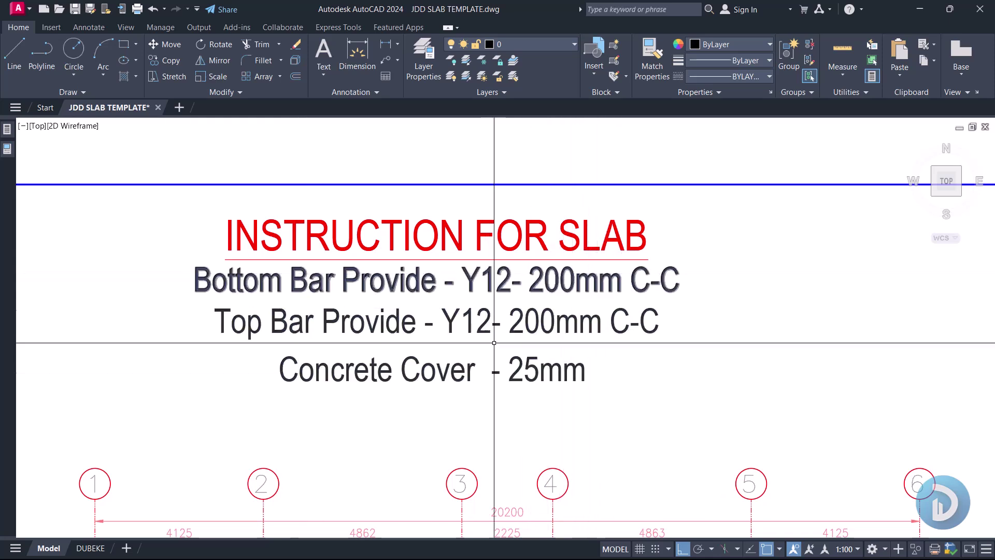
# - Compare the slab instruction notes with the panels, beams and grid spans of the layout plan
pyautogui.moveTo(528, 459)
pyautogui.mouseDown(button='middle')
pyautogui.moveTo(518, 273)
pyautogui.moveTo(511, 320)
pyautogui.mouseUp(button='middle')
pyautogui.scroll(-4, 518, 273)
pyautogui.scroll(4, 510, 300)
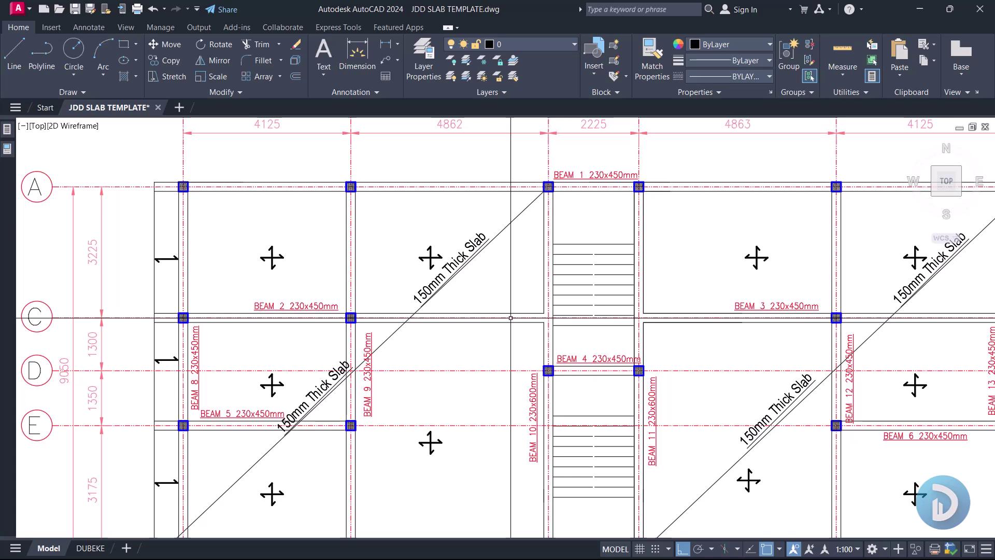
pyautogui.moveTo(563, 220); pyautogui.dragTo(535, 337, button='middle')
pyautogui.moveTo(576, 86); pyautogui.dragTo(529, 253, button='middle')
pyautogui.scroll(2, 530, 253)
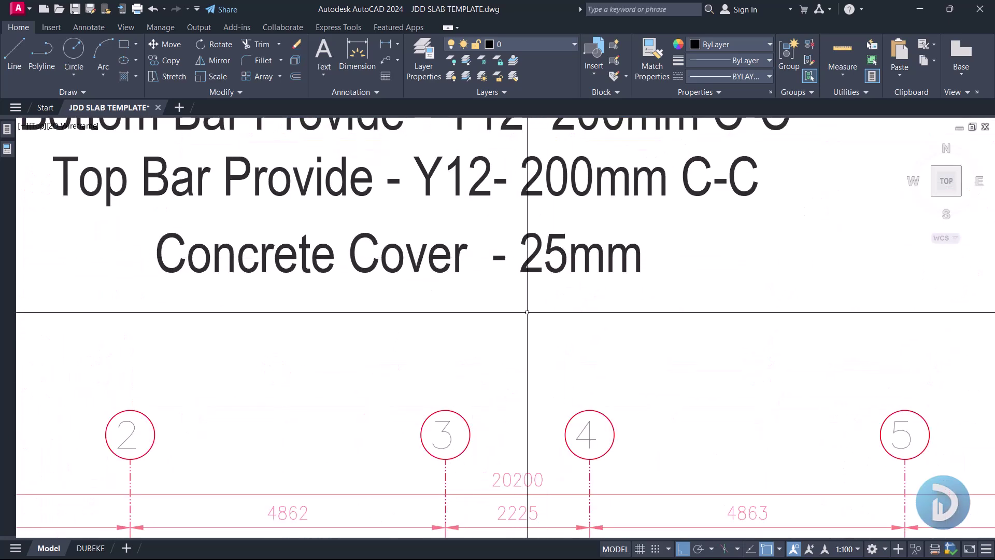
pyautogui.scroll(-5, 527, 312)
pyautogui.moveTo(567, 391); pyautogui.dragTo(548, 283, button='middle')
pyautogui.scroll(2, 533, 363)
pyautogui.moveTo(577, 403); pyautogui.dragTo(574, 400, button='middle')
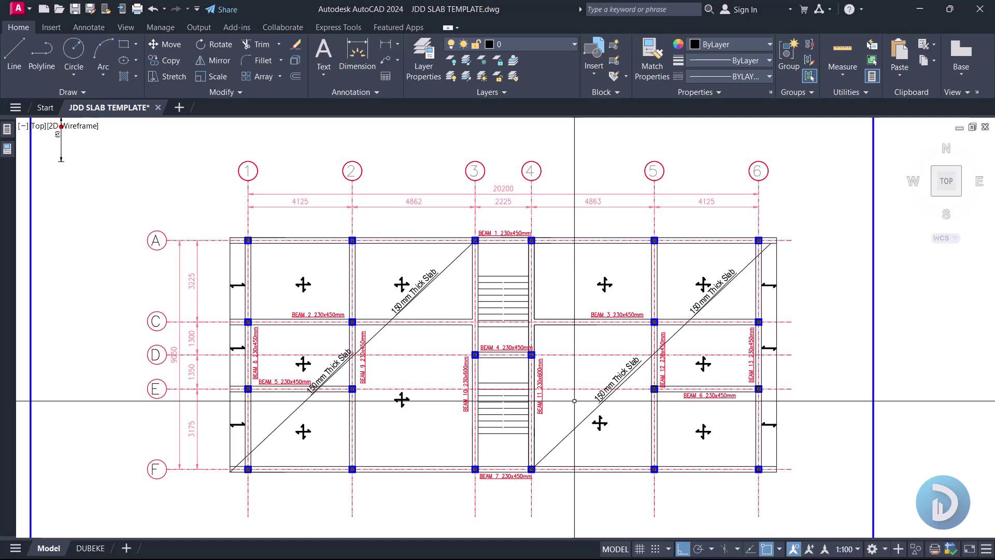
# - Copy the whole slab plan, with its grids, dimensions and labels, to the empty area right of the blue frame
pyautogui.scroll(-2, 541, 362)
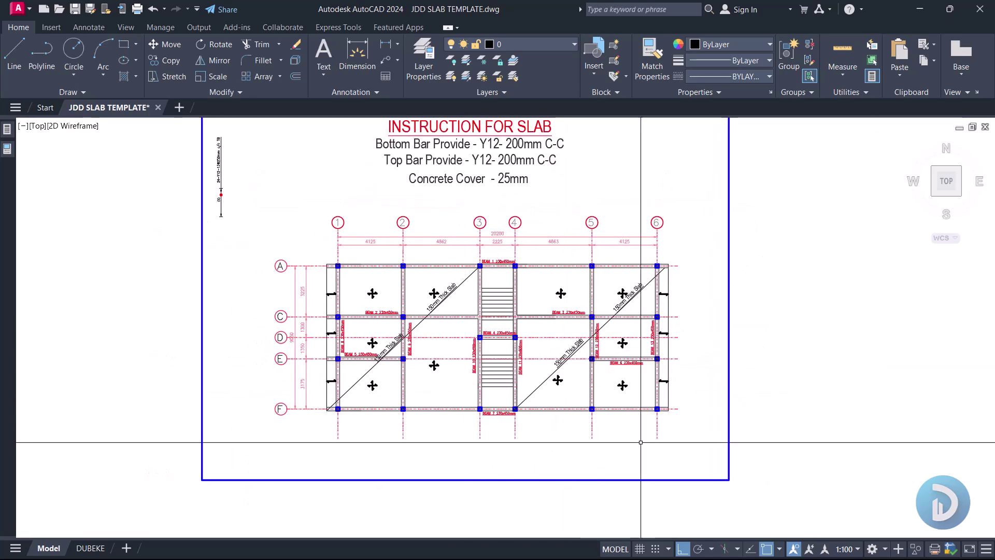
pyautogui.click(695, 457)
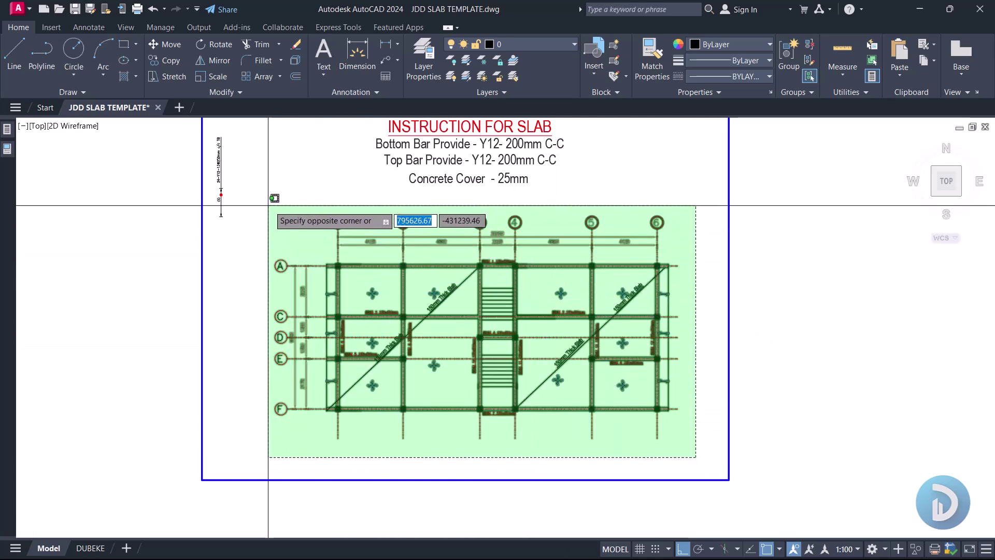
pyautogui.click(271, 206)
pyautogui.rightClick(368, 194)
pyautogui.click(419, 294)
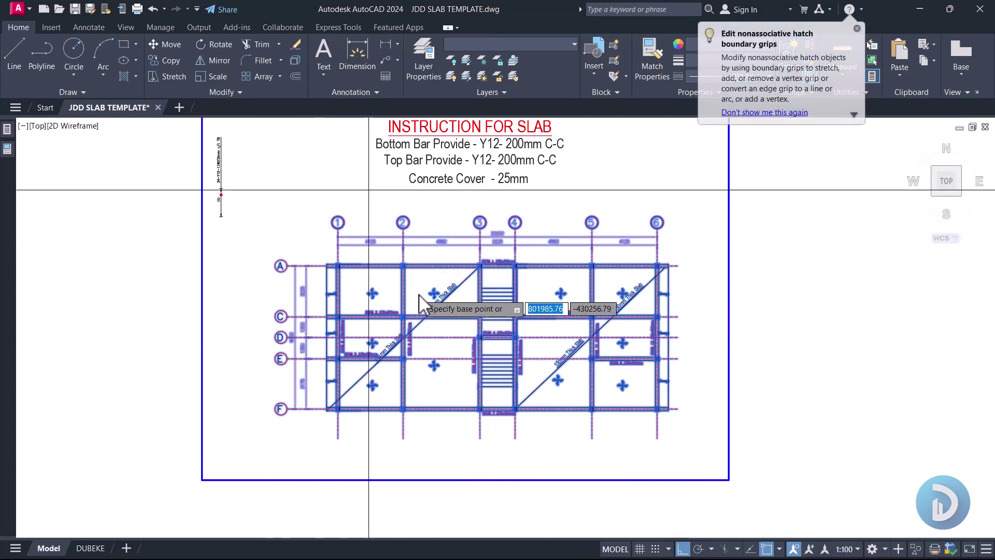
pyautogui.scroll(-5, 480, 223)
pyautogui.scroll(4, 621, 235)
pyautogui.moveTo(715, 251); pyautogui.dragTo(594, 263, button='middle')
pyautogui.moveTo(776, 266); pyautogui.dragTo(536, 295, button='middle')
pyautogui.click(620, 314)
# - Inspect the one-way span symbol in the overhang strip and the two-way span symbol in the first panel of the copied plan
pyautogui.scroll(8, 567, 283)
pyautogui.moveTo(428, 278)
pyautogui.mouseDown(button='middle')
pyautogui.moveTo(462, 284)
pyautogui.moveTo(404, 309)
pyautogui.mouseUp(button='middle')
pyautogui.scroll(-2, 433, 287)
pyautogui.scroll(5, 404, 310)
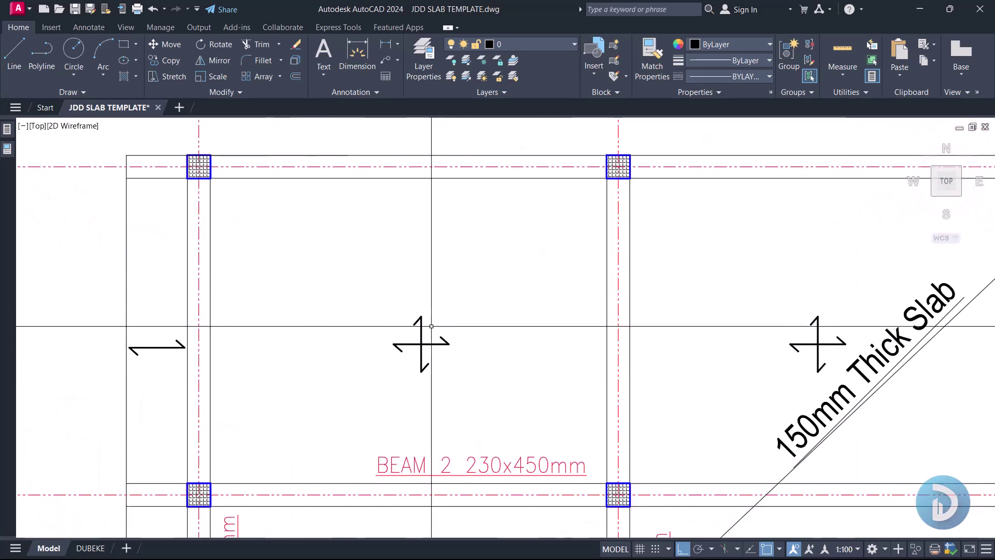
pyautogui.click(101, 321)
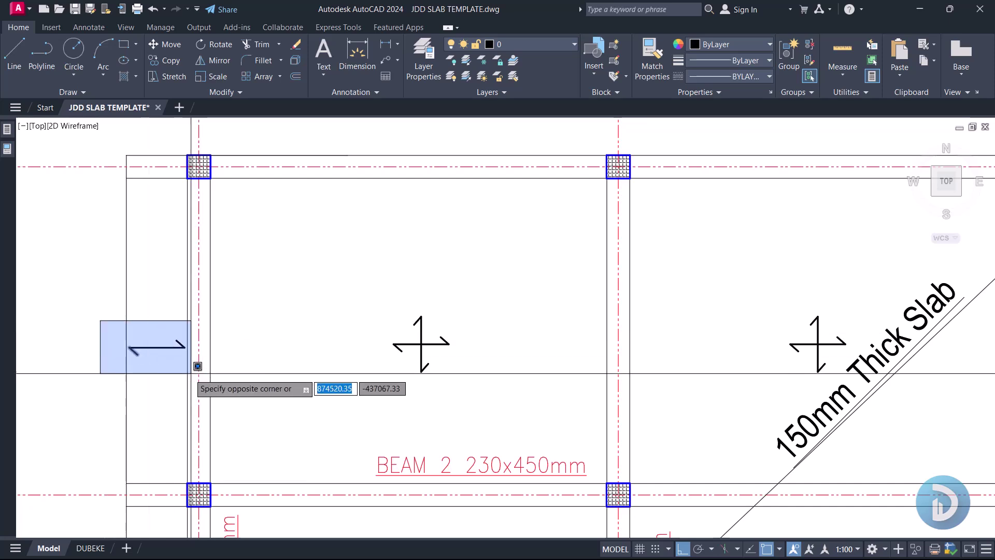
pyautogui.click(230, 385)
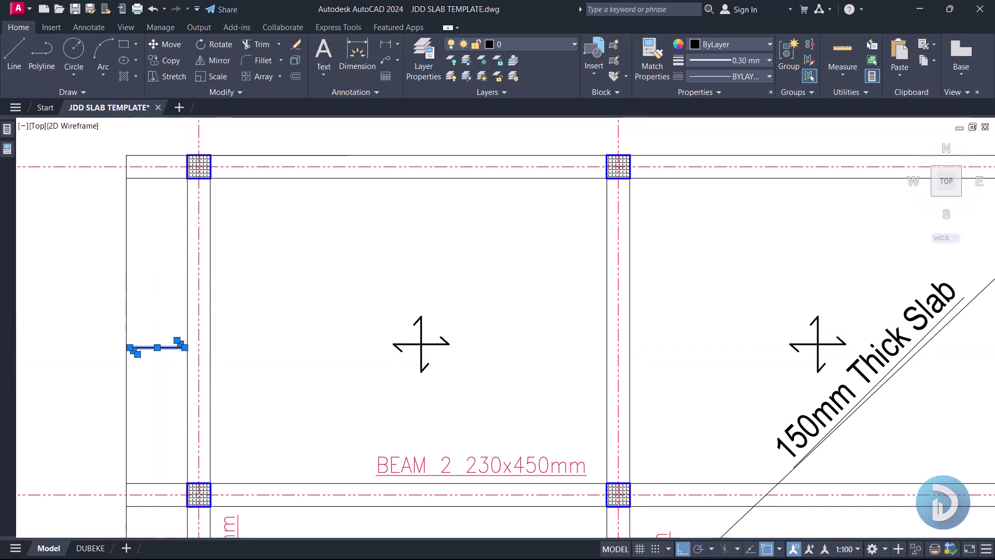
pyautogui.scroll(-2, 170, 331)
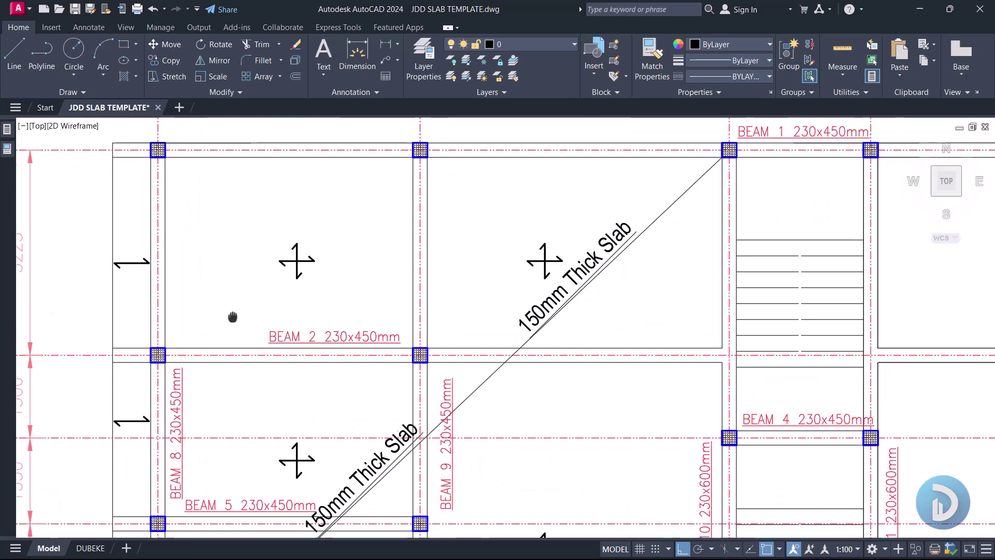
pyautogui.click(256, 219)
pyautogui.click(324, 285)
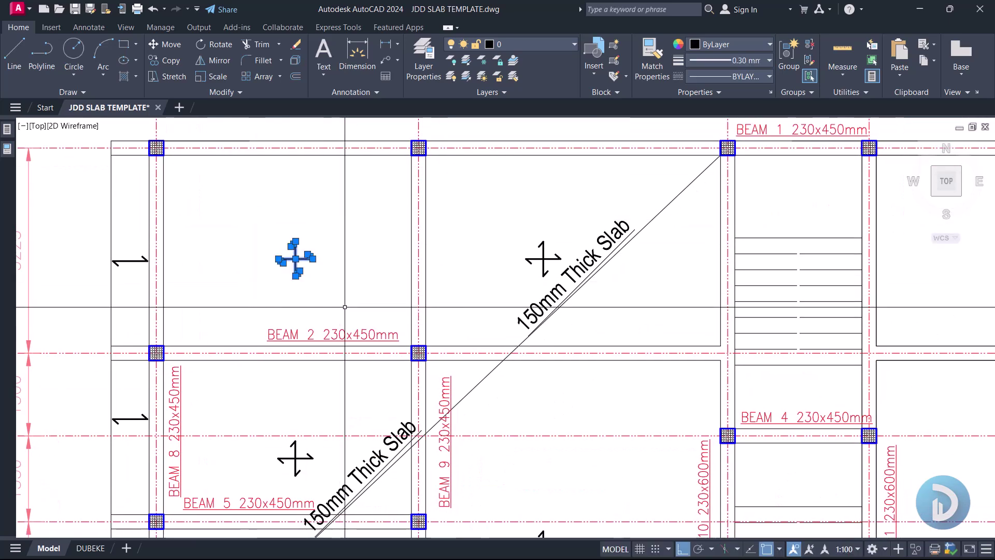
pyautogui.scroll(-5, 345, 297)
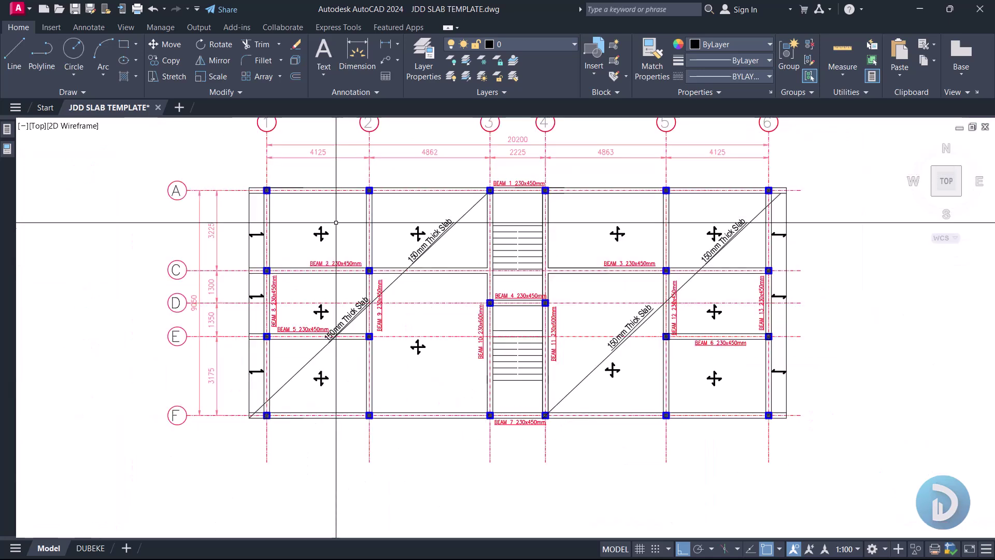
pyautogui.scroll(5, 363, 290)
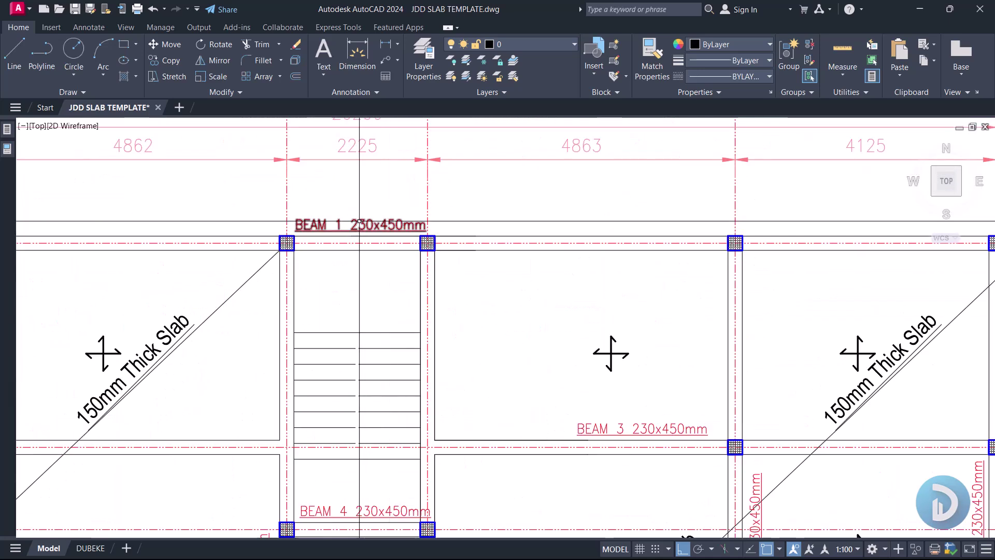
# - Select the BEAM 1 230x450mm label in the copied plan to check which layer it is on
pyautogui.click(358, 224)
pyautogui.scroll(-4, 402, 215)
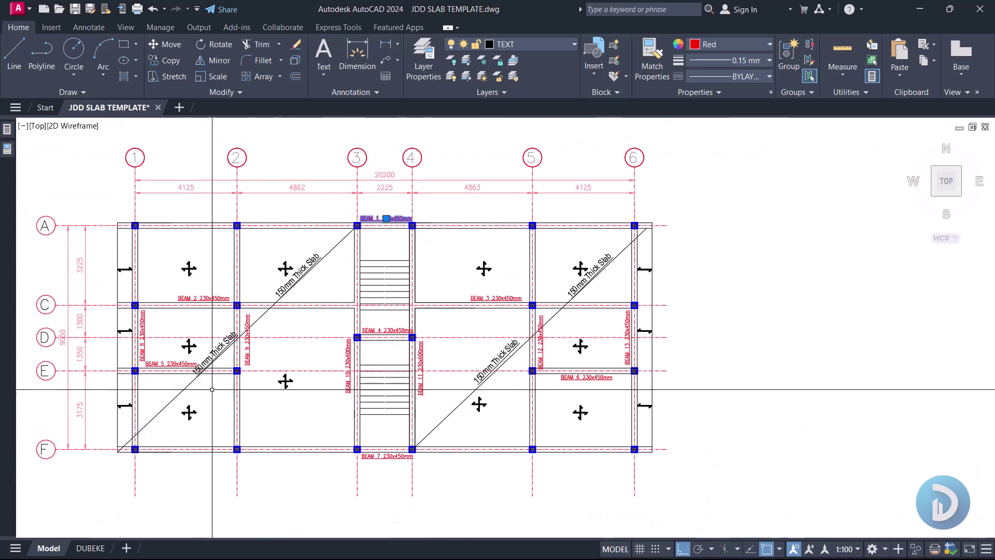
pyautogui.moveTo(272, 347); pyautogui.dragTo(307, 348, button='middle')
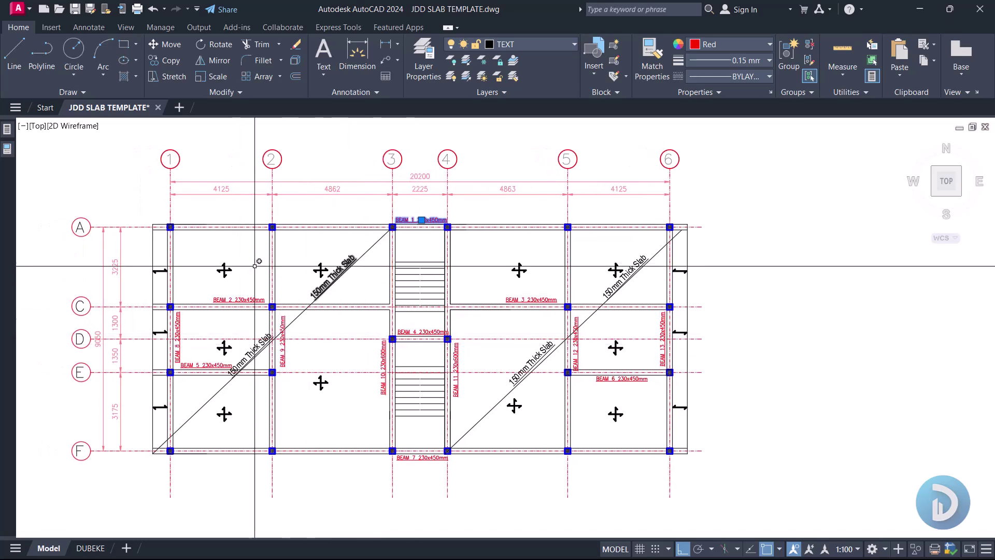
pyautogui.scroll(-2, 411, 267)
pyautogui.scroll(6, 449, 327)
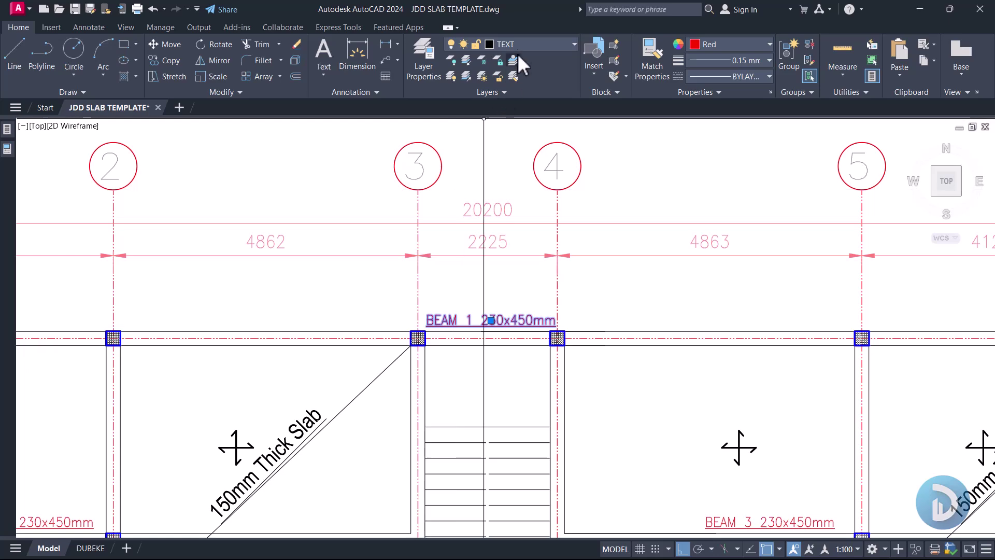
# - Delete all objects on the TEXT layer, the beam labels, from the copied plan by filtering its selection with Quick Select
pyautogui.scroll(-6, 533, 295)
pyautogui.click(689, 441)
pyautogui.click(340, 221)
pyautogui.rightClick(329, 206)
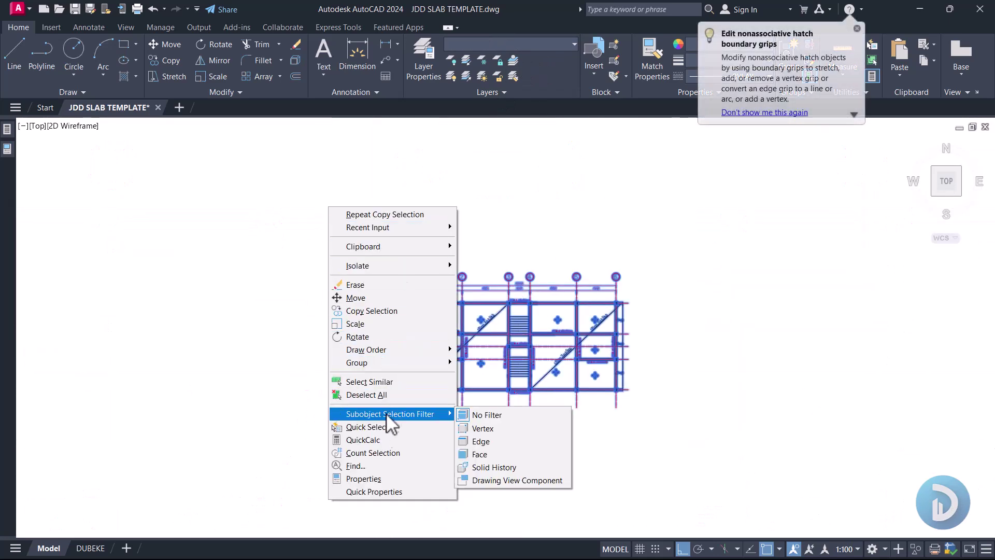
pyautogui.click(378, 425)
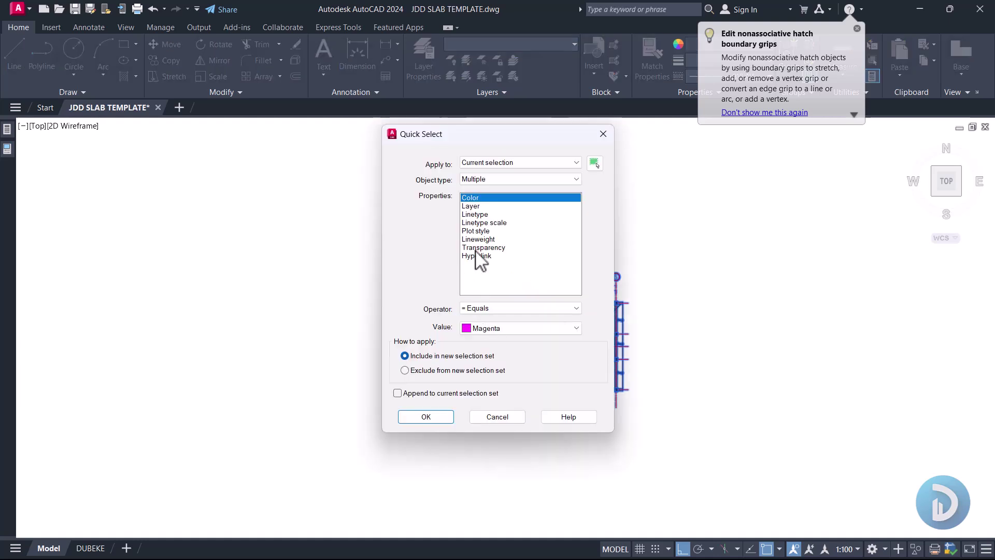
pyautogui.click(482, 328)
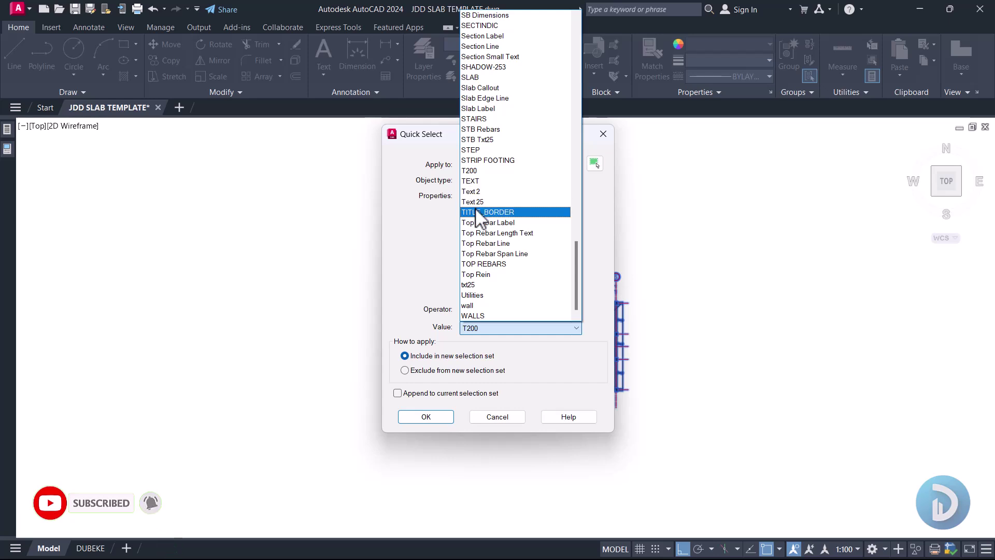
pyautogui.click(472, 181)
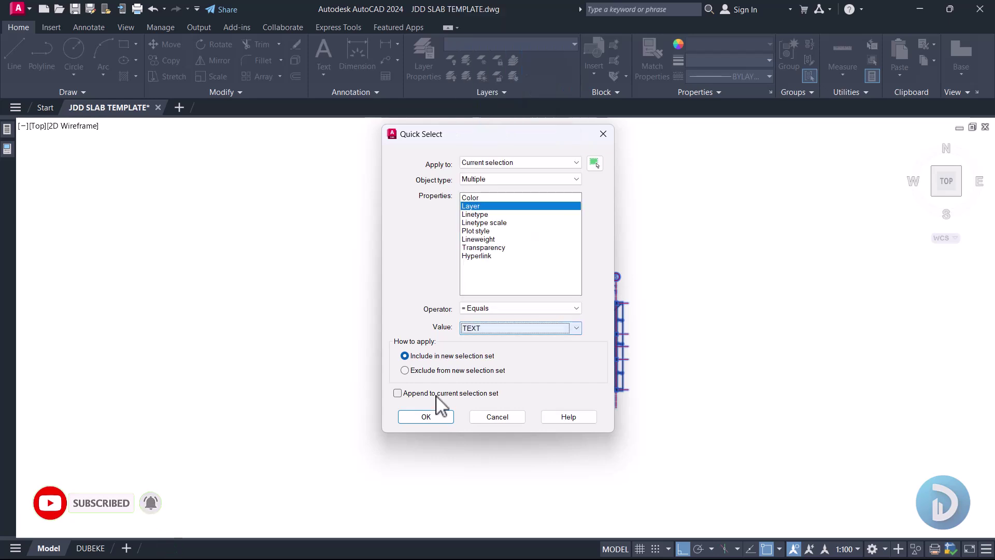
pyautogui.click(422, 418)
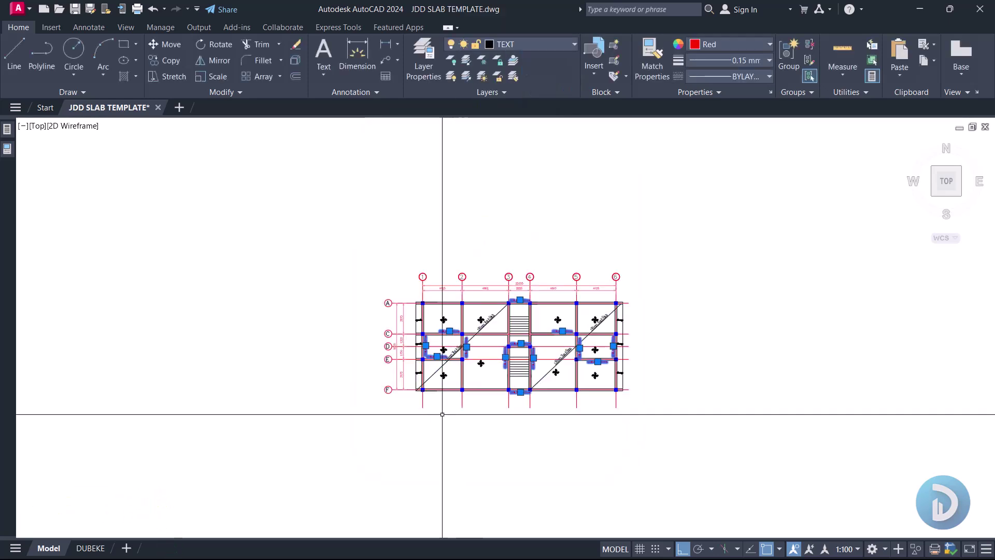
pyautogui.scroll(6, 442, 414)
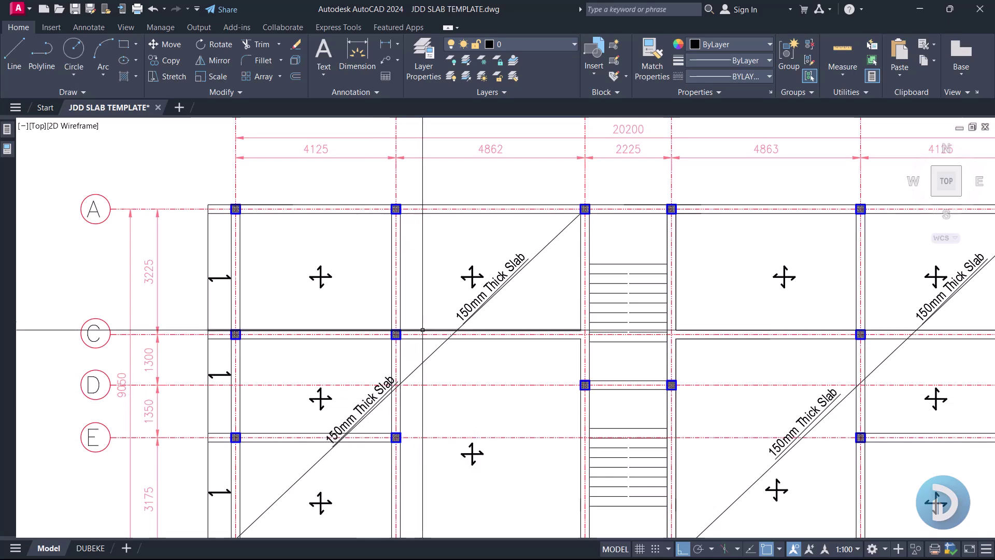
# - Examine the one-way span symbol in the overhang strip and the two-way span symbols in the first two panels between grids A and C
pyautogui.scroll(2, 263, 281)
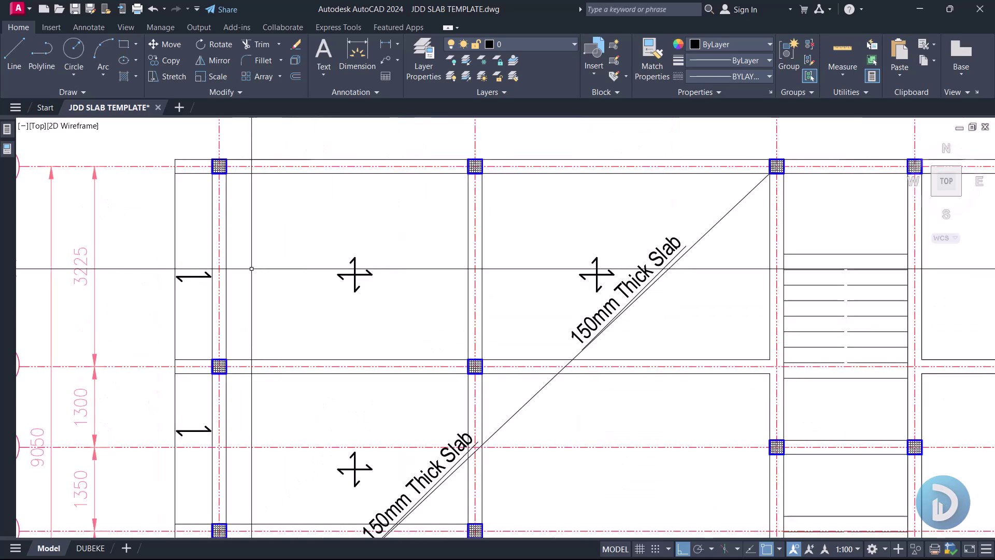
pyautogui.moveTo(264, 281); pyautogui.dragTo(288, 332, button='middle')
pyautogui.click(157, 300)
pyautogui.click(267, 352)
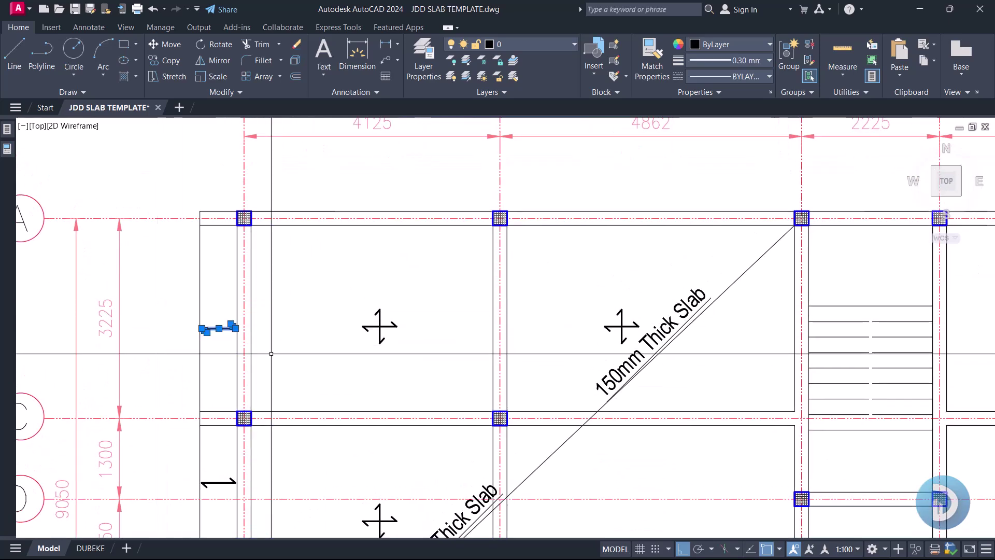
pyautogui.press('Escape')
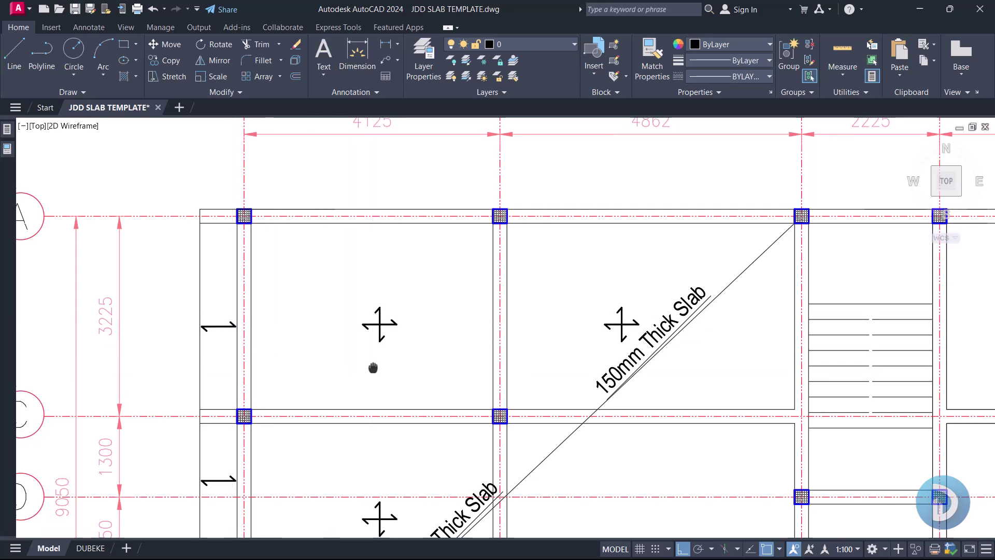
pyautogui.moveTo(318, 364); pyautogui.dragTo(314, 355, button='middle')
pyautogui.click(340, 265)
pyautogui.click(421, 360)
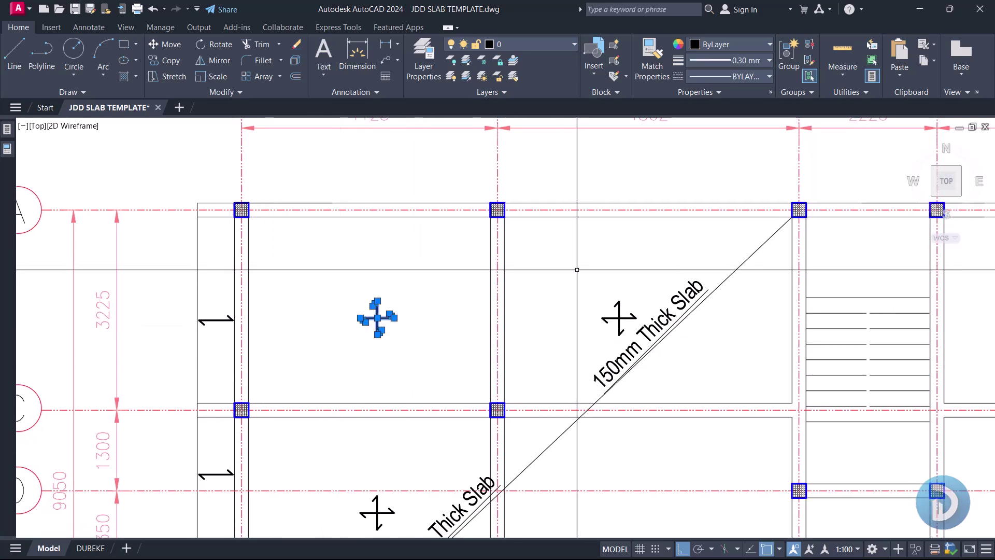
pyautogui.click(575, 266)
pyautogui.click(655, 345)
pyautogui.press('Escape')
pyautogui.scroll(-2, 595, 244)
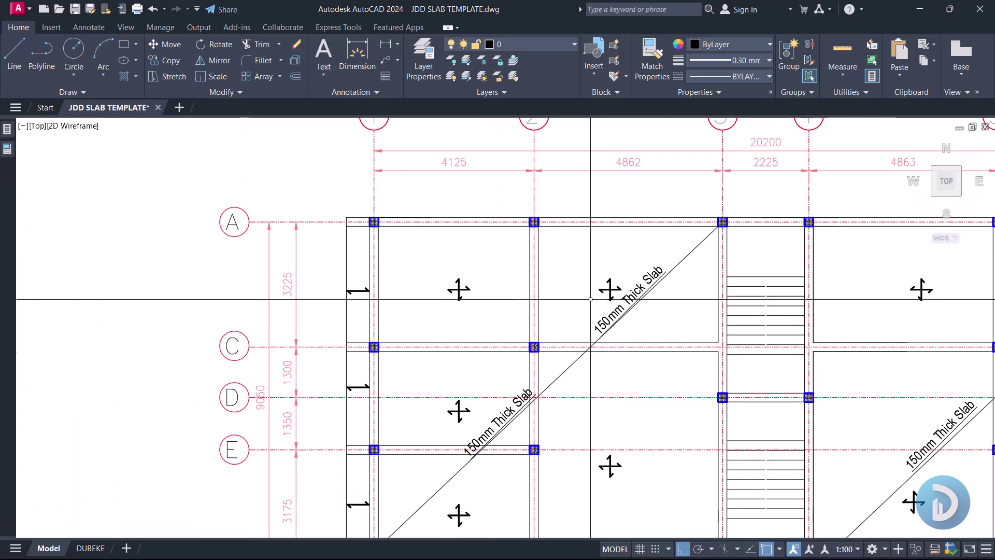
pyautogui.moveTo(623, 389); pyautogui.dragTo(544, 300, button='middle')
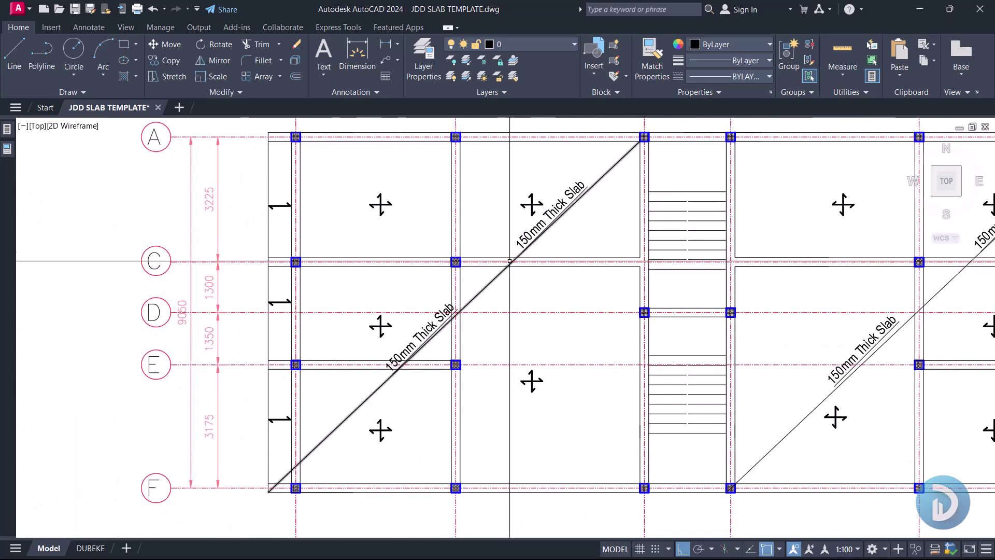
pyautogui.scroll(2, 534, 227)
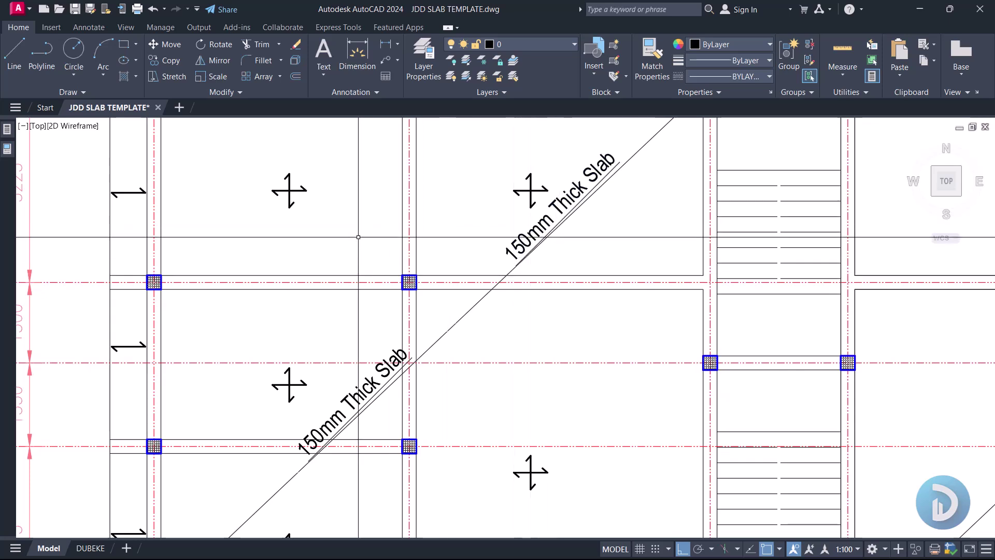
pyautogui.moveTo(355, 240); pyautogui.dragTo(396, 271, button='middle')
pyautogui.moveTo(274, 217); pyautogui.dragTo(298, 257, button='middle')
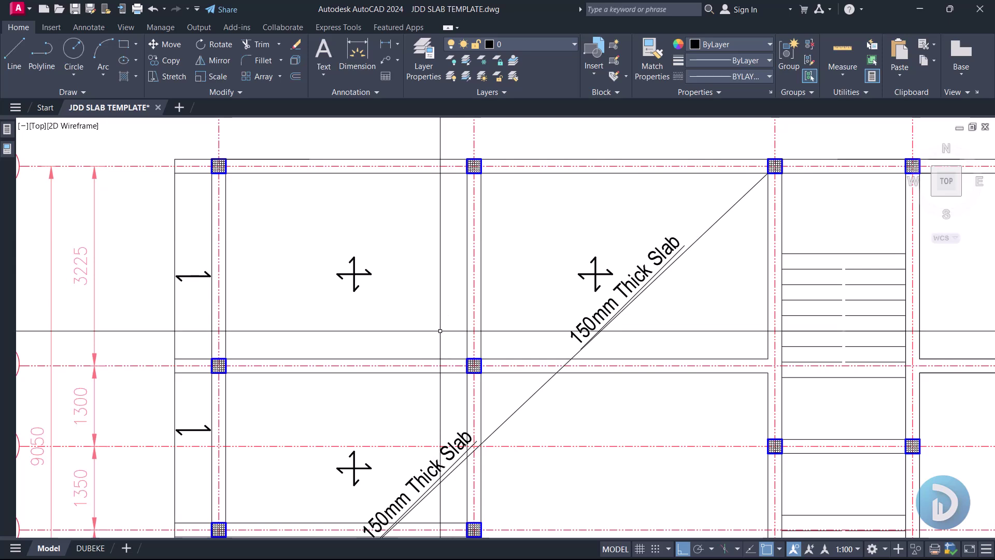
pyautogui.scroll(2, 440, 330)
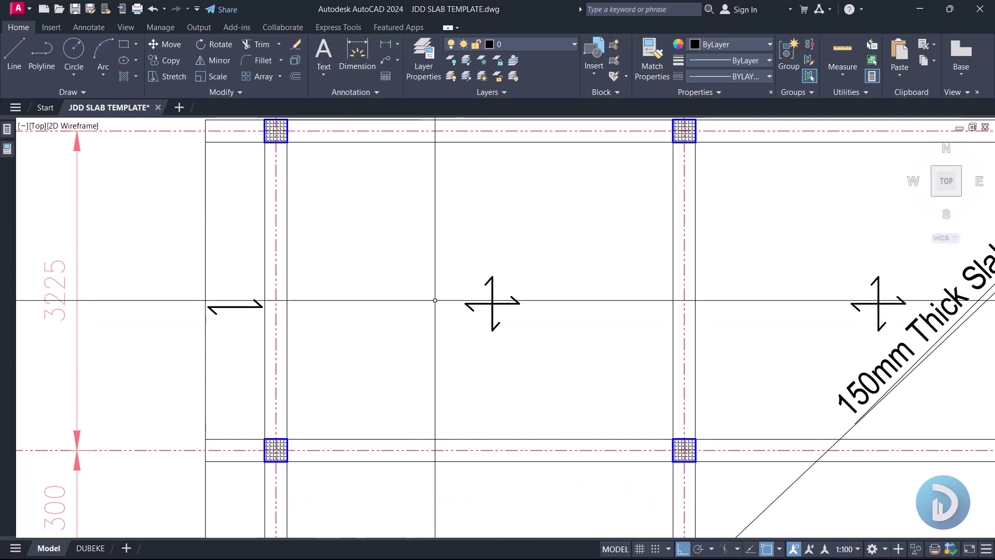
pyautogui.write('l')
pyautogui.press('Return')
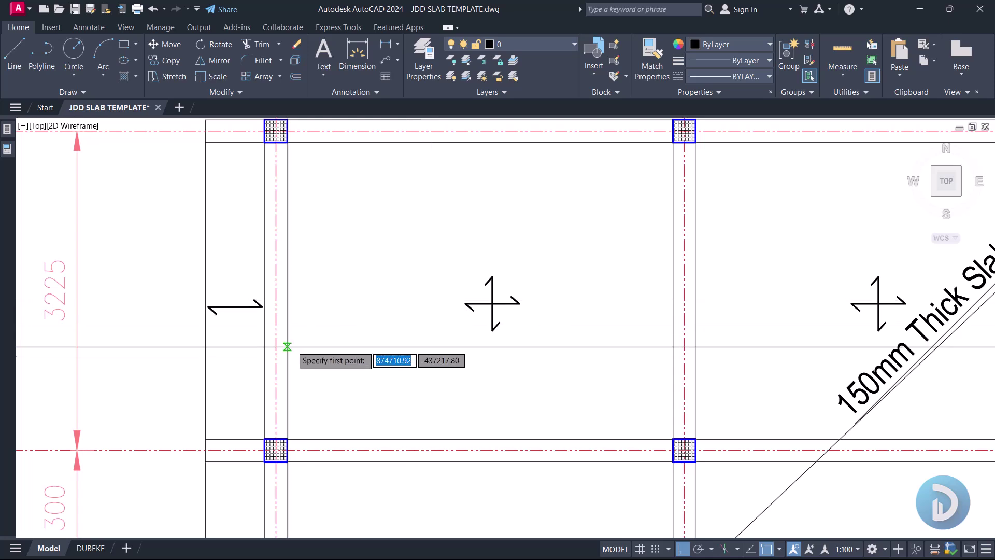
pyautogui.click(207, 360)
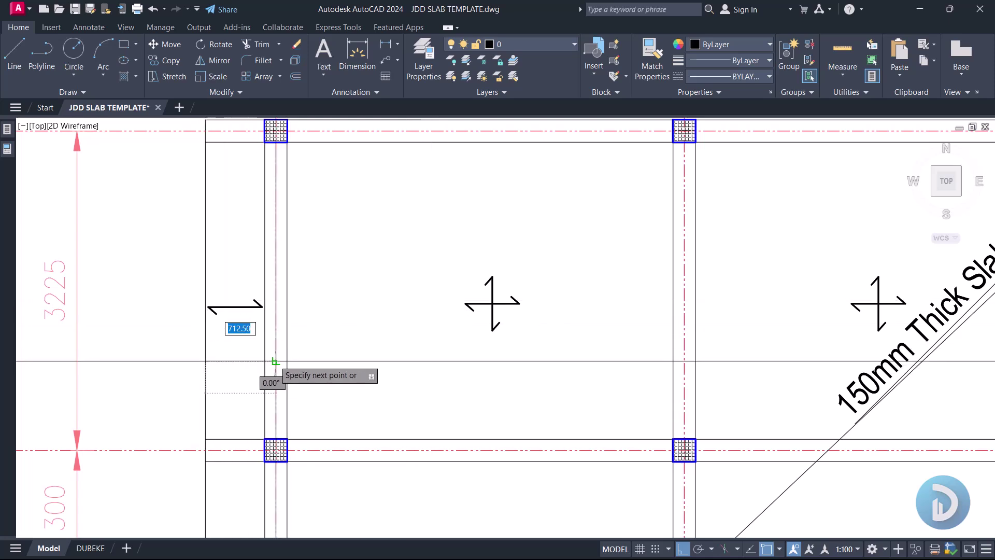
pyautogui.moveTo(264, 361); pyautogui.dragTo(114, 382, button='middle')
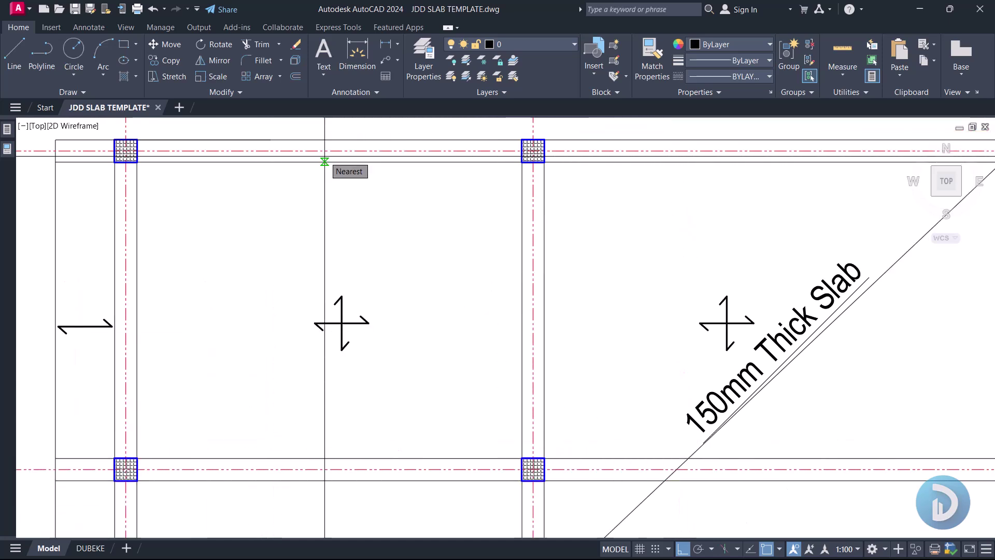
# - Draw a vertical and a horizontal trial line across the first panel between the beam faces, and erase both lines
pyautogui.click(334, 162)
pyautogui.click(333, 458)
pyautogui.press('Escape')
pyautogui.press('space')
pyautogui.click(137, 303)
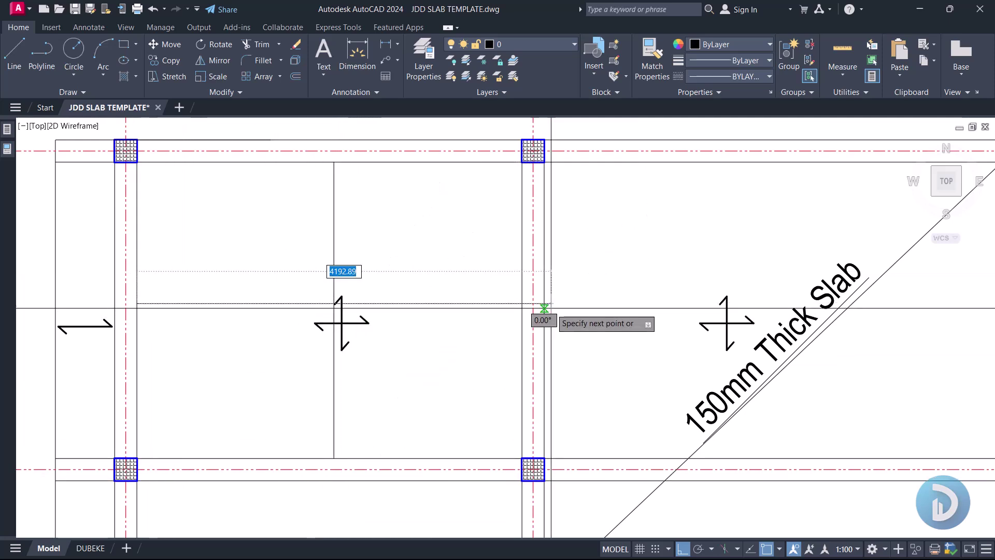
pyautogui.click(522, 303)
pyautogui.press('Escape')
pyautogui.click(388, 304)
pyautogui.click(334, 259)
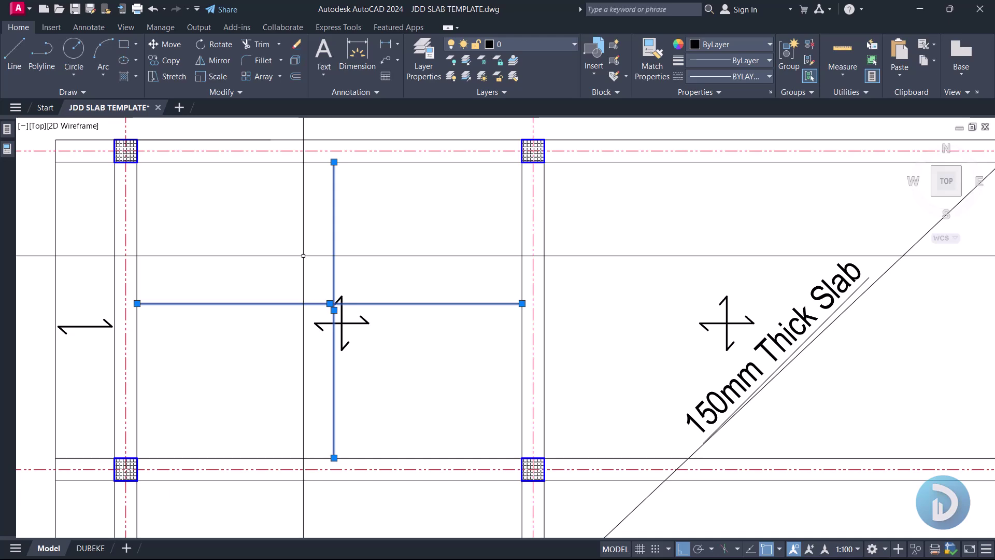
# - Copy the "Concrete Cover - 25mm" note from the slab instructions to the empty space above the copied plan's grid bubbles
pyautogui.scroll(-10, 325, 255)
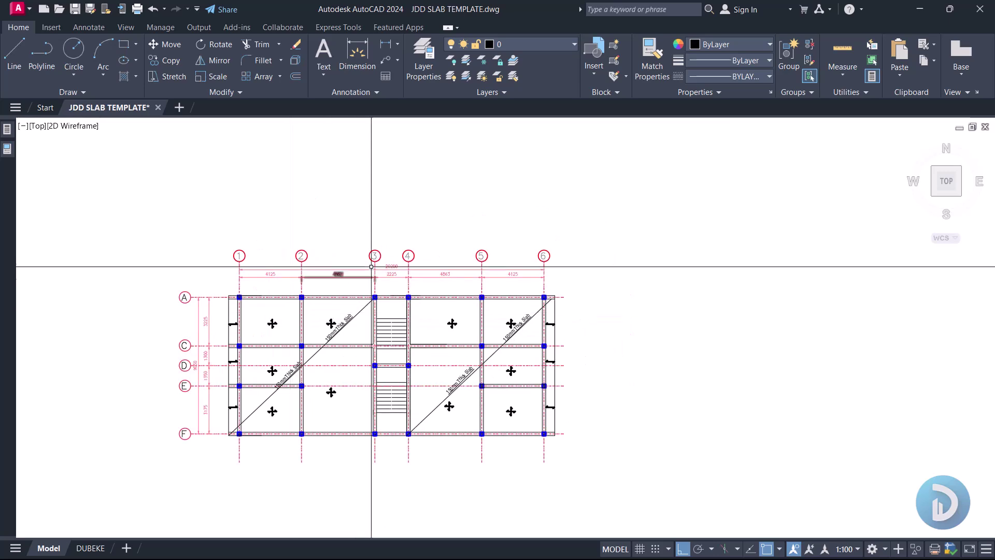
pyautogui.moveTo(375, 284); pyautogui.dragTo(276, 297, button='middle')
pyautogui.scroll(10, 275, 297)
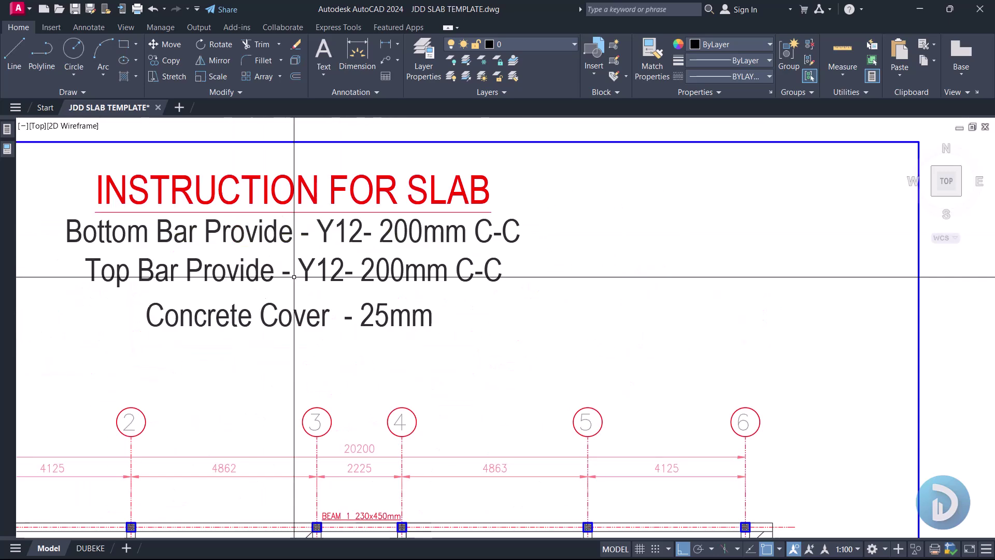
pyautogui.click(300, 302)
pyautogui.rightClick(300, 302)
pyautogui.click(352, 338)
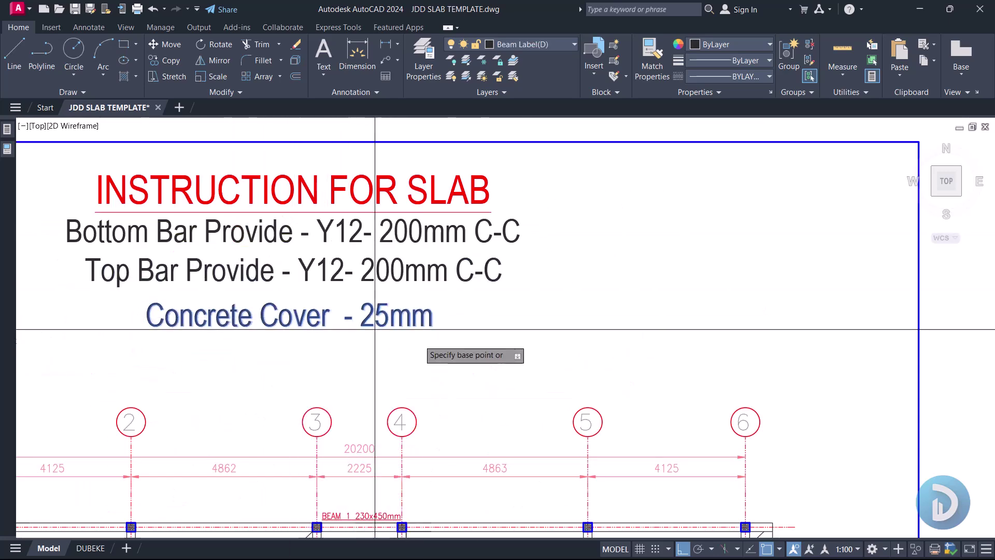
pyautogui.click(293, 302)
pyautogui.scroll(-10, 293, 302)
pyautogui.moveTo(595, 318); pyautogui.dragTo(331, 322, button='middle')
pyautogui.scroll(10, 522, 292)
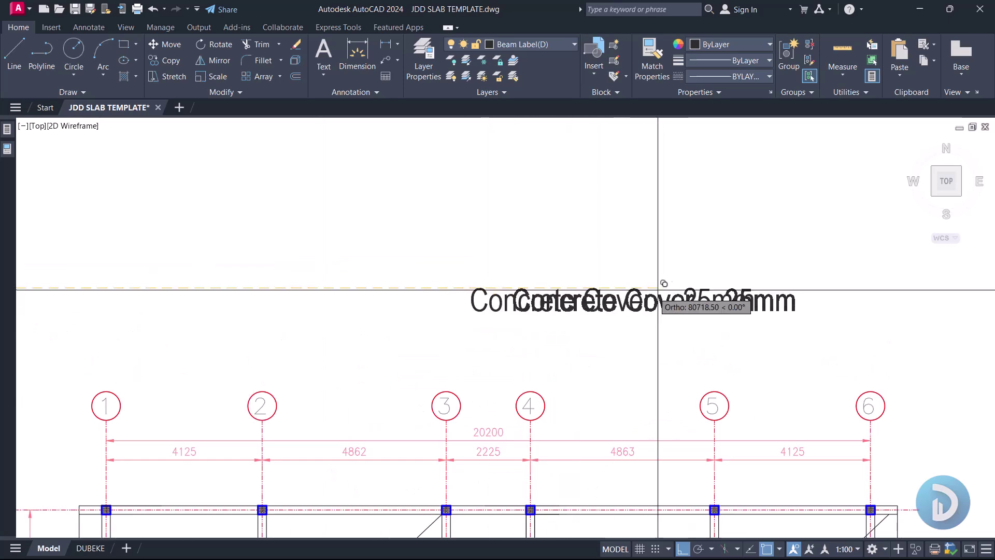
pyautogui.click(628, 304)
# - Change the copied note to read "Main Bar" and duplicate it directly below
pyautogui.doubleClick(628, 304)
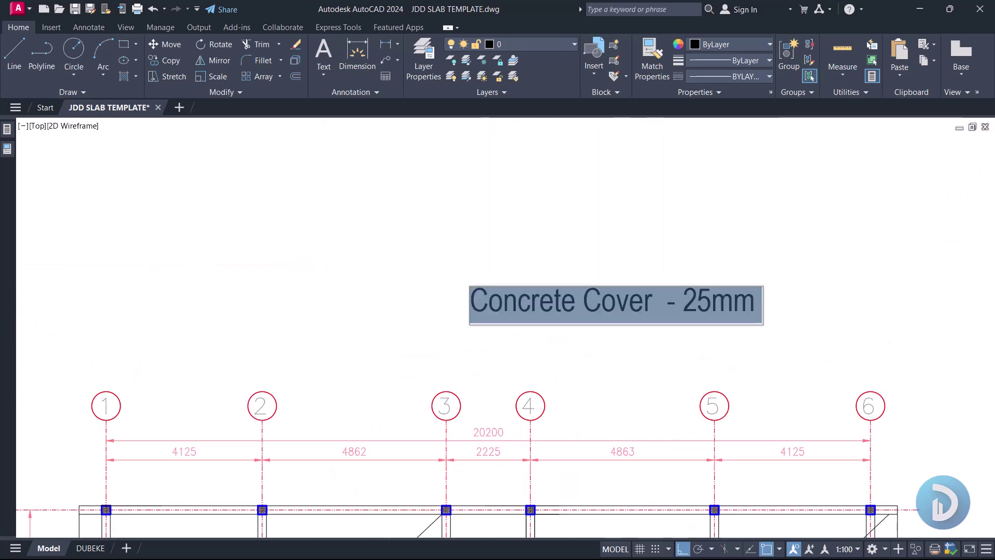
pyautogui.write('Main Bar')
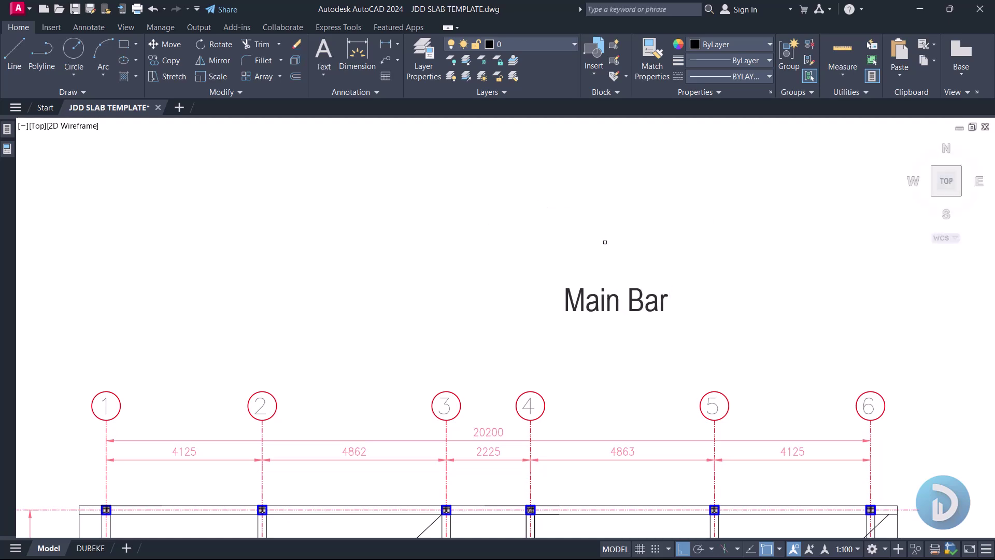
pyautogui.rightClick(573, 196)
pyautogui.click(622, 340)
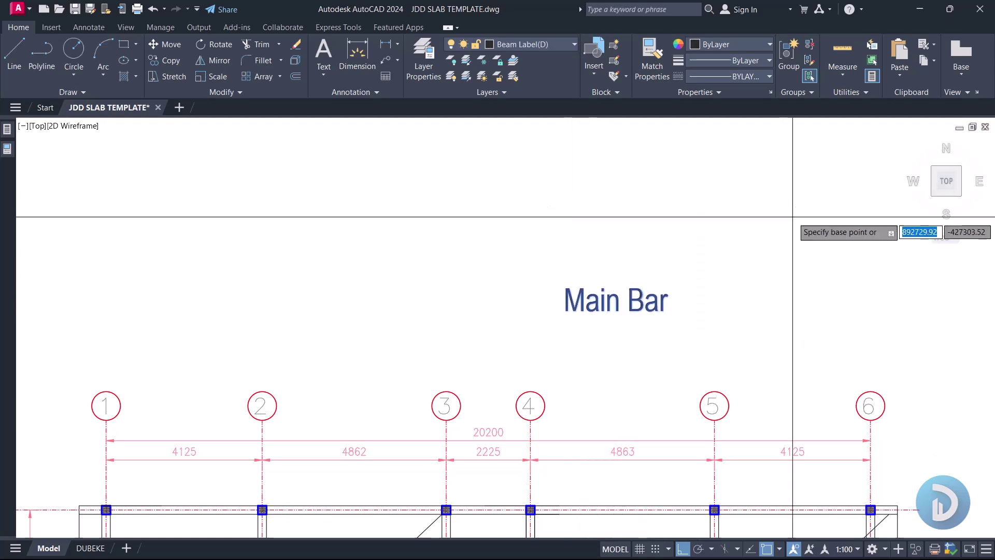
pyautogui.click(791, 217)
pyautogui.click(792, 265)
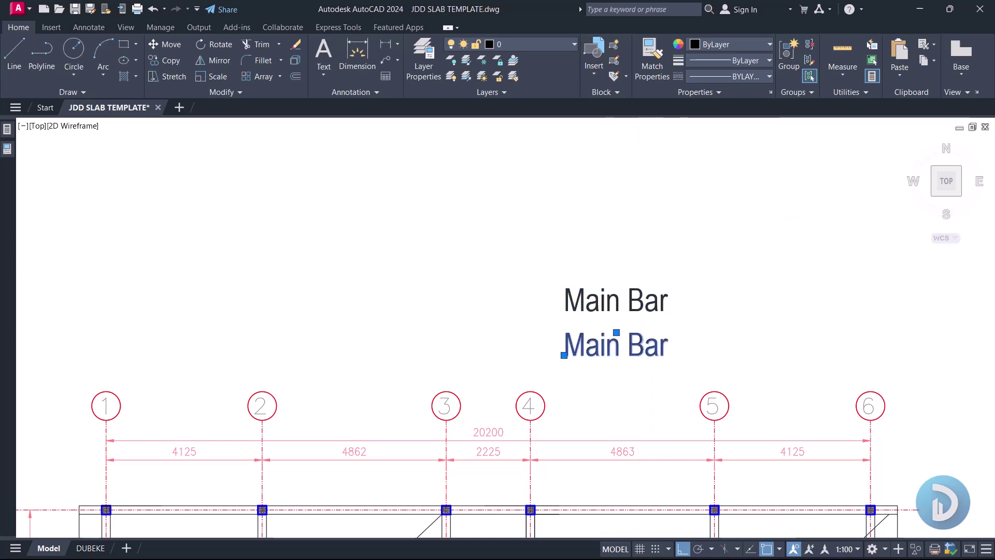
# - Change the lower duplicate to read "Distribution Bar"
pyautogui.doubleClick(611, 345)
pyautogui.doubleClick(594, 346)
pyautogui.write('Distri')
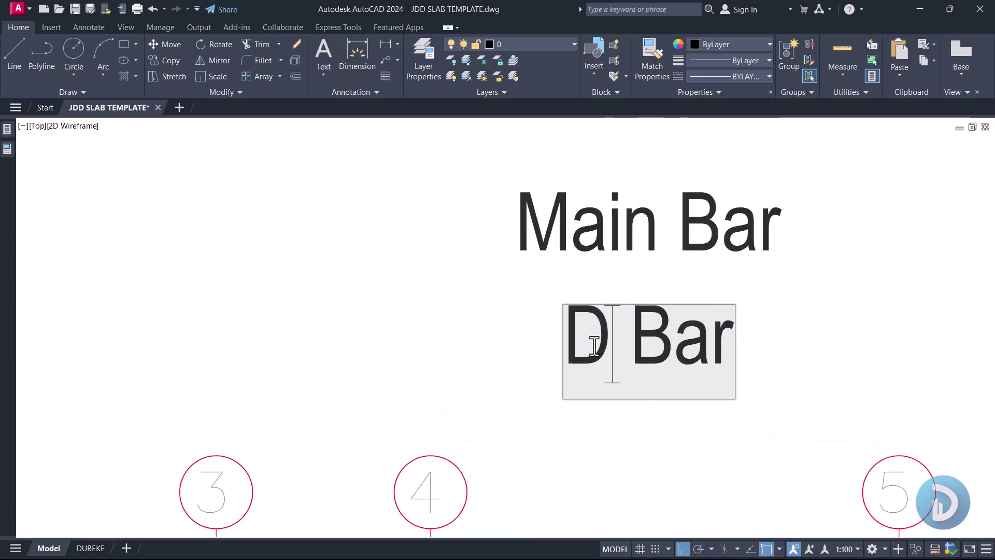
pyautogui.write('butio')
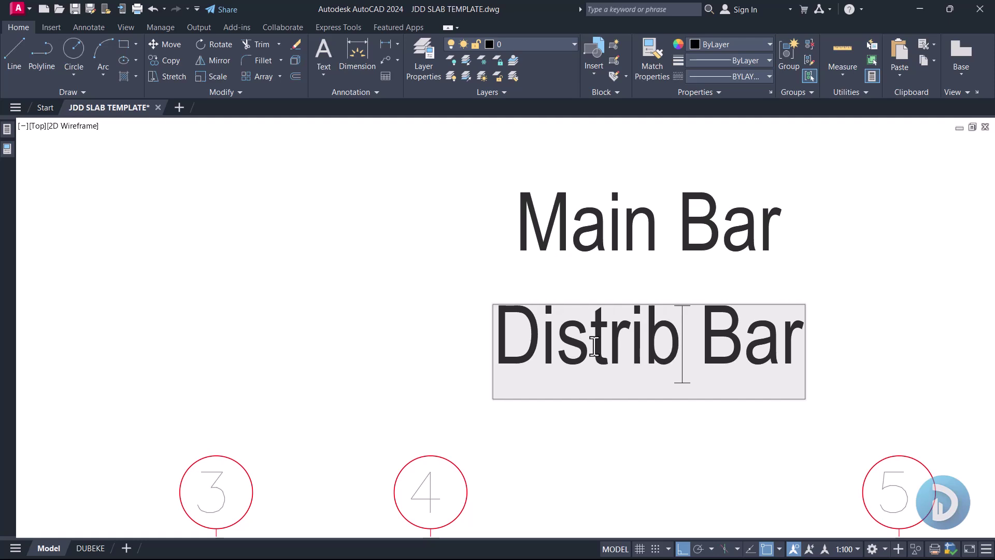
pyautogui.write('n')
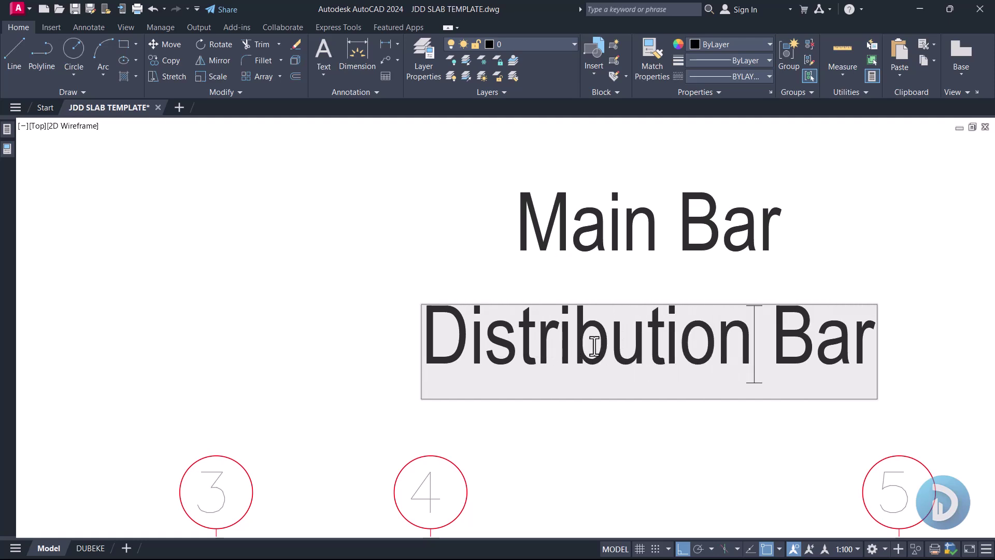
pyautogui.press('Return')
pyautogui.scroll(-4, 641, 321)
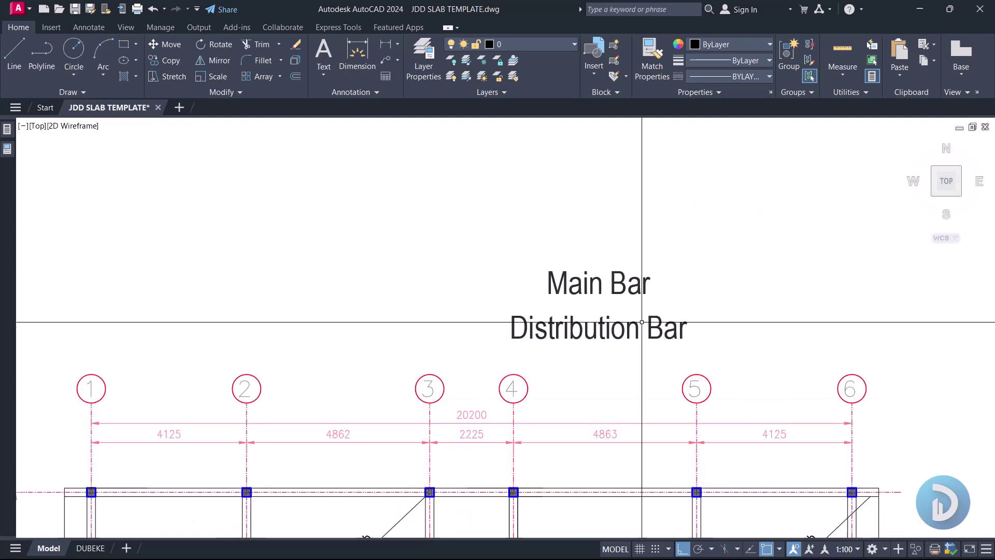
# - Move the "Main Bar" and "Distribution Bar" texts together to the empty area above and beyond grid 6 of the copied plan
pyautogui.moveTo(673, 322); pyautogui.dragTo(566, 229)
pyautogui.press('m')
pyautogui.press('Return')
pyautogui.click(599, 315)
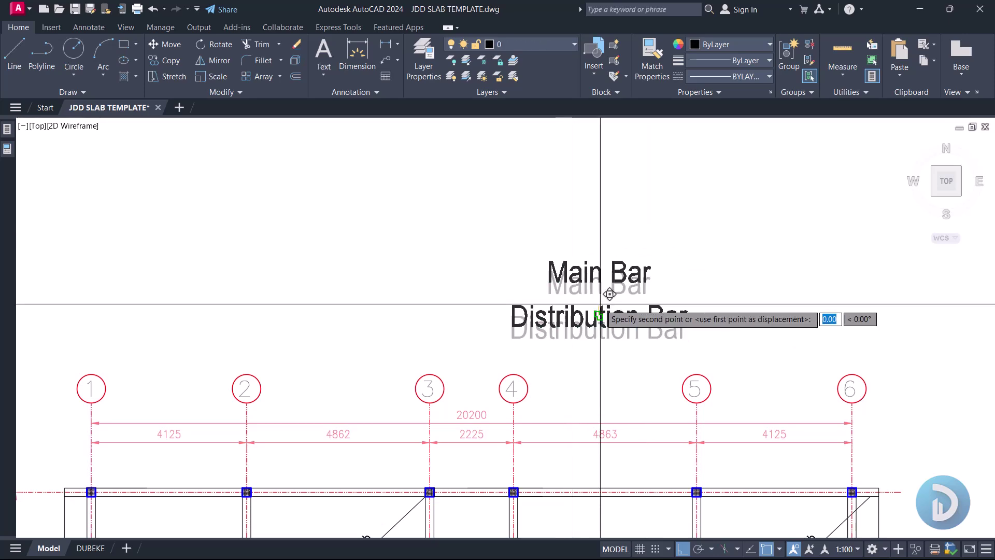
pyautogui.scroll(-4, 600, 304)
pyautogui.scroll(5, 678, 311)
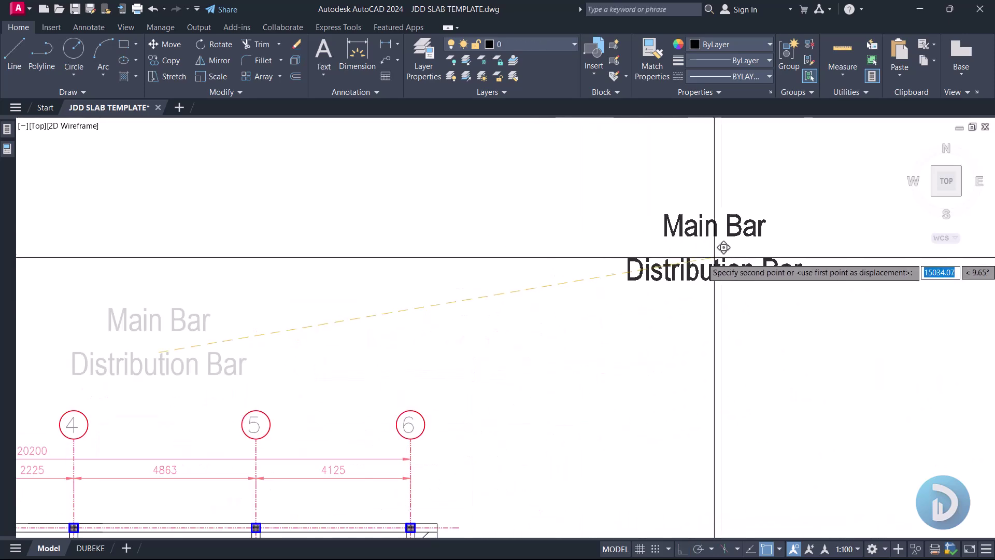
# - Draw a rectangle around the "Main Bar" and "Distribution Bar" texts
pyautogui.write('c')
pyautogui.press('Return')
pyautogui.click(612, 187)
pyautogui.click(833, 315)
pyautogui.scroll(-4, 833, 314)
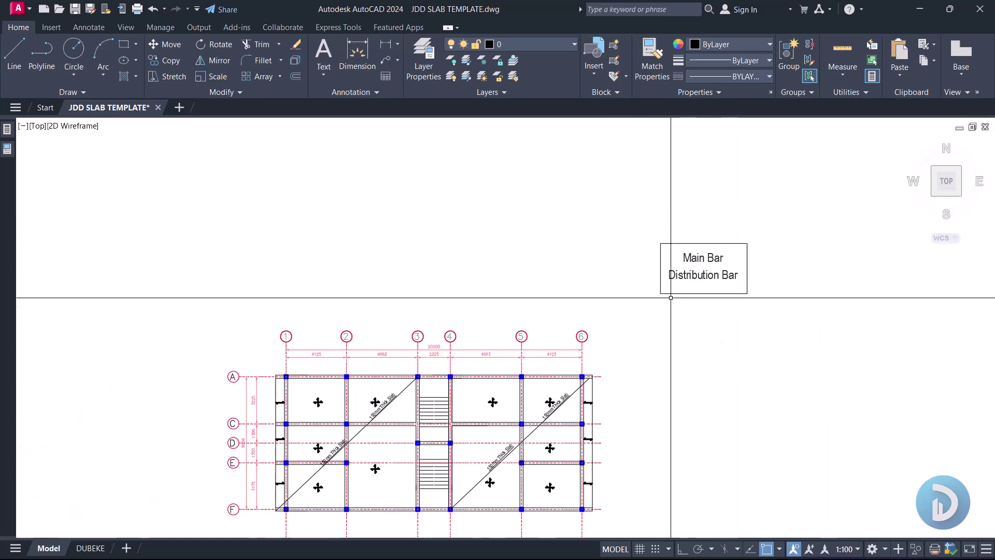
# - Delete the diagonal line and the "150mm Thick Slab" labels between grids 1 and 3 of the copied plan
pyautogui.scroll(2, 498, 327)
pyautogui.moveTo(436, 283); pyautogui.dragTo(448, 370, button='middle')
pyautogui.scroll(4, 430, 378)
pyautogui.moveTo(395, 343); pyautogui.dragTo(420, 403, button='middle')
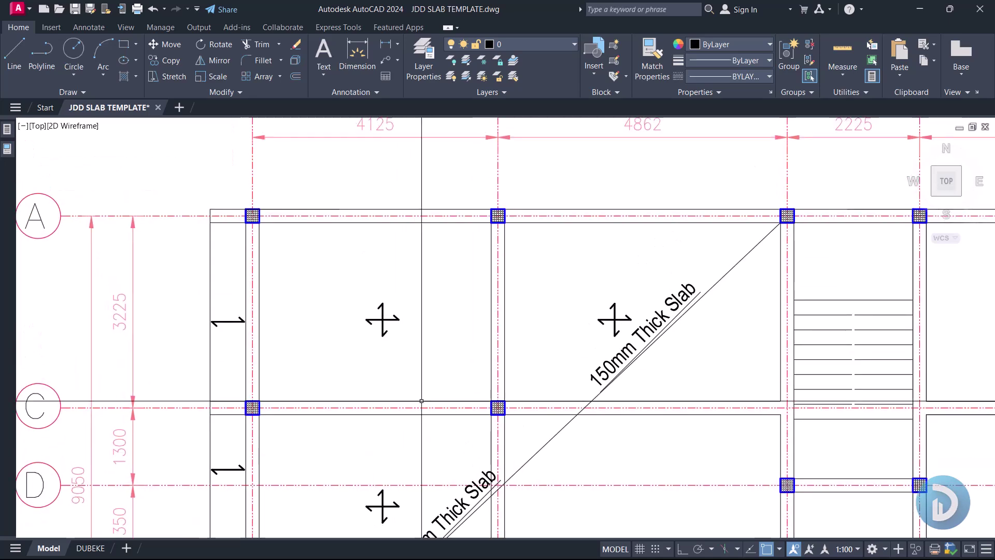
pyautogui.moveTo(625, 387); pyautogui.dragTo(585, 223, button='middle')
pyautogui.click(596, 329)
pyautogui.press('Escape')
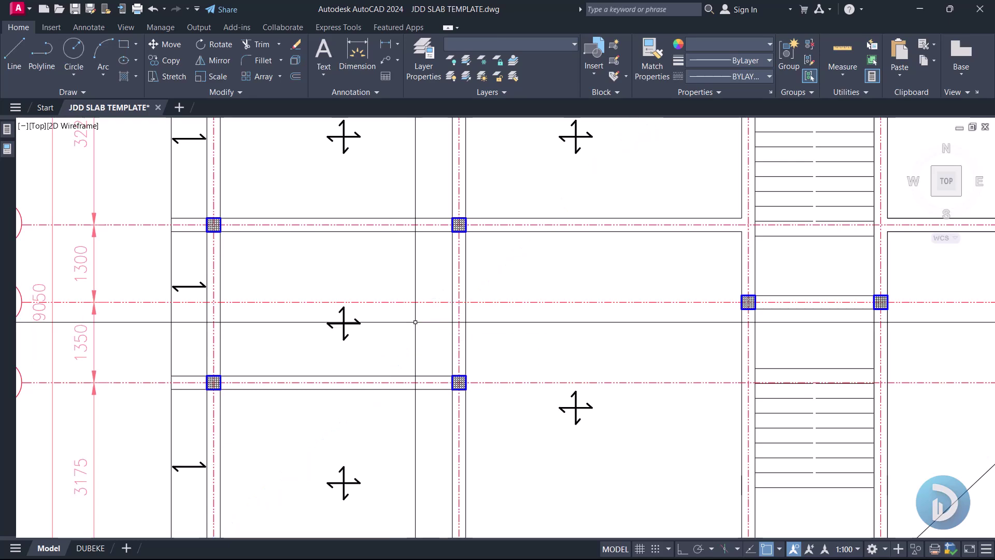
# - Delete the diagonal line and the "150mm Thick Slab" labels between grids 4 and 6 of the copied plan
pyautogui.scroll(-6, 393, 363)
pyautogui.moveTo(346, 356); pyautogui.dragTo(234, 352, button='middle')
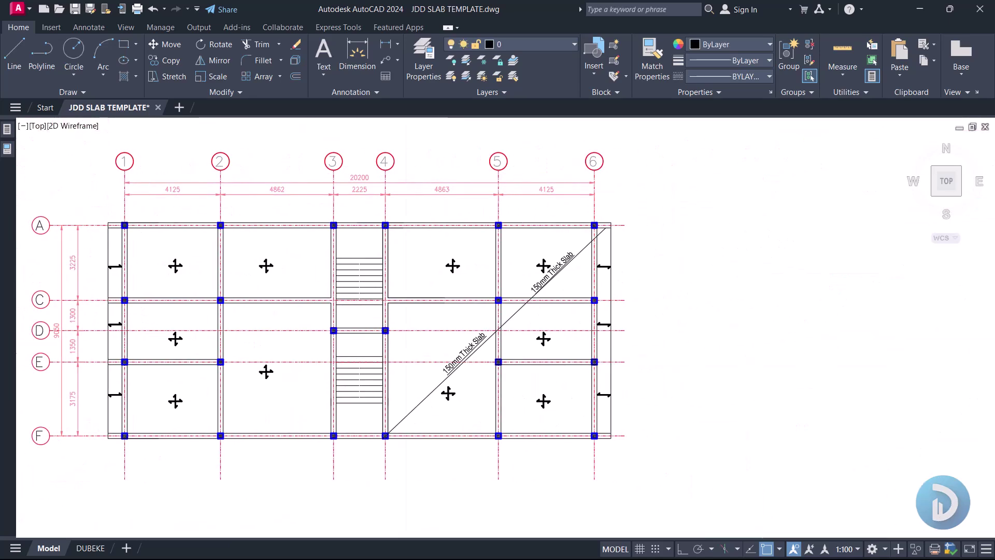
pyautogui.scroll(8, 578, 337)
pyautogui.scroll(-5, 501, 313)
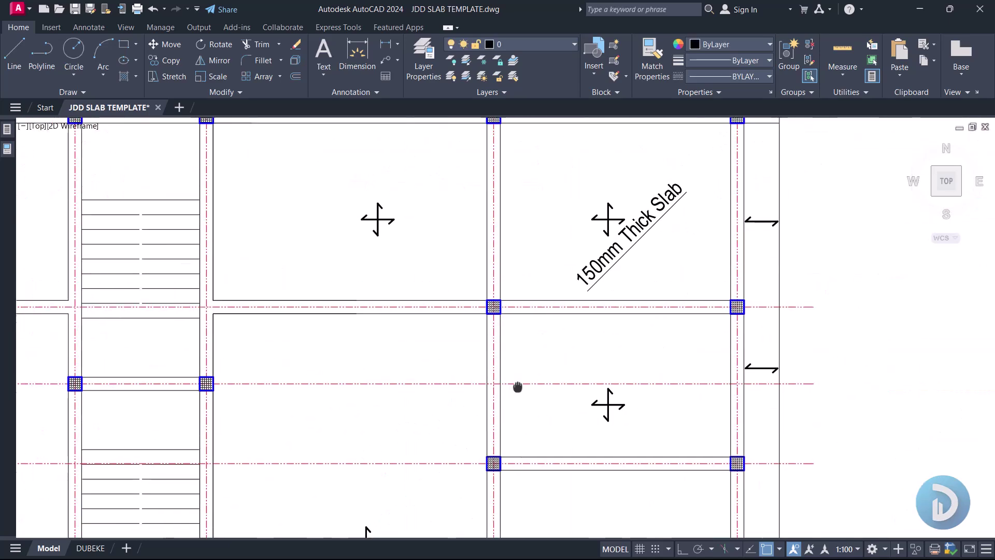
pyautogui.click(596, 264)
pyautogui.press('Delete')
# - Draw a long thin horizontal rectangle just above the grid C beam, from outside the slab edge near grid 1 to just past grid 3
pyautogui.scroll(-2, 602, 247)
pyautogui.moveTo(376, 287); pyautogui.dragTo(484, 322, button='middle')
pyautogui.scroll(5, 329, 268)
pyautogui.moveTo(329, 268); pyautogui.dragTo(358, 299, button='middle')
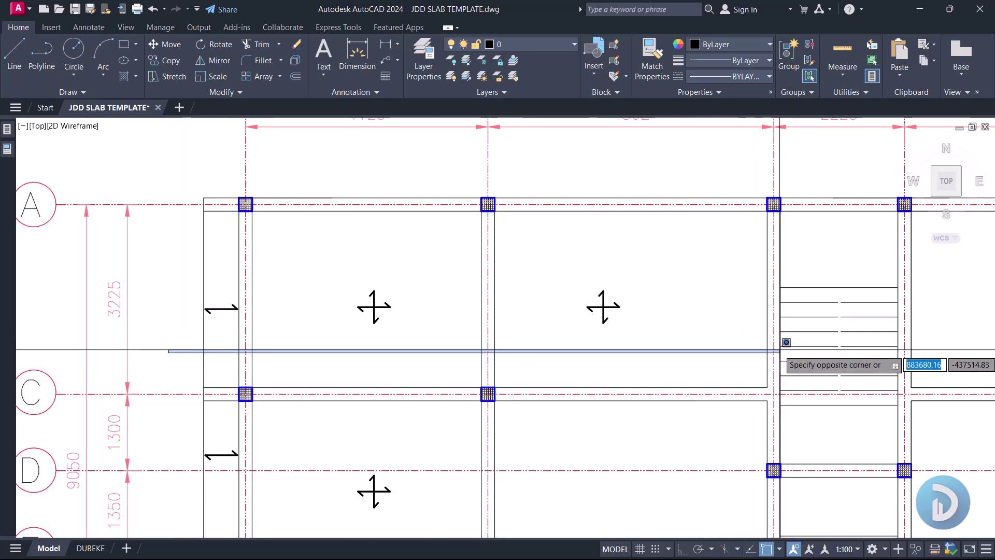
pyautogui.moveTo(657, 386)
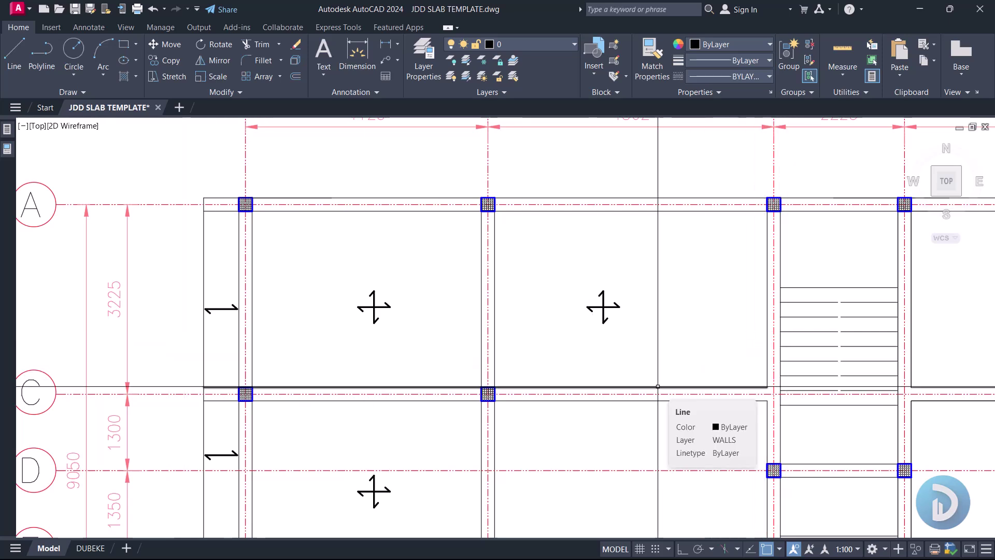
pyautogui.write('rec')
pyautogui.press('Return')
pyautogui.click(191, 365)
pyautogui.scroll(2, 792, 363)
pyautogui.click(793, 367)
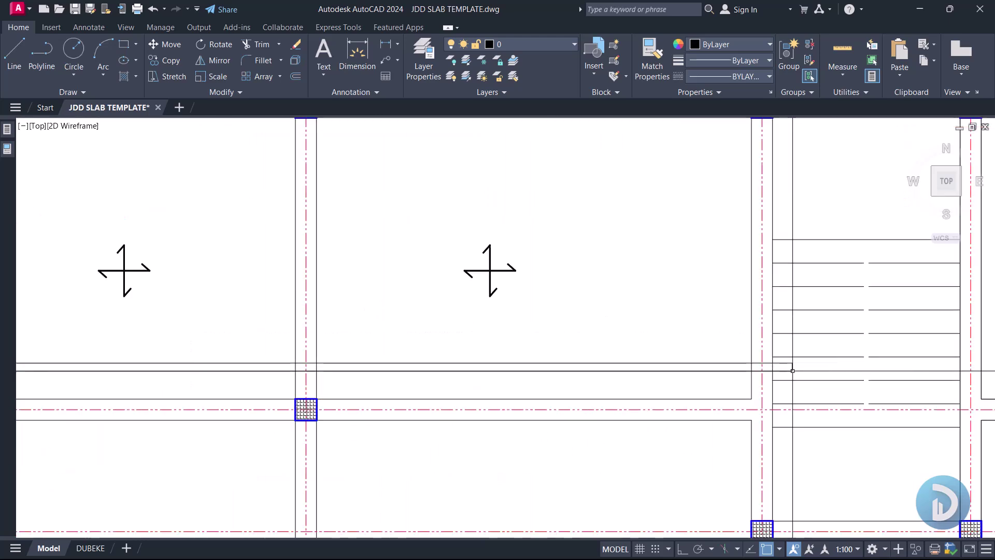
pyautogui.scroll(-2, 669, 381)
pyautogui.moveTo(664, 384); pyautogui.dragTo(671, 414, button='middle')
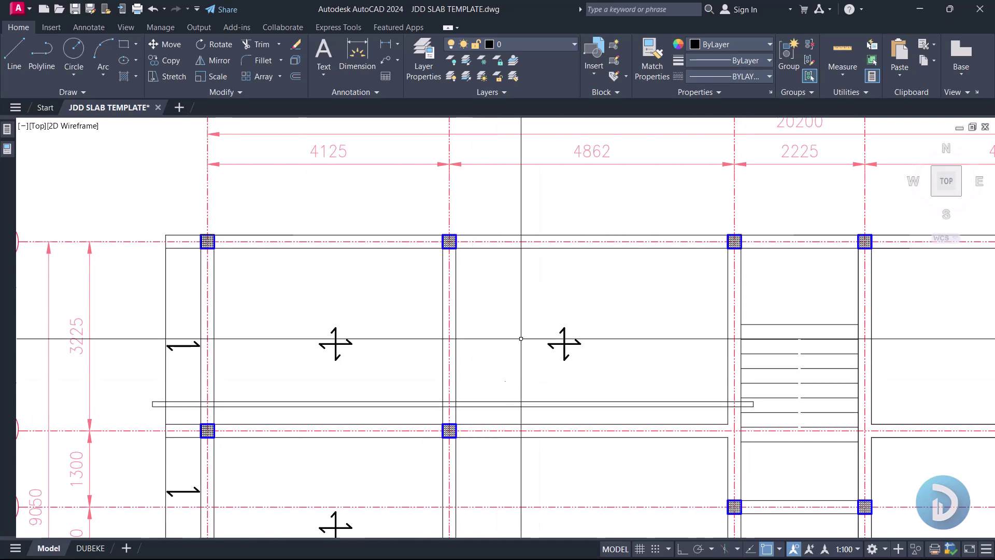
# - Split the drawing area into two vertical viewports
pyautogui.scroll(-8, 569, 234)
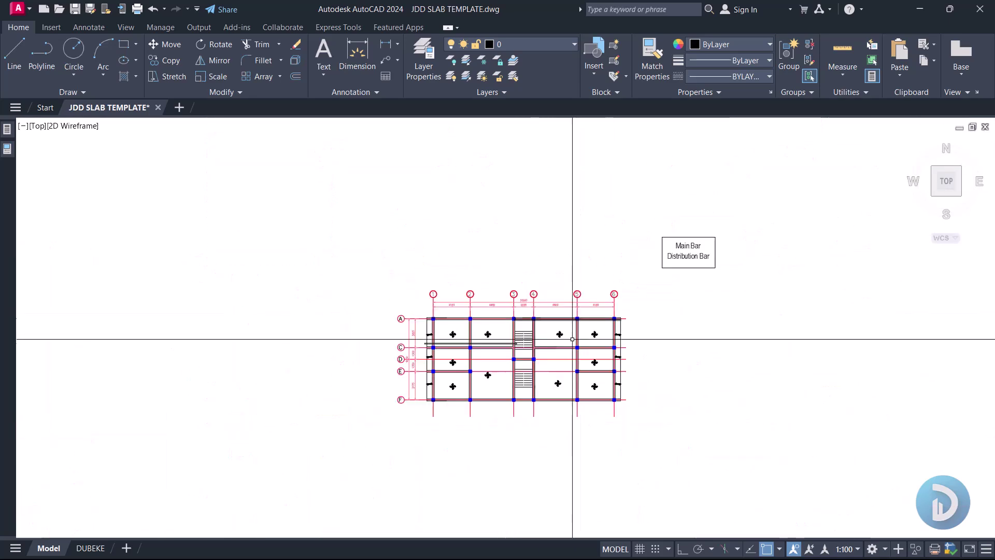
pyautogui.moveTo(583, 319); pyautogui.dragTo(405, 338, button='middle')
pyautogui.scroll(4, 401, 301)
pyautogui.scroll(-6, 399, 300)
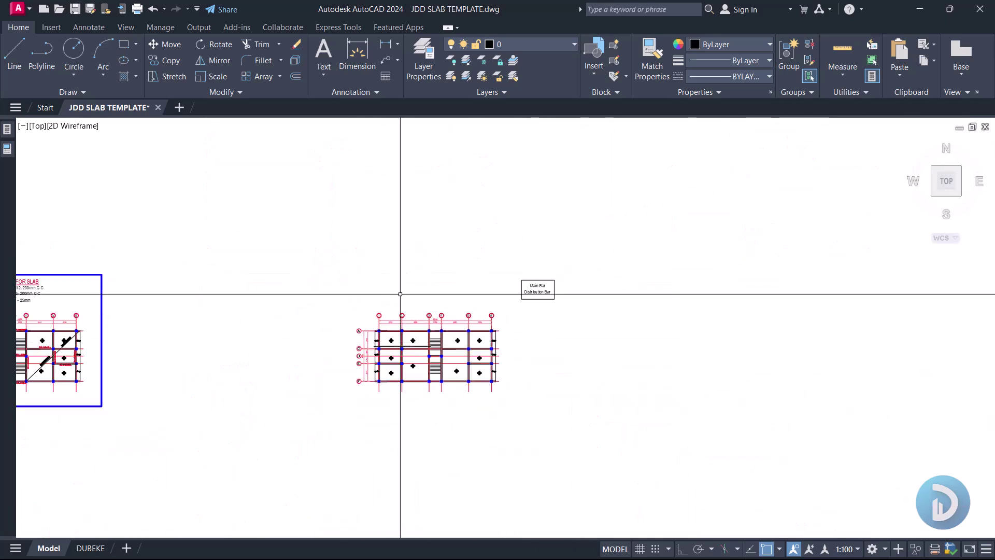
pyautogui.scroll(4, 509, 360)
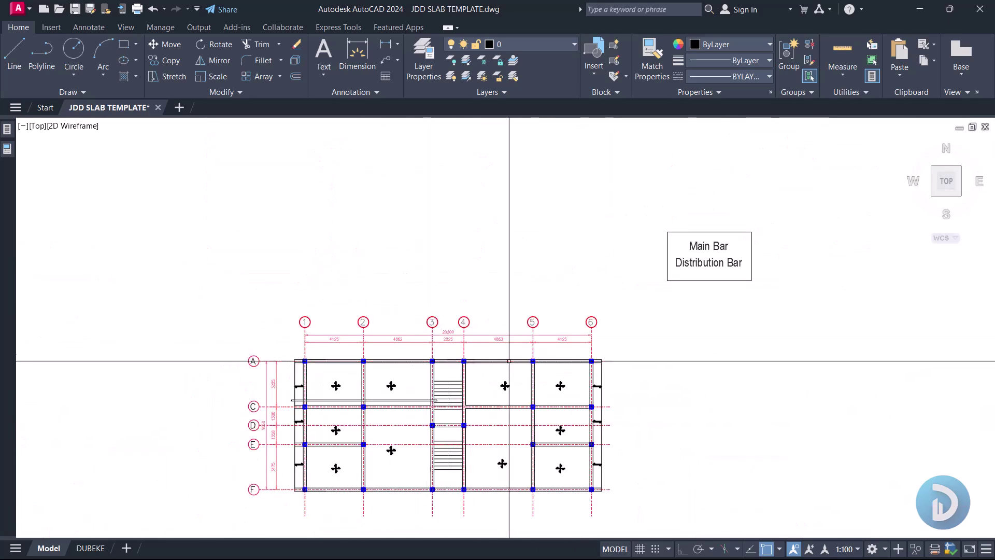
pyautogui.click(126, 28)
pyautogui.click(275, 76)
pyautogui.click(277, 124)
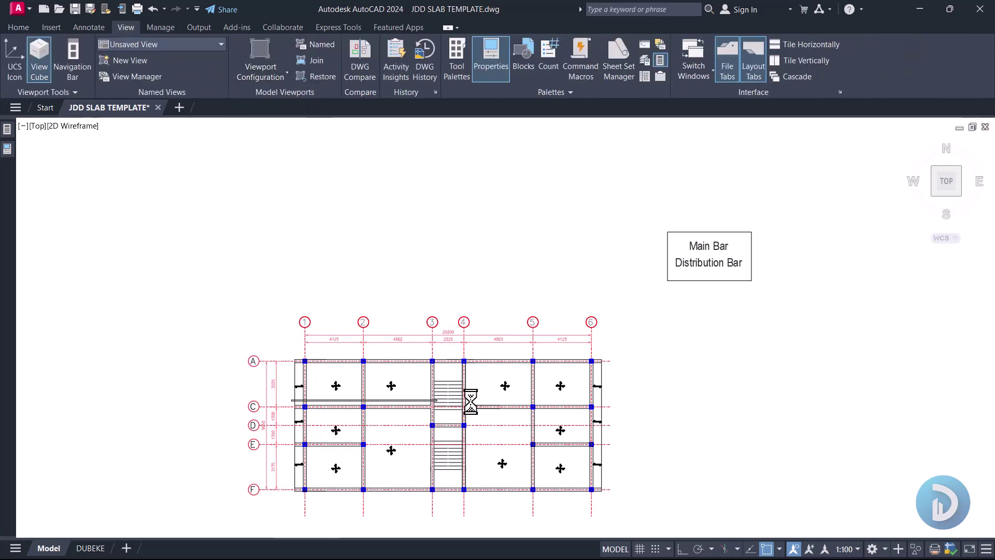
# - Frame the copied plan in one viewport and the slab section with supports 1, 2 and 4 in the other
pyautogui.scroll(4, 239, 380)
pyautogui.moveTo(239, 380); pyautogui.dragTo(190, 377, button='middle')
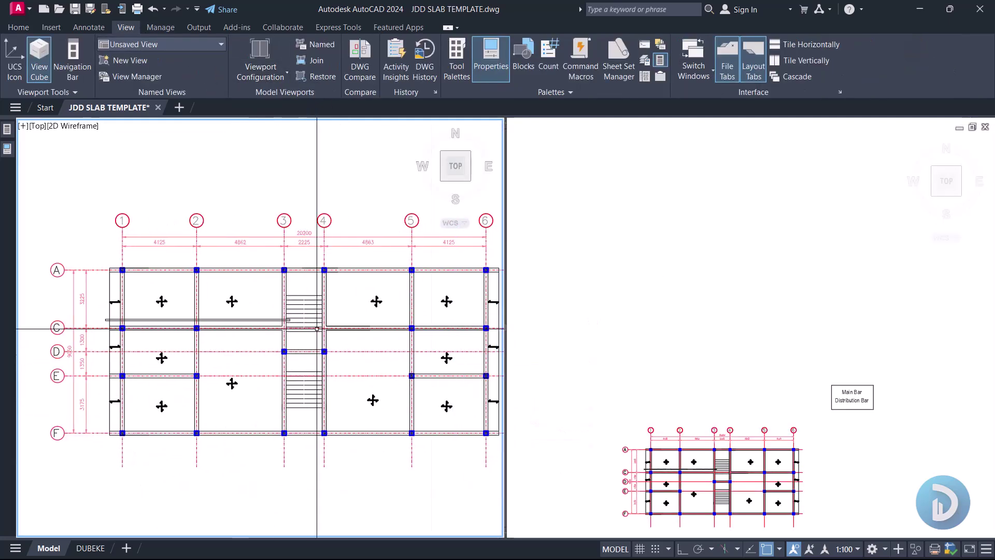
pyautogui.click(707, 351)
pyautogui.scroll(-5, 710, 352)
pyautogui.scroll(5, 689, 363)
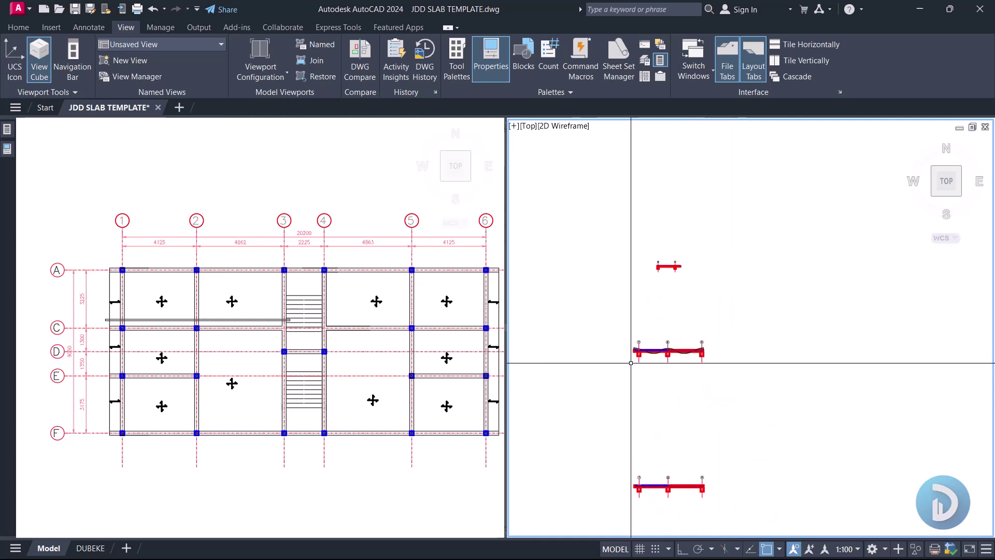
pyautogui.scroll(6, 668, 478)
pyautogui.moveTo(617, 508); pyautogui.dragTo(679, 508, button='middle')
pyautogui.moveTo(652, 396); pyautogui.dragTo(620, 388, button='middle')
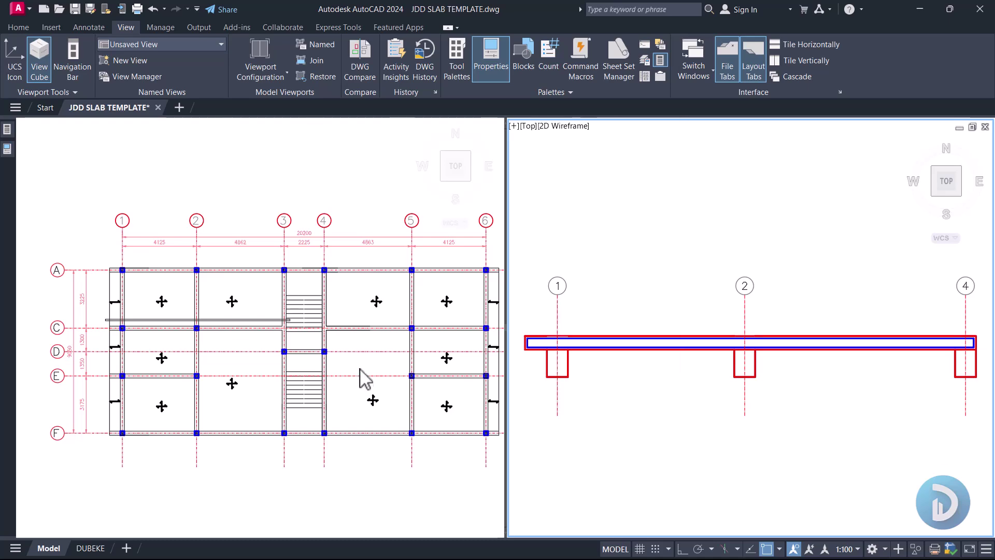
# - Compare the plan's beams around grids 2 and 3 with the section's supports at grids 2 and 4
pyautogui.click(255, 315)
pyautogui.scroll(3, 255, 315)
pyautogui.scroll(4, 306, 320)
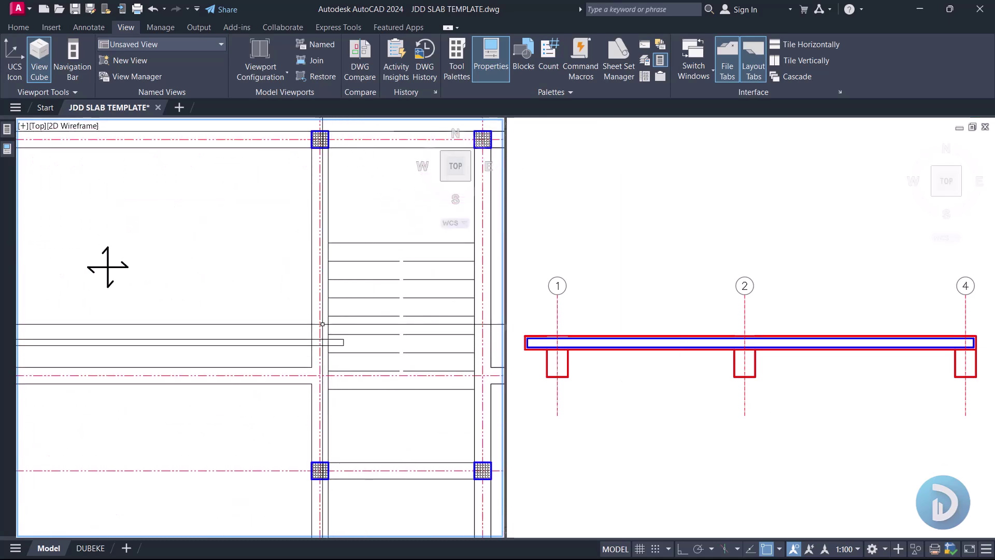
pyautogui.click(954, 365)
pyautogui.moveTo(955, 365); pyautogui.dragTo(877, 348, button='middle')
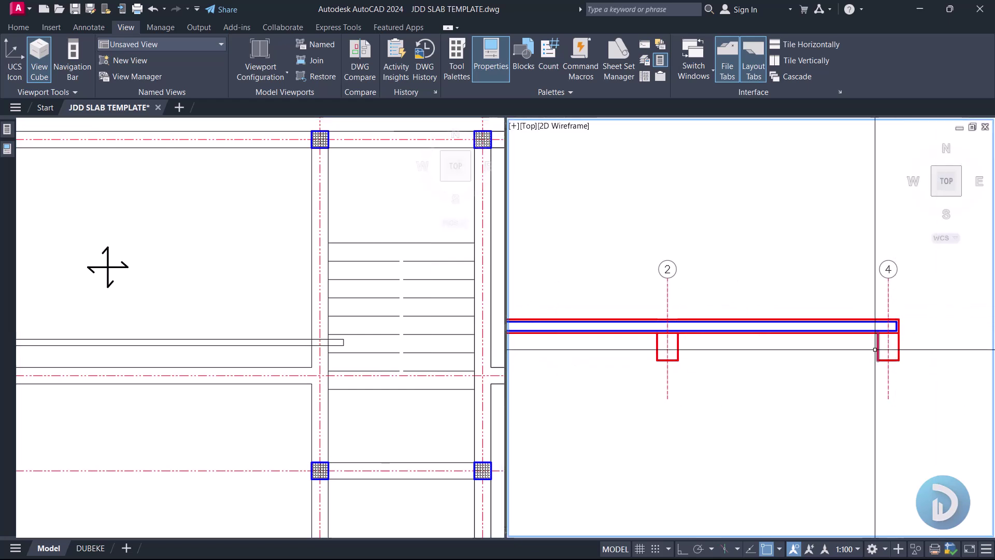
pyautogui.click(267, 311)
pyautogui.scroll(-3, 266, 310)
pyautogui.moveTo(235, 224); pyautogui.dragTo(252, 309, button='middle')
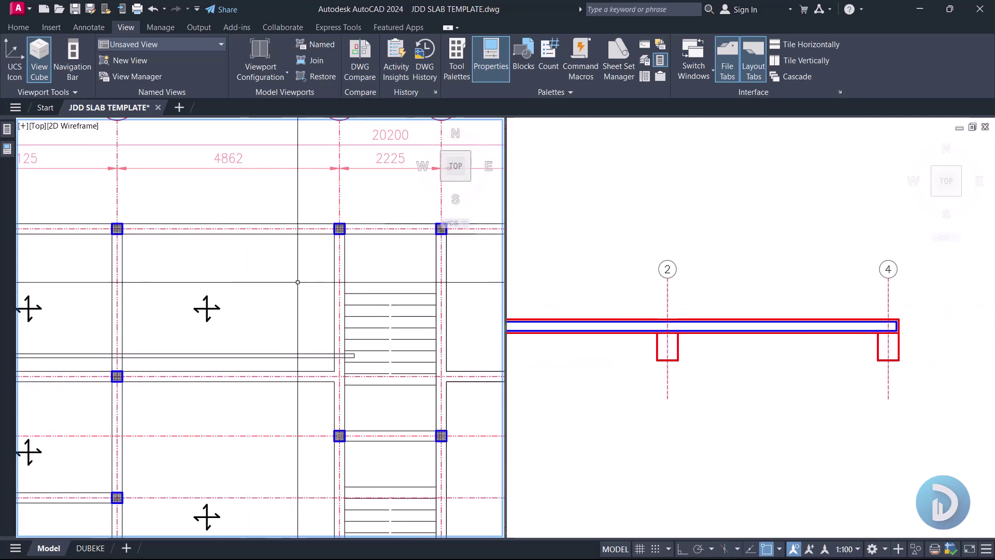
pyautogui.click(692, 355)
pyautogui.scroll(2, 782, 311)
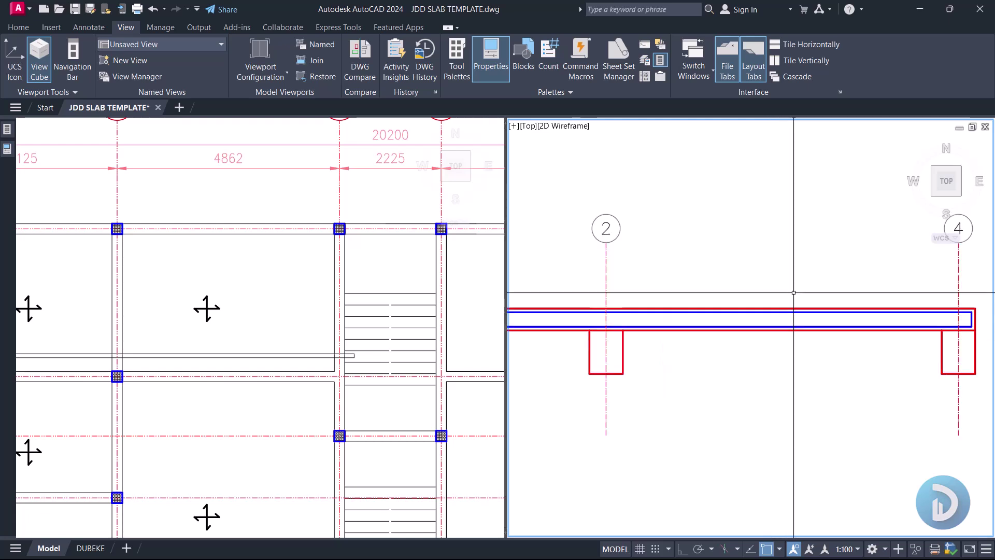
# - Compare the slab overhang and beams at grids 1 and 2 in the plan with the matching end of the section
pyautogui.click(191, 313)
pyautogui.moveTo(114, 321)
pyautogui.mouseDown(button='middle')
pyautogui.moveTo(415, 331)
pyautogui.moveTo(349, 337)
pyautogui.mouseUp(button='middle')
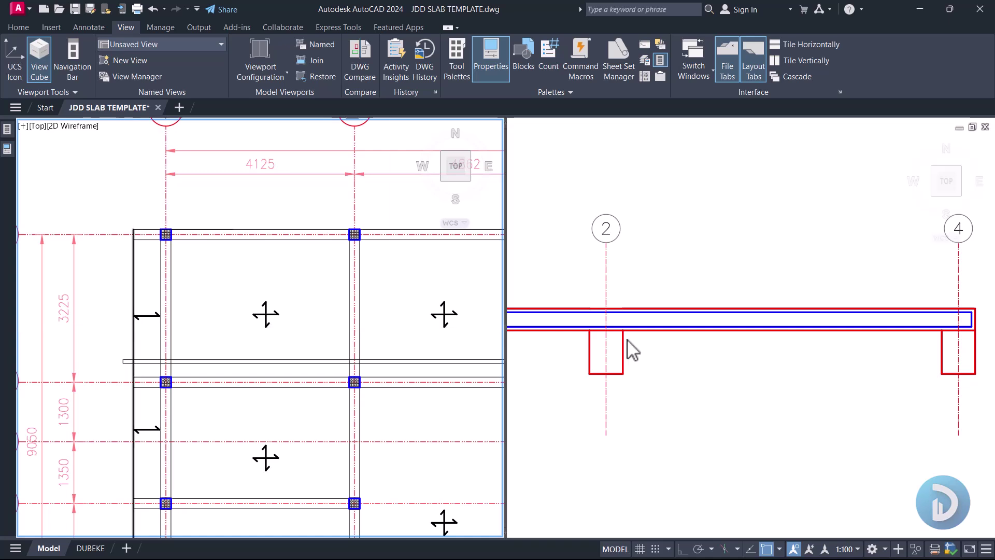
pyautogui.click(700, 332)
pyautogui.scroll(-2, 699, 332)
pyautogui.moveTo(677, 333); pyautogui.dragTo(824, 344, button='middle')
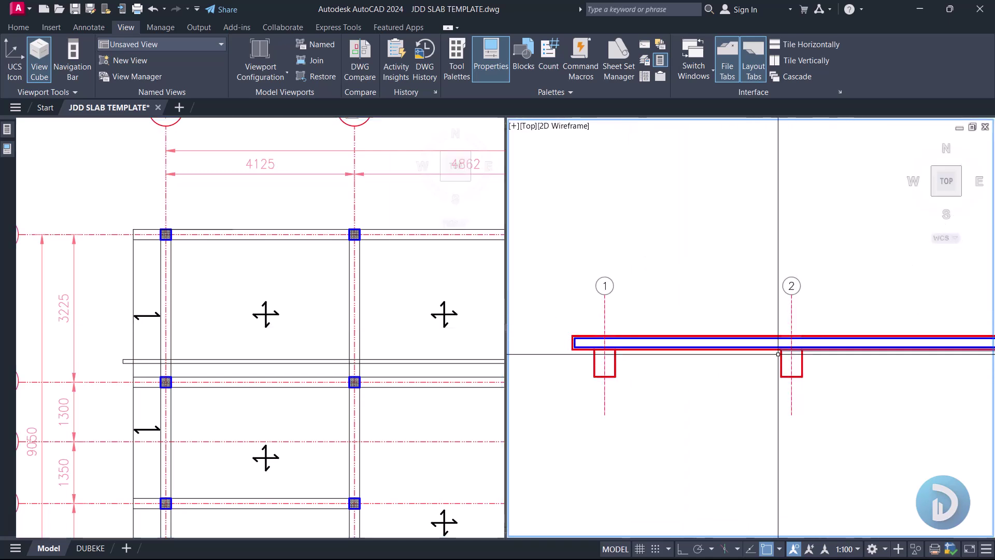
pyautogui.scroll(4, 595, 363)
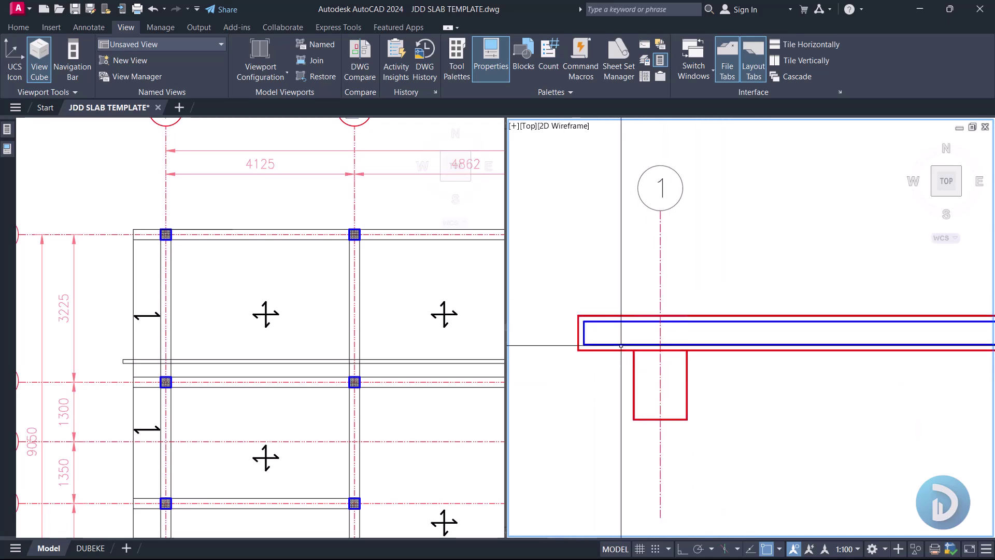
pyautogui.scroll(-4, 604, 352)
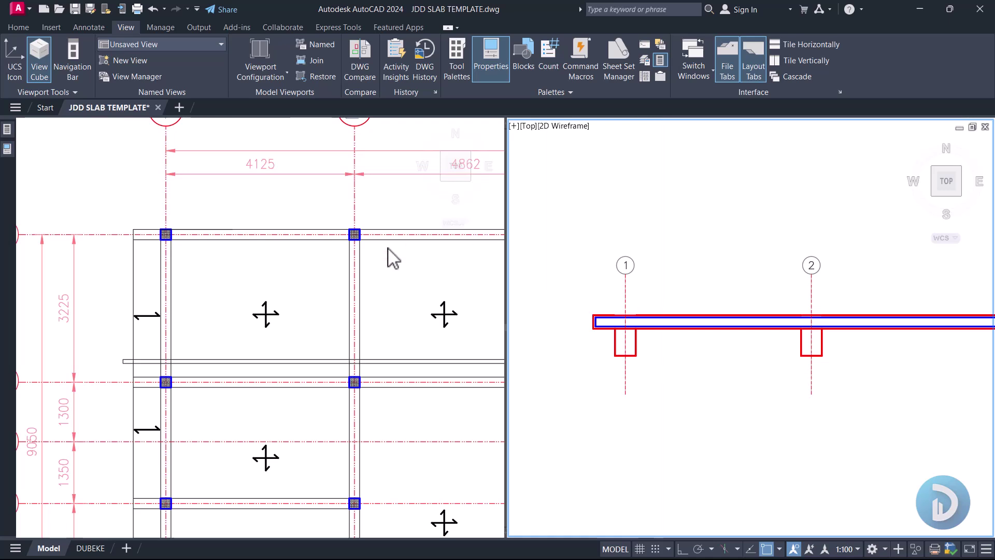
# - Restore a single viewport and bring up the slab section that carries the hatched moment areas
pyautogui.click(244, 72)
pyautogui.click(259, 98)
pyautogui.moveTo(530, 300); pyautogui.dragTo(493, 318, button='middle')
pyautogui.moveTo(540, 351); pyautogui.dragTo(446, 335, button='middle')
pyautogui.scroll(2, 354, 326)
pyautogui.scroll(-4, 355, 326)
pyautogui.scroll(-2, 429, 334)
pyautogui.moveTo(430, 129); pyautogui.dragTo(450, 302, button='middle')
pyautogui.scroll(4, 428, 216)
pyautogui.scroll(2, 414, 238)
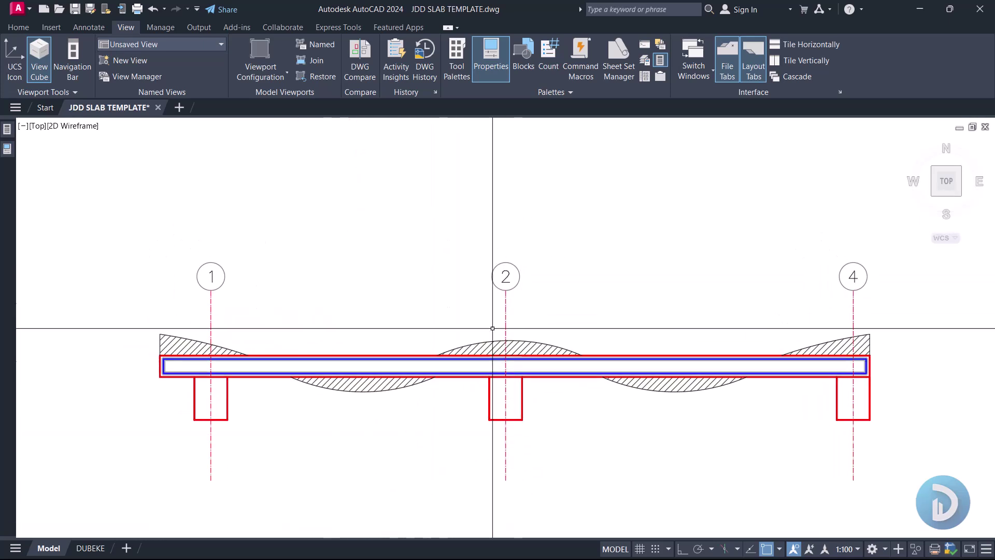
# - Examine the hatched moment areas above the supports and beneath the spans of the slab section
pyautogui.moveTo(448, 447); pyautogui.dragTo(442, 386, button='middle')
pyautogui.moveTo(372, 426); pyautogui.dragTo(419, 405, button='middle')
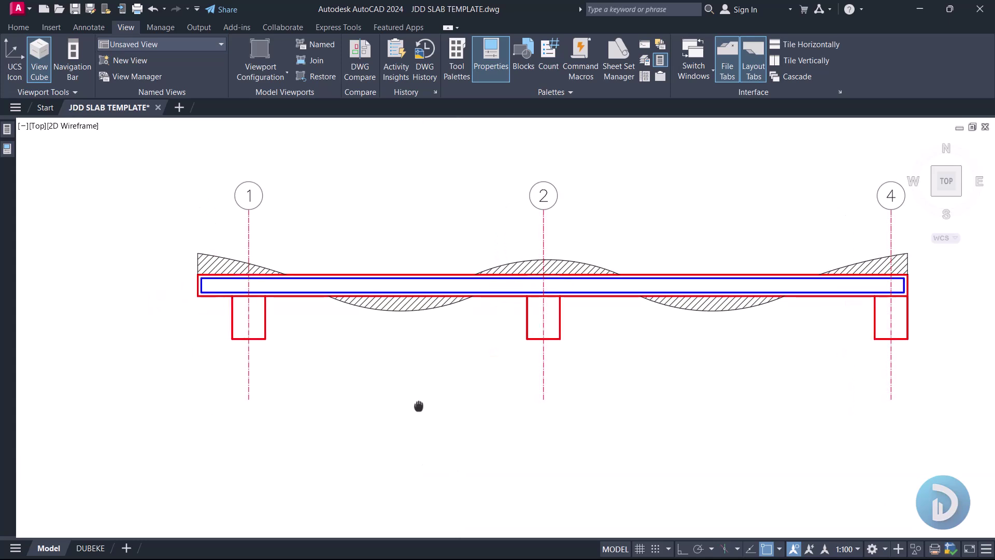
pyautogui.scroll(2, 396, 350)
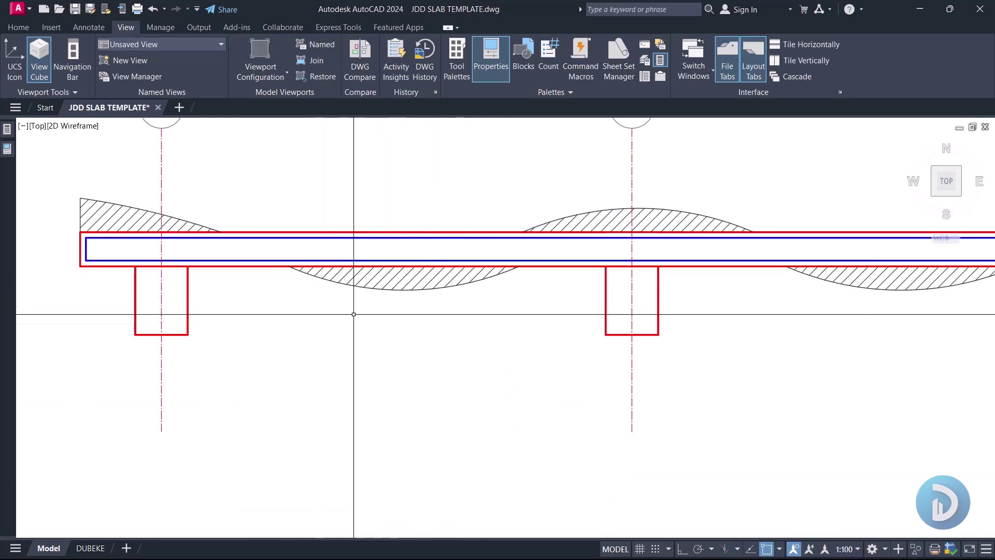
pyautogui.click(317, 318)
pyautogui.click(460, 365)
pyautogui.scroll(-4, 452, 366)
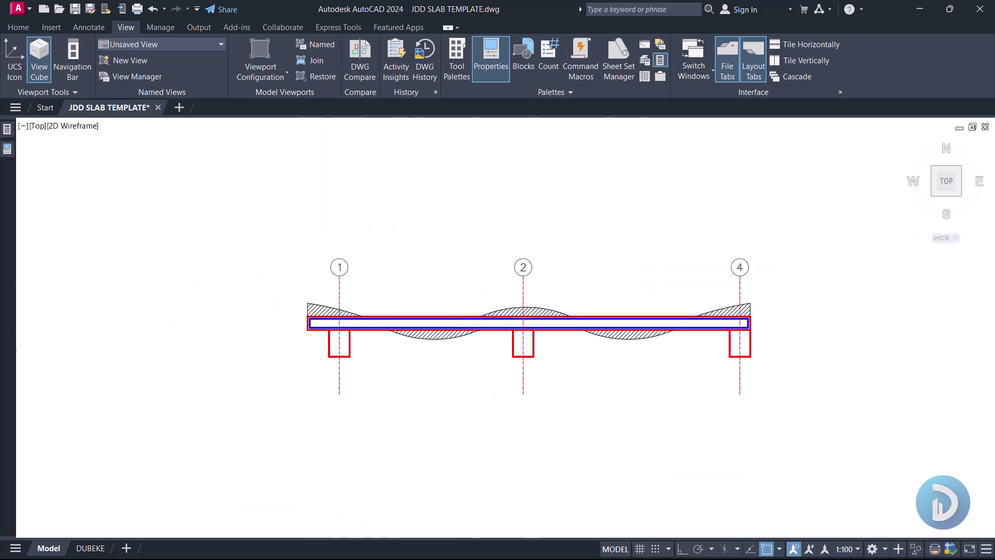
pyautogui.moveTo(533, 349); pyautogui.dragTo(508, 364, button='middle')
pyautogui.scroll(2, 479, 344)
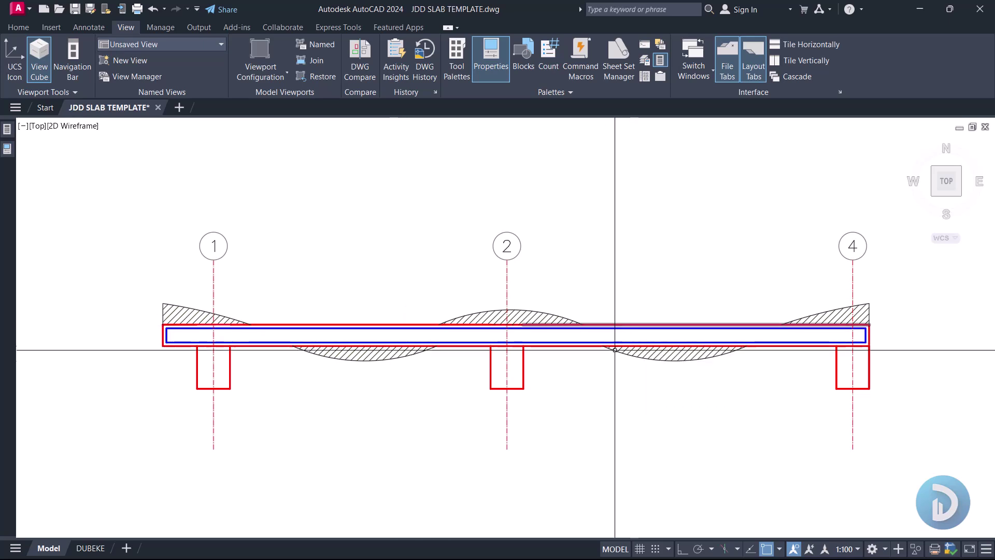
pyautogui.moveTo(594, 376); pyautogui.dragTo(599, 366, button='middle')
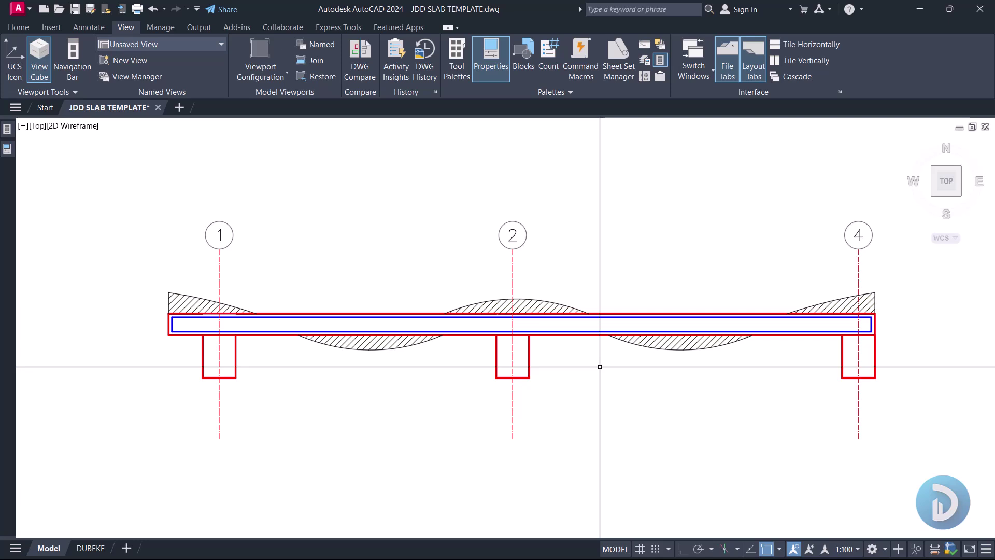
# - Draw a horizontal line above the hatched area over support 2, with orthogonal drawing turned on
pyautogui.write('l')
pyautogui.press('Return')
pyautogui.scroll(4, 559, 295)
pyautogui.click(287, 271)
pyautogui.click(675, 261)
pyautogui.write('u')
pyautogui.press('Return')
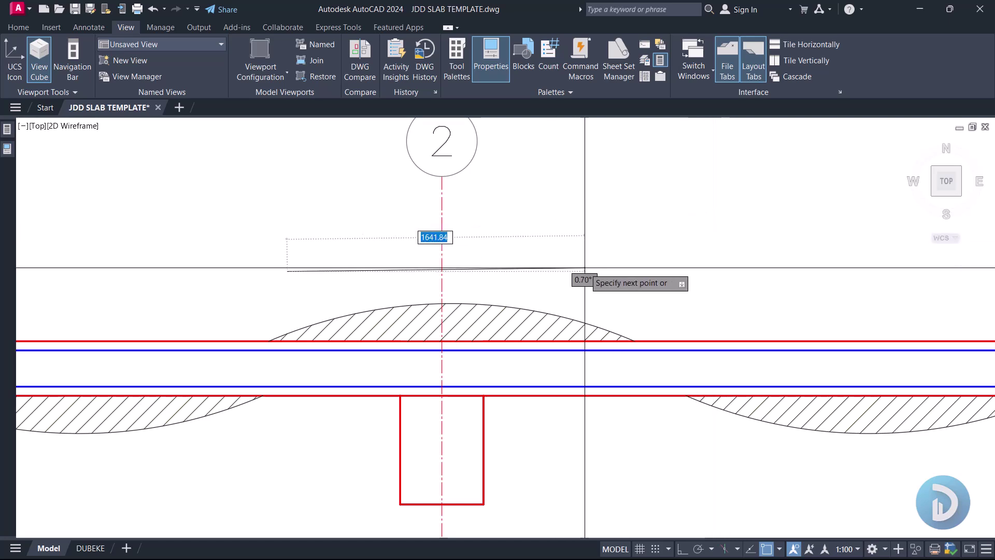
pyautogui.press('F8')
pyautogui.click(616, 271)
pyautogui.press('Return')
# - Draw a horizontal line below the hatched area in the span between grids 1 and 2
pyautogui.scroll(-2, 754, 248)
pyautogui.press('Return')
pyautogui.click(189, 380)
pyautogui.click(458, 379)
pyautogui.press('Return')
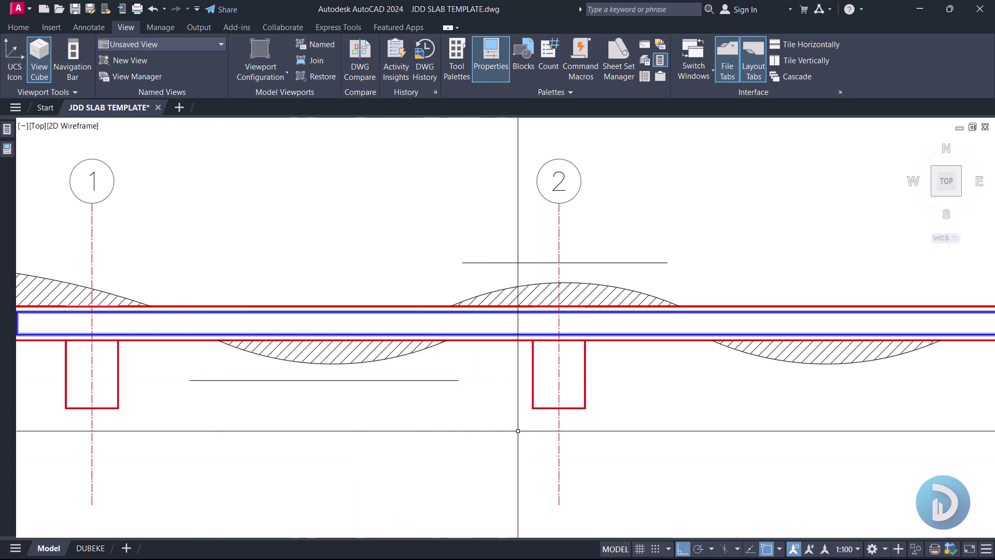
# - Delete the two horizontal lines drawn above and below the slab section
pyautogui.scroll(-2, 443, 321)
pyautogui.scroll(2, 456, 316)
pyautogui.click(441, 357)
pyautogui.click(422, 438)
pyautogui.click(469, 254)
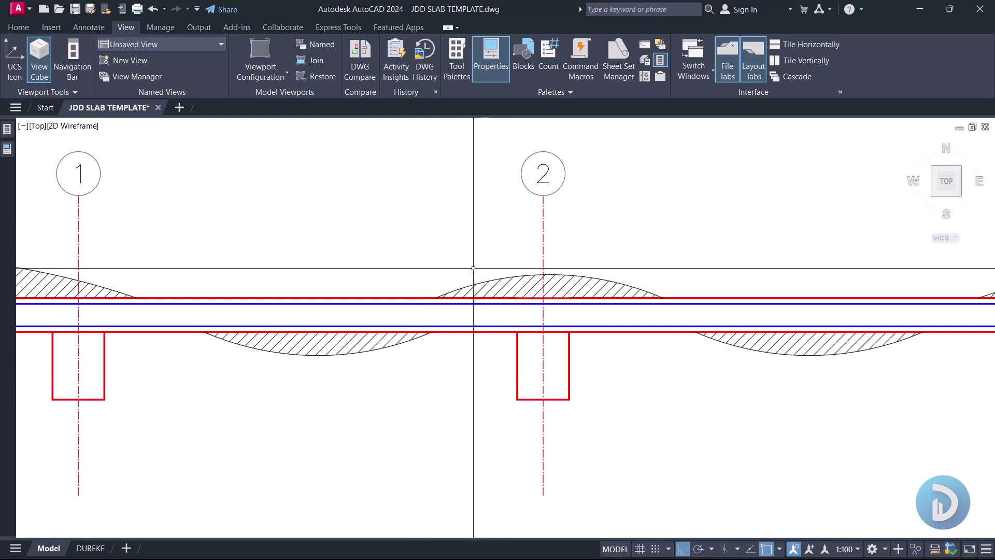
# - Copy the "Main Bar" and "Distribution Bar" texts to the empty area beside their box, on the side away from the plan
pyautogui.scroll(-10, 589, 204)
pyautogui.moveTo(719, 411); pyautogui.dragTo(501, 356, button='middle')
pyautogui.scroll(12, 586, 382)
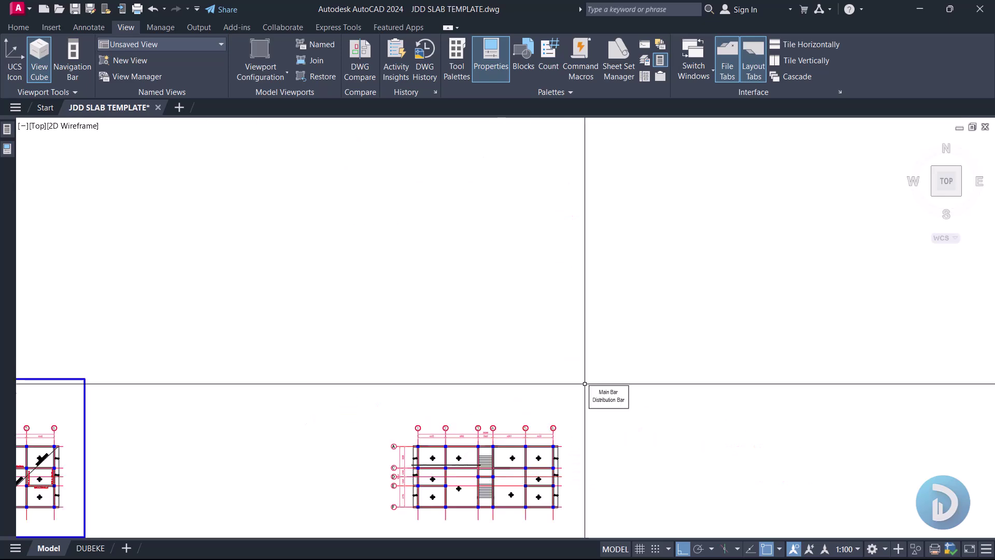
pyautogui.moveTo(654, 325); pyautogui.dragTo(555, 384, button='middle')
pyautogui.click(555, 383)
pyautogui.click(454, 289)
pyautogui.rightClick(452, 289)
pyautogui.click(521, 108)
pyautogui.click(528, 310)
pyautogui.moveTo(923, 346); pyautogui.dragTo(624, 328, button='middle')
pyautogui.click(643, 327)
pyautogui.press('Escape')
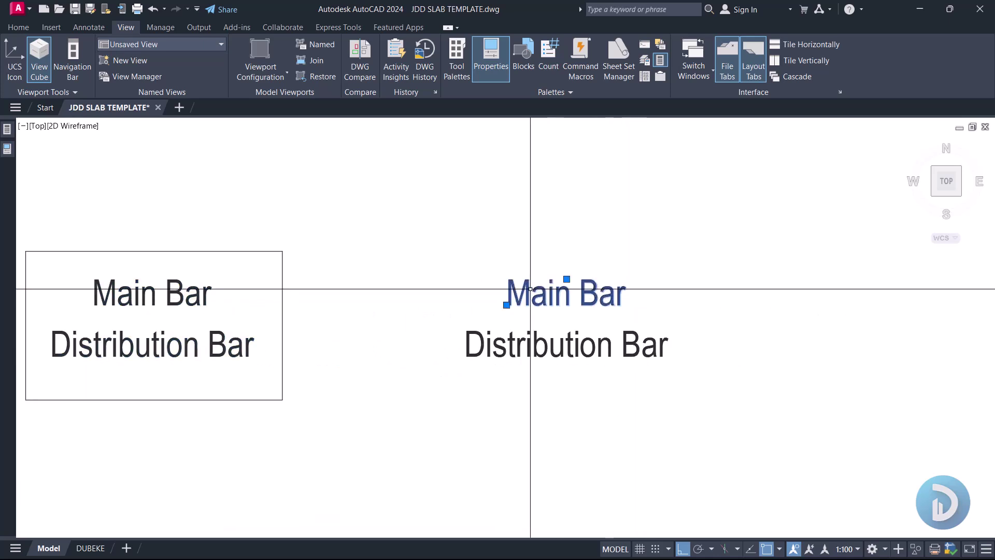
# - Change the copied texts to "Bottom Bar" and "Top Bar"
pyautogui.doubleClick(530, 289)
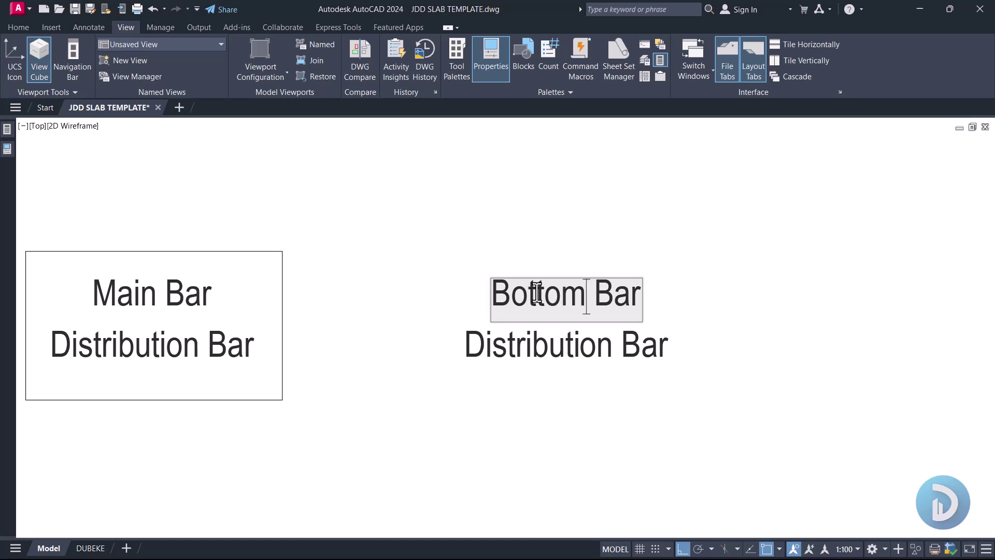
pyautogui.press('Return')
pyautogui.click(548, 353)
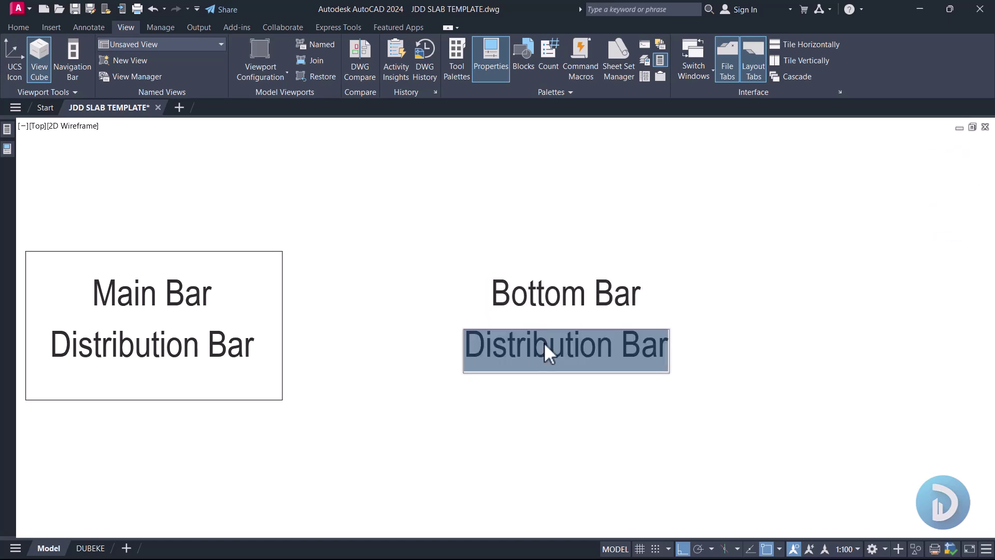
pyautogui.write('To')
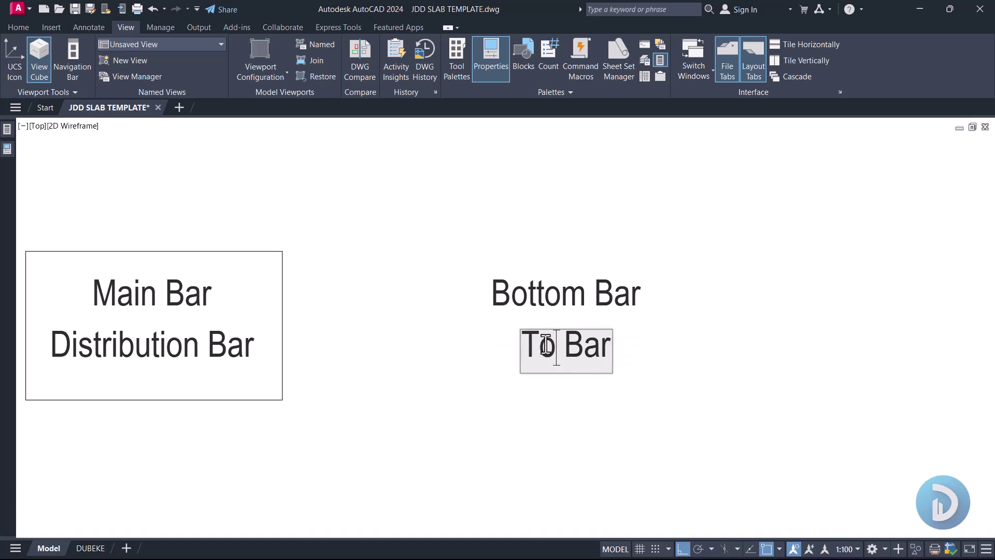
pyautogui.press('Return')
pyautogui.press('Return')
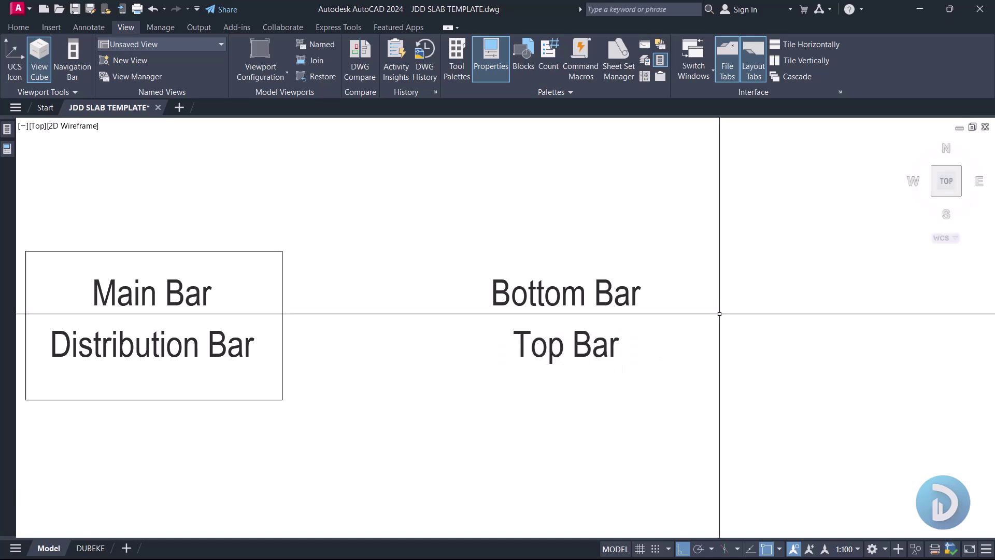
# - Draw a rectangle around the "Bottom Bar" and "Top Bar" texts
pyautogui.write('rec')
pyautogui.press('Return')
pyautogui.click(428, 235)
pyautogui.click(746, 410)
pyautogui.press('F8')
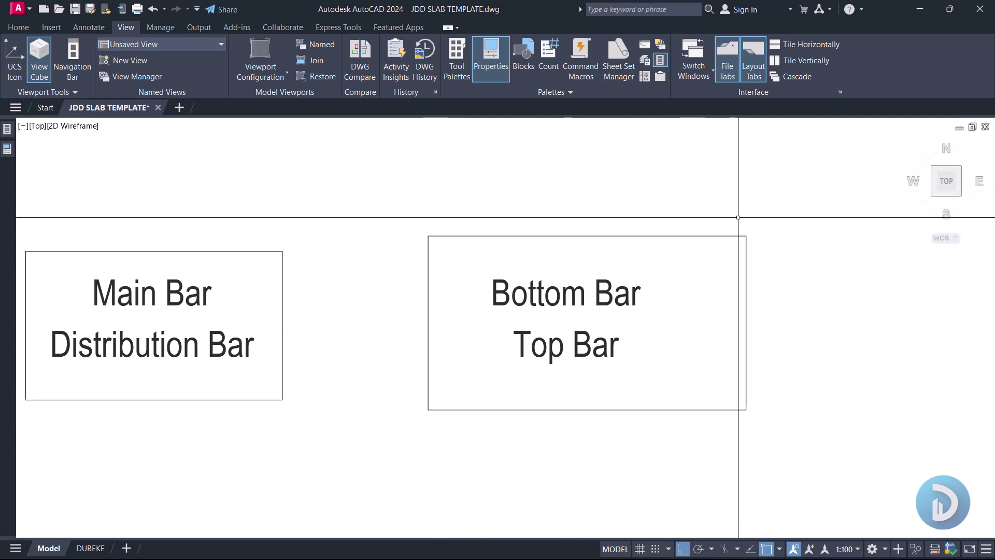
# - Draw a vertical line across the slab panel between grids 1-2 and A-C, from beam edge to beam edge
pyautogui.scroll(-5, 730, 218)
pyautogui.scroll(5, 308, 341)
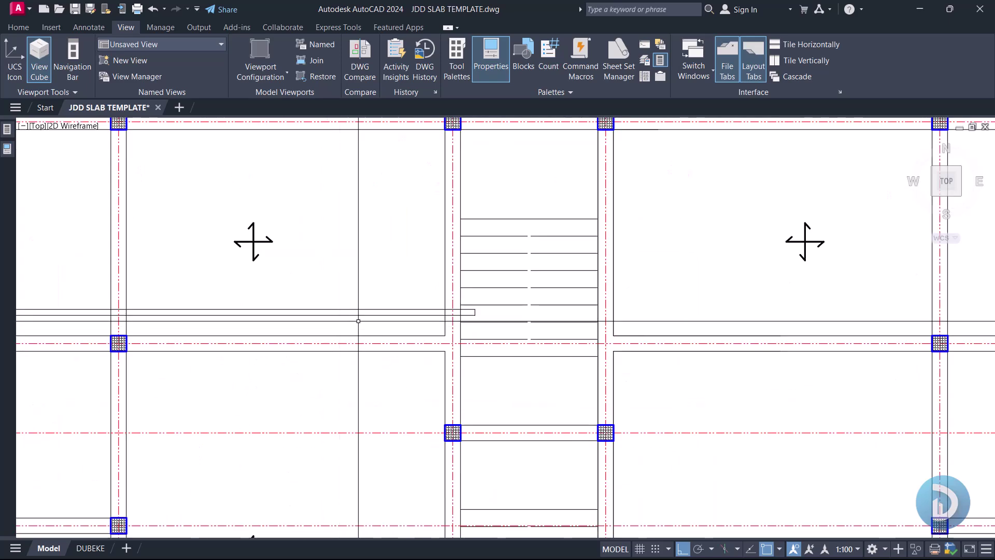
pyautogui.scroll(-4, 389, 281)
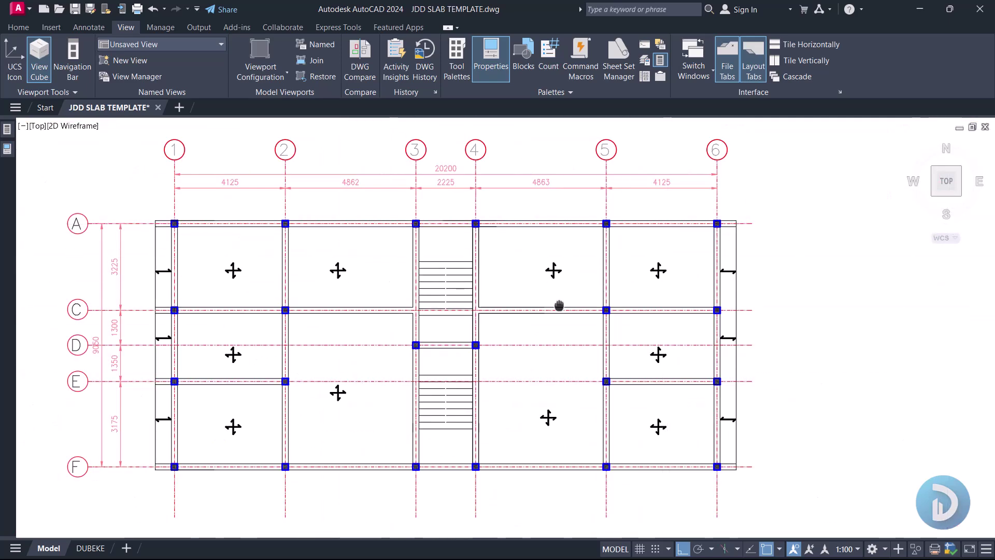
pyautogui.moveTo(233, 274); pyautogui.dragTo(355, 280, button='middle')
pyautogui.scroll(6, 355, 279)
pyautogui.scroll(-3, 395, 271)
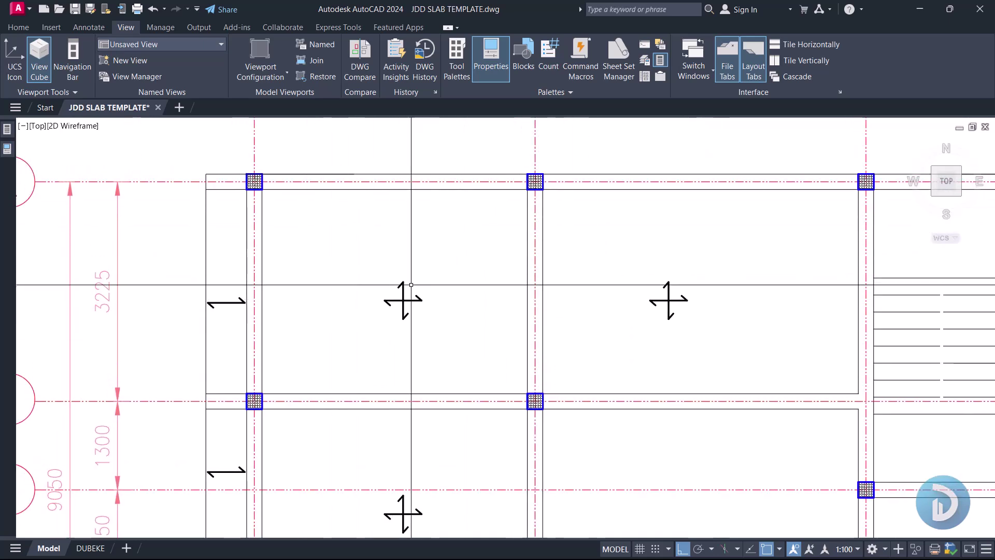
pyautogui.moveTo(437, 346); pyautogui.dragTo(452, 347, button='middle')
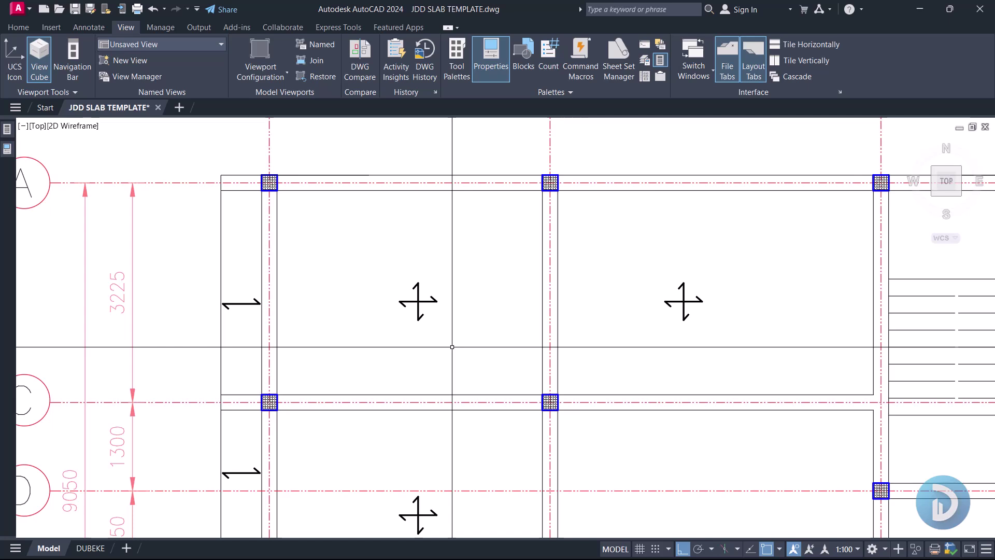
pyautogui.press('l')
pyautogui.press('Return')
pyautogui.click(404, 190)
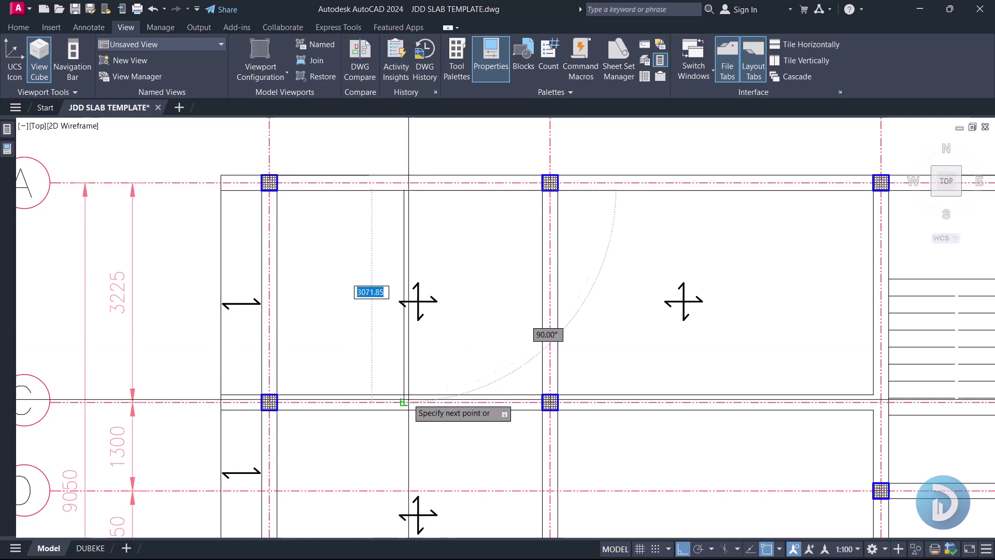
pyautogui.click(403, 393)
pyautogui.press('Return')
# - Draw a horizontal line across the same panel between the beam edges at grids 1 and 2
pyautogui.press('Return')
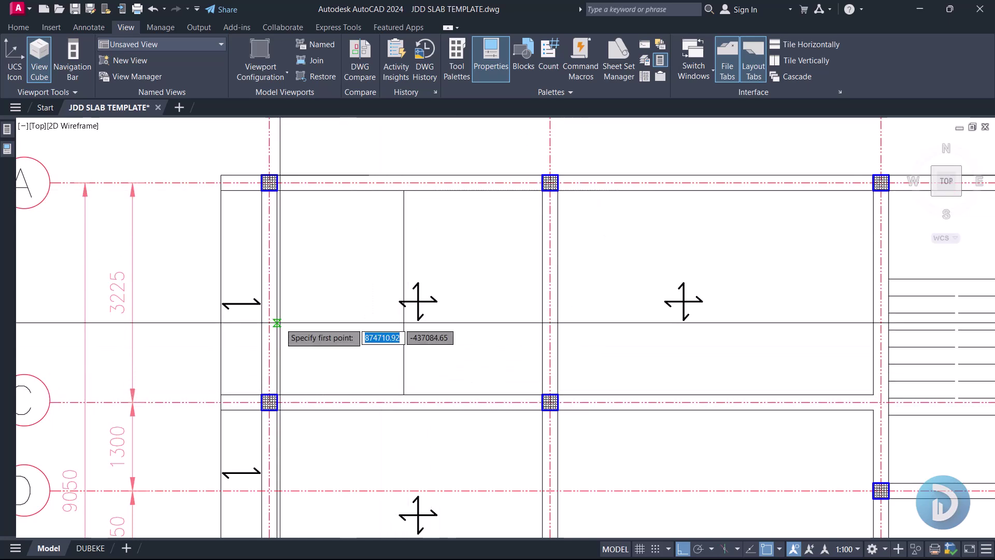
pyautogui.click(277, 316)
pyautogui.click(542, 315)
pyautogui.press('Return')
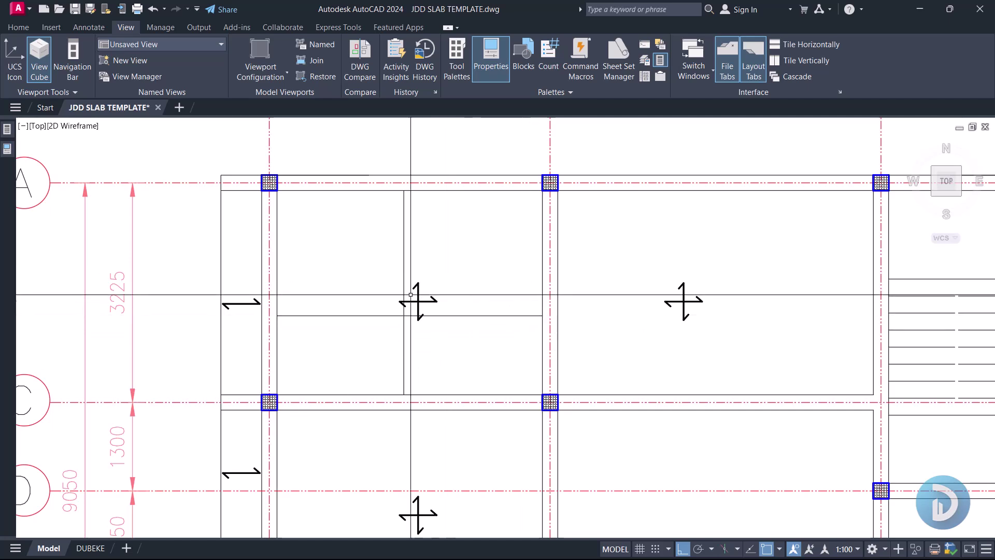
# - Examine the horizontal and vertical bar lines in the panel between grids 1-2 and A-C, highlighting each one
pyautogui.scroll(4, 408, 424)
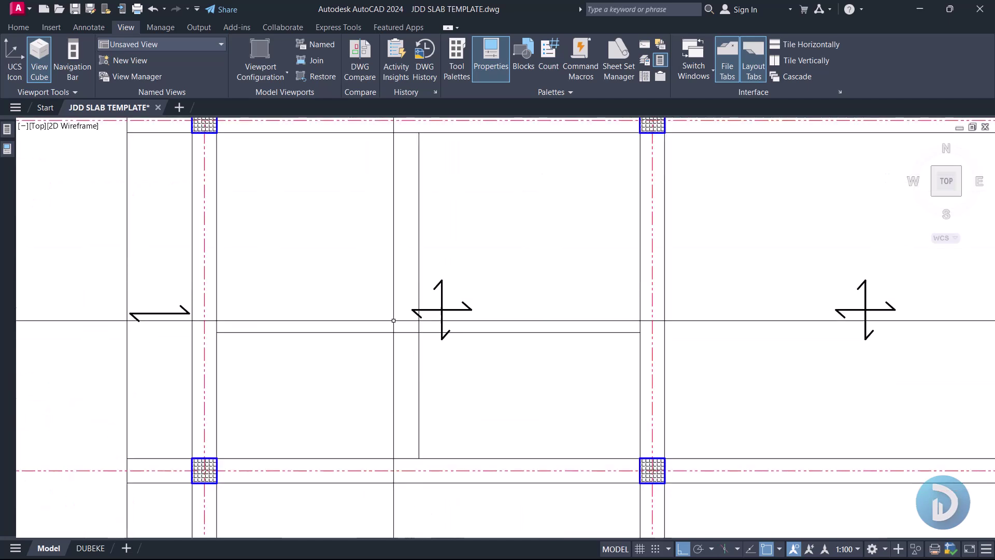
pyautogui.scroll(-2, 415, 323)
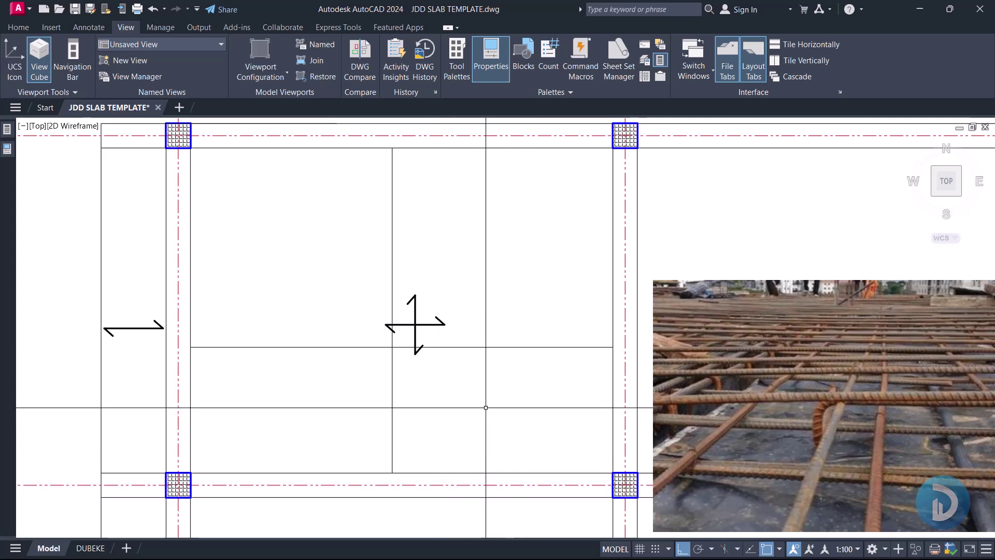
pyautogui.click(540, 397)
pyautogui.click(515, 271)
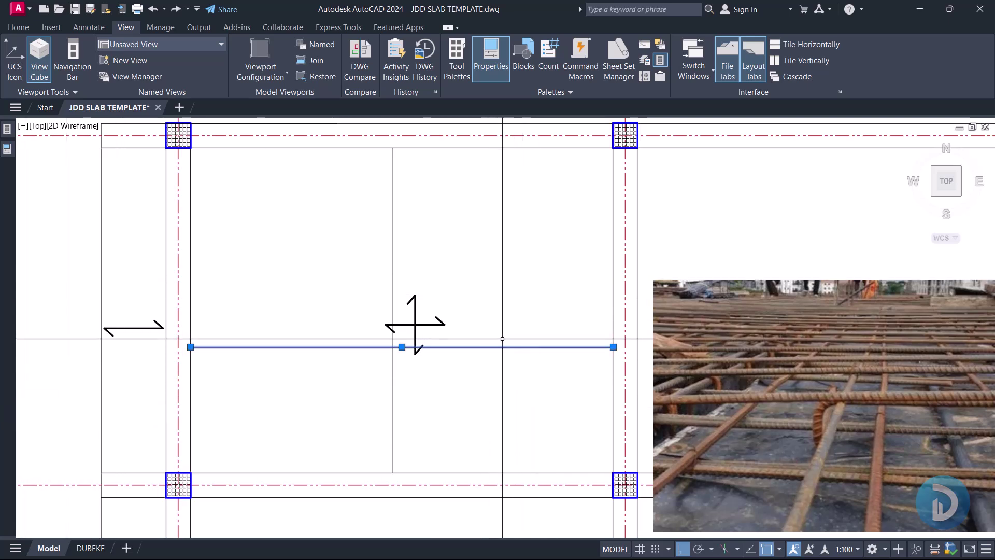
pyautogui.scroll(-3, 433, 315)
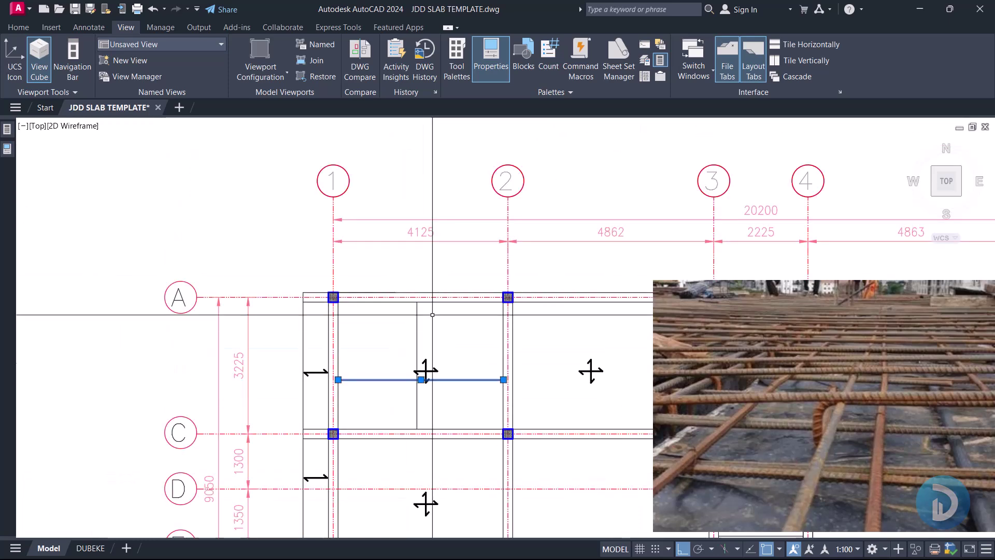
pyautogui.scroll(2, 419, 409)
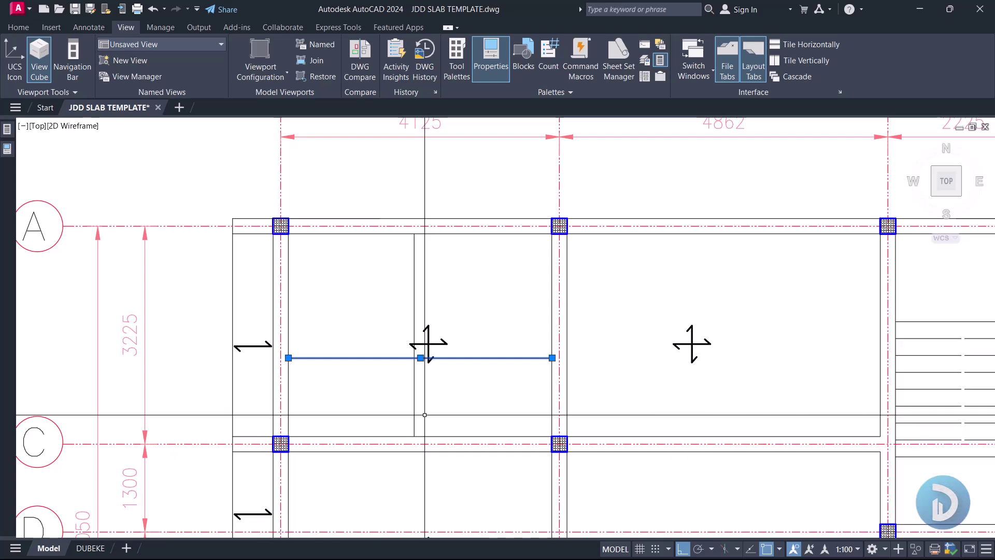
pyautogui.click(397, 357)
pyautogui.scroll(2, 373, 369)
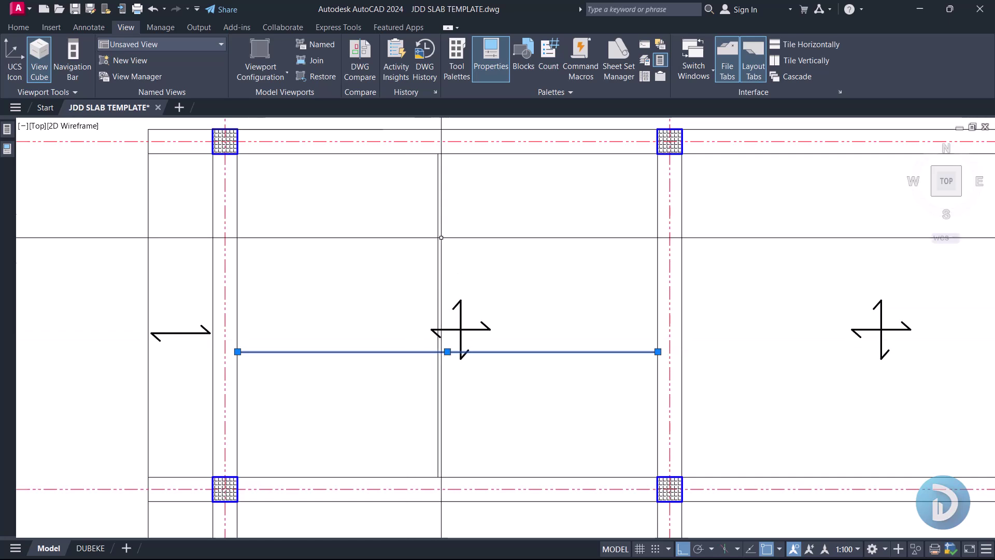
pyautogui.click(524, 207)
pyautogui.click(405, 218)
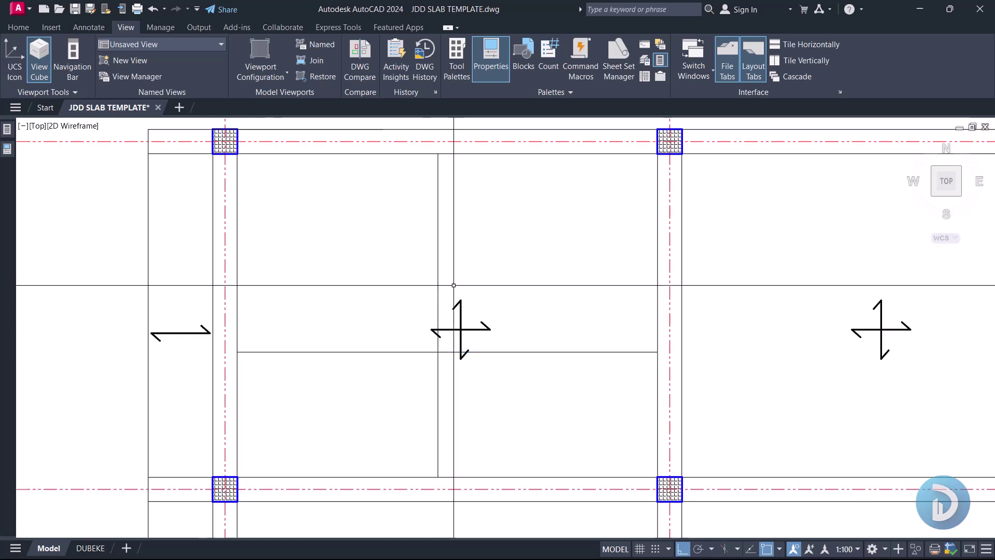
pyautogui.click(587, 399)
pyautogui.click(589, 340)
pyautogui.click(494, 250)
pyautogui.click(420, 228)
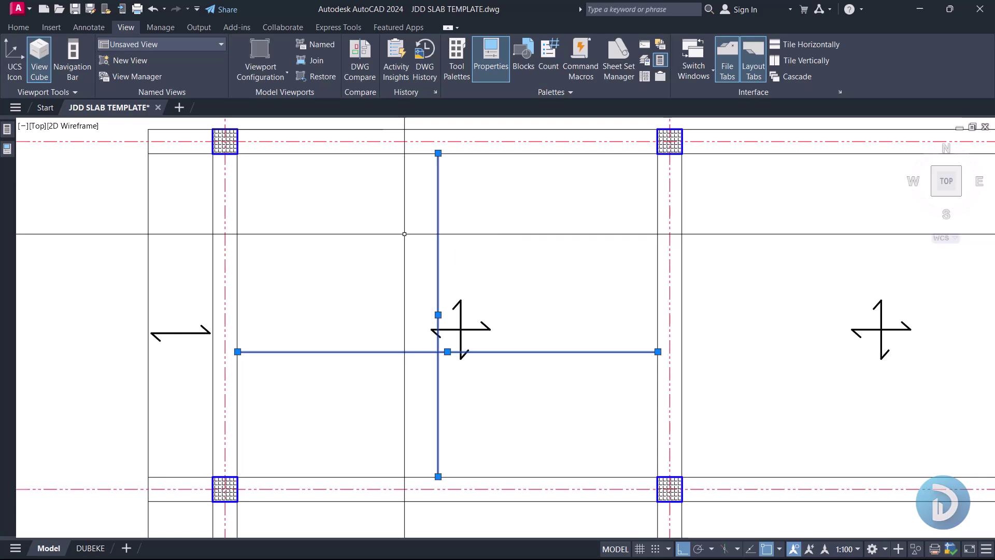
# - Stretch the side edge of the "Bottom Bar" and "Top Bar" box outward to make room beside the texts
pyautogui.scroll(-6, 487, 336)
pyautogui.scroll(6, 555, 282)
pyautogui.click(375, 345)
pyautogui.click(371, 351)
pyautogui.click(375, 354)
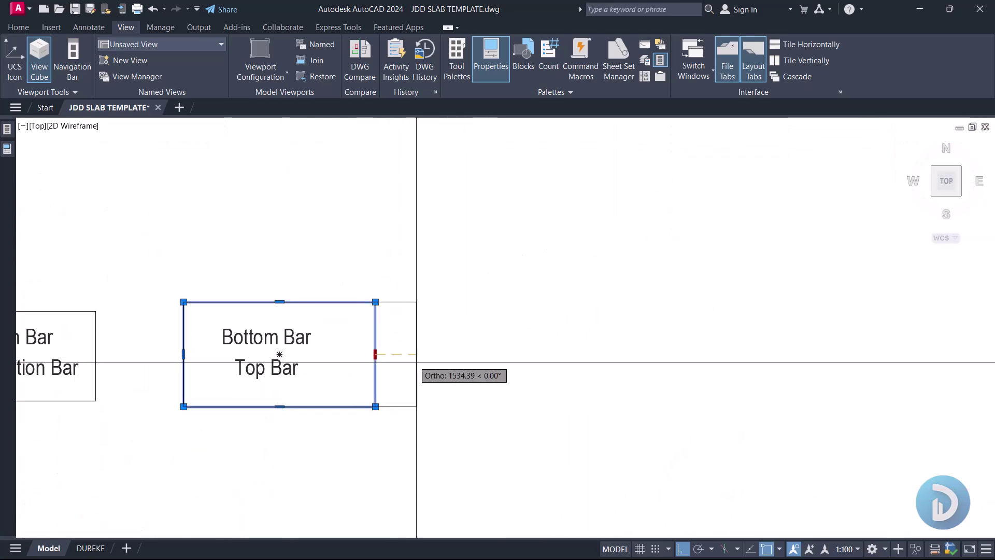
pyautogui.click(546, 353)
pyautogui.scroll(4, 487, 356)
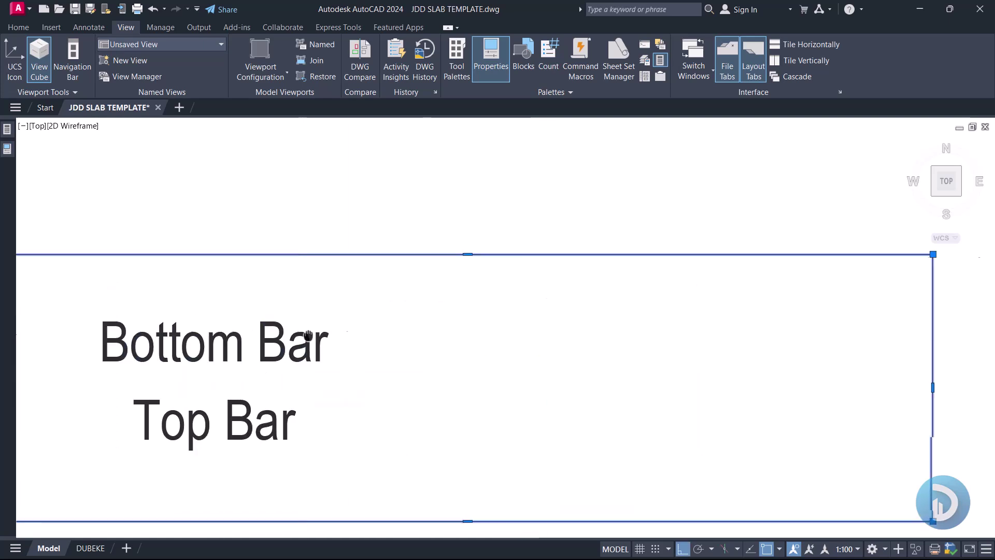
pyautogui.press('Escape')
# - Draw a leader beside "Bottom Bar": a horizontal line, a short vertical rise and a horizontal branch
pyautogui.press('l')
pyautogui.press('Return')
pyautogui.click(453, 351)
pyautogui.click(592, 351)
pyautogui.press('Return')
pyautogui.press('Return')
pyautogui.click(592, 350)
pyautogui.click(593, 299)
pyautogui.click(698, 299)
pyautogui.press('Return')
# - Copy the "Bottom Bar" text to the end of the upper leader branch
pyautogui.click(403, 332)
pyautogui.rightClick(317, 328)
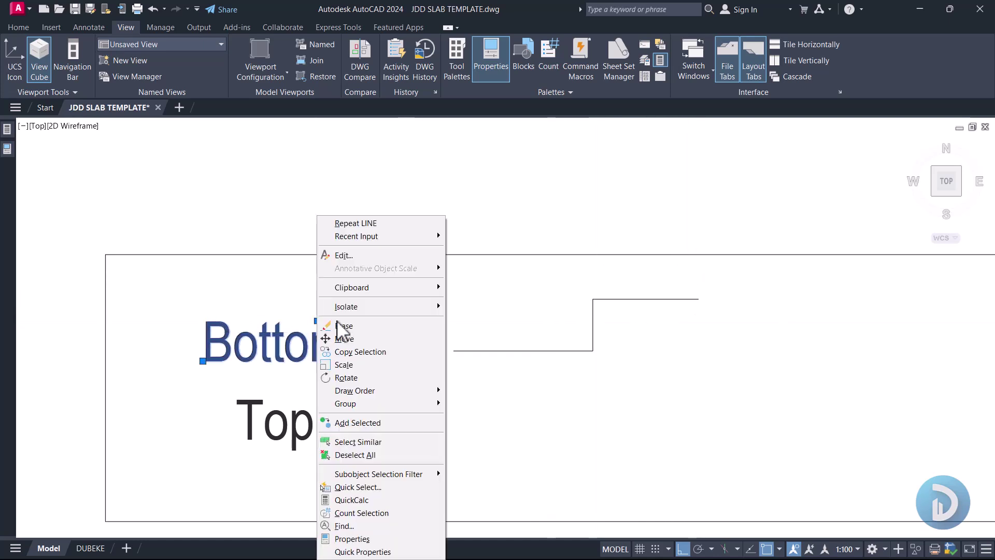
pyautogui.click(400, 352)
pyautogui.click(389, 358)
pyautogui.moveTo(710, 342); pyautogui.dragTo(639, 369, button='middle')
pyautogui.scroll(2, 669, 354)
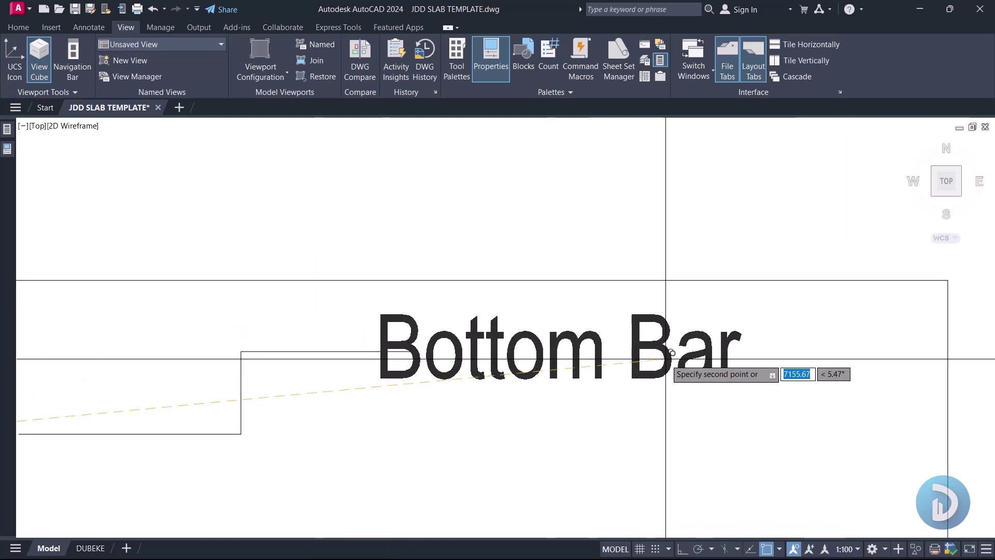
pyautogui.press('Escape')
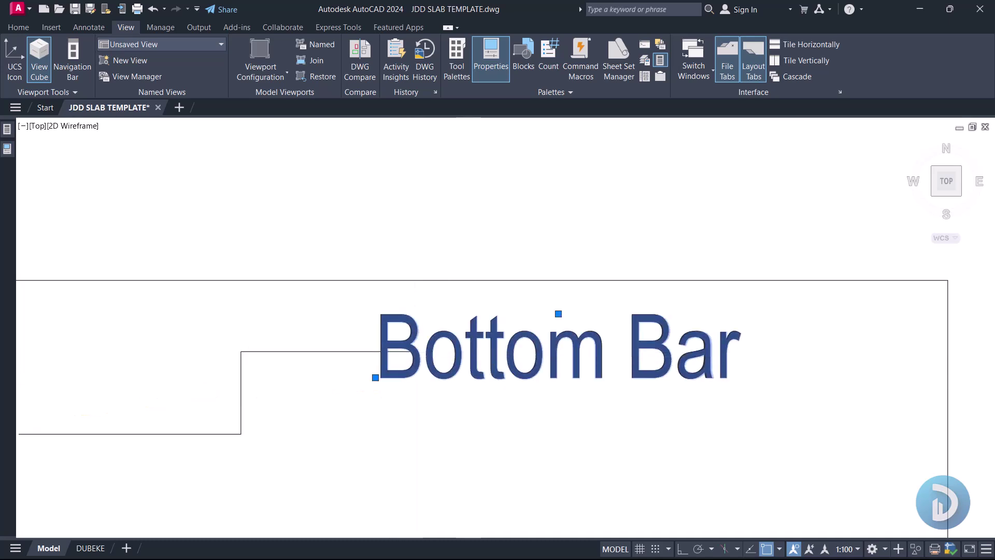
# - Change the copied text at the end of the leader branch to "B1"
pyautogui.doubleClick(558, 347)
pyautogui.write('B')
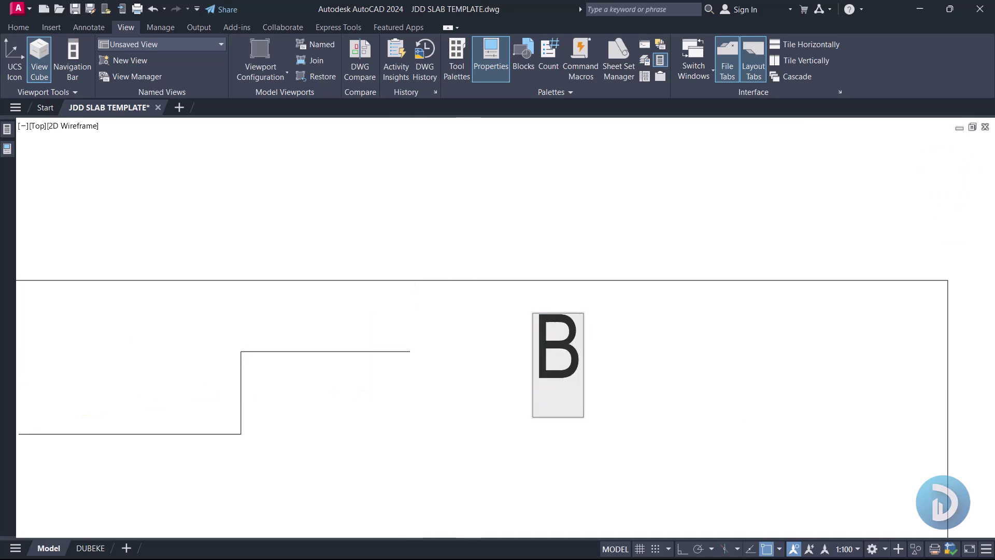
pyautogui.write('1')
pyautogui.click(477, 380)
pyautogui.press('Escape')
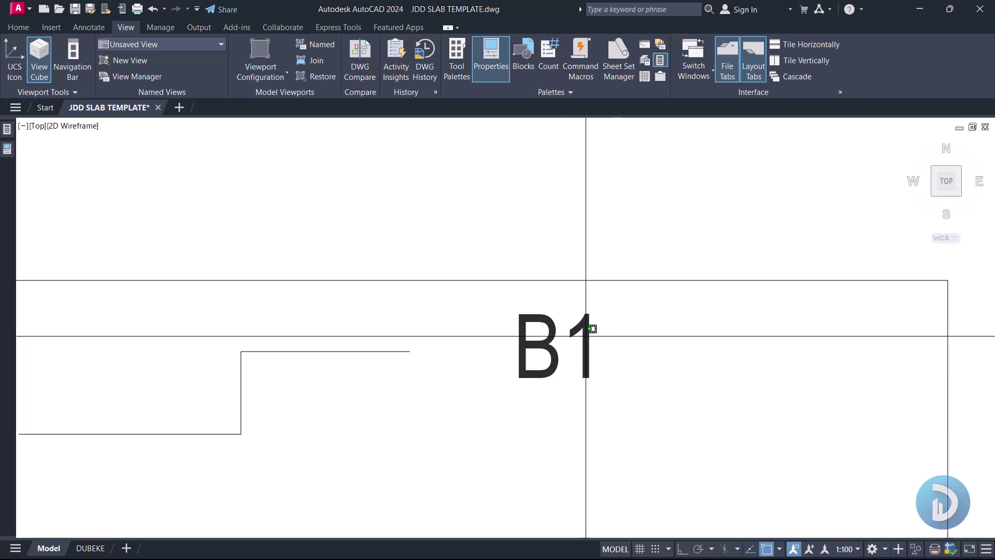
# - Move the "B1" text close to the end of the upper leader branch
pyautogui.click(579, 370)
pyautogui.press('m')
pyautogui.press('space')
pyautogui.click(746, 377)
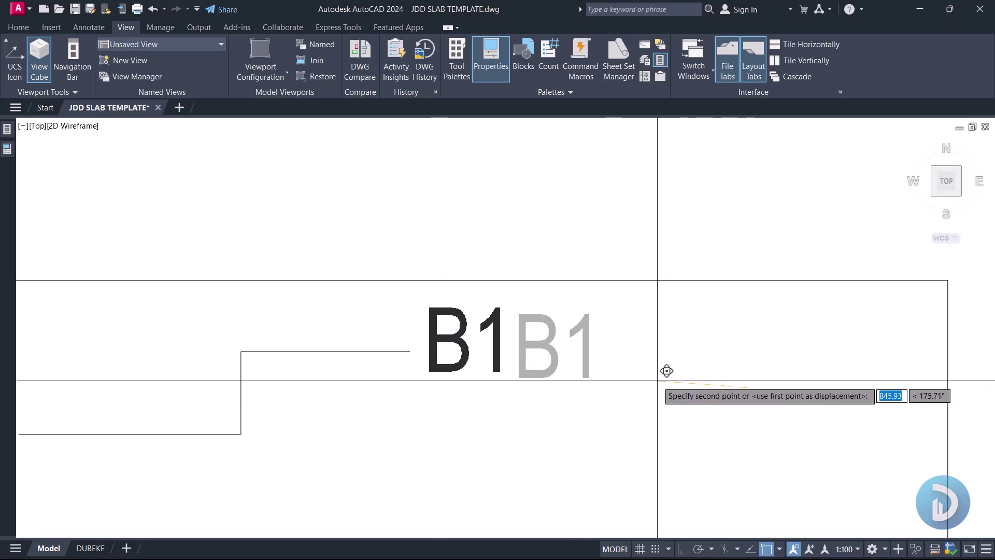
pyautogui.click(667, 371)
# - Mirror the upper leader branch and its "B1" label about the horizontal leader line, keeping the originals
pyautogui.scroll(-2, 523, 331)
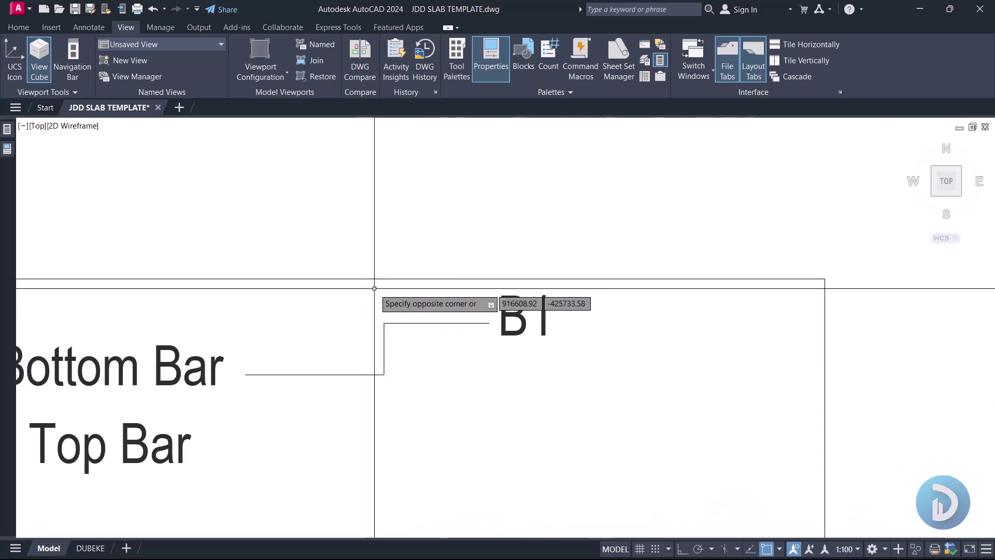
pyautogui.click(371, 210)
pyautogui.click(613, 418)
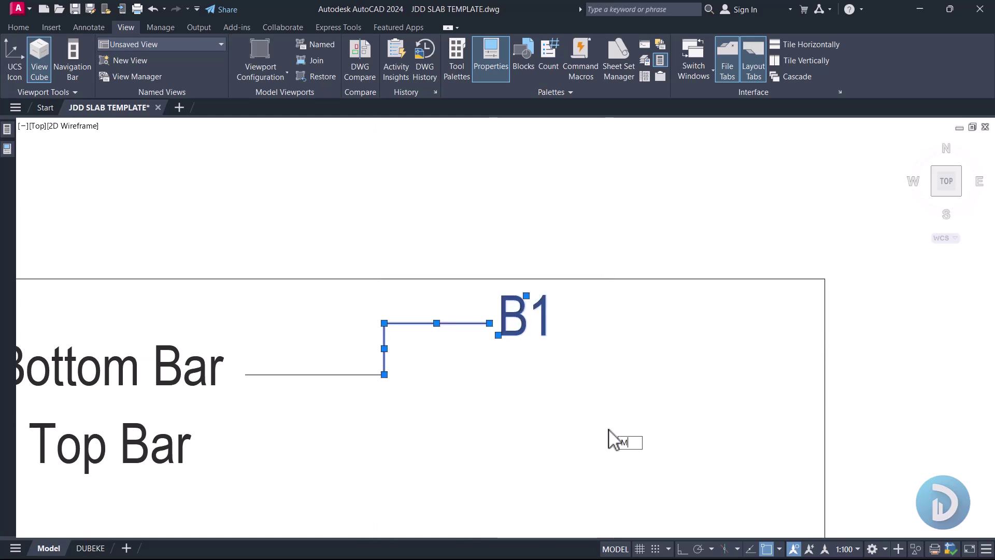
pyautogui.press('m')
pyautogui.press('i')
pyautogui.press('space')
pyautogui.click(384, 374)
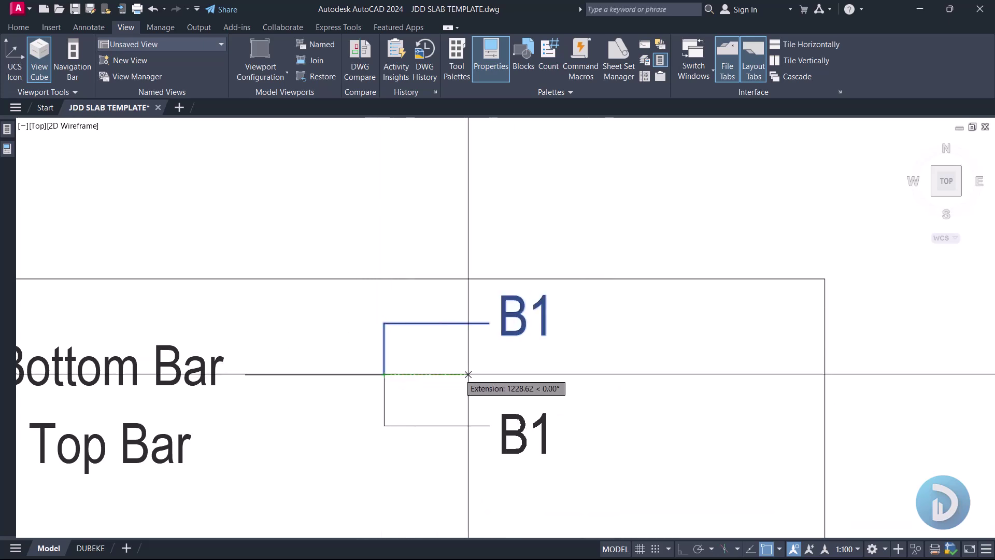
pyautogui.press('F8')
pyautogui.click(573, 374)
pyautogui.press('Return')
# - Change the mirrored label on the lower leader branch to "B2"
pyautogui.click(572, 421)
pyautogui.click(544, 445)
pyautogui.write('ed')
pyautogui.press('Return')
pyautogui.moveTo(529, 441); pyautogui.dragTo(571, 439)
pyautogui.write('2')
pyautogui.click(595, 401)
# - Extend the upper leader label beside "Bottom Bar" to read "B1, BB"
pyautogui.scroll(-5, 595, 402)
pyautogui.scroll(6, 608, 240)
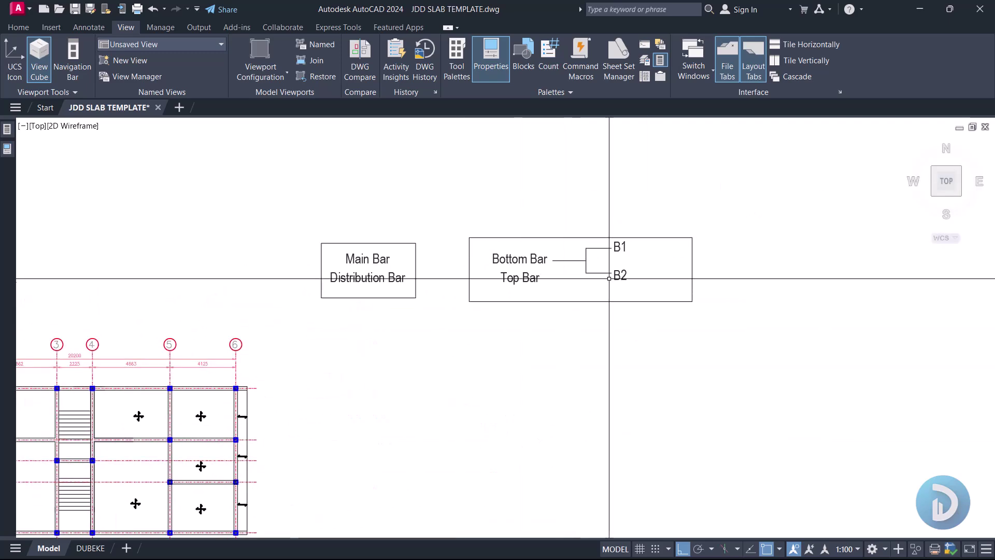
pyautogui.doubleClick(591, 258)
pyautogui.scroll(6, 596, 257)
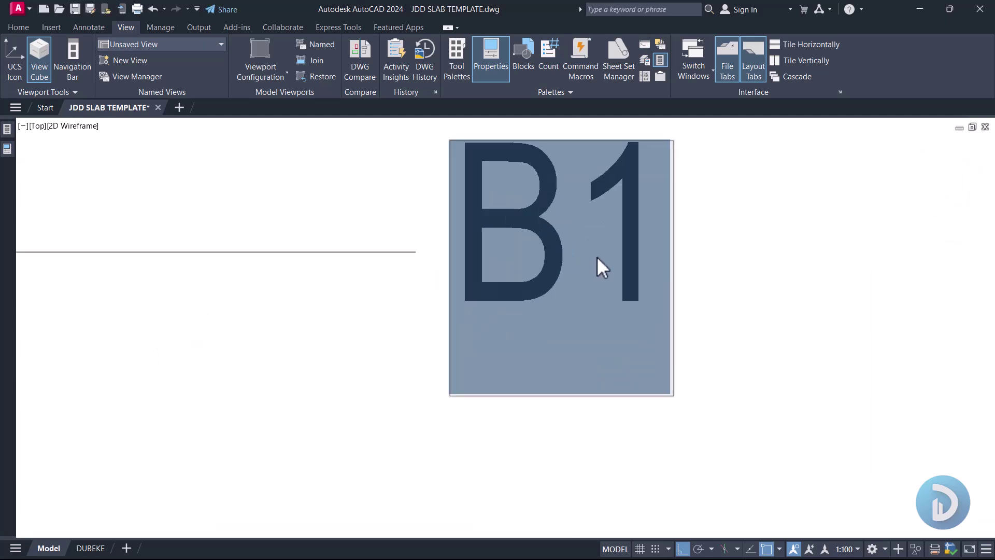
pyautogui.click(636, 235)
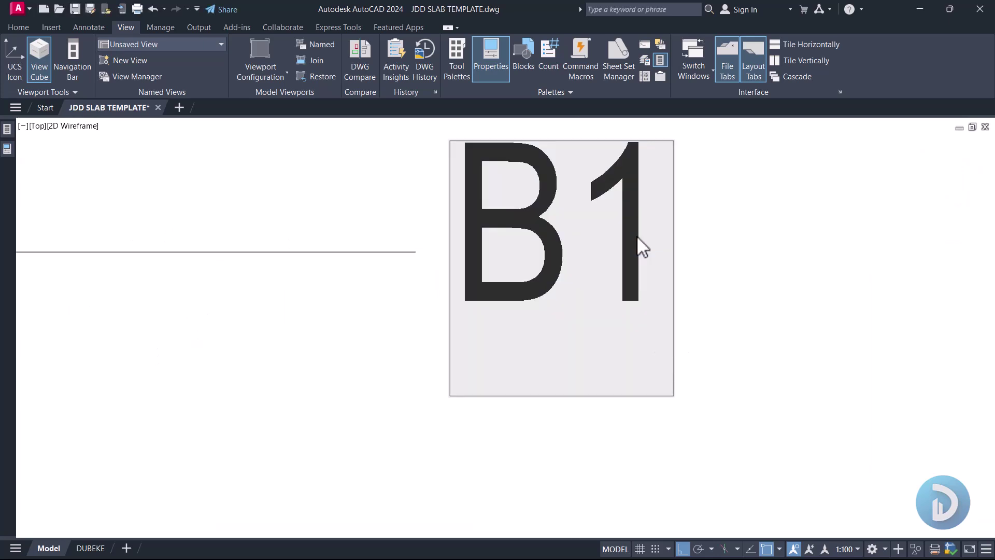
pyautogui.write(',')
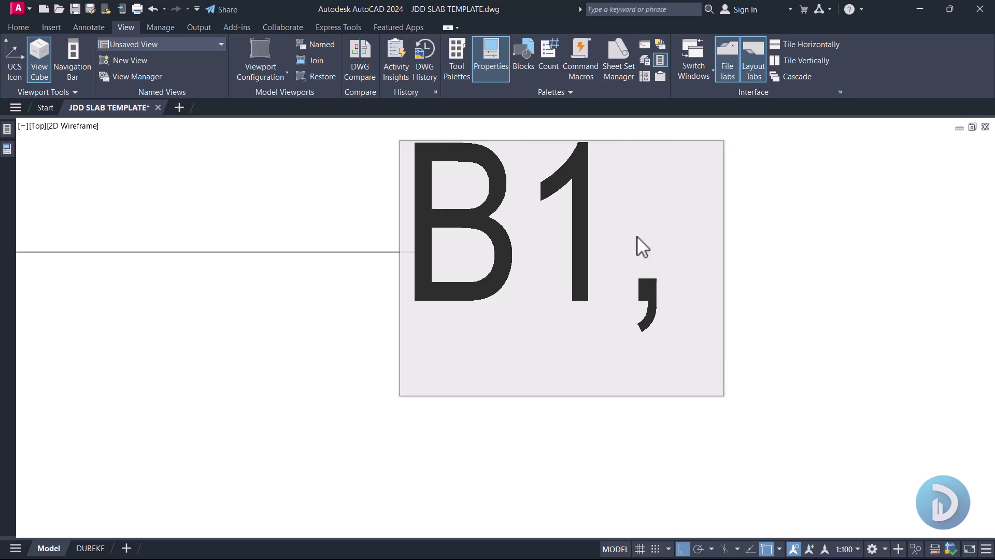
pyautogui.write(' BB')
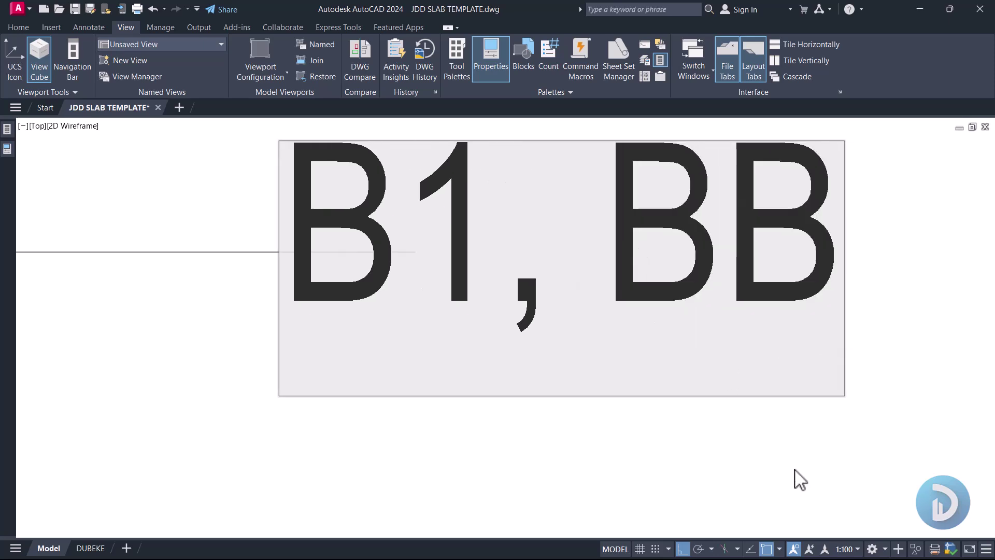
pyautogui.click(792, 477)
# - Extend the lower leader label beside "Bottom Bar" to read "B2, BT"
pyautogui.scroll(-6, 651, 311)
pyautogui.scroll(3, 634, 391)
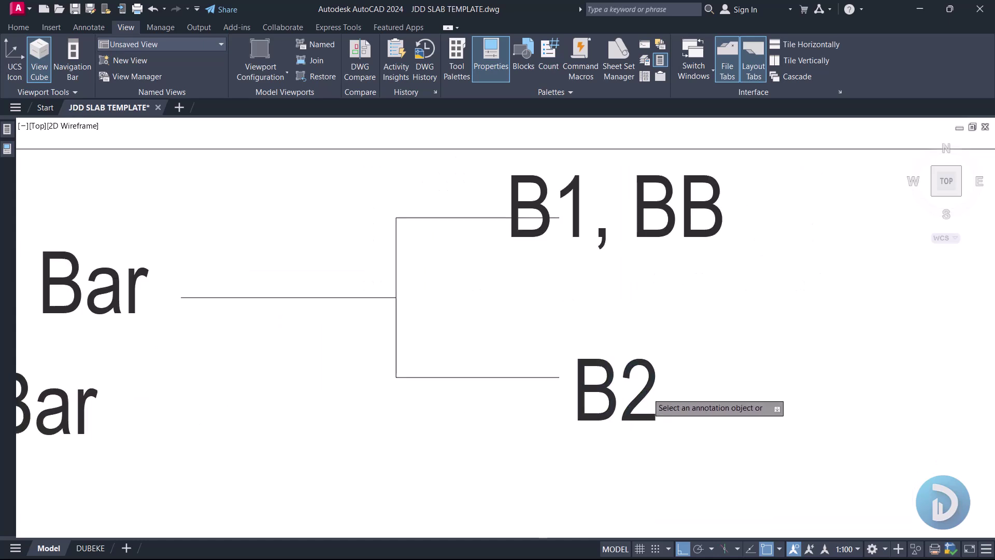
pyautogui.click(654, 399)
pyautogui.scroll(2, 654, 395)
pyautogui.click(657, 393)
pyautogui.write(', BT')
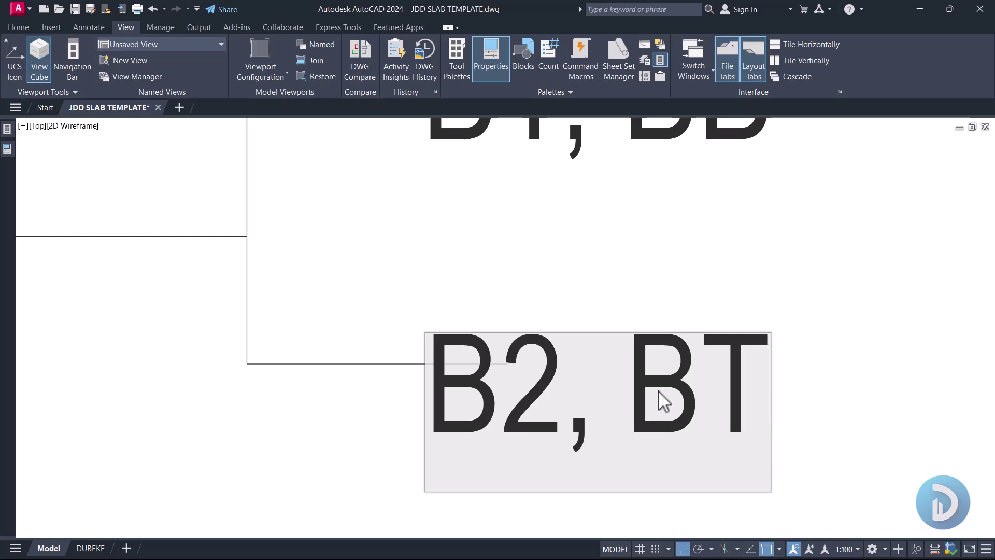
pyautogui.click(715, 280)
# - Stretch the lower edge of the frame around the bar labels straight down to make room for a second leader
pyautogui.scroll(-6, 719, 270)
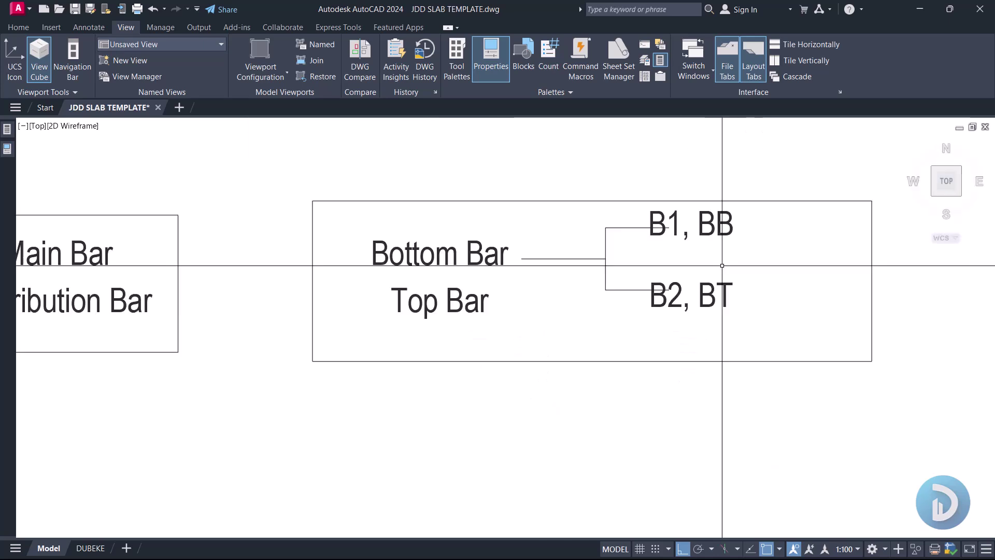
pyautogui.click(577, 361)
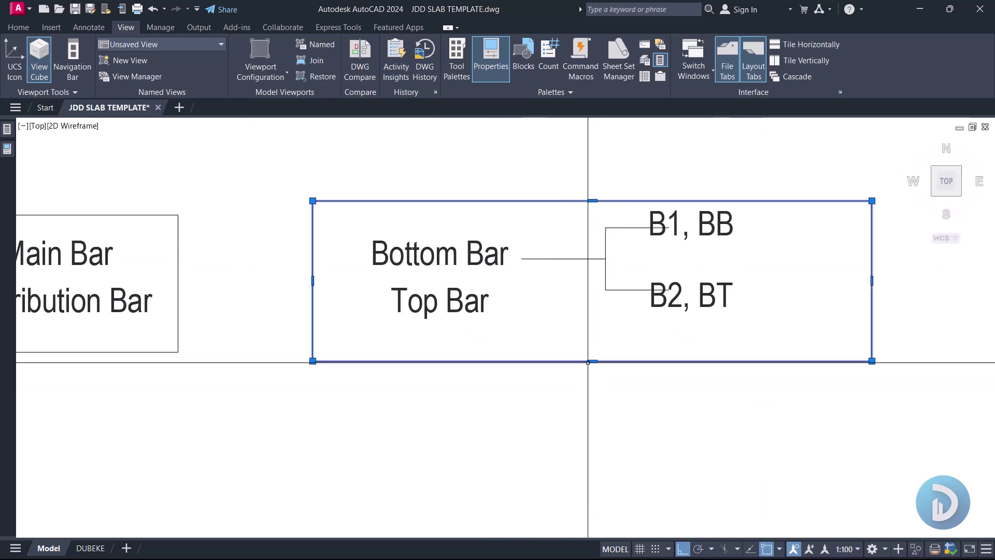
pyautogui.click(592, 360)
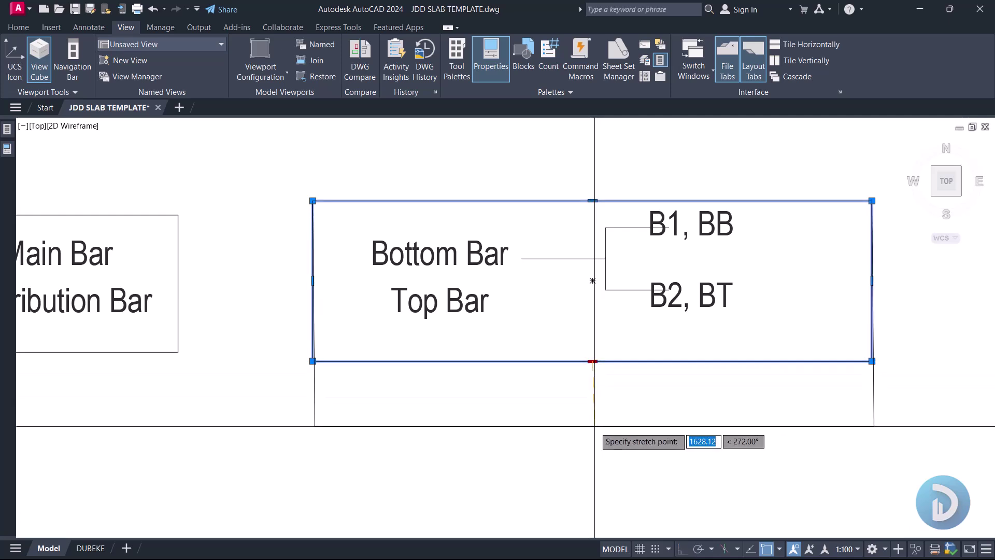
pyautogui.press('F8')
pyautogui.click(597, 468)
pyautogui.press('Escape')
# - Move the "Top Bar" text straight down into the enlarged part of the frame
pyautogui.click(506, 340)
pyautogui.click(462, 296)
pyautogui.write('m')
pyautogui.press('Return')
pyautogui.click(536, 291)
pyautogui.click(546, 401)
# - Copy the branched leader and its two labels straight down so that they sit beside "Top Bar"
pyautogui.click(755, 351)
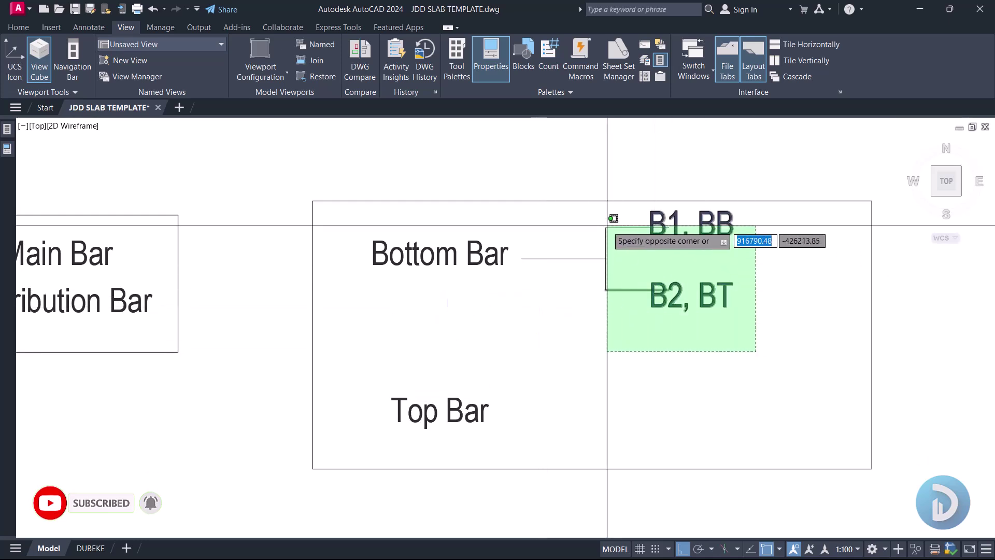
pyautogui.click(616, 228)
pyautogui.rightClick(572, 139)
pyautogui.click(613, 242)
pyautogui.click(592, 334)
pyautogui.moveTo(676, 493); pyautogui.dragTo(639, 382, button='middle')
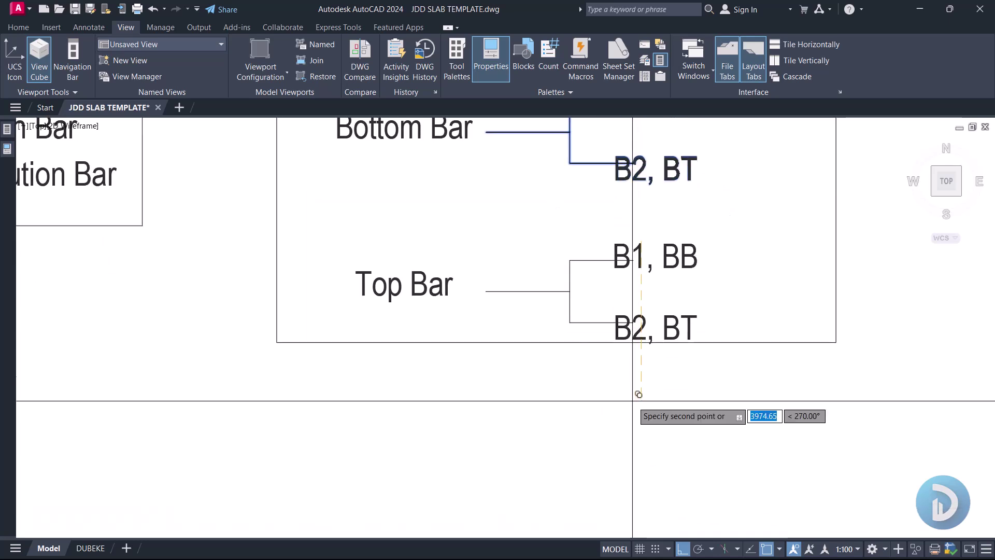
pyautogui.click(632, 399)
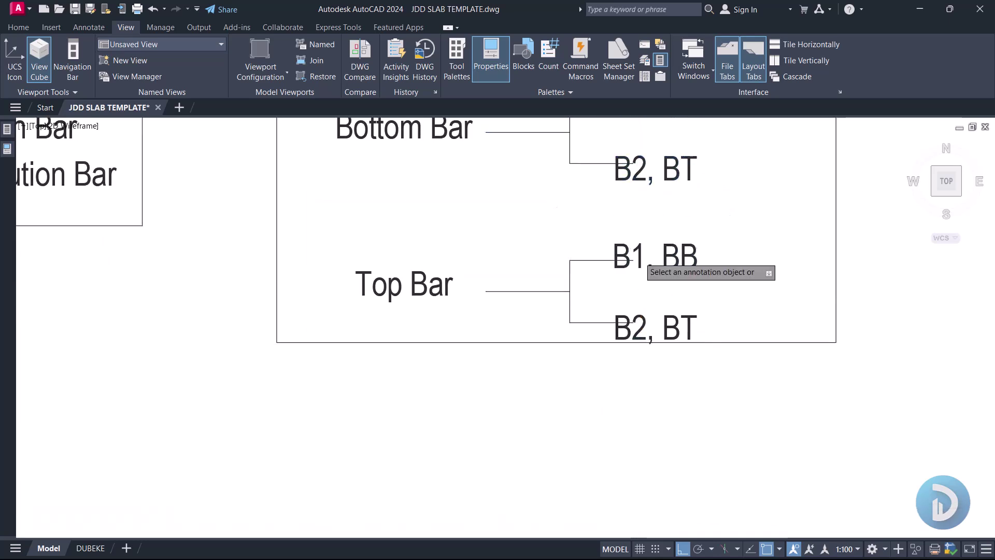
# - Change the first codes in the two copied labels beside "Top Bar" to T1 and T2
pyautogui.click(639, 257)
pyautogui.scroll(4, 615, 259)
pyautogui.click(649, 277)
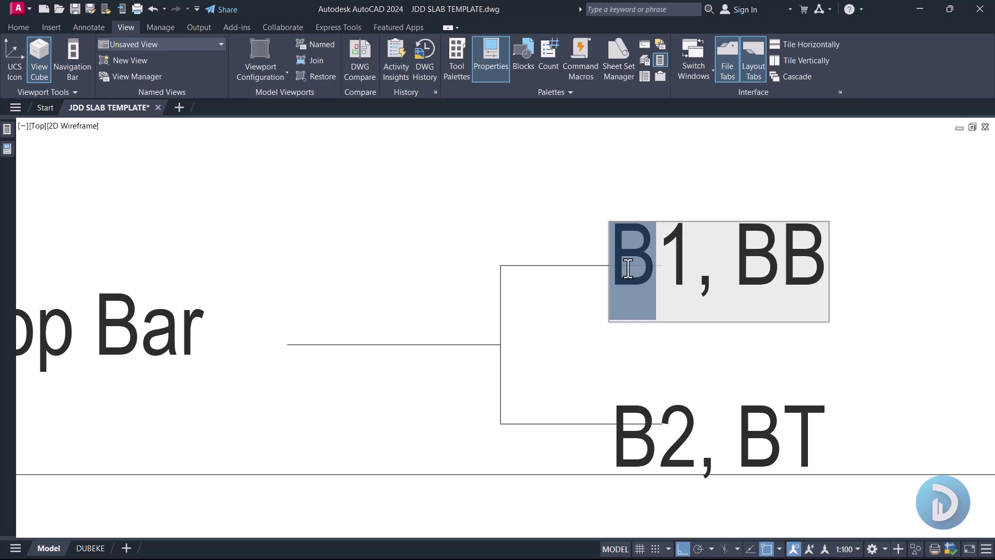
pyautogui.write('T')
pyautogui.click(759, 198)
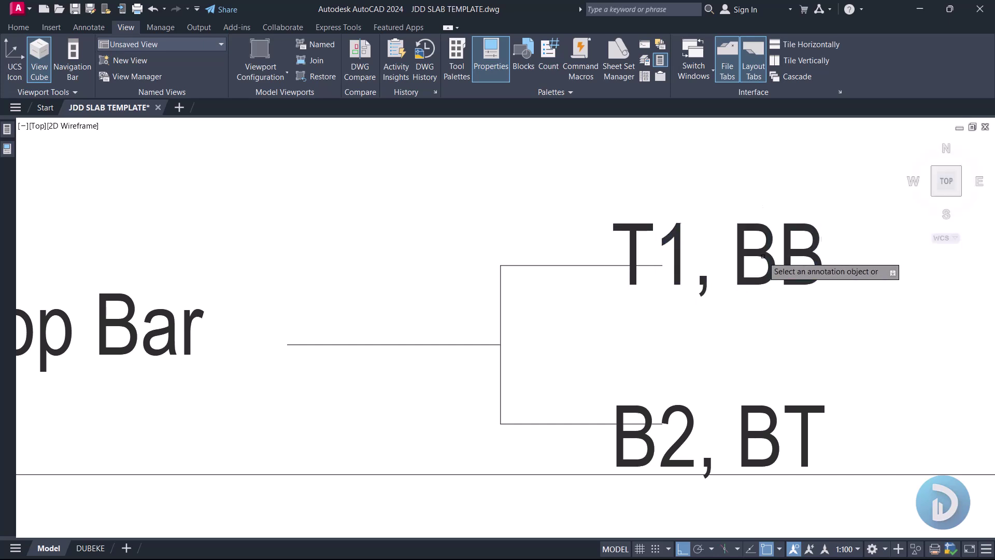
pyautogui.click(655, 438)
pyautogui.click(657, 424)
pyautogui.write('T')
pyautogui.click(750, 367)
# - Change the second codes in the "Top Bar" labels so they read "T1, TB" and "T2, TT"
pyautogui.scroll(-2, 637, 301)
pyautogui.moveTo(637, 301)
pyautogui.mouseDown(button='middle')
pyautogui.moveTo(632, 329)
pyautogui.moveTo(614, 348)
pyautogui.mouseUp(button='middle')
pyautogui.moveTo(703, 373); pyautogui.dragTo(607, 373, button='middle')
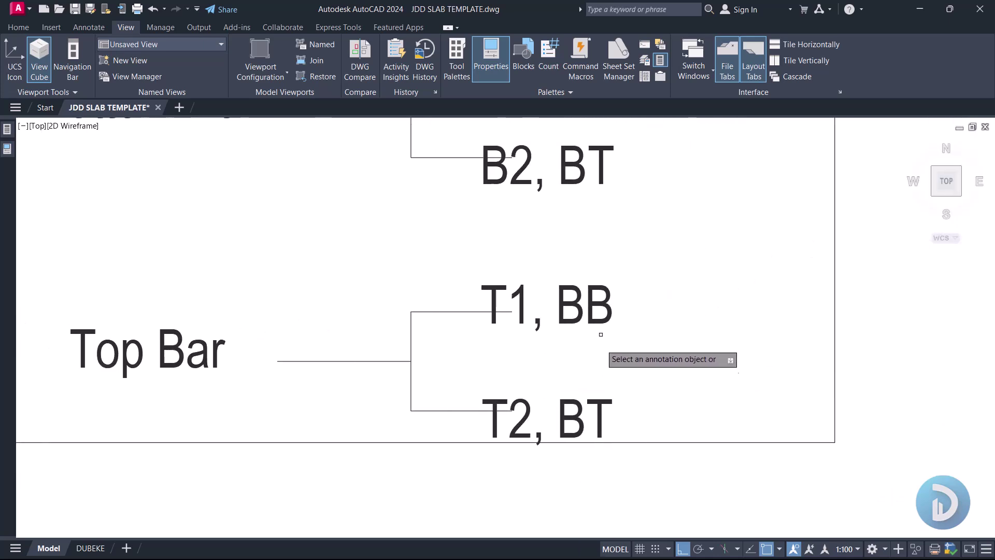
pyautogui.click(580, 304)
pyautogui.scroll(5, 581, 306)
pyautogui.moveTo(586, 311); pyautogui.dragTo(524, 322)
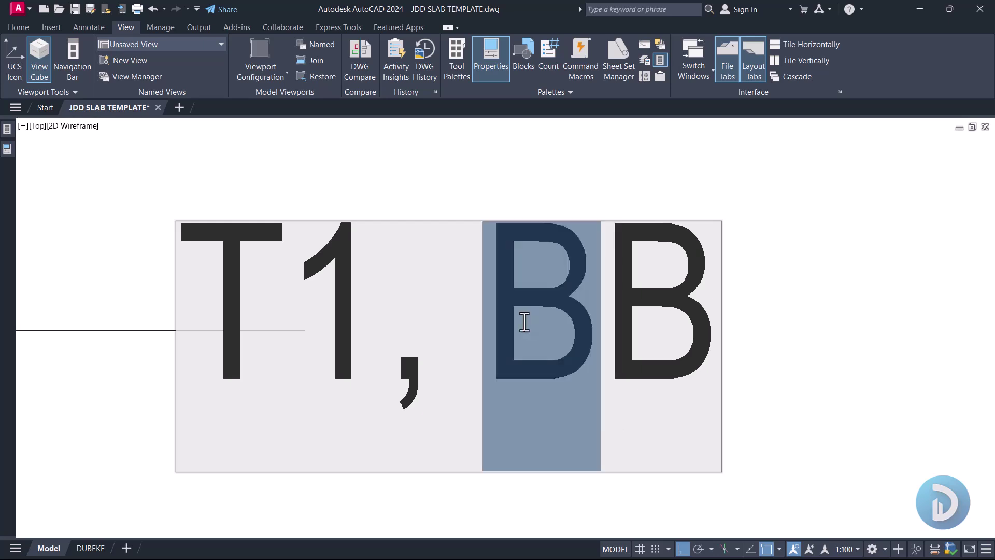
pyautogui.write('T')
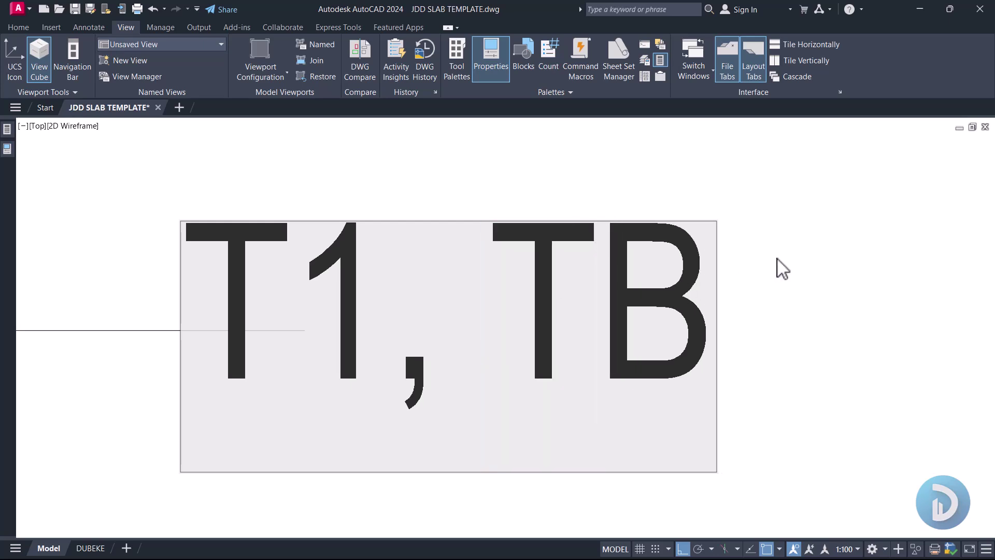
pyautogui.click(781, 270)
pyautogui.scroll(-4, 728, 244)
pyautogui.click(666, 434)
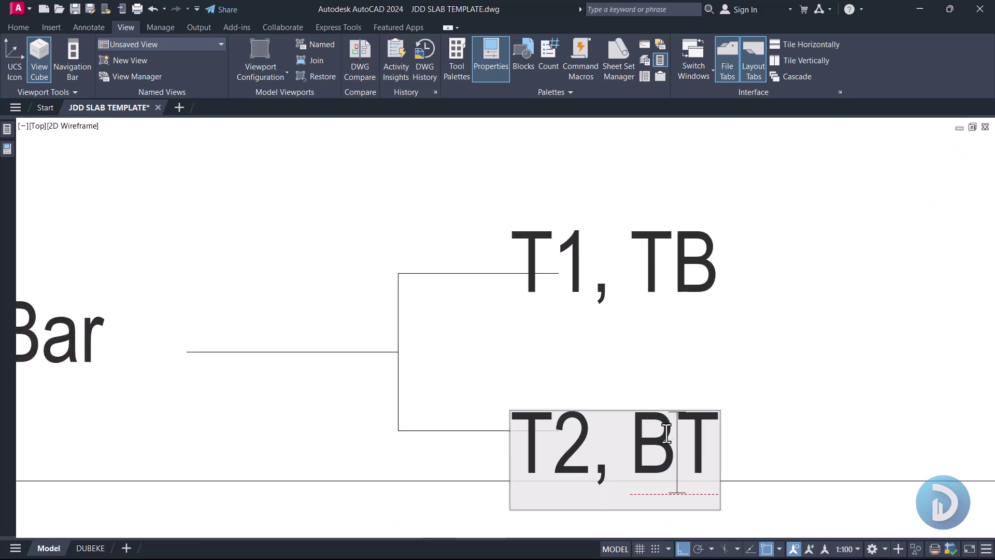
pyautogui.write('T')
pyautogui.click(762, 346)
pyautogui.press('Escape')
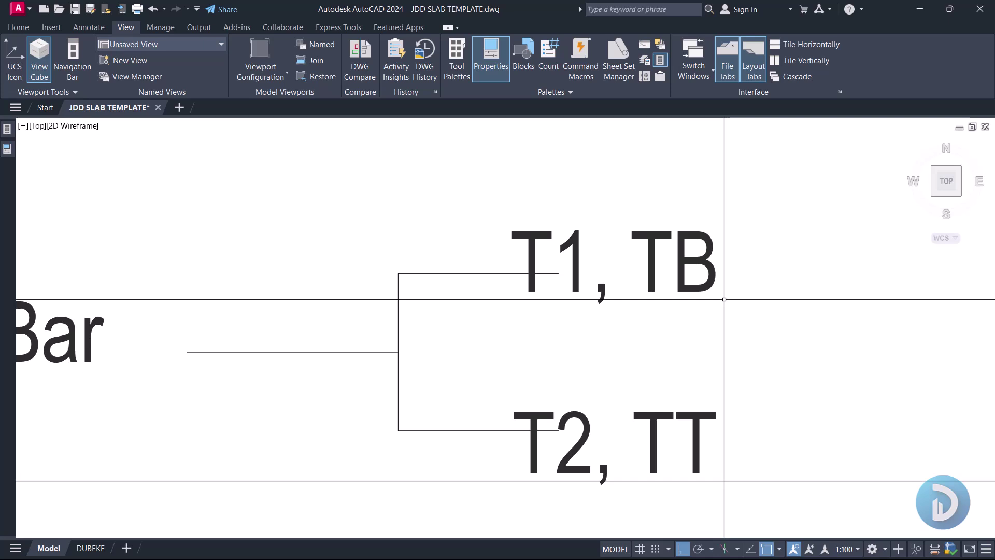
# - Delete the span direction symbols and stray lines in the plan's upper-left slab panels between grids A and C, including the left overhang
pyautogui.scroll(-6, 724, 299)
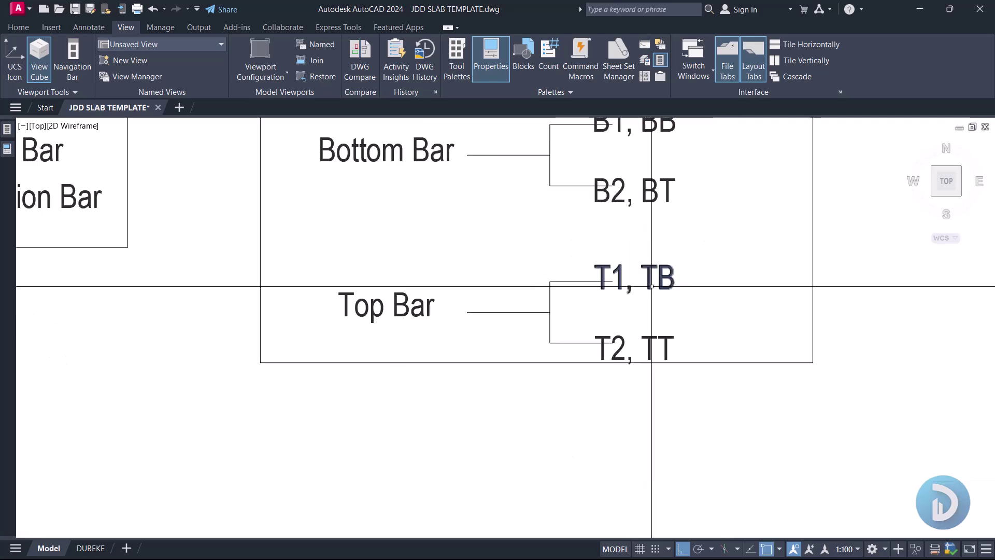
pyautogui.scroll(2, 623, 323)
pyautogui.scroll(-5, 623, 323)
pyautogui.scroll(5, 332, 340)
pyautogui.moveTo(331, 340); pyautogui.dragTo(545, 354, button='middle')
pyautogui.scroll(4, 418, 194)
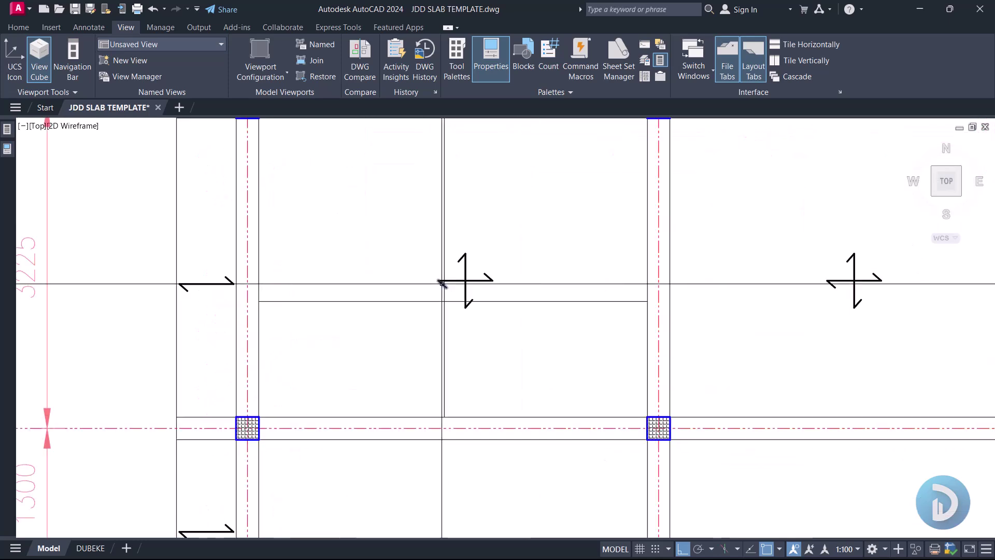
pyautogui.click(518, 315)
pyautogui.click(394, 184)
pyautogui.press('Delete')
pyautogui.click(142, 247)
pyautogui.click(242, 296)
pyautogui.press('Delete')
pyautogui.moveTo(916, 341); pyautogui.dragTo(673, 365, button='middle')
# - Delete the span direction symbols from the slab panels below grid C between the left overhang and grid 3
pyautogui.scroll(-6, 610, 303)
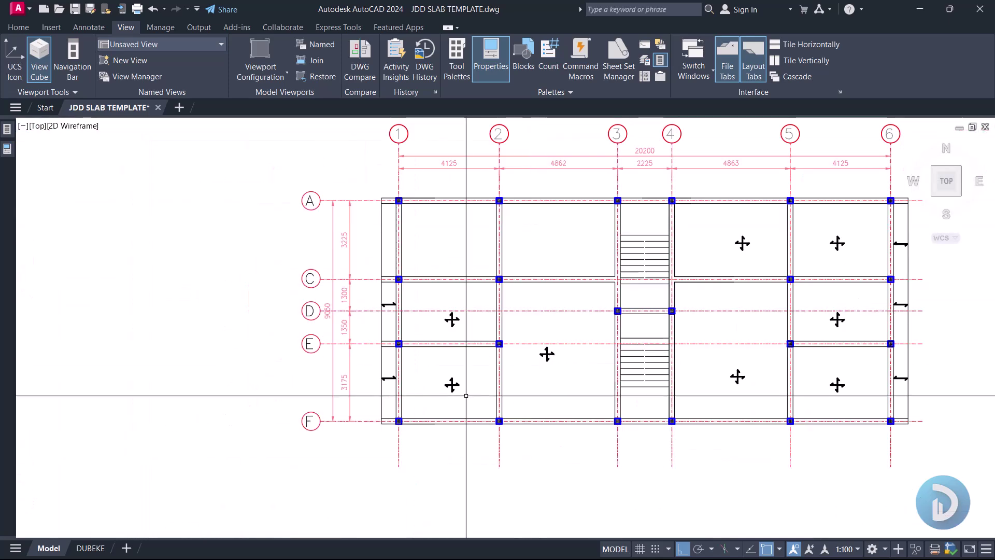
pyautogui.moveTo(533, 266); pyautogui.dragTo(611, 245, button='middle')
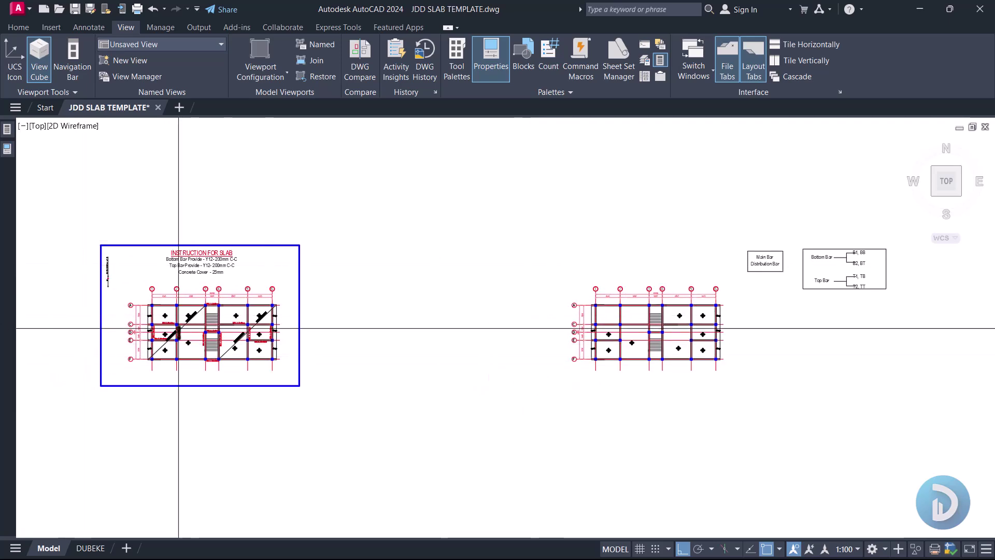
pyautogui.scroll(3, 710, 326)
pyautogui.scroll(3, 427, 352)
pyautogui.scroll(4, 369, 312)
pyautogui.click(306, 248)
pyautogui.click(426, 367)
pyautogui.press('Delete')
pyautogui.click(58, 237)
pyautogui.click(244, 311)
pyautogui.press('Delete')
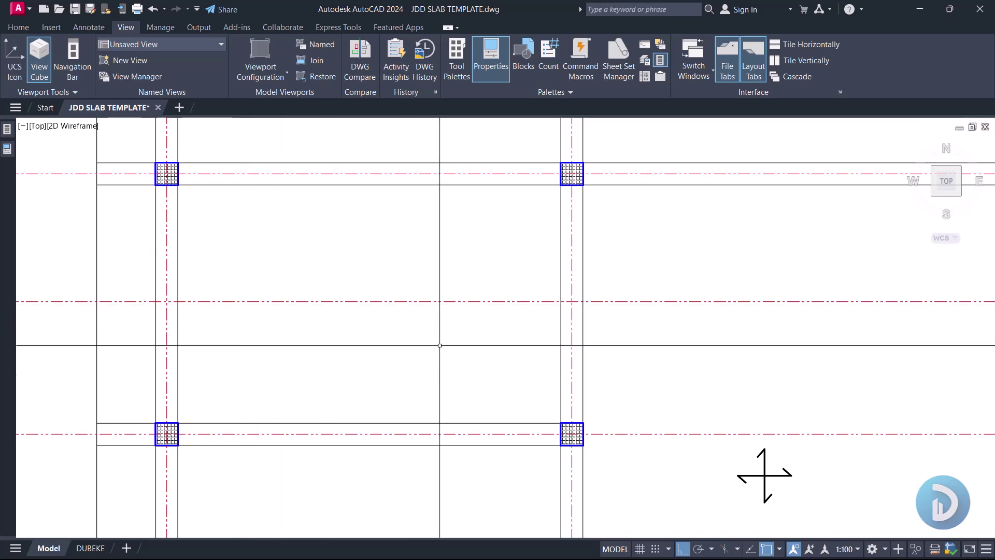
pyautogui.moveTo(675, 410); pyautogui.dragTo(546, 271, button='middle')
pyautogui.click(562, 241)
pyautogui.click(725, 419)
pyautogui.press('Delete')
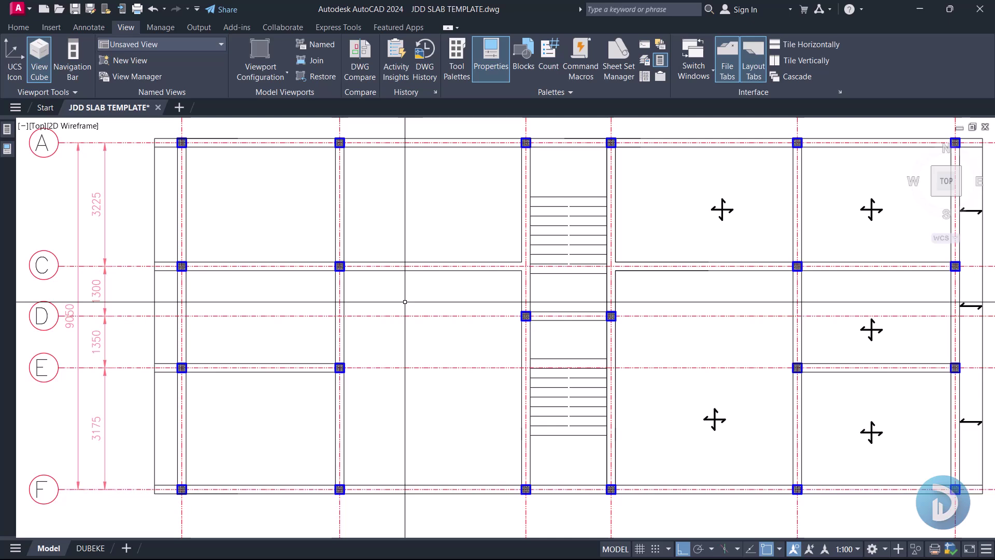
# - Create a new layer named "BOT RE" and close the layer manager
pyautogui.scroll(2, 405, 301)
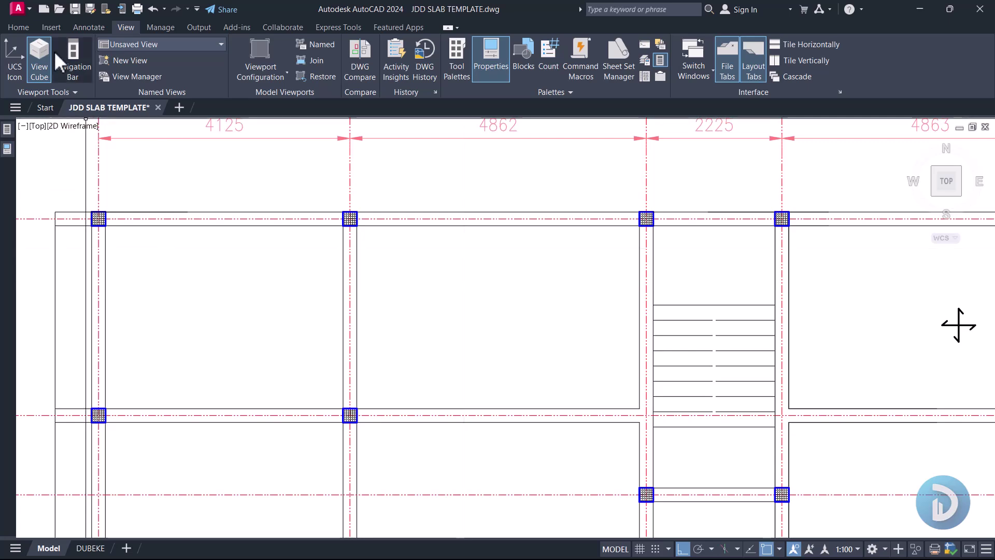
pyautogui.click(21, 27)
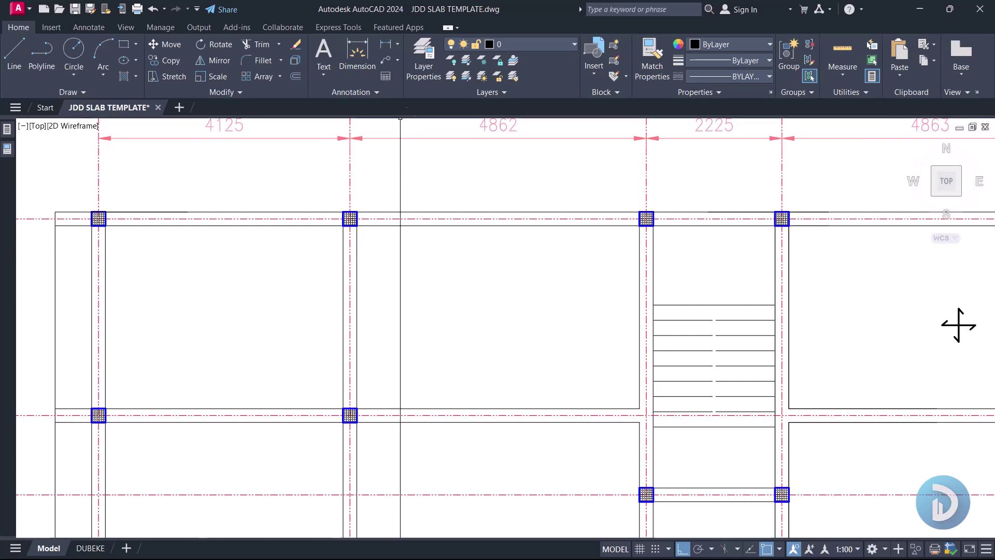
pyautogui.click(421, 63)
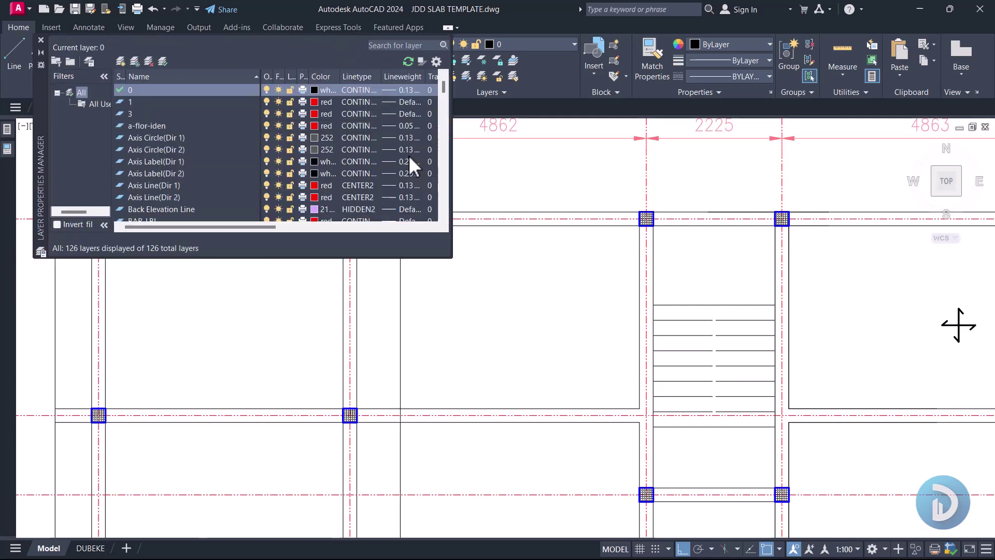
pyautogui.click(120, 61)
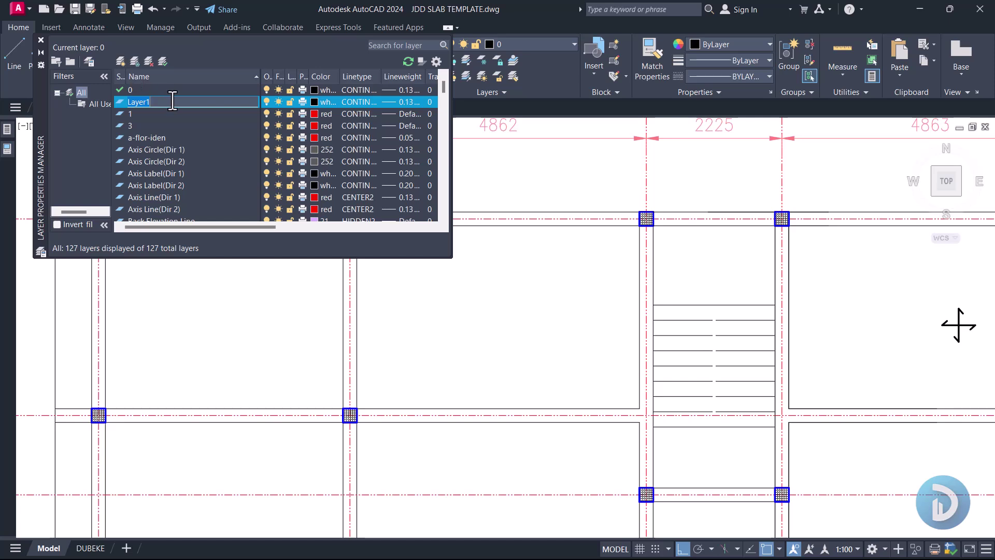
pyautogui.write('BOT RE')
pyautogui.press('Return')
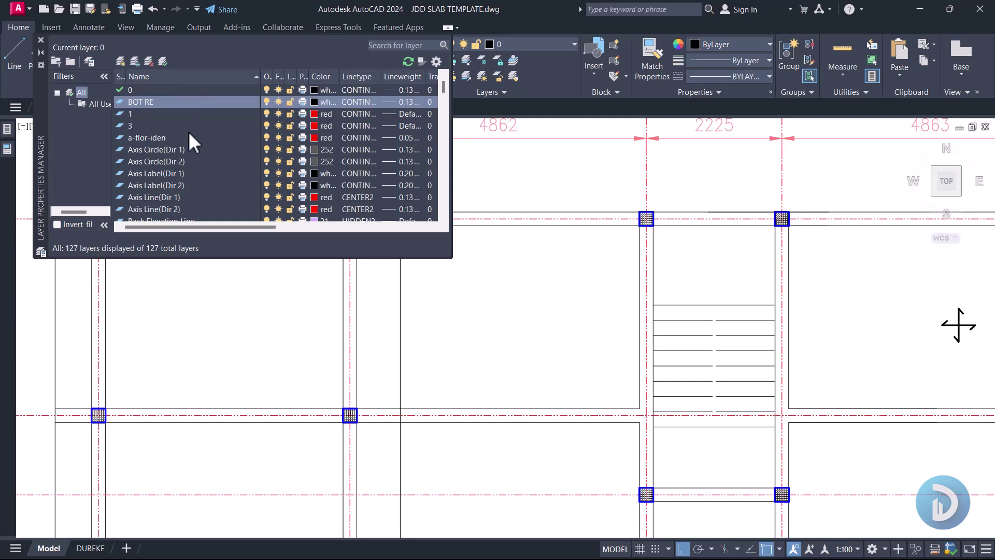
pyautogui.click(42, 39)
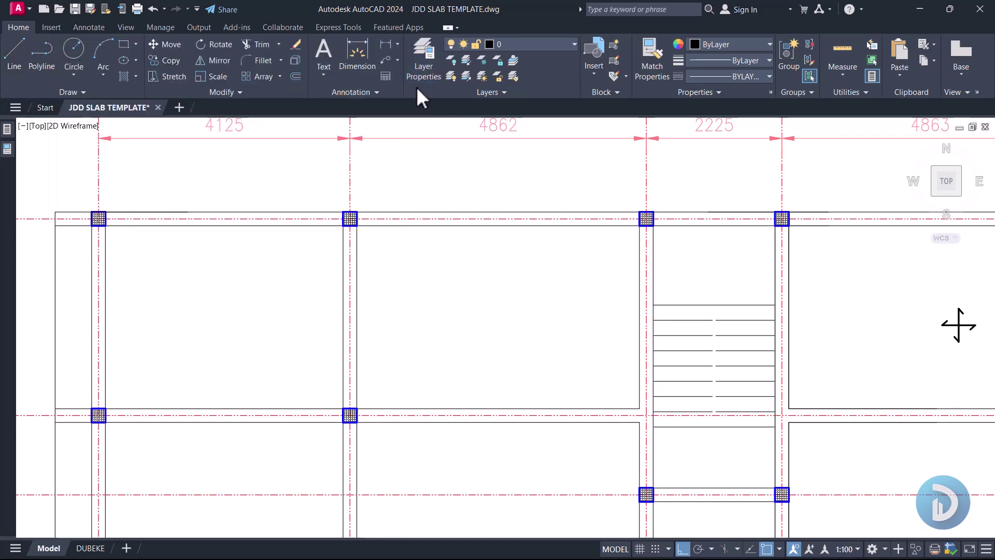
# - Make the existing BOTTOM REBAR layer current
pyautogui.click(520, 44)
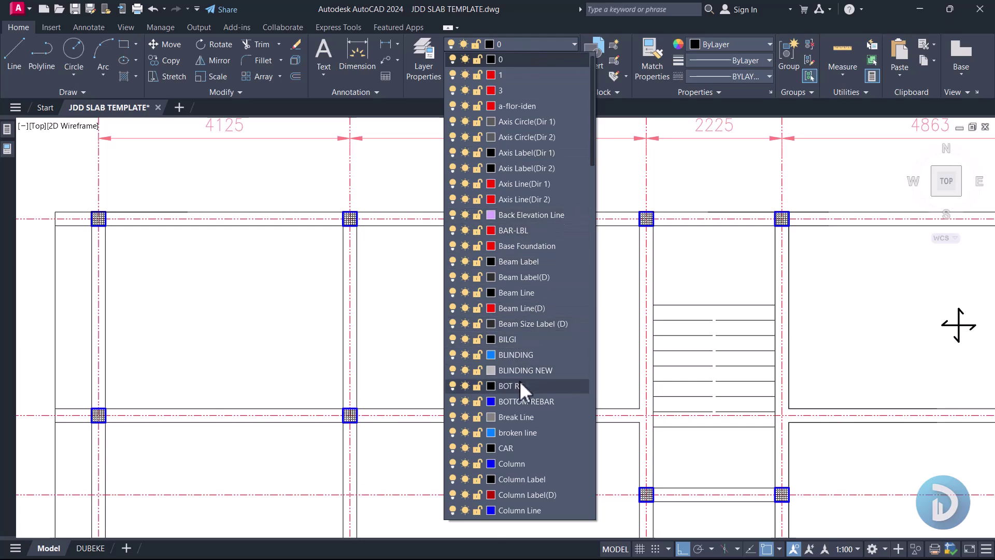
pyautogui.scroll(-1, 514, 441)
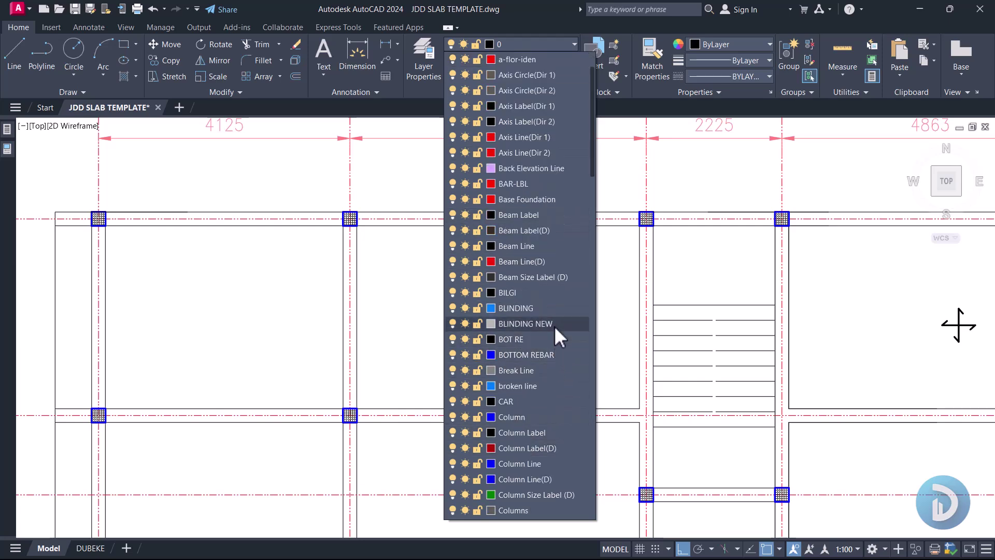
pyautogui.click(543, 357)
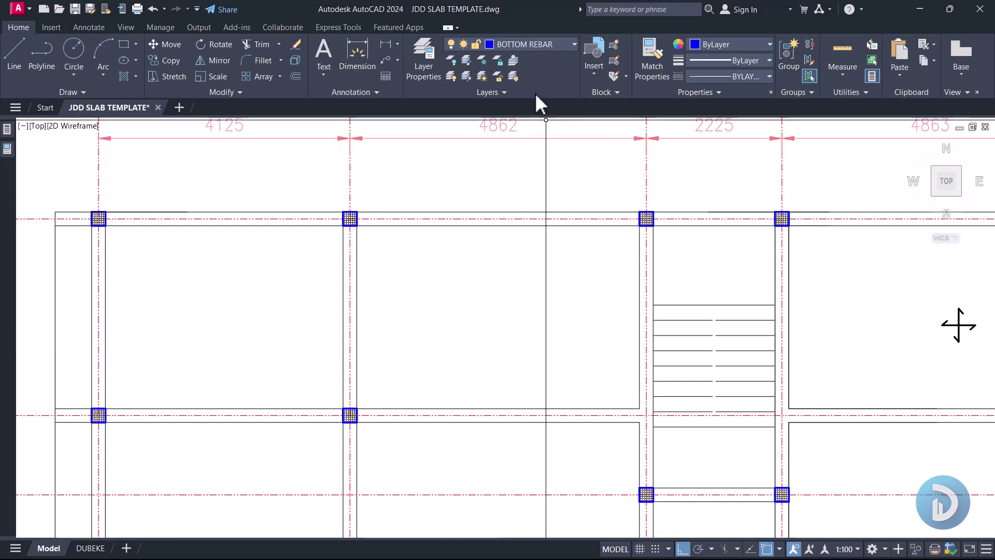
# - Draw a vertical sample line on the BOTTOM REBAR layer in the empty space above grid A, outside grid 1
pyautogui.press('l')
pyautogui.press('Return')
pyautogui.scroll(-3, 534, 297)
pyautogui.moveTo(292, 128); pyautogui.dragTo(328, 222, button='middle')
pyautogui.click(217, 163)
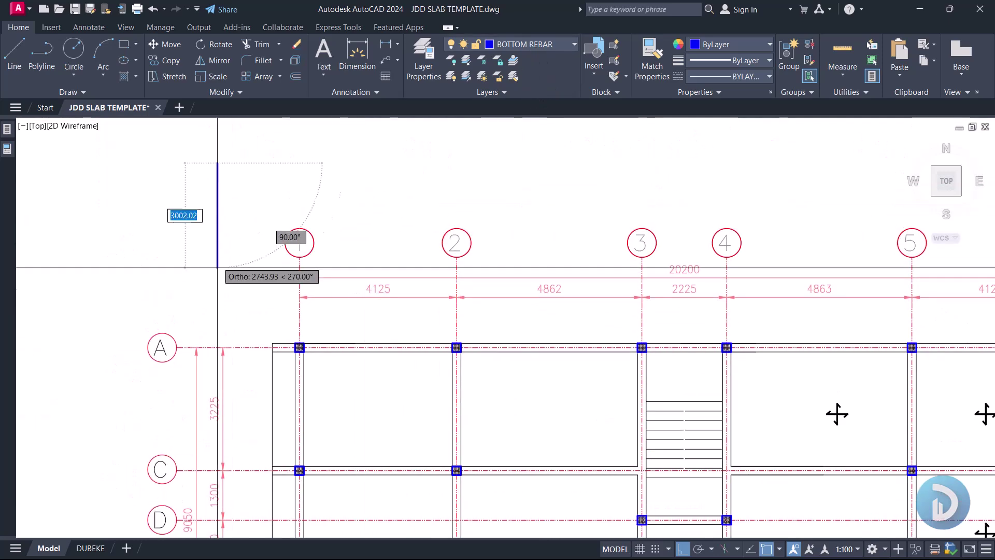
pyautogui.click(217, 295)
pyautogui.press('Escape')
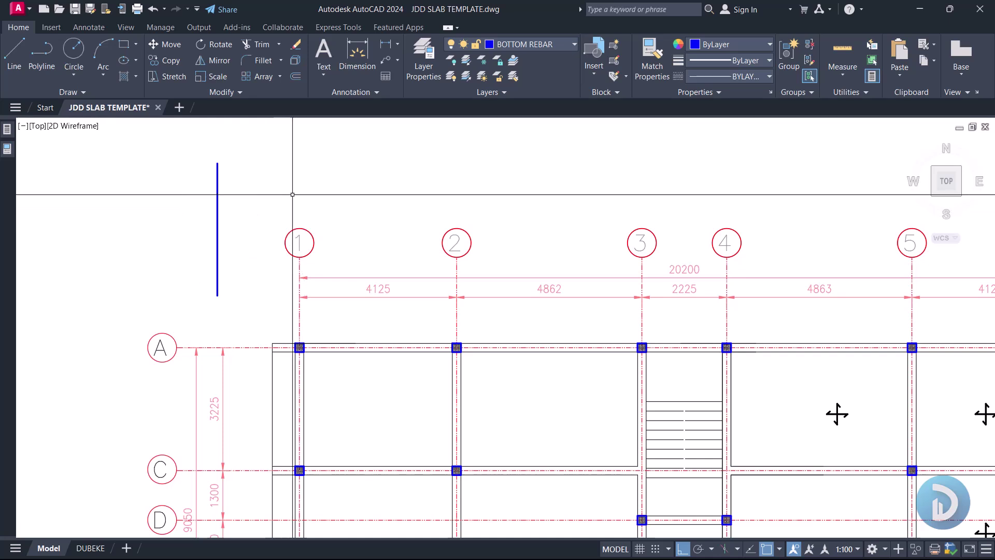
# - Make the TOP REBARS layer current and draw a second vertical sample line of similar length beside the bottom rebar one
pyautogui.click(524, 41)
pyautogui.scroll(-10, 523, 39)
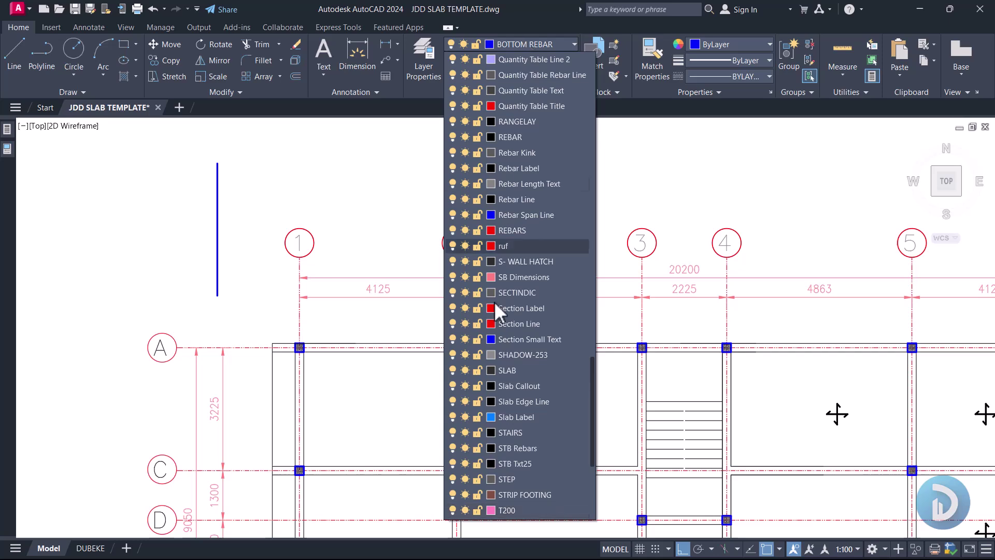
pyautogui.scroll(-1, 502, 349)
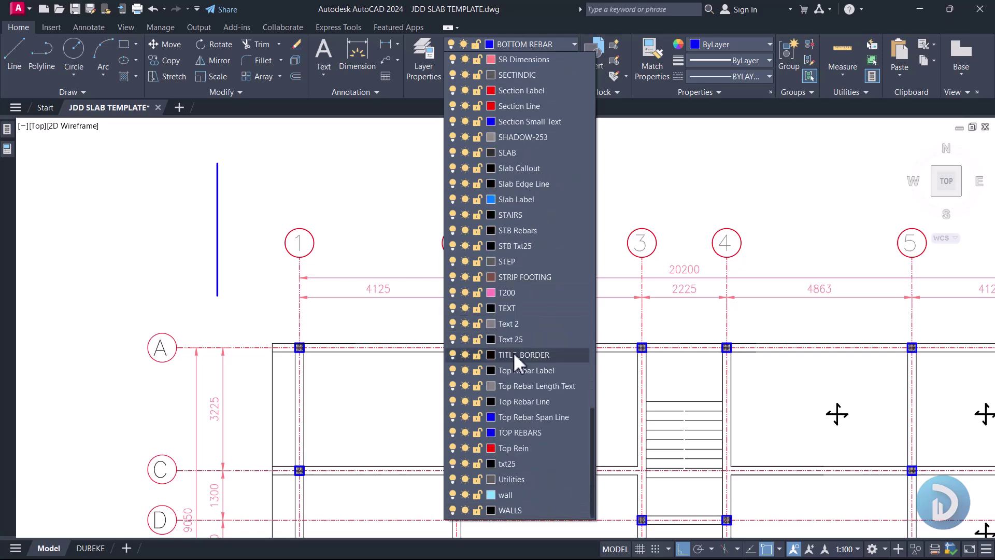
pyautogui.click(508, 433)
pyautogui.press('l')
pyautogui.press('Return')
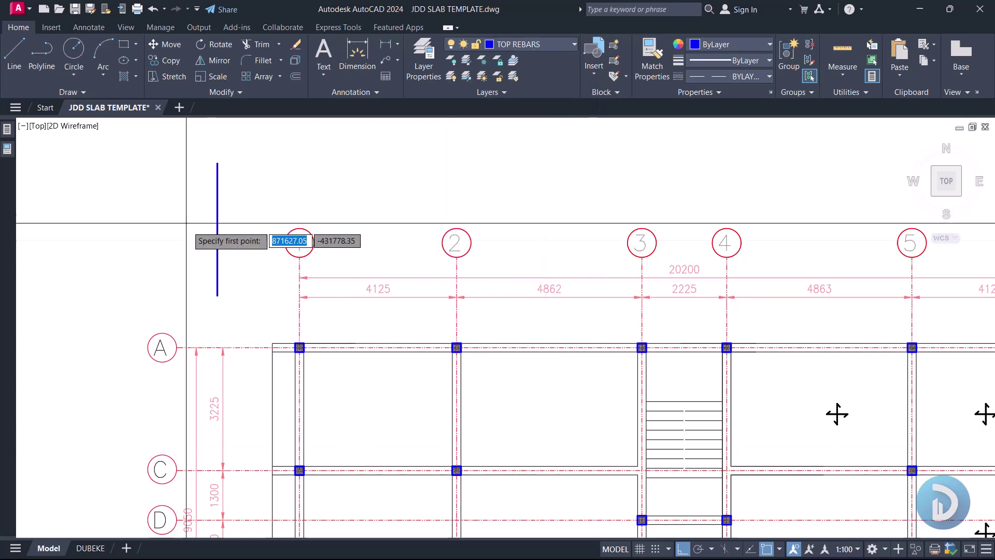
pyautogui.click(159, 158)
pyautogui.click(158, 299)
pyautogui.press('Return')
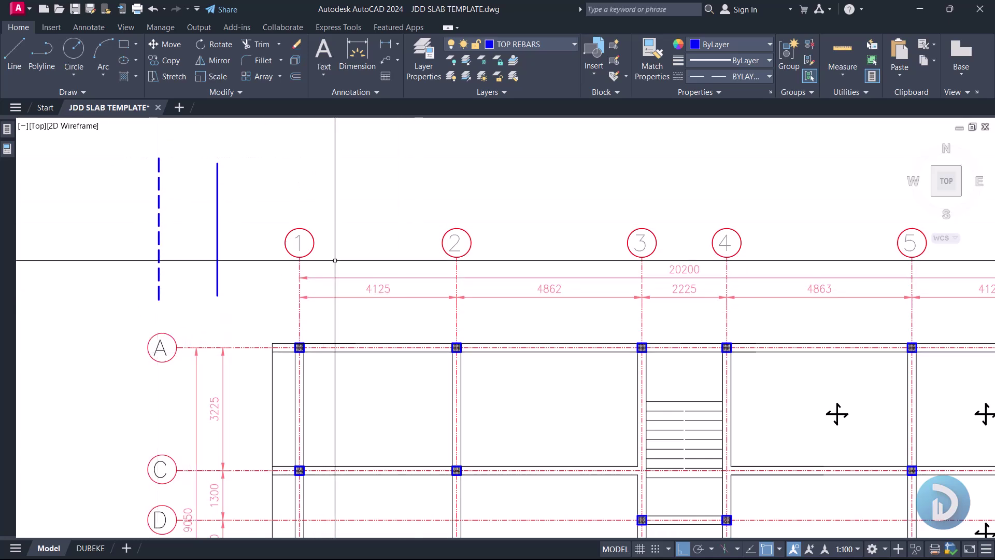
# - Examine the layer and linetype of the two sample rebar lines above the plan
pyautogui.moveTo(218, 248); pyautogui.dragTo(299, 273, button='middle')
pyautogui.scroll(2, 206, 265)
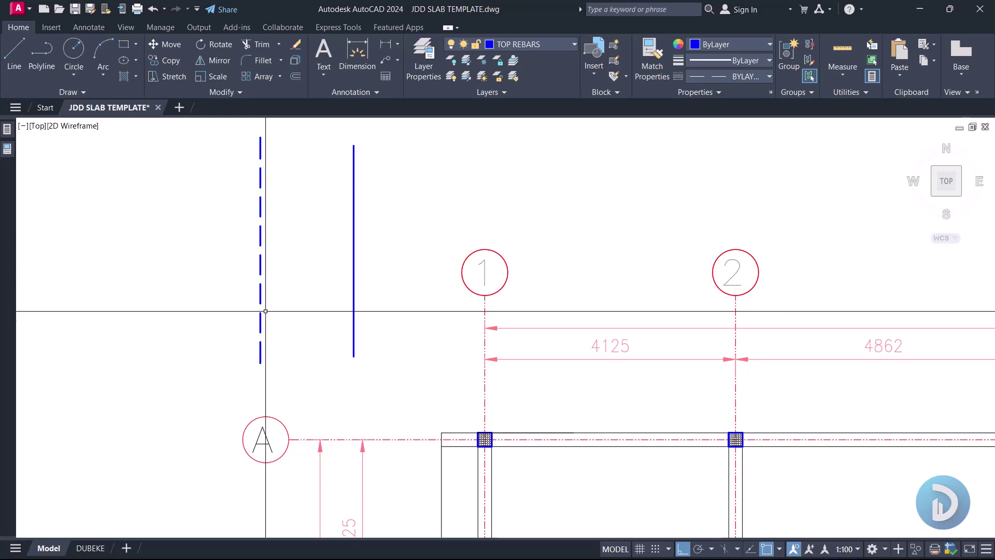
pyautogui.click(415, 222)
pyautogui.click(342, 248)
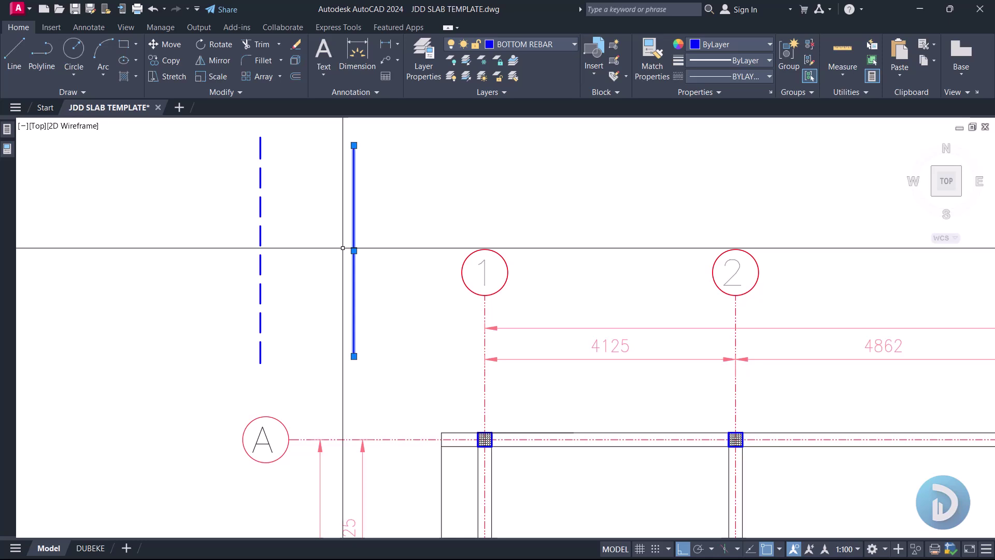
pyautogui.press('Escape')
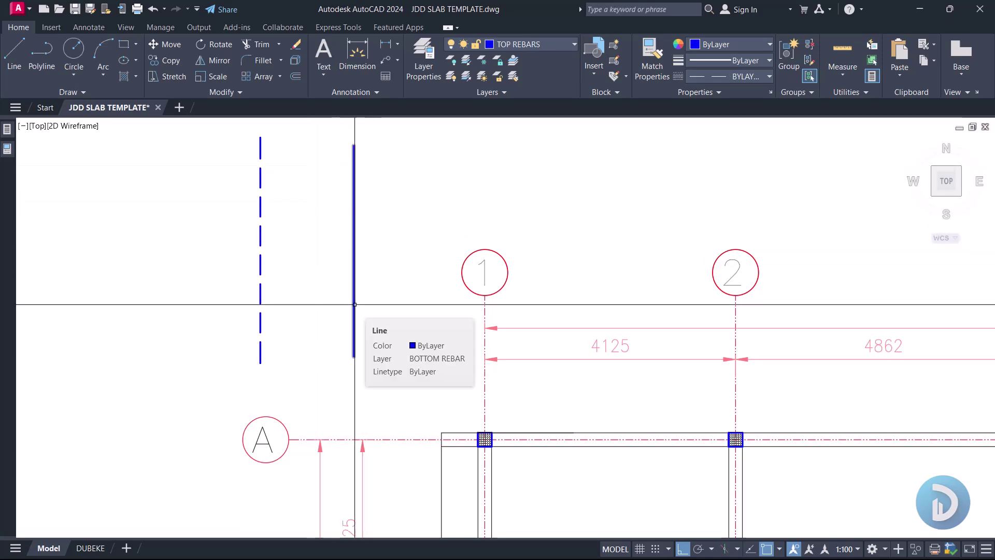
pyautogui.click(309, 249)
pyautogui.click(196, 271)
pyautogui.press('Escape')
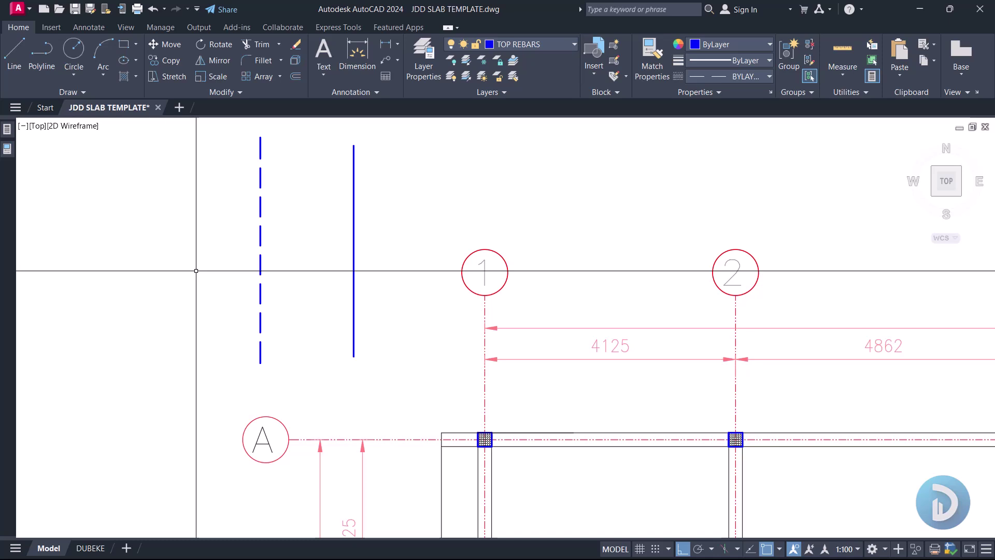
# - Make the BOTTOM REBAR layer current again
pyautogui.scroll(-5, 196, 271)
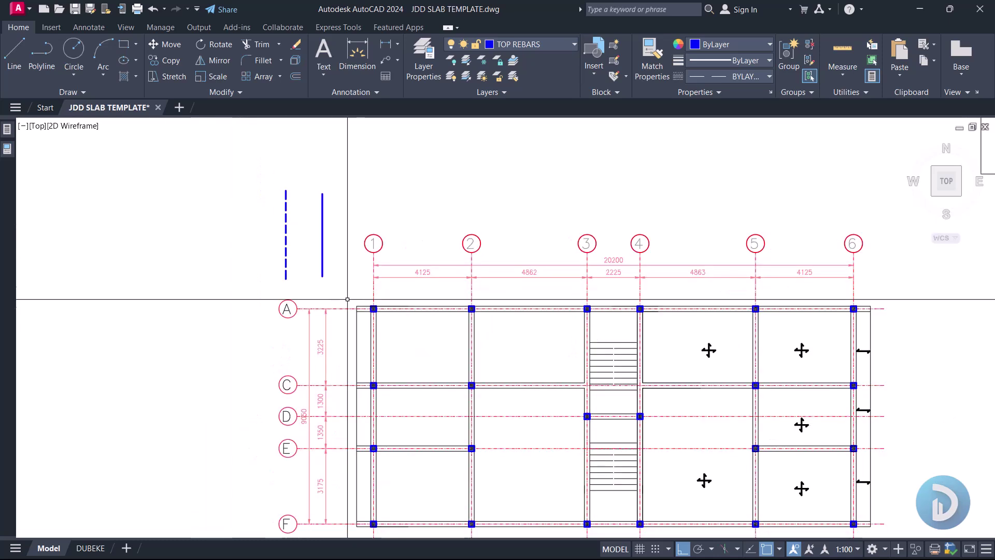
pyautogui.click(540, 45)
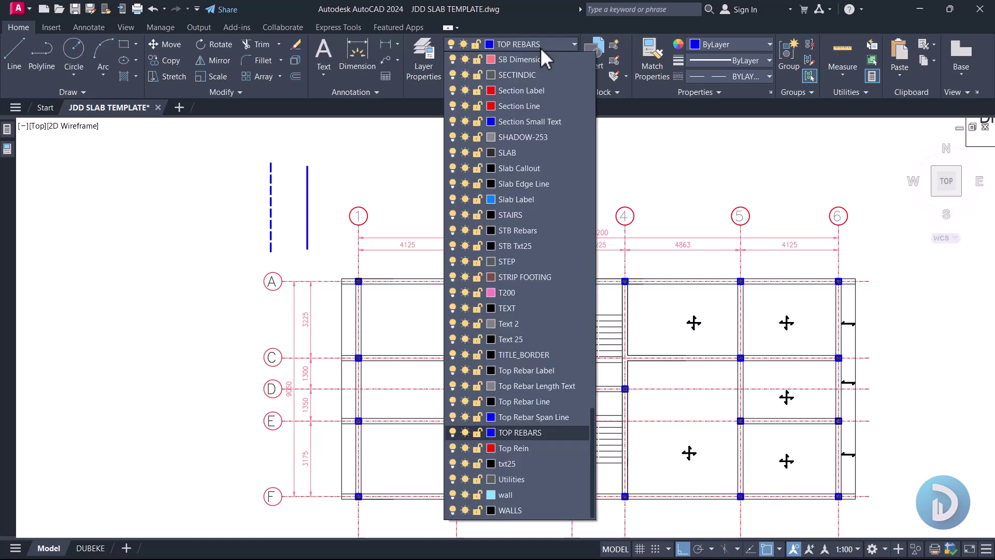
pyautogui.scroll(20, 539, 48)
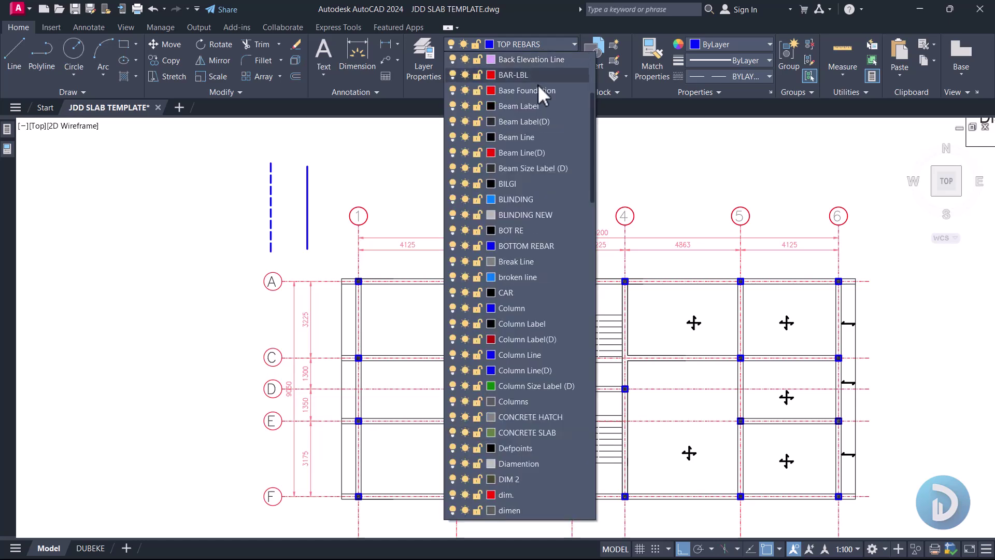
pyautogui.click(525, 247)
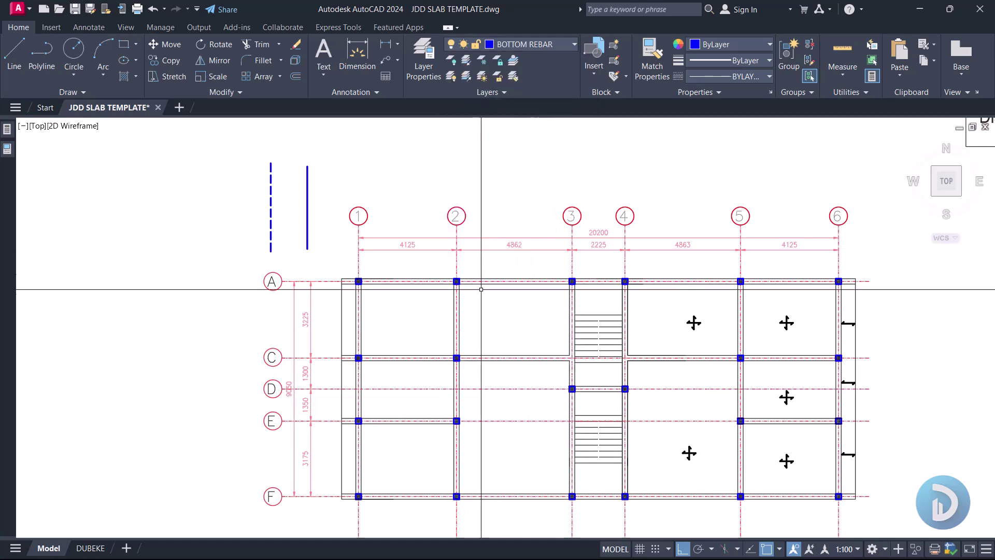
pyautogui.scroll(5, 502, 276)
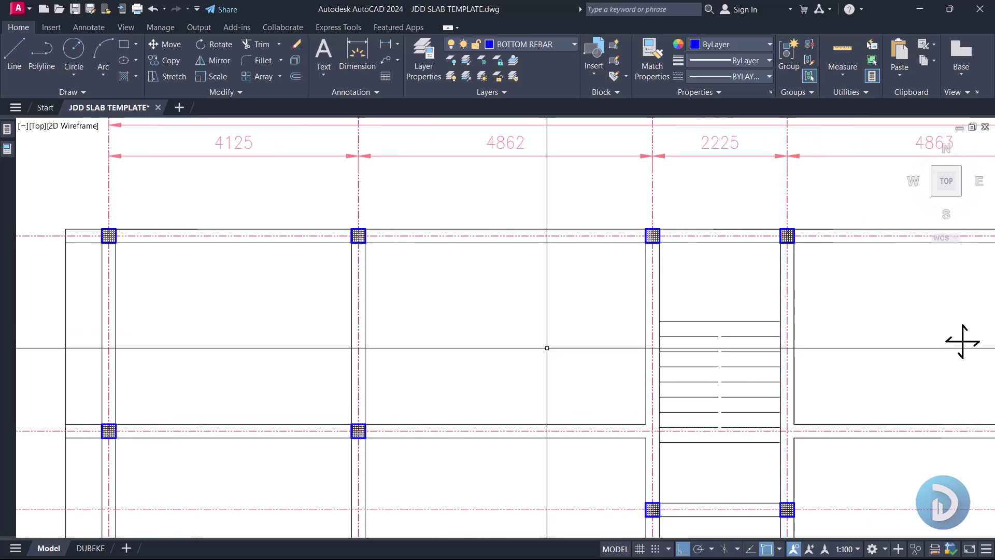
# - Draw a vertical bottom bar between grids 2 and 3, from the outer edge of beam A to the far edge of beam C
pyautogui.scroll(-3, 962, 341)
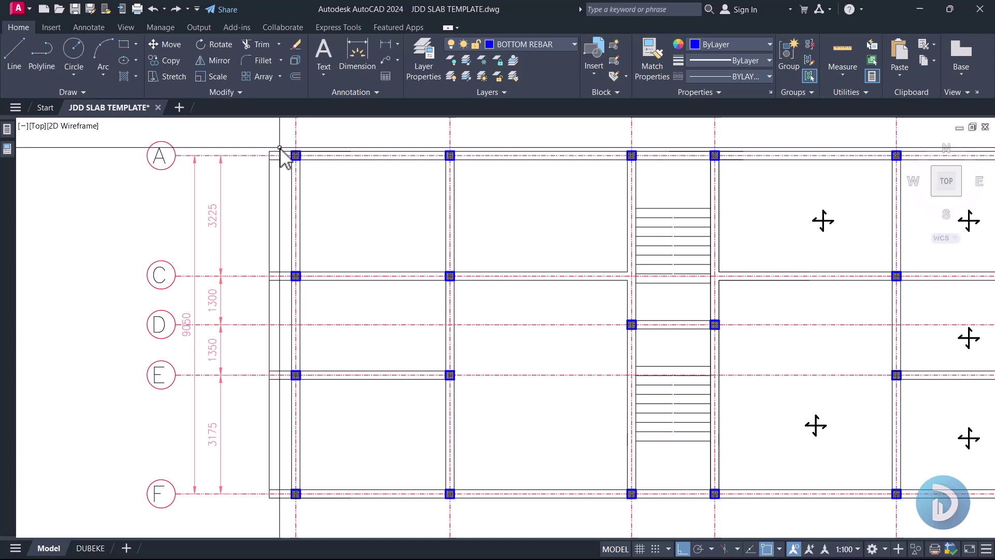
pyautogui.write('l')
pyautogui.press('Return')
pyautogui.moveTo(550, 211); pyautogui.dragTo(541, 217, button='middle')
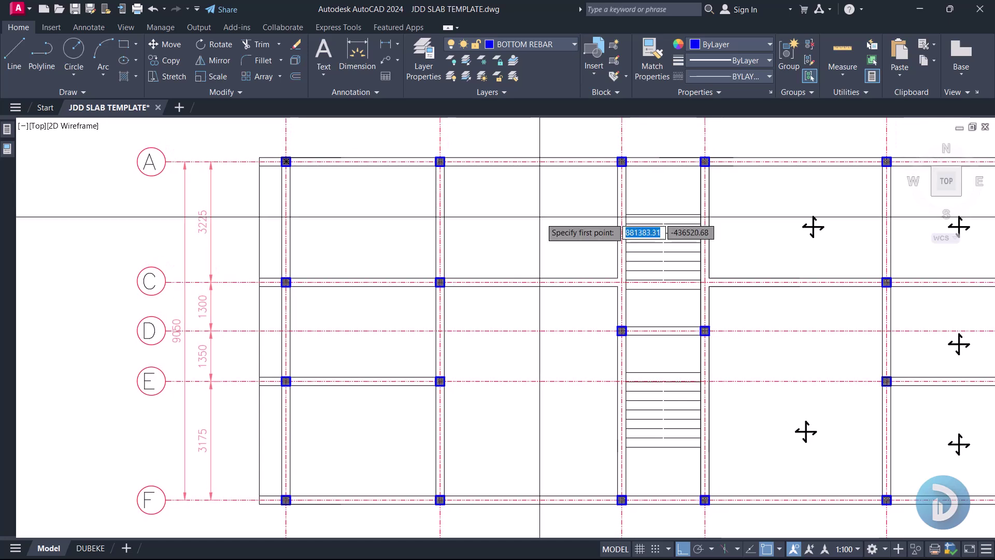
pyautogui.scroll(2, 539, 162)
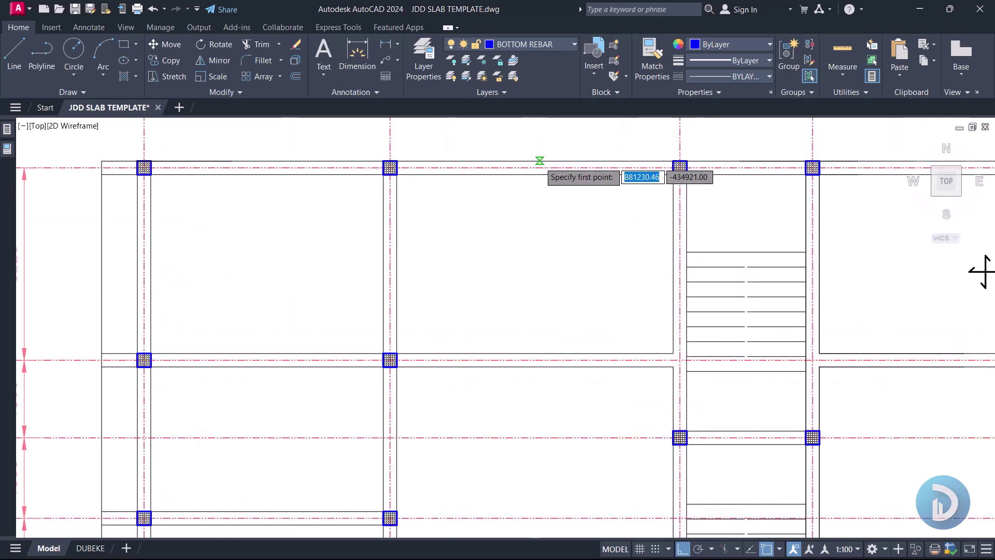
pyautogui.click(540, 161)
pyautogui.click(540, 366)
pyautogui.press('Return')
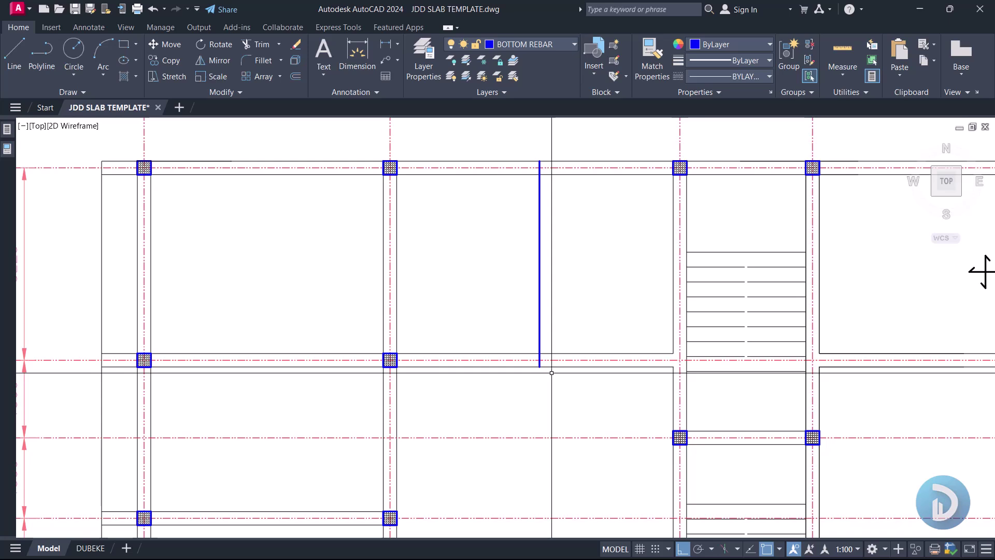
pyautogui.press('l')
pyautogui.press('Return')
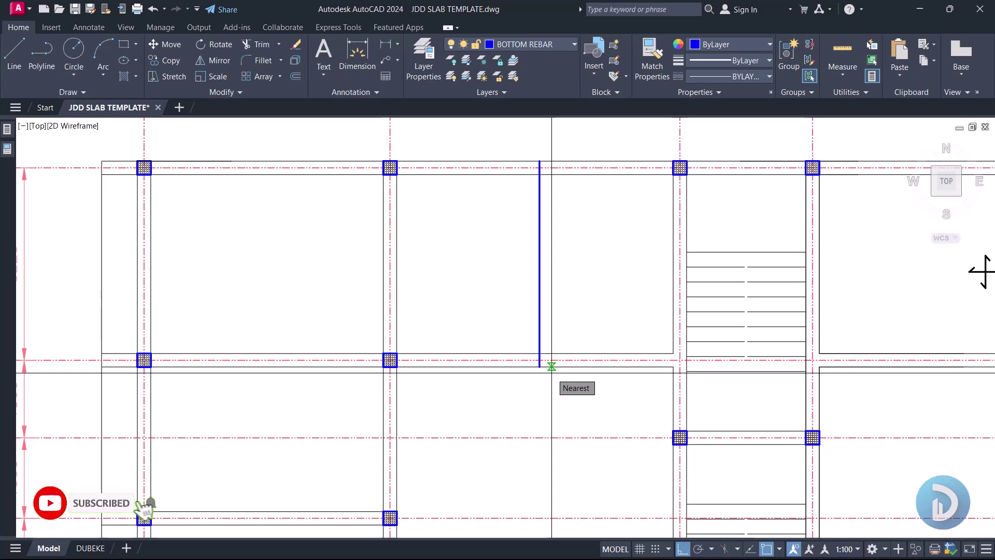
pyautogui.moveTo(283, 167); pyautogui.dragTo(314, 173, button='middle')
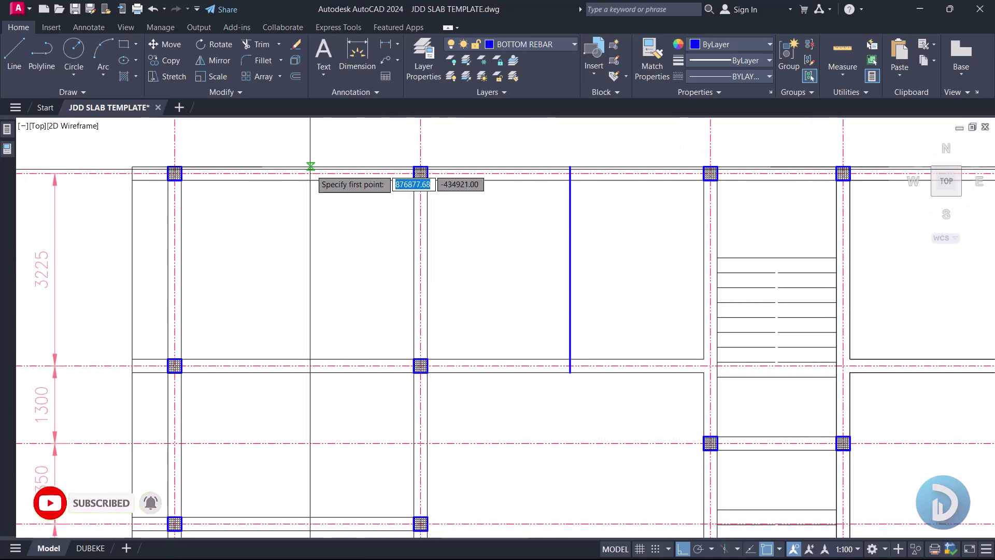
pyautogui.click(317, 168)
pyautogui.scroll(-2, 318, 168)
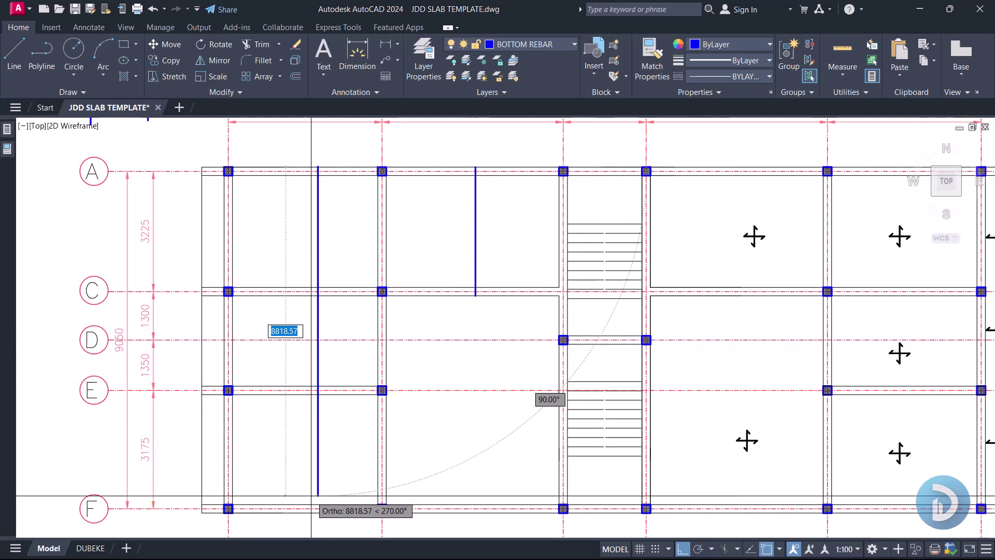
pyautogui.moveTo(311, 496); pyautogui.dragTo(326, 433, button='middle')
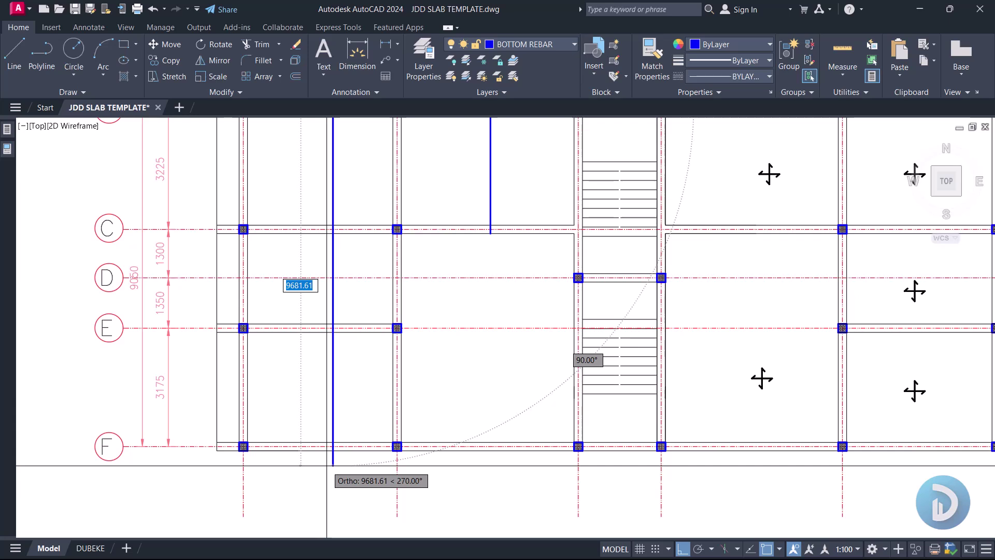
pyautogui.moveTo(311, 350); pyautogui.dragTo(396, 413, button='middle')
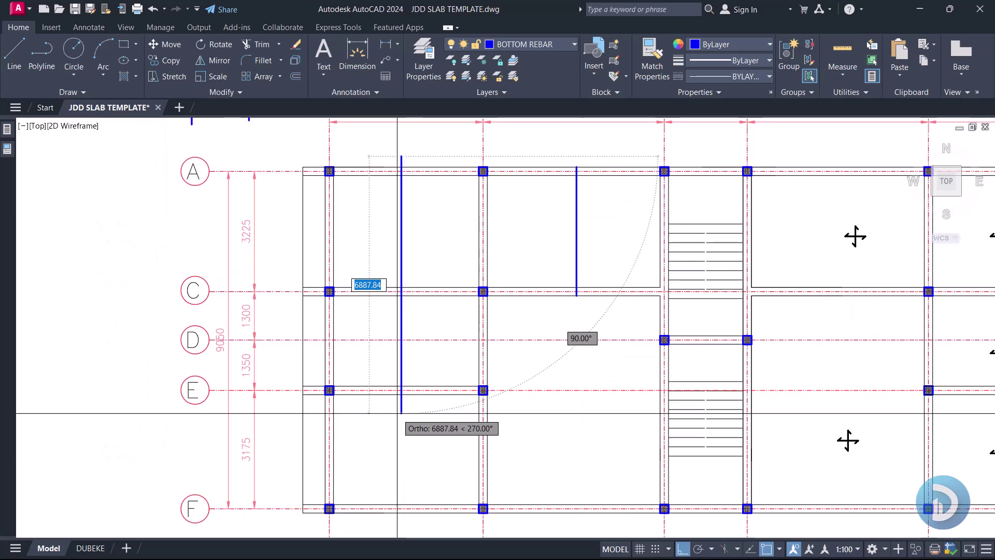
pyautogui.press('Escape')
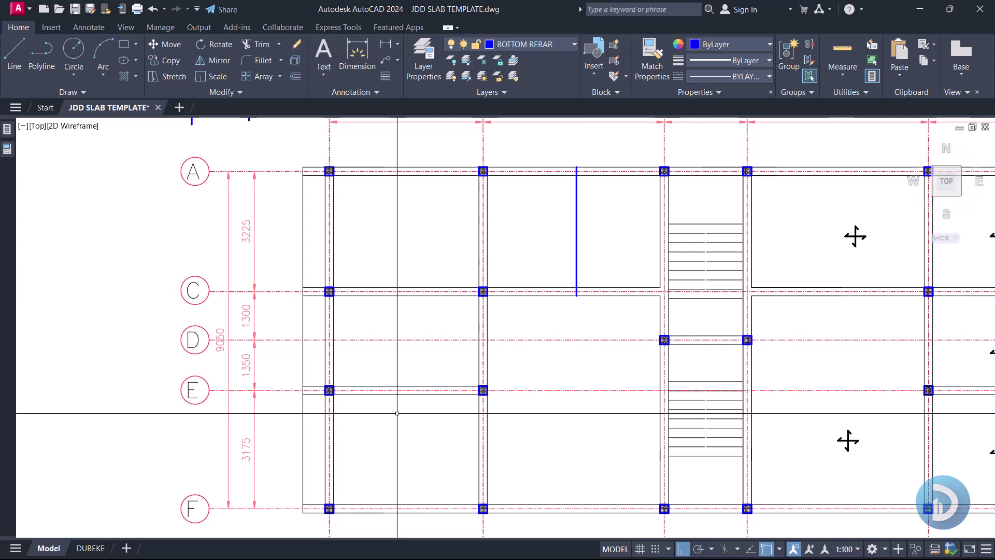
# - Delete the vertical bottom bar line in the slab panel between grids 2 and 3
pyautogui.scroll(2, 617, 166)
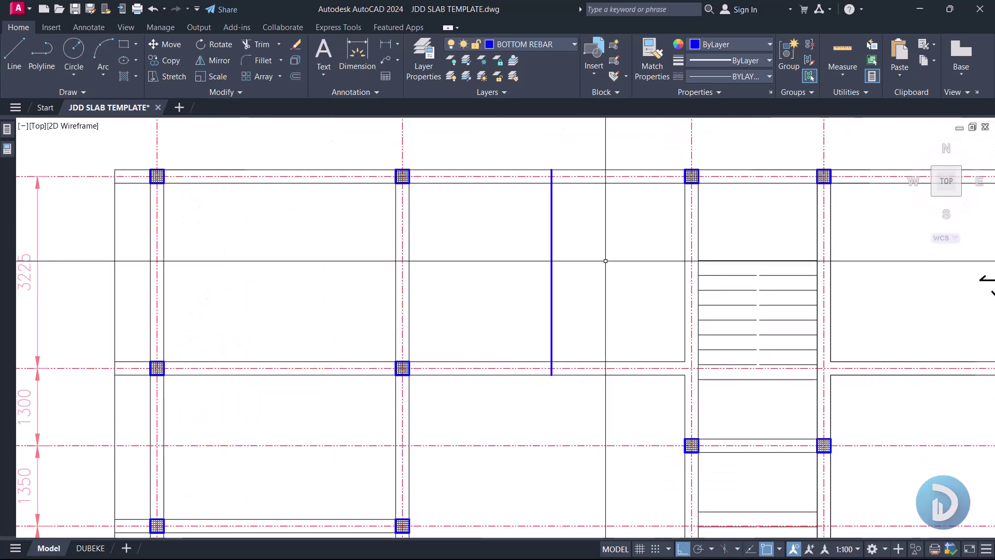
pyautogui.click(551, 269)
pyautogui.press('Delete')
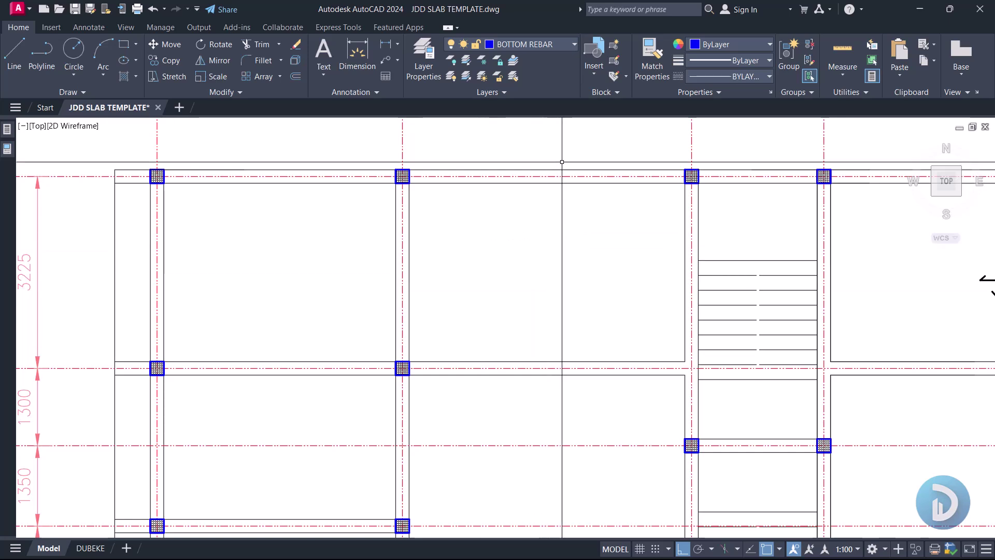
# - Draw a vertical bottom bar line across the A–C slab panel between grids 2 and 3, spanning to both beams' outer edges
pyautogui.moveTo(992, 282); pyautogui.dragTo(954, 314, button='middle')
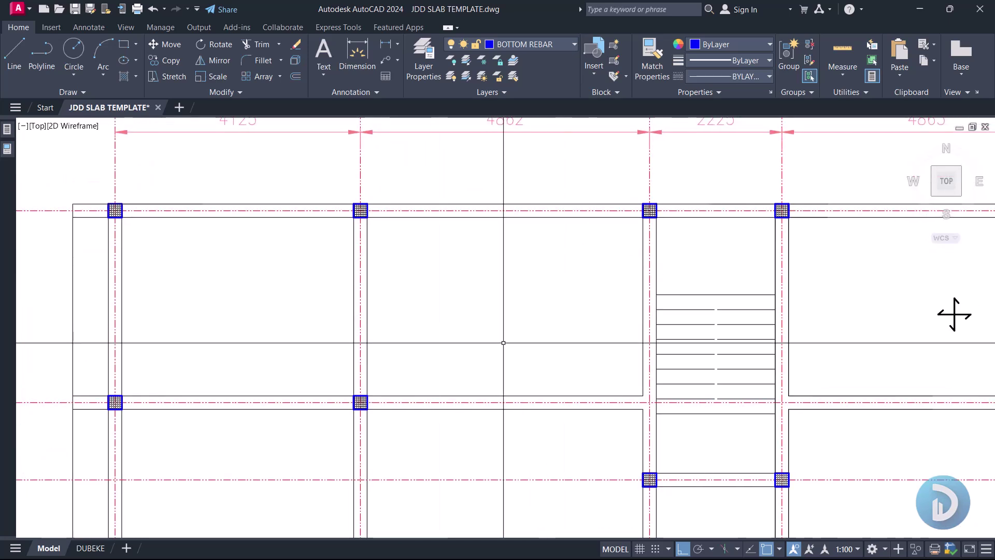
pyautogui.press('l')
pyautogui.press('Return')
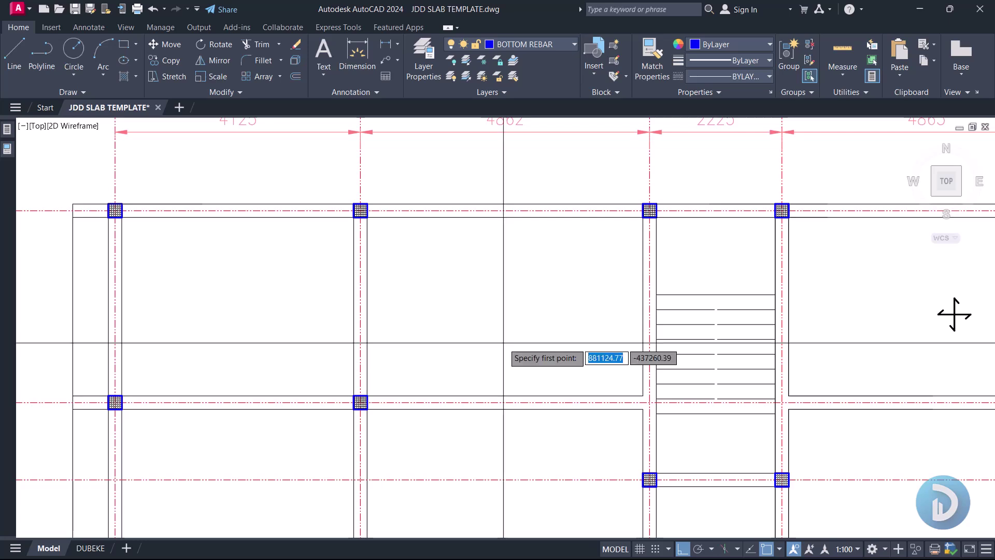
pyautogui.click(491, 204)
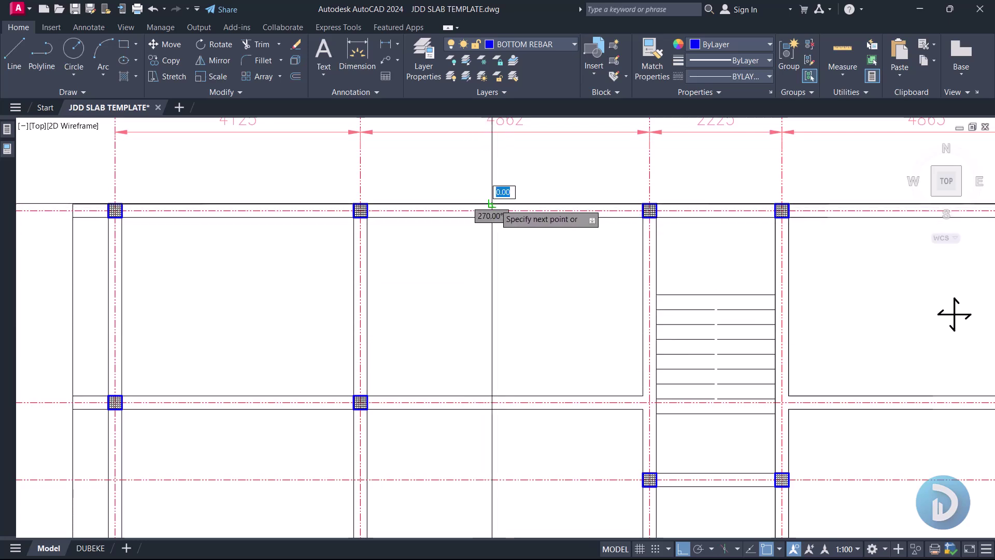
pyautogui.click(484, 409)
pyautogui.press('Return')
pyautogui.moveTo(954, 313)
pyautogui.mouseDown(button='middle')
pyautogui.moveTo(924, 351)
pyautogui.moveTo(893, 354)
pyautogui.mouseUp(button='middle')
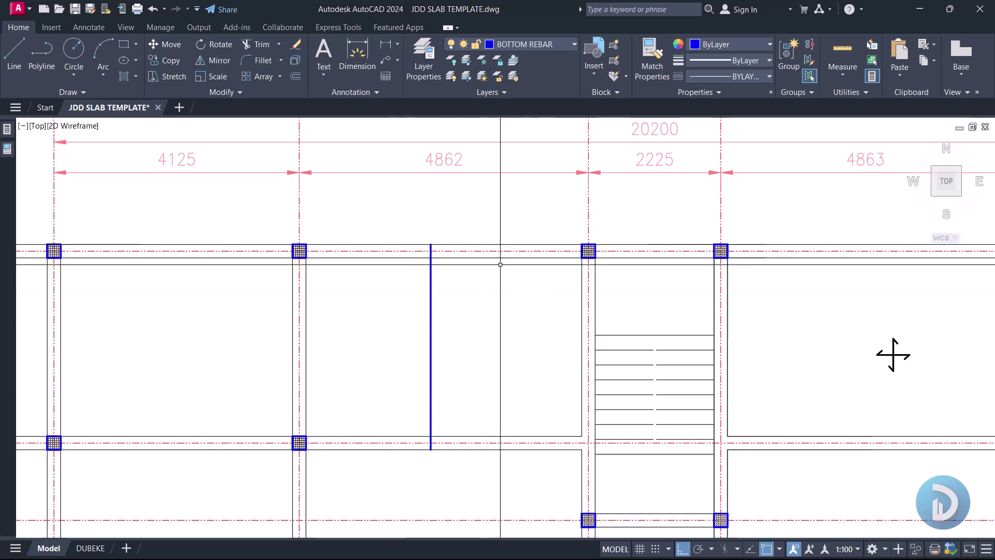
pyautogui.scroll(2, 487, 338)
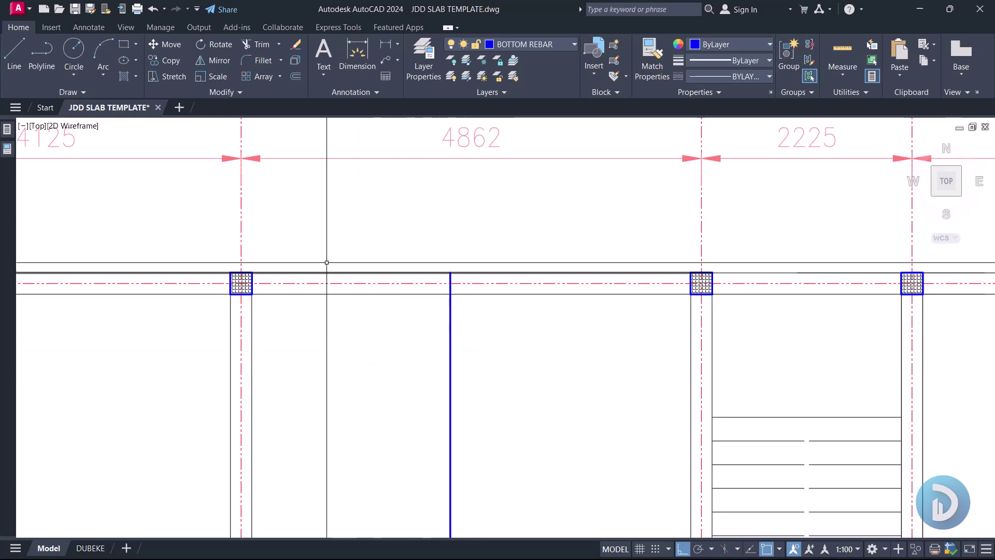
pyautogui.click(301, 225)
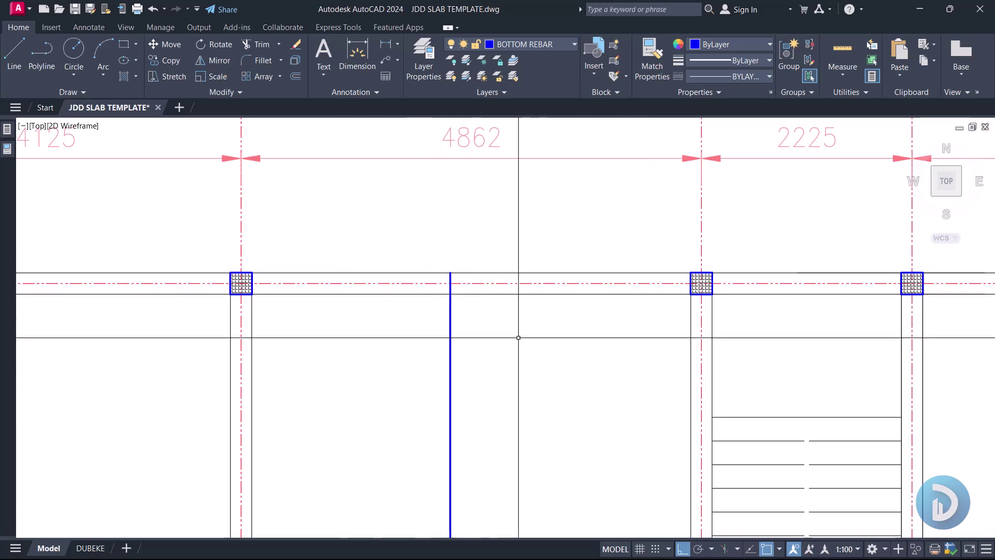
pyautogui.moveTo(471, 380); pyautogui.dragTo(467, 391, button='middle')
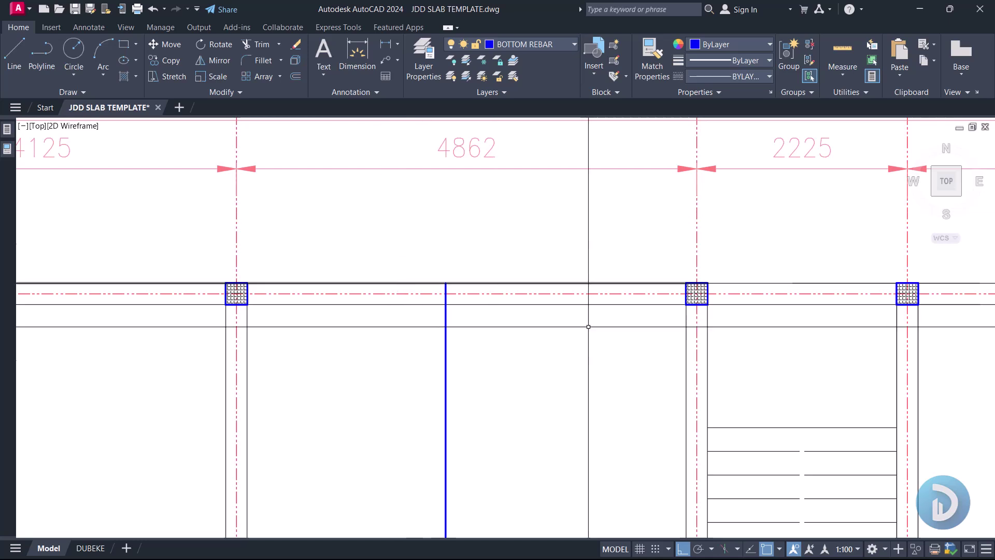
pyautogui.moveTo(558, 399); pyautogui.dragTo(547, 308, button='middle')
pyautogui.scroll(-2, 547, 308)
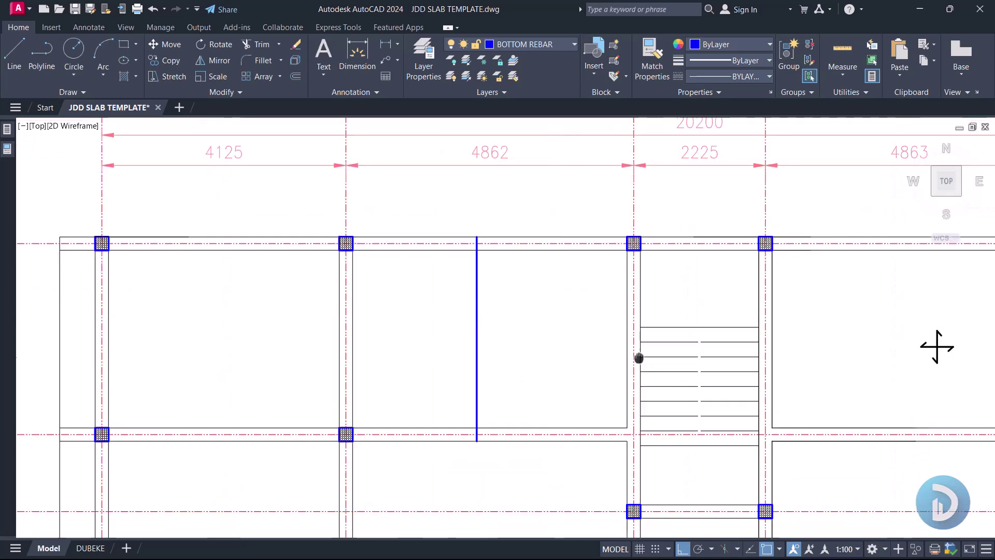
# - Sketch a temporary rectangle over the staircase opening between grids 3 and 4, and erase it
pyautogui.moveTo(933, 344); pyautogui.dragTo(895, 327, button='middle')
pyautogui.scroll(2, 594, 318)
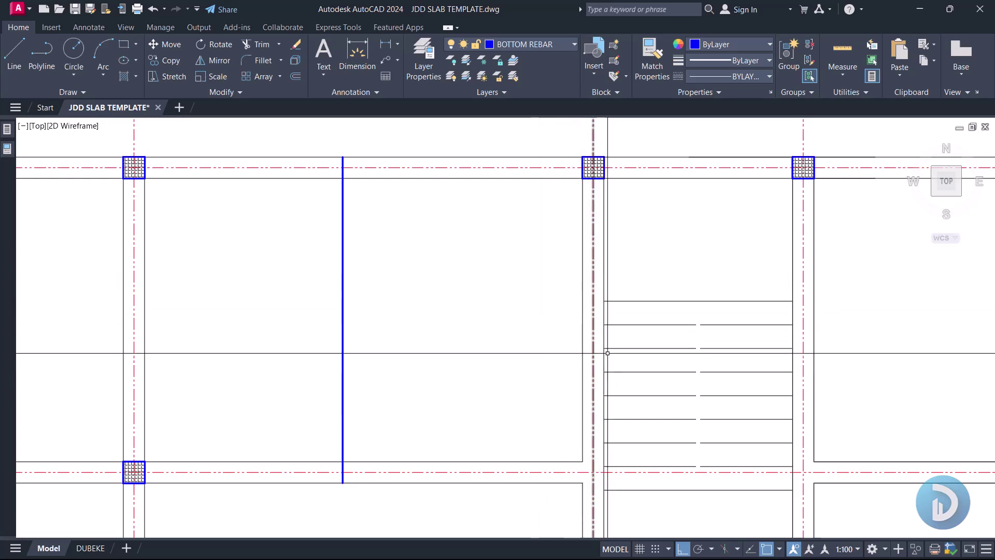
pyautogui.moveTo(598, 356); pyautogui.dragTo(599, 351, button='middle')
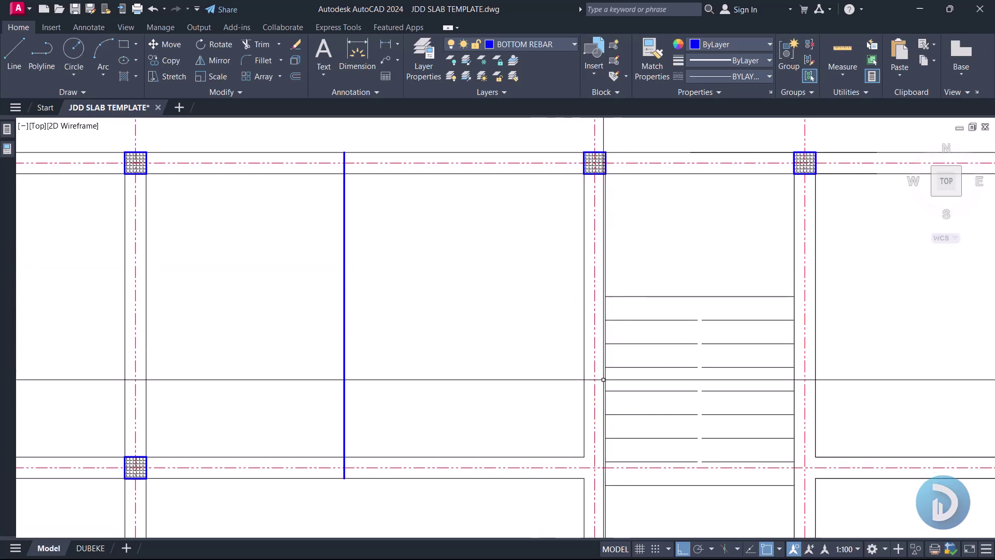
pyautogui.write('C')
pyautogui.press('Return')
pyautogui.click(631, 217)
pyautogui.click(760, 437)
pyautogui.click(631, 216)
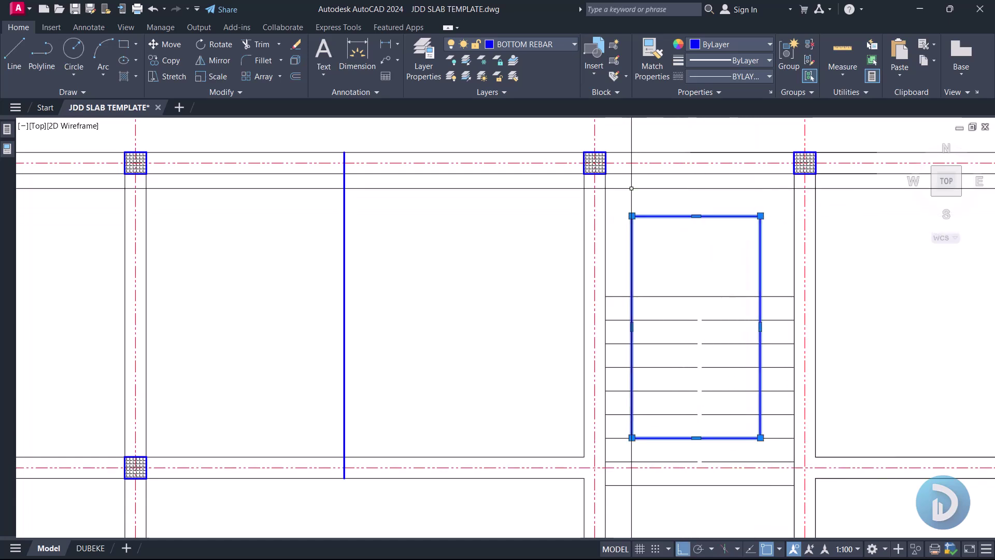
pyautogui.press('Delete')
pyautogui.scroll(-2, 590, 215)
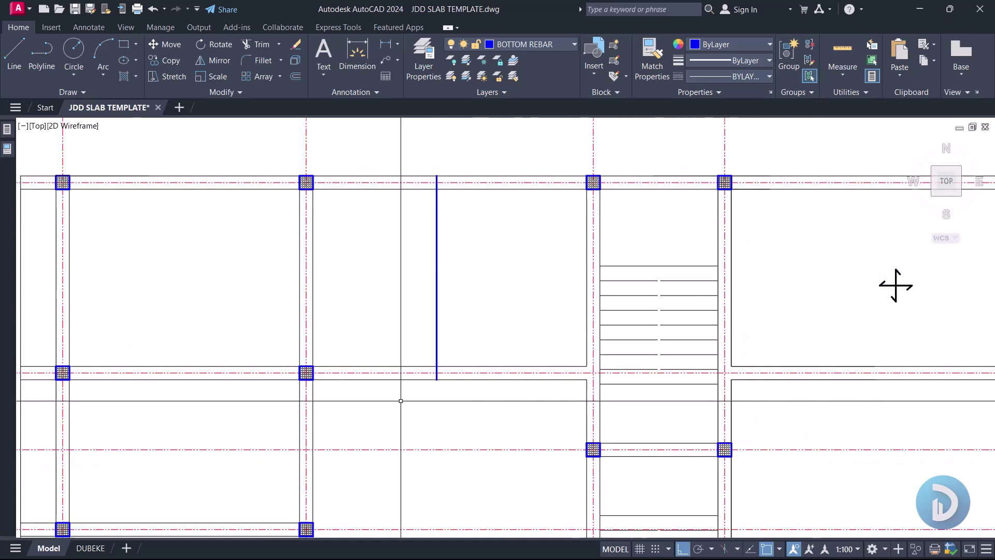
# - Draw a vertical line between grids 2 and 3 that crosses beam C, beside the existing bottom bar, and extends into the panel below
pyautogui.moveTo(457, 385); pyautogui.dragTo(496, 369, button='middle')
pyautogui.scroll(4, 448, 386)
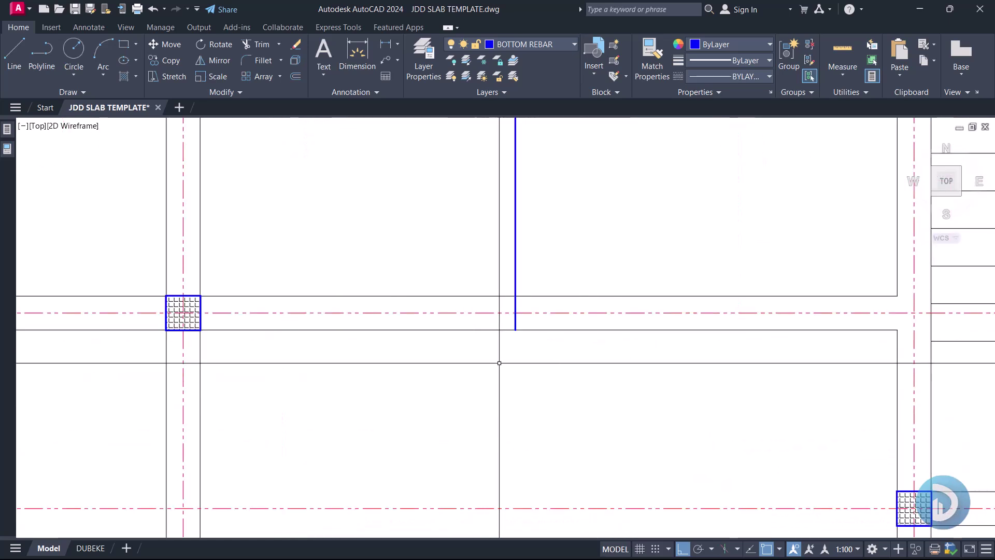
pyautogui.press('l')
pyautogui.press('Return')
pyautogui.scroll(-4, 550, 331)
pyautogui.click(557, 300)
pyautogui.scroll(2, 558, 396)
pyautogui.click(557, 477)
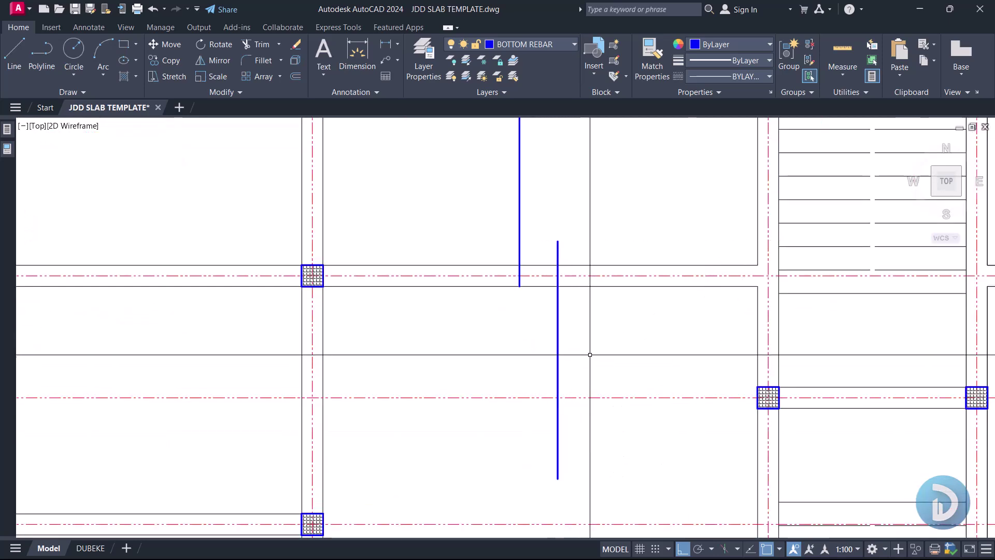
pyautogui.press('Escape')
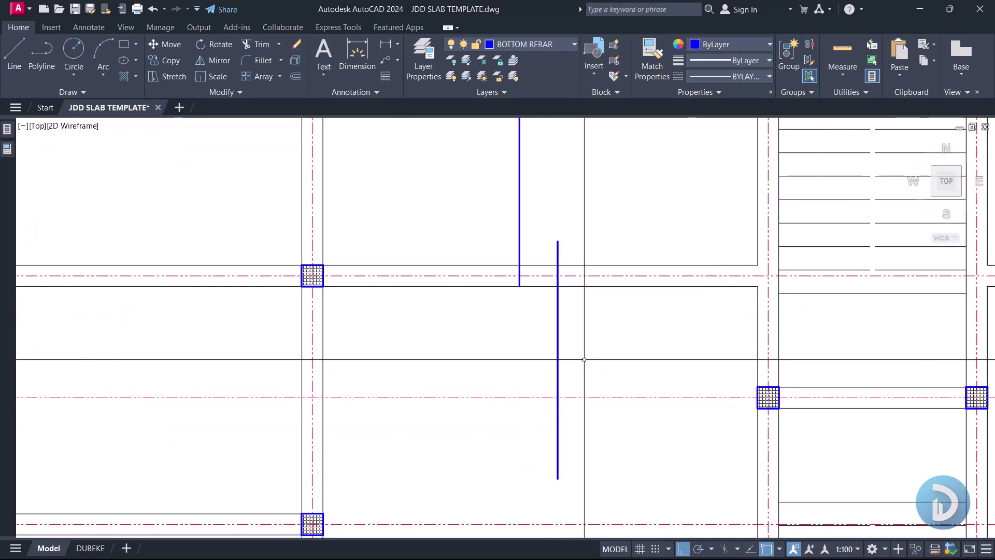
# - Sketch a rectangle around the lower part of the line crossing beam C, and erase both the rectangle and that line
pyautogui.write('C')
pyautogui.press('Return')
pyautogui.click(473, 308)
pyautogui.click(662, 485)
pyautogui.click(674, 285)
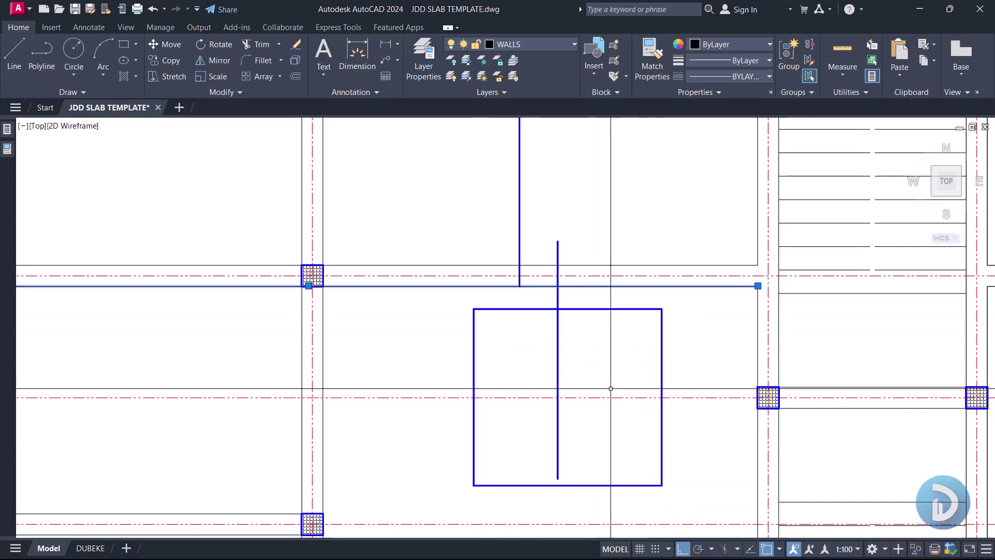
pyautogui.press('Escape')
pyautogui.click(664, 351)
pyautogui.click(643, 362)
pyautogui.press('Delete')
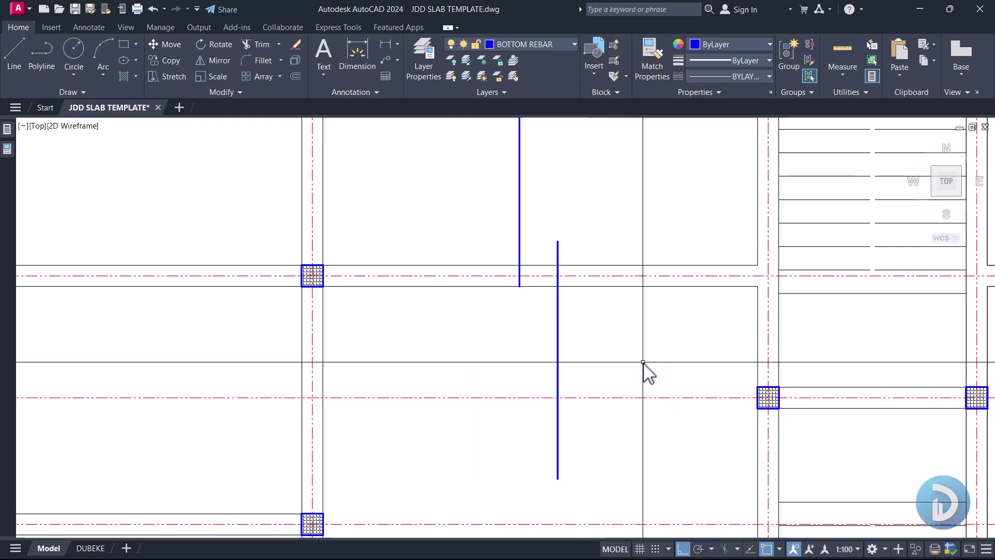
pyautogui.click(558, 352)
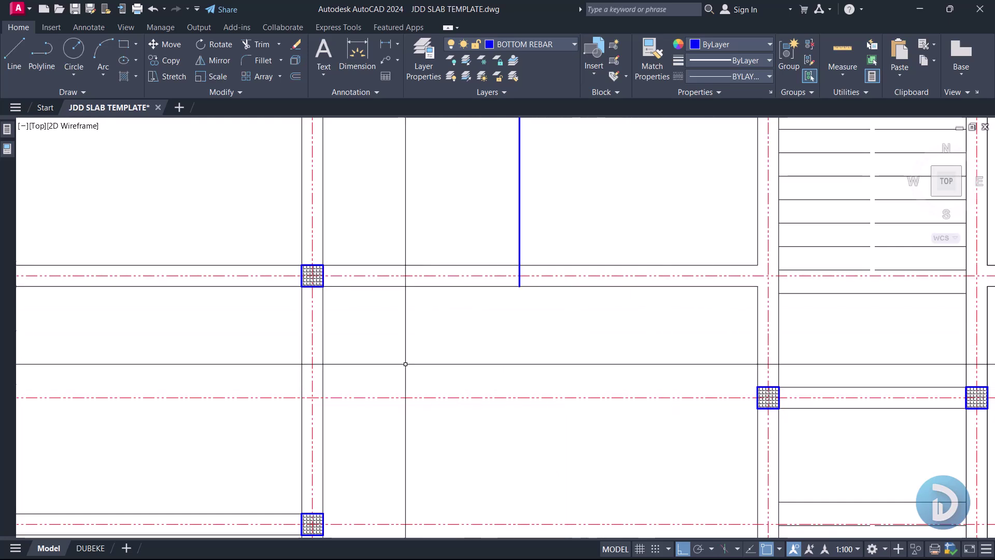
# - Sketch a temporary rectangle inside the A–C slab panel between grids 1 and 2, and erase it
pyautogui.moveTo(568, 284); pyautogui.dragTo(579, 354, button='middle')
pyautogui.moveTo(504, 406); pyautogui.dragTo(557, 516, button='middle')
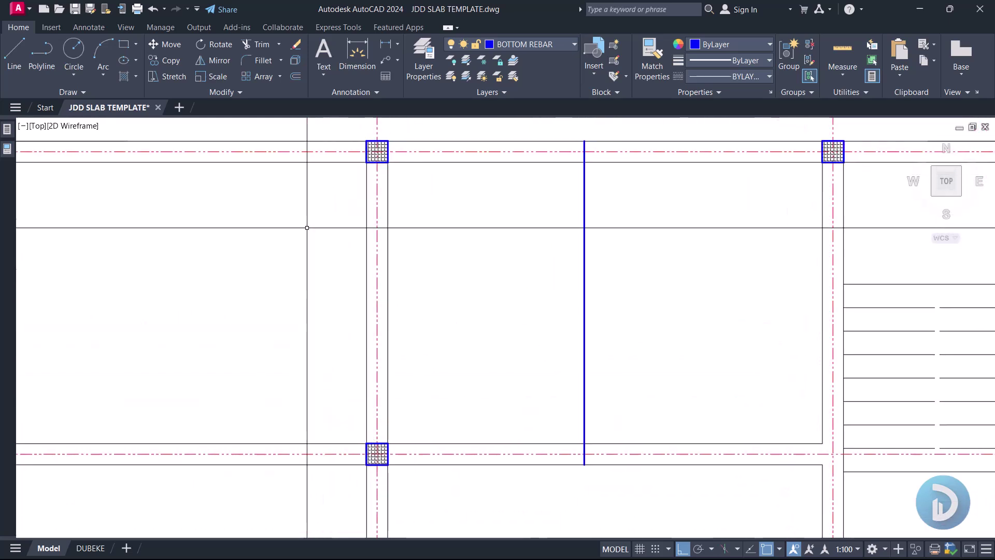
pyautogui.moveTo(348, 288); pyautogui.dragTo(385, 288, button='middle')
pyautogui.moveTo(408, 353); pyautogui.dragTo(428, 363, button='middle')
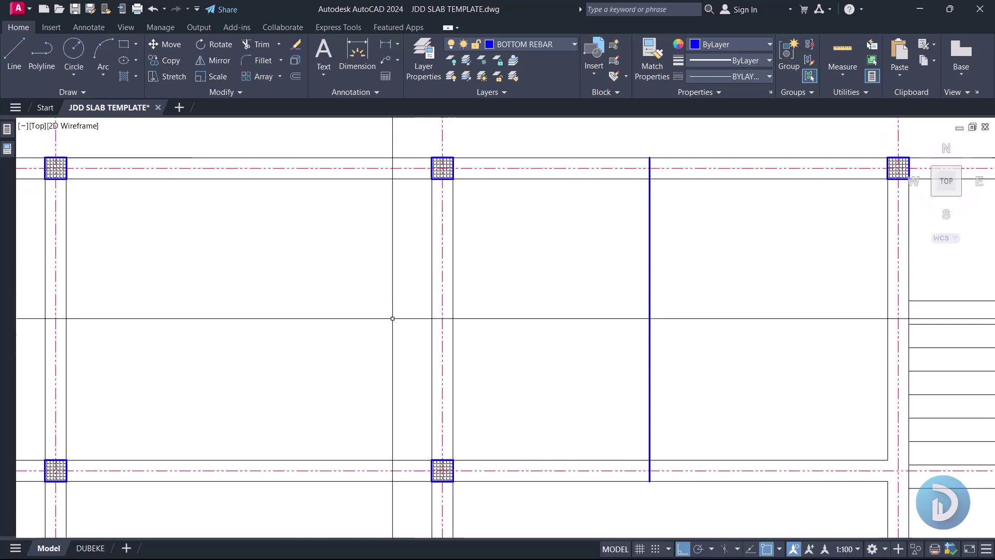
pyautogui.press('Return')
pyautogui.click(301, 259)
pyautogui.click(417, 414)
pyautogui.click(390, 414)
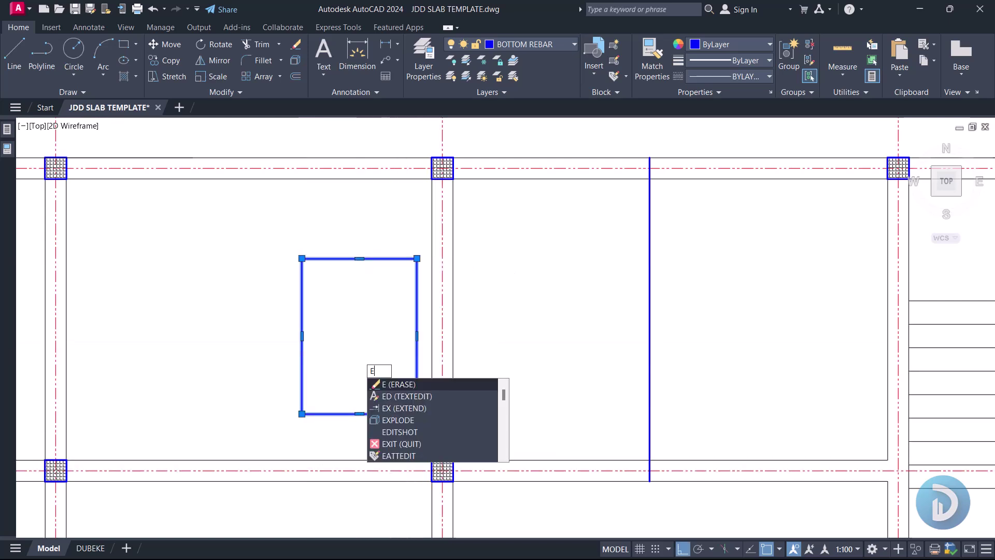
pyautogui.press('Return')
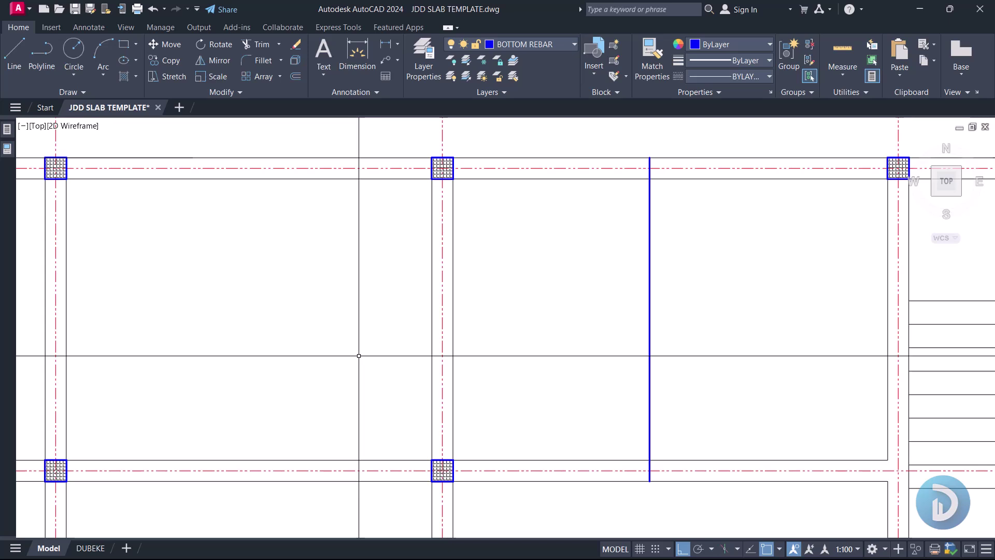
# - Examine the vertical bottom bar between grids 2 and 3 and how its end meets the outer edge of beam A
pyautogui.moveTo(640, 256); pyautogui.dragTo(451, 267, button='middle')
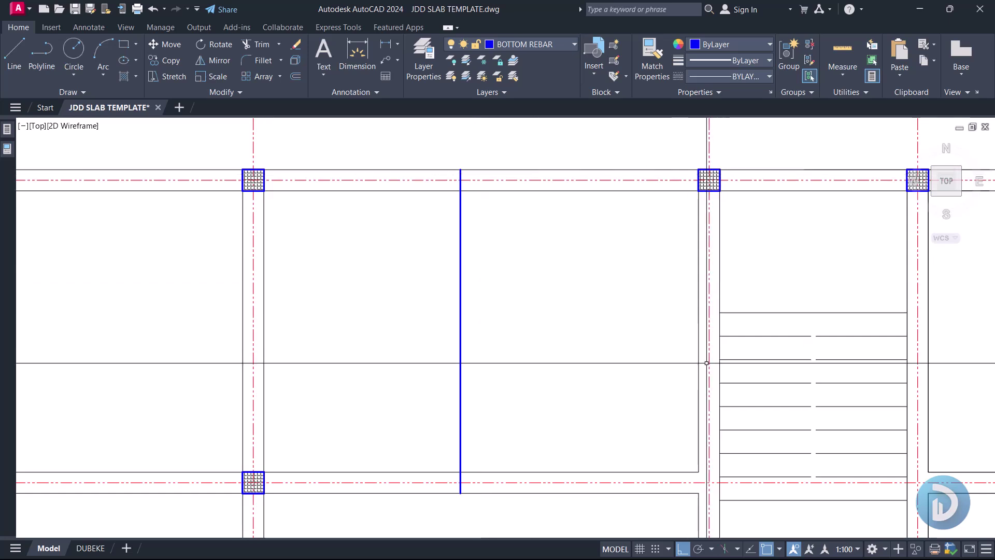
pyautogui.moveTo(532, 453); pyautogui.dragTo(536, 418, button='middle')
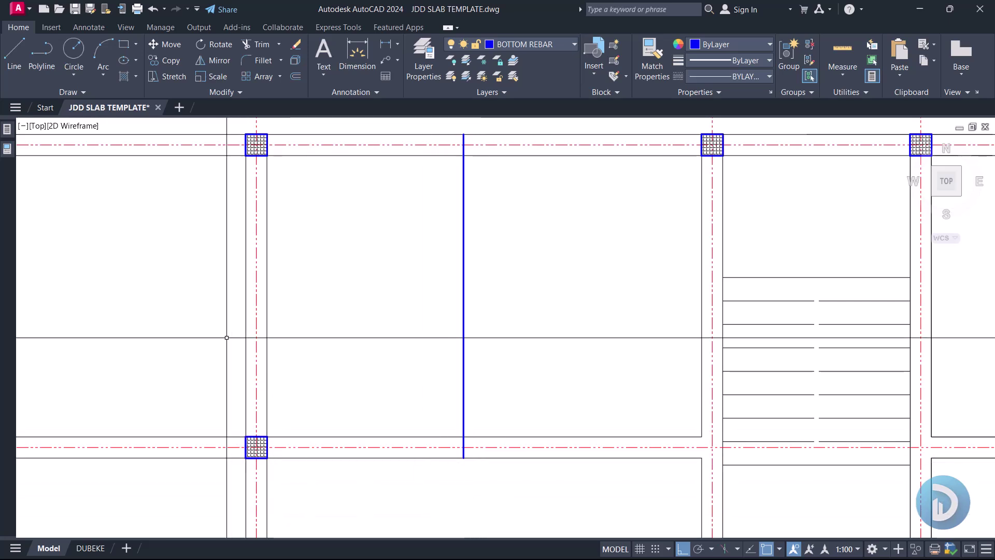
pyautogui.moveTo(464, 480); pyautogui.dragTo(470, 488, button='middle')
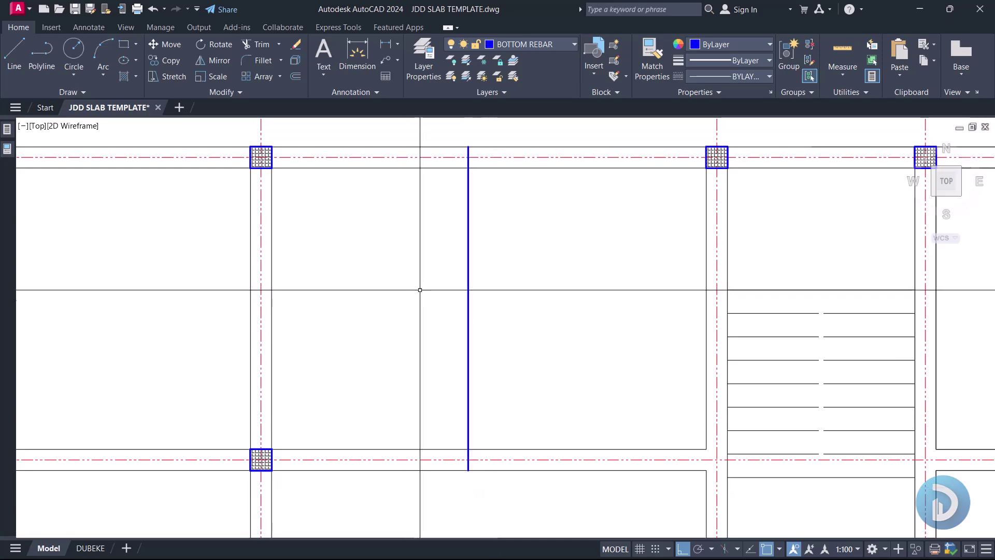
pyautogui.scroll(4, 462, 290)
pyautogui.scroll(-5, 462, 290)
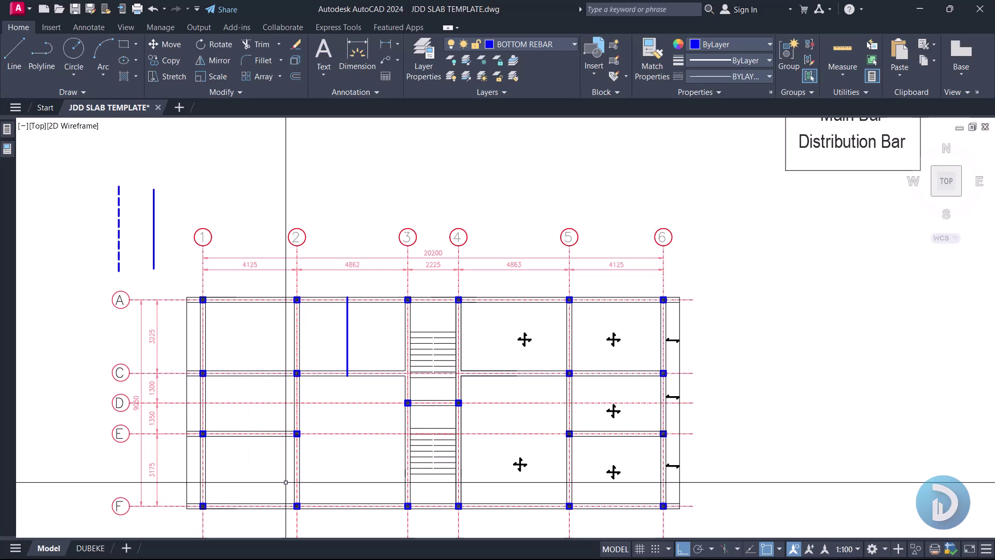
pyautogui.scroll(5, 339, 330)
pyautogui.moveTo(340, 330); pyautogui.dragTo(361, 351, button='middle')
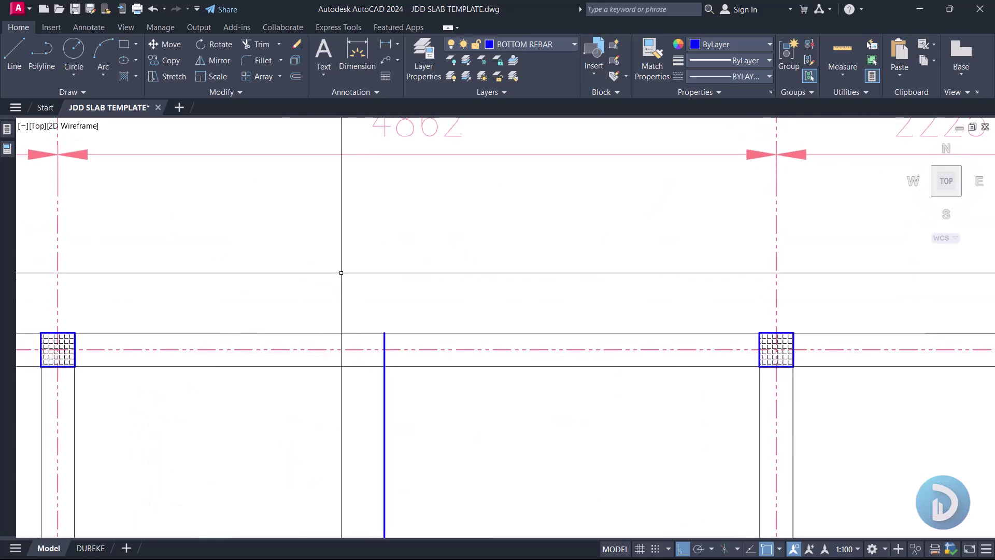
pyautogui.click(339, 255)
pyautogui.click(469, 397)
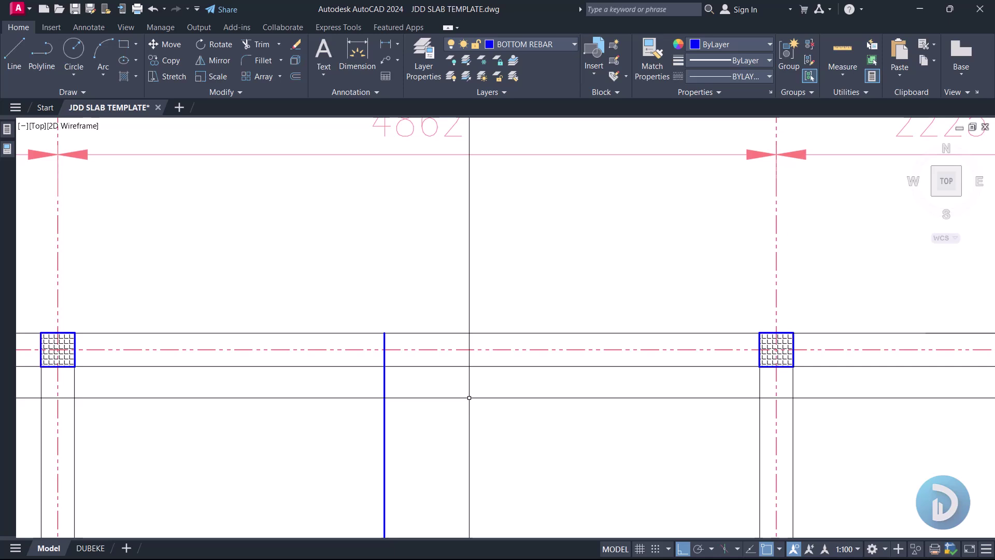
pyautogui.scroll(2, 378, 391)
pyautogui.click(388, 407)
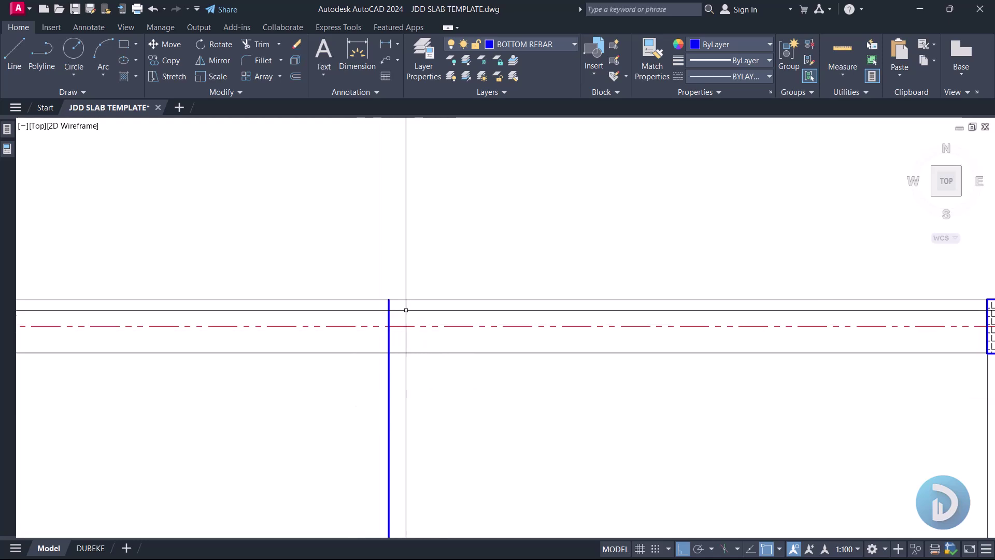
pyautogui.scroll(-3, 558, 403)
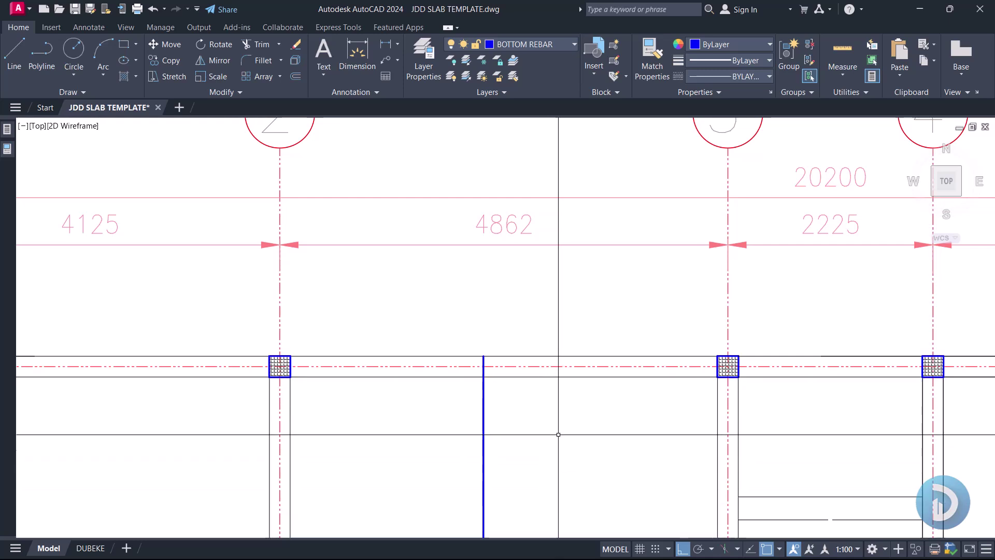
pyautogui.moveTo(555, 449); pyautogui.dragTo(549, 428, button='middle')
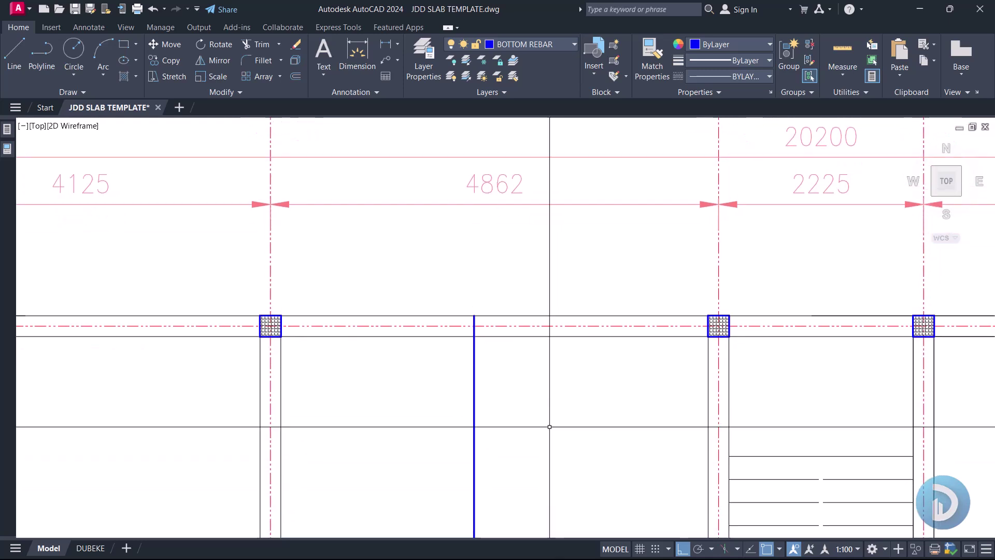
pyautogui.moveTo(554, 443); pyautogui.dragTo(509, 270, button='middle')
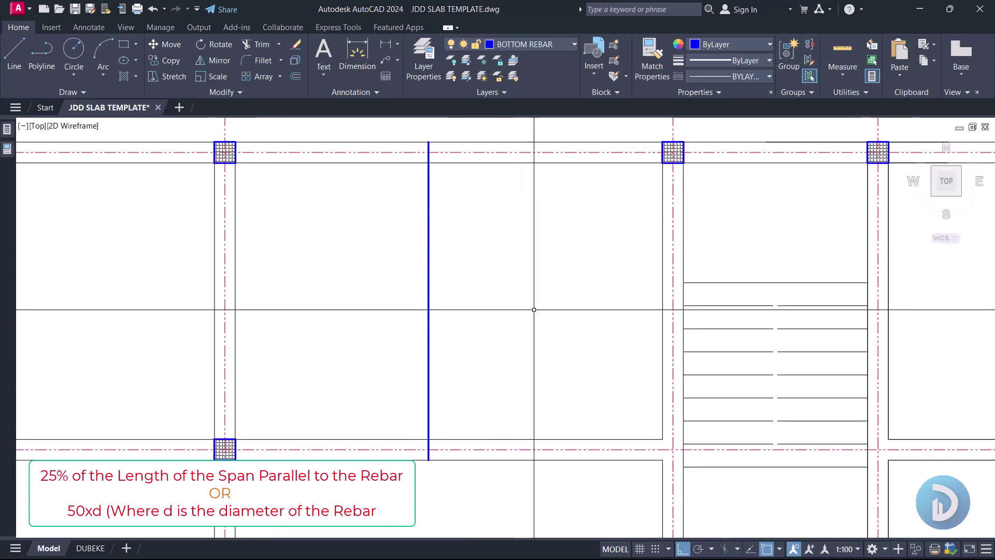
# - Draw a vertical line over the clear span between the inner faces of beams A and C, between grids 2 and 3, and delete it
pyautogui.press('Return')
pyautogui.click(542, 162)
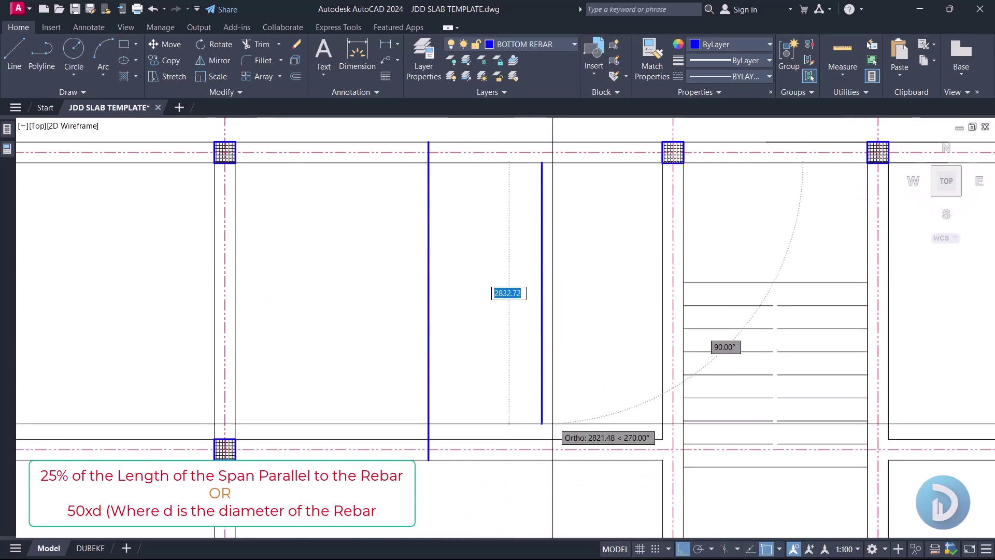
pyautogui.click(541, 439)
pyautogui.press('Return')
pyautogui.click(564, 293)
pyautogui.click(518, 322)
pyautogui.press('Delete')
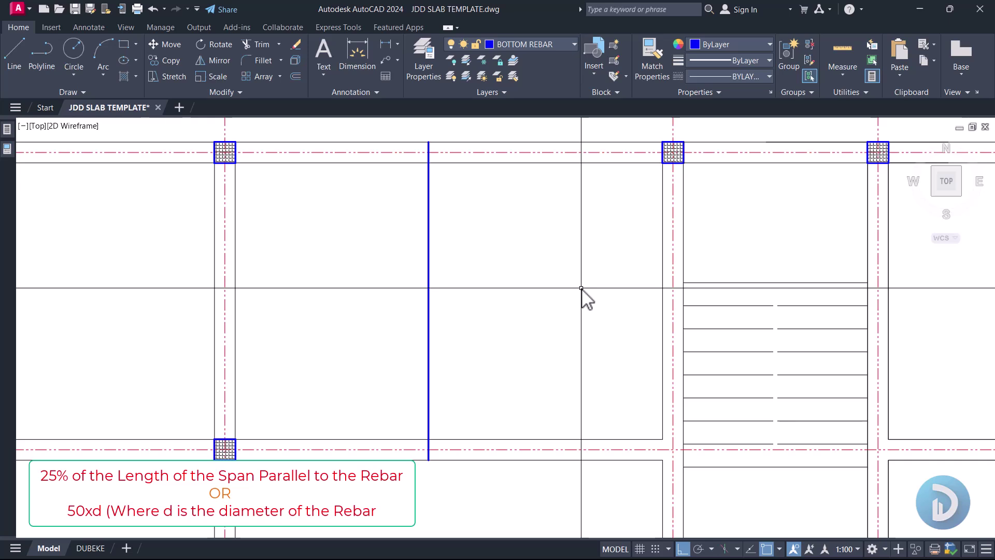
pyautogui.click(438, 308)
pyautogui.click(408, 276)
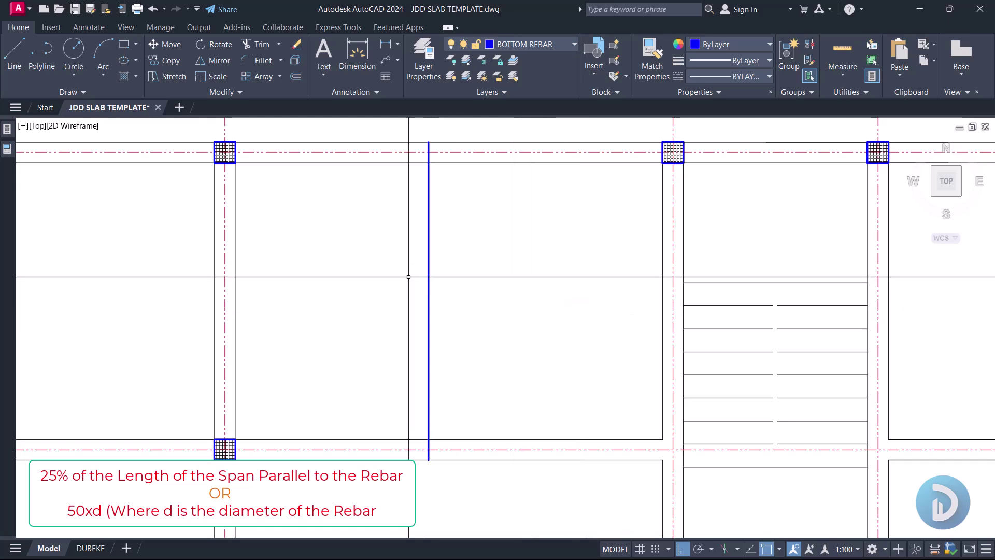
pyautogui.click(468, 255)
pyautogui.click(396, 269)
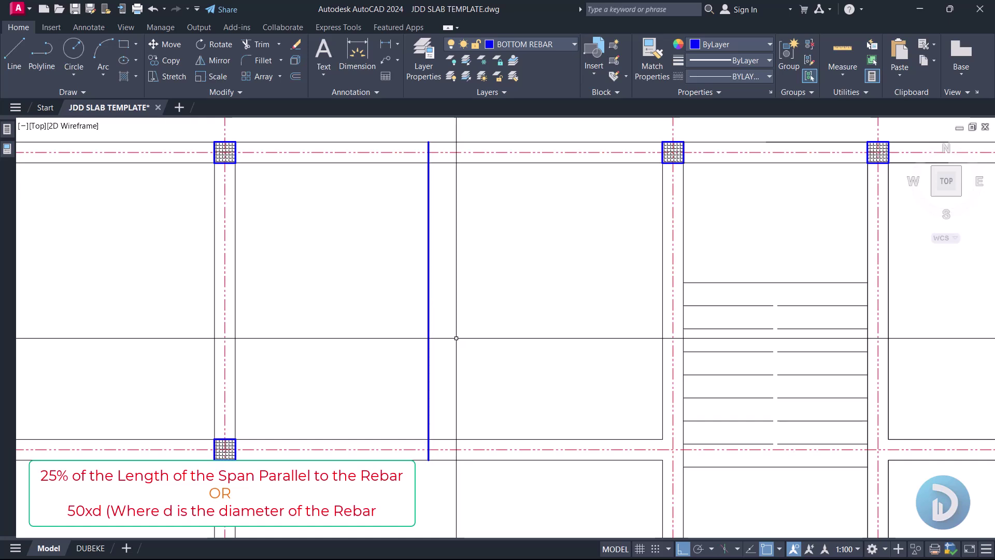
# - Redraw the clear-span line from the inner face of beam A to that of beam C beside the bottom bar, and erase it
pyautogui.write('l')
pyautogui.press('Return')
pyautogui.click(549, 162)
pyautogui.click(548, 438)
pyautogui.press('Return')
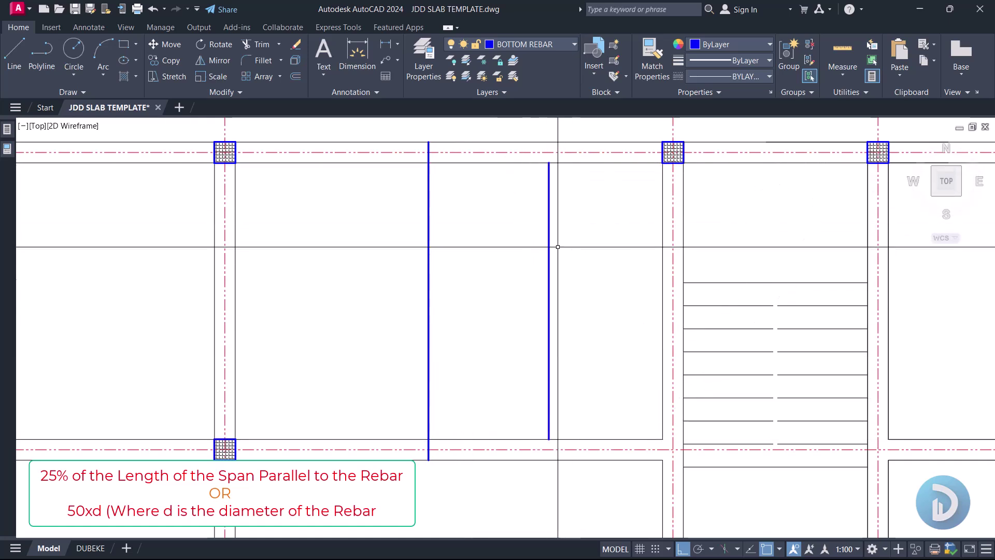
pyautogui.click(548, 329)
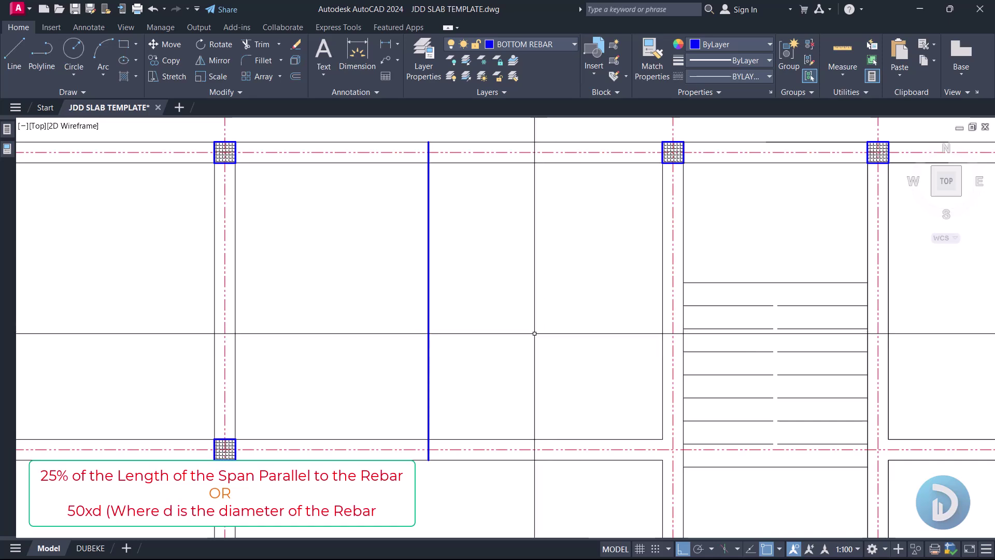
# - Draw a bottom bar line about 2310 mm long in the section, from near beam Y to the outer side of beam X
pyautogui.scroll(-5, 518, 337)
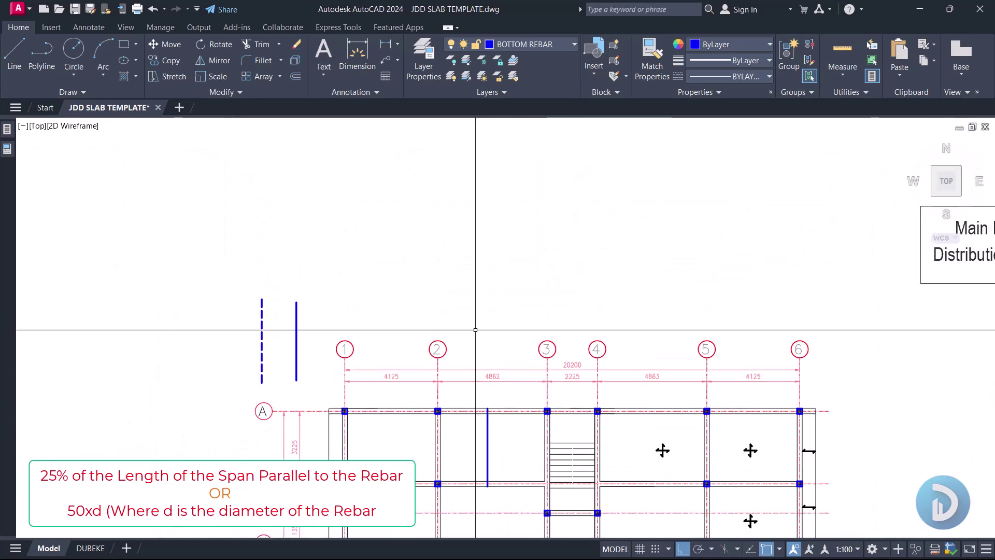
pyautogui.scroll(-10, 476, 329)
pyautogui.moveTo(512, 212); pyautogui.dragTo(544, 357, button='middle')
pyautogui.scroll(2, 385, 275)
pyautogui.scroll(8, 385, 276)
pyautogui.scroll(-2, 375, 296)
pyautogui.scroll(2, 366, 309)
pyautogui.scroll(-2, 468, 308)
pyautogui.moveTo(469, 308); pyautogui.dragTo(478, 330, button='middle')
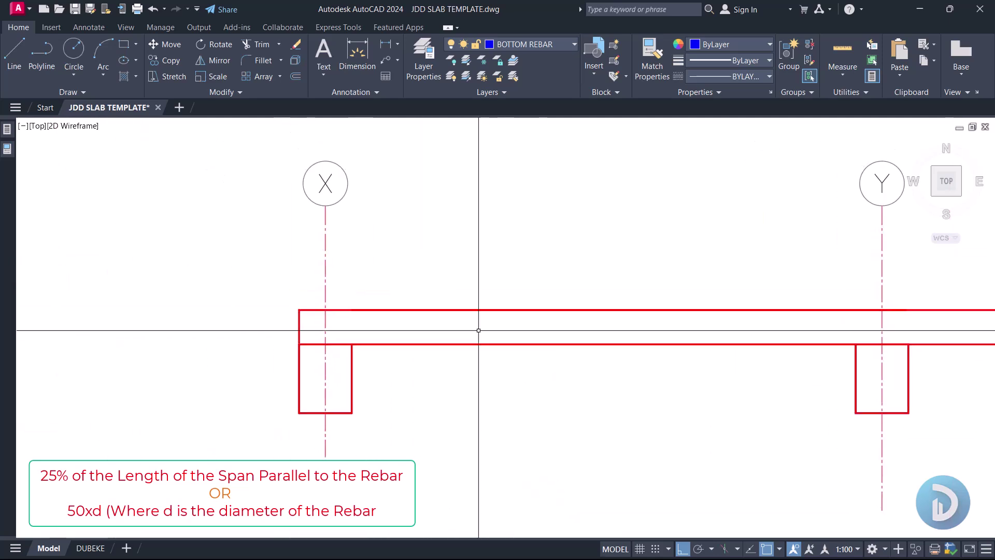
pyautogui.scroll(4, 800, 315)
pyautogui.click(902, 376)
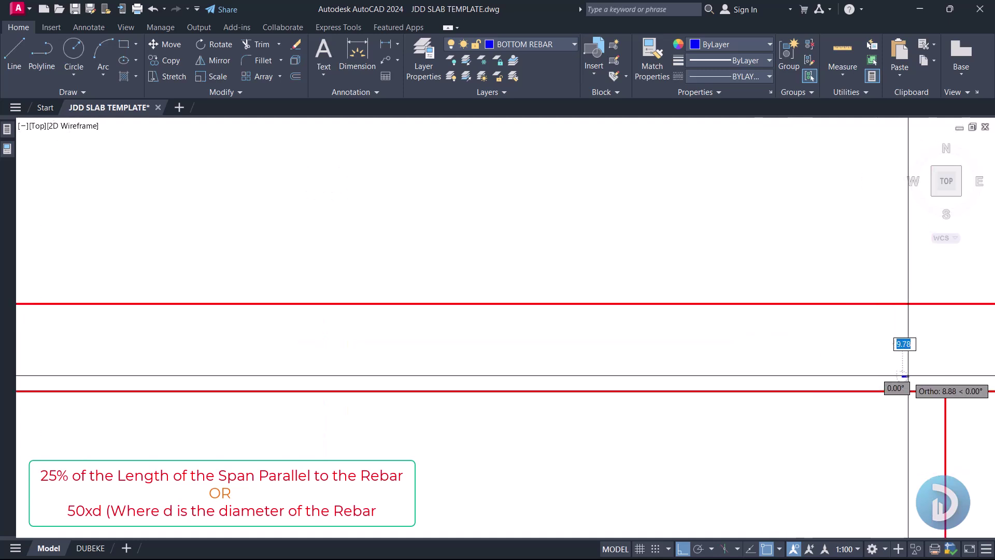
pyautogui.scroll(-4, 907, 375)
pyautogui.scroll(3, 436, 381)
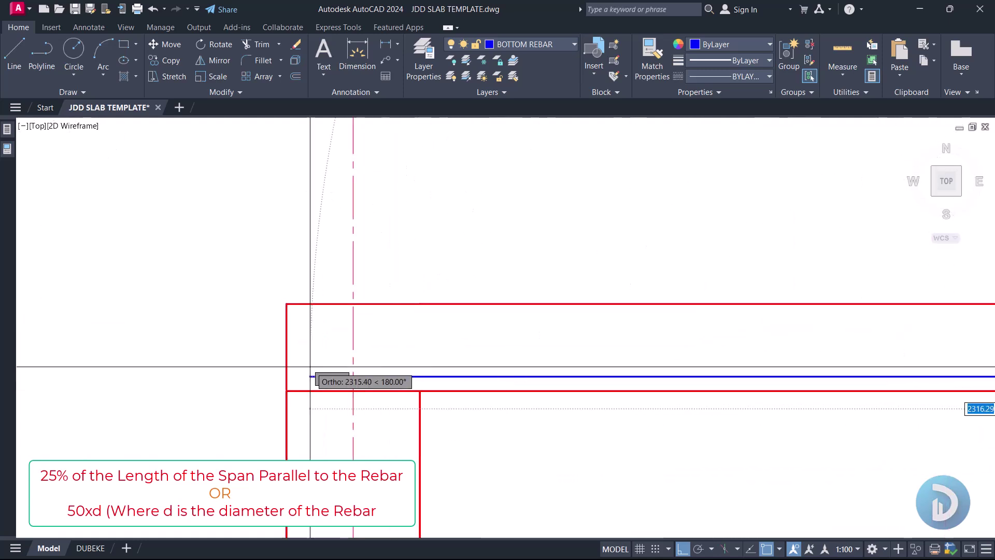
pyautogui.scroll(-4, 332, 369)
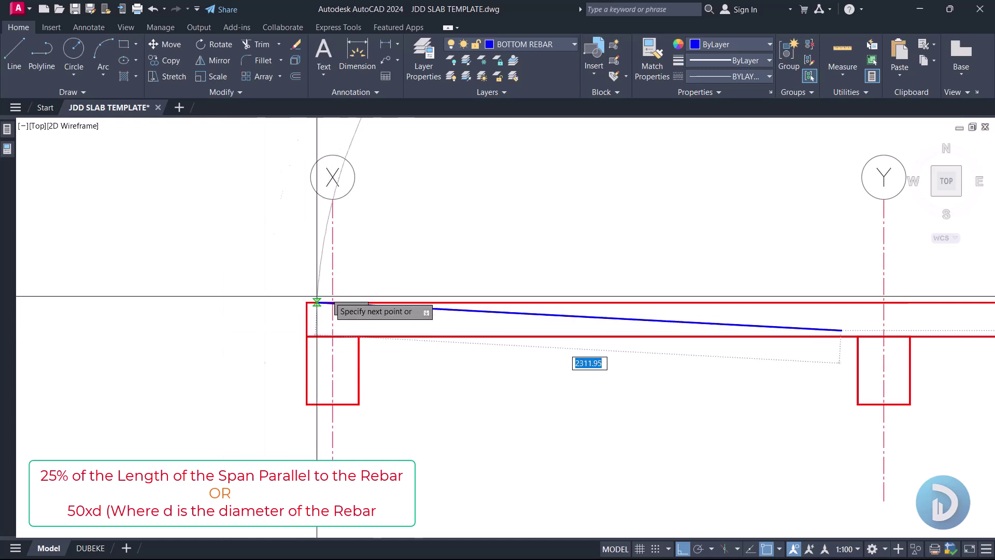
pyautogui.scroll(4, 332, 306)
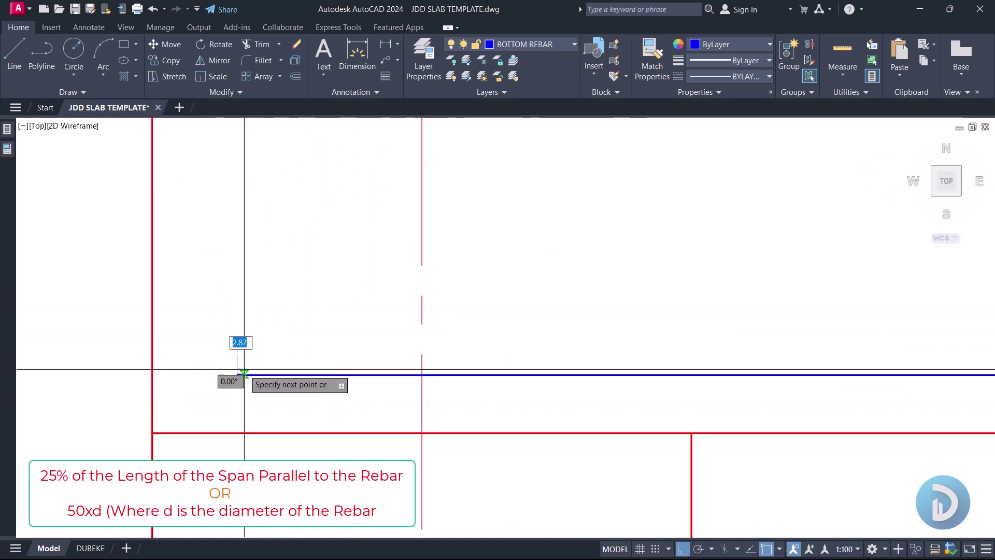
pyautogui.click(244, 372)
# - Bend the section bar upward at the outer side of beam X and return it along the slab top towards midspan
pyautogui.scroll(-2, 241, 337)
pyautogui.click(244, 264)
pyautogui.scroll(-6, 246, 274)
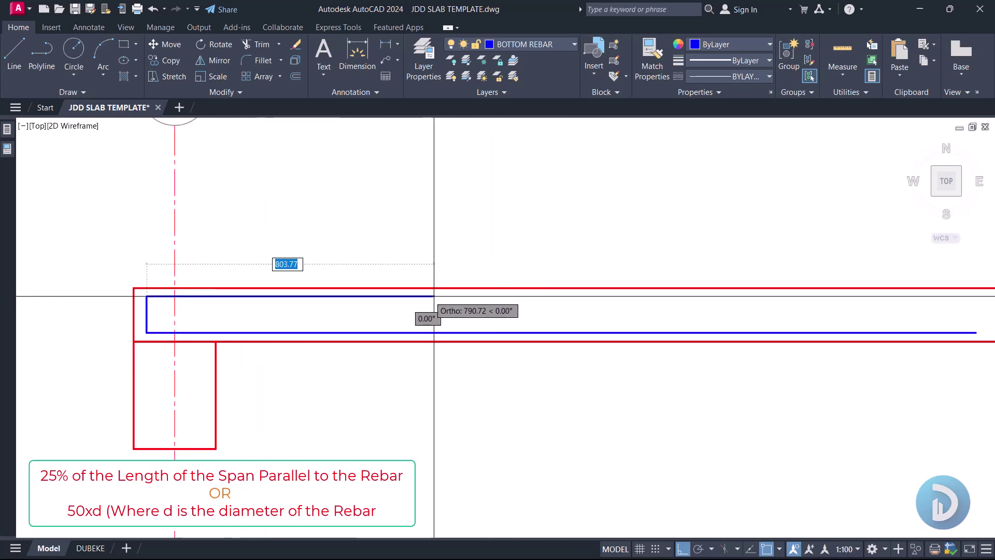
pyautogui.scroll(-2, 439, 298)
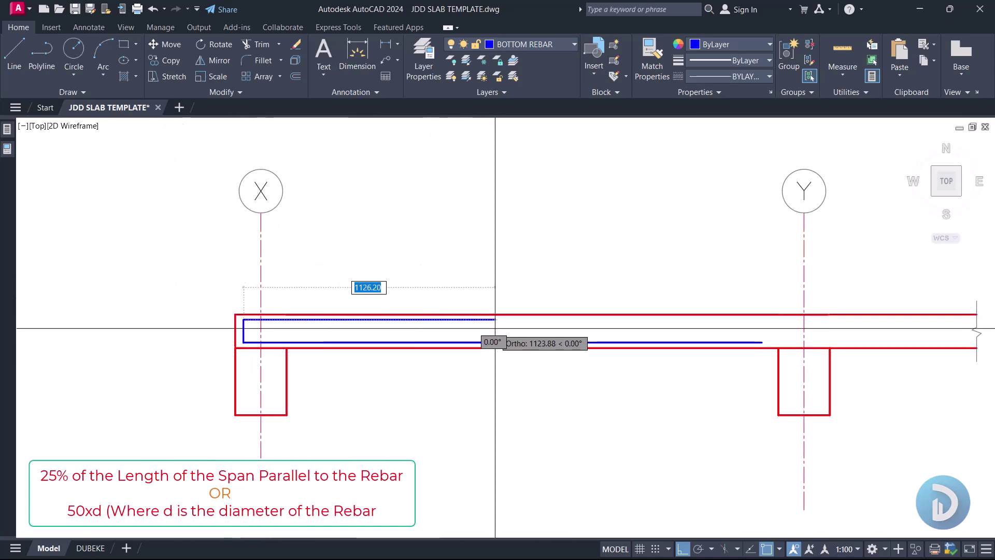
pyautogui.scroll(2, 640, 318)
pyautogui.scroll(-4, 452, 331)
pyautogui.write('l')
pyautogui.press('Return')
pyautogui.click(313, 349)
pyautogui.press('Escape')
# - Erase the bottom leg, vertical bend and top leg of the bar sketched in the X–Y section
pyautogui.scroll(4, 389, 319)
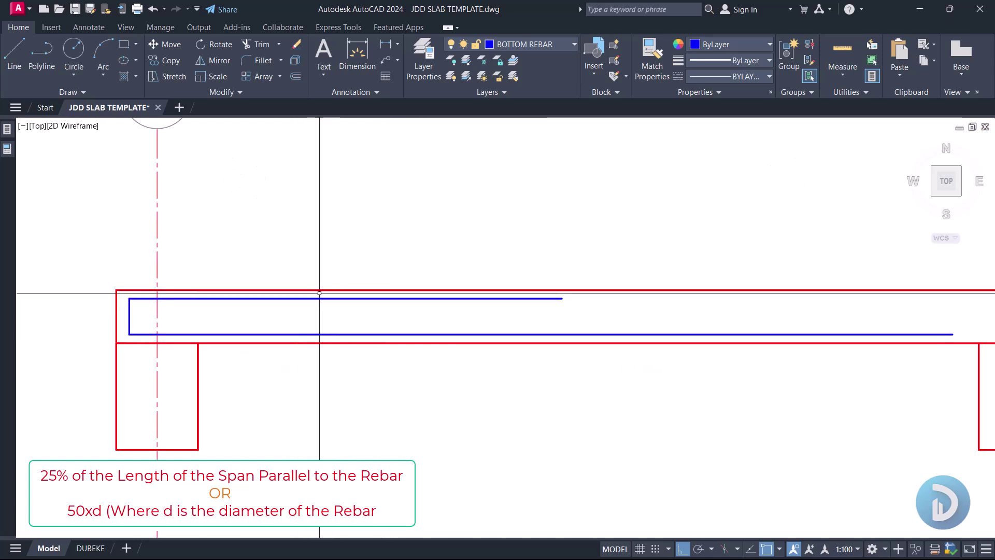
pyautogui.click(341, 335)
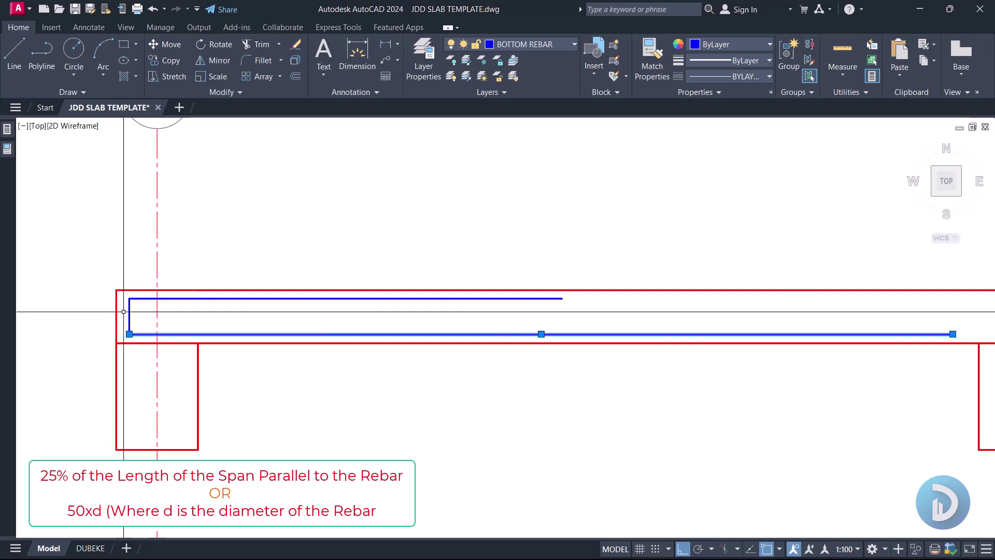
pyautogui.click(134, 296)
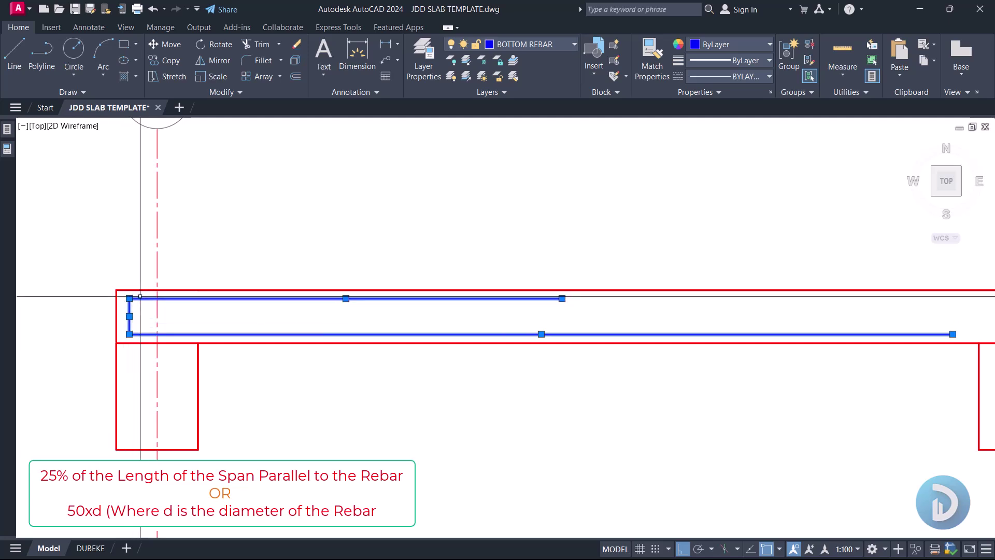
pyautogui.scroll(-6, 202, 310)
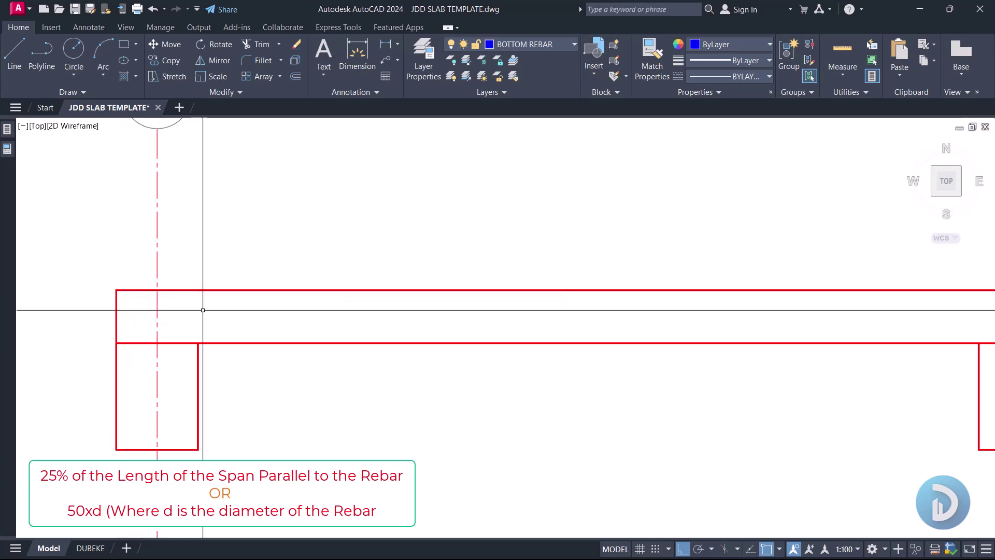
# - Dimension the clear span between the inner faces of beams A and C beside the bottom bar, and bring up the QuickCalc calculator
pyautogui.moveTo(477, 476); pyautogui.dragTo(477, 372, button='middle')
pyautogui.scroll(-5, 528, 389)
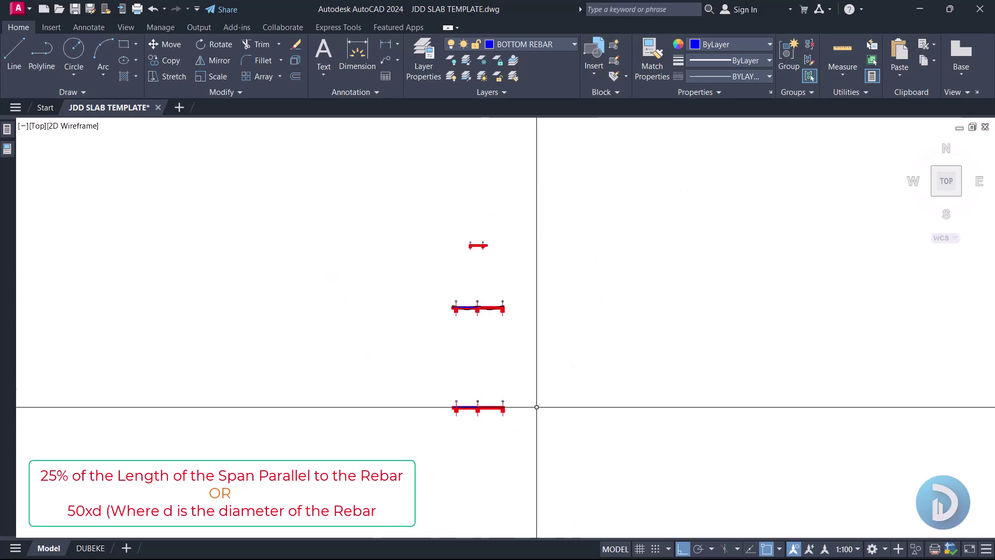
pyautogui.scroll(10, 588, 350)
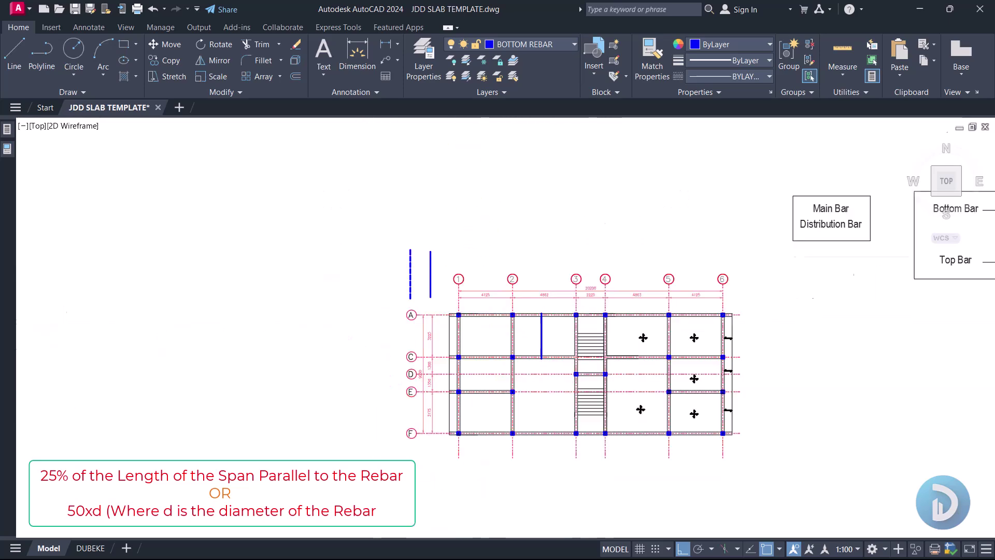
pyautogui.scroll(10, 521, 320)
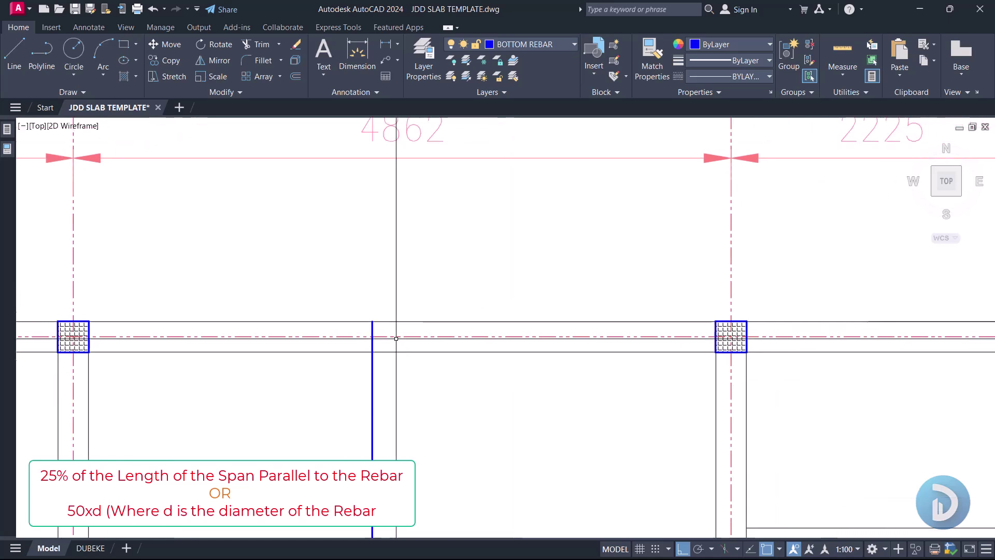
pyautogui.scroll(2, 366, 320)
pyautogui.moveTo(379, 379); pyautogui.dragTo(374, 300, button='middle')
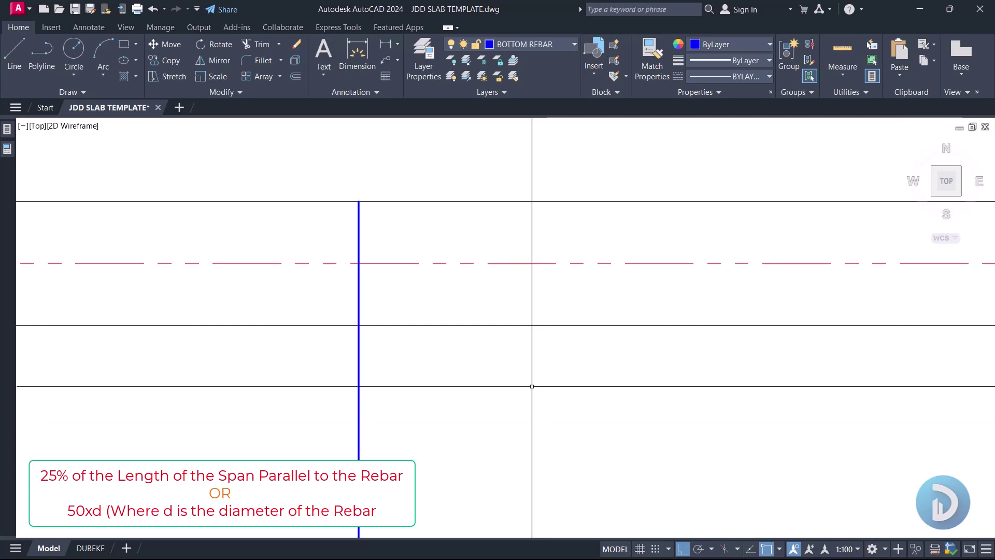
pyautogui.scroll(-6, 527, 351)
pyautogui.write('DLI')
pyautogui.press('Return')
pyautogui.scroll(-4, 524, 296)
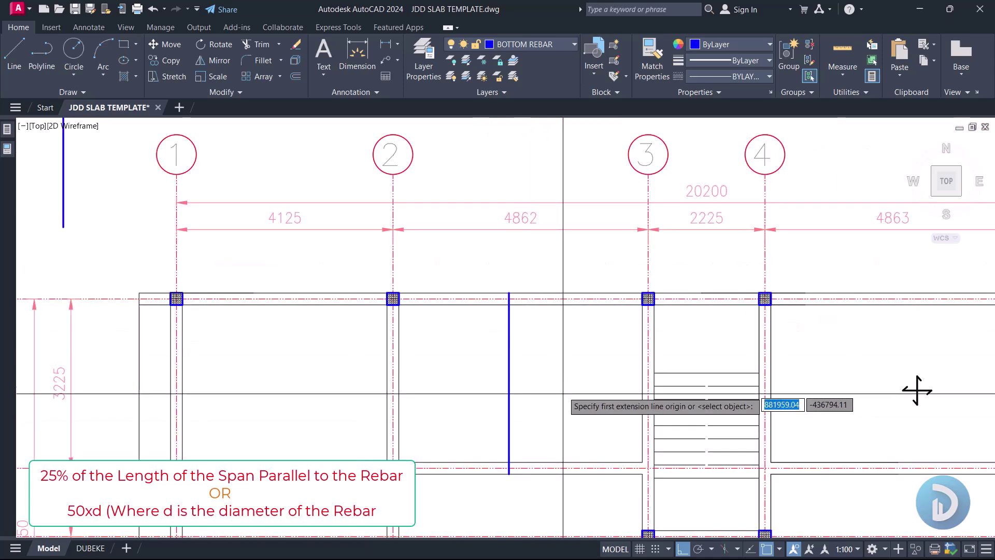
pyautogui.click(566, 459)
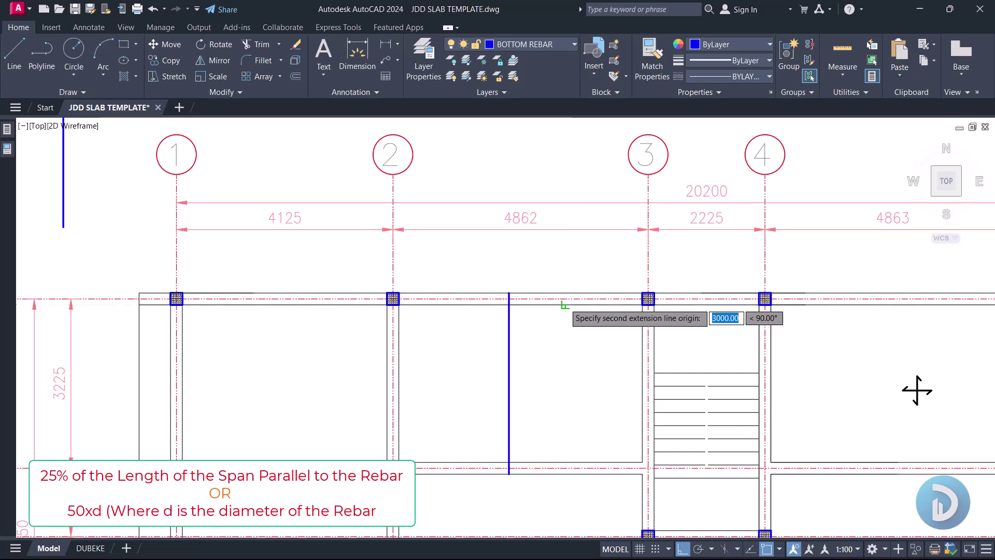
pyautogui.press('Return')
pyautogui.scroll(3, 561, 353)
pyautogui.click(557, 362)
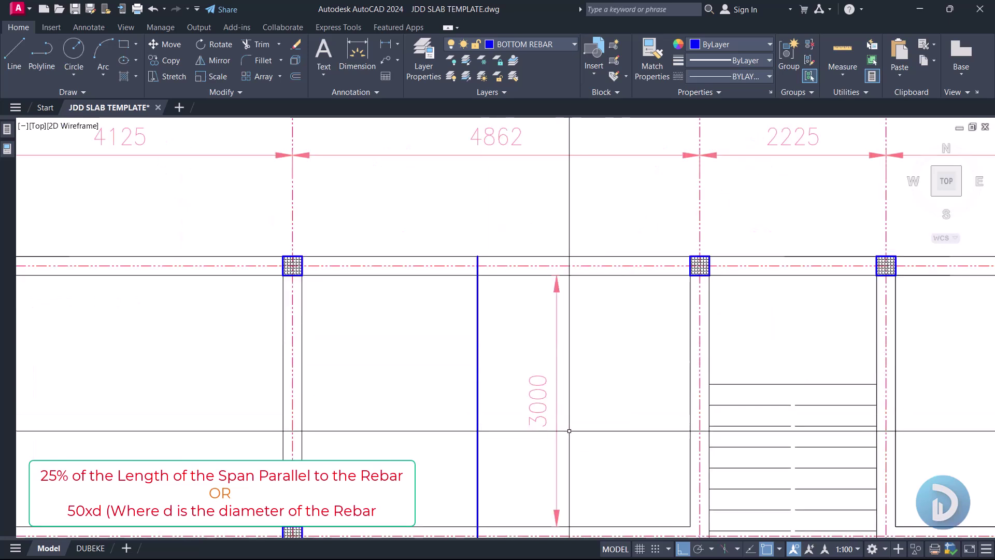
pyautogui.moveTo(566, 428); pyautogui.dragTo(563, 409, button='middle')
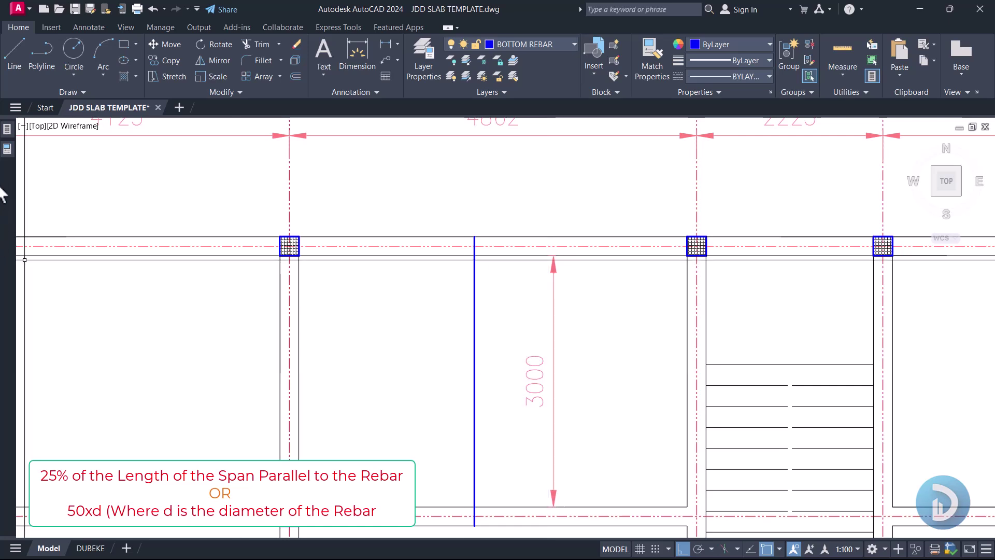
pyautogui.moveTo(7, 136)
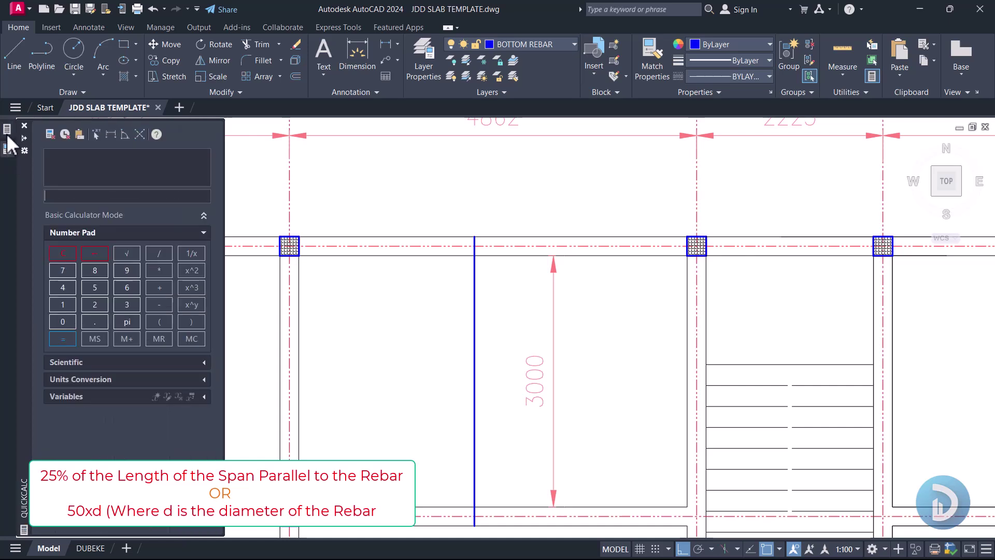
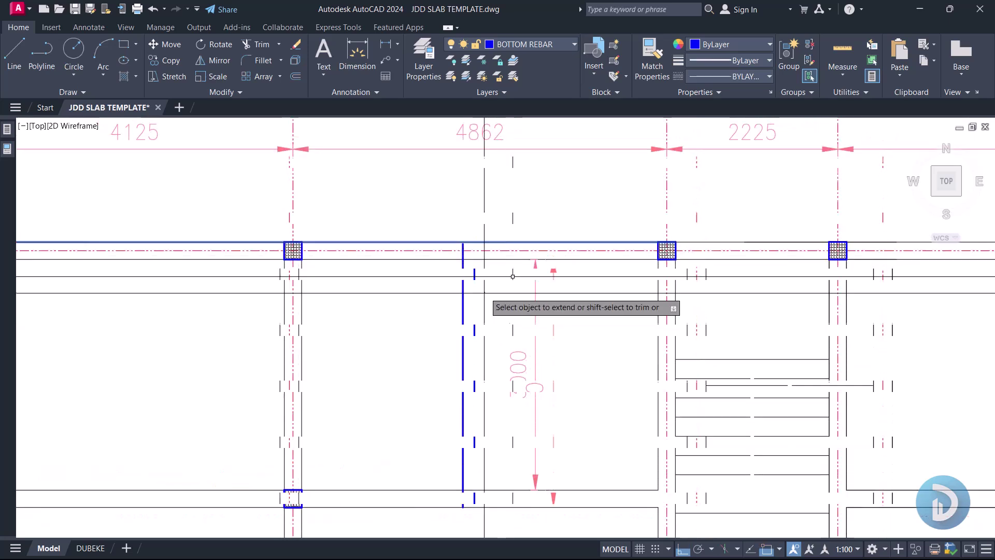
# - Examine where the vertical bottom bar between grids 2 and 3 ends at the outer edge of beam A
pyautogui.scroll(5, 438, 298)
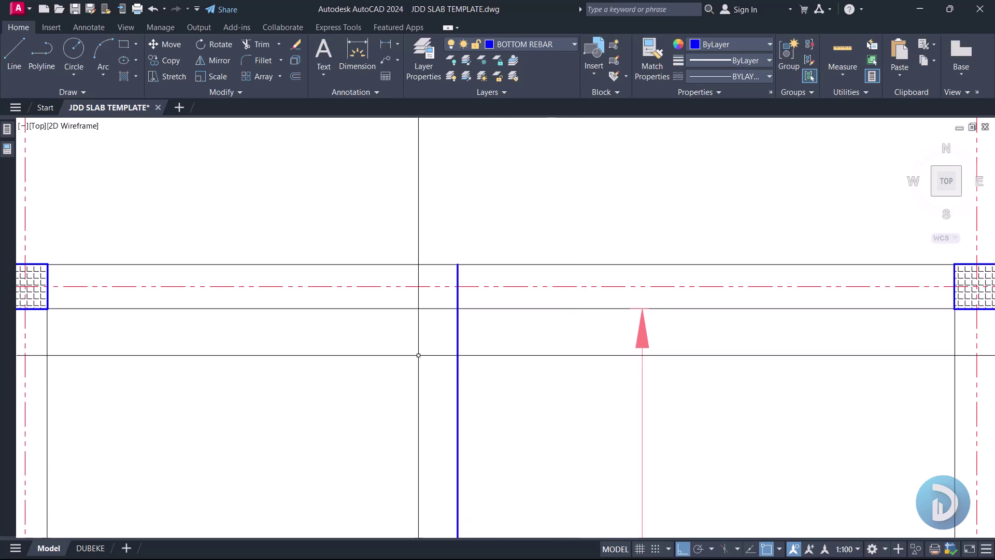
pyautogui.scroll(4, 446, 355)
pyautogui.scroll(-5, 475, 267)
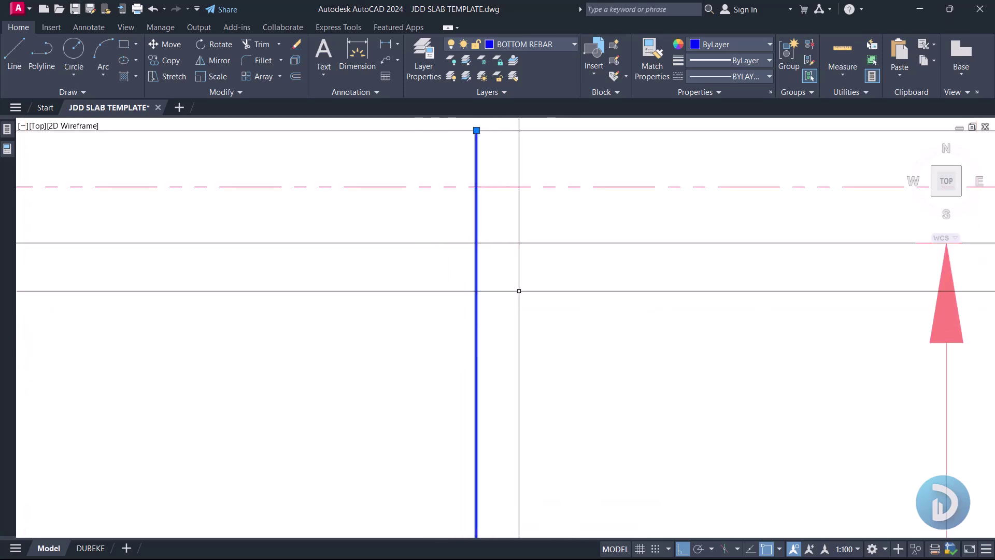
pyautogui.scroll(3, 435, 274)
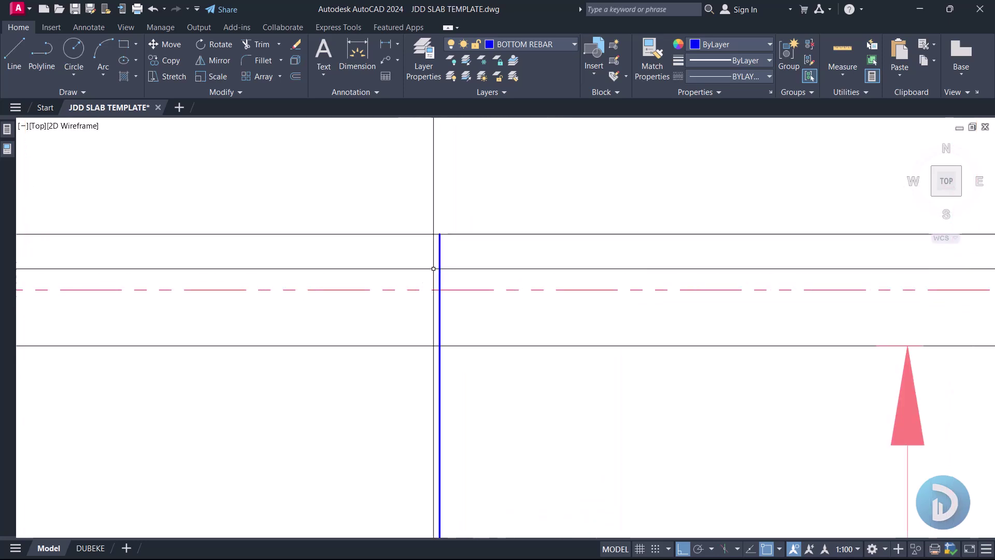
pyautogui.click(455, 261)
pyautogui.click(422, 261)
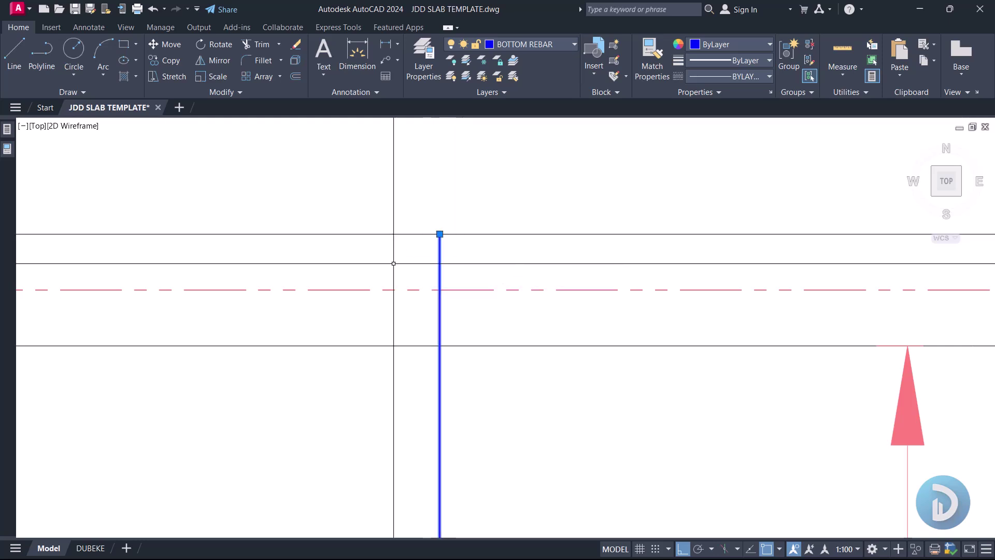
pyautogui.scroll(6, 457, 264)
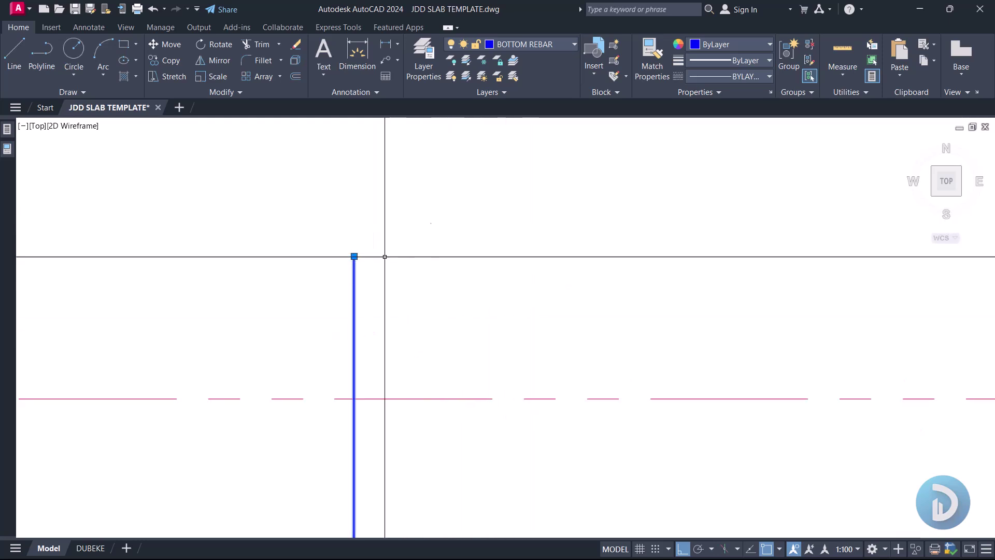
pyautogui.press('Escape')
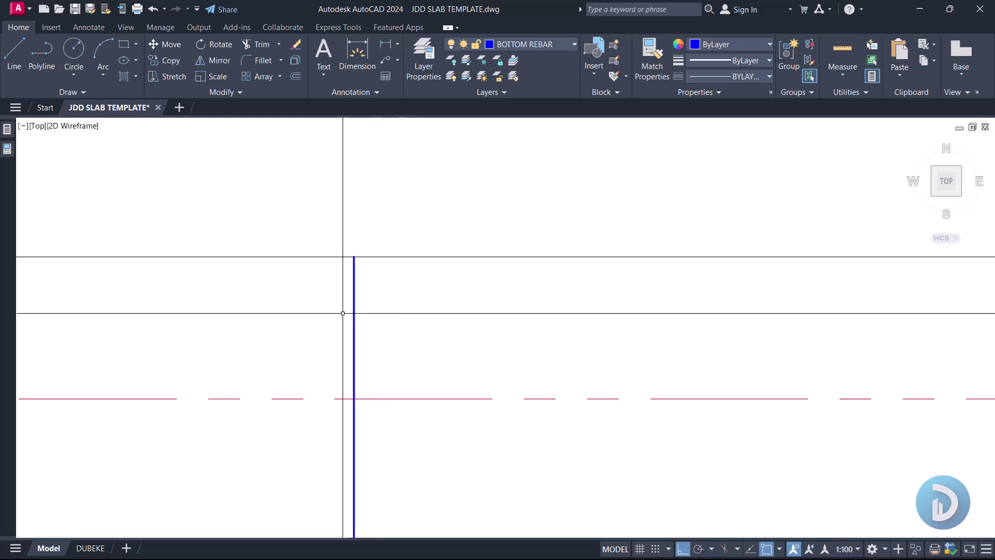
# - Offset the outer edge line of beam A inward by 25 to mark the concrete cover
pyautogui.scroll(-4, 400, 242)
pyautogui.scroll(3, 450, 305)
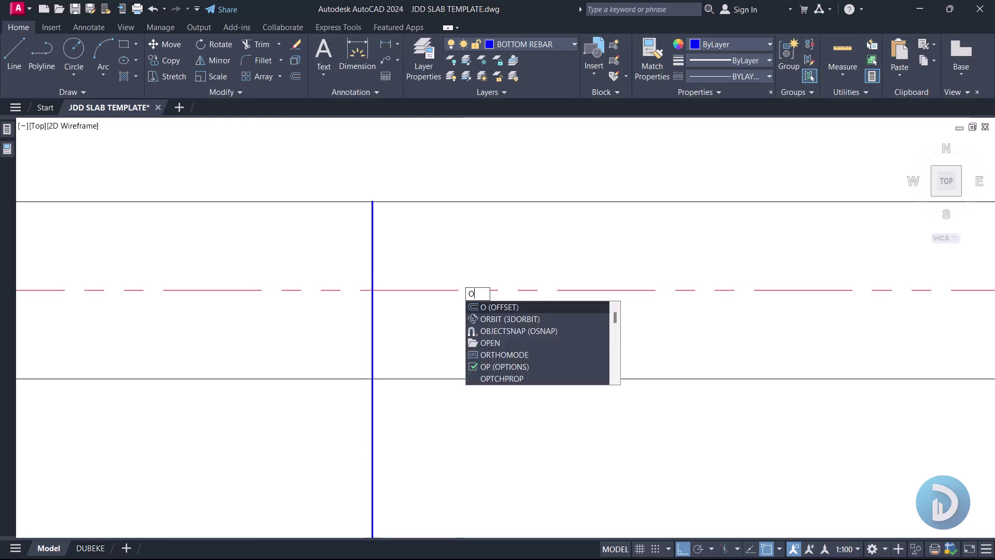
pyautogui.press('Return')
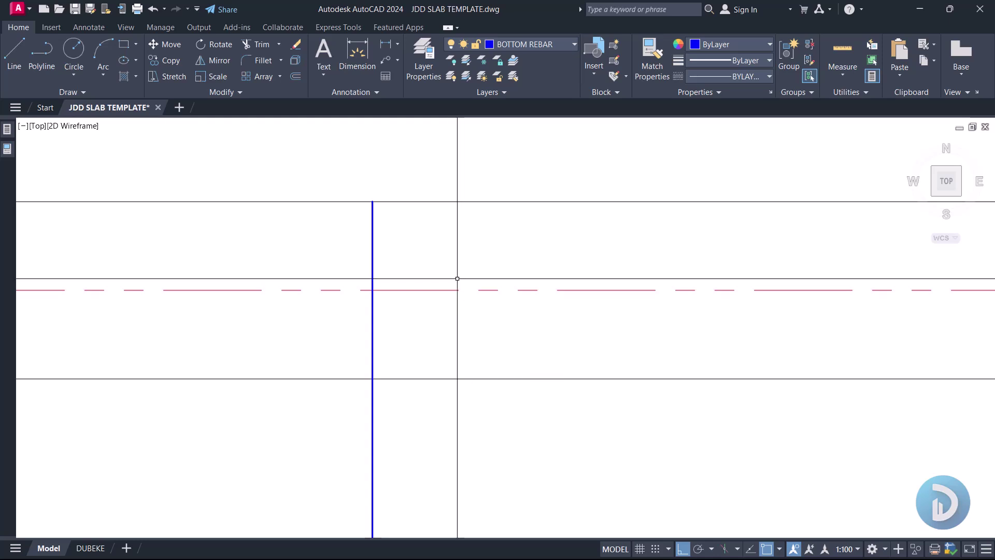
pyautogui.click(425, 176)
pyautogui.click(530, 232)
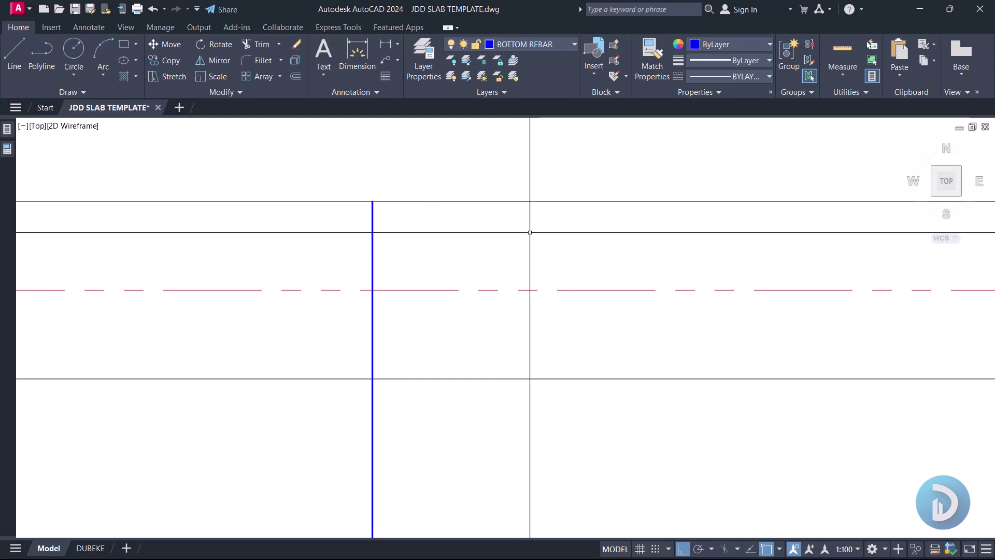
pyautogui.press('Return')
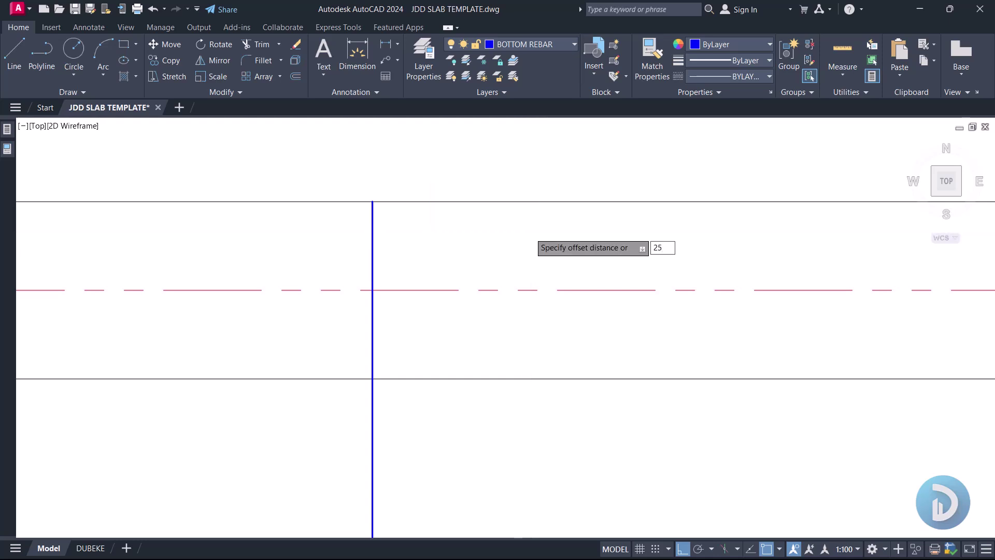
pyautogui.click(505, 201)
pyautogui.click(437, 238)
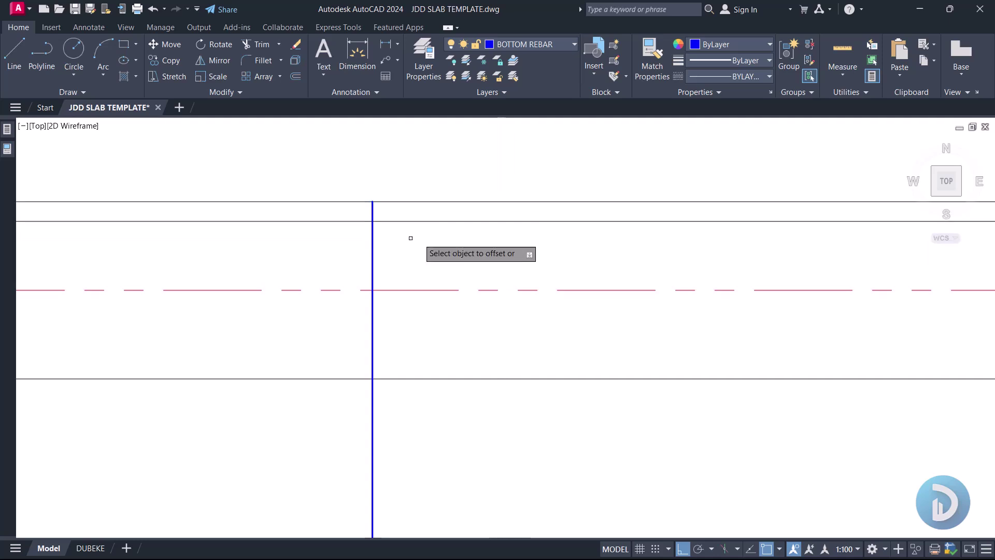
# - Shorten the bottom bar at beam A so its end sits on the inward-offset cover line
pyautogui.scroll(4, 372, 203)
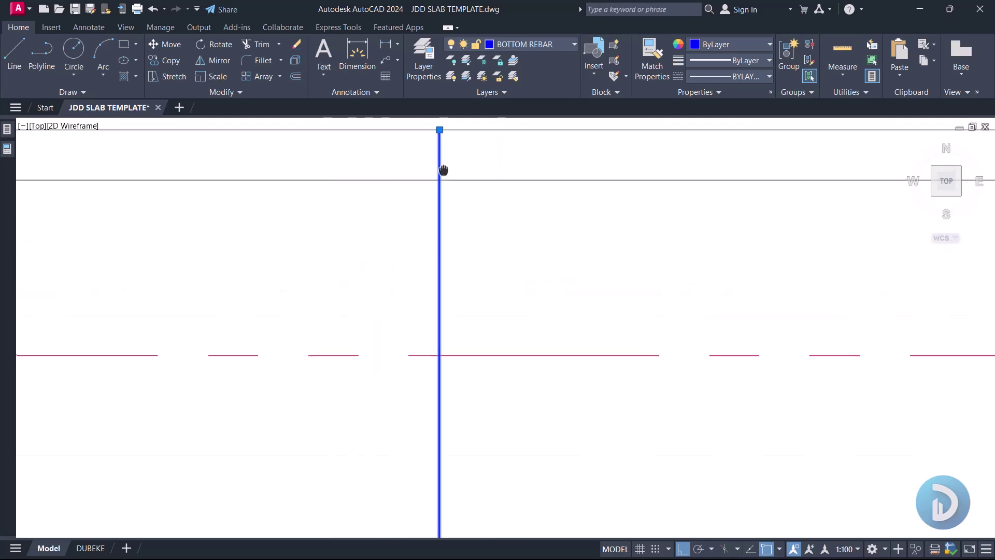
pyautogui.click(389, 193)
pyautogui.click(390, 243)
pyautogui.click(408, 220)
pyautogui.click(372, 295)
pyautogui.press('Escape')
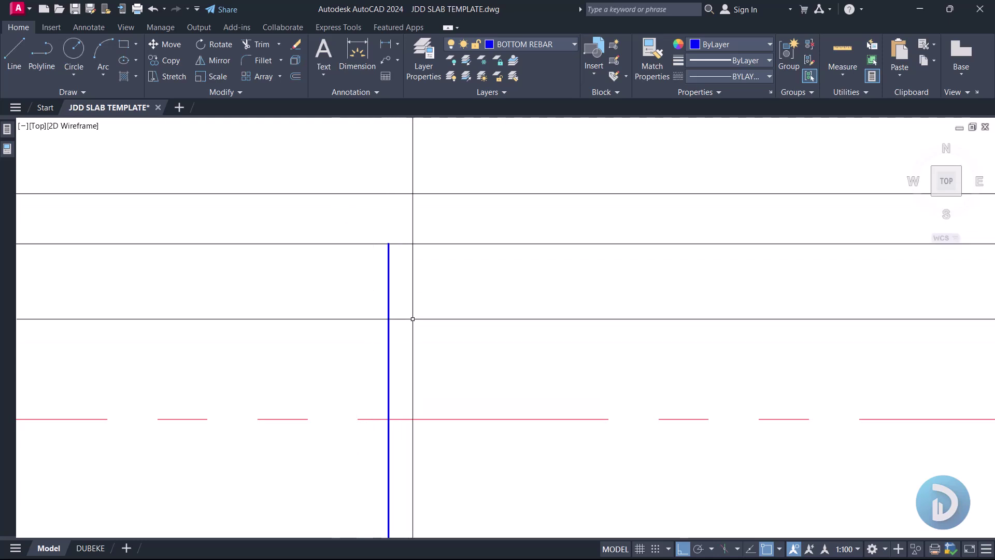
# - Try a vertical line beside the bottom bar from the outer edge of beam A, and erase it
pyautogui.press('l')
pyautogui.press('Return')
pyautogui.click(512, 231)
pyautogui.moveTo(534, 311)
pyautogui.mouseDown(button='middle')
pyautogui.moveTo(543, 417)
pyautogui.moveTo(535, 342)
pyautogui.mouseUp(button='middle')
pyautogui.click(529, 381)
pyautogui.press('Return')
pyautogui.click(516, 272)
pyautogui.write('e')
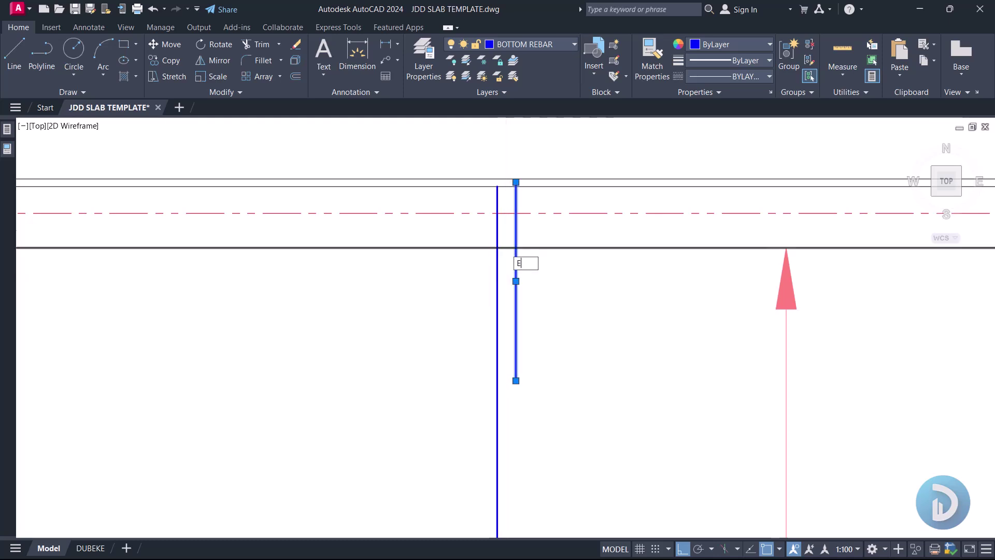
pyautogui.press('Return')
# - Check the slab thickness and the edge beam's width in the section using temporary lines that are not kept
pyautogui.scroll(5, 505, 184)
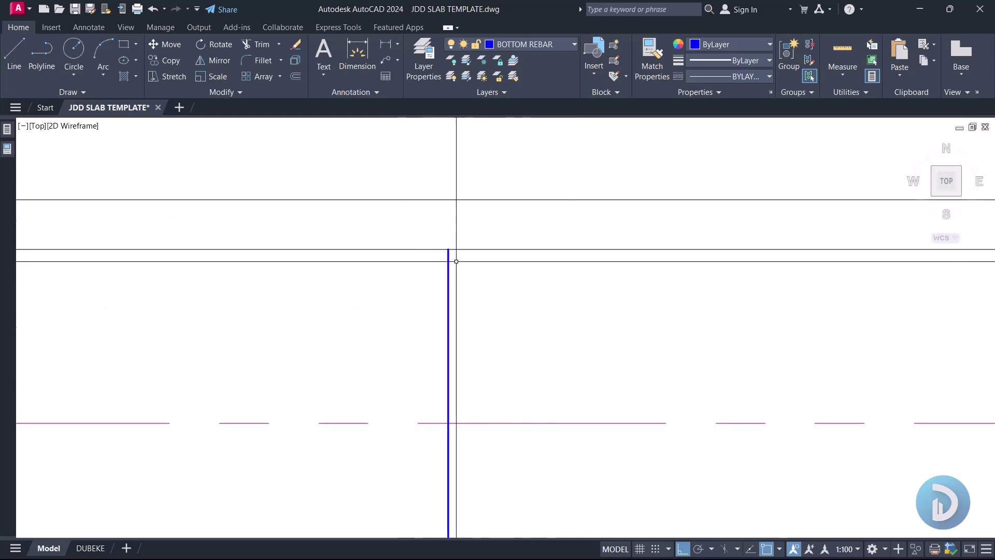
pyautogui.scroll(-6, 540, 239)
pyautogui.scroll(-5, 508, 311)
pyautogui.scroll(8, 440, 260)
pyautogui.scroll(10, 339, 259)
pyautogui.moveTo(356, 411); pyautogui.dragTo(478, 360, button='middle')
pyautogui.press('l')
pyautogui.press('Return')
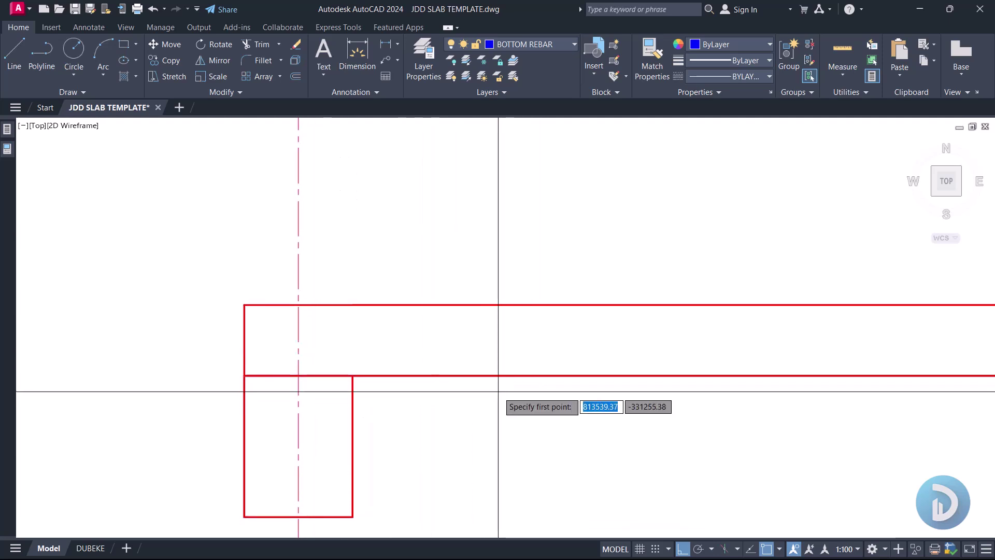
pyautogui.click(496, 375)
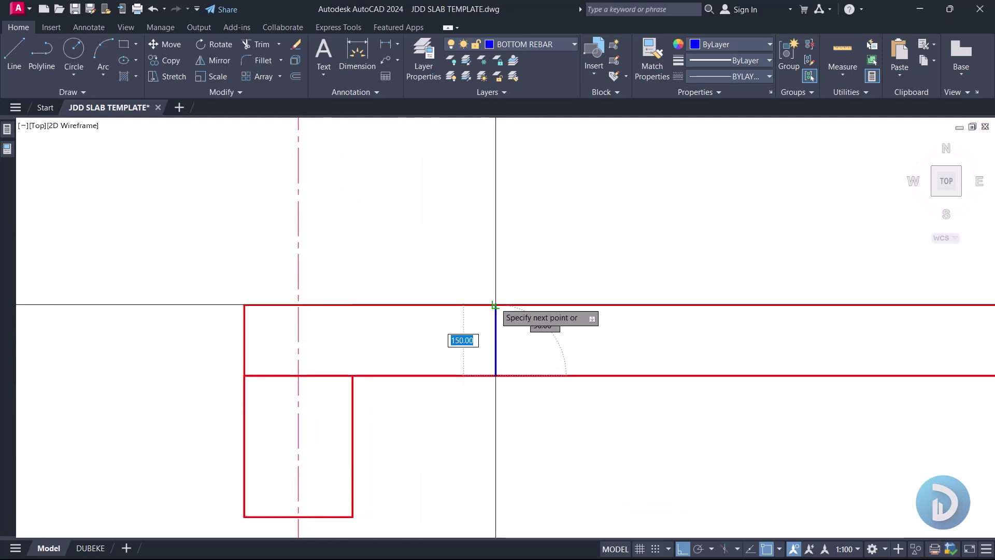
pyautogui.press('Escape')
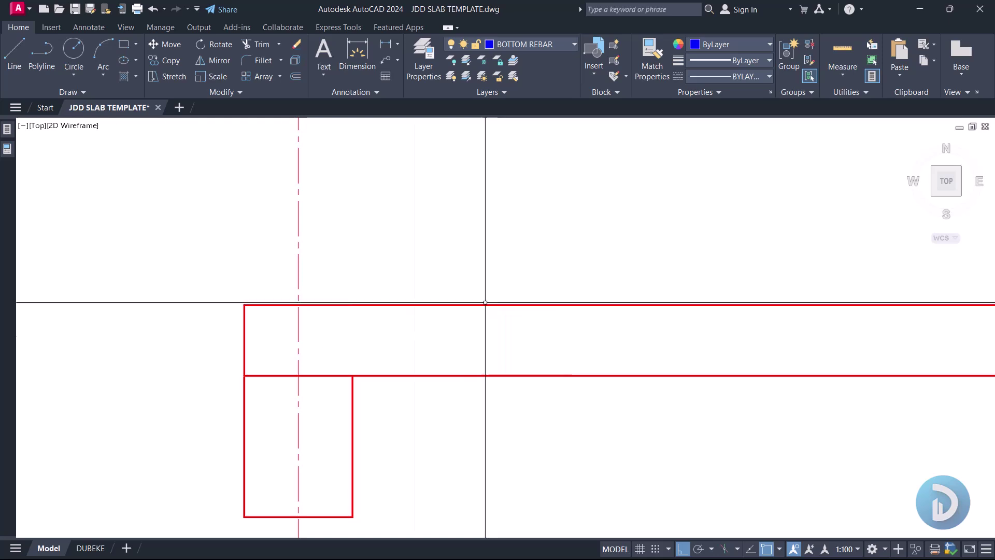
pyautogui.press('Return')
pyautogui.click(352, 425)
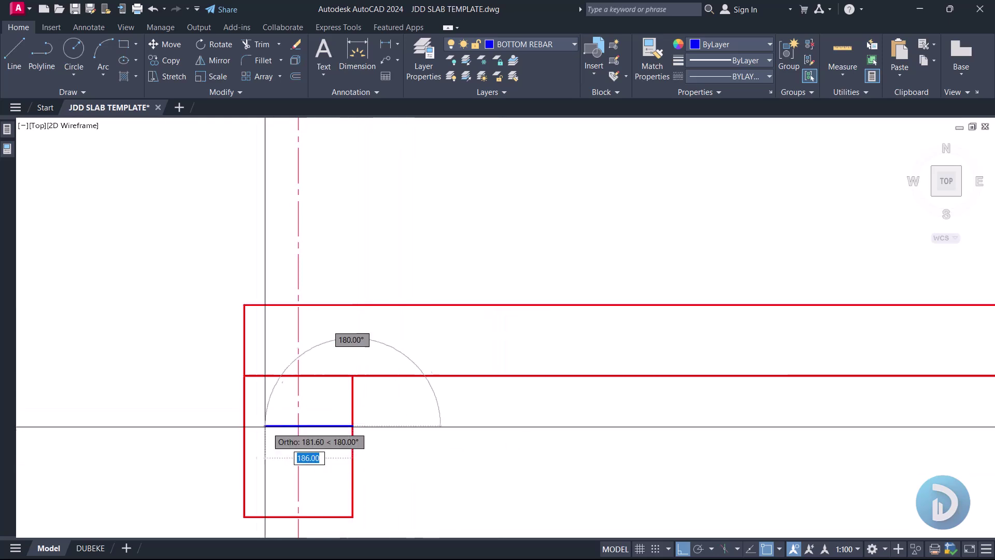
pyautogui.press('Escape')
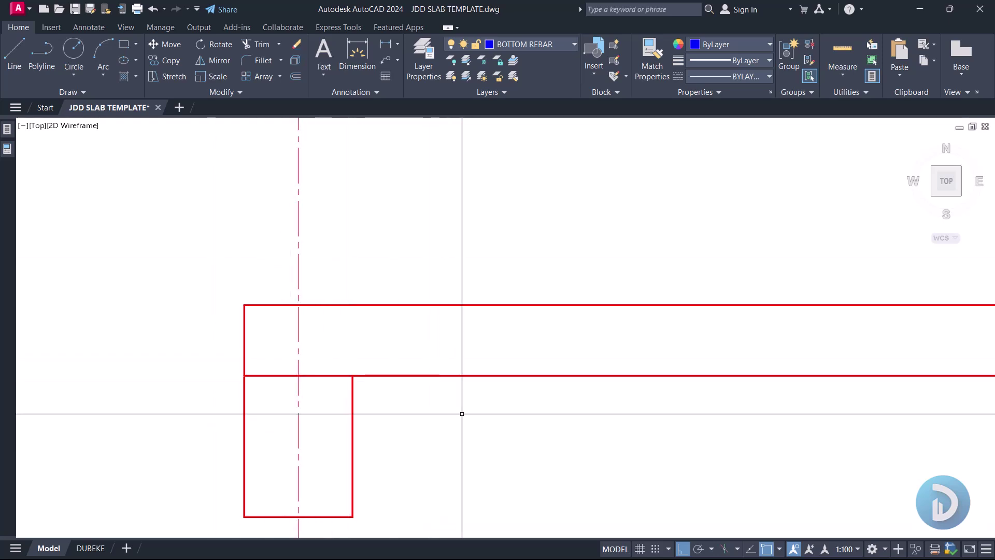
# - Sketch a U-shaped bottom bar inside the slab section over the edge beam, with lower, vertical and upper legs
pyautogui.press('space')
pyautogui.scroll(2, 275, 342)
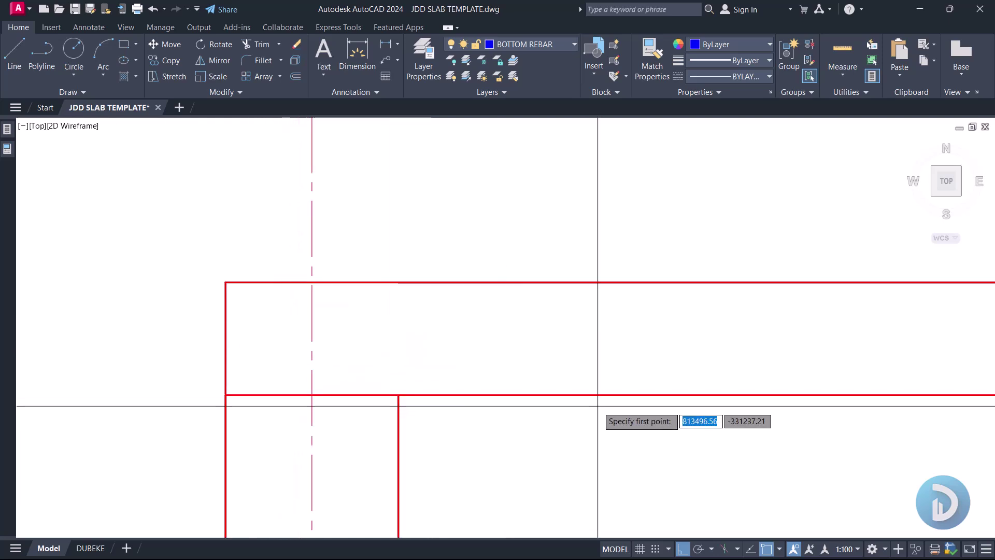
pyautogui.click(593, 379)
pyautogui.click(240, 379)
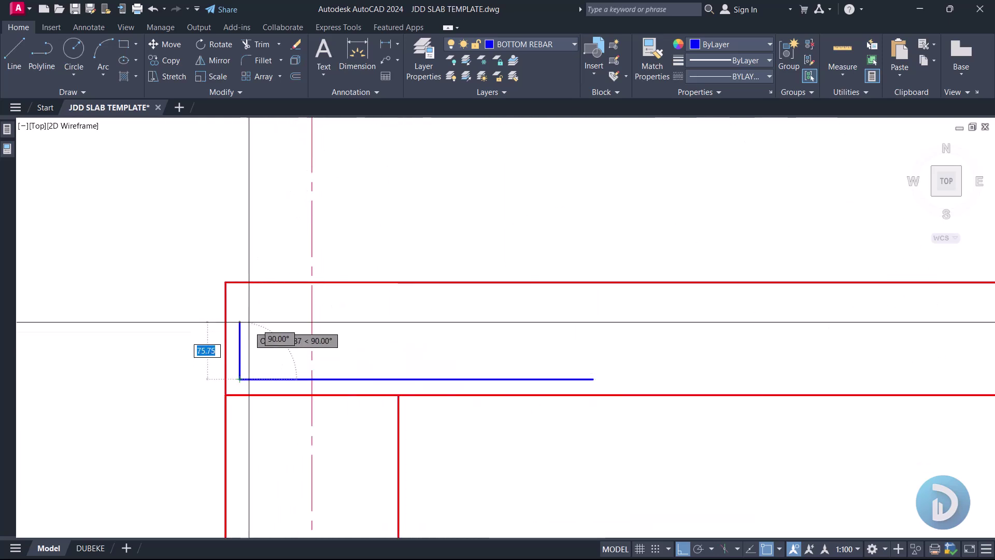
pyautogui.click(240, 304)
pyautogui.click(515, 304)
pyautogui.press('Escape')
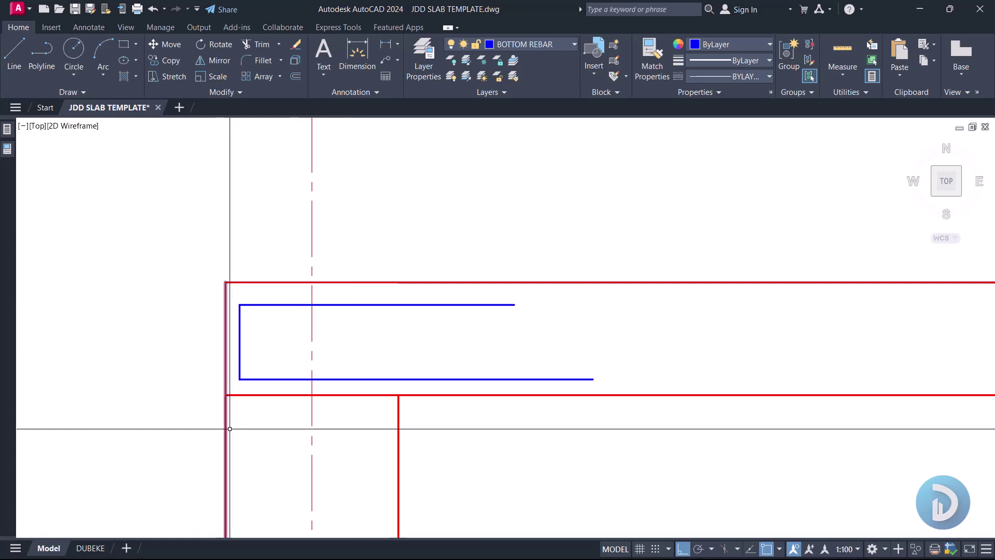
# - Erase the vertical leg and both horizontal legs of the U-shaped bar sketched in the slab section
pyautogui.scroll(2, 233, 301)
pyautogui.click(235, 287)
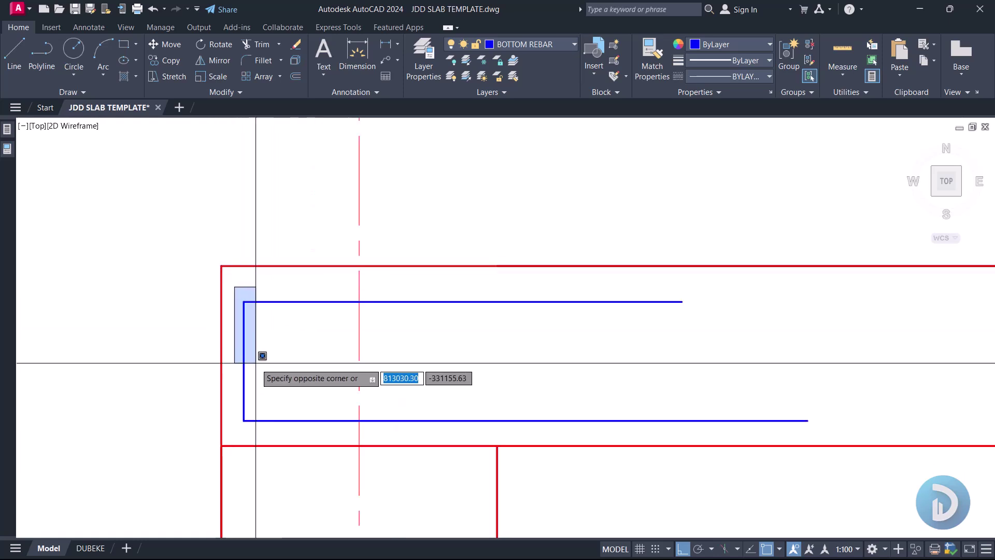
pyautogui.click(260, 442)
pyautogui.press('Delete')
pyautogui.scroll(-4, 275, 334)
pyautogui.scroll(2, 384, 312)
pyautogui.scroll(4, 417, 313)
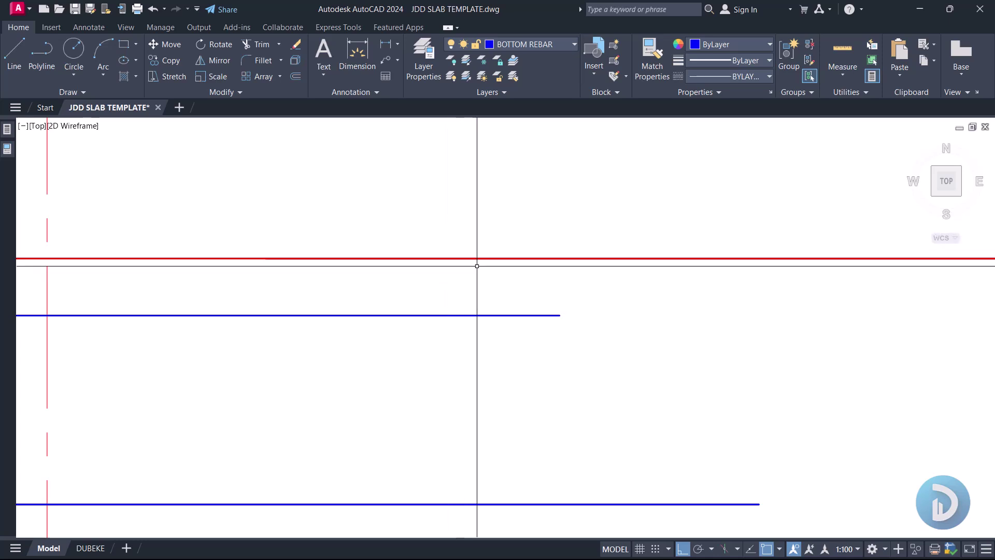
pyautogui.scroll(-2, 477, 264)
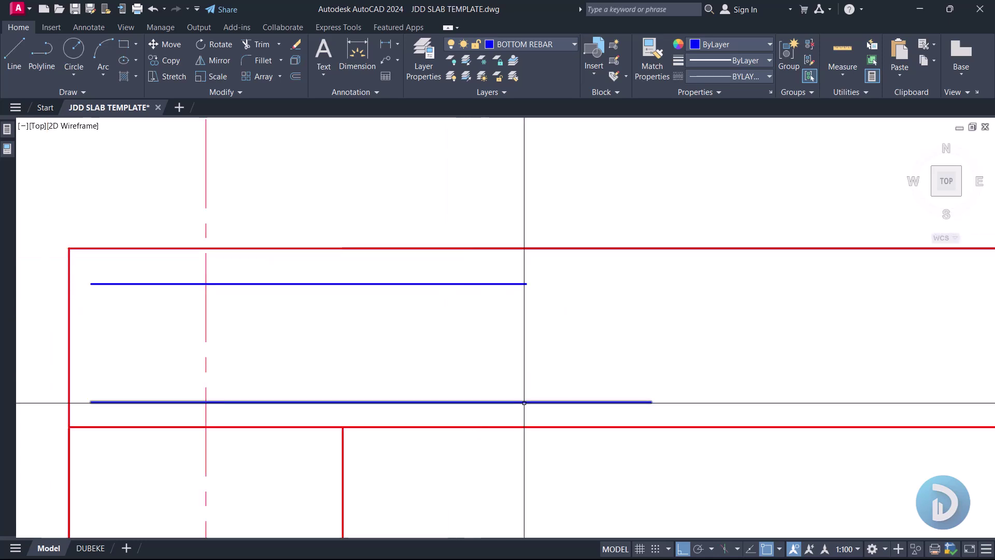
pyautogui.scroll(2, 523, 402)
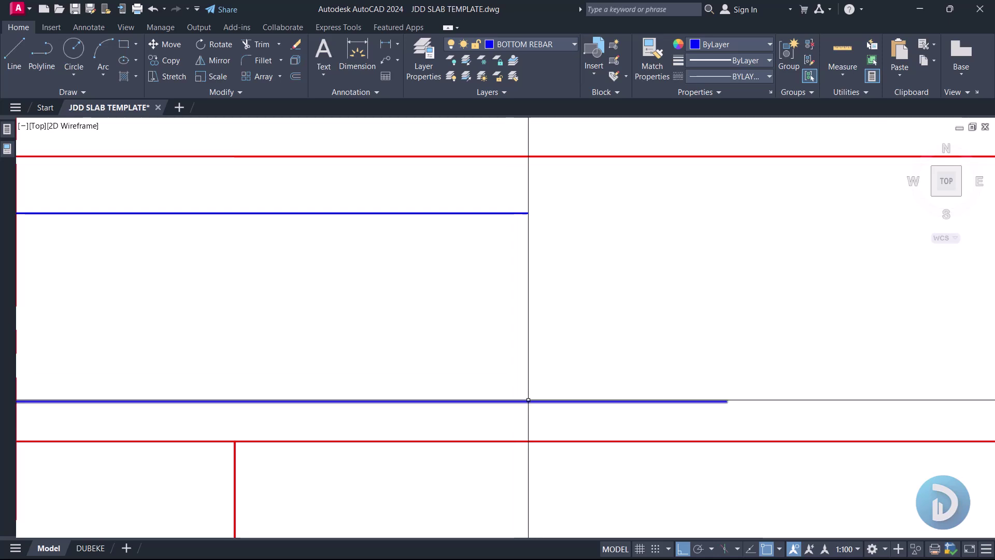
pyautogui.scroll(-4, 524, 403)
pyautogui.scroll(2, 589, 399)
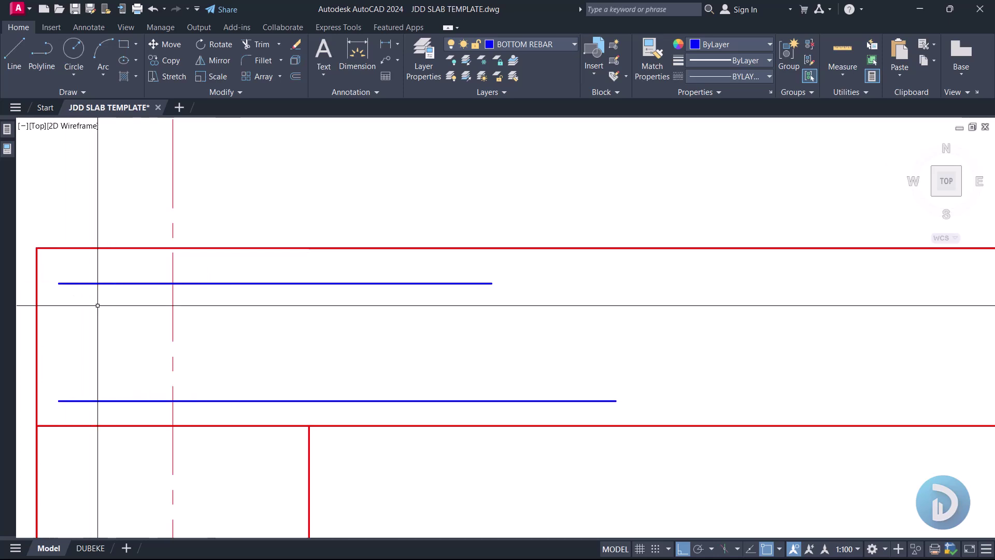
pyautogui.click(346, 294)
pyautogui.click(332, 269)
pyautogui.press('Delete')
pyautogui.click(404, 405)
pyautogui.click(376, 352)
pyautogui.press('Delete')
# - Offset the slab section's bottom line upward and its top line downward by 25 to mark the concrete cover
pyautogui.press('Return')
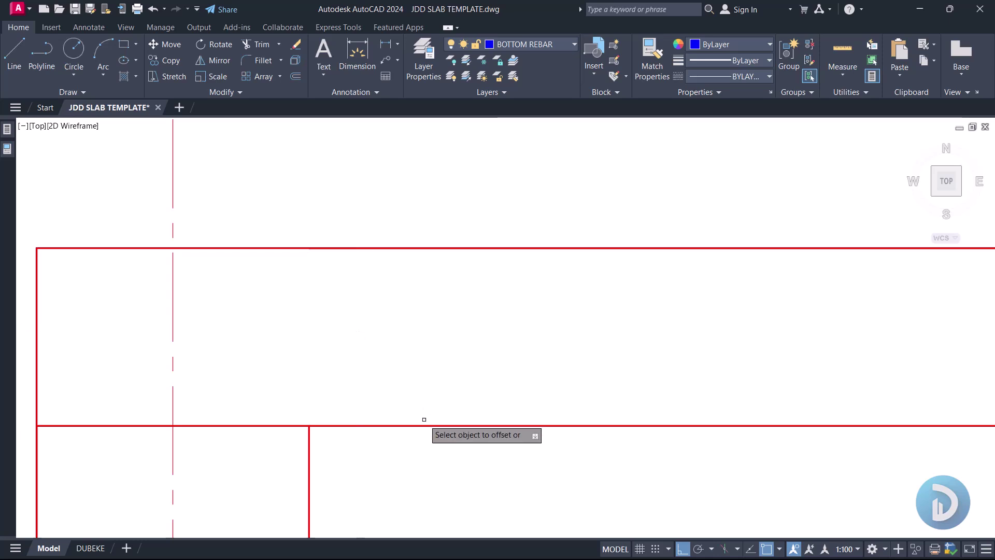
pyautogui.click(423, 425)
pyautogui.click(422, 409)
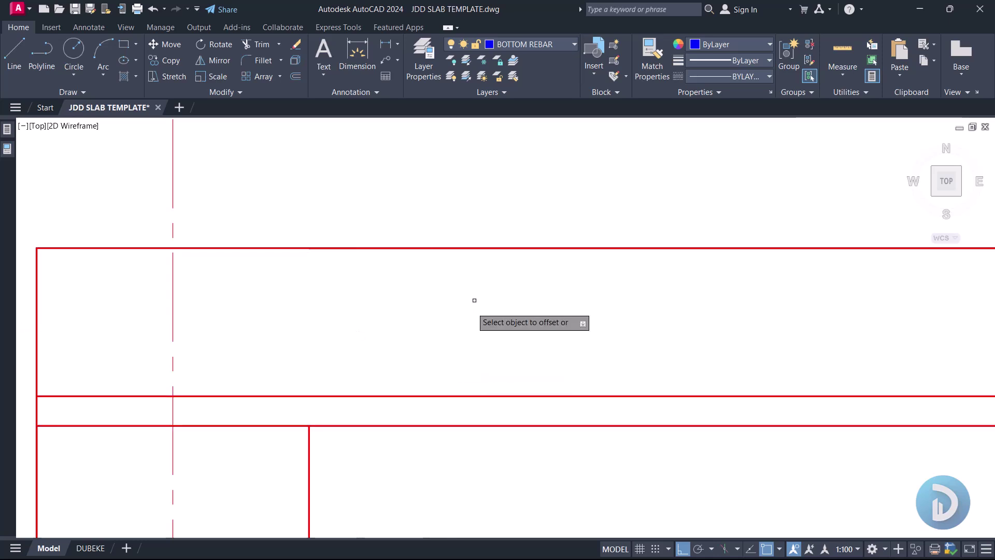
pyautogui.click(484, 246)
pyautogui.click(479, 289)
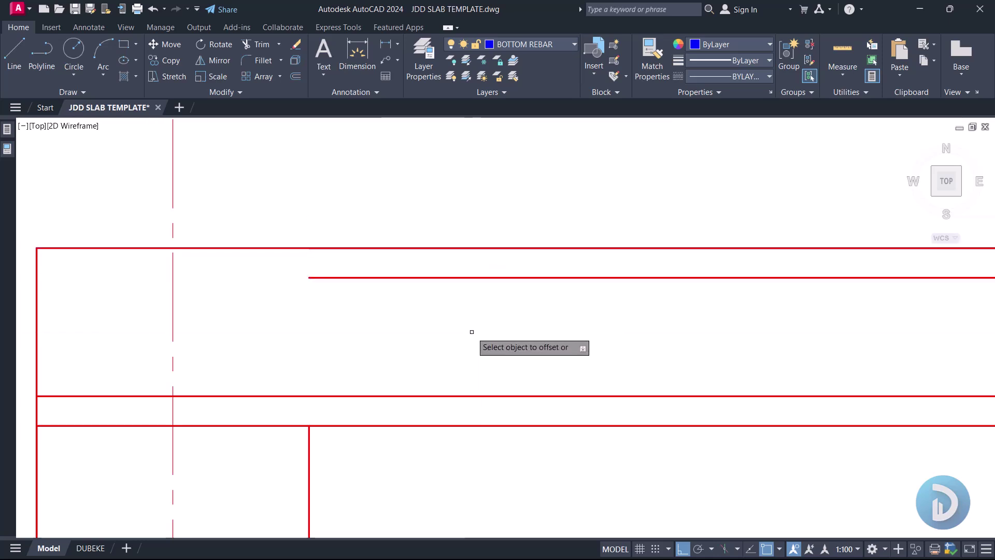
pyautogui.press('Escape')
# - Check the depth between the lower and upper cover lines in the slab section with a temporary line
pyautogui.write('L')
pyautogui.press('Return')
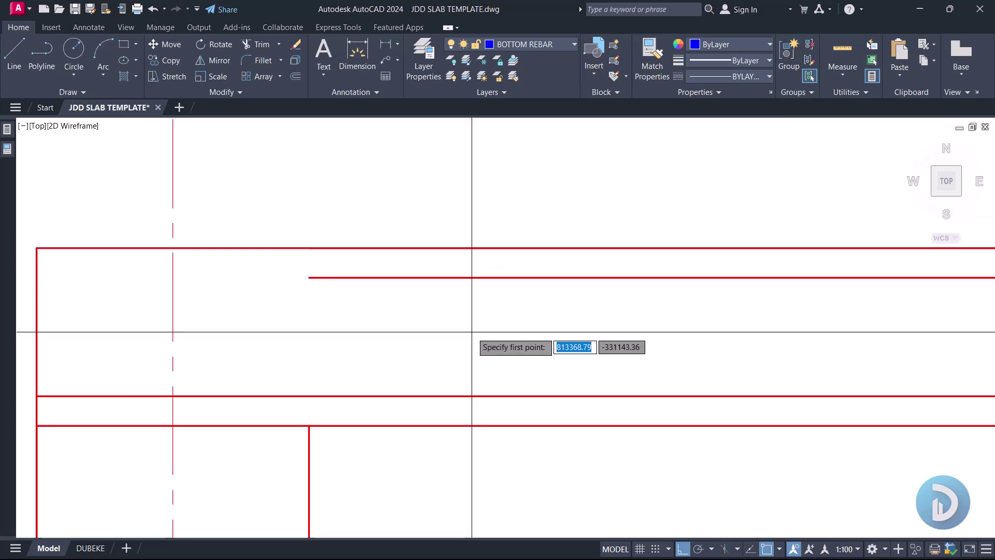
pyautogui.click(463, 396)
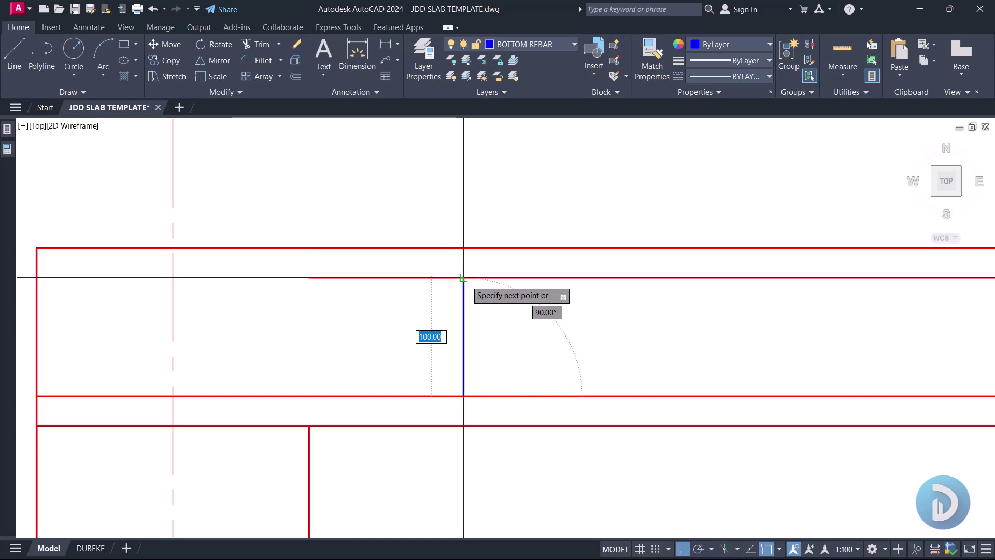
pyautogui.press('Escape')
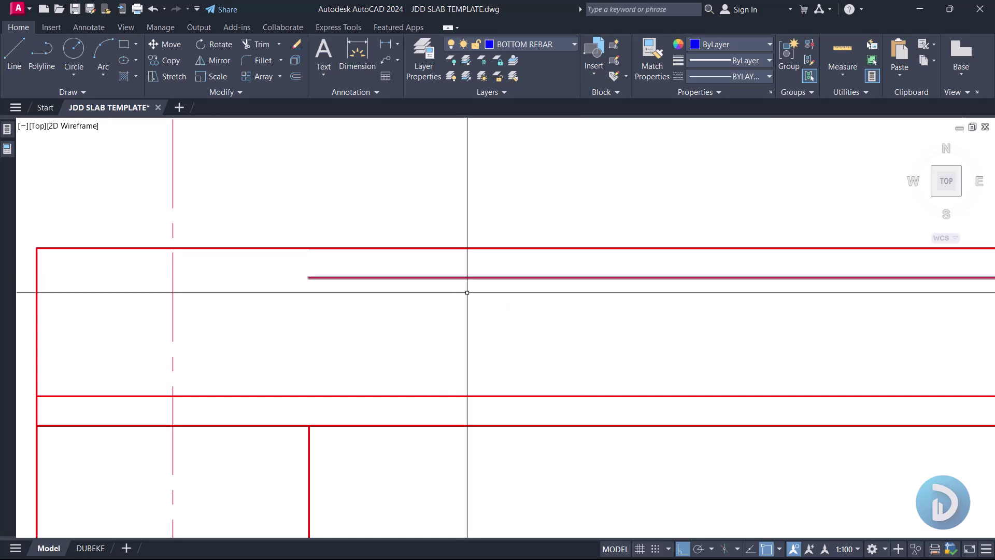
# - Erase the two cover lines in the slab section, and undo the erasure
pyautogui.click(476, 407)
pyautogui.click(442, 259)
pyautogui.press('Delete')
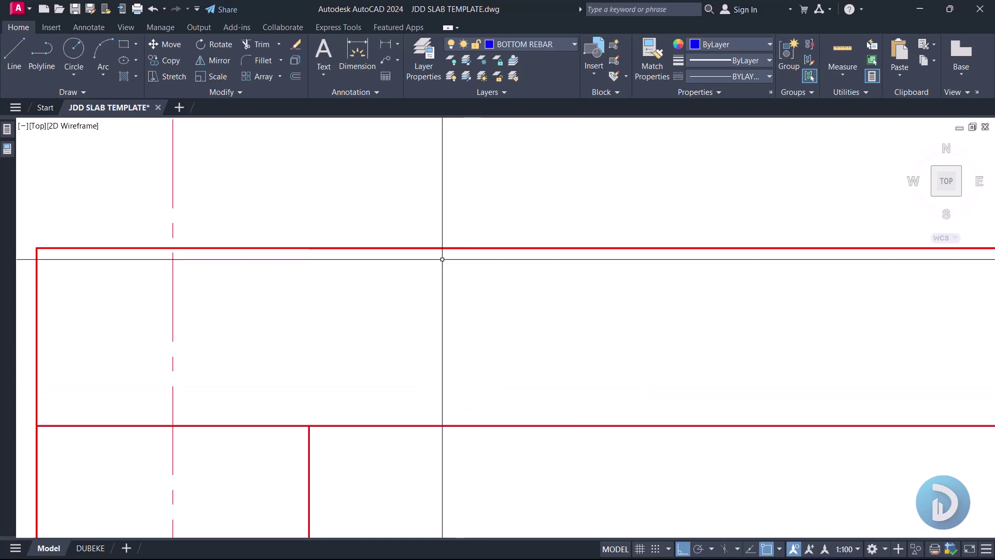
pyautogui.hotkey('ctrl', 'z')
# - Try to draw a bar along the lower cover line toward the slab's outer edge
pyautogui.write('l')
pyautogui.press('space')
pyautogui.click(586, 396)
pyautogui.scroll(2, 65, 395)
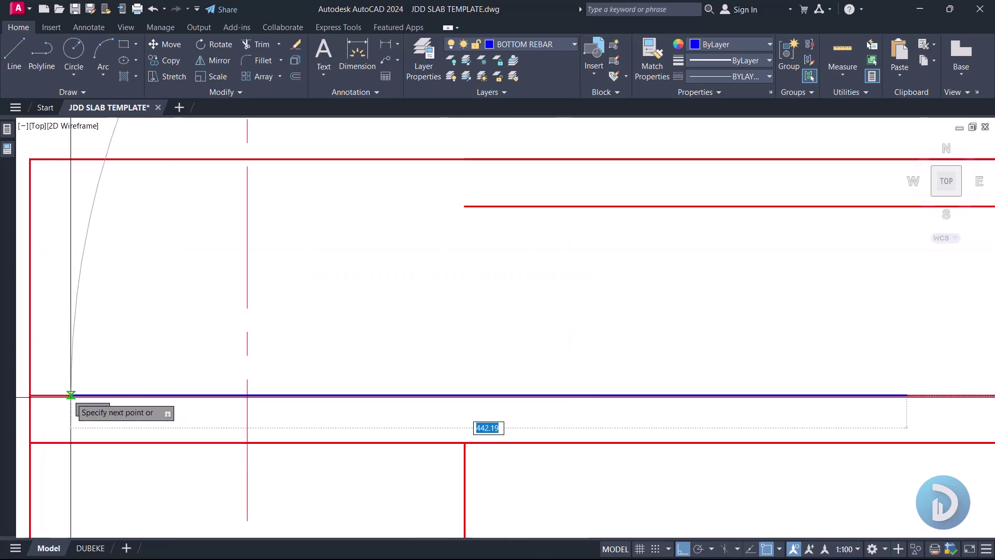
pyautogui.click(57, 395)
pyautogui.press('space')
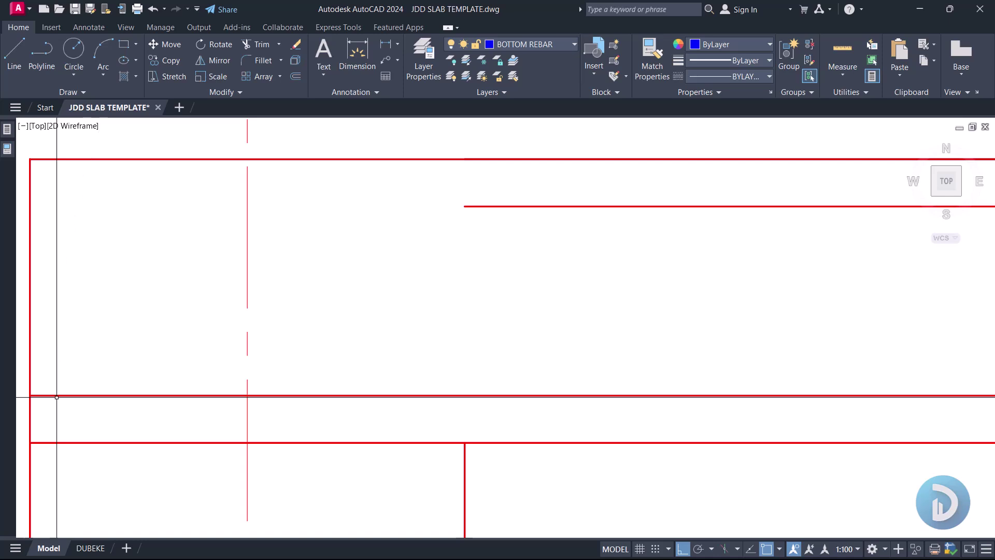
# - Offset the outer vertical edge of the slab section inward by 25 to mark the side cover
pyautogui.press('Return')
pyautogui.click(30, 338)
pyautogui.click(144, 322)
# - Draw a bar along the lower cover line to the side cover line, with a 100 upward leg
pyautogui.press('l')
pyautogui.press('space')
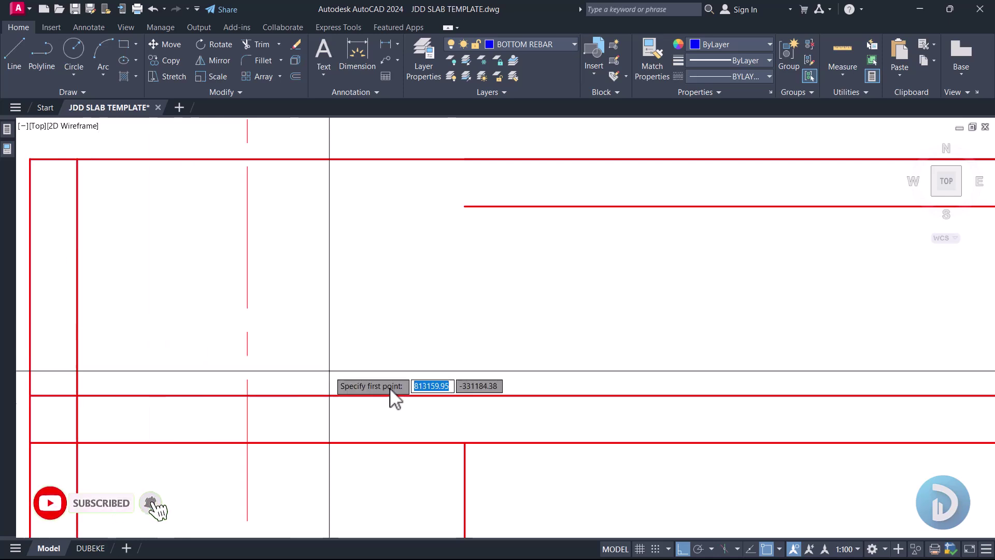
pyautogui.click(661, 395)
pyautogui.click(77, 395)
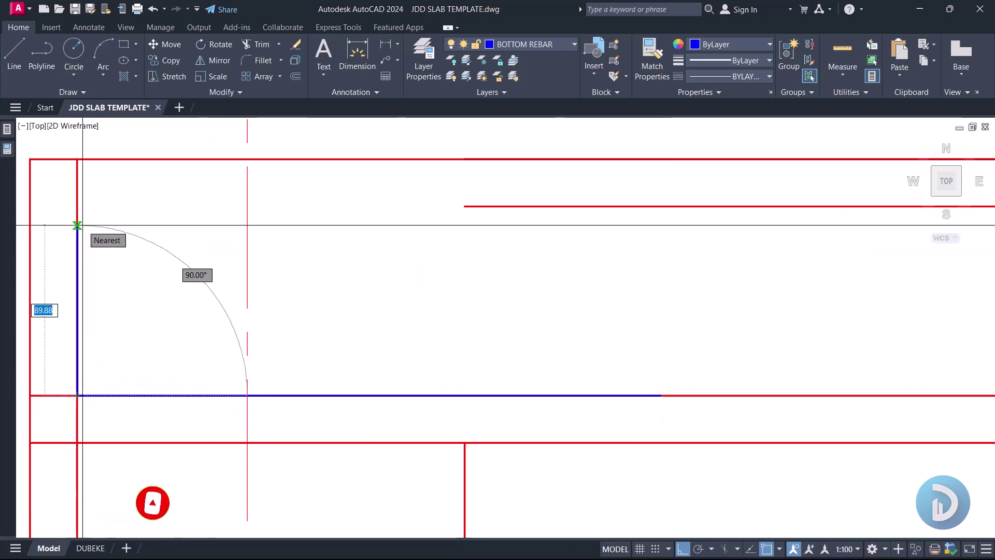
pyautogui.write('10')
pyautogui.press('Return')
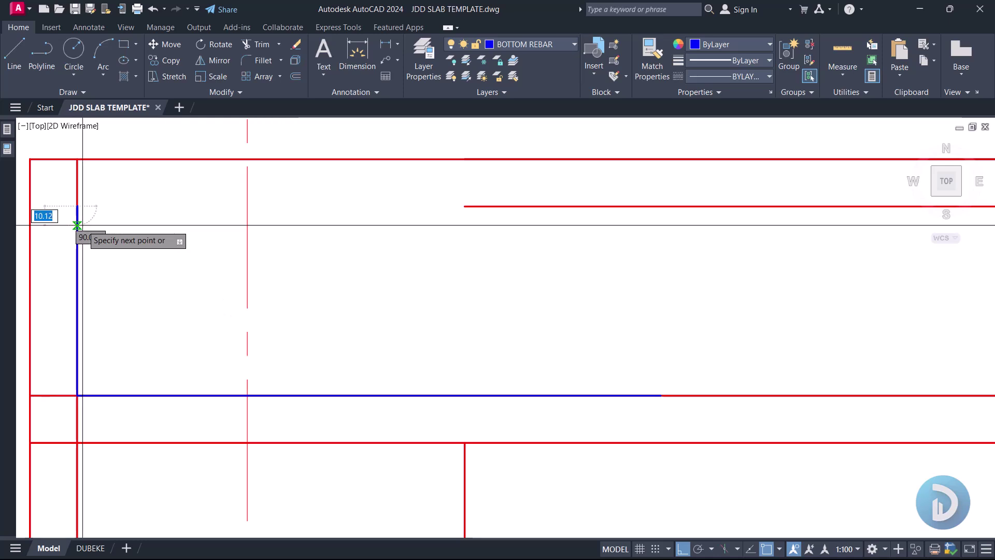
pyautogui.scroll(-4, 79, 215)
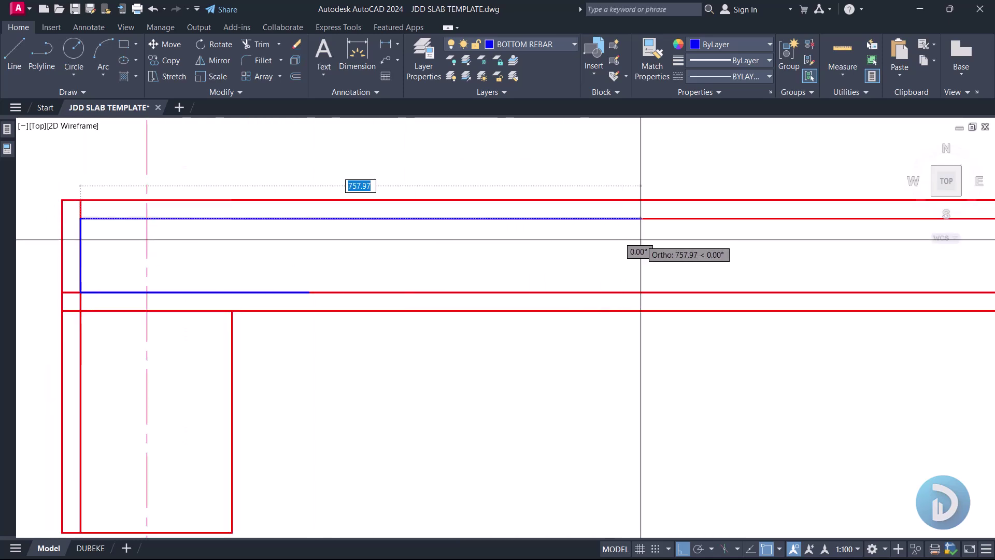
pyautogui.press('Escape')
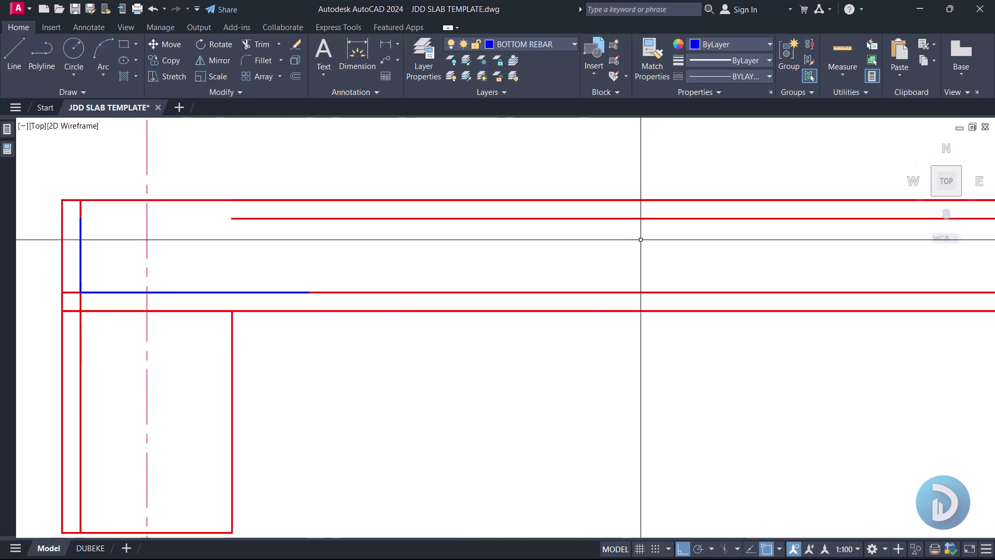
# - Erase the illustrative bent bar and the offset cover lines from the slab section
pyautogui.click(540, 300)
pyautogui.click(242, 223)
pyautogui.click(80, 228)
pyautogui.write('e')
pyautogui.press('Return')
pyautogui.click(279, 214)
pyautogui.click(208, 245)
pyautogui.click(104, 265)
pyautogui.click(68, 269)
pyautogui.write('e')
pyautogui.press('Return')
# - On the floor plan, draw a 100 horizontal segment from the bottom bar's end at beam A toward grid 3
pyautogui.scroll(-8, 378, 205)
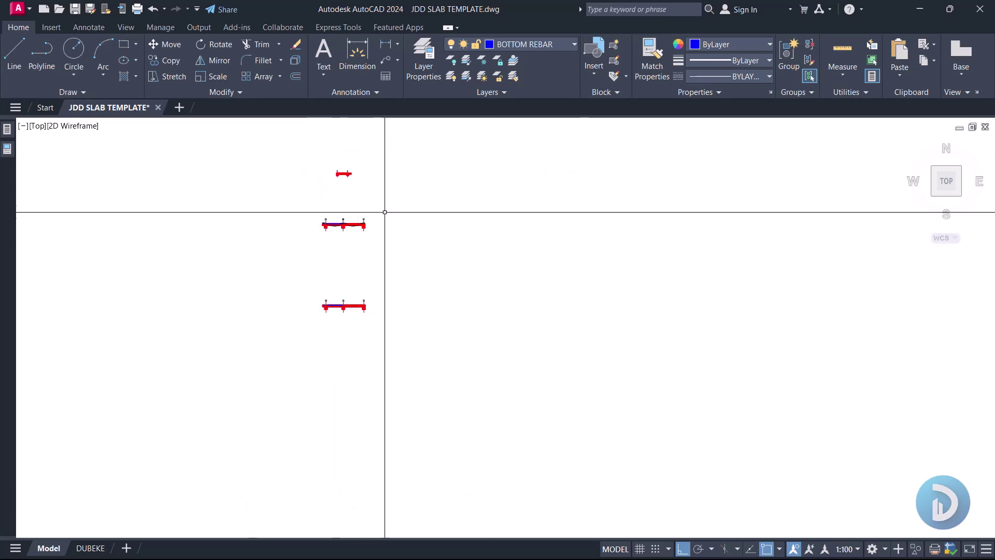
pyautogui.scroll(-5, 529, 327)
pyautogui.scroll(10, 473, 328)
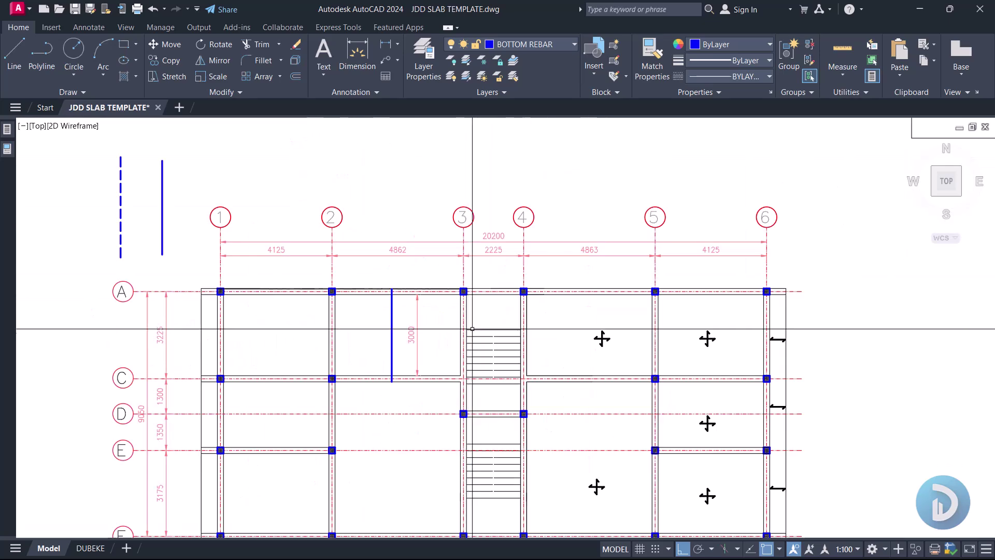
pyautogui.scroll(8, 370, 316)
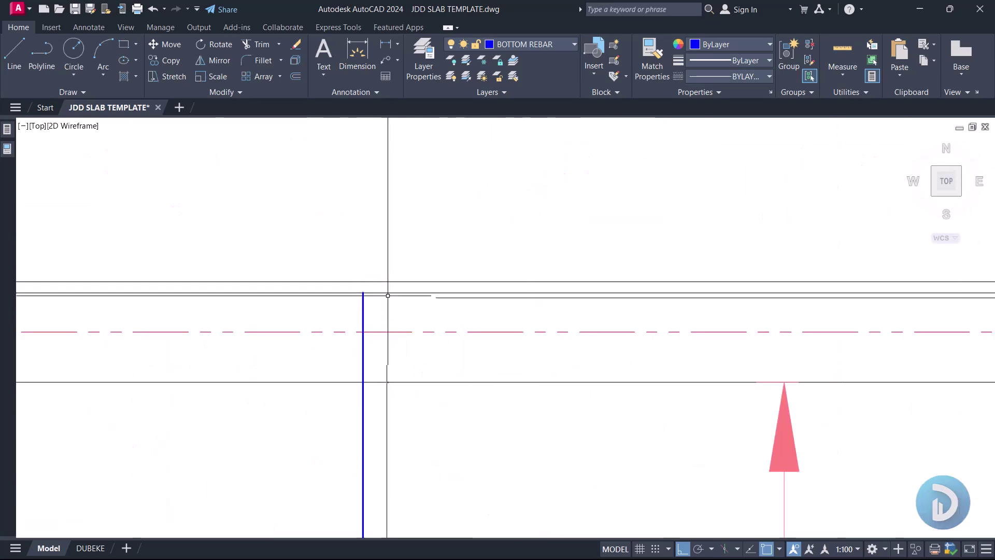
pyautogui.press('Escape')
pyautogui.press('l')
pyautogui.press('Return')
pyautogui.scroll(2, 369, 288)
pyautogui.click(371, 295)
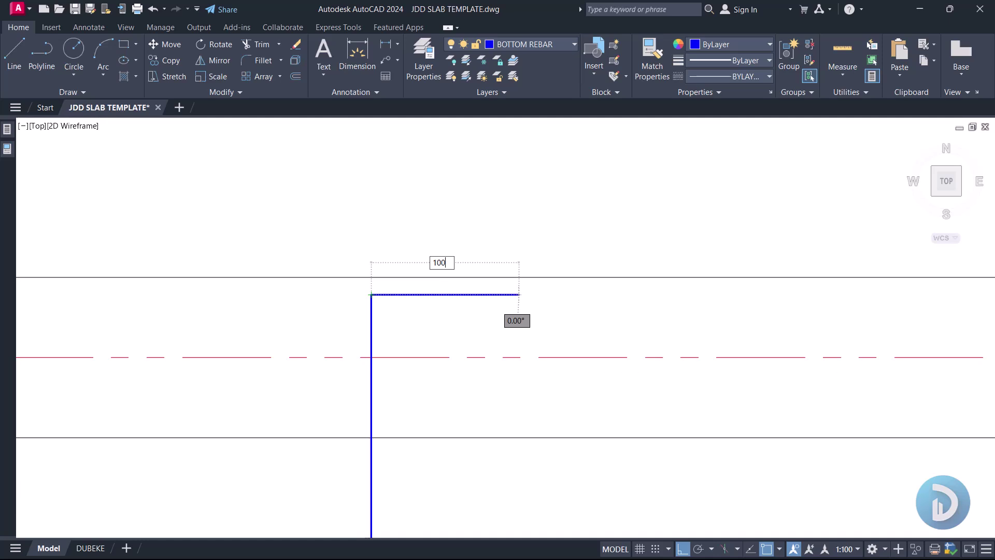
pyautogui.write('100')
pyautogui.press('Return')
# - Complete the bar's hook at beam A with a 200 return leg parallel to the bar, and end the line
pyautogui.scroll(-3, 519, 298)
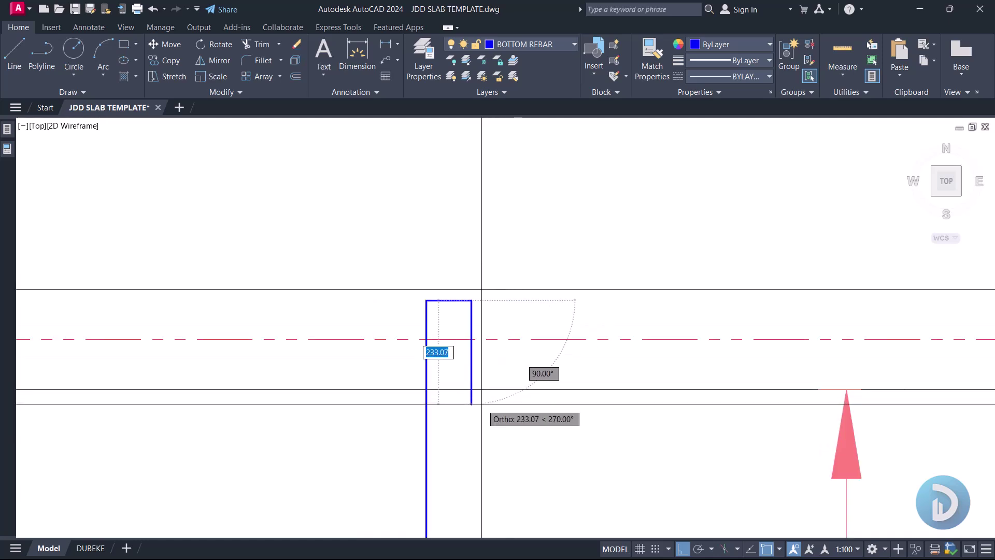
pyautogui.write('200')
pyautogui.press('Return')
pyautogui.press('Return')
pyautogui.scroll(-5, 455, 295)
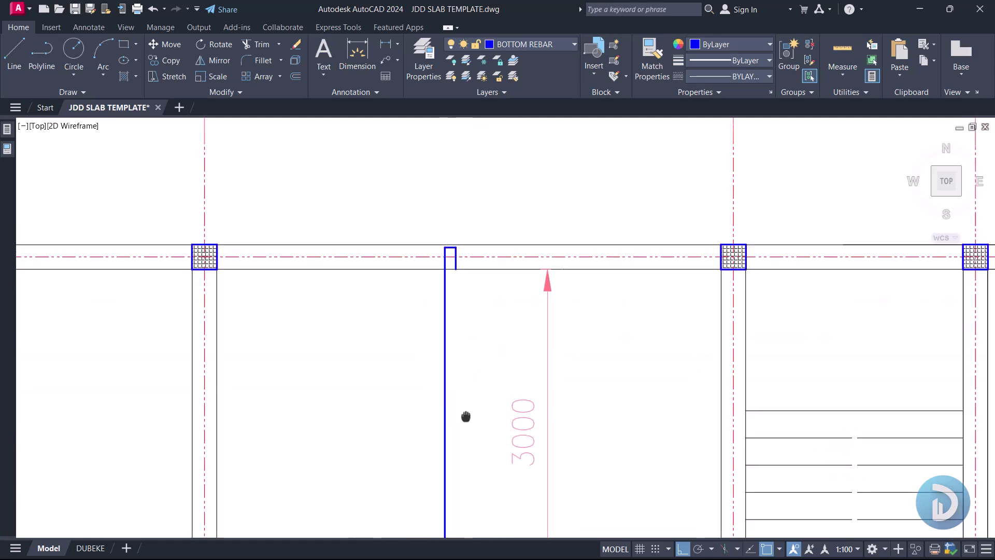
# - Stretch the hook's return leg at beam A into the slab panel, ending 750 past the beam's inner face
pyautogui.moveTo(465, 416); pyautogui.dragTo(466, 325, button='middle')
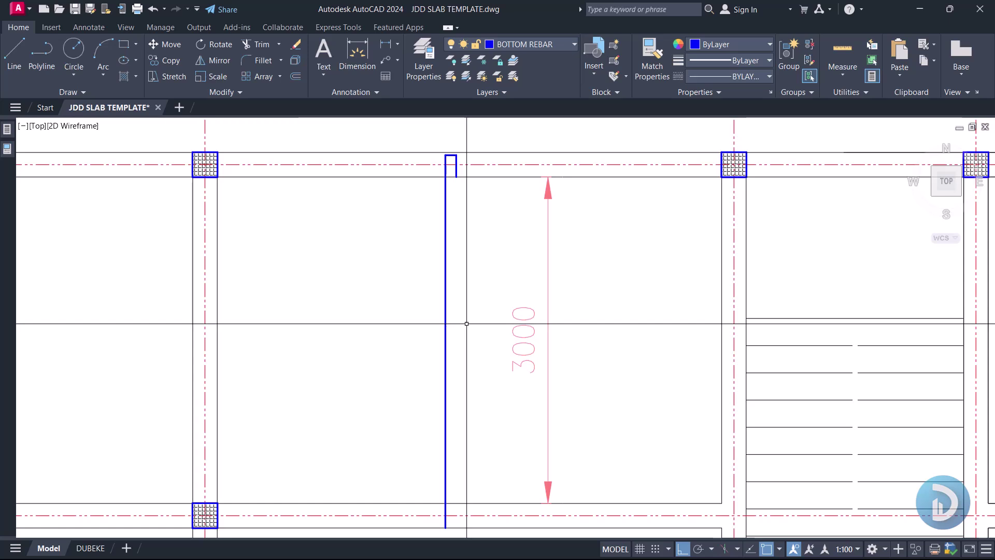
pyautogui.scroll(4, 461, 156)
pyautogui.click(445, 199)
pyautogui.click(449, 203)
pyautogui.click(448, 217)
pyautogui.scroll(-3, 450, 221)
pyautogui.scroll(2, 454, 223)
pyautogui.scroll(-2, 456, 233)
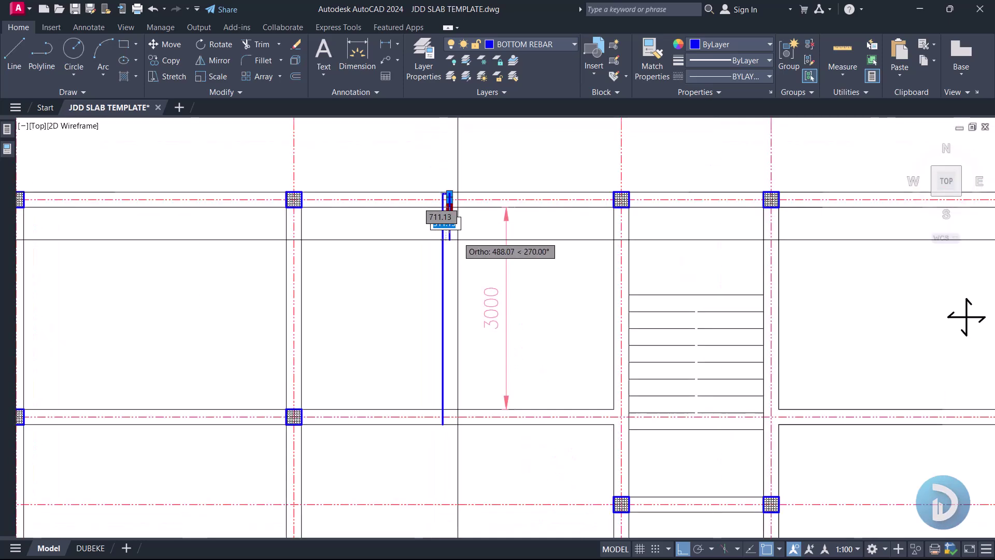
pyautogui.scroll(2, 472, 341)
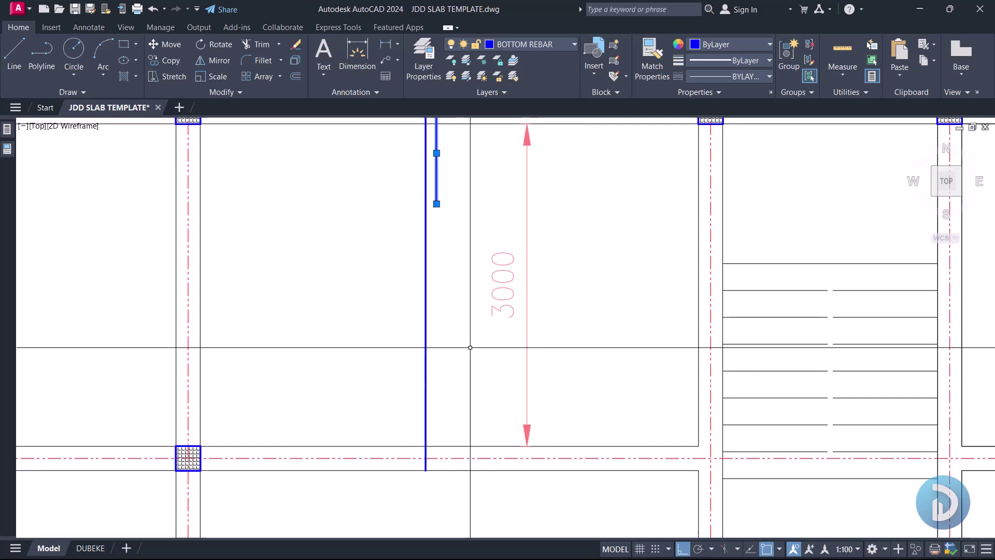
# - Add a linear dimension from beam A's inner face to the free end of the hook's return leg
pyautogui.moveTo(456, 174); pyautogui.dragTo(478, 231, button='middle')
pyautogui.scroll(2, 470, 250)
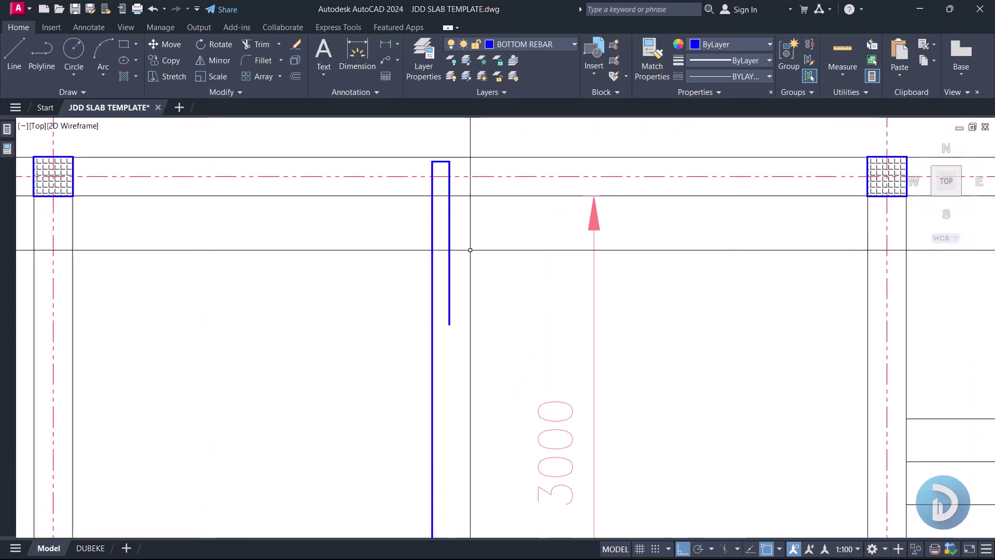
pyautogui.write('LI')
pyautogui.press('Return')
pyautogui.click(449, 161)
pyautogui.click(449, 324)
pyautogui.click(518, 289)
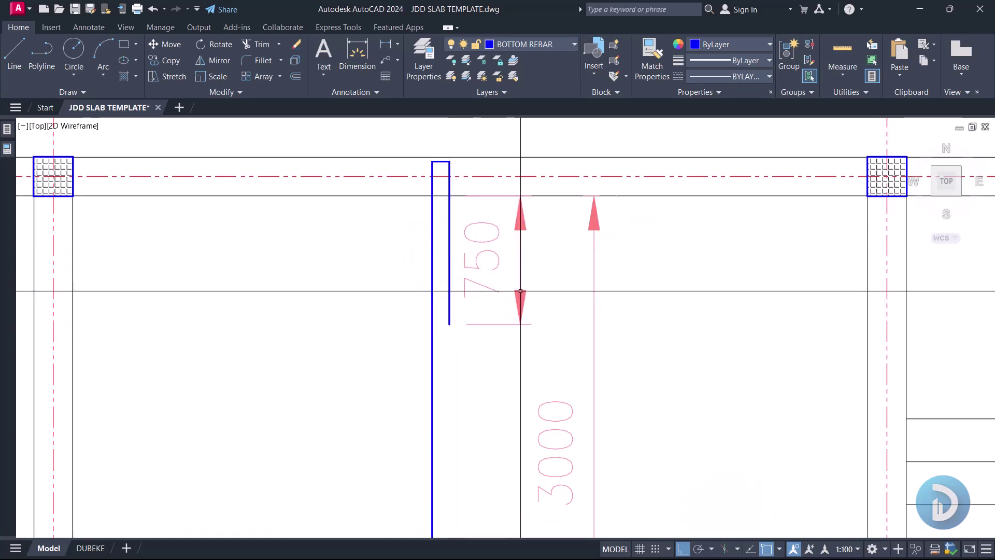
pyautogui.scroll(-2, 539, 283)
pyautogui.scroll(-2, 539, 283)
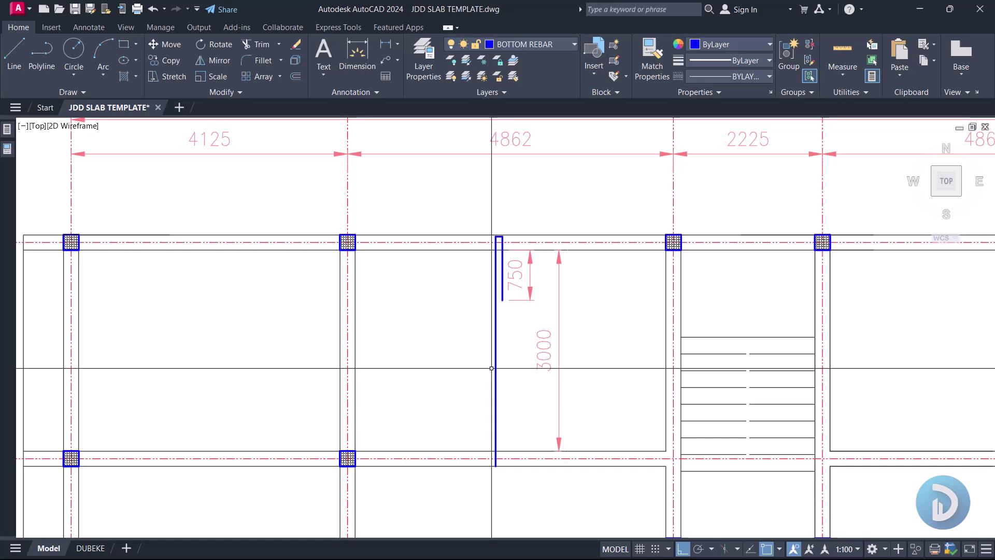
# - Erase the linear dimension beside the hook's return leg, keeping the 3000 span dimension
pyautogui.scroll(2, 509, 239)
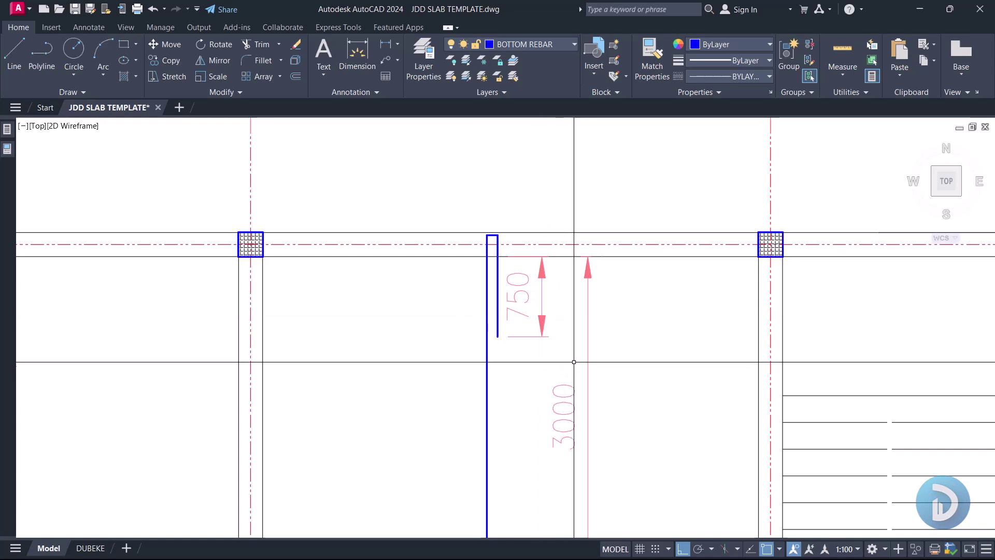
pyautogui.click(631, 334)
pyautogui.click(538, 303)
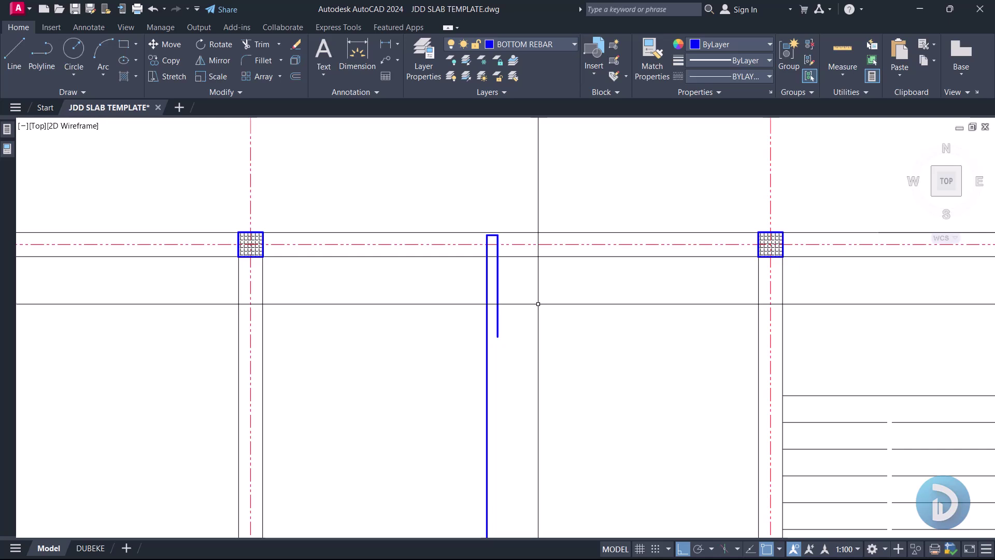
# - Move the hook's short segment and return leg horizontally away from the main bottom bar, toward grid 3
pyautogui.click(449, 189)
pyautogui.click(549, 361)
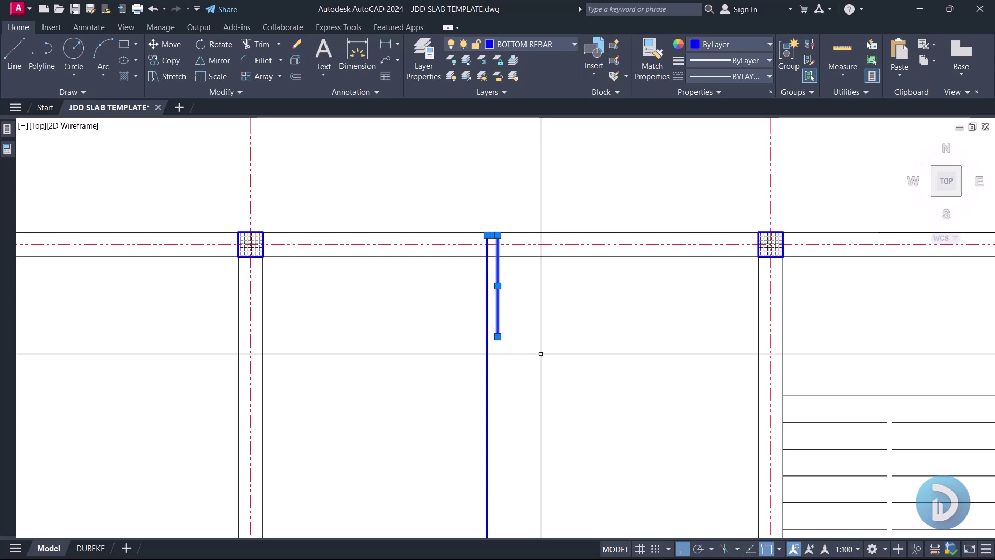
pyautogui.press('m')
pyautogui.press('Return')
pyautogui.click(549, 356)
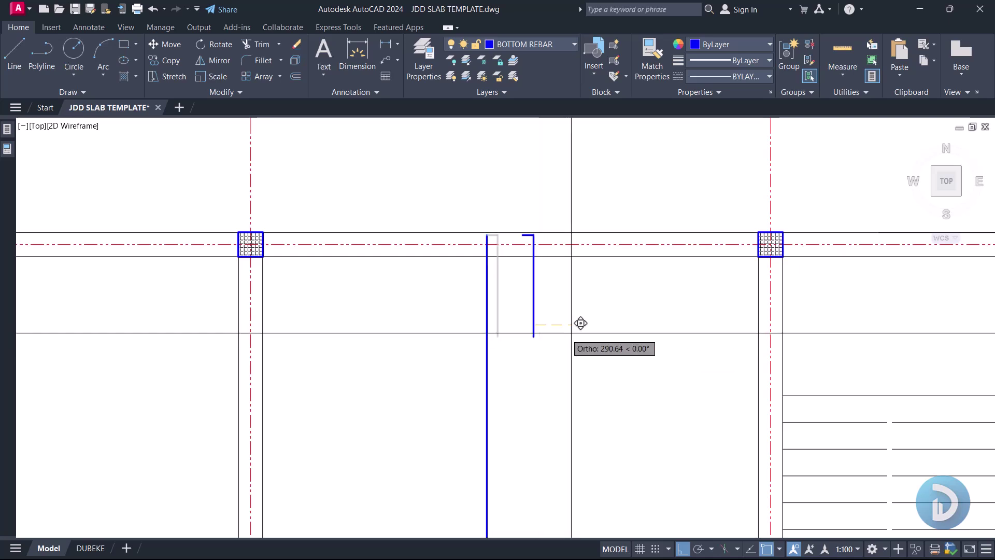
pyautogui.click(642, 349)
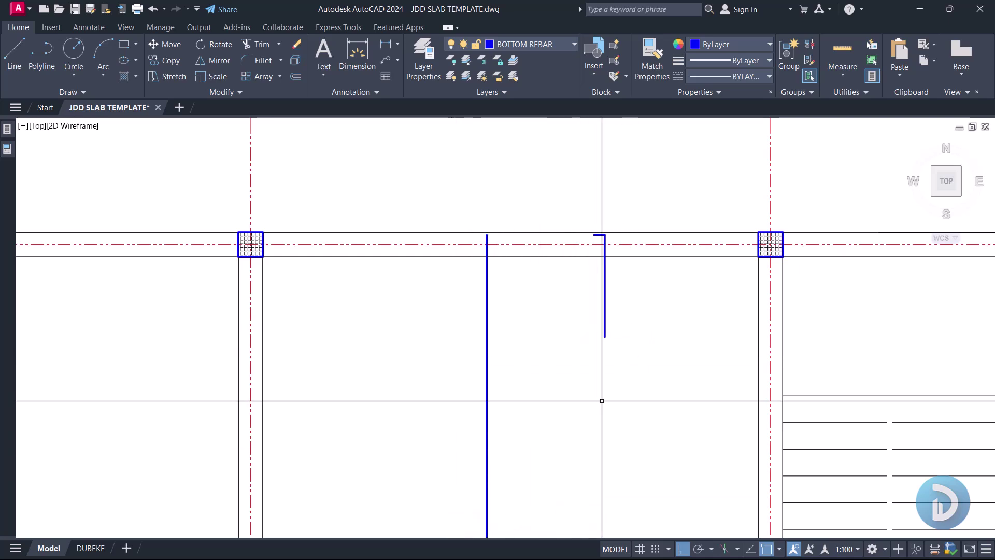
# - Move the hook back so the free end of its short segment meets the main bar's end at beam A
pyautogui.click(565, 208)
pyautogui.click(649, 360)
pyautogui.write('m')
pyautogui.press('Return')
pyautogui.scroll(2, 607, 235)
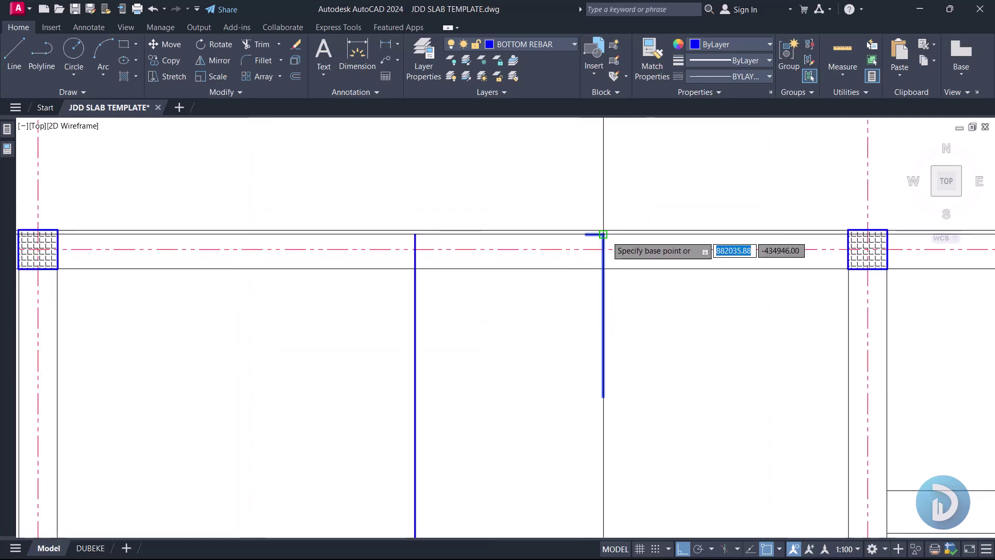
pyautogui.click(586, 234)
pyautogui.click(415, 234)
# - Separate the short segment and return leg from the main bar again by moving both horizontally toward grid 3
pyautogui.click(340, 160)
pyautogui.click(559, 411)
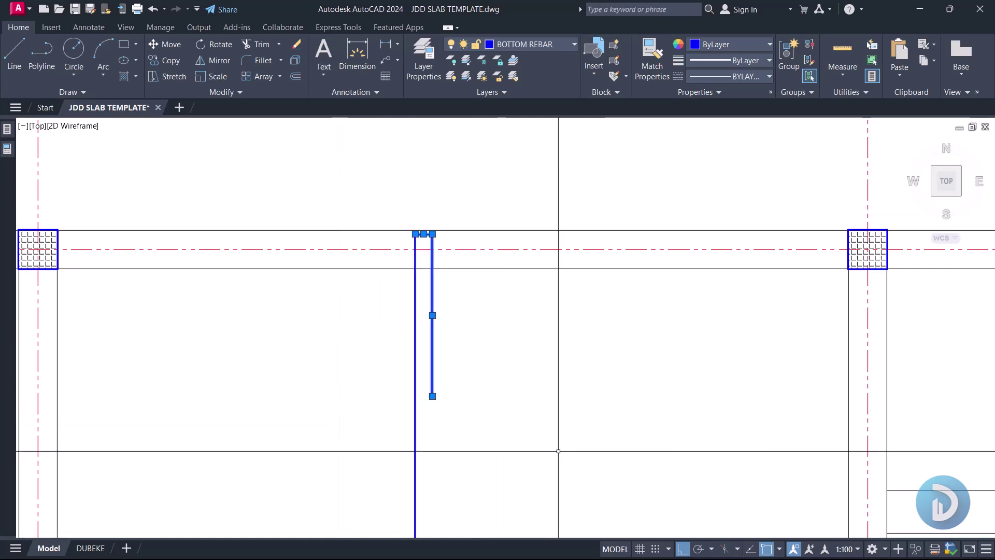
pyautogui.press('Return')
pyautogui.click(524, 326)
pyautogui.click(683, 348)
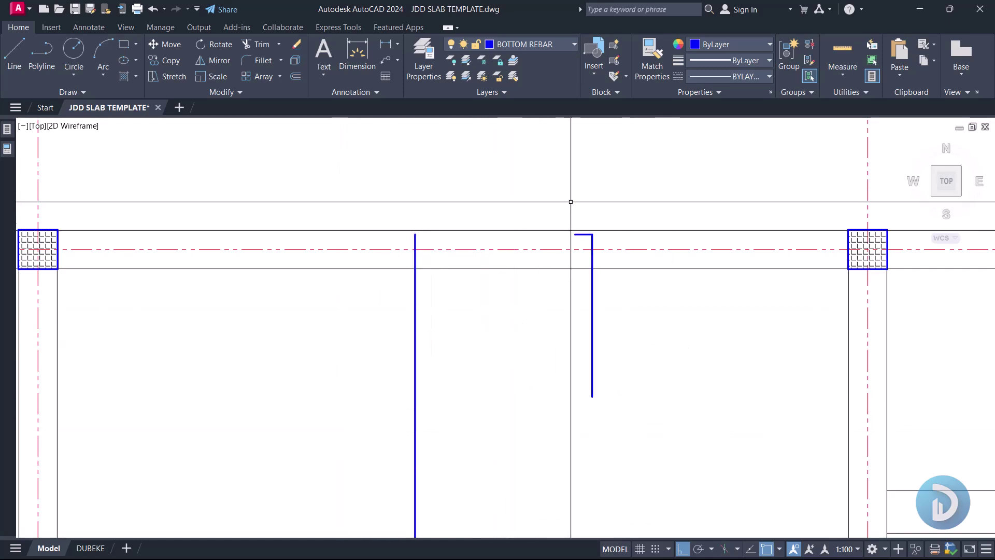
# - Move the short hooked bar so its horizontal end meets the upper end of the long blue bar at the axis A beam
pyautogui.scroll(-3, 583, 264)
pyautogui.scroll(2, 560, 293)
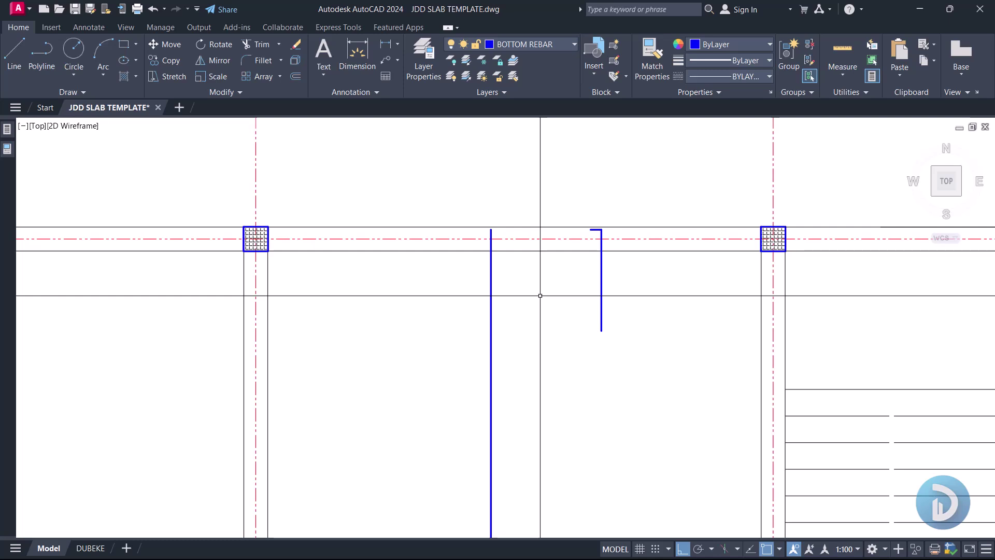
pyautogui.click(579, 180)
pyautogui.click(655, 404)
pyautogui.press('m')
pyautogui.press('Return')
pyautogui.scroll(4, 564, 214)
pyautogui.click(629, 250)
pyautogui.click(376, 252)
# - Match the properties of the dashed sample bar above the plan onto the hook's short vertical leg
pyautogui.scroll(-4, 484, 191)
pyautogui.scroll(4, 442, 254)
pyautogui.click(469, 284)
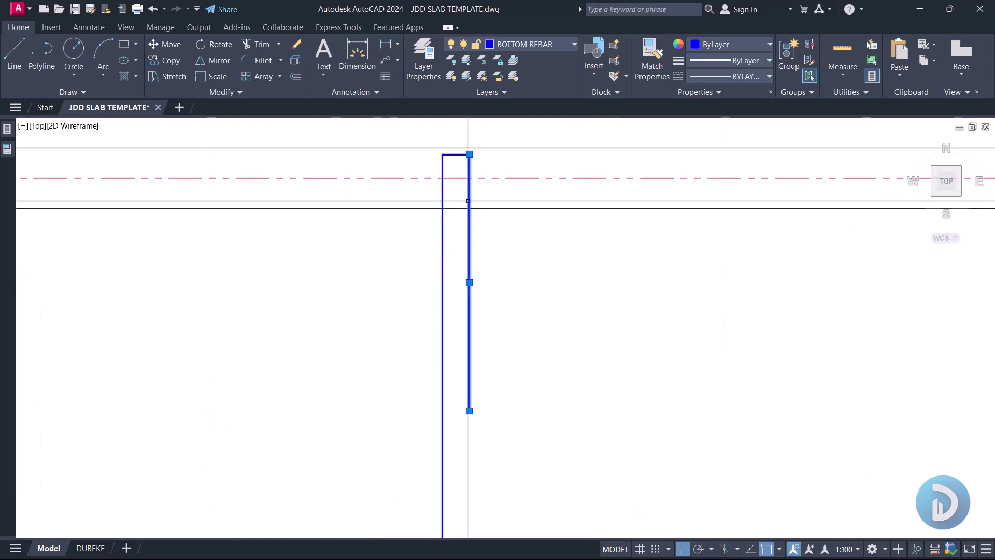
pyautogui.press('Return')
pyautogui.scroll(-10, 516, 269)
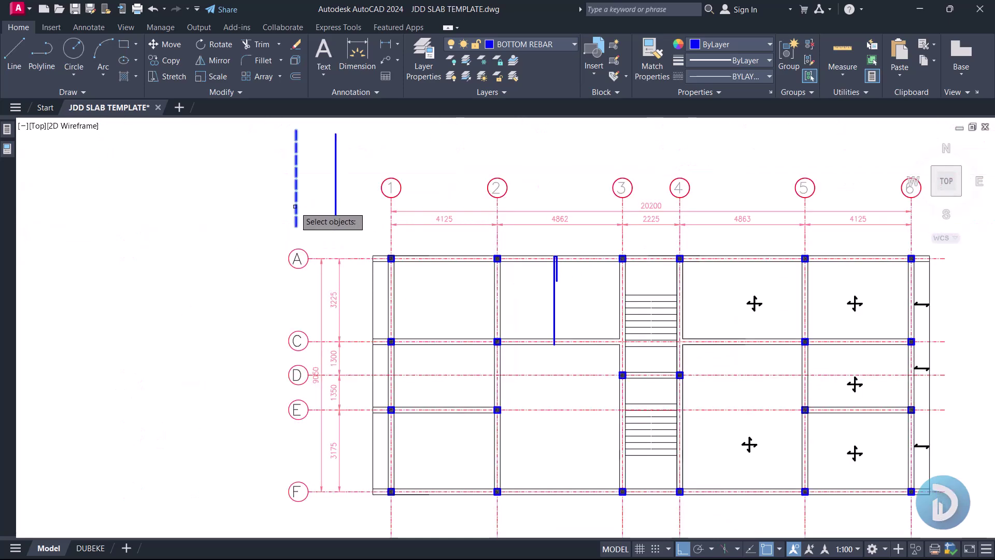
pyautogui.write('M')
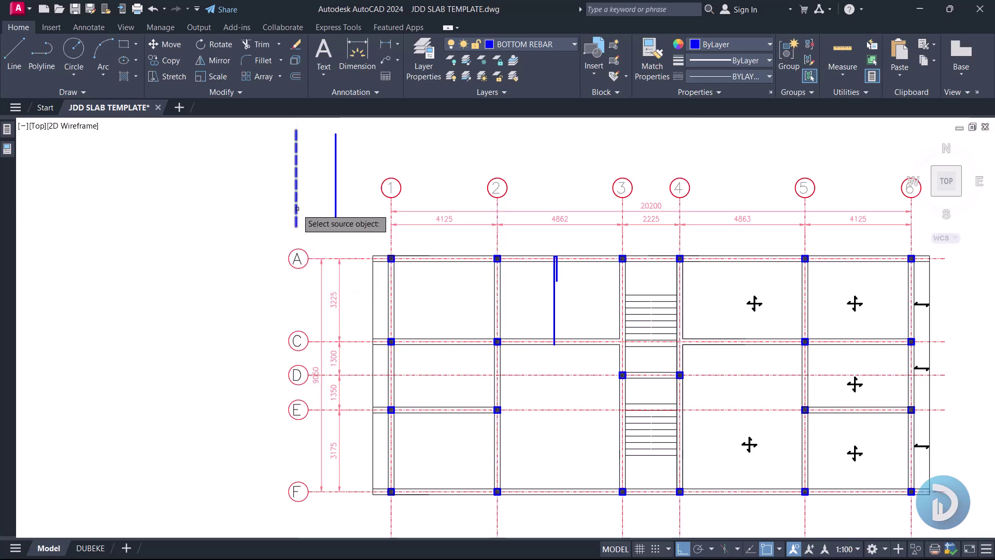
pyautogui.scroll(8, 557, 243)
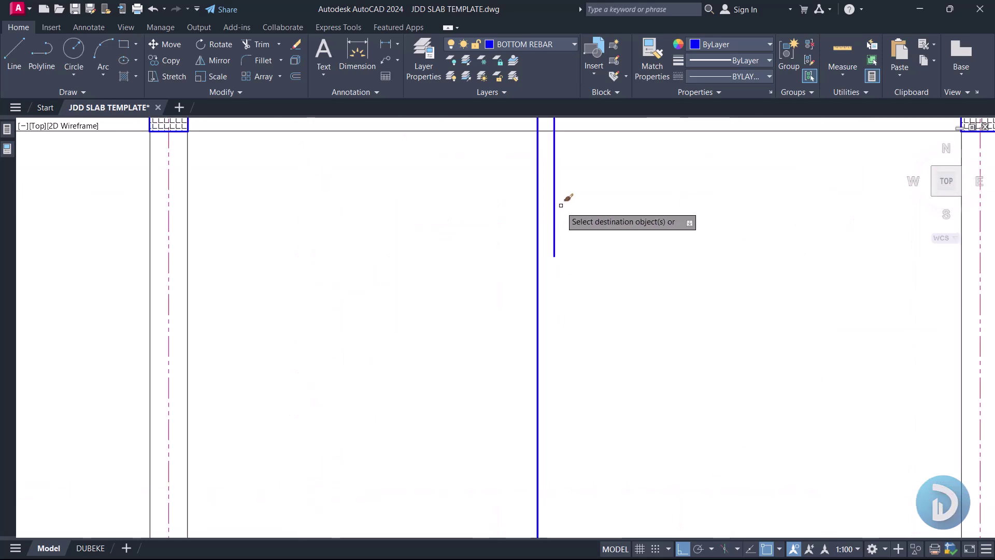
pyautogui.scroll(-5, 550, 241)
pyautogui.scroll(6, 577, 173)
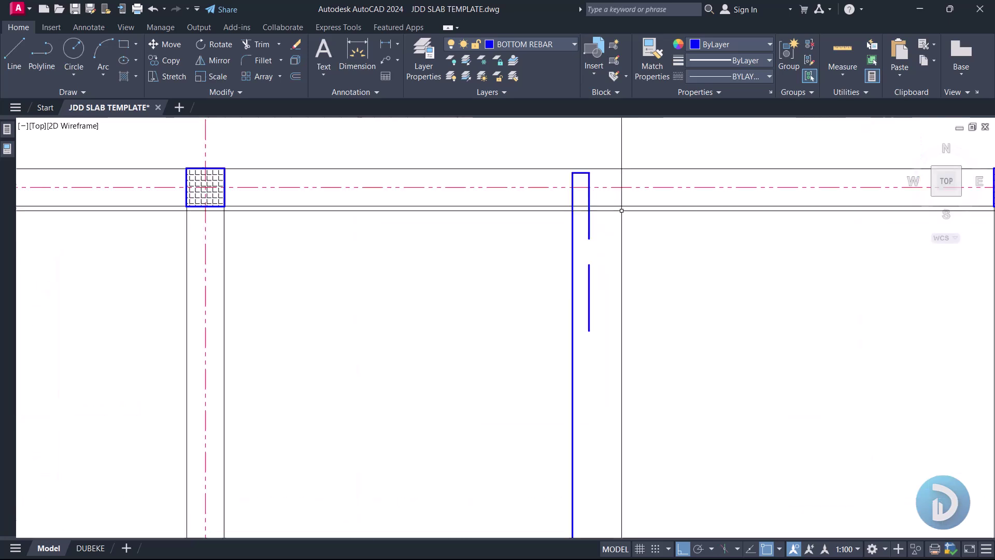
# - Examine the long bar's run and its lower end at the axis C beam between axes 2 and 3
pyautogui.scroll(-4, 554, 232)
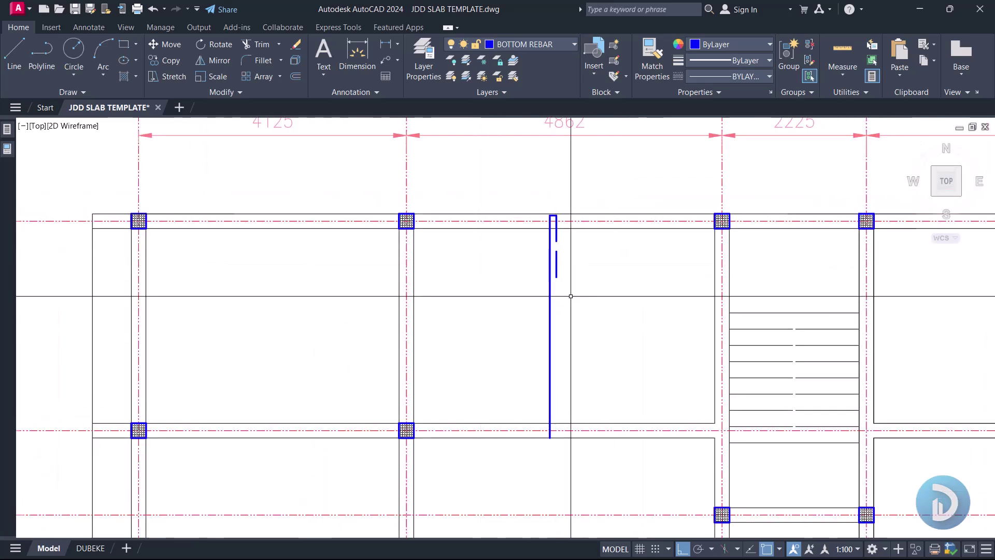
pyautogui.scroll(2, 552, 252)
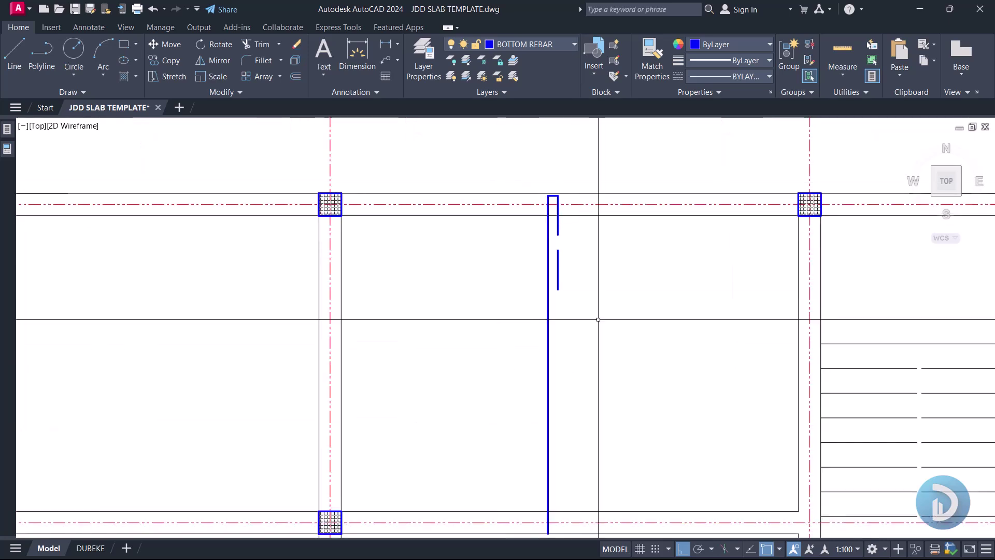
pyautogui.moveTo(608, 428); pyautogui.dragTo(595, 300, button='middle')
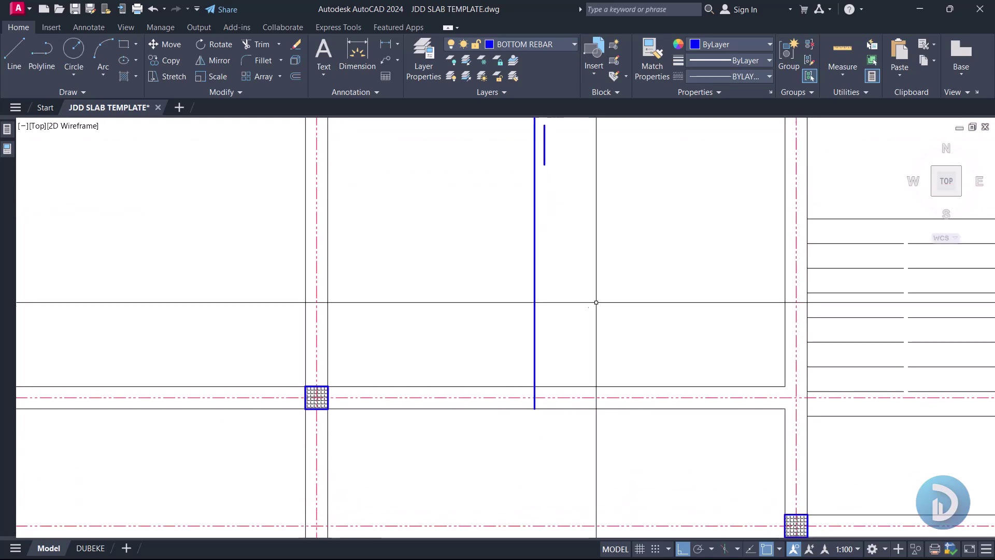
pyautogui.moveTo(501, 430); pyautogui.dragTo(495, 338, button='middle')
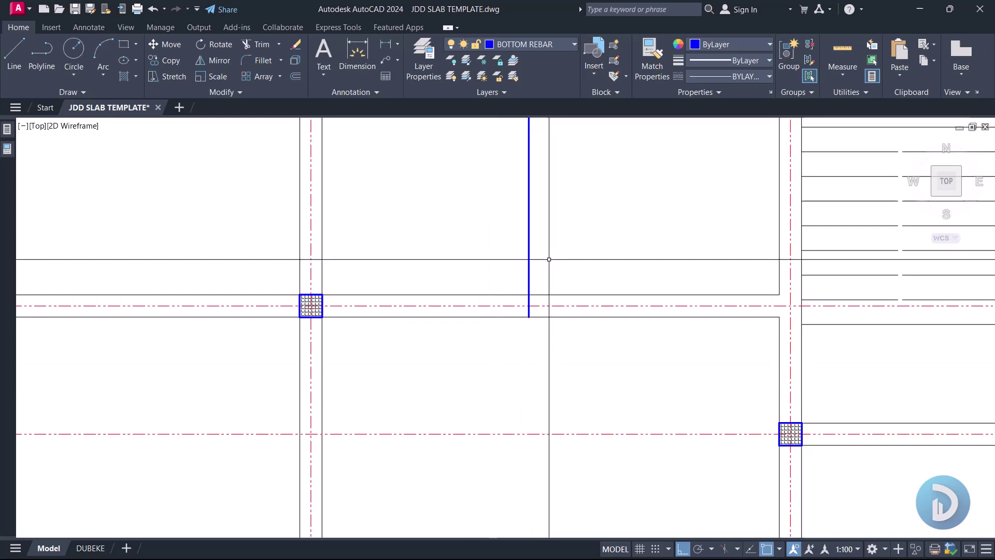
pyautogui.moveTo(535, 425); pyautogui.dragTo(548, 397, button='middle')
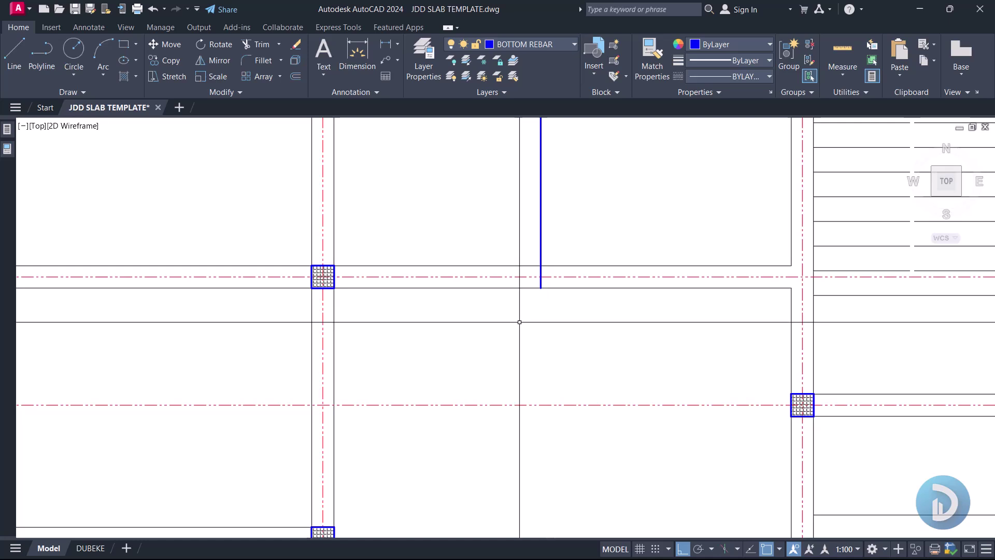
pyautogui.scroll(4, 541, 287)
pyautogui.click(540, 282)
pyautogui.scroll(4, 531, 283)
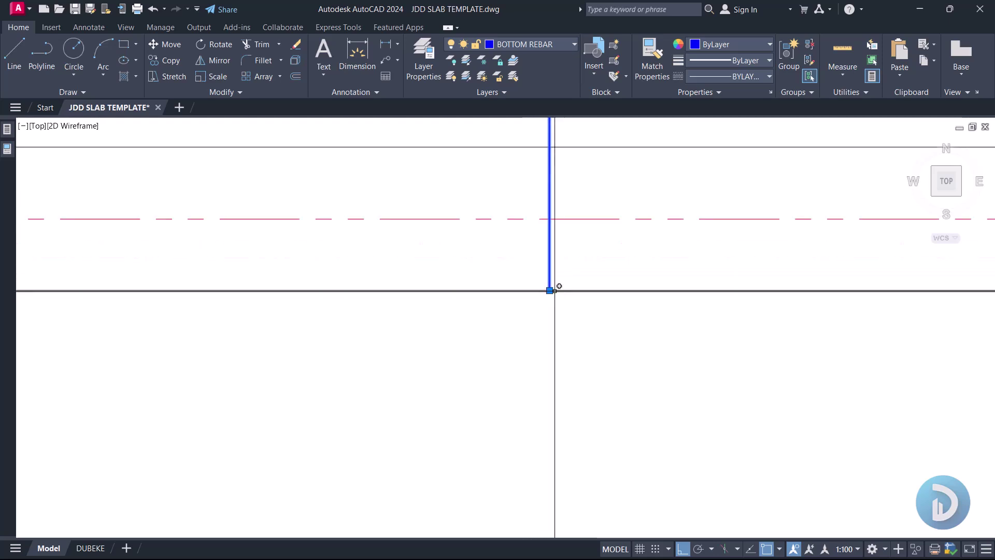
pyautogui.scroll(-4, 559, 225)
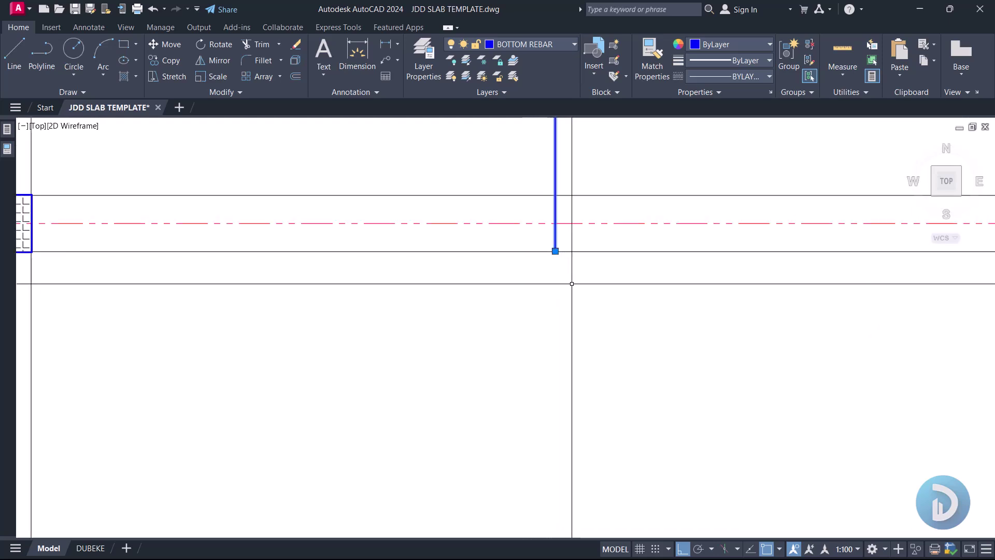
pyautogui.moveTo(576, 241); pyautogui.dragTo(581, 283, button='middle')
pyautogui.click(588, 195)
pyautogui.click(542, 244)
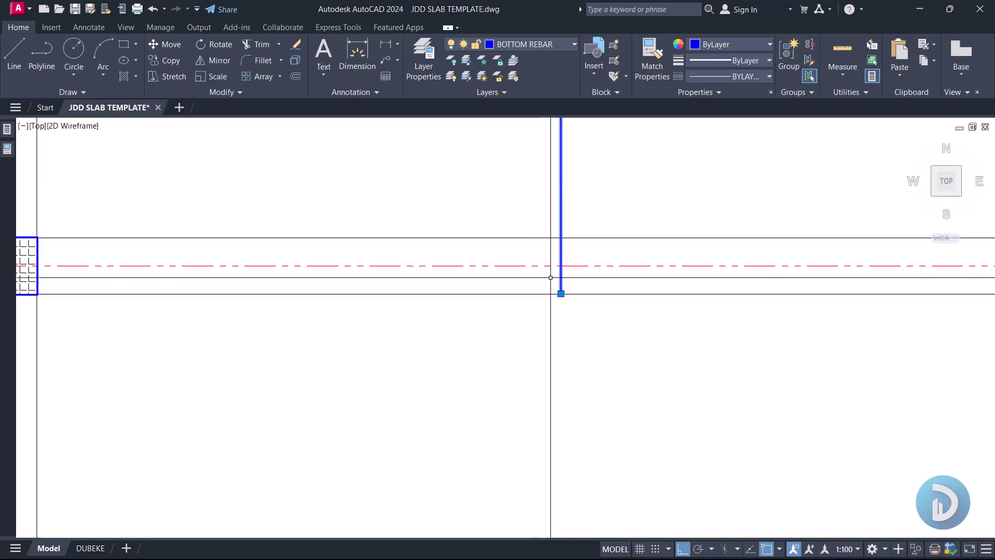
pyautogui.scroll(4, 562, 316)
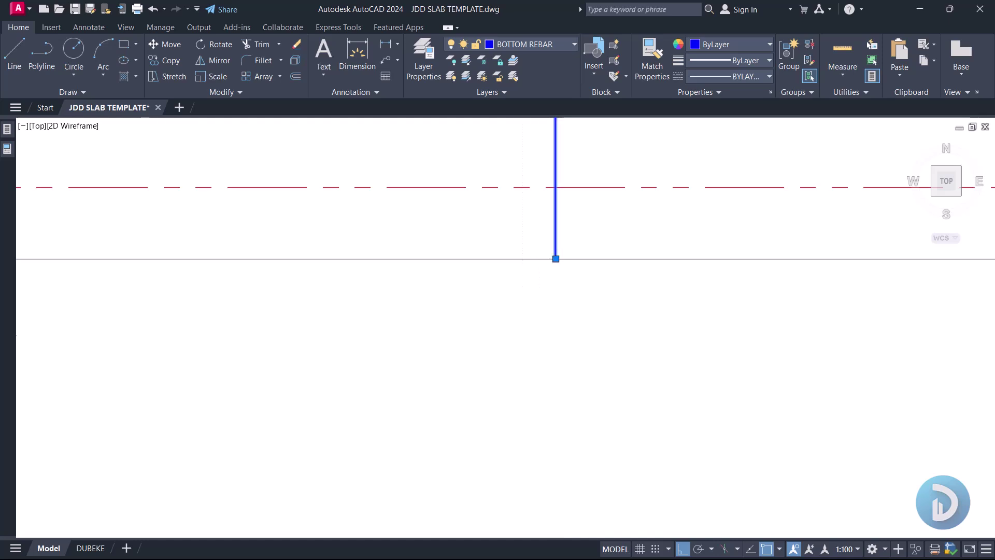
pyautogui.scroll(-8, 560, 335)
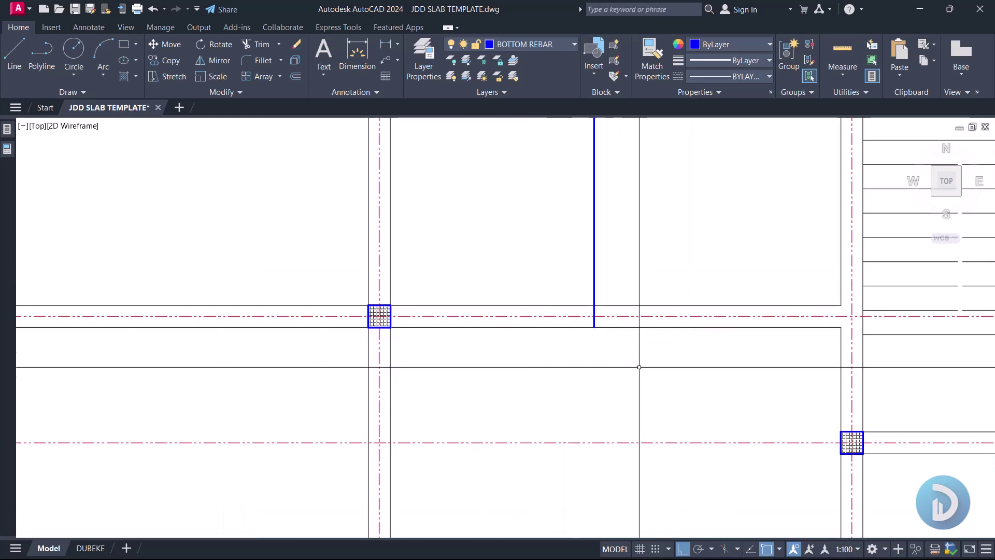
pyautogui.moveTo(641, 373)
pyautogui.mouseDown(button='middle')
pyautogui.moveTo(595, 373)
pyautogui.moveTo(578, 423)
pyautogui.mouseUp(button='middle')
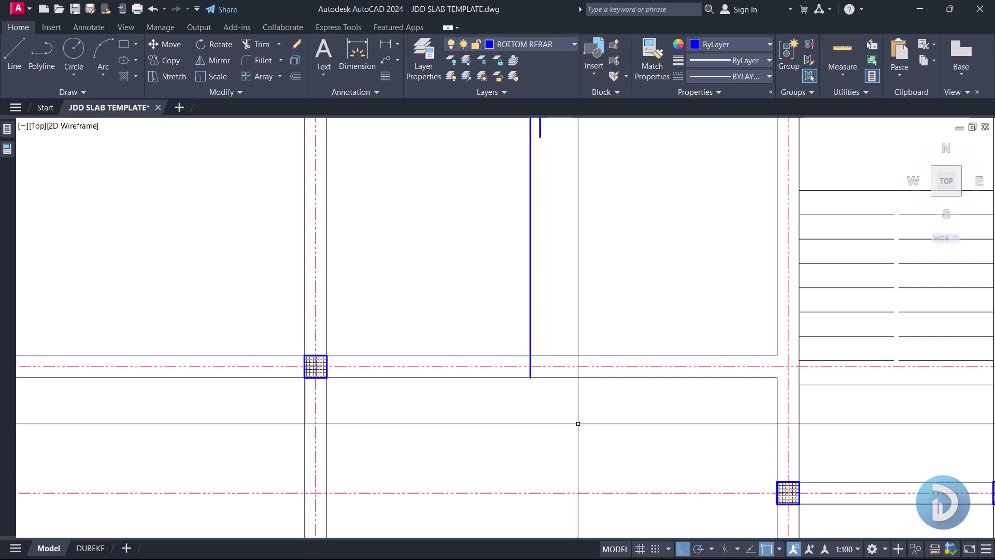
pyautogui.moveTo(492, 356)
pyautogui.mouseDown(button='middle')
pyautogui.moveTo(517, 347)
pyautogui.moveTo(546, 287)
pyautogui.moveTo(581, 308)
pyautogui.moveTo(578, 366)
pyautogui.mouseUp(button='middle')
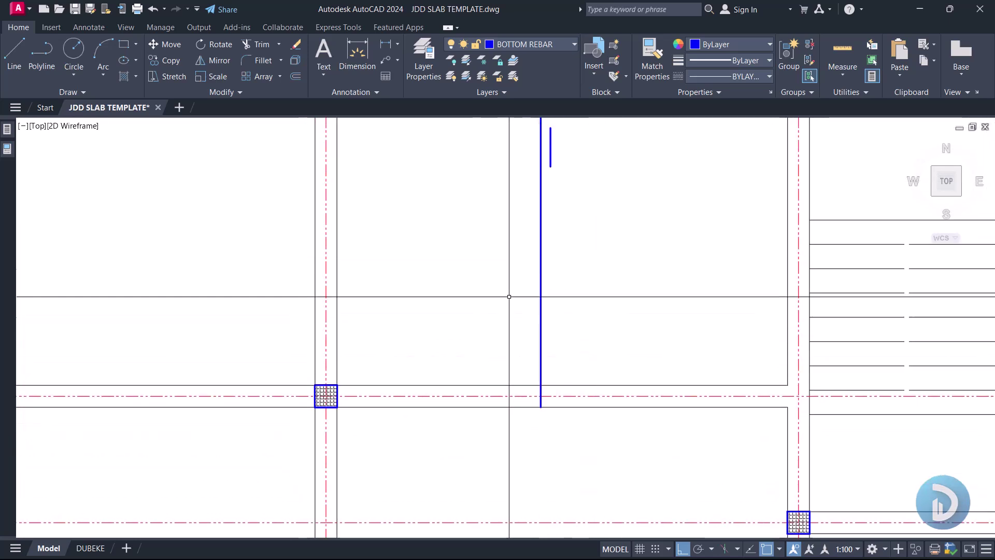
pyautogui.scroll(4, 534, 425)
pyautogui.scroll(2, 545, 387)
pyautogui.click(552, 365)
pyautogui.scroll(-6, 536, 425)
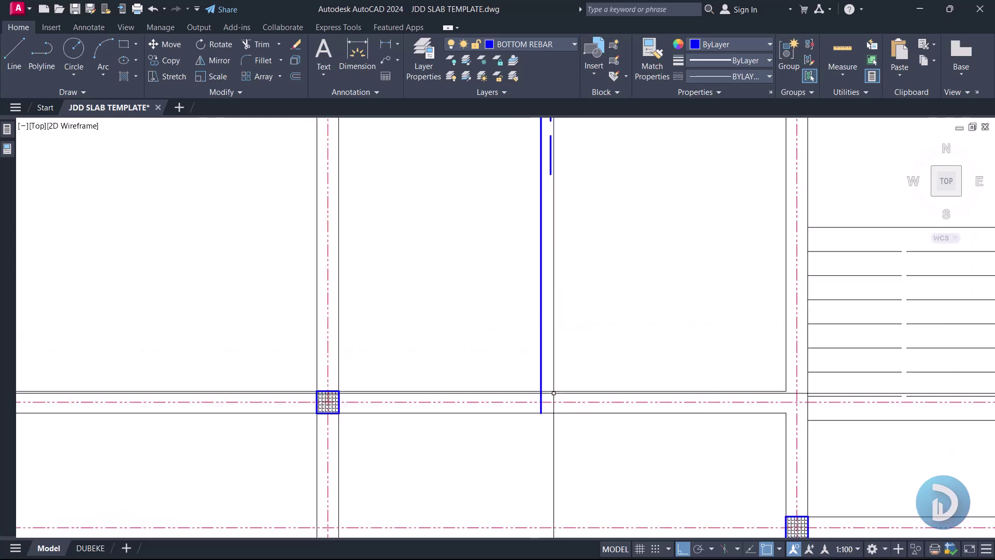
pyautogui.scroll(4, 523, 346)
pyautogui.click(643, 350)
pyautogui.click(571, 334)
pyautogui.scroll(4, 588, 495)
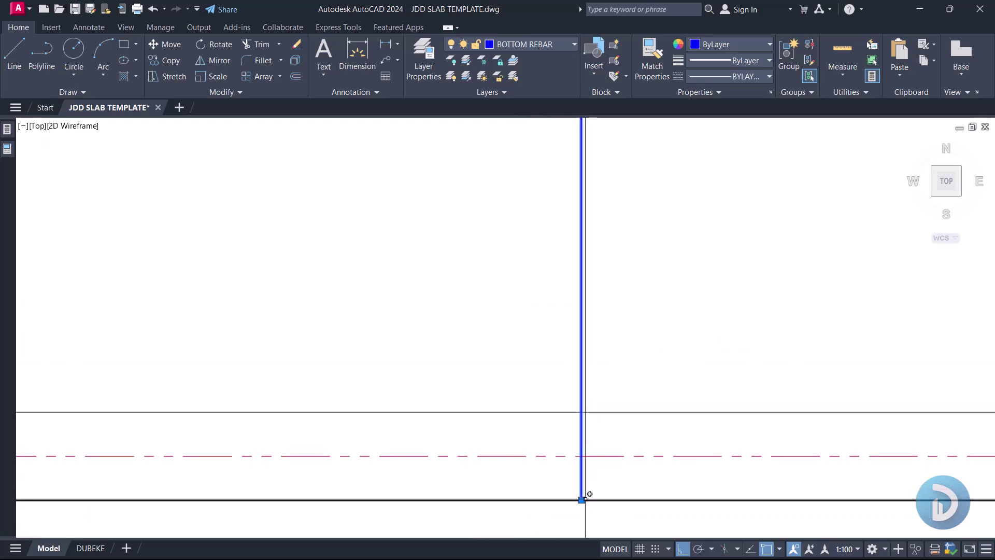
pyautogui.click(581, 499)
pyautogui.scroll(2, 586, 440)
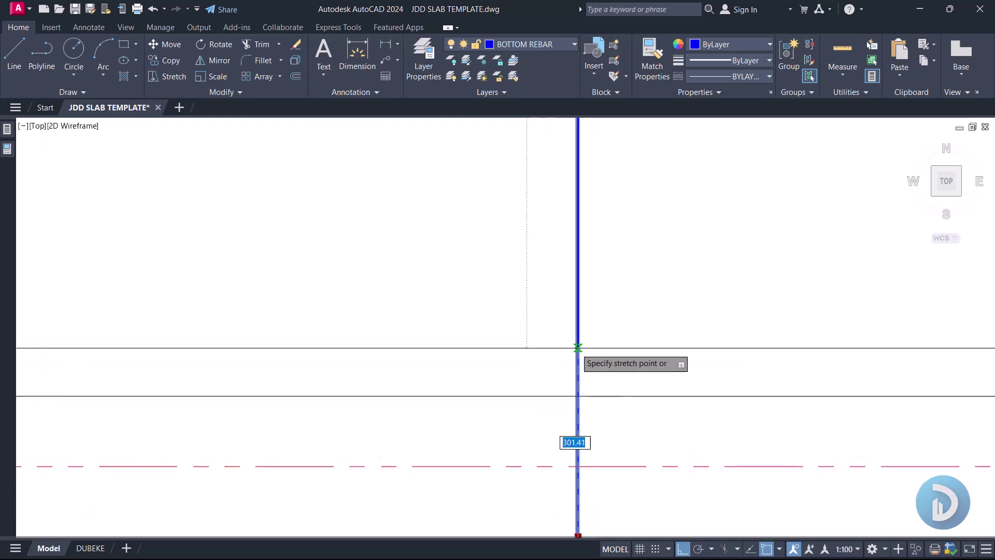
pyautogui.press('Escape')
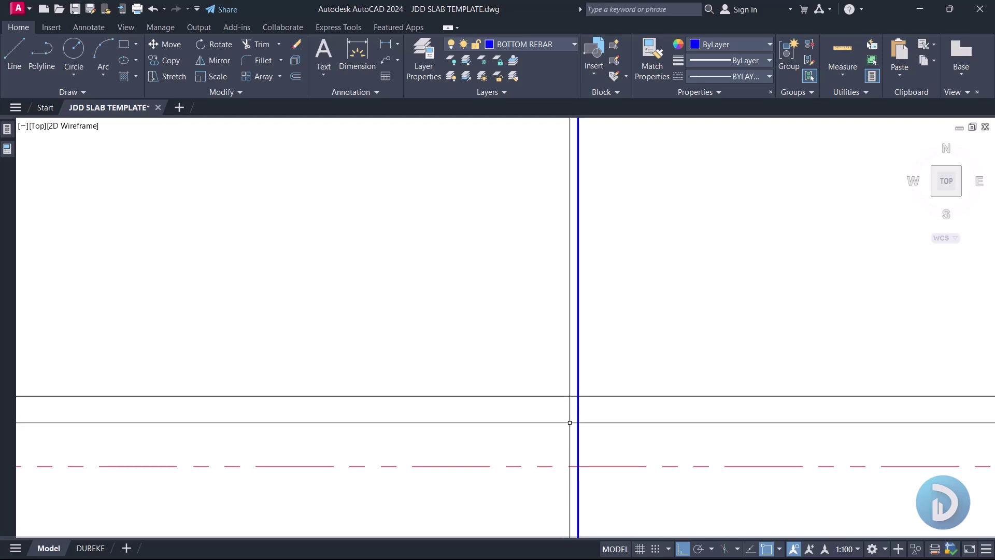
pyautogui.scroll(-2, 591, 292)
pyautogui.scroll(4, 584, 443)
pyautogui.click(607, 405)
pyautogui.click(544, 345)
pyautogui.scroll(-2, 541, 208)
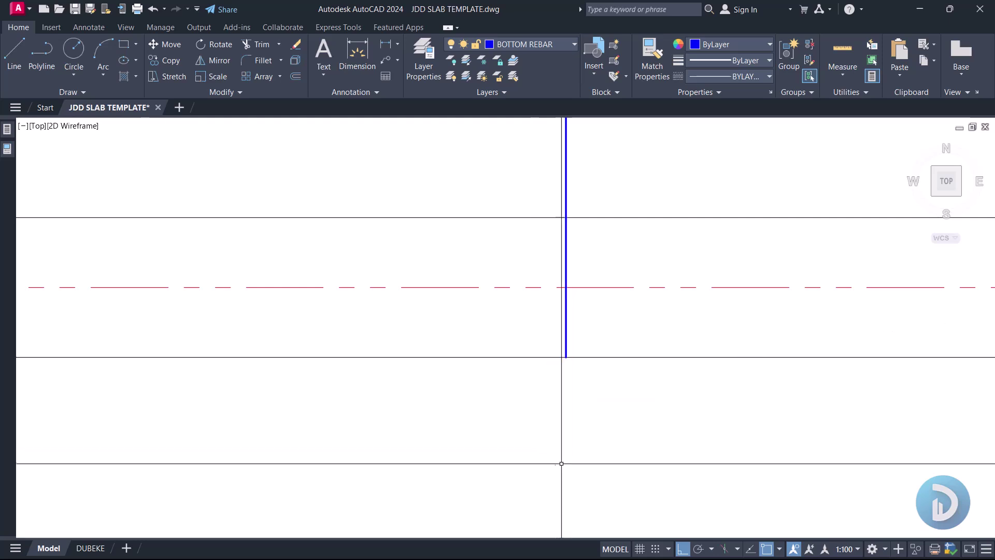
pyautogui.scroll(-3, 543, 290)
pyautogui.moveTo(611, 331); pyautogui.dragTo(591, 352, button='middle')
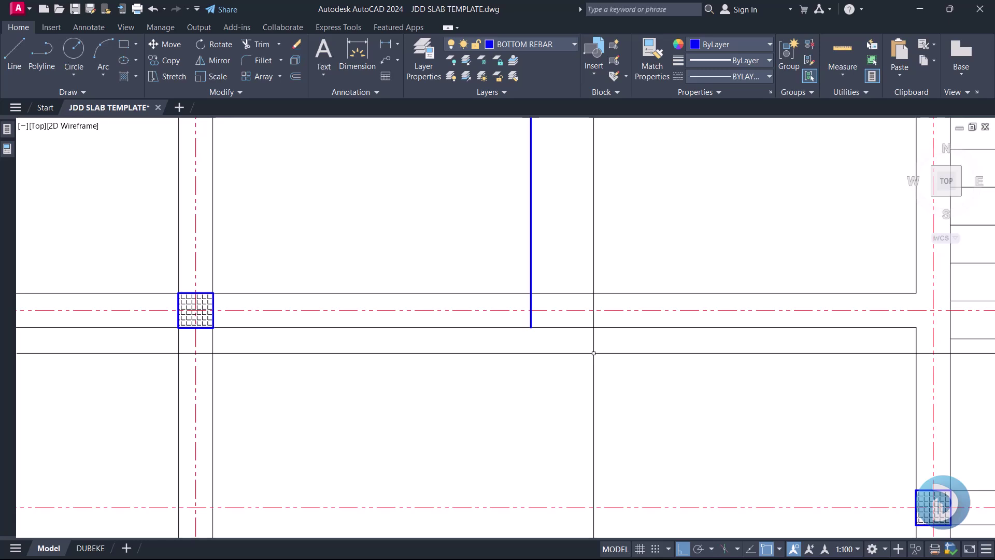
# - Draw a second vertical bar between axes 2 and 3, from the axis C beam's upper edge to the axis F beam's outer edge
pyautogui.scroll(-2, 565, 302)
pyautogui.write('l')
pyautogui.press('Return')
pyautogui.moveTo(520, 390); pyautogui.dragTo(515, 311, button='middle')
pyautogui.scroll(4, 502, 233)
pyautogui.click(511, 247)
pyautogui.scroll(-4, 511, 215)
pyautogui.scroll(2, 523, 218)
pyautogui.scroll(8, 518, 330)
pyautogui.click(533, 478)
pyautogui.press('Return')
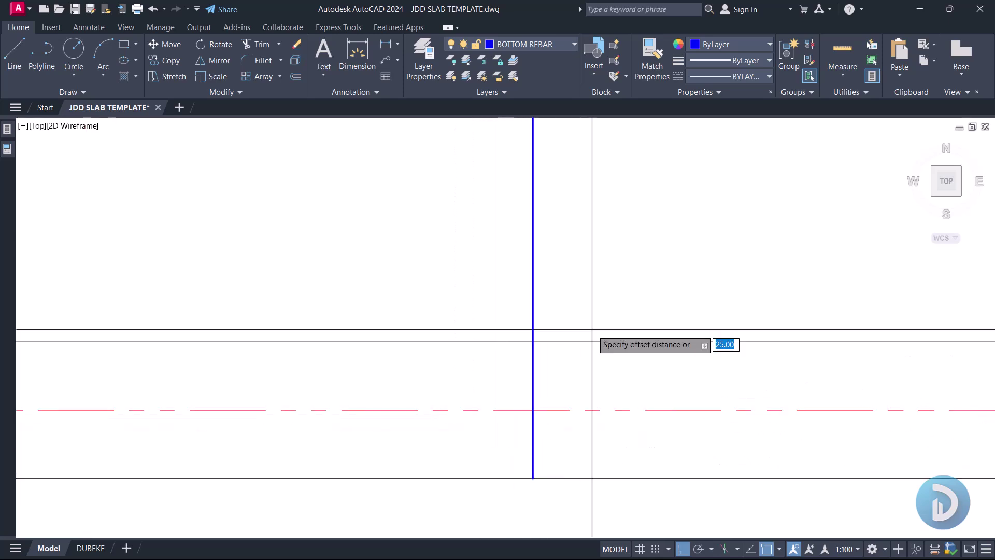
# - Trim the new bar's lower end 25 inside the axis F beam's outer edge using a temporary offset line, and delete that line
pyautogui.press('Return')
pyautogui.click(570, 427)
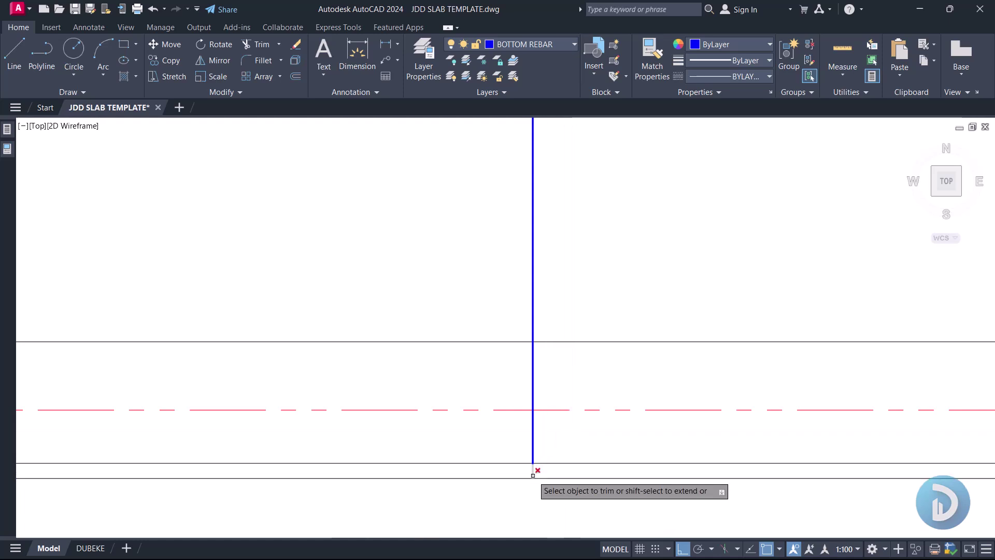
pyautogui.press('Escape')
pyautogui.click(557, 462)
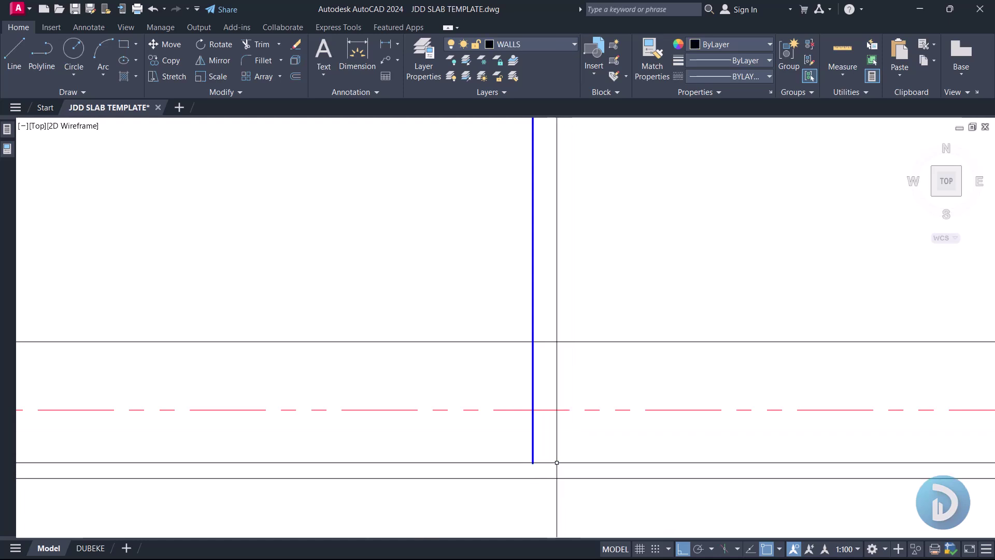
# - Draw the hook at the new bar's lower end: 100 horizontally toward axis 2, and up to the axis F beam's inner edge
pyautogui.write('l')
pyautogui.press('Return')
pyautogui.click(533, 462)
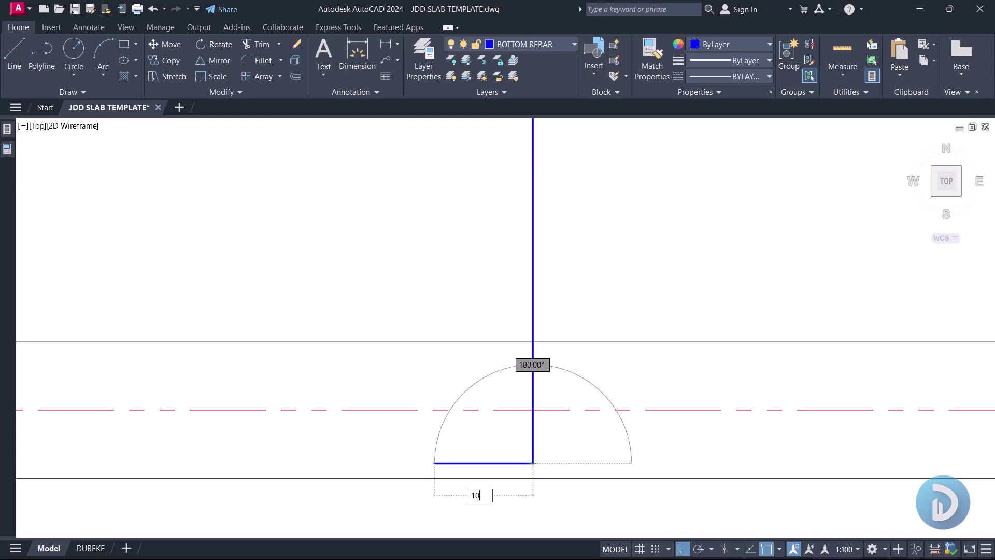
pyautogui.write('100')
pyautogui.press('Return')
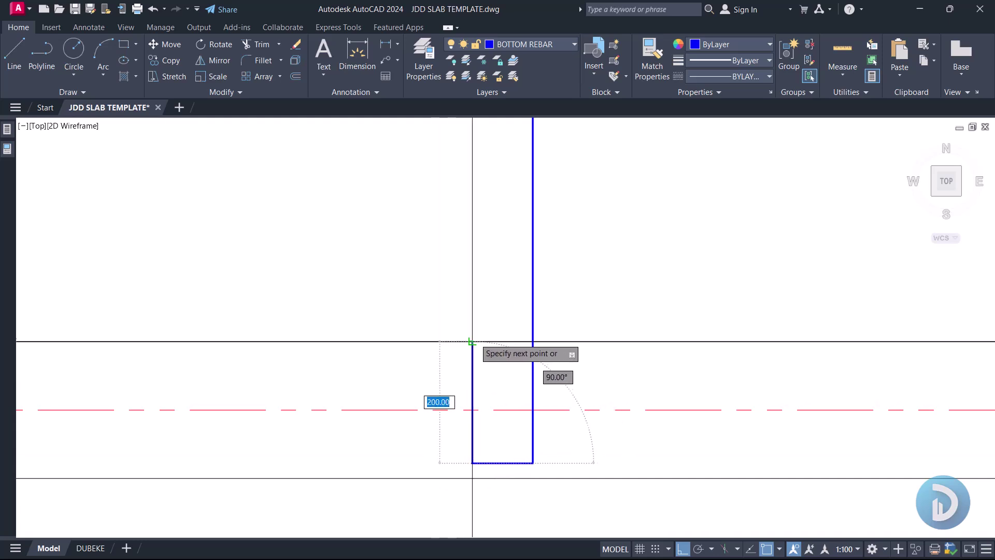
pyautogui.click(472, 341)
pyautogui.press('Return')
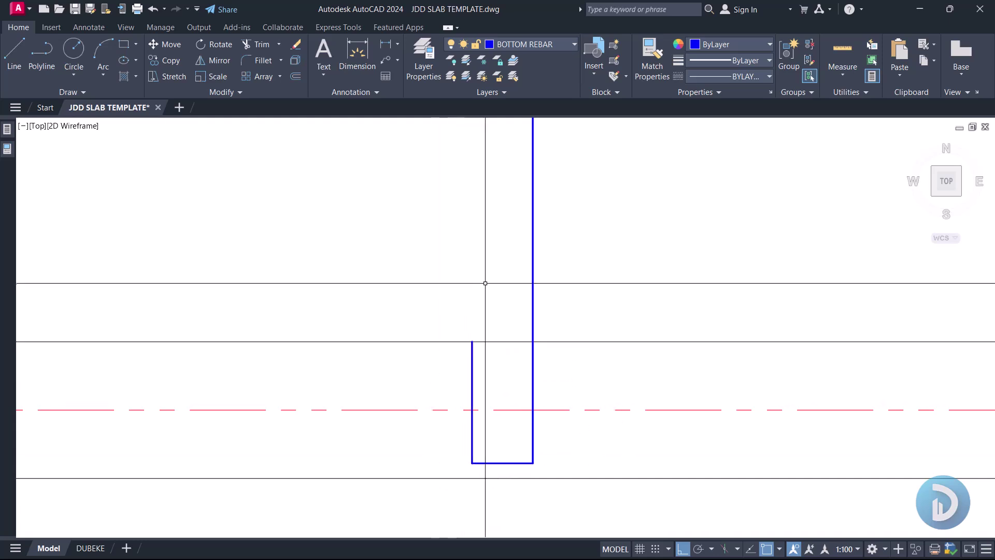
# - Dimension the vertical clear span between the axis F beam's inner edge and the axis C beam's lower edge, beside the new bar
pyautogui.scroll(-5, 485, 283)
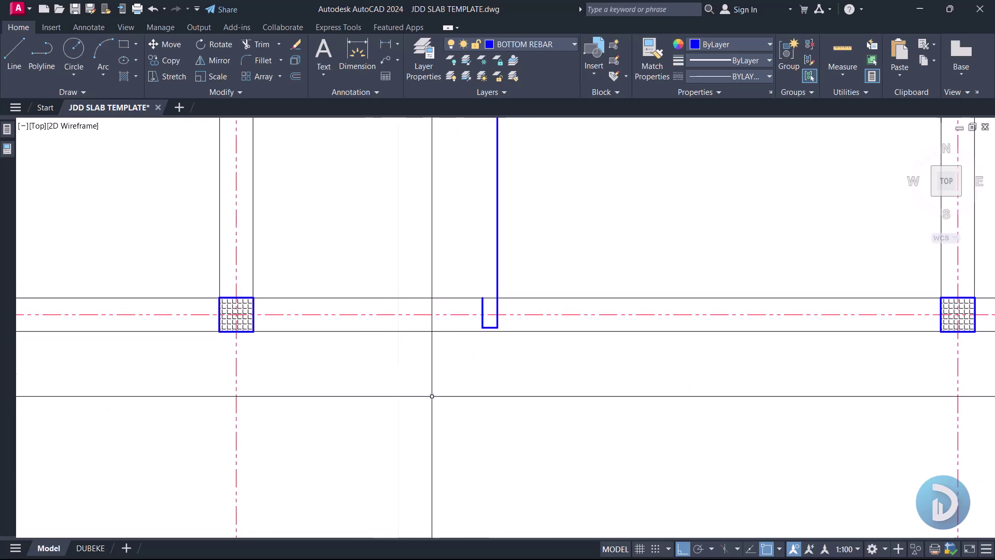
pyautogui.moveTo(492, 275)
pyautogui.mouseDown(button='middle')
pyautogui.moveTo(493, 344)
pyautogui.moveTo(469, 351)
pyautogui.moveTo(492, 380)
pyautogui.mouseUp(button='middle')
pyautogui.scroll(2, 486, 365)
pyautogui.scroll(-4, 487, 366)
pyautogui.scroll(-2, 469, 350)
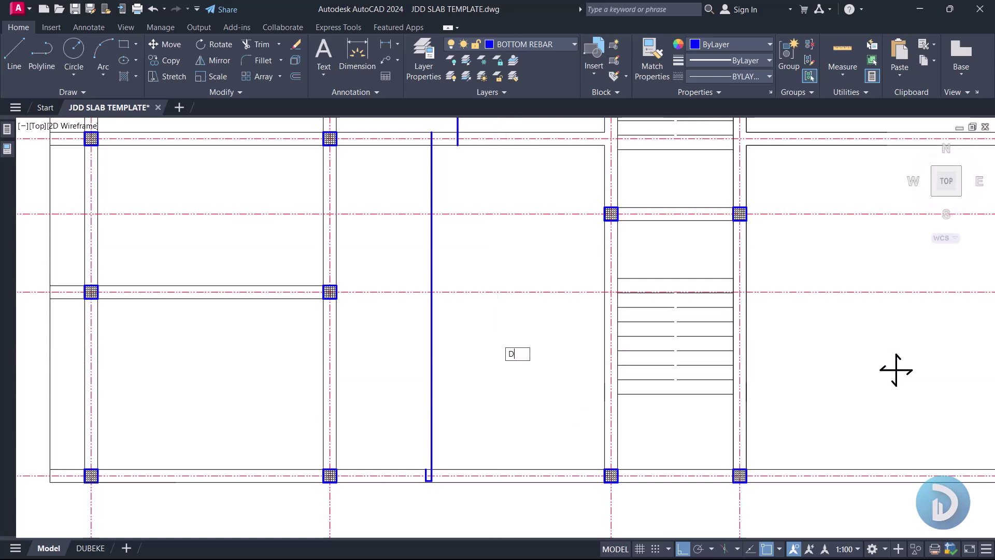
pyautogui.press('Return')
pyautogui.click(528, 469)
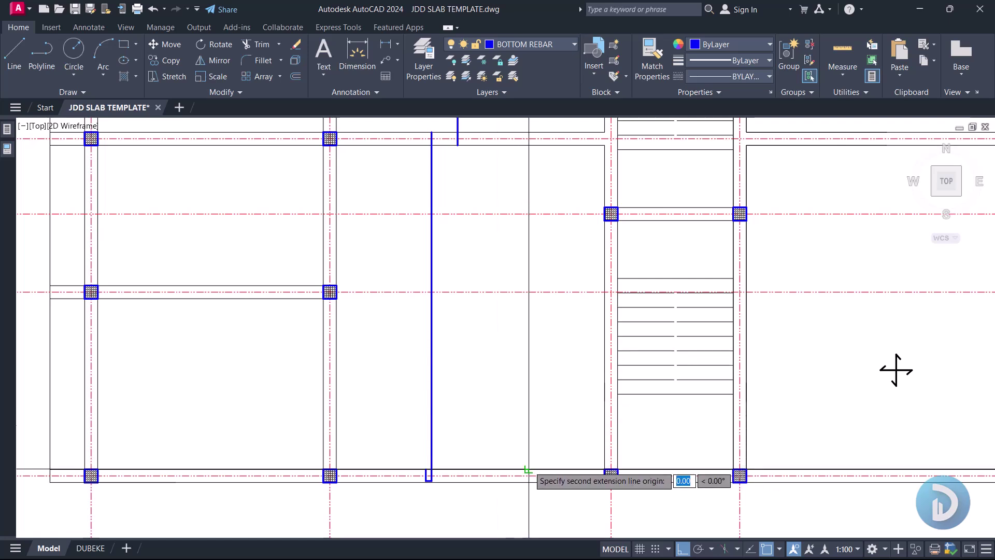
pyautogui.click(536, 145)
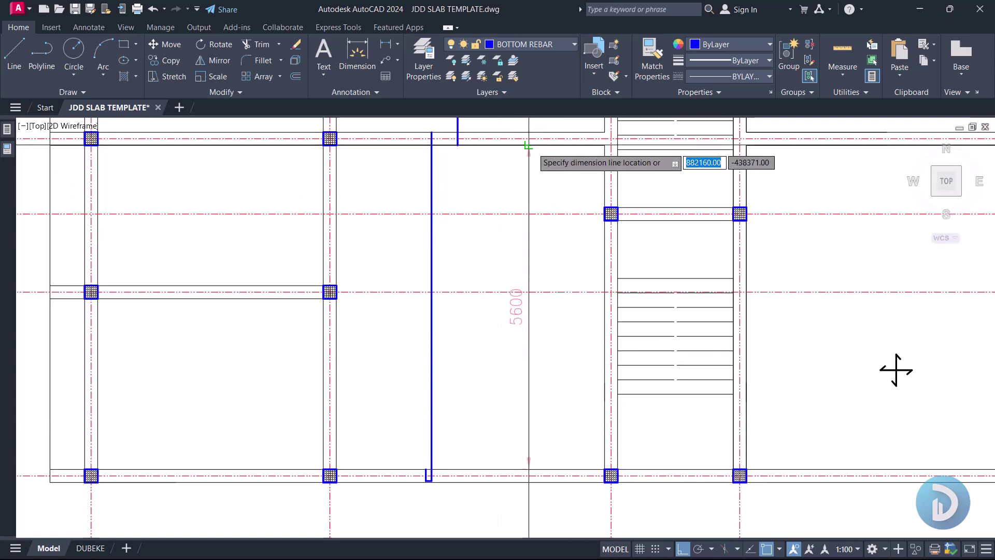
pyautogui.click(519, 328)
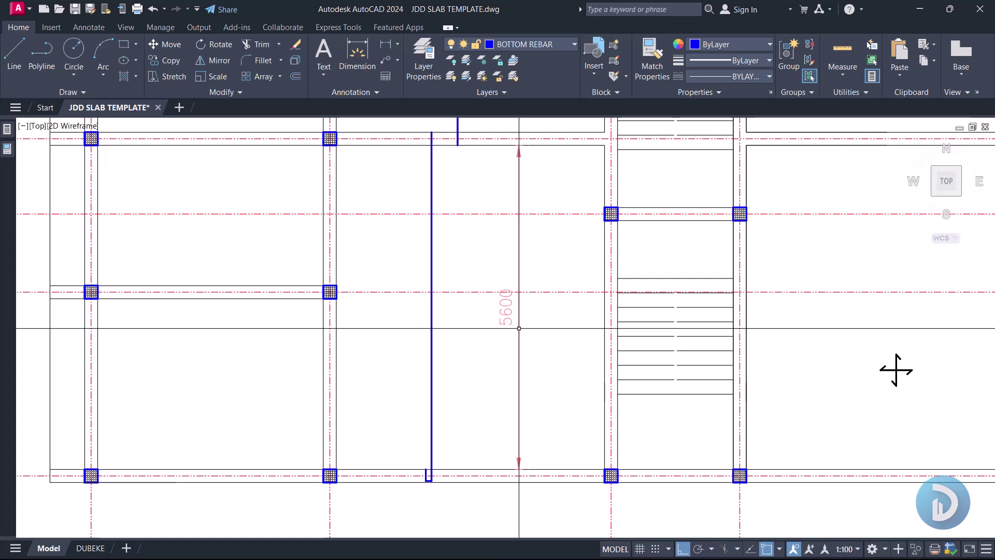
# - Calculate 5600*.25 and lengthen the vertical hook leg at the axis F beam upward by 1400 from the beam's inner edge
pyautogui.moveTo(10, 144)
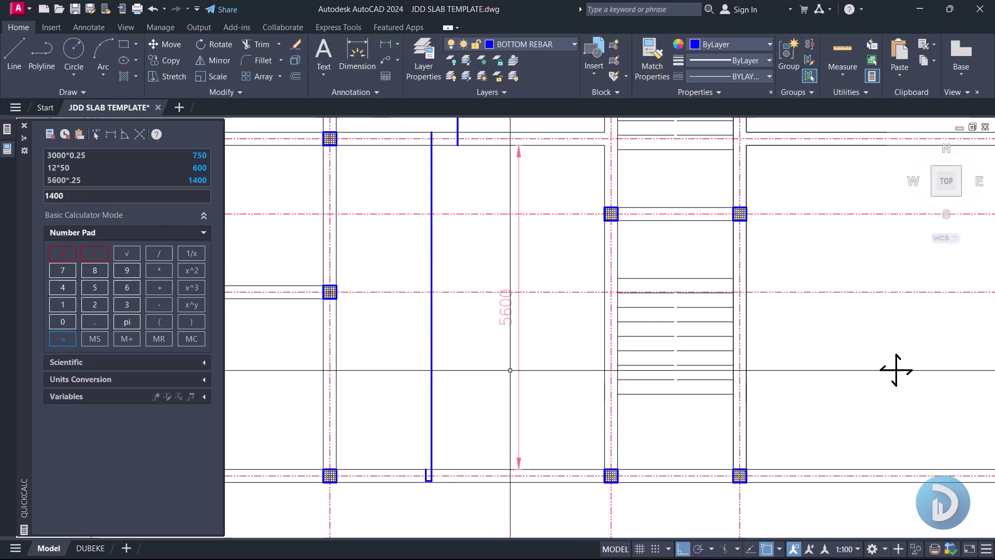
pyautogui.click(24, 125)
pyautogui.scroll(3, 418, 476)
pyautogui.moveTo(418, 476); pyautogui.dragTo(425, 404, button='middle')
pyautogui.scroll(2, 425, 404)
pyautogui.click(433, 419)
pyautogui.click(434, 398)
pyautogui.scroll(-2, 434, 397)
pyautogui.scroll(-2, 412, 191)
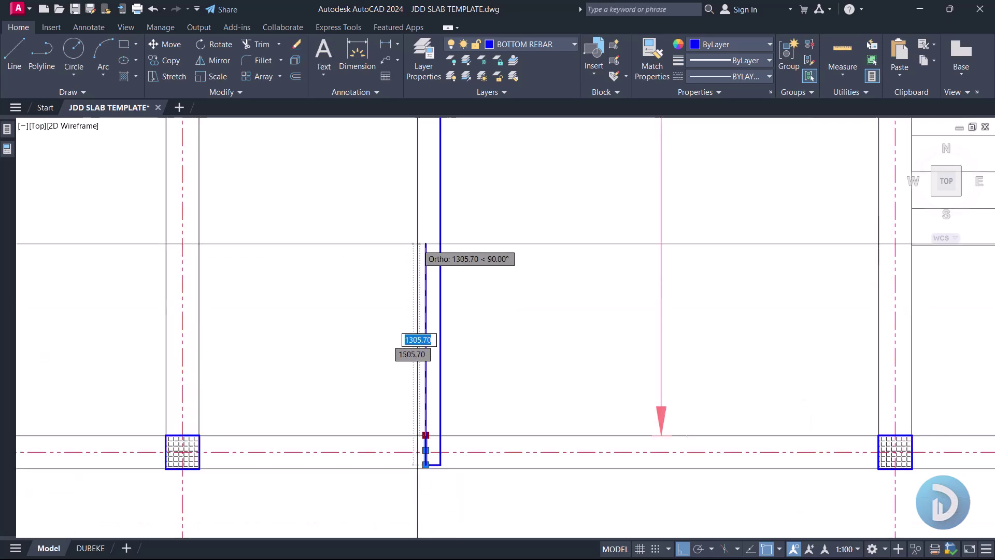
pyautogui.write('1400')
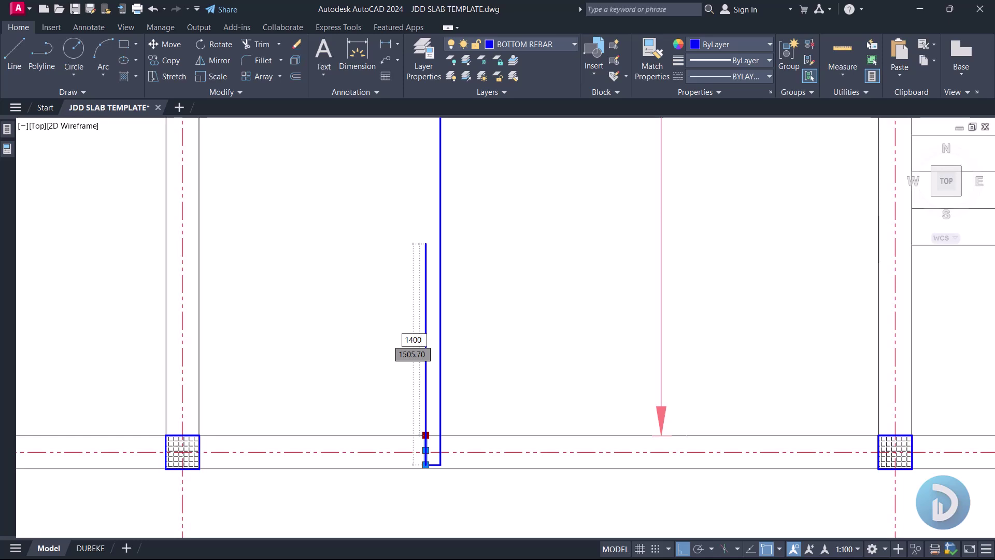
pyautogui.press('Return')
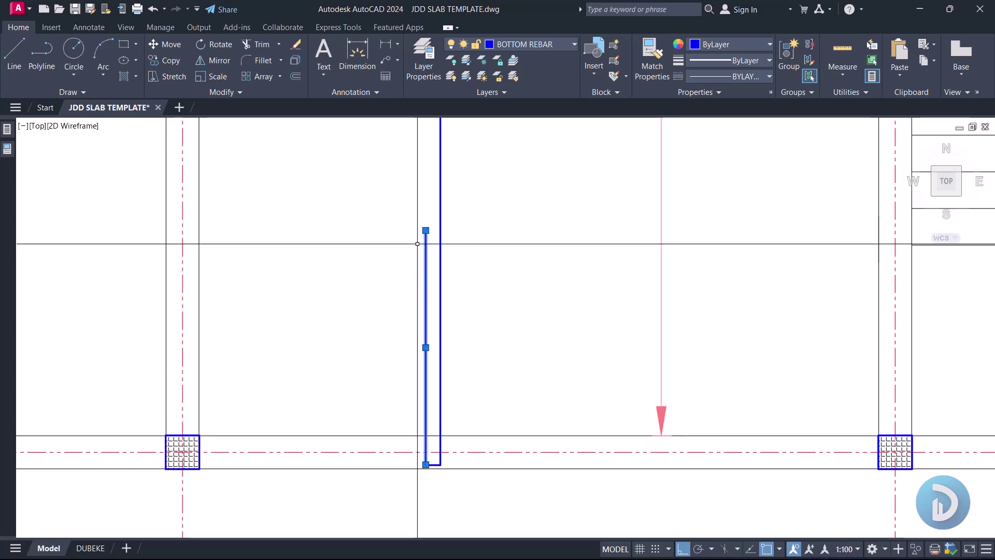
# - Match the lengthened hook leg's properties to the dashed hook leg of the vertical bar between axes A and C
pyautogui.scroll(-2, 417, 244)
pyautogui.moveTo(459, 283); pyautogui.dragTo(485, 327, button='middle')
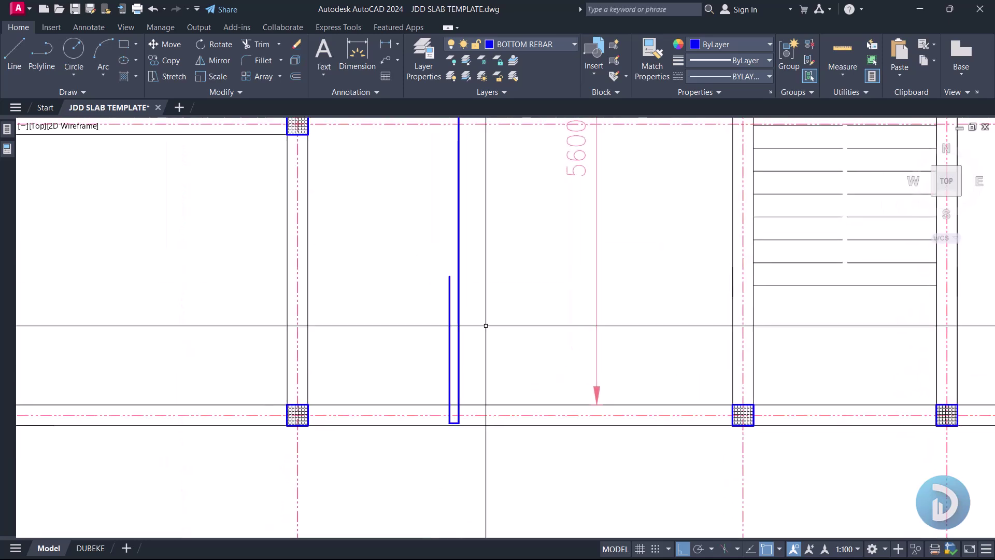
pyautogui.write('MA')
pyautogui.press('Return')
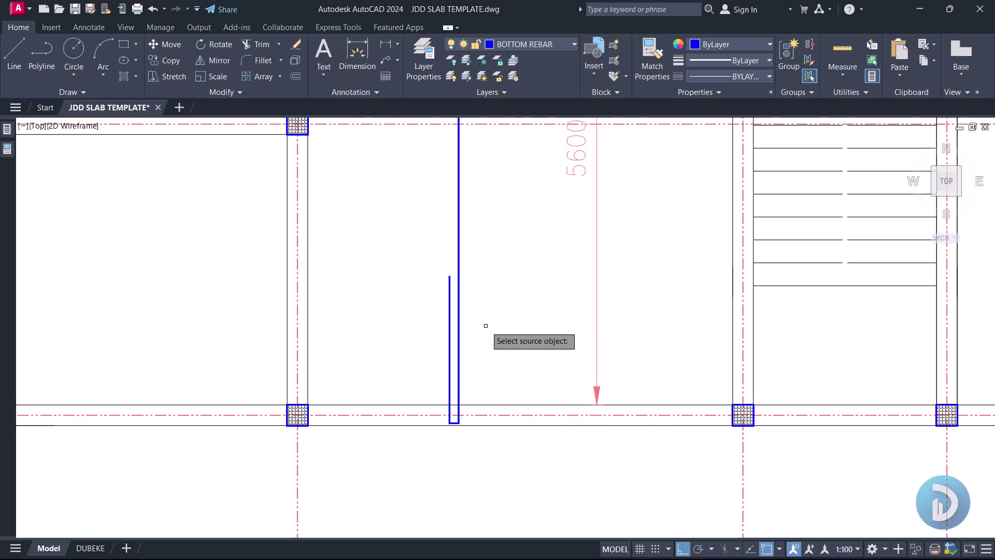
pyautogui.scroll(-3, 499, 256)
pyautogui.scroll(2, 450, 225)
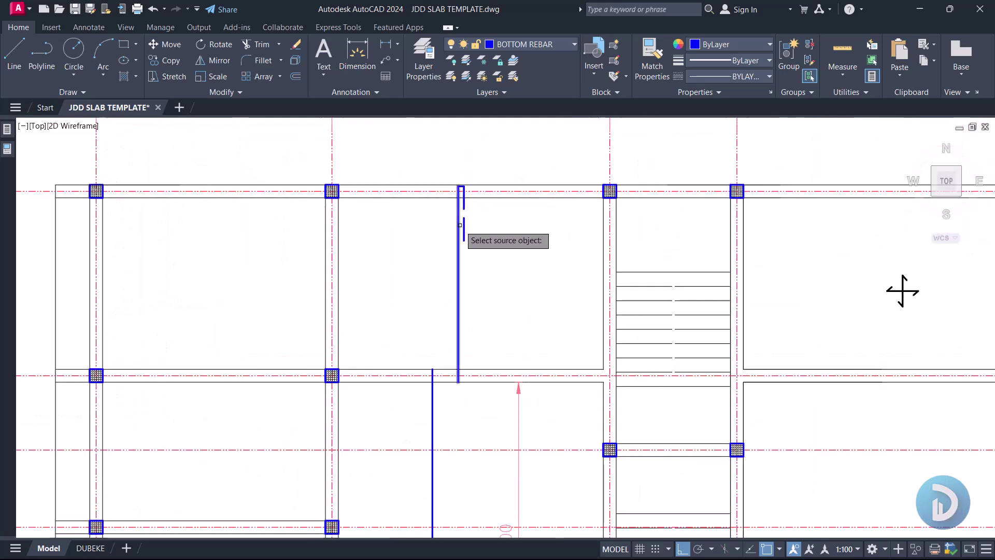
pyautogui.click(464, 225)
pyautogui.scroll(-3, 463, 224)
pyautogui.scroll(5, 473, 422)
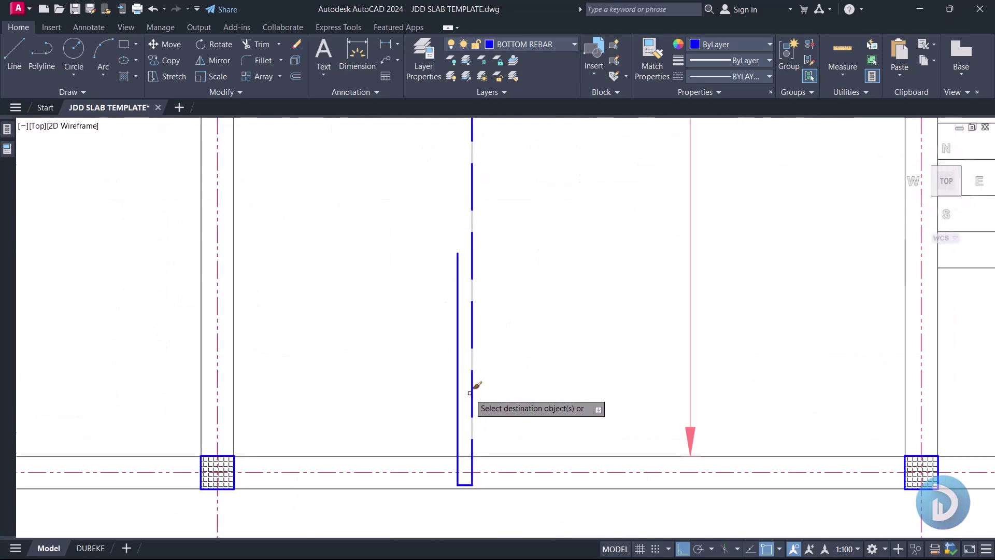
pyautogui.click(459, 353)
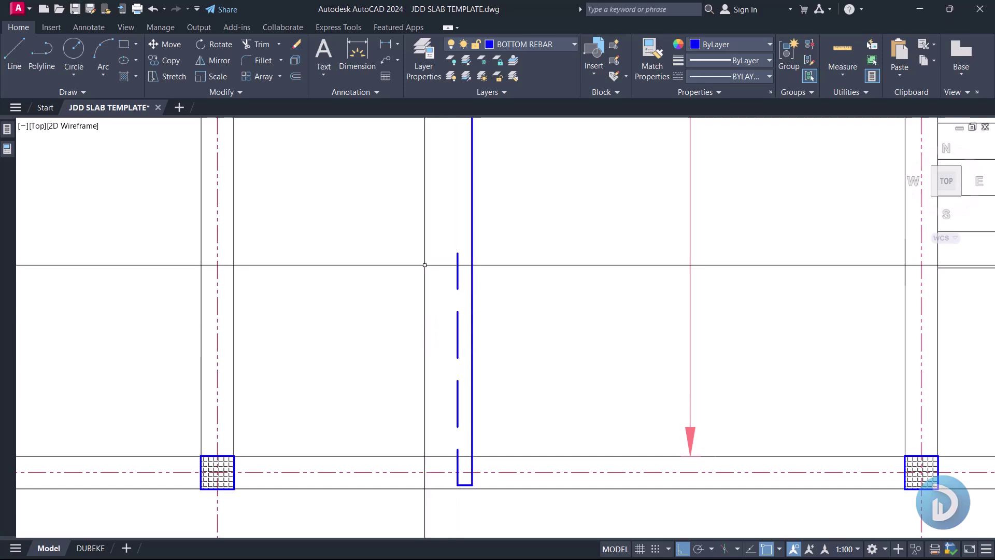
# - Move the dashed hook leg and its short horizontal foot away from the long bar, horizontally toward axis 2
pyautogui.scroll(-2, 438, 258)
pyautogui.click(413, 231)
pyautogui.click(454, 403)
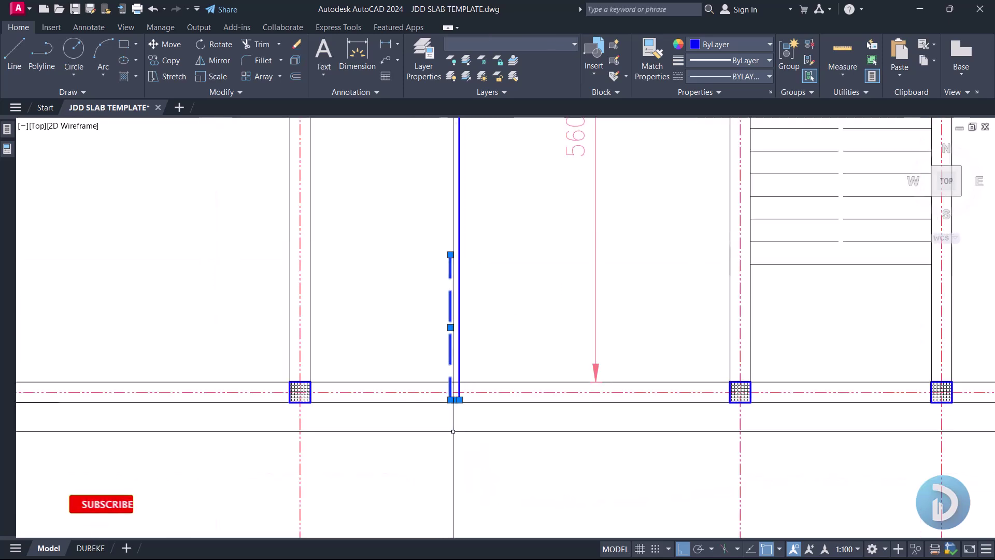
pyautogui.press('Return')
pyautogui.click(529, 299)
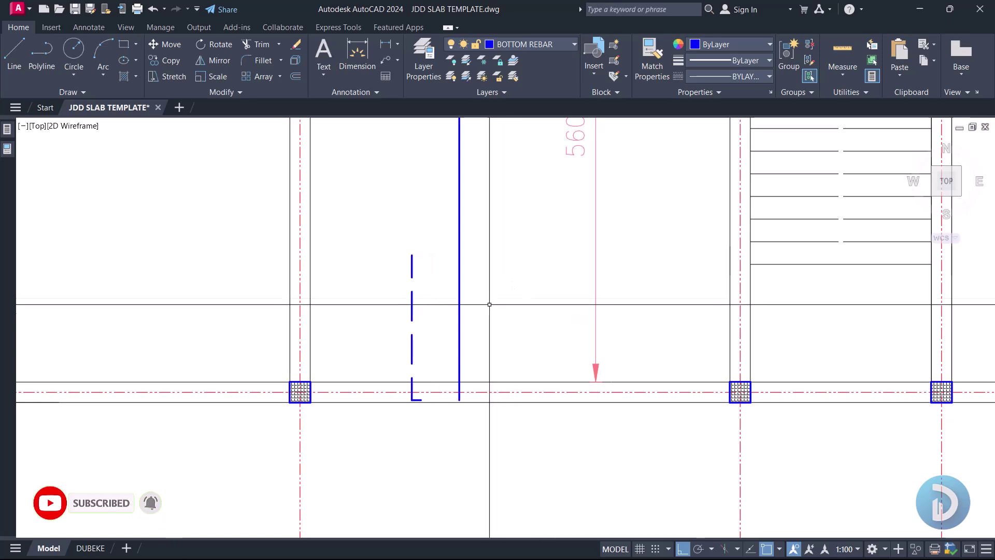
# - Draw a horizontal bar through the A–C panel, from the axis 3 beam's stair-side edge to the axis 2 beam's far edge
pyautogui.scroll(-4, 466, 444)
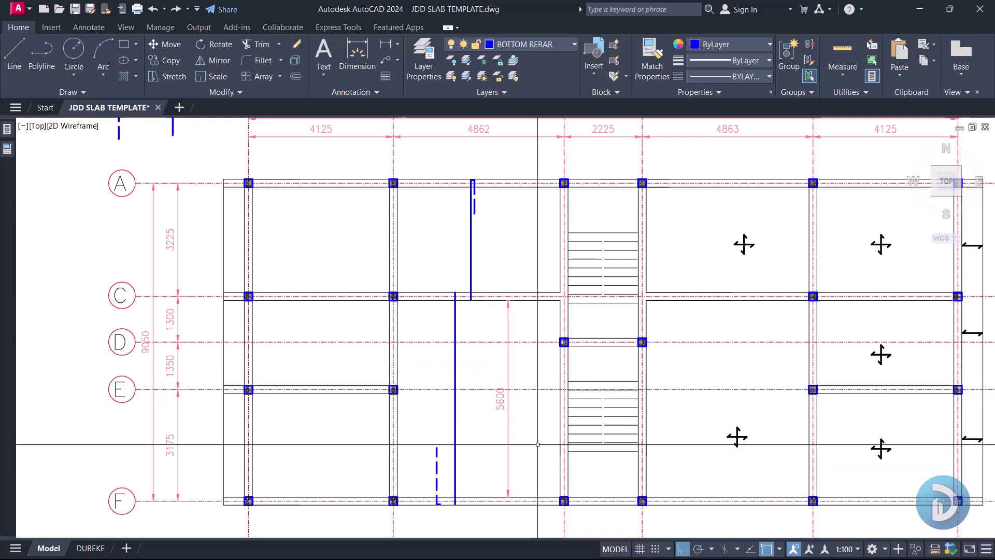
pyautogui.moveTo(499, 226); pyautogui.dragTo(481, 265, button='middle')
pyautogui.scroll(4, 501, 229)
pyautogui.press('l')
pyautogui.press('Return')
pyautogui.scroll(4, 601, 264)
pyautogui.click(666, 259)
pyautogui.scroll(-6, 666, 259)
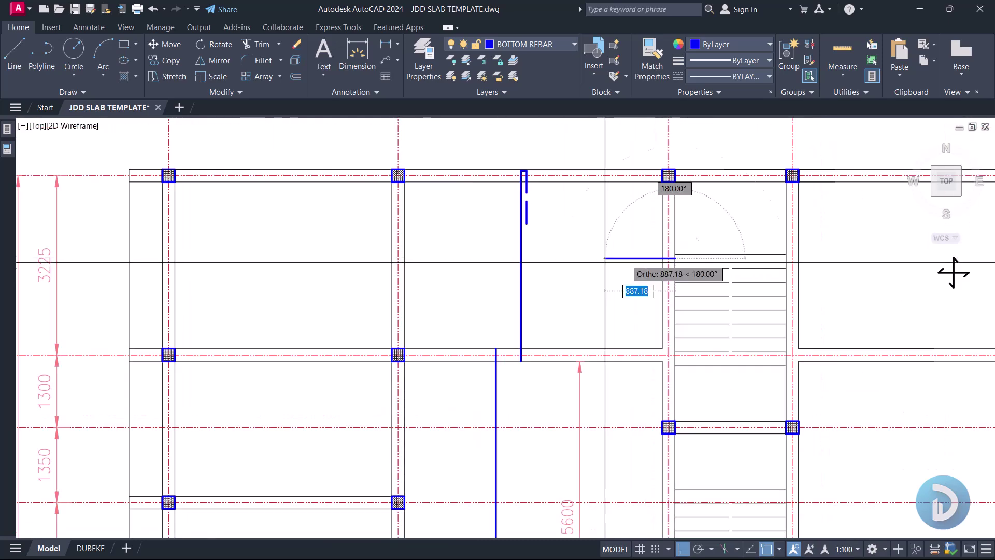
pyautogui.scroll(4, 402, 240)
pyautogui.click(386, 286)
pyautogui.press('Return')
# - Shorten the horizontal bar's axis 3 end so it stops just inside the beam's stair-side edge
pyautogui.scroll(-4, 904, 291)
pyautogui.scroll(4, 628, 288)
pyautogui.scroll(6, 627, 257)
pyautogui.click(630, 257)
pyautogui.click(630, 258)
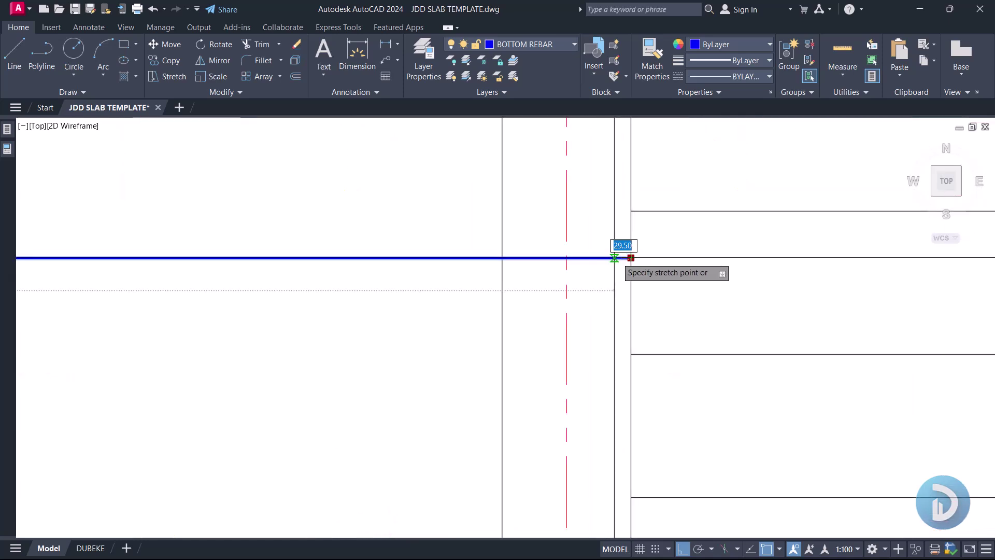
pyautogui.click(611, 257)
pyautogui.press('Escape')
# - Draw the hook at the bar's axis 3 end: 100 downward, and horizontally back to the axis 3 beam's panel-side edge
pyautogui.press('space')
pyautogui.click(617, 258)
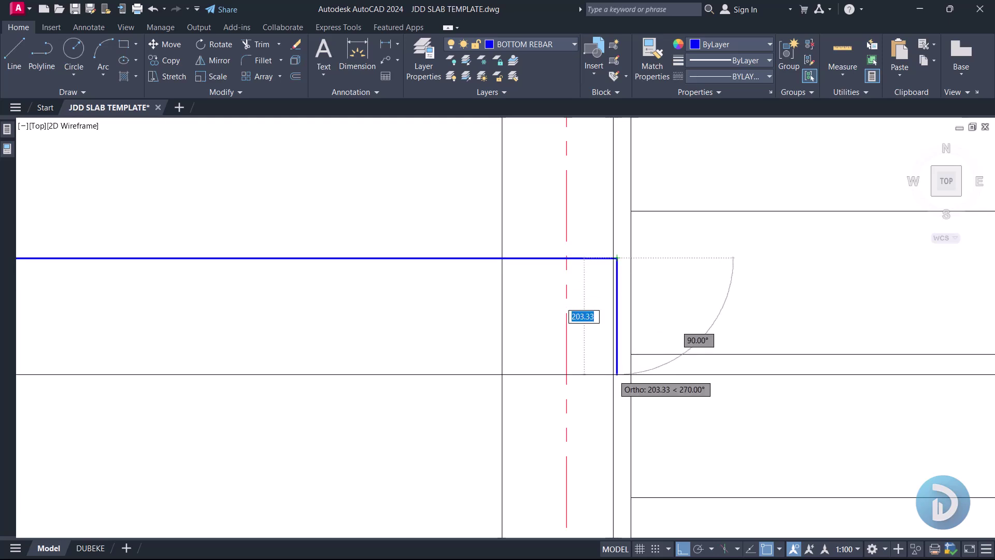
pyautogui.write('100')
pyautogui.press('Return')
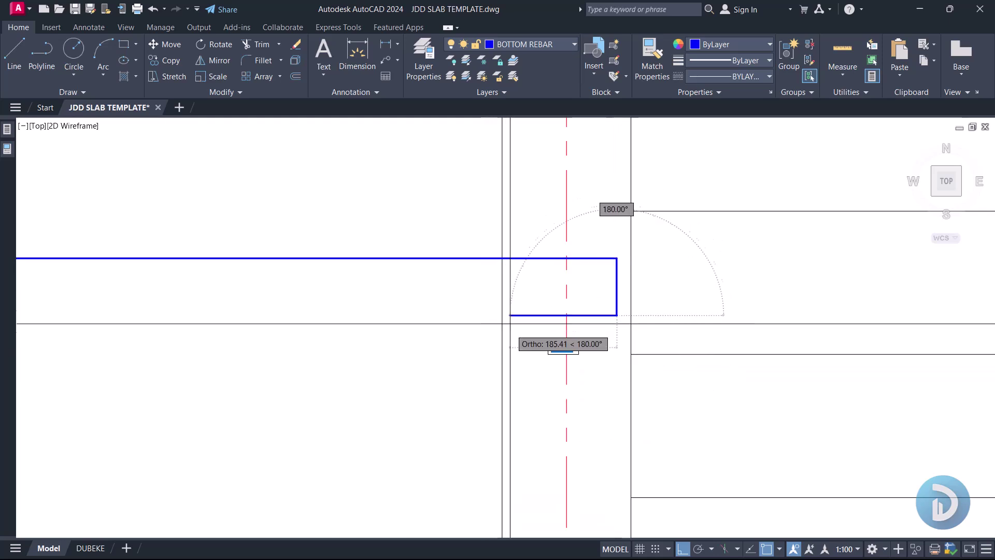
pyautogui.click(501, 315)
pyautogui.press('Escape')
pyautogui.scroll(-8, 590, 347)
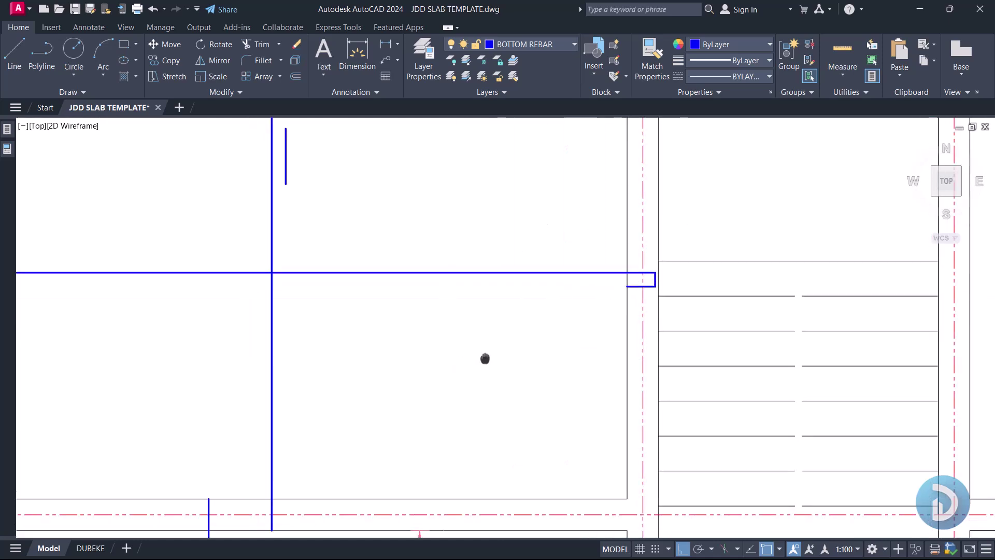
# - Dimension the horizontal clear span between the axis 2 and axis 3 beams' inner edges, below the horizontal bar
pyautogui.write('DLI')
pyautogui.press('Return')
pyautogui.click(445, 358)
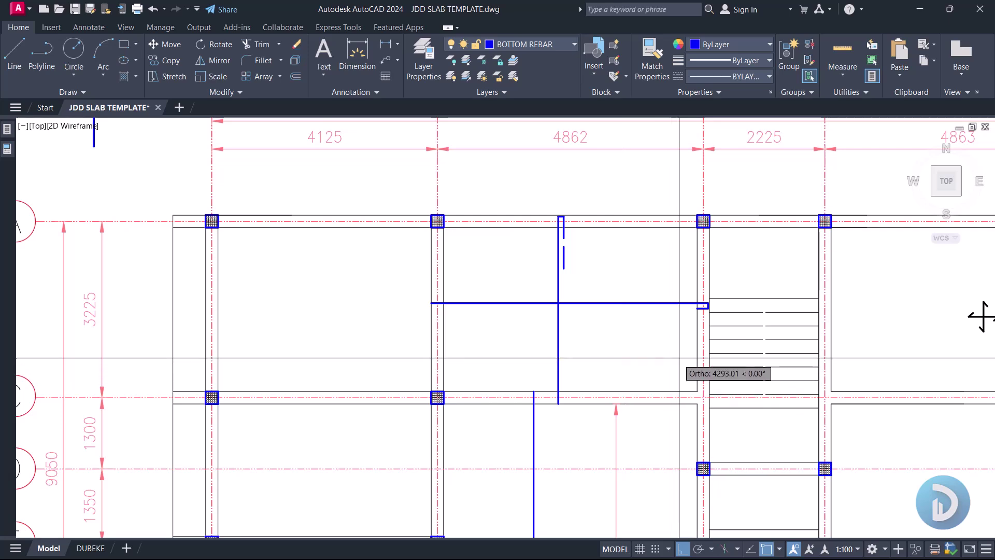
pyautogui.click(696, 360)
pyautogui.scroll(4, 585, 347)
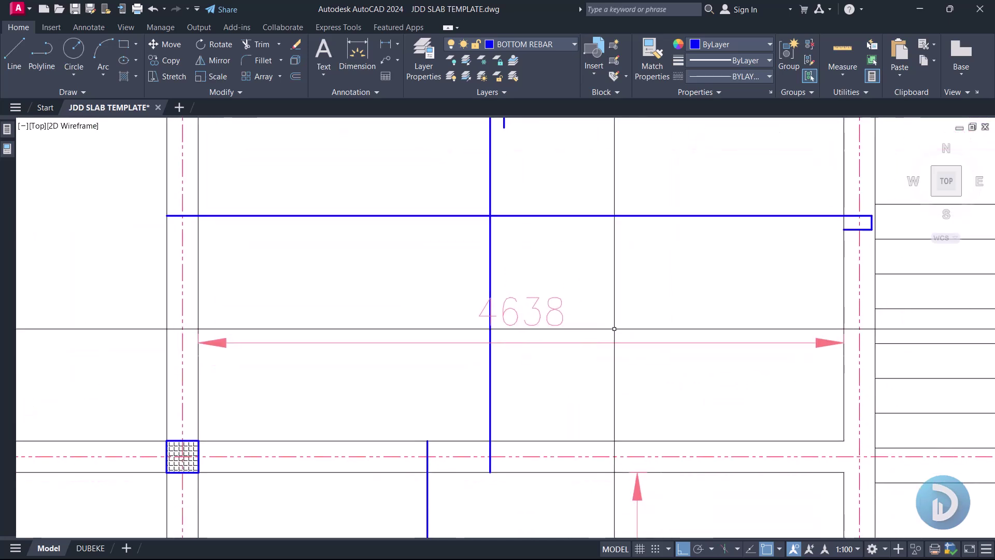
pyautogui.scroll(-2, 575, 404)
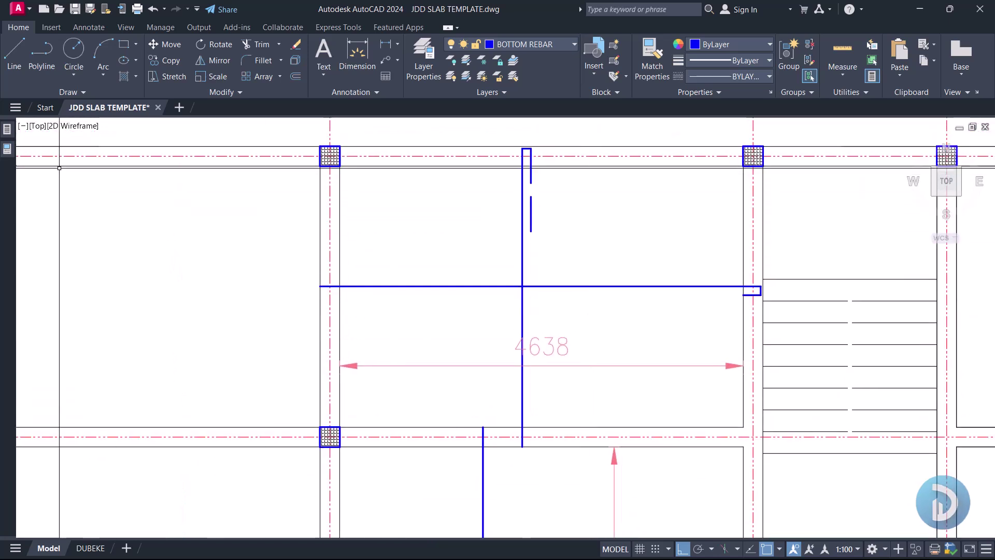
# - Calculate 4638/4 and lengthen the horizontal hook leg by 1160 from the axis 3 beam's inner edge toward axis 2
pyautogui.moveTo(7, 134)
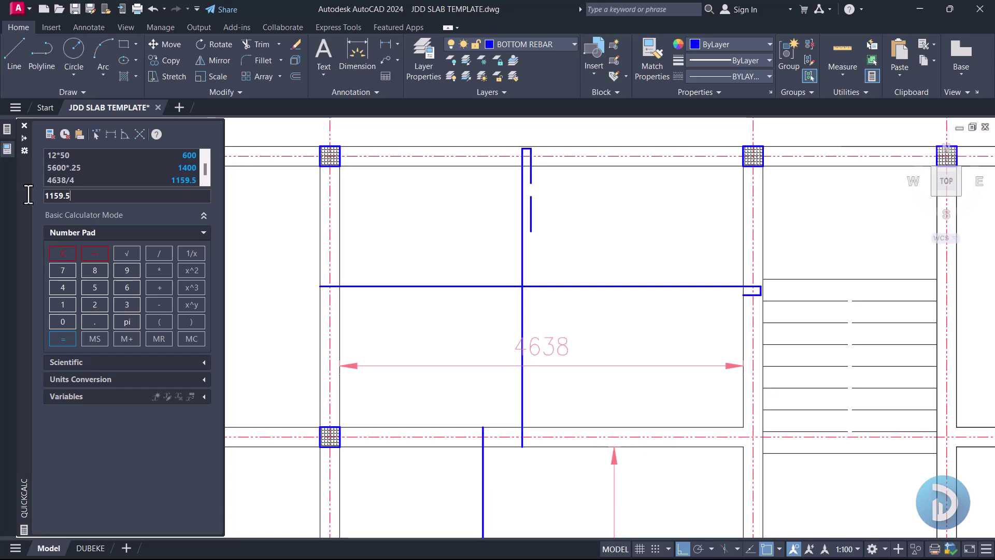
pyautogui.scroll(6, 725, 291)
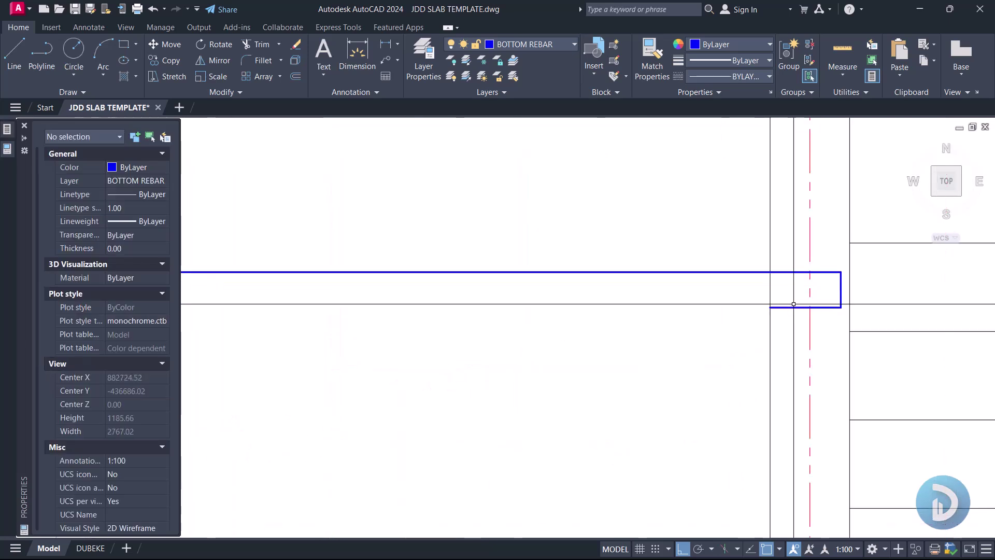
pyautogui.click(803, 306)
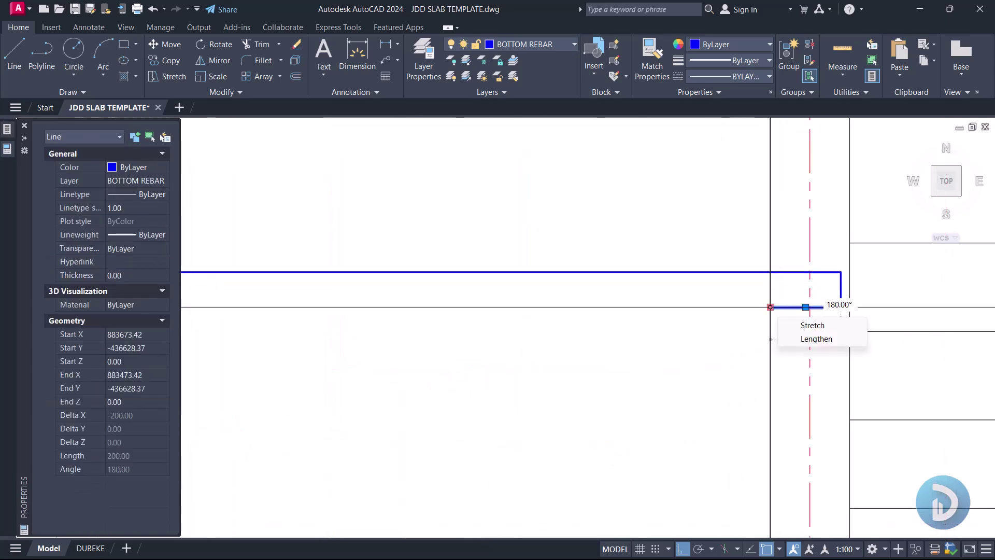
pyautogui.click(769, 305)
pyautogui.scroll(-2, 770, 306)
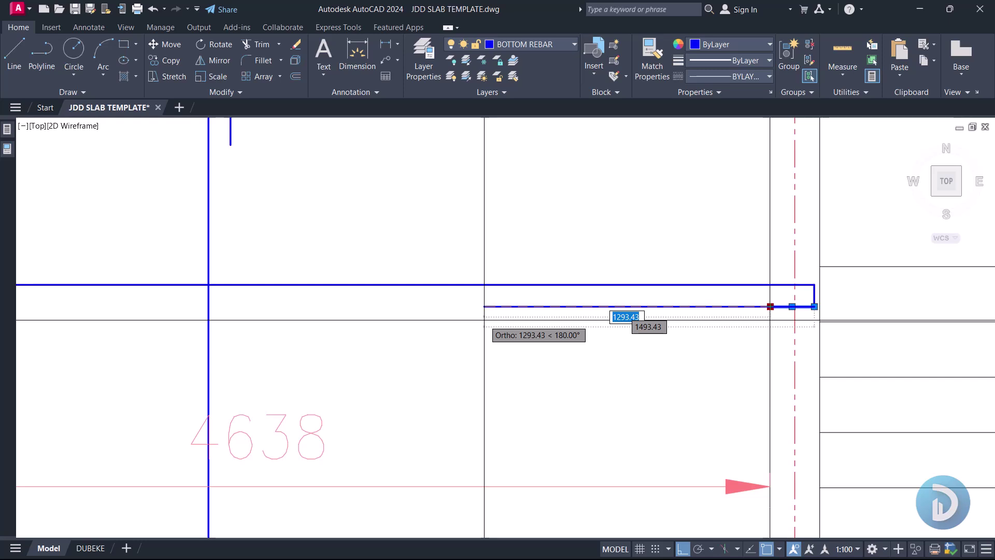
pyautogui.write('116')
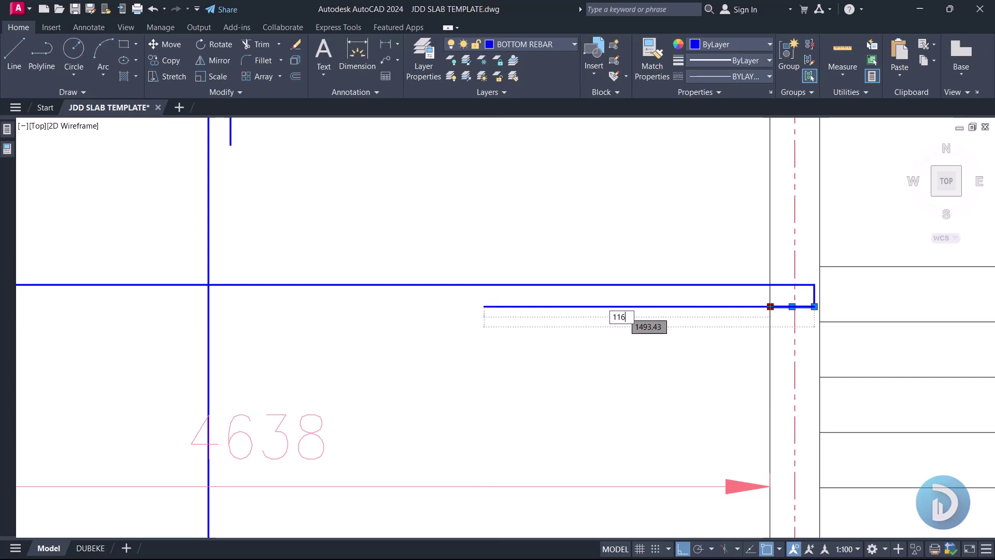
pyautogui.write('0')
pyautogui.press('Return')
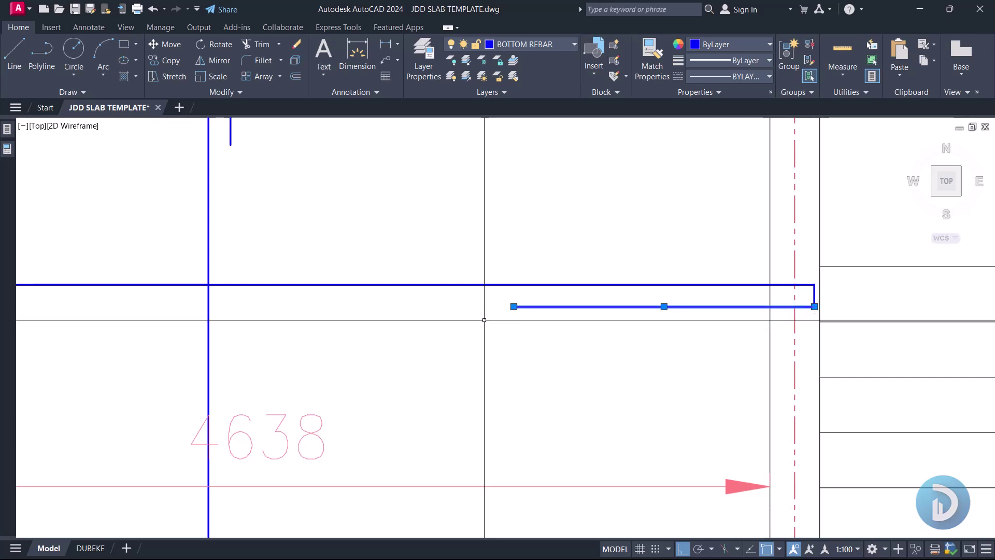
# - Match the lengthened horizontal hook leg's properties to the dashed sample line outside the plan near axis 1
pyautogui.write('MA')
pyautogui.press('Return')
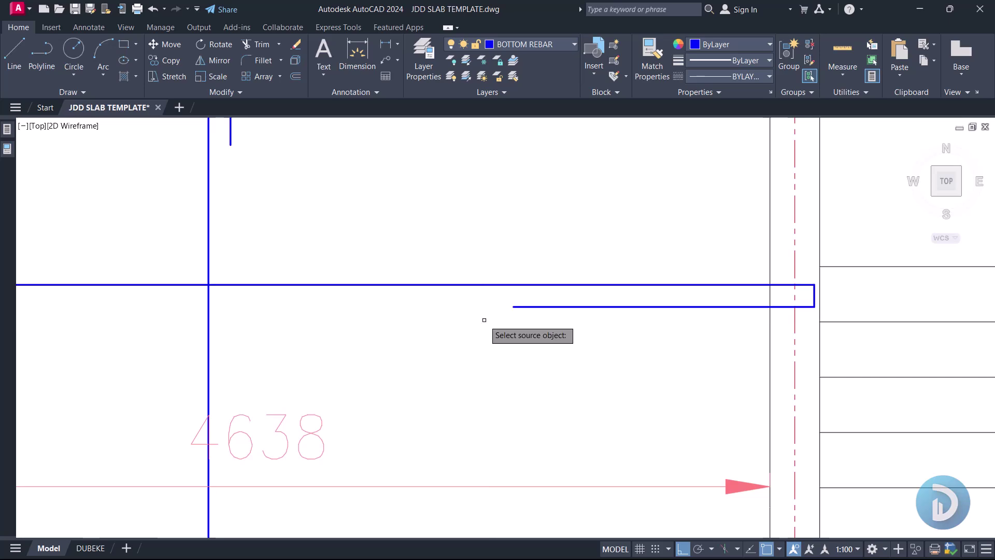
pyautogui.scroll(-5, 484, 318)
pyautogui.scroll(-4, 493, 303)
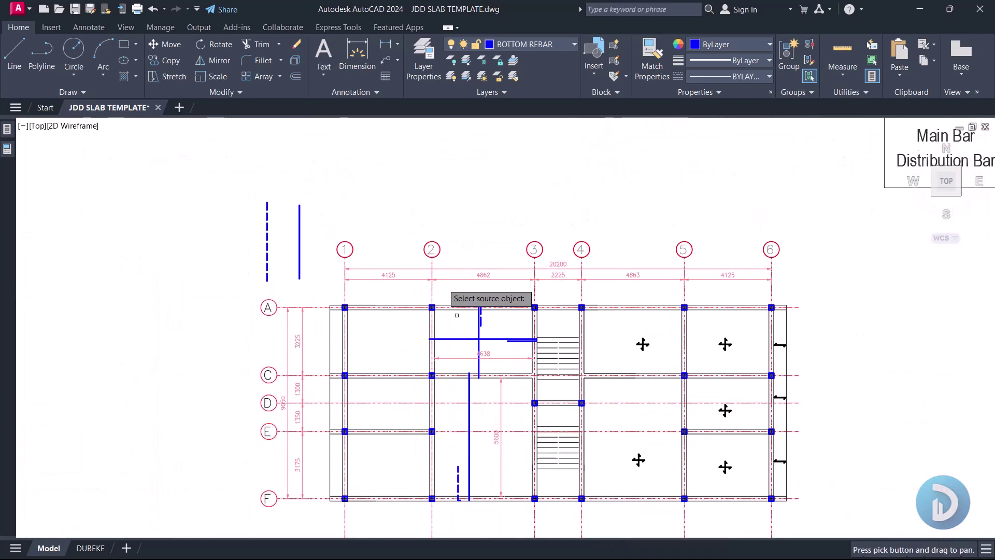
pyautogui.scroll(2, 290, 274)
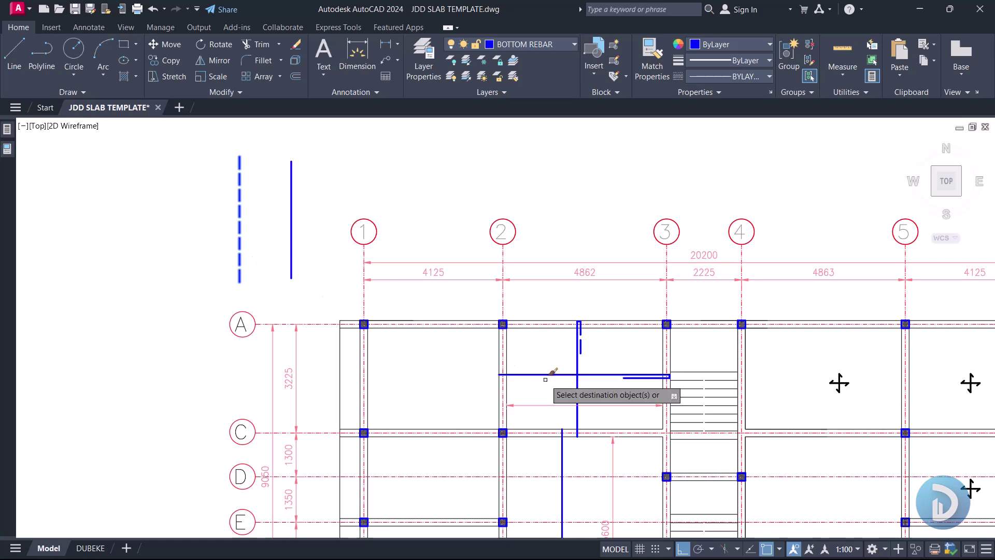
pyautogui.scroll(4, 500, 321)
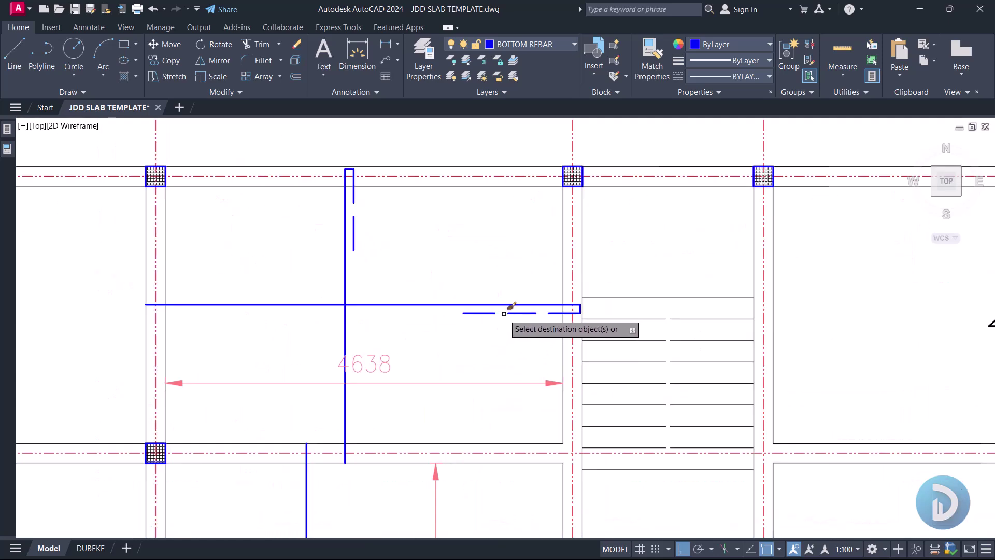
pyautogui.press('Escape')
# - Delete the two temporary clear-span dimensions, the horizontal one in the A–C panel and the vertical one in the C–F panel
pyautogui.scroll(-2, 467, 274)
pyautogui.scroll(4, 471, 305)
pyautogui.scroll(-2, 524, 286)
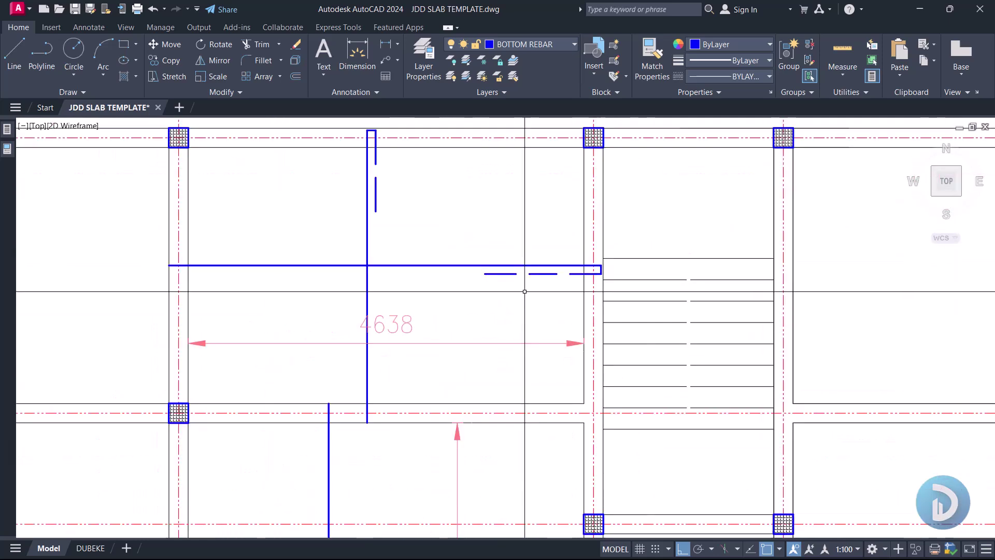
pyautogui.click(396, 325)
pyautogui.click(457, 431)
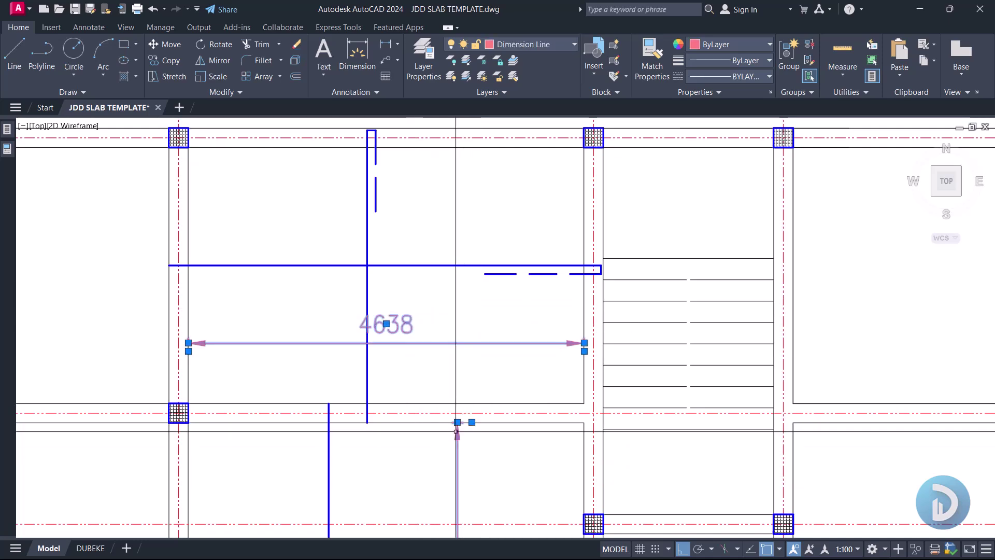
pyautogui.press('Escape')
pyautogui.scroll(-4, 835, 284)
pyautogui.scroll(3, 829, 258)
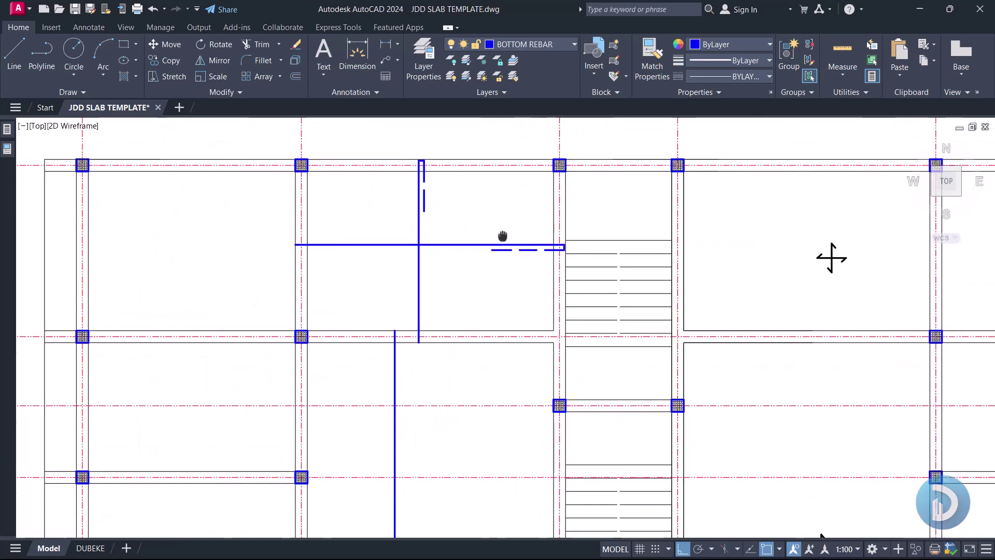
pyautogui.scroll(-2, 418, 262)
pyautogui.moveTo(417, 362); pyautogui.dragTo(468, 302, button='middle')
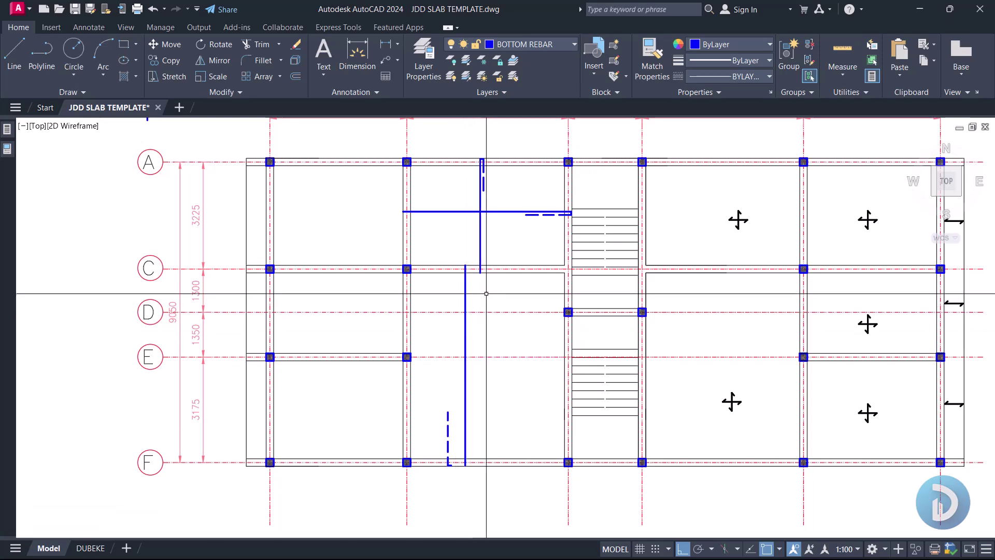
pyautogui.scroll(2, 485, 294)
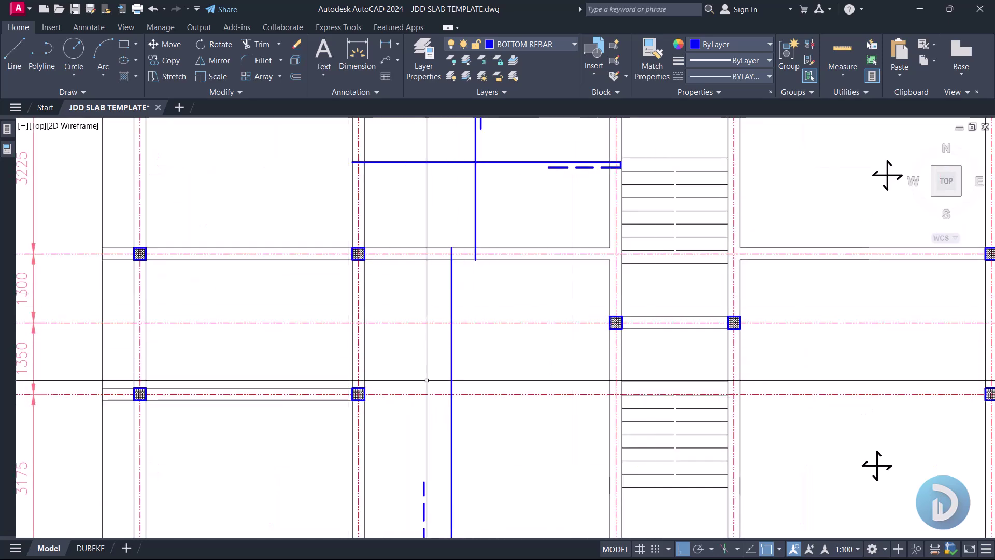
# - Copy the hooked horizontal bar and its dashed leg from the A–C panel about 5640 straight down into the C–F panel
pyautogui.moveTo(524, 277); pyautogui.dragTo(502, 340, button='middle')
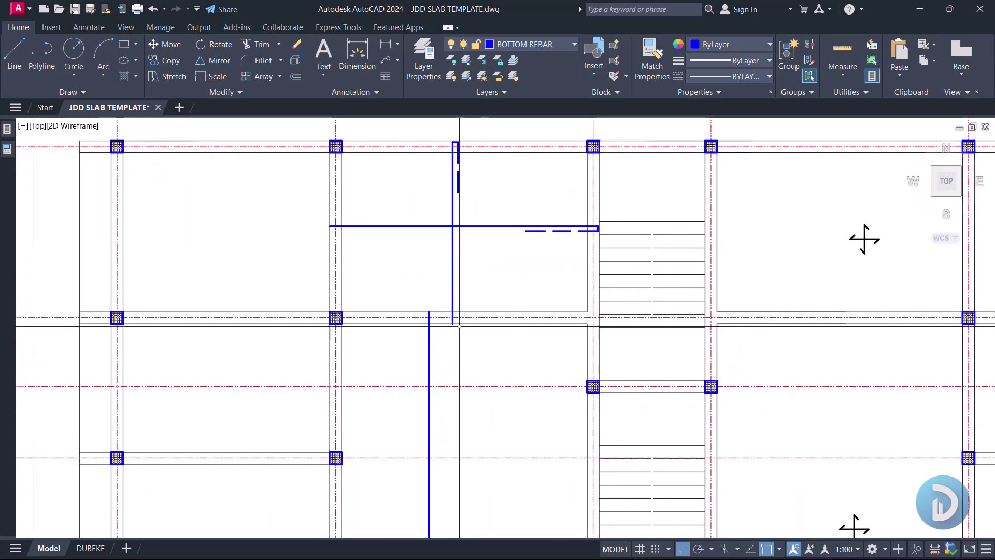
pyautogui.click(313, 212)
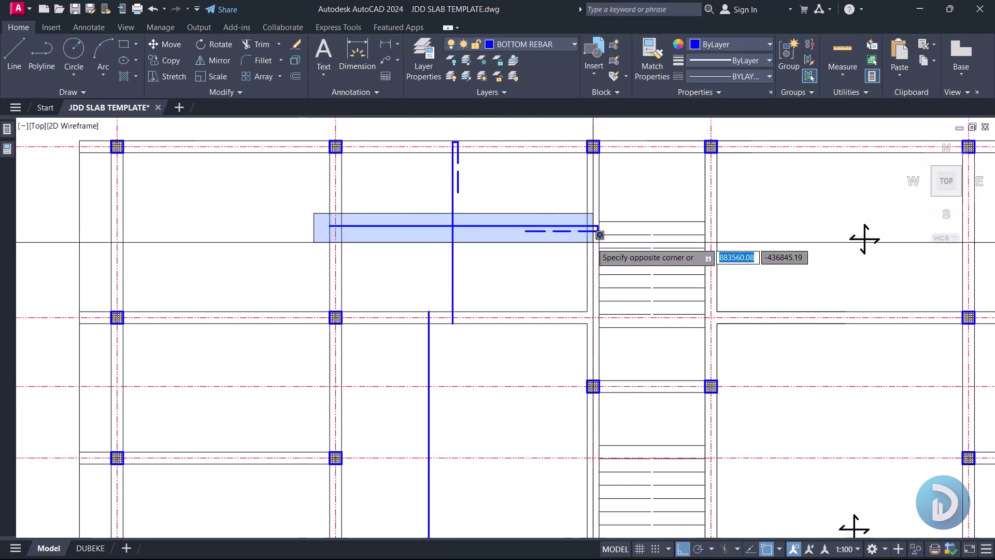
pyautogui.click(602, 239)
pyautogui.rightClick(524, 183)
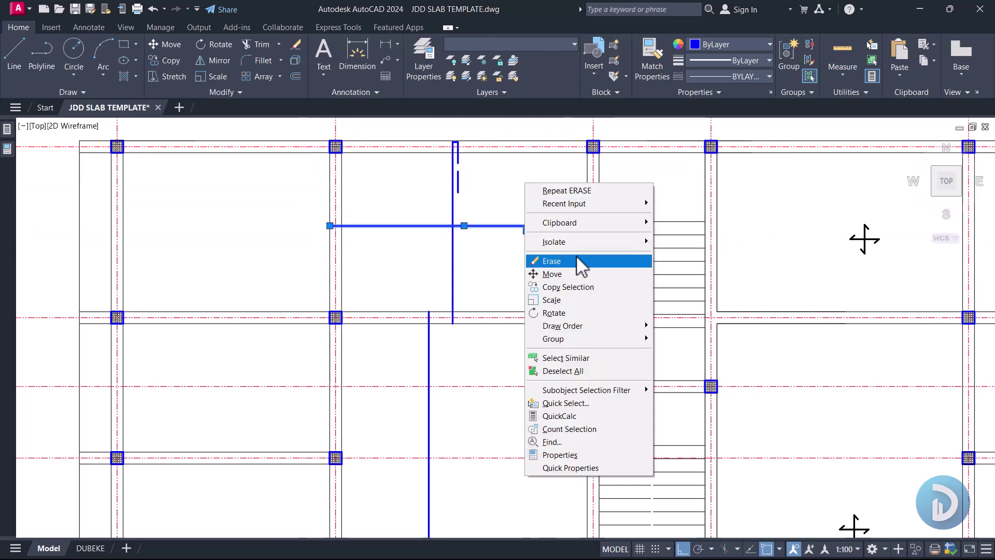
pyautogui.click(572, 288)
pyautogui.click(542, 271)
pyautogui.moveTo(524, 424); pyautogui.dragTo(524, 270, button='middle')
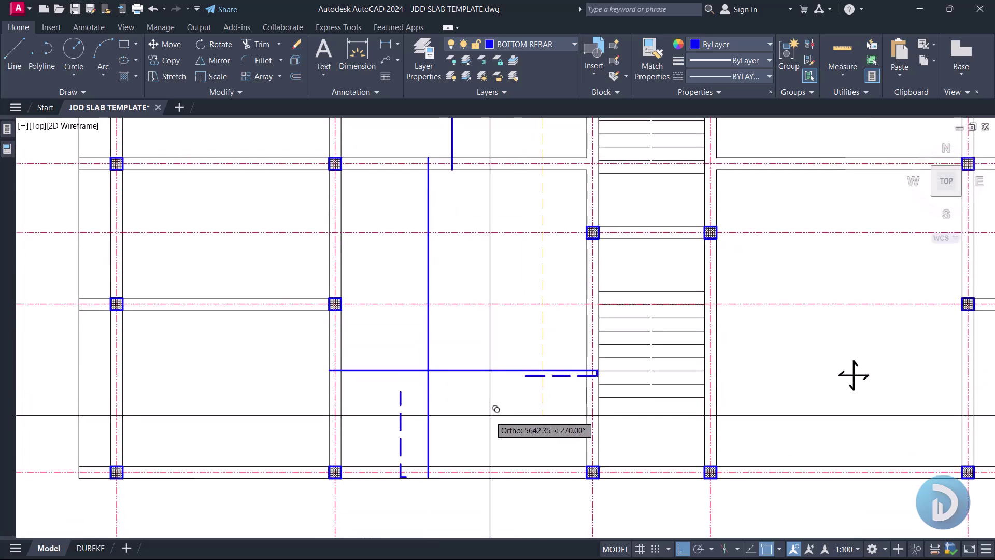
pyautogui.click(490, 415)
pyautogui.press('Escape')
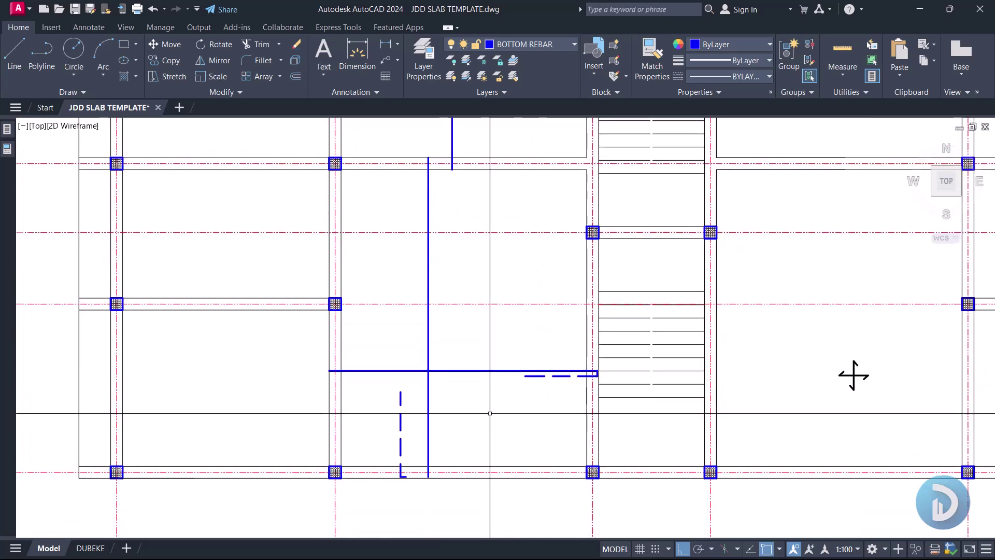
# - Place five successive copies of the hooked horizontal bar and its dashed leg below the original, down to the axis C beam
pyautogui.scroll(2, 390, 500)
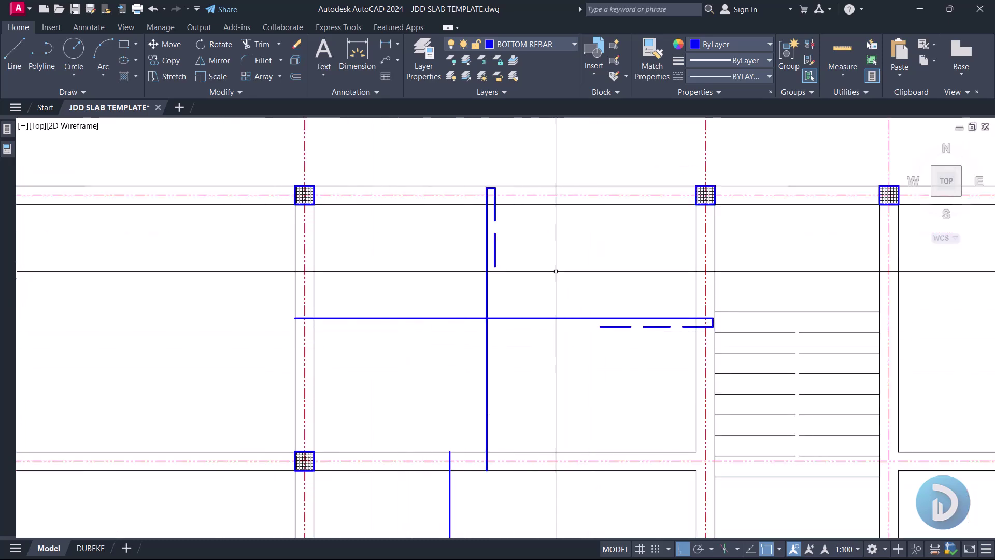
pyautogui.scroll(-4, 565, 278)
pyautogui.moveTo(568, 410); pyautogui.dragTo(569, 366, button='middle')
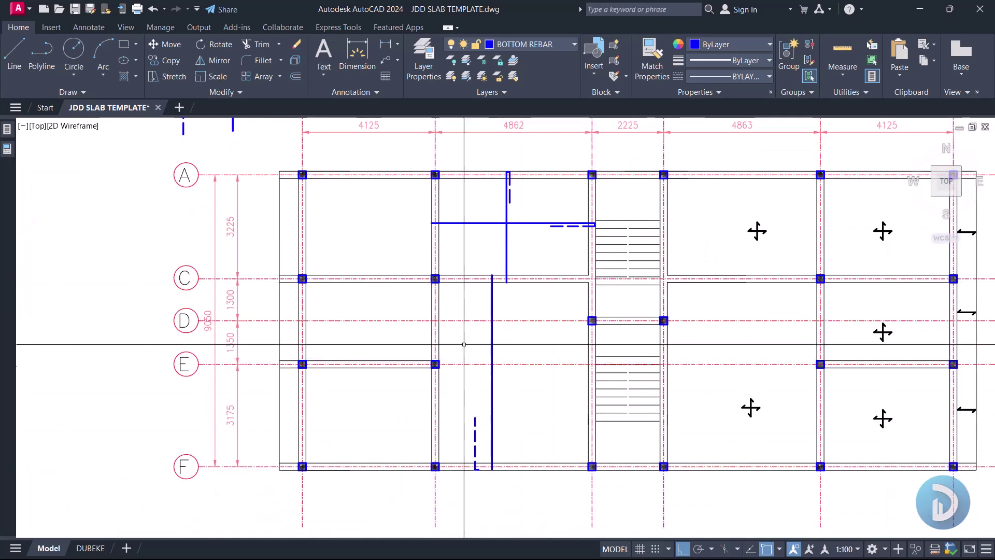
pyautogui.scroll(4, 518, 212)
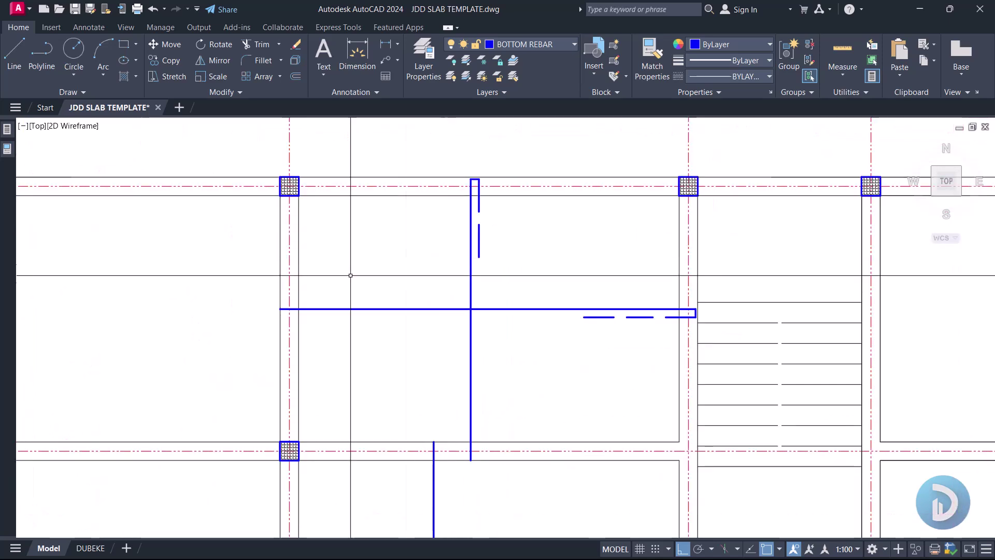
pyautogui.click(237, 288)
pyautogui.click(701, 325)
pyautogui.rightClick(588, 285)
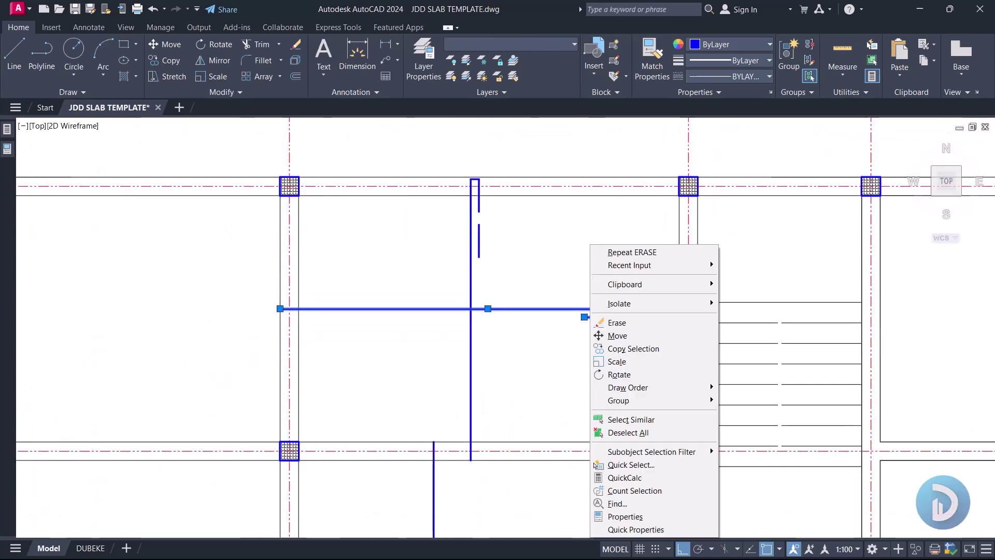
pyautogui.click(618, 336)
pyautogui.scroll(2, 526, 339)
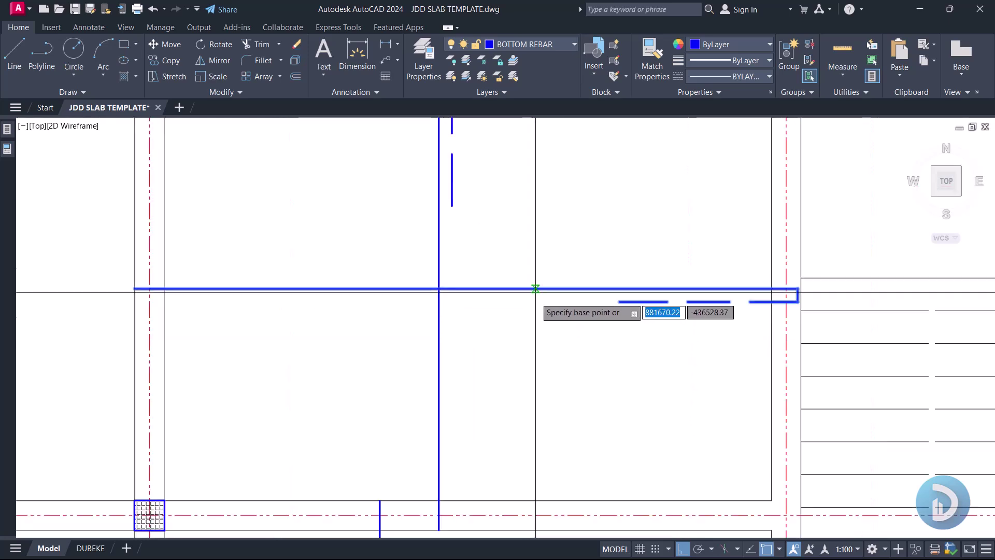
pyautogui.scroll(-2, 544, 218)
pyautogui.scroll(2, 557, 201)
pyautogui.click(541, 155)
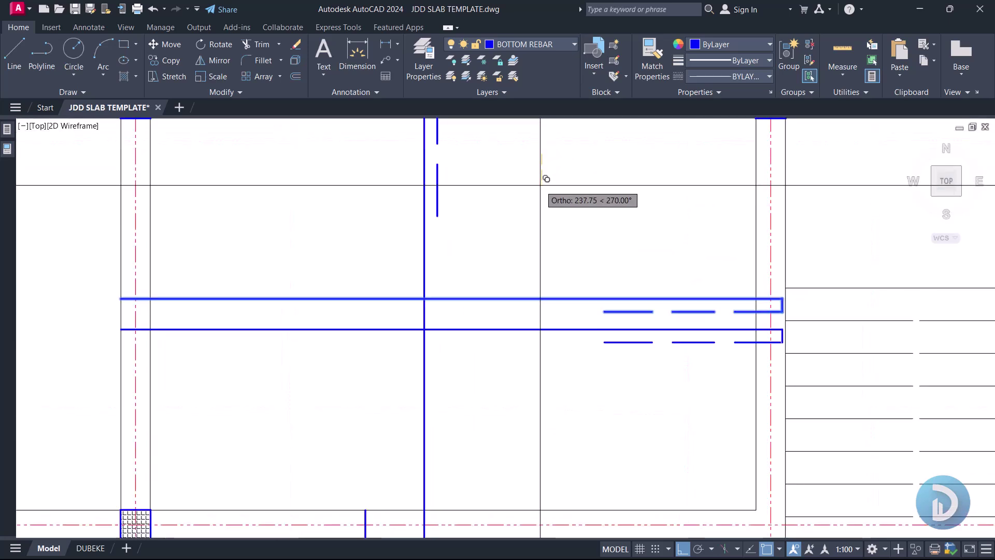
pyautogui.click(542, 192)
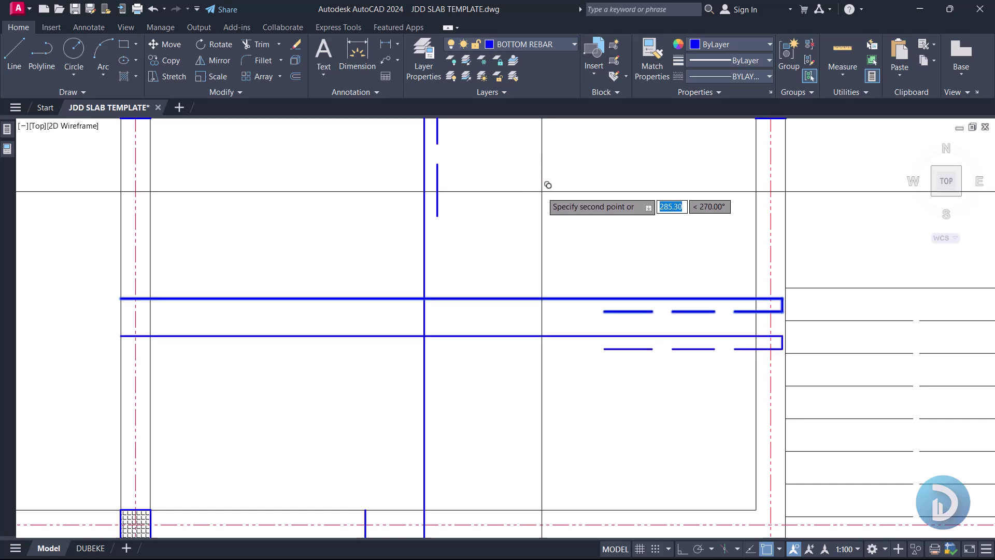
pyautogui.click(541, 226)
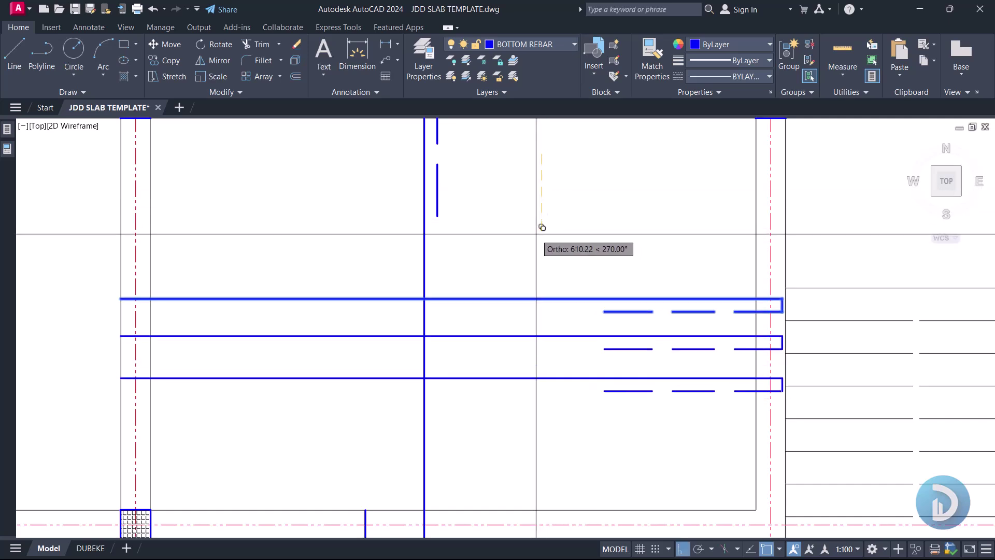
pyautogui.moveTo(525, 347); pyautogui.dragTo(524, 285, button='middle')
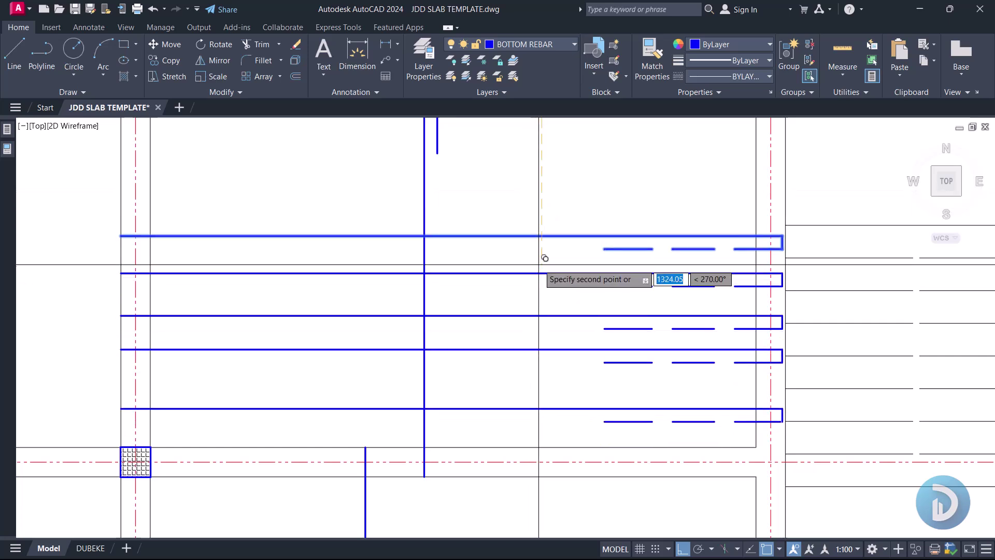
pyautogui.scroll(3, 544, 243)
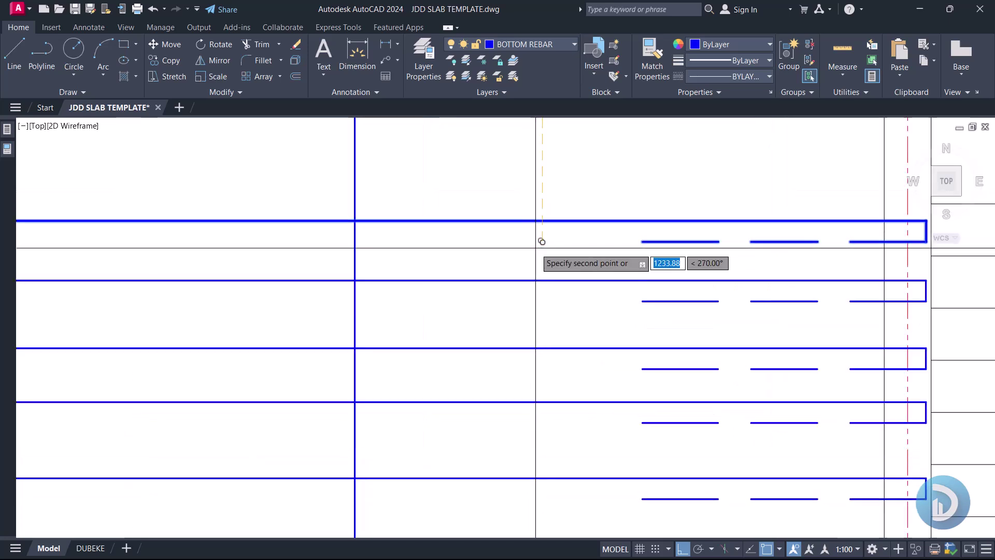
pyautogui.scroll(-2, 536, 297)
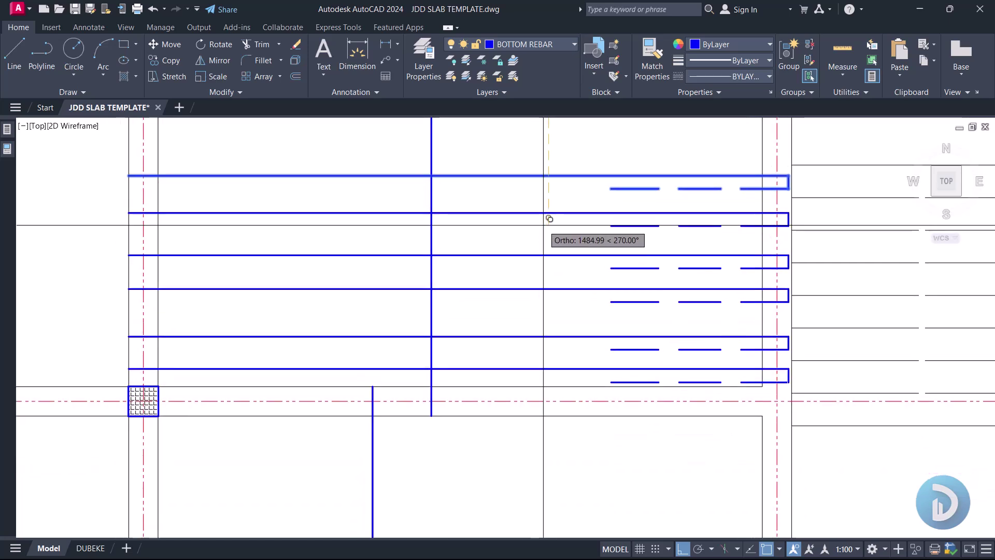
pyautogui.scroll(-2, 549, 219)
pyautogui.moveTo(536, 205); pyautogui.dragTo(523, 276, button='middle')
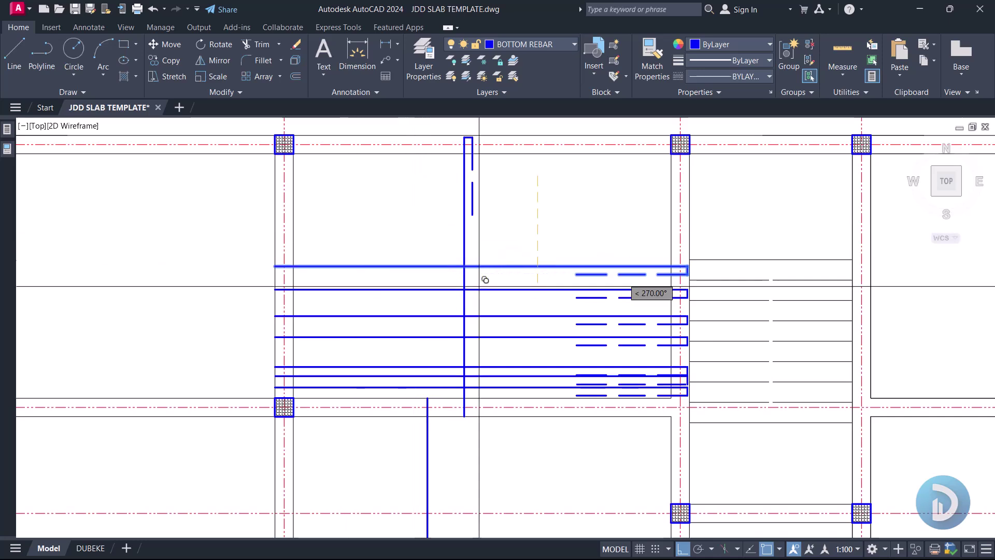
pyautogui.scroll(-2, 381, 214)
pyautogui.moveTo(829, 262); pyautogui.dragTo(872, 275, button='middle')
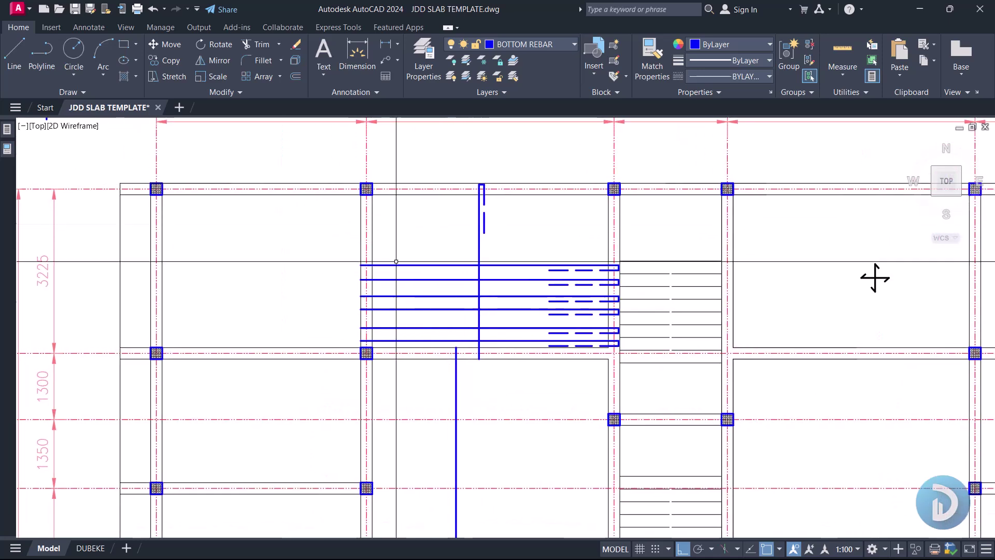
# - Copy the uppermost hooked horizontal bar with its dashed leg down past the axis C beam into the C–F panel
pyautogui.moveTo(526, 360); pyautogui.dragTo(511, 304, button='middle')
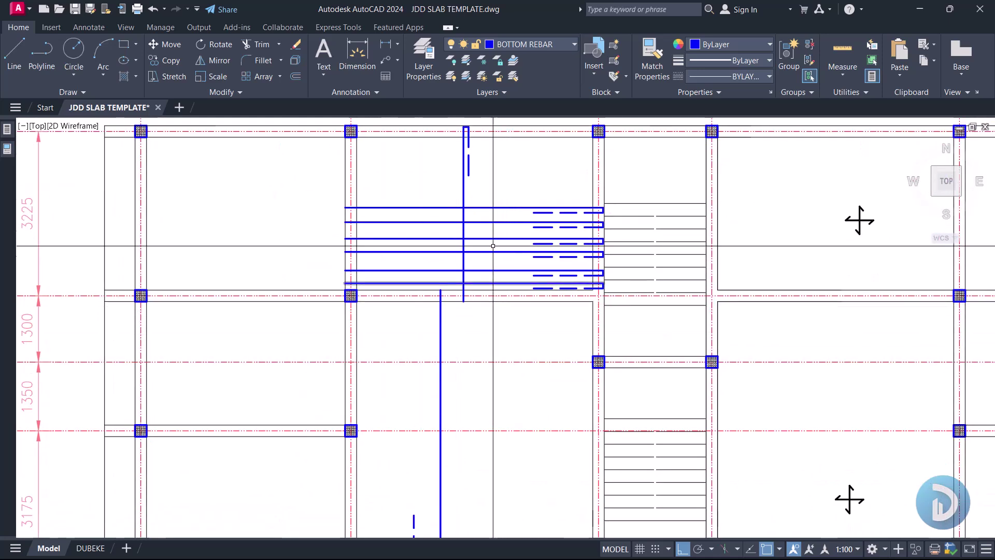
pyautogui.moveTo(485, 226); pyautogui.dragTo(488, 256, button='middle')
pyautogui.scroll(2, 488, 255)
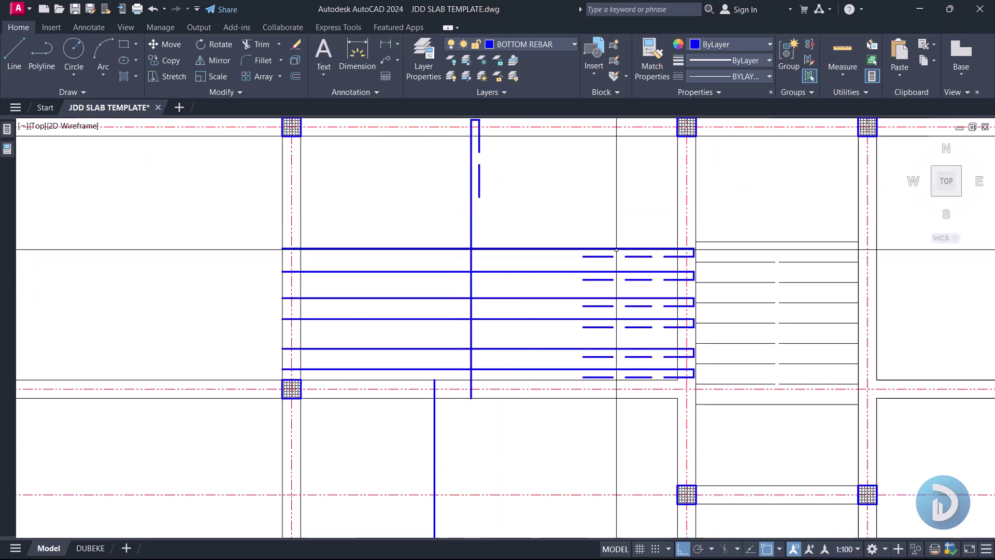
pyautogui.write('o')
pyautogui.press('Return')
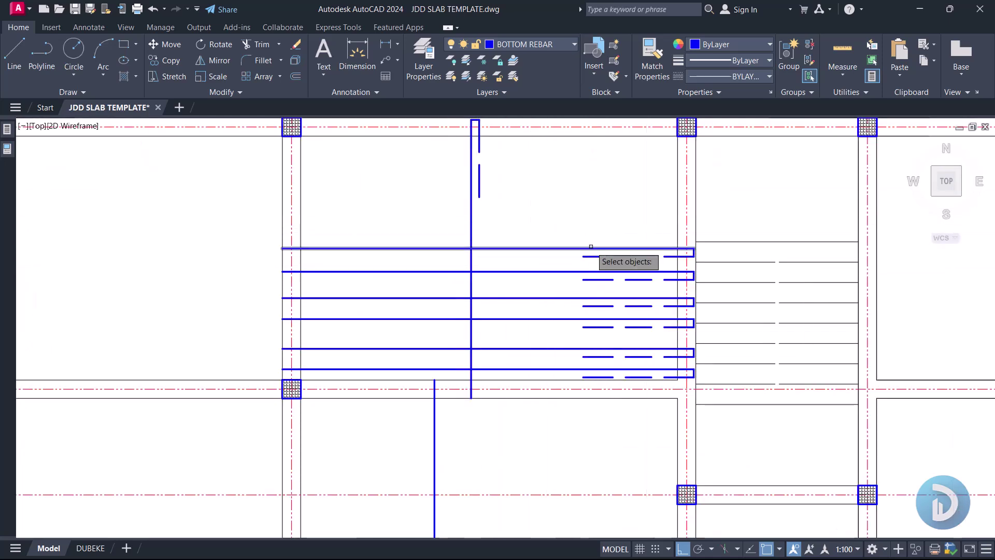
pyautogui.click(566, 210)
pyautogui.moveTo(559, 332); pyautogui.dragTo(583, 202, button='middle')
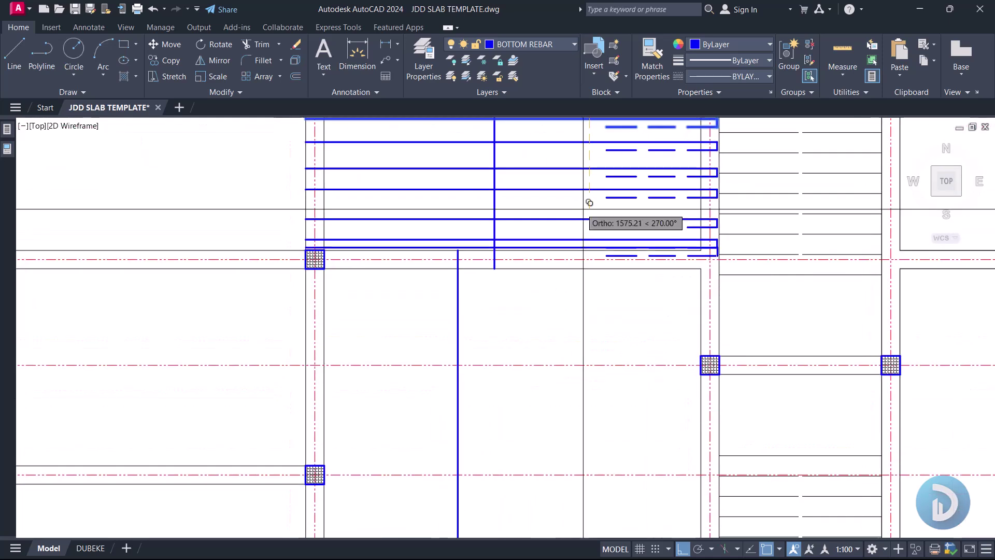
pyautogui.click(575, 281)
pyautogui.press('Return')
# - Delete the trial copies of the horizontal bar, keeping only the original hooked bar in the A–C panel
pyautogui.moveTo(575, 281); pyautogui.dragTo(512, 269, button='middle')
pyautogui.click(226, 304)
pyautogui.click(688, 327)
pyautogui.moveTo(570, 300); pyautogui.dragTo(530, 392, button='middle')
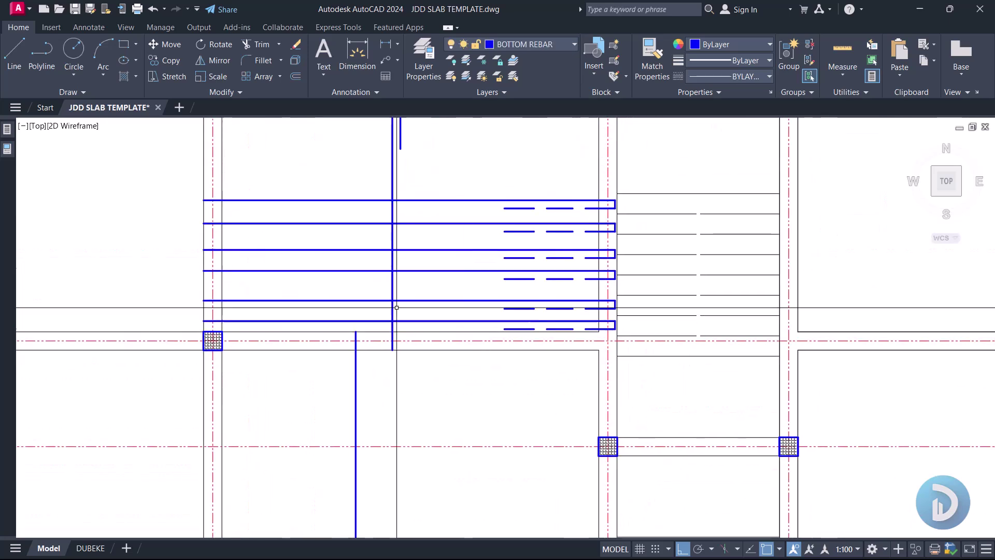
pyautogui.scroll(2, 269, 404)
pyautogui.scroll(-4, 635, 403)
pyautogui.press('Delete')
# - Copy the hooked horizontal bar and dashed leg from the A–C panel straight down into the C–F panel, just below axis E
pyautogui.moveTo(730, 450); pyautogui.dragTo(615, 433, button='middle')
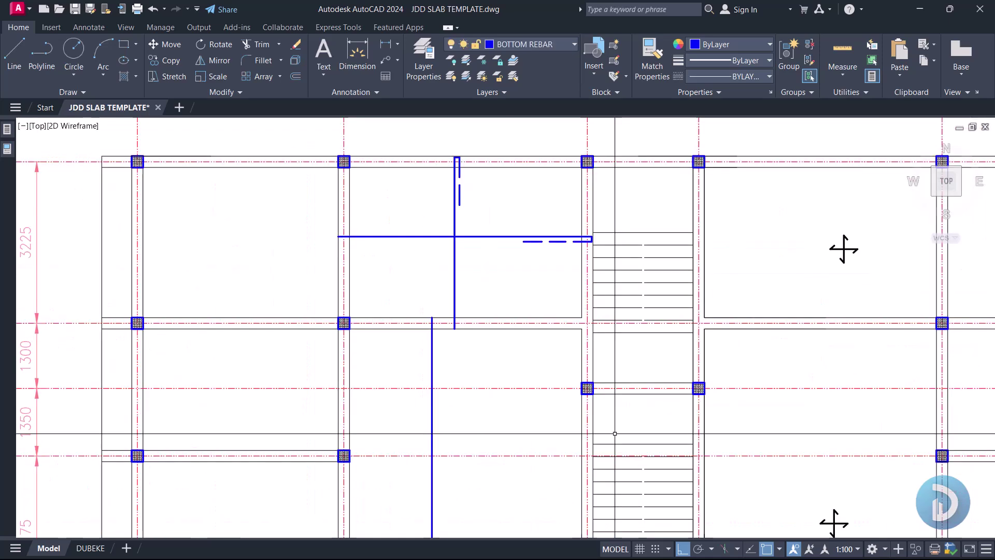
pyautogui.click(317, 219)
pyautogui.click(607, 258)
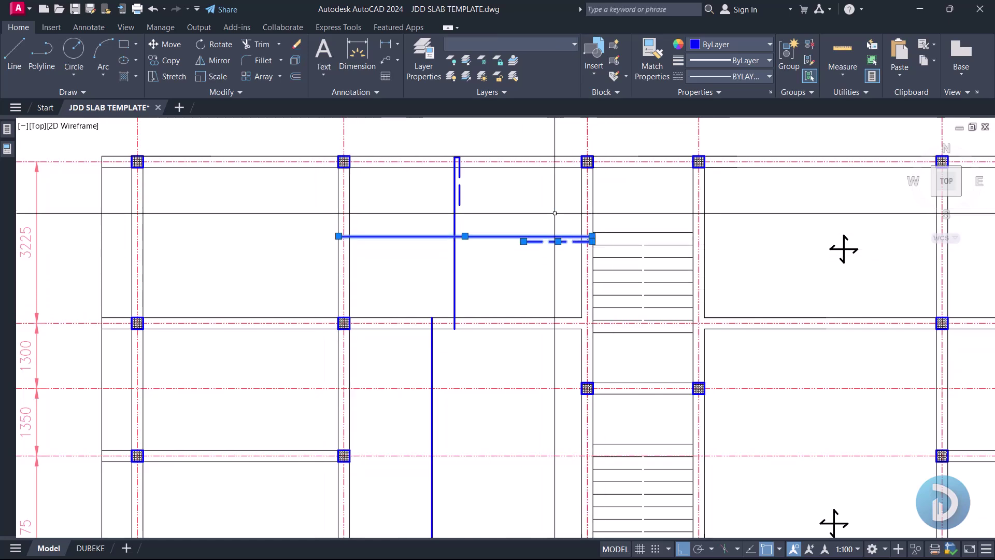
pyautogui.rightClick(548, 199)
pyautogui.click(601, 315)
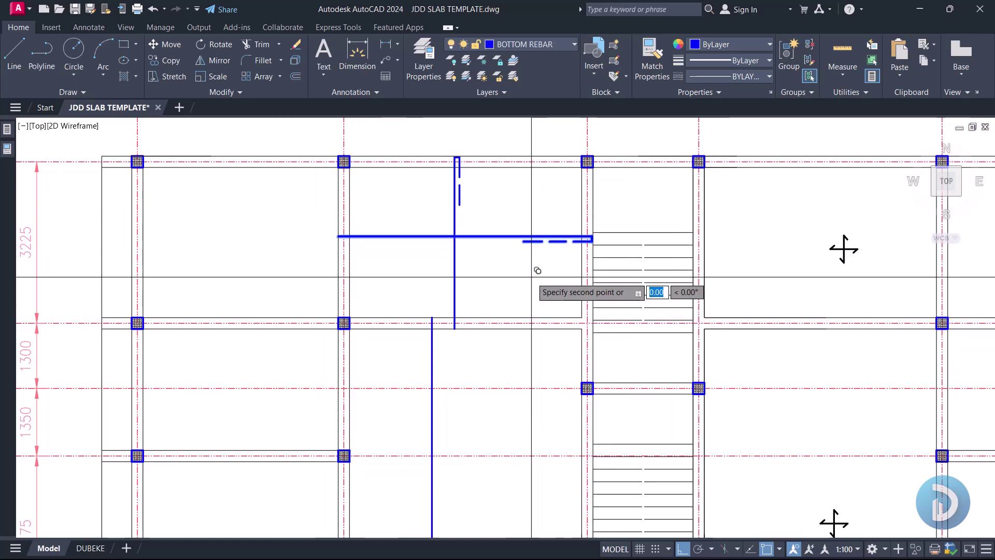
pyautogui.click(535, 269)
pyautogui.scroll(3, 518, 371)
pyautogui.click(512, 425)
pyautogui.press('Escape')
pyautogui.scroll(-4, 570, 352)
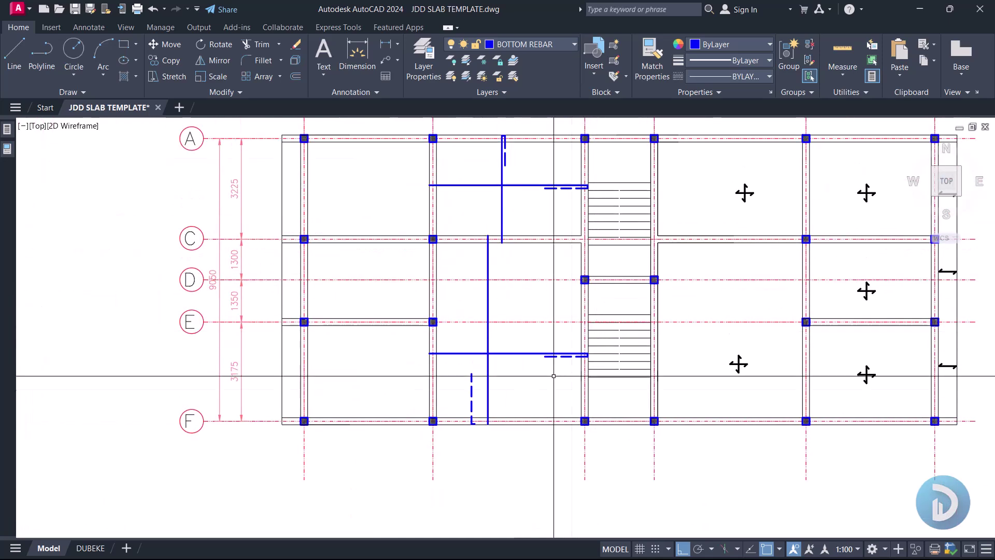
# - Examine the bottom bars placed between axes 2 and 3 and the empty panels between axes 1 and 2
pyautogui.scroll(2, 572, 347)
pyautogui.scroll(4, 517, 349)
pyautogui.scroll(-2, 402, 380)
pyautogui.scroll(-4, 402, 380)
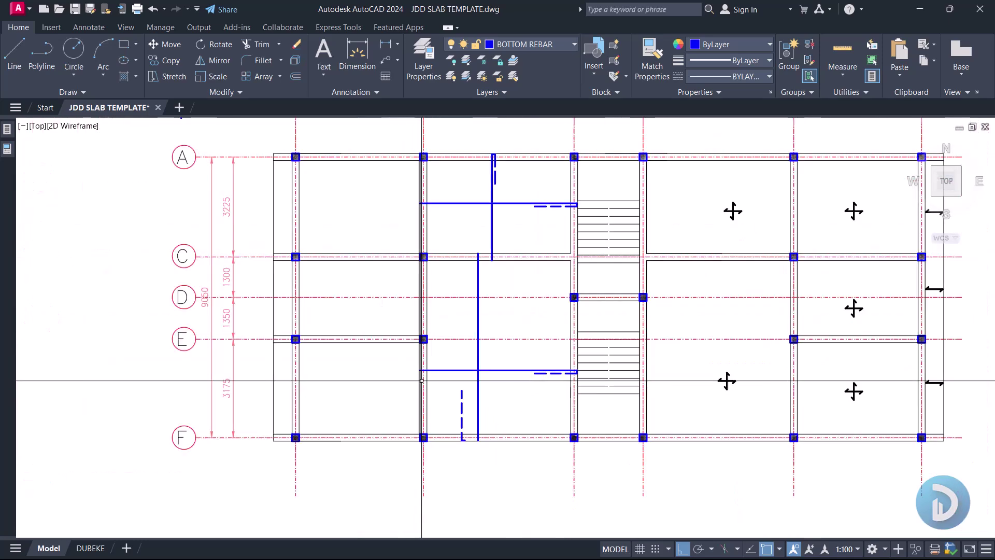
pyautogui.scroll(2, 427, 360)
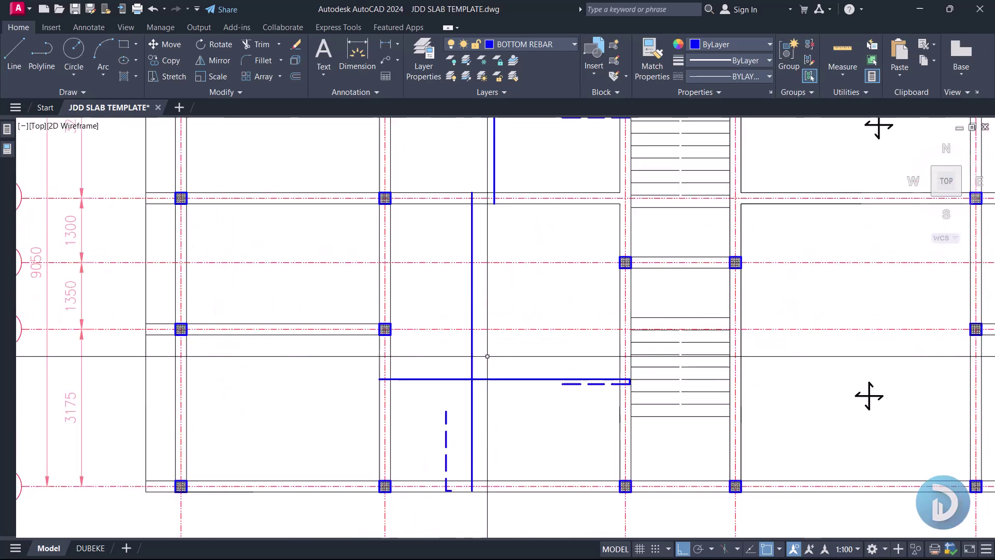
pyautogui.moveTo(490, 197); pyautogui.dragTo(517, 253, button='middle')
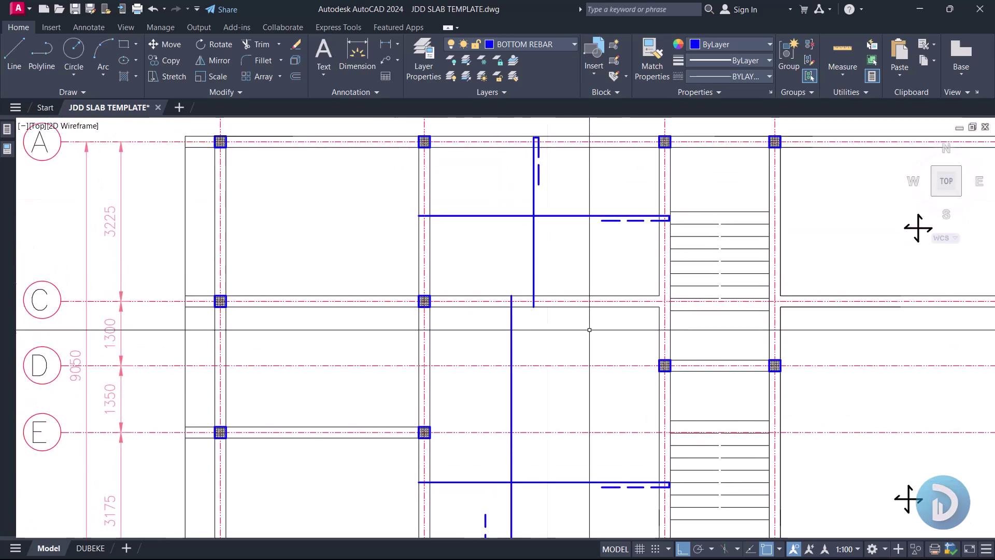
pyautogui.moveTo(384, 199); pyautogui.dragTo(455, 273, button='middle')
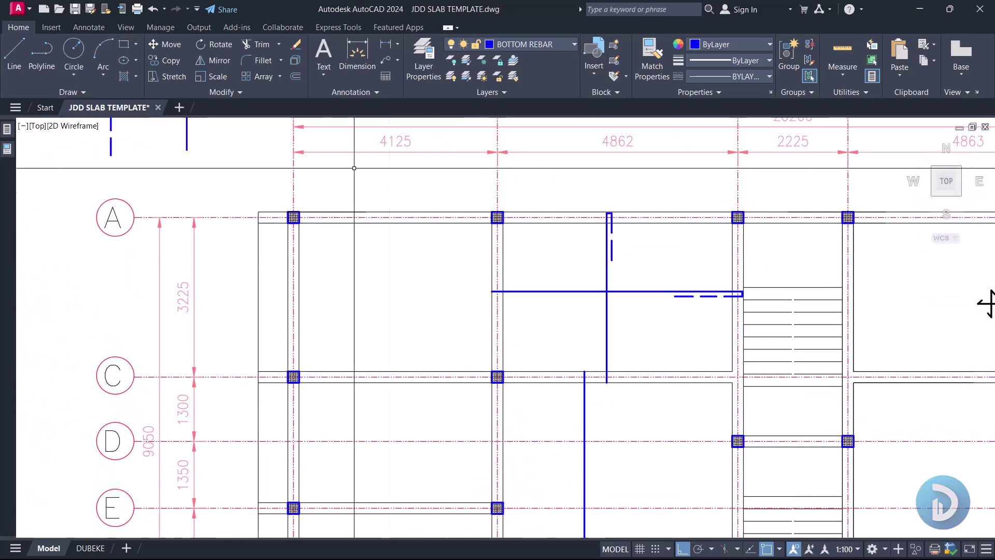
pyautogui.scroll(2, 429, 321)
pyautogui.moveTo(428, 306); pyautogui.dragTo(407, 347, button='middle')
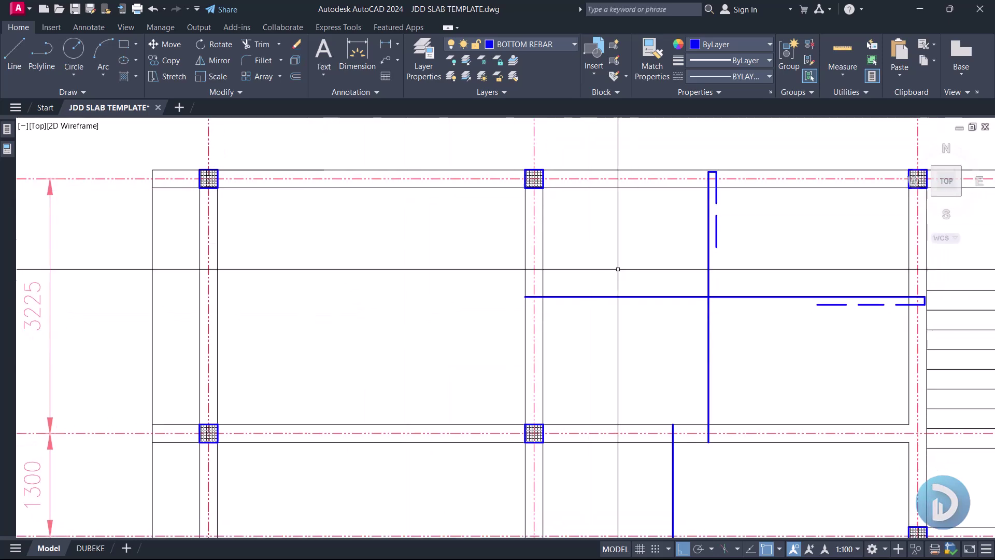
# - Copy the hooked vertical bar and its dashed leg horizontally from the axis 2–3 panel into the A–C panel between axes 1 and 2
pyautogui.scroll(-2, 532, 223)
pyautogui.moveTo(596, 407); pyautogui.dragTo(585, 450, button='middle')
pyautogui.click(612, 215)
pyautogui.click(686, 421)
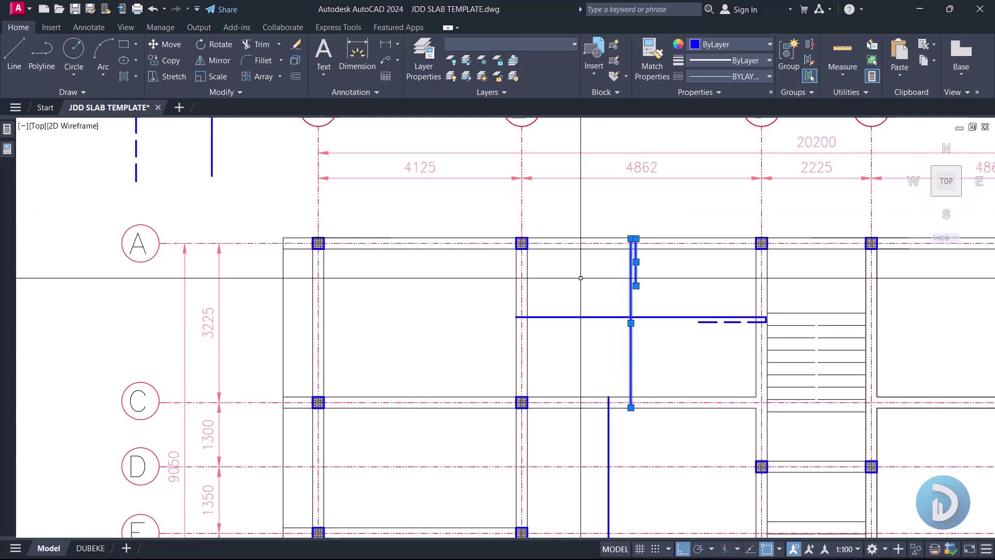
pyautogui.rightClick(578, 277)
pyautogui.click(652, 369)
pyautogui.click(613, 365)
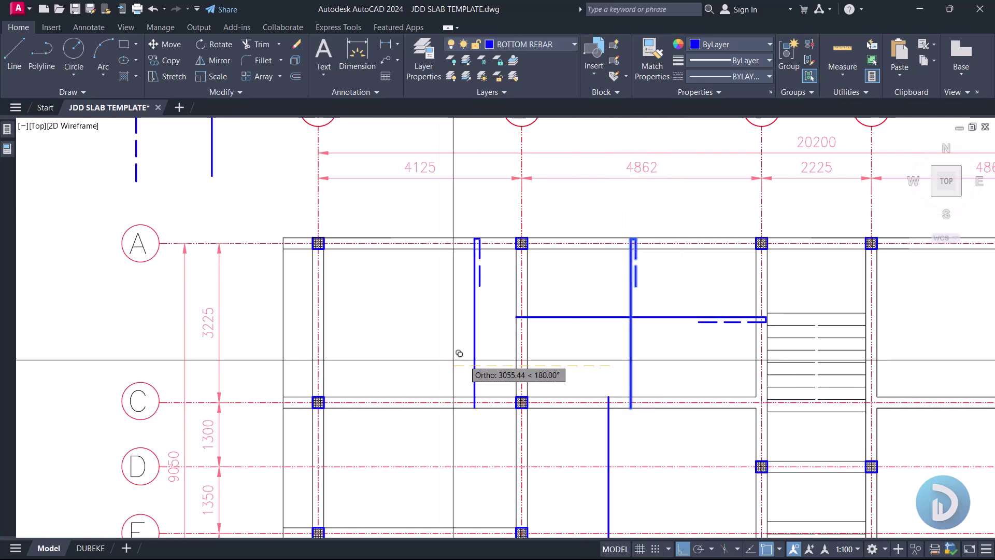
pyautogui.scroll(2, 397, 350)
pyautogui.click(384, 346)
pyautogui.press('Escape')
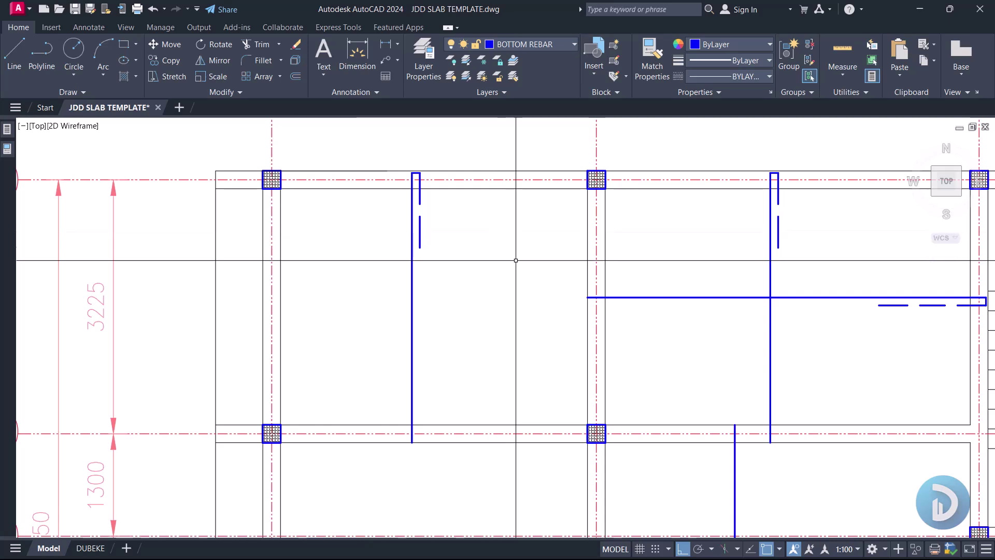
# - Measure the clear height of the A–C panel between axes 1 and 2 with a temporary linear dimension, then remove it
pyautogui.write('DLI')
pyautogui.press('Return')
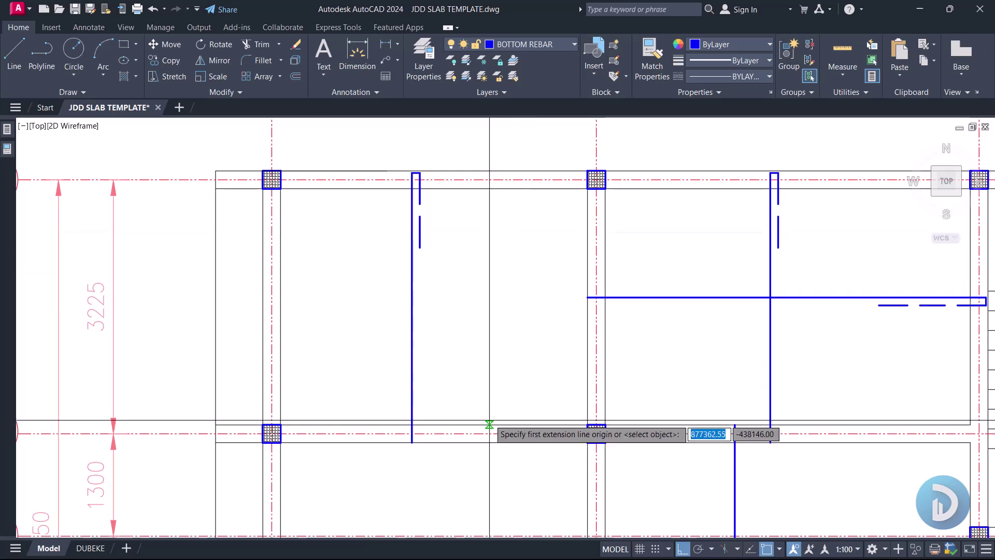
pyautogui.click(490, 420)
pyautogui.click(491, 188)
pyautogui.click(486, 275)
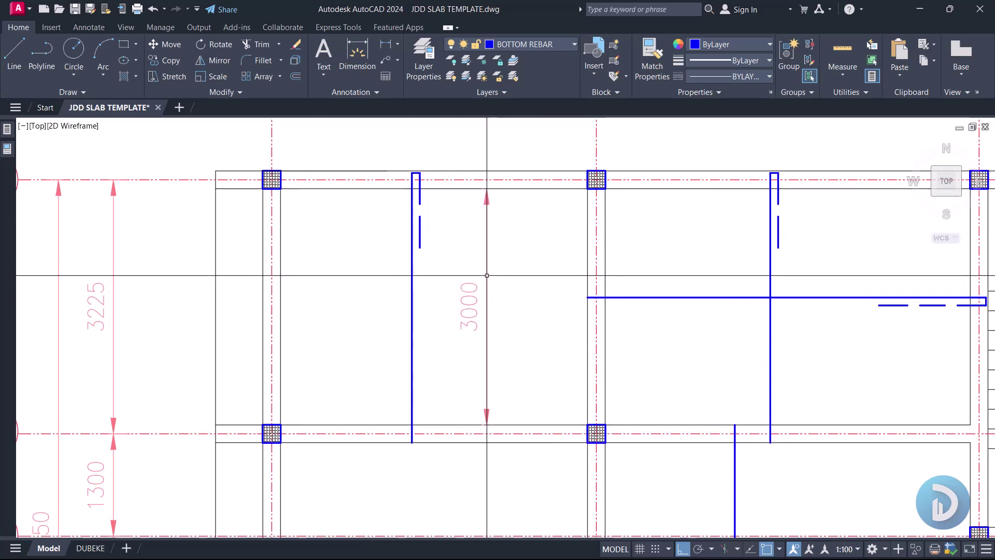
pyautogui.click(486, 280)
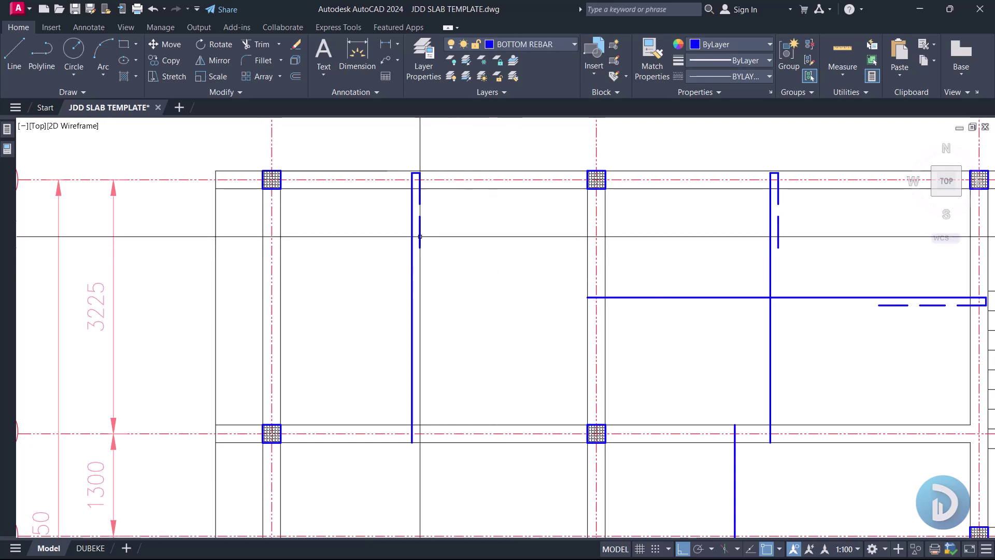
# - Draw a horizontal bottom bar across the A–C panel above axis C, from the far beam face at axis 2 to the outer beam face at axis 1
pyautogui.scroll(2, 429, 209)
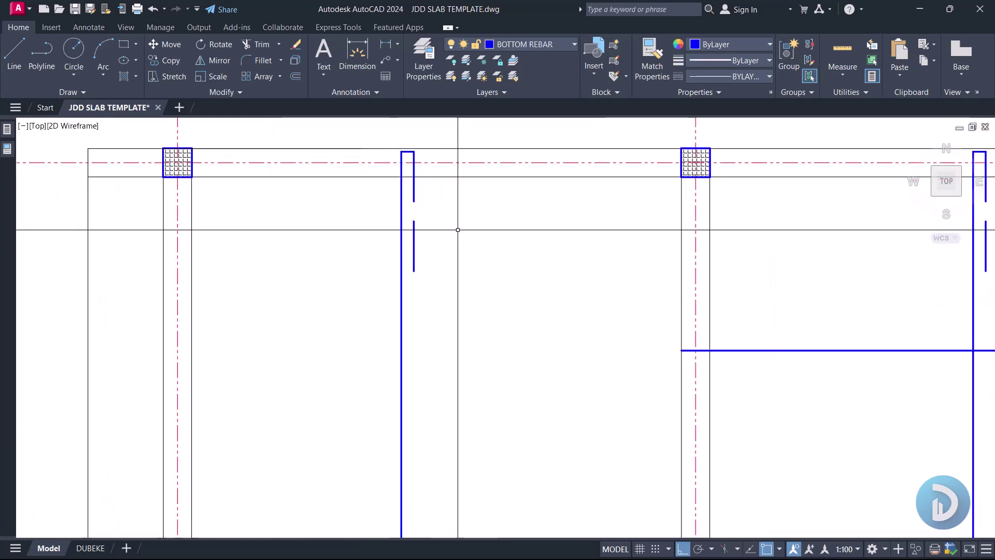
pyautogui.scroll(-2, 457, 230)
pyautogui.moveTo(357, 305)
pyautogui.mouseDown(button='middle')
pyautogui.moveTo(372, 329)
pyautogui.moveTo(363, 314)
pyautogui.mouseUp(button='middle')
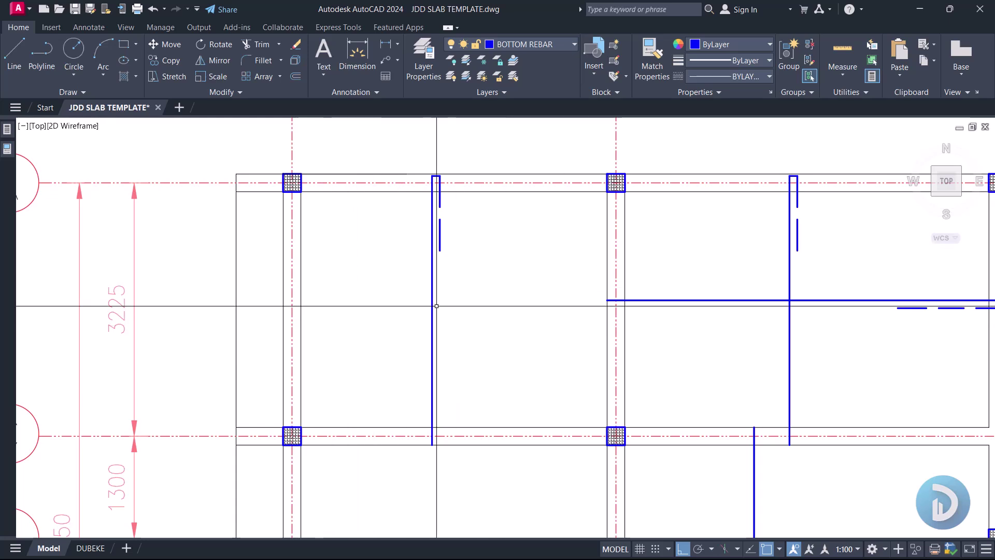
pyautogui.press('l')
pyautogui.press('Return')
pyautogui.click(624, 352)
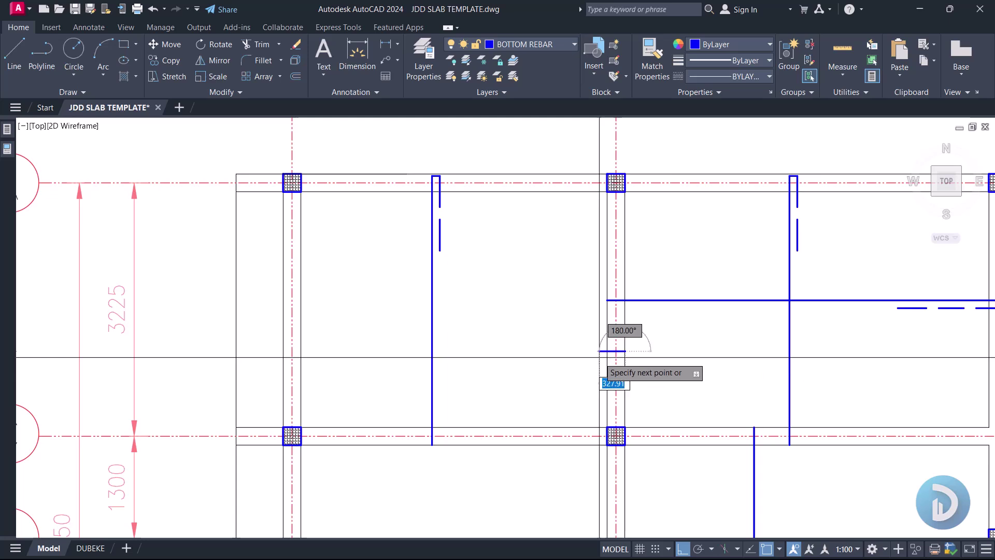
pyautogui.click(283, 352)
pyautogui.press('Return')
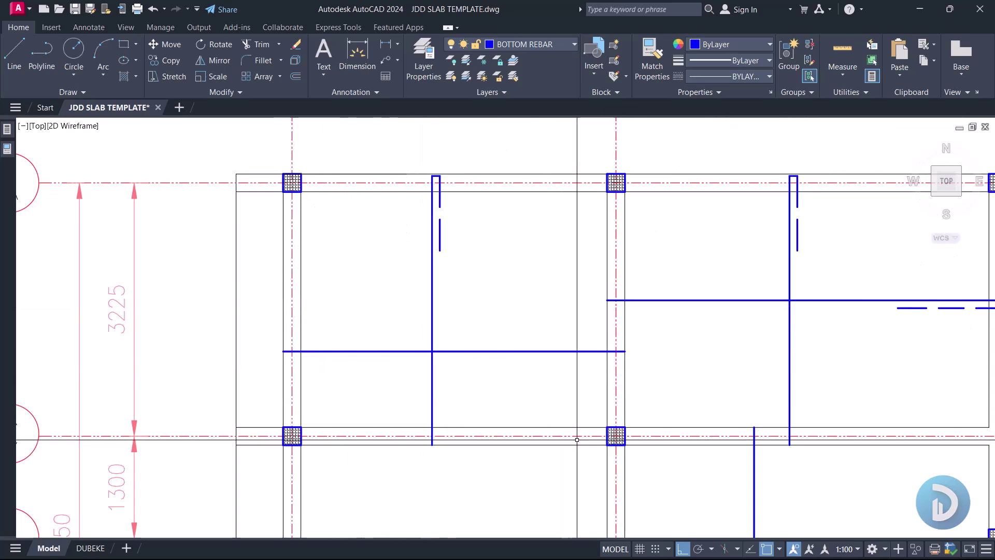
# - Examine both ends of the new horizontal bar at axes 1 and 2 and the slab overhang outside axis 1
pyautogui.scroll(2, 654, 371)
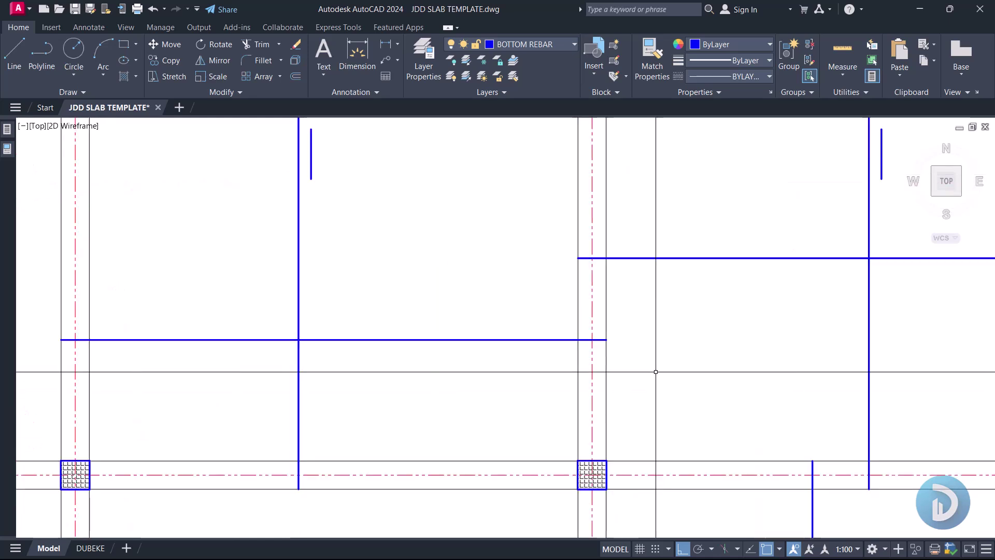
pyautogui.scroll(2, 615, 340)
pyautogui.scroll(-2, 615, 340)
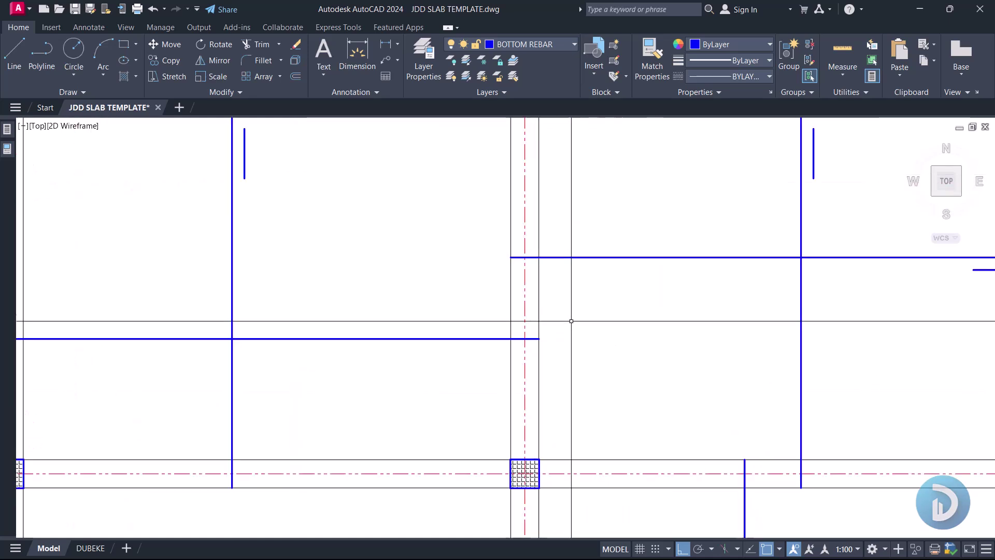
pyautogui.scroll(-2, 534, 374)
pyautogui.moveTo(455, 362); pyautogui.dragTo(517, 362, button='middle')
pyautogui.scroll(2, 517, 362)
pyautogui.moveTo(406, 337); pyautogui.dragTo(565, 358, button='middle')
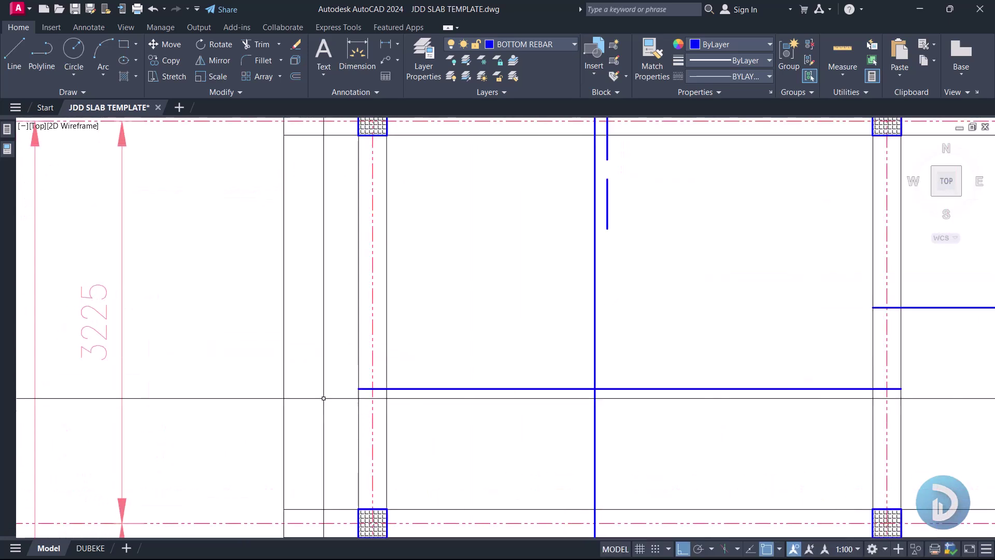
pyautogui.scroll(-2, 433, 380)
pyautogui.scroll(3, 451, 353)
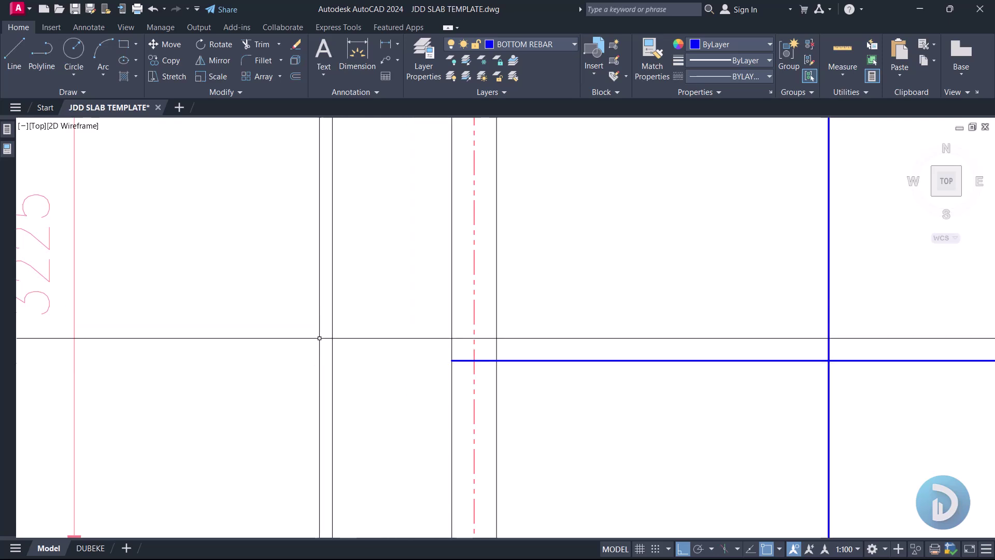
pyautogui.scroll(-3, 334, 364)
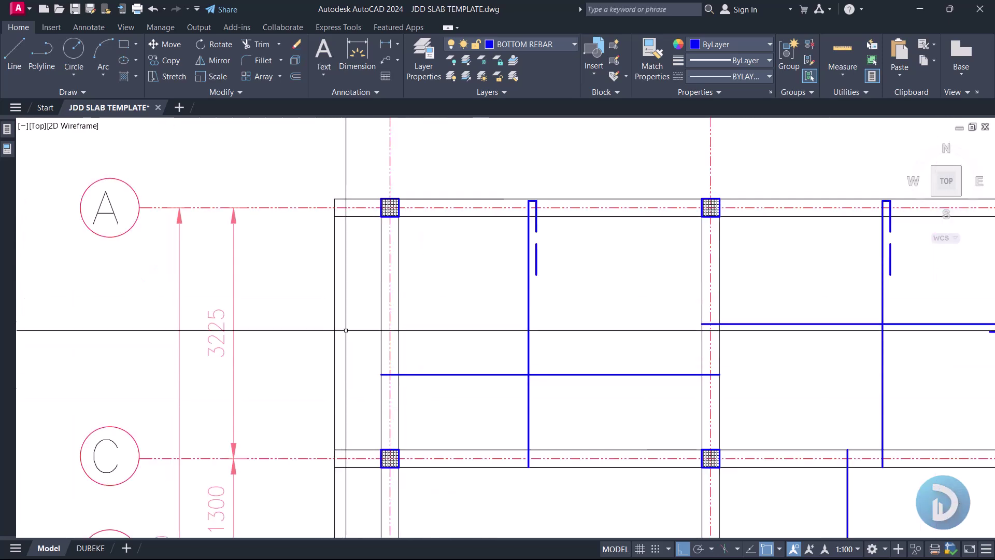
pyautogui.scroll(2, 426, 368)
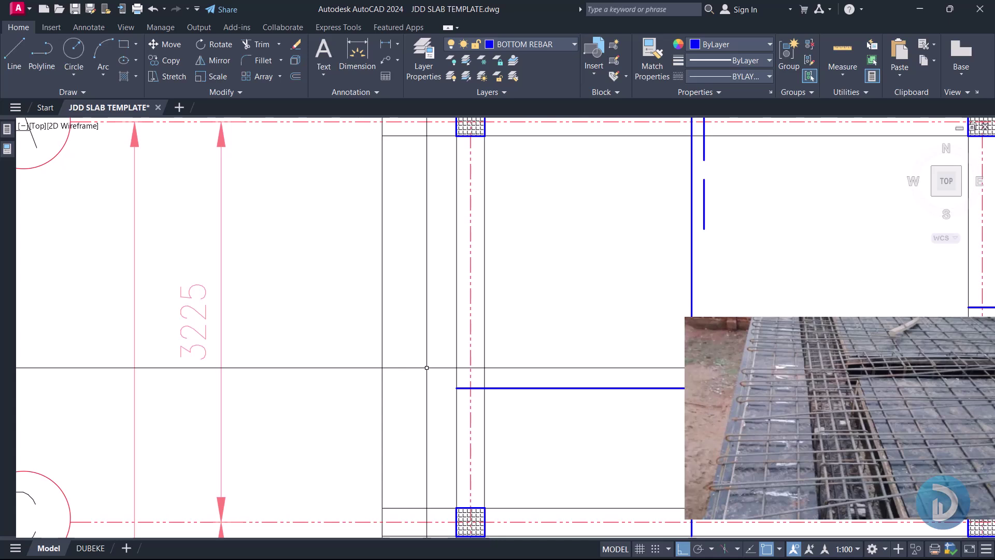
# - Draw a horizontal bar just above the panel bar, from the inner beam face at axis 1 to just inside the overhang's outer edge
pyautogui.press('Return')
pyautogui.scroll(4, 450, 382)
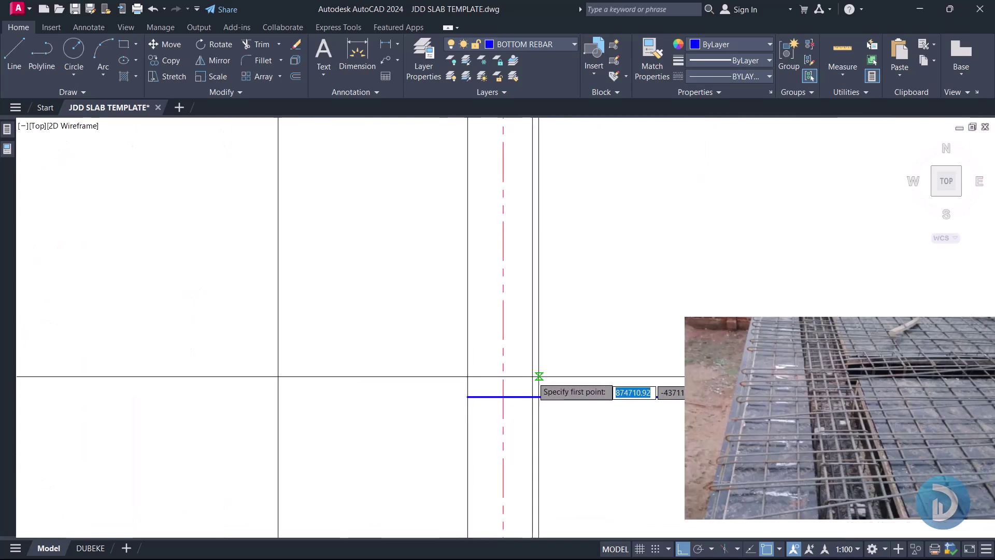
pyautogui.click(538, 377)
pyautogui.scroll(3, 298, 363)
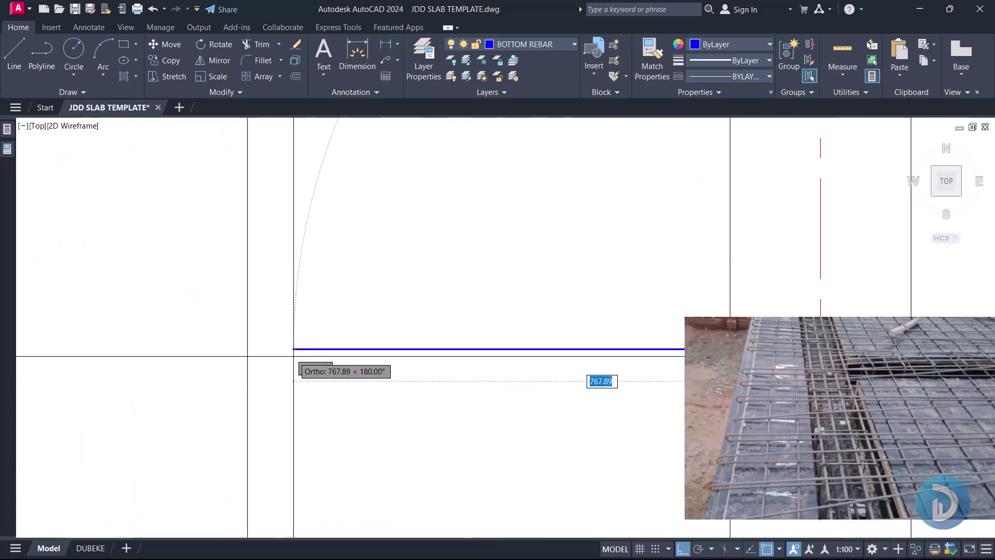
pyautogui.scroll(3, 280, 356)
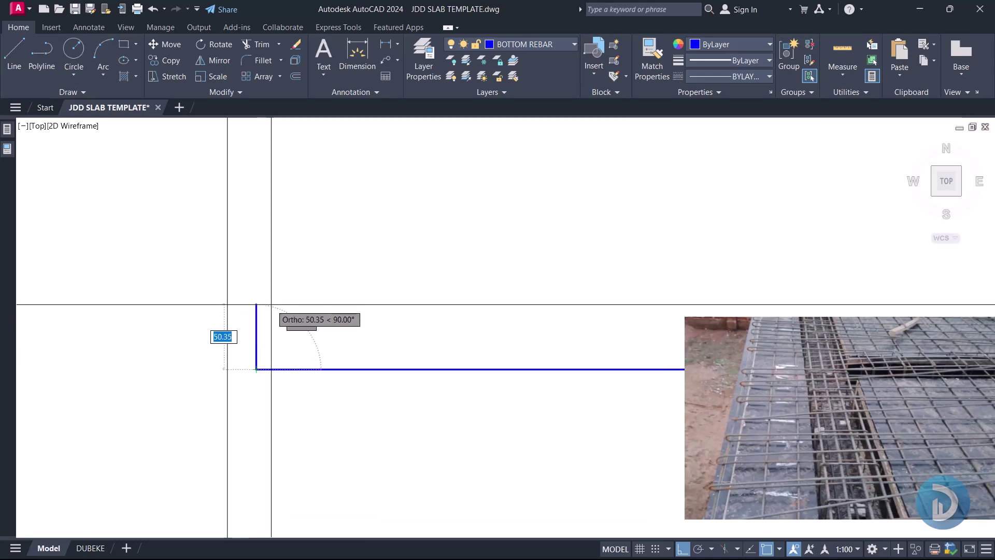
# - Continue the overhang bar with a 100 mm upward hook at the slab edge and a short horizontal return leg towards axis 1
pyautogui.scroll(-4, 270, 304)
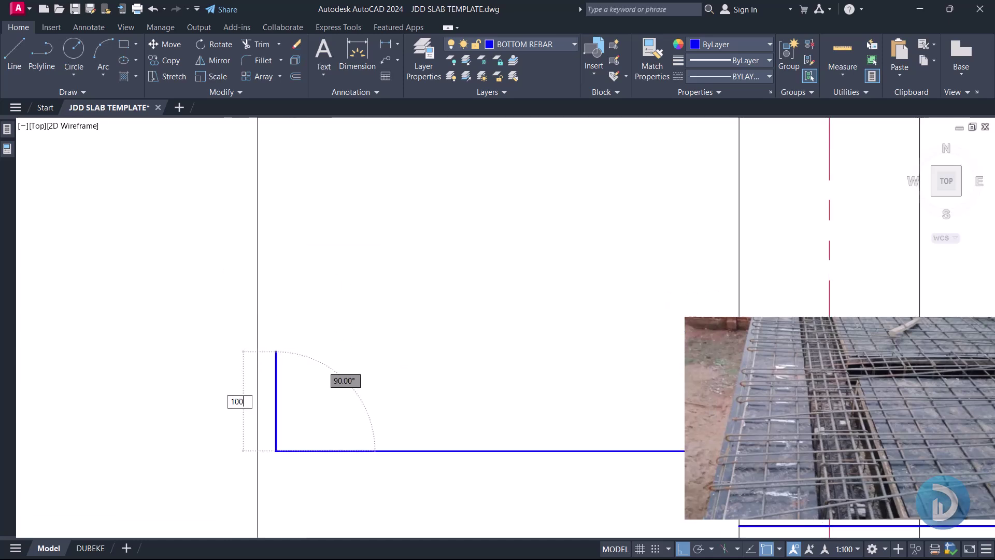
pyautogui.scroll(-5, 275, 353)
pyautogui.scroll(3, 290, 360)
pyautogui.click(271, 353)
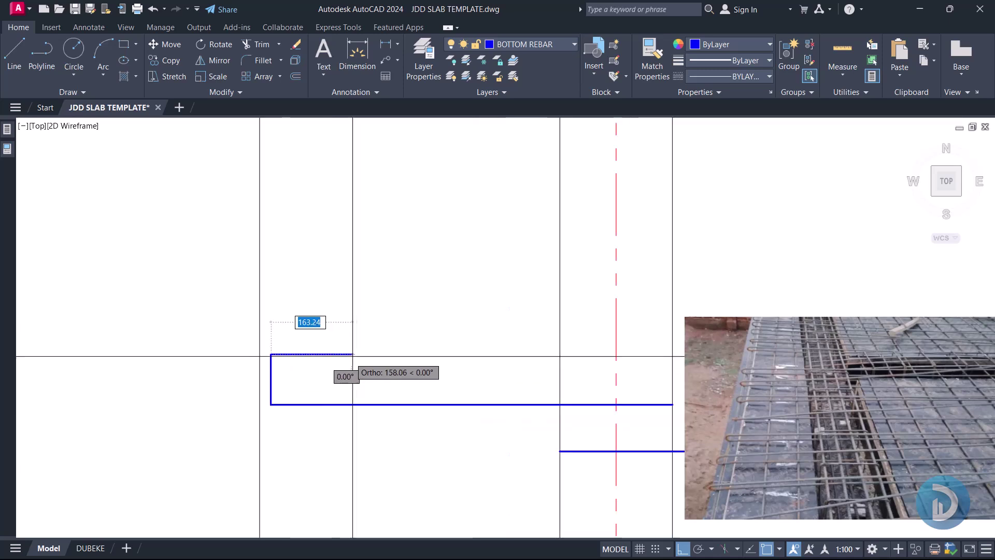
pyautogui.scroll(-3, 365, 363)
pyautogui.scroll(3, 367, 363)
pyautogui.scroll(-3, 368, 361)
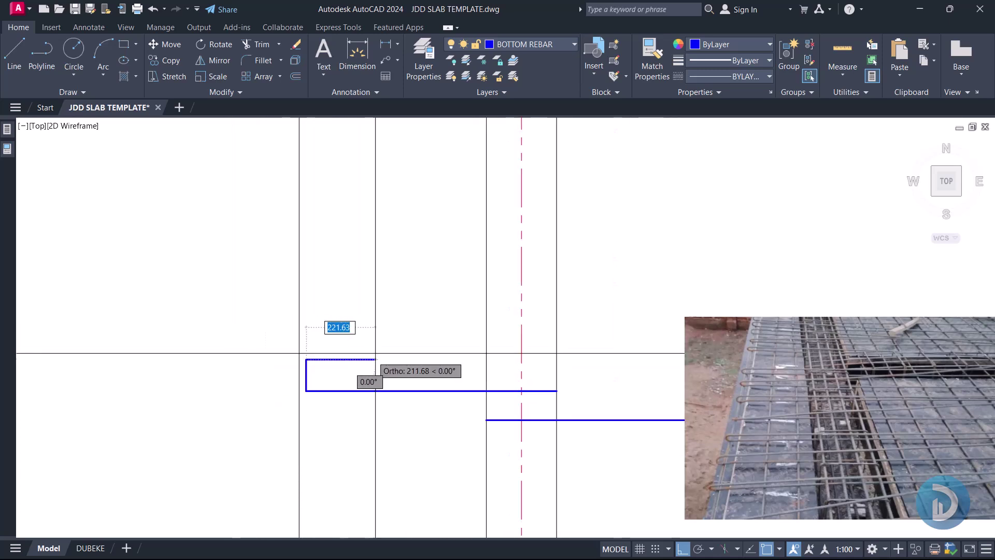
pyautogui.scroll(-3, 375, 358)
pyautogui.click(386, 359)
pyautogui.press('Return')
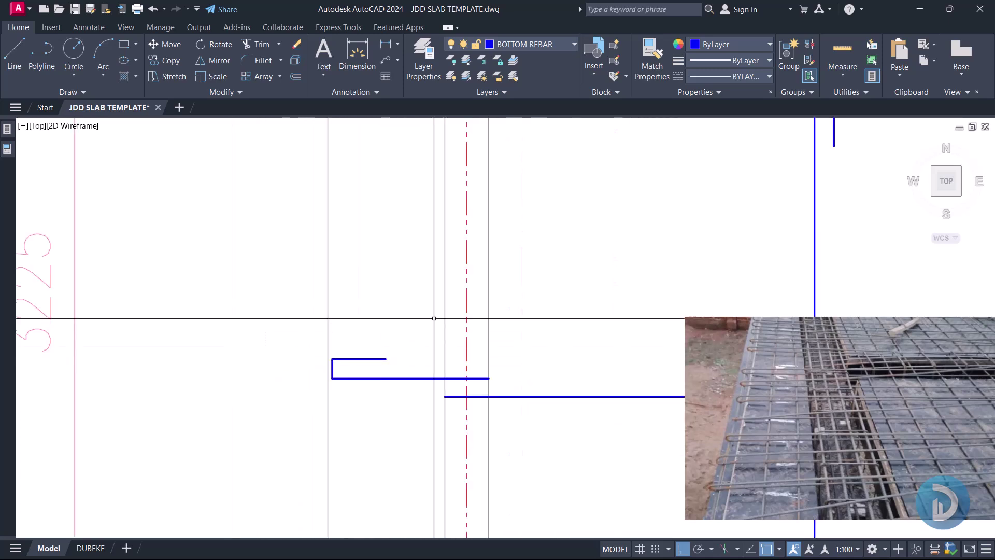
# - Stretch the overhang bar's upper return leg to the inner beam face at axis 1, level with the lower leg's end
pyautogui.scroll(-3, 389, 343)
pyautogui.moveTo(405, 328); pyautogui.dragTo(396, 369, button='middle')
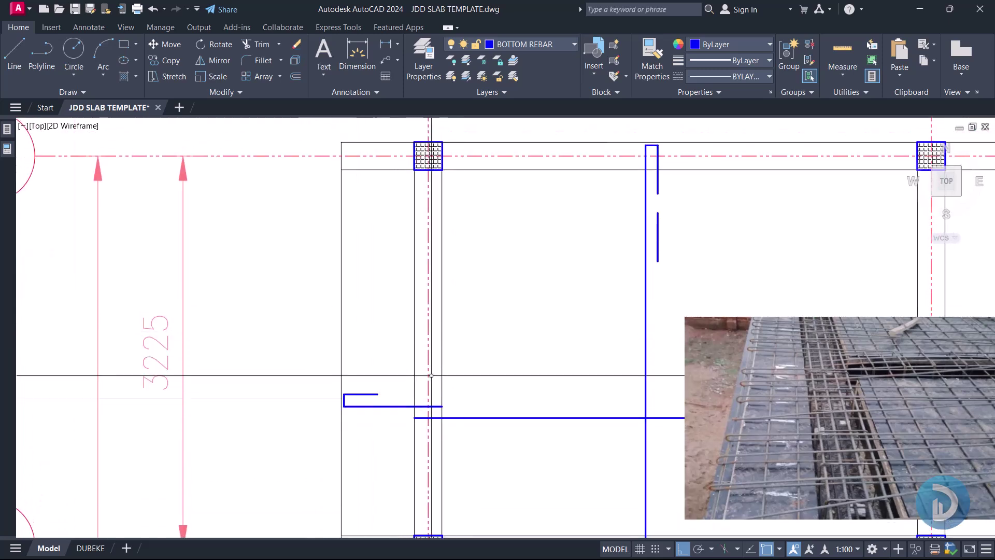
pyautogui.scroll(4, 351, 407)
pyautogui.scroll(-4, 414, 407)
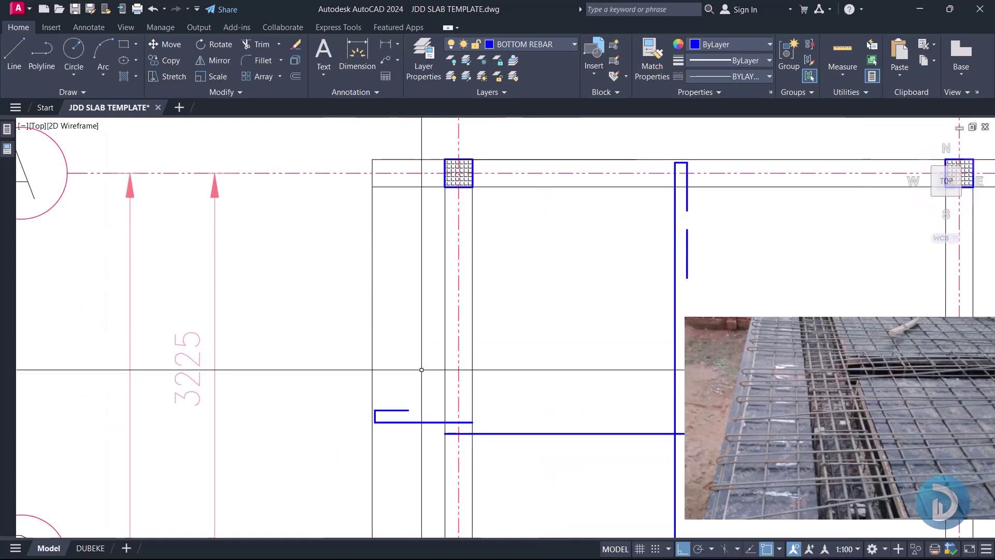
pyautogui.scroll(4, 408, 440)
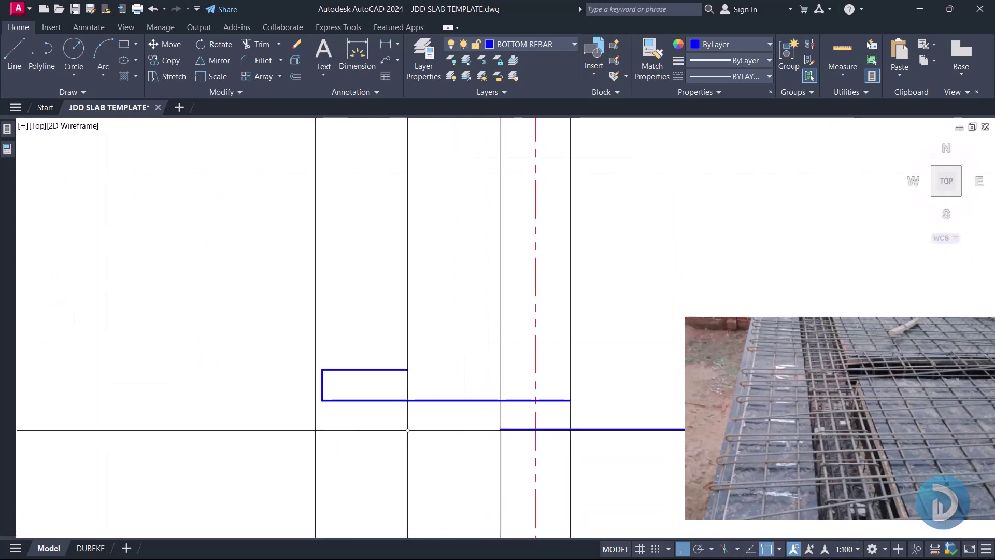
pyautogui.click(409, 371)
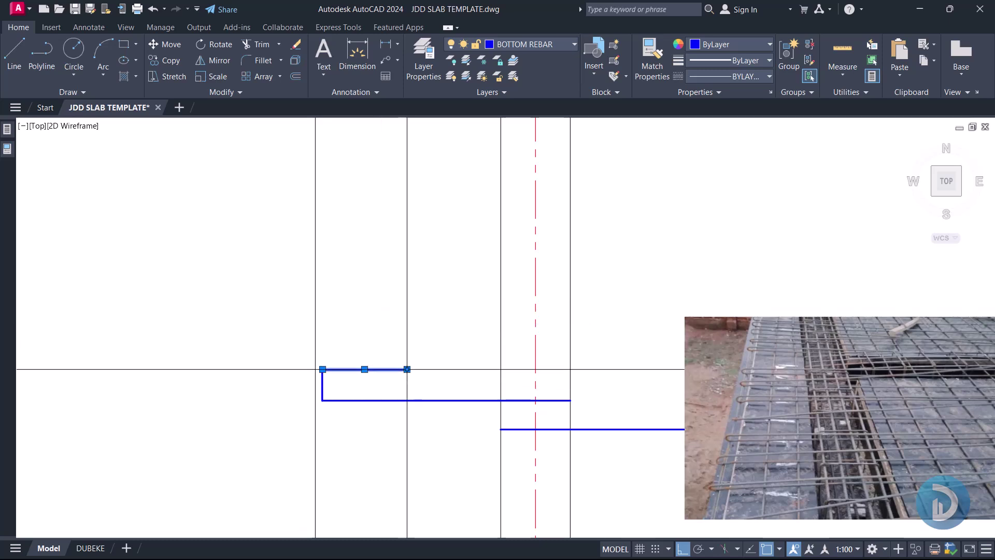
pyautogui.click(570, 369)
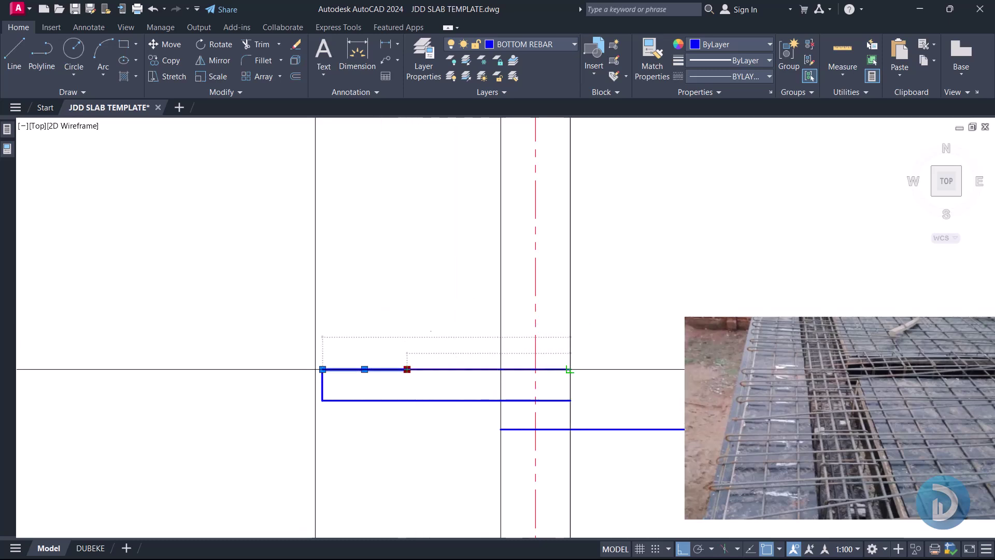
pyautogui.press('Escape')
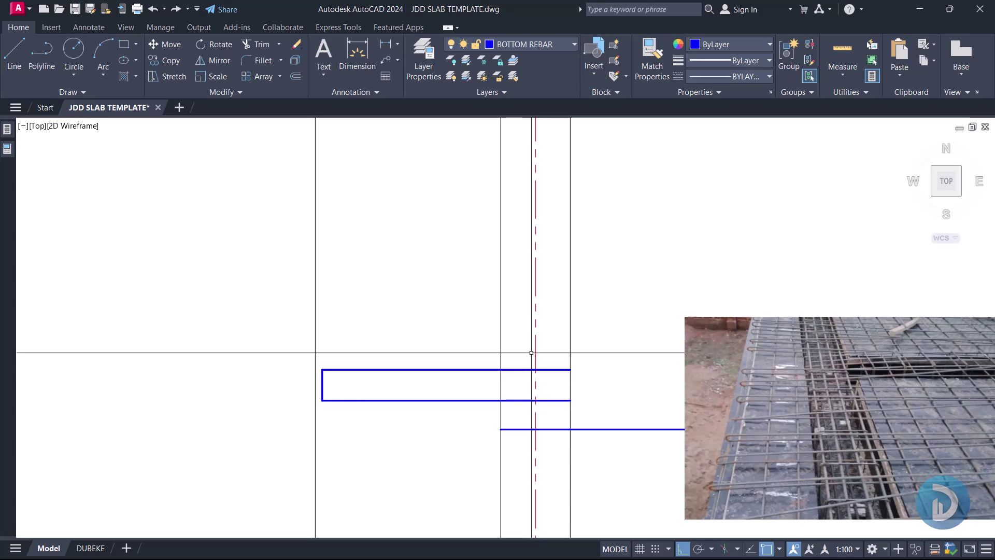
pyautogui.moveTo(535, 362); pyautogui.dragTo(460, 320, button='middle')
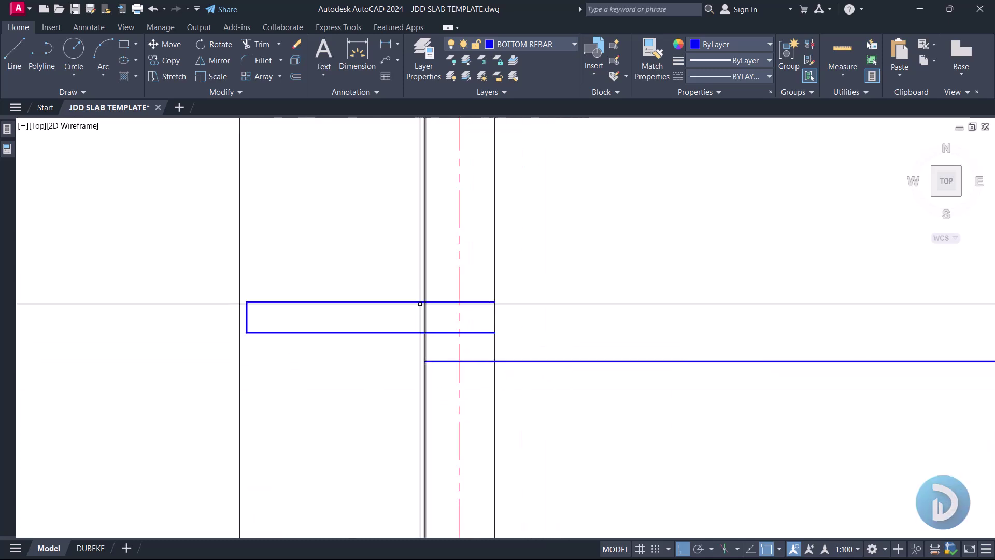
pyautogui.scroll(2, 460, 288)
pyautogui.click(493, 309)
pyautogui.scroll(-2, 492, 309)
pyautogui.moveTo(507, 313); pyautogui.dragTo(415, 344, button='middle')
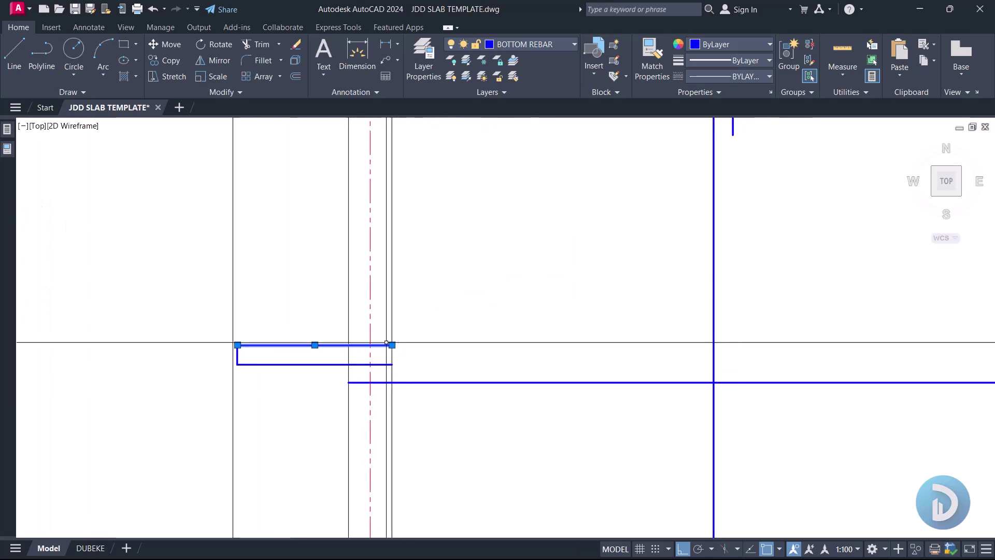
pyautogui.scroll(-1, 354, 345)
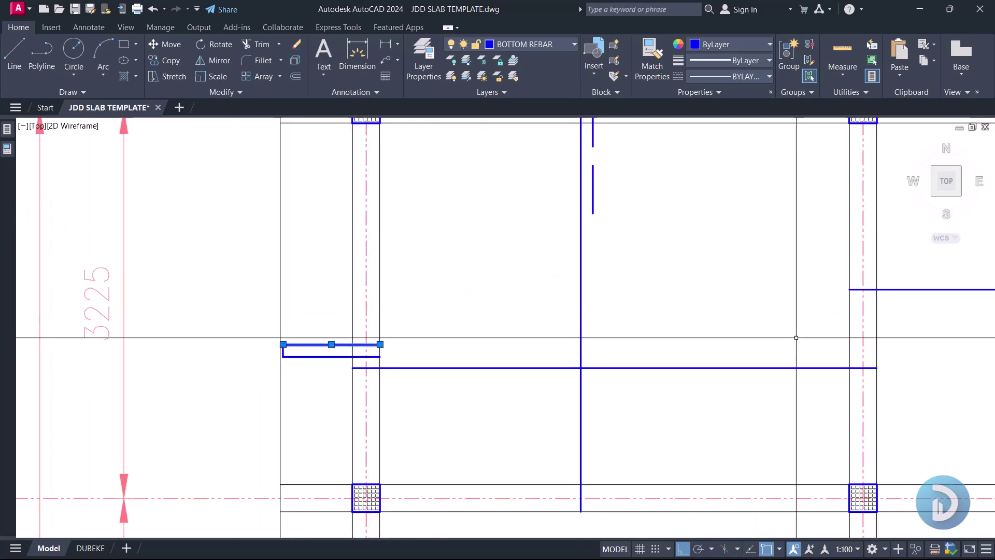
pyautogui.moveTo(797, 338); pyautogui.dragTo(800, 352, button='middle')
pyautogui.scroll(2, 456, 362)
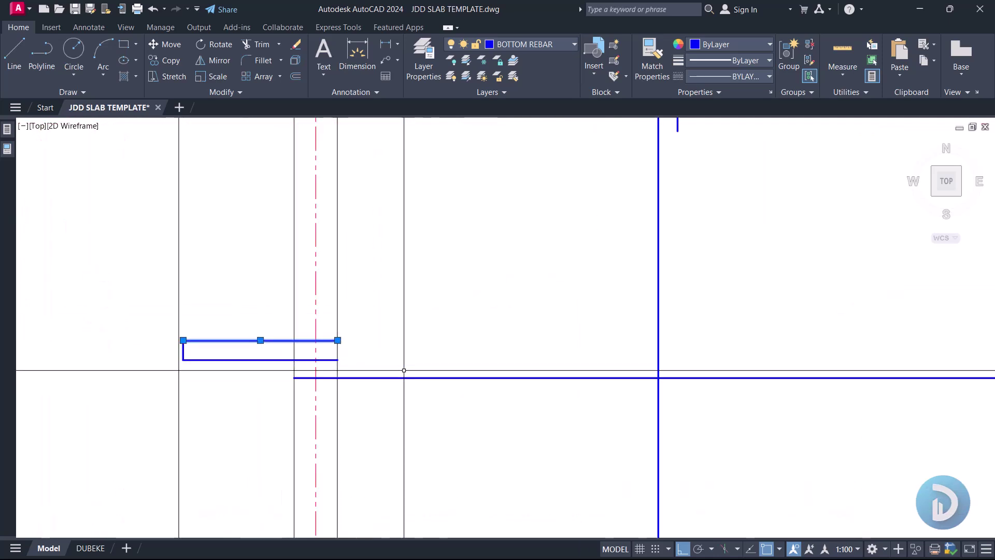
pyautogui.click(337, 340)
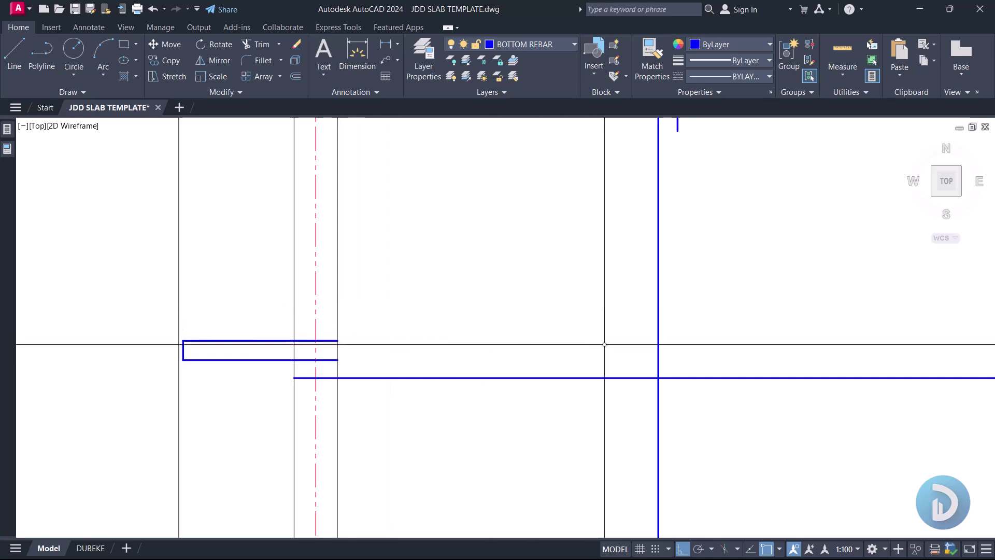
# - Try to draw a vertical bar from the axis A beam beside the hooked vertical bar, then delete the trial line
pyautogui.scroll(-4, 604, 344)
pyautogui.scroll(5, 519, 272)
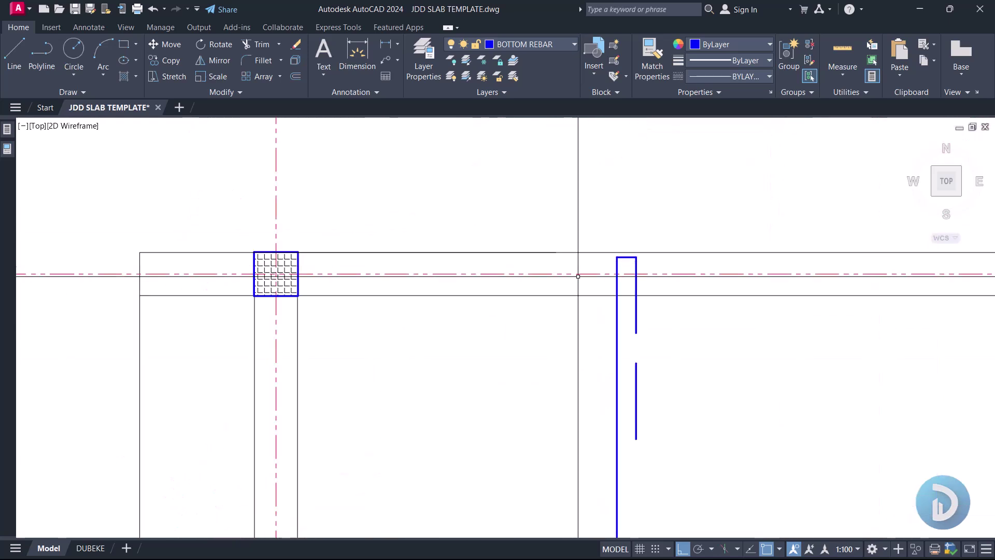
pyautogui.write('l')
pyautogui.press('Return')
pyautogui.scroll(4, 576, 255)
pyautogui.scroll(-4, 573, 265)
pyautogui.click(574, 268)
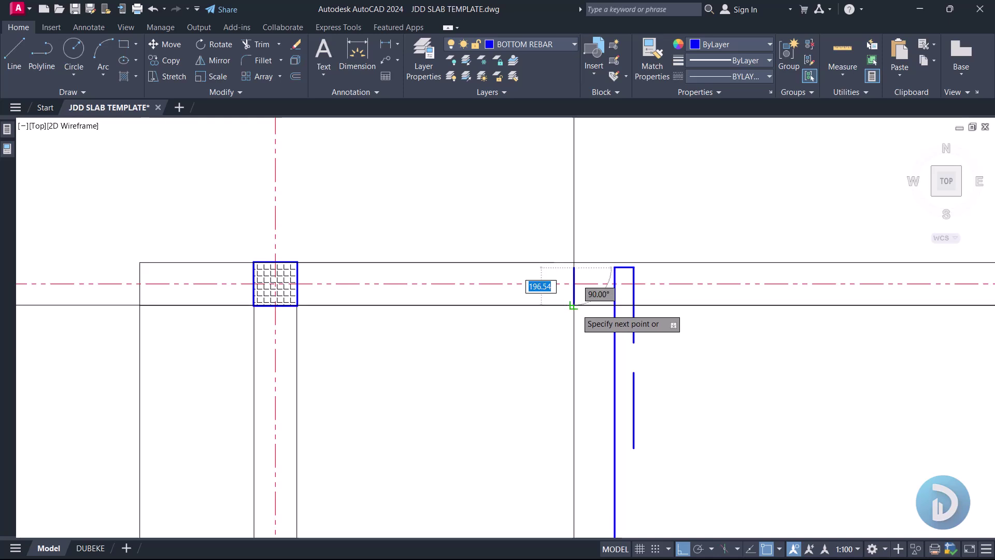
pyautogui.scroll(-2, 574, 305)
pyautogui.scroll(2, 575, 355)
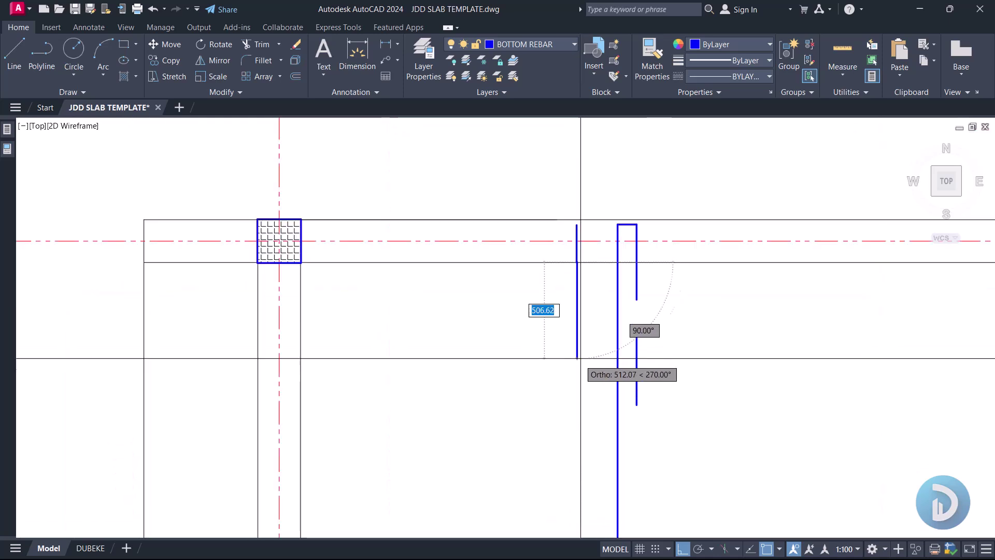
pyautogui.press('Escape')
pyautogui.click(552, 188)
pyautogui.click(589, 309)
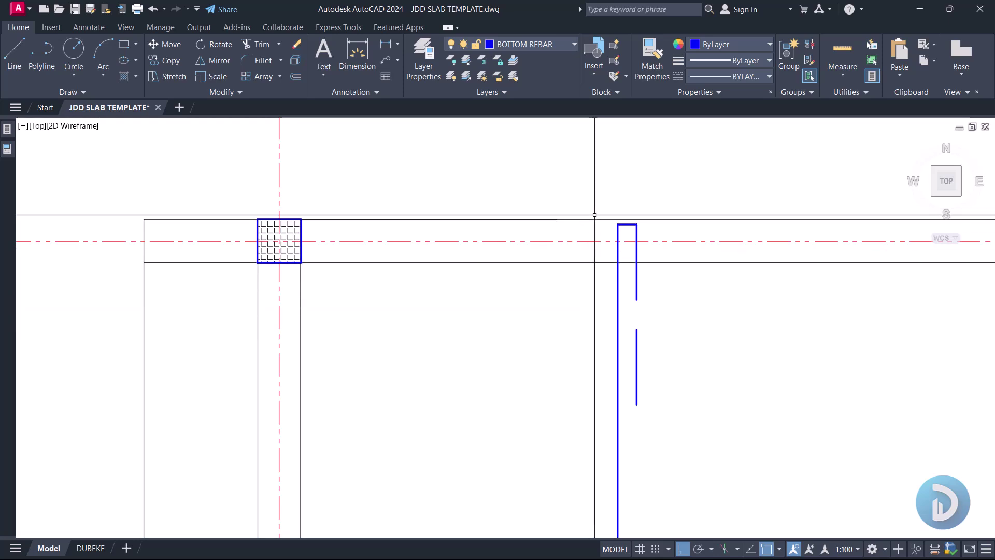
# - Draw a second horizontal overhang bar above the hooked one, from the outer beam face at axis 1 to just inside the slab edge
pyautogui.moveTo(397, 419)
pyautogui.mouseDown(button='middle')
pyautogui.moveTo(546, 325)
pyautogui.moveTo(569, 291)
pyautogui.mouseUp(button='middle')
pyautogui.scroll(-2, 582, 286)
pyautogui.scroll(2, 461, 369)
pyautogui.moveTo(475, 349); pyautogui.dragTo(516, 363, button='middle')
pyautogui.write('l')
pyautogui.press('Return')
pyautogui.scroll(4, 458, 398)
pyautogui.click(394, 374)
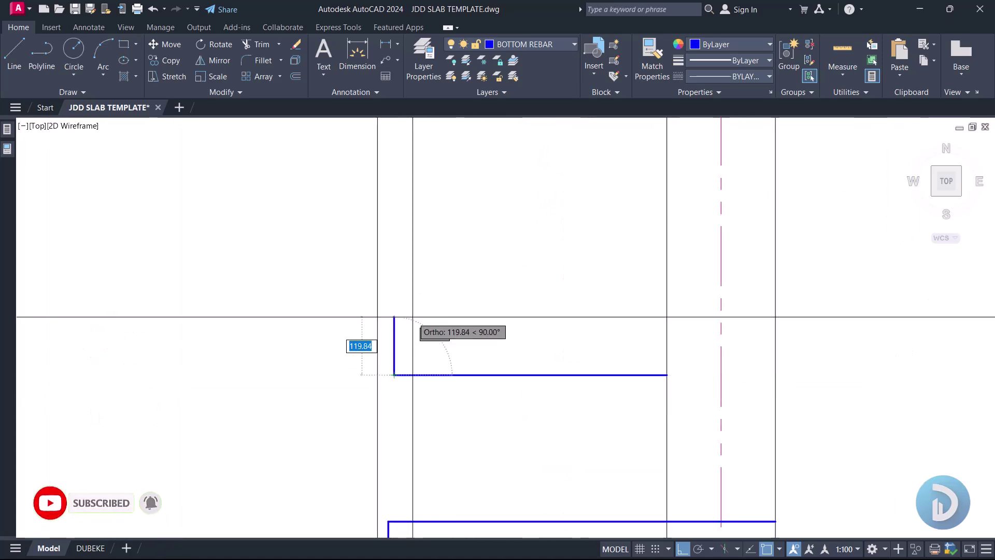
# - Continue the second overhang bar with a 100 mm upward hook and a horizontal return leg to the inner beam face at axis 1
pyautogui.write('1')
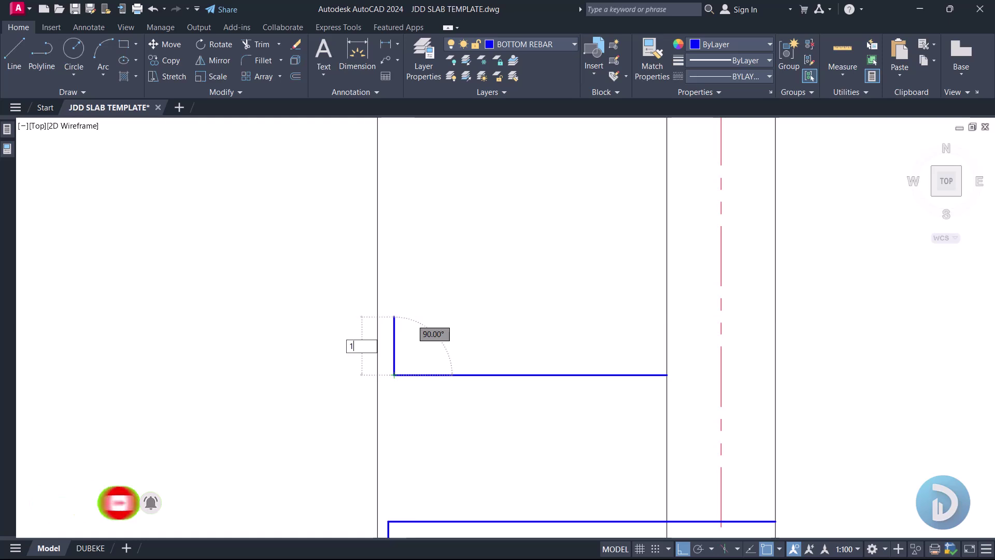
pyautogui.write('00')
pyautogui.press('Return')
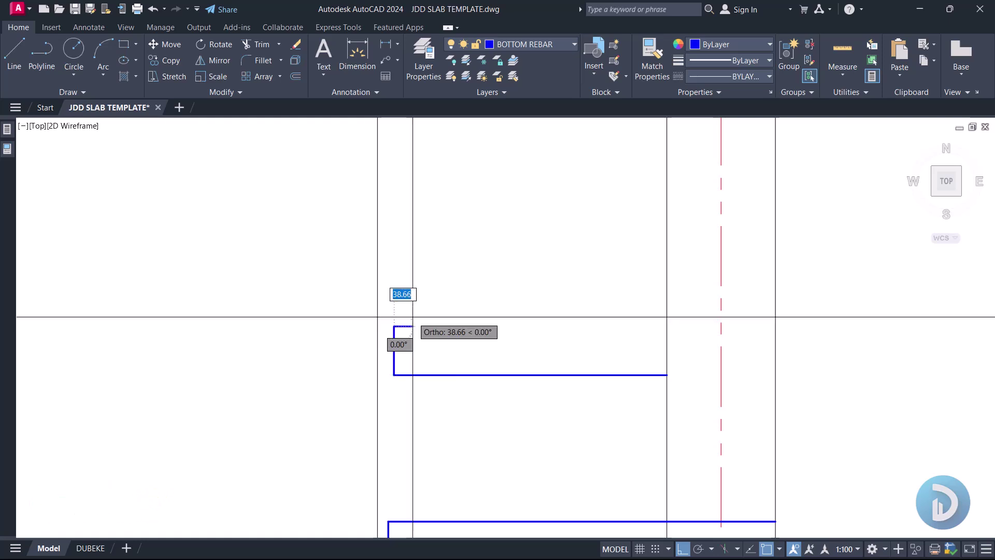
pyautogui.scroll(-4, 413, 316)
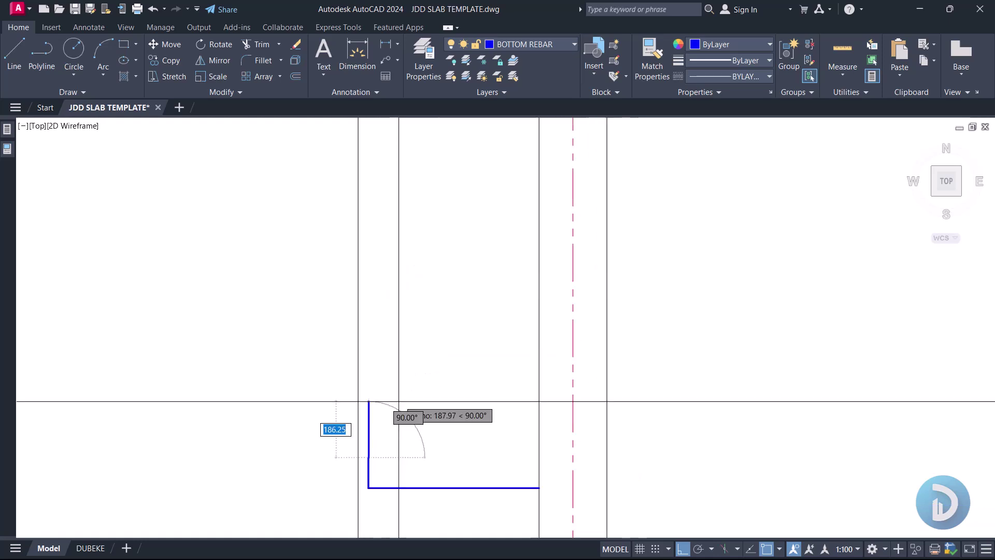
pyautogui.scroll(2, 399, 423)
pyautogui.scroll(-2, 409, 440)
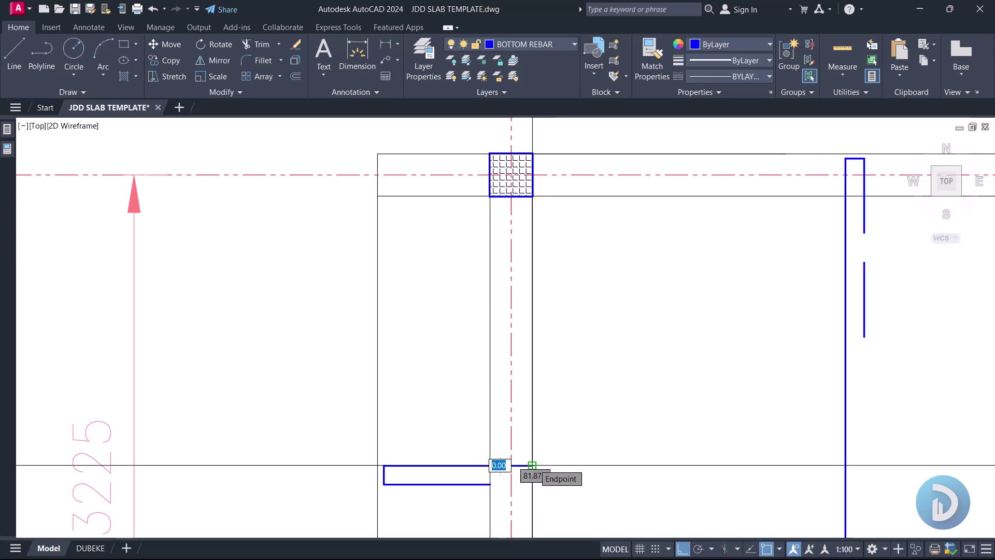
# - Measure the clear span between the beam faces at axes 1 and 2 with a temporary linear dimension, then delete the dimension
pyautogui.scroll(-4, 532, 464)
pyautogui.moveTo(500, 466); pyautogui.dragTo(454, 409, button='middle')
pyautogui.scroll(2, 434, 400)
pyautogui.scroll(-2, 481, 409)
pyautogui.scroll(3, 481, 409)
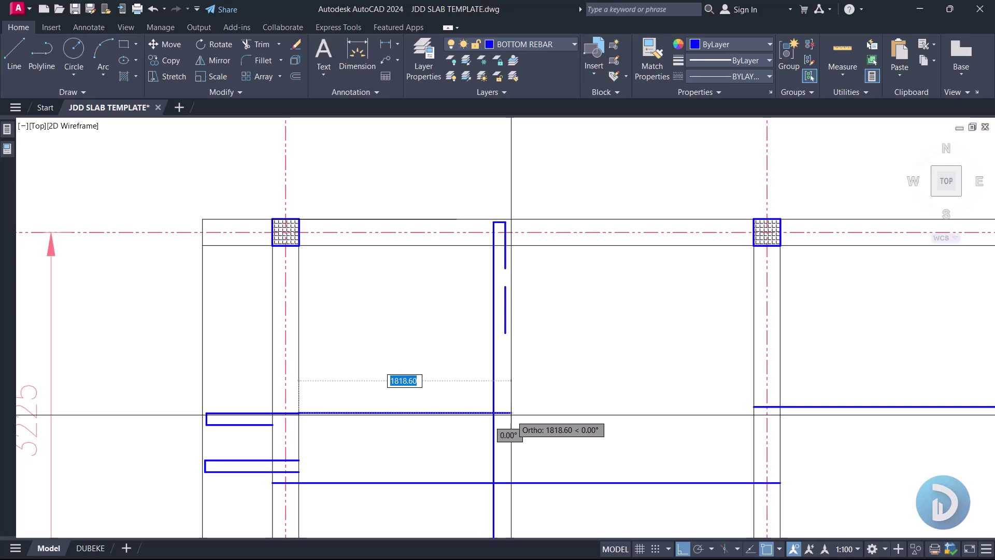
pyautogui.write('LI')
pyautogui.press('Return')
pyautogui.click(314, 431)
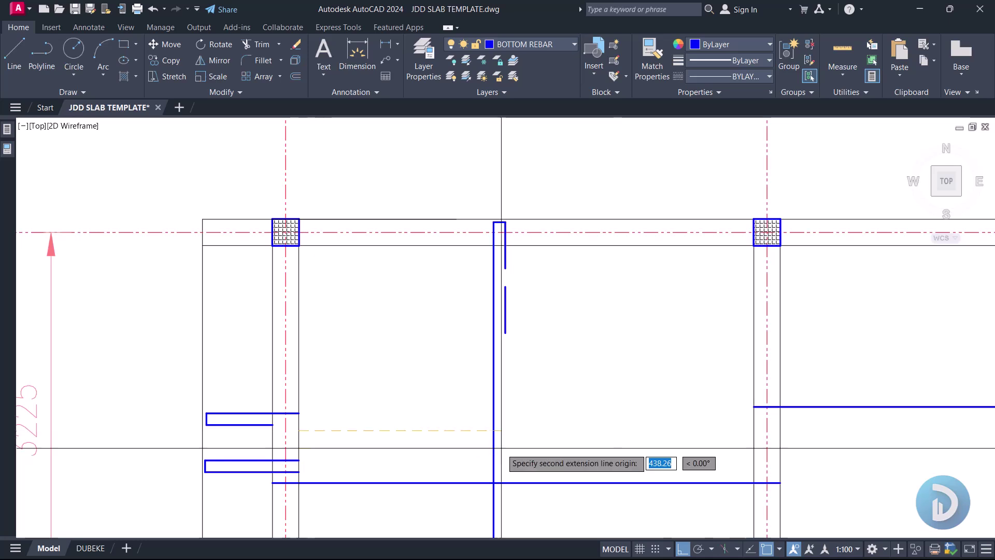
pyautogui.click(754, 431)
pyautogui.click(603, 432)
pyautogui.moveTo(638, 455); pyautogui.dragTo(637, 414, button='middle')
pyautogui.press('Delete')
# - Delete the second overhang bar above the first one, including both horizontal legs and its hook
pyautogui.scroll(5, 315, 386)
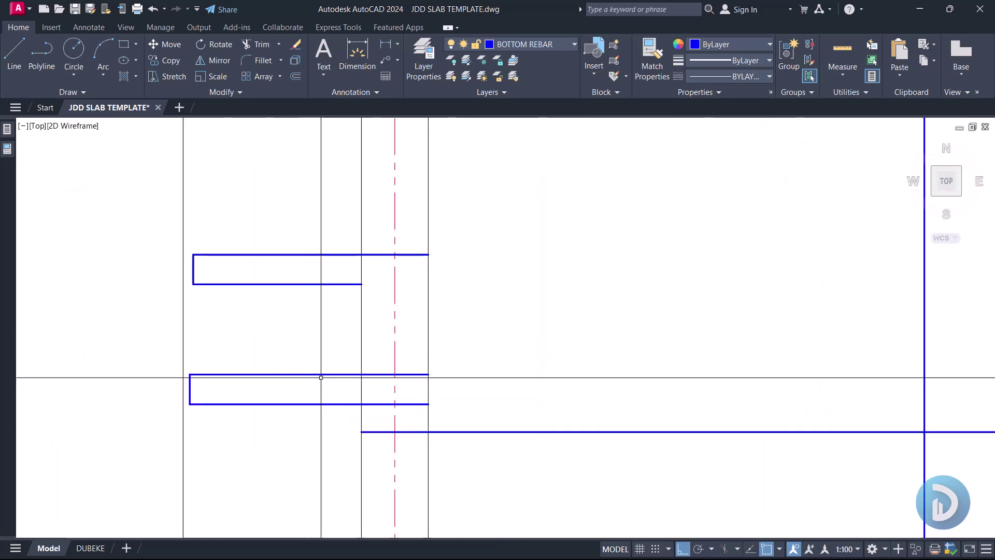
pyautogui.click(313, 311)
pyautogui.click(240, 207)
pyautogui.press('Delete')
pyautogui.click(194, 268)
pyautogui.press('Delete')
pyautogui.press('Escape')
# - Calculate a quarter of the 3900 mm clear span with the quick calculator
pyautogui.moveTo(7, 154)
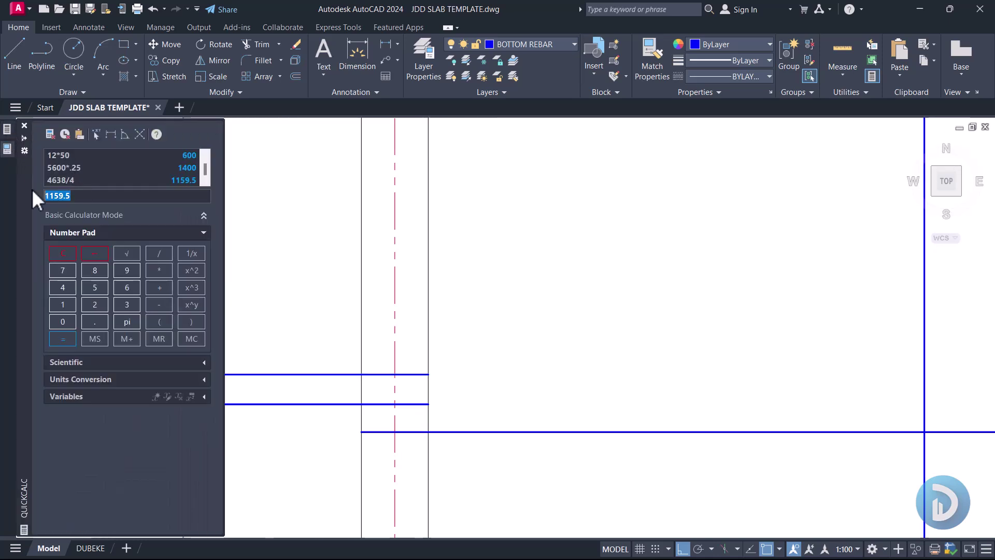
pyautogui.write('3900')
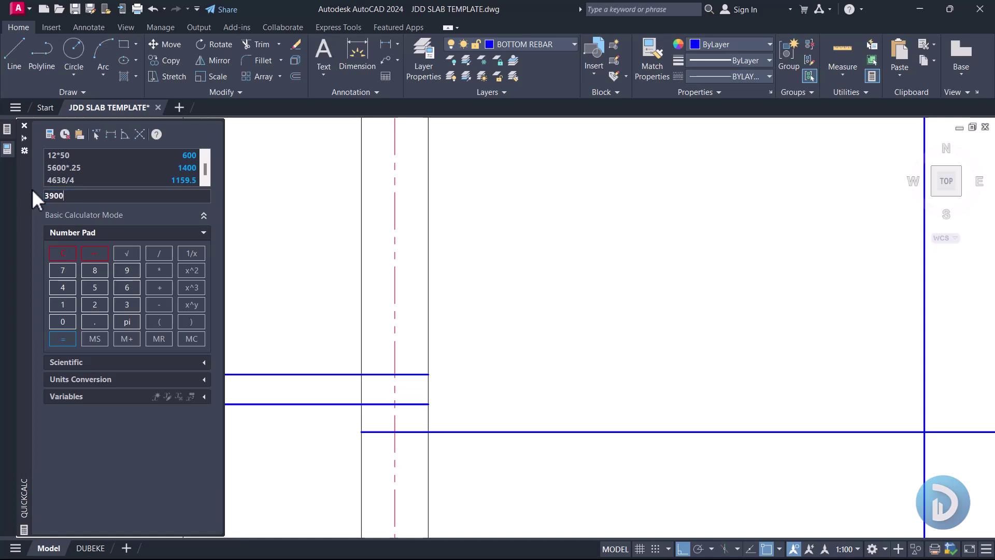
pyautogui.write('/4')
pyautogui.press('Return')
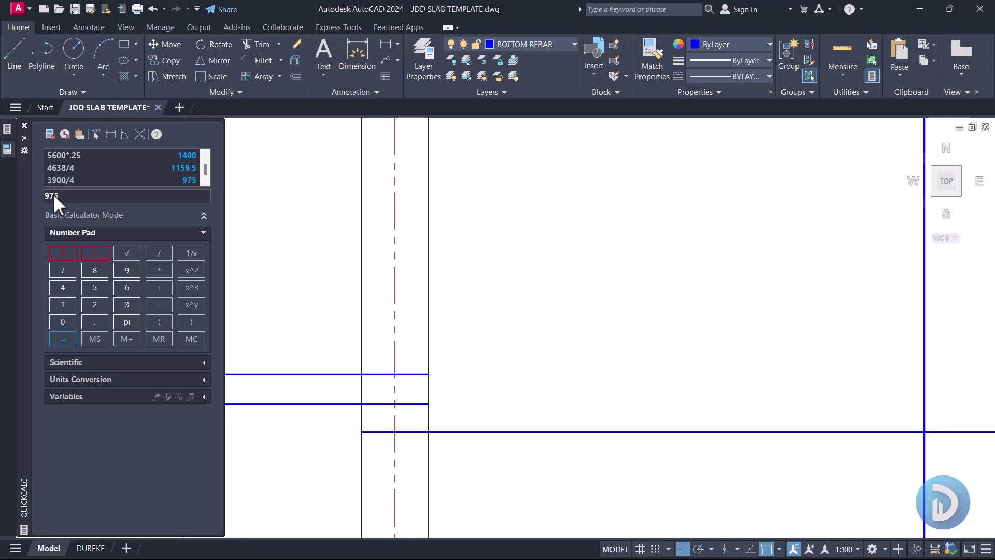
# - Stretch the remaining overhang bar's upper return leg 975 mm past the inner beam face at axis 1
pyautogui.hotkey('ctrl', '1')
pyautogui.click(316, 374)
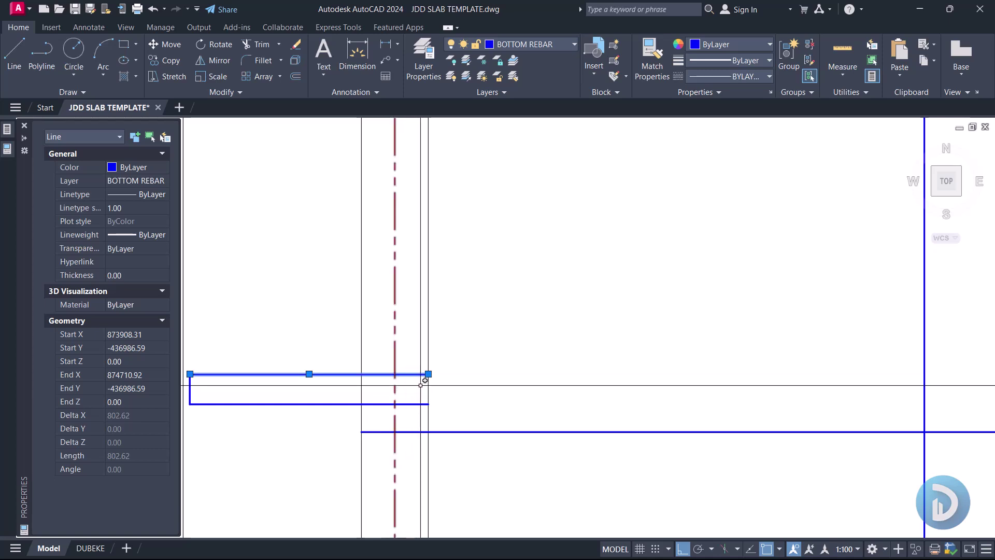
pyautogui.hotkey('ctrl', '1')
pyautogui.click(428, 374)
pyautogui.scroll(-4, 428, 373)
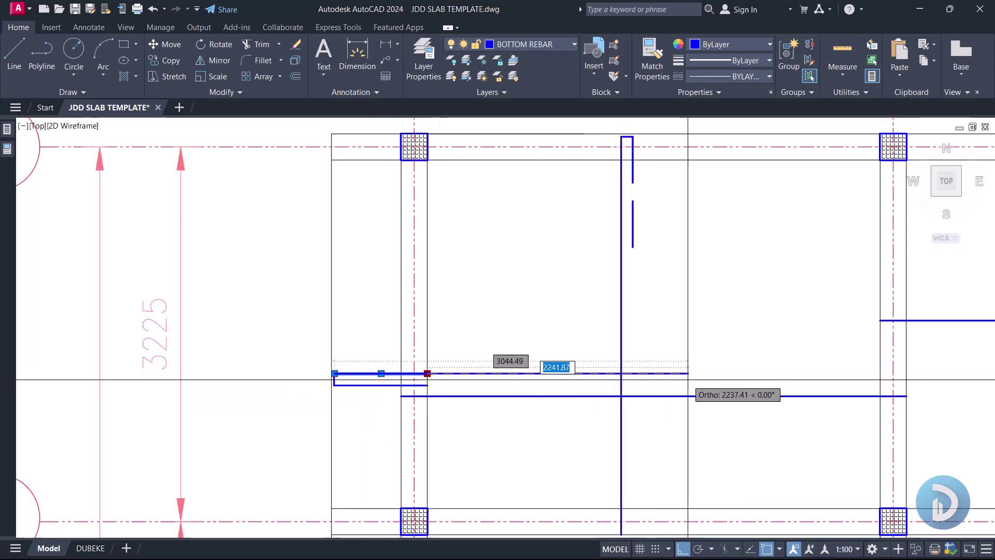
pyautogui.scroll(3, 687, 380)
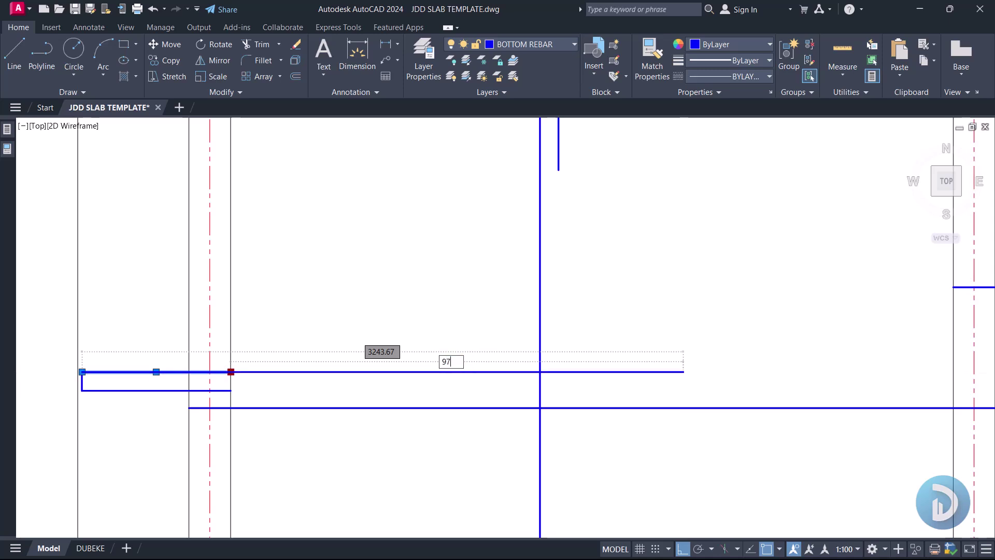
pyautogui.press('Return')
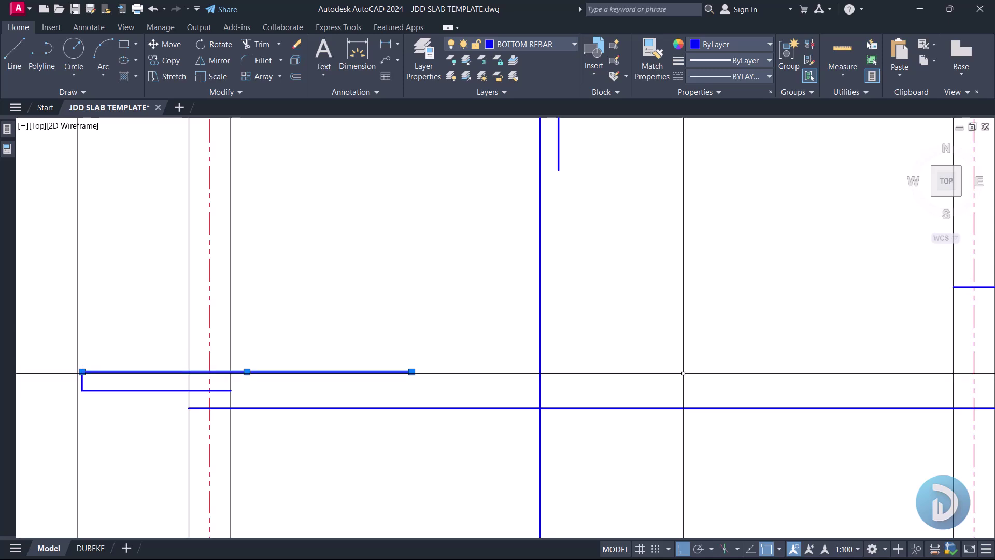
# - Match the overhang bar's upper leg to the dashed line properties of the vertical bar's return leg
pyautogui.scroll(-4, 683, 373)
pyautogui.moveTo(466, 342); pyautogui.dragTo(496, 330, button='middle')
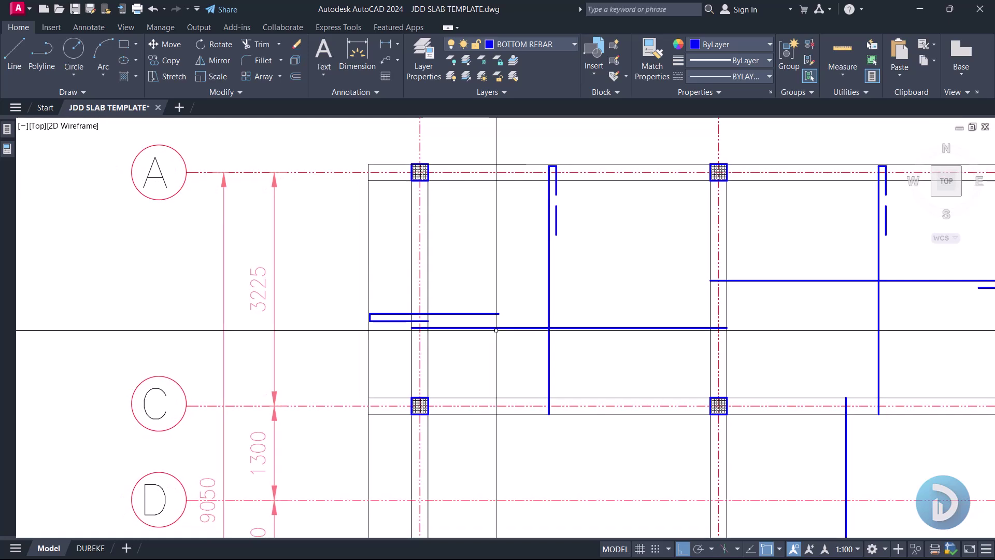
pyautogui.click(556, 225)
pyautogui.scroll(3, 487, 309)
pyautogui.click(486, 328)
pyautogui.click(443, 256)
pyautogui.press('Escape')
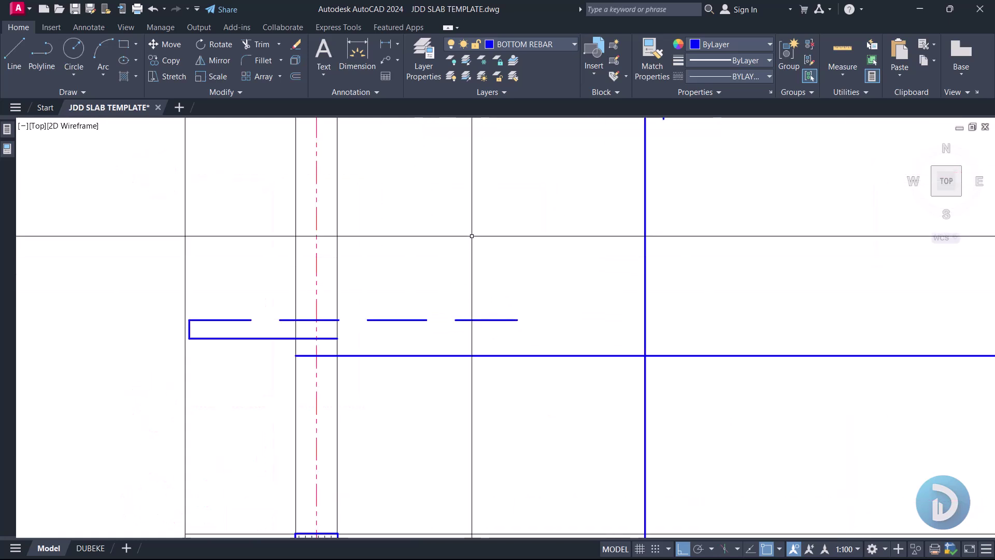
# - Move the hooked overhang bar down so its lower leg lies in line with the horizontal panel bar between axes 1 and 2
pyautogui.scroll(-3, 471, 235)
pyautogui.scroll(3, 343, 327)
pyautogui.click(251, 207)
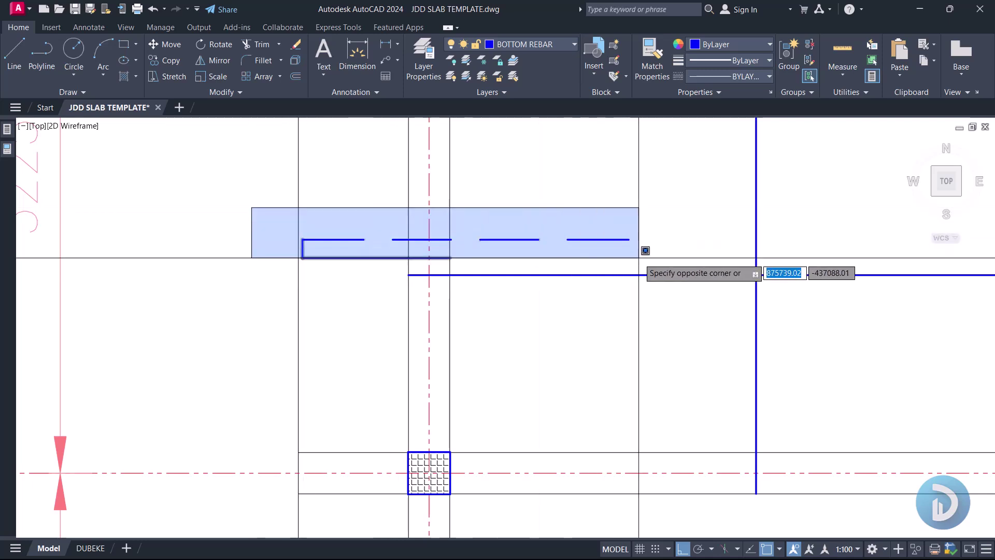
pyautogui.click(645, 250)
pyautogui.rightClick(588, 191)
pyautogui.click(630, 294)
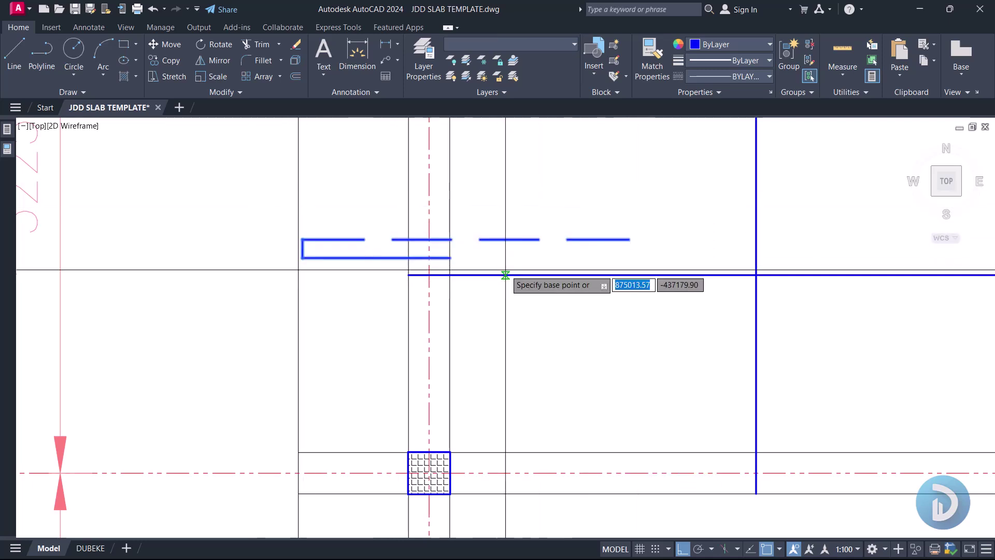
pyautogui.scroll(3, 466, 269)
pyautogui.click(363, 238)
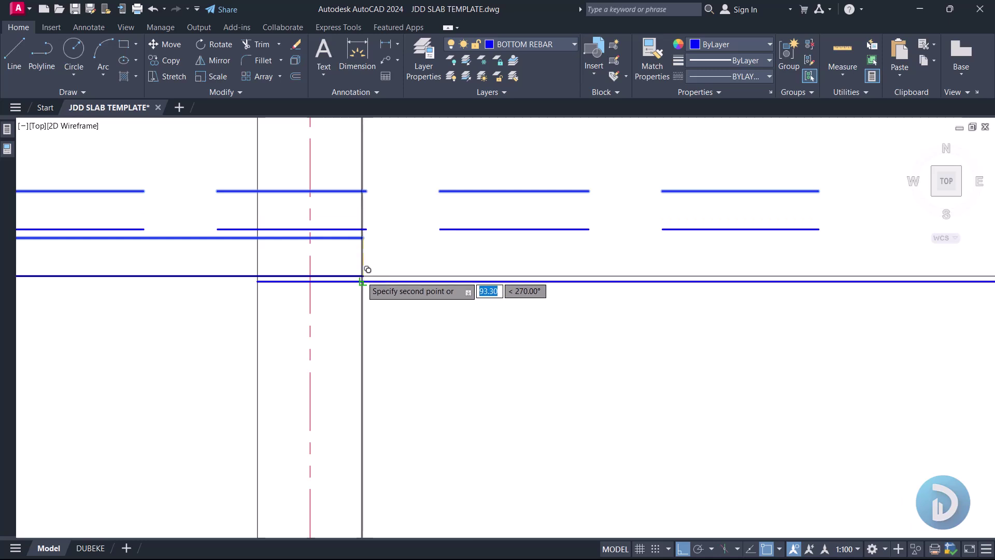
pyautogui.press('Escape')
pyautogui.press('Return')
pyautogui.click(362, 237)
pyautogui.click(601, 282)
# - Join the overhang bar's lower leg and the overlapping panel bar into one continuous line
pyautogui.click(566, 313)
pyautogui.click(543, 268)
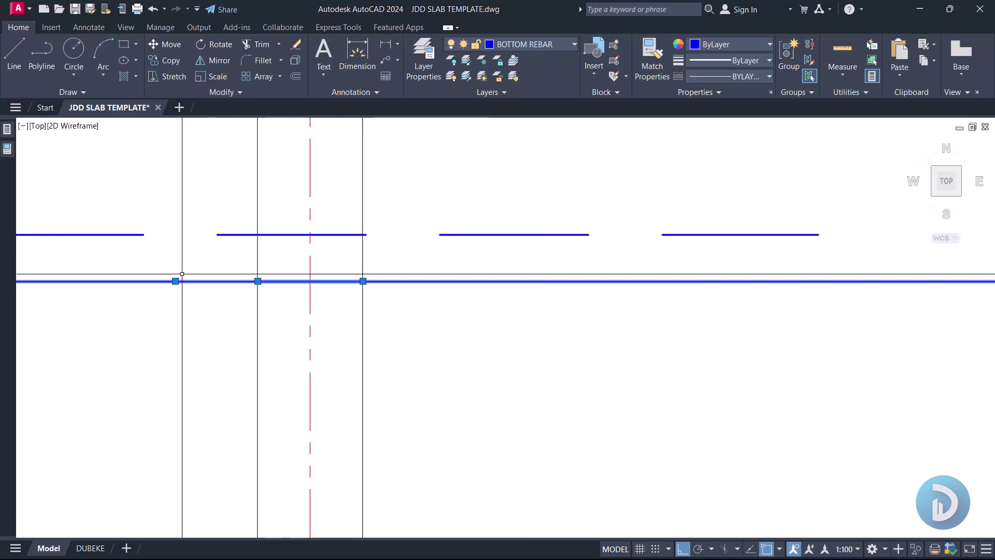
pyautogui.press('Escape')
pyautogui.click(518, 300)
pyautogui.click(493, 261)
pyautogui.scroll(-5, 208, 343)
pyautogui.moveTo(527, 452)
pyautogui.mouseDown(button='middle')
pyautogui.moveTo(527, 364)
pyautogui.moveTo(480, 393)
pyautogui.moveTo(475, 383)
pyautogui.mouseUp(button='middle')
pyautogui.scroll(2, 392, 347)
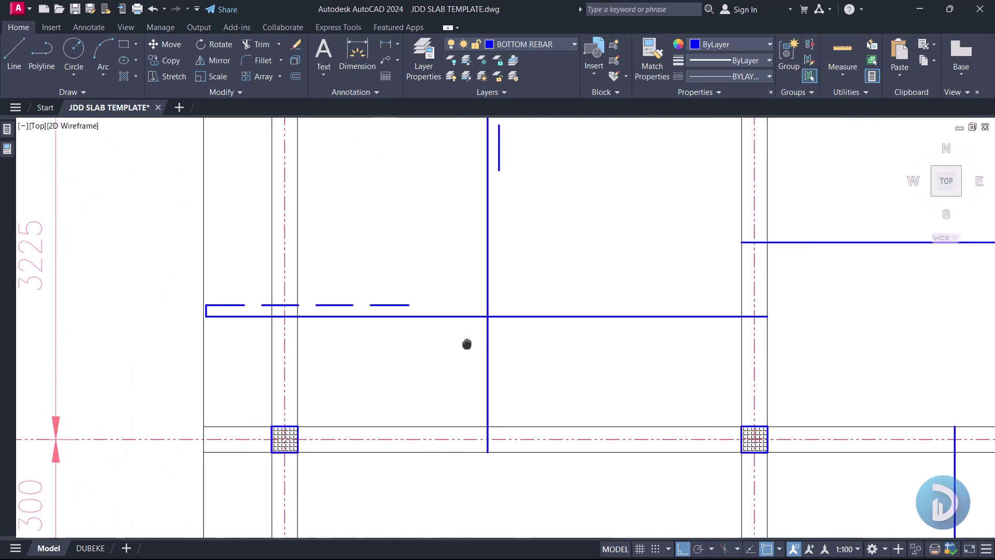
# - Copy the complete hooked bar with its dashed return leg straight down into the panel between axes C and E
pyautogui.scroll(-3, 275, 364)
pyautogui.moveTo(393, 336); pyautogui.dragTo(373, 349, button='middle')
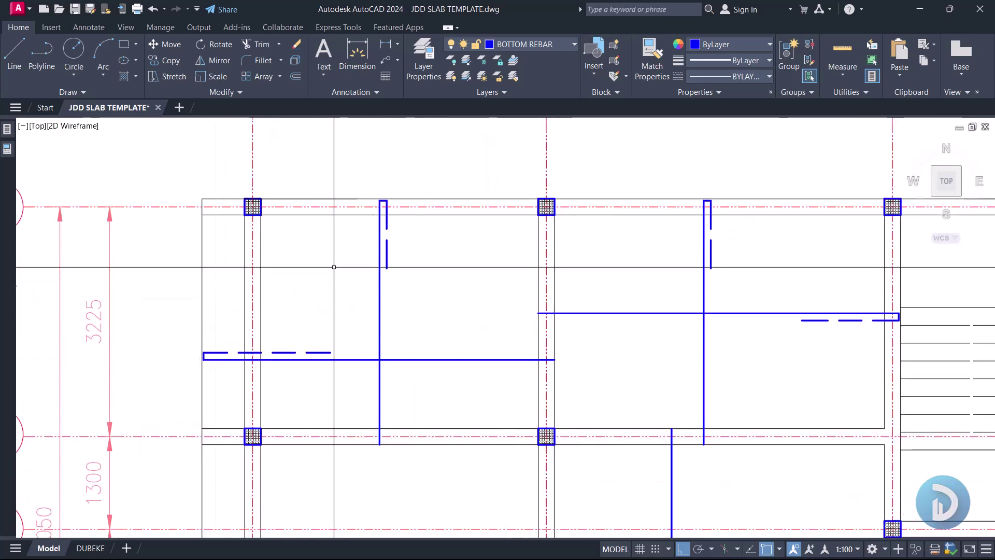
pyautogui.moveTo(321, 388); pyautogui.dragTo(330, 351, button='middle')
pyautogui.scroll(-3, 274, 247)
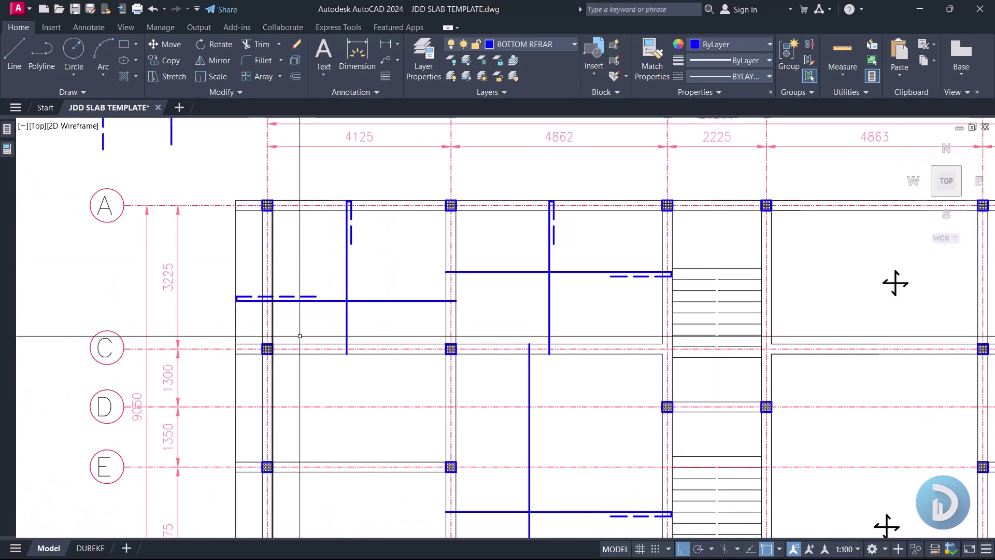
pyautogui.scroll(3, 292, 292)
pyautogui.click(171, 260)
pyautogui.click(564, 301)
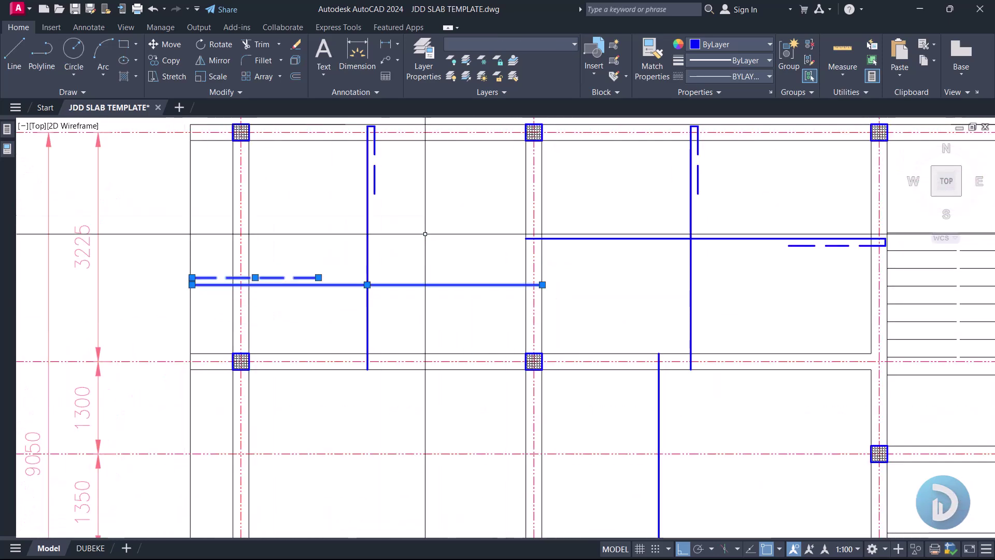
pyautogui.rightClick(416, 194)
pyautogui.click(456, 285)
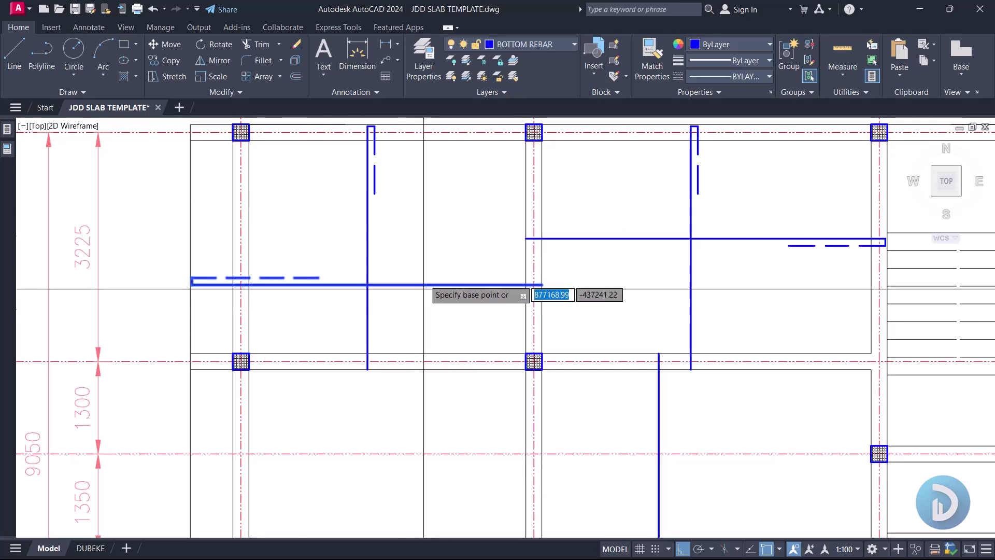
pyautogui.scroll(-2, 342, 222)
pyautogui.moveTo(333, 377); pyautogui.dragTo(341, 318, button='middle')
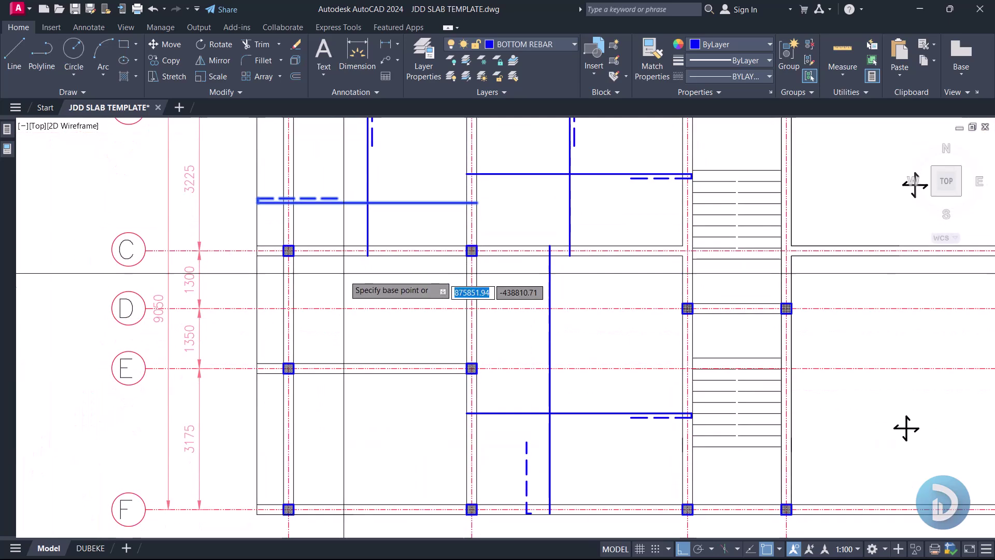
pyautogui.moveTo(359, 402); pyautogui.dragTo(367, 340, button='middle')
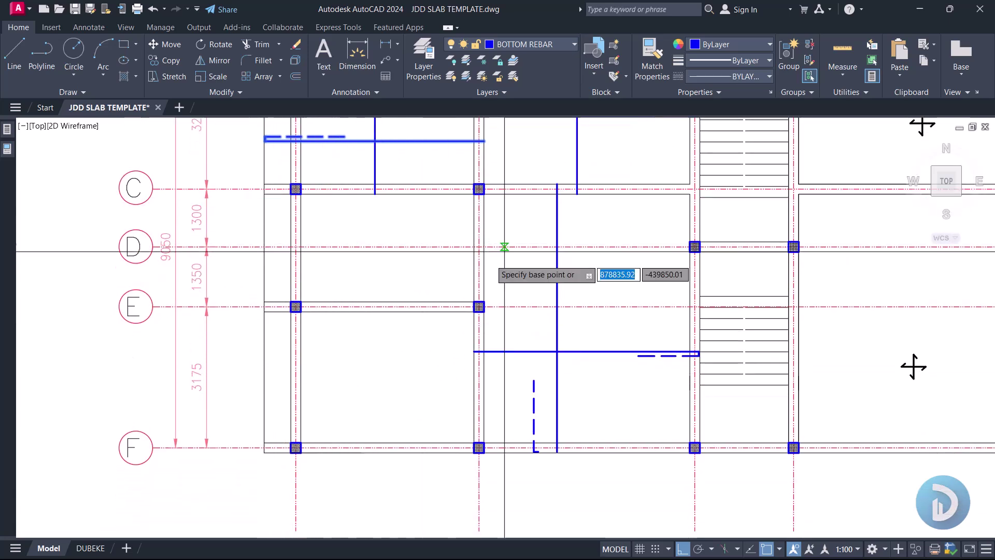
pyautogui.scroll(2, 261, 265)
pyautogui.scroll(-2, 277, 244)
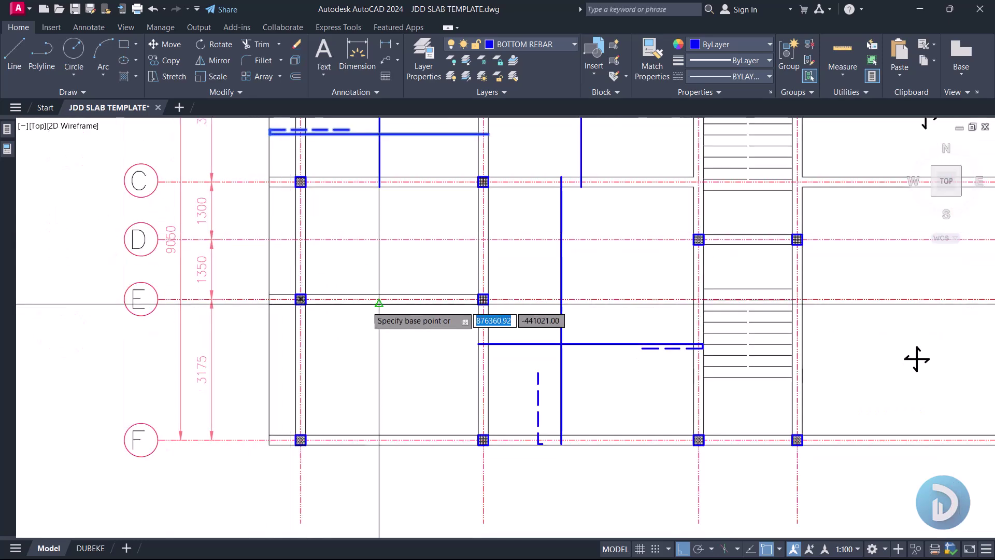
pyautogui.moveTo(366, 259); pyautogui.dragTo(368, 322, button='middle')
pyautogui.scroll(2, 369, 322)
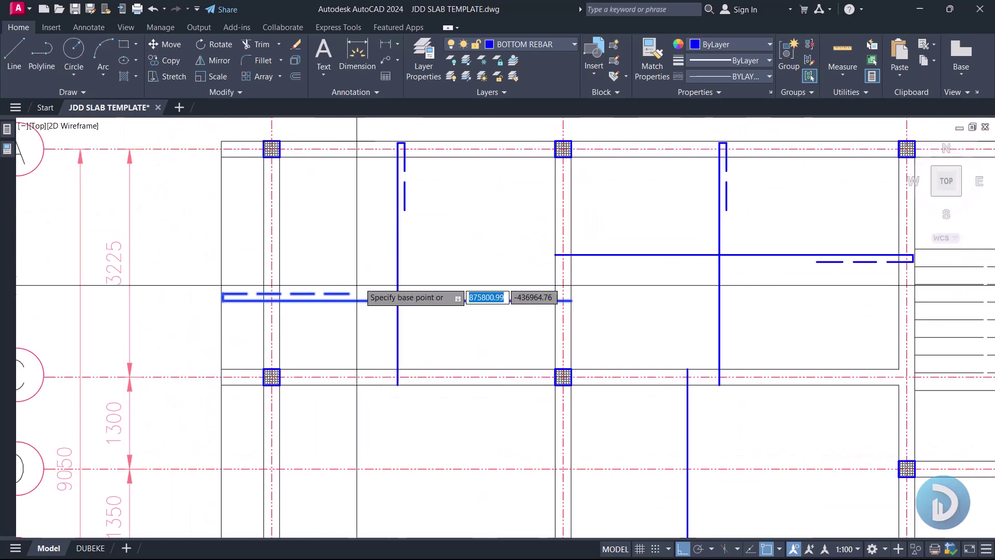
pyautogui.scroll(2, 462, 296)
pyautogui.scroll(-2, 215, 260)
pyautogui.click(364, 241)
pyautogui.moveTo(364, 373); pyautogui.dragTo(397, 237, button='middle')
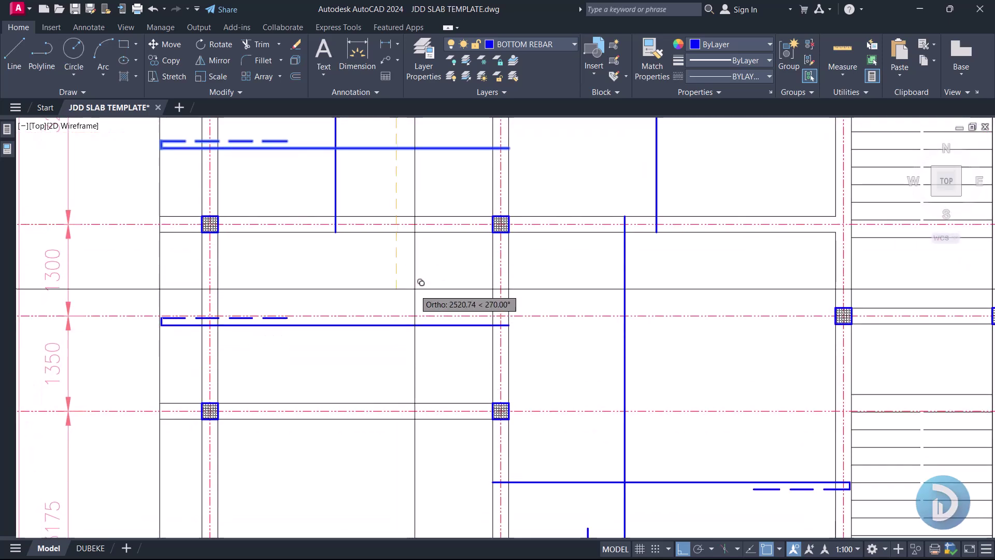
# - Place another copy of the hooked horizontal bar in the panel between axes E and F
pyautogui.scroll(-4, 407, 291)
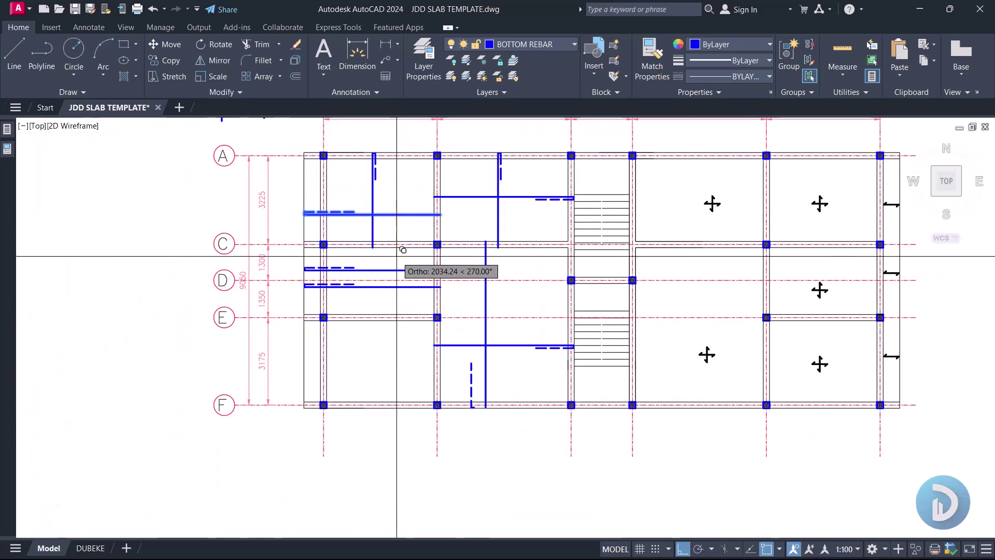
pyautogui.scroll(4, 380, 331)
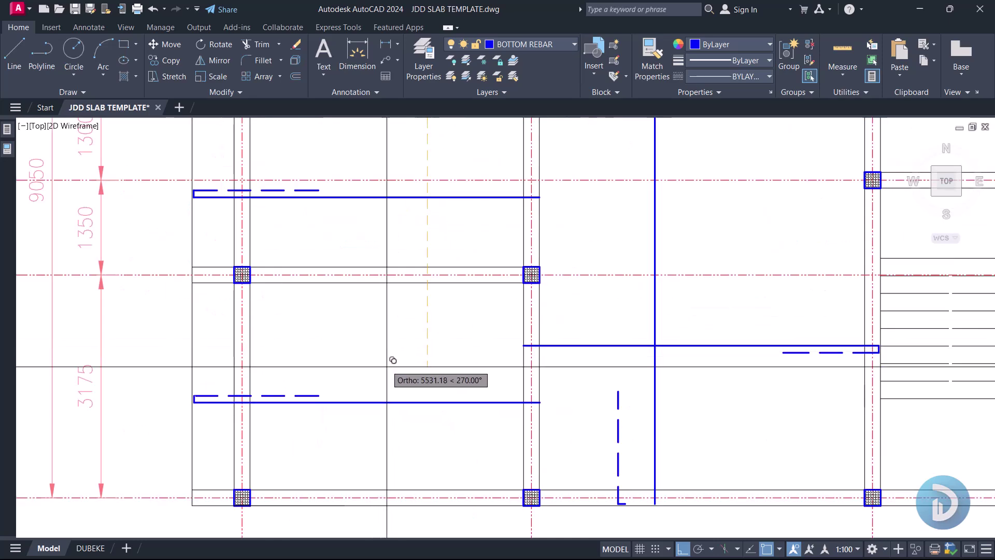
pyautogui.click(429, 299)
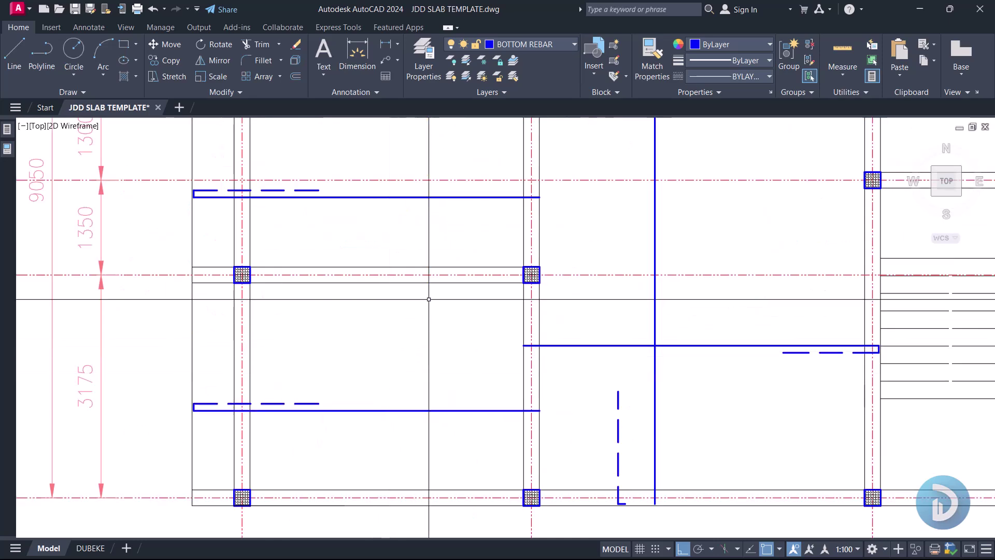
pyautogui.scroll(-4, 428, 299)
pyautogui.scroll(3, 406, 197)
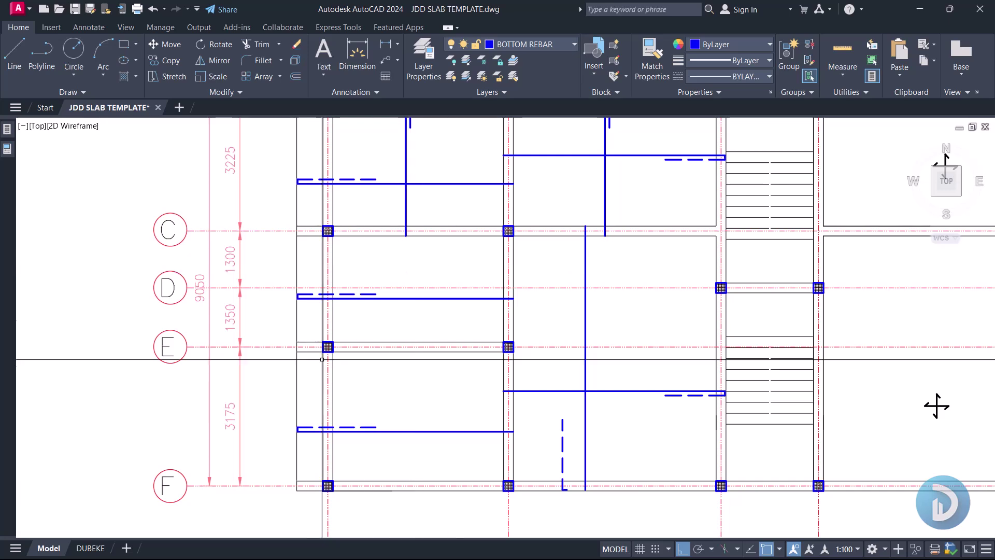
# - Draw a straight vertical bar across the panel between axes C and E, from the far edge of beam C to the far edge of beam E
pyautogui.scroll(2, 469, 269)
pyautogui.moveTo(449, 268); pyautogui.dragTo(456, 319, button='middle')
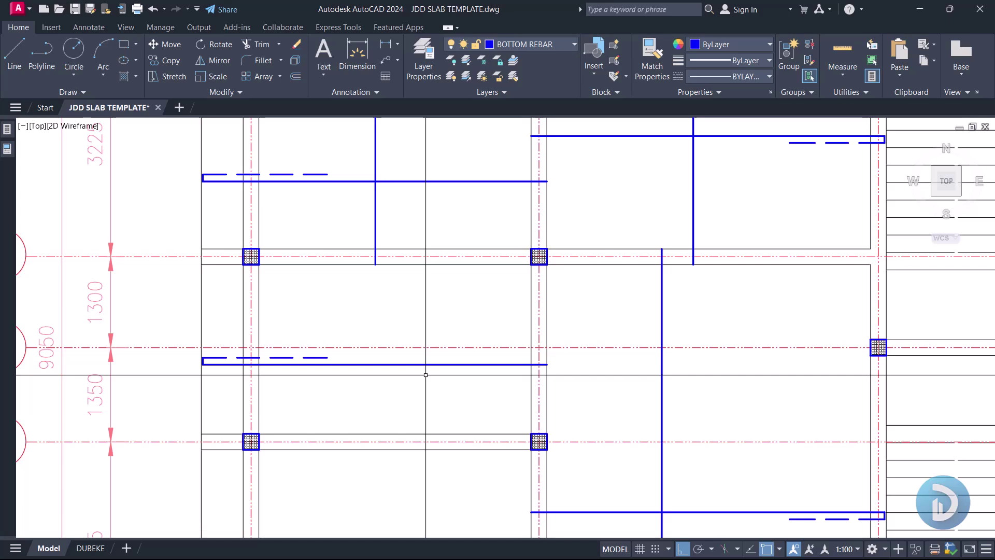
pyautogui.press('Return')
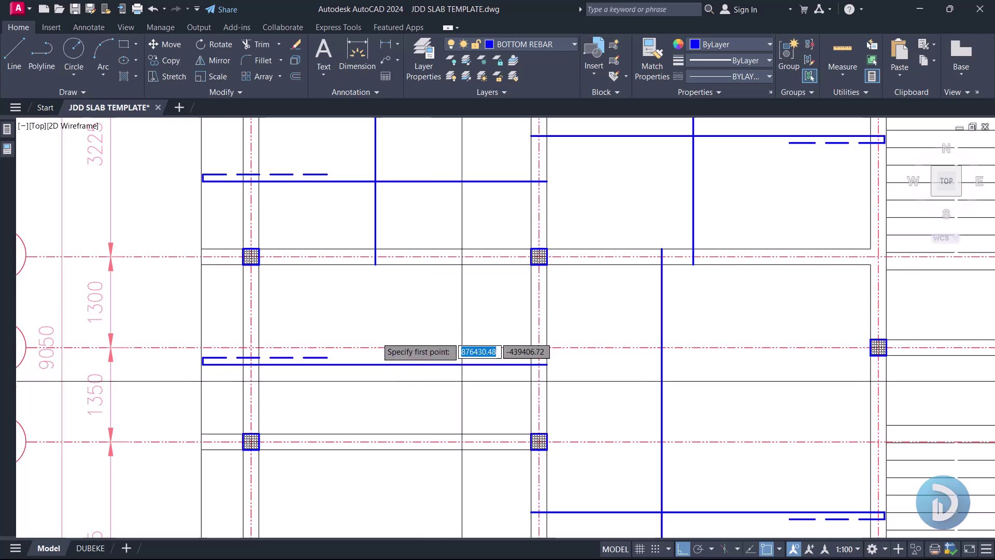
pyautogui.moveTo(385, 389); pyautogui.dragTo(431, 343, button='middle')
pyautogui.click(441, 218)
pyautogui.scroll(-2, 444, 223)
pyautogui.scroll(2, 442, 297)
pyautogui.scroll(2, 446, 337)
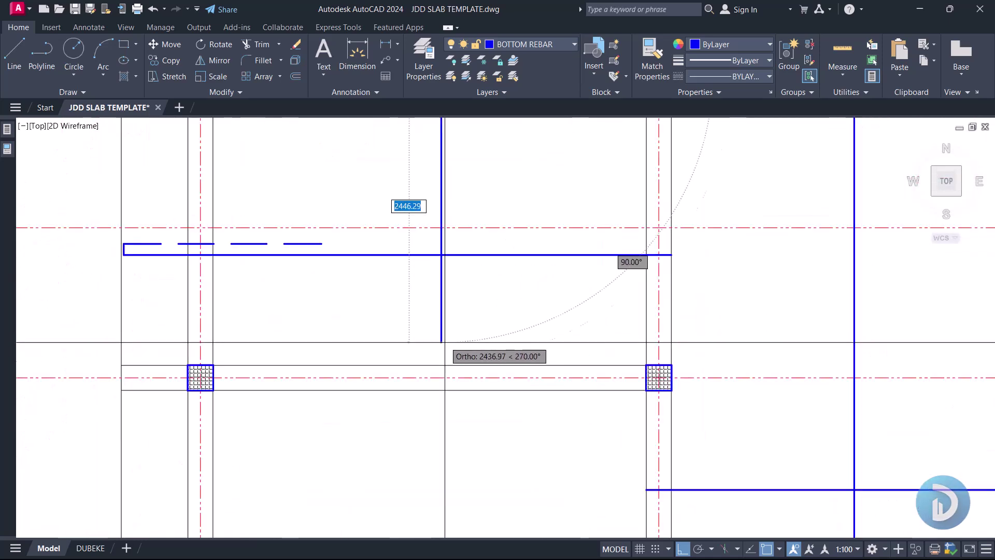
pyautogui.click(441, 390)
pyautogui.press('Escape')
pyautogui.scroll(-3, 447, 381)
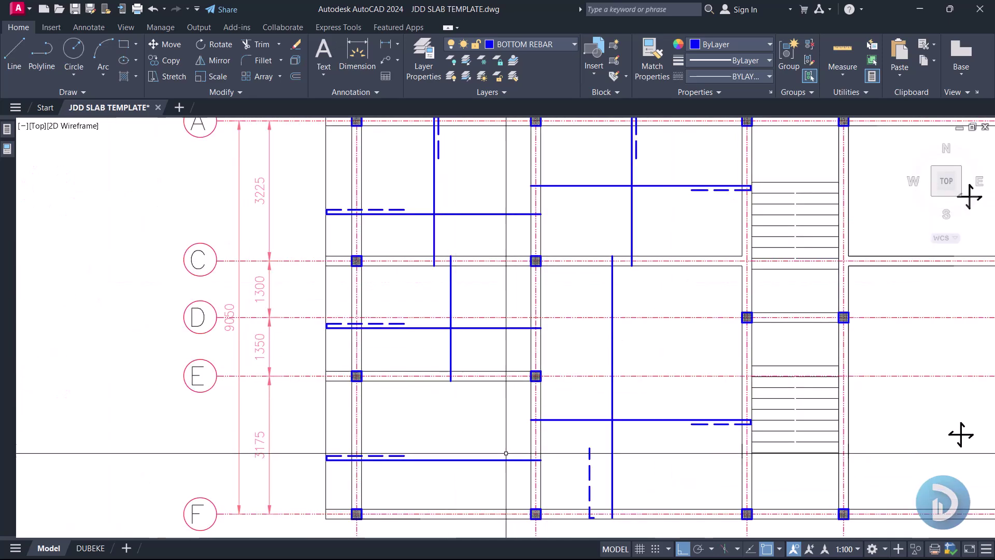
# - Draw a vertical bar line in the panel between axes E and F, from beam E's upper edge to just inside the slab's lower edge
pyautogui.scroll(2, 427, 300)
pyautogui.moveTo(427, 300); pyautogui.dragTo(437, 338, button='middle')
pyautogui.scroll(4, 490, 233)
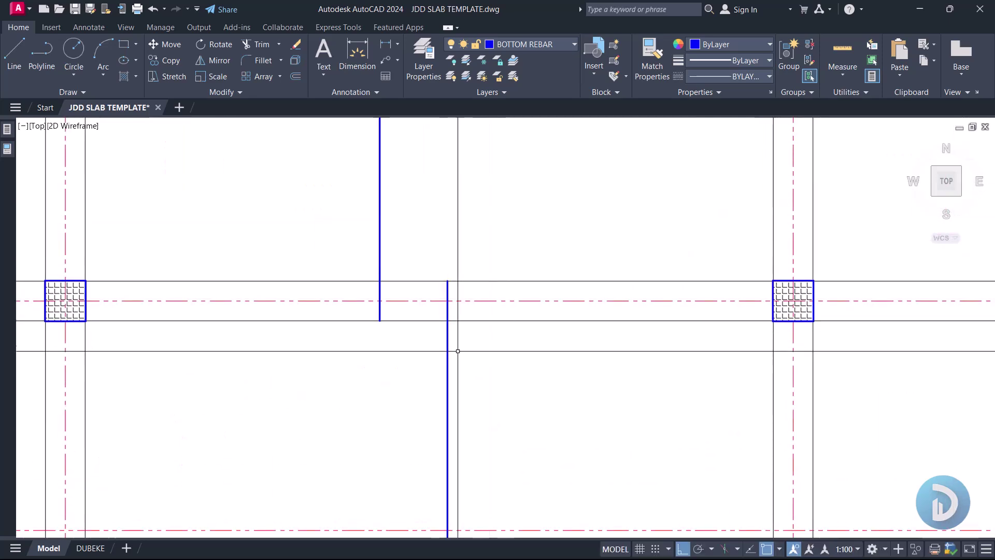
pyautogui.scroll(-4, 495, 259)
pyautogui.moveTo(504, 426); pyautogui.dragTo(513, 285, button='middle')
pyautogui.moveTo(444, 403); pyautogui.dragTo(451, 362, button='middle')
pyautogui.write('l')
pyautogui.press('Return')
pyautogui.scroll(2, 421, 290)
pyautogui.click(478, 237)
pyautogui.scroll(-3, 478, 237)
pyautogui.scroll(6, 487, 404)
pyautogui.click(509, 471)
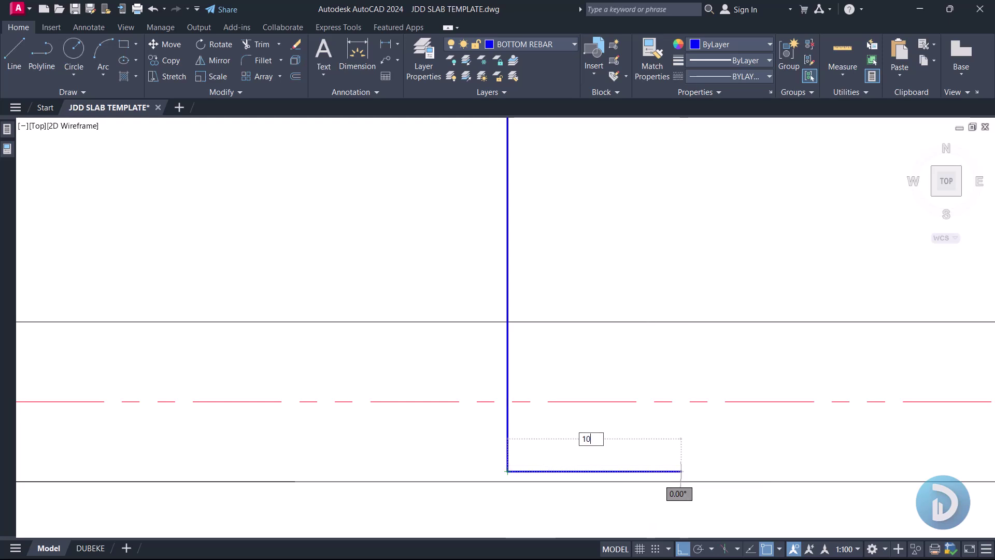
# - Continue the bar's lower end with a 100 mm hook and a short return leg reaching up to beam F's inner edge
pyautogui.write('100')
pyautogui.press('Return')
pyautogui.scroll(-3, 679, 469)
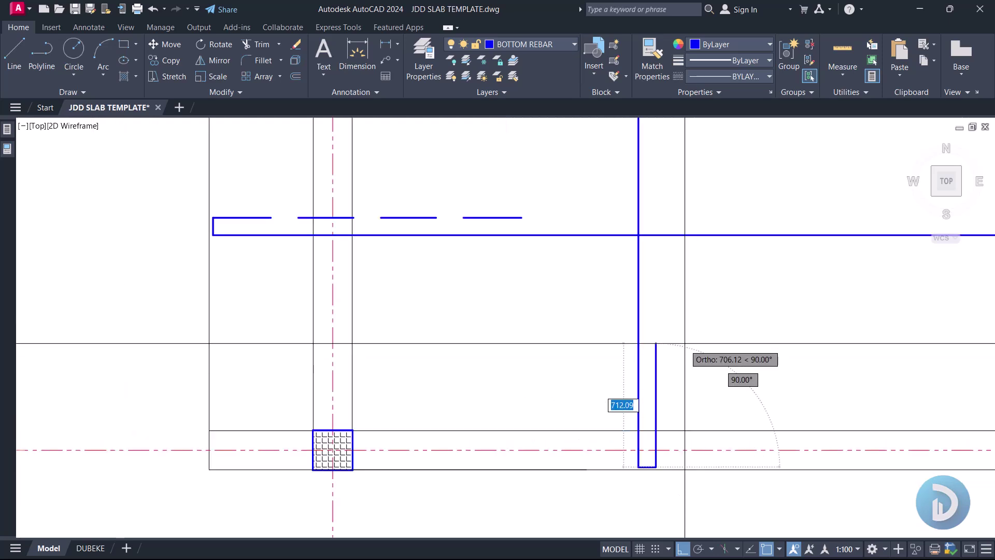
pyautogui.click(623, 461)
pyautogui.press('Escape')
# - Add a linear dimension for the clear vertical span between beams E and F
pyautogui.write('DLI')
pyautogui.press('Return')
pyautogui.moveTo(771, 455); pyautogui.dragTo(568, 519, button='middle')
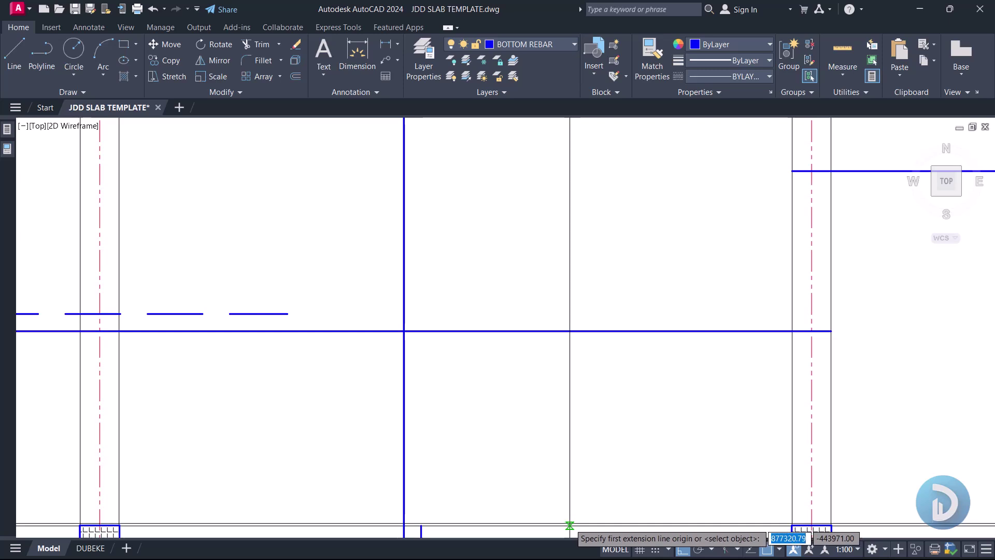
pyautogui.click(569, 525)
pyautogui.scroll(-2, 569, 525)
pyautogui.click(577, 205)
pyautogui.moveTo(566, 366)
pyautogui.mouseDown(button='middle')
pyautogui.moveTo(547, 302)
pyautogui.moveTo(543, 326)
pyautogui.mouseUp(button='middle')
pyautogui.click(557, 272)
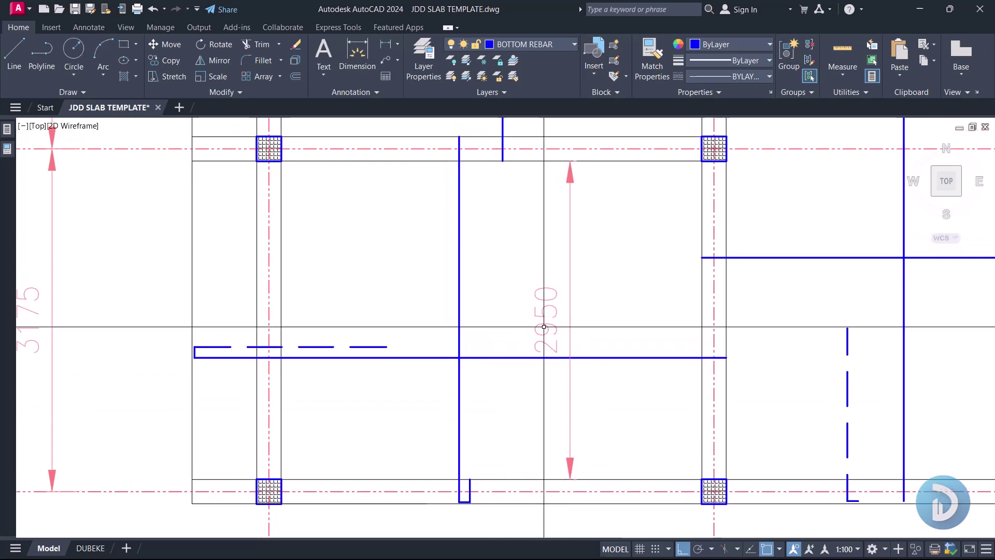
# - Calculate 2950*0.25 and extend the vertical bar's return leg upward from beam F's inner edge by 737.5 mm
pyautogui.click(7, 129)
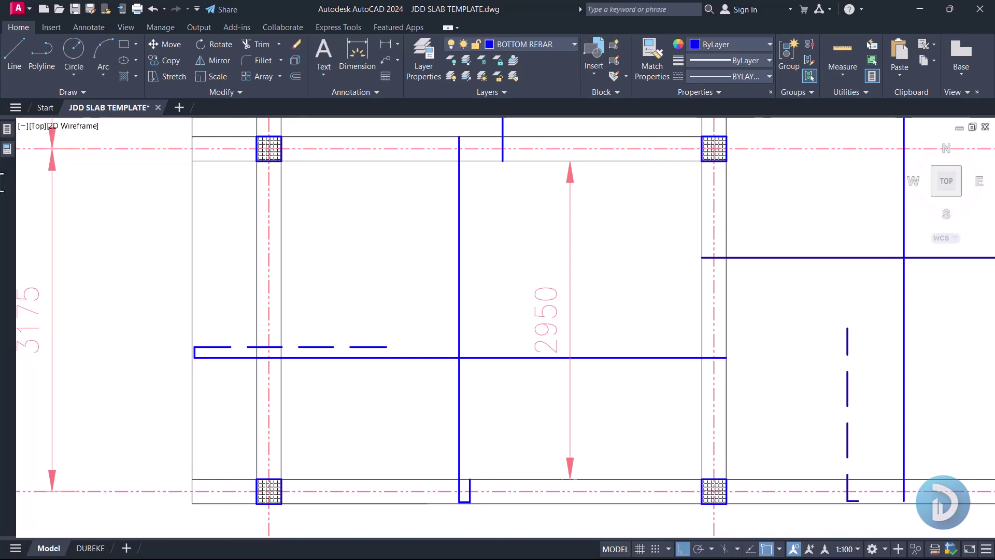
pyautogui.click(6, 133)
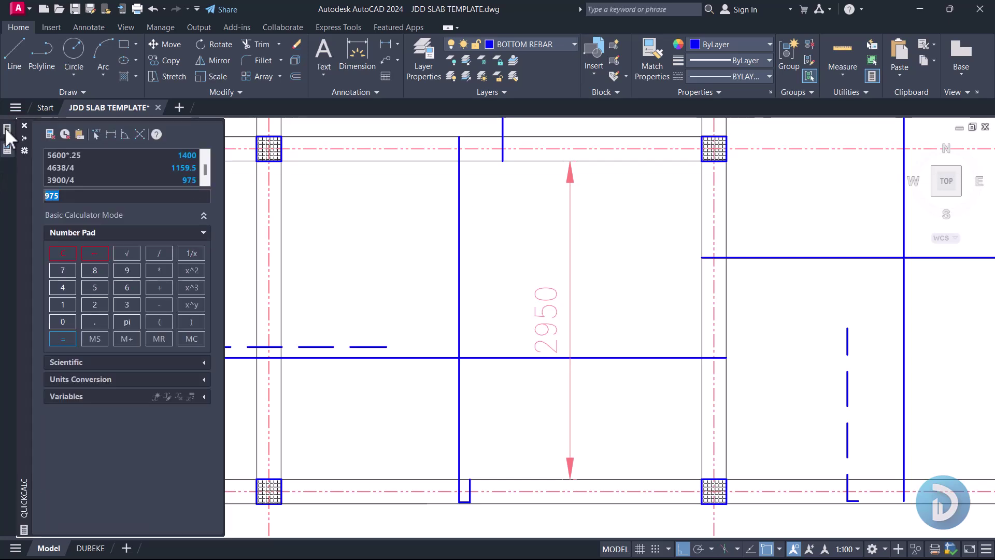
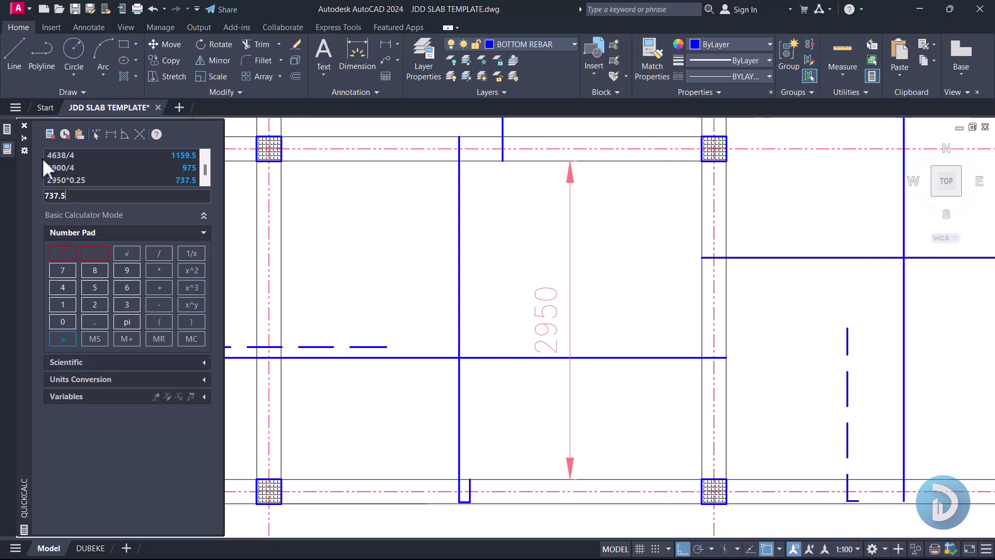
pyautogui.scroll(8, 470, 500)
pyautogui.click(469, 424)
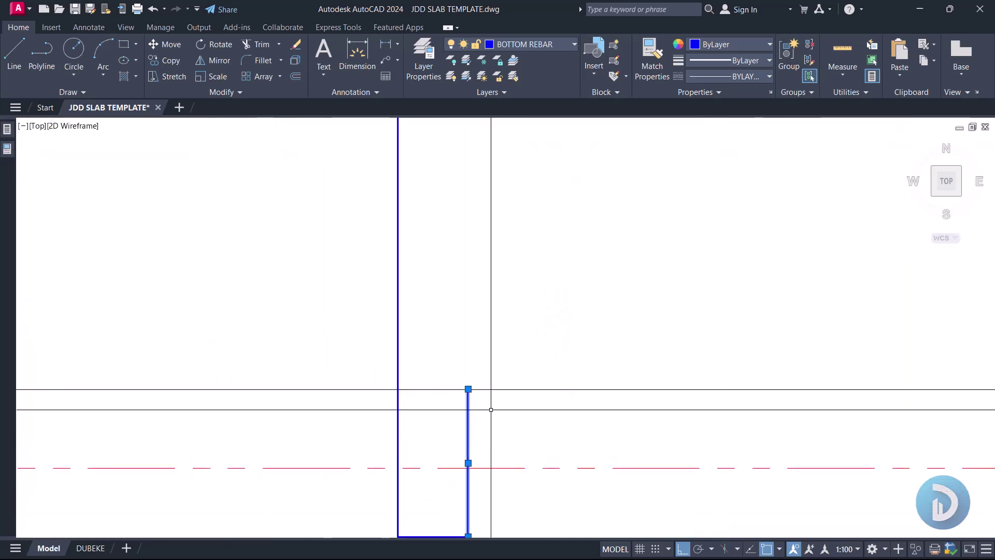
pyautogui.click(468, 389)
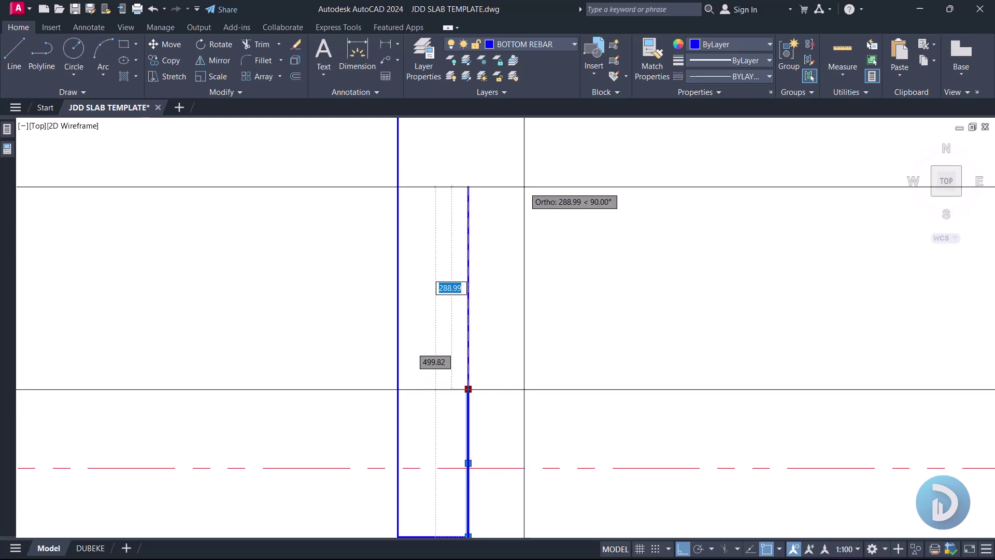
pyautogui.press('Return')
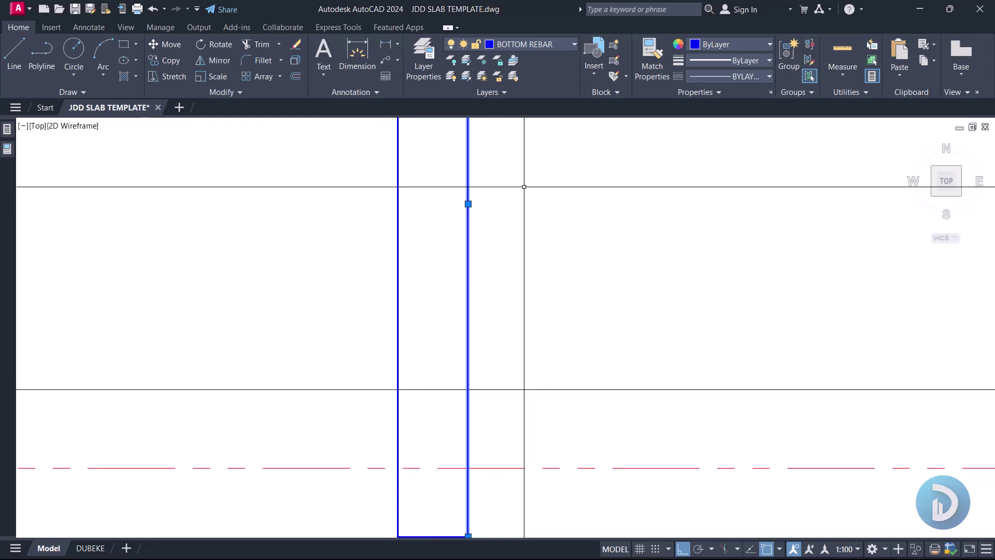
# - Match the vertical bar's return leg to the dashed properties of the horizontal bar's return leg
pyautogui.scroll(-4, 524, 186)
pyautogui.write('M')
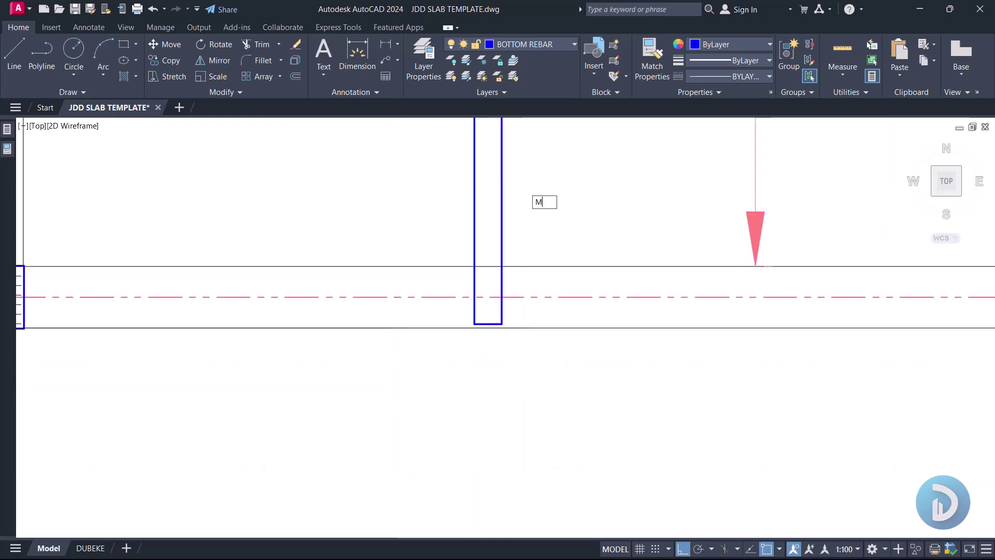
pyautogui.write('A')
pyautogui.press('Return')
pyautogui.scroll(-3, 544, 270)
pyautogui.scroll(-2, 544, 270)
pyautogui.scroll(2, 482, 269)
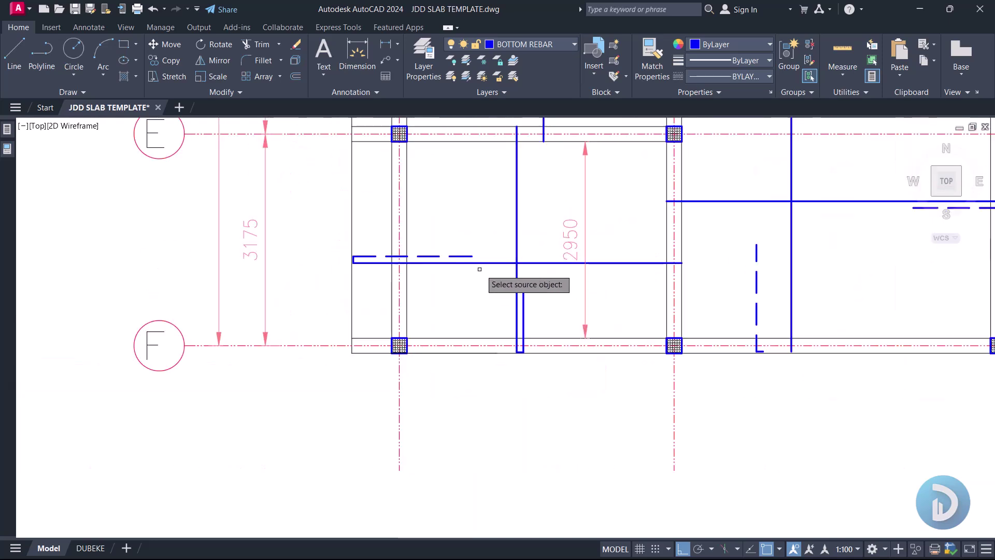
pyautogui.scroll(4, 524, 311)
pyautogui.click(525, 312)
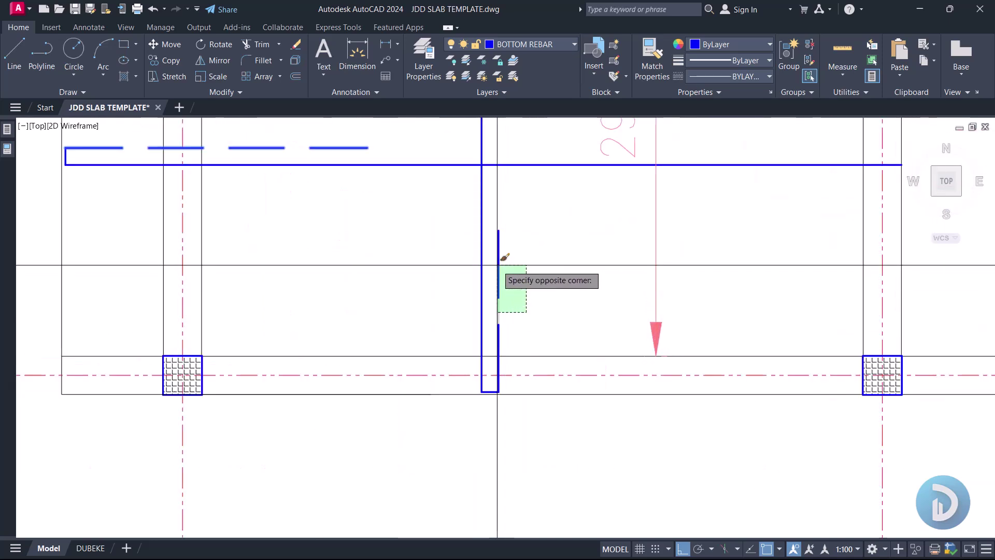
# - Delete the temporary clear-span dimension from the panel between axes E and F
pyautogui.scroll(-6, 506, 243)
pyautogui.scroll(2, 453, 290)
pyautogui.moveTo(452, 290)
pyautogui.mouseDown(button='middle')
pyautogui.moveTo(478, 331)
pyautogui.moveTo(469, 342)
pyautogui.mouseUp(button='middle')
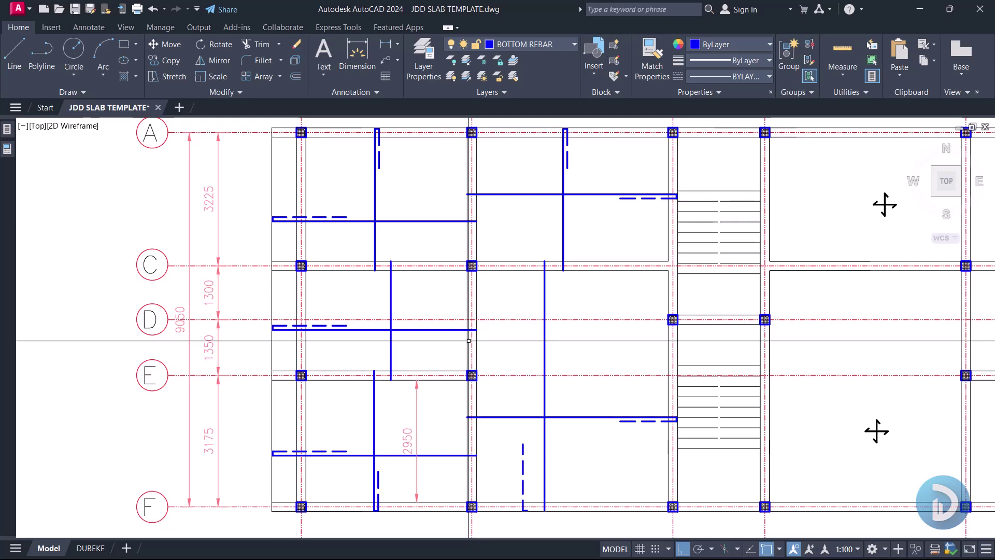
pyautogui.click(422, 408)
pyautogui.click(411, 415)
pyautogui.press('Delete')
# - Copy the hooked vertical bar with its dashed return leg between axes A and C horizontally into the overhang outside axis 1
pyautogui.scroll(4, 342, 298)
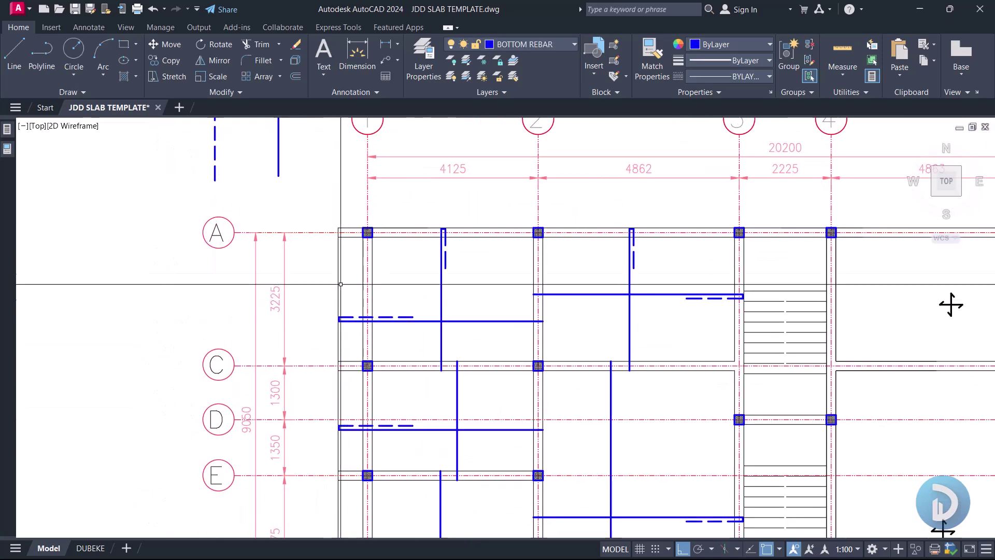
pyautogui.moveTo(416, 392)
pyautogui.mouseDown(button='middle')
pyautogui.moveTo(417, 379)
pyautogui.moveTo(456, 361)
pyautogui.moveTo(533, 358)
pyautogui.moveTo(483, 366)
pyautogui.mouseUp(button='middle')
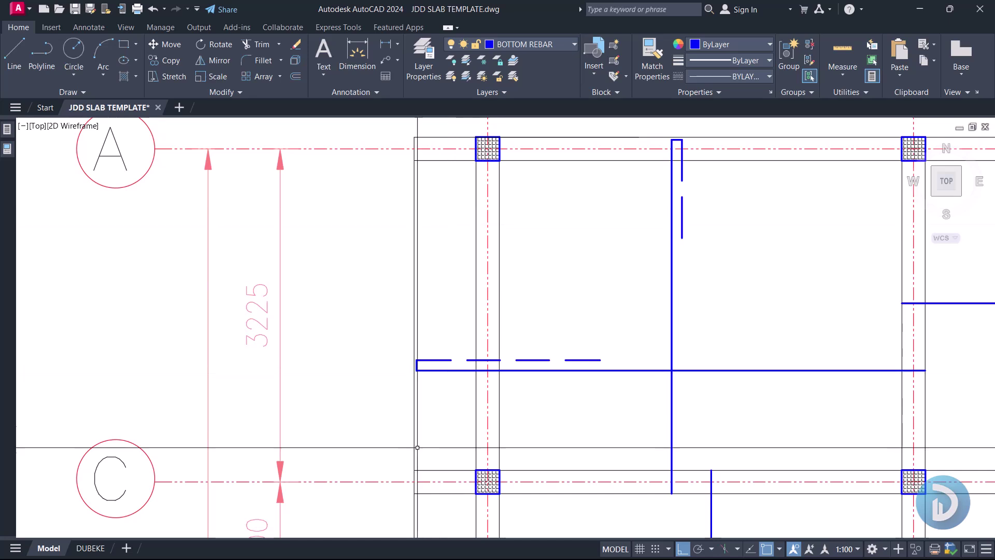
pyautogui.scroll(2, 469, 384)
pyautogui.moveTo(607, 383); pyautogui.dragTo(466, 377, button='middle')
pyautogui.moveTo(352, 364); pyautogui.dragTo(454, 363, button='middle')
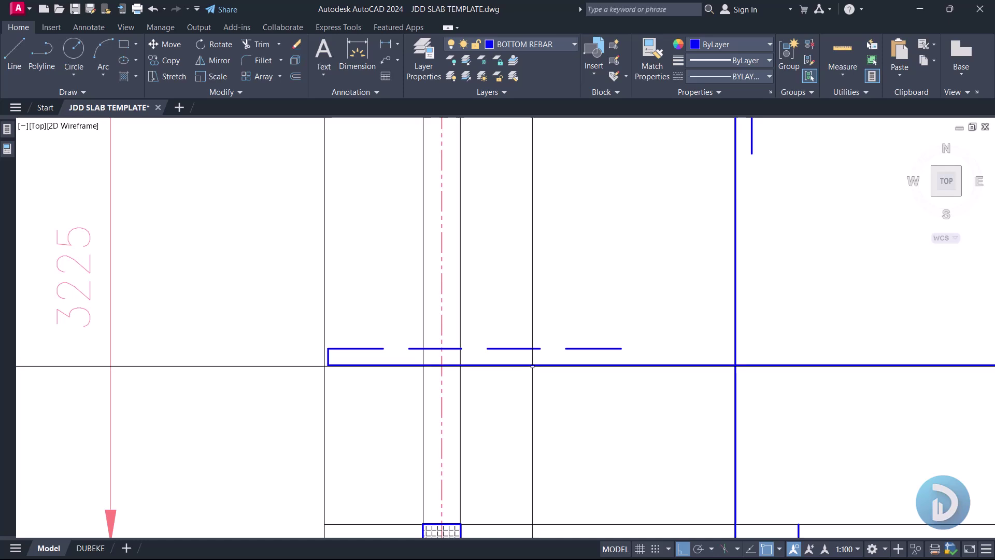
pyautogui.scroll(-4, 532, 306)
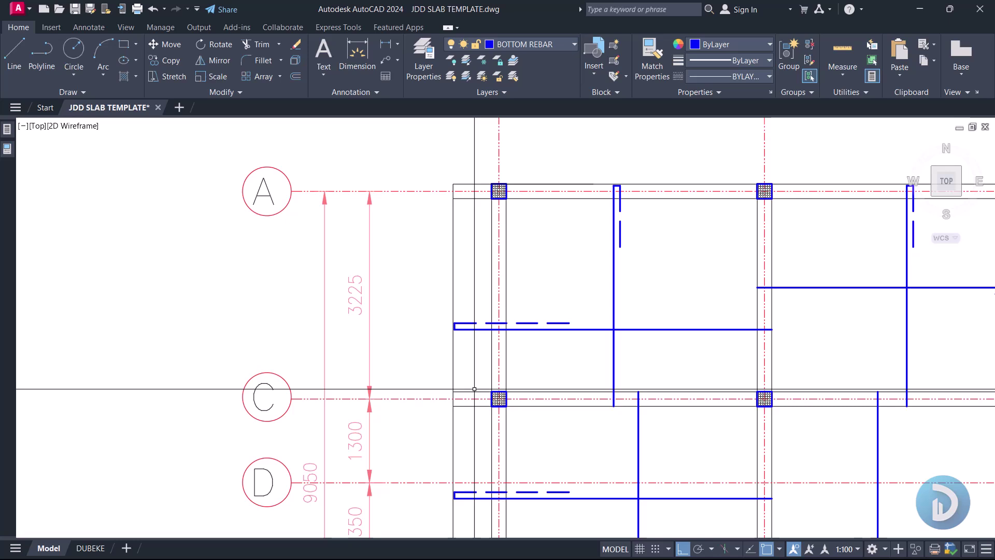
pyautogui.click(593, 159)
pyautogui.click(619, 422)
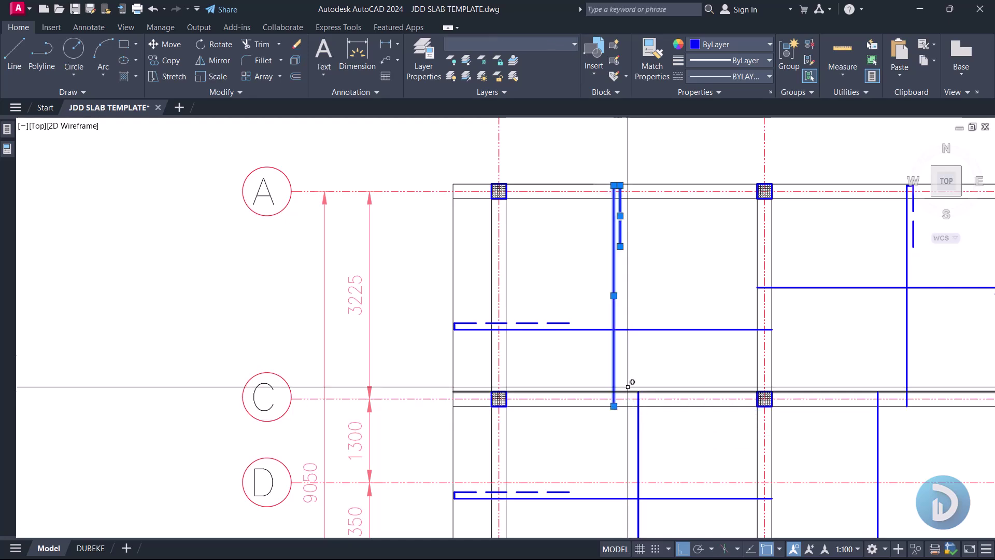
pyautogui.rightClick(667, 248)
pyautogui.click(694, 357)
pyautogui.scroll(2, 617, 248)
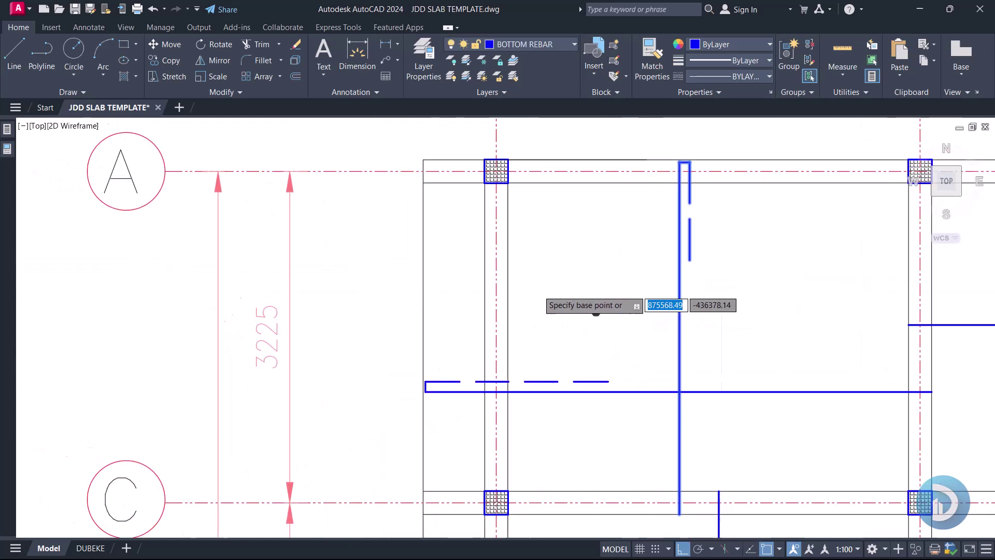
pyautogui.moveTo(559, 296); pyautogui.dragTo(689, 321, button='middle')
pyautogui.click(725, 315)
pyautogui.scroll(2, 497, 294)
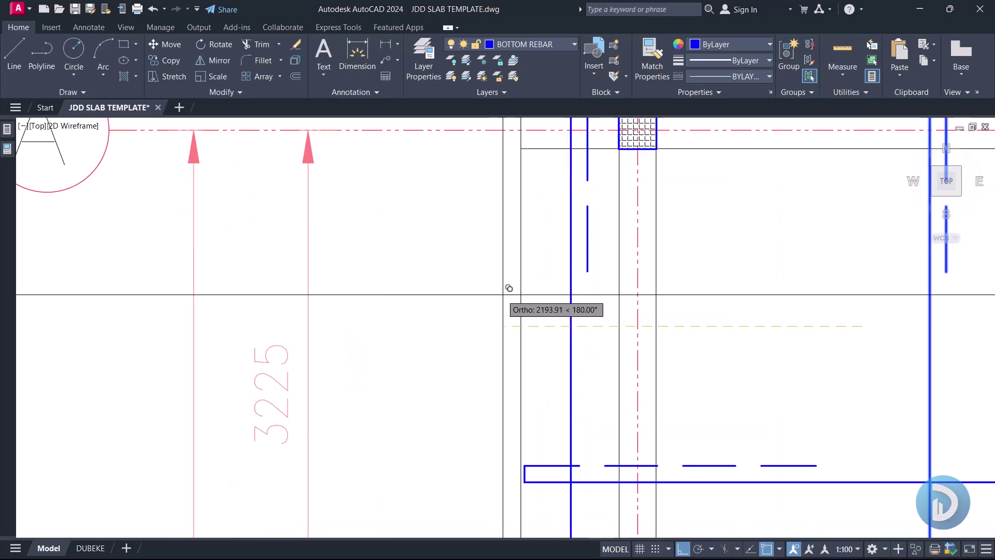
pyautogui.scroll(-4, 505, 279)
pyautogui.scroll(2, 505, 311)
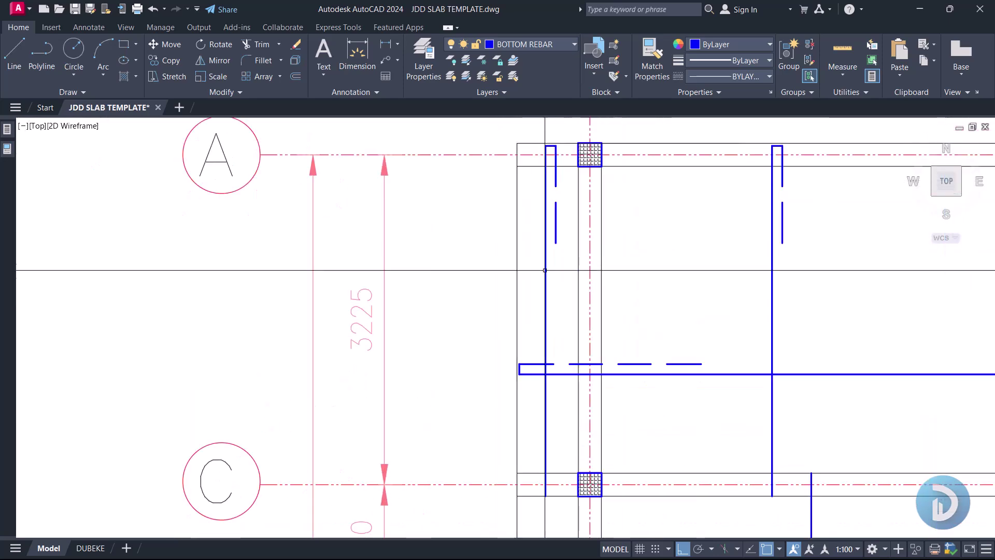
# - Copy the straight vertical bar between axes C and E horizontally into the overhang outside axis 1
pyautogui.moveTo(546, 263); pyautogui.dragTo(502, 310, button='middle')
pyautogui.moveTo(548, 371); pyautogui.dragTo(520, 302, button='middle')
pyautogui.scroll(-2, 517, 269)
pyautogui.moveTo(643, 533); pyautogui.dragTo(647, 371, button='middle')
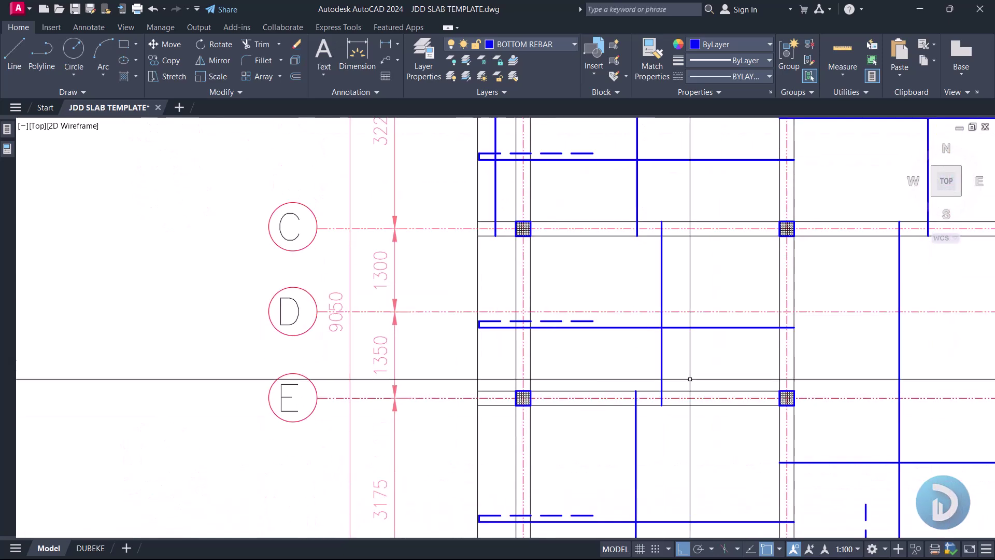
pyautogui.click(662, 275)
pyautogui.scroll(2, 618, 279)
pyautogui.write('co')
pyautogui.press('Return')
pyautogui.click(633, 276)
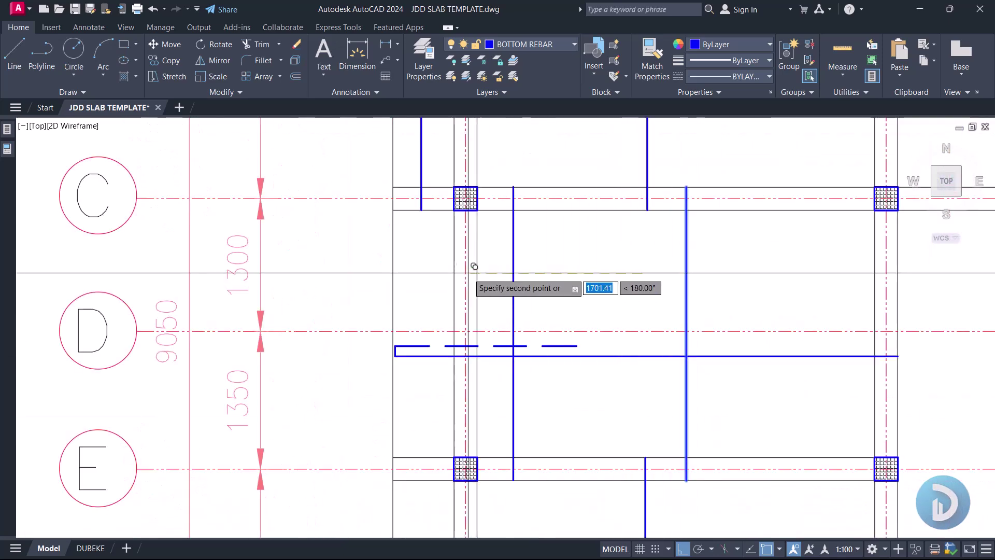
pyautogui.scroll(2, 385, 251)
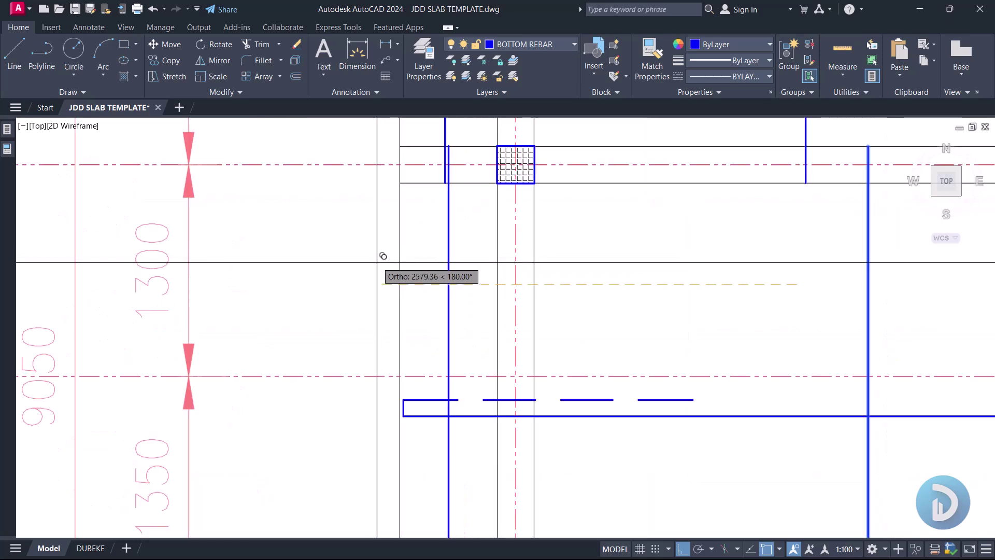
pyautogui.scroll(-4, 442, 212)
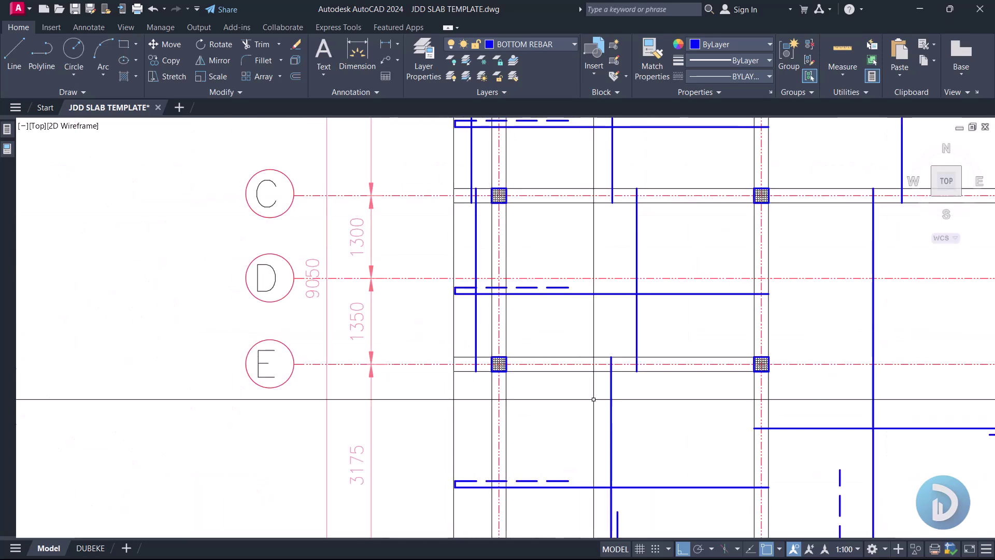
# - Copy the hooked vertical bar with its dashed return leg between axes E and F horizontally into the overhang outside axis 1
pyautogui.moveTo(622, 433); pyautogui.dragTo(593, 300, button='middle')
pyautogui.press('Escape')
pyautogui.click(562, 210)
pyautogui.click(626, 425)
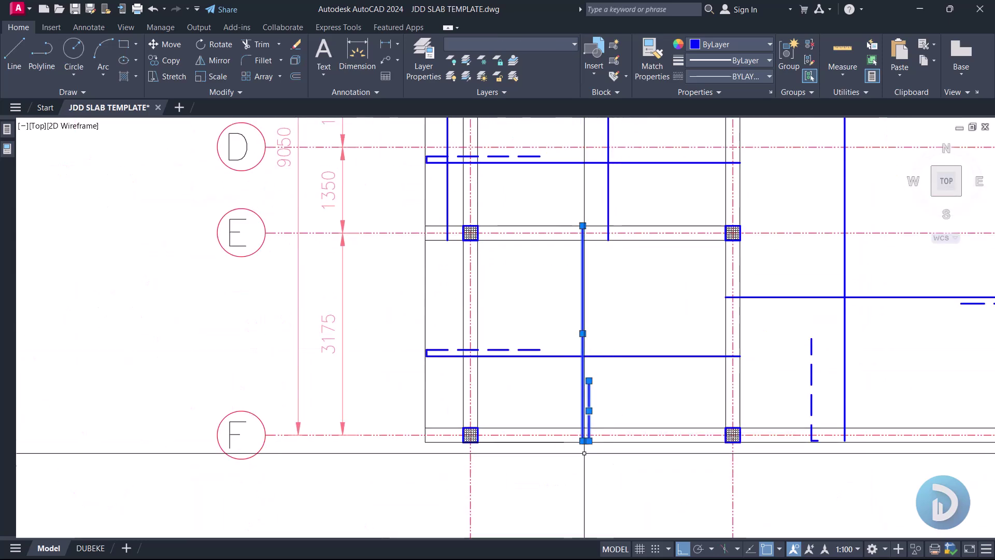
pyautogui.scroll(2, 542, 418)
pyautogui.write('co')
pyautogui.press('Return')
pyautogui.click(565, 251)
pyautogui.moveTo(388, 262); pyautogui.dragTo(428, 315, button='middle')
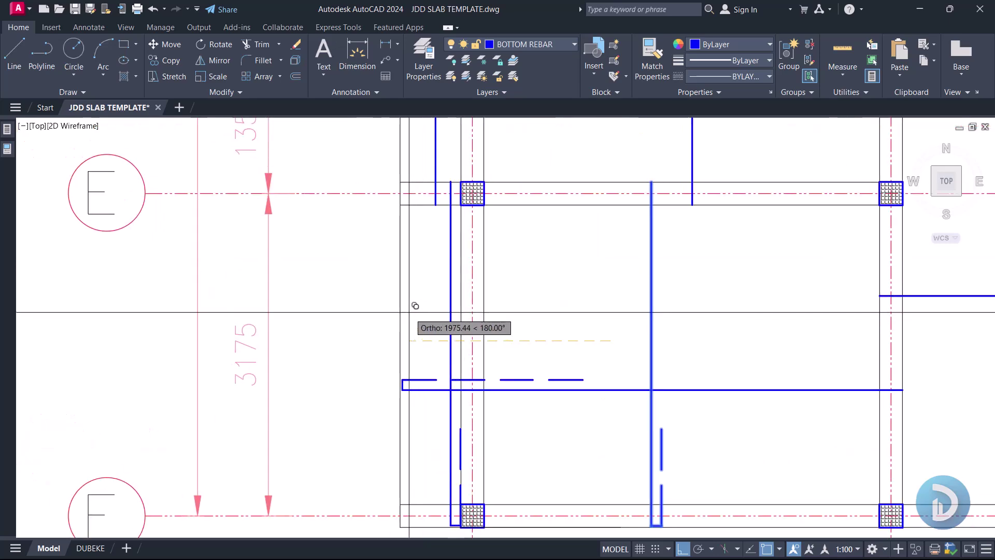
pyautogui.scroll(2, 399, 311)
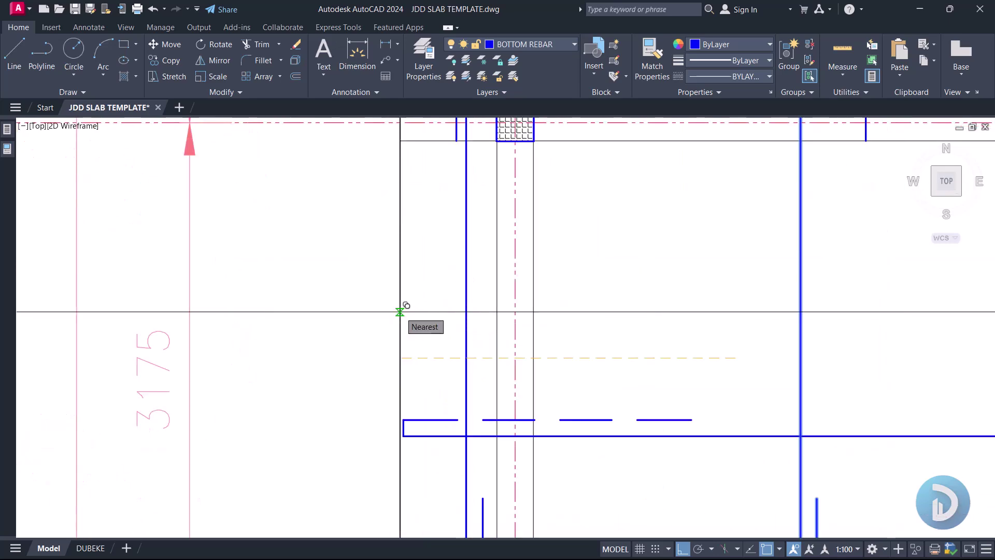
pyautogui.scroll(-3, 411, 488)
pyautogui.scroll(4, 493, 473)
pyautogui.scroll(-6, 467, 473)
pyautogui.moveTo(465, 351)
pyautogui.mouseDown(button='middle')
pyautogui.moveTo(366, 383)
pyautogui.moveTo(371, 369)
pyautogui.moveTo(397, 457)
pyautogui.moveTo(373, 520)
pyautogui.mouseUp(button='middle')
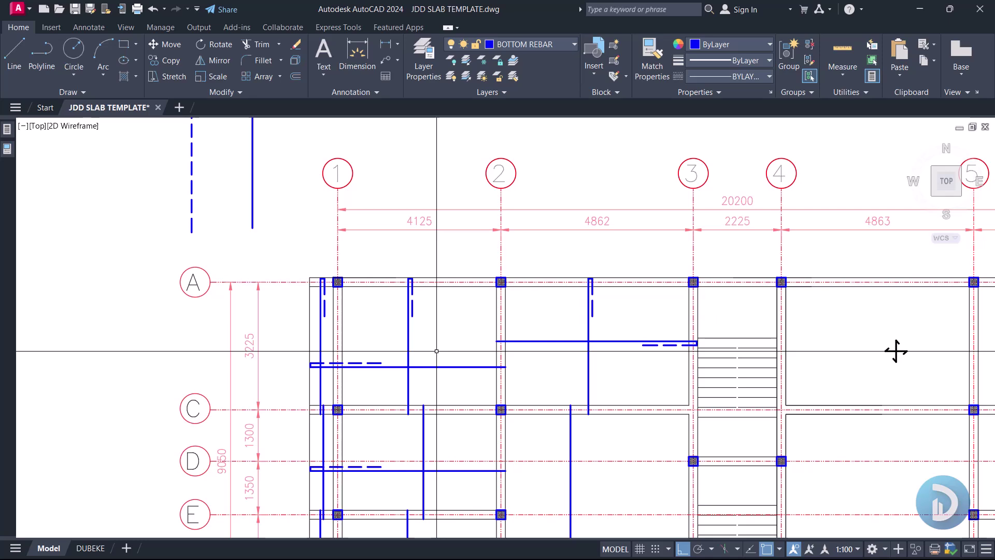
# - Examine the bottom bars drawn between axes 1 and 3 against the slab sections with the bending moment diagram
pyautogui.scroll(4, 600, 301)
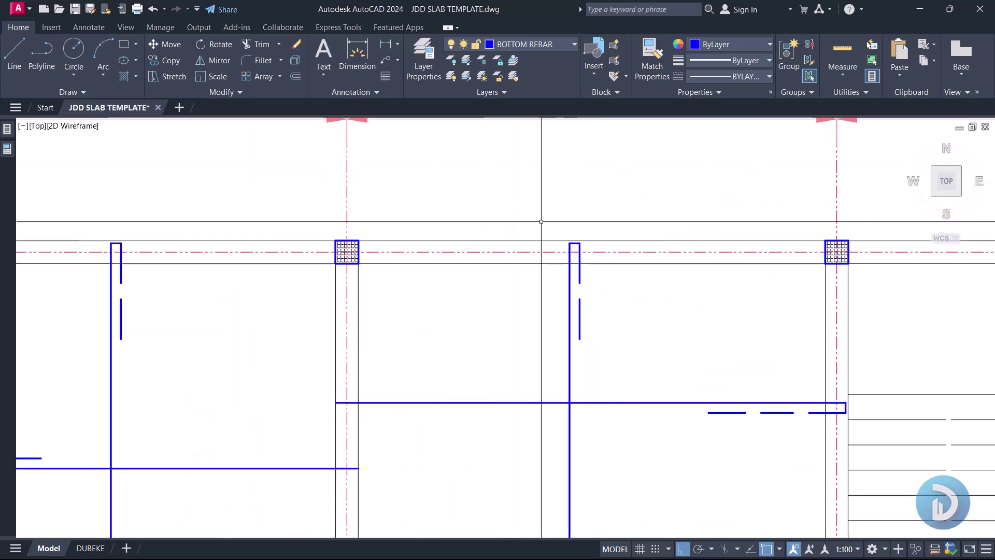
pyautogui.scroll(-4, 536, 202)
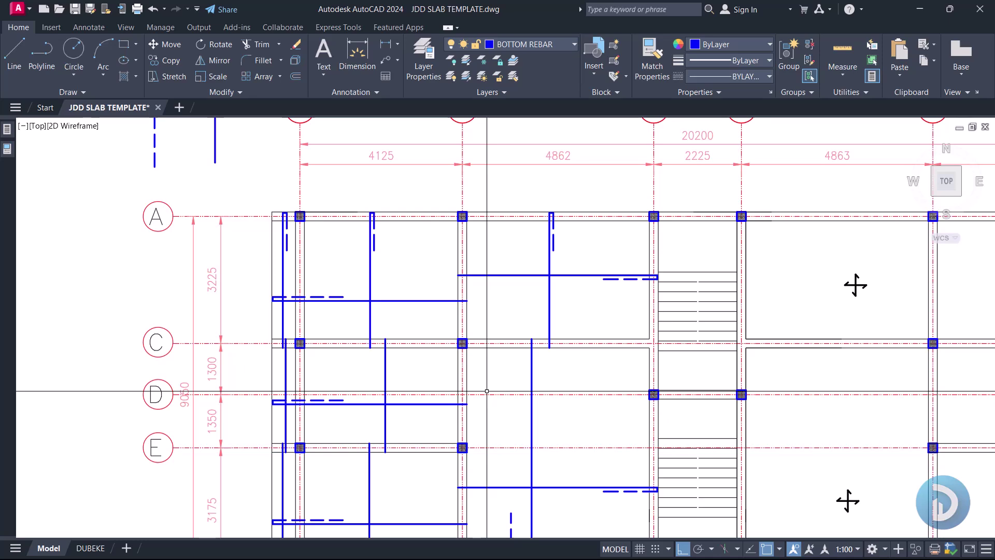
pyautogui.scroll(-10, 489, 394)
pyautogui.scroll(8, 406, 303)
pyautogui.scroll(6, 406, 303)
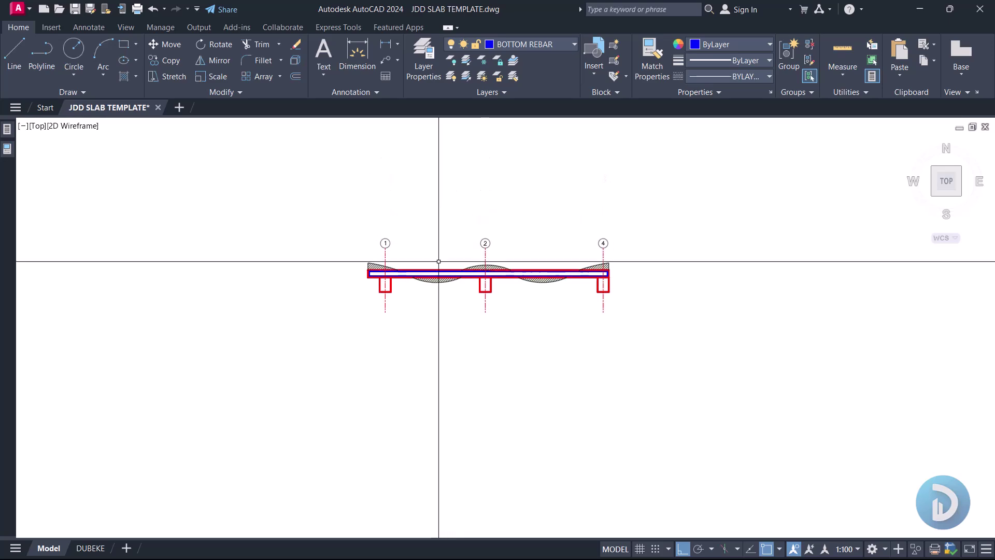
pyautogui.scroll(2, 489, 281)
pyautogui.scroll(-15, 514, 262)
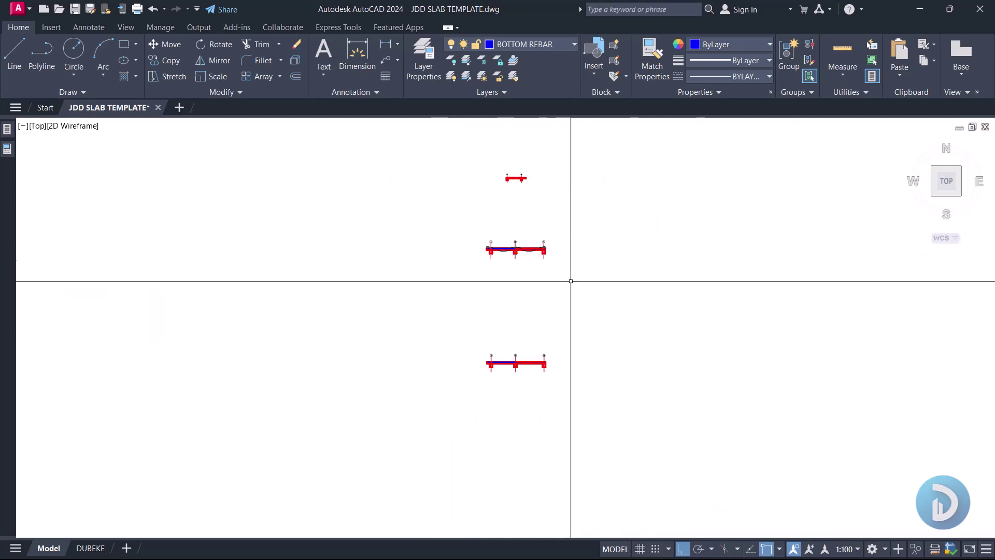
pyautogui.scroll(12, 547, 266)
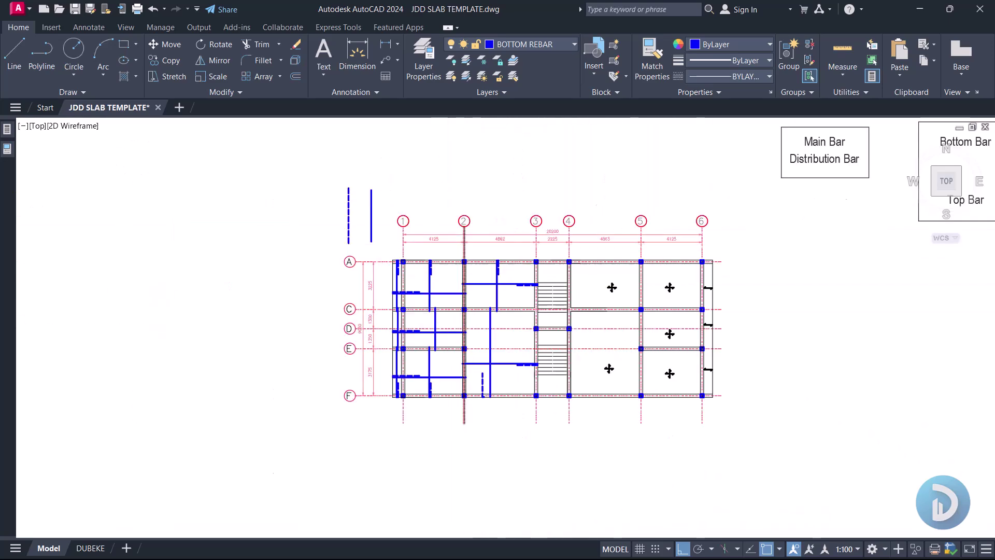
pyautogui.moveTo(487, 268); pyautogui.dragTo(507, 309, button='middle')
pyautogui.scroll(4, 511, 296)
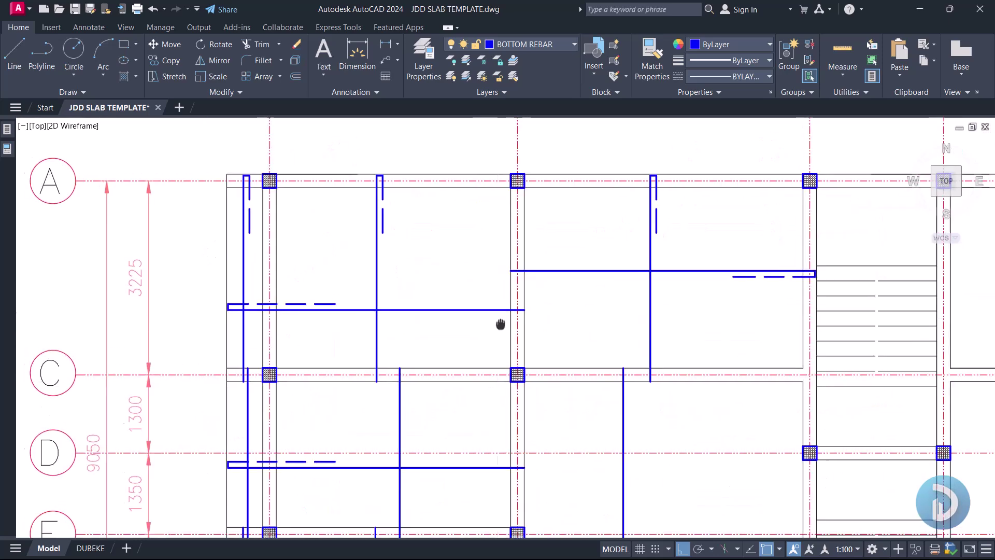
pyautogui.scroll(-2, 499, 332)
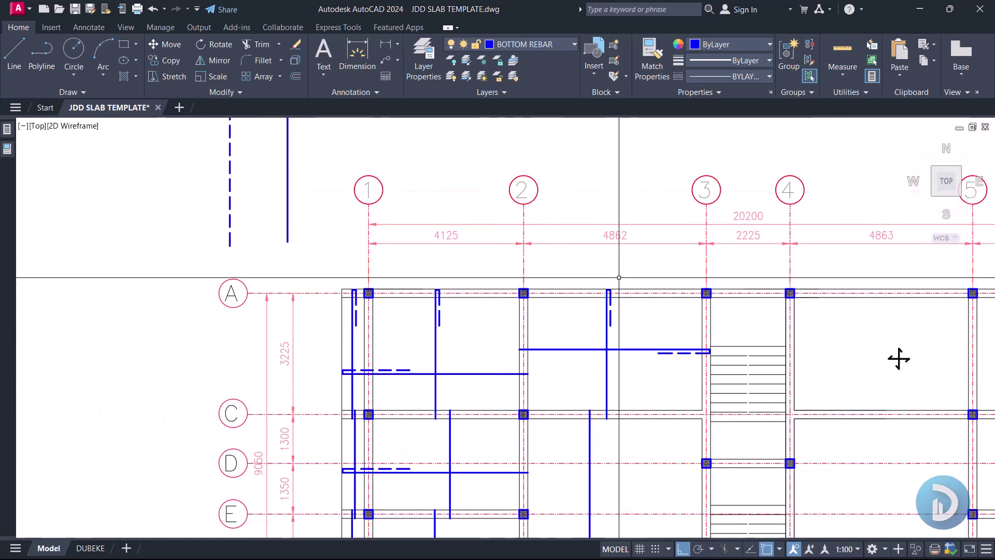
pyautogui.moveTo(593, 381); pyautogui.dragTo(592, 352, button='middle')
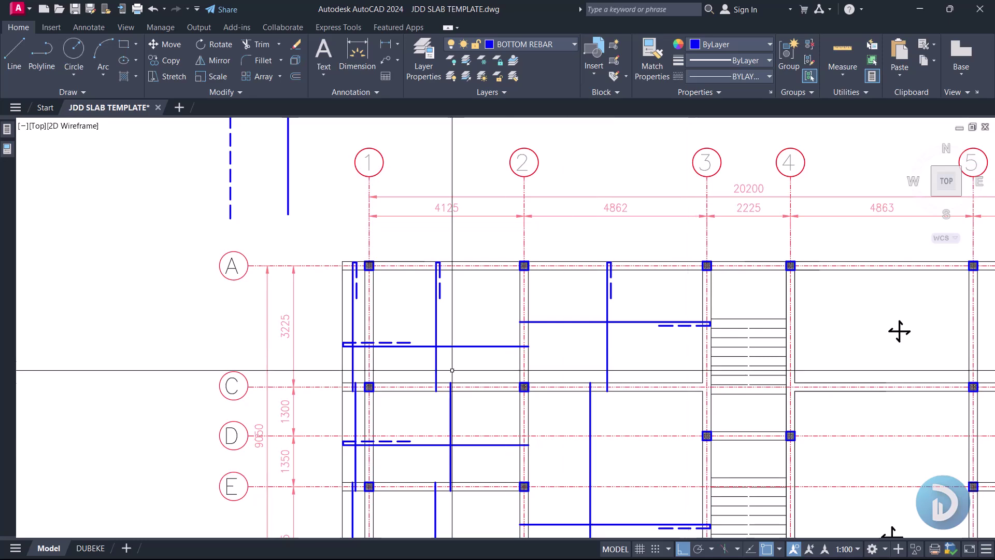
# - Move the bubbles of axes 1 to 6 with their dimension lines straight up, away from the plan
pyautogui.scroll(-4, 467, 325)
pyautogui.scroll(2, 365, 316)
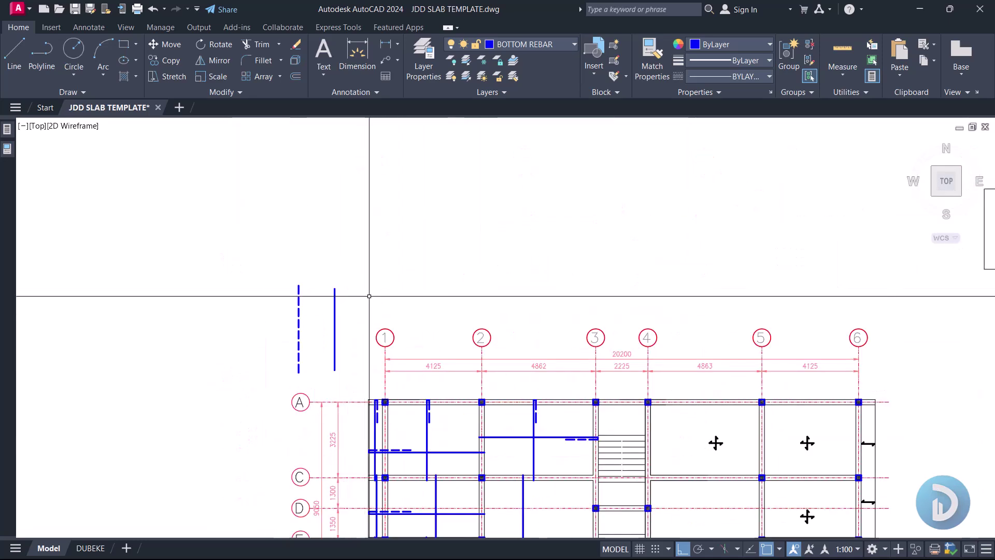
pyautogui.click(368, 296)
pyautogui.click(887, 388)
pyautogui.write('m')
pyautogui.press('Return')
pyautogui.moveTo(689, 305); pyautogui.dragTo(677, 425, button='middle')
pyautogui.click(680, 401)
pyautogui.scroll(-4, 683, 358)
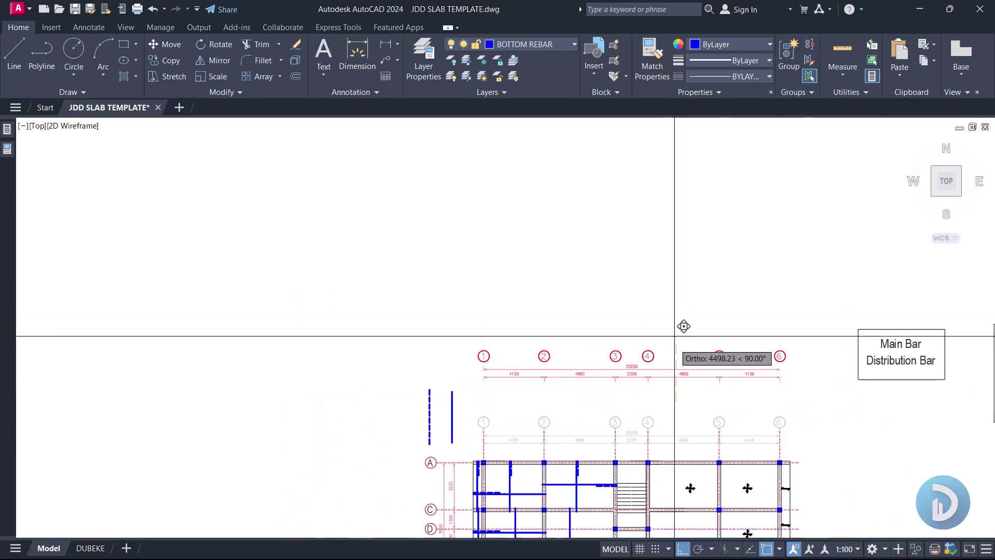
pyautogui.click(673, 290)
# - Draw a horizontal construction line along the lower edge of the moved bubbles of axes 1 to 6
pyautogui.write('xl')
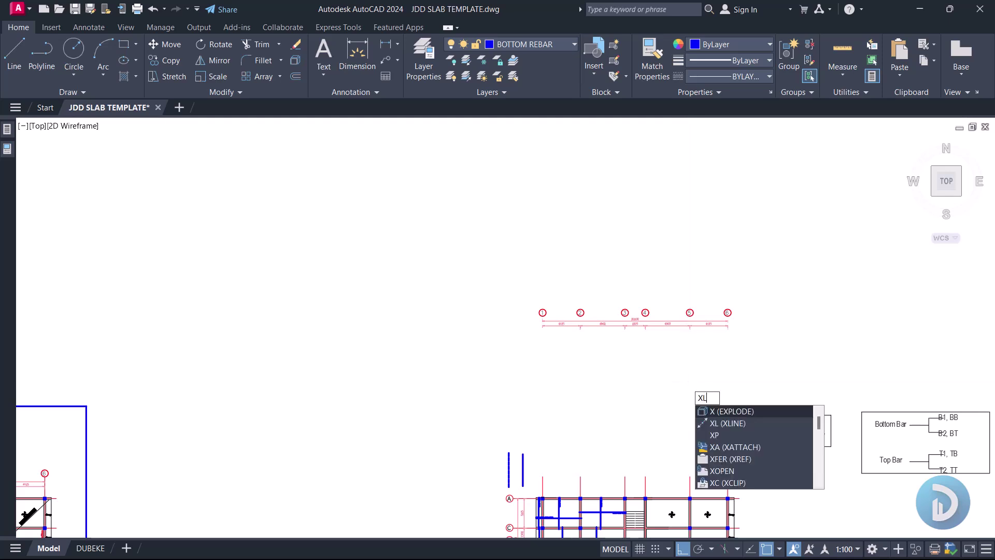
pyautogui.press('Return')
pyautogui.click(687, 349)
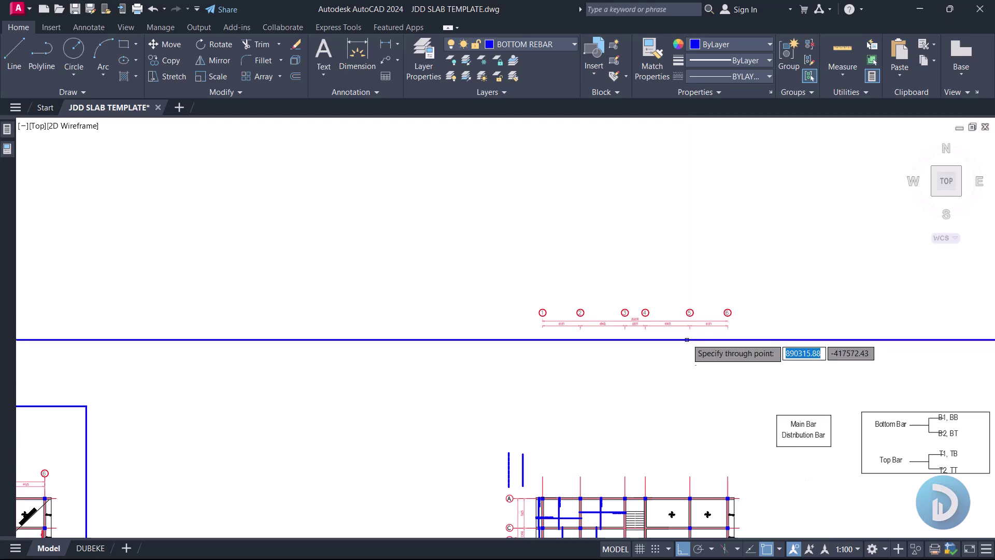
pyautogui.scroll(2, 687, 335)
pyautogui.scroll(-1, 611, 280)
pyautogui.click(611, 277)
# - Extend the vertical gridlines of axes 1 to 6 up to the horizontal construction line
pyautogui.press('Return')
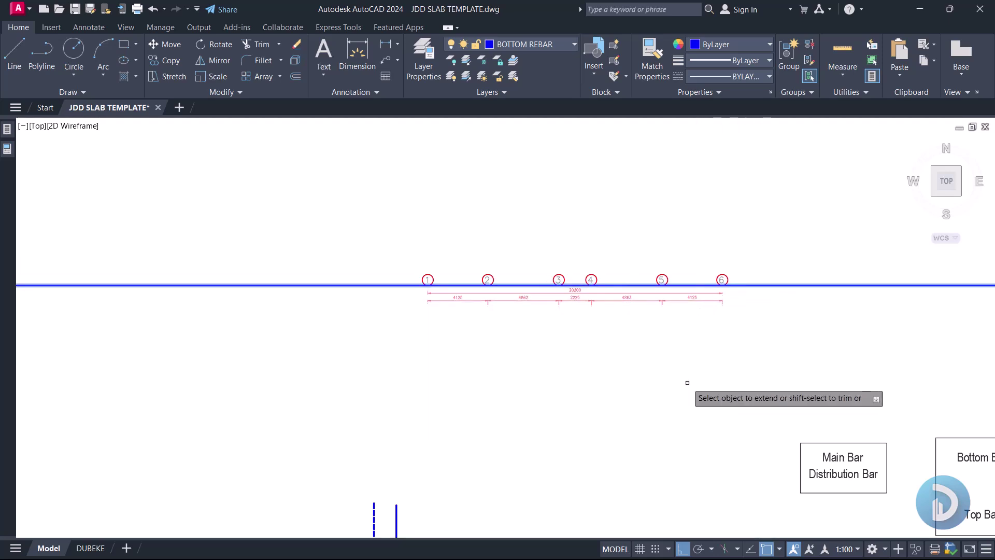
pyautogui.moveTo(687, 382); pyautogui.dragTo(677, 225, button='middle')
pyautogui.scroll(2, 700, 391)
pyautogui.click(723, 388)
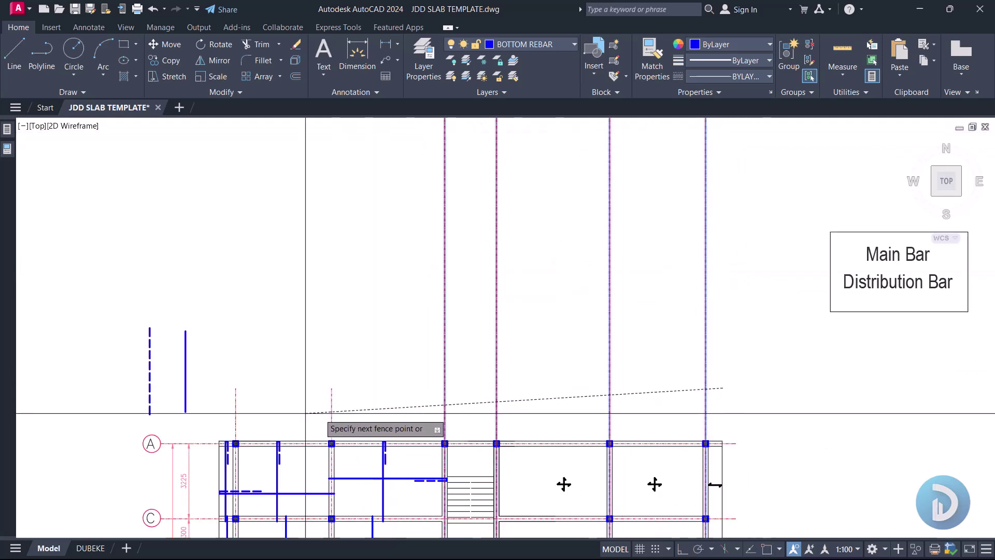
pyautogui.scroll(-3, 235, 417)
pyautogui.press('Escape')
pyautogui.scroll(2, 314, 322)
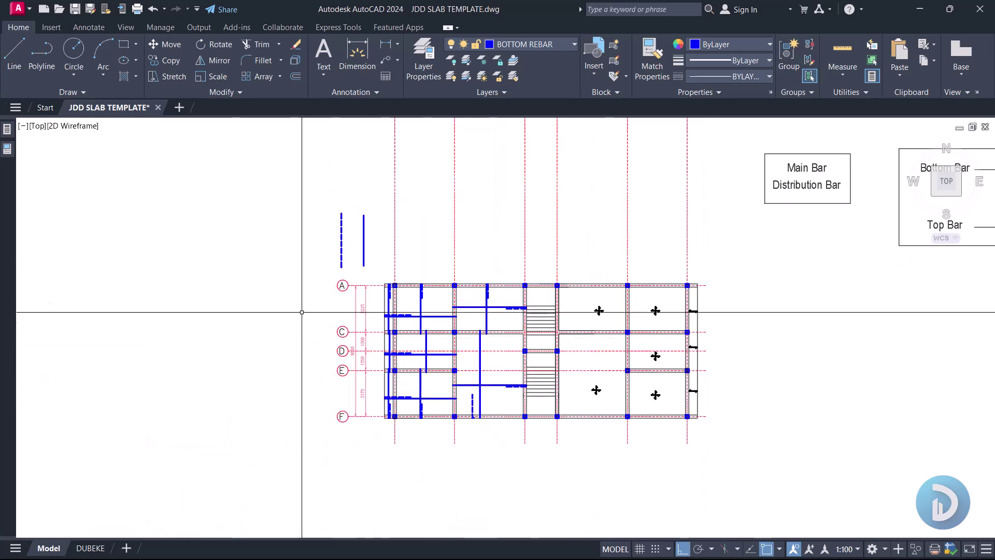
# - Draw a long vertical helper line outside the plan, on the far side of bubbles A to F
pyautogui.write('l')
pyautogui.press('Return')
pyautogui.moveTo(235, 304); pyautogui.dragTo(412, 295, button='middle')
pyautogui.scroll(-2, 378, 232)
pyautogui.click(366, 204)
pyautogui.click(351, 399)
pyautogui.press('Escape')
# - Move bubbles A to F with their dimension lines horizontally away from the plan to the vertical helper line
pyautogui.scroll(2, 446, 258)
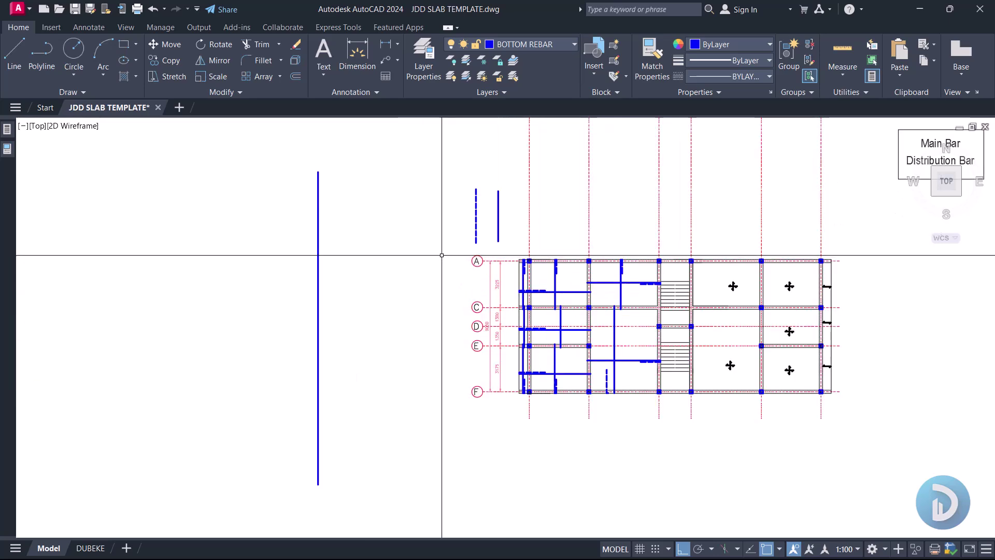
pyautogui.click(424, 228)
pyautogui.click(508, 404)
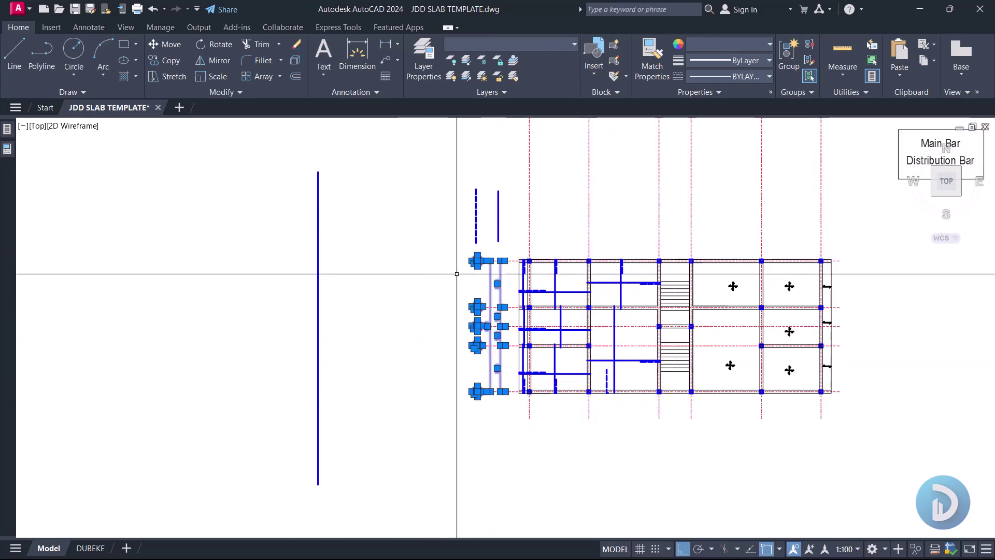
pyautogui.write('m')
pyautogui.press('Return')
pyautogui.scroll(3, 474, 260)
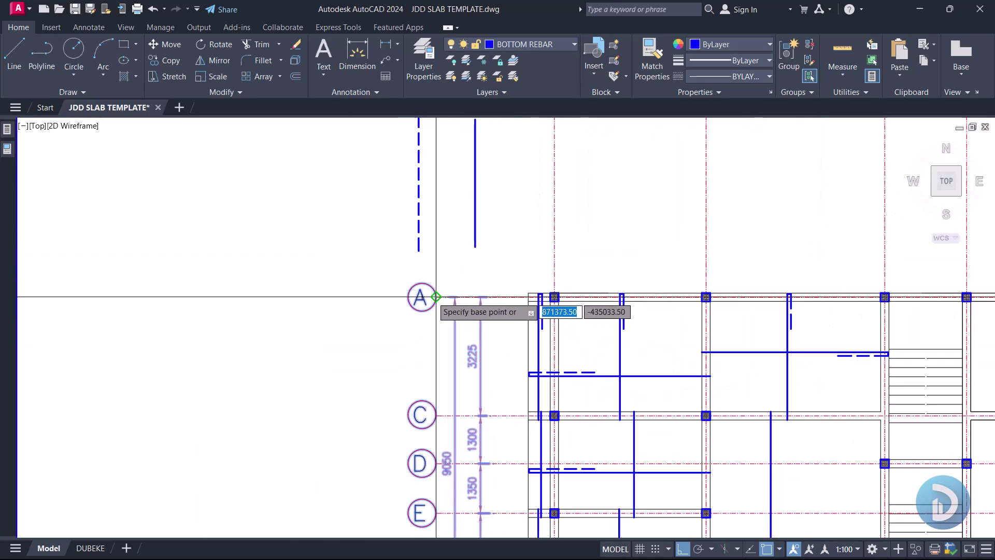
pyautogui.click(435, 296)
pyautogui.scroll(-2, 435, 297)
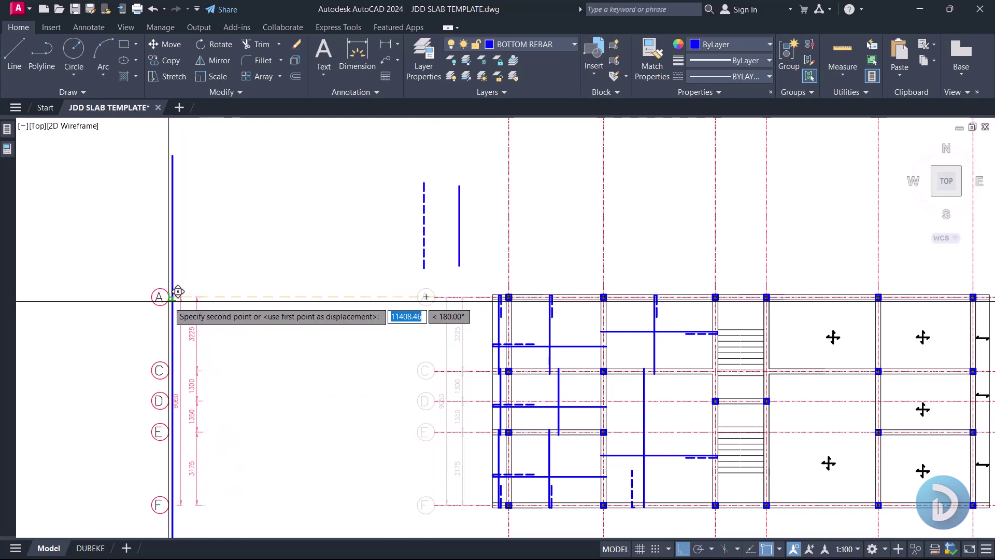
pyautogui.click(181, 292)
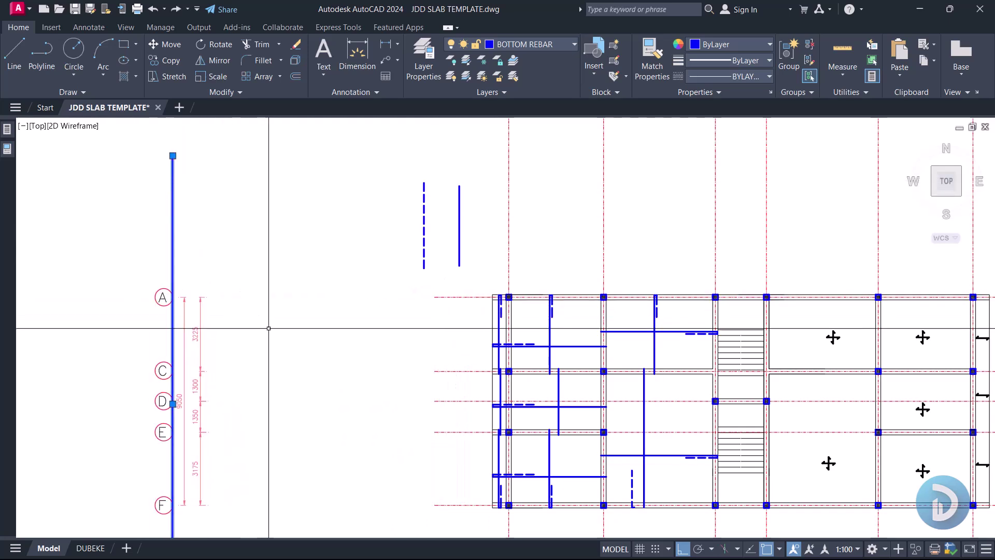
# - Extend the horizontal gridlines A to F to the vertical helper line
pyautogui.write('ex')
pyautogui.press('Return')
pyautogui.moveTo(414, 496); pyautogui.dragTo(428, 455, button='middle')
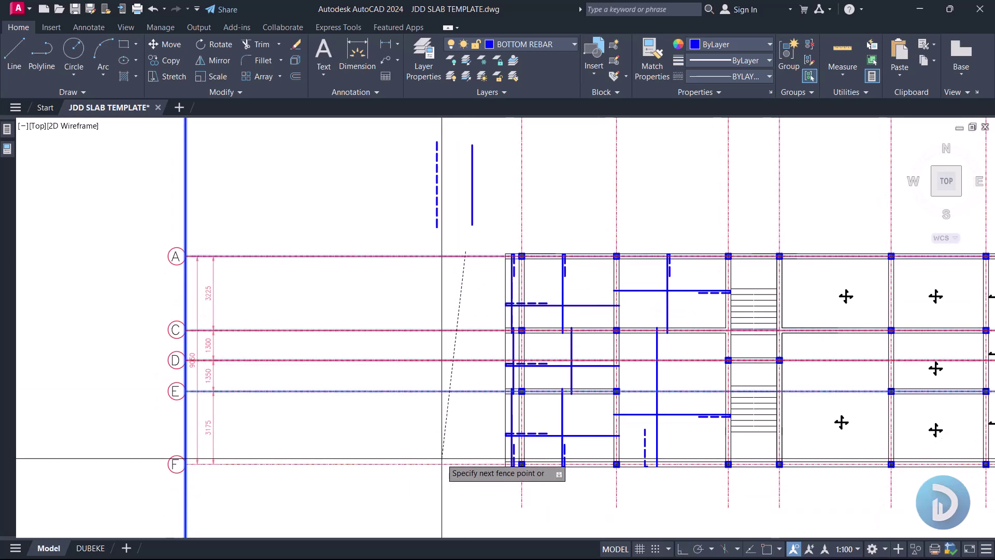
pyautogui.scroll(-4, 438, 384)
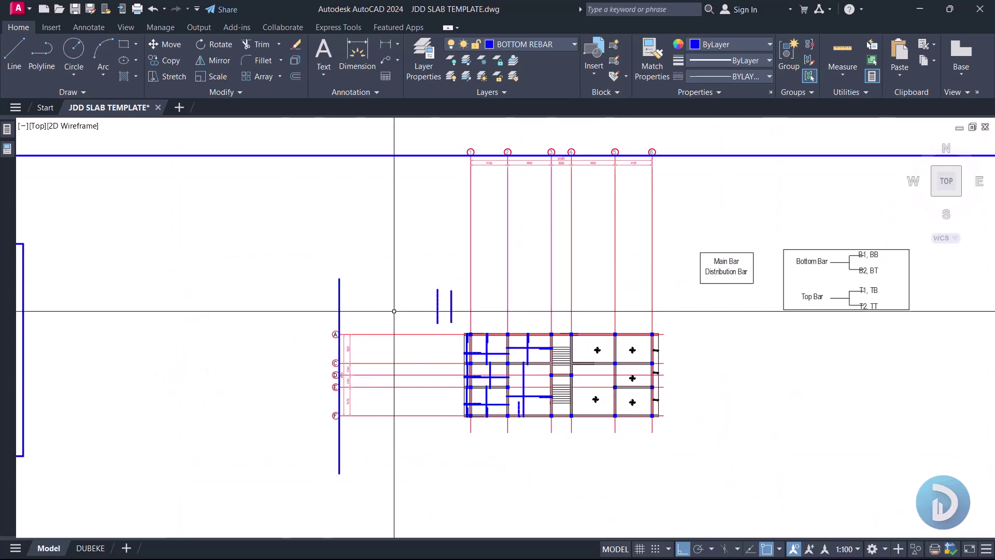
# - Delete the vertical helper line and the horizontal construction line used for extending the gridlines
pyautogui.click(374, 288)
pyautogui.click(239, 155)
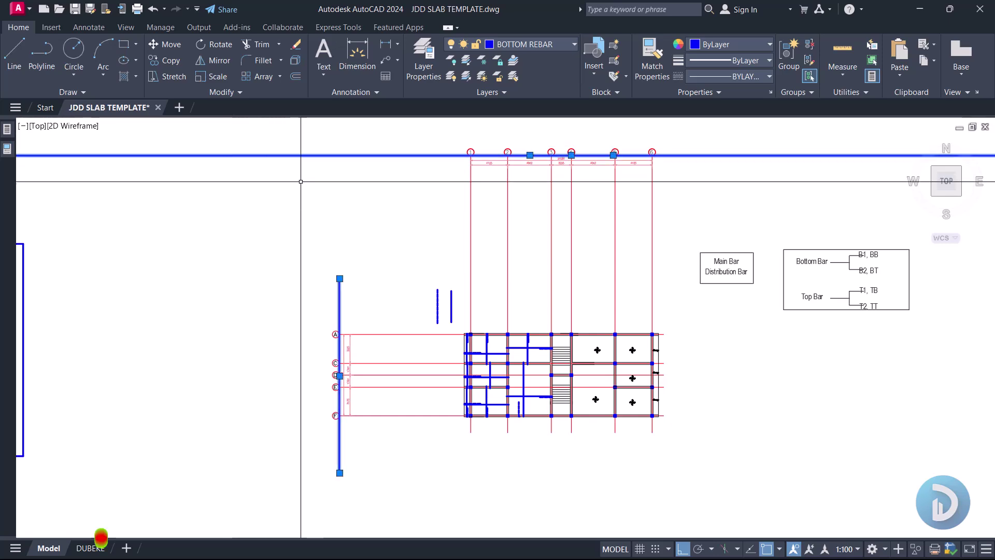
pyautogui.scroll(4, 524, 383)
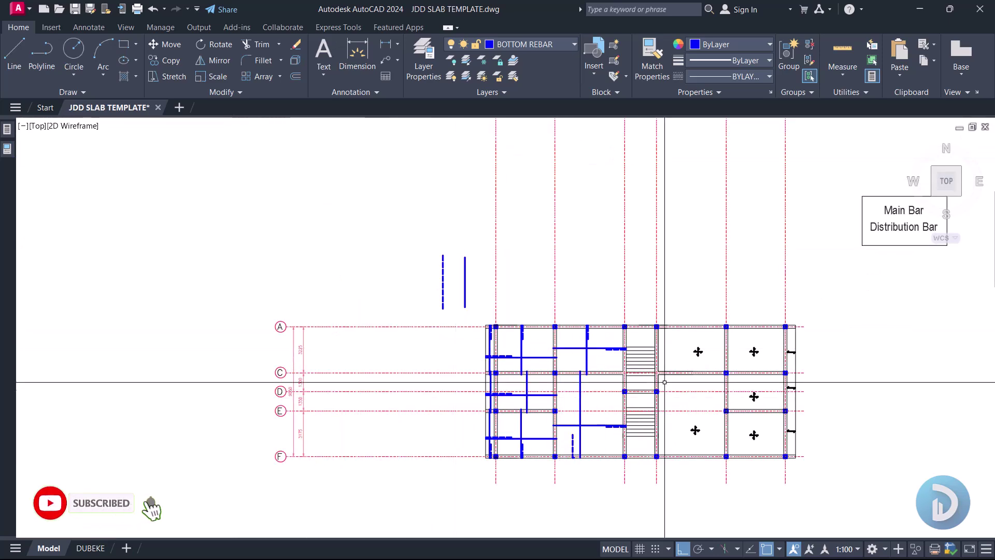
pyautogui.scroll(2, 524, 383)
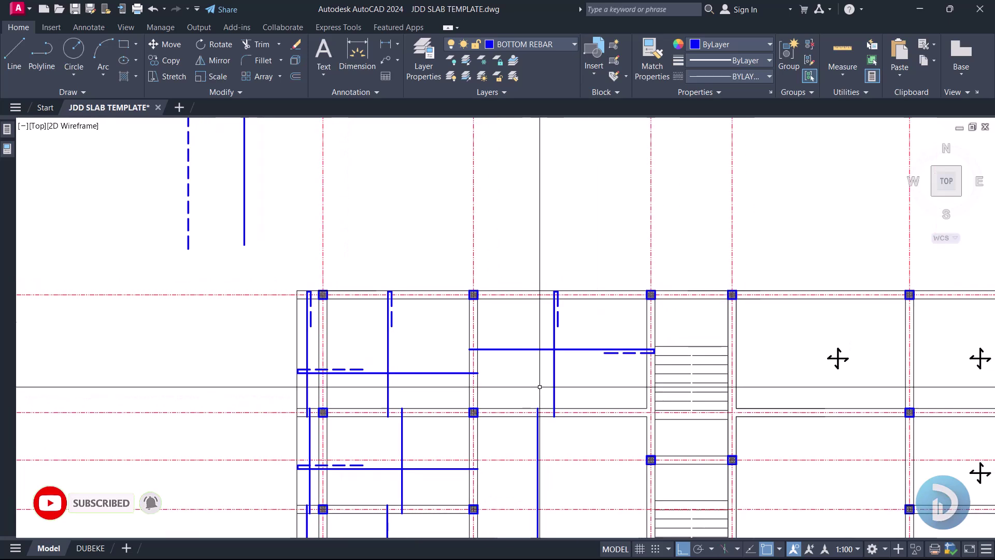
# - Copy the bar callout with the 24-Y12-13@250mm c/c label from the slab instruction sheet to the area above the reinforcement plan
pyautogui.scroll(2, 494, 398)
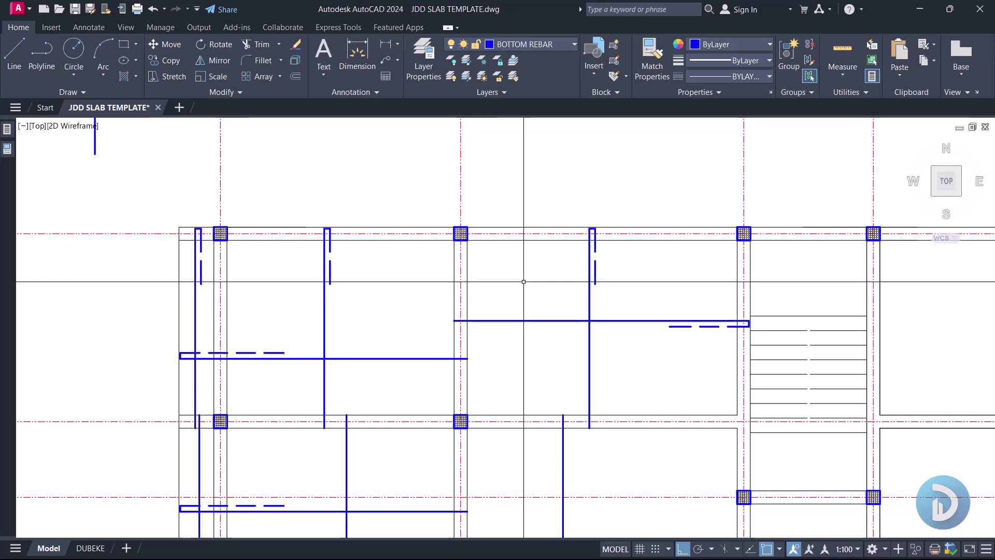
pyautogui.scroll(-5, 597, 255)
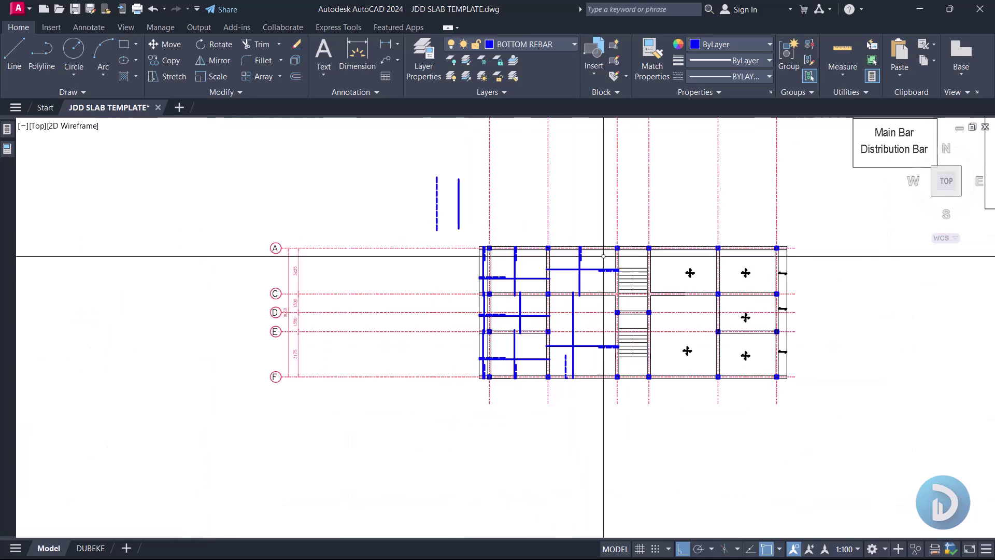
pyautogui.moveTo(418, 293); pyautogui.dragTo(533, 320, button='middle')
pyautogui.scroll(2, 190, 229)
pyautogui.scroll(2, 234, 266)
pyautogui.click(204, 211)
pyautogui.click(290, 344)
pyautogui.rightClick(308, 344)
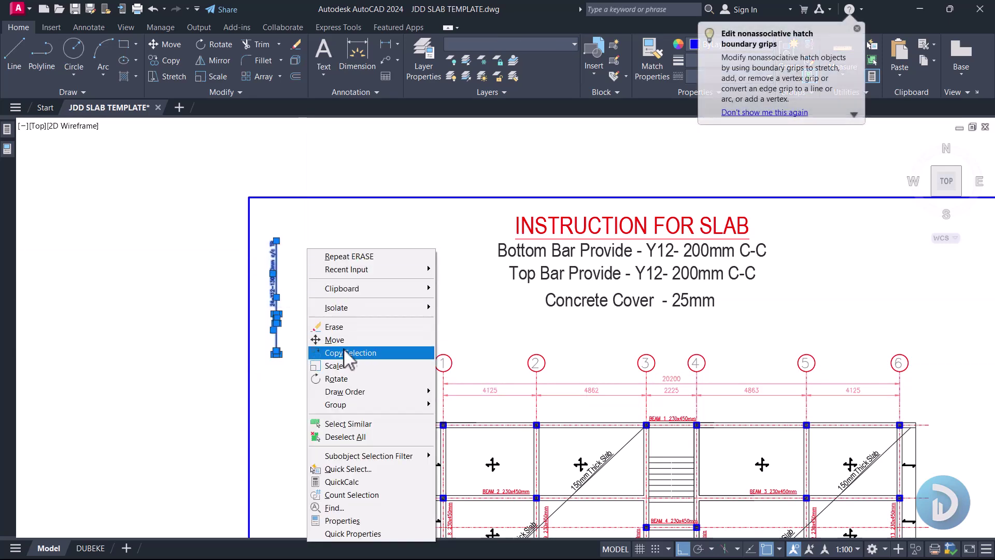
pyautogui.click(335, 340)
pyautogui.click(313, 314)
pyautogui.scroll(-3, 334, 336)
pyautogui.scroll(-2, 334, 337)
pyautogui.moveTo(590, 378); pyautogui.dragTo(404, 394, button='middle')
pyautogui.scroll(4, 466, 388)
pyautogui.scroll(4, 525, 360)
pyautogui.moveTo(568, 298); pyautogui.dragTo(549, 352, button='middle')
pyautogui.scroll(2, 550, 352)
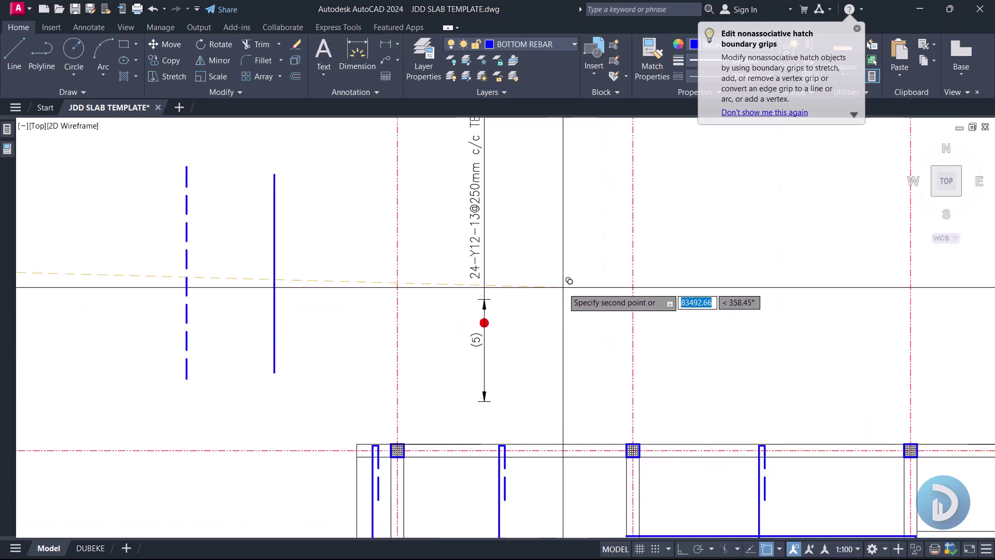
pyautogui.scroll(-4, 578, 244)
pyautogui.moveTo(609, 349)
pyautogui.mouseDown(button='middle')
pyautogui.moveTo(555, 384)
pyautogui.moveTo(513, 391)
pyautogui.moveTo(575, 340)
pyautogui.mouseUp(button='middle')
pyautogui.scroll(4, 598, 378)
pyautogui.scroll(2, 606, 388)
pyautogui.moveTo(501, 331); pyautogui.dragTo(505, 317, button='middle')
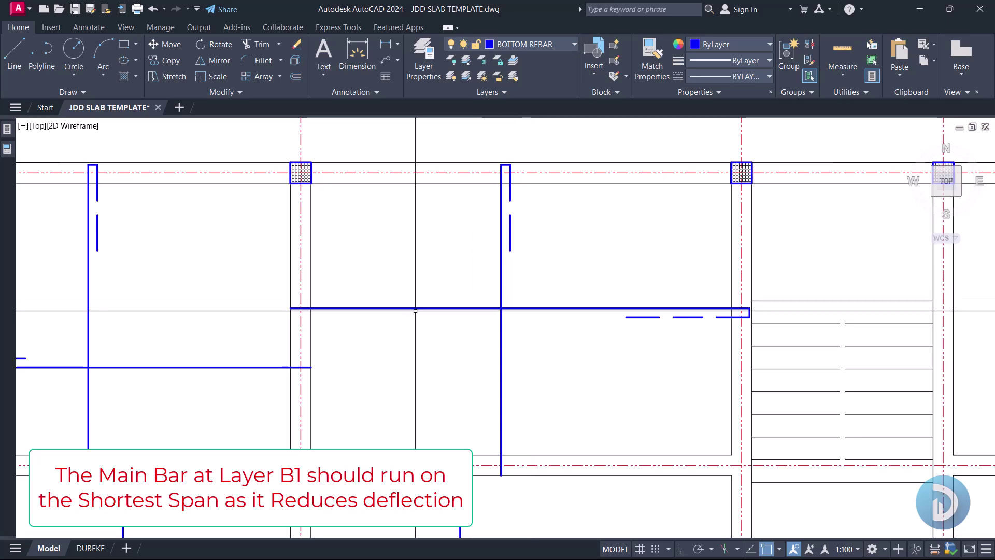
# - Dimension the vertical clear span between the beams on axes A and C in the panel between axes 2 and 3
pyautogui.write('dli')
pyautogui.press('Return')
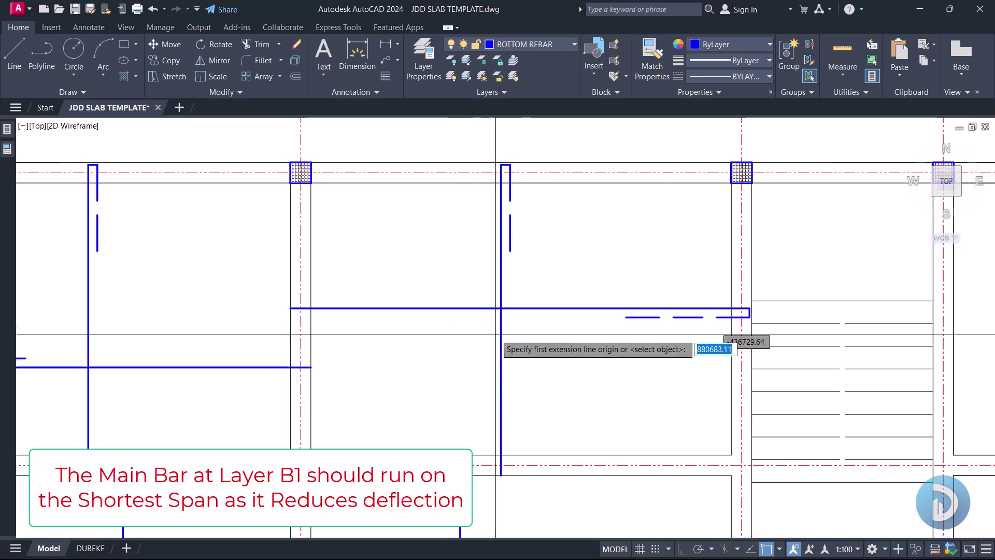
pyautogui.click(606, 455)
pyautogui.click(606, 183)
pyautogui.click(606, 266)
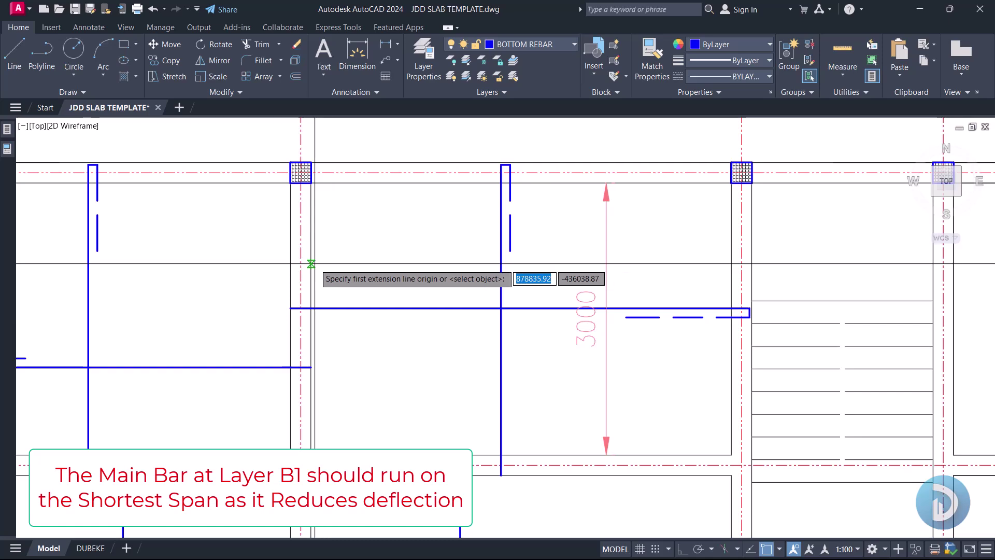
# - Dimension the horizontal clear span between the beams on axes 2 and 3 in the same panel
pyautogui.click(311, 264)
pyautogui.click(732, 273)
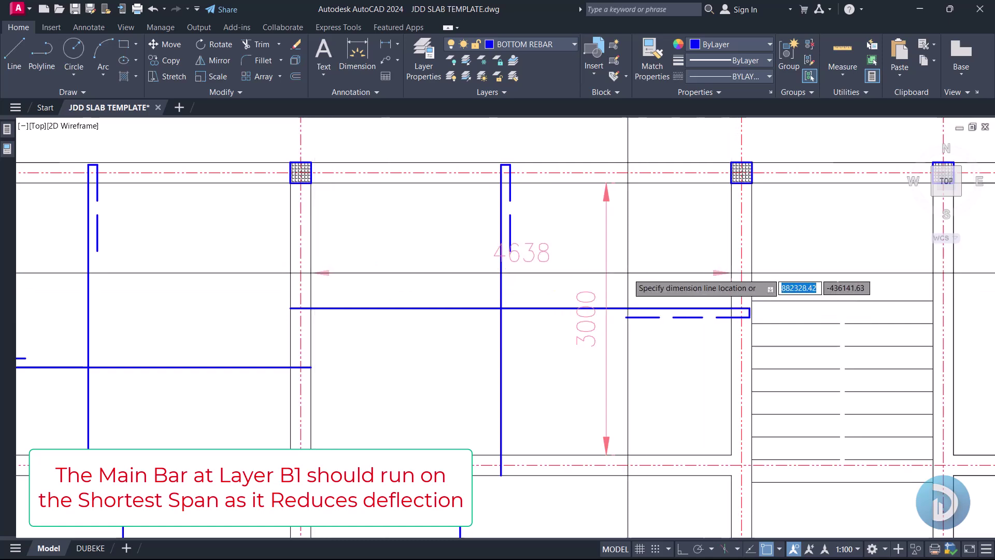
pyautogui.scroll(-3, 642, 273)
pyautogui.click(552, 269)
pyautogui.scroll(4, 549, 283)
pyautogui.scroll(-2, 550, 285)
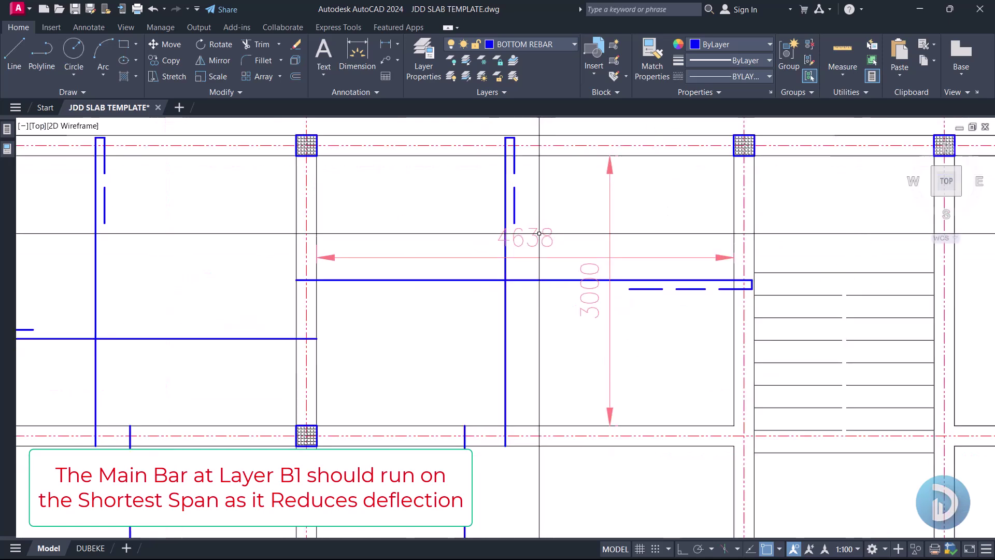
pyautogui.moveTo(577, 306); pyautogui.dragTo(556, 319, button='middle')
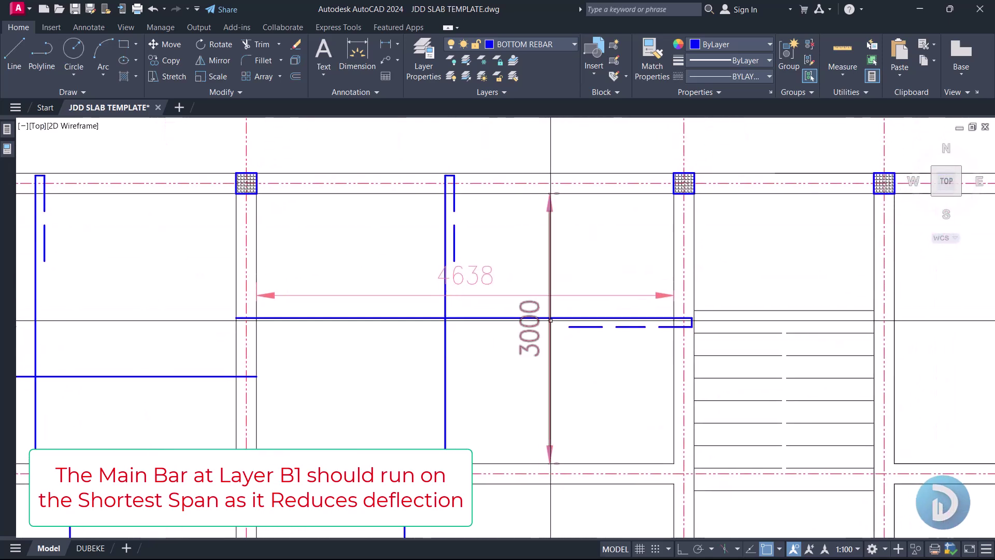
# - Compare the panel's two clear span dimensions with its vertical and horizontal bottom bars to judge the main bar direction
pyautogui.click(558, 268)
pyautogui.click(544, 249)
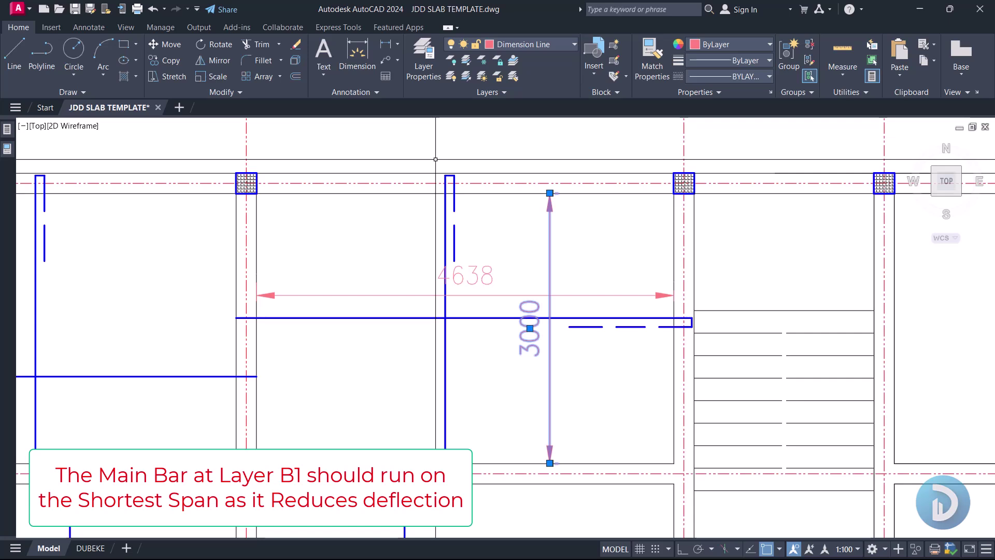
pyautogui.press('Escape')
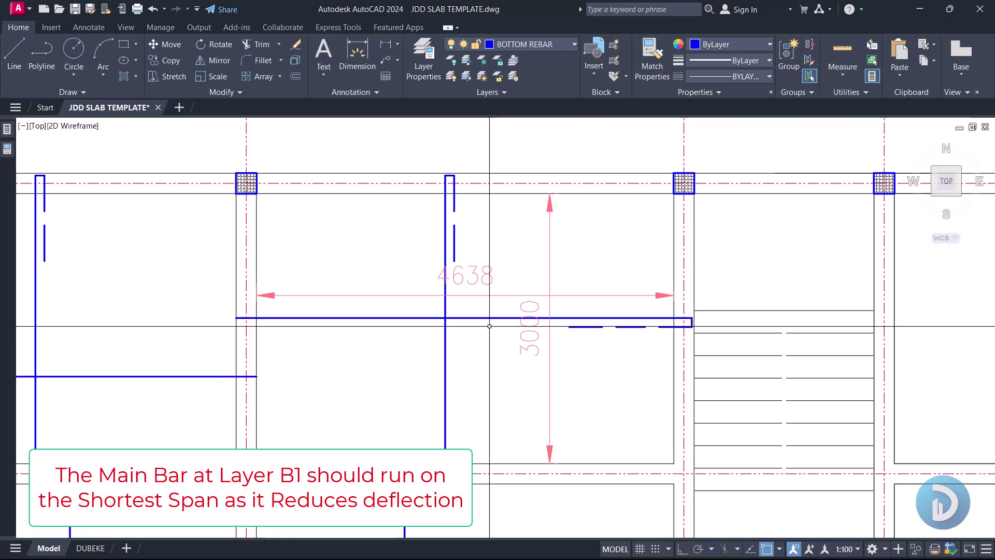
pyautogui.scroll(2, 558, 283)
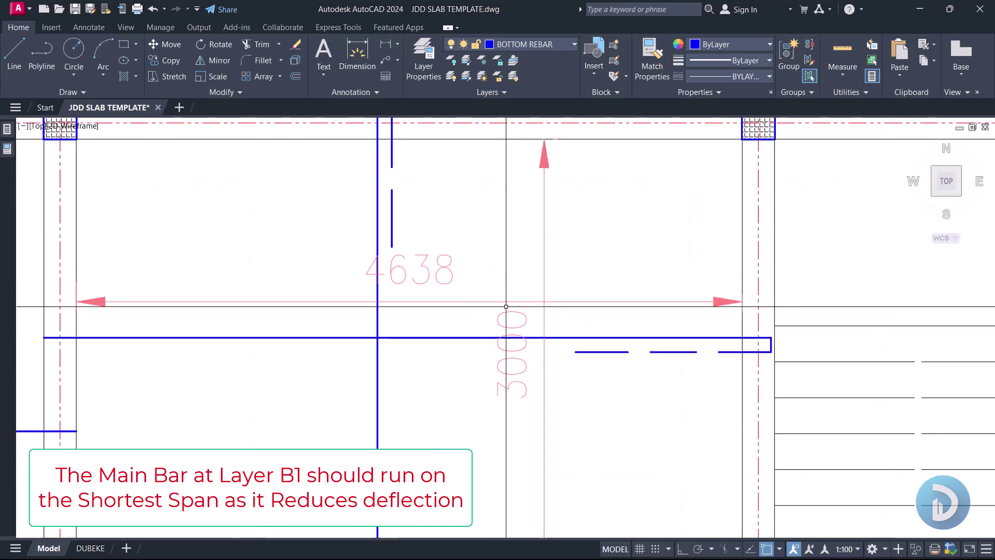
pyautogui.click(444, 242)
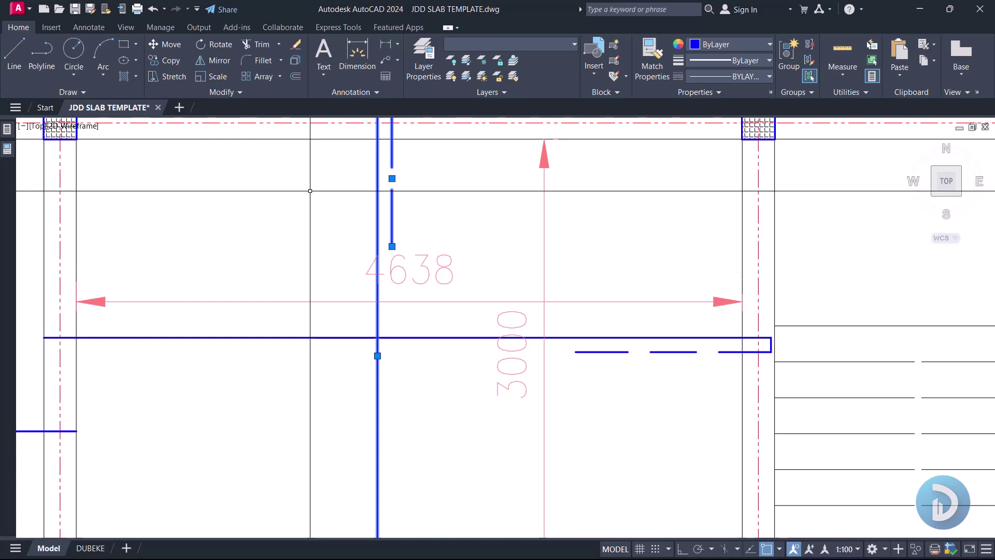
pyautogui.press('Escape')
pyautogui.click(523, 337)
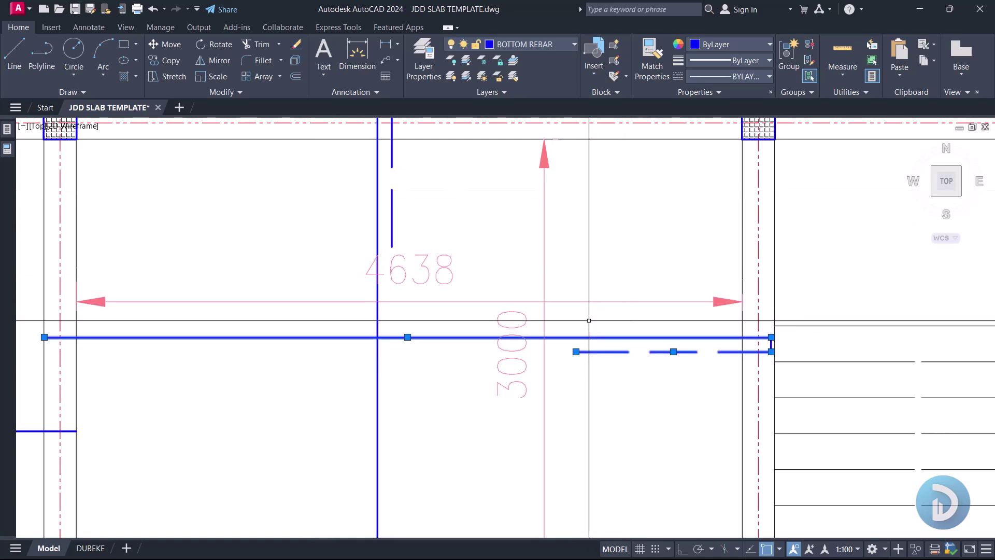
pyautogui.press('Escape')
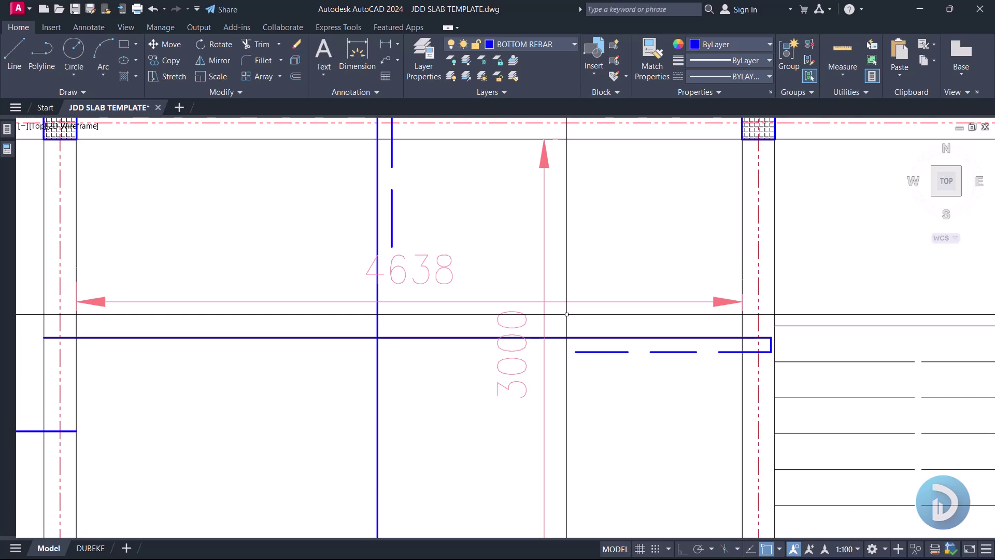
# - Delete the vertical and horizontal clear span dimensions from the panel between axes 2 and 3
pyautogui.click(557, 301)
pyautogui.click(543, 311)
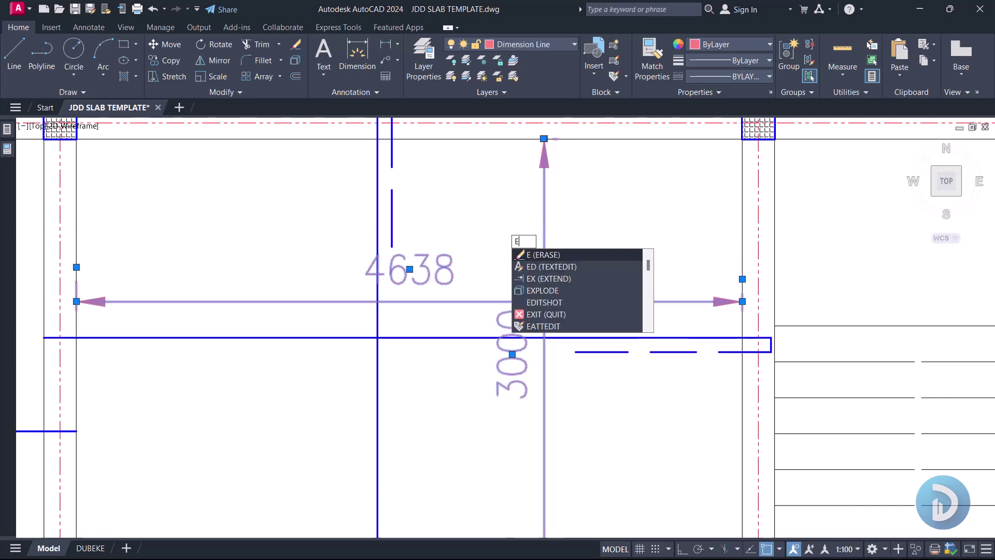
pyautogui.press('Return')
# - Copy the 24-Y12-13@250mm c/c callout above the plan into the panel between axes 2 and 3, across the beam on axis A
pyautogui.scroll(-5, 503, 226)
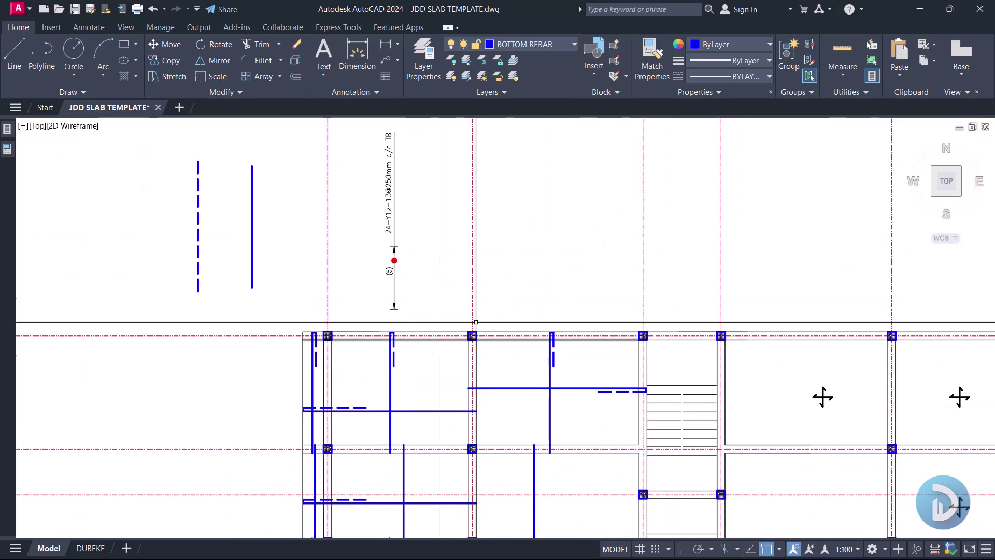
pyautogui.moveTo(433, 246); pyautogui.dragTo(436, 313, button='middle')
pyautogui.click(422, 389)
pyautogui.click(396, 263)
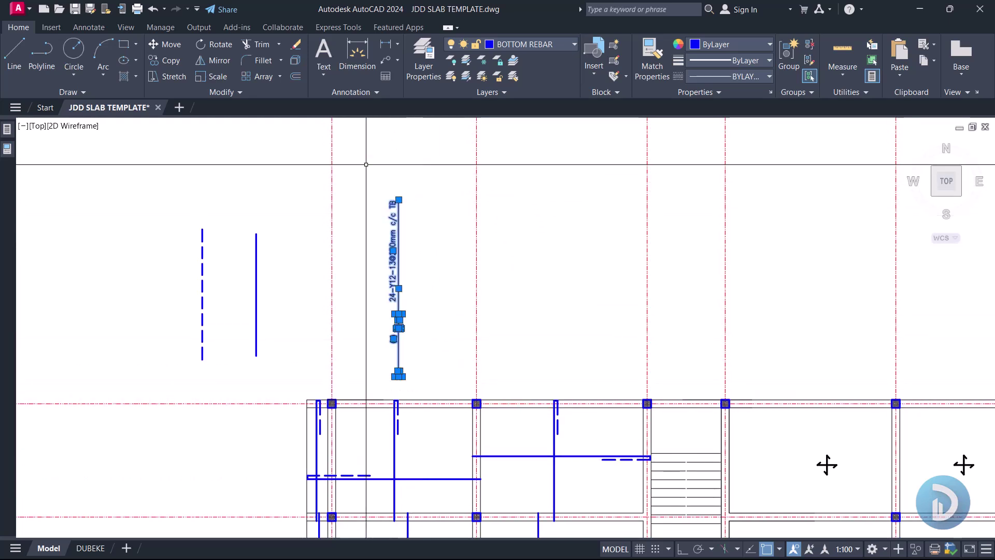
pyautogui.rightClick(366, 166)
pyautogui.click(409, 270)
pyautogui.click(398, 316)
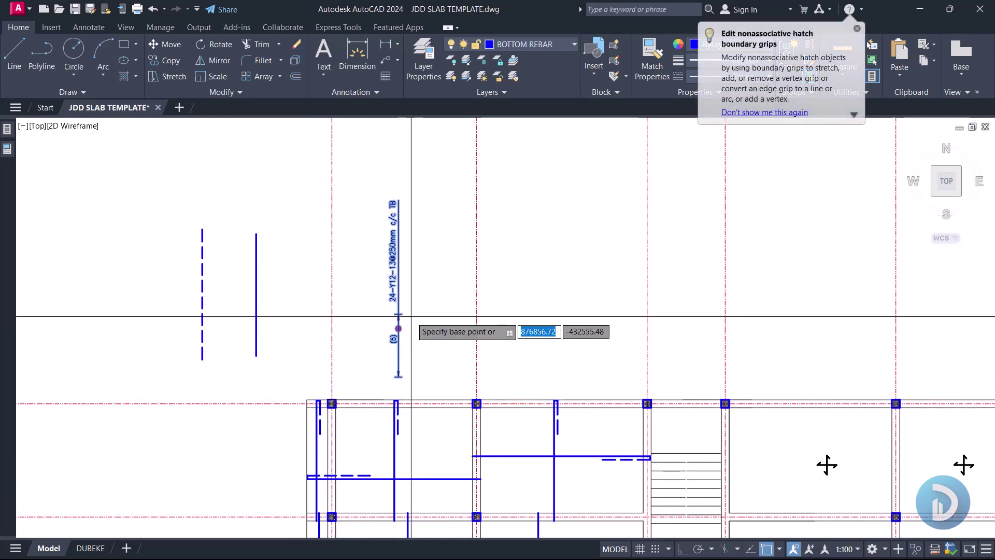
pyautogui.scroll(4, 587, 334)
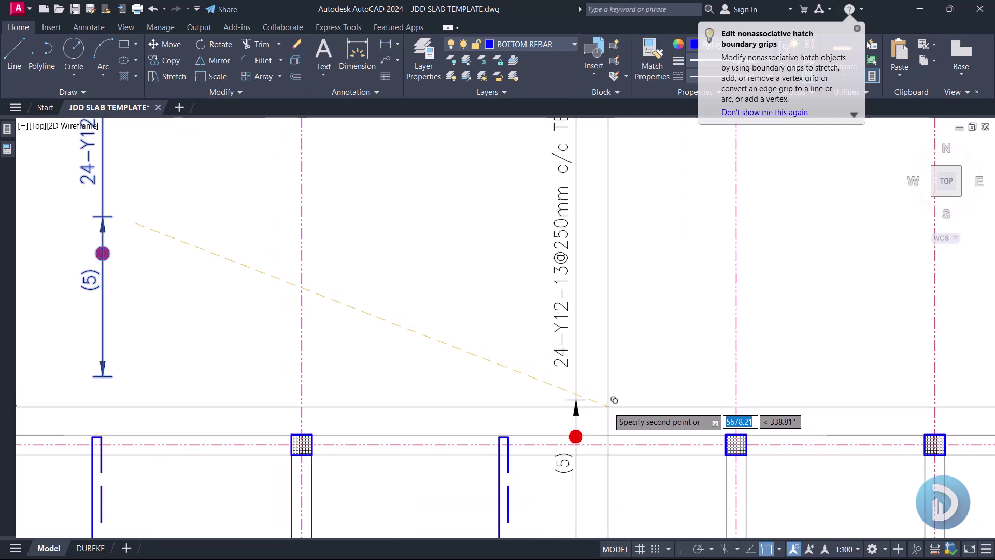
pyautogui.scroll(3, 637, 422)
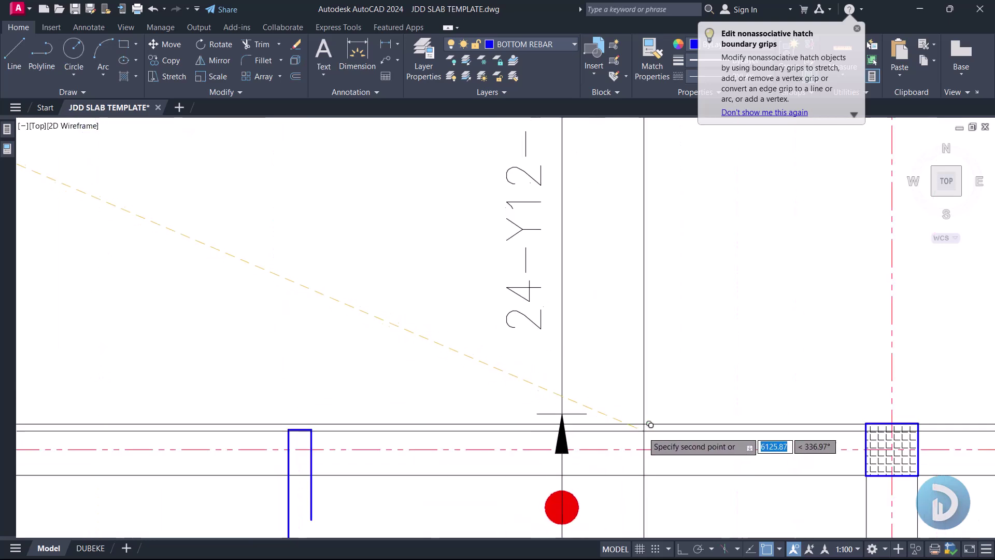
pyautogui.scroll(-3, 659, 405)
pyautogui.click(628, 406)
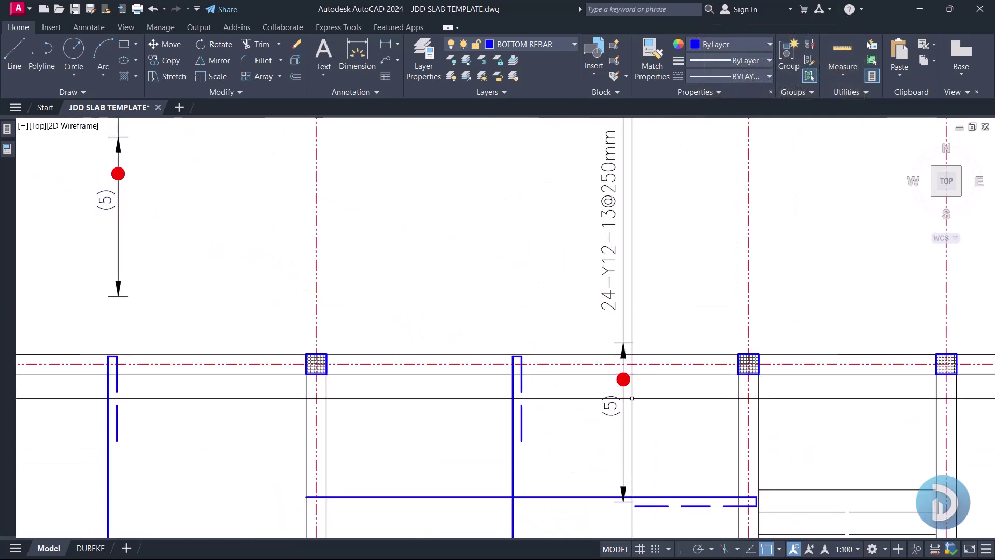
pyautogui.moveTo(628, 406); pyautogui.dragTo(565, 297, button='middle')
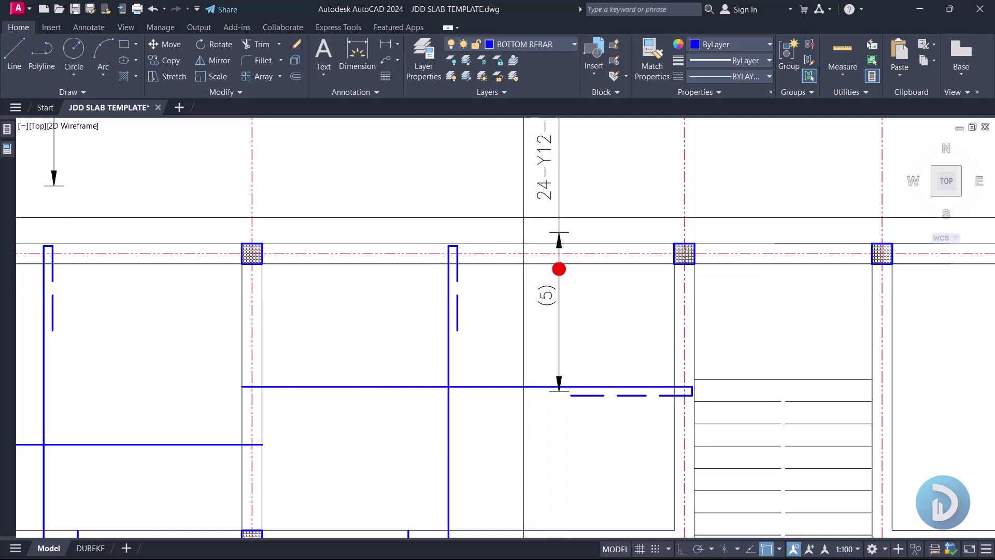
pyautogui.click(523, 217)
pyautogui.click(595, 295)
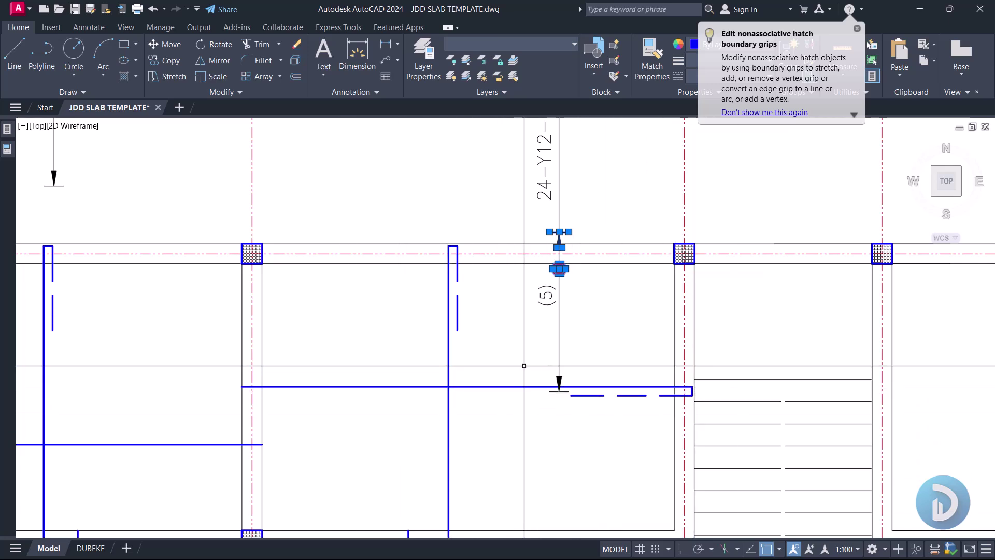
pyautogui.click(559, 269)
pyautogui.moveTo(634, 408); pyautogui.dragTo(614, 331, button='middle')
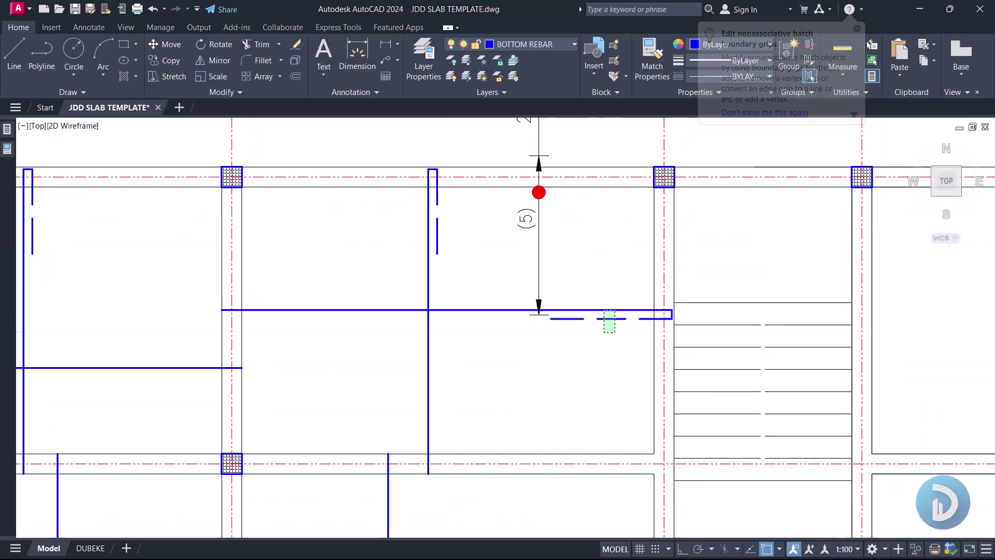
pyautogui.moveTo(568, 291); pyautogui.dragTo(567, 318, button='middle')
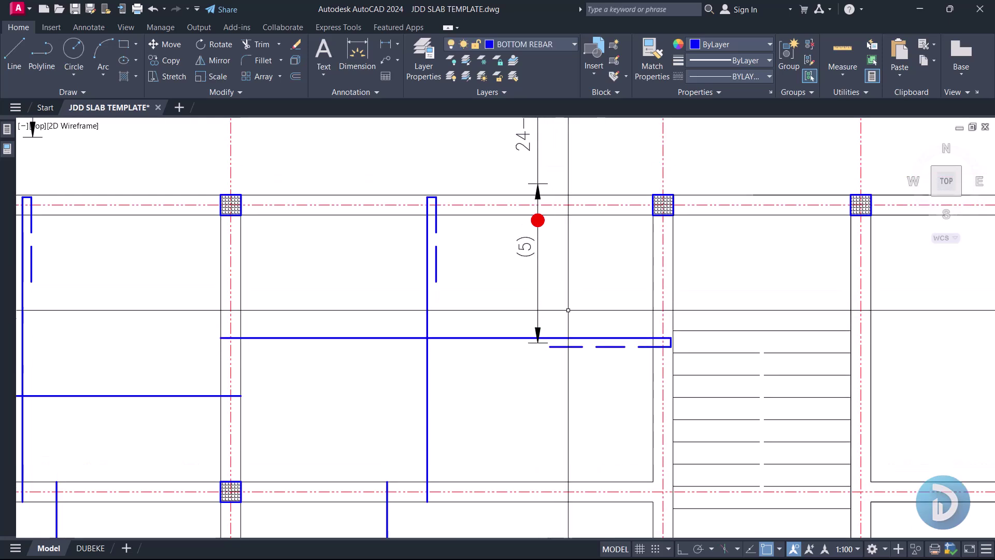
pyautogui.moveTo(508, 379); pyautogui.dragTo(509, 351, button='middle')
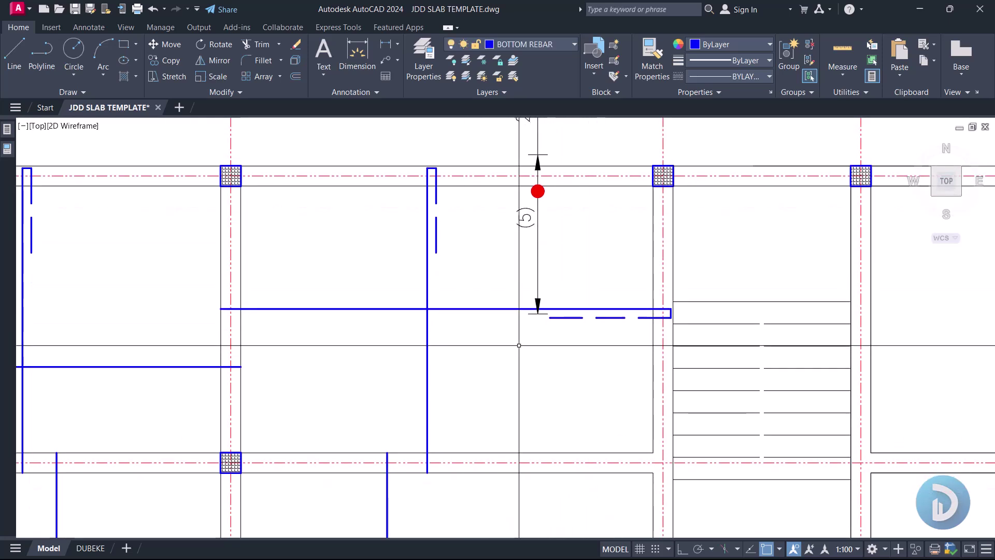
# - Copy the hooked horizontal bar in the panel between axes 2 and 3 to just below the original
pyautogui.click(262, 309)
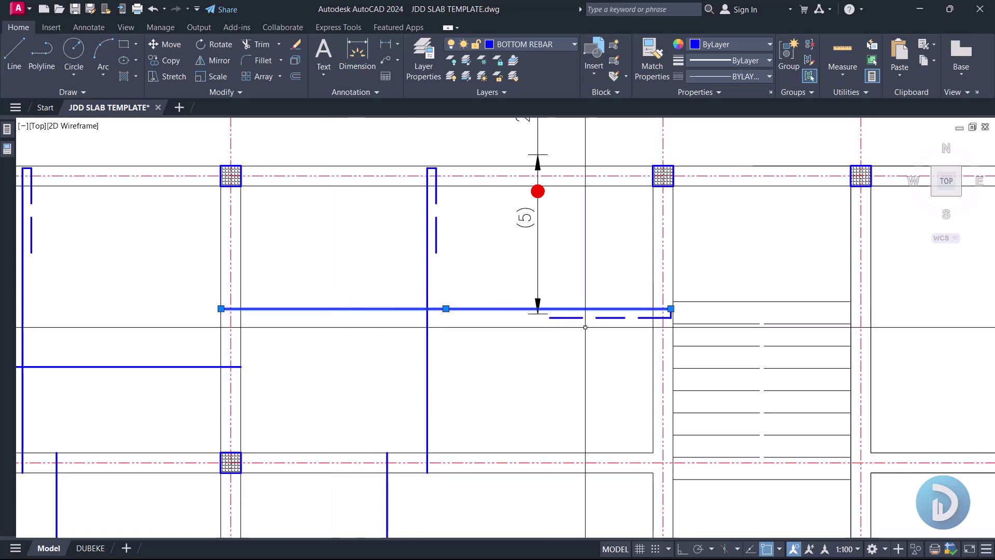
pyautogui.click(495, 284)
pyautogui.click(695, 328)
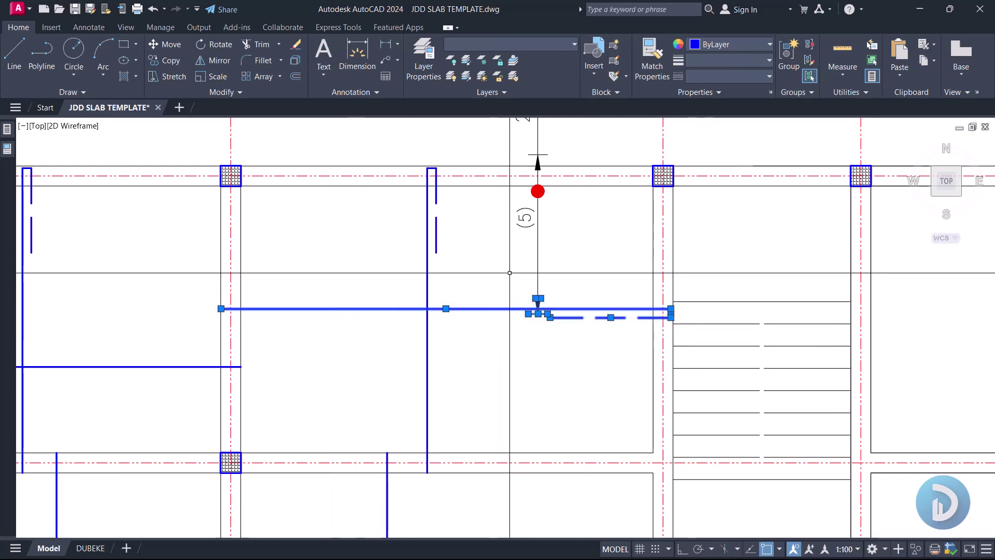
pyautogui.click(512, 287)
pyautogui.click(560, 344)
pyautogui.rightClick(486, 482)
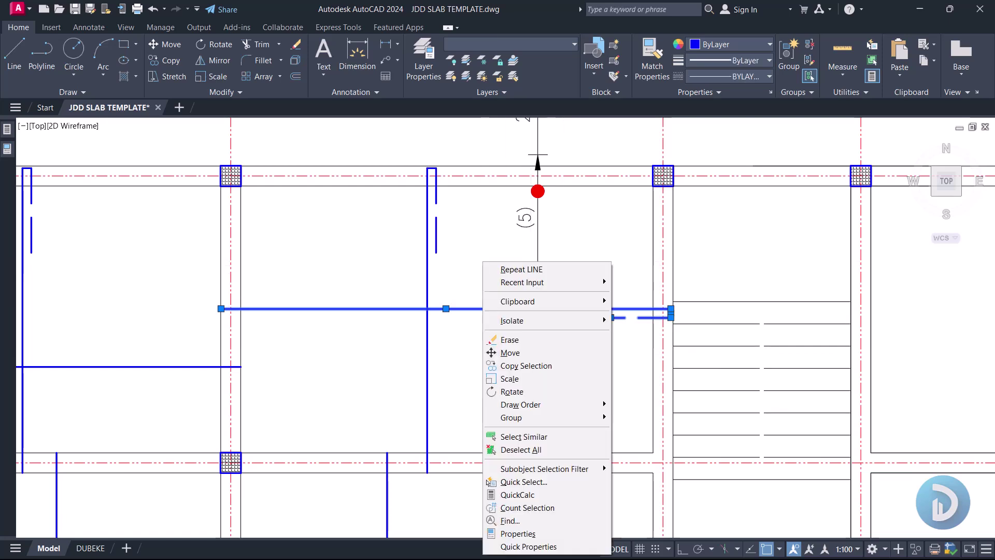
pyautogui.click(524, 367)
pyautogui.click(523, 358)
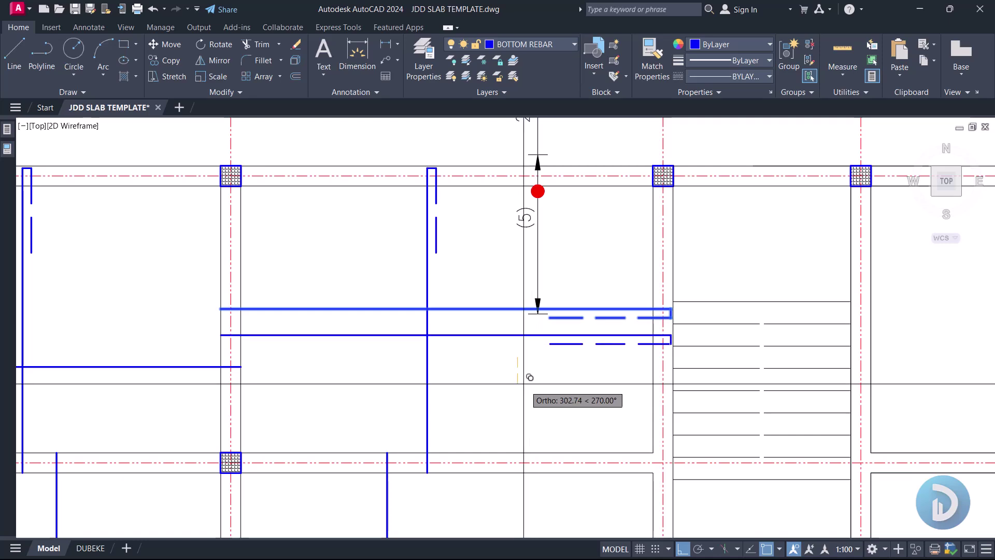
pyautogui.scroll(-6, 522, 370)
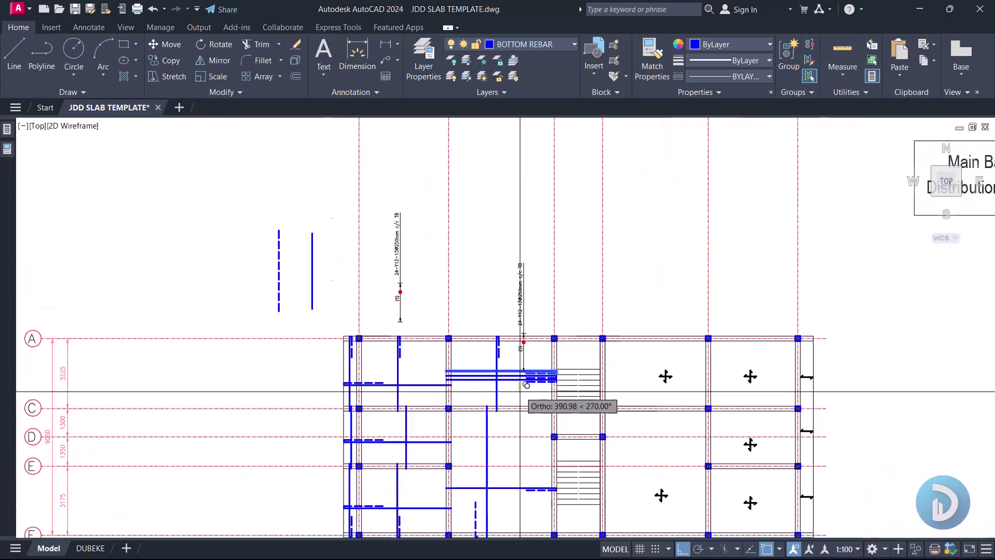
pyautogui.scroll(-4, 494, 319)
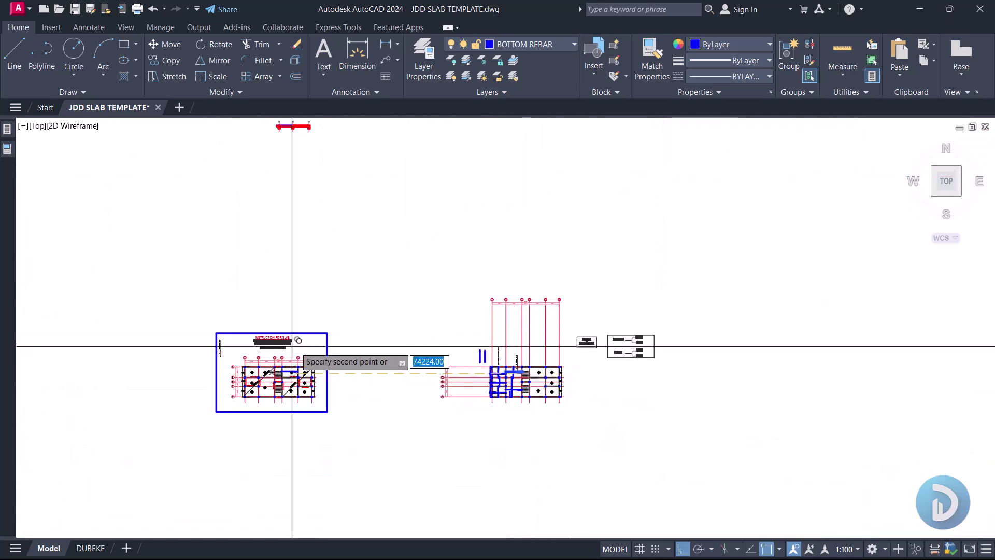
pyautogui.scroll(10, 303, 346)
pyautogui.scroll(-6, 463, 337)
pyautogui.scroll(8, 596, 337)
pyautogui.scroll(2, 591, 337)
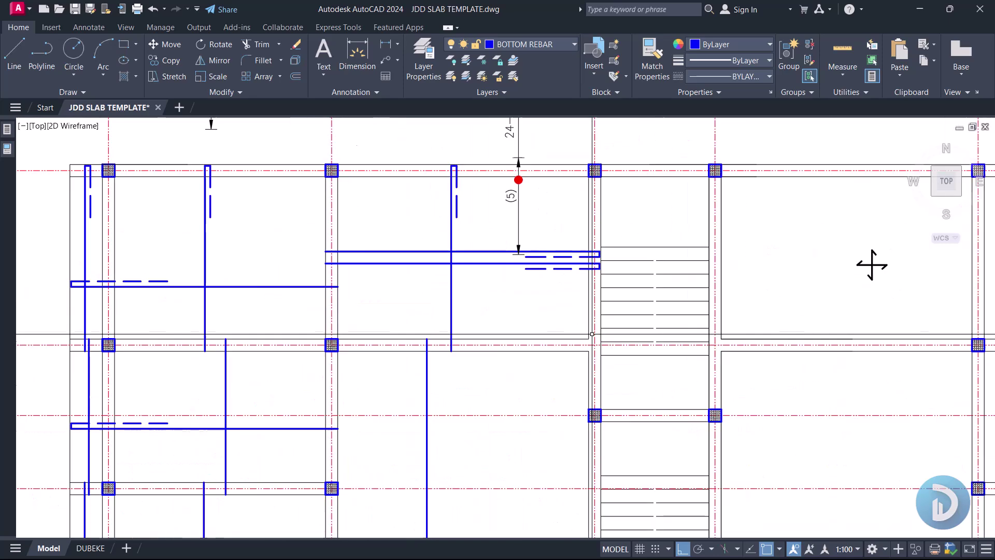
# - Place three more copies of the hooked horizontal bar one below another, down towards the beam on axis C
pyautogui.write('o')
pyautogui.press('Return')
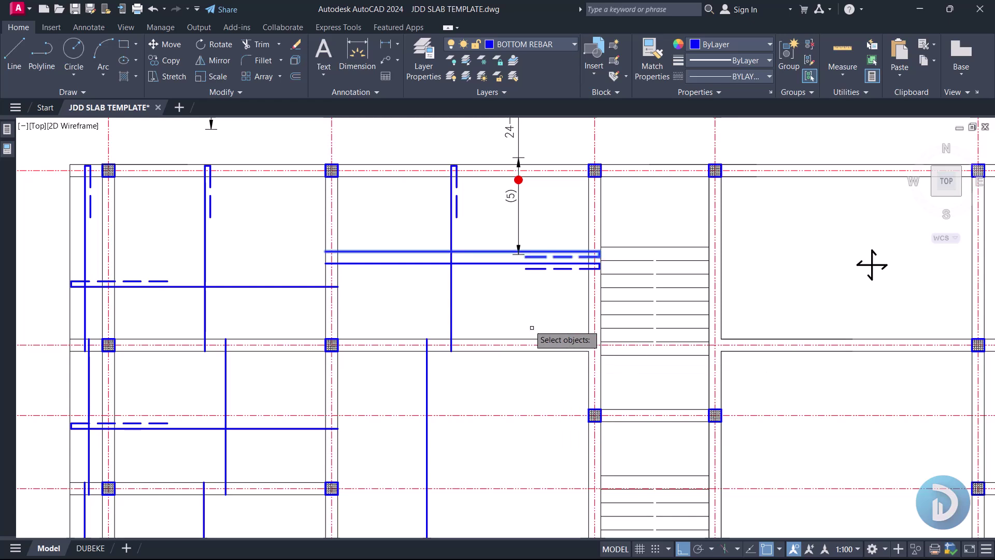
pyautogui.scroll(4, 493, 282)
pyautogui.click(500, 273)
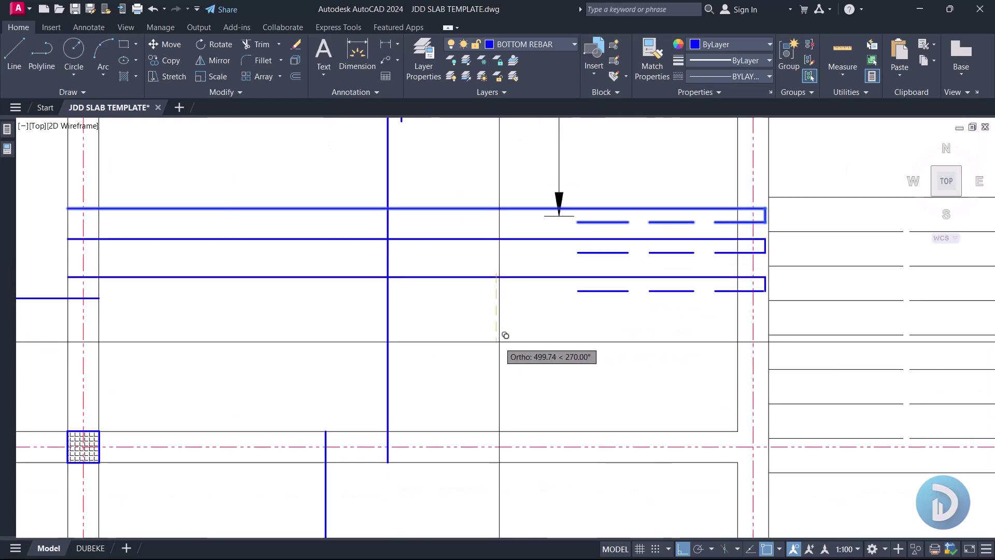
pyautogui.click(505, 334)
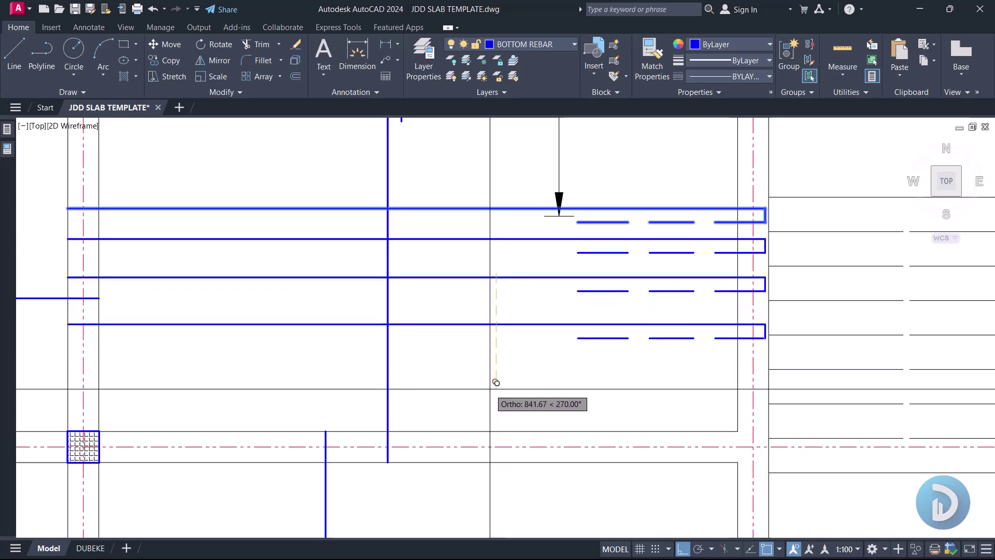
pyautogui.click(496, 382)
pyautogui.moveTo(495, 382)
pyautogui.mouseDown(button='middle')
pyautogui.moveTo(488, 334)
pyautogui.moveTo(497, 313)
pyautogui.mouseUp(button='middle')
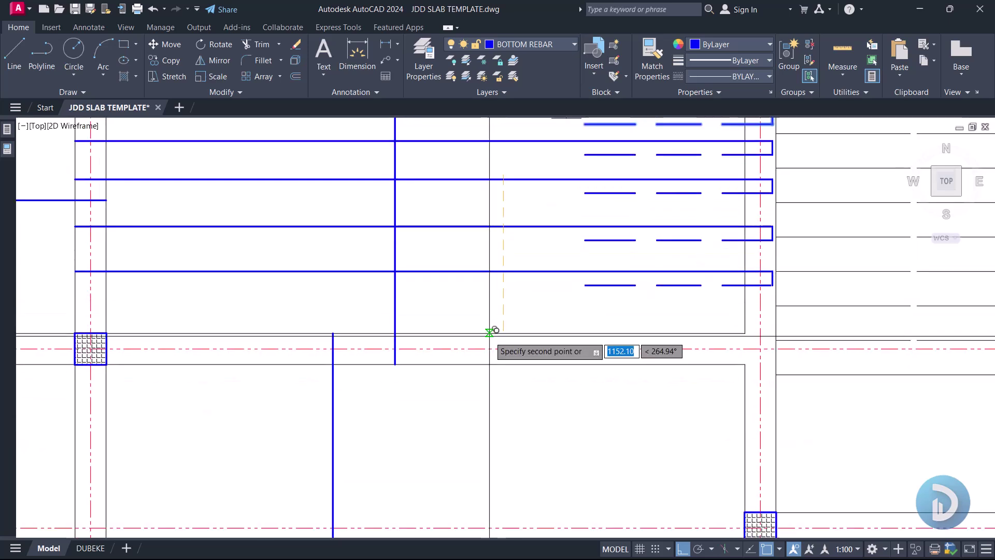
pyautogui.click(494, 336)
pyautogui.press('Escape')
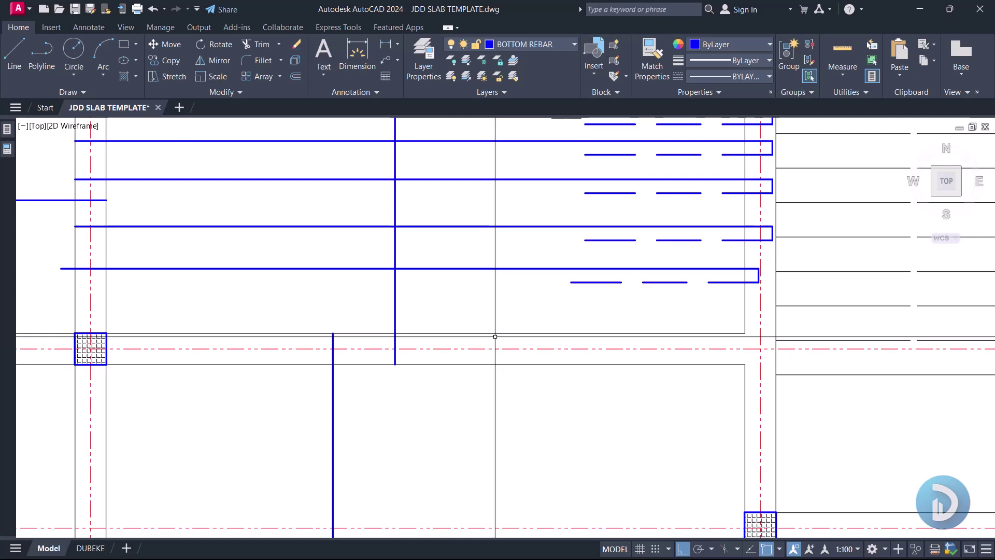
# - Delete the four lower copies of the hooked horizontal bar in the panel between axes 2 and 3
pyautogui.scroll(-2, 494, 336)
pyautogui.moveTo(539, 194); pyautogui.dragTo(461, 240, button='middle')
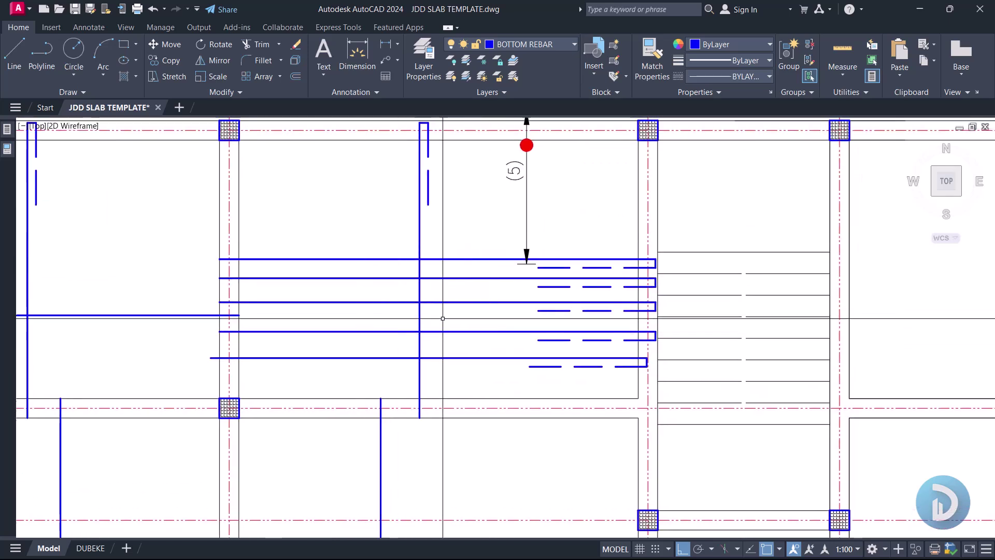
pyautogui.moveTo(444, 315); pyautogui.dragTo(379, 408, button='middle')
pyautogui.moveTo(519, 372); pyautogui.dragTo(480, 410, button='middle')
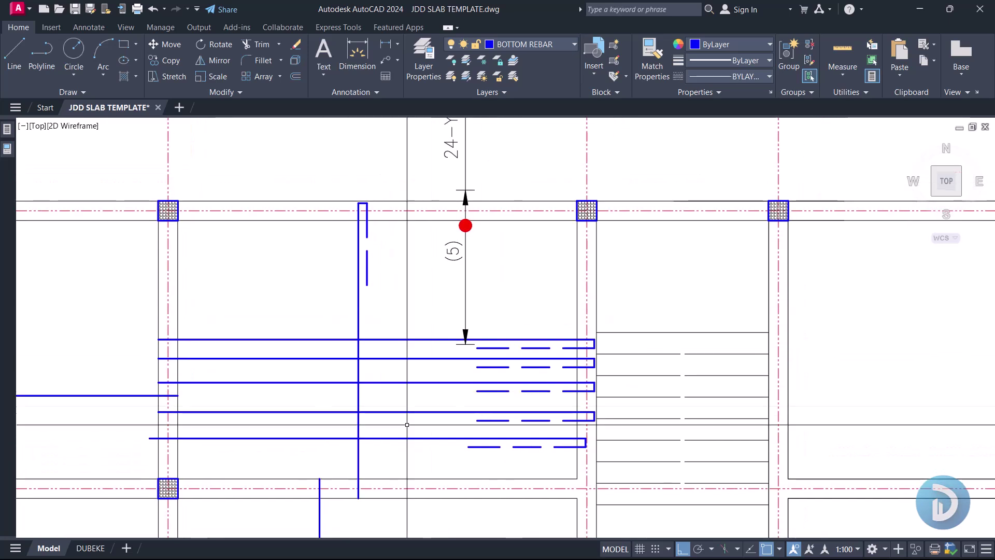
pyautogui.moveTo(393, 410); pyautogui.dragTo(396, 374, button='middle')
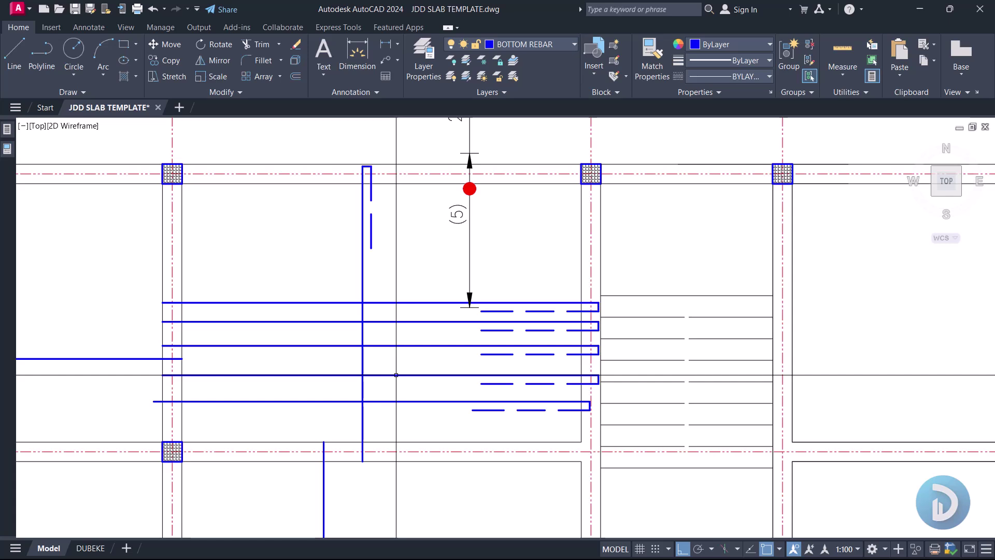
pyautogui.click(129, 313)
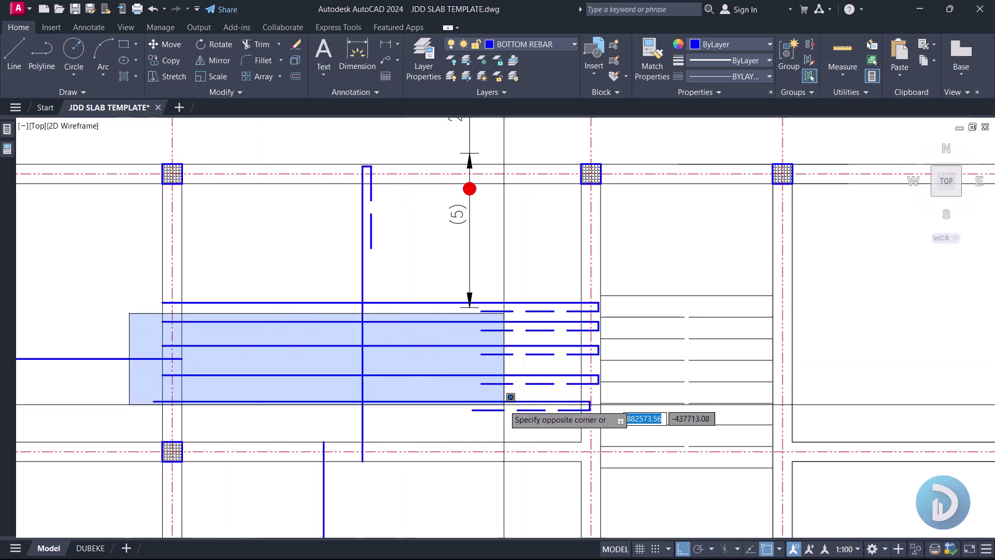
pyautogui.click(612, 423)
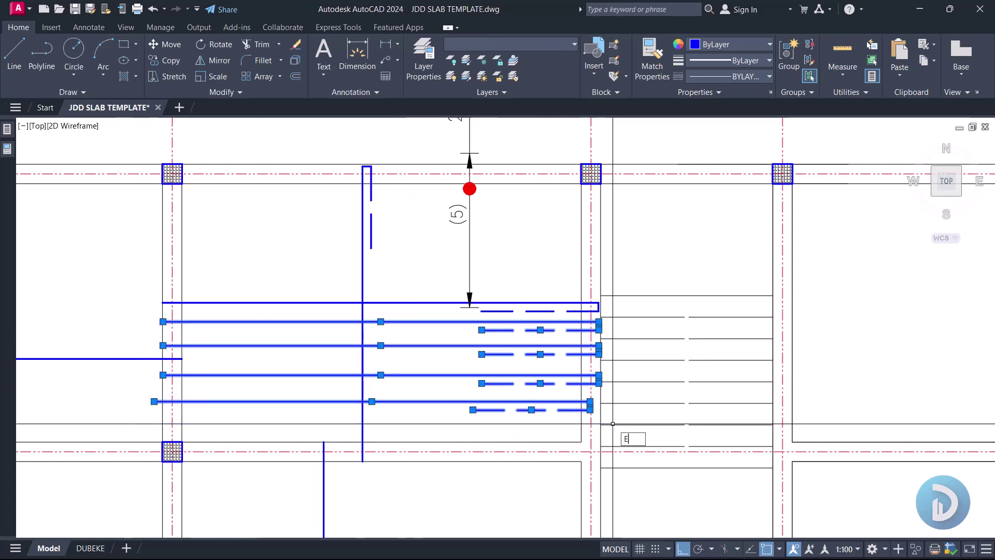
pyautogui.press('Delete')
# - Move the callout's lower arrowhead and tick straight down to the upper edge of the beam on axis C
pyautogui.scroll(2, 474, 302)
pyautogui.moveTo(482, 301)
pyautogui.mouseDown(button='middle')
pyautogui.moveTo(471, 332)
pyautogui.moveTo(470, 302)
pyautogui.mouseUp(button='middle')
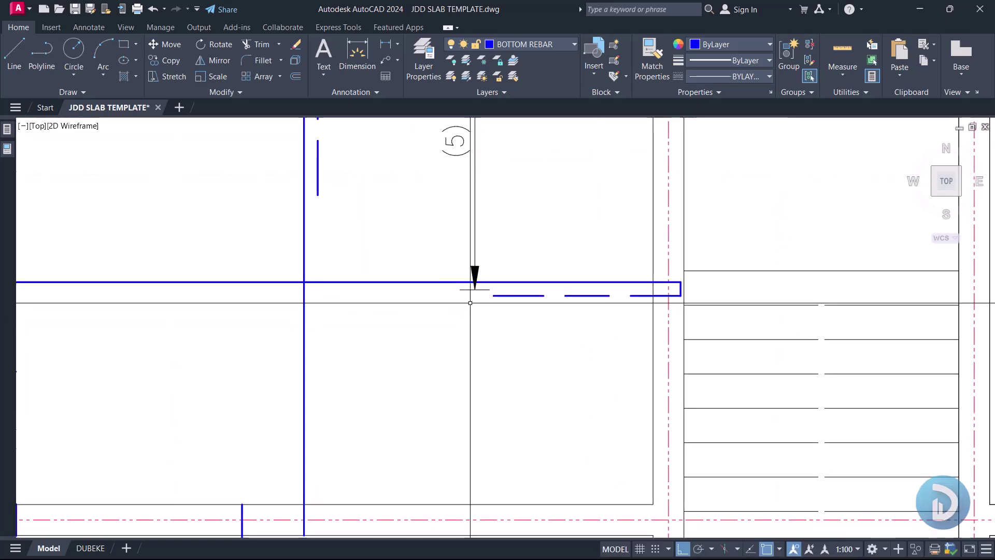
pyautogui.scroll(-2, 470, 303)
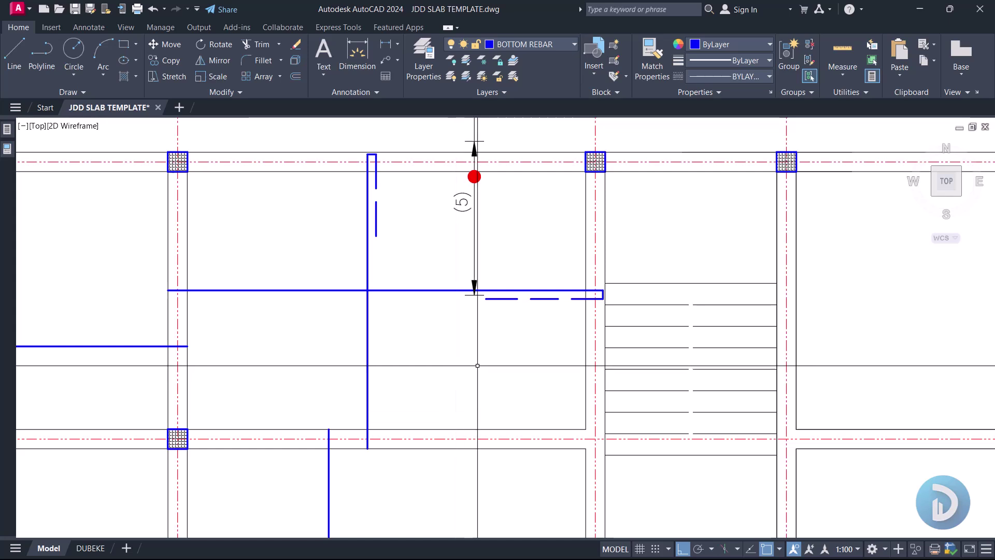
pyautogui.moveTo(477, 366); pyautogui.dragTo(451, 384, button='middle')
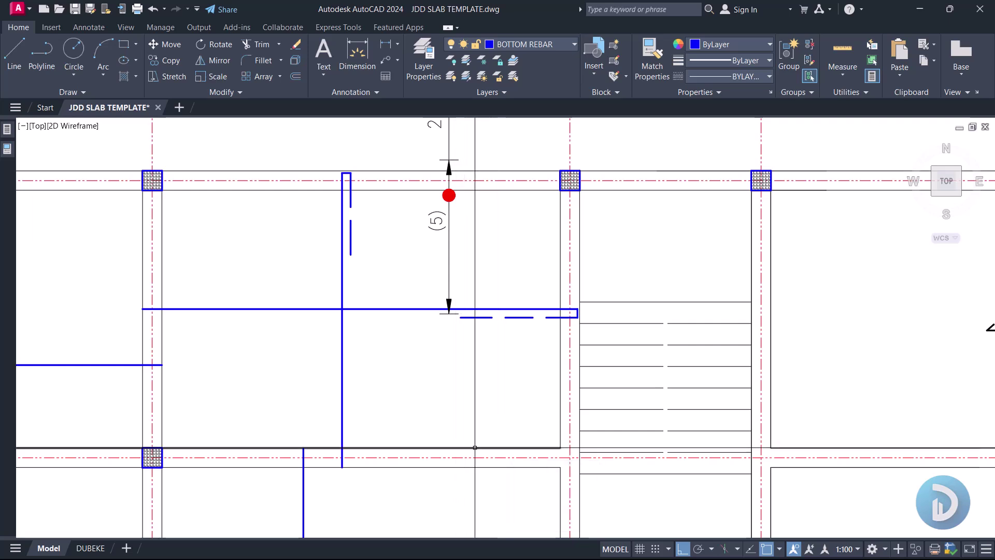
pyautogui.scroll(4, 406, 332)
pyautogui.click(456, 188)
pyautogui.click(552, 320)
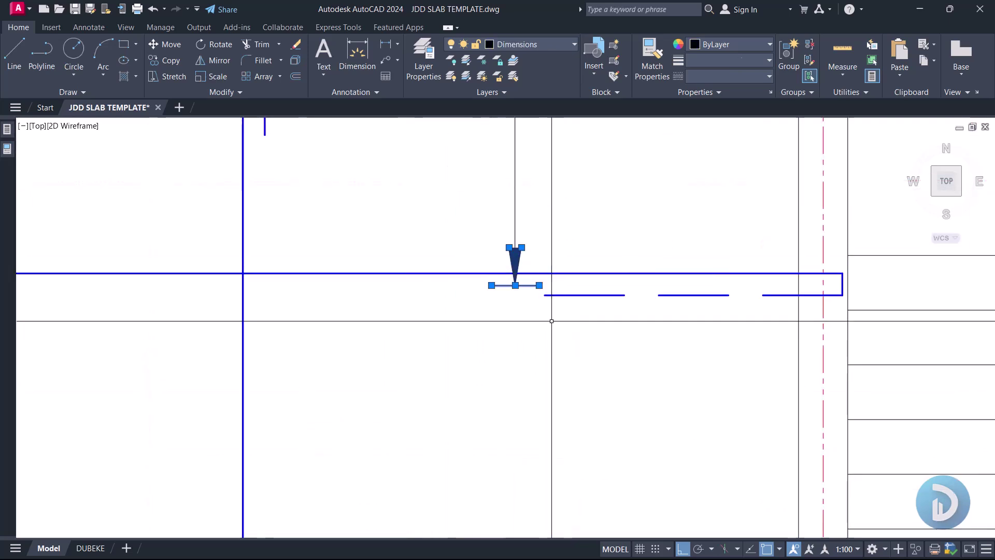
pyautogui.click(514, 283)
pyautogui.scroll(-3, 524, 275)
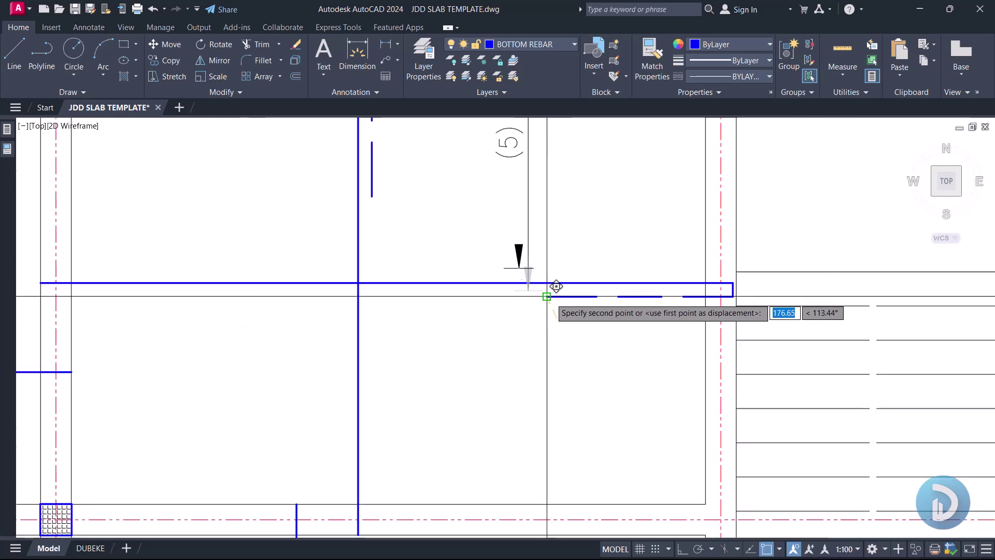
pyautogui.scroll(2, 568, 366)
pyautogui.press('F8')
pyautogui.scroll(6, 561, 403)
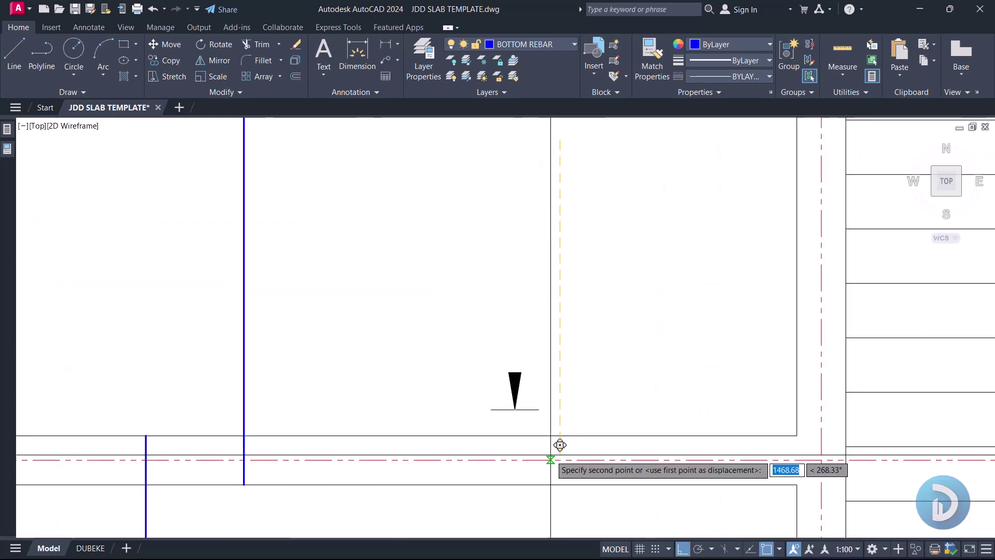
pyautogui.scroll(-1, 570, 366)
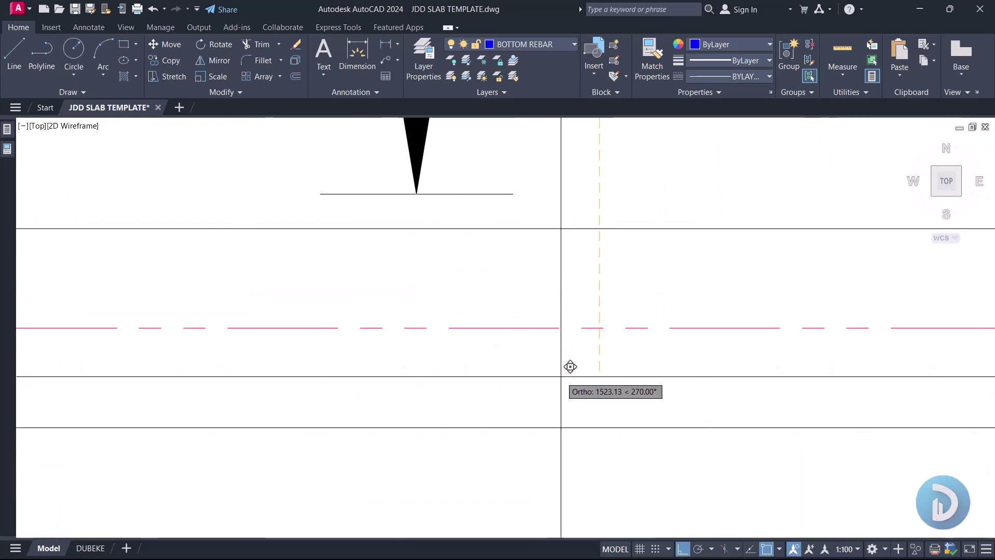
pyautogui.click(568, 372)
# - Move the callout's upper arrowhead, tick and red dot straight down to just below the beam on axis A
pyautogui.scroll(-4, 524, 357)
pyautogui.scroll(3, 511, 197)
pyautogui.click(469, 166)
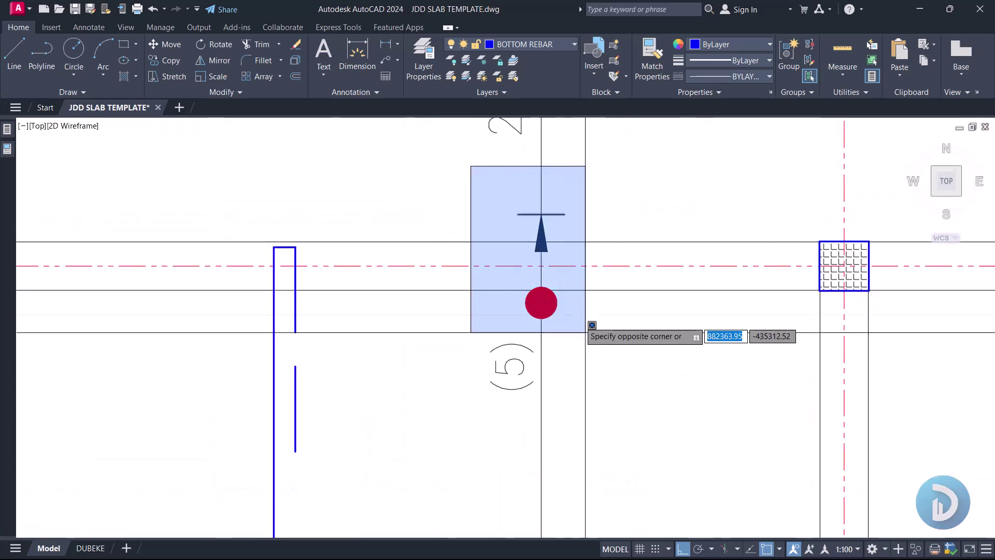
pyautogui.click(599, 311)
pyautogui.press('space')
pyautogui.click(599, 311)
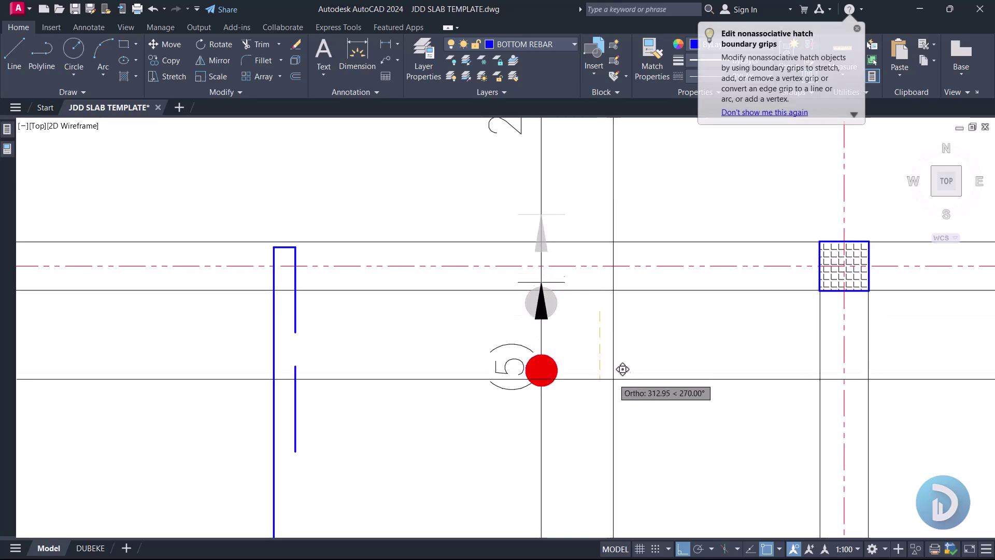
pyautogui.click(616, 399)
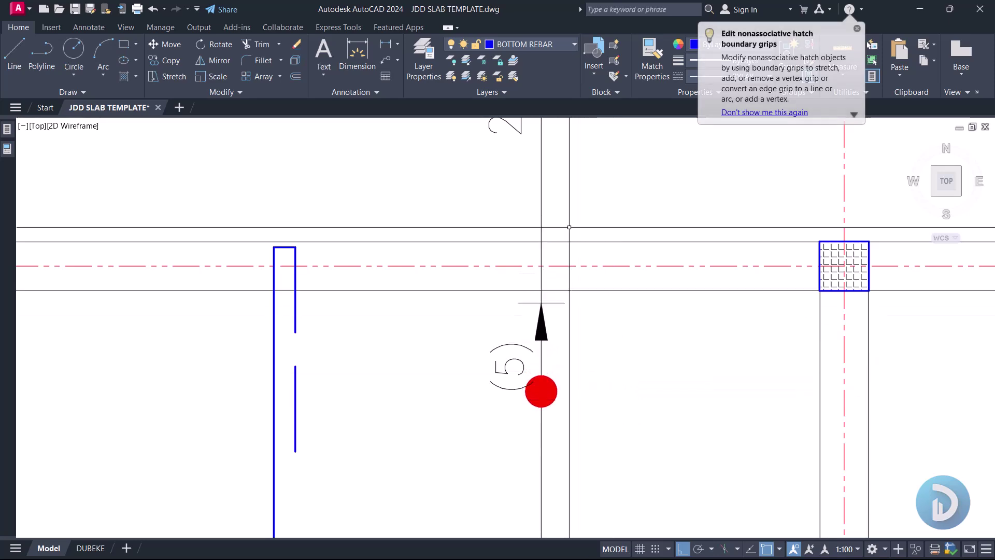
# - Extend the callout's vertical line down to the lower tick at the beam on axis C
pyautogui.scroll(-4, 568, 227)
pyautogui.moveTo(570, 418); pyautogui.dragTo(560, 304, button='middle')
pyautogui.scroll(4, 531, 371)
pyautogui.scroll(4, 536, 389)
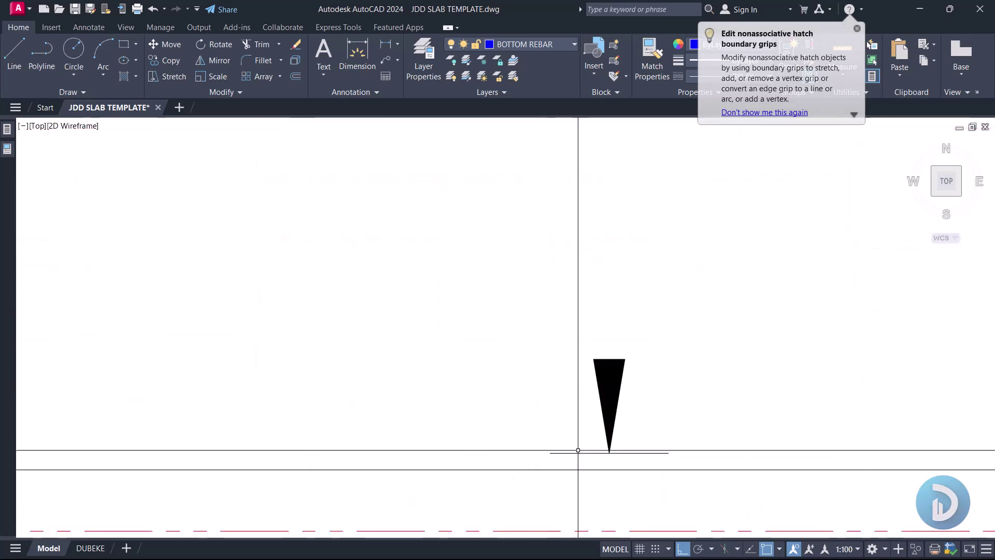
pyautogui.click(565, 453)
pyautogui.write('ex')
pyautogui.press('Return')
pyautogui.scroll(-8, 545, 420)
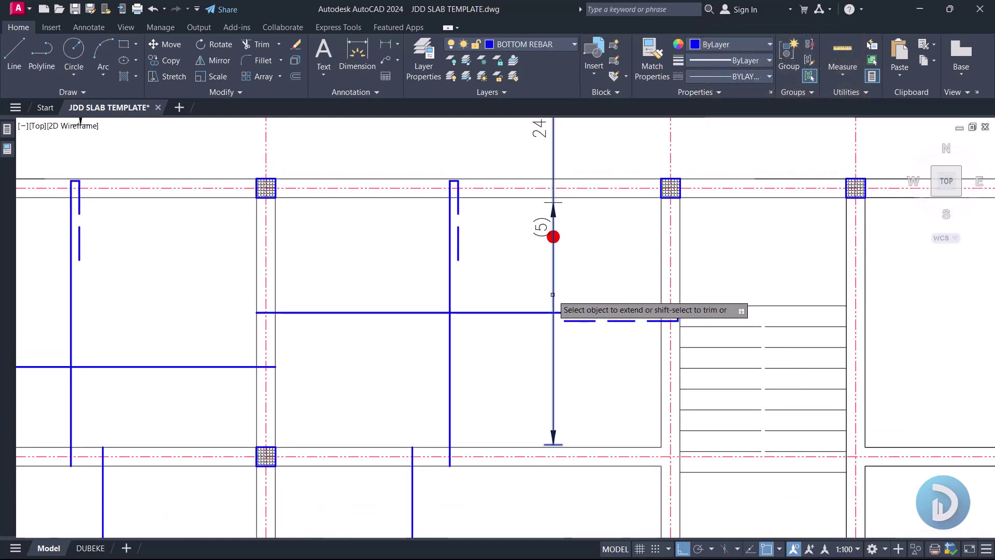
pyautogui.scroll(6, 562, 252)
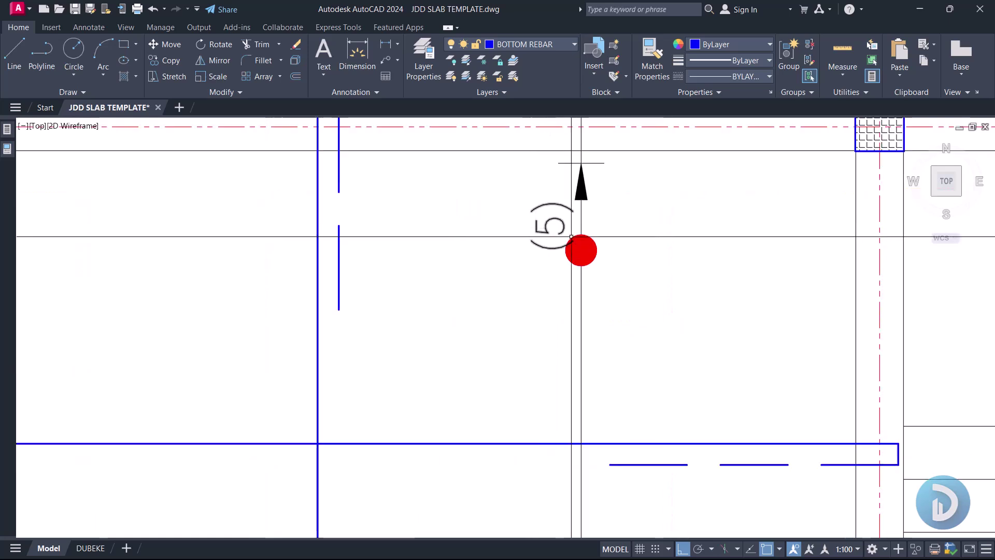
# - Move the red dot down the callout line onto the hooked horizontal bar between axes 2 and 3
pyautogui.click(421, 188)
pyautogui.click(657, 313)
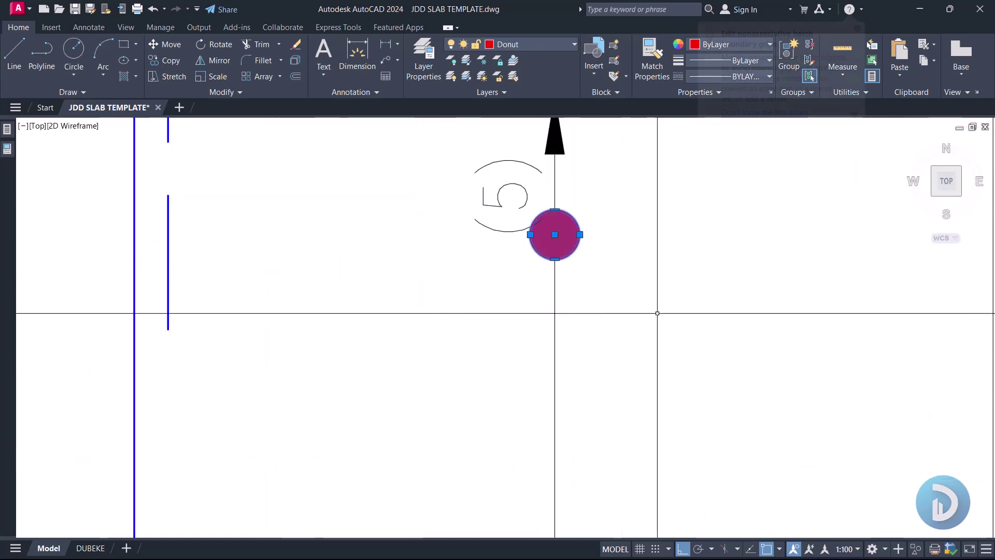
pyautogui.write('co')
pyautogui.press('Return')
pyautogui.scroll(-8, 560, 228)
pyautogui.scroll(5, 550, 279)
pyautogui.click(546, 308)
pyautogui.scroll(-3, 554, 293)
pyautogui.moveTo(531, 351)
pyautogui.mouseDown(button='middle')
pyautogui.moveTo(468, 379)
pyautogui.moveTo(460, 360)
pyautogui.mouseUp(button='middle')
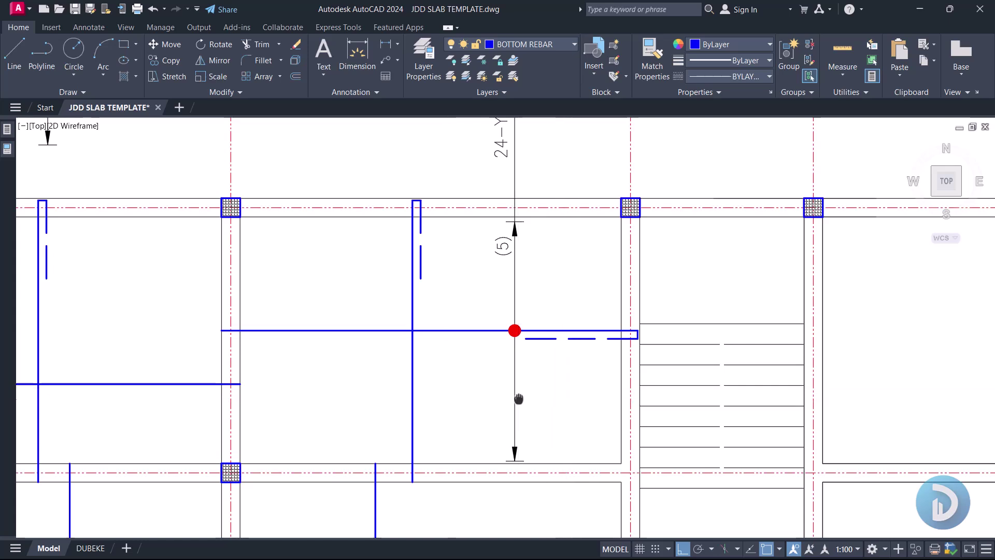
pyautogui.moveTo(518, 399); pyautogui.dragTo(518, 380, button='middle')
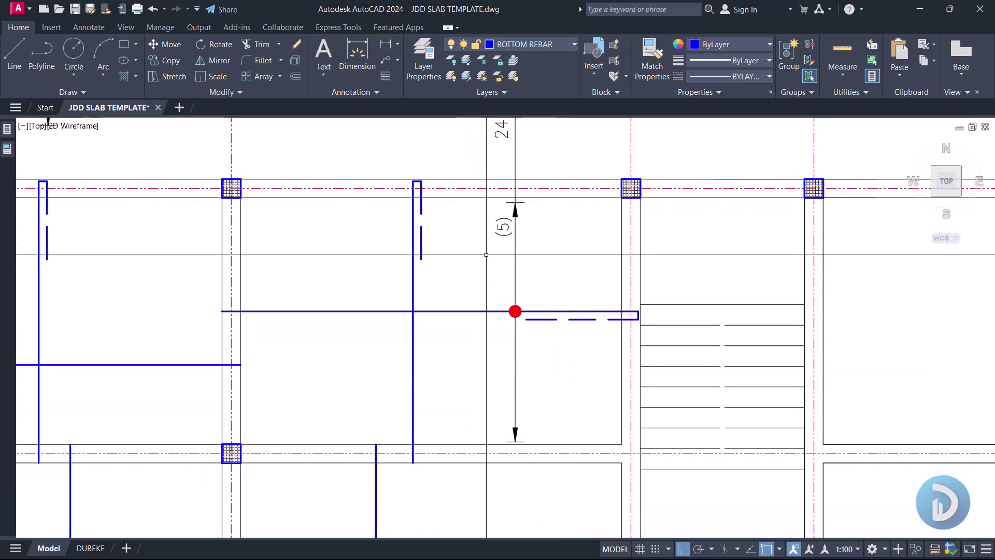
# - Dimension the vertical clear span between the beams on axes A and C, beside the callout line
pyautogui.write('LI')
pyautogui.press('Return')
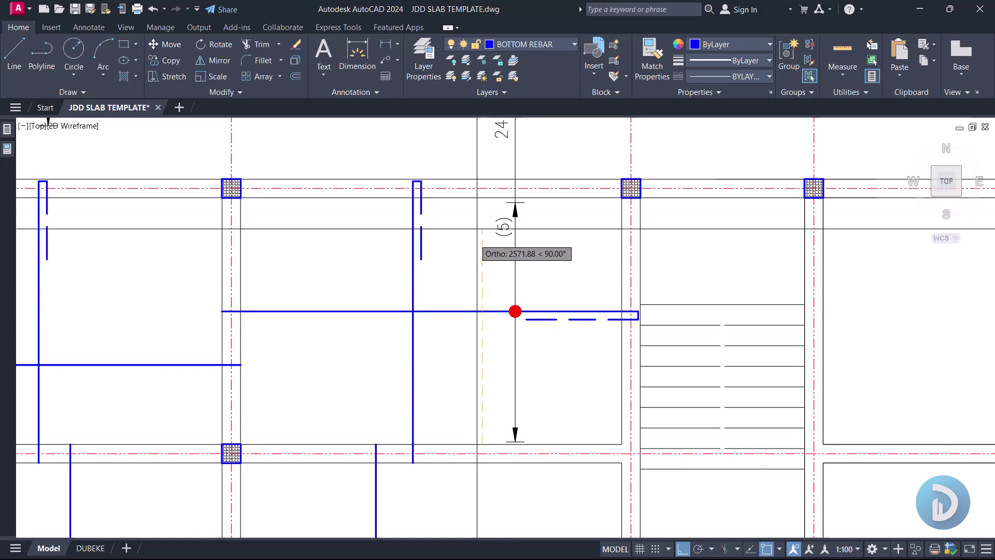
pyautogui.click(481, 199)
pyautogui.click(471, 255)
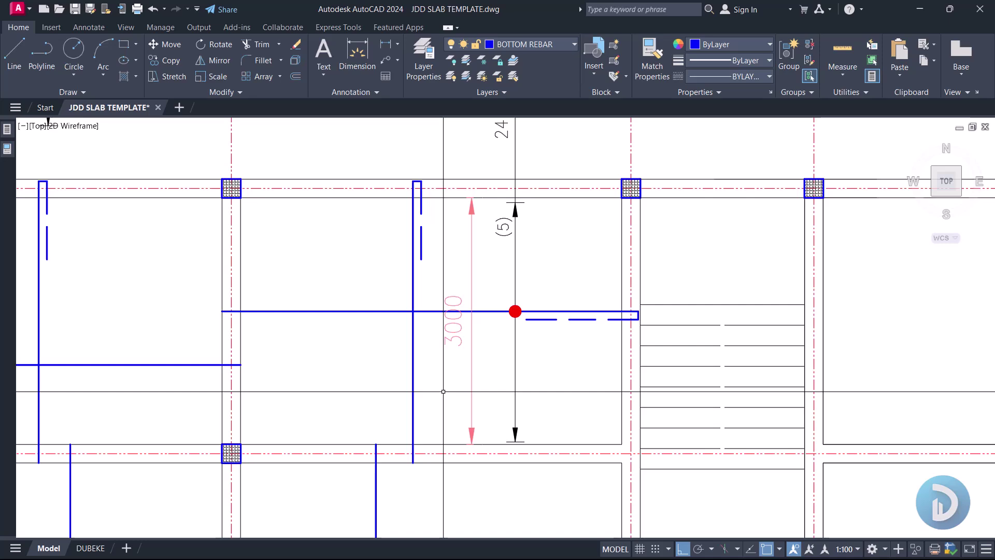
# - Examine the bottom bar size and spacing in the slab instruction notes, and return to the panel between axes 2 and 3
pyautogui.scroll(-6, 443, 391)
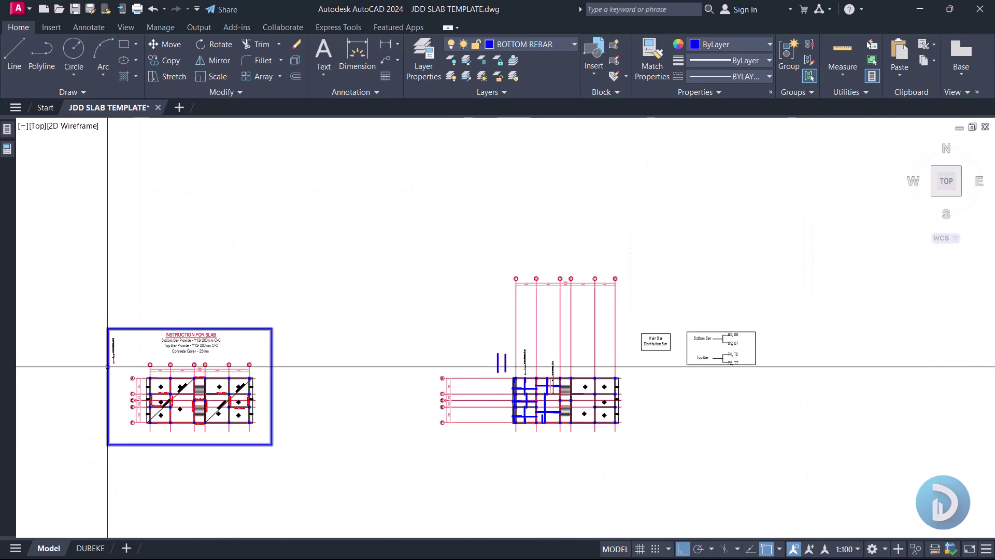
pyautogui.scroll(5, 491, 246)
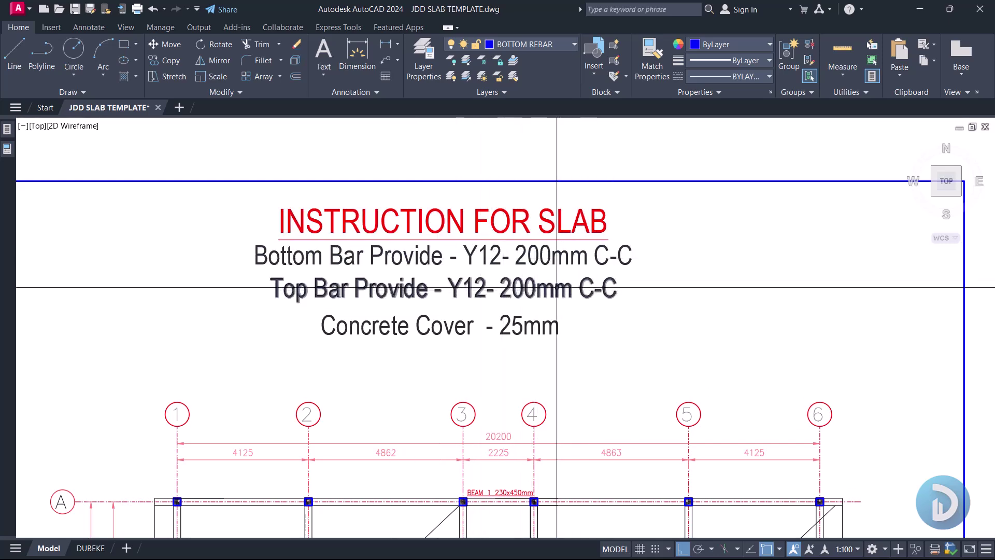
pyautogui.scroll(-8, 520, 305)
pyautogui.moveTo(712, 317); pyautogui.dragTo(346, 267, button='middle')
pyautogui.scroll(10, 482, 285)
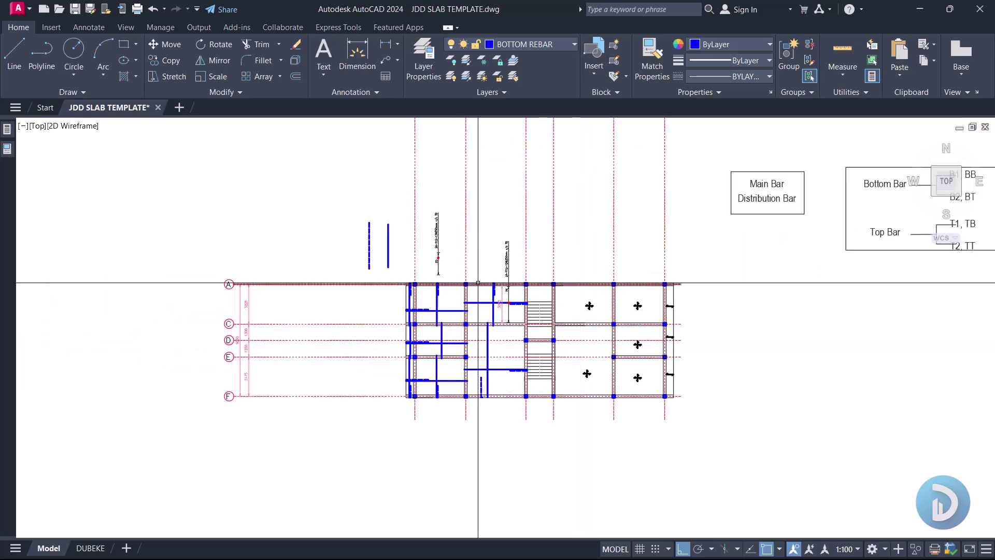
pyautogui.scroll(6, 927, 357)
pyautogui.scroll(-4, 920, 364)
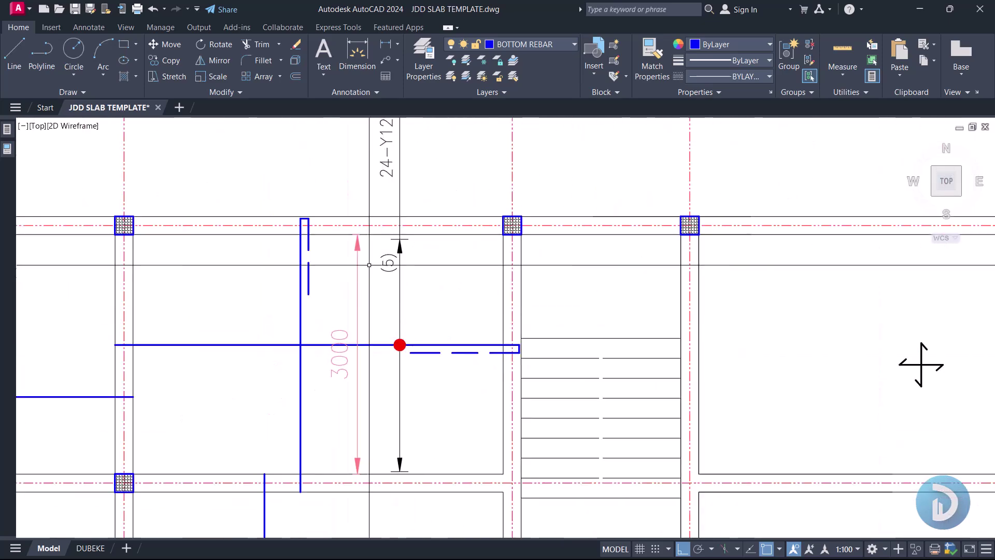
pyautogui.moveTo(920, 364); pyautogui.dragTo(964, 357, button='middle')
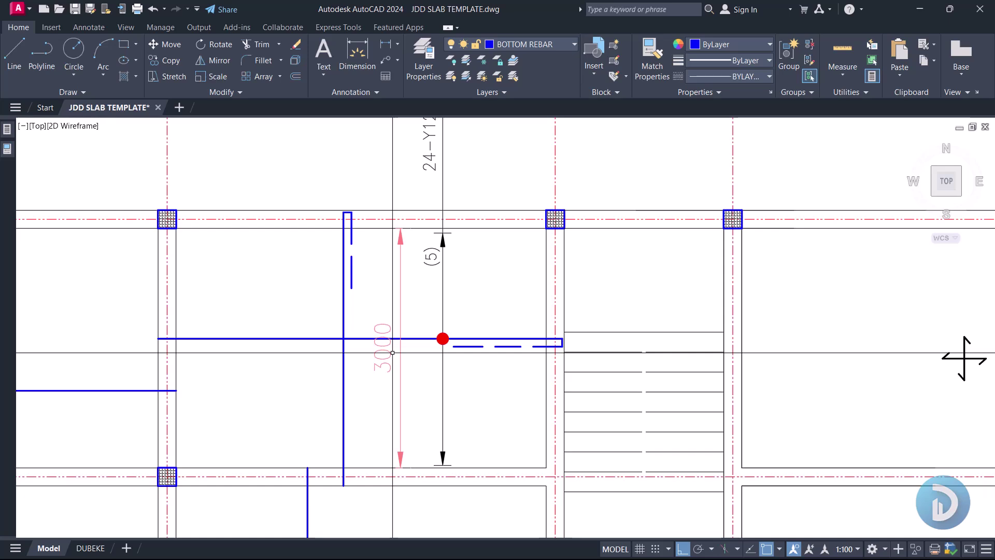
pyautogui.click(7, 148)
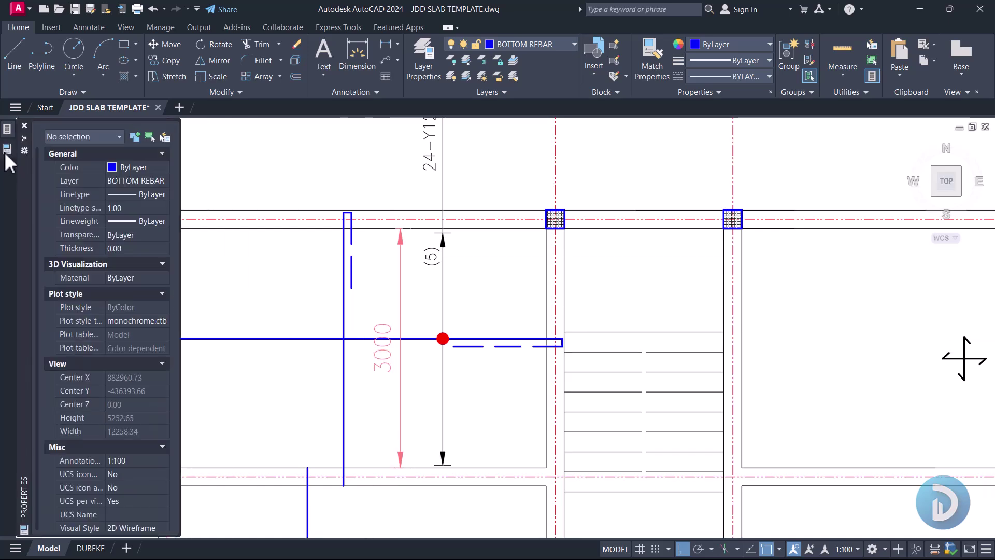
pyautogui.click(7, 148)
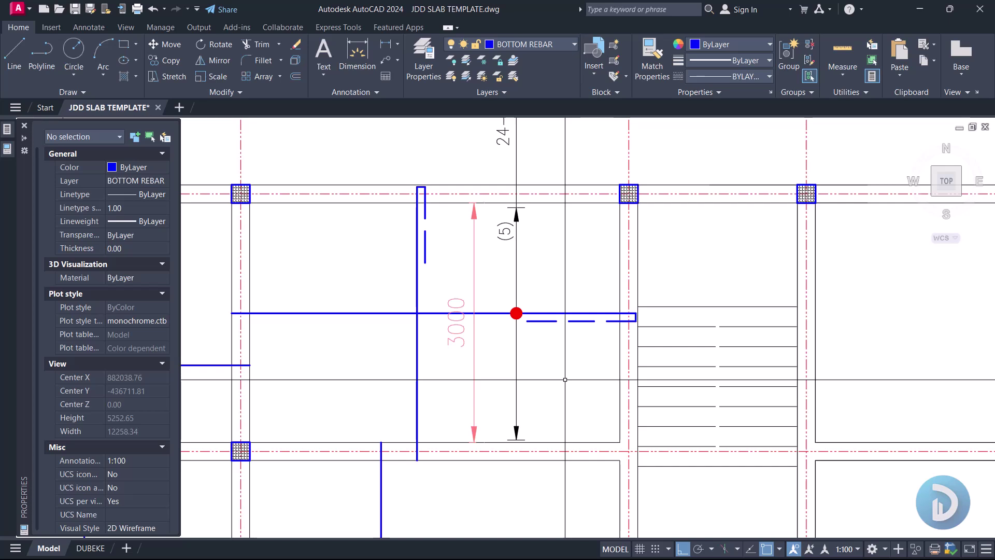
pyautogui.click(7, 128)
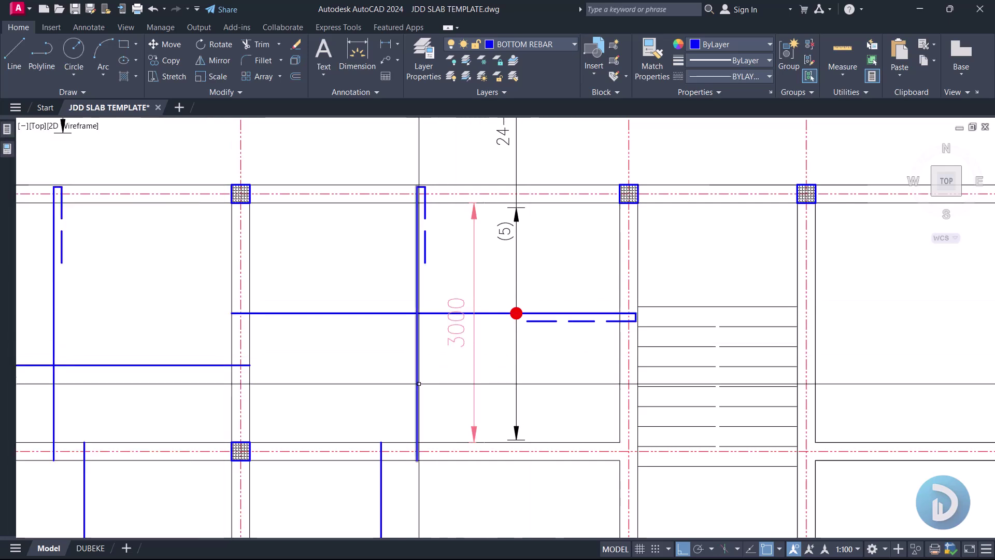
# - Delete the vertical clear span dimension from the panel between axes 2 and 3
pyautogui.moveTo(530, 348); pyautogui.dragTo(535, 384, button='middle')
pyautogui.click(473, 312)
pyautogui.click(458, 330)
pyautogui.press('Delete')
# - Move the (5) label down along the callout line, between the upper arrowhead and the red dot
pyautogui.click(509, 266)
pyautogui.write('m')
pyautogui.press('Return')
pyautogui.scroll(3, 569, 296)
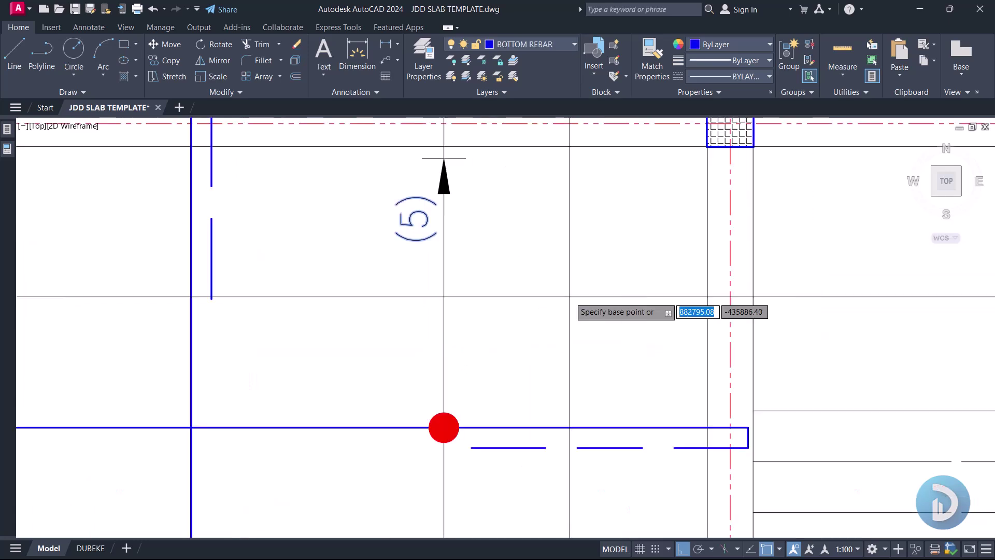
pyautogui.click(576, 252)
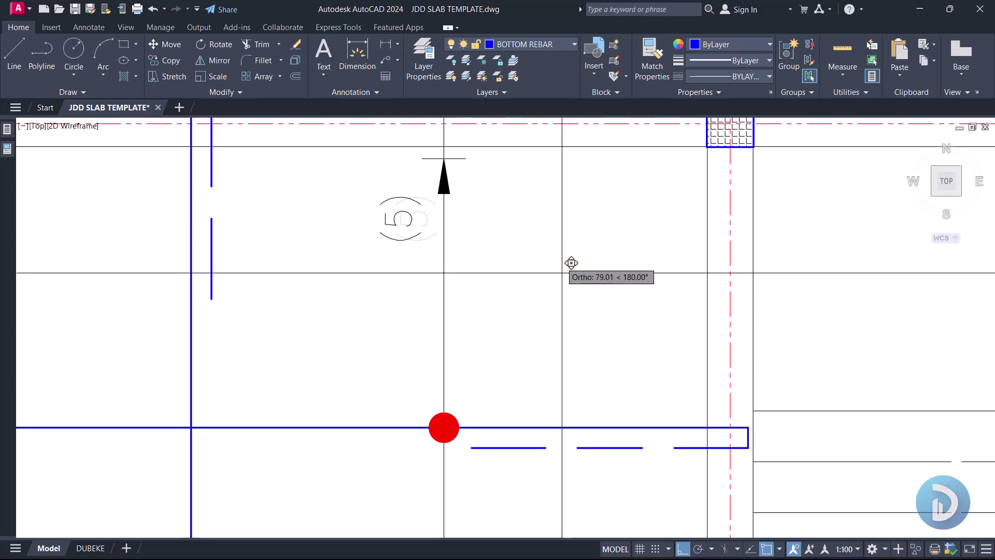
pyautogui.click(588, 327)
pyautogui.scroll(-2, 566, 273)
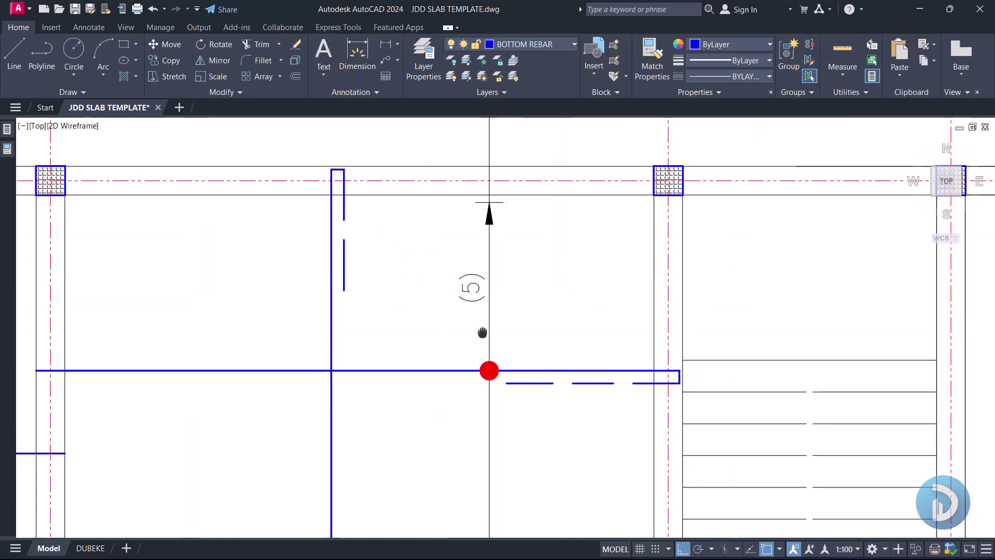
# - Change the bracketed bar count label on the vertical callout line between axes 2 and 3 to (16)
pyautogui.moveTo(498, 329); pyautogui.dragTo(534, 330, button='middle')
pyautogui.write('ed')
pyautogui.press('Return')
pyautogui.scroll(-2, 534, 330)
pyautogui.scroll(2, 544, 331)
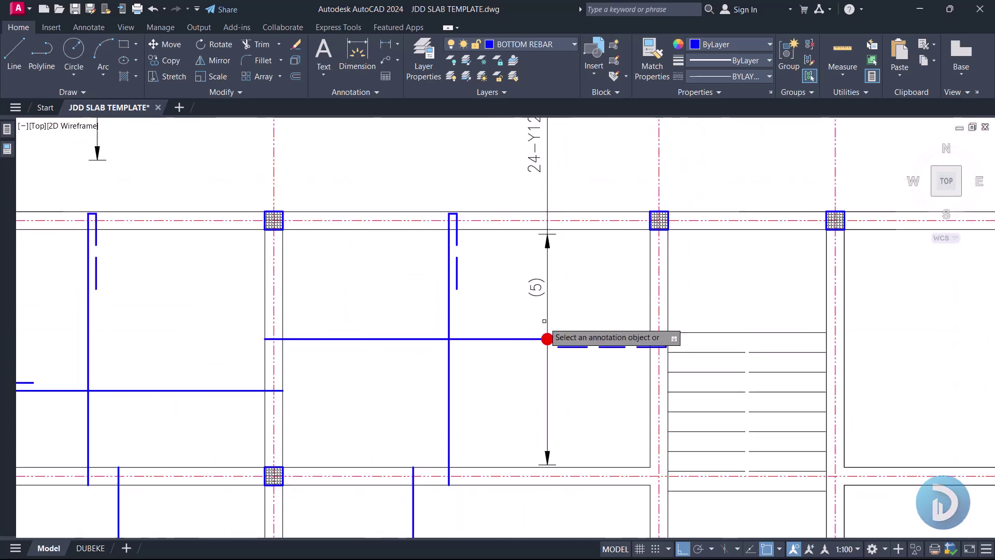
pyautogui.click(534, 288)
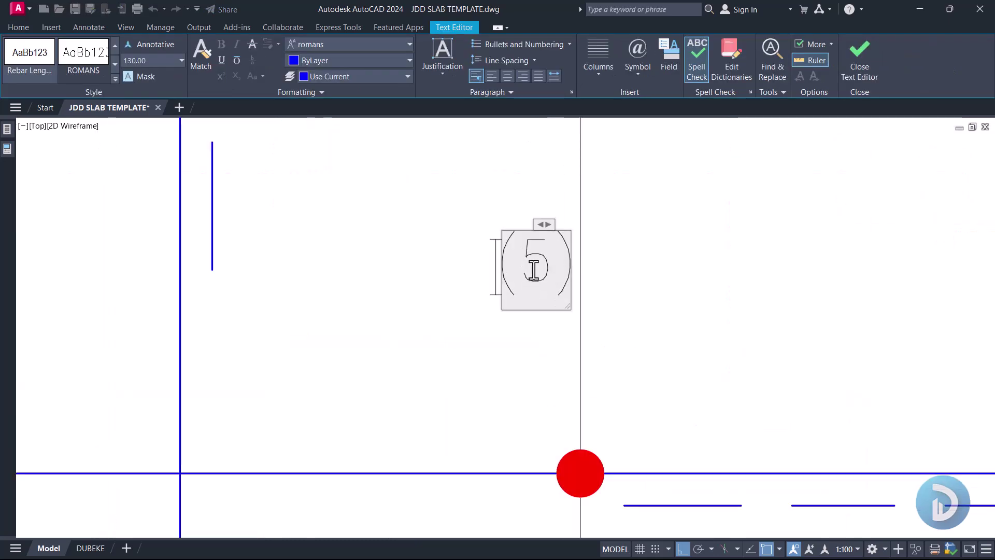
pyautogui.doubleClick(533, 269)
pyautogui.write('16')
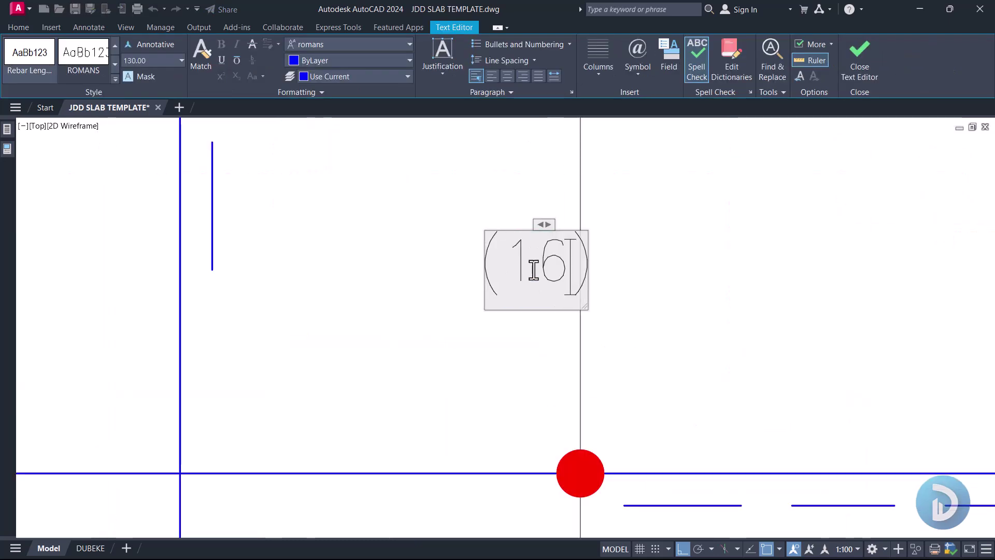
pyautogui.click(655, 232)
pyautogui.scroll(-3, 613, 259)
pyautogui.scroll(5, 674, 279)
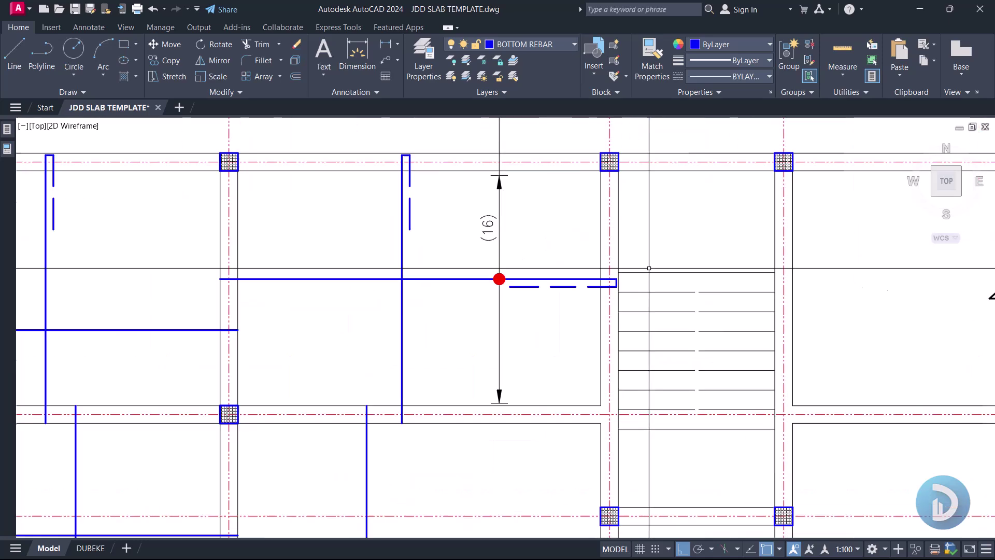
pyautogui.moveTo(544, 256); pyautogui.dragTo(599, 271, button='middle')
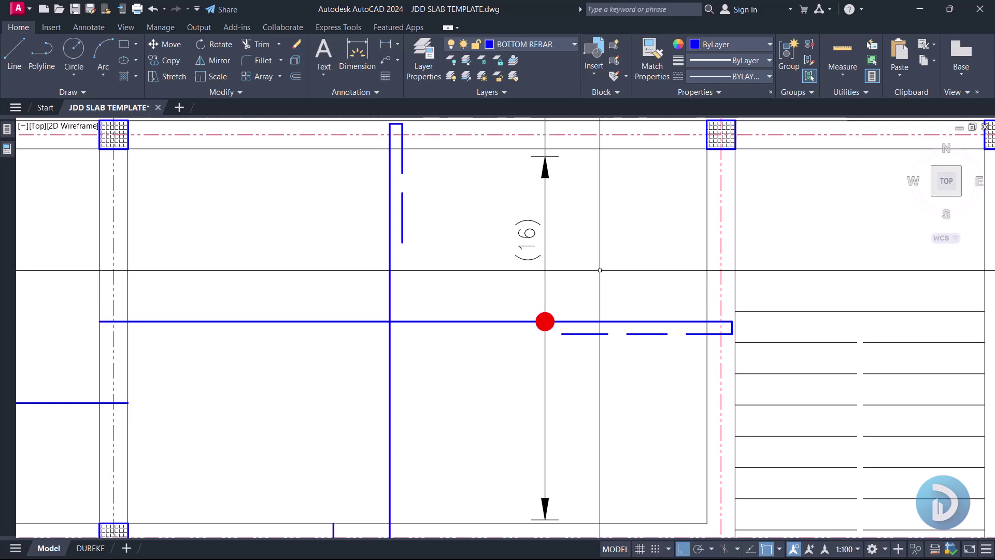
# - Select the 24-Y12-13@250 callout text on the vertical callout line above the (16) label
pyautogui.scroll(-5, 600, 270)
pyautogui.moveTo(895, 302); pyautogui.dragTo(886, 369, button='middle')
pyautogui.scroll(5, 566, 256)
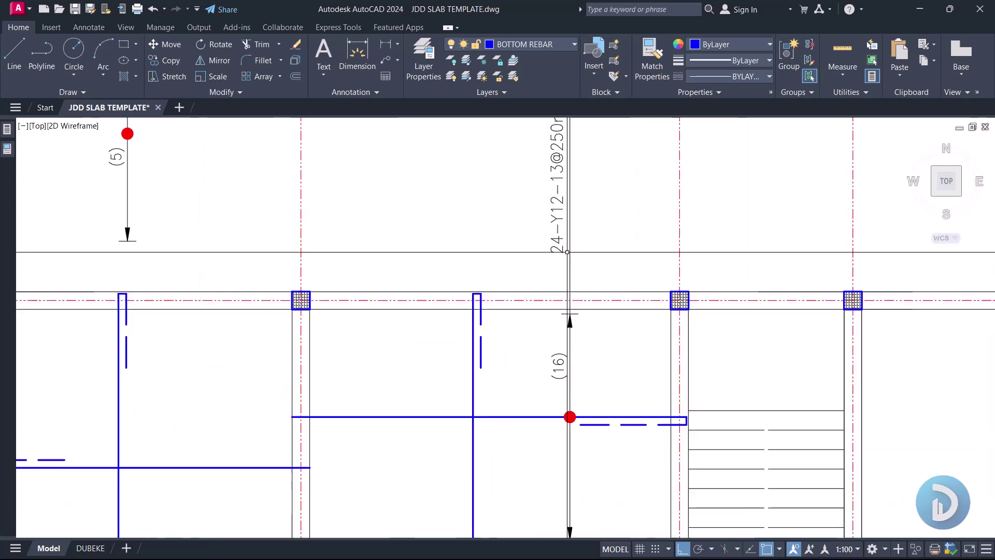
pyautogui.click(553, 227)
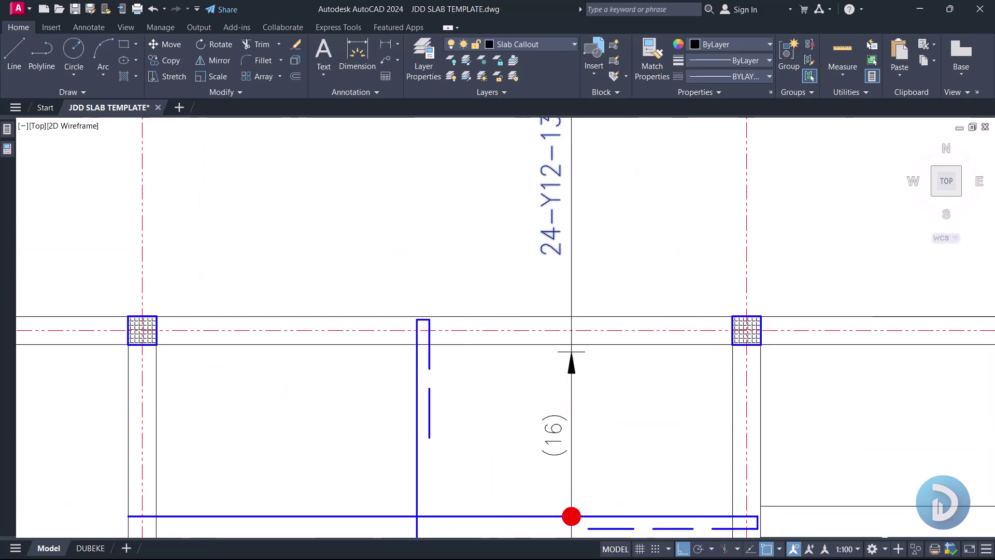
# - Set the total number of bars to 16 in the rebar callout text above the (16) range line
pyautogui.doubleClick(553, 217)
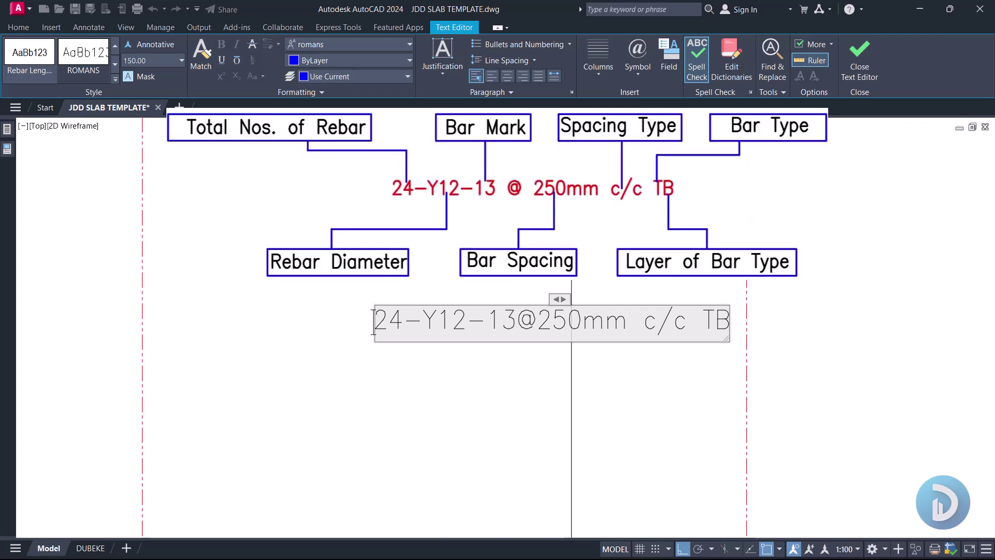
pyautogui.scroll(2, 373, 322)
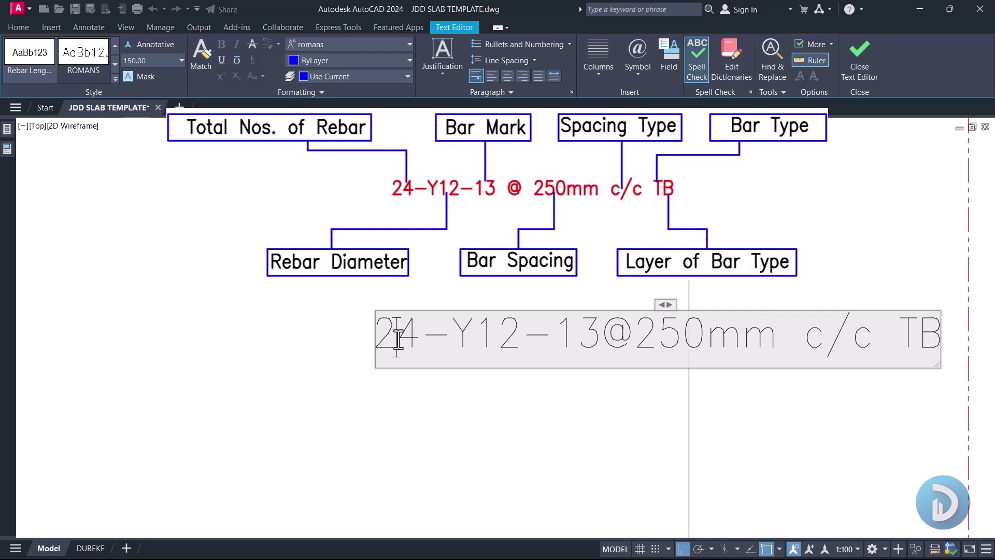
pyautogui.click(488, 328)
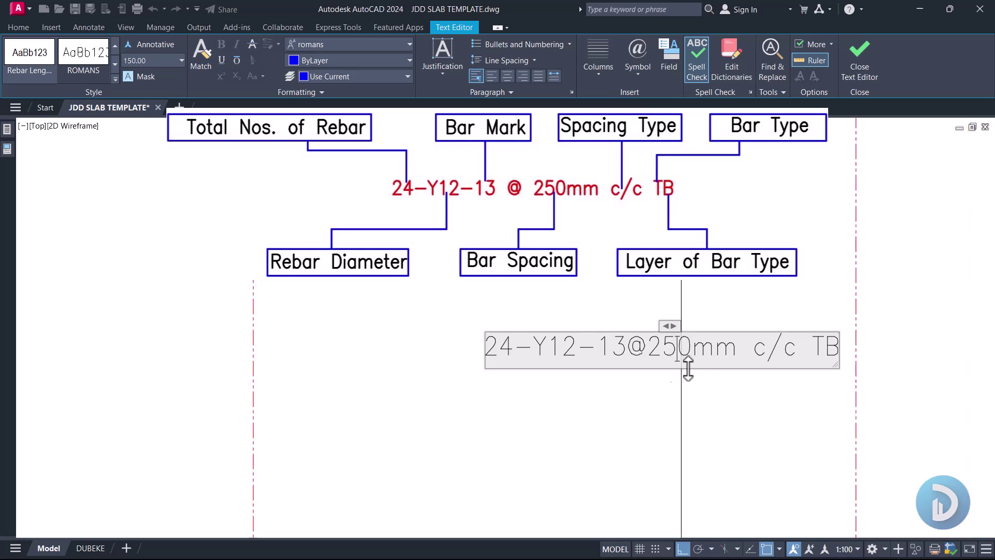
pyautogui.scroll(2, 806, 357)
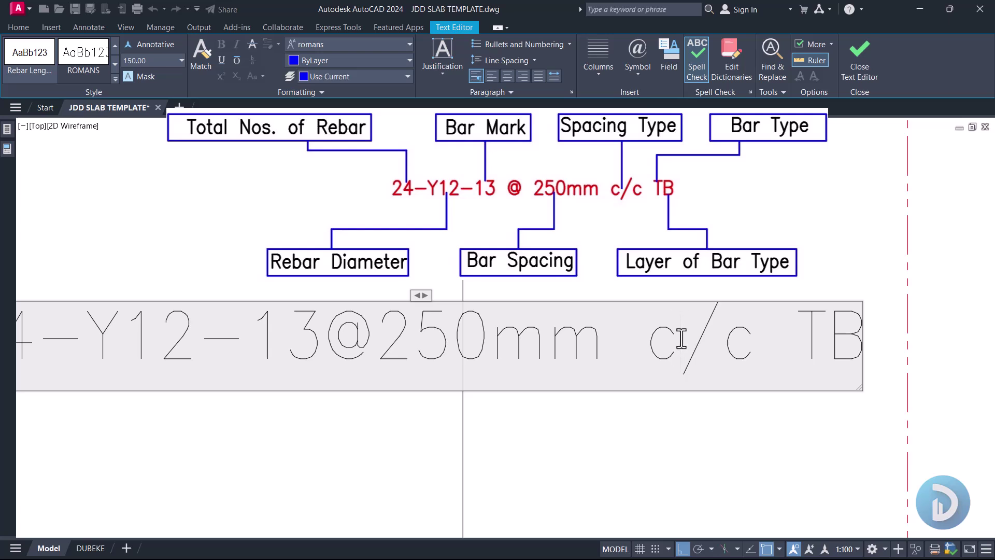
pyautogui.scroll(-3, 680, 339)
pyautogui.scroll(2, 739, 337)
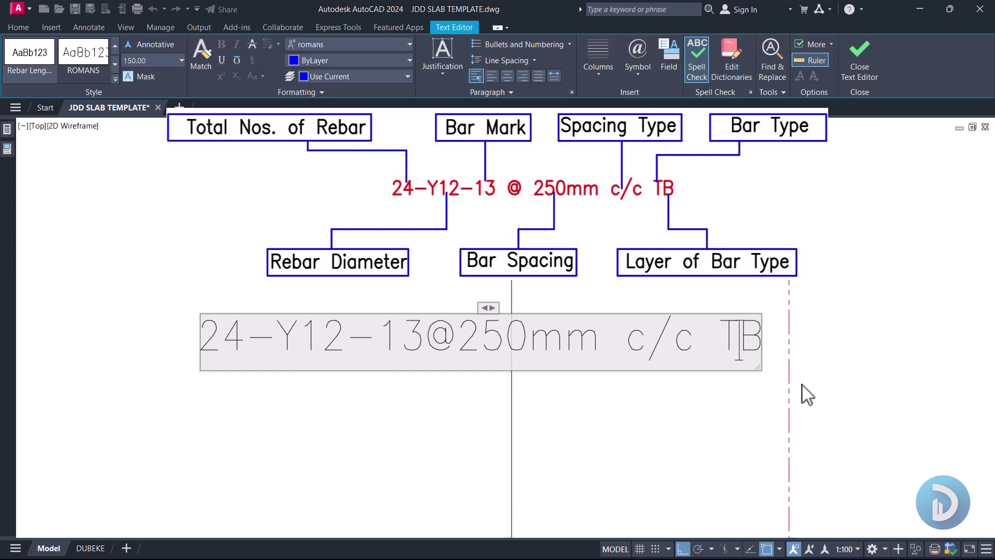
pyautogui.scroll(-5, 804, 393)
pyautogui.moveTo(715, 456); pyautogui.dragTo(686, 407, button='middle')
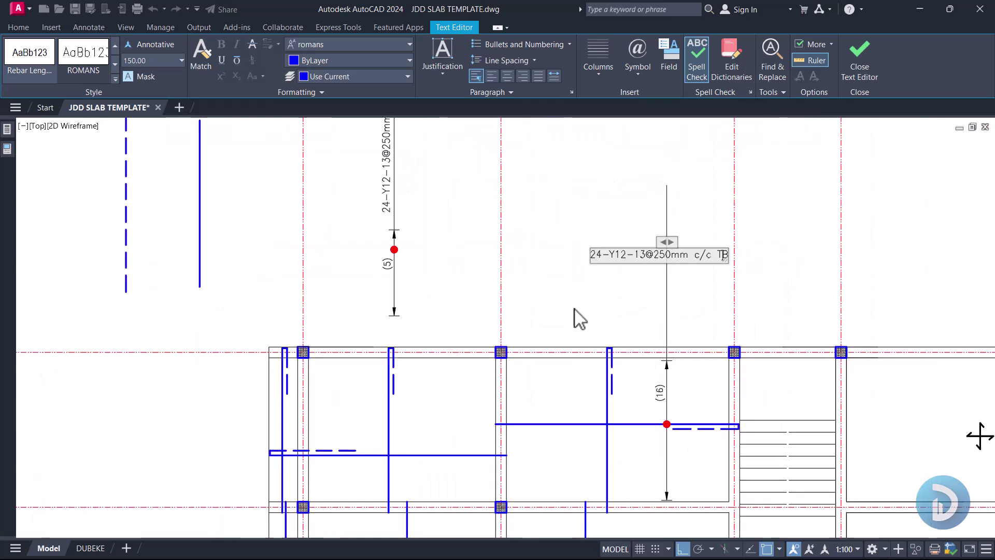
pyautogui.scroll(8, 597, 253)
pyautogui.doubleClick(616, 305)
pyautogui.write('16')
pyautogui.scroll(-3, 494, 344)
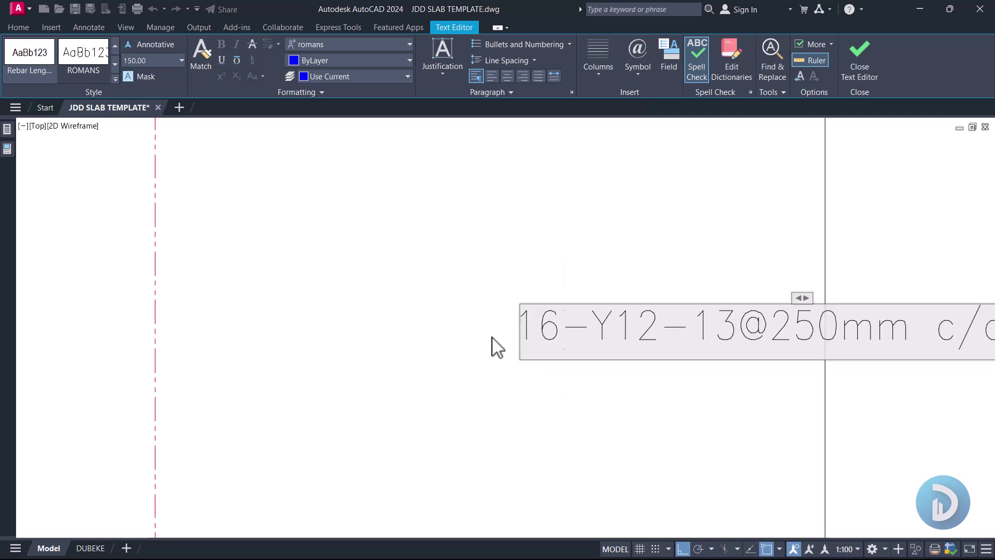
# - Set the bar mark in the same callout text to 01
pyautogui.scroll(2, 629, 338)
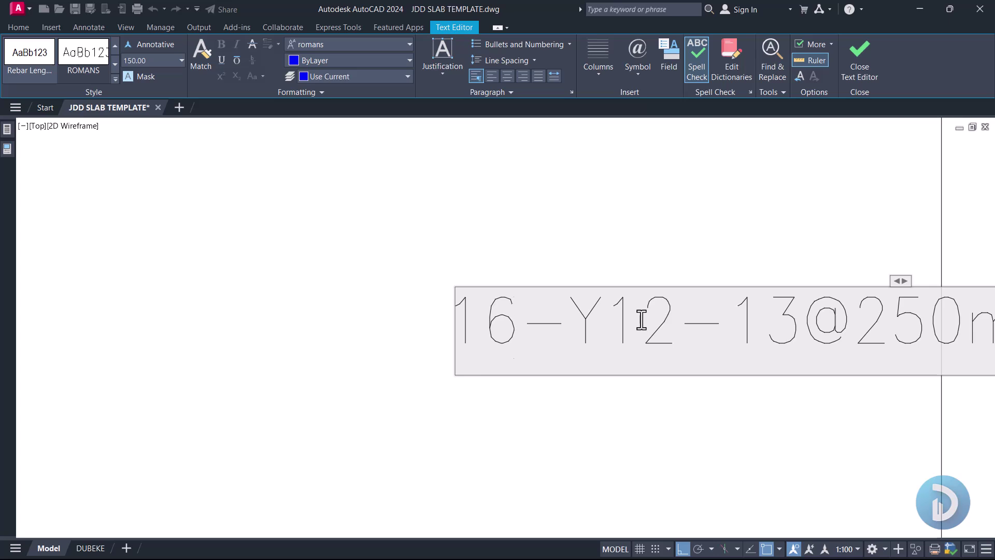
pyautogui.scroll(-3, 668, 349)
pyautogui.scroll(5, 591, 348)
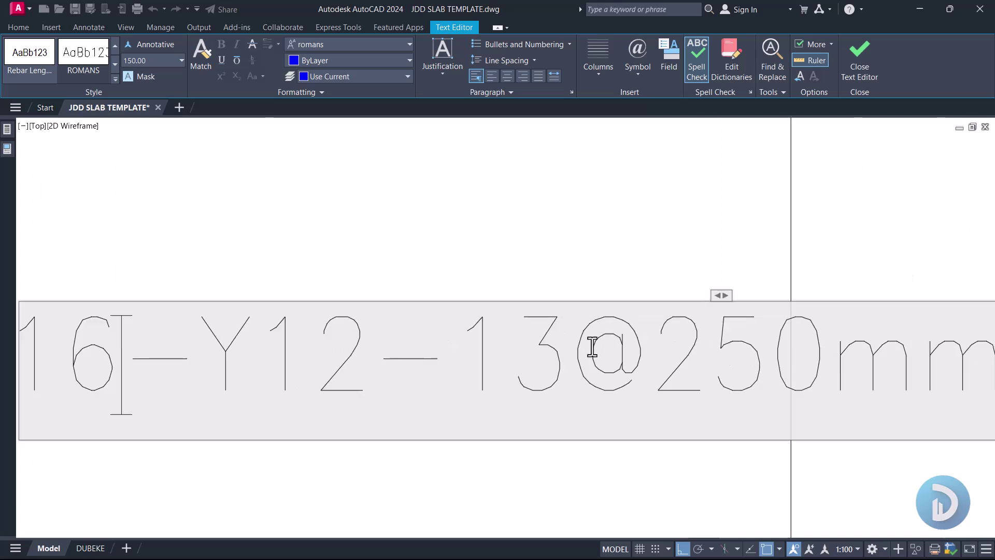
pyautogui.click(568, 363)
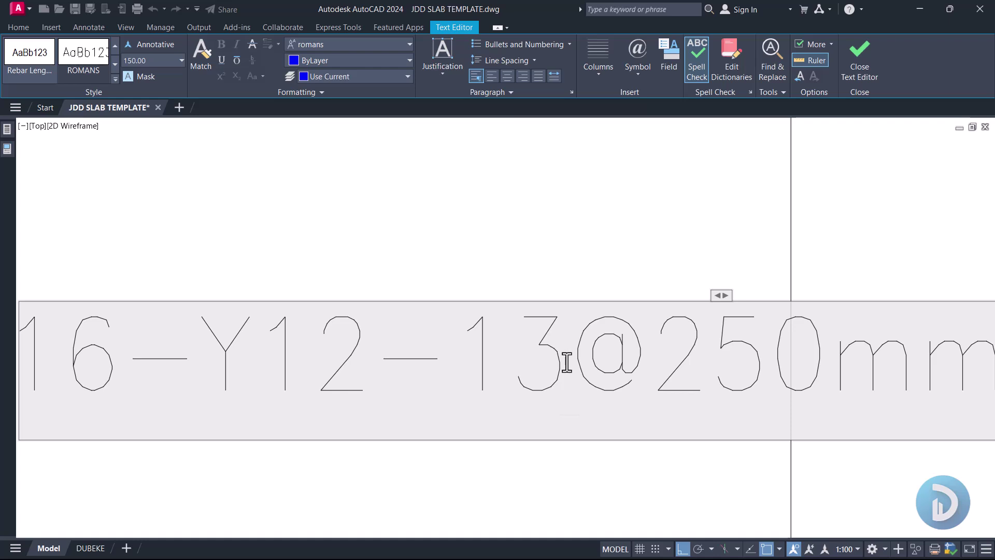
pyautogui.press('BackSpace')
pyautogui.press('BackSpace')
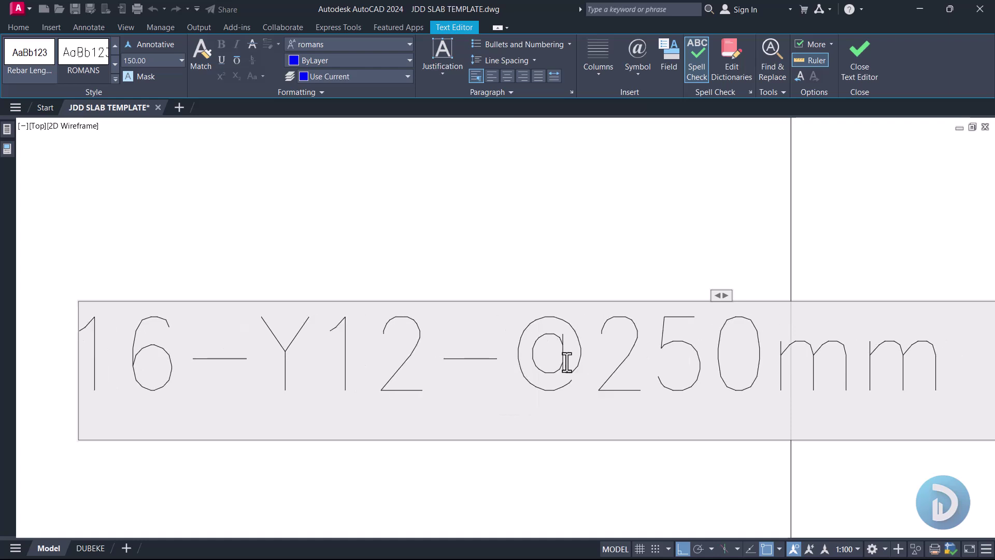
pyautogui.write('0')
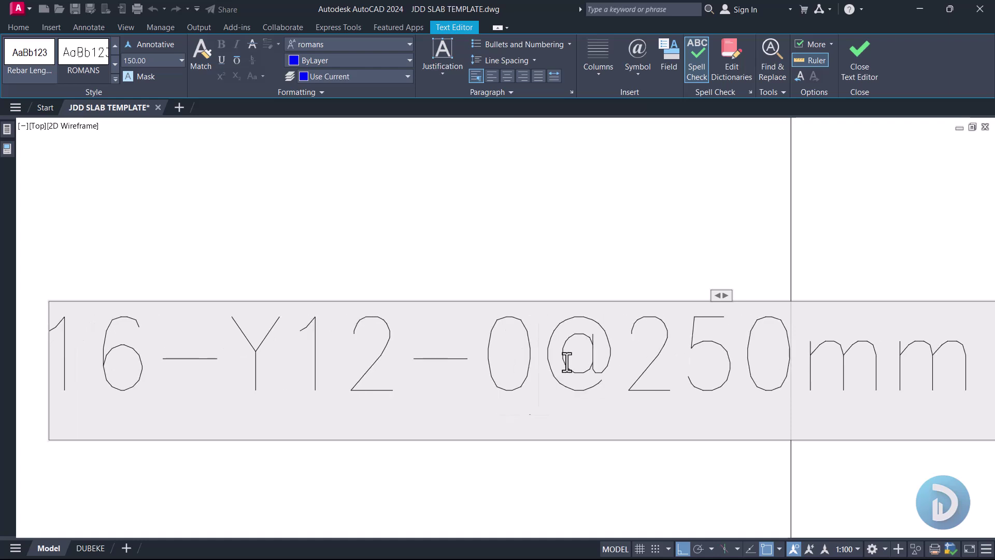
pyautogui.write('1')
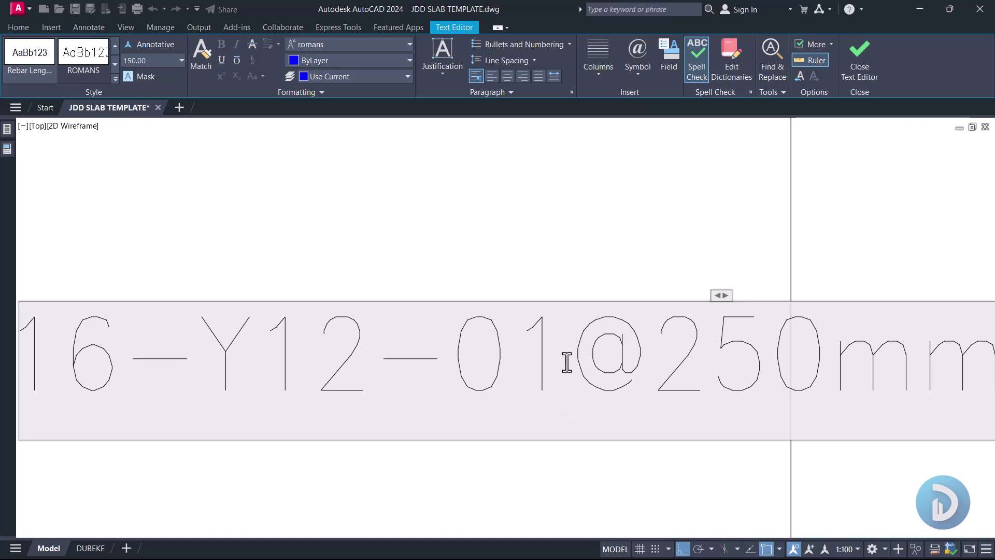
# - Set the bar spacing in the callout text to 200mm
pyautogui.scroll(-2, 492, 386)
pyautogui.scroll(1, 327, 382)
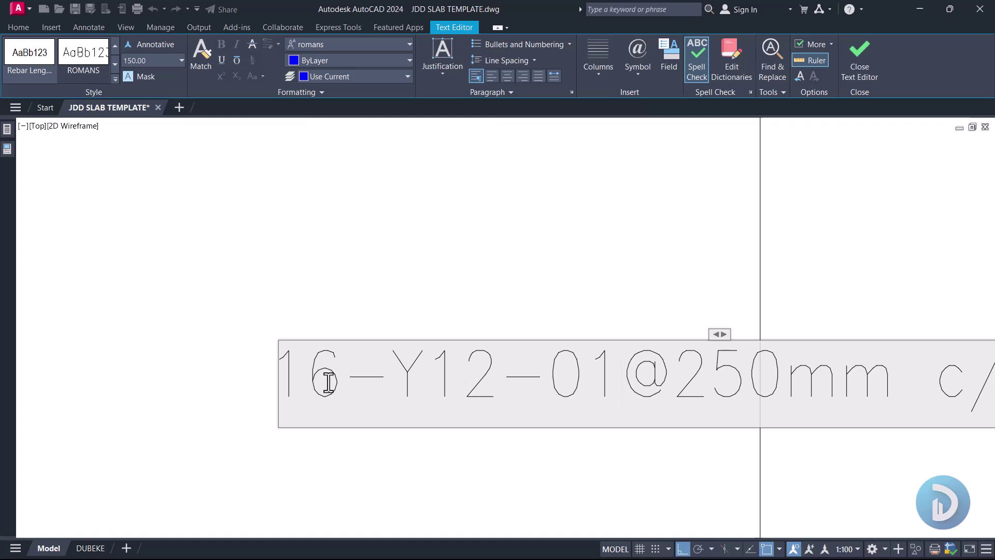
pyautogui.scroll(-3, 477, 375)
pyautogui.scroll(3, 559, 383)
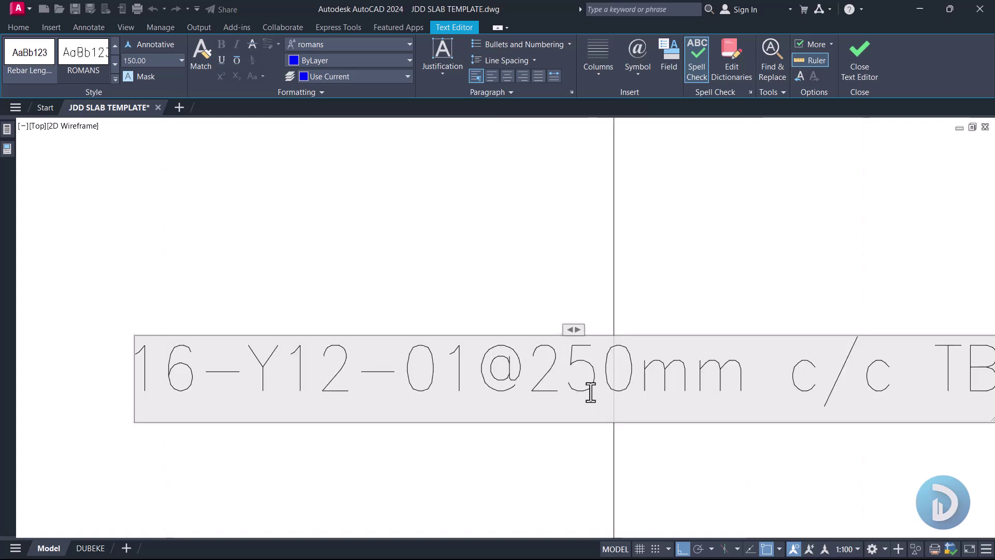
pyautogui.press('BackSpace')
pyautogui.write('0')
pyautogui.scroll(-5, 603, 389)
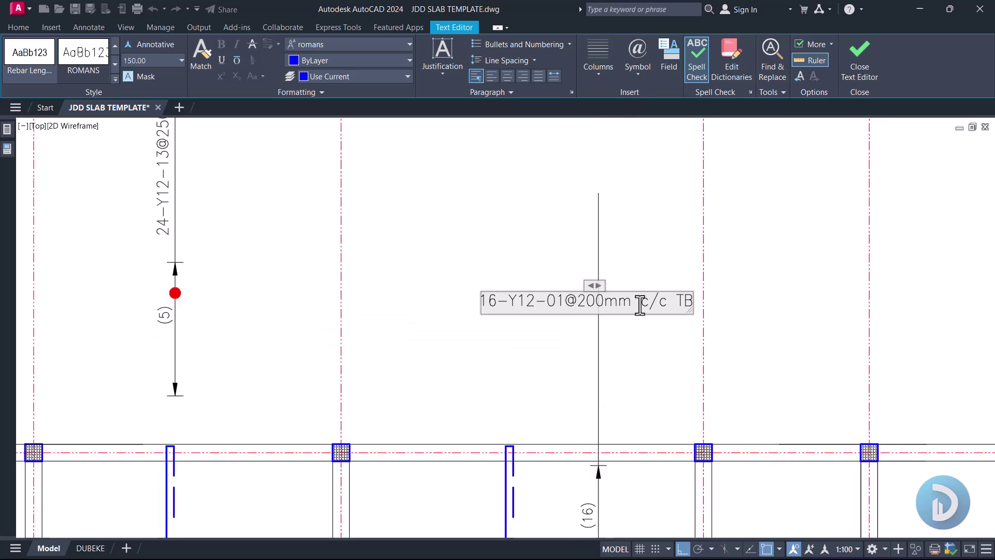
# - Replace the bar layer code at the end of the callout text with B2 and finish editing the text
pyautogui.scroll(4, 651, 290)
pyautogui.scroll(-6, 616, 262)
pyautogui.scroll(-2, 613, 255)
pyautogui.scroll(6, 609, 374)
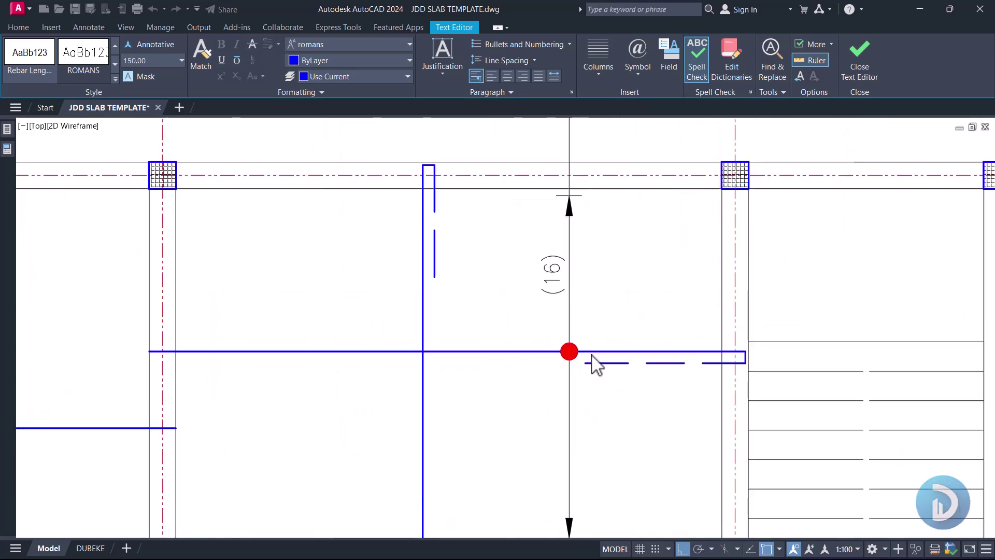
pyautogui.scroll(-2, 568, 359)
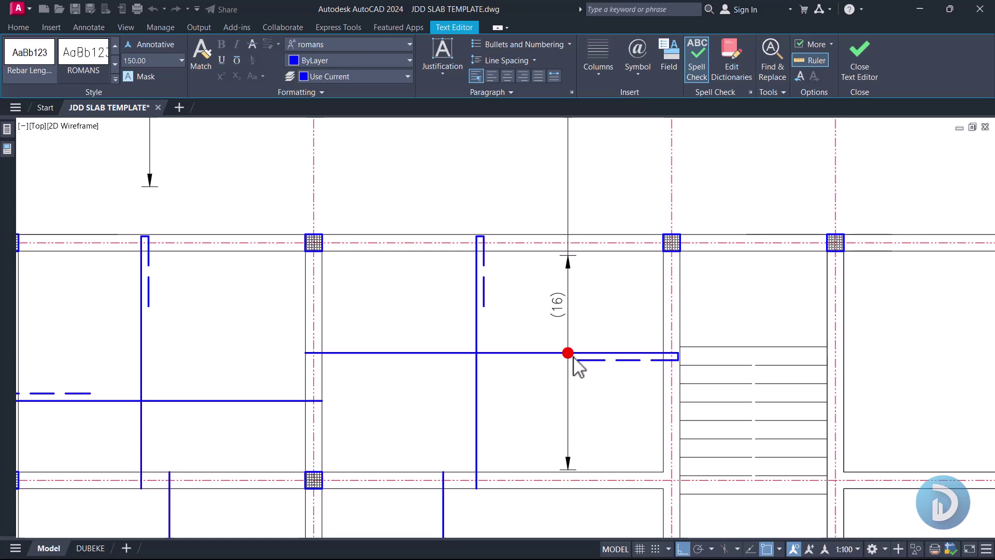
pyautogui.scroll(-3, 596, 290)
pyautogui.scroll(7, 573, 331)
pyautogui.scroll(2, 570, 317)
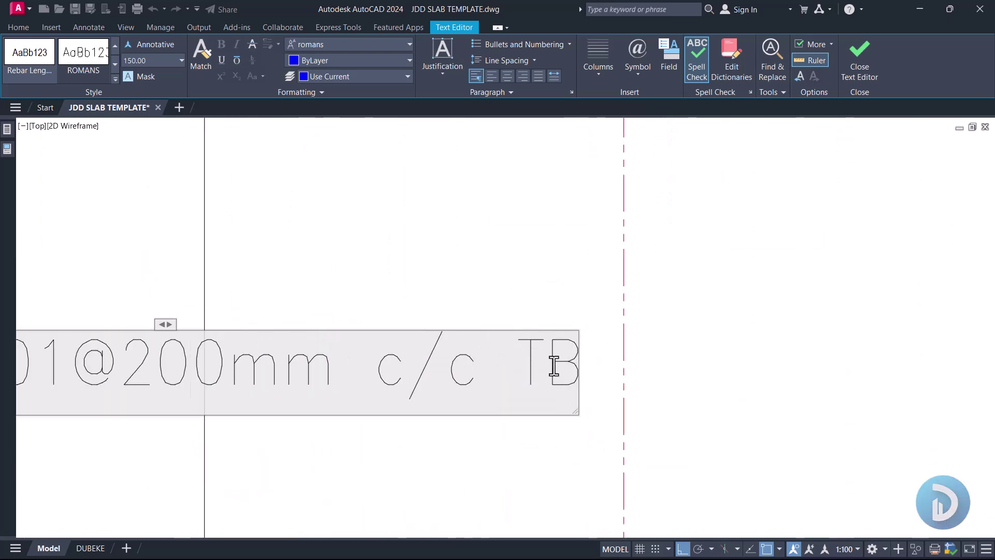
pyautogui.doubleClick(552, 365)
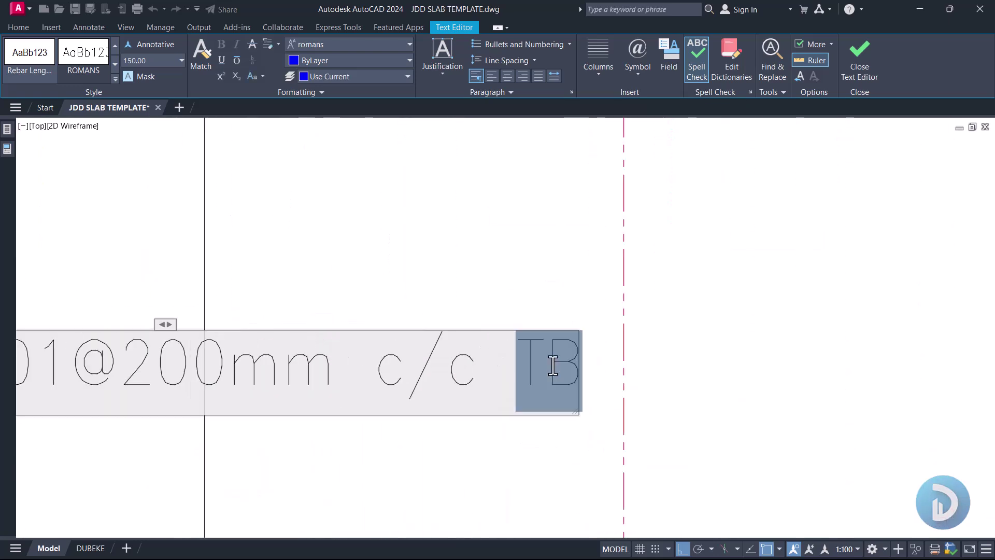
pyautogui.write('B2')
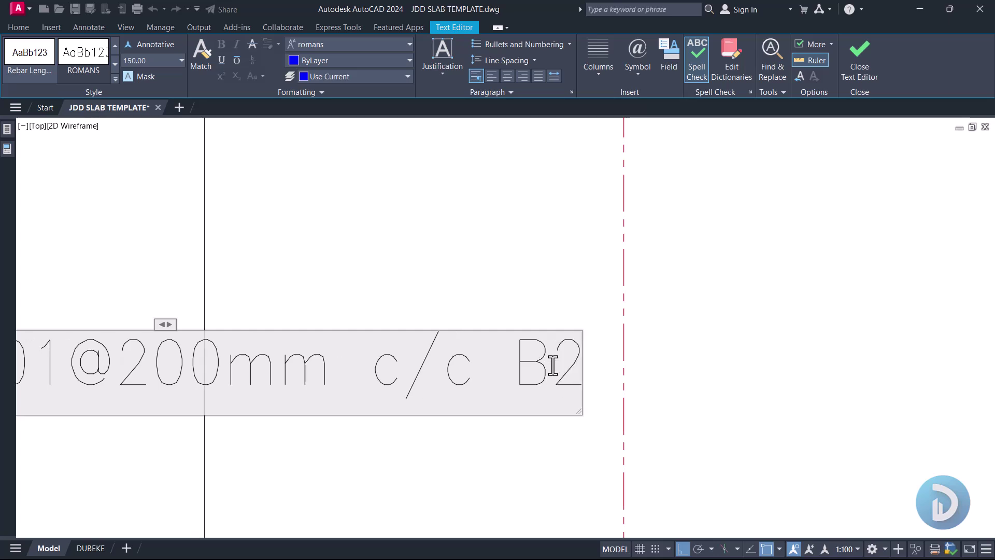
pyautogui.press('BackSpace')
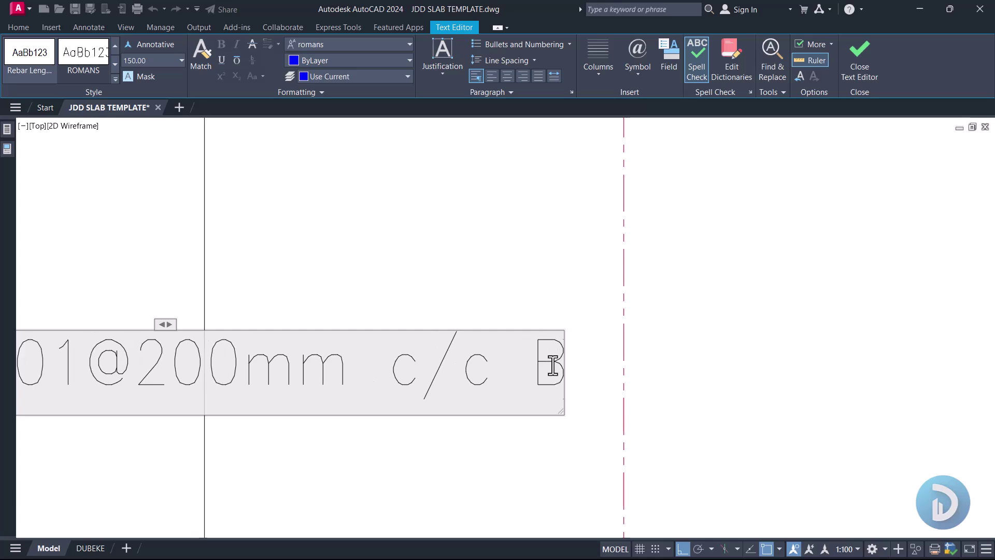
pyautogui.write('T')
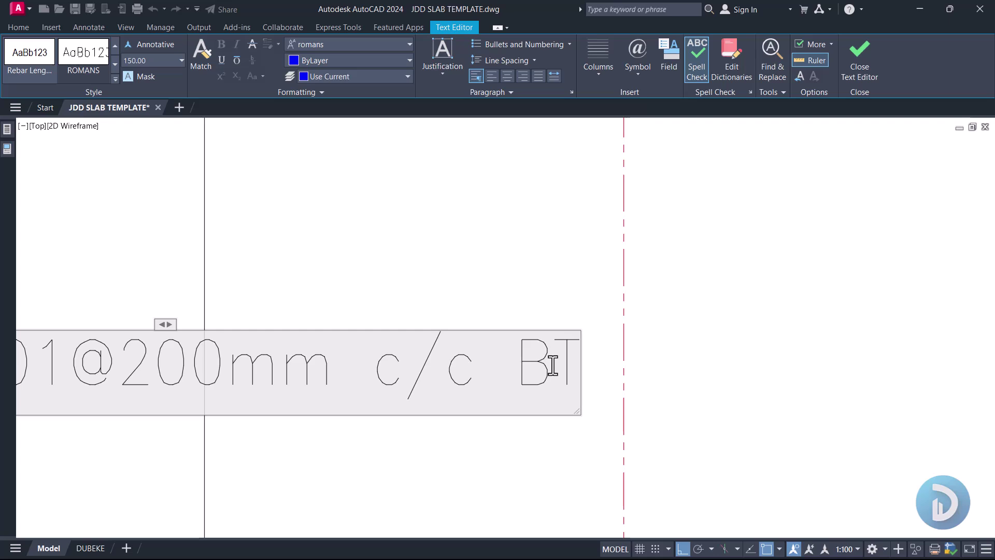
pyautogui.press('BackSpace')
pyautogui.write('2')
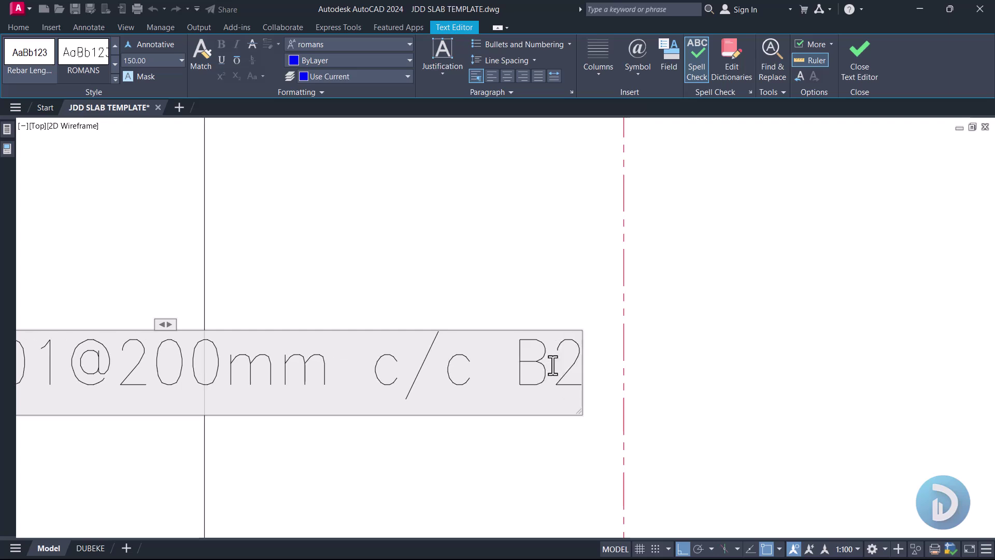
pyautogui.click(487, 271)
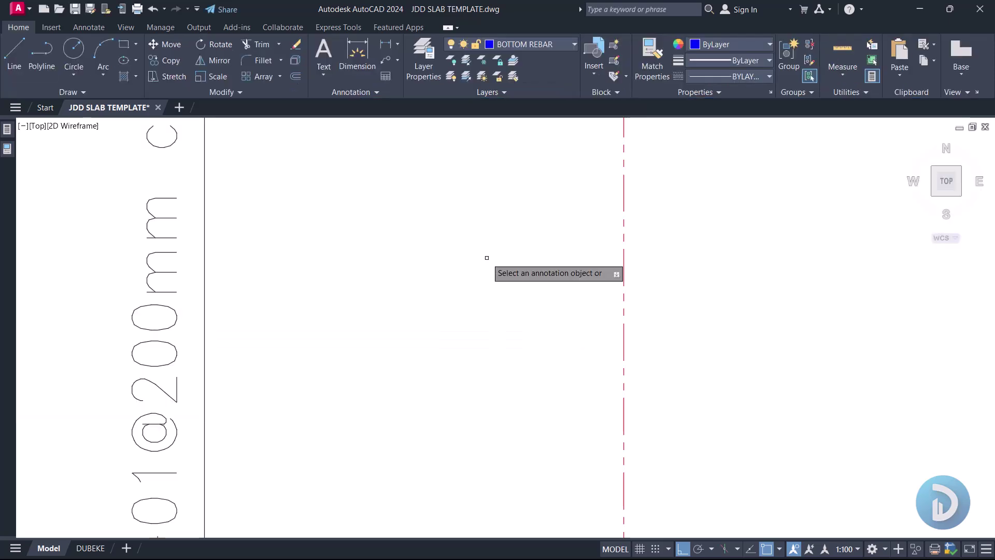
# - Stretch the lower end of the callout line past the lower panel's horizontal rebar to just above the beam on grid F
pyautogui.scroll(-2, 530, 243)
pyautogui.moveTo(439, 416)
pyautogui.mouseDown(button='middle')
pyautogui.moveTo(493, 375)
pyautogui.moveTo(503, 392)
pyautogui.mouseUp(button='middle')
pyautogui.moveTo(826, 407); pyautogui.dragTo(833, 393, button='middle')
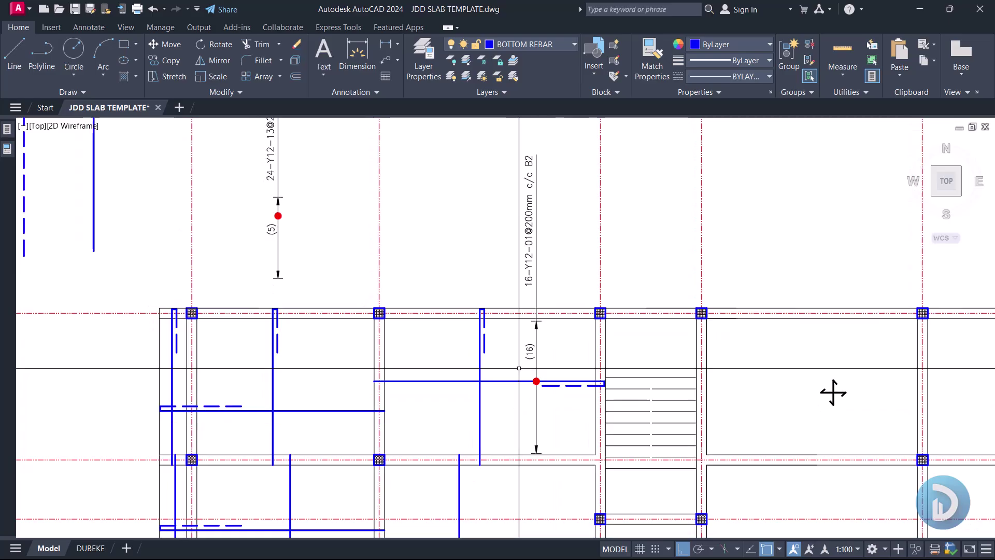
pyautogui.scroll(-4, 519, 311)
pyautogui.scroll(2, 497, 288)
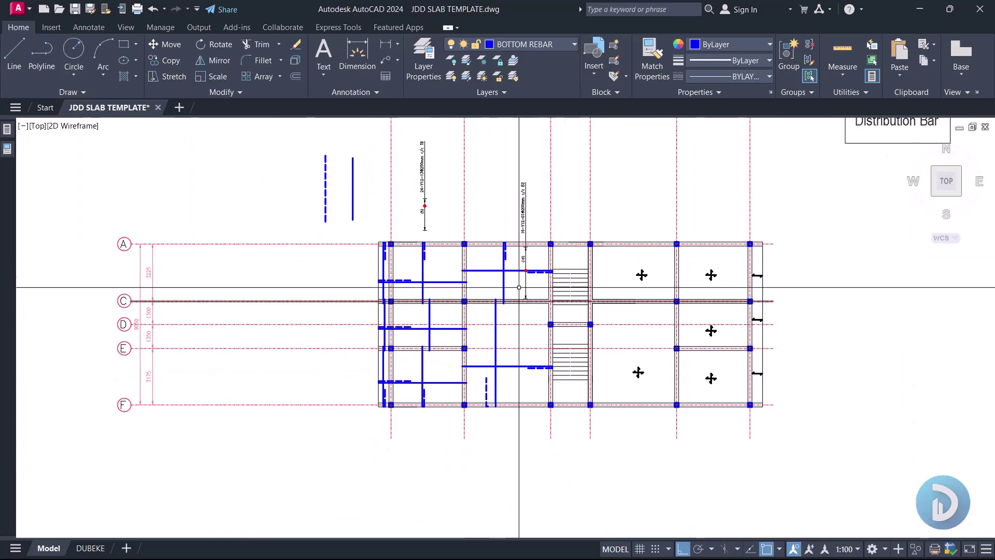
pyautogui.moveTo(508, 367); pyautogui.dragTo(509, 356, button='middle')
pyautogui.scroll(2, 513, 315)
pyautogui.moveTo(529, 192); pyautogui.dragTo(529, 211, button='middle')
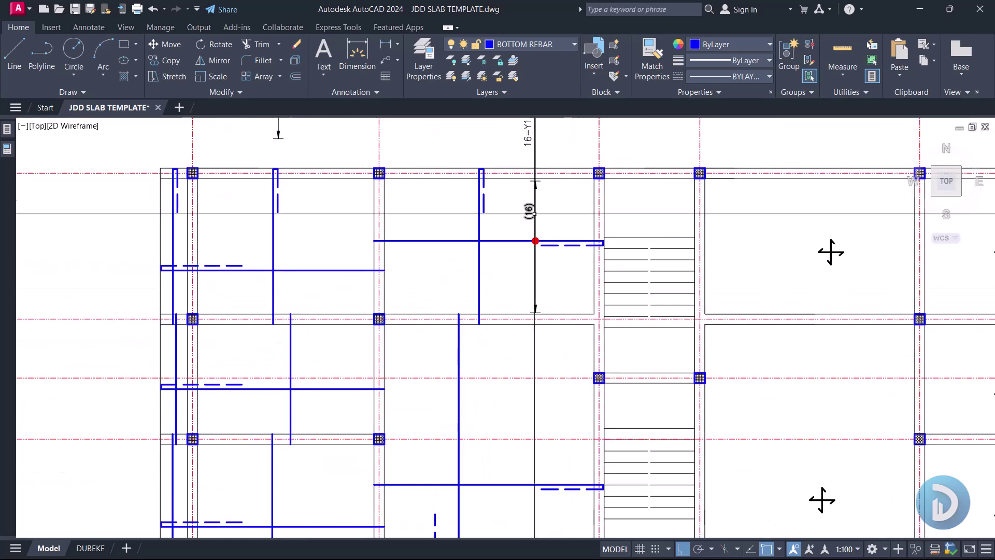
pyautogui.click(535, 259)
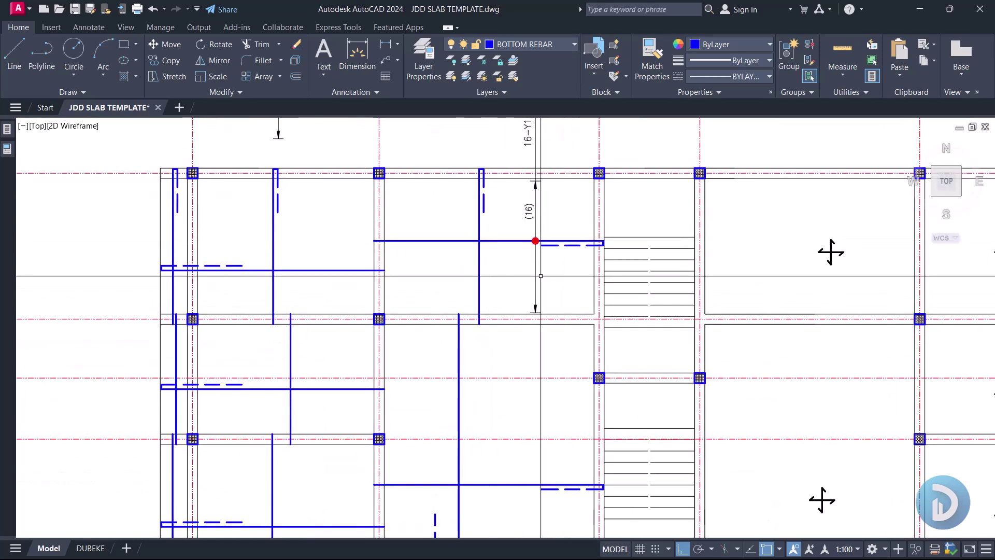
pyautogui.click(535, 312)
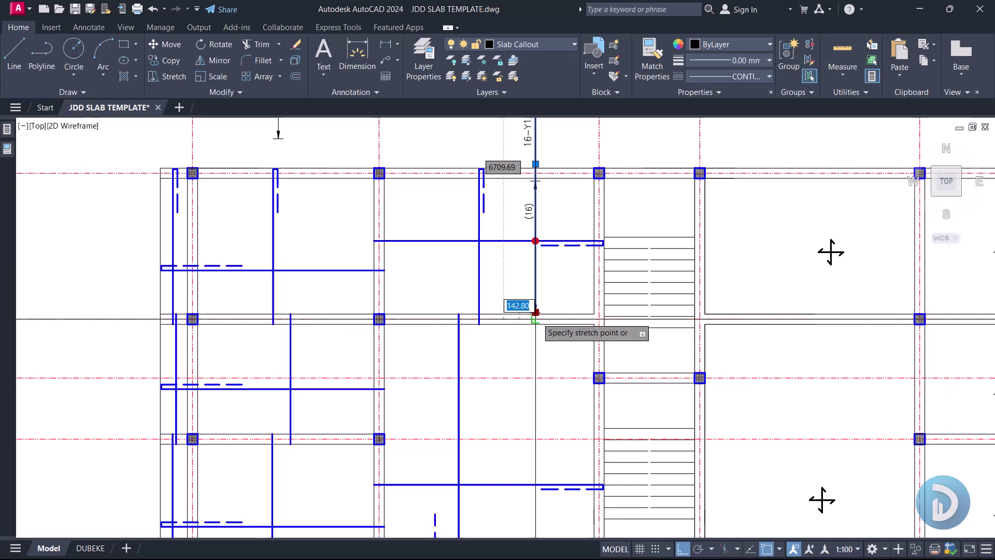
pyautogui.scroll(-2, 536, 314)
pyautogui.scroll(10, 543, 436)
pyautogui.press('Escape')
pyautogui.scroll(-6, 566, 423)
pyautogui.press('Escape')
pyautogui.scroll(-4, 558, 414)
pyautogui.moveTo(523, 252); pyautogui.dragTo(507, 290, button='middle')
pyautogui.scroll(2, 507, 289)
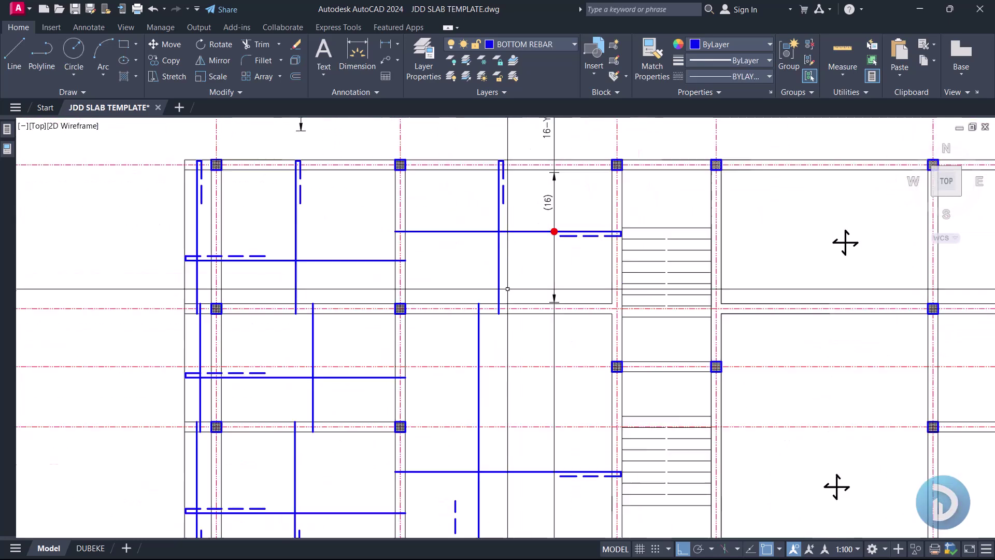
pyautogui.moveTo(544, 374); pyautogui.dragTo(543, 336, button='middle')
pyautogui.click(378, 413)
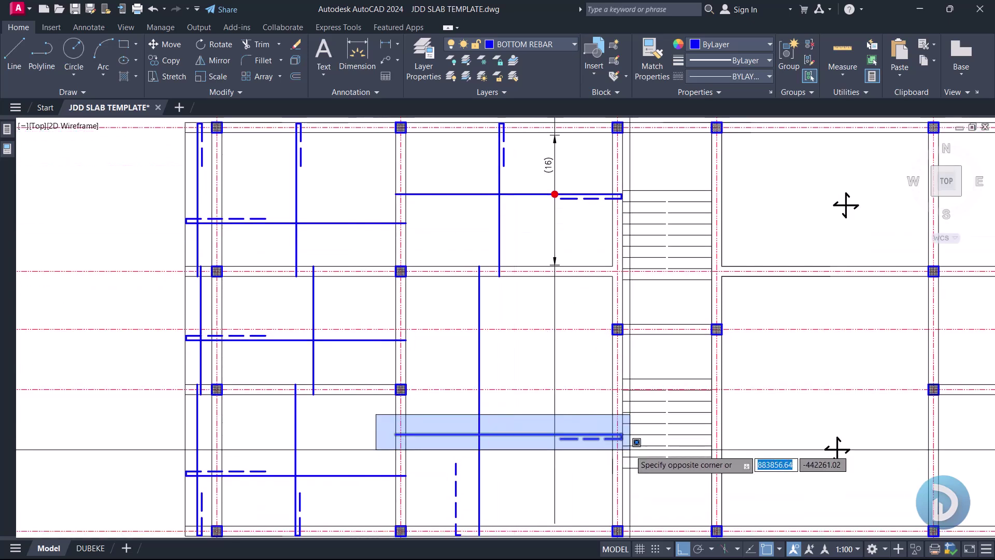
pyautogui.click(629, 451)
pyautogui.press('Escape')
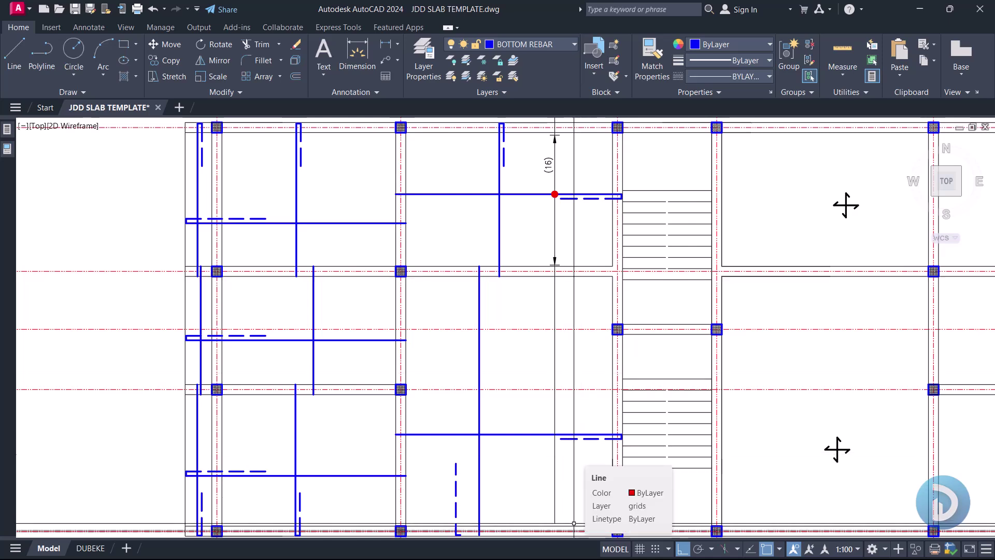
# - Copy the (16) bar count text from the upper panel down beside the callout line in the lower panel
pyautogui.scroll(2, 519, 237)
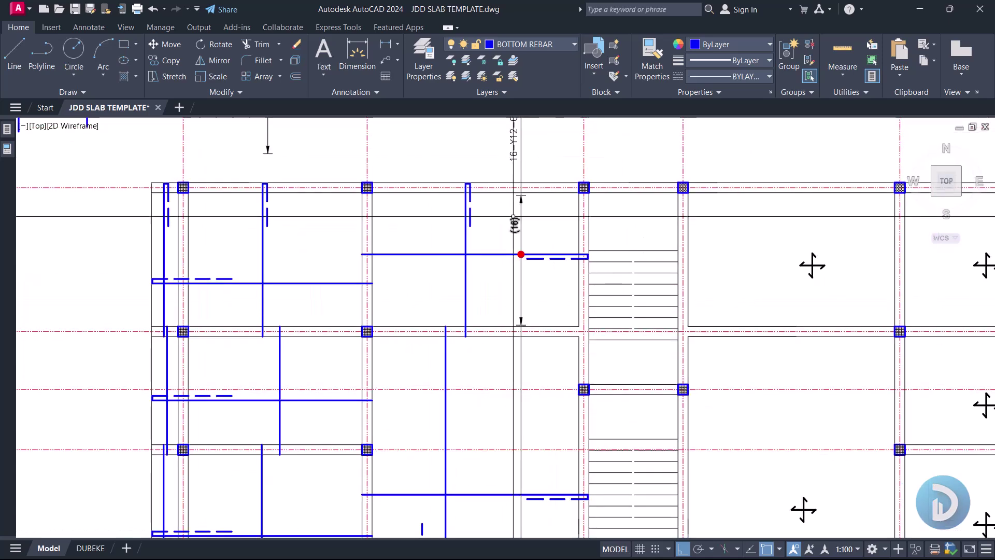
pyautogui.click(520, 237)
pyautogui.rightClick(491, 230)
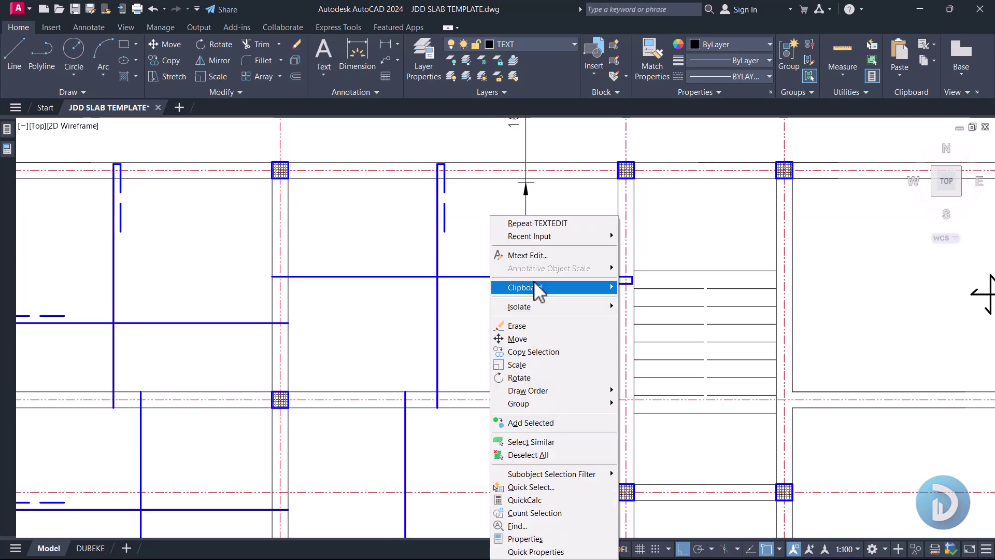
pyautogui.click(542, 348)
pyautogui.click(556, 240)
pyautogui.moveTo(534, 391); pyautogui.dragTo(537, 305, button='middle')
pyautogui.click(559, 460)
pyautogui.press('Escape')
pyautogui.scroll(-2, 526, 335)
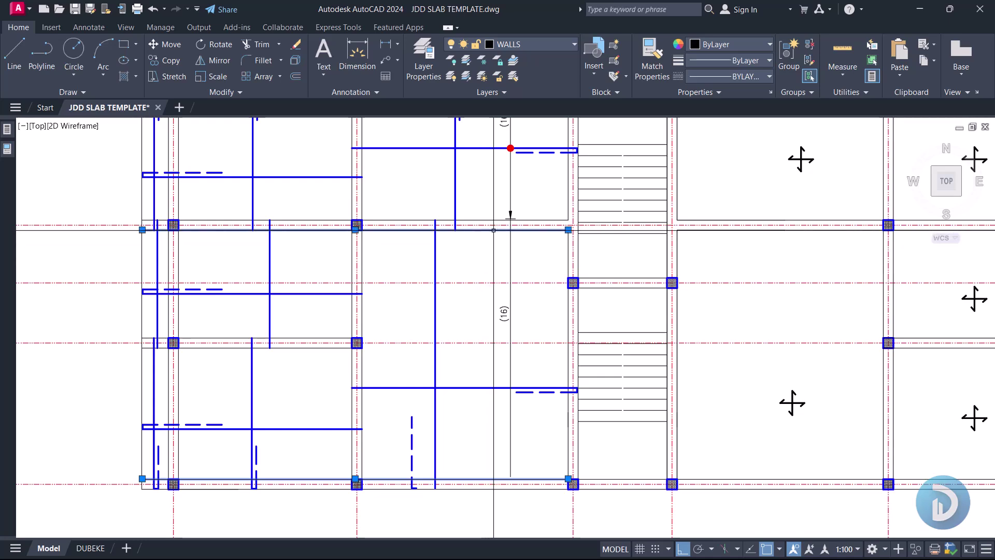
# - Highlight the beam edges bounding the panels to examine the extent covered by the rebar callout, and clear the selection
pyautogui.moveTo(493, 247); pyautogui.dragTo(493, 360, button='middle')
pyautogui.scroll(2, 497, 235)
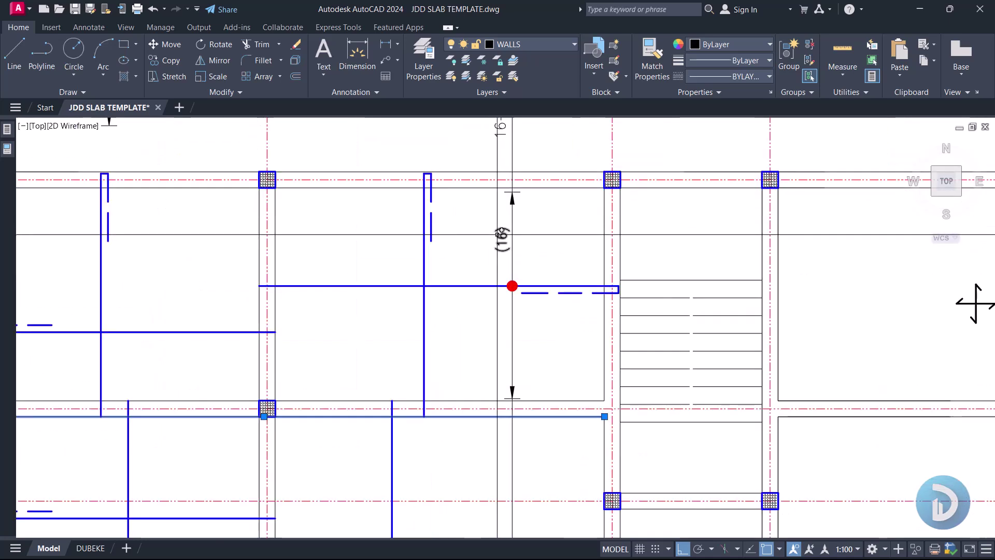
pyautogui.scroll(2, 510, 237)
pyautogui.scroll(-2, 438, 226)
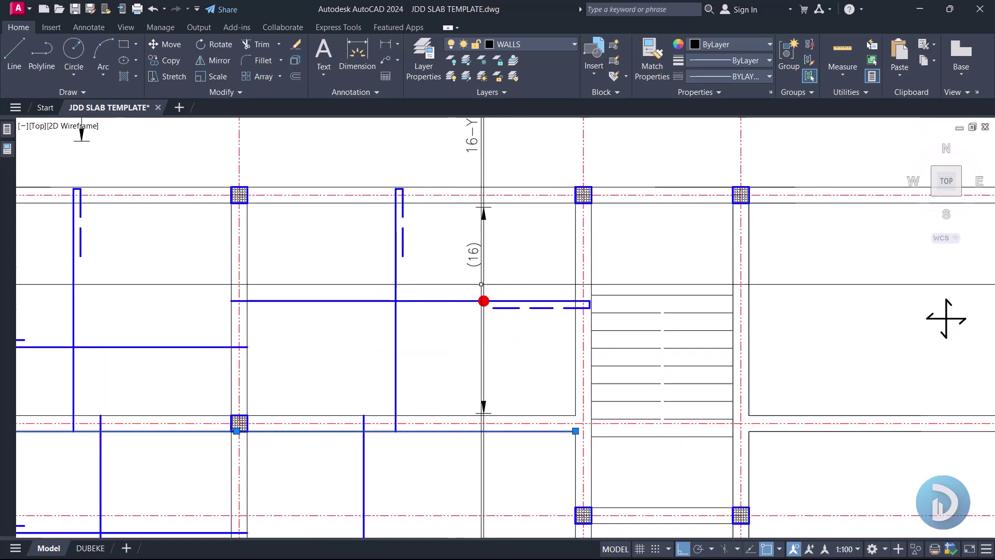
pyautogui.click(529, 414)
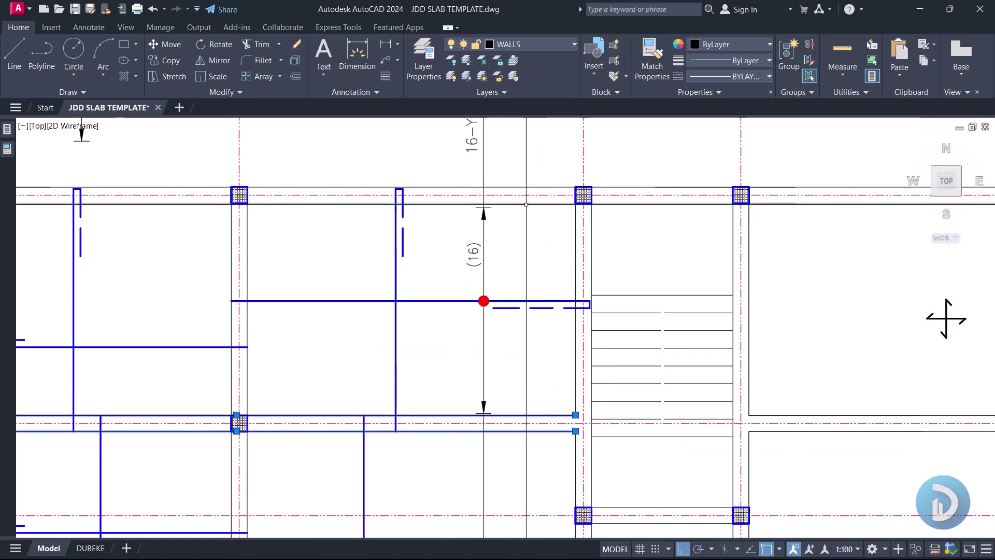
pyautogui.moveTo(469, 133); pyautogui.dragTo(469, 283, button='middle')
pyautogui.scroll(4, 467, 223)
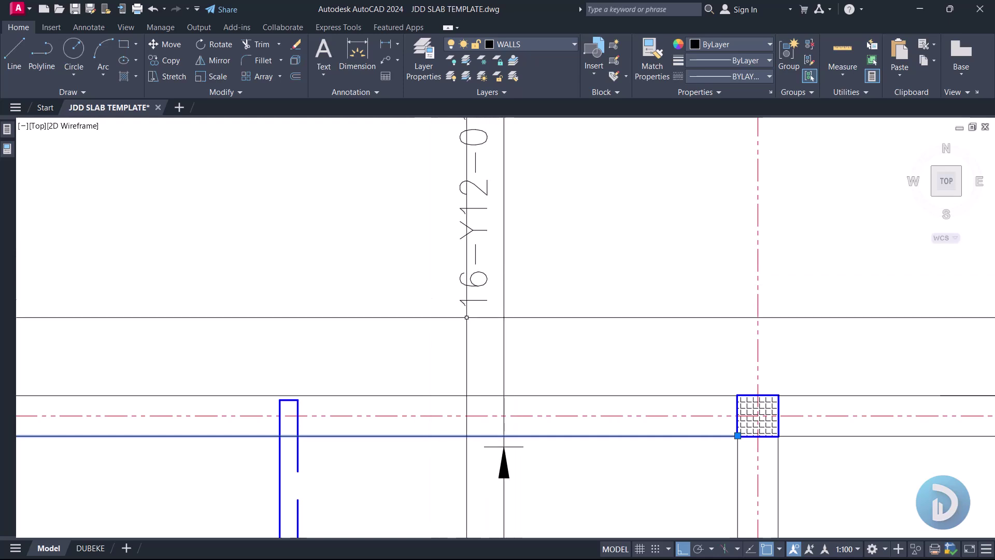
pyautogui.scroll(-2, 464, 249)
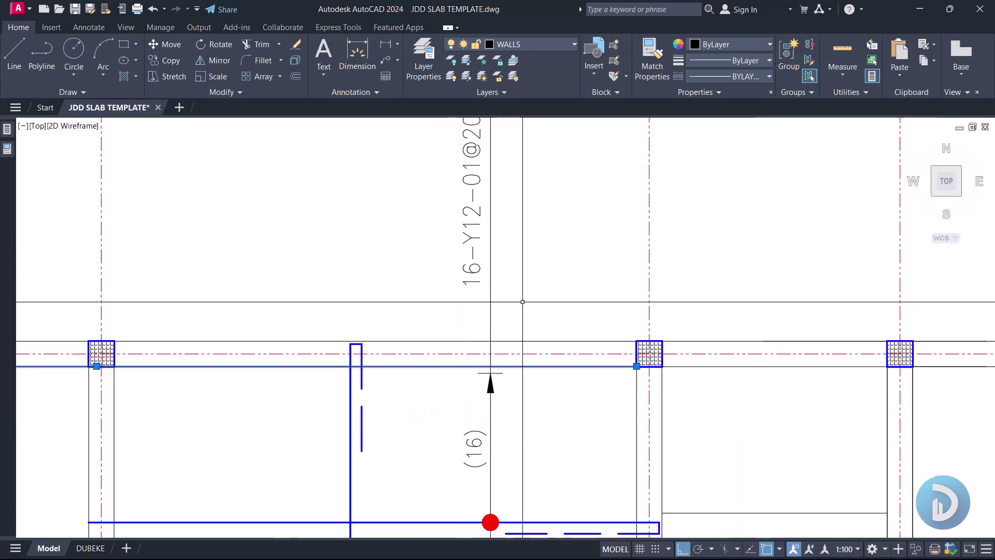
pyautogui.press('Escape')
# - Examine the callout text along the line for its bar count, diameter, mark and spacing, and the marker on the rebar
pyautogui.scroll(2, 471, 254)
pyautogui.click(439, 251)
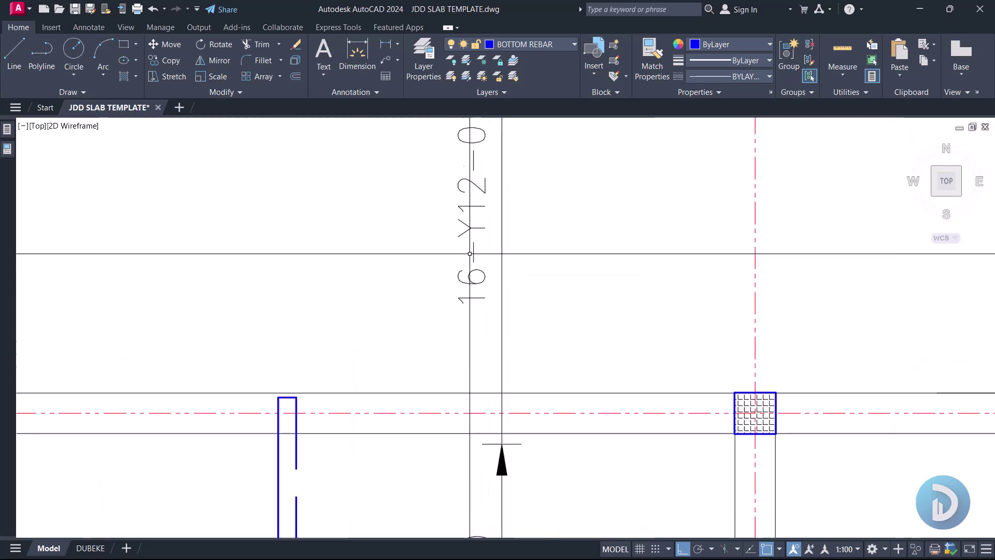
pyautogui.click(518, 335)
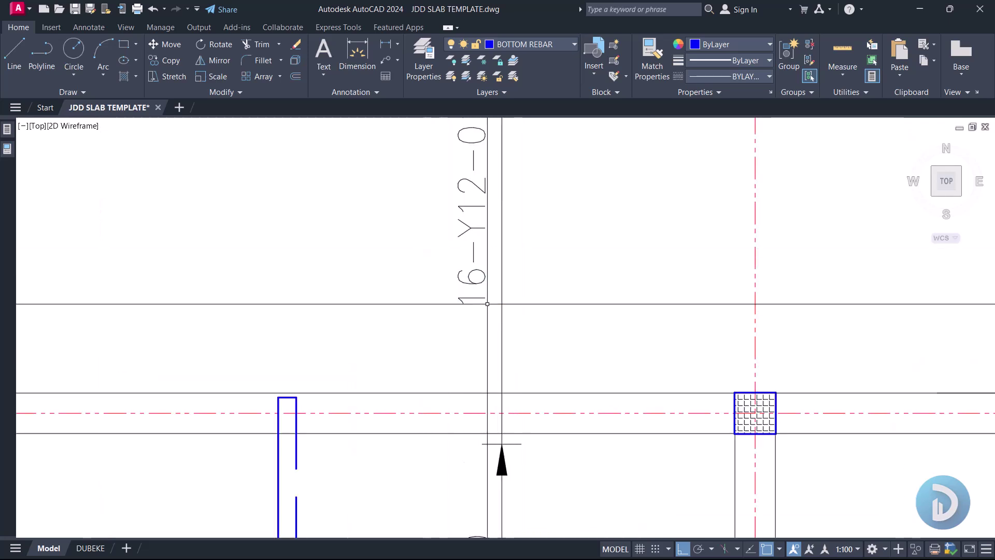
pyautogui.scroll(-2, 487, 303)
pyautogui.scroll(2, 480, 228)
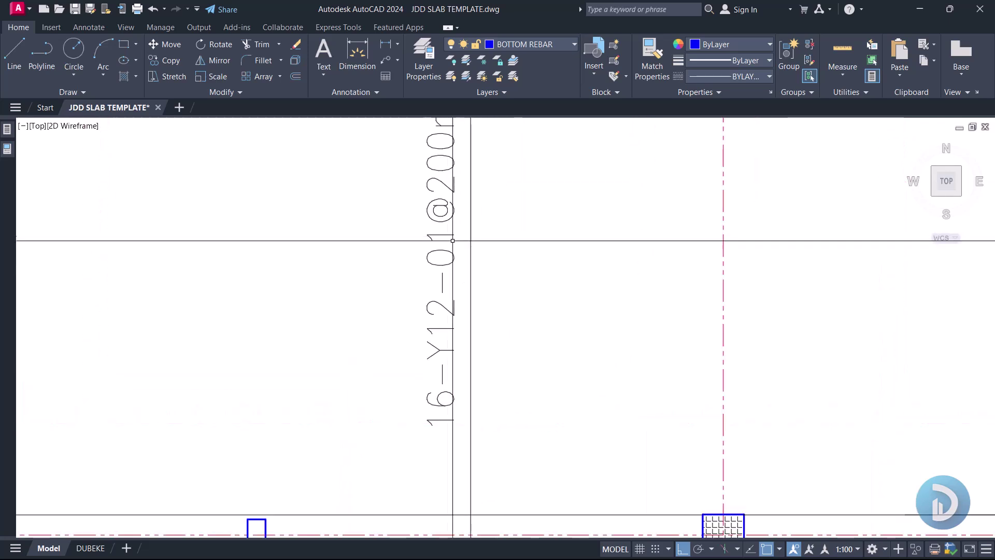
pyautogui.click(362, 216)
pyautogui.click(520, 279)
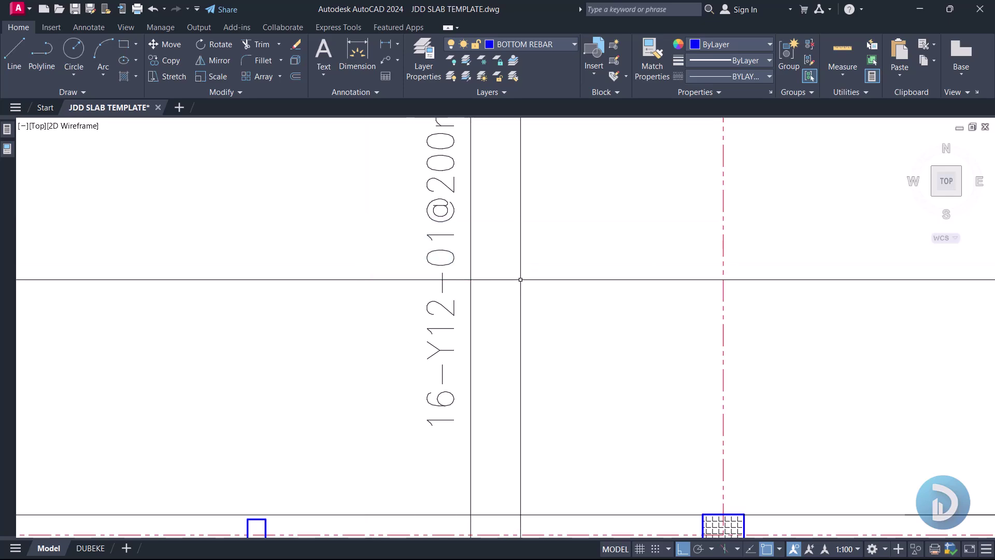
pyautogui.scroll(-3, 520, 279)
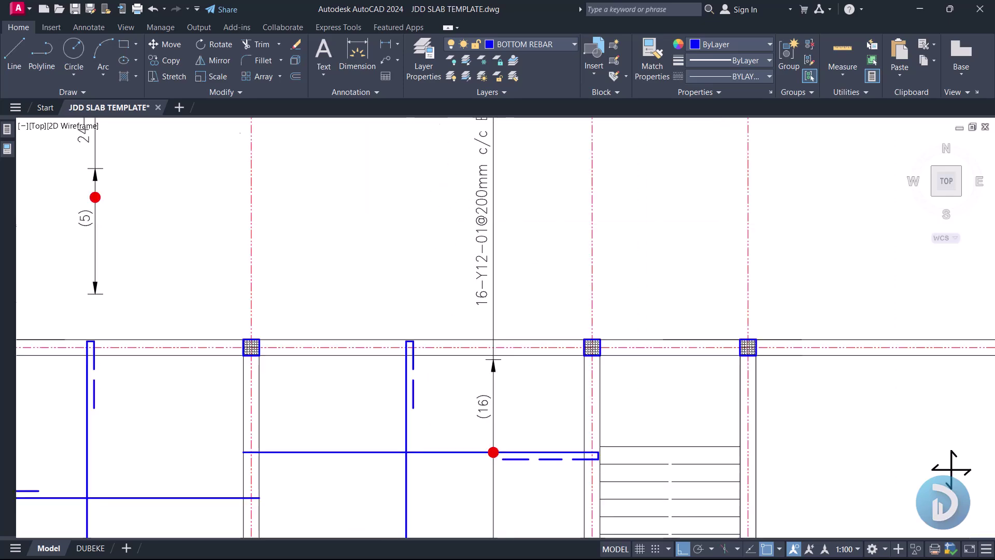
pyautogui.scroll(2, 591, 223)
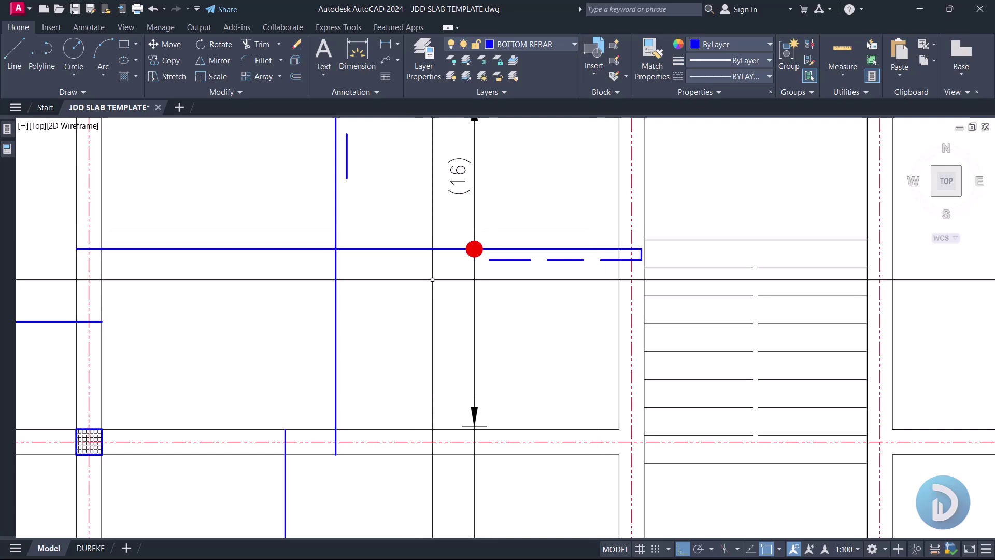
# - Trim the callout line below the tick at the upper panel's lower beam and erase the (16) text in the lower panel
pyautogui.moveTo(497, 264); pyautogui.dragTo(555, 318, button='middle')
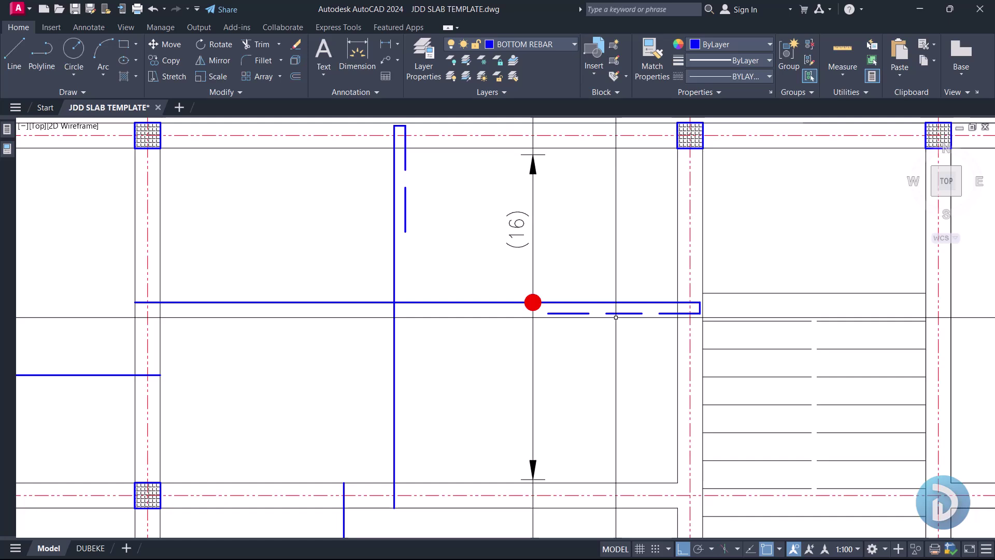
pyautogui.scroll(5, 549, 466)
pyautogui.click(570, 411)
pyautogui.click(556, 379)
pyautogui.scroll(-3, 560, 358)
pyautogui.press('Return')
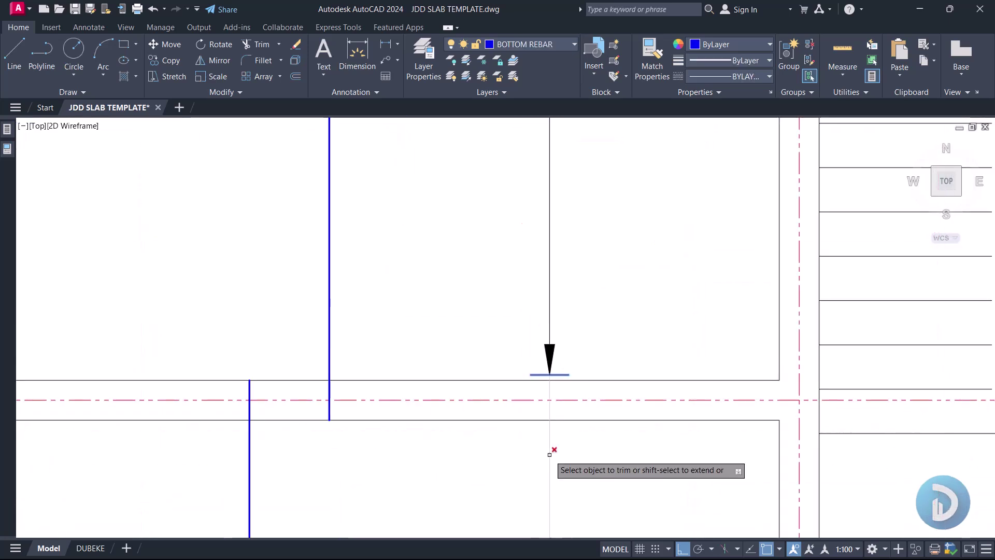
pyautogui.scroll(-4, 549, 407)
pyautogui.scroll(2, 585, 408)
pyautogui.click(563, 388)
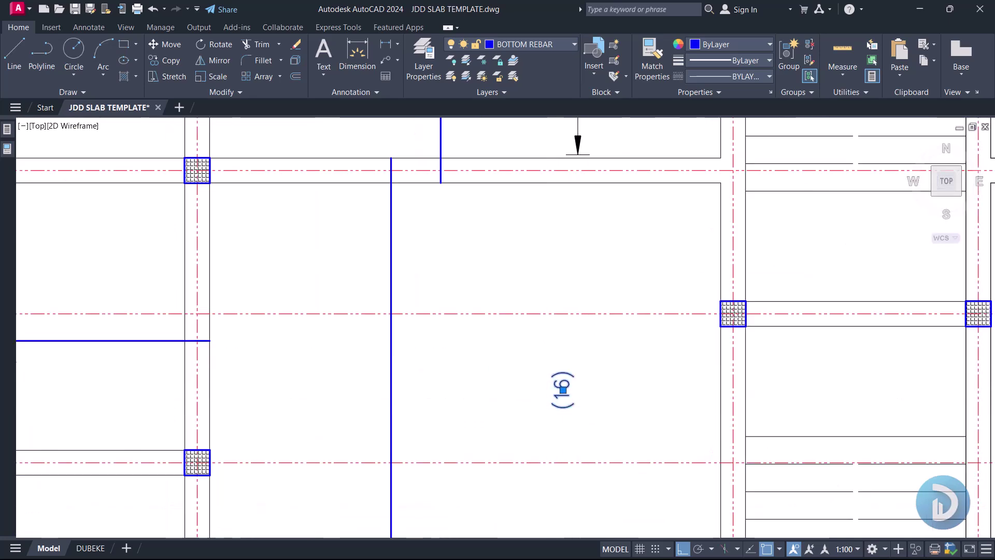
# - Copy the callout line with its rebar text, (16) count, red dot and lower arrowhead to the left within the upper panel
pyautogui.scroll(-5, 850, 206)
pyautogui.moveTo(851, 206); pyautogui.dragTo(844, 369, button='middle')
pyautogui.click(584, 245)
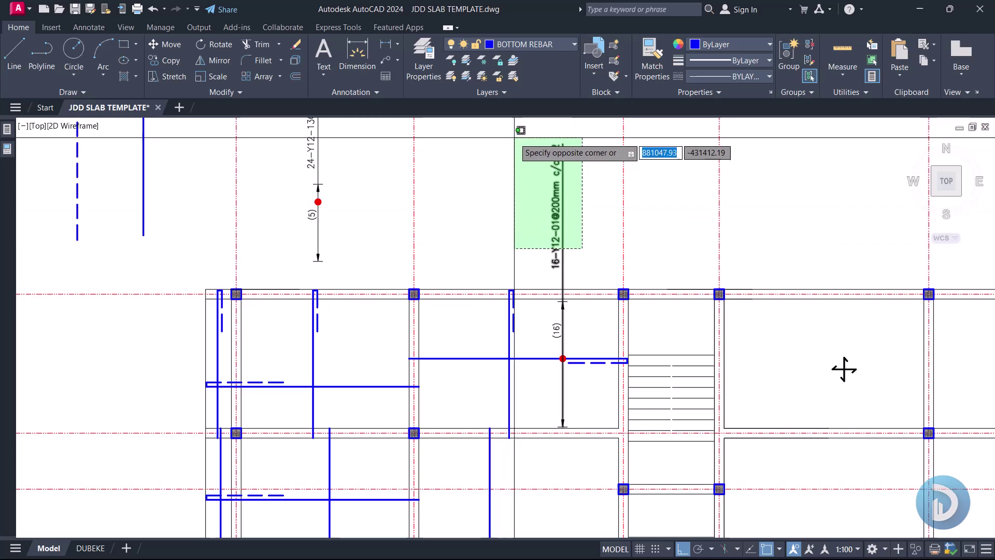
pyautogui.click(518, 156)
pyautogui.scroll(2, 579, 354)
pyautogui.click(521, 287)
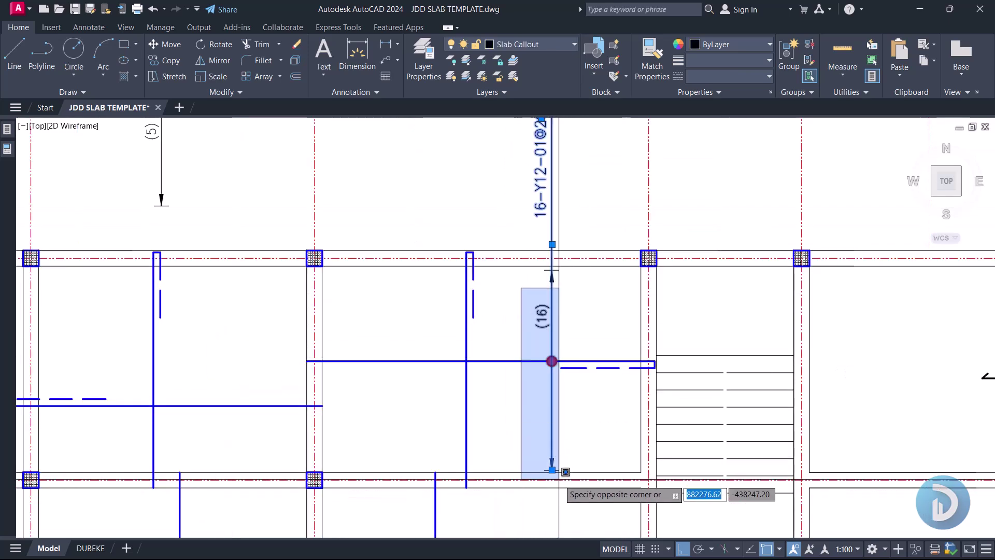
pyautogui.click(565, 472)
pyautogui.click(583, 171)
pyautogui.click(552, 192)
pyautogui.moveTo(551, 192); pyautogui.dragTo(574, 313, button='middle')
pyautogui.rightClick(456, 181)
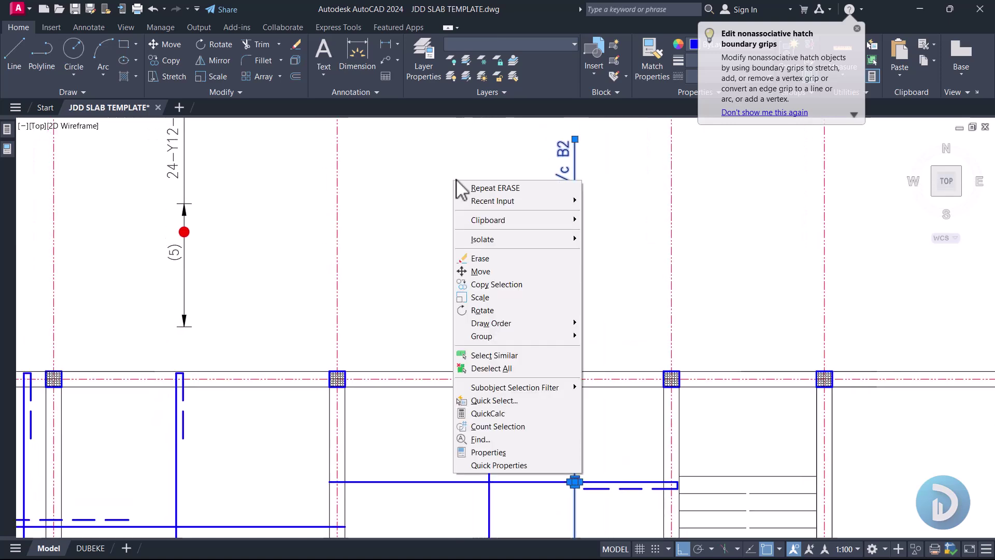
pyautogui.click(517, 294)
pyautogui.moveTo(569, 323); pyautogui.dragTo(658, 253, button='middle')
pyautogui.click(607, 244)
pyautogui.click(461, 248)
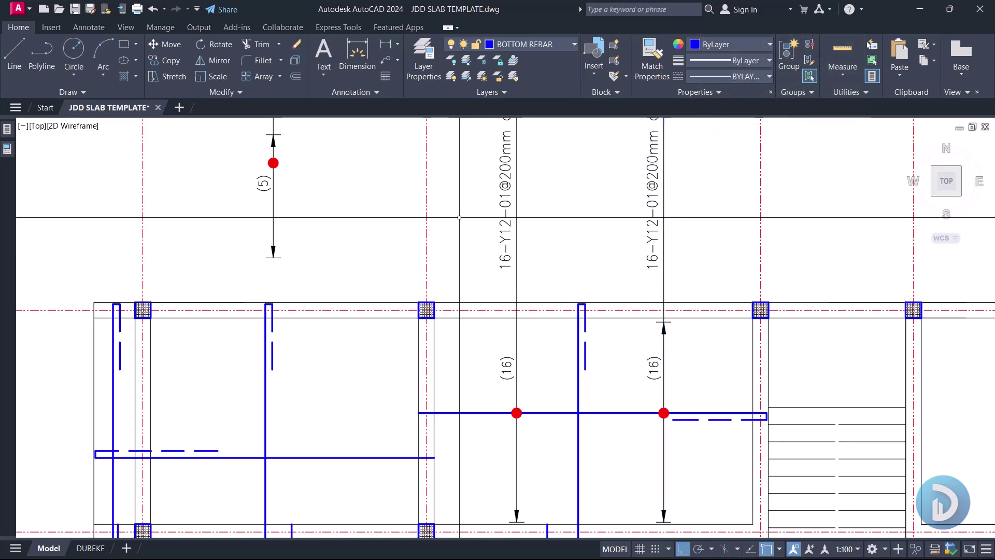
# - Move the copied callout's lower arrowhead and tick straight down from the grid C beam edge to the upper edge of the grid F beam
pyautogui.moveTo(504, 378)
pyautogui.mouseDown(button='middle')
pyautogui.moveTo(505, 191)
pyautogui.moveTo(522, 151)
pyautogui.mouseUp(button='middle')
pyautogui.click(489, 291)
pyautogui.click(562, 376)
pyautogui.press('space')
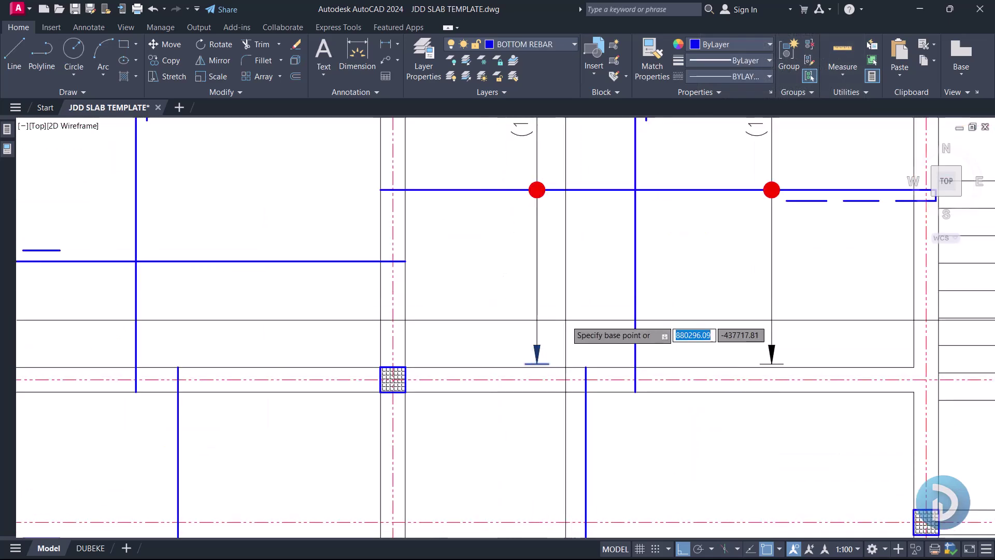
pyautogui.scroll(-2, 544, 306)
pyautogui.scroll(6, 580, 335)
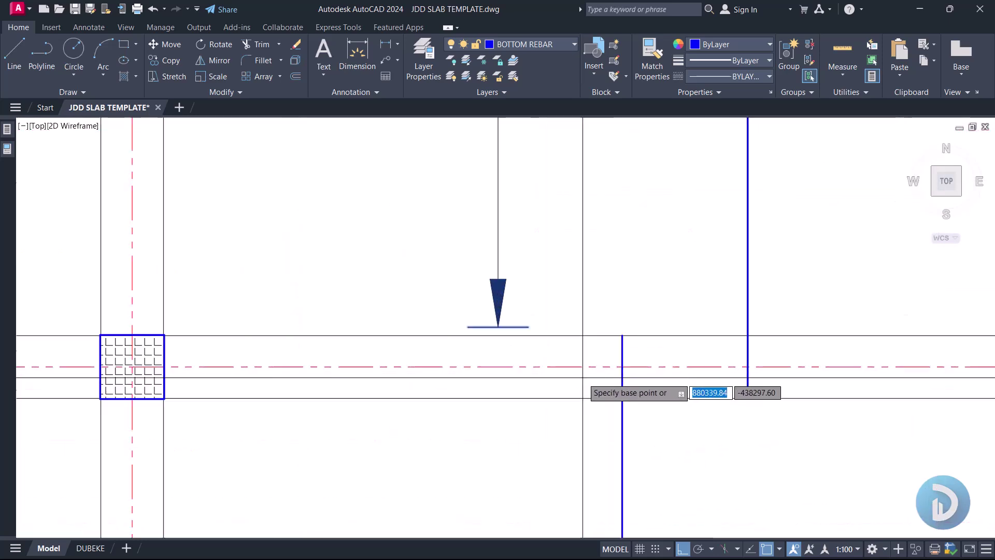
pyautogui.click(580, 334)
pyautogui.scroll(-3, 568, 238)
pyautogui.scroll(6, 562, 341)
pyautogui.scroll(8, 611, 389)
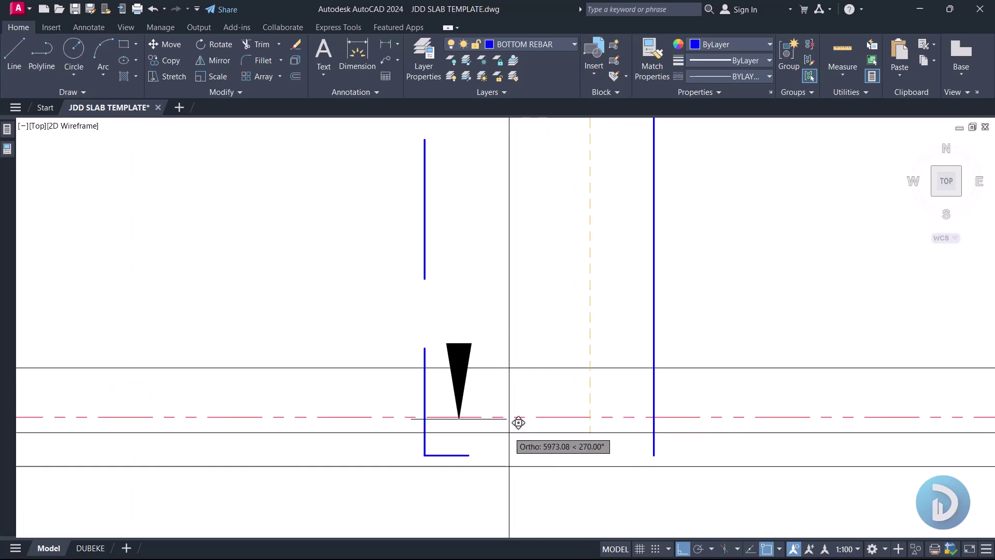
pyautogui.click(577, 366)
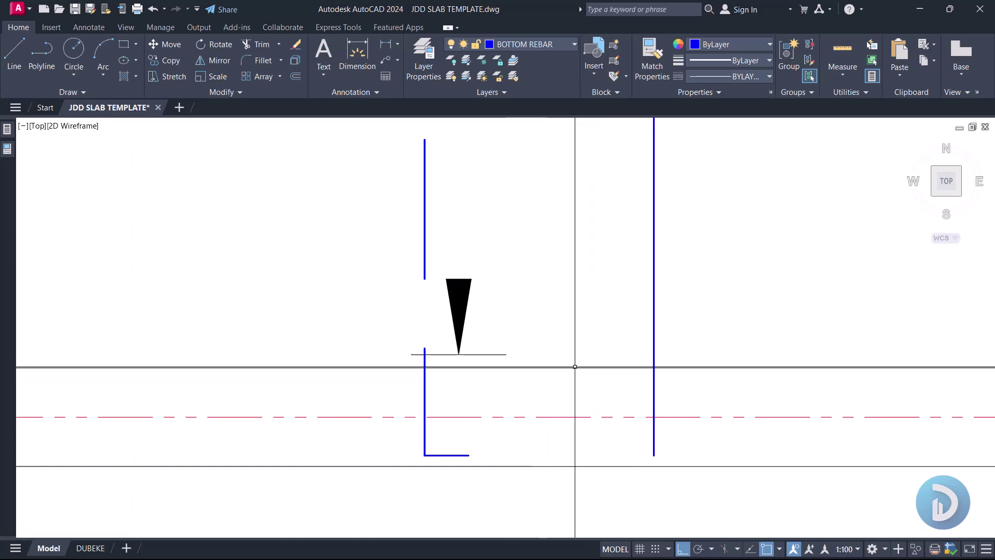
# - Move the dashed hooked rebar at the grid F beam horizontally toward the adjacent vertical bar, clear of the callout arrowhead
pyautogui.scroll(2, 438, 456)
pyautogui.click(429, 464)
pyautogui.click(364, 433)
pyautogui.scroll(-1, 365, 433)
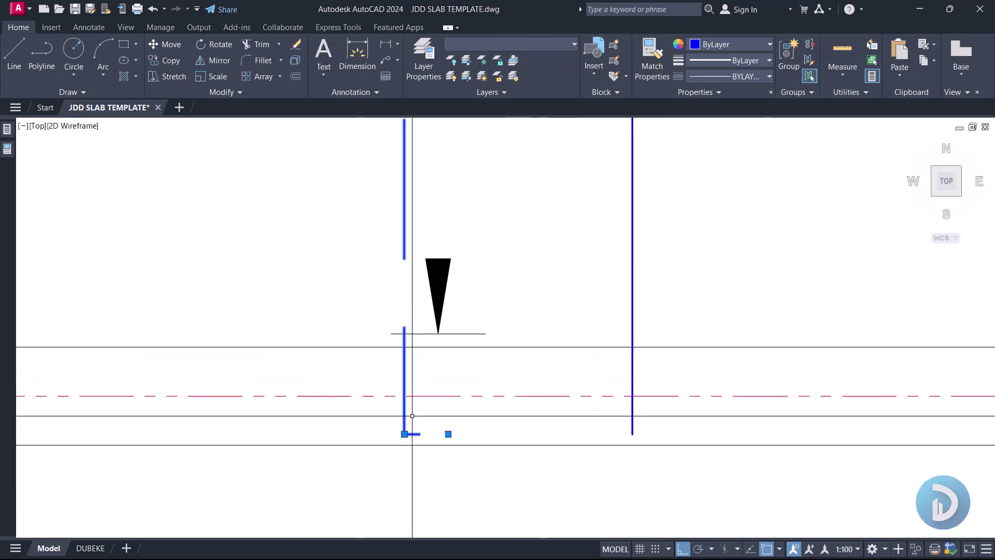
pyautogui.press('space')
pyautogui.click(508, 278)
pyautogui.scroll(4, 644, 262)
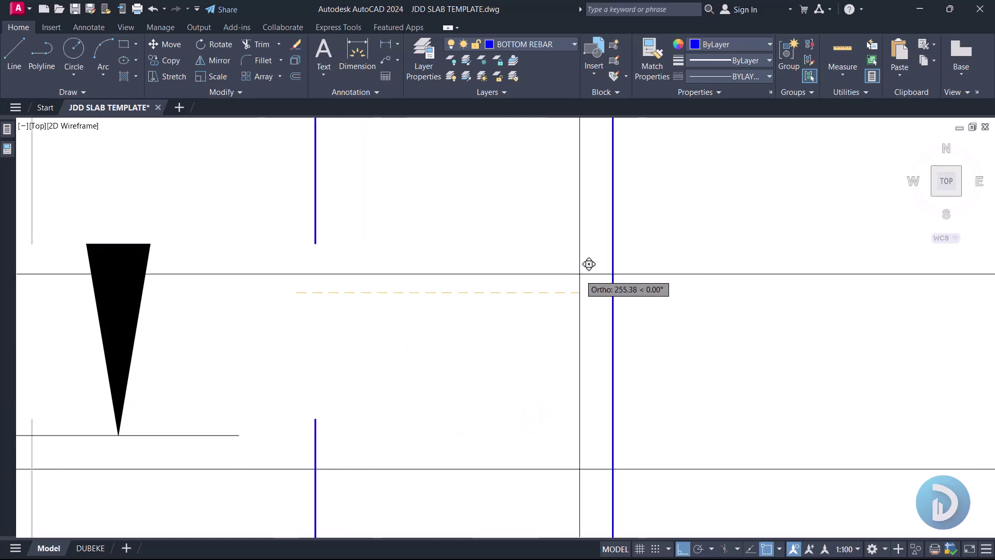
pyautogui.scroll(-5, 579, 273)
pyautogui.scroll(4, 473, 366)
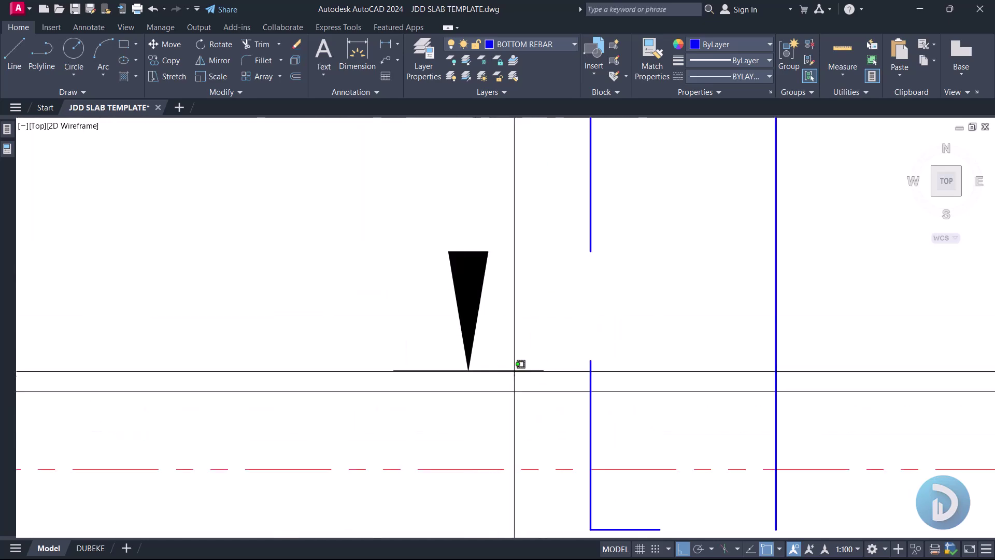
# - Move the copied callout's line, red dot, texts and lower arrowhead together slightly left, away from the dashed rebar
pyautogui.scroll(-4, 421, 276)
pyautogui.scroll(2, 486, 321)
pyautogui.moveTo(518, 264); pyautogui.dragTo(518, 367, button='middle')
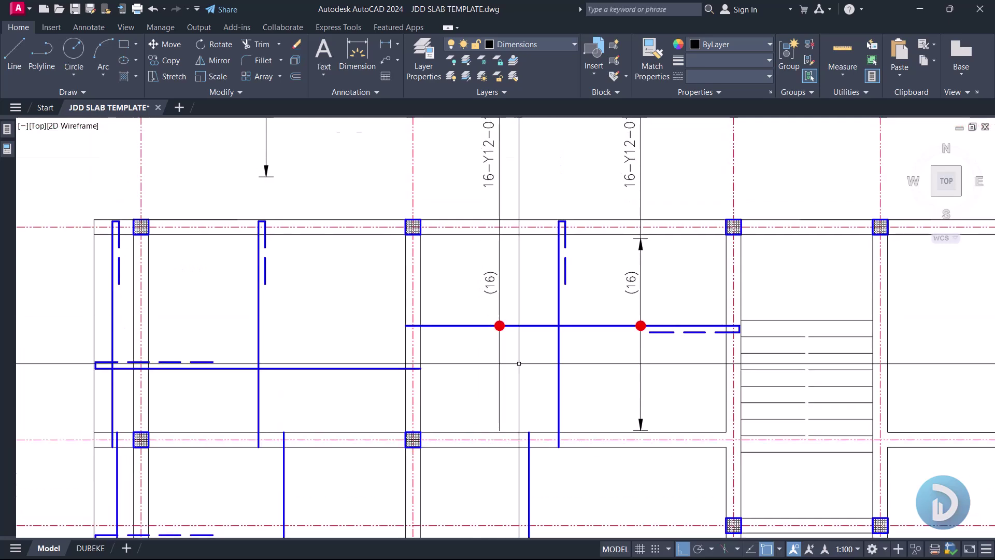
pyautogui.scroll(2, 520, 368)
pyautogui.click(506, 370)
pyautogui.click(485, 362)
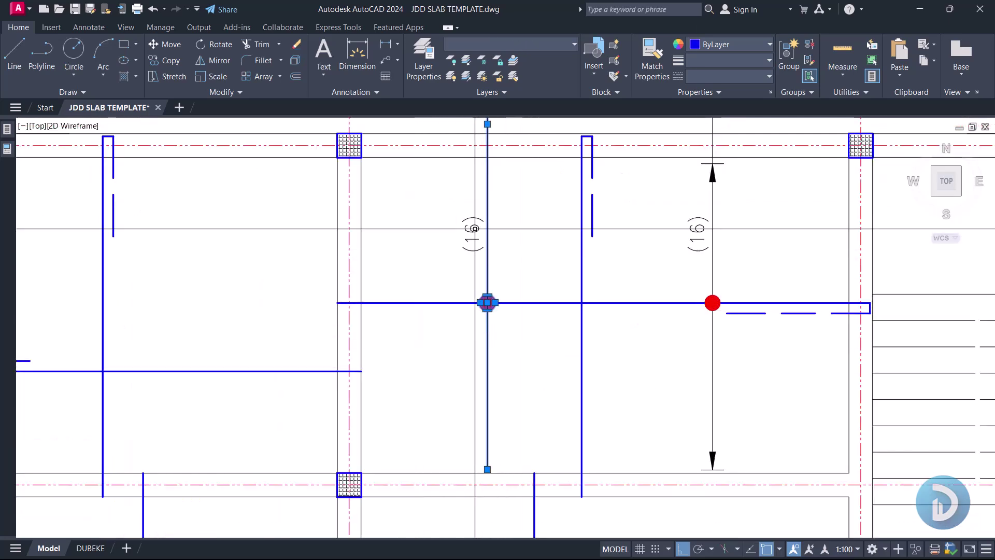
pyautogui.moveTo(487, 302); pyautogui.dragTo(487, 413, button='middle')
pyautogui.moveTo(464, 215); pyautogui.dragTo(464, 295, button='middle')
pyautogui.click(535, 263)
pyautogui.click(495, 222)
pyautogui.scroll(-6, 458, 325)
pyautogui.write('m')
pyautogui.press('Return')
pyautogui.scroll(5, 464, 327)
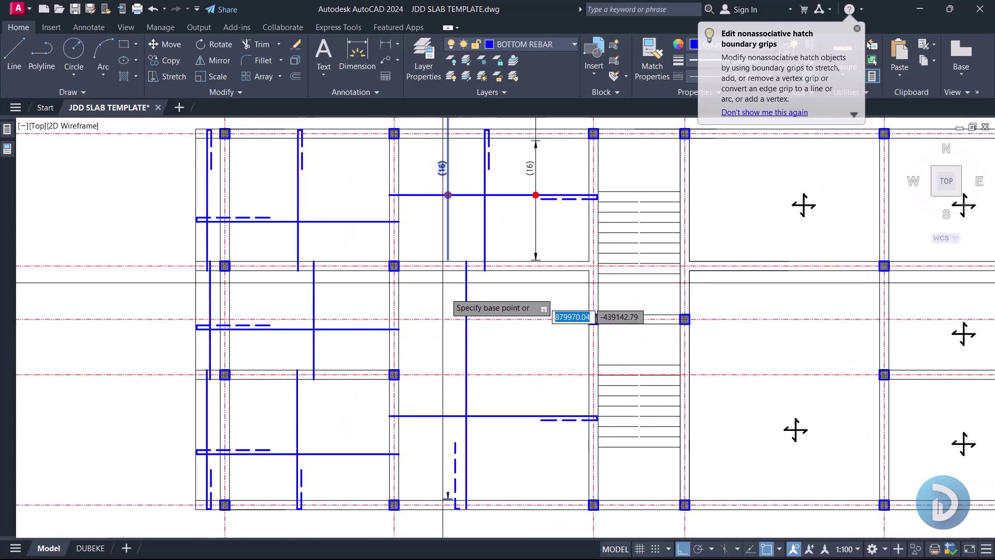
pyautogui.scroll(5, 580, 228)
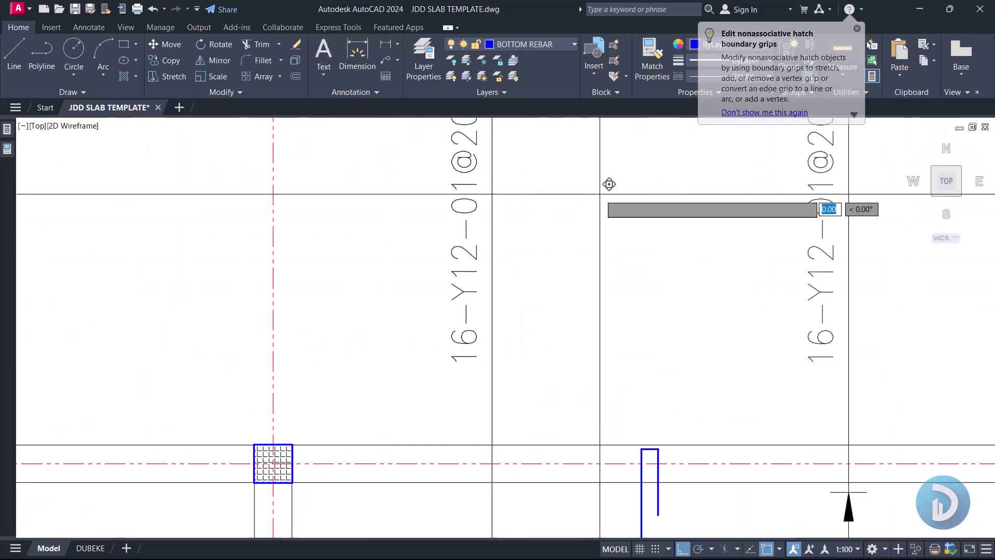
pyautogui.scroll(-8, 570, 172)
# - Extend the copied callout's vertical line down from the grid C beam to its lower arrowhead at the grid F beam
pyautogui.moveTo(562, 413); pyautogui.dragTo(561, 273, button='middle')
pyautogui.scroll(2, 553, 459)
pyautogui.moveTo(553, 459); pyautogui.dragTo(551, 328, button='middle')
pyautogui.scroll(-2, 539, 251)
pyautogui.scroll(4, 547, 176)
pyautogui.scroll(-4, 568, 170)
pyautogui.scroll(-2, 568, 170)
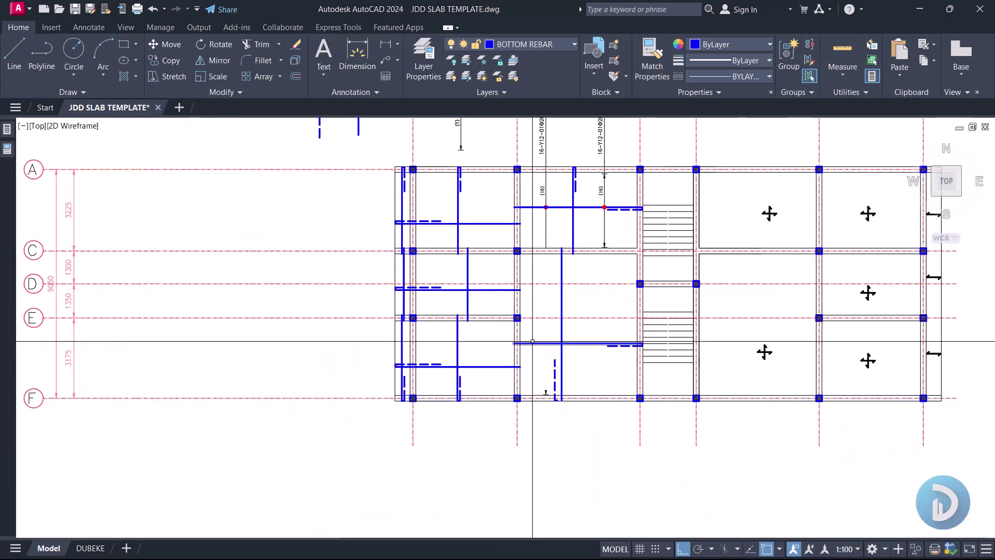
pyautogui.scroll(5, 553, 406)
pyautogui.scroll(3, 553, 406)
pyautogui.click(562, 370)
pyautogui.scroll(-5, 561, 369)
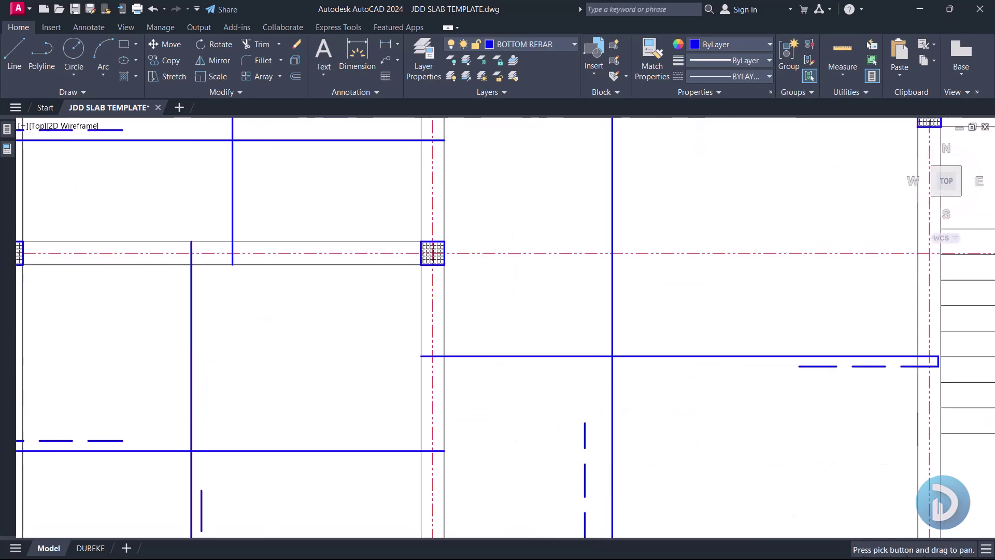
pyautogui.moveTo(544, 482); pyautogui.dragTo(544, 308, button='middle')
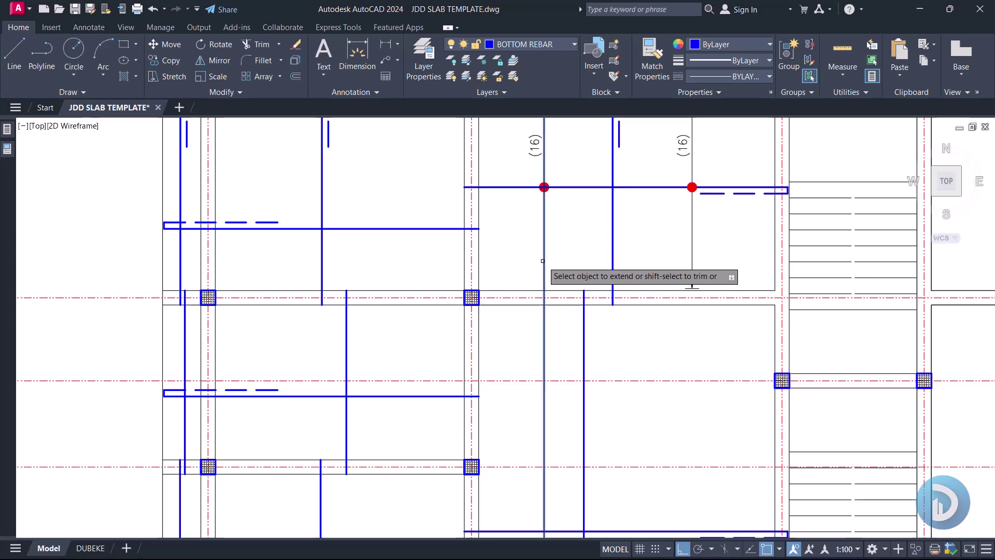
# - Copy the upper panel callout's lower arrowhead and tick across onto the extended callout line at the grid C beam
pyautogui.scroll(-3, 544, 267)
pyautogui.scroll(6, 617, 272)
pyautogui.click(567, 211)
pyautogui.click(620, 287)
pyautogui.rightClick(643, 223)
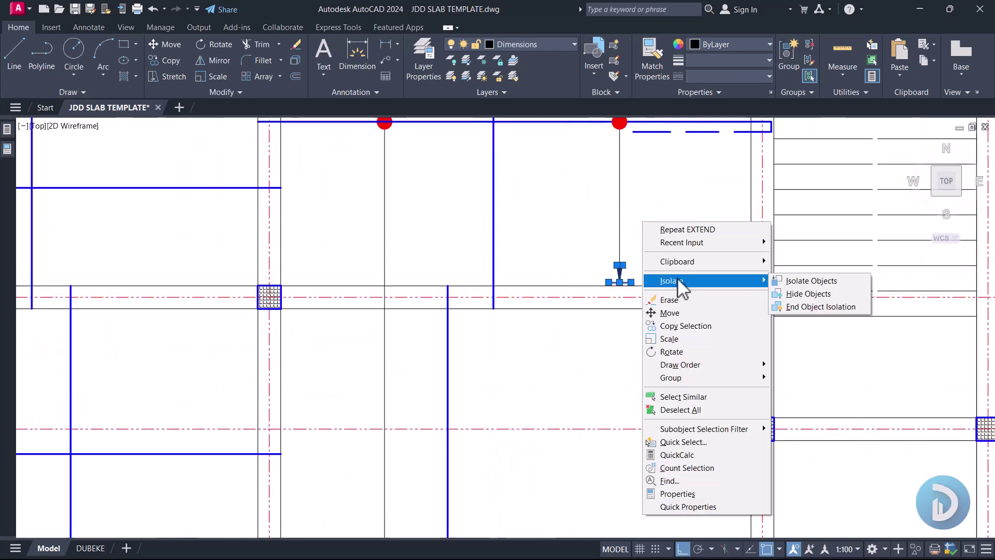
pyautogui.click(680, 326)
pyautogui.click(620, 273)
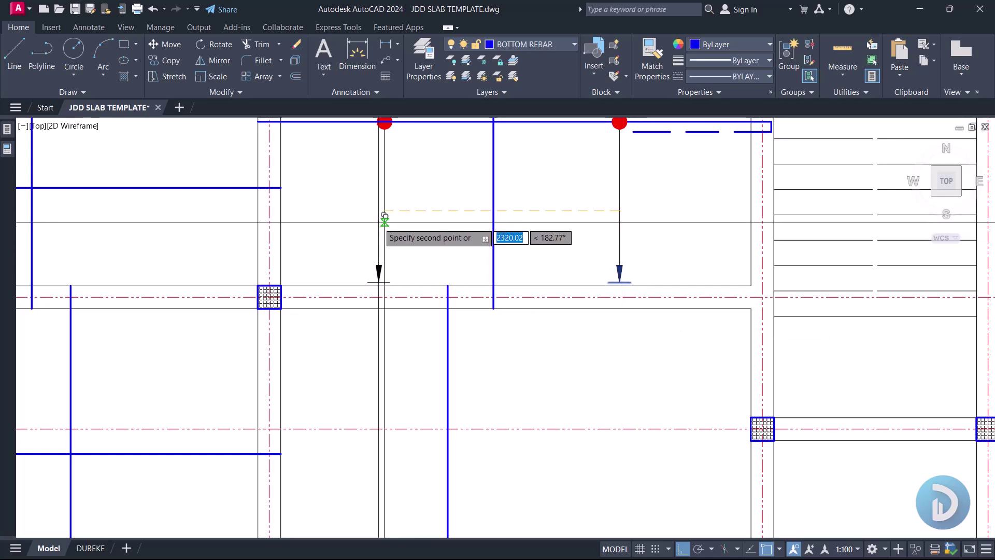
pyautogui.click(384, 207)
pyautogui.press('Escape')
# - Mirror the copied arrowhead and tick about the grid C beam's horizontal centreline, erasing the source objects
pyautogui.scroll(4, 345, 234)
pyautogui.click(350, 231)
pyautogui.click(559, 387)
pyautogui.write('I')
pyautogui.press('Return')
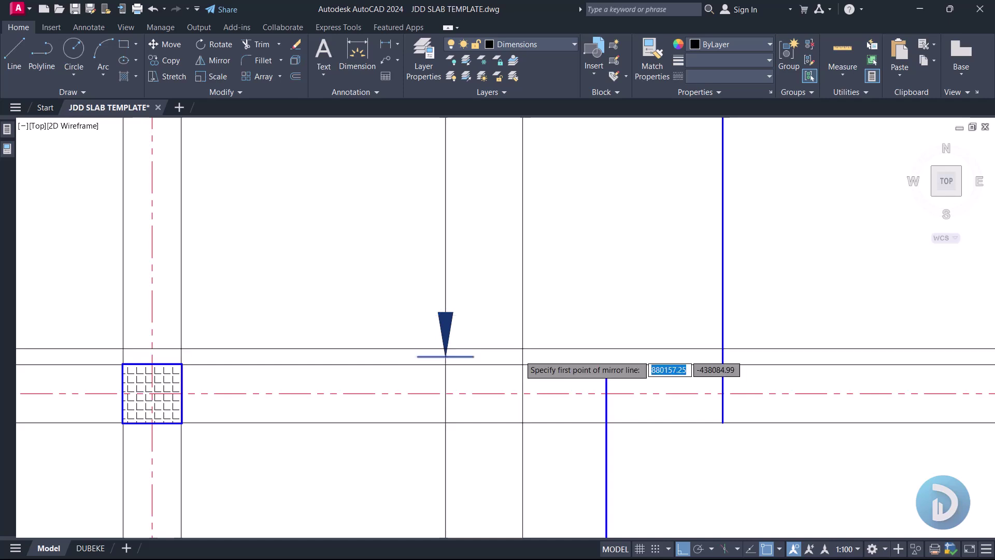
pyautogui.click(446, 394)
pyautogui.click(356, 313)
pyautogui.write('y')
pyautogui.press('Return')
# - Move the copied callout's (16) count and red dot straight down onto the lower panel's horizontal rebar
pyautogui.scroll(-5, 402, 273)
pyautogui.moveTo(509, 415); pyautogui.dragTo(508, 329, button='middle')
pyautogui.moveTo(500, 223); pyautogui.dragTo(502, 356, button='middle')
pyautogui.scroll(4, 462, 222)
pyautogui.click(482, 225)
pyautogui.write('co')
pyautogui.press('Return')
pyautogui.scroll(-3, 491, 228)
pyautogui.scroll(5, 490, 425)
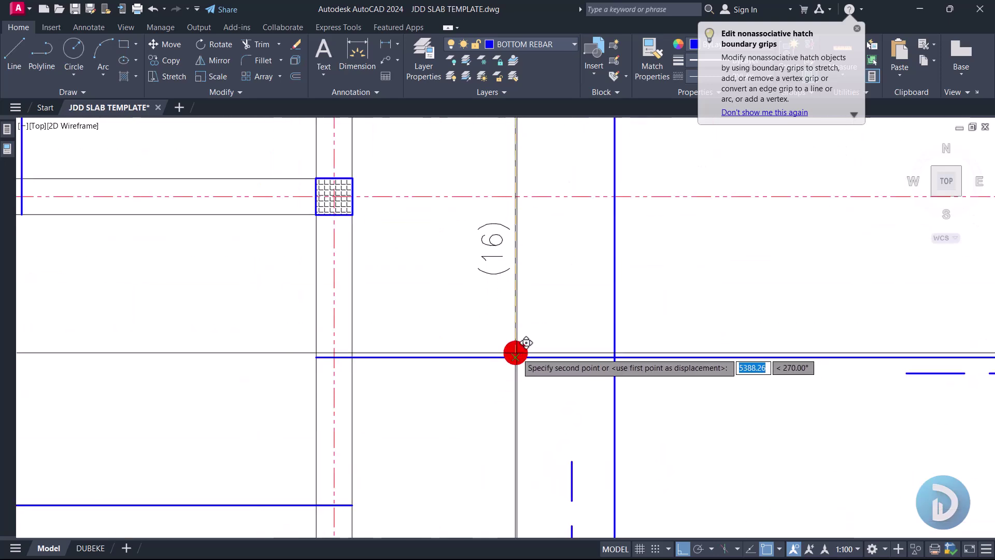
pyautogui.click(516, 357)
pyautogui.scroll(-5, 515, 356)
pyautogui.moveTo(530, 415); pyautogui.dragTo(499, 386, button='middle')
pyautogui.moveTo(474, 351); pyautogui.dragTo(509, 341, button='middle')
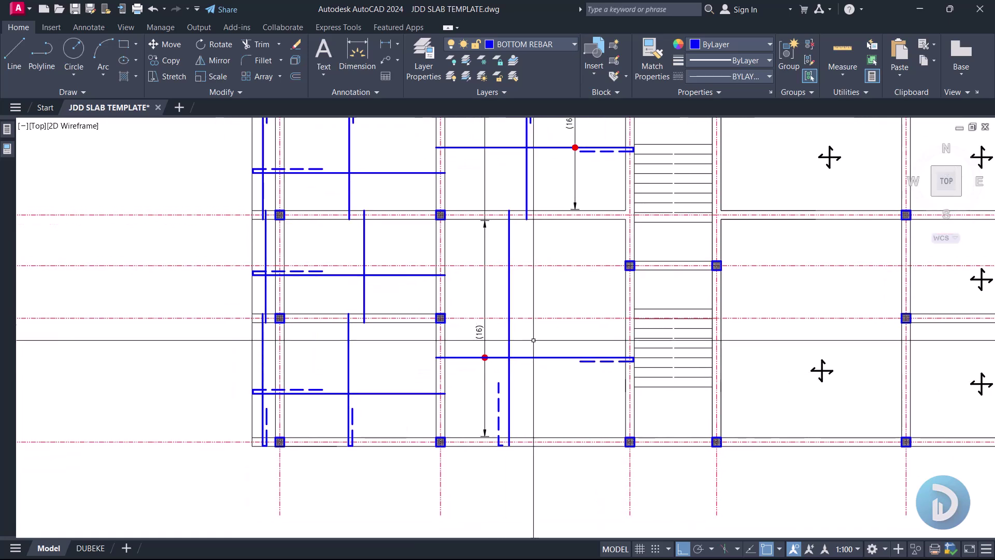
# - Measure the lower panel's clear height between the grid F and grid C beams with a temporary linear dimension
pyautogui.write('I')
pyautogui.press('Return')
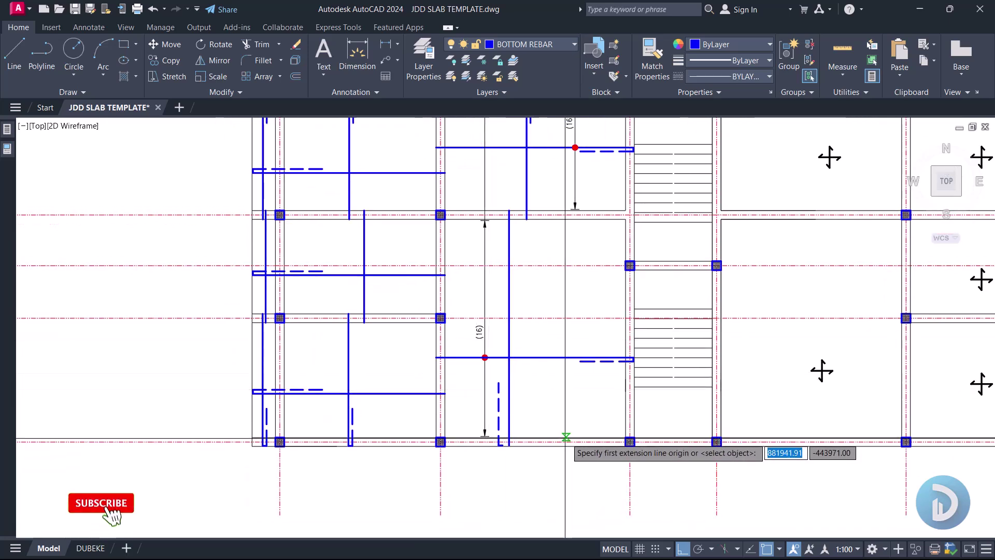
pyautogui.click(565, 437)
pyautogui.click(556, 224)
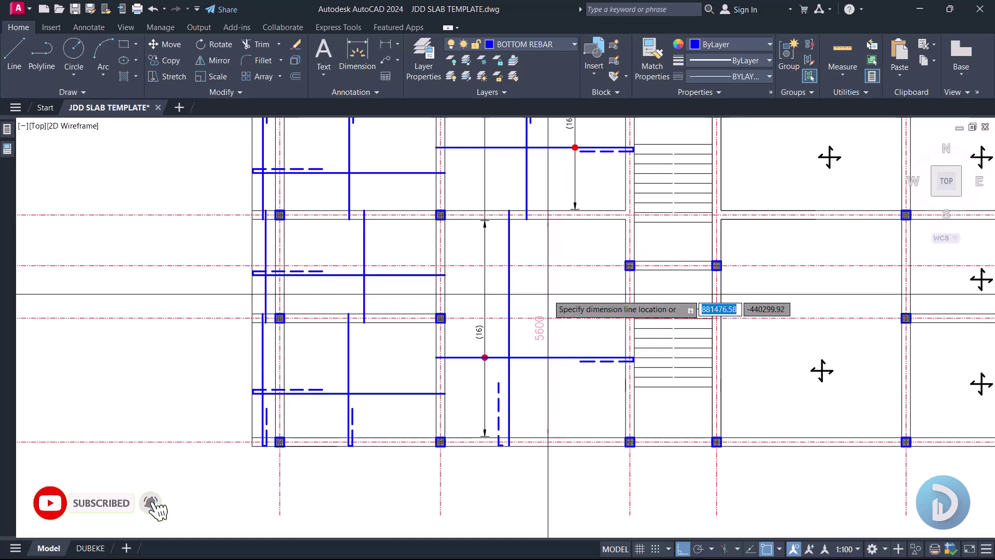
pyautogui.click(553, 309)
pyautogui.click(554, 332)
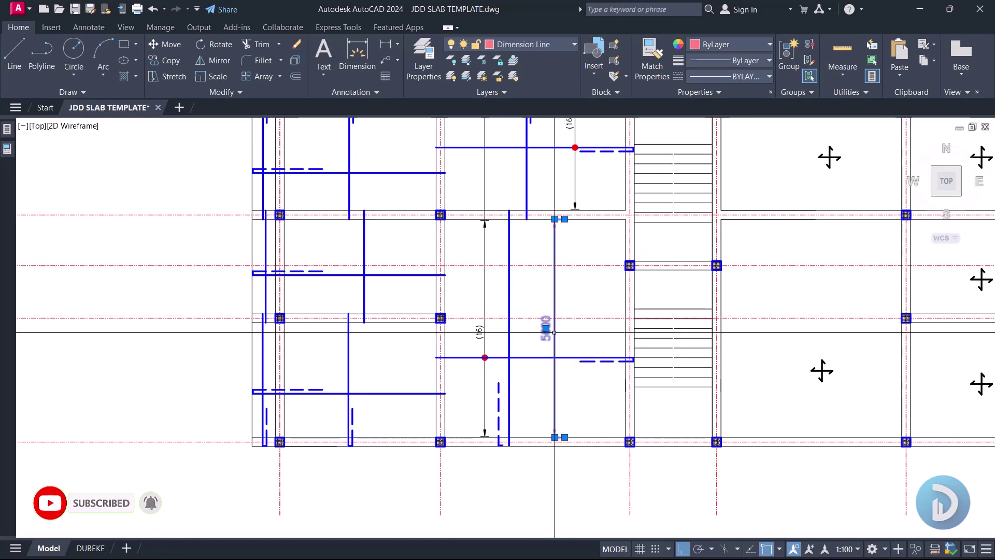
# - Calculate the lower panel's bar count as 5600/200 in QuickCalc
pyautogui.click(6, 148)
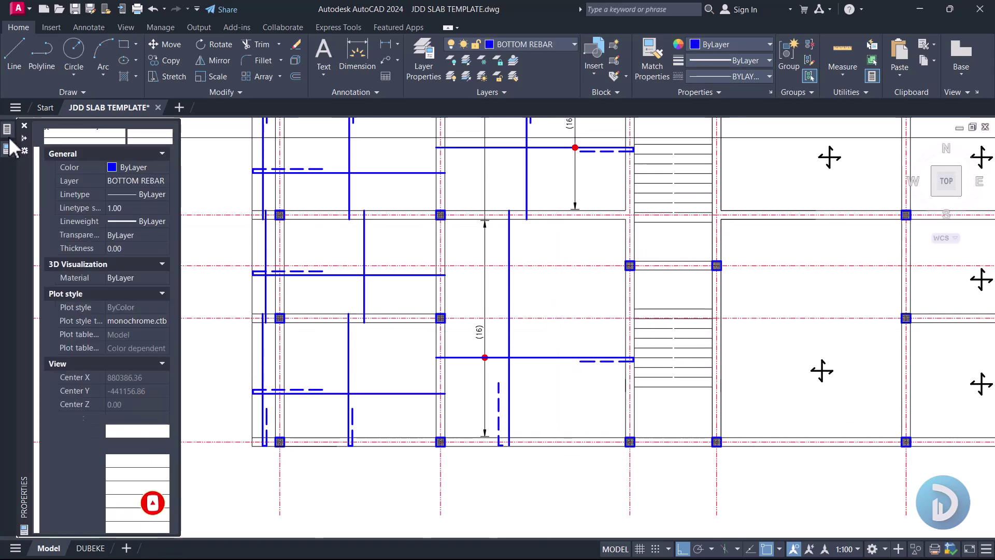
pyautogui.click(7, 130)
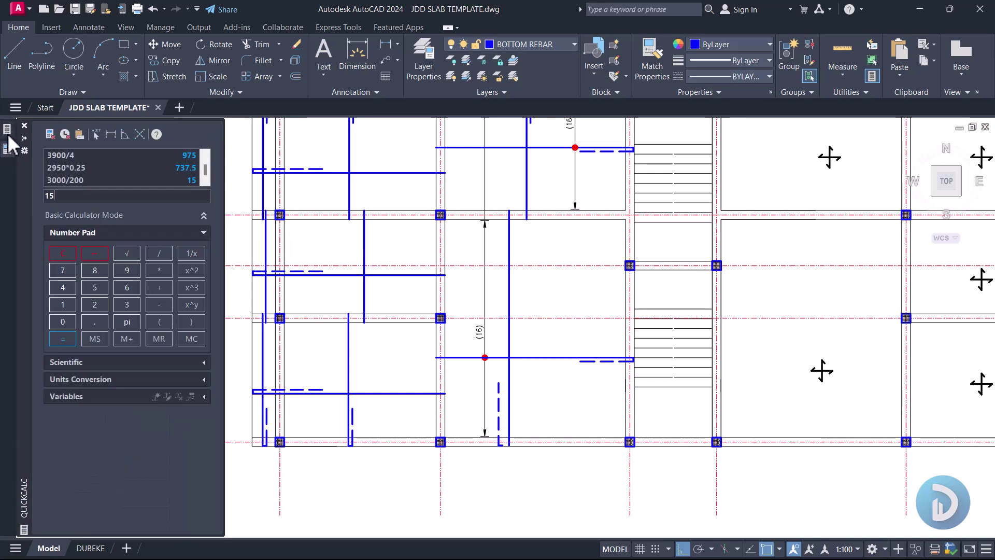
pyautogui.write('5600')
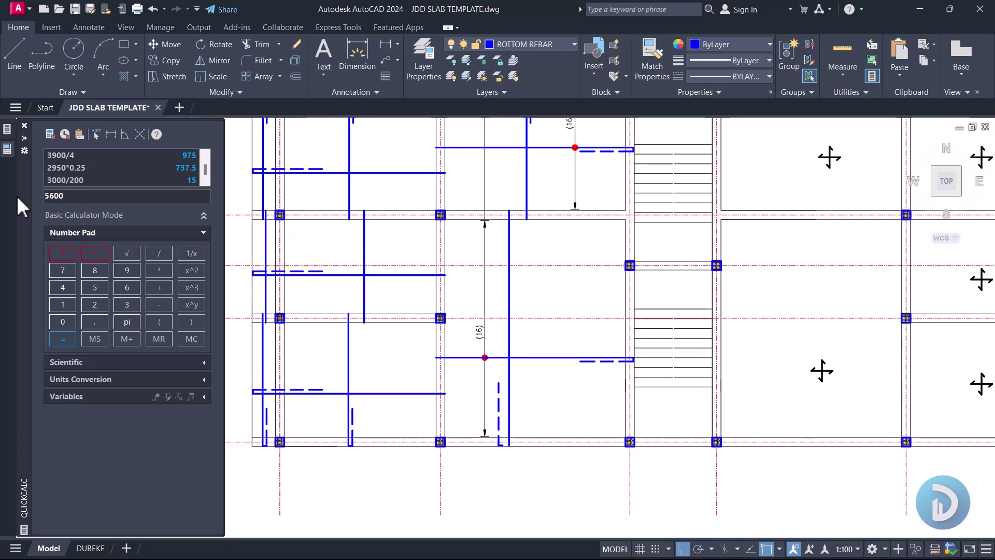
pyautogui.write('/200')
pyautogui.press('Return')
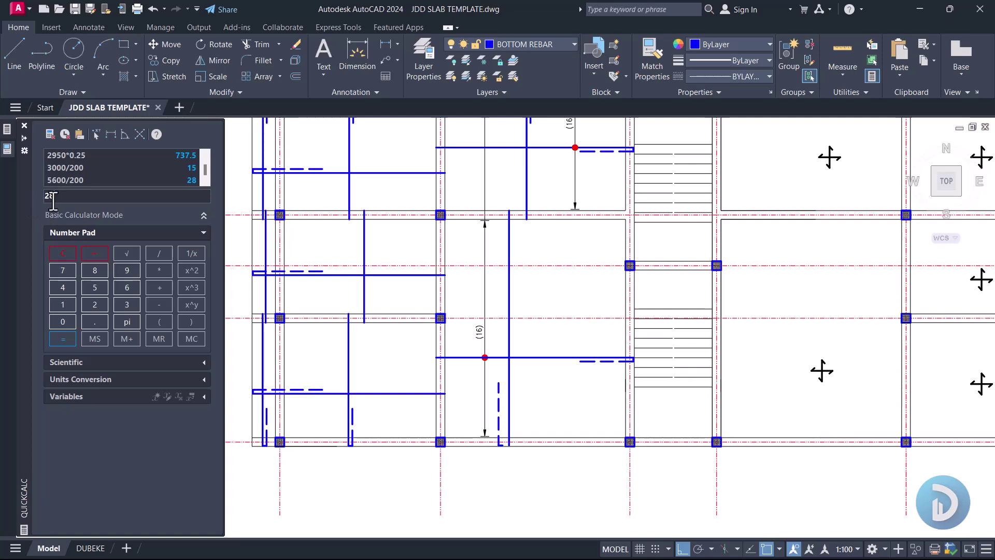
pyautogui.hotkey('ctrl', '1')
# - Change the bar count beside the lower panel's red dot to (29)
pyautogui.write('ED')
pyautogui.press('Return')
pyautogui.scroll(4, 484, 345)
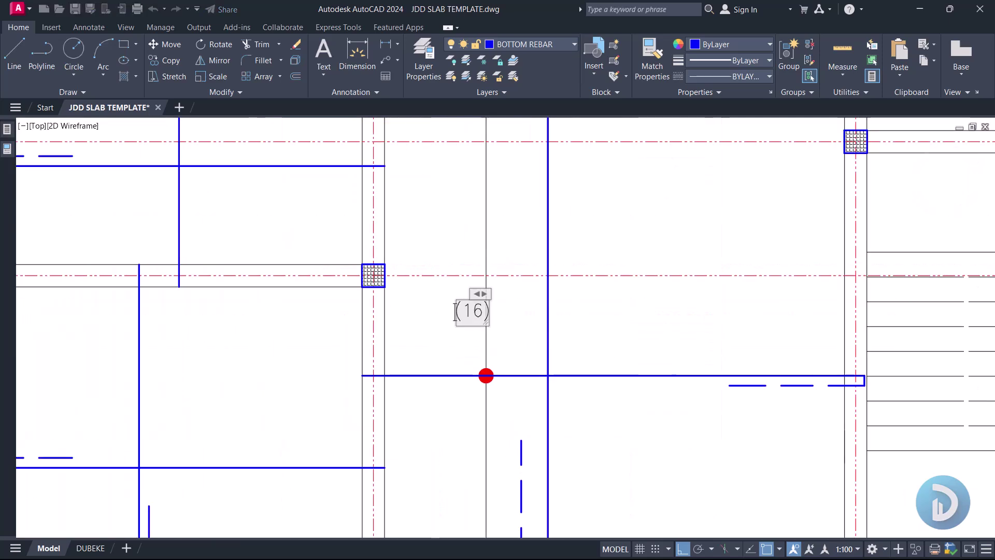
pyautogui.click(472, 310)
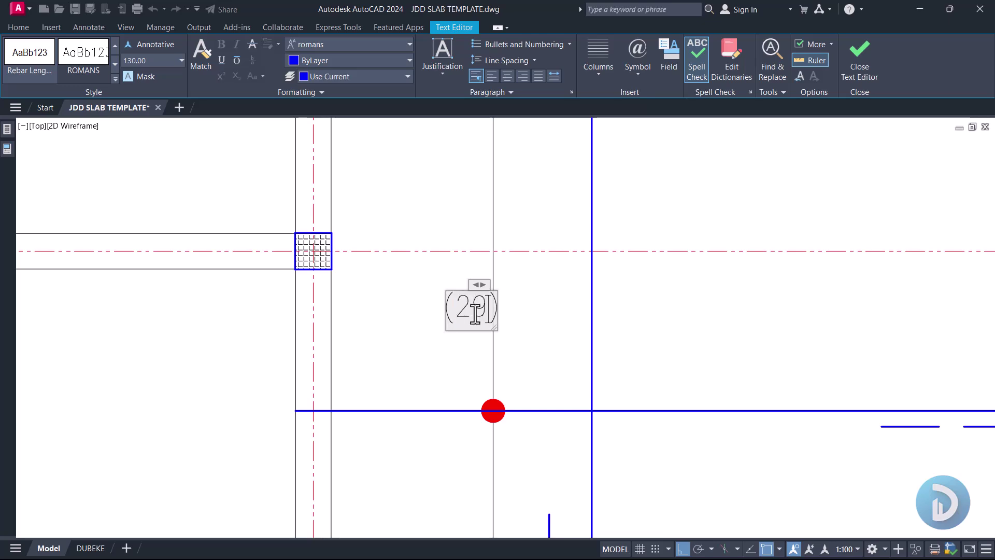
pyautogui.write('29')
pyautogui.click(685, 332)
pyautogui.scroll(-5, 674, 327)
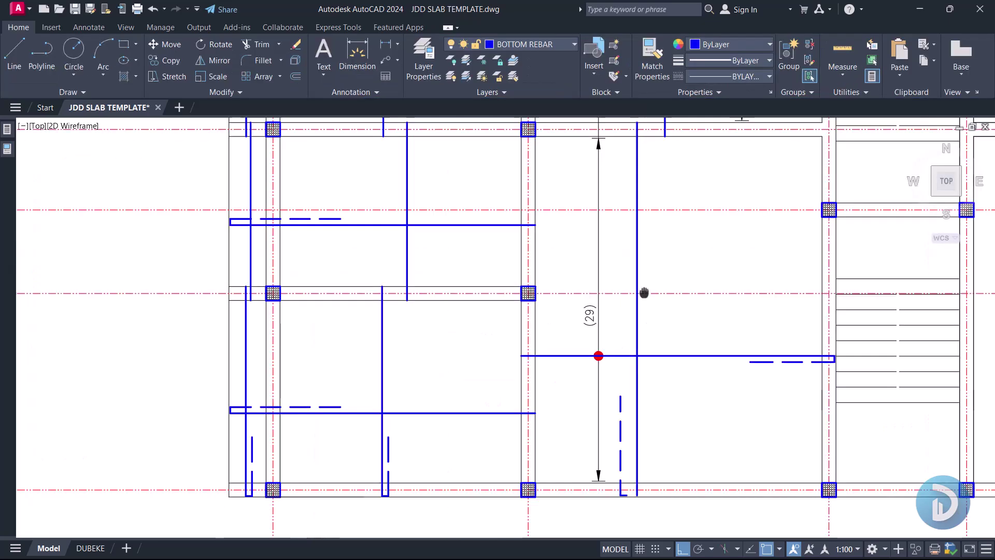
# - Set the bar quantity in the lower panel callout's rebar text above grid A to 29
pyautogui.scroll(3, 642, 295)
pyautogui.scroll(-2, 650, 360)
pyautogui.moveTo(928, 240); pyautogui.dragTo(915, 382, button='middle')
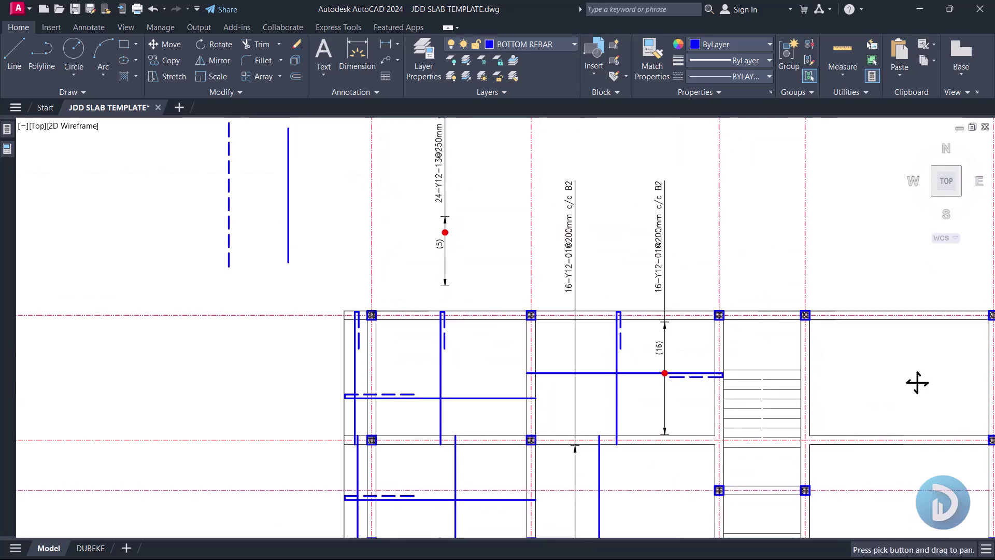
pyautogui.scroll(3, 571, 275)
pyautogui.click(572, 305)
pyautogui.scroll(4, 400, 173)
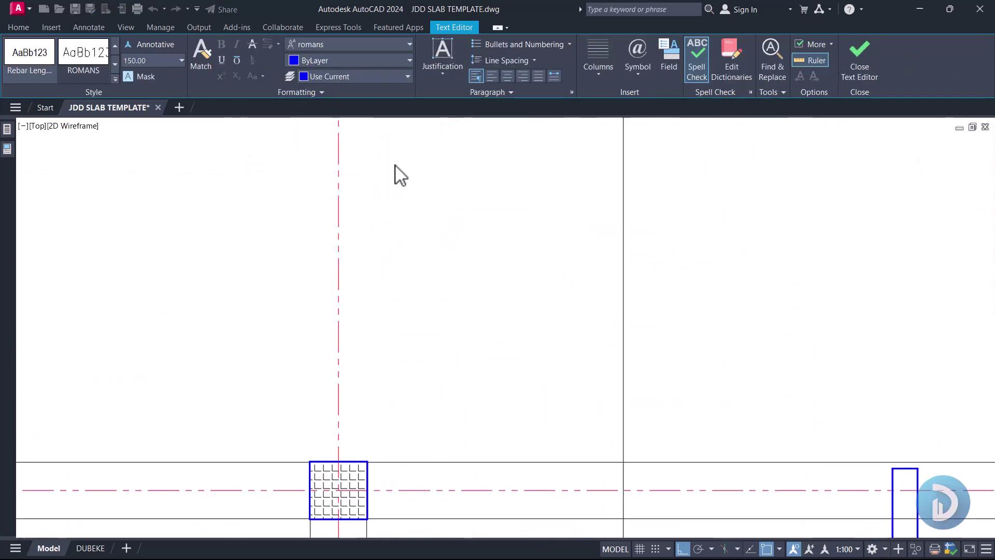
pyautogui.scroll(-2, 407, 257)
pyautogui.scroll(2, 385, 222)
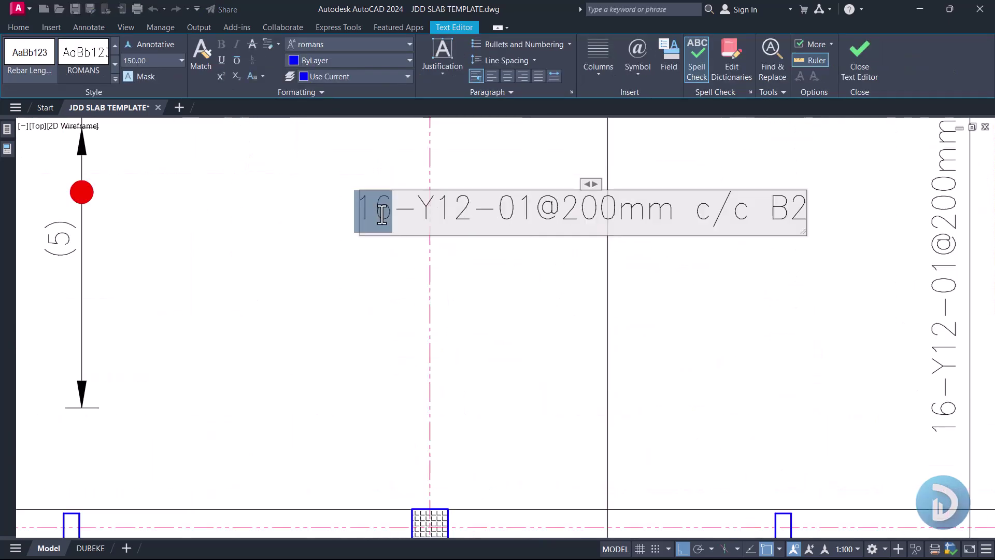
pyautogui.write('20')
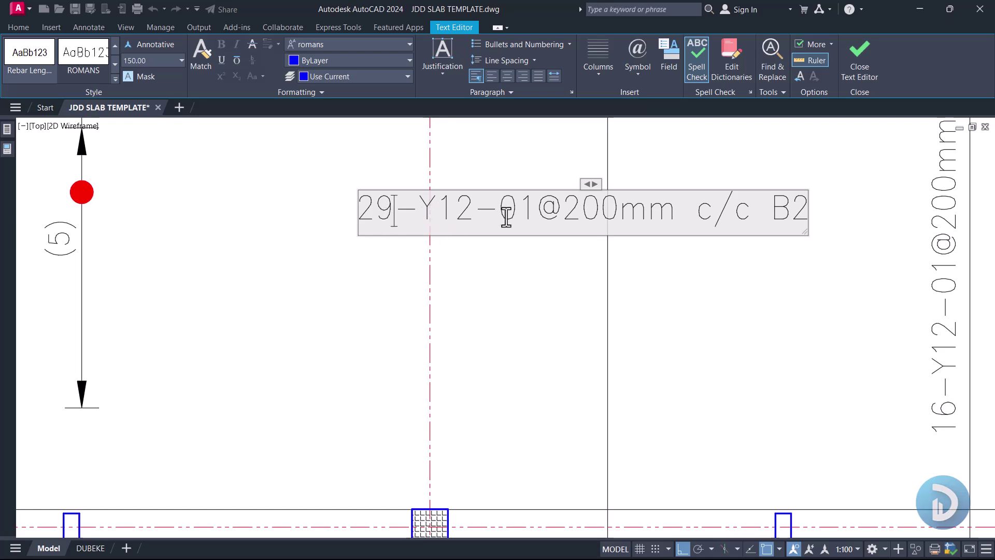
pyautogui.scroll(2, 518, 207)
pyautogui.scroll(-4, 501, 235)
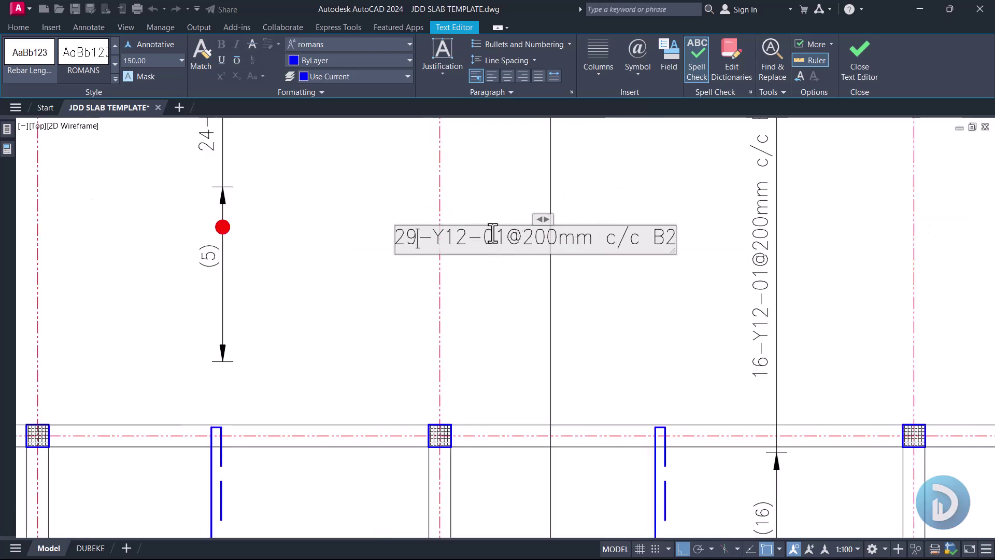
# - Set the bar mark in the same callout to 02 so the text reads 29-Y12-02@200mm c/c B2
pyautogui.scroll(-3, 515, 233)
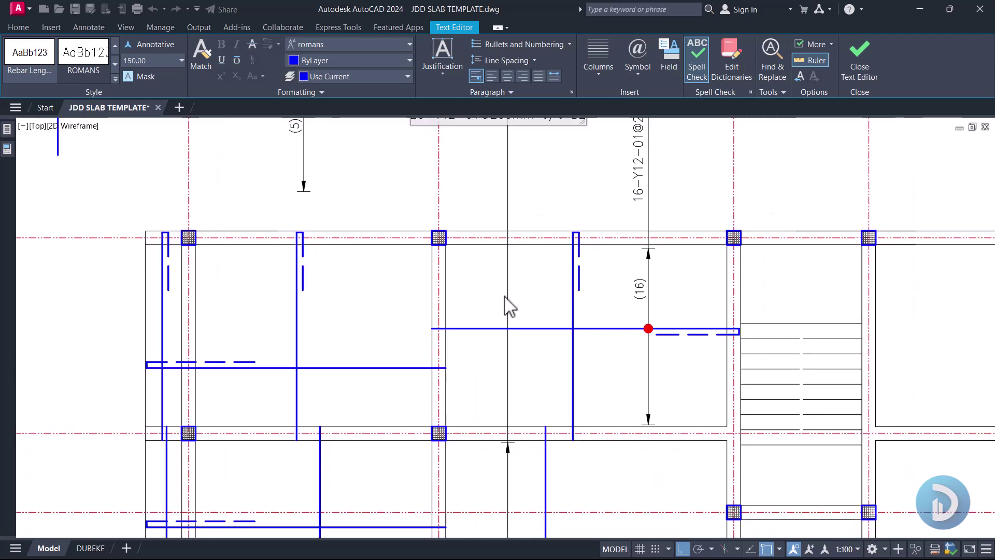
pyautogui.click(496, 302)
pyautogui.click(496, 192)
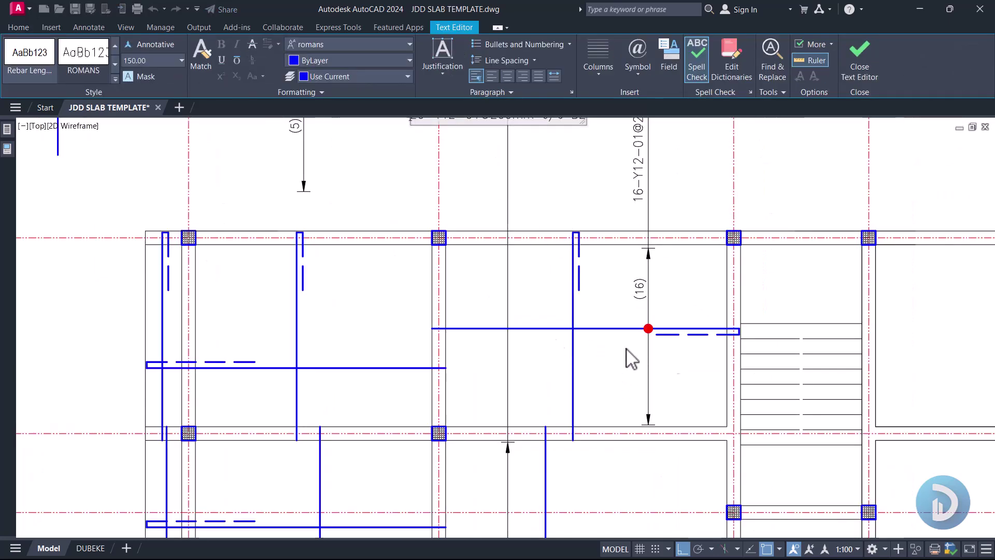
pyautogui.scroll(-4, 601, 425)
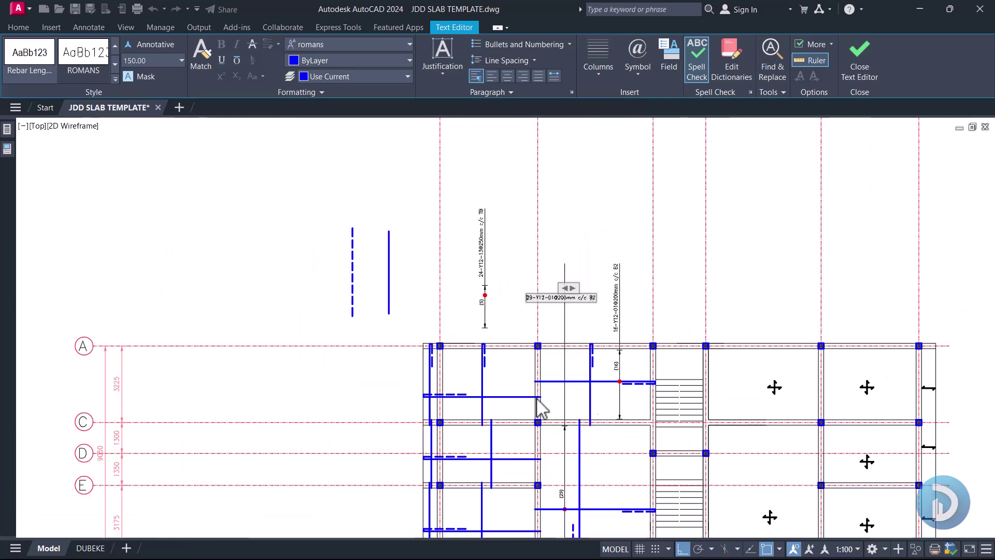
pyautogui.scroll(3, 588, 321)
pyautogui.scroll(3, 468, 244)
pyautogui.scroll(3, 458, 266)
pyautogui.scroll(3, 481, 262)
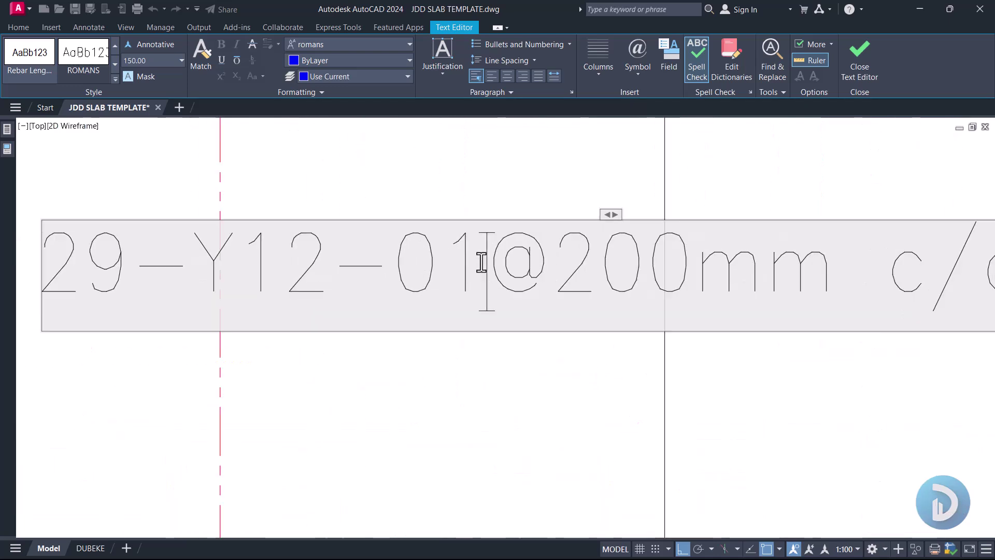
pyautogui.click(481, 262)
pyautogui.press('BackSpace')
pyautogui.write('0')
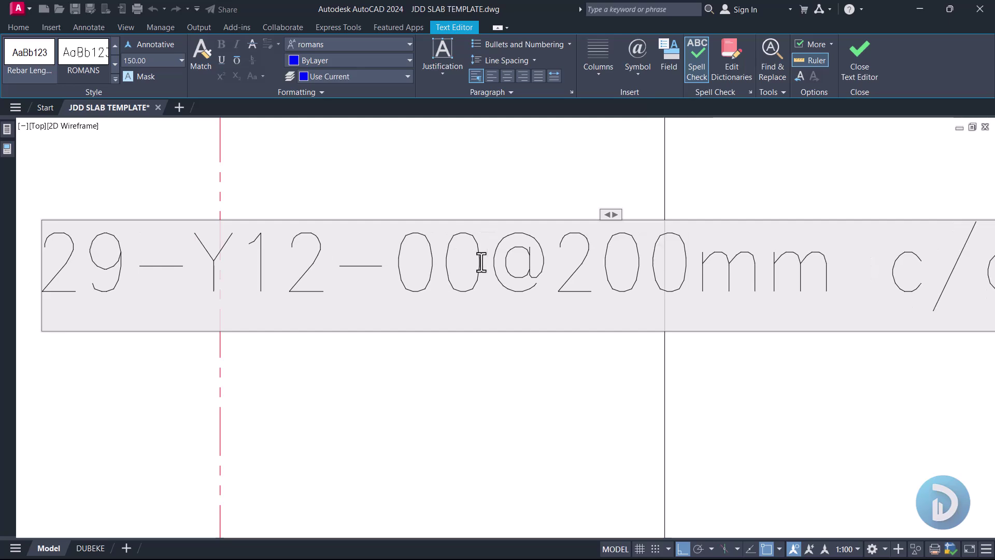
pyautogui.press('BackSpace')
pyautogui.write('2')
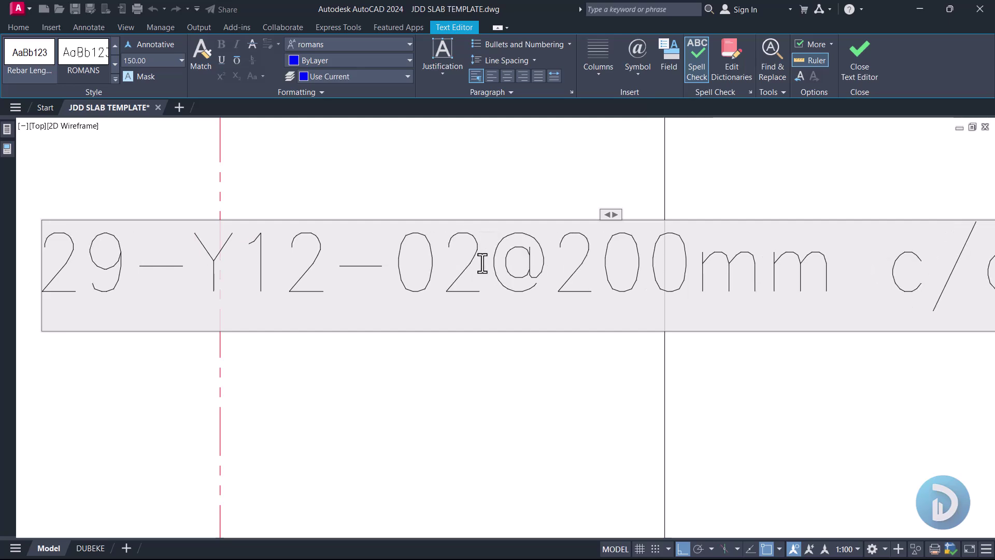
pyautogui.click(492, 347)
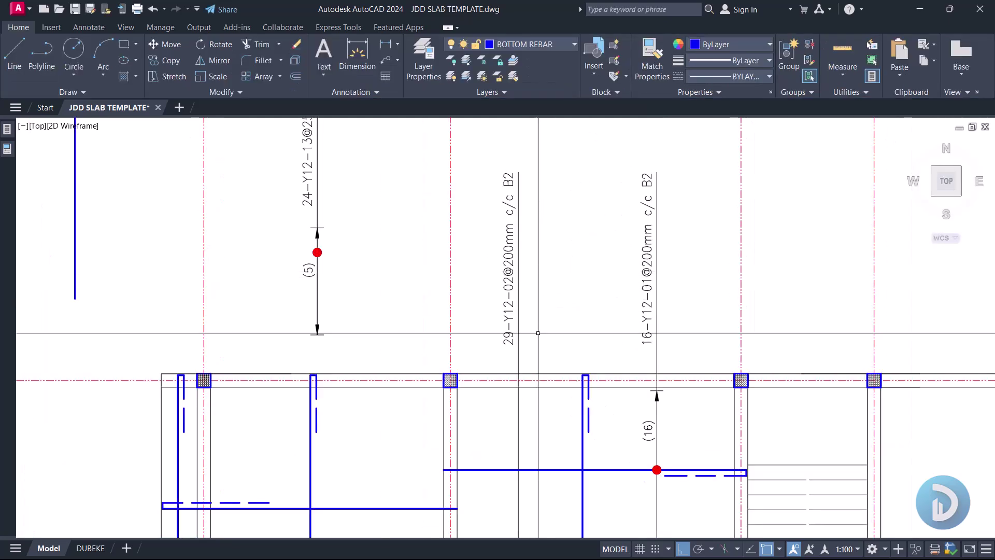
pyautogui.scroll(-2, 539, 287)
pyautogui.moveTo(855, 408); pyautogui.dragTo(871, 314, button='middle')
pyautogui.moveTo(553, 481); pyautogui.dragTo(569, 427, button='middle')
pyautogui.moveTo(550, 357); pyautogui.dragTo(568, 431, button='middle')
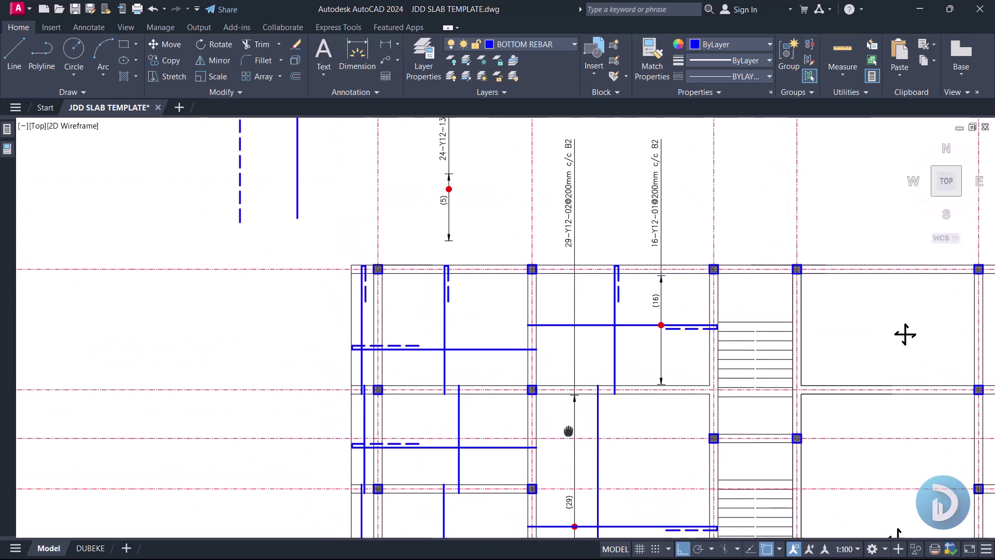
pyautogui.moveTo(579, 200)
pyautogui.mouseDown(button='middle')
pyautogui.moveTo(635, 346)
pyautogui.moveTo(592, 203)
pyautogui.mouseUp(button='middle')
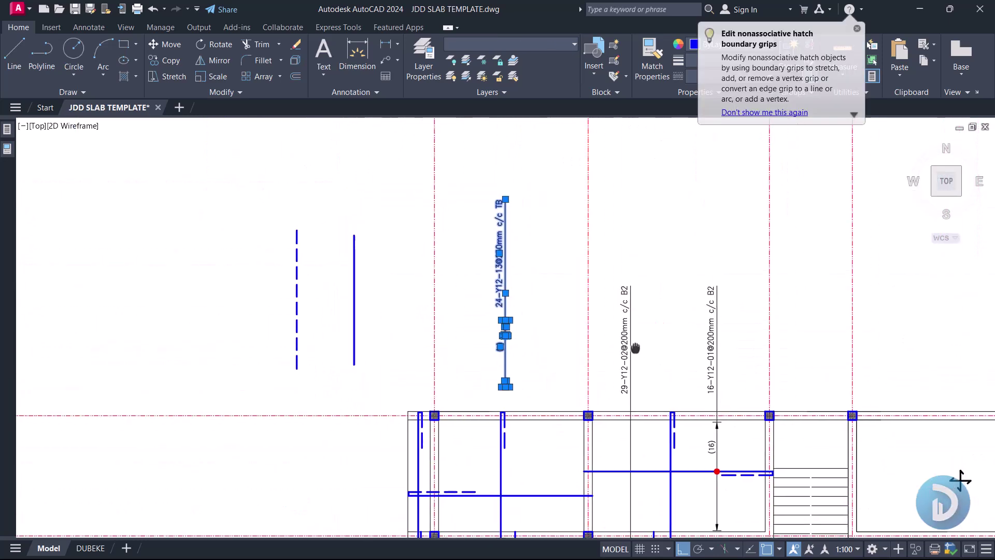
pyautogui.press('Escape')
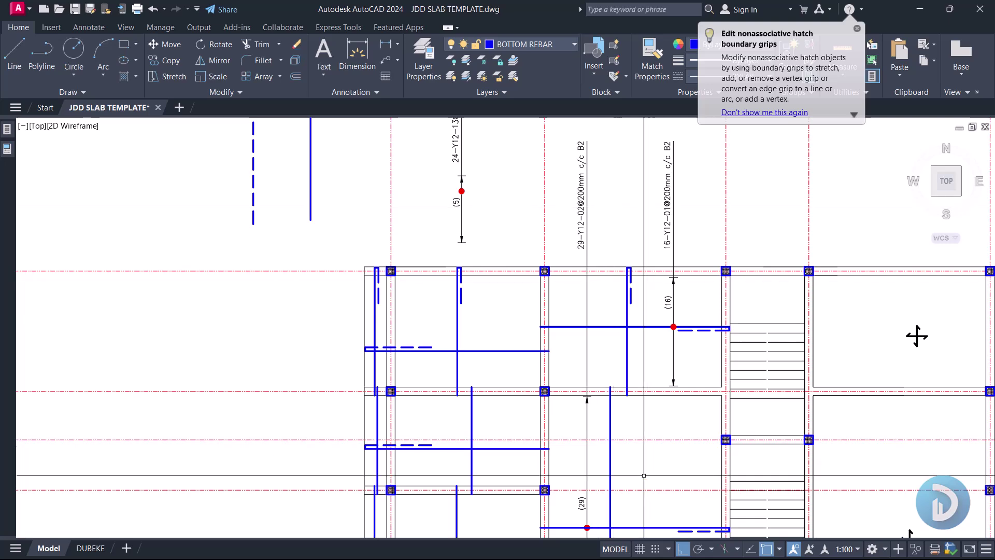
pyautogui.moveTo(917, 336); pyautogui.dragTo(875, 135, button='middle')
pyautogui.write('dli')
pyautogui.press('Return')
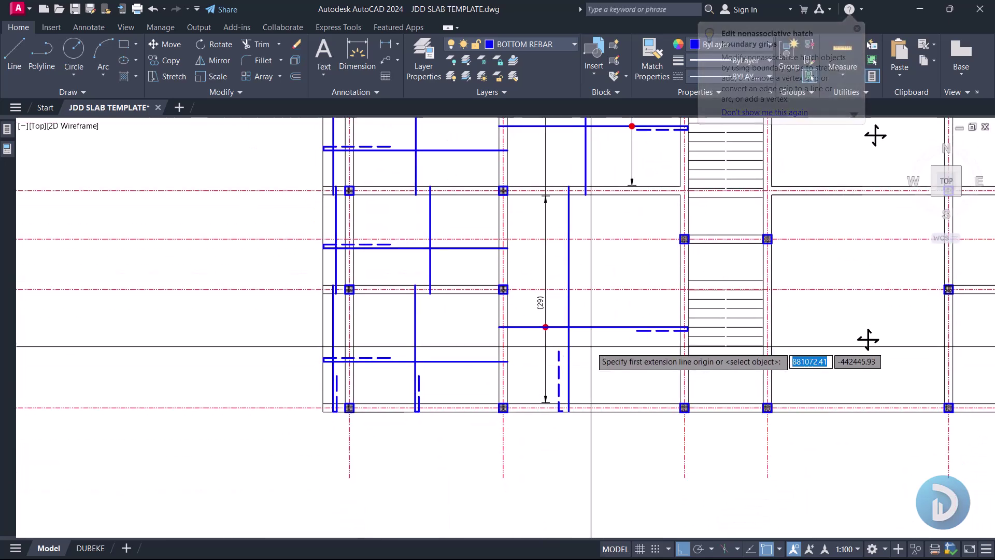
pyautogui.moveTo(617, 324); pyautogui.dragTo(615, 335, button='middle')
pyautogui.press('Escape')
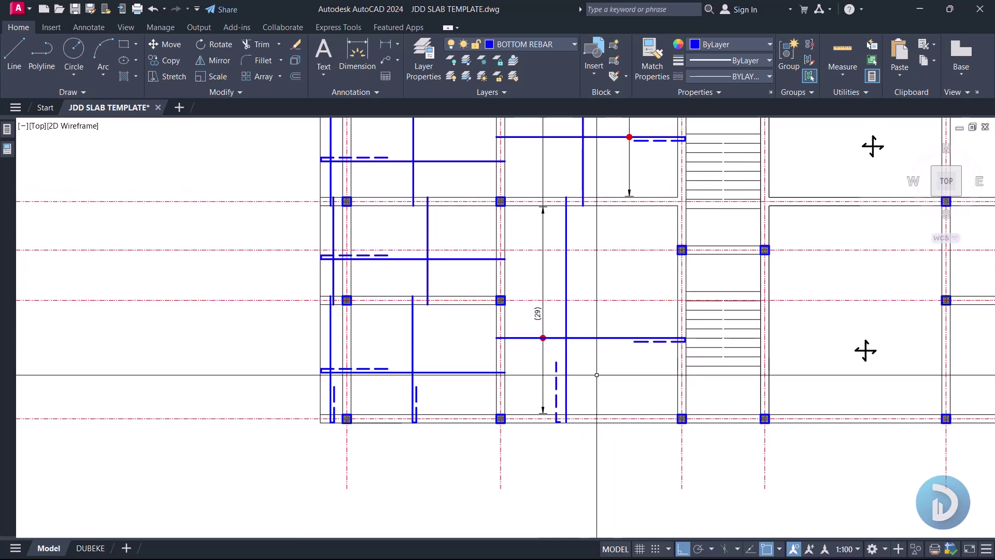
# - Dimension the clear vertical span of the lower middle panel between its upper and lower beams
pyautogui.write('DL')
pyautogui.press('Return')
pyautogui.click(609, 415)
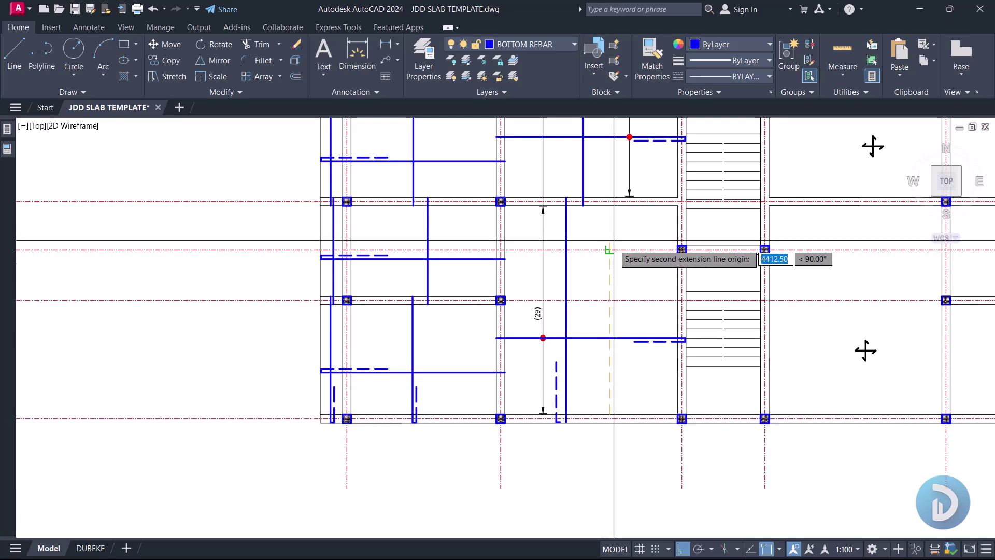
pyautogui.click(607, 206)
pyautogui.scroll(2, 607, 259)
pyautogui.press('Escape')
pyautogui.press('Return')
pyautogui.click(611, 174)
pyautogui.click(609, 507)
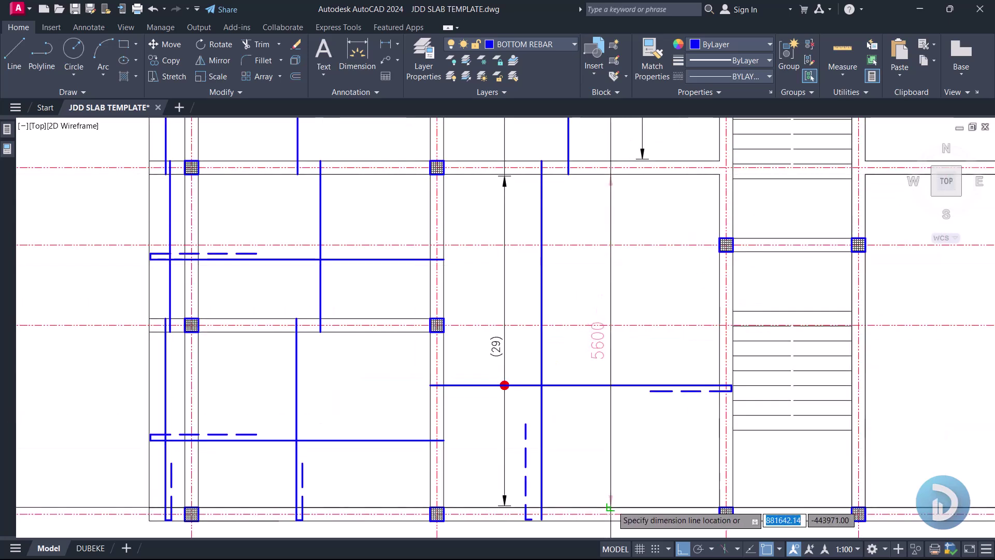
pyautogui.click(609, 466)
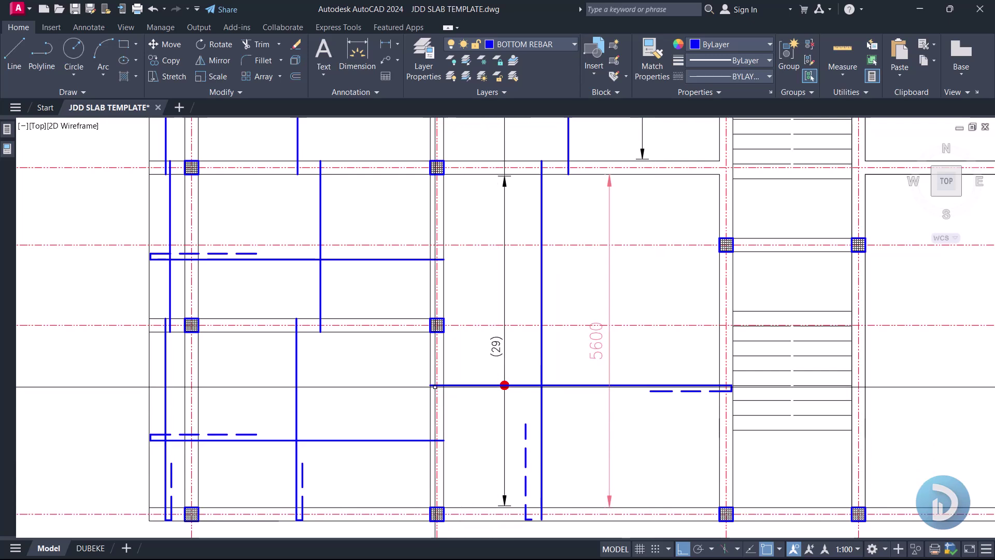
# - Draw a line across the lower middle panel below its horizontal bar and place a parallel duplicate beneath it
pyautogui.write('l')
pyautogui.press('Return')
pyautogui.click(437, 423)
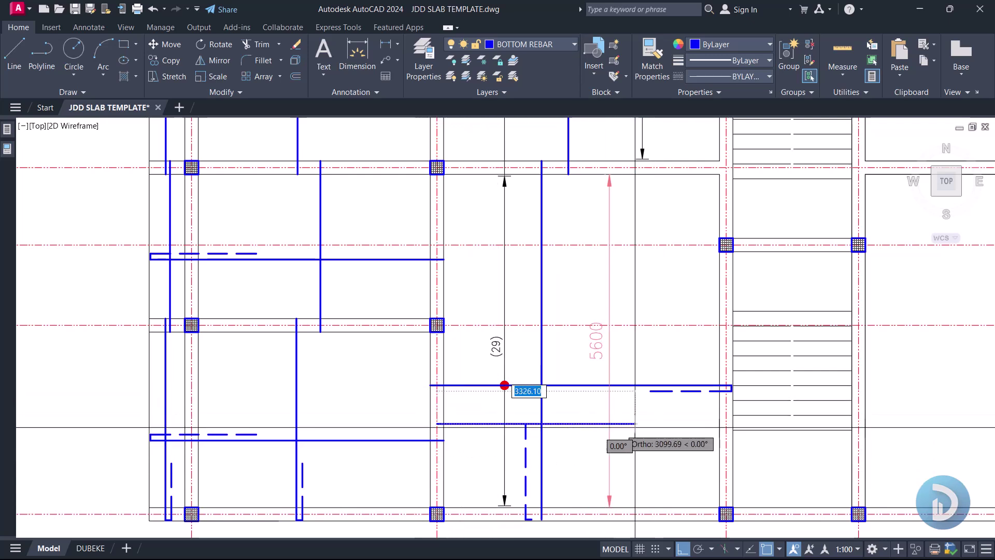
pyautogui.click(732, 415)
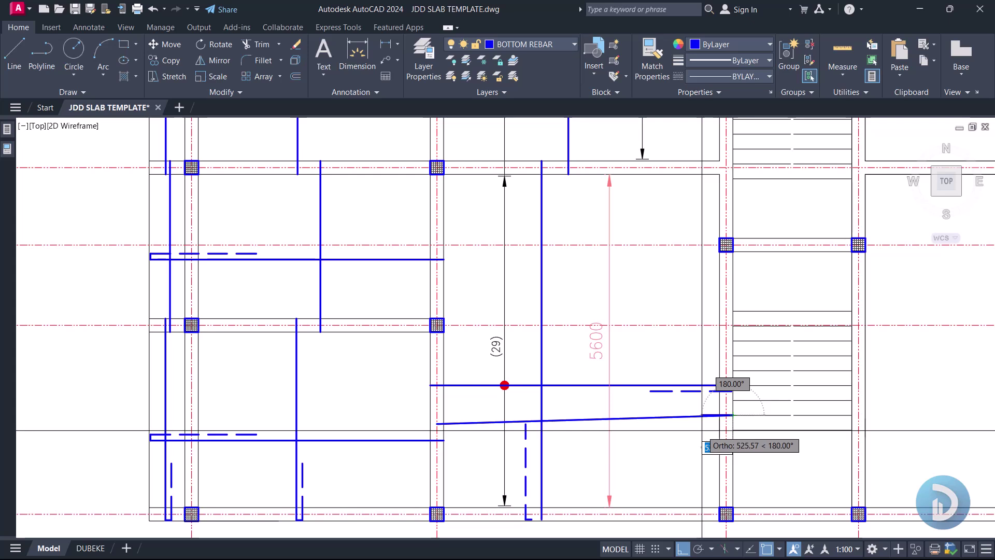
pyautogui.scroll(3, 702, 430)
pyautogui.press('Escape')
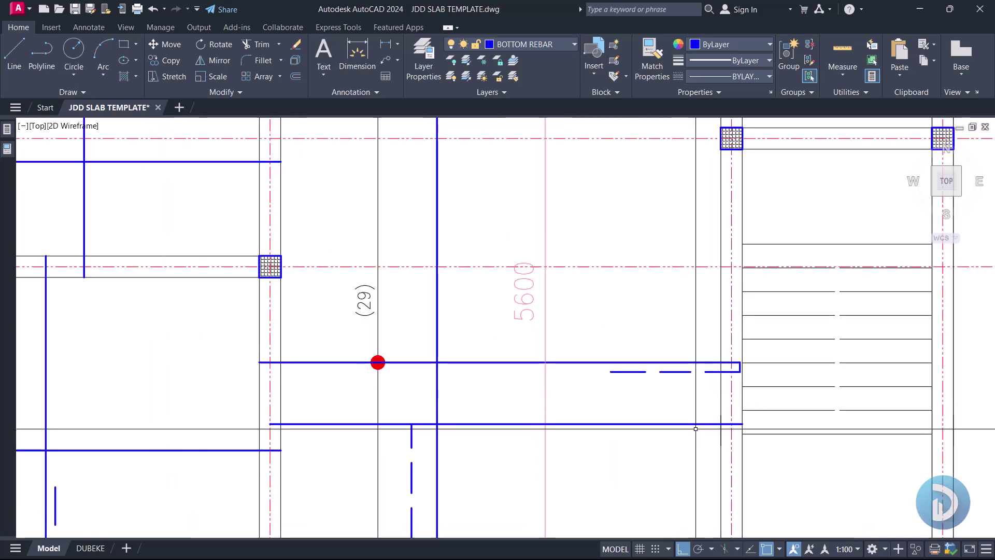
pyautogui.rightClick(656, 391)
pyautogui.click(706, 182)
pyautogui.click(594, 422)
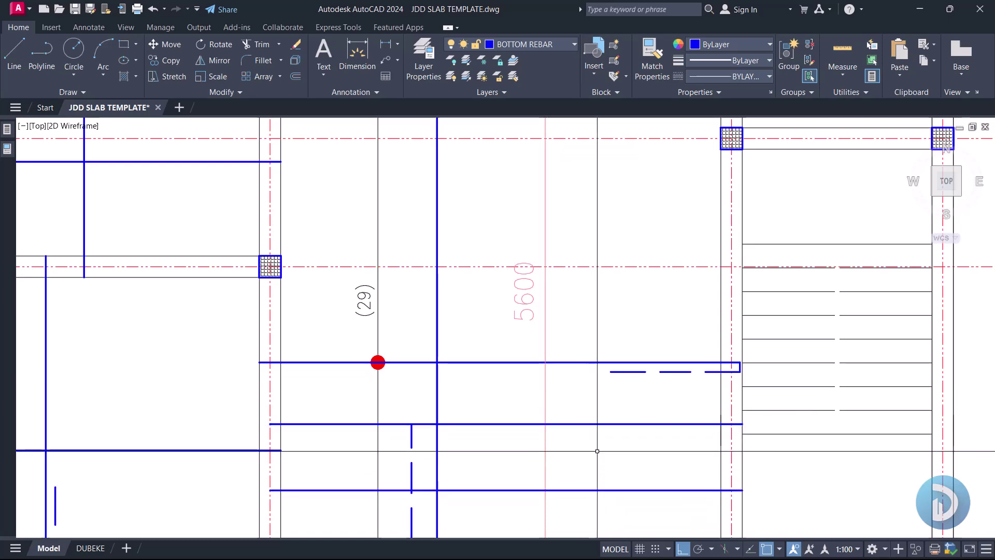
# - Delete the two trial lines below the horizontal bar in the lower middle panel
pyautogui.scroll(-5, 594, 456)
pyautogui.click(594, 456)
pyautogui.press('Escape')
pyautogui.scroll(2, 622, 460)
pyautogui.click(625, 482)
pyautogui.click(595, 421)
pyautogui.press('Delete')
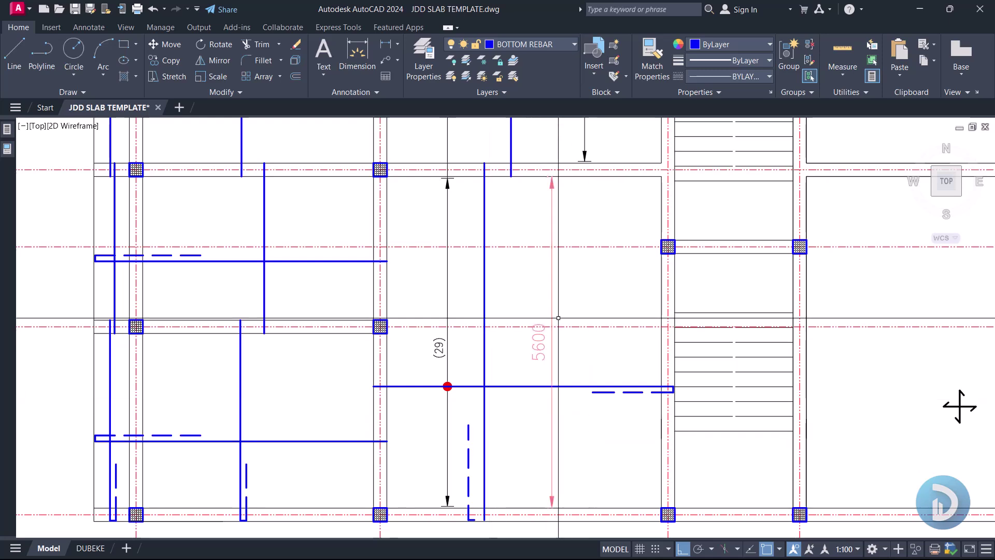
# - Set the layer mark in the 29-Y12-02 callout above grid A to B1
pyautogui.moveTo(550, 405); pyautogui.dragTo(567, 463, button='middle')
pyautogui.moveTo(537, 272); pyautogui.dragTo(545, 367, button='middle')
pyautogui.scroll(-6, 545, 366)
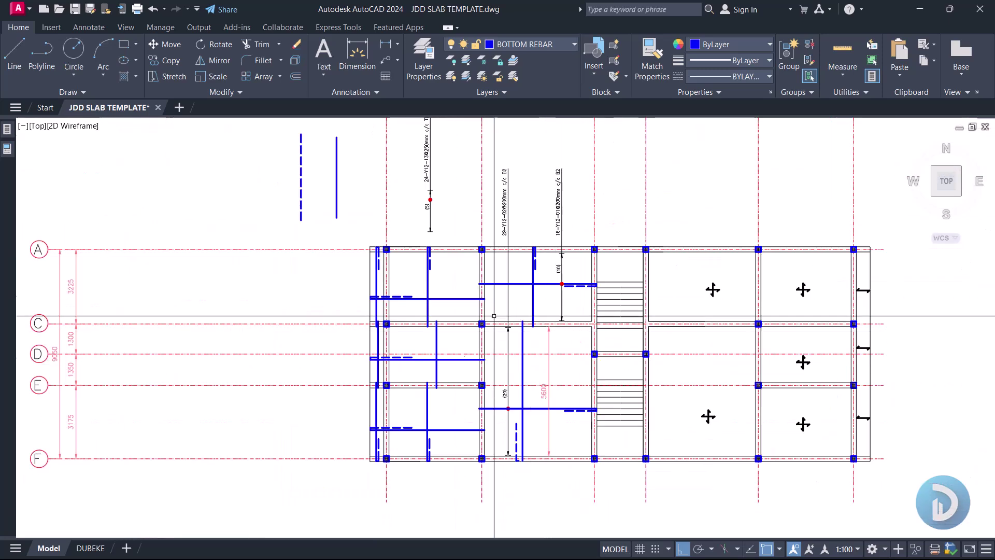
pyautogui.scroll(8, 521, 202)
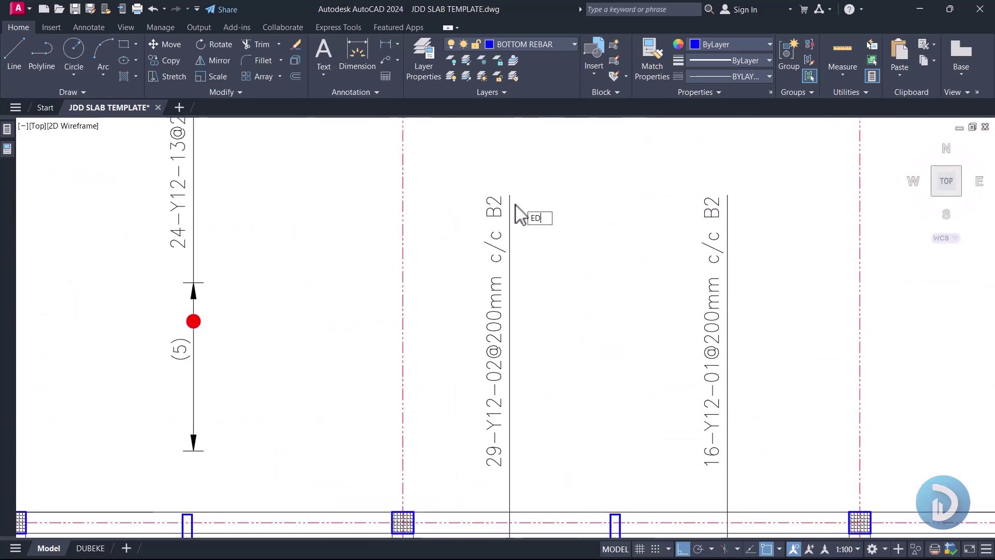
pyautogui.click(505, 215)
pyautogui.scroll(5, 715, 477)
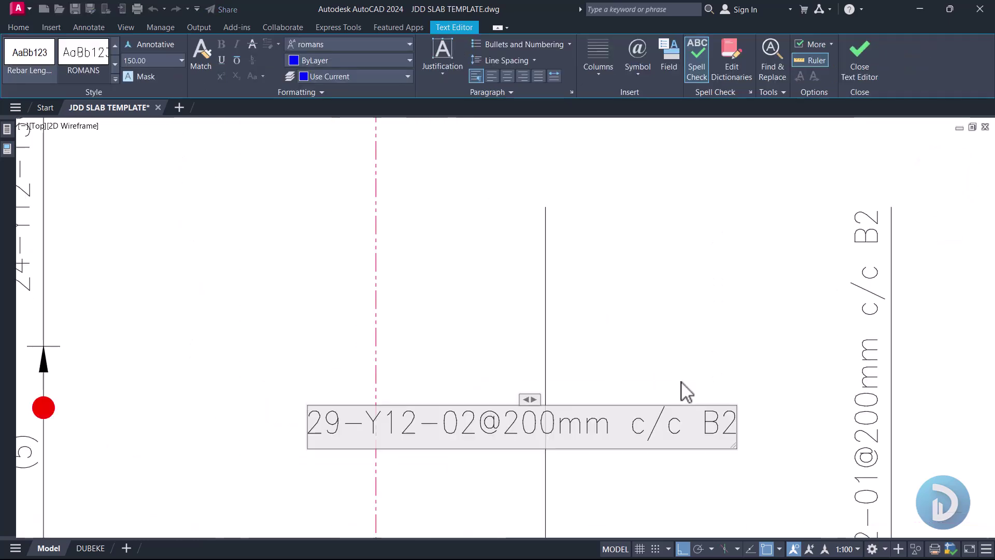
pyautogui.click(874, 483)
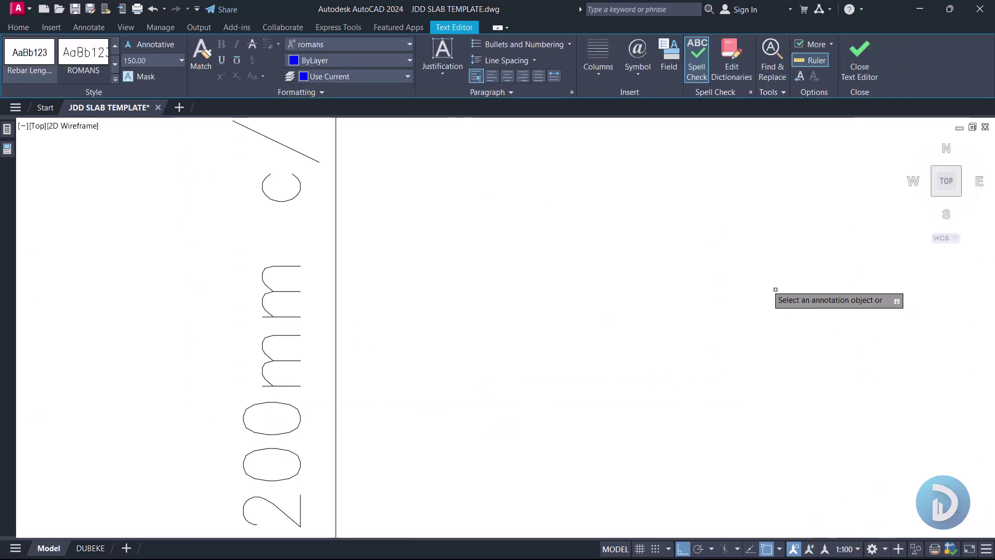
pyautogui.press('Escape')
pyautogui.scroll(-6, 755, 260)
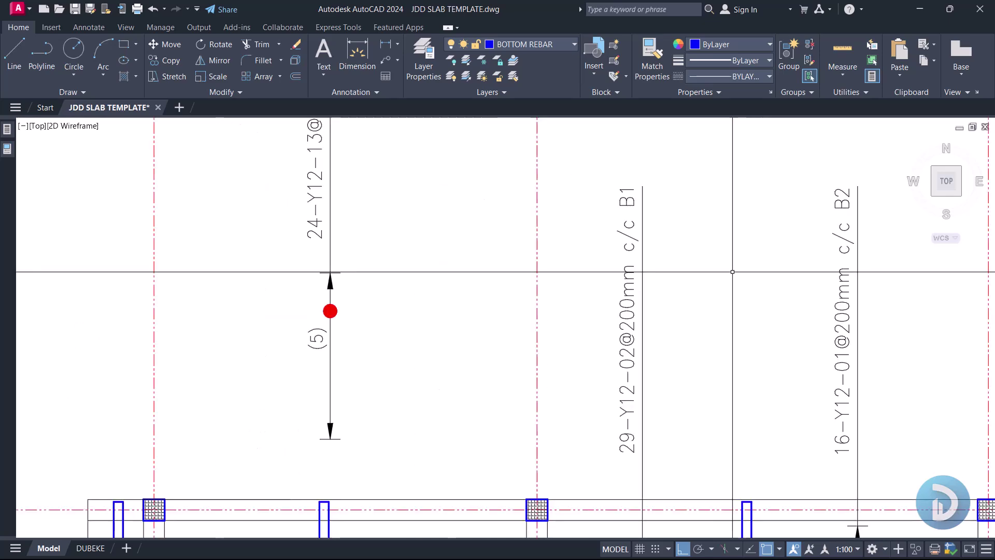
# - Delete the vertical 5600 dimension from the lower middle panel
pyautogui.moveTo(940, 360)
pyautogui.mouseDown(button='middle')
pyautogui.moveTo(911, 338)
pyautogui.moveTo(841, 316)
pyautogui.mouseUp(button='middle')
pyautogui.moveTo(595, 493); pyautogui.dragTo(575, 448, button='middle')
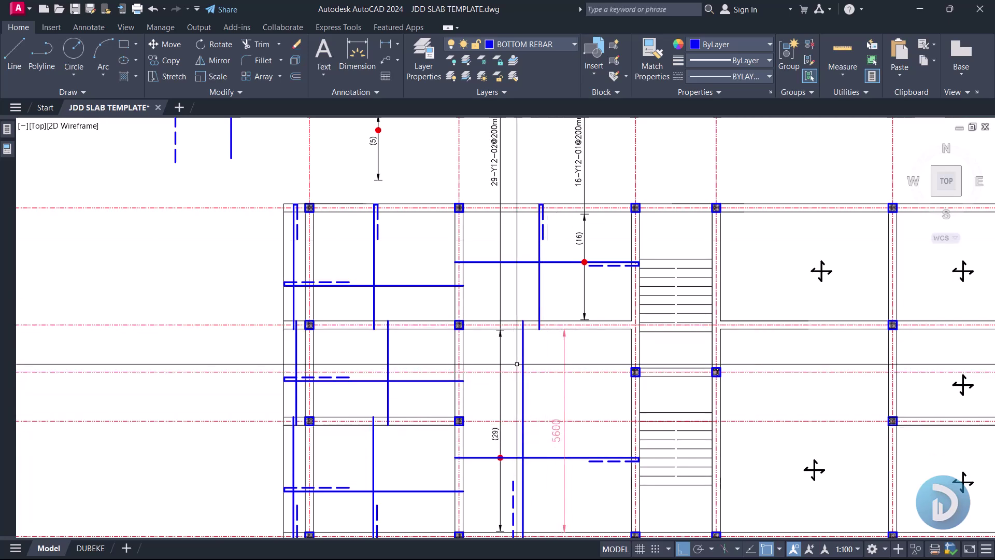
pyautogui.moveTo(514, 364); pyautogui.dragTo(538, 396, button='middle')
pyautogui.moveTo(482, 336); pyautogui.dragTo(486, 371, button='middle')
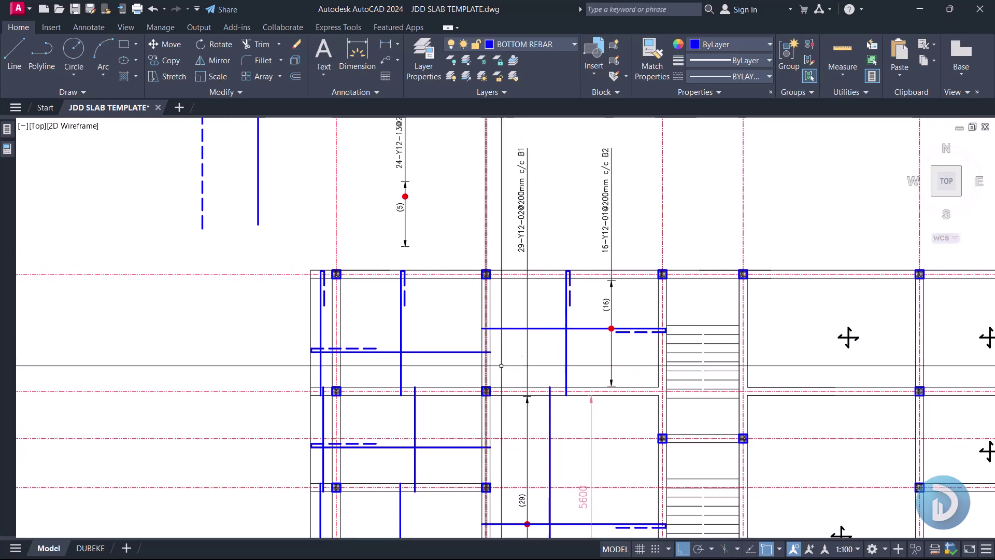
pyautogui.moveTo(506, 422); pyautogui.dragTo(504, 374, button='middle')
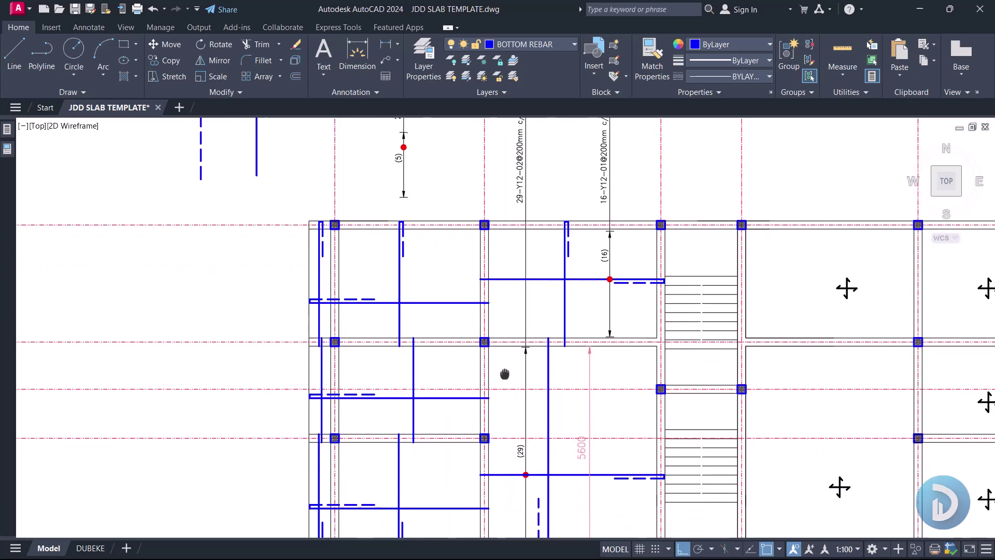
pyautogui.scroll(2, 575, 445)
pyautogui.click(621, 396)
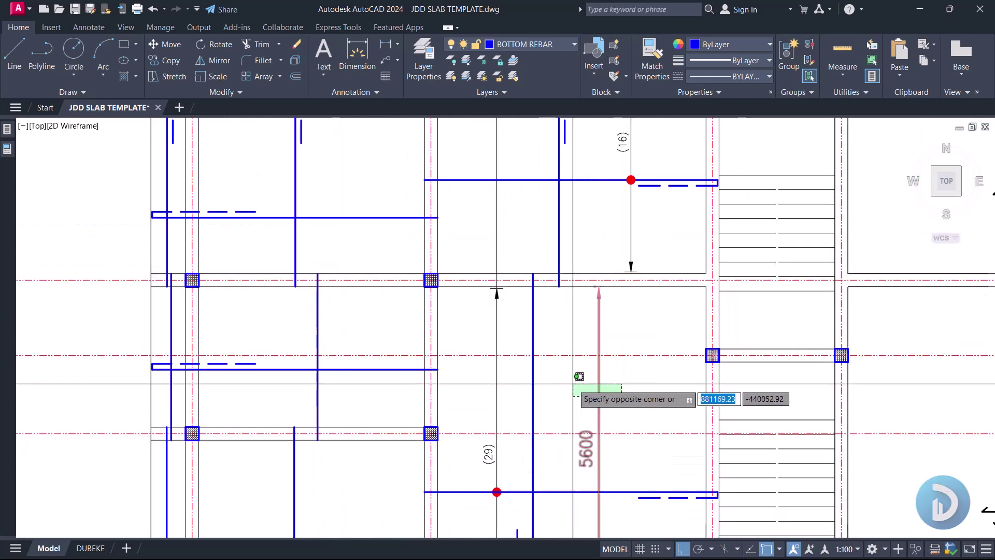
pyautogui.press('Delete')
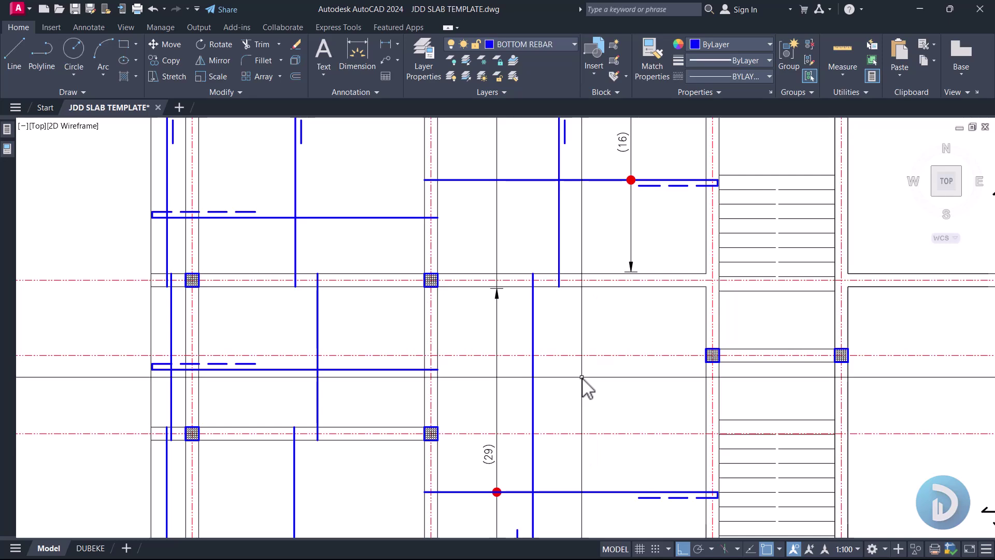
# - Move the sample callout 24-Y12-13@250mm c/c TB to the empty area above grid A, left of the two loose bars
pyautogui.scroll(-3, 581, 377)
pyautogui.moveTo(478, 199); pyautogui.dragTo(499, 249, button='middle')
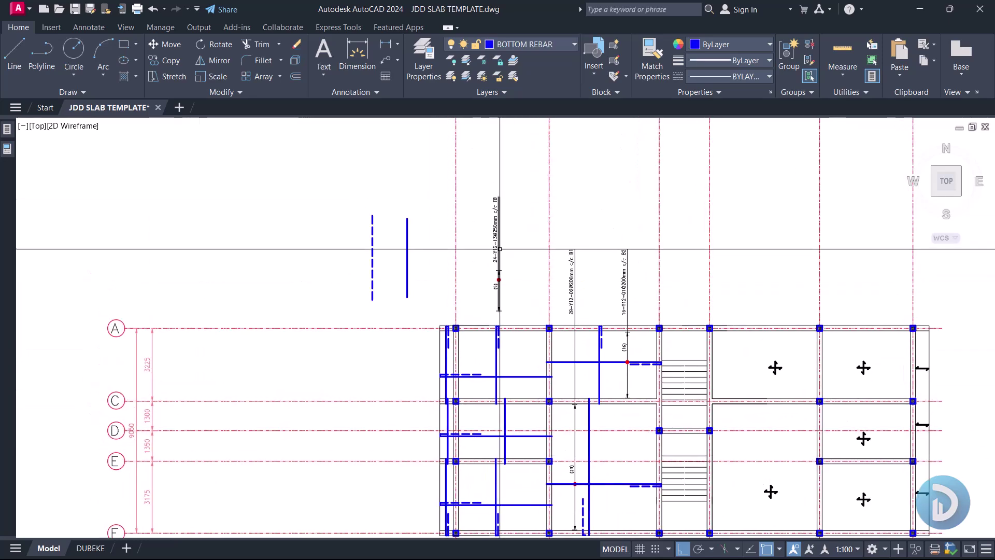
pyautogui.scroll(2, 499, 250)
pyautogui.click(521, 355)
pyautogui.click(498, 174)
pyautogui.write('m')
pyautogui.press('Return')
pyautogui.click(491, 236)
pyautogui.moveTo(275, 288); pyautogui.dragTo(589, 281, button='middle')
pyautogui.click(400, 277)
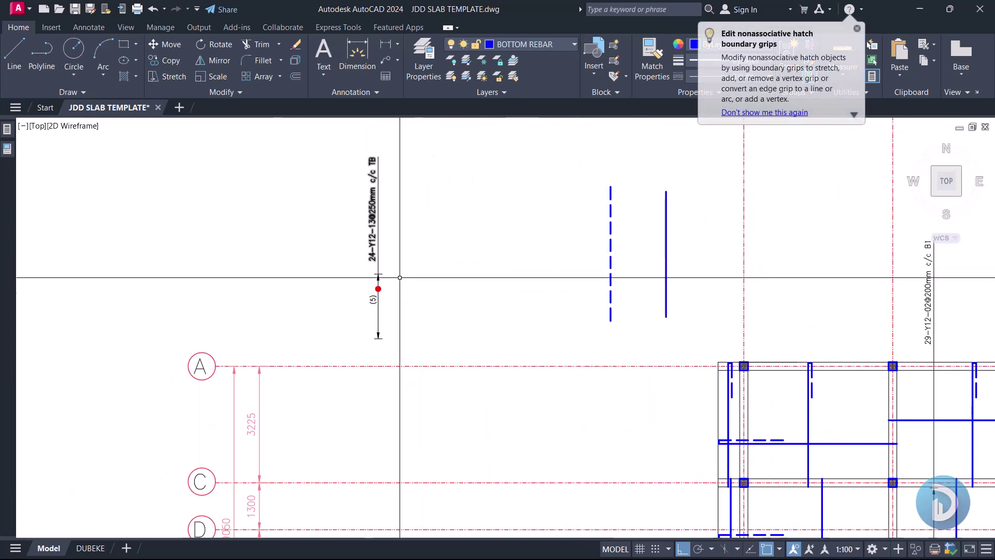
# - Rotate the sample callout to horizontal and mirror it so its rebar text lies left of the arrows and red dot
pyautogui.write('R')
pyautogui.press('Return')
pyautogui.click(377, 272)
pyautogui.press('Return')
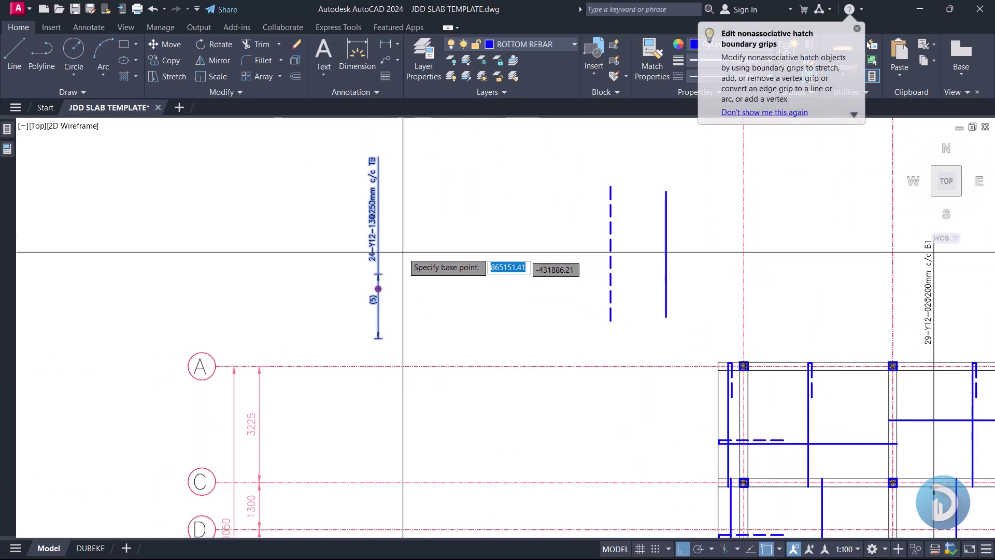
pyautogui.click(402, 229)
pyautogui.click(429, 299)
pyautogui.moveTo(405, 226); pyautogui.dragTo(453, 256, button='middle')
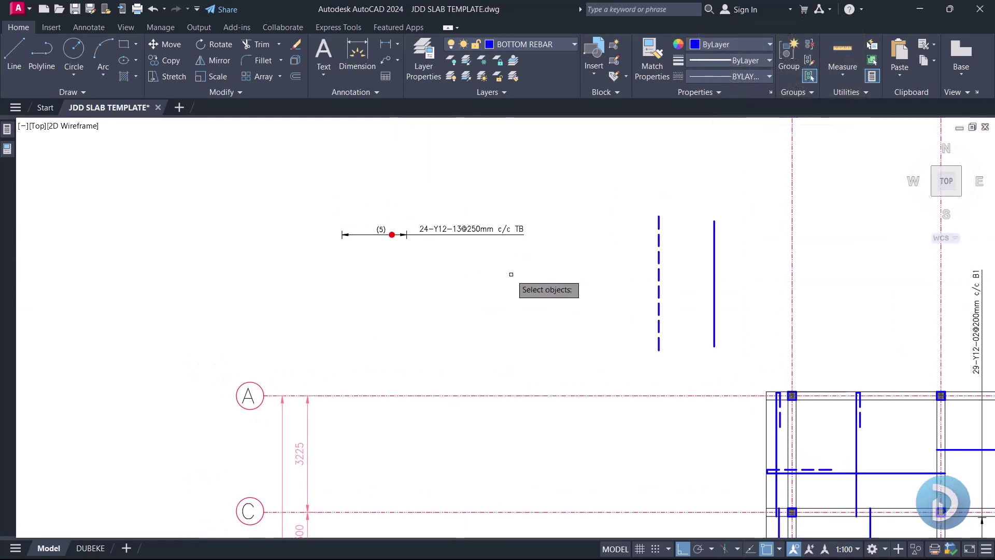
pyautogui.press('Return')
pyautogui.click(461, 253)
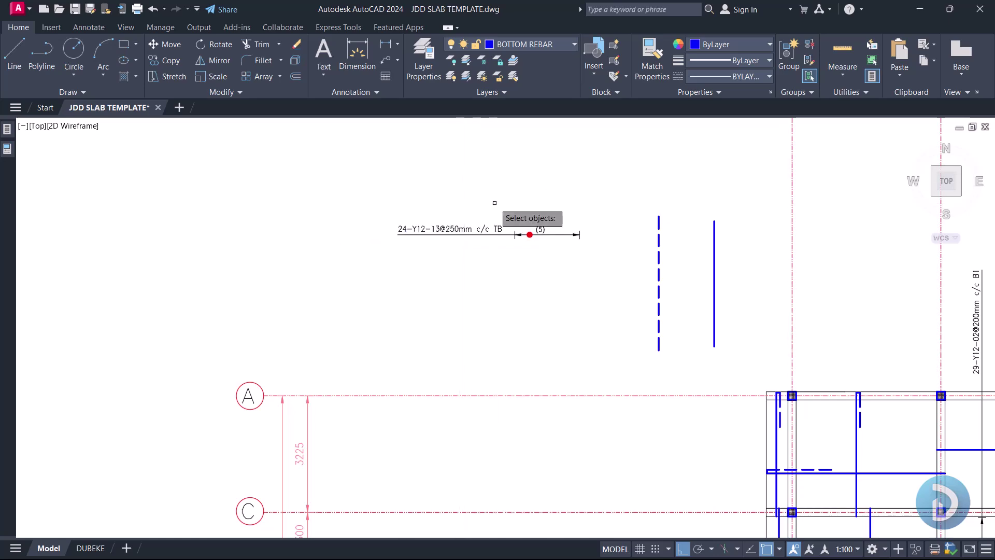
# - Move the horizontal callout beside the upper left panel, between grids A and C, with its arrows reaching over the slab edge
pyautogui.press('Return')
pyautogui.click(516, 230)
pyautogui.moveTo(596, 518); pyautogui.dragTo(571, 334, button='middle')
pyautogui.scroll(5, 539, 236)
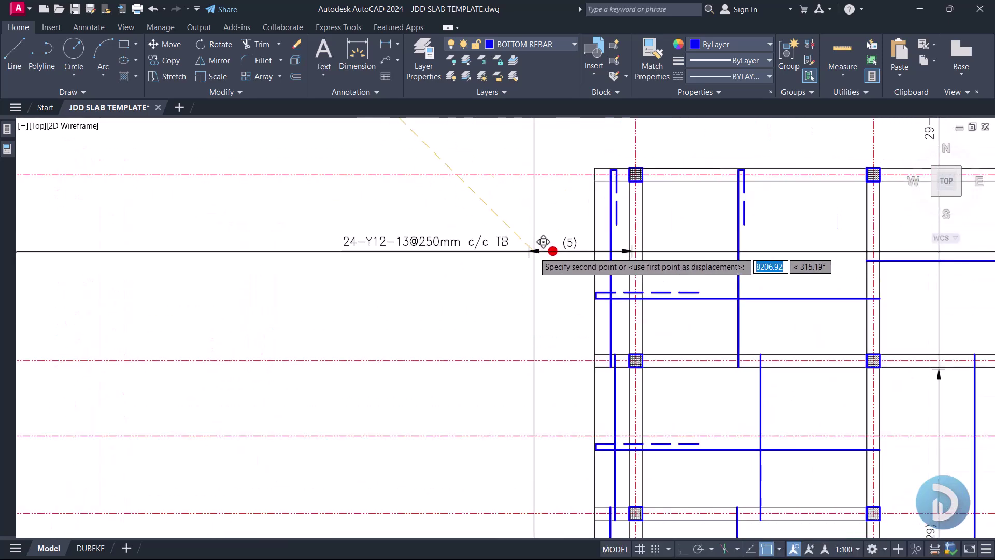
pyautogui.moveTo(521, 242); pyautogui.dragTo(486, 266, button='middle')
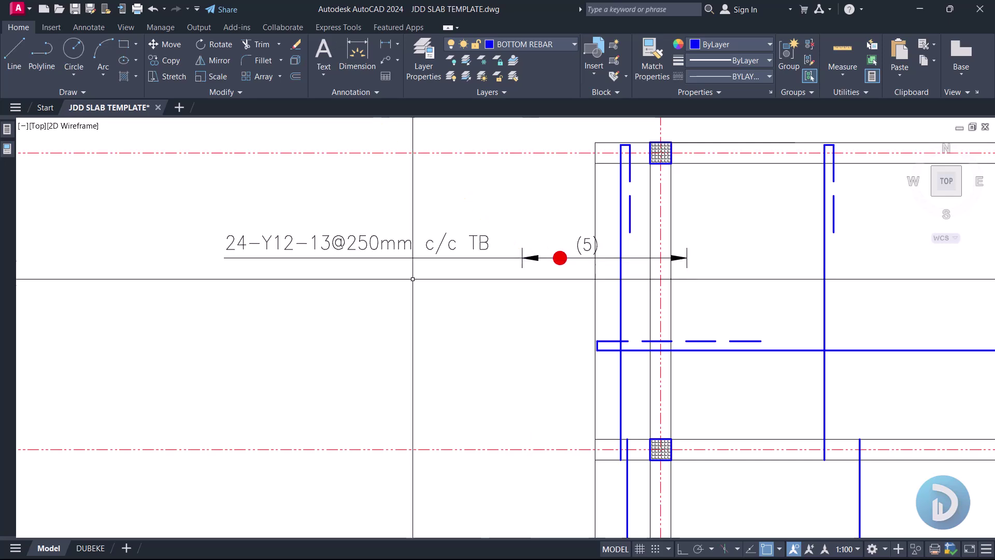
# - Place the callout's arrowheads, red dot and (5) count at the vertical bar of the upper middle panel
pyautogui.scroll(-3, 443, 287)
pyautogui.moveTo(539, 301); pyautogui.dragTo(455, 300, button='middle')
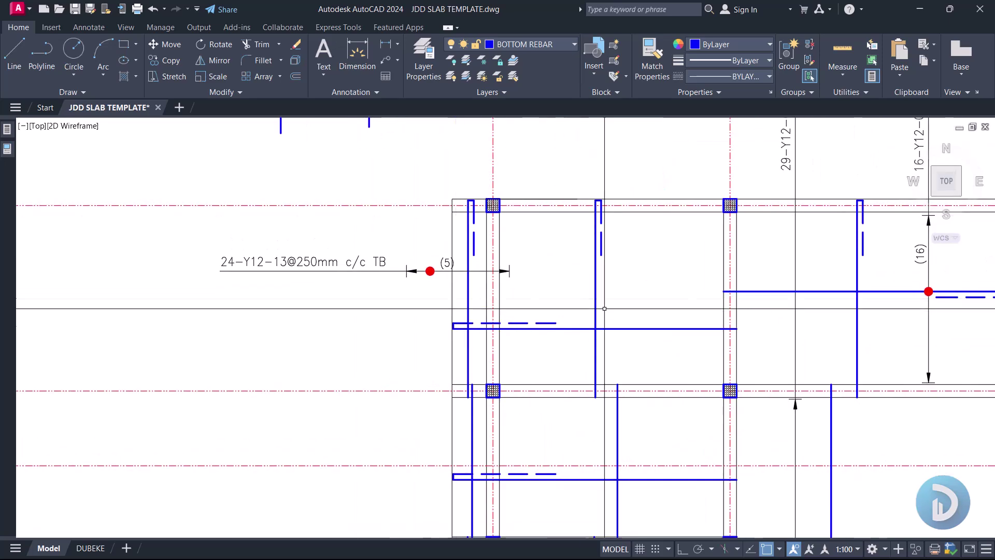
pyautogui.moveTo(858, 279); pyautogui.dragTo(615, 258, button='middle')
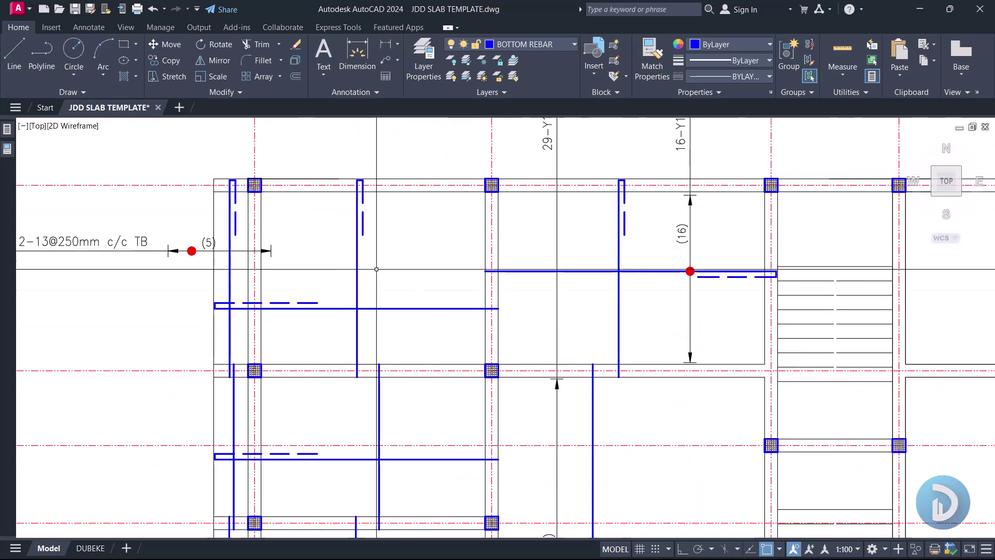
pyautogui.scroll(2, 159, 249)
pyautogui.click(257, 232)
pyautogui.click(366, 307)
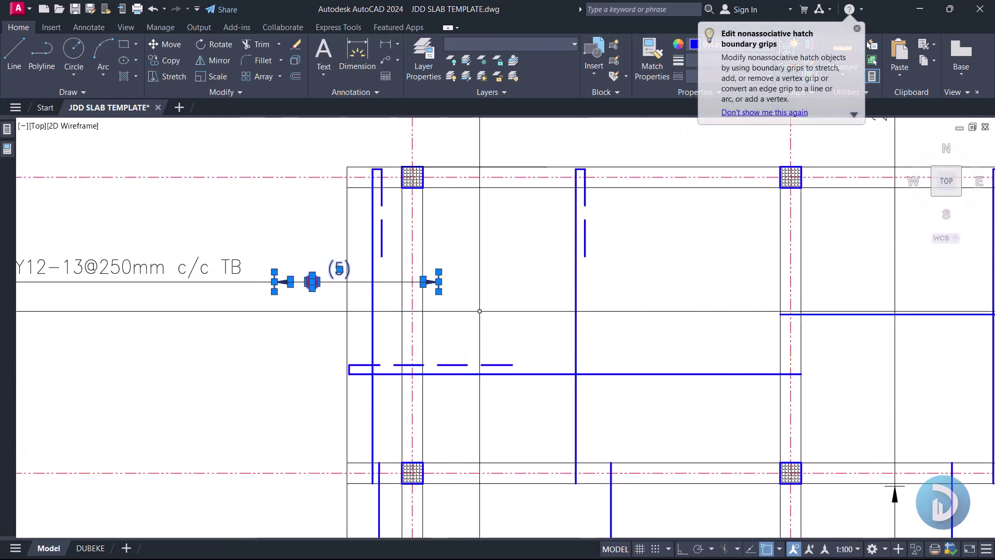
pyautogui.click(533, 300)
pyautogui.scroll(-2, 939, 318)
pyautogui.scroll(3, 598, 338)
pyautogui.moveTo(598, 338); pyautogui.dragTo(548, 371, button='middle')
pyautogui.scroll(1, 577, 378)
pyautogui.scroll(4, 447, 175)
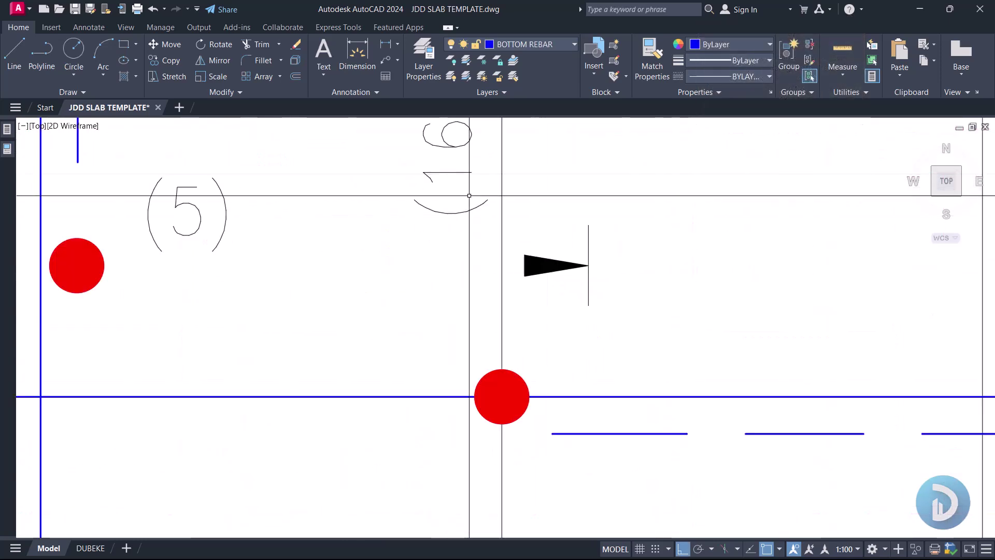
# - Move the right arrowhead horizontally to just short of the beam beside the stairs in the upper middle panel
pyautogui.click(489, 214)
pyautogui.click(626, 309)
pyautogui.press('space')
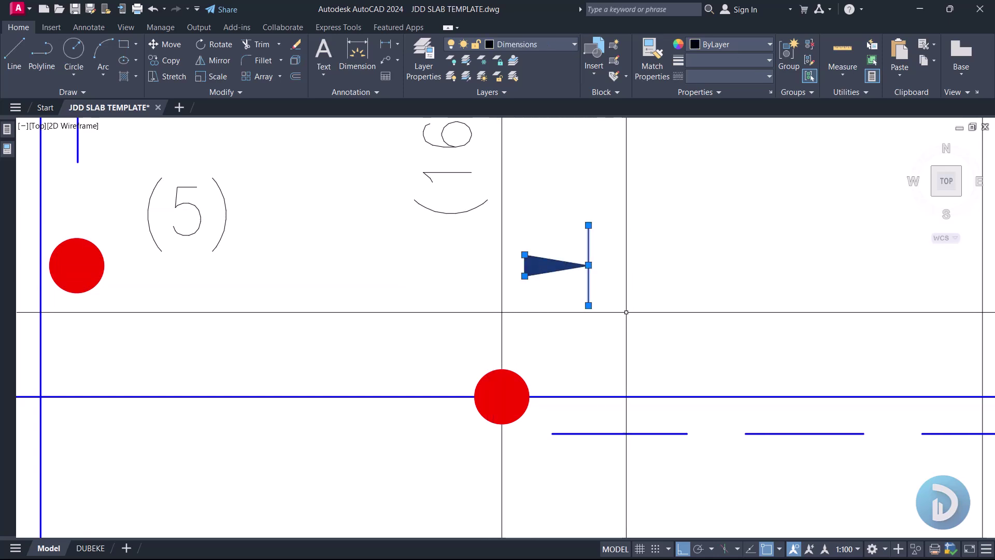
pyautogui.moveTo(653, 321); pyautogui.dragTo(539, 178, button='middle')
pyautogui.click(715, 178)
pyautogui.scroll(3, 696, 213)
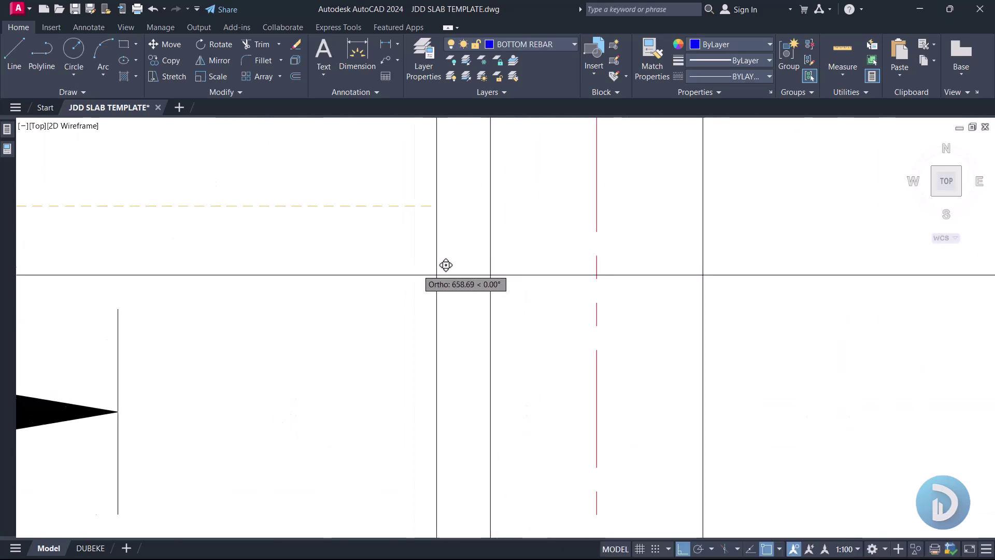
pyautogui.moveTo(589, 278); pyautogui.dragTo(447, 289, button='middle')
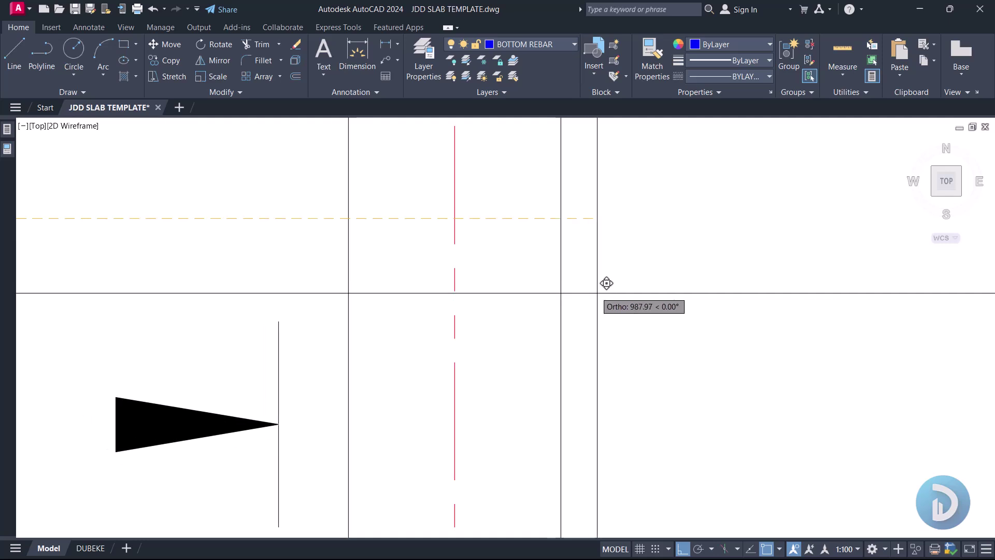
pyautogui.click(650, 290)
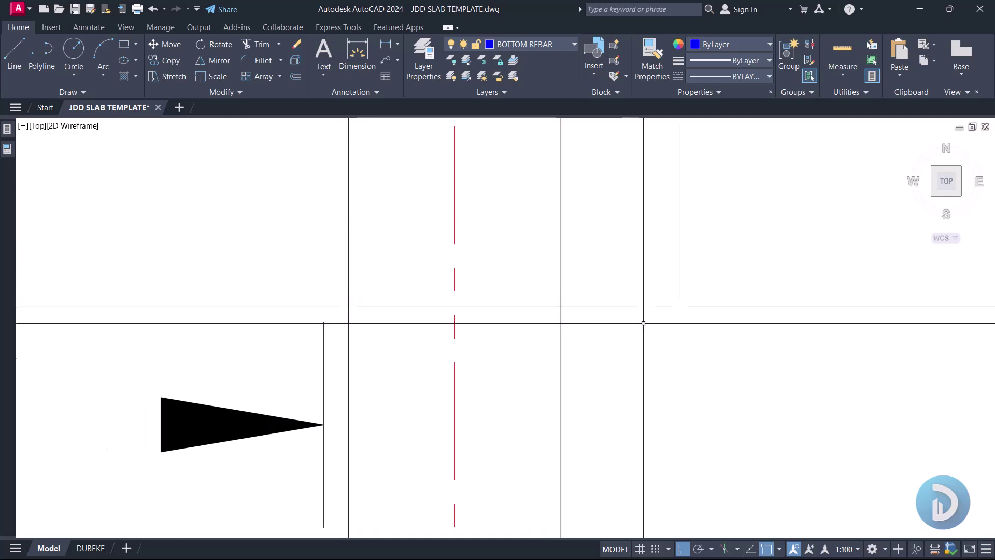
# - Move the horizontal callout's left arrowhead horizontally to just inside the upper middle panel's left beam
pyautogui.scroll(-5, 644, 305)
pyautogui.moveTo(431, 375); pyautogui.dragTo(260, 274, button='middle')
pyautogui.scroll(-2, 756, 399)
pyautogui.click(368, 248)
pyautogui.click(528, 396)
pyautogui.moveTo(334, 355); pyautogui.dragTo(557, 394, button='middle')
pyautogui.press('m')
pyautogui.press('space')
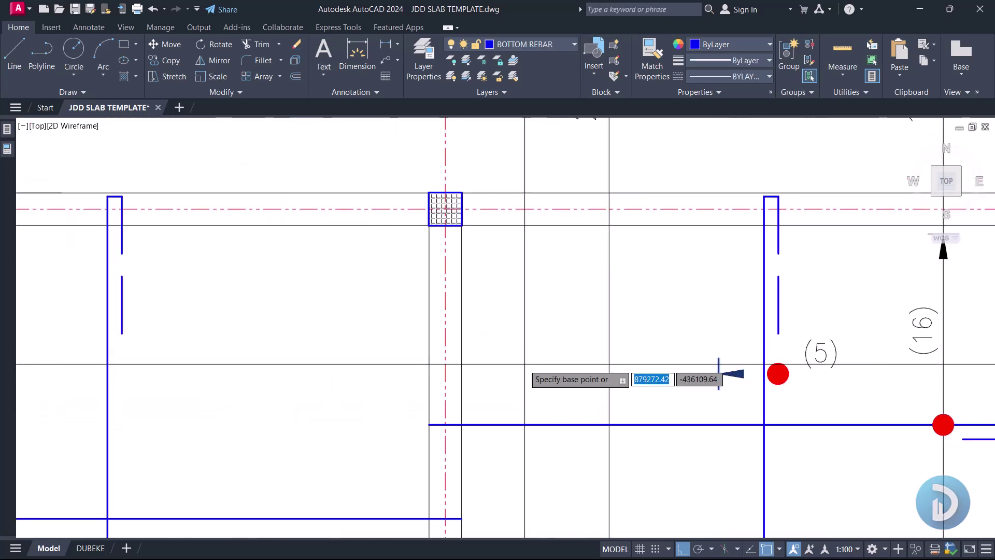
pyautogui.scroll(2, 770, 411)
pyautogui.click(730, 343)
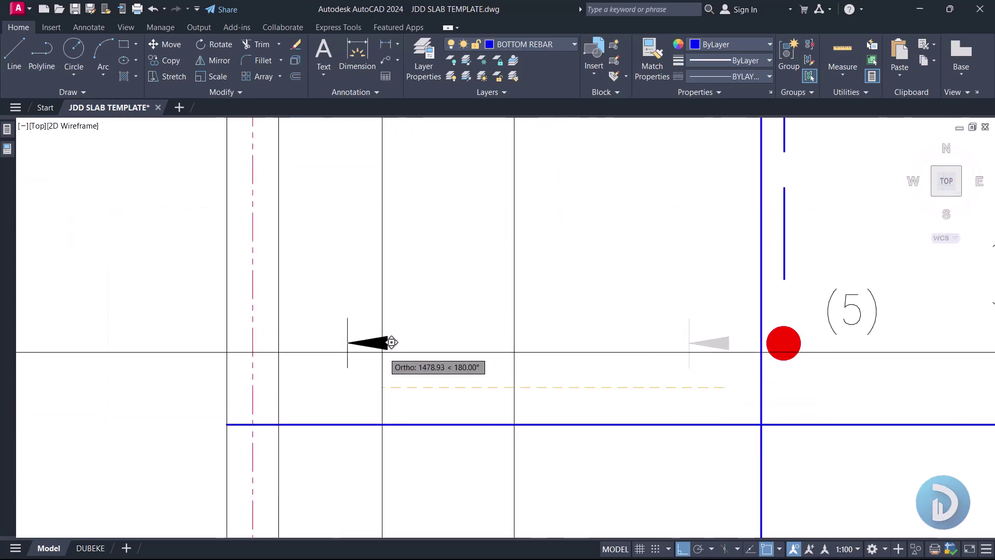
pyautogui.scroll(2, 345, 352)
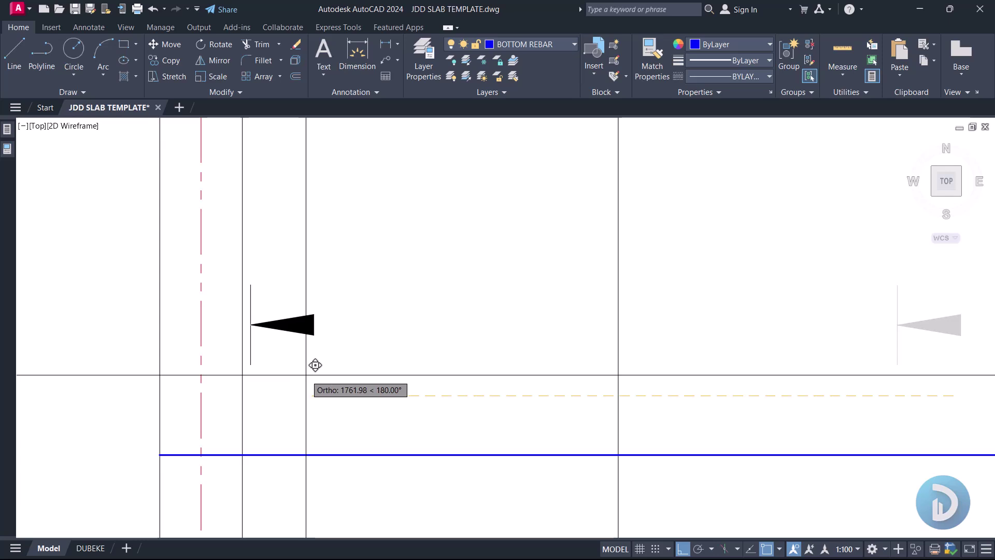
pyautogui.scroll(-3, 317, 377)
pyautogui.moveTo(735, 349); pyautogui.dragTo(584, 344, button='middle')
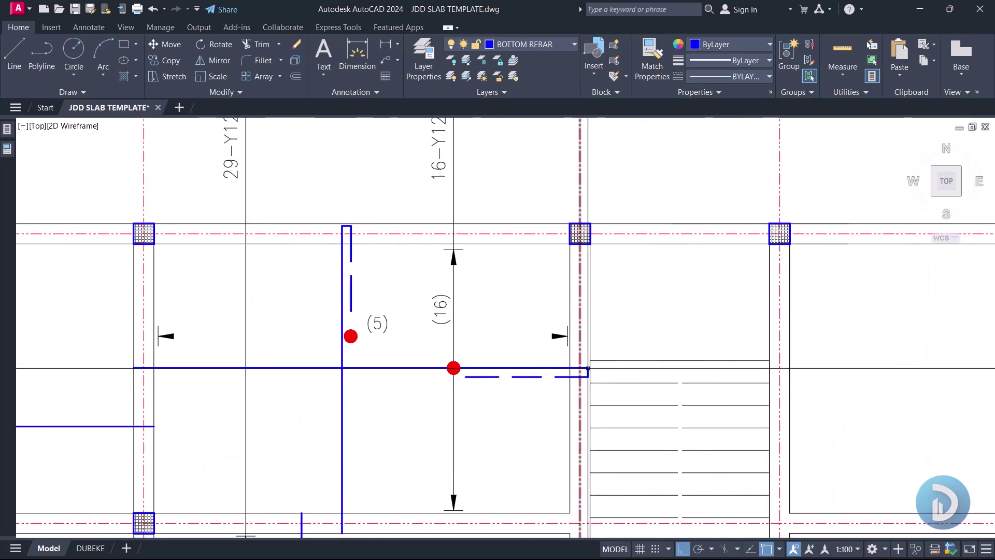
# - Extend the horizontal callout's leader line through both arrowheads to the right arrowhead's end tick
pyautogui.scroll(2, 524, 302)
pyautogui.click(527, 306)
pyautogui.scroll(-3, 567, 287)
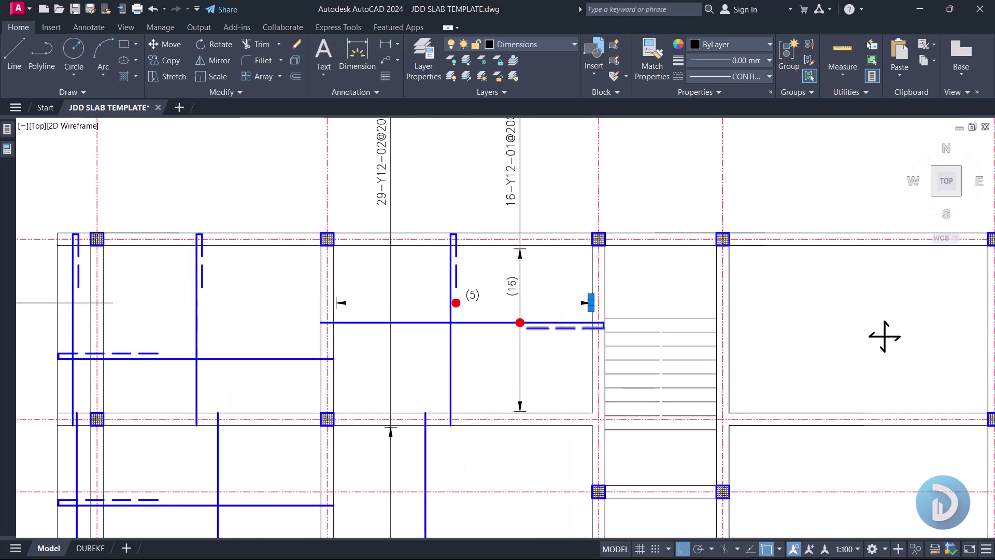
pyautogui.press('Escape')
pyautogui.scroll(-2, 473, 360)
pyautogui.write('ex')
pyautogui.press('Return')
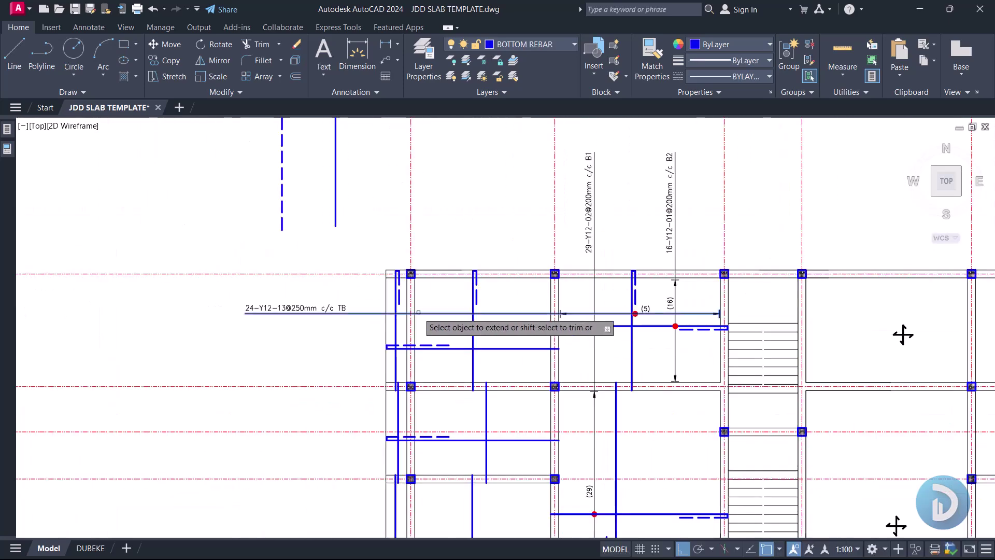
# - Move the horizontal callout's red dot onto the upper middle panel's vertical bar and shift the (5) count to the left of that bar
pyautogui.scroll(8, 634, 314)
pyautogui.click(533, 271)
pyautogui.click(673, 366)
pyautogui.write('m')
pyautogui.press('Return')
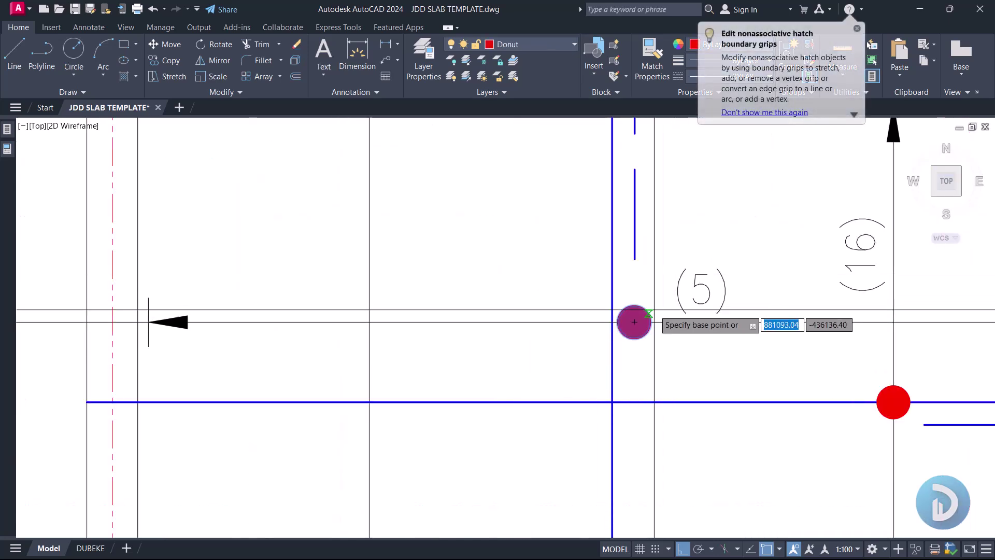
pyautogui.click(634, 322)
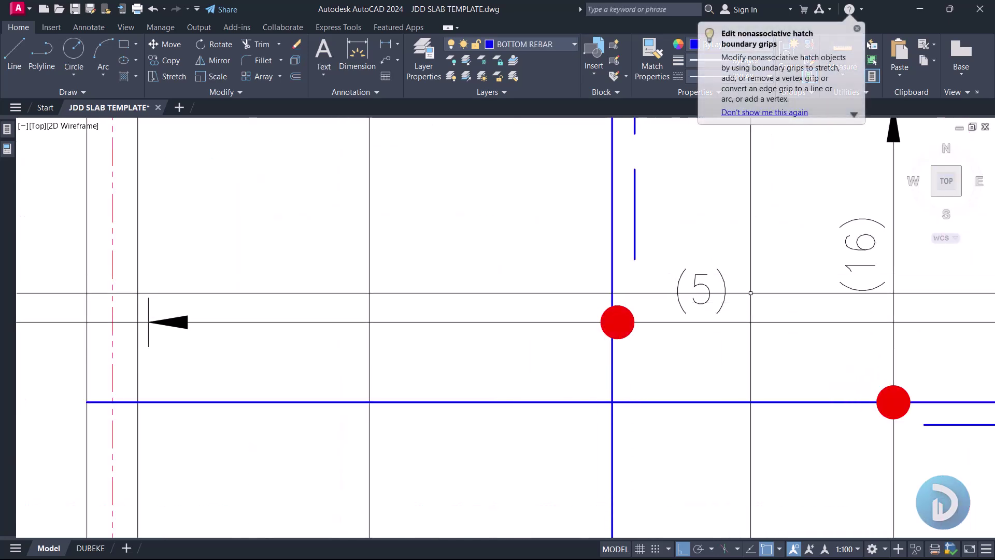
pyautogui.click(511, 303)
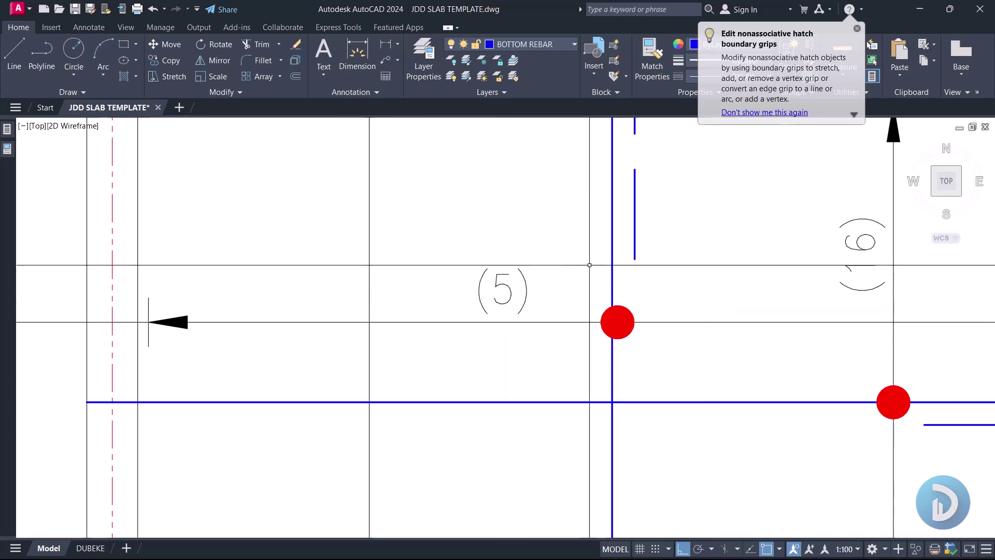
# - Nudge the red dot horizontally so it is centred on the vertical bar where the leader line crosses it
pyautogui.scroll(-4, 588, 297)
pyautogui.scroll(4, 590, 290)
pyautogui.click(581, 307)
pyautogui.click(632, 370)
pyautogui.write('m')
pyautogui.press('Return')
pyautogui.click(615, 346)
pyautogui.click(610, 346)
pyautogui.scroll(-3, 613, 316)
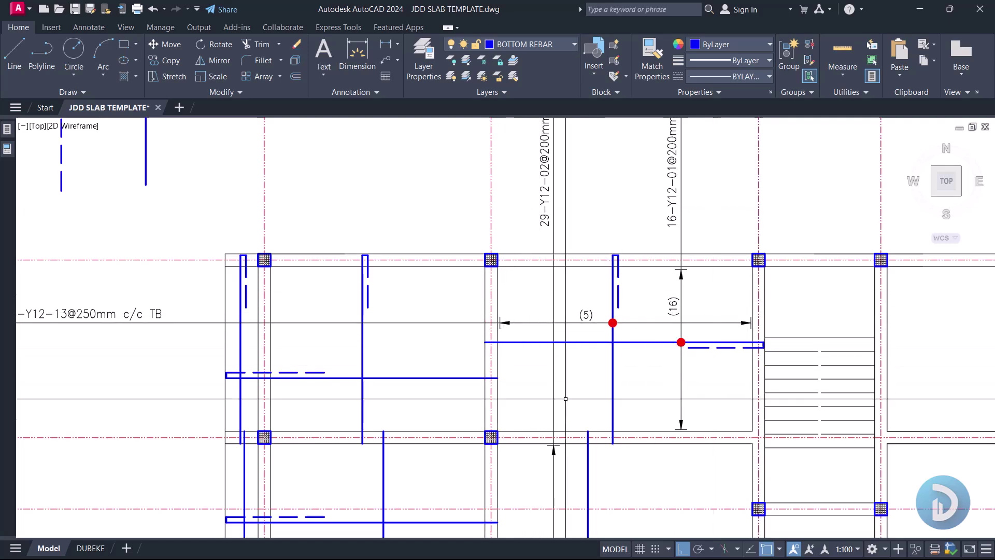
# - Measure the upper middle panel's clear width between its side beams with a temporary linear dimension, and erase the dimension
pyautogui.moveTo(613, 394); pyautogui.dragTo(616, 367, button='middle')
pyautogui.write('LI')
pyautogui.press('Return')
pyautogui.click(501, 378)
pyautogui.click(756, 377)
pyautogui.scroll(2, 651, 386)
pyautogui.click(655, 374)
pyautogui.click(615, 353)
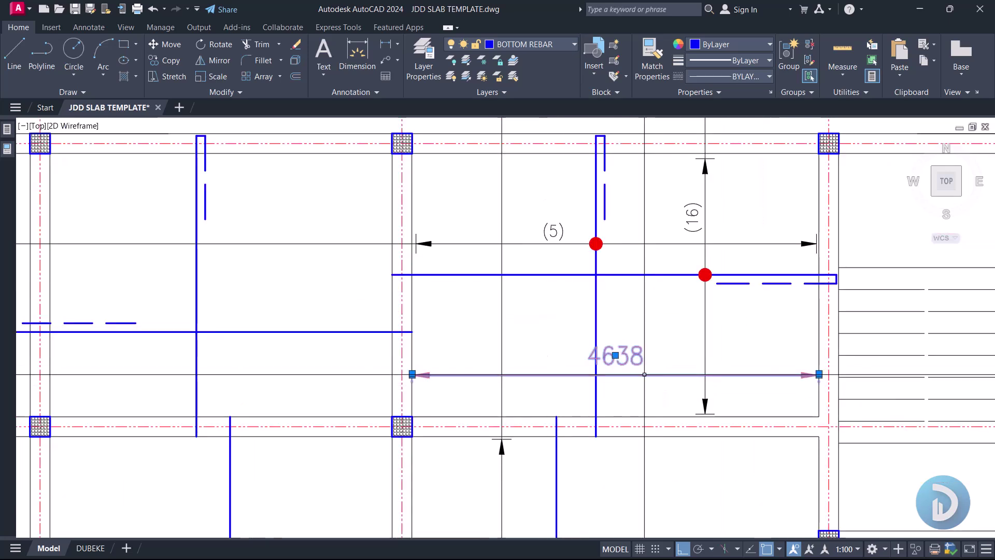
pyautogui.press('Return')
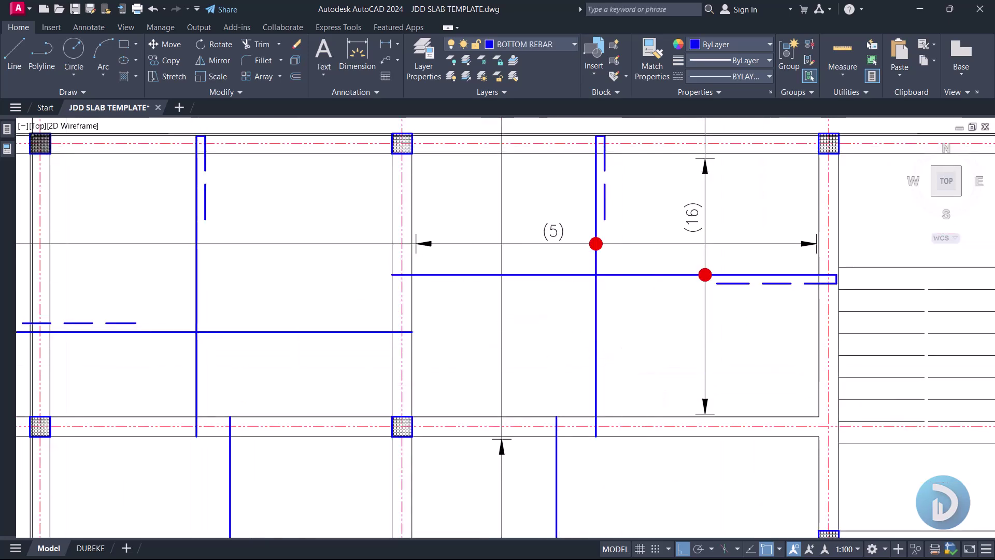
# - Calculate the number of vertical bars as 4638/200 in the quick calculator
pyautogui.click(10, 130)
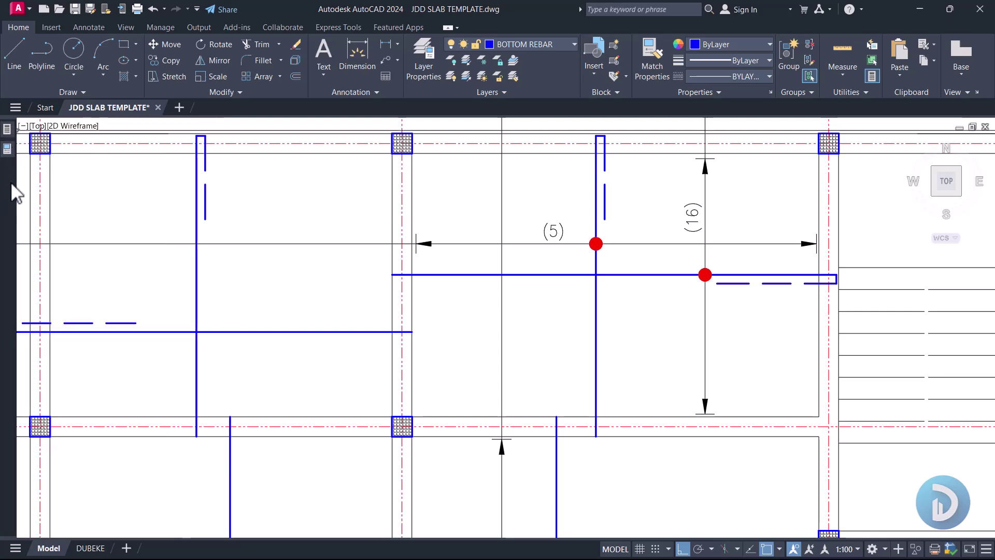
pyautogui.moveTo(10, 130)
pyautogui.write('463')
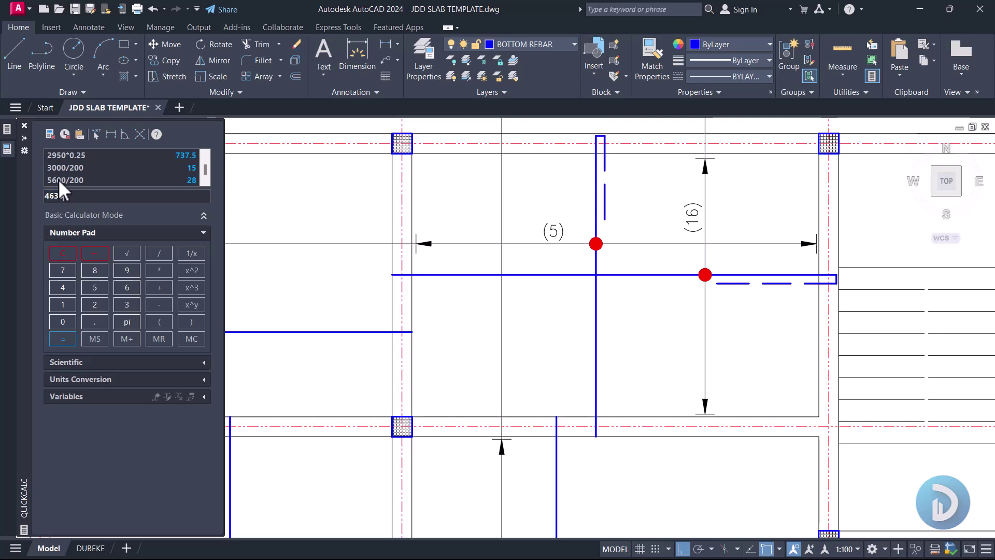
pyautogui.write('8/200')
pyautogui.press('Return')
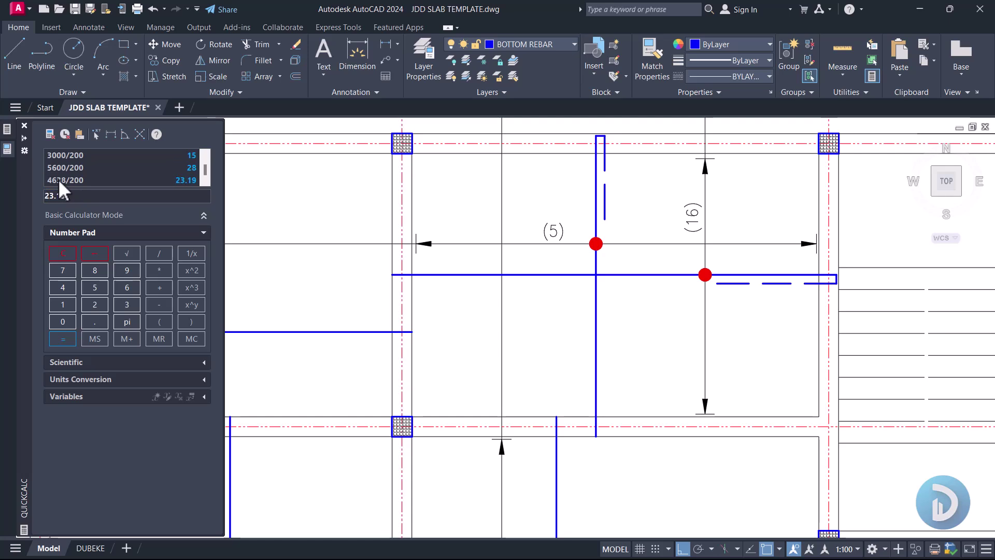
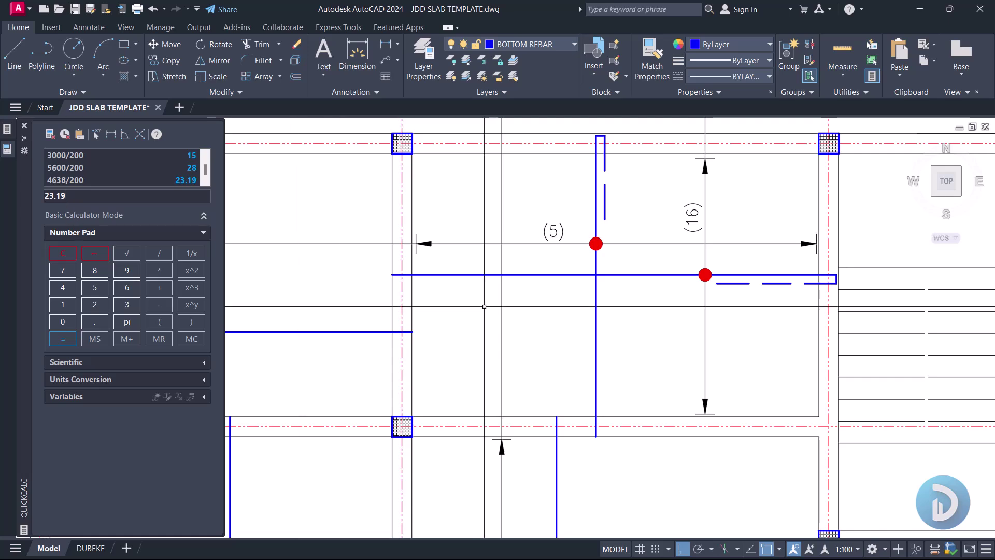
# - Change the count beside the horizontal callout's red dot to (24)
pyautogui.moveTo(484, 306); pyautogui.dragTo(545, 288, button='middle')
pyautogui.write('4ED')
pyautogui.press('Return')
pyautogui.write('ED')
pyautogui.press('Return')
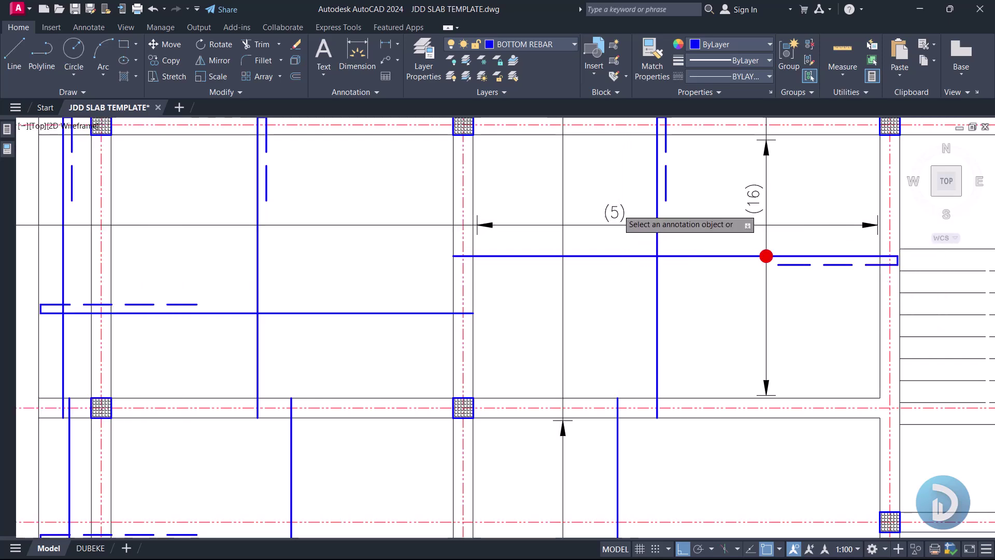
pyautogui.scroll(4, 614, 213)
pyautogui.click(614, 213)
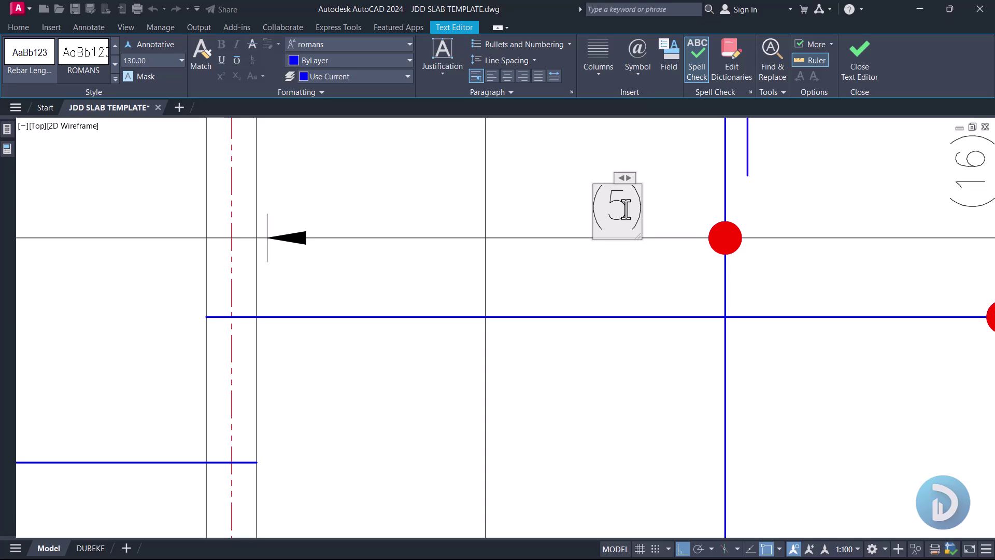
pyautogui.click(678, 363)
pyautogui.scroll(-5, 666, 283)
# - Change the bar mark in the horizontal callout's rebar text to 03
pyautogui.moveTo(493, 382); pyautogui.dragTo(549, 356, button='middle')
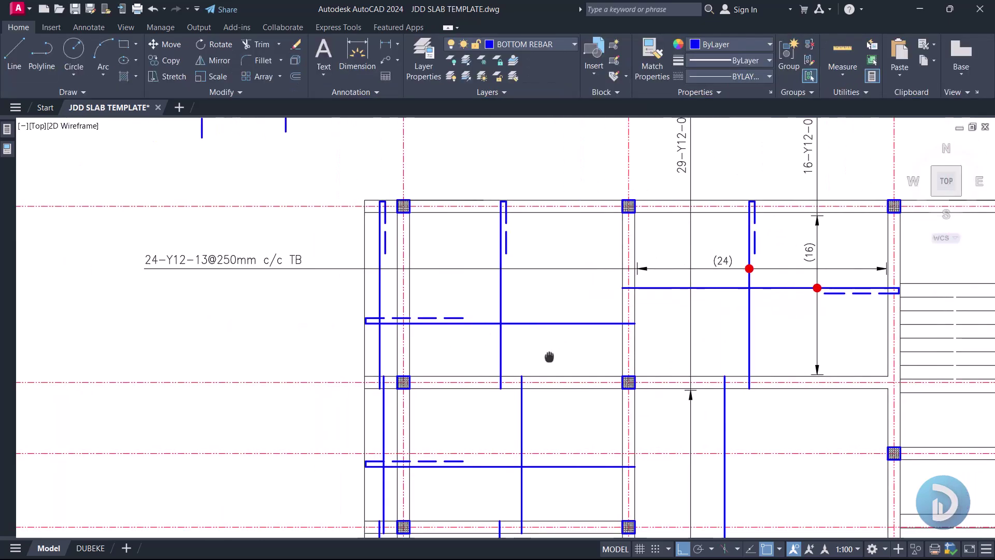
pyautogui.moveTo(442, 359); pyautogui.dragTo(543, 372, button='middle')
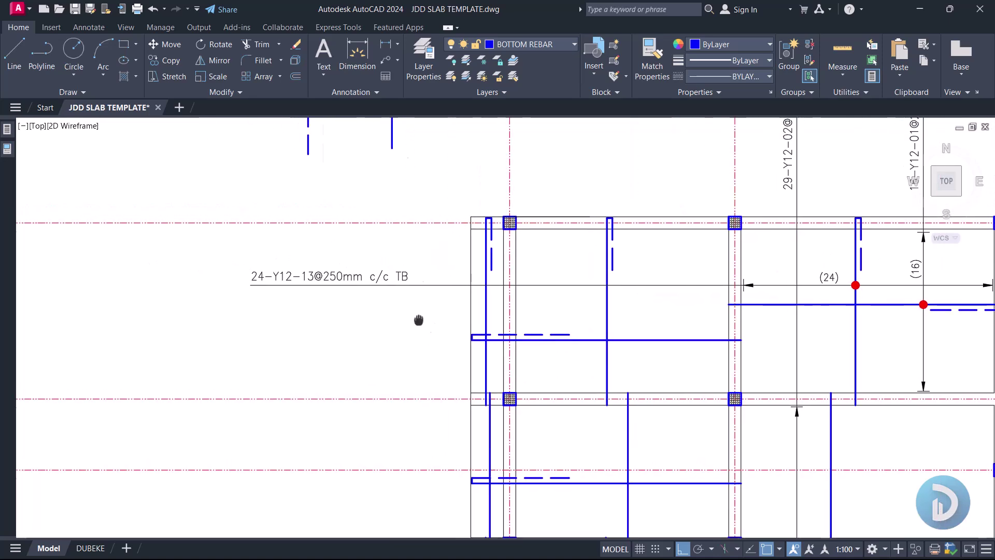
pyautogui.scroll(3, 396, 299)
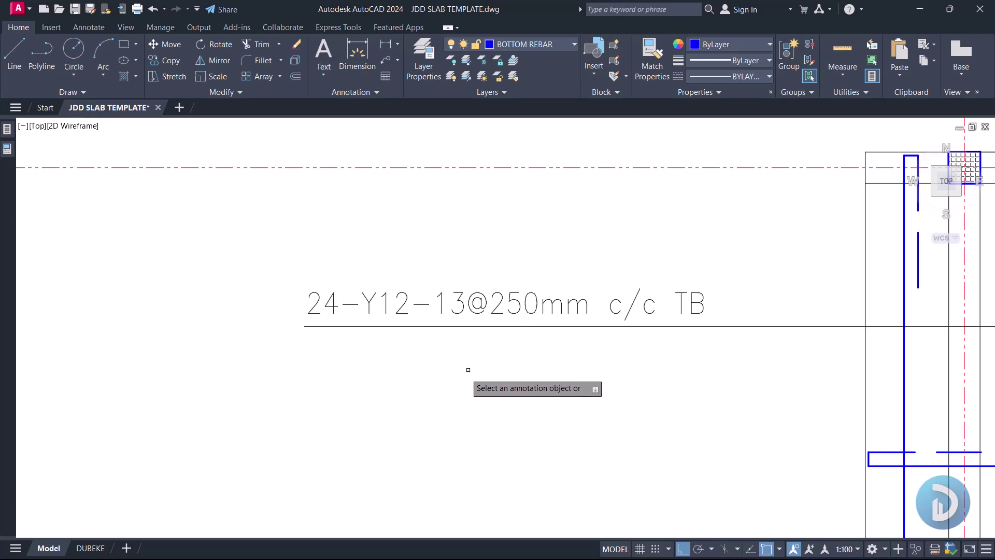
pyautogui.scroll(-2, 425, 362)
pyautogui.scroll(-2, 695, 338)
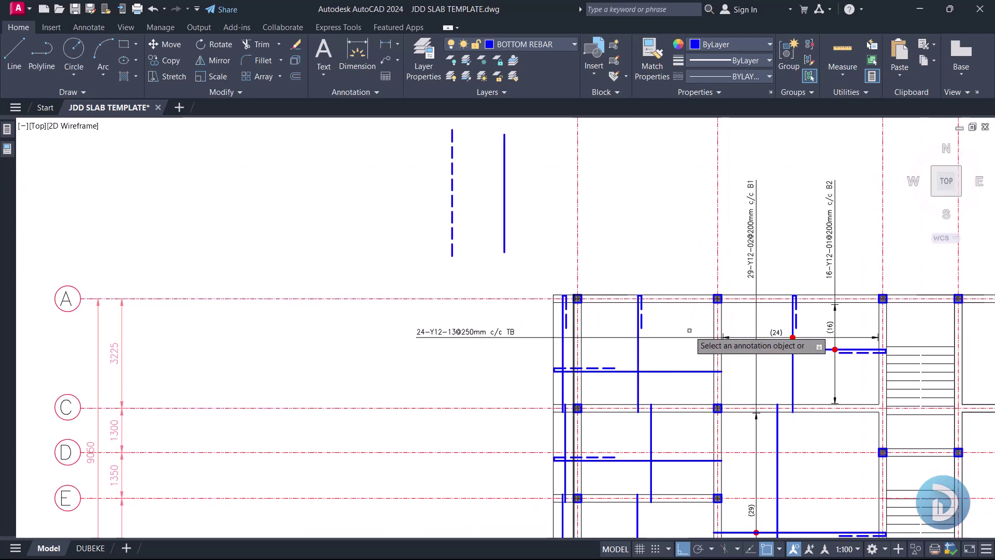
pyautogui.scroll(5, 444, 340)
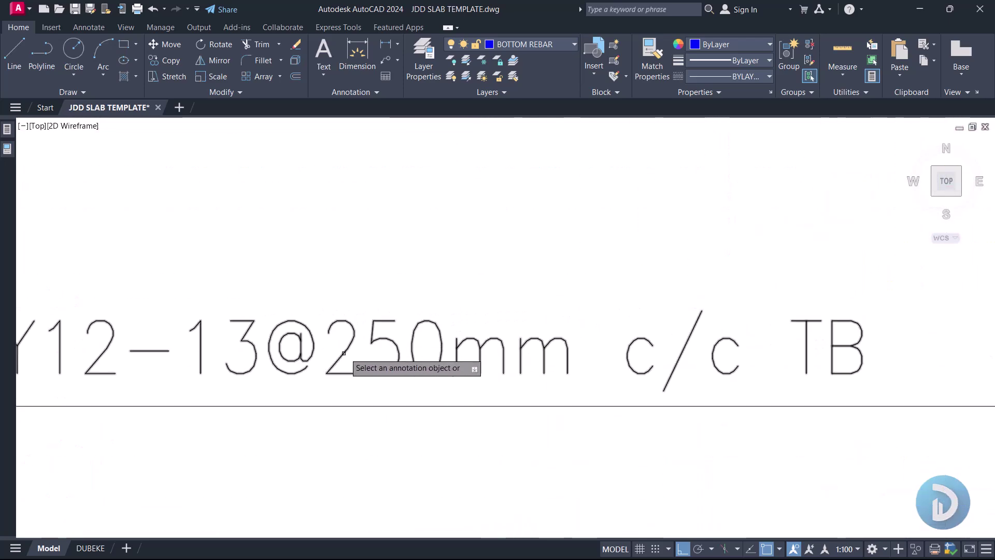
pyautogui.click(250, 343)
pyautogui.press('BackSpace')
pyautogui.press('BackSpace')
pyautogui.write('03')
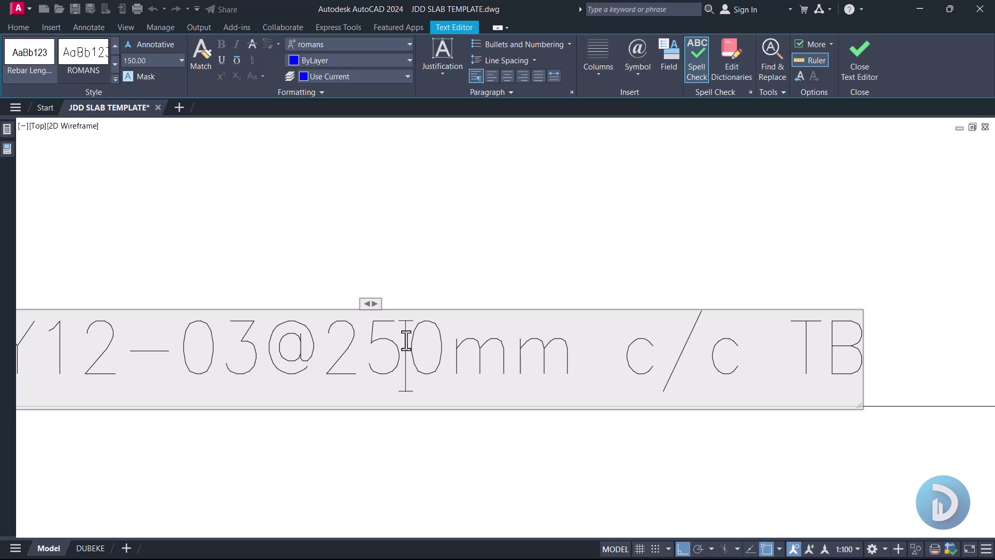
# - Set the bar spacing in the horizontal callout's text to 200mm, so it reads 24-Y12-03@200mm c/c
pyautogui.press('BackSpace')
pyautogui.write('0')
pyautogui.scroll(-4, 573, 362)
pyautogui.scroll(2, 493, 333)
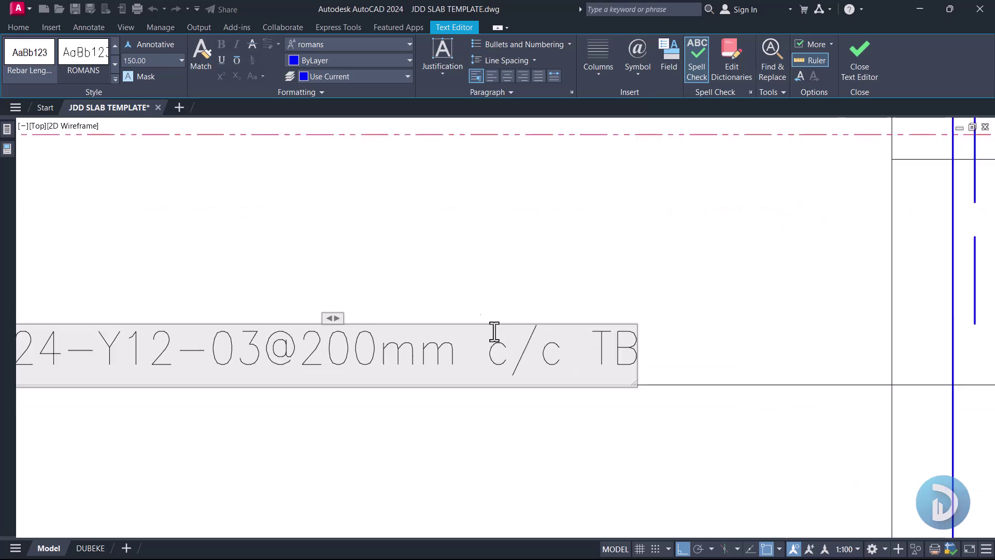
pyautogui.scroll(-3, 489, 294)
pyautogui.click(472, 312)
pyautogui.scroll(-3, 566, 366)
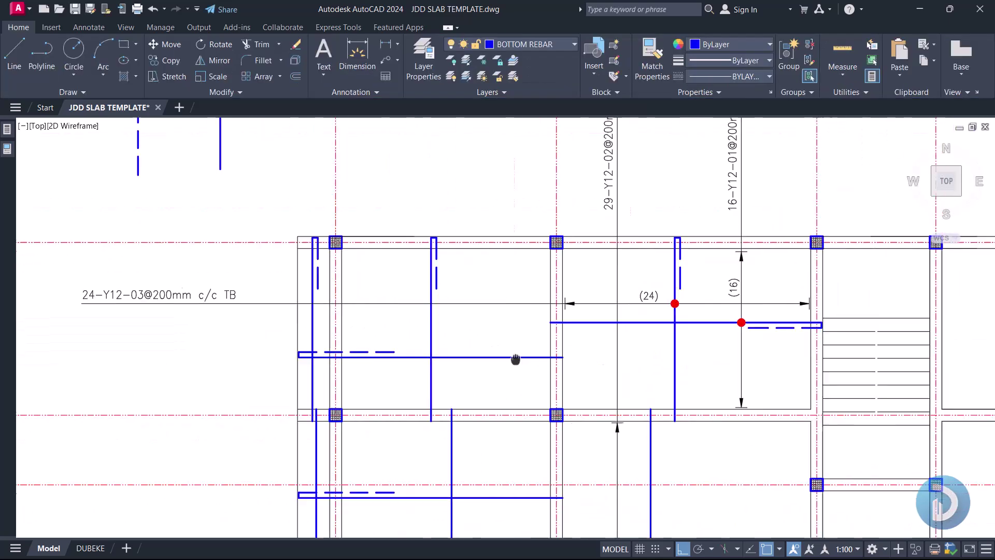
# - Replace the TB layer designation at the end of the horizontal callout's text with B1
pyautogui.moveTo(642, 359); pyautogui.dragTo(612, 356, button='middle')
pyautogui.scroll(2, 610, 334)
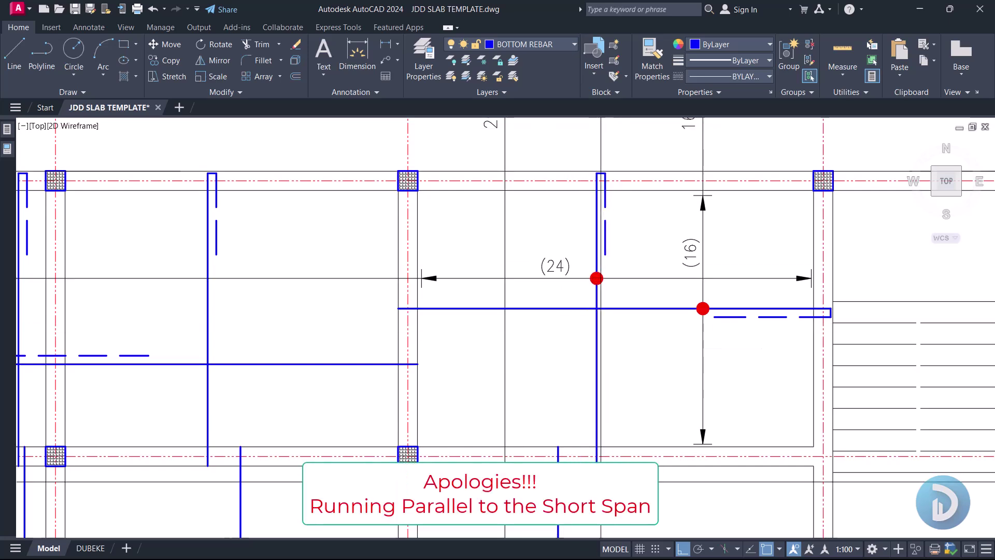
pyautogui.moveTo(500, 332)
pyautogui.mouseDown(button='middle')
pyautogui.moveTo(578, 374)
pyautogui.moveTo(651, 391)
pyautogui.mouseUp(button='middle')
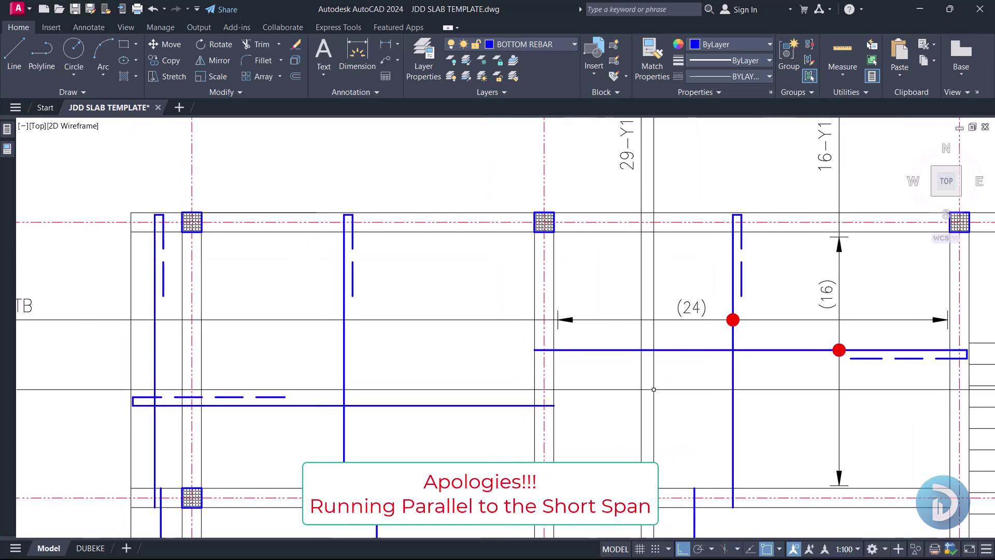
pyautogui.scroll(-2, 684, 342)
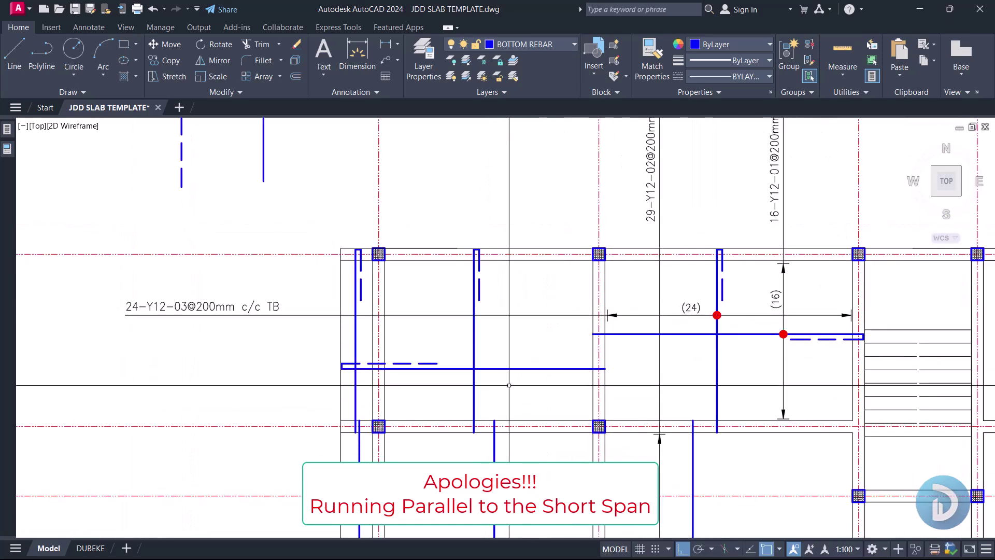
pyautogui.scroll(3, 251, 311)
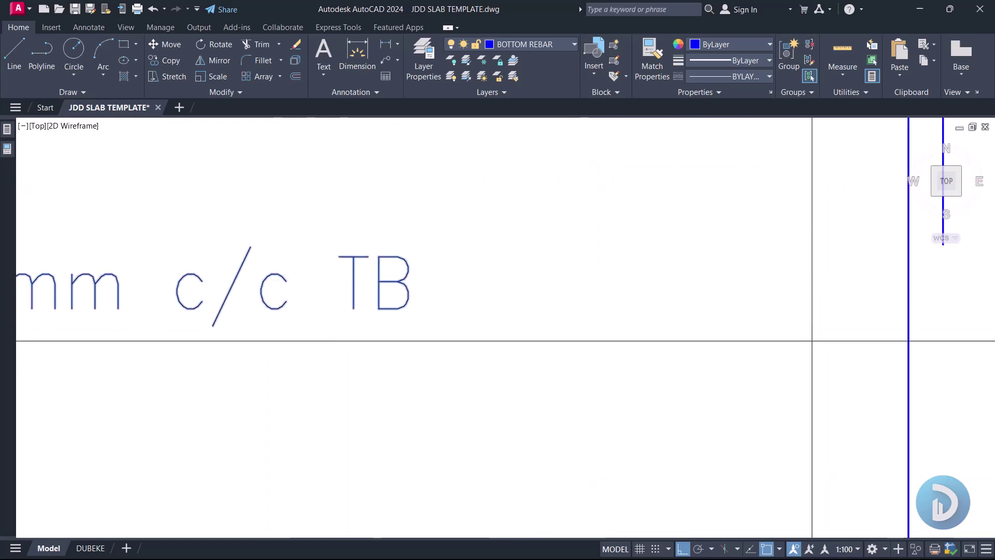
pyautogui.doubleClick(376, 298)
pyautogui.write('B')
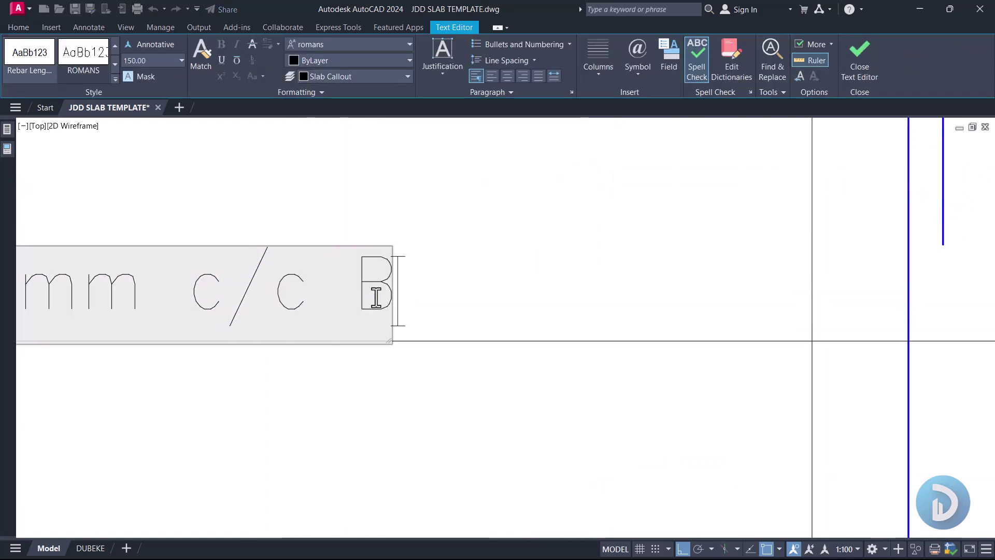
pyautogui.write('1')
pyautogui.click(508, 230)
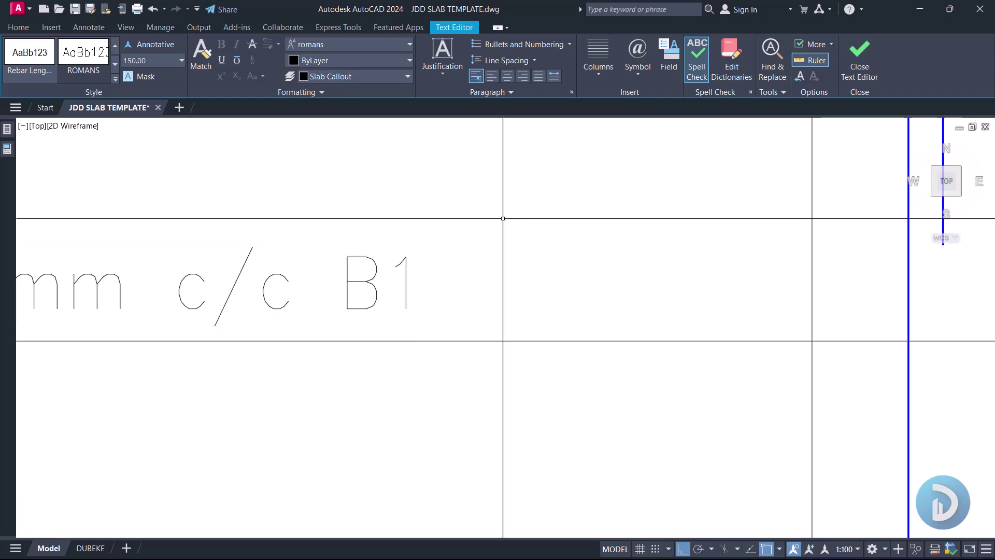
# - Copy the 24-Y12-03@200mm c/c B1 callout, with its line, arrows, (24) label and red dot, straight down into the panel below
pyautogui.scroll(-6, 541, 292)
pyautogui.moveTo(541, 291)
pyautogui.mouseDown(button='middle')
pyautogui.moveTo(467, 270)
pyautogui.moveTo(460, 224)
pyautogui.mouseUp(button='middle')
pyautogui.scroll(2, 420, 249)
pyautogui.click(420, 249)
pyautogui.click(441, 228)
pyautogui.moveTo(918, 260); pyautogui.dragTo(628, 267, button='middle')
pyautogui.scroll(2, 552, 241)
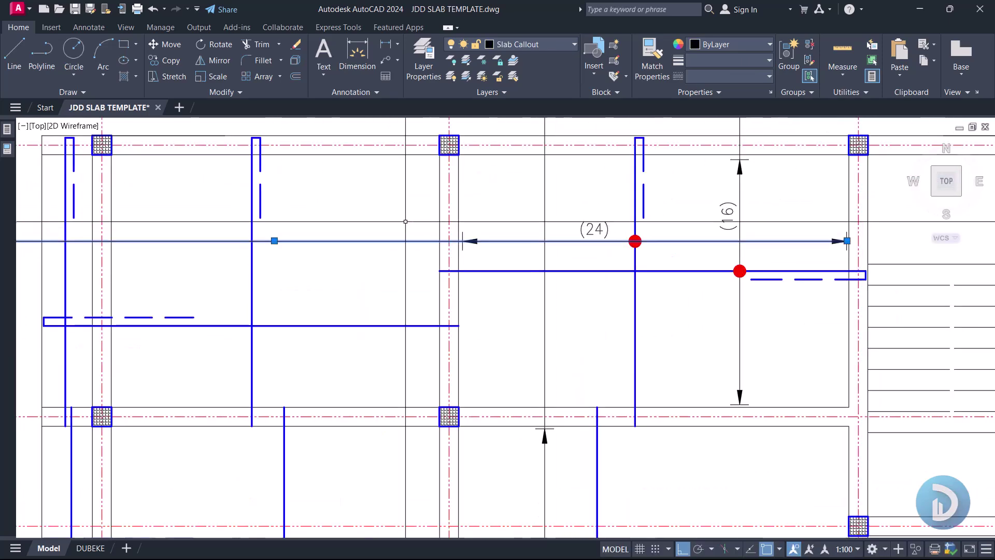
pyautogui.click(596, 228)
pyautogui.click(635, 241)
pyautogui.click(639, 246)
pyautogui.click(810, 204)
pyautogui.click(861, 262)
pyautogui.rightClick(807, 202)
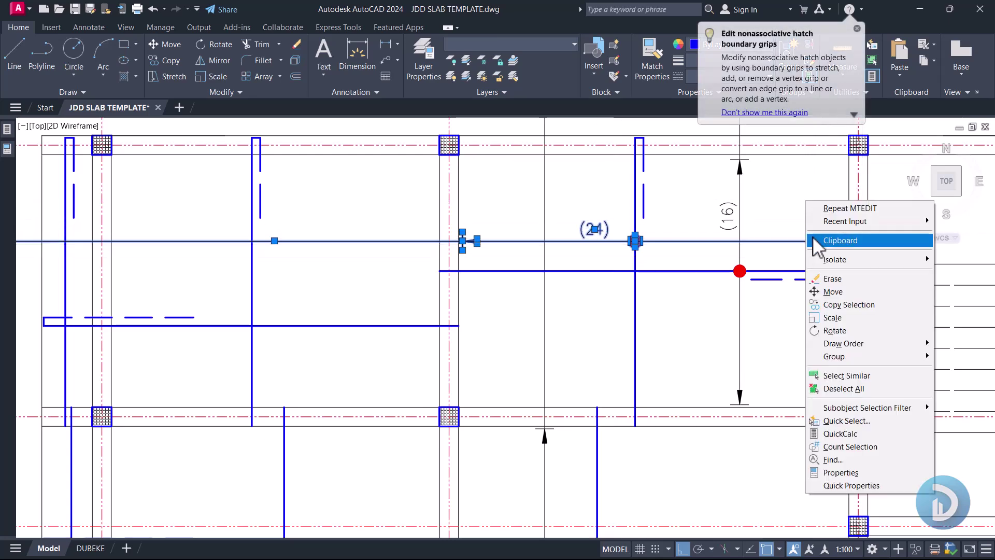
pyautogui.click(848, 305)
pyautogui.scroll(-4, 833, 250)
pyautogui.click(469, 245)
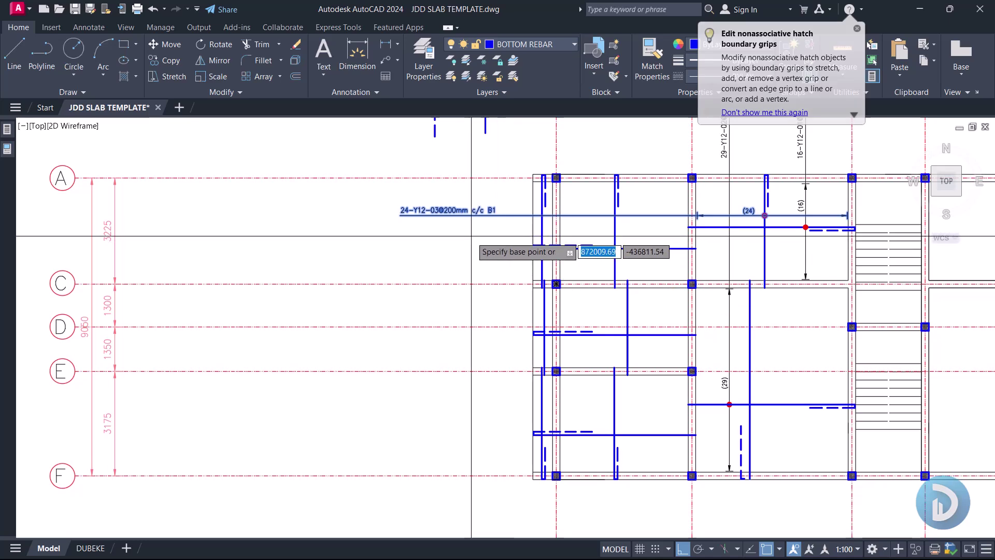
pyautogui.scroll(4, 462, 365)
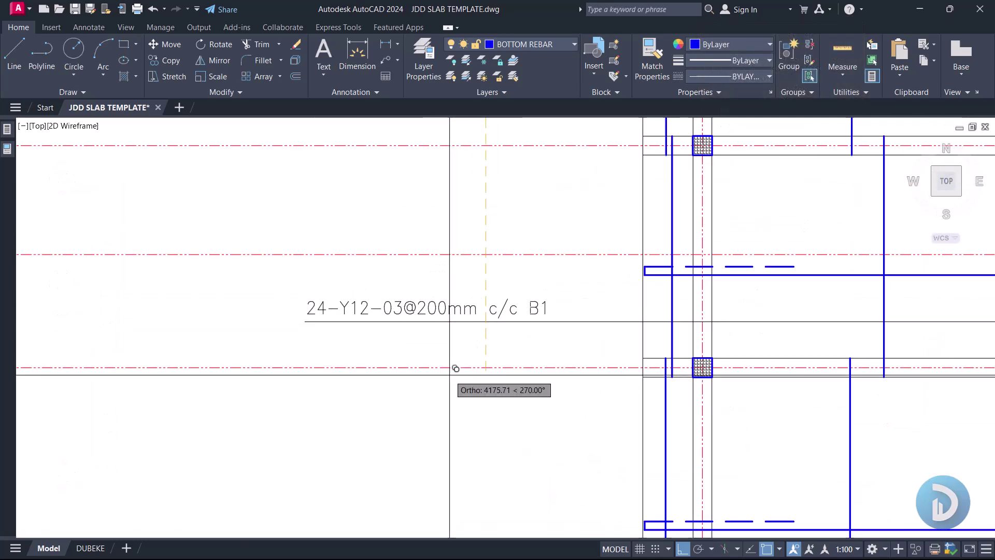
pyautogui.scroll(2, 456, 340)
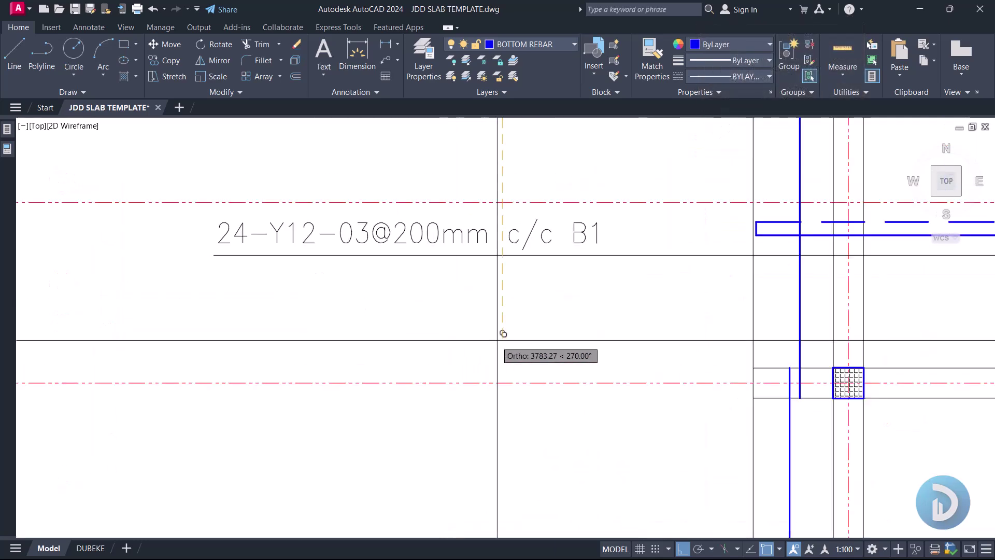
pyautogui.click(495, 346)
pyautogui.press('Escape')
# - Examine the copied horizontal callout against the vertical bar and its extent in the lower panel
pyautogui.scroll(-3, 445, 299)
pyautogui.moveTo(715, 338); pyautogui.dragTo(608, 334, button='middle')
pyautogui.moveTo(741, 358); pyautogui.dragTo(550, 342, button='middle')
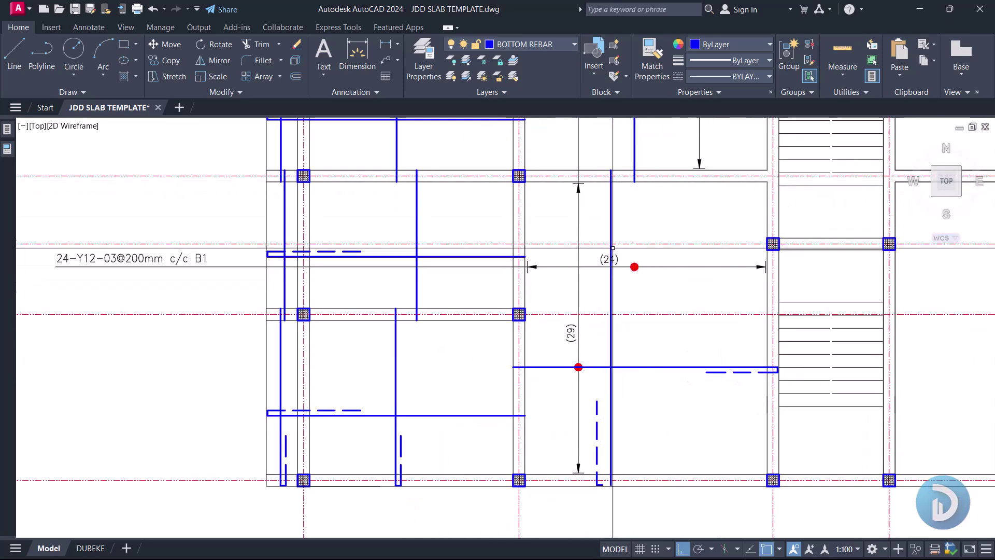
pyautogui.moveTo(617, 237); pyautogui.dragTo(628, 299, button='middle')
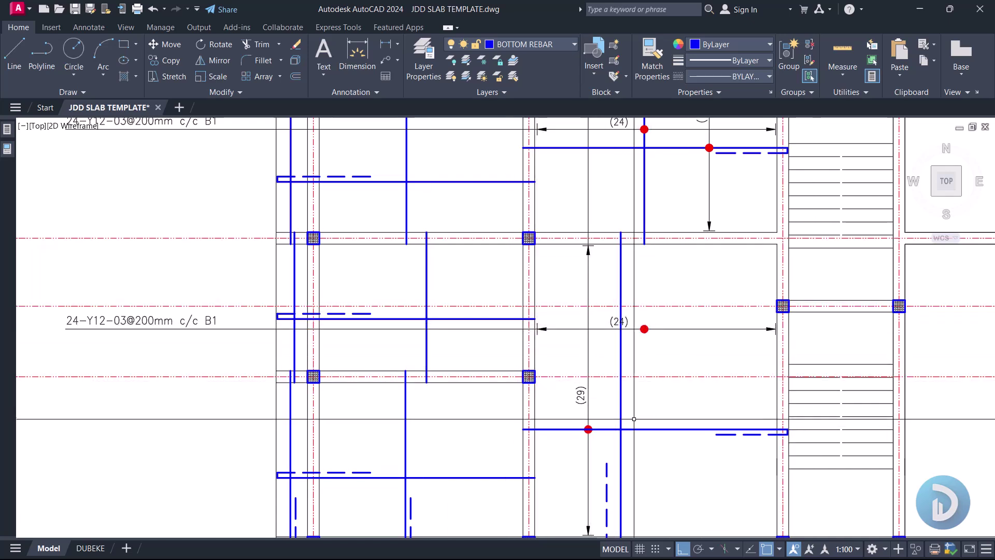
pyautogui.moveTo(633, 418); pyautogui.dragTo(659, 362, button='middle')
pyautogui.moveTo(646, 269); pyautogui.dragTo(640, 271, button='middle')
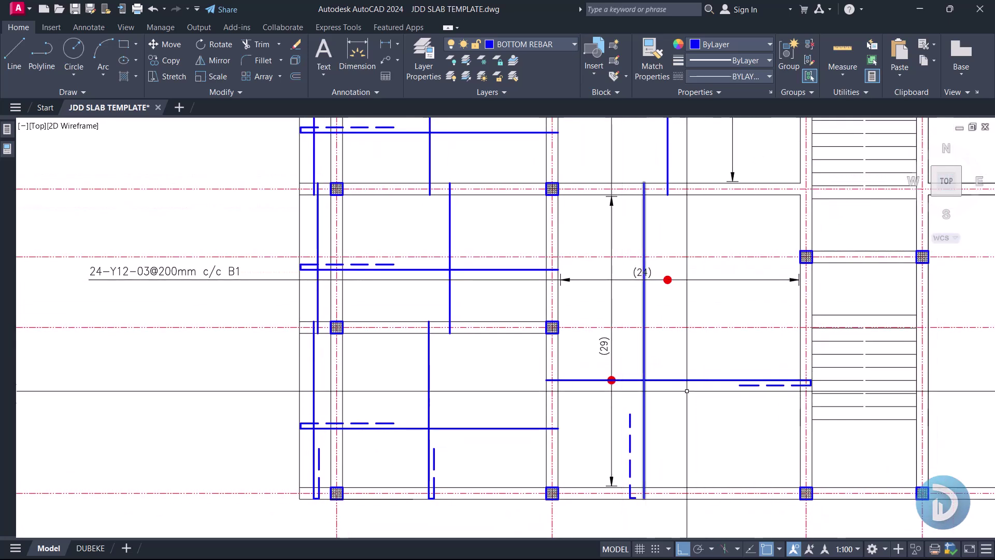
pyautogui.moveTo(687, 403); pyautogui.dragTo(686, 344, button='middle')
pyautogui.moveTo(690, 293); pyautogui.dragTo(643, 314, button='middle')
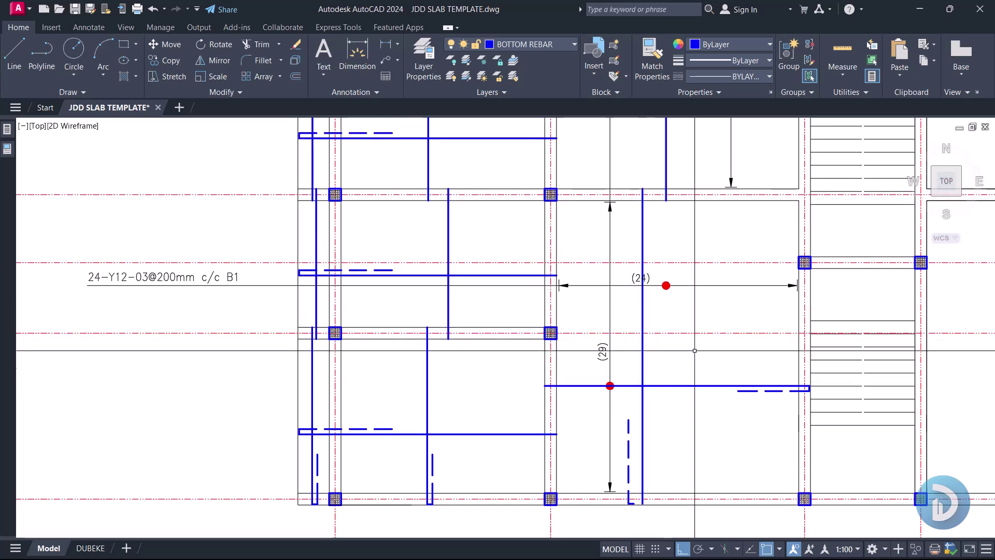
# - Change the layer designation at the end of the copied callout's text to B2
pyautogui.scroll(2, 220, 281)
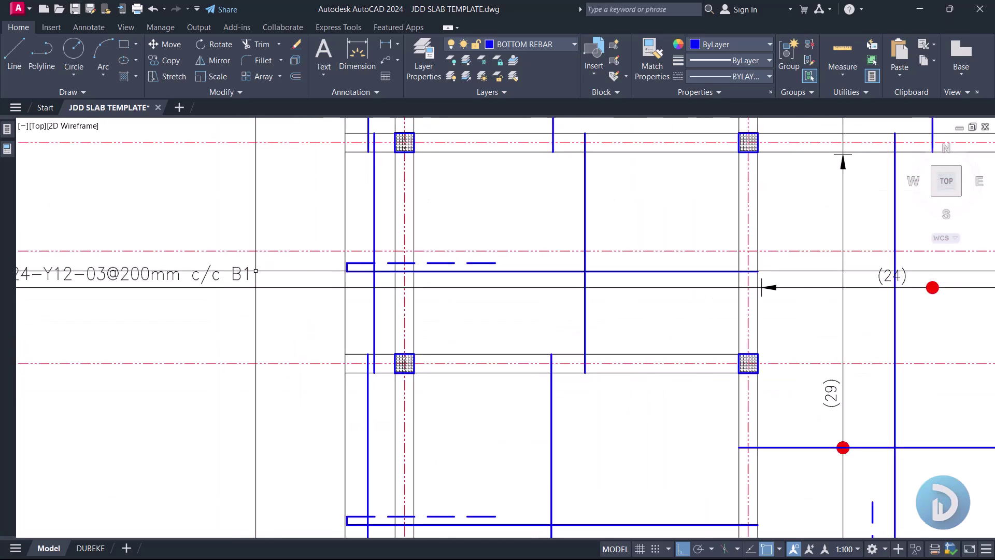
pyautogui.doubleClick(249, 274)
pyautogui.scroll(4, 248, 269)
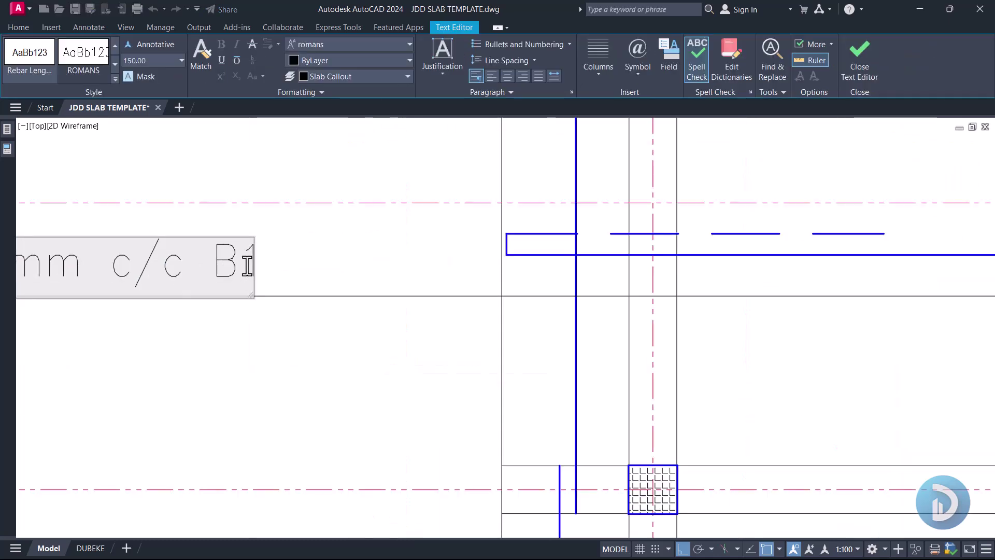
pyautogui.click(362, 280)
pyautogui.scroll(-4, 362, 280)
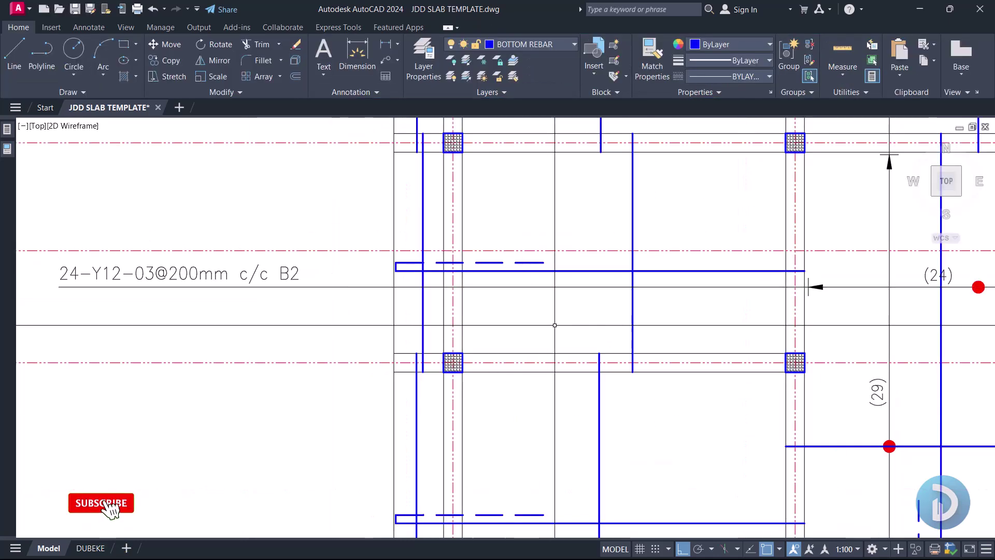
# - Move the copied callout's (24) label along its line to the far side of the red dot, clear of the vertical bar
pyautogui.moveTo(581, 330); pyautogui.dragTo(513, 328, button='middle')
pyautogui.press('Return')
pyautogui.scroll(3, 895, 291)
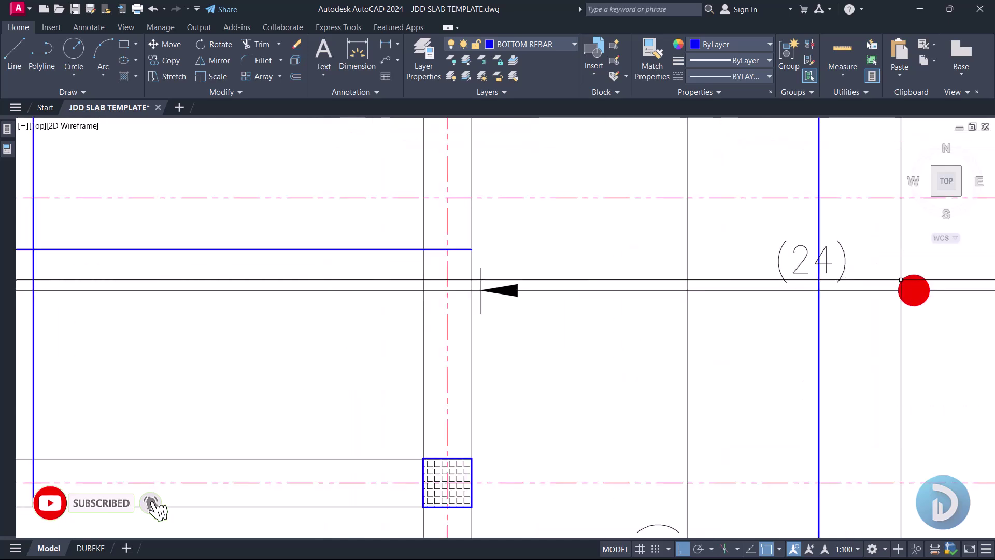
pyautogui.moveTo(835, 265); pyautogui.dragTo(720, 310, button='middle')
pyautogui.click(737, 286)
pyautogui.click(713, 310)
pyautogui.press('Return')
pyautogui.click(733, 397)
pyautogui.press('F8')
pyautogui.moveTo(876, 420); pyautogui.dragTo(767, 391, button='middle')
pyautogui.click(789, 394)
# - Move the copied callout's red dot onto the intersection of the callout line and the vertical bar
pyautogui.click(578, 276)
pyautogui.click(642, 345)
pyautogui.write('m')
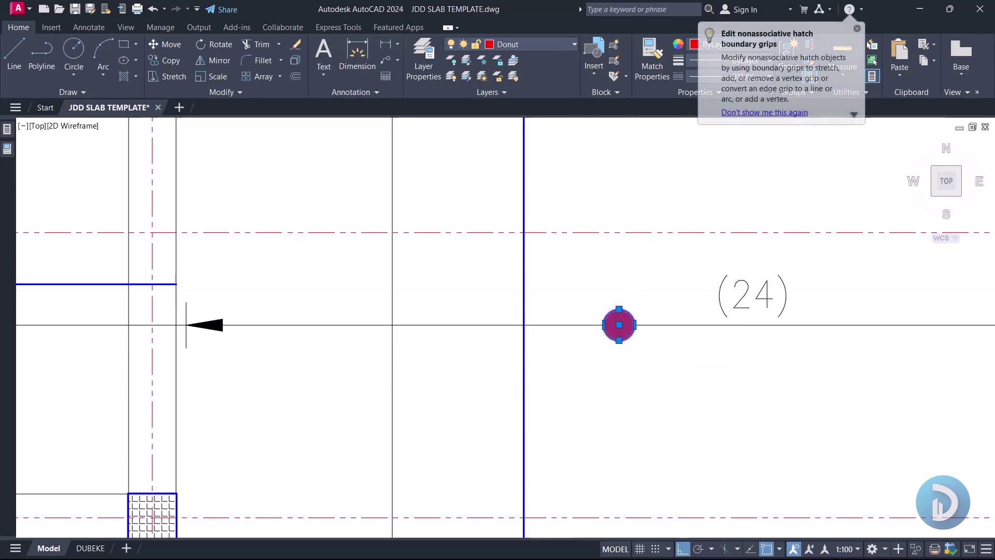
pyautogui.press('Return')
pyautogui.click(619, 325)
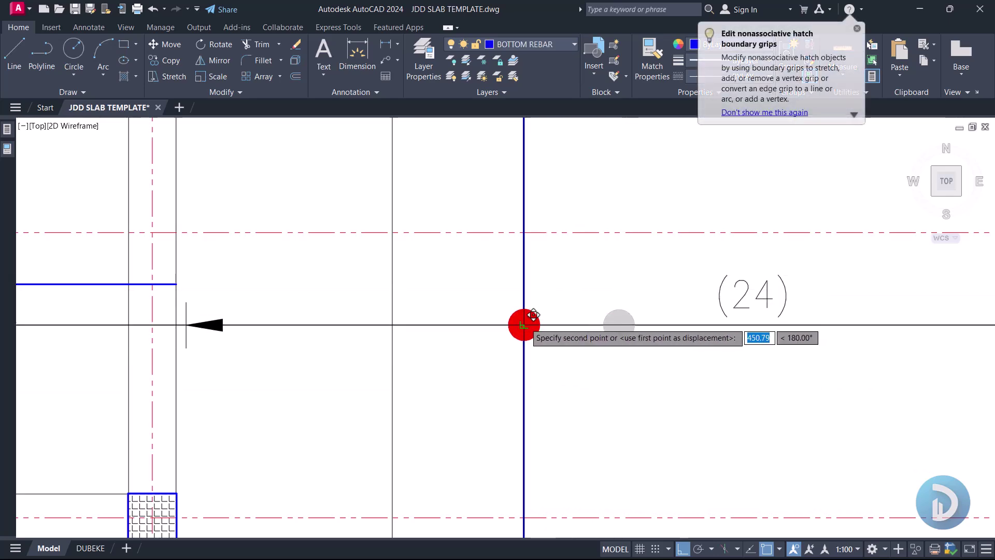
pyautogui.click(524, 325)
pyautogui.scroll(-6, 625, 300)
pyautogui.moveTo(570, 308)
pyautogui.mouseDown(button='middle')
pyautogui.moveTo(578, 363)
pyautogui.moveTo(607, 378)
pyautogui.mouseUp(button='middle')
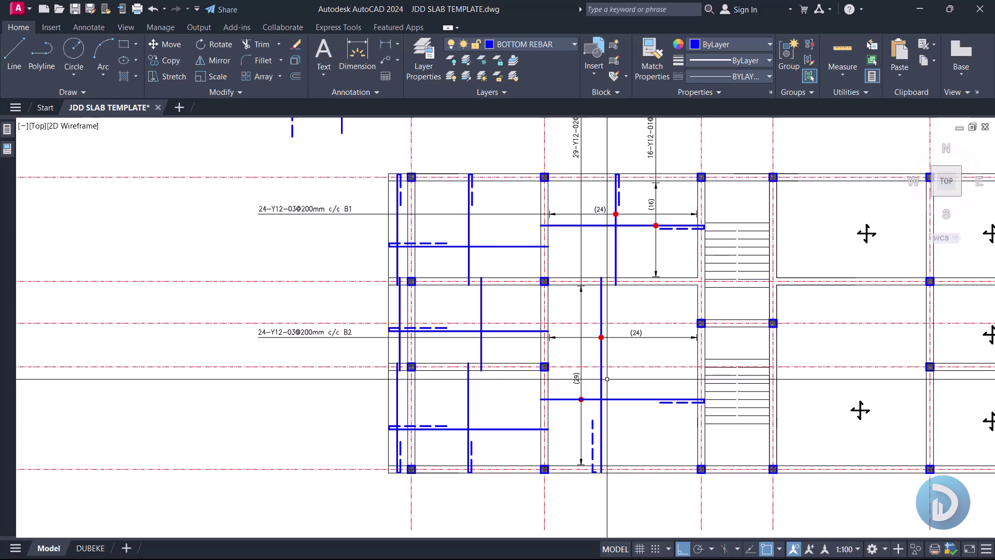
# - In the X-Y slab section, draw a horizontal bar line just above the soffit from the support at Y to just inside the edge at X
pyautogui.scroll(1, 606, 379)
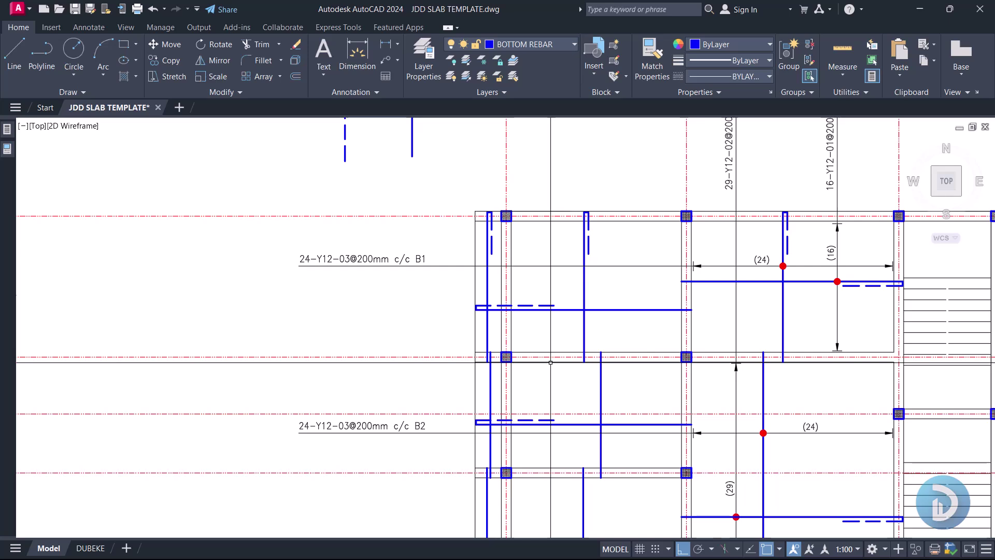
pyautogui.scroll(-5, 550, 362)
pyautogui.scroll(8, 617, 272)
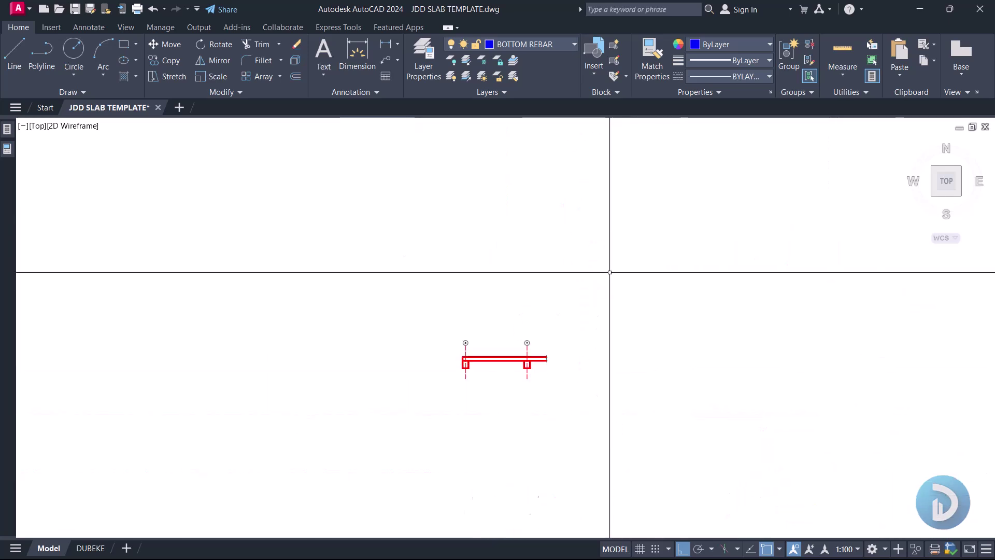
pyautogui.scroll(2, 538, 337)
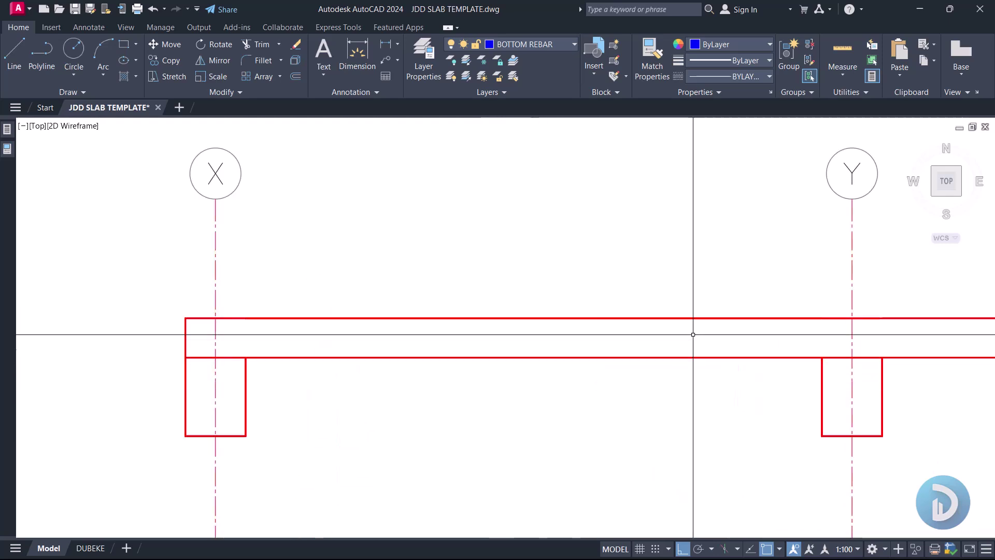
pyautogui.write('l')
pyautogui.press('Return')
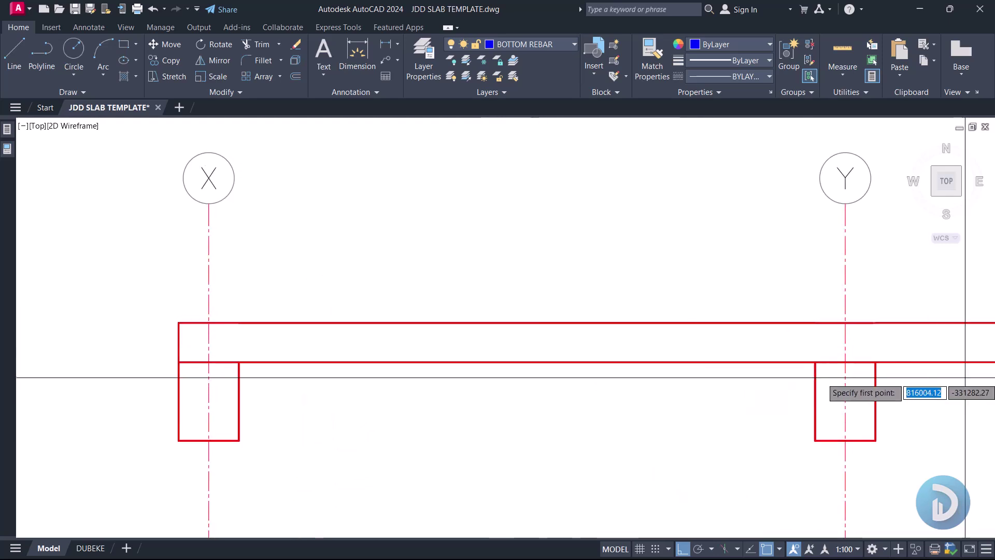
pyautogui.scroll(3, 810, 369)
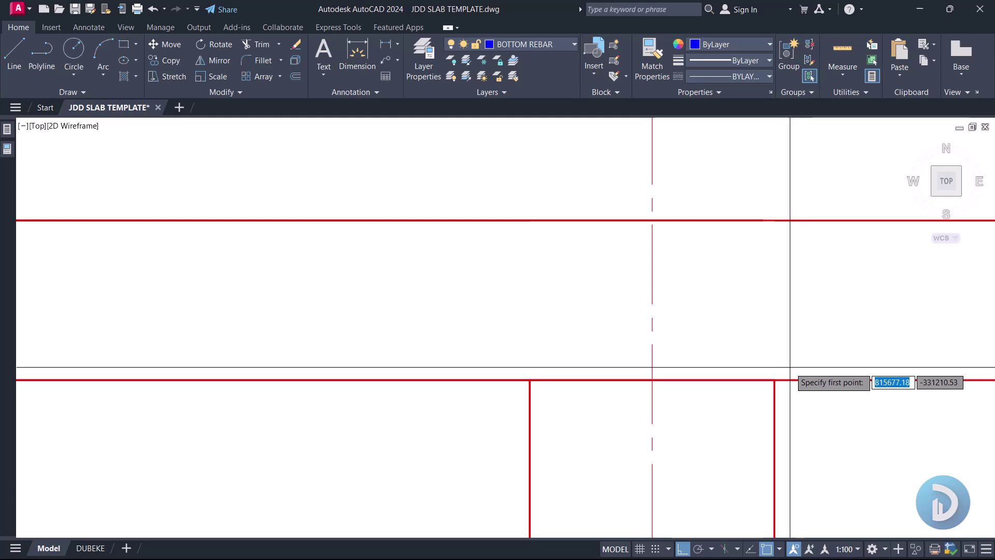
pyautogui.scroll(-3, 797, 358)
pyautogui.click(811, 344)
pyautogui.scroll(-2, 521, 332)
pyautogui.scroll(5, 422, 337)
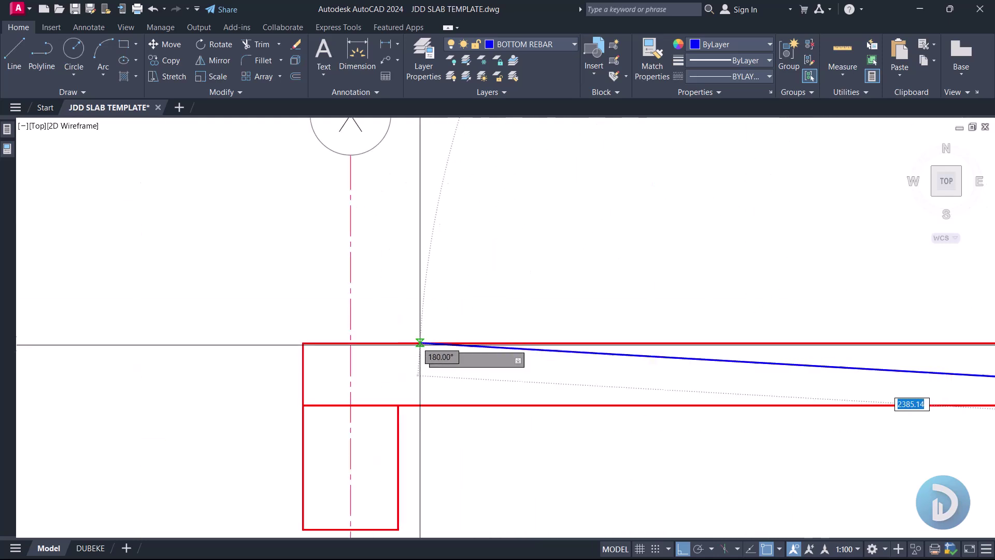
pyautogui.scroll(4, 311, 406)
pyautogui.scroll(-2, 243, 415)
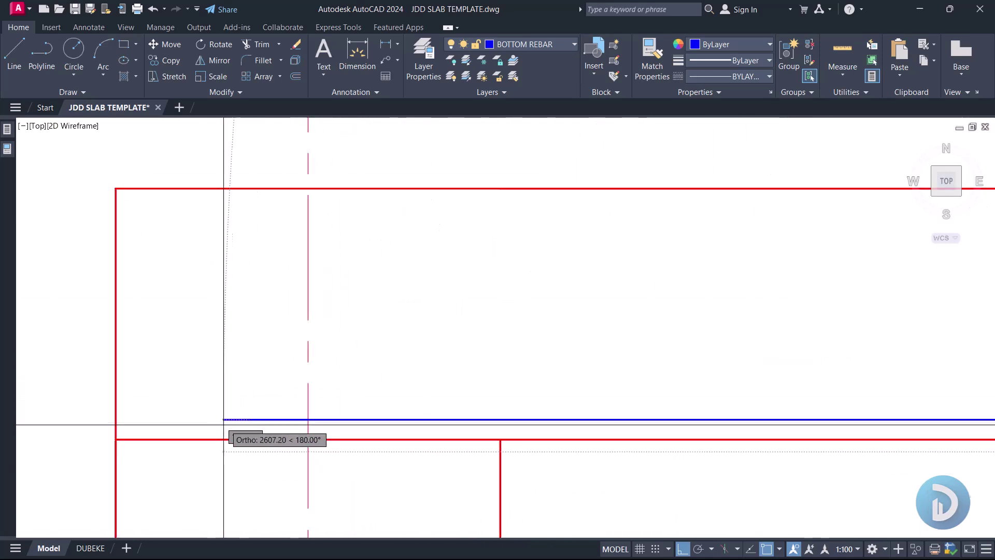
pyautogui.click(143, 423)
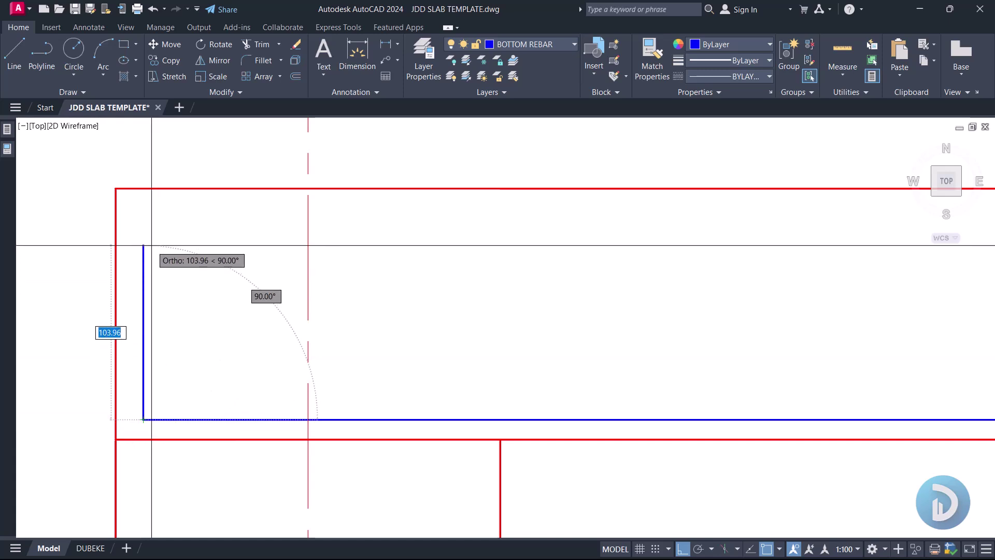
# - Continue the bar line up inside the slab edge and back about 884 mm along the top of the slab
pyautogui.scroll(-4, 156, 238)
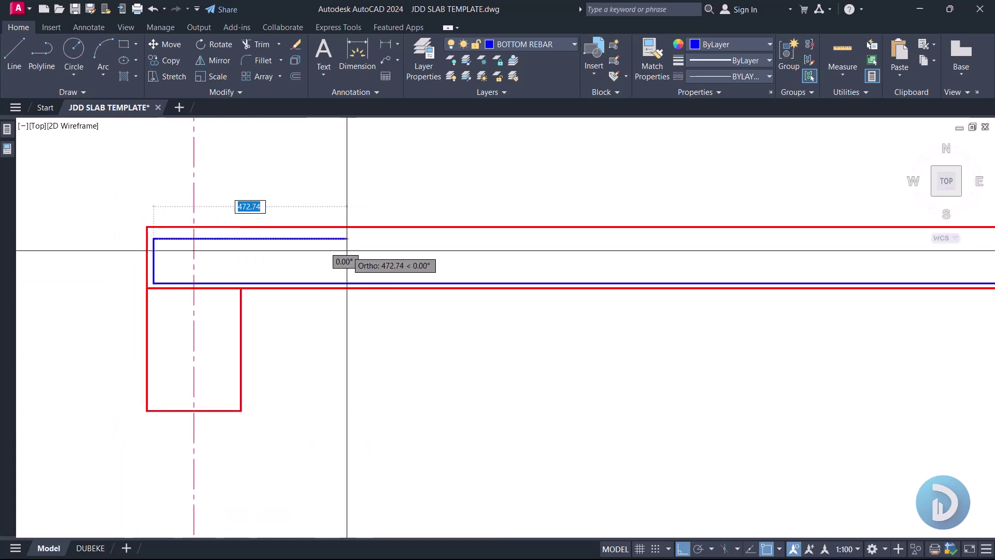
pyautogui.scroll(-2, 334, 262)
pyautogui.scroll(2, 409, 280)
pyautogui.click(439, 259)
pyautogui.press('Return')
pyautogui.scroll(-2, 451, 263)
pyautogui.moveTo(459, 263); pyautogui.dragTo(389, 295, button='middle')
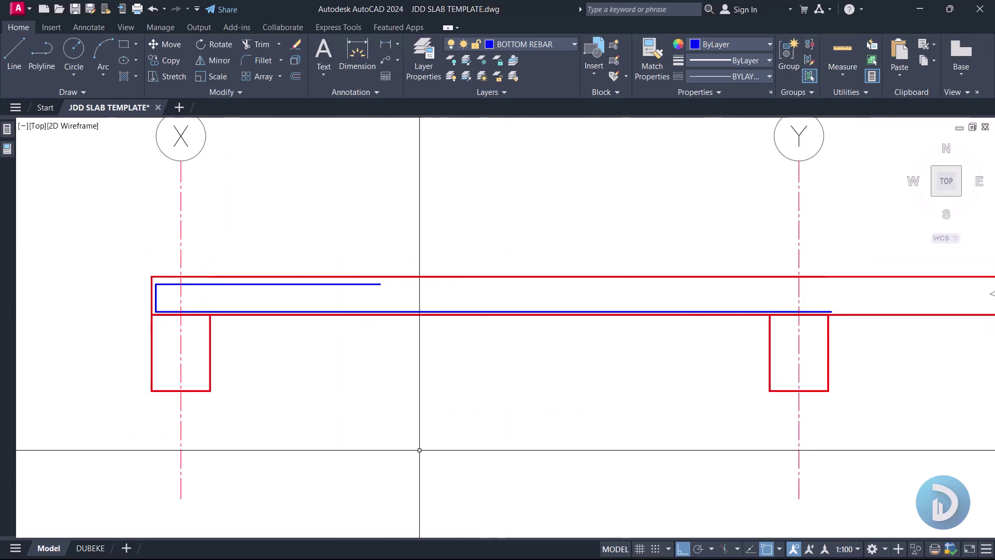
# - Draw a small circle centred on the section's bottom bar line, near the support at X, as a bar end
pyautogui.scroll(3, 189, 305)
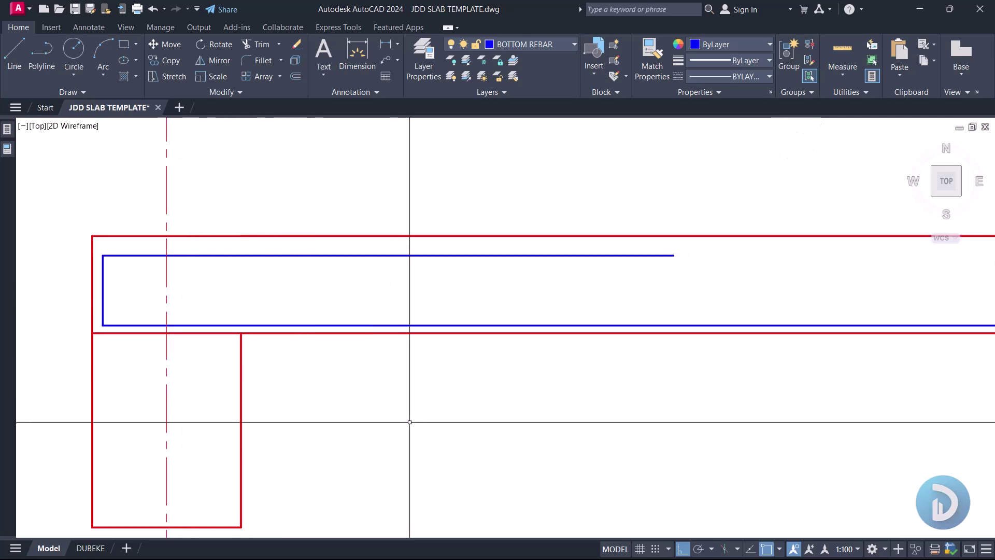
pyautogui.write('c')
pyautogui.press('Return')
pyautogui.scroll(5, 306, 317)
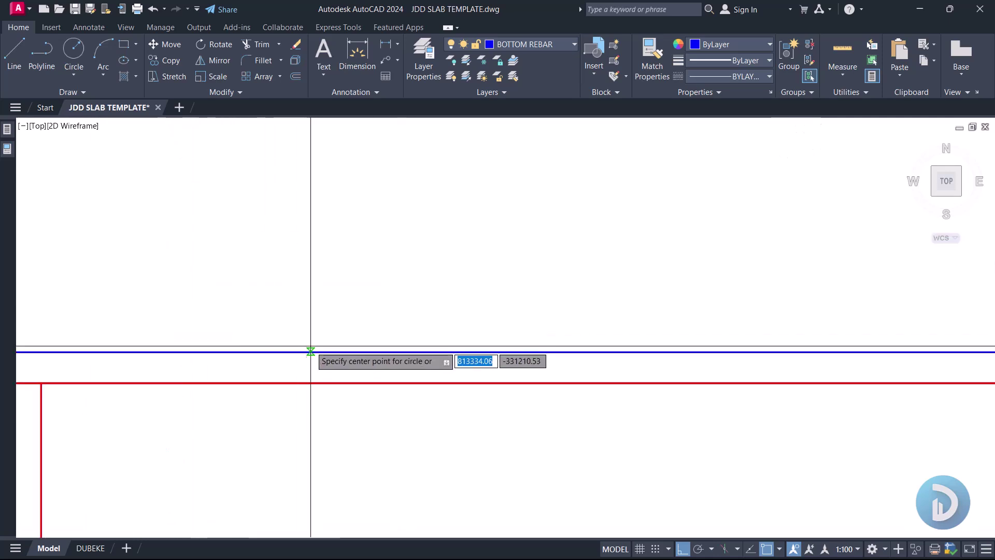
pyautogui.click(309, 353)
pyautogui.scroll(2, 308, 353)
pyautogui.click(316, 373)
# - Move the small circle straight up so that it rests on top of the bottom bar line
pyautogui.click(370, 304)
pyautogui.write('m')
pyautogui.press('Return')
pyautogui.click(366, 257)
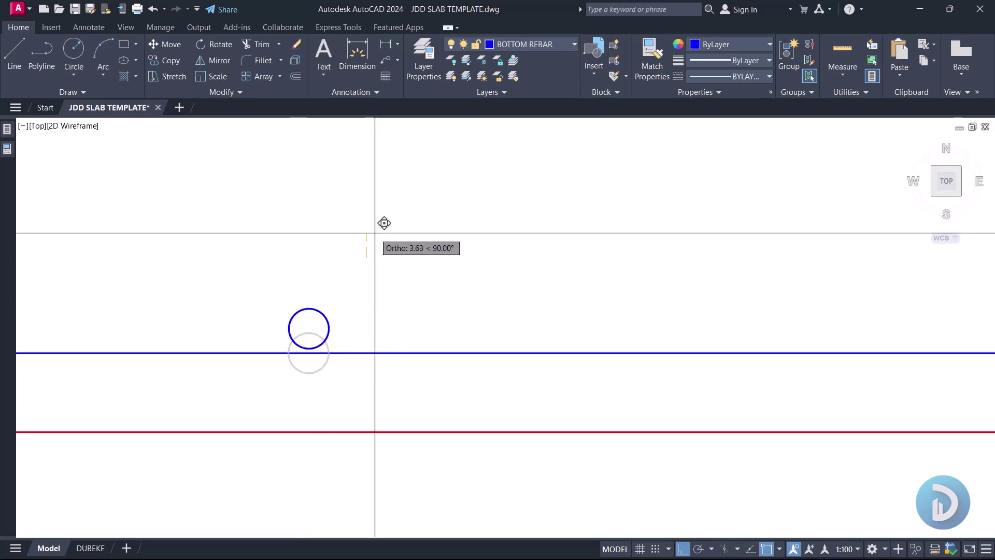
pyautogui.click(378, 284)
pyautogui.scroll(-2, 329, 270)
# - Copy the small circle along the bottom bar line to form a row of six crossing bars
pyautogui.click(359, 316)
pyautogui.rightClick(417, 356)
pyautogui.click(461, 351)
pyautogui.click(453, 424)
pyautogui.click(552, 424)
pyautogui.moveTo(735, 427); pyautogui.dragTo(526, 413, button='middle')
pyautogui.click(504, 410)
pyautogui.click(659, 409)
pyautogui.click(881, 422)
pyautogui.press('Return')
pyautogui.scroll(-2, 365, 430)
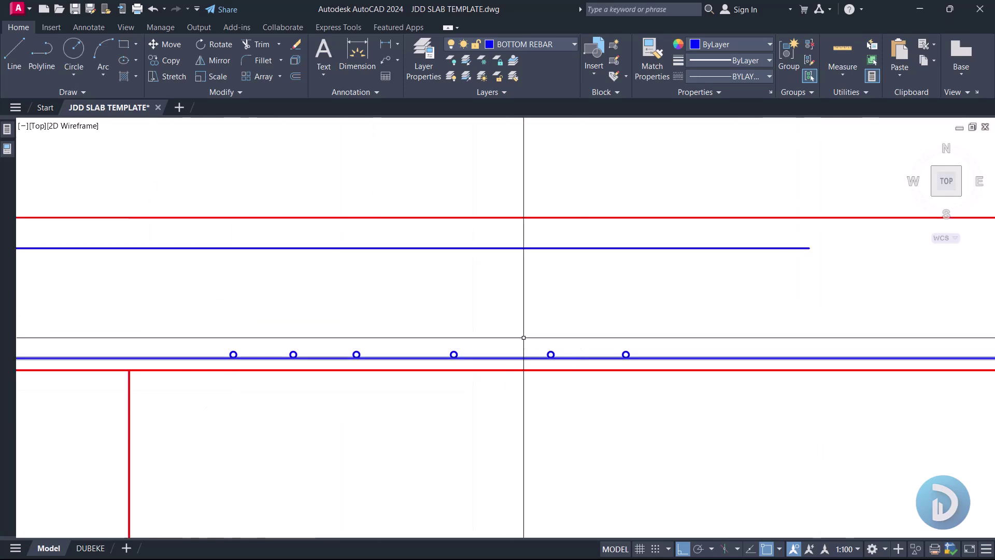
# - Examine how the row of crossing bars sits on the bottom bar in the X-Y slab section
pyautogui.scroll(2, 332, 339)
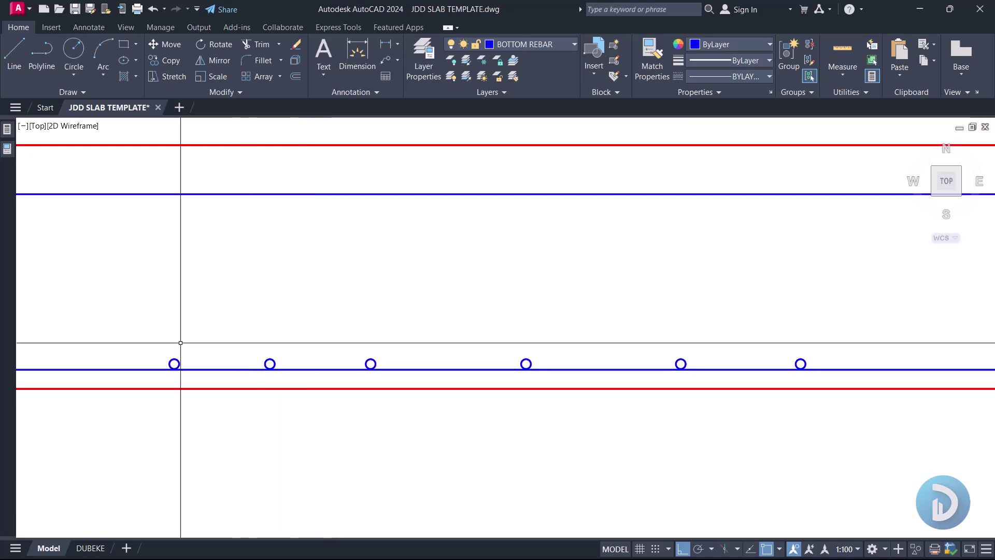
pyautogui.click(137, 320)
pyautogui.click(355, 408)
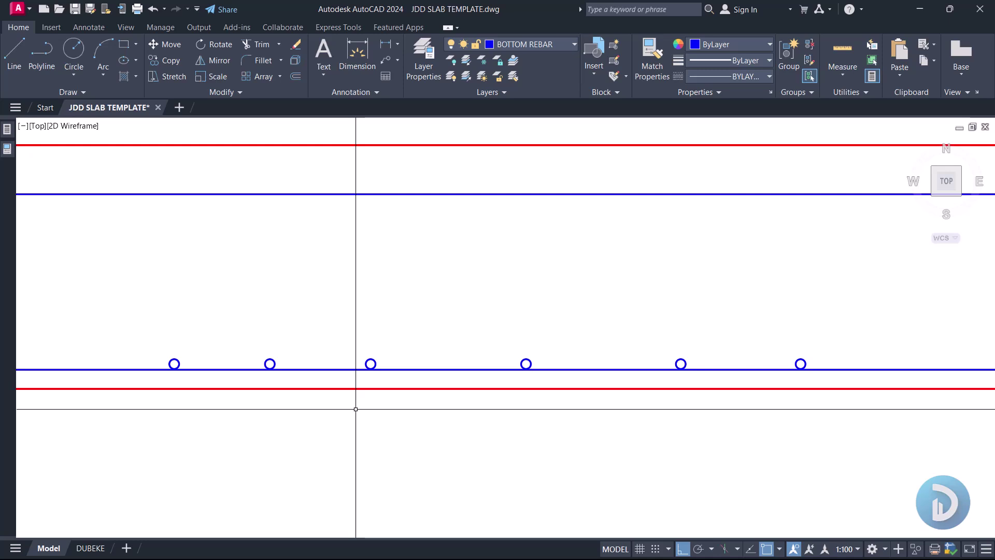
pyautogui.scroll(-6, 310, 342)
pyautogui.scroll(4, 280, 340)
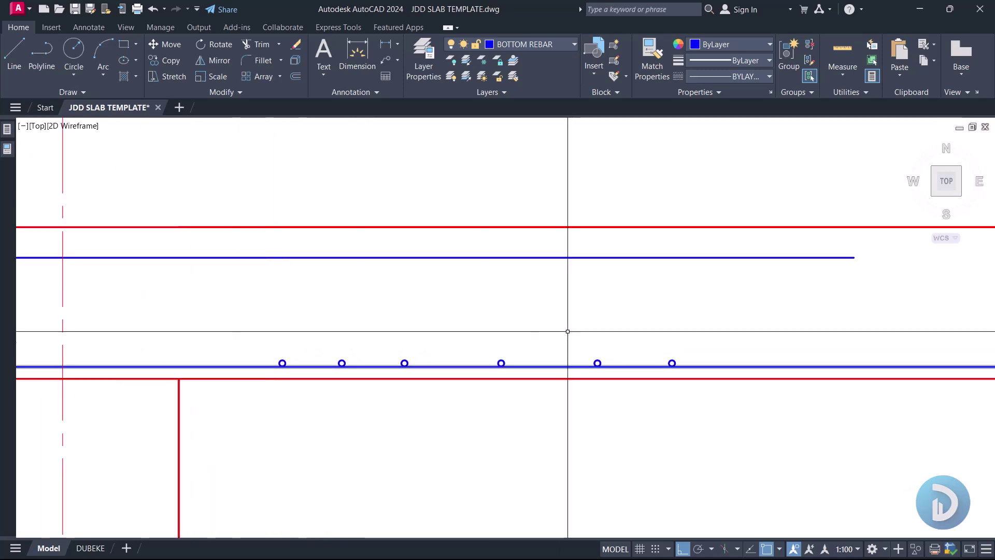
pyautogui.scroll(-2, 477, 389)
pyautogui.moveTo(399, 365); pyautogui.dragTo(412, 387, button='middle')
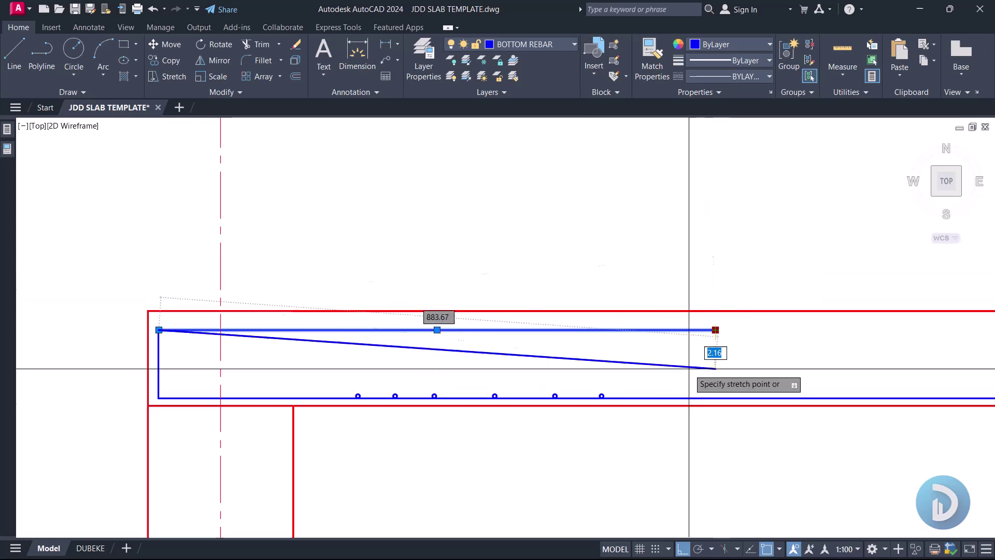
pyautogui.press('Escape')
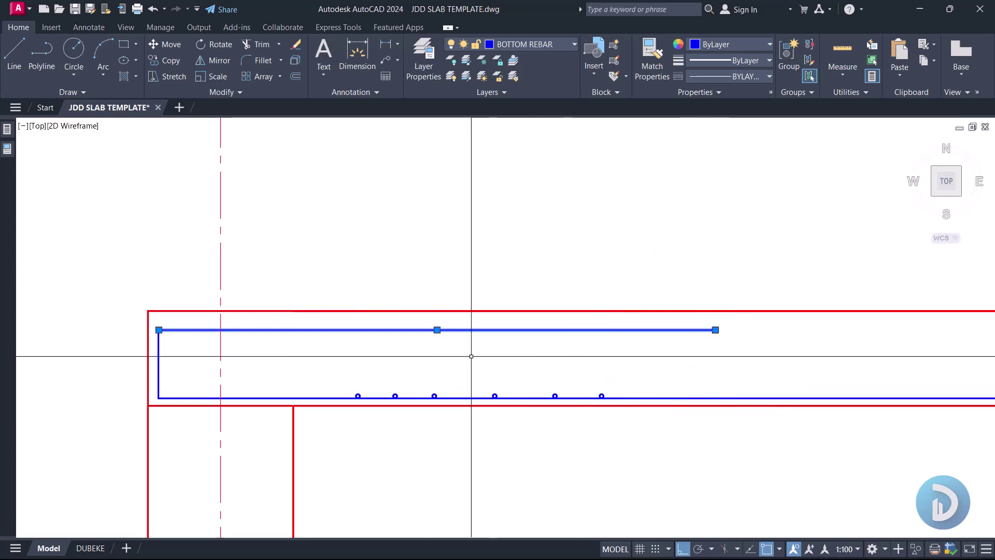
# - Copy the third circle of the bottom row straight up to just below the hooked bar's top leg near support X
pyautogui.scroll(4, 421, 397)
pyautogui.click(389, 344)
pyautogui.click(487, 415)
pyautogui.rightClick(505, 322)
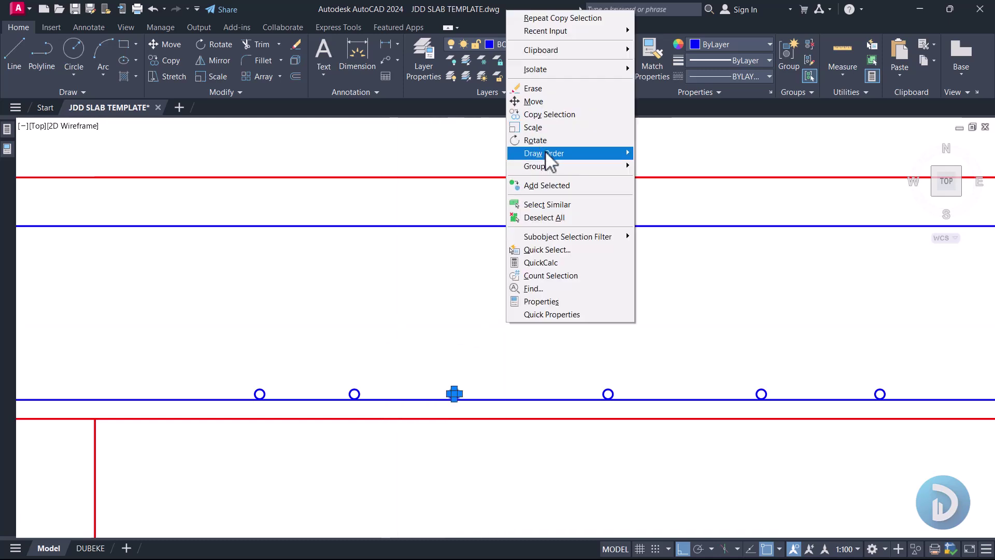
pyautogui.click(546, 115)
pyautogui.scroll(2, 433, 354)
pyautogui.click(466, 418)
pyautogui.moveTo(463, 146); pyautogui.dragTo(440, 265, button='middle')
pyautogui.scroll(2, 440, 264)
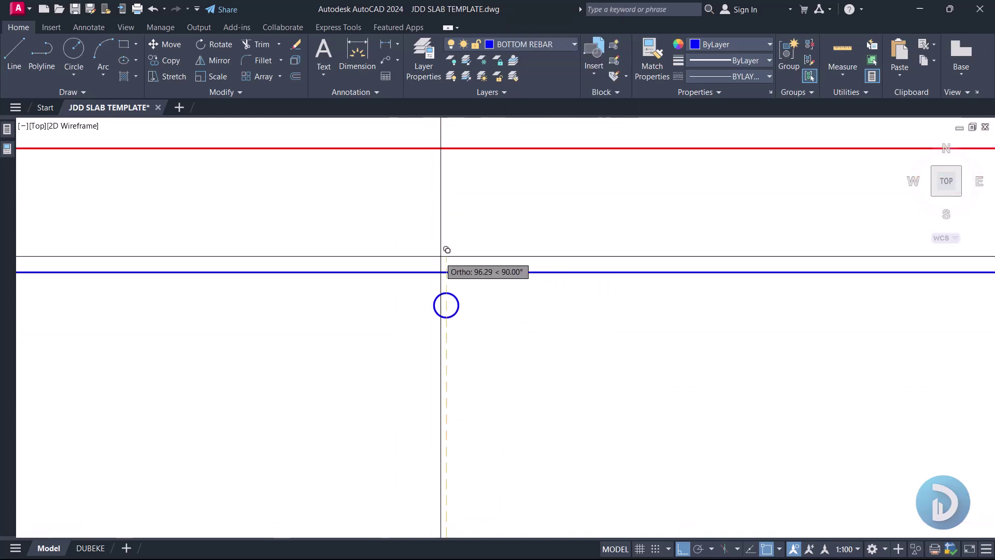
pyautogui.click(445, 247)
pyautogui.press('Escape')
pyautogui.scroll(-2, 433, 274)
pyautogui.scroll(-4, 472, 336)
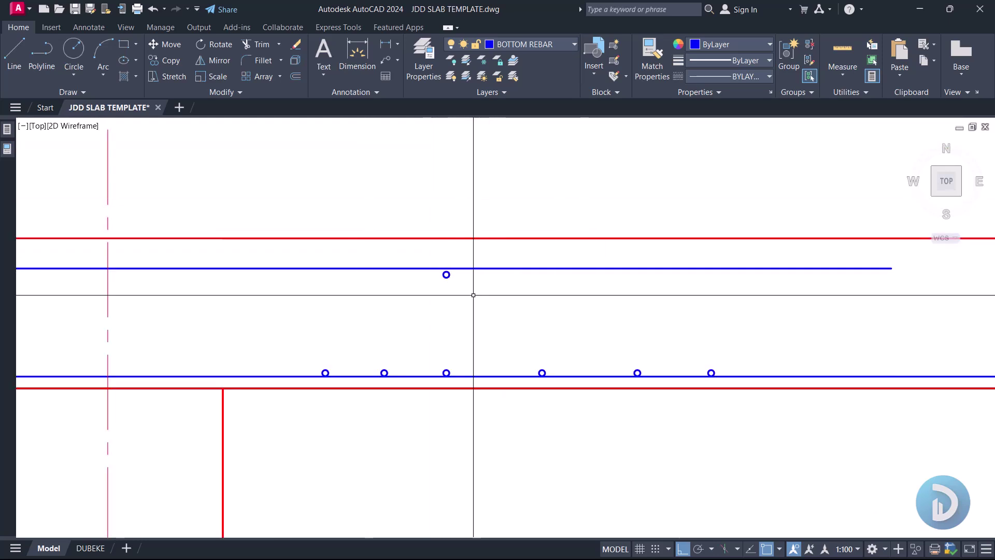
# - Copy the circle below the top leg sideways to form a row of six crossing bars along that leg
pyautogui.scroll(-5, 474, 294)
pyautogui.scroll(5, 466, 285)
pyautogui.click(380, 210)
pyautogui.click(468, 316)
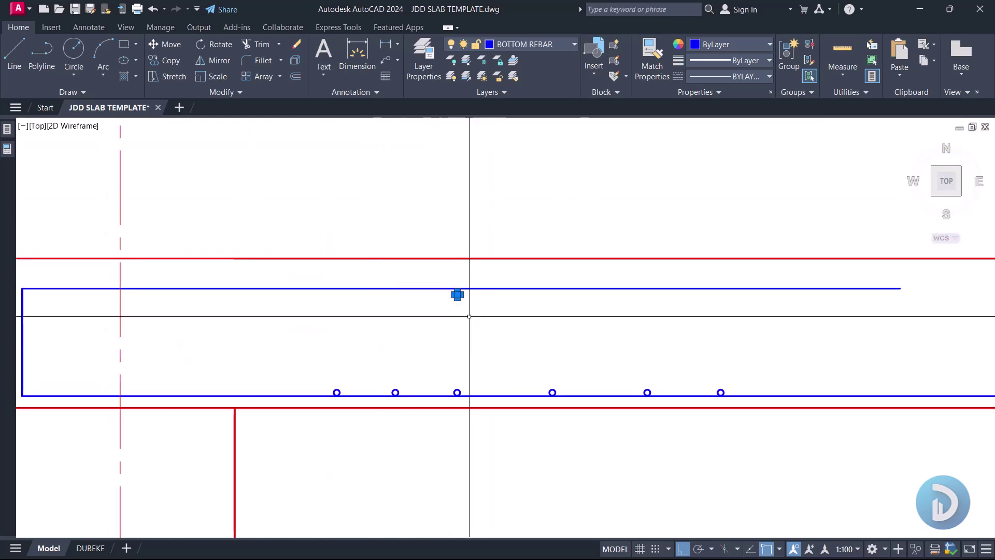
pyautogui.rightClick(469, 317)
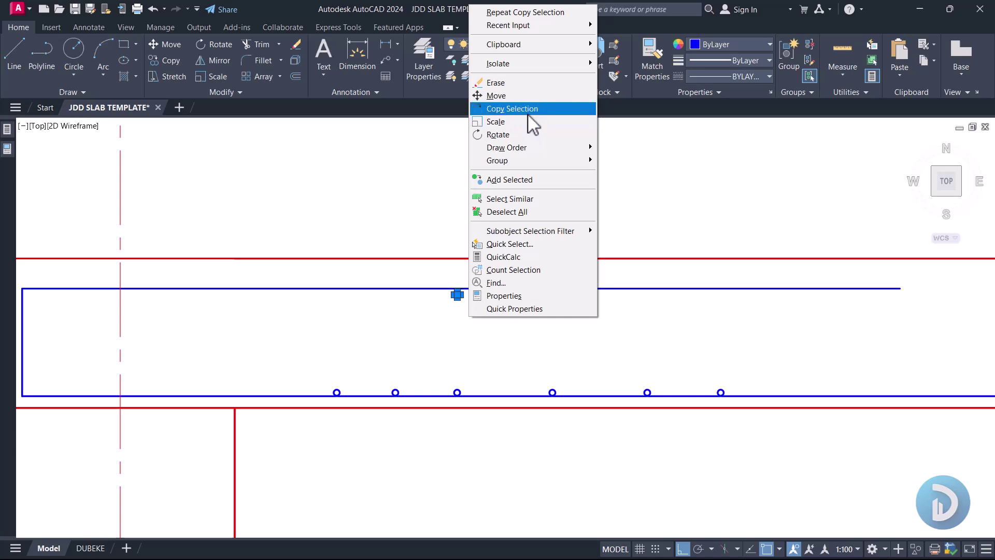
pyautogui.click(513, 108)
pyautogui.click(496, 330)
pyautogui.click(593, 330)
pyautogui.click(732, 339)
pyautogui.click(879, 339)
pyautogui.click(385, 337)
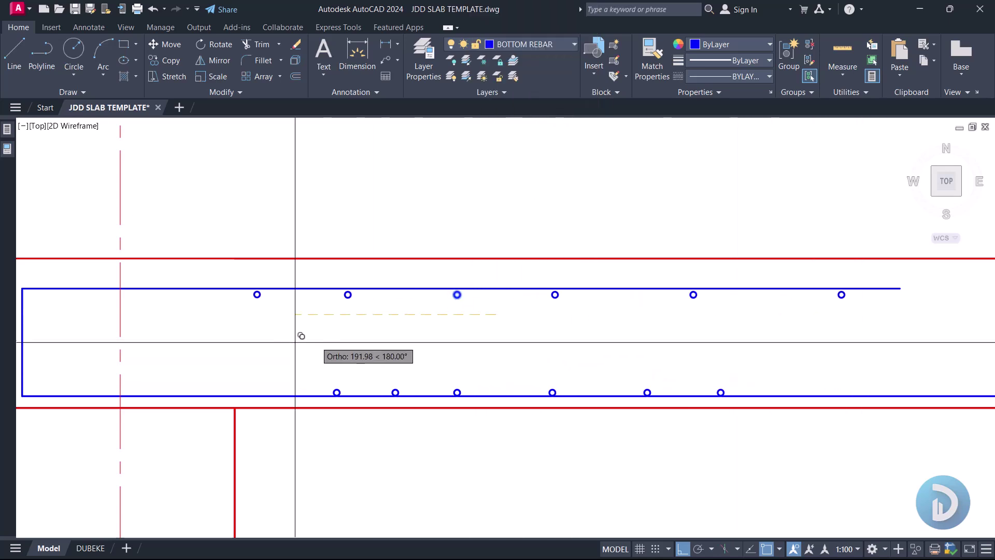
pyautogui.scroll(4, 329, 275)
pyautogui.press('Escape')
# - Copy one circle of the upper row straight up so that it rests above the top leg
pyautogui.click(329, 272)
pyautogui.click(427, 373)
pyautogui.press('space')
pyautogui.click(505, 434)
pyautogui.click(511, 404)
pyautogui.press('Escape')
pyautogui.scroll(-6, 511, 371)
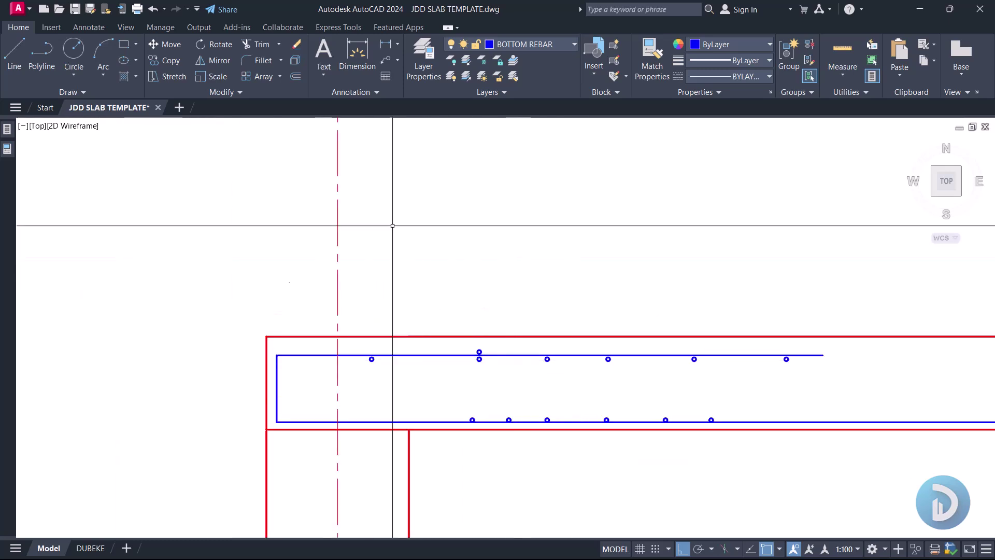
# - Erase all the circles placed along the top leg near support X, keeping the bottom row
pyautogui.moveTo(366, 356); pyautogui.dragTo(283, 356, button='middle')
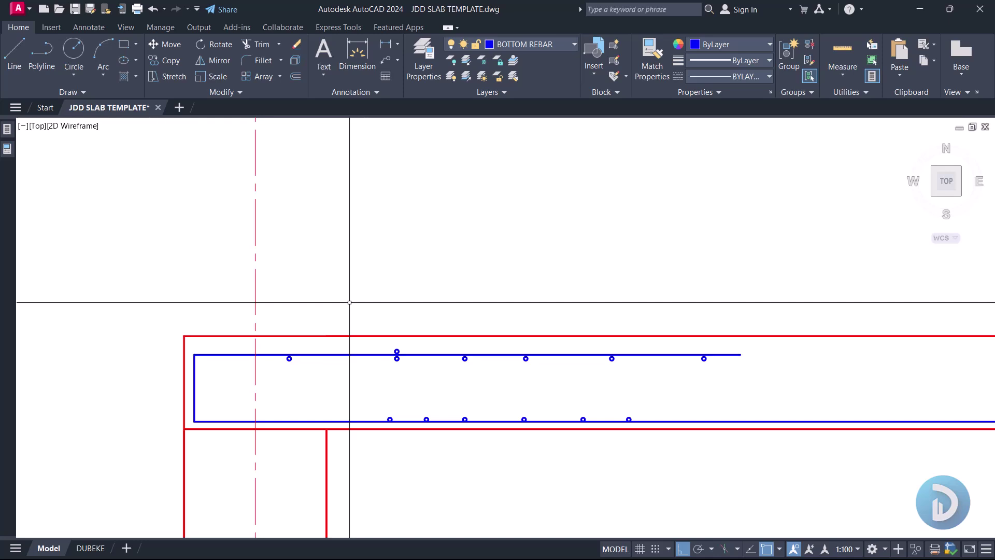
pyautogui.click(278, 299)
pyautogui.click(717, 378)
# - Draw a horizontal top bar line just below the slab's upper face, extending to both sides of support Y
pyautogui.scroll(-10, 539, 289)
pyautogui.scroll(4, 687, 323)
pyautogui.moveTo(584, 300)
pyautogui.mouseDown(button='middle')
pyautogui.moveTo(612, 313)
pyautogui.moveTo(571, 335)
pyautogui.mouseUp(button='middle')
pyautogui.write('l')
pyautogui.press('Return')
pyautogui.scroll(3, 610, 313)
pyautogui.scroll(3, 539, 296)
pyautogui.click(383, 266)
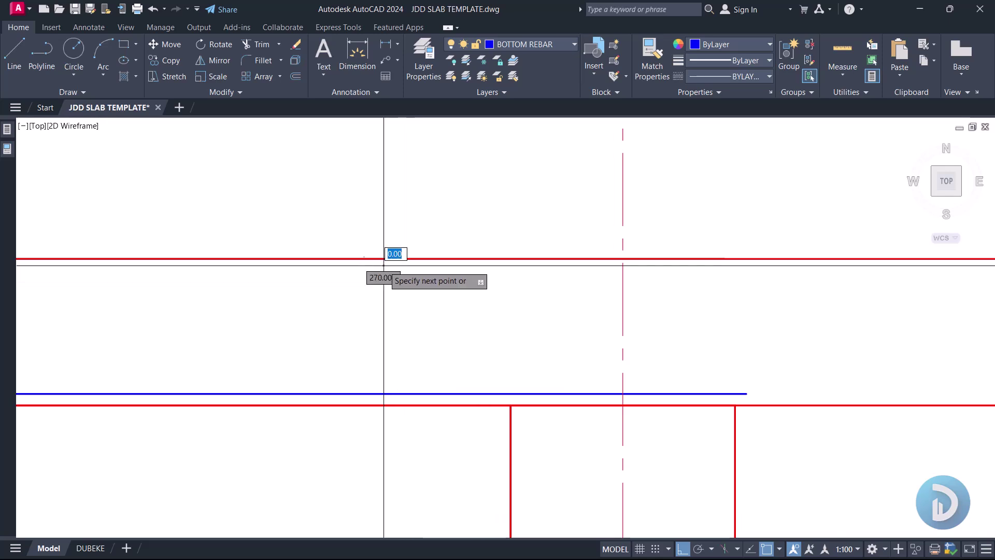
pyautogui.click(873, 266)
pyautogui.press('Return')
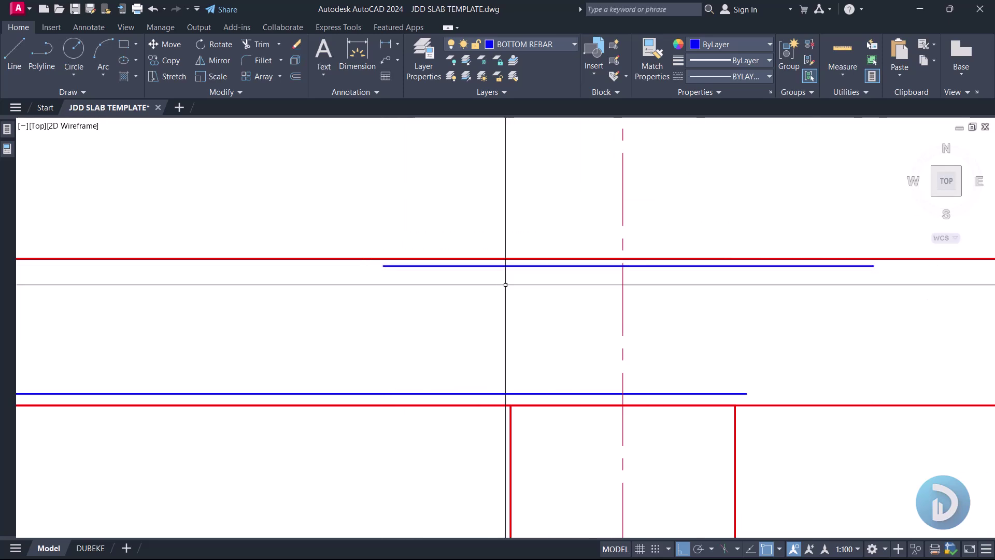
pyautogui.scroll(-3, 536, 188)
pyautogui.scroll(3, 474, 252)
pyautogui.click(474, 250)
pyautogui.click(423, 251)
pyautogui.click(291, 284)
pyautogui.press('Escape')
pyautogui.scroll(-2, 552, 315)
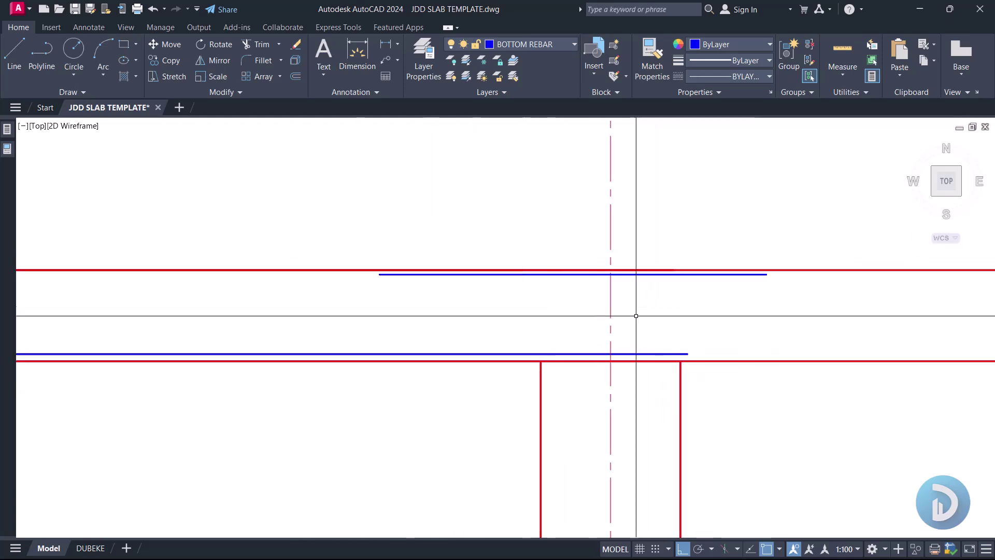
pyautogui.click(744, 274)
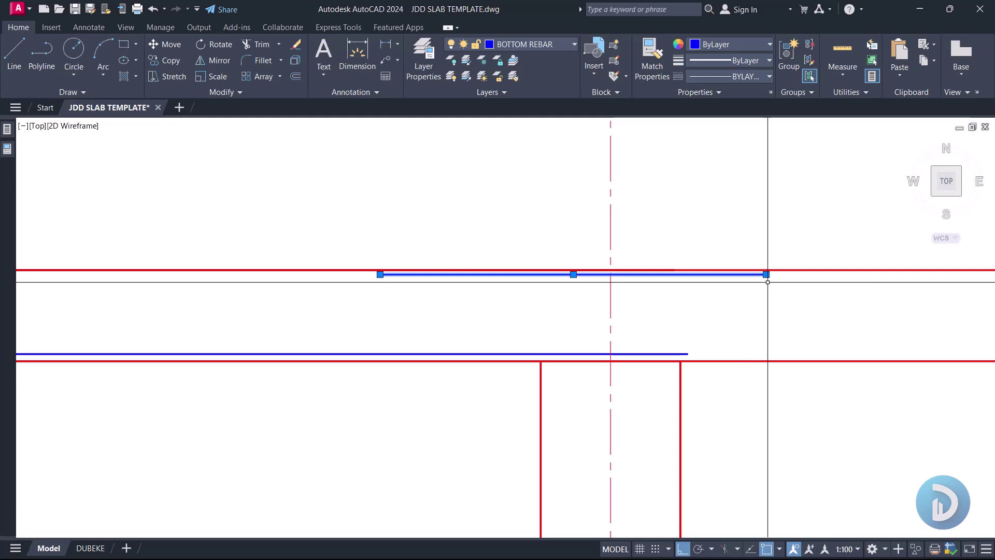
pyautogui.press('Escape')
# - Draw a small circle with a radius of about 9 mm, centred on the top bar line over support Y near its end
pyautogui.press('c')
pyautogui.press('Return')
pyautogui.scroll(4, 460, 267)
pyautogui.click(425, 303)
pyautogui.scroll(2, 430, 322)
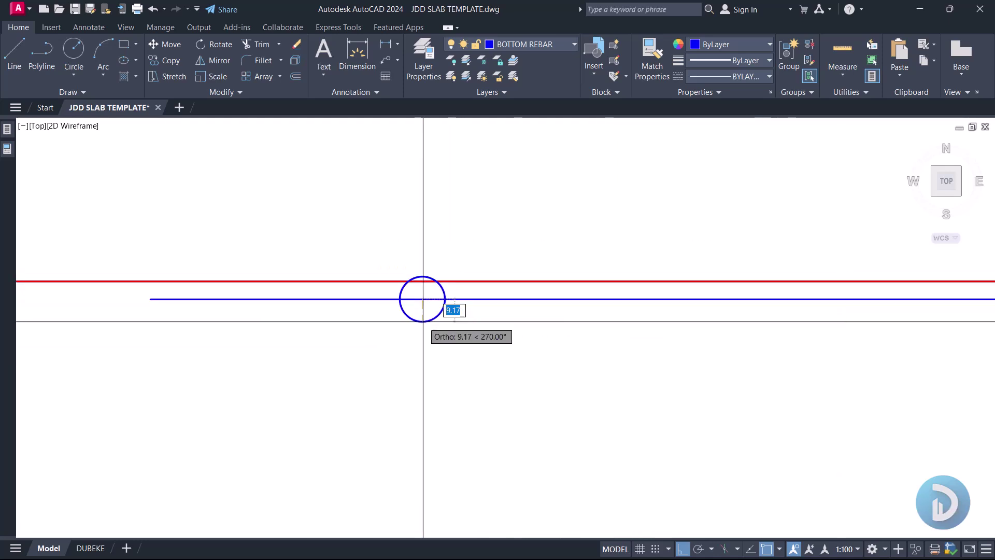
pyautogui.click(422, 320)
# - Move the small circle straight down so that it sits beneath the top bar line over support Y
pyautogui.click(455, 328)
pyautogui.click(433, 316)
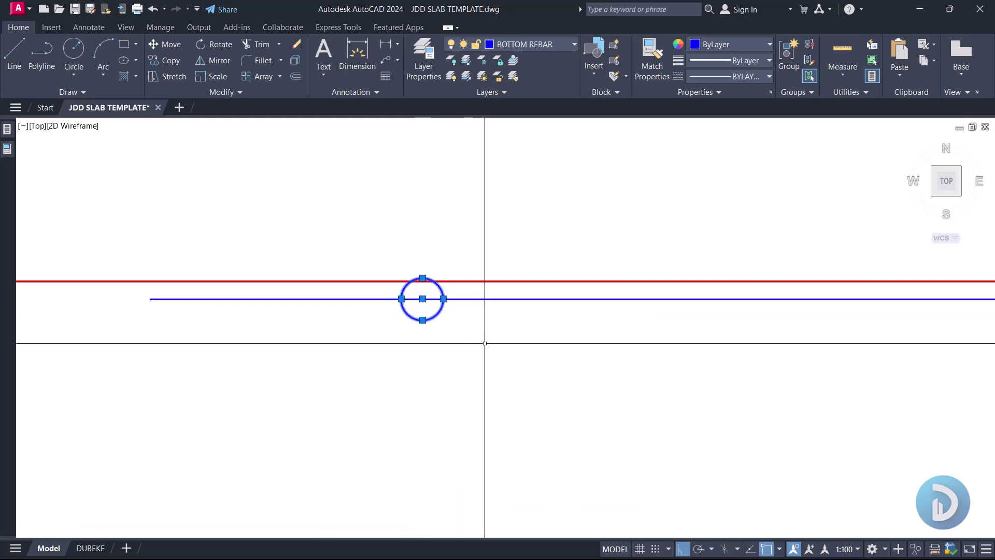
pyautogui.press('Return')
pyautogui.click(486, 341)
pyautogui.click(487, 359)
# - Copy the small circle along the top bar line over support Y to form a row of six crossing bars
pyautogui.click(404, 323)
pyautogui.rightClick(404, 323)
pyautogui.click(462, 114)
pyautogui.click(484, 351)
pyautogui.click(711, 389)
pyautogui.scroll(-4, 546, 396)
pyautogui.moveTo(636, 415); pyautogui.dragTo(544, 425, button='middle')
pyautogui.click(621, 426)
pyautogui.click(869, 451)
pyautogui.moveTo(884, 453); pyautogui.dragTo(625, 447, button='middle')
pyautogui.click(763, 452)
pyautogui.click(860, 452)
pyautogui.scroll(-4, 813, 342)
pyautogui.press('Escape')
pyautogui.moveTo(606, 349); pyautogui.dragTo(402, 362, button='middle')
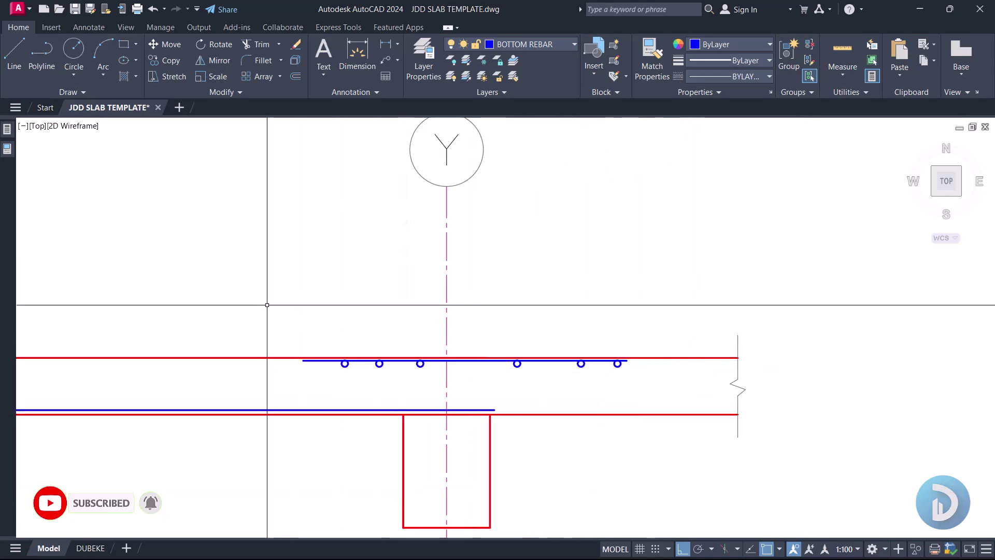
# - Erase the top bar line over support Y together with its row of crossing circles
pyautogui.click(251, 295)
pyautogui.click(715, 401)
pyautogui.press('Delete')
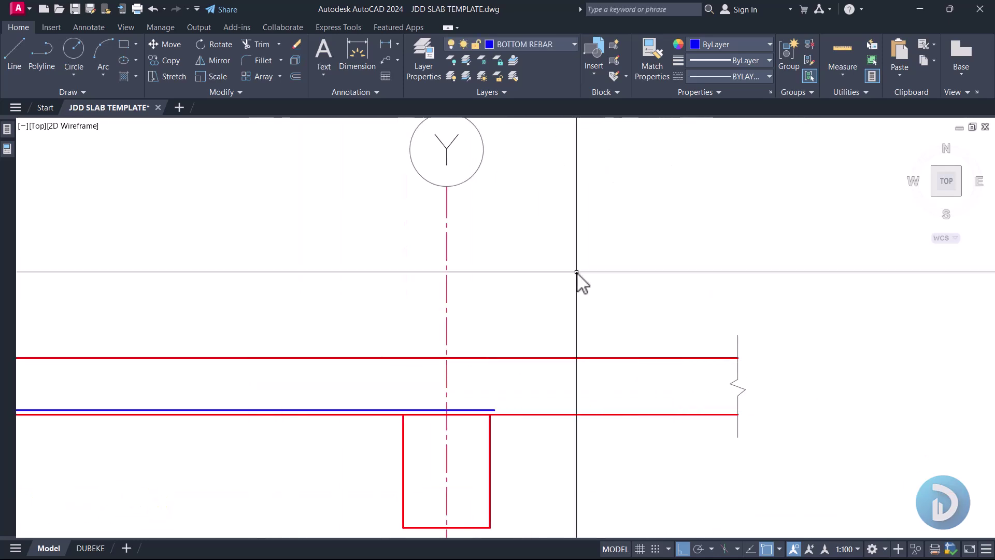
# - Return to the floor plan and examine the hooked, dashed end of the middle bay's vertical bar at the grid A beam
pyautogui.scroll(-3, 577, 270)
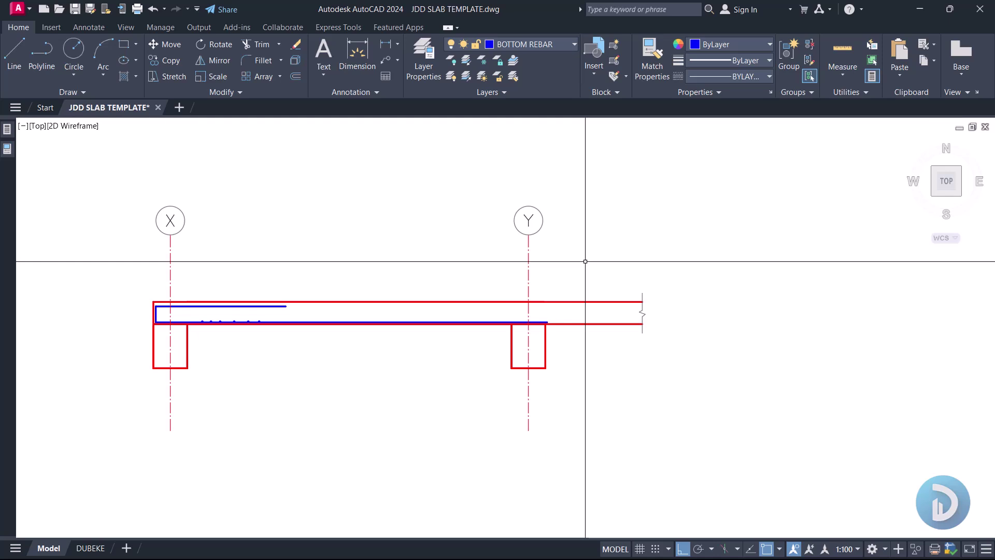
pyautogui.scroll(-8, 486, 278)
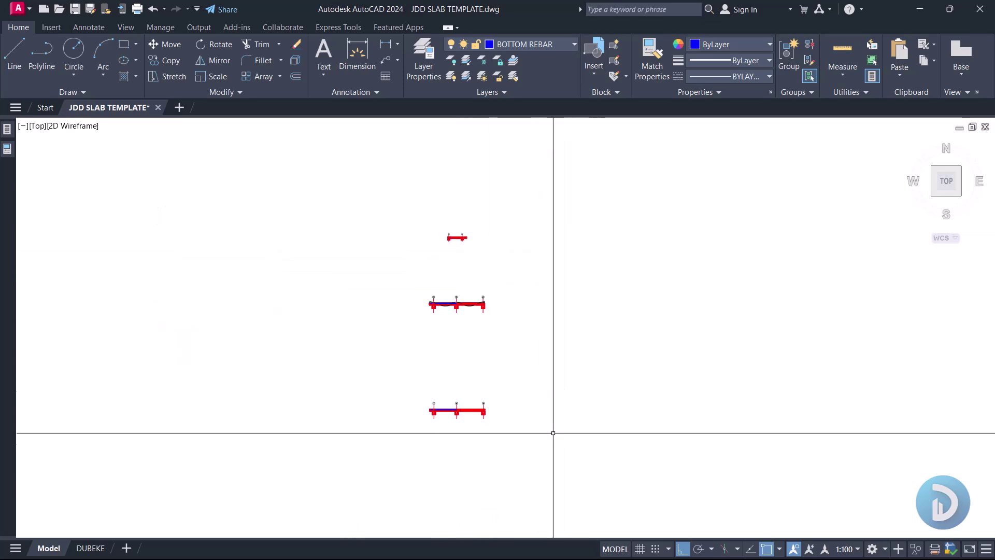
pyautogui.moveTo(589, 385); pyautogui.dragTo(539, 250, button='middle')
pyautogui.scroll(8, 539, 250)
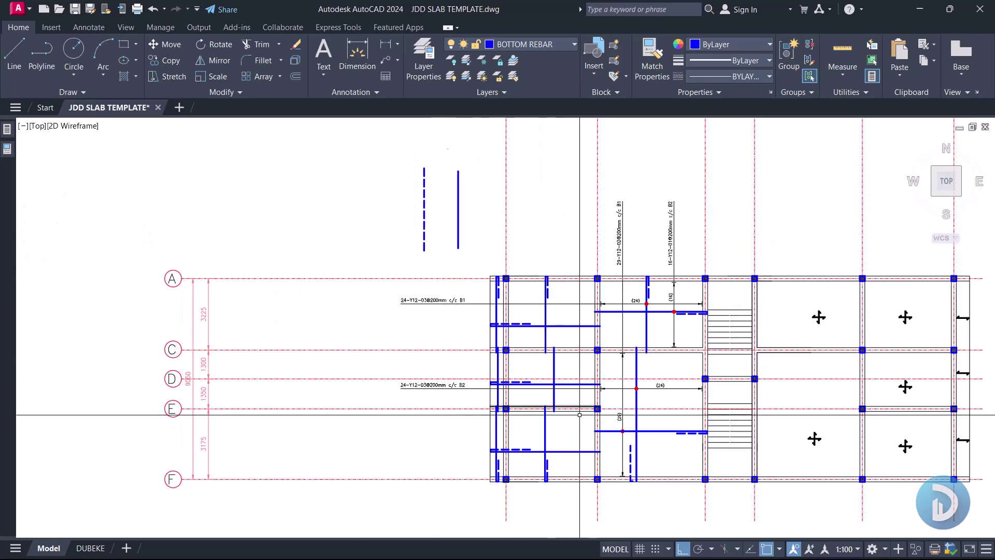
pyautogui.scroll(2, 546, 303)
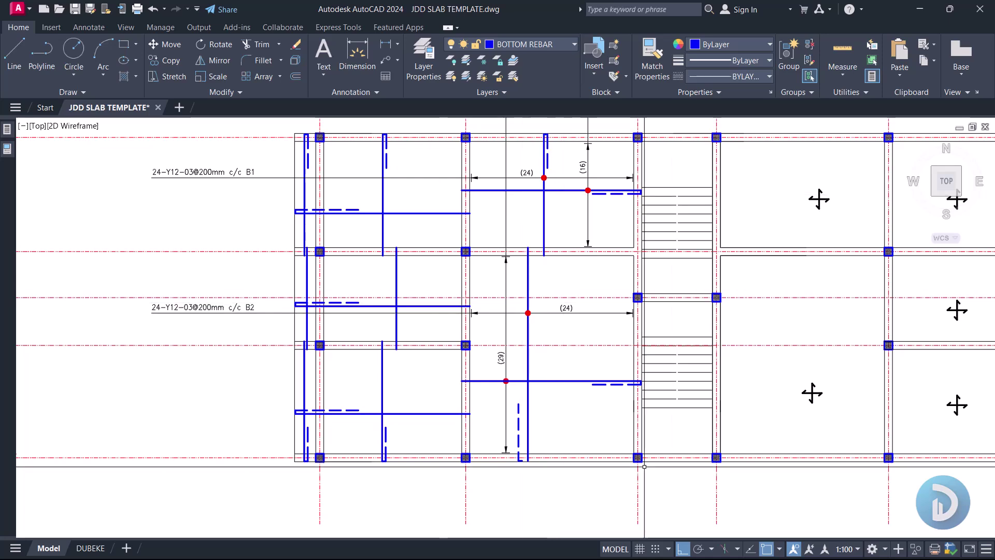
pyautogui.moveTo(598, 382); pyautogui.dragTo(591, 416, button='middle')
pyautogui.scroll(4, 558, 334)
pyautogui.moveTo(562, 221)
pyautogui.mouseDown(button='middle')
pyautogui.moveTo(547, 302)
pyautogui.moveTo(575, 380)
pyautogui.mouseUp(button='middle')
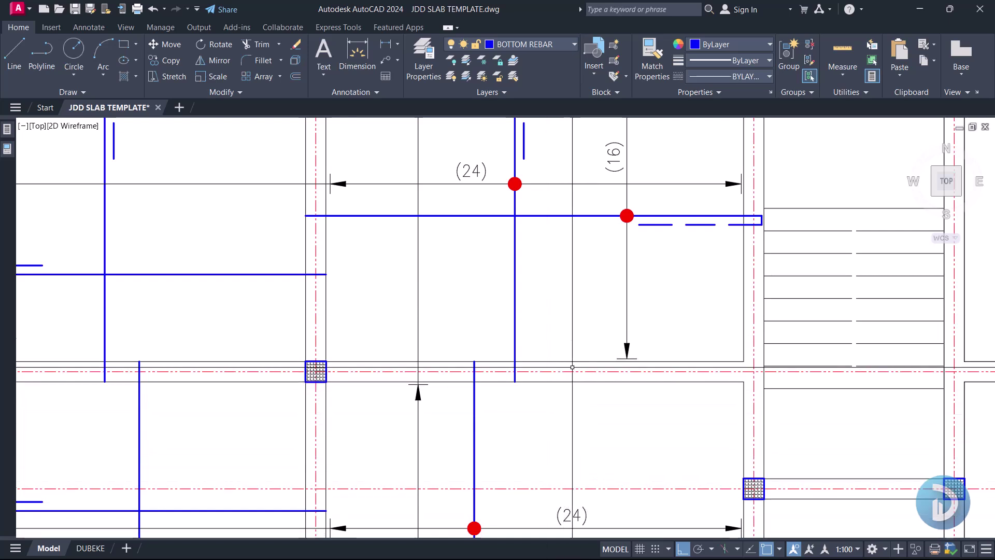
pyautogui.scroll(-2, 601, 434)
pyautogui.scroll(2, 574, 281)
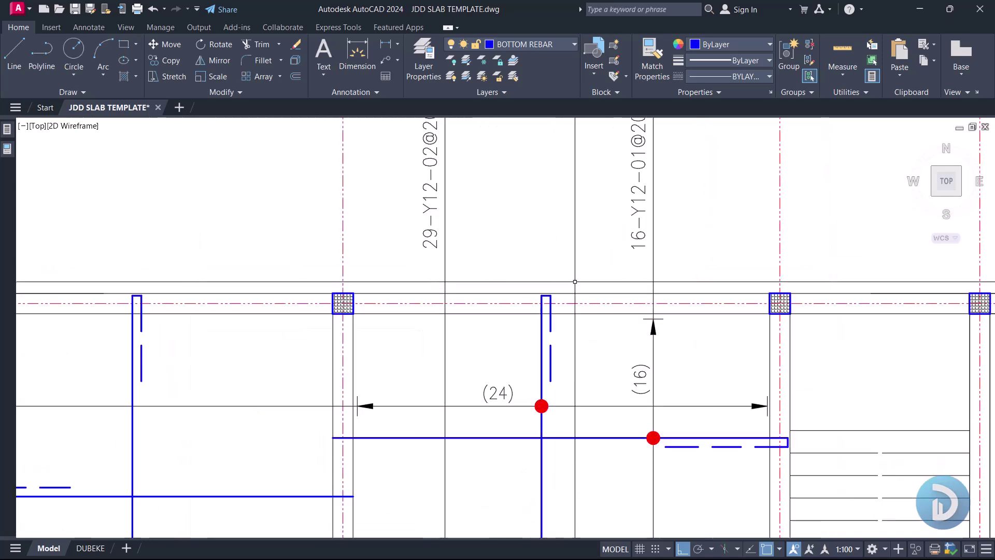
pyautogui.click(510, 242)
pyautogui.click(589, 382)
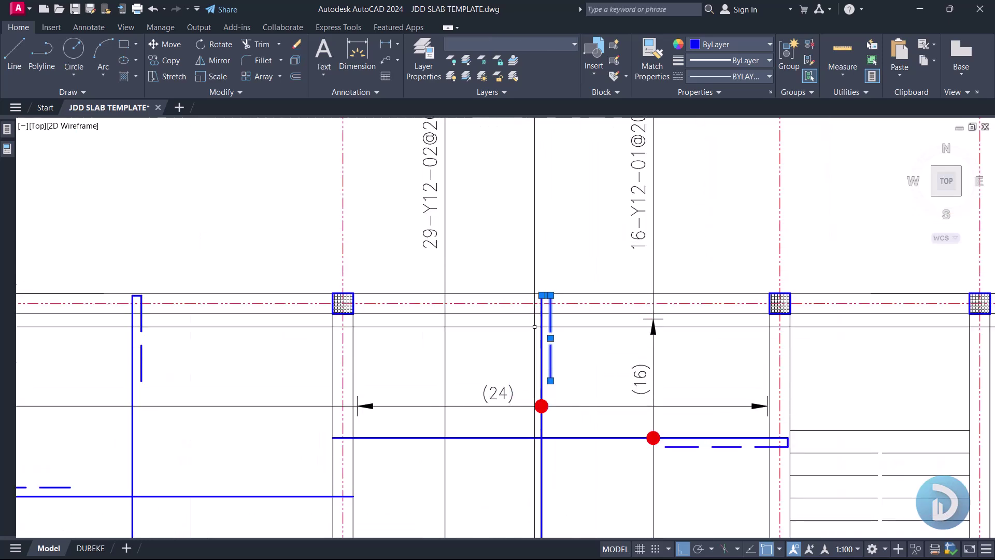
pyautogui.scroll(4, 541, 358)
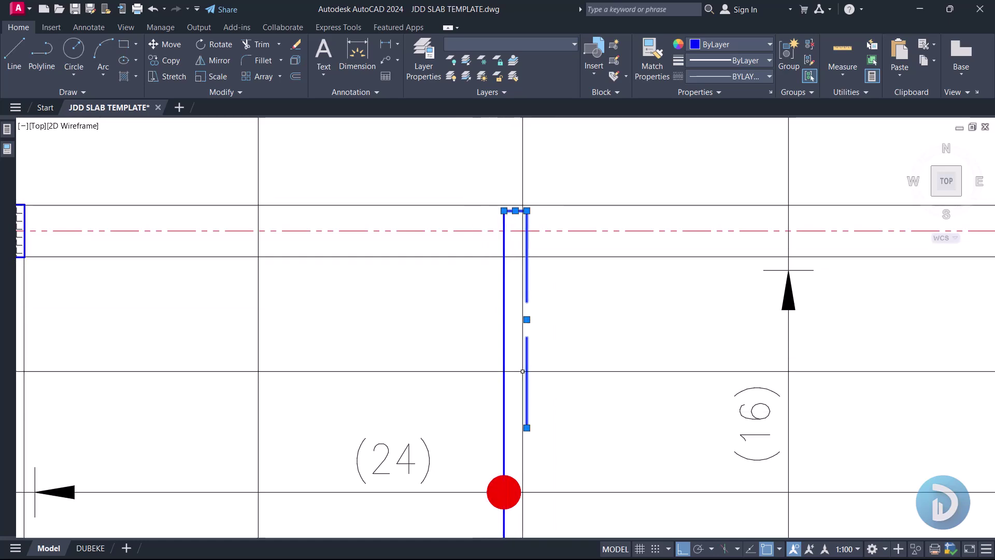
pyautogui.scroll(-6, 498, 249)
pyautogui.press('Escape')
# - Draw a short vertical bar line across the full width of the grid C beam in the middle bay
pyautogui.moveTo(939, 291); pyautogui.dragTo(934, 233, button='middle')
pyautogui.scroll(2, 539, 297)
pyautogui.moveTo(540, 296); pyautogui.dragTo(541, 331, button='middle')
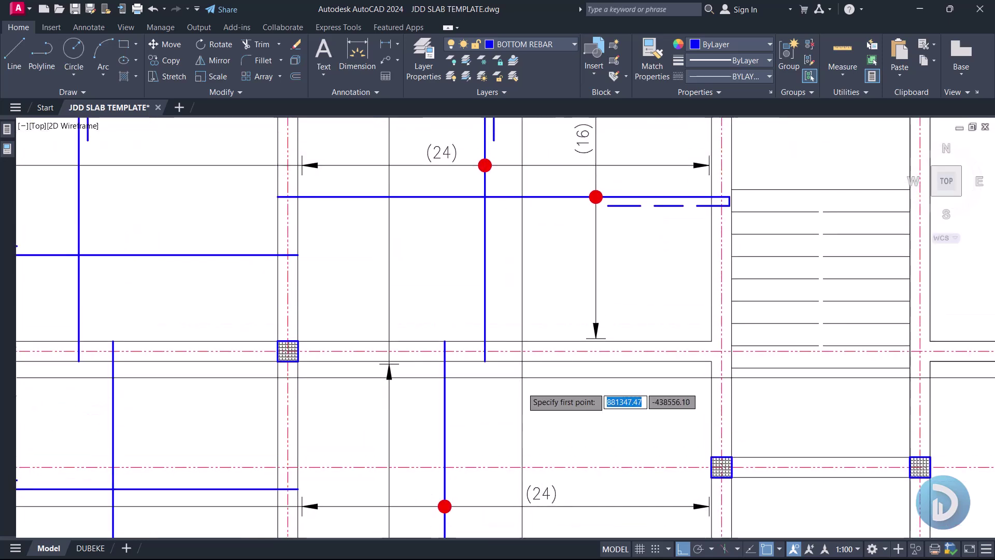
pyautogui.scroll(2, 526, 399)
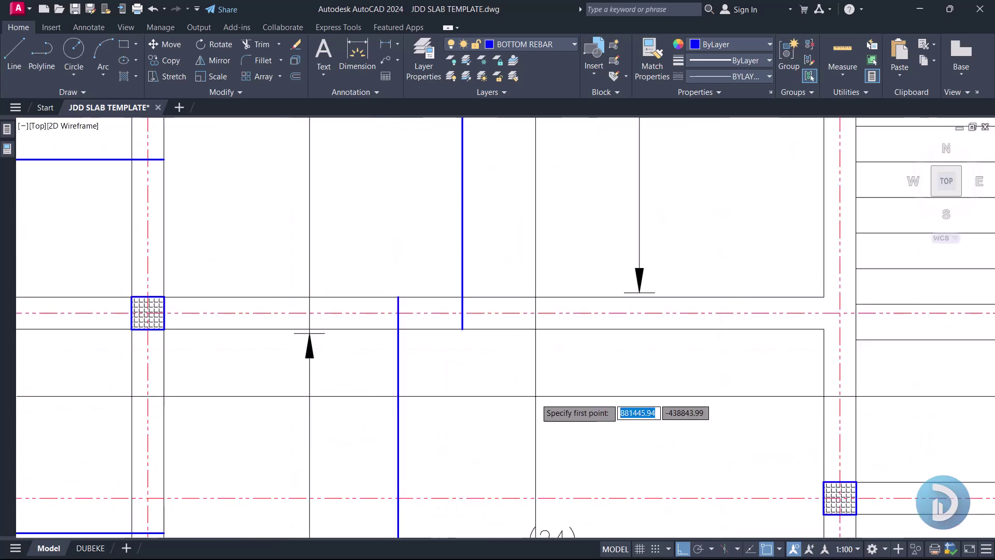
pyautogui.click(562, 297)
pyautogui.press('Escape')
pyautogui.scroll(-2, 546, 283)
# - Measure the clear distance between the grid A and grid C beams in the middle bay with a linear dimension
pyautogui.moveTo(511, 258)
pyautogui.mouseDown(button='middle')
pyautogui.moveTo(490, 335)
pyautogui.moveTo(463, 360)
pyautogui.mouseUp(button='middle')
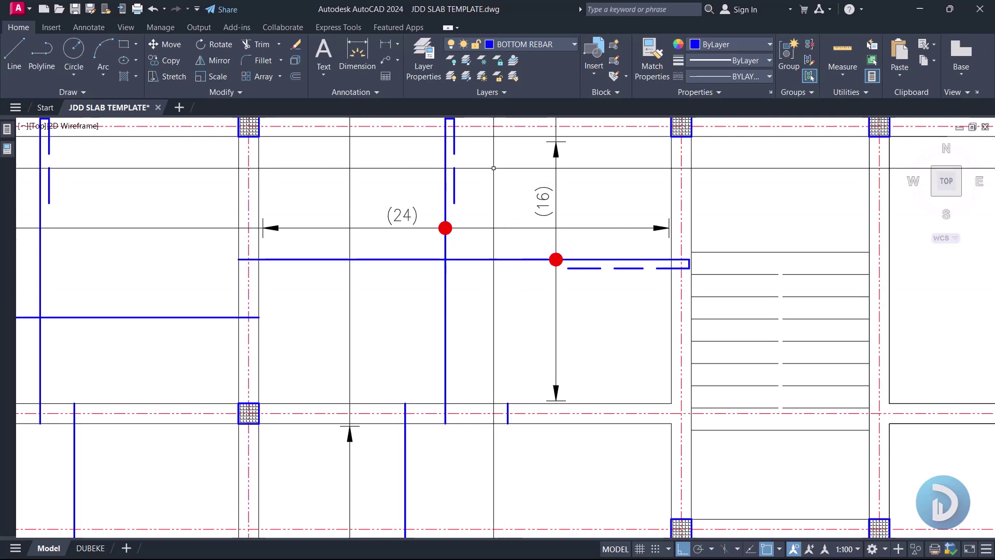
pyautogui.moveTo(511, 465); pyautogui.dragTo(516, 258, button='middle')
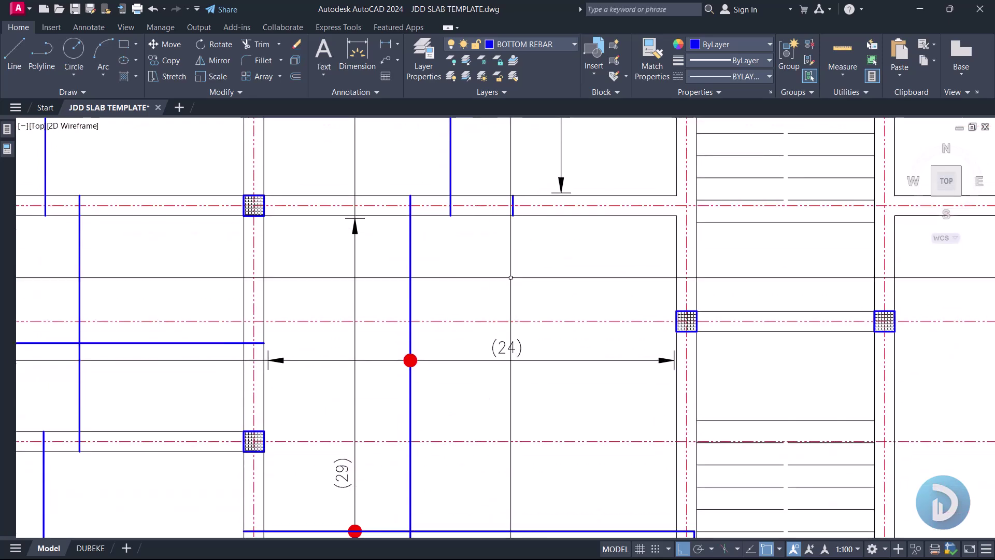
pyautogui.moveTo(524, 446); pyautogui.dragTo(525, 394, button='middle')
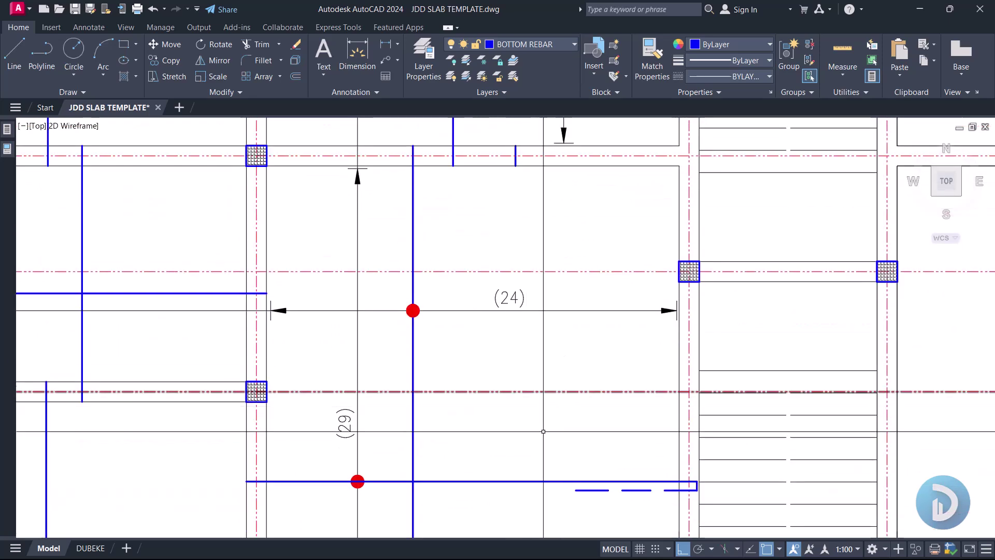
pyautogui.moveTo(550, 261); pyautogui.dragTo(558, 330, button='middle')
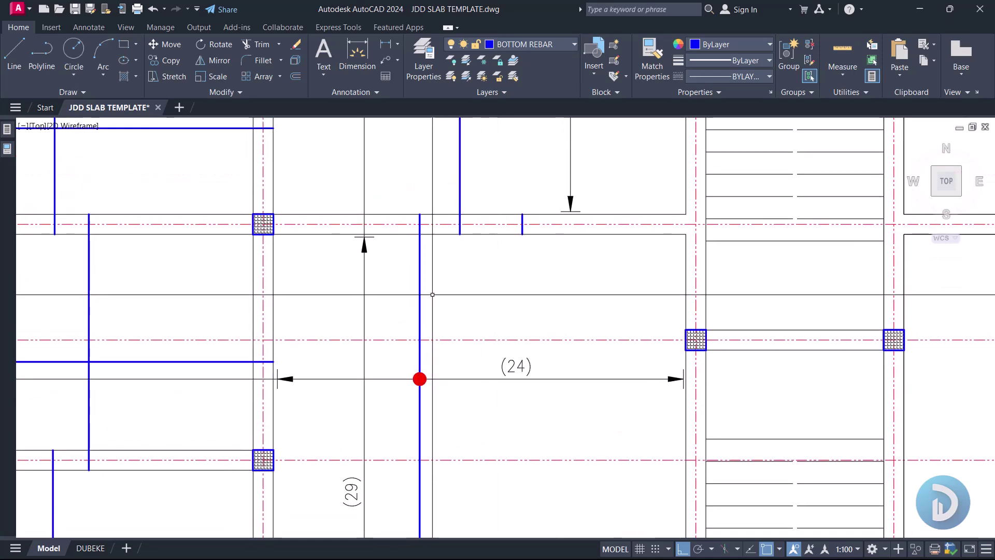
pyautogui.scroll(-4, 540, 285)
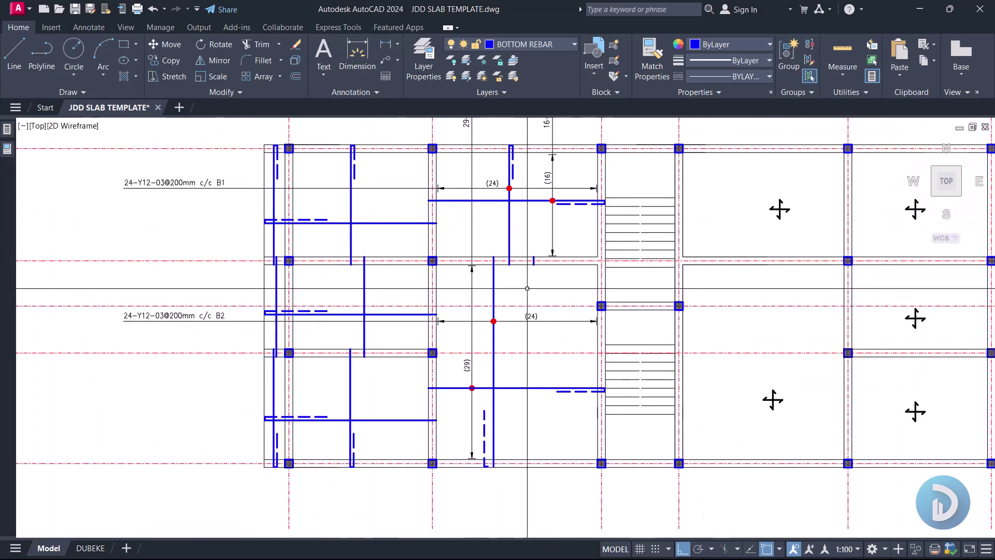
pyautogui.moveTo(571, 267); pyautogui.dragTo(569, 300, button='middle')
pyautogui.write('dli')
pyautogui.press('Return')
pyautogui.scroll(4, 552, 253)
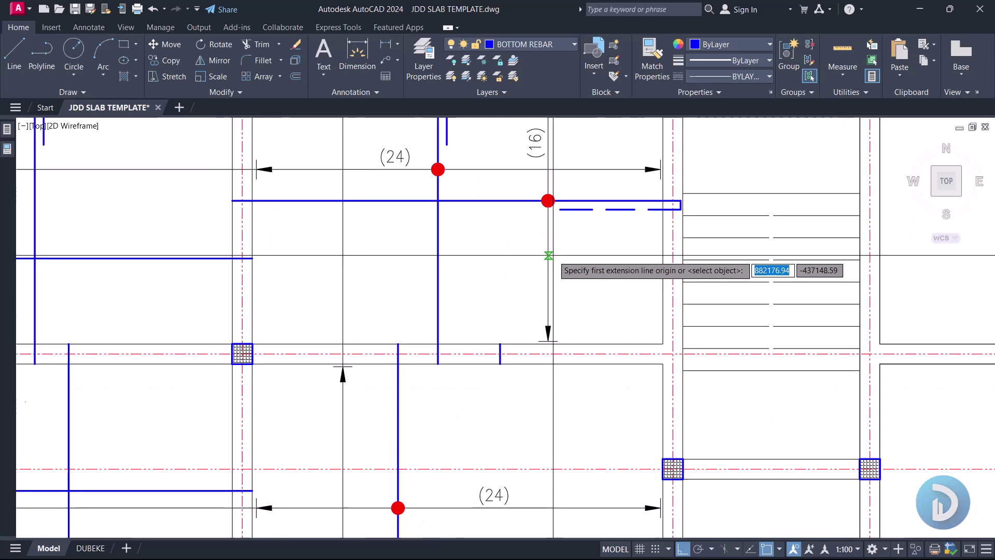
pyautogui.click(595, 343)
pyautogui.moveTo(595, 268); pyautogui.dragTo(589, 317, button='middle')
pyautogui.click(589, 127)
pyautogui.click(539, 197)
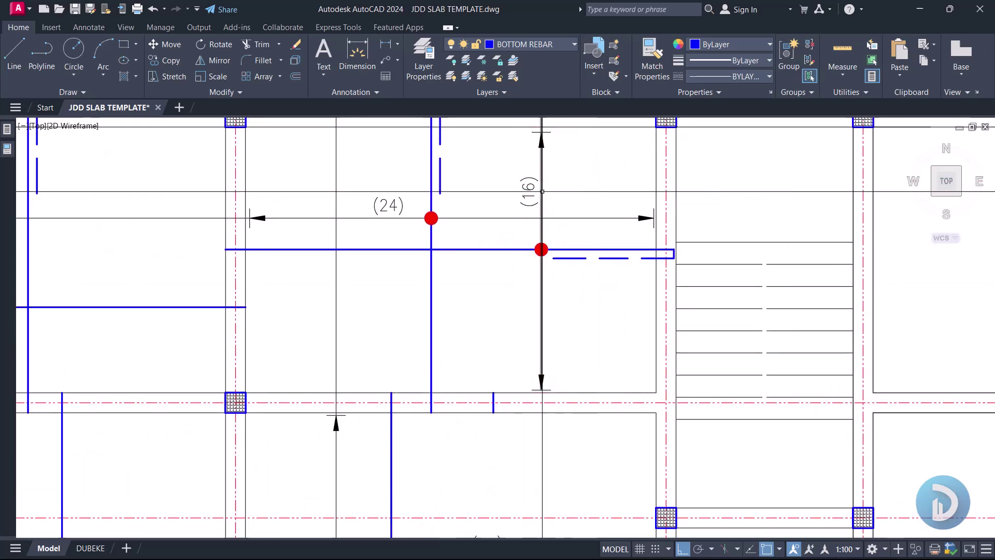
# - Calculate 3000/4 and extend the upper end of the short bar at the grid C beam upward by 750
pyautogui.scroll(4, 503, 415)
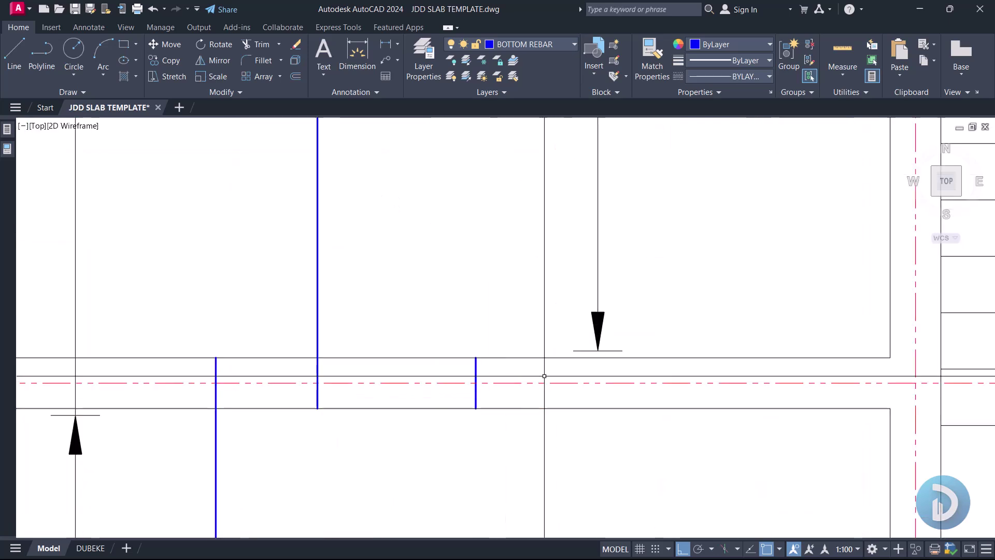
pyautogui.click(476, 371)
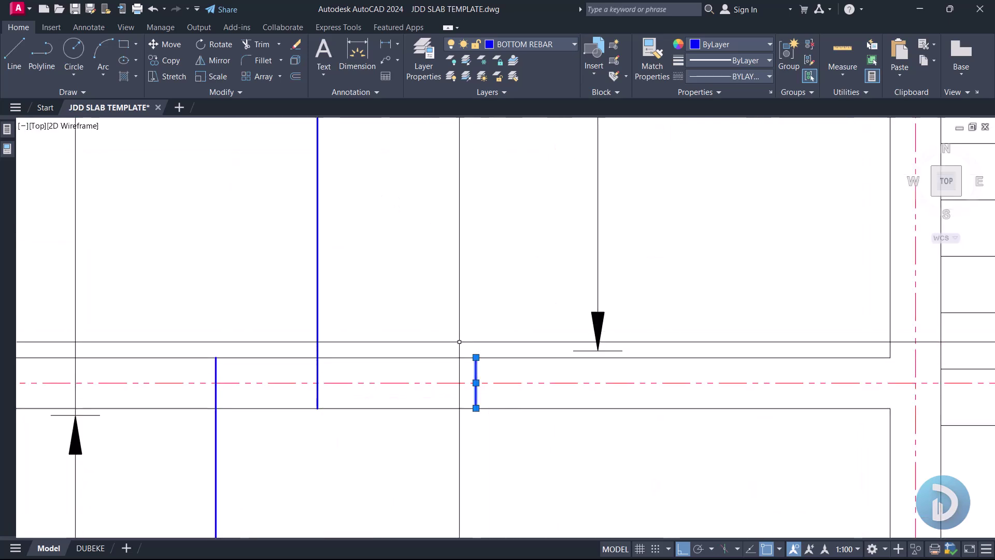
pyautogui.click(7, 149)
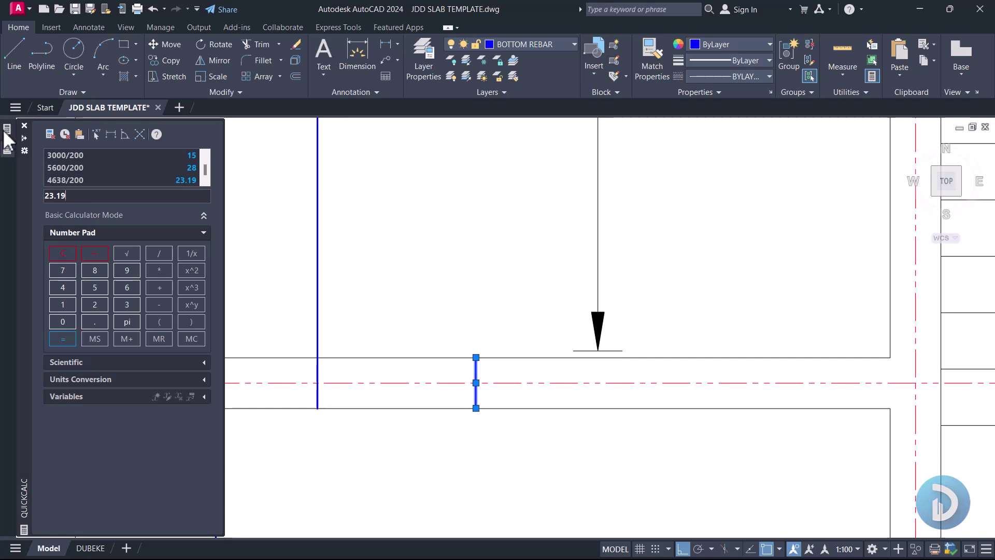
pyautogui.moveTo(8, 131)
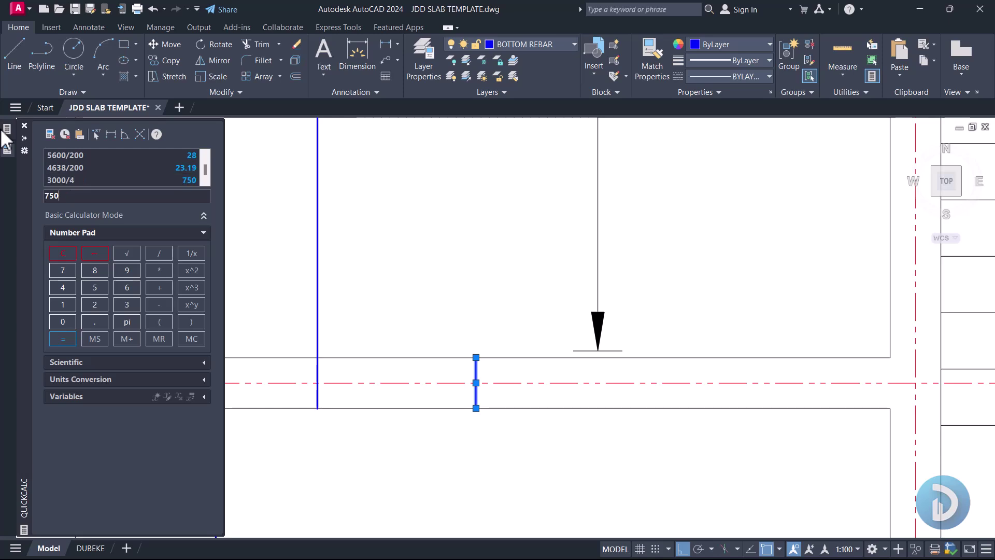
pyautogui.click(476, 358)
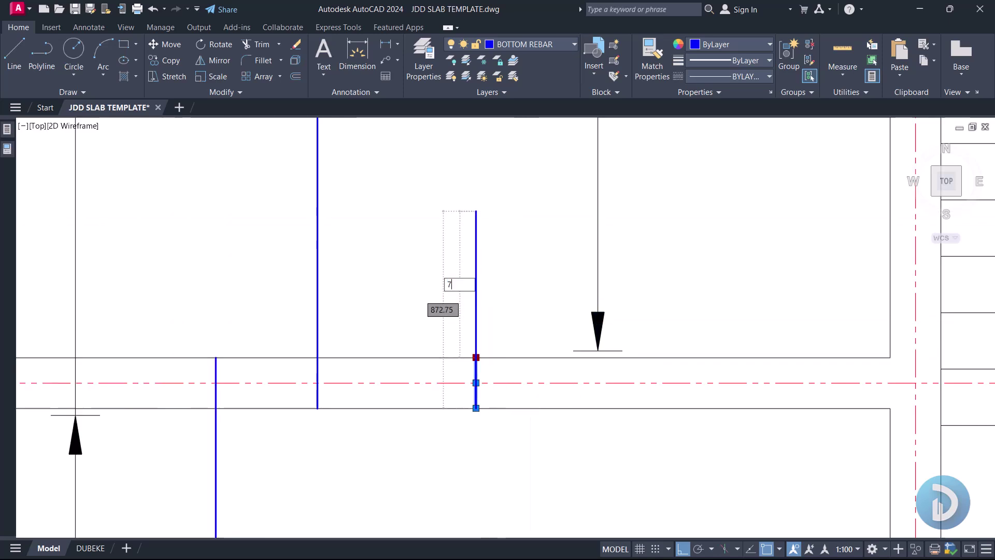
pyautogui.write('750')
pyautogui.press('Return')
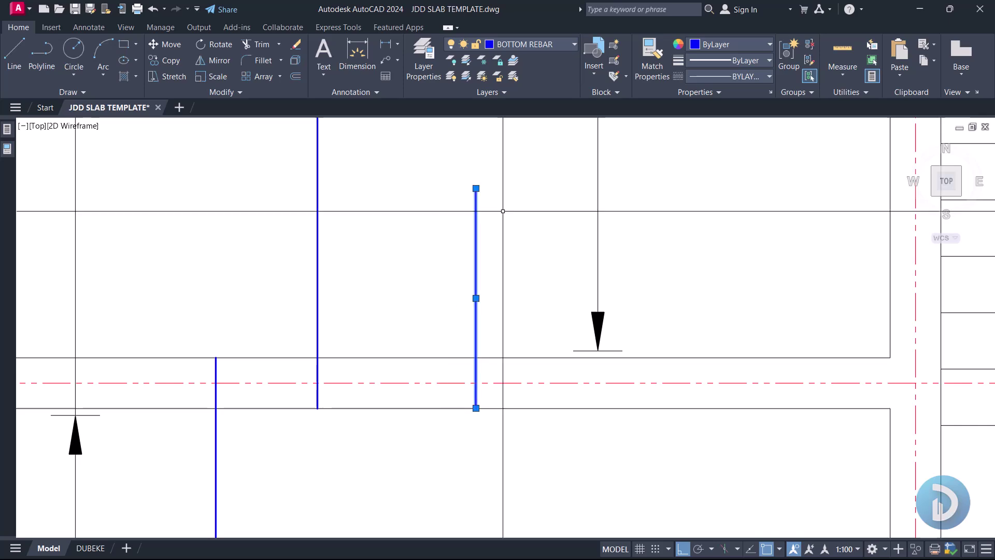
pyautogui.scroll(-4, 502, 211)
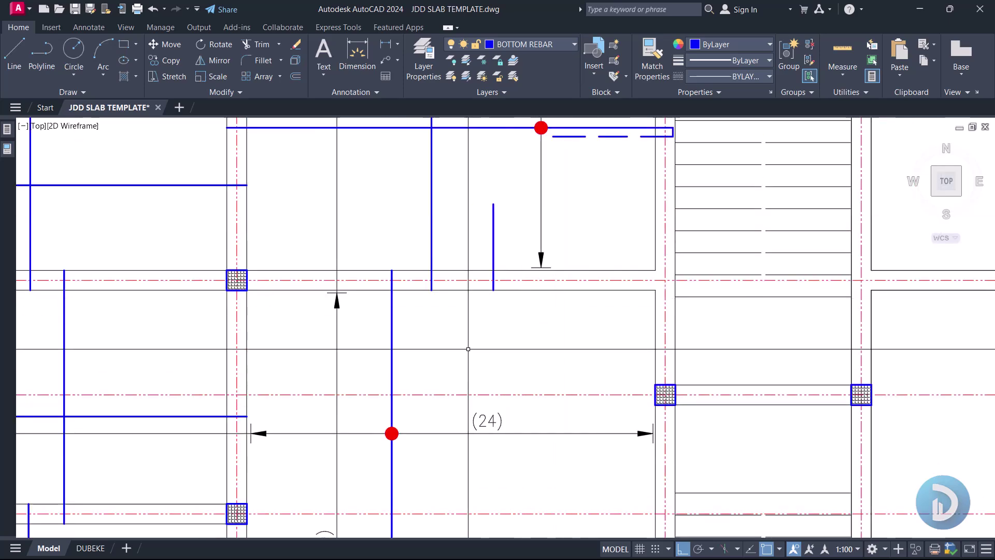
pyautogui.scroll(-4, 468, 348)
pyautogui.moveTo(430, 503); pyautogui.dragTo(444, 397, button='middle')
pyautogui.scroll(2, 444, 397)
pyautogui.moveTo(486, 329); pyautogui.dragTo(495, 374, button='middle')
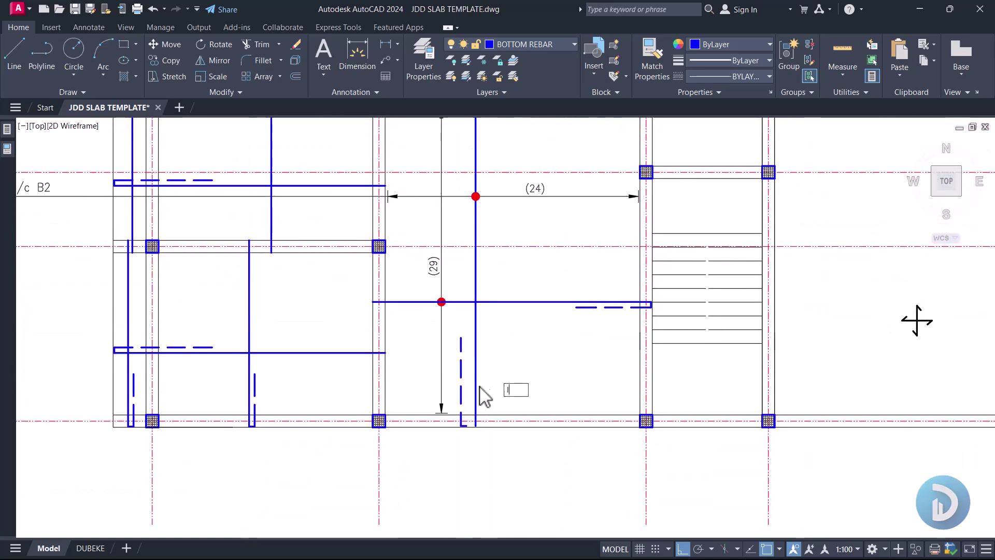
pyautogui.scroll(4, 487, 392)
pyautogui.click(432, 449)
pyautogui.press('Escape')
# - Extend the lower end of the short bar over the grid C beam downward by 1400
pyautogui.scroll(-4, 435, 269)
pyautogui.moveTo(506, 259); pyautogui.dragTo(505, 383, button='middle')
pyautogui.moveTo(499, 155); pyautogui.dragTo(495, 261, button='middle')
pyautogui.scroll(4, 525, 251)
pyautogui.click(476, 243)
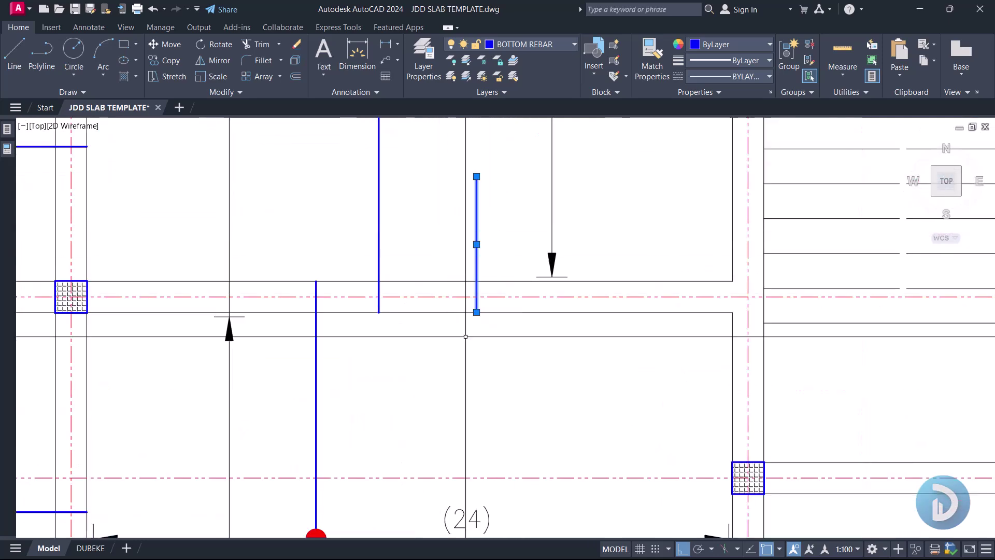
pyautogui.click(476, 312)
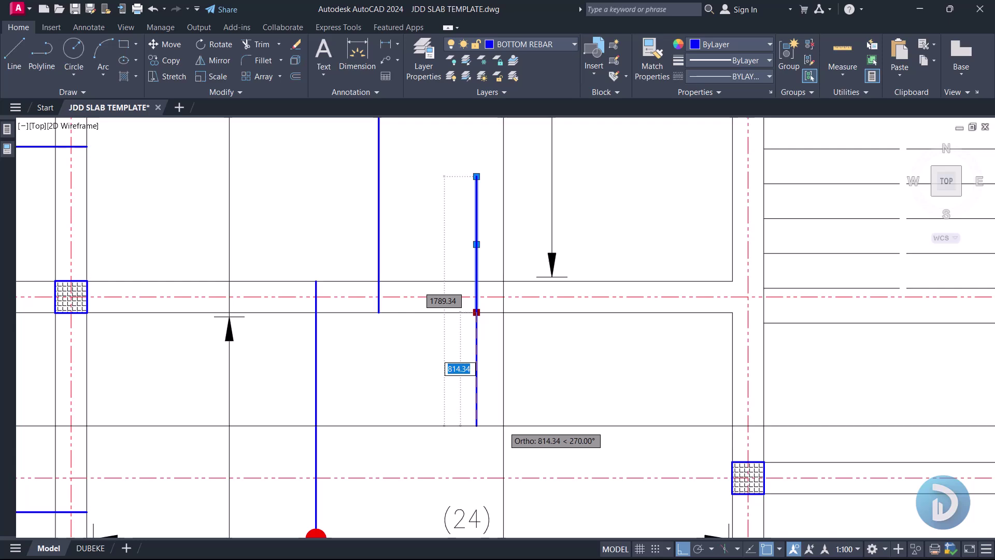
pyautogui.write('1400')
pyautogui.press('Return')
pyautogui.press('Escape')
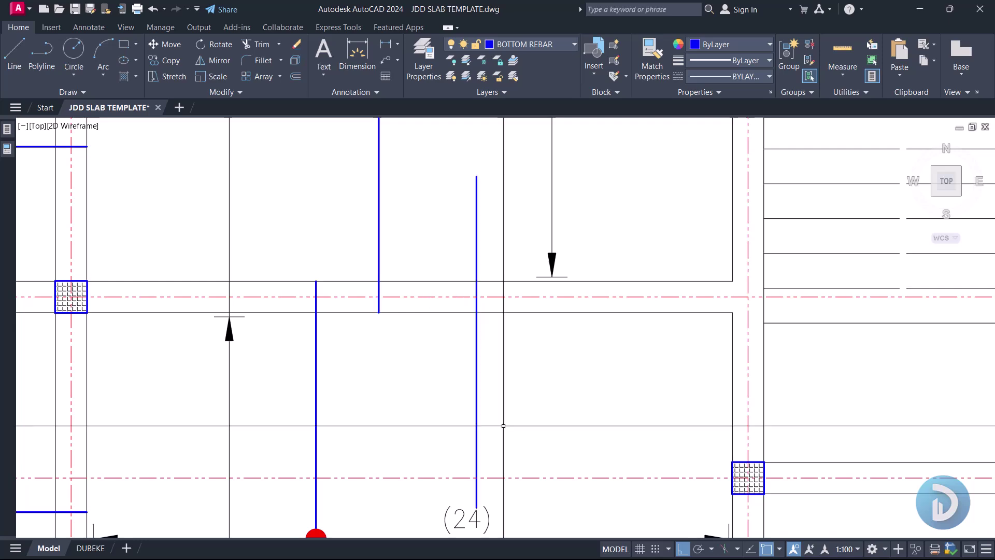
# - Add a linear dimension across the clear height of the middle bay below the grid C beam and calculate 5600*0.25
pyautogui.write('dli')
pyautogui.press('Return')
pyautogui.scroll(-4, 524, 351)
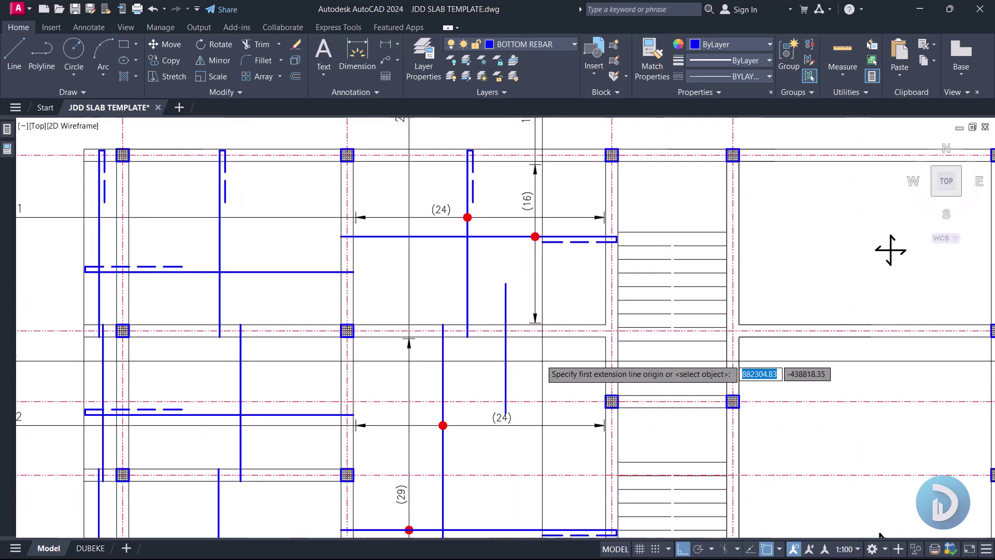
pyautogui.click(559, 337)
pyautogui.scroll(-3, 565, 399)
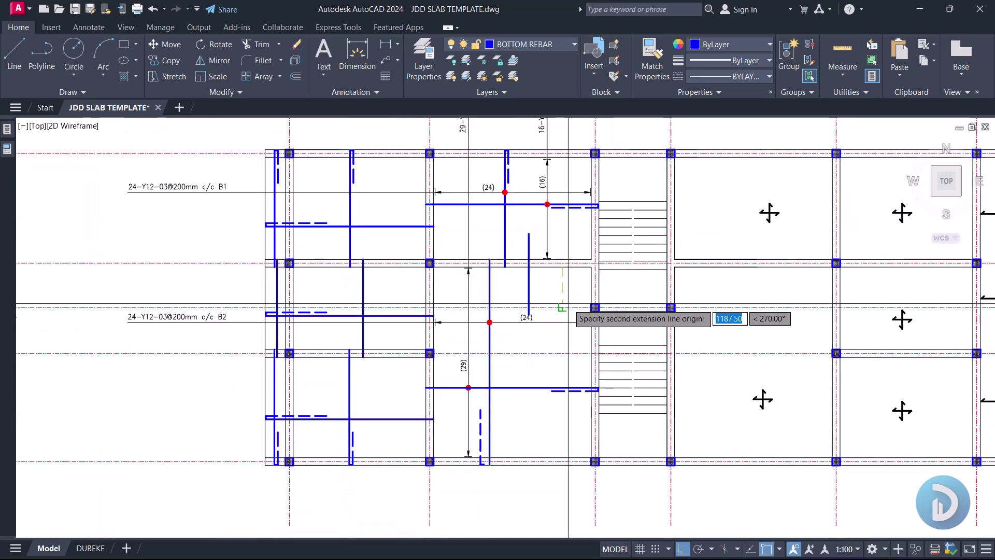
pyautogui.scroll(5, 566, 459)
pyautogui.click(550, 461)
pyautogui.moveTo(528, 150); pyautogui.dragTo(539, 243, button='middle')
pyautogui.click(539, 242)
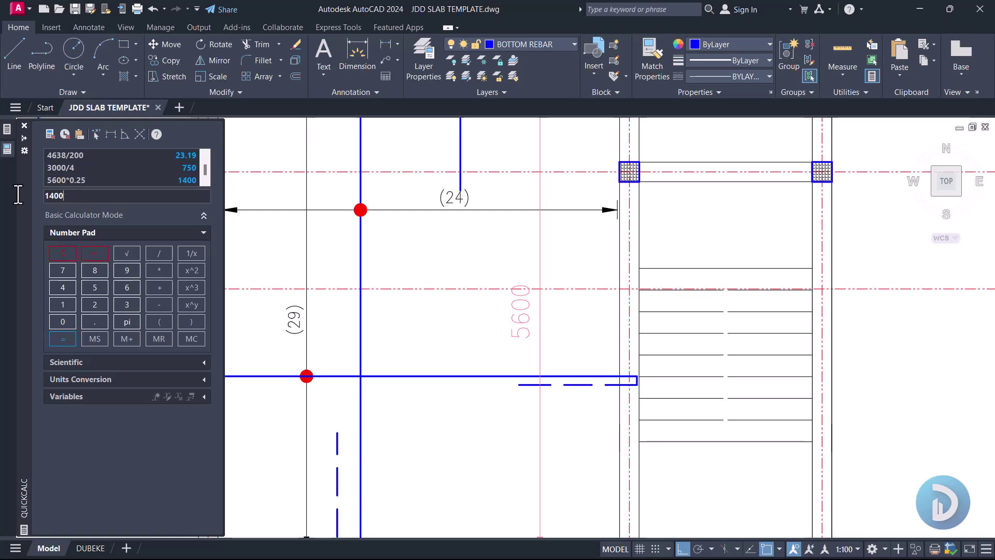
pyautogui.scroll(-3, 866, 349)
pyautogui.hotkey('ctrl', '8')
# - Move the (24) bar-count text in the lower middle bay clear of the new bar, towards the red dot
pyautogui.scroll(3, 559, 345)
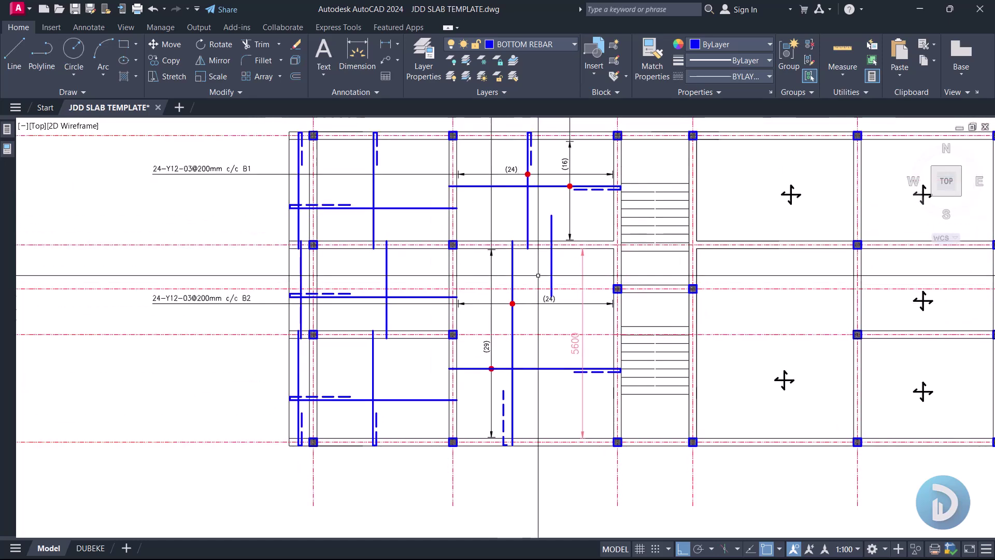
pyautogui.click(565, 332)
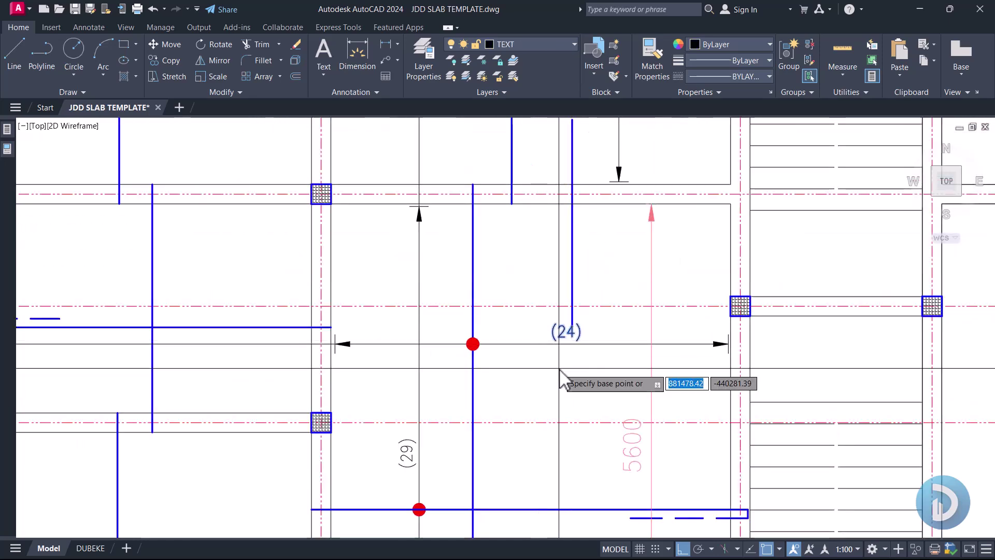
pyautogui.scroll(4, 559, 363)
pyautogui.write('m')
pyautogui.press('Return')
pyautogui.click(593, 374)
pyautogui.click(458, 382)
pyautogui.scroll(-5, 480, 333)
# - Match the properties of an existing dashed top bar onto the new vertical bar over the grid C beam
pyautogui.moveTo(505, 279); pyautogui.dragTo(486, 309, button='middle')
pyautogui.write('ma')
pyautogui.press('Return')
pyautogui.scroll(2, 540, 317)
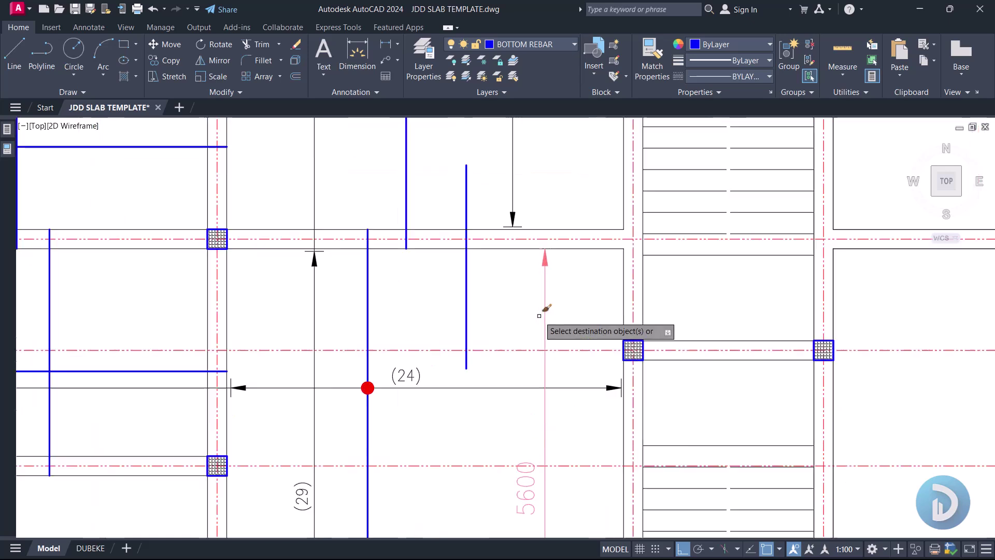
pyautogui.click(466, 273)
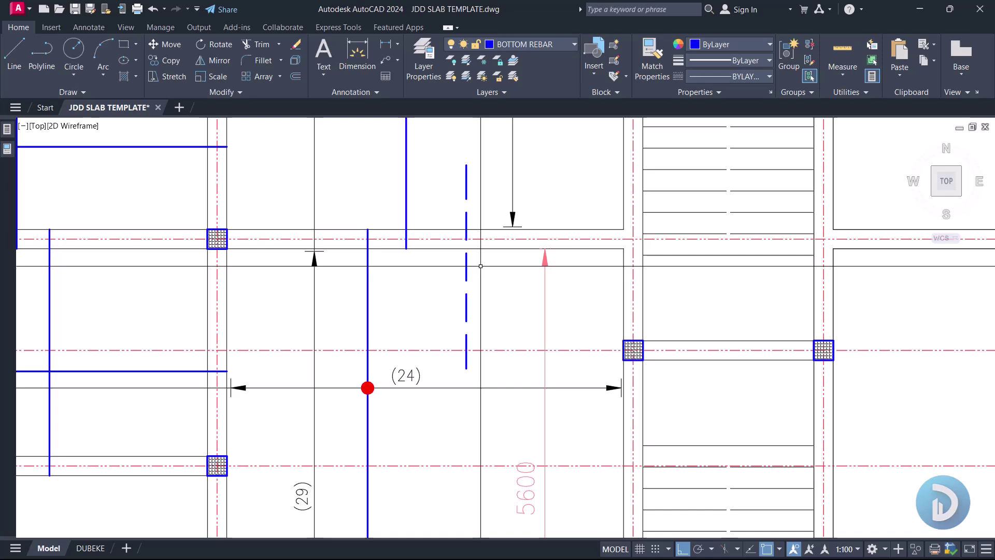
pyautogui.scroll(-3, 481, 266)
pyautogui.moveTo(547, 334); pyautogui.dragTo(596, 431, button='middle')
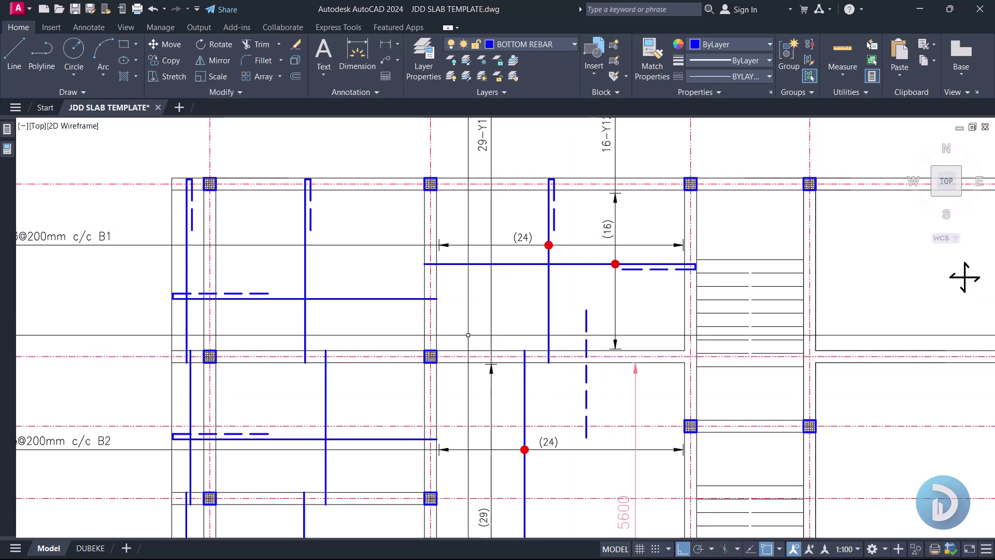
pyautogui.click(444, 310)
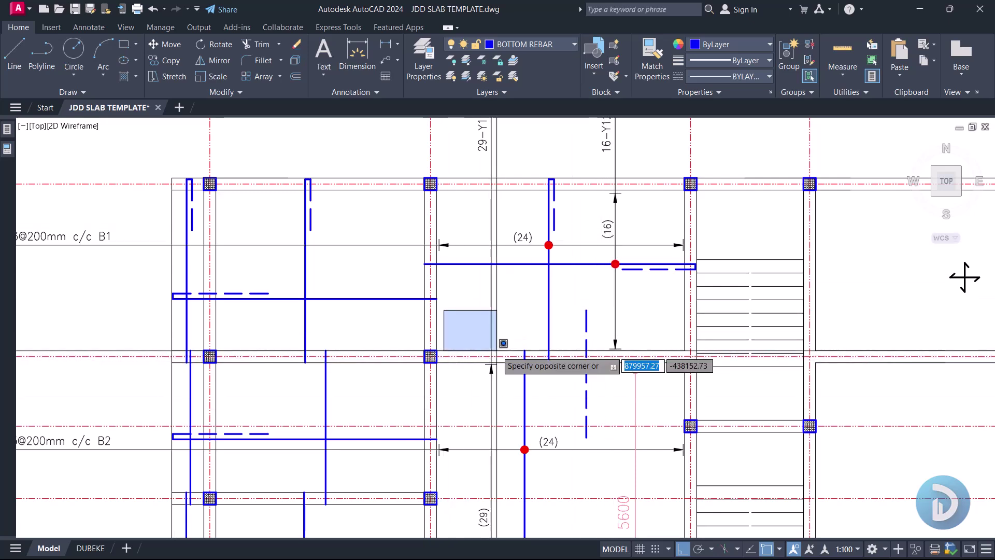
pyautogui.click(689, 388)
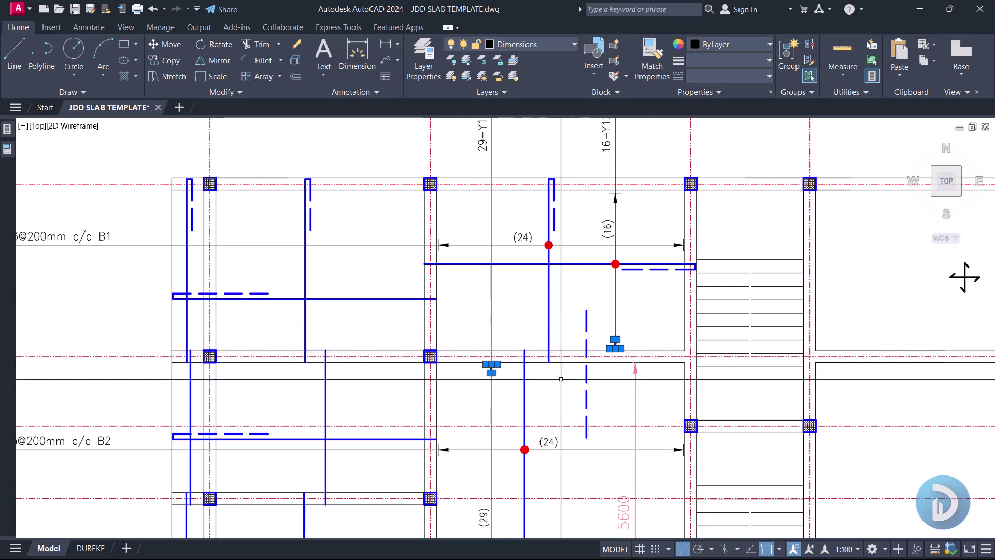
pyautogui.press('Escape')
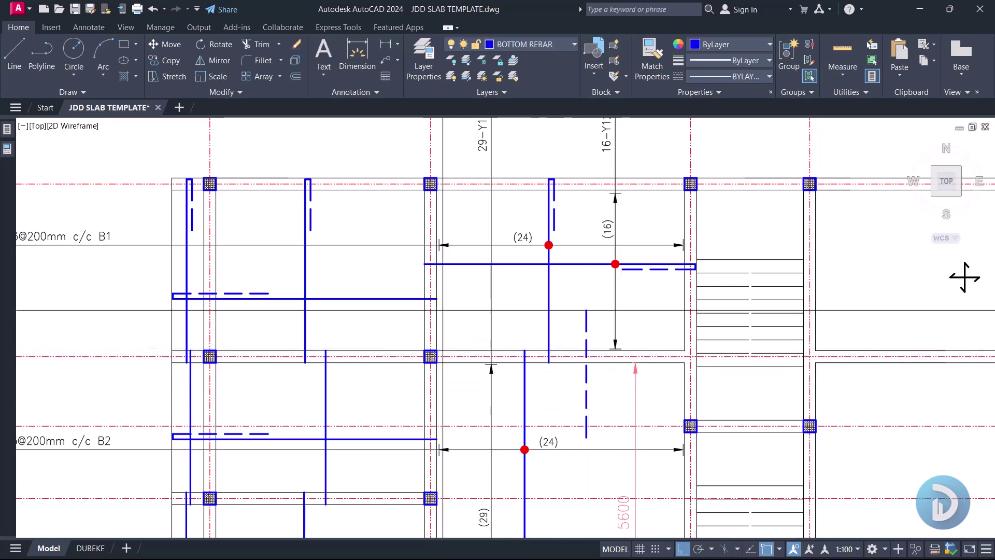
pyautogui.click(443, 309)
pyautogui.click(681, 384)
pyautogui.press('Escape')
pyautogui.moveTo(475, 402); pyautogui.dragTo(527, 348, button='middle')
pyautogui.moveTo(409, 330); pyautogui.dragTo(444, 385, button='middle')
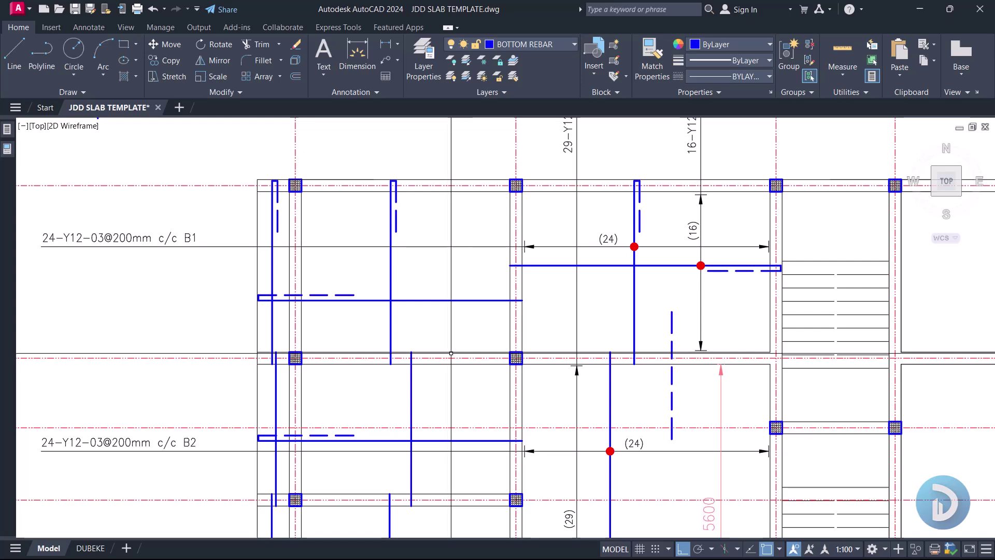
# - Draw a short vertical bar line across the full width of the grid C beam in the bay left of the middle bay
pyautogui.scroll(1, 452, 353)
pyautogui.write('l')
pyautogui.press('Return')
pyautogui.scroll(2, 473, 366)
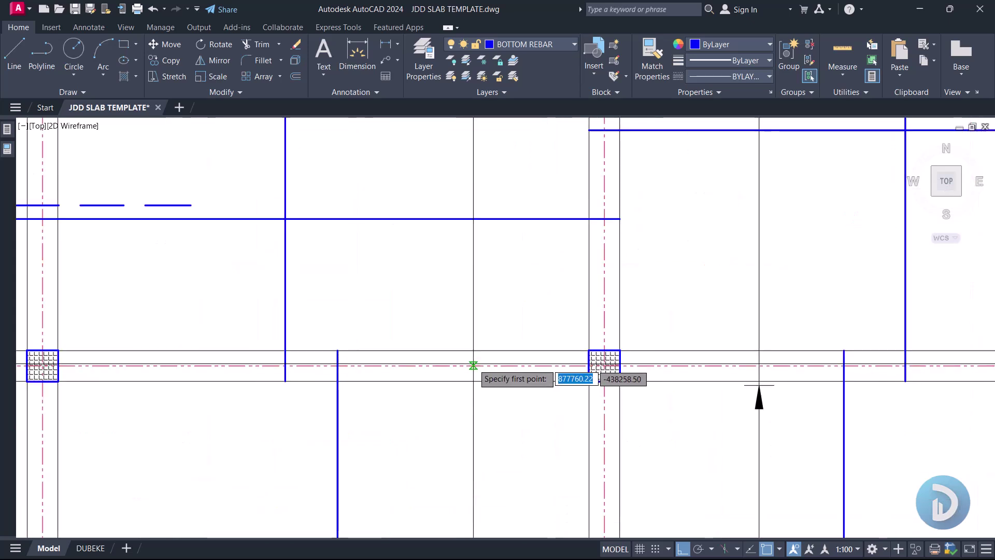
pyautogui.click(437, 350)
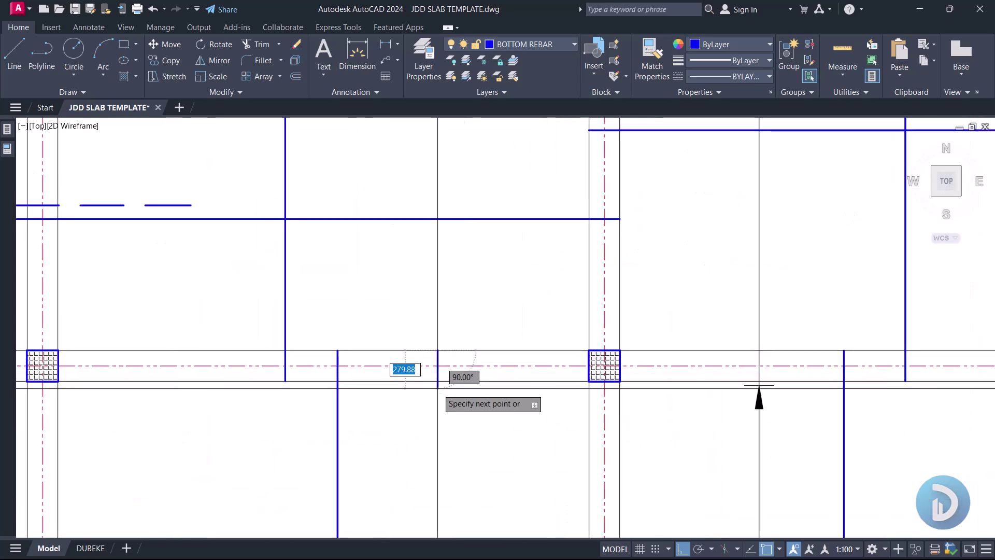
pyautogui.click(437, 381)
pyautogui.press('Return')
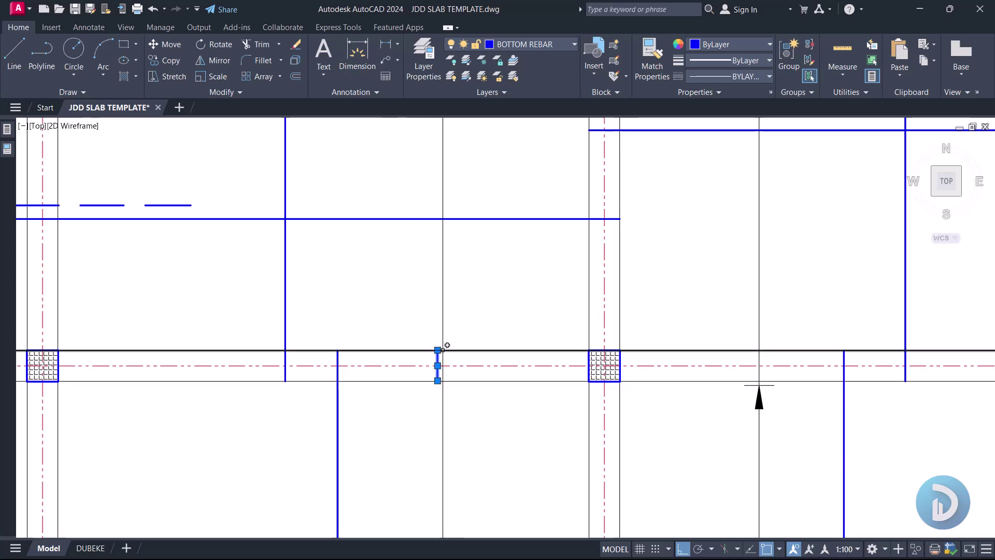
# - Extend the upper end of the left bay's short bar upward by 750
pyautogui.click(437, 350)
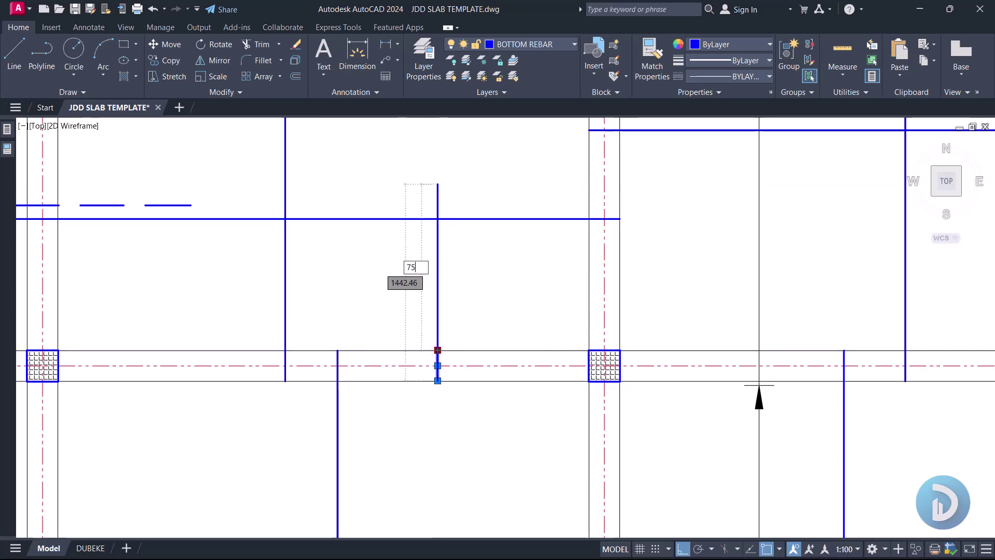
pyautogui.scroll(-5, 453, 184)
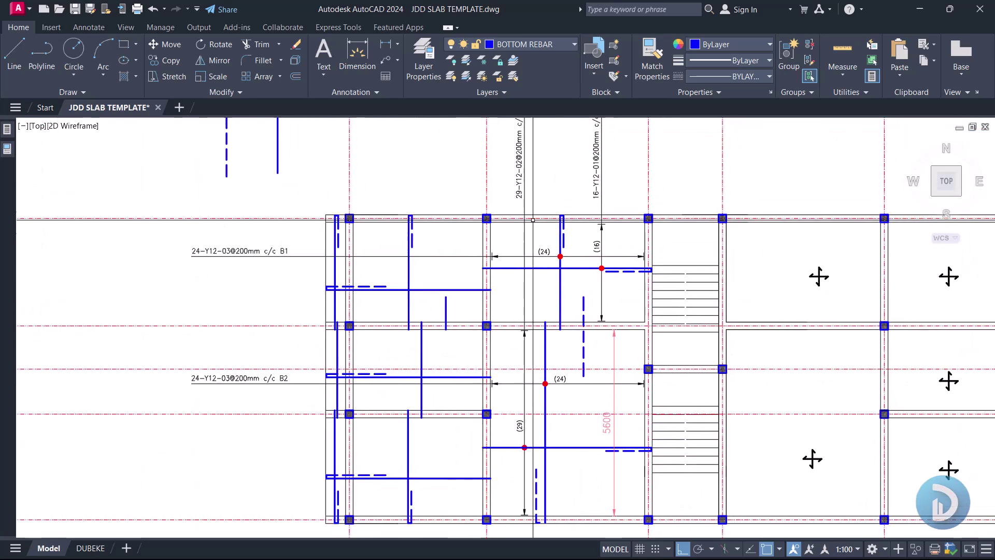
pyautogui.scroll(3, 465, 252)
pyautogui.scroll(-3, 464, 252)
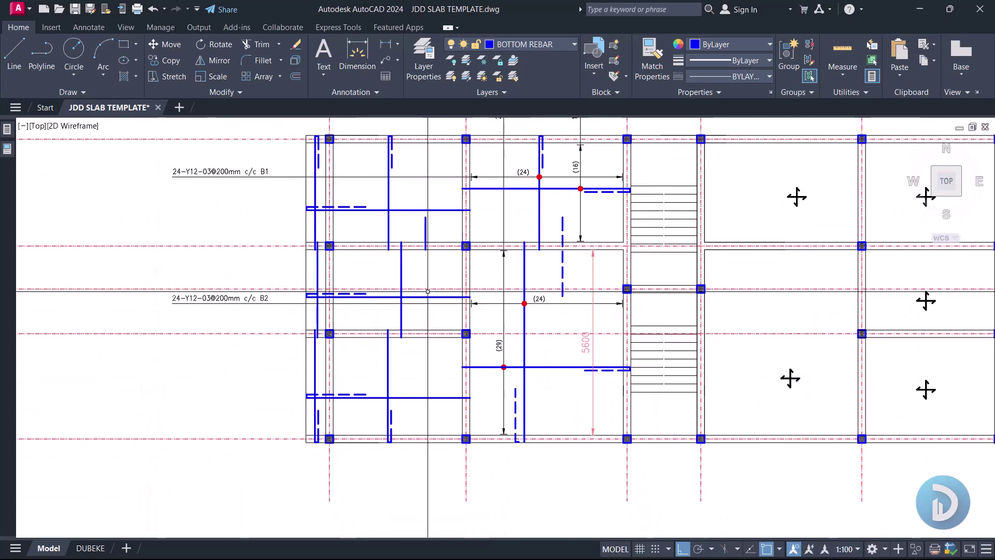
# - Measure the clear height of the left bay just below the grid C beam with a linear dimension, and erase that dimension
pyautogui.write('li')
pyautogui.press('Return')
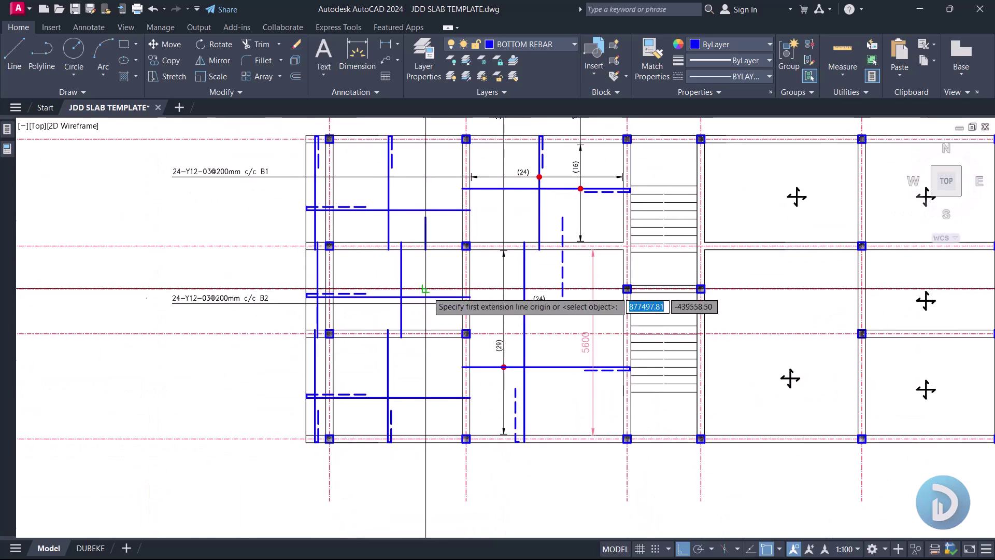
pyautogui.scroll(3, 426, 286)
pyautogui.click(459, 192)
pyautogui.click(458, 396)
pyautogui.click(447, 248)
pyautogui.scroll(2, 430, 293)
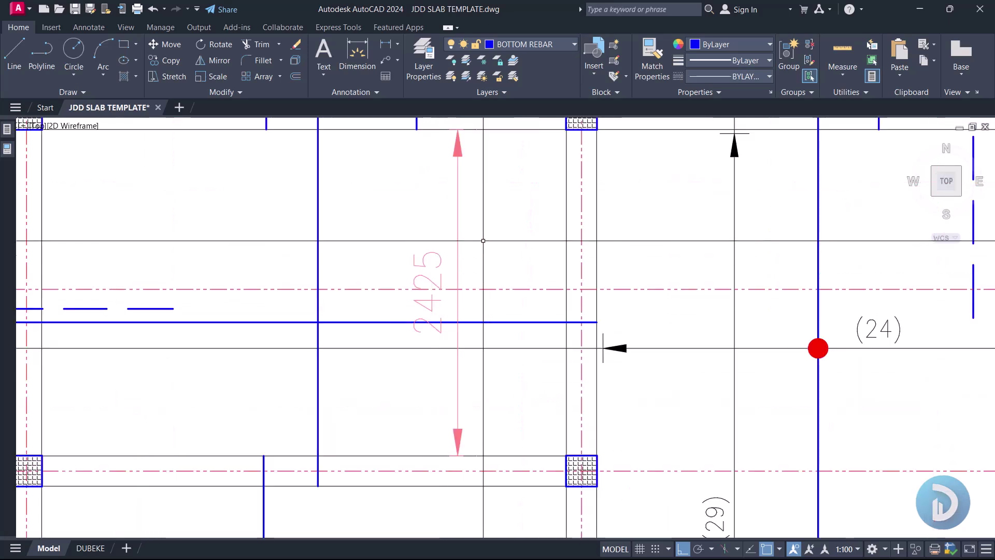
pyautogui.click(559, 214)
pyautogui.click(412, 222)
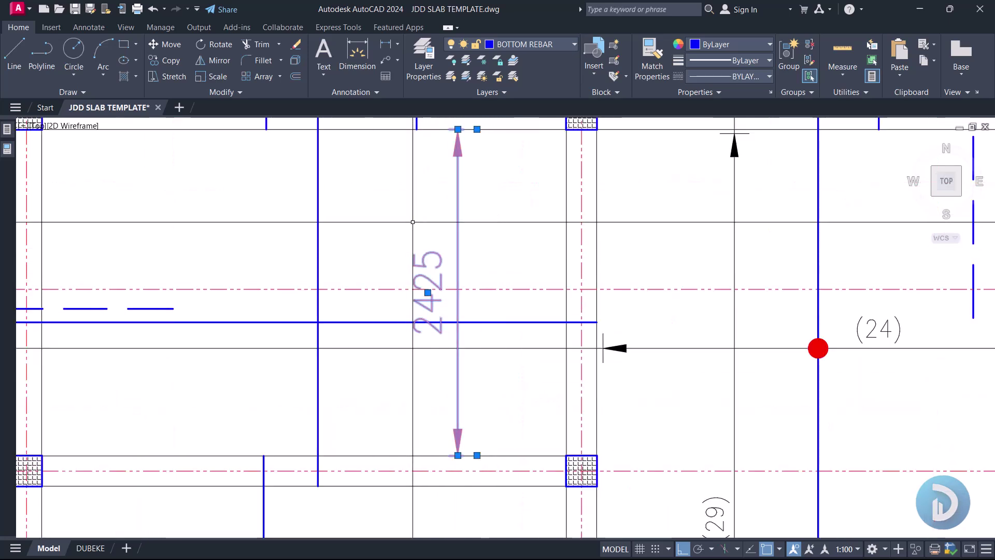
pyautogui.press('Delete')
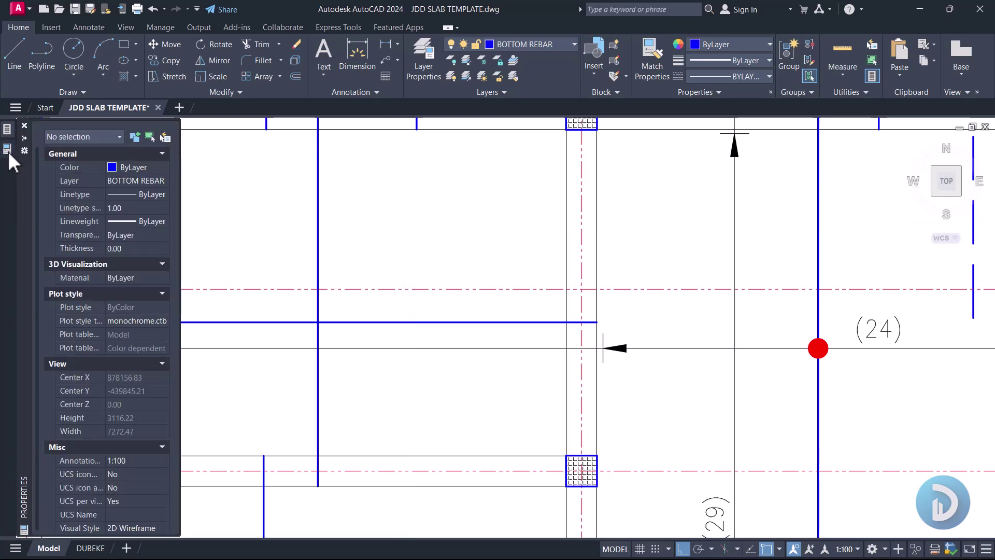
# - Calculate 0.25*2425 for the bar's extension into the left bay below the grid C beam
pyautogui.moveTo(12, 131)
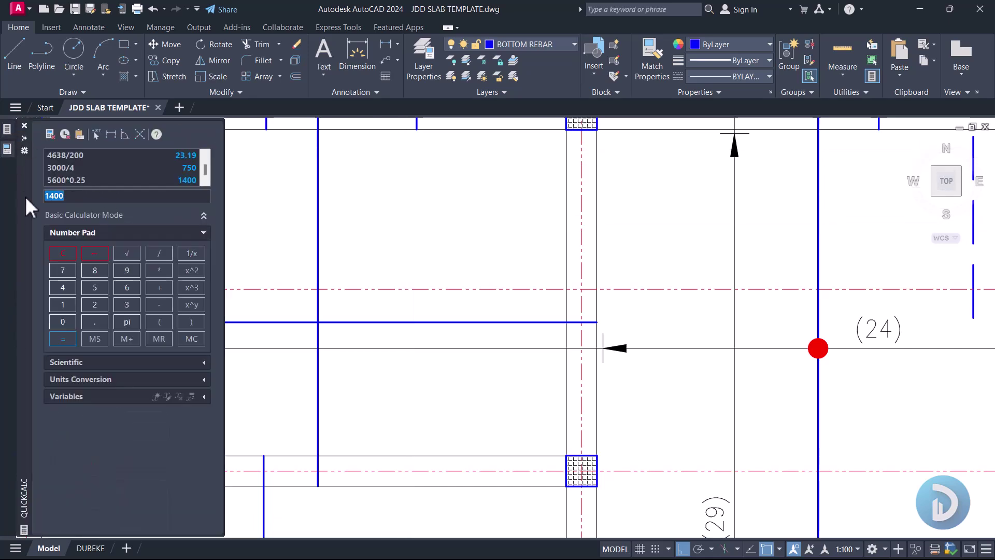
pyautogui.write('0.25*2425')
pyautogui.press('Return')
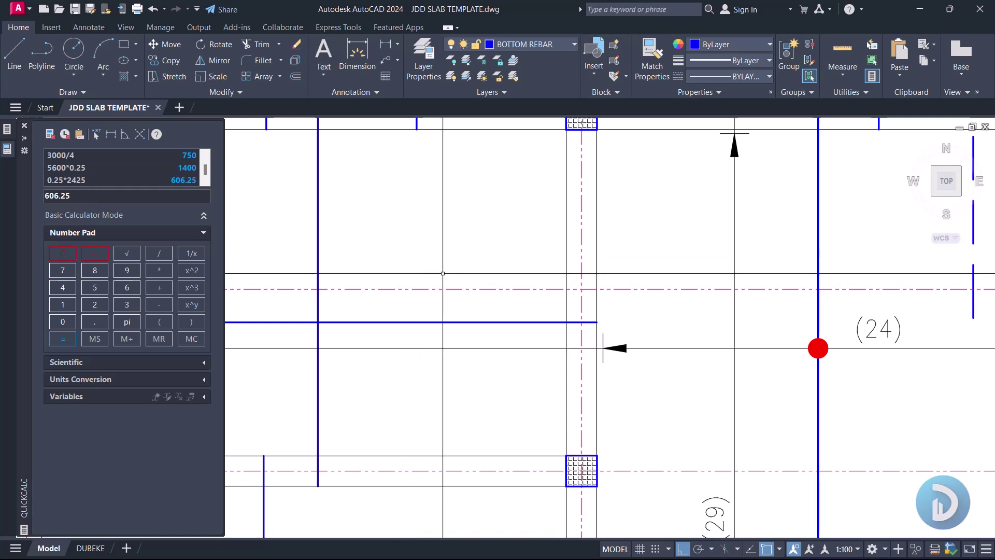
pyautogui.hotkey('ctrl', '1')
pyautogui.press('Return')
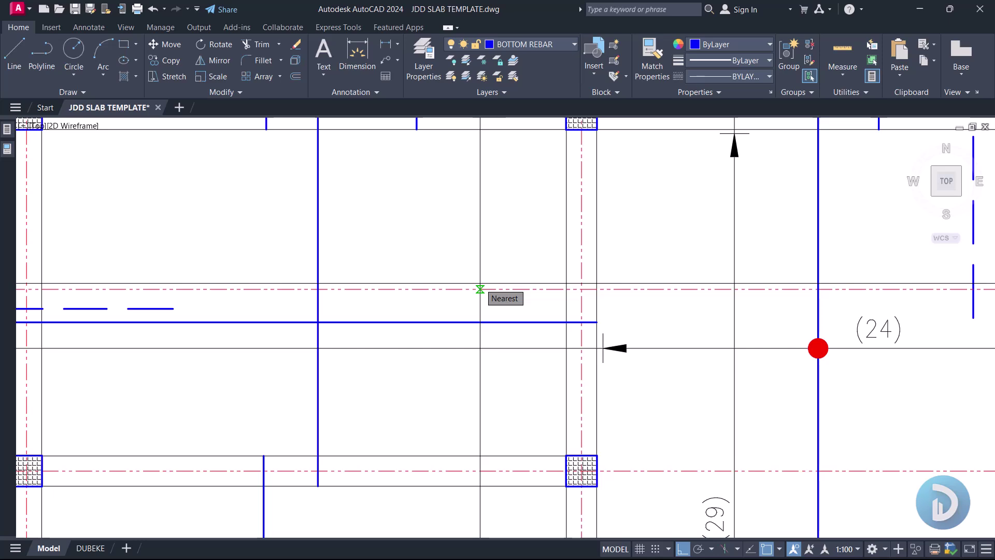
pyautogui.press('l')
pyautogui.press('space')
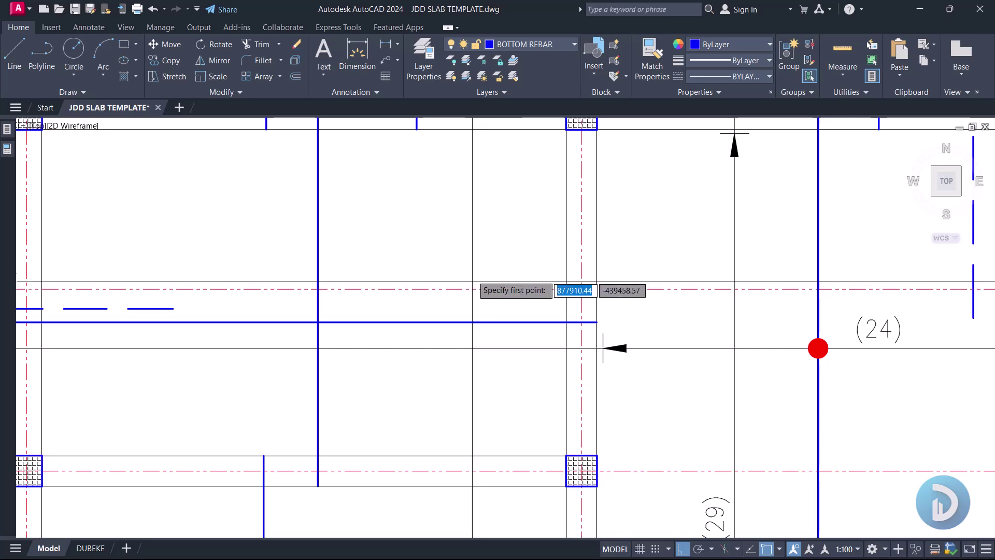
pyautogui.scroll(-2, 489, 289)
pyautogui.scroll(2, 456, 205)
pyautogui.press('Escape')
# - Extend the lower end of the left bay's short bar over the grid C beam downward by 610
pyautogui.click(422, 177)
pyautogui.click(400, 169)
pyautogui.click(421, 244)
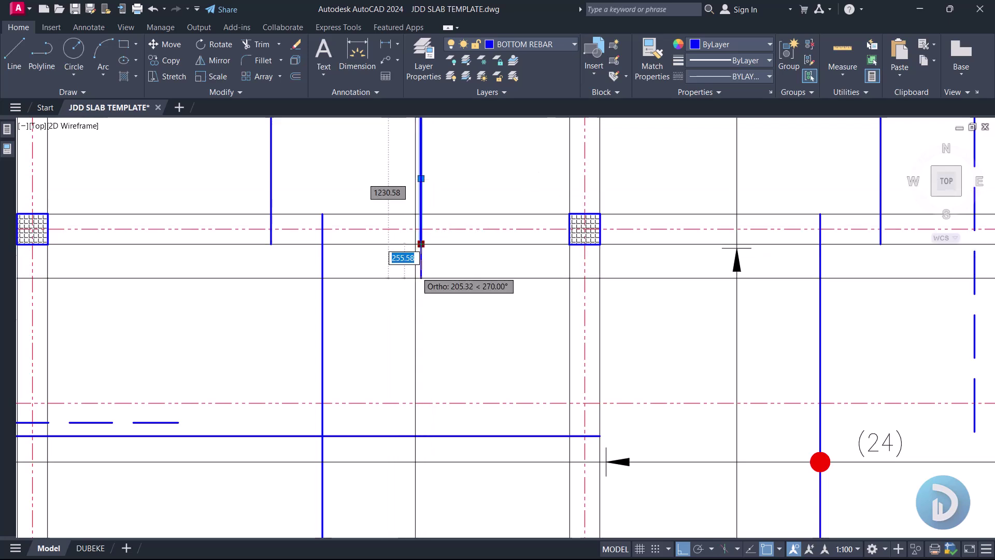
pyautogui.write('6')
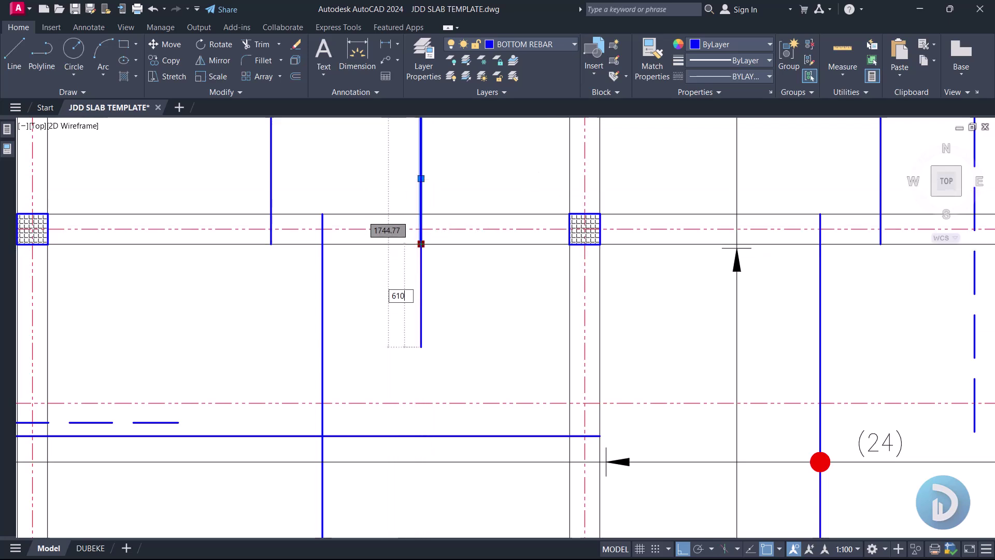
pyautogui.write('10')
pyautogui.press('Return')
# - Match the left bay's grid C bar to the dashed properties of the middle bay's top bar
pyautogui.write('ma')
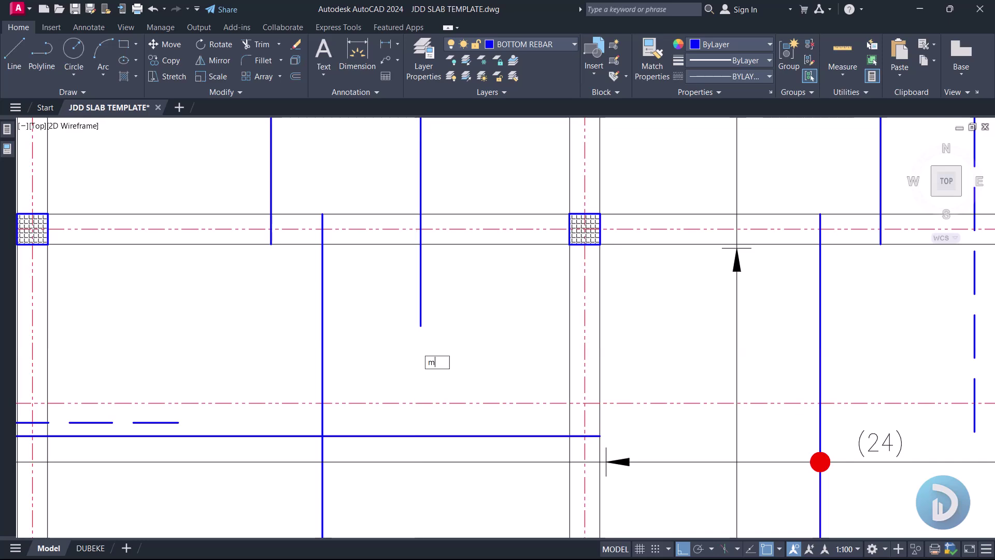
pyautogui.press('Return')
pyautogui.scroll(-4, 418, 347)
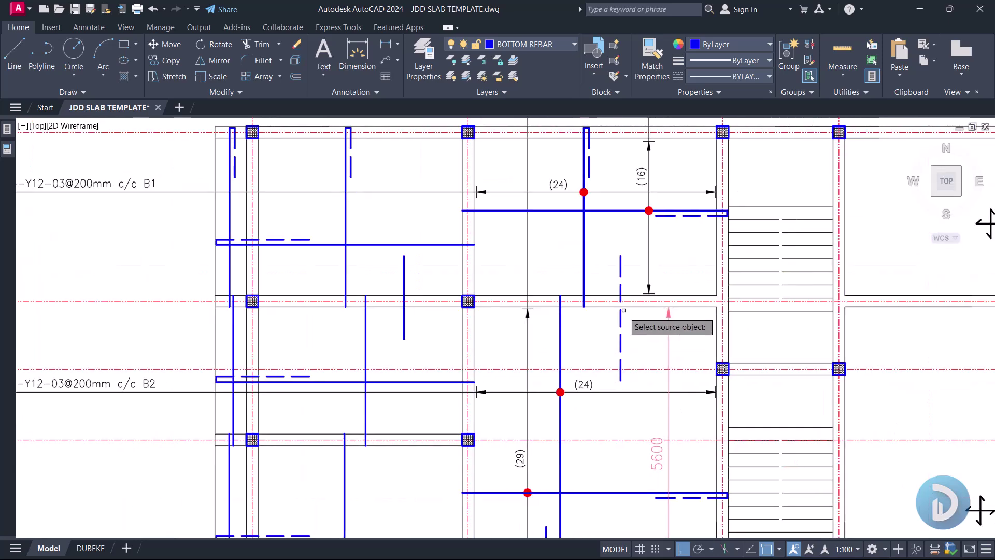
pyautogui.click(636, 280)
pyautogui.click(404, 275)
pyautogui.press('Return')
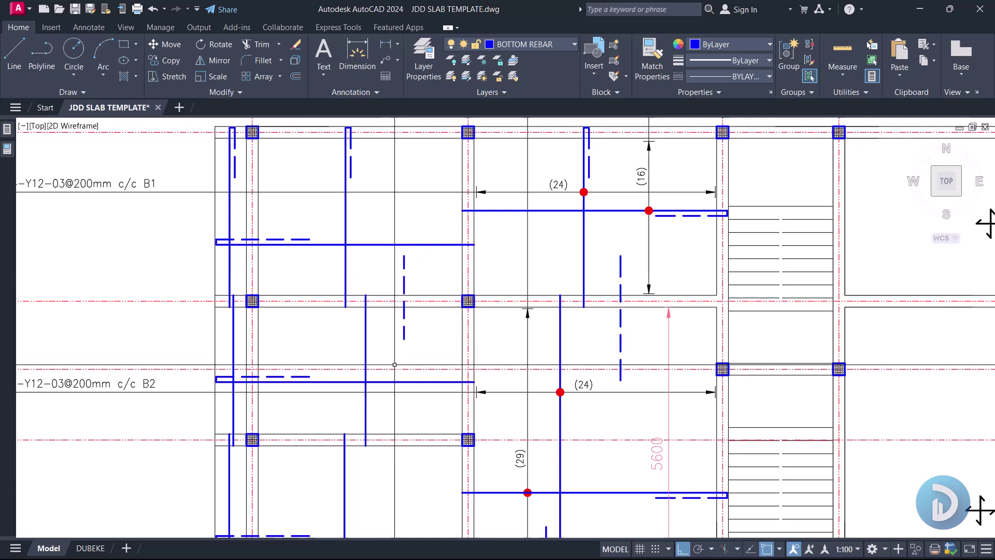
# - Draw a short vertical bar across the full width of the left bay's next lower interior beam and extend its upper end upward by 600
pyautogui.moveTo(394, 481); pyautogui.dragTo(425, 437, button='middle')
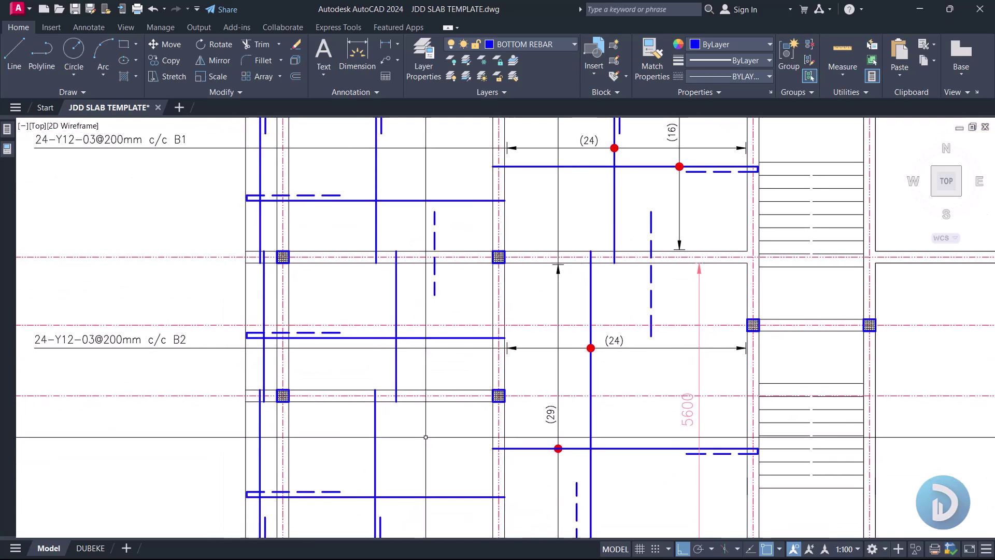
pyautogui.write('l')
pyautogui.press('Return')
pyautogui.scroll(4, 453, 396)
pyautogui.click(446, 390)
pyautogui.click(428, 378)
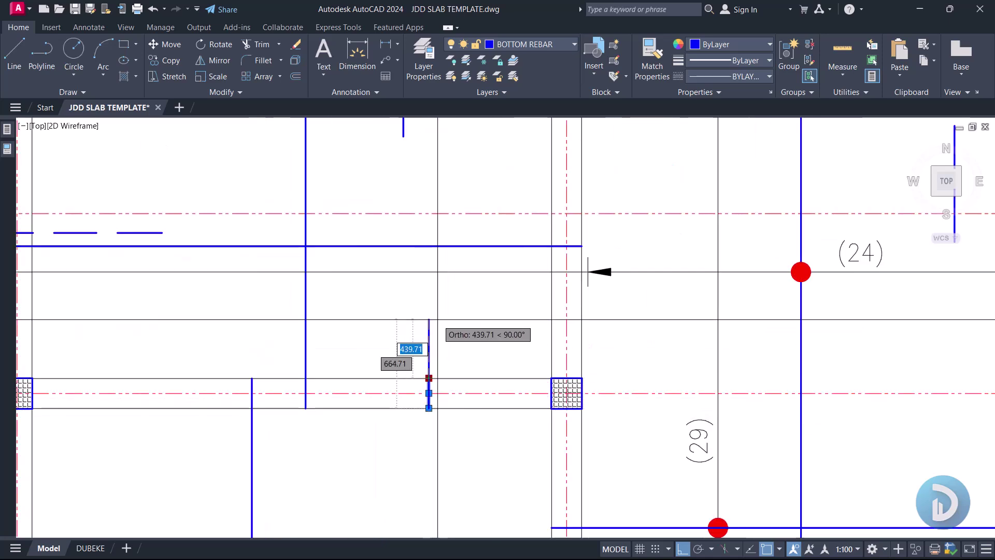
pyautogui.write('600')
pyautogui.press('Return')
pyautogui.press('Return')
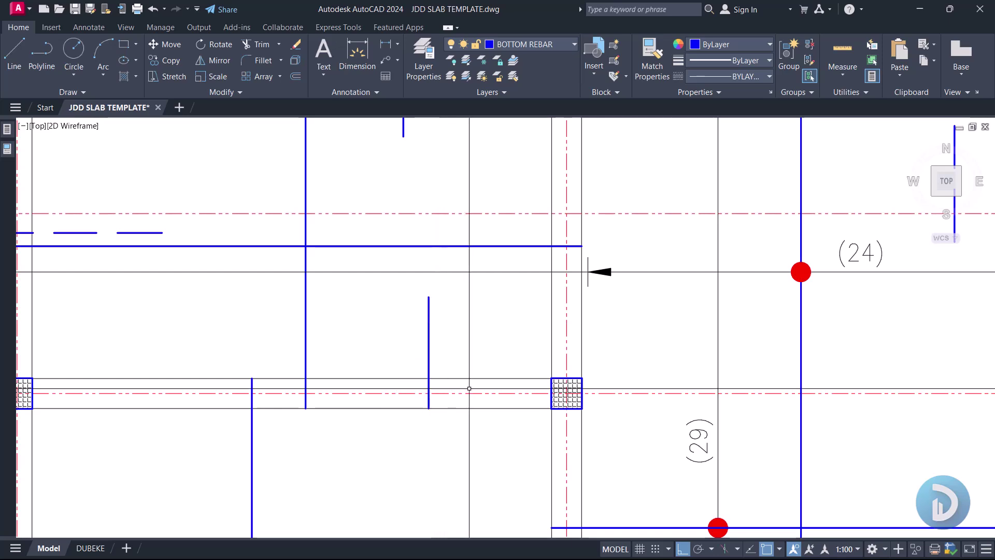
# - Measure the lowest left bay's clear height with a linear dimension, erase that dimension, and calculate 2950*0.25 for the bar's extension
pyautogui.moveTo(469, 388); pyautogui.dragTo(474, 290, button='middle')
pyautogui.scroll(-2, 474, 342)
pyautogui.moveTo(430, 435); pyautogui.dragTo(444, 302, button='middle')
pyautogui.write('dli')
pyautogui.press('Return')
pyautogui.click(469, 443)
pyautogui.click(492, 198)
pyautogui.click(478, 290)
pyautogui.click(476, 311)
pyautogui.press('Delete')
pyautogui.moveTo(7, 148)
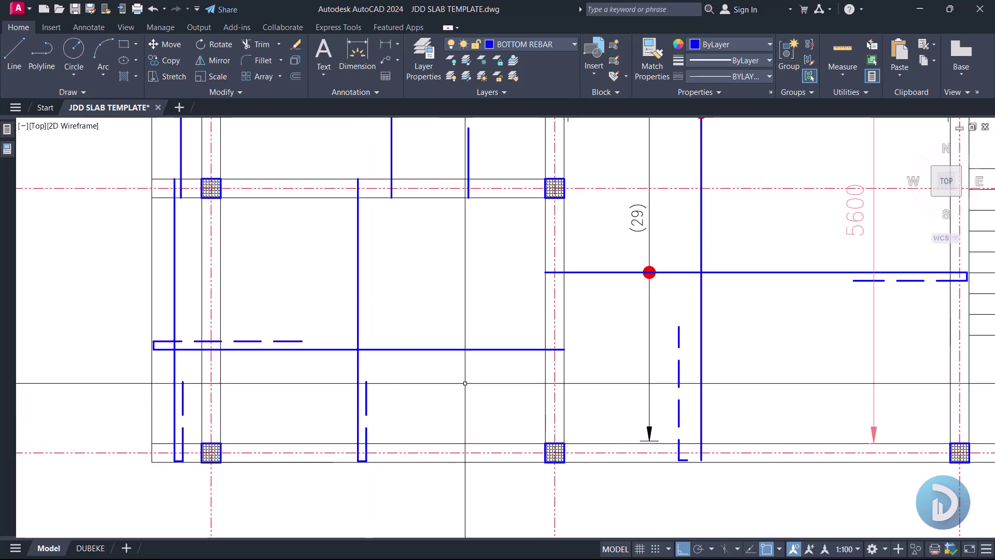
# - Extend the lower end of the short bar over the left bay's lower interior beam downward by 740
pyautogui.moveTo(469, 174); pyautogui.dragTo(471, 237, button='middle')
pyautogui.scroll(2, 471, 238)
pyautogui.click(470, 223)
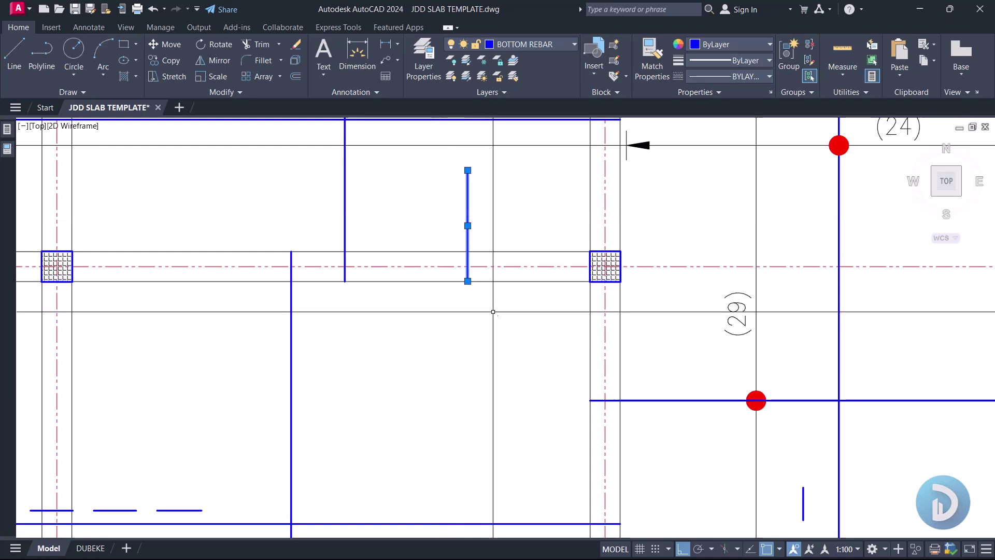
pyautogui.click(467, 281)
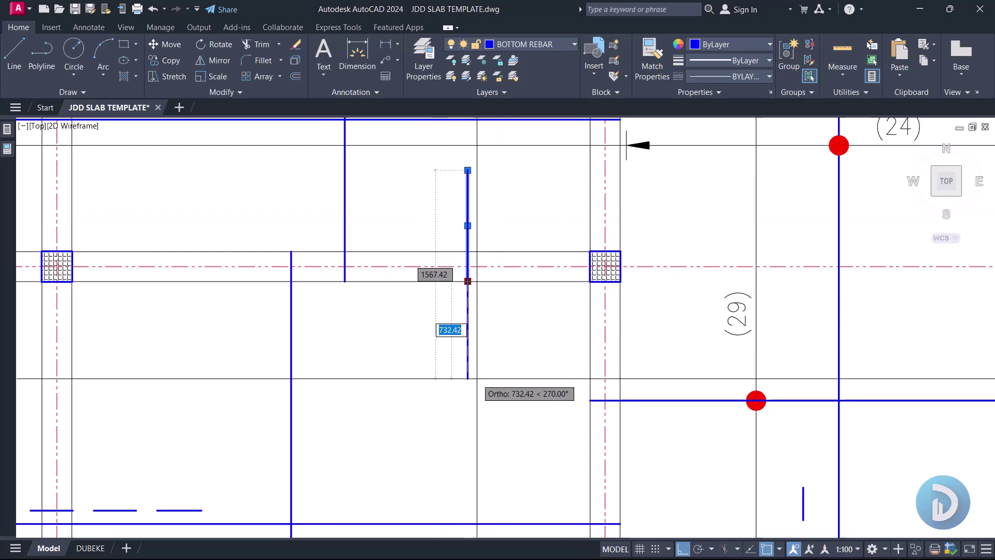
pyautogui.write('740')
pyautogui.press('Return')
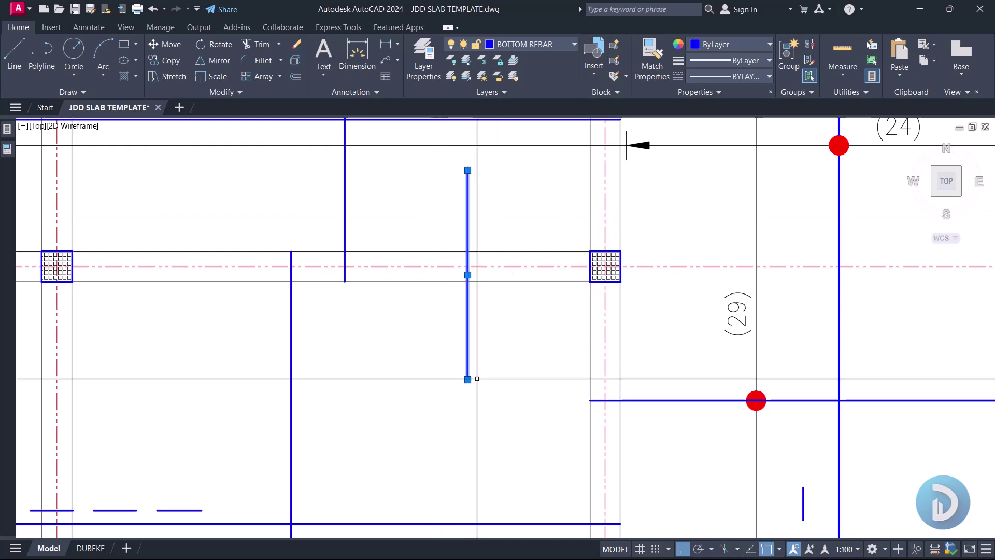
# - Match the bar over the left bay's lower interior beam to the dashed properties of the middle bay's bottom edge bar
pyautogui.write('ma')
pyautogui.press('Return')
pyautogui.scroll(-2, 490, 369)
pyautogui.moveTo(491, 369); pyautogui.dragTo(398, 359, button='middle')
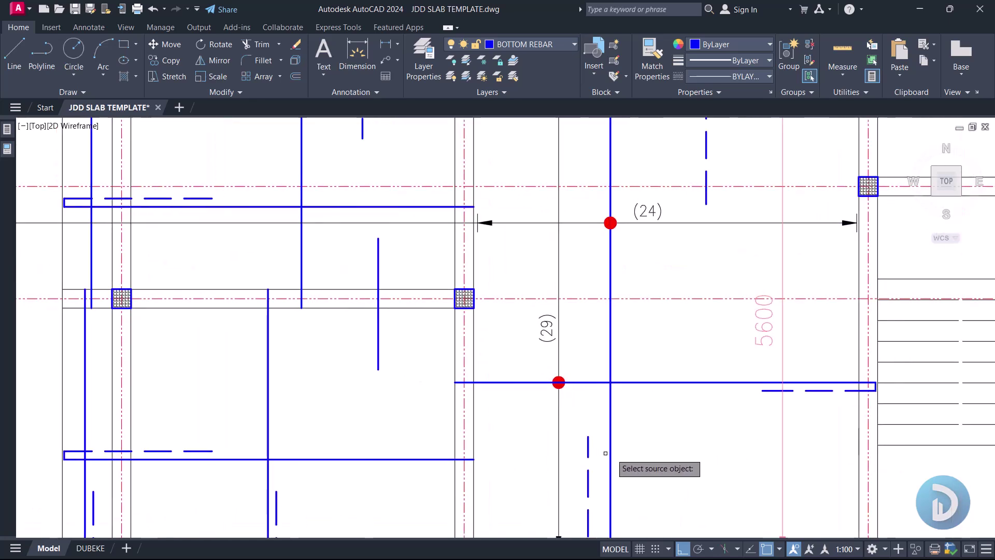
pyautogui.click(588, 446)
pyautogui.click(378, 353)
pyautogui.press('Return')
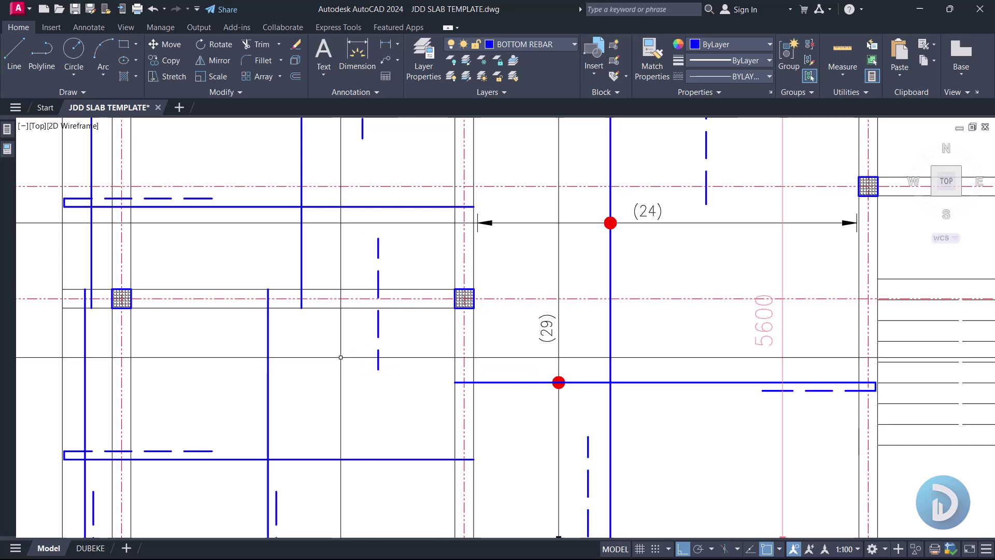
pyautogui.moveTo(400, 362)
pyautogui.mouseDown(button='middle')
pyautogui.moveTo(460, 407)
pyautogui.moveTo(533, 392)
pyautogui.mouseUp(button='middle')
pyautogui.moveTo(396, 384); pyautogui.dragTo(356, 451, button='middle')
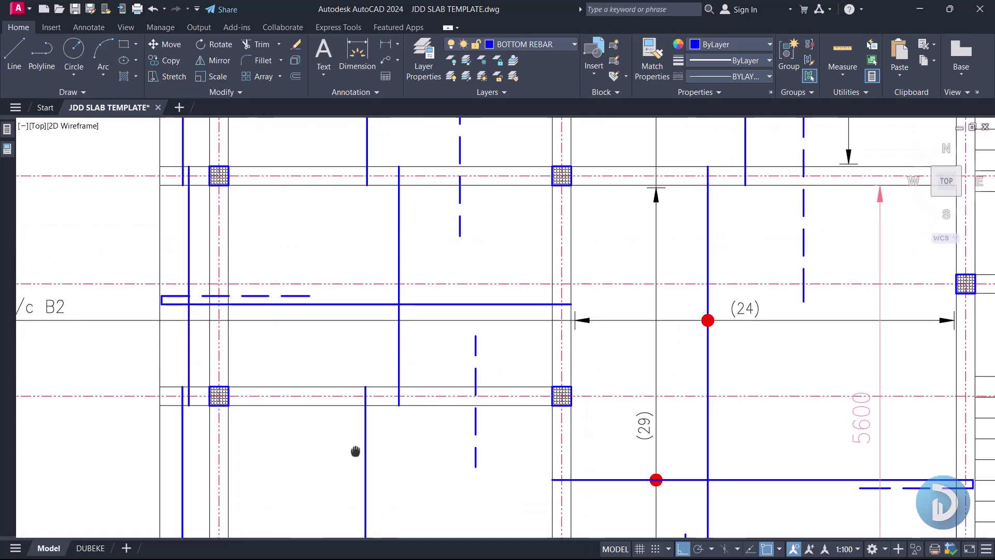
pyautogui.scroll(-4, 398, 347)
pyautogui.moveTo(449, 279); pyautogui.dragTo(401, 293, button='middle')
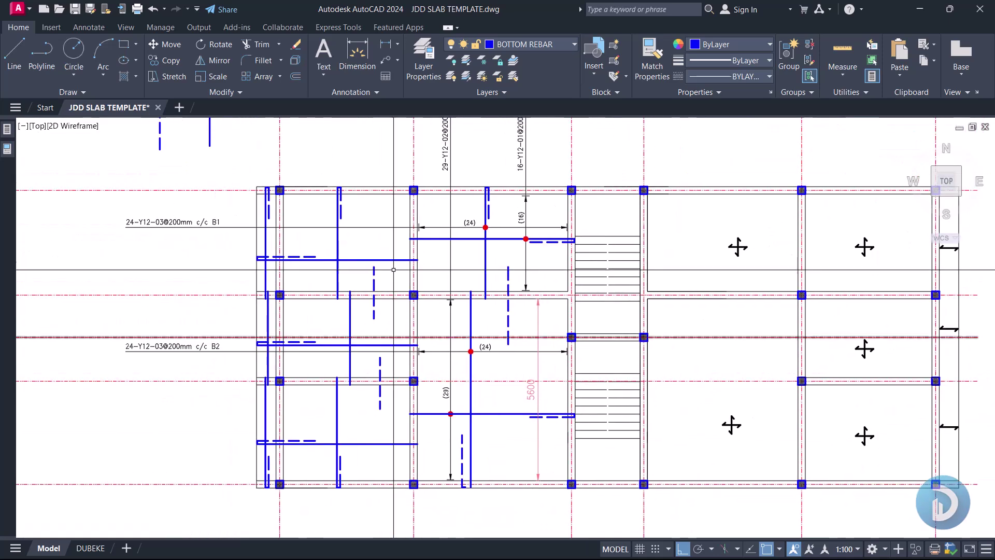
pyautogui.scroll(2, 393, 339)
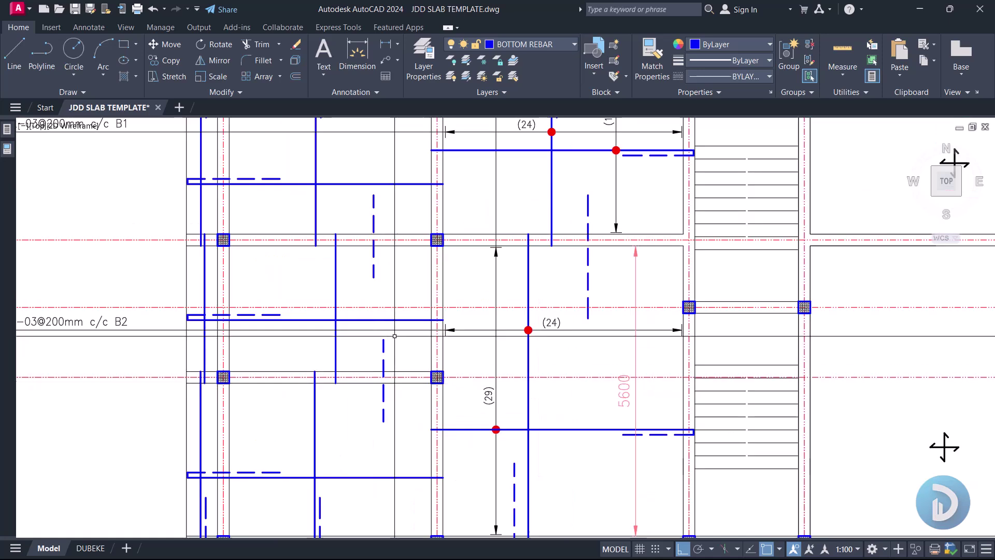
pyautogui.moveTo(385, 357)
pyautogui.mouseDown(button='middle')
pyautogui.moveTo(381, 405)
pyautogui.moveTo(429, 358)
pyautogui.mouseUp(button='middle')
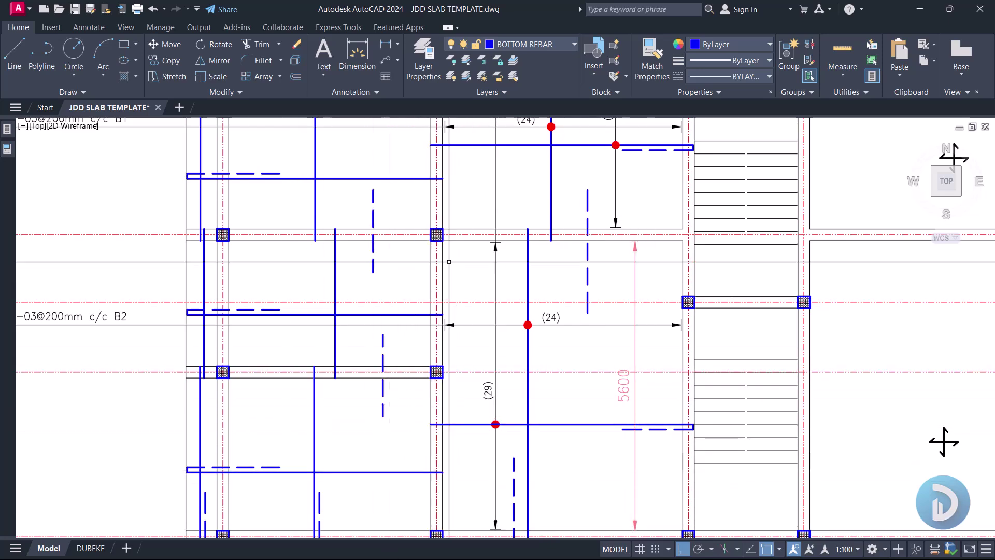
pyautogui.scroll(-2, 450, 456)
pyautogui.write('li')
pyautogui.press('Return')
pyautogui.scroll(2, 450, 456)
pyautogui.click(466, 388)
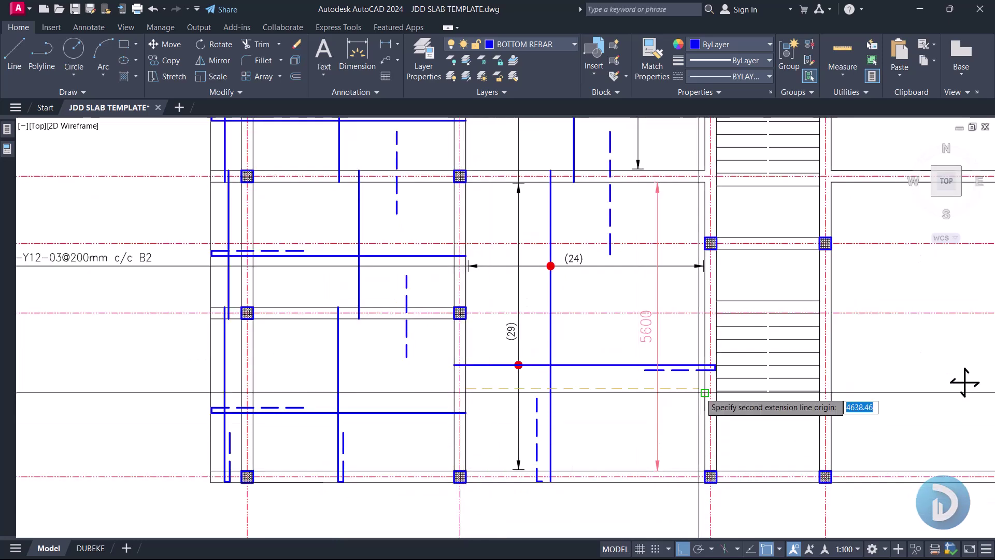
pyautogui.click(710, 388)
pyautogui.scroll(2, 635, 387)
pyautogui.press('Escape')
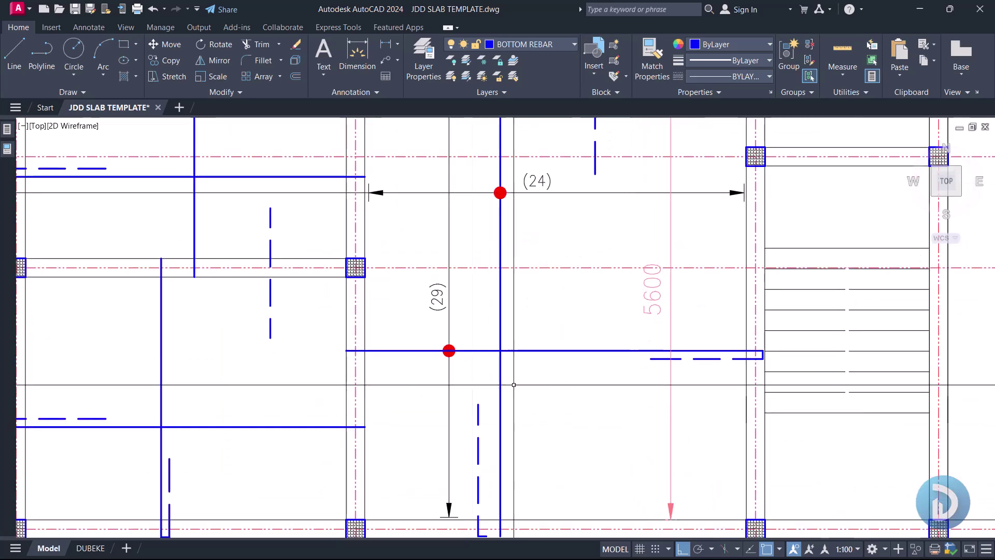
# - Add a horizontal linear dimension across the clear width of the lower middle bay, between the inner beam faces
pyautogui.press('Return')
pyautogui.click(364, 388)
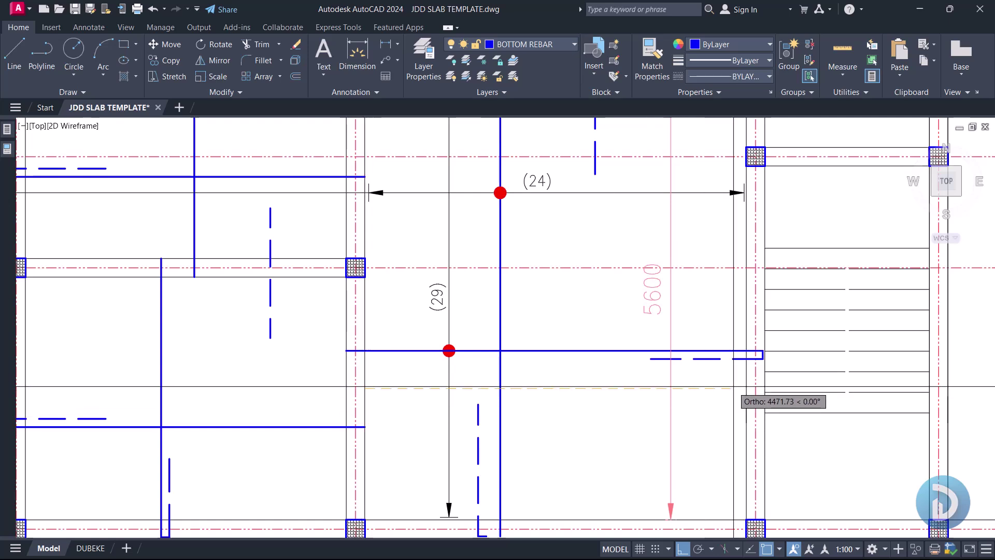
pyautogui.click(744, 389)
pyautogui.click(658, 396)
# - Add a horizontal linear dimension across the lowest left bay's clear width, and calculate 3900/4 for the bar's extension
pyautogui.press('Return')
pyautogui.moveTo(329, 395); pyautogui.dragTo(508, 369, button='middle')
pyautogui.click(526, 338)
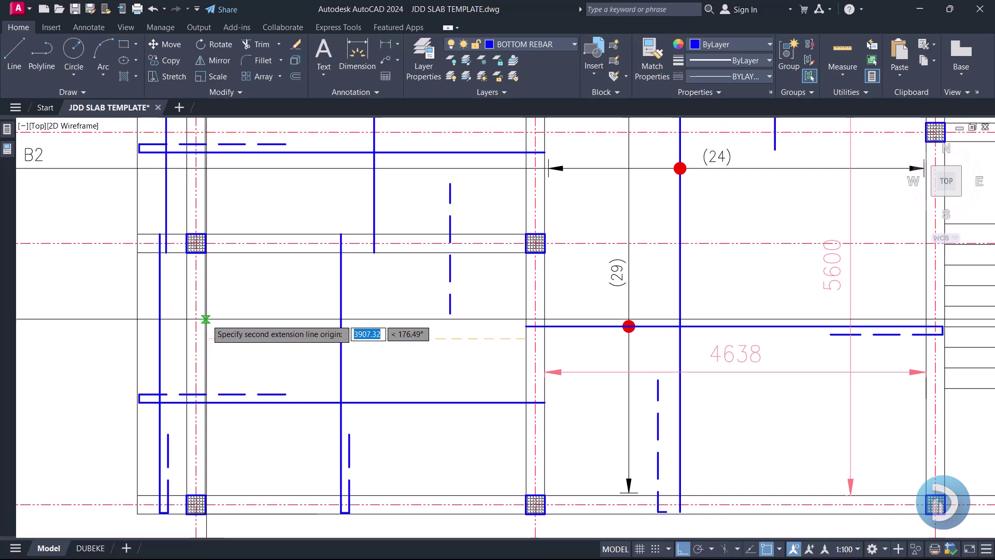
pyautogui.click(205, 332)
pyautogui.click(257, 350)
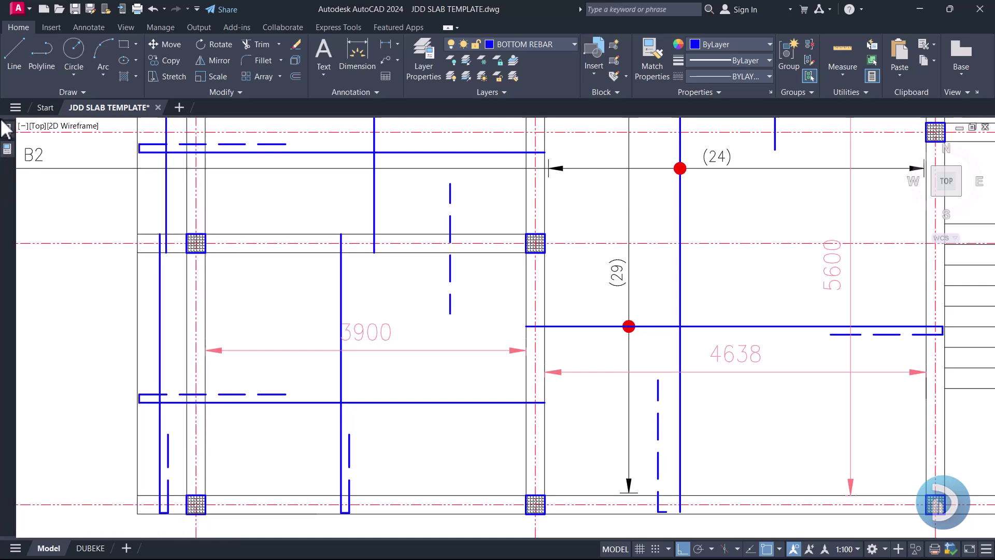
pyautogui.moveTo(7, 131)
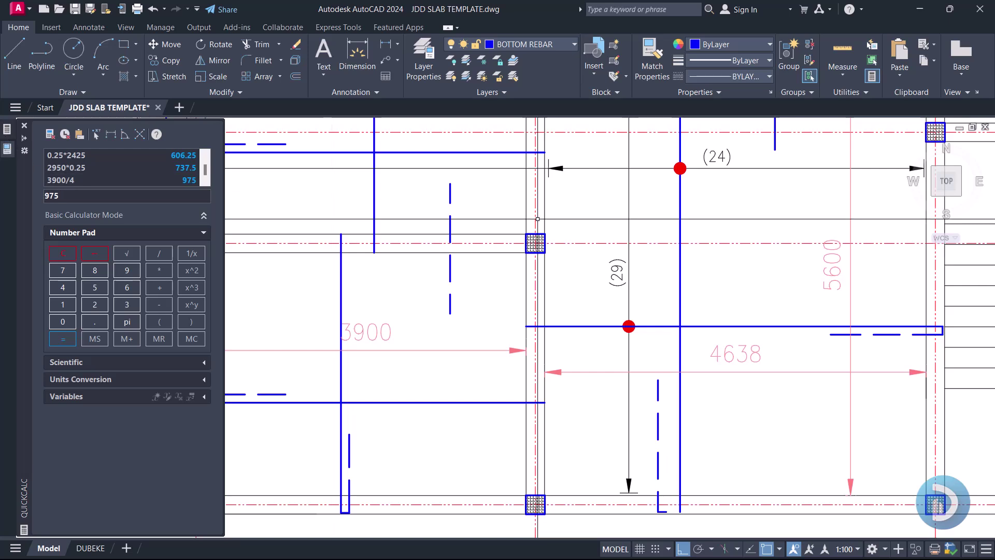
# - Draw a horizontal bar line 975 long leftward from the left face of the vertical beam between the left and middle bays, below grid C
pyautogui.write('l')
pyautogui.press('Return')
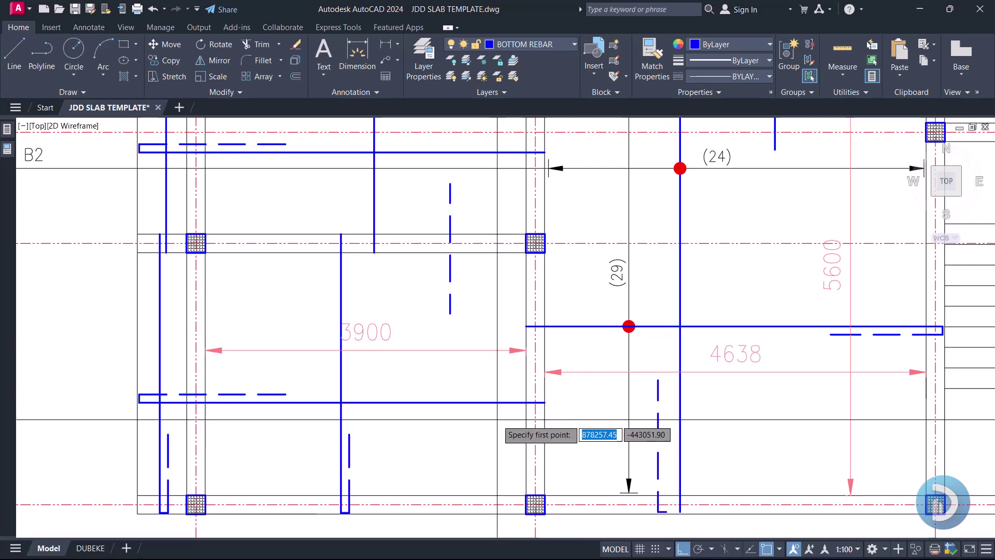
pyautogui.moveTo(534, 400); pyautogui.dragTo(704, 490, button='middle')
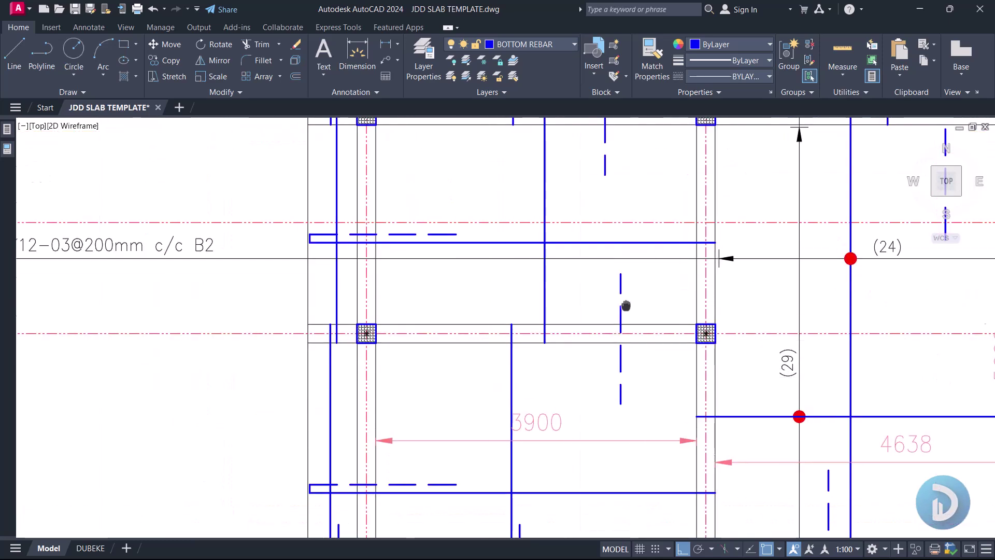
pyautogui.scroll(5, 642, 326)
pyautogui.scroll(-3, 708, 264)
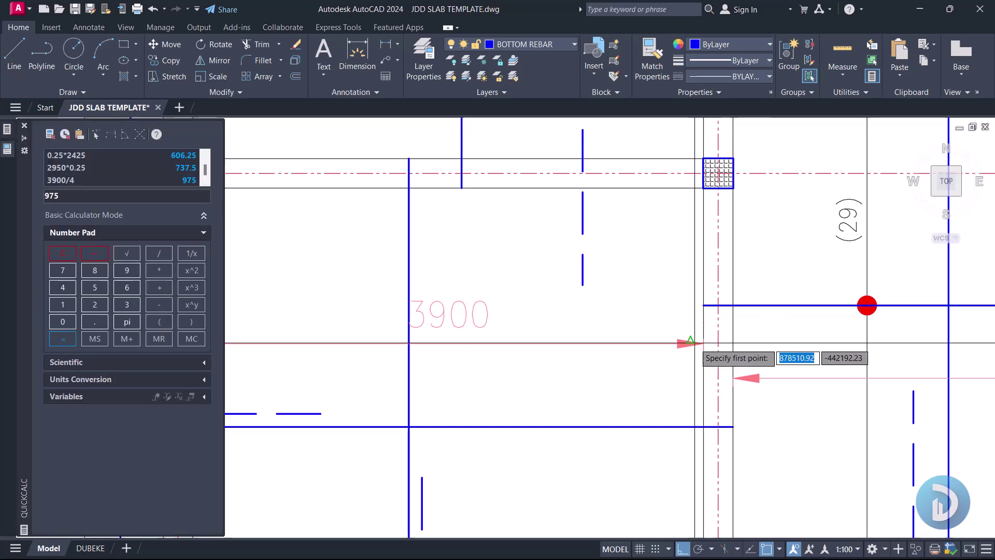
pyautogui.scroll(-4, 669, 393)
pyautogui.moveTo(675, 405); pyautogui.dragTo(675, 411, button='middle')
pyautogui.scroll(5, 673, 363)
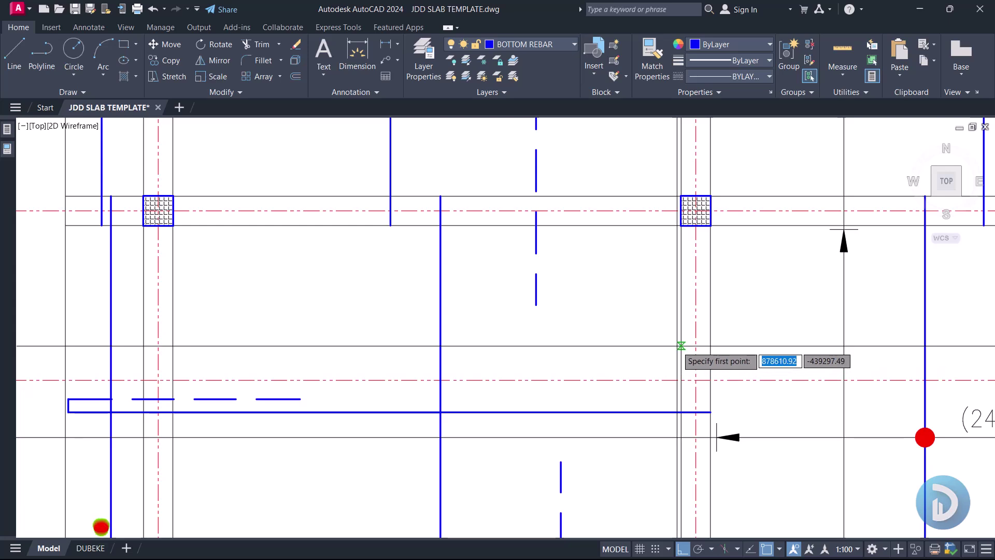
pyautogui.click(682, 345)
pyautogui.write('9')
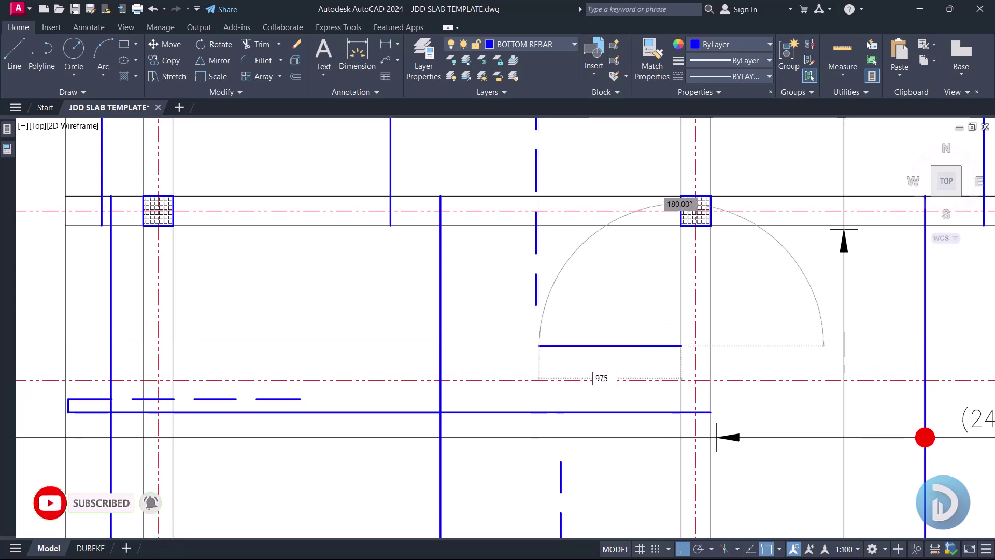
pyautogui.write('75')
pyautogui.press('Return')
pyautogui.press('Return')
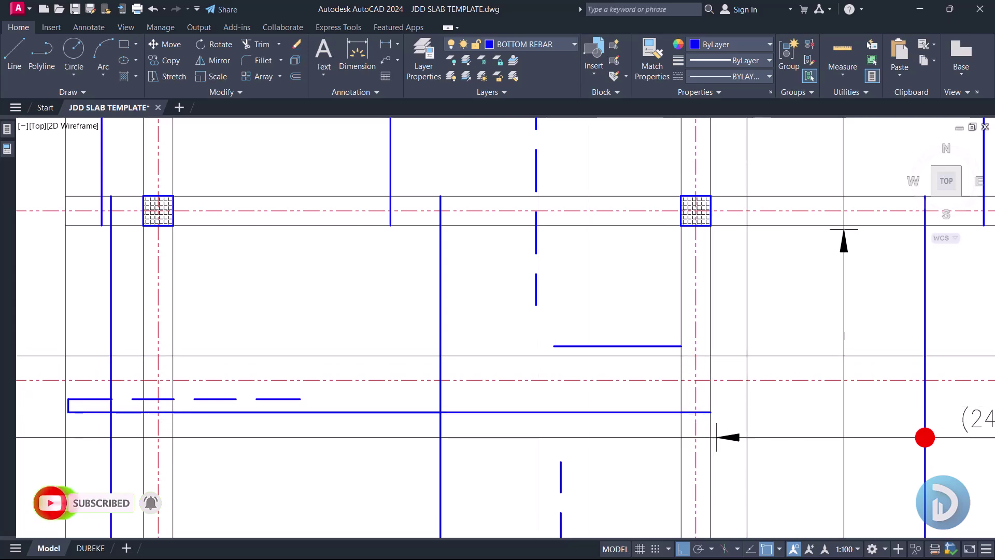
# - Extend the right end of the 975 bar line across the vertical beam to its right face
pyautogui.click(747, 355)
pyautogui.click(702, 364)
pyautogui.write('ex')
pyautogui.press('Return')
pyautogui.click(674, 346)
# - Calculate 4638/4 for the top bar's extension into the middle bay
pyautogui.scroll(-5, 662, 300)
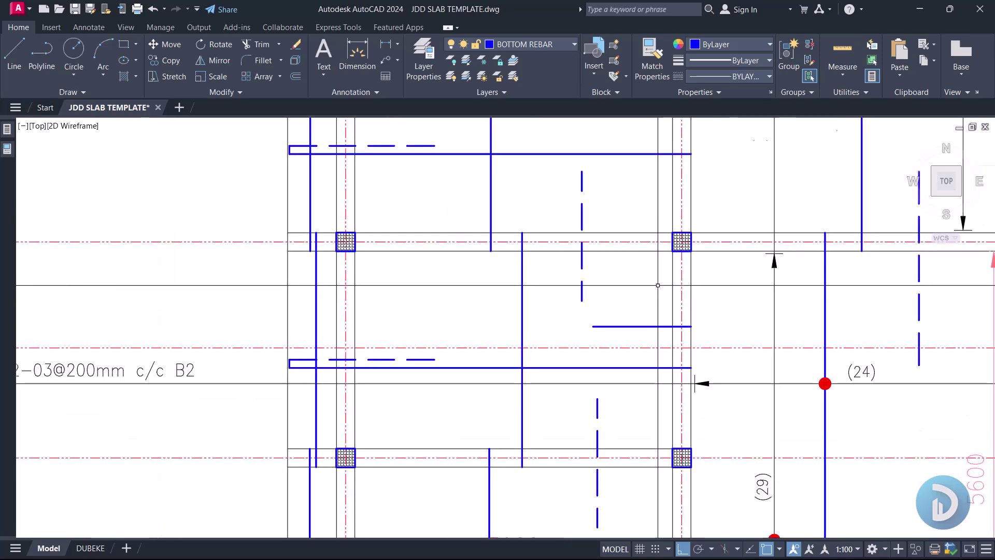
pyautogui.scroll(5, 634, 246)
pyautogui.moveTo(585, 289); pyautogui.dragTo(595, 350, button='middle')
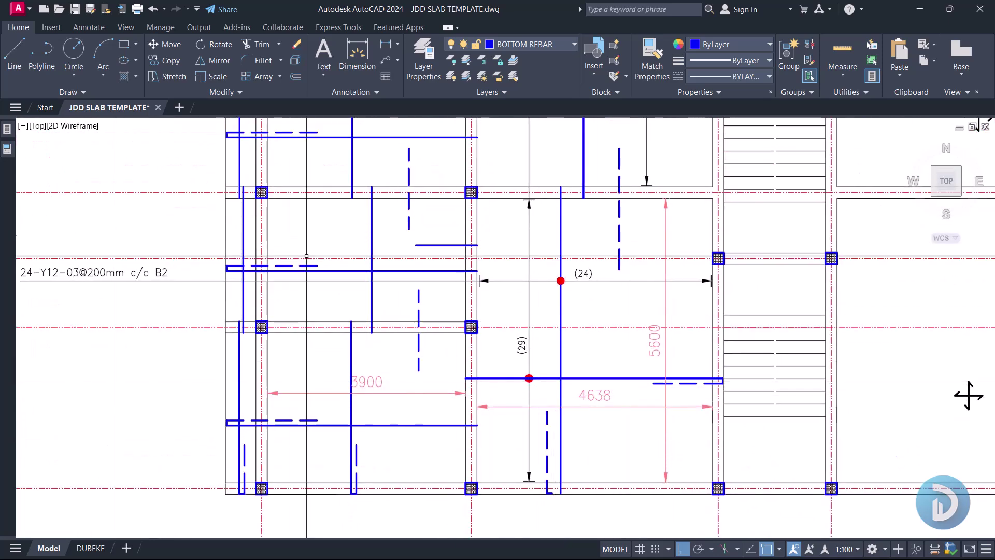
pyautogui.moveTo(6, 147)
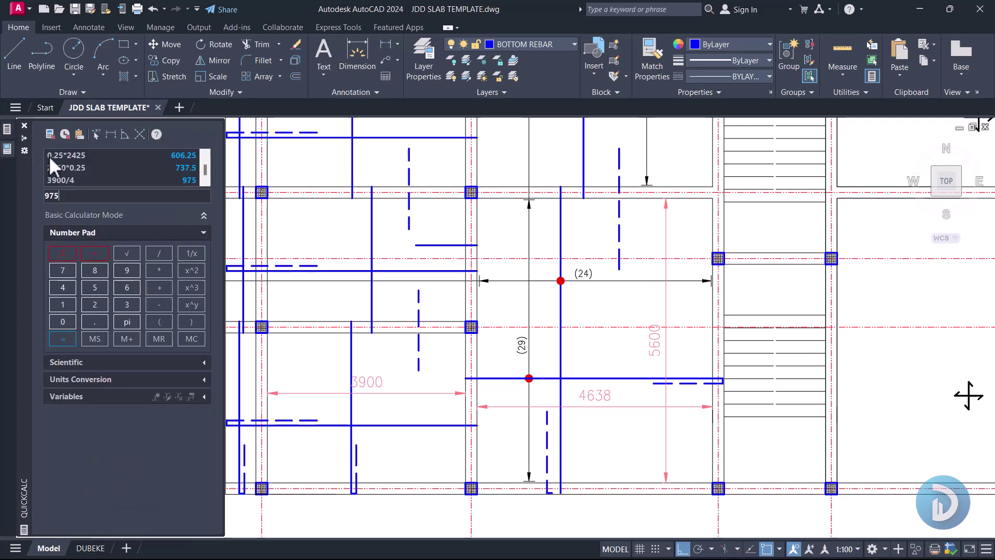
pyautogui.click(67, 196)
pyautogui.write('4638')
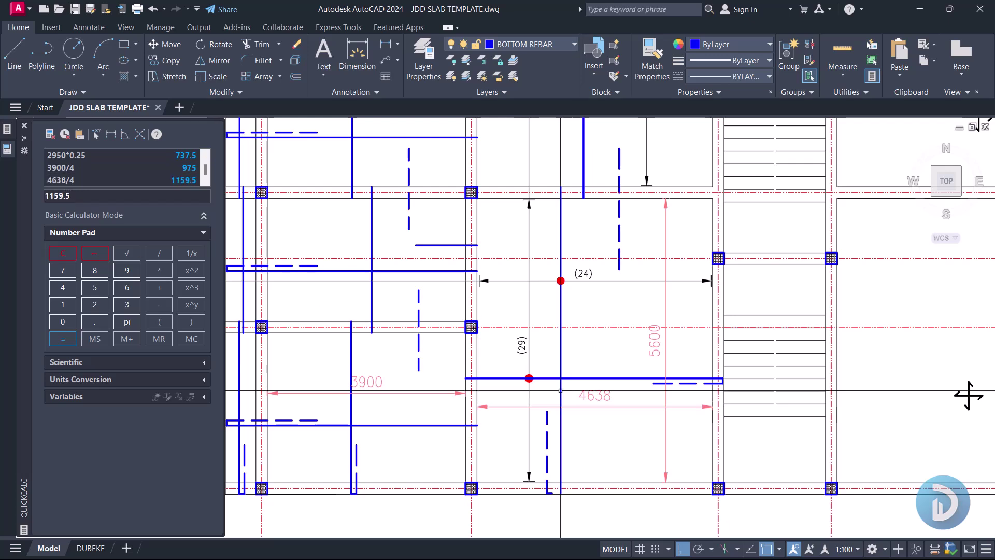
# - Extend the right end of the horizontal top bar 1160 beyond the vertical beam's right face into the middle bay
pyautogui.scroll(6, 469, 242)
pyautogui.click(363, 252)
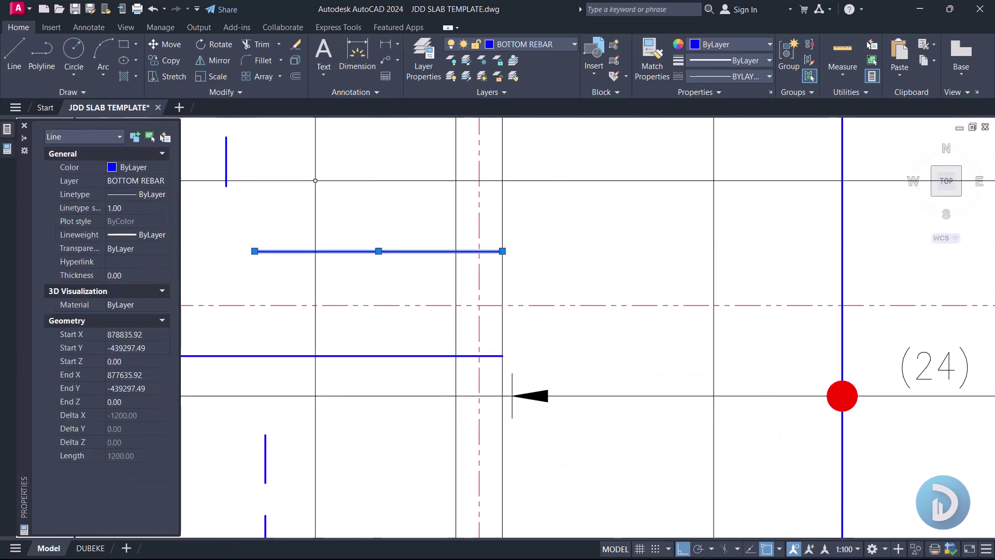
pyautogui.click(502, 252)
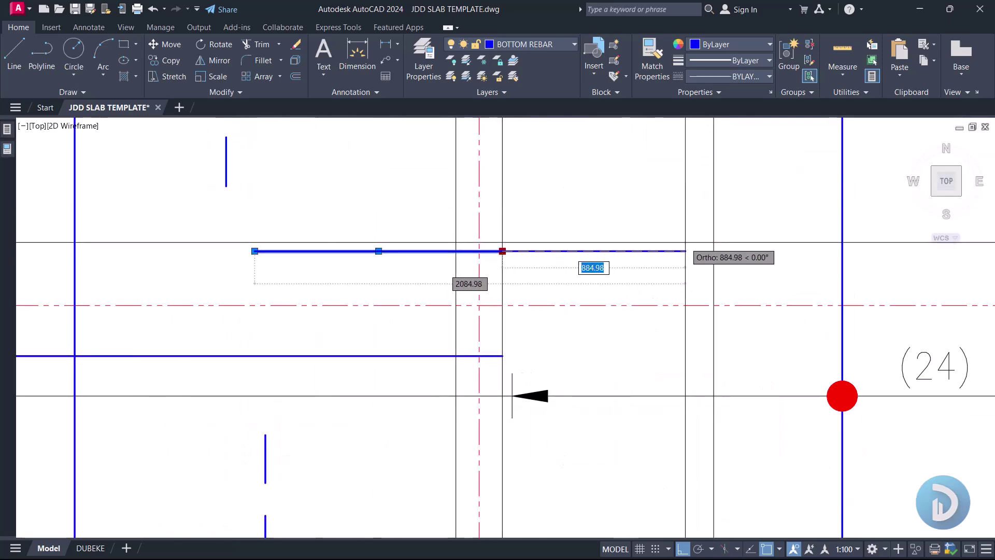
pyautogui.write('1160')
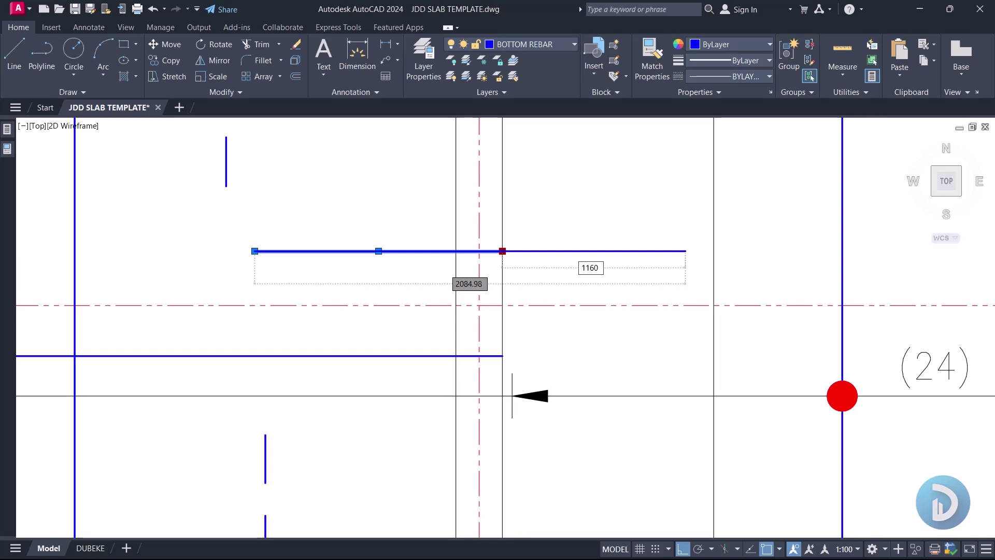
pyautogui.press('Return')
pyautogui.press('Escape')
# - Match the extended horizontal bar's properties to the dashed vertical top bar in the left bay
pyautogui.write('ma')
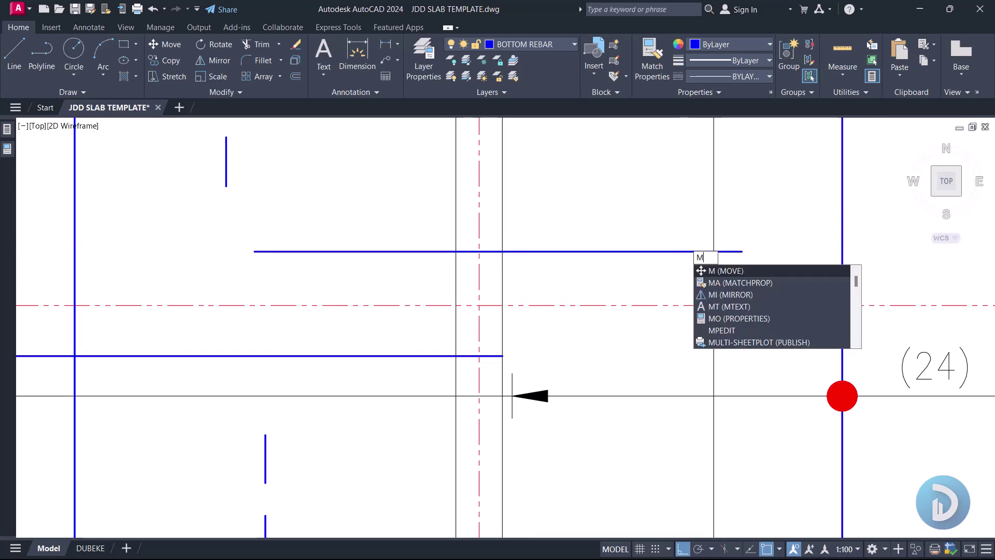
pyautogui.press('Return')
pyautogui.scroll(-5, 685, 242)
pyautogui.moveTo(527, 274); pyautogui.dragTo(509, 284, button='middle')
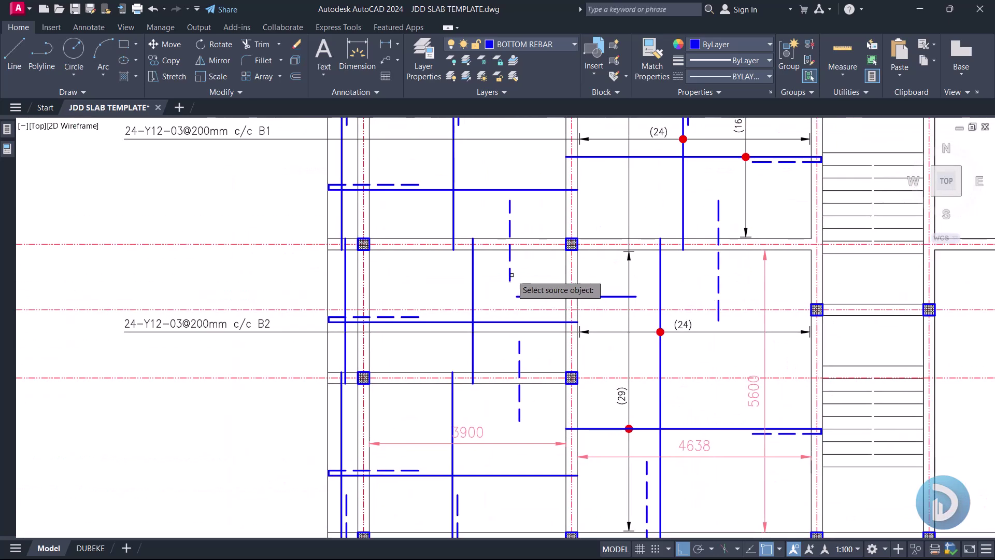
pyautogui.click(510, 268)
pyautogui.scroll(2, 631, 301)
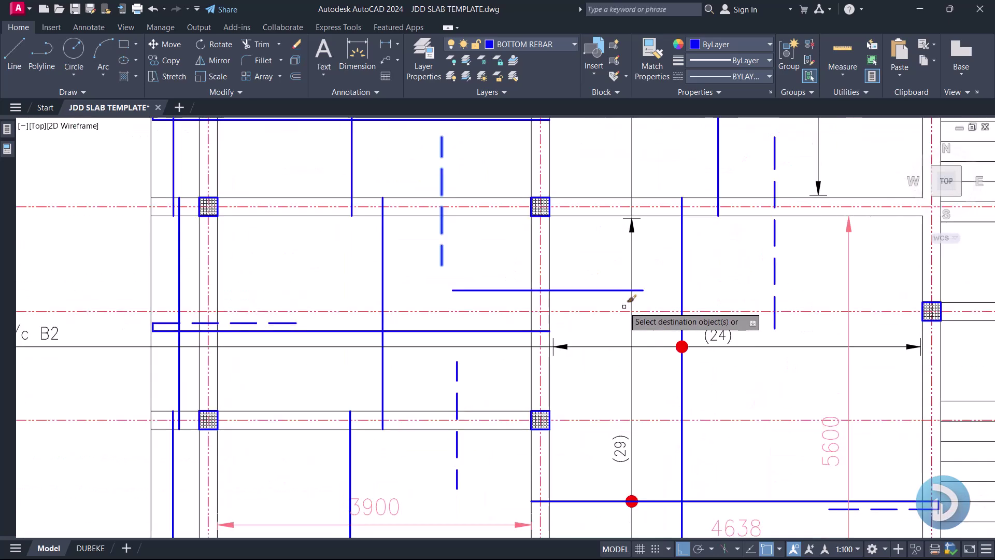
pyautogui.click(595, 291)
# - Examine the bar layout in the left and middle bays, including the hooked bar's dashed leg at the upper edge beam
pyautogui.scroll(-6, 570, 280)
pyautogui.scroll(4, 637, 202)
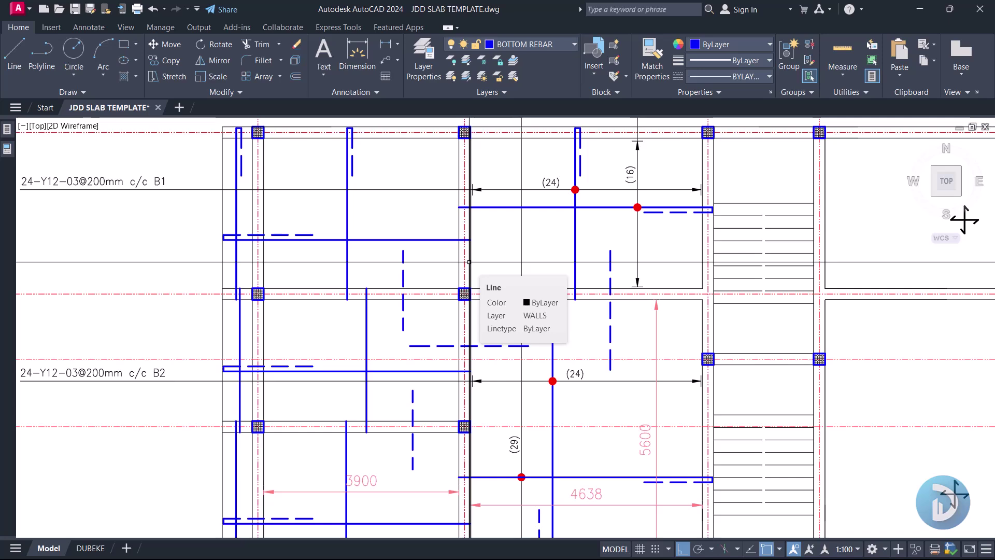
pyautogui.moveTo(964, 220); pyautogui.dragTo(771, 325, button='middle')
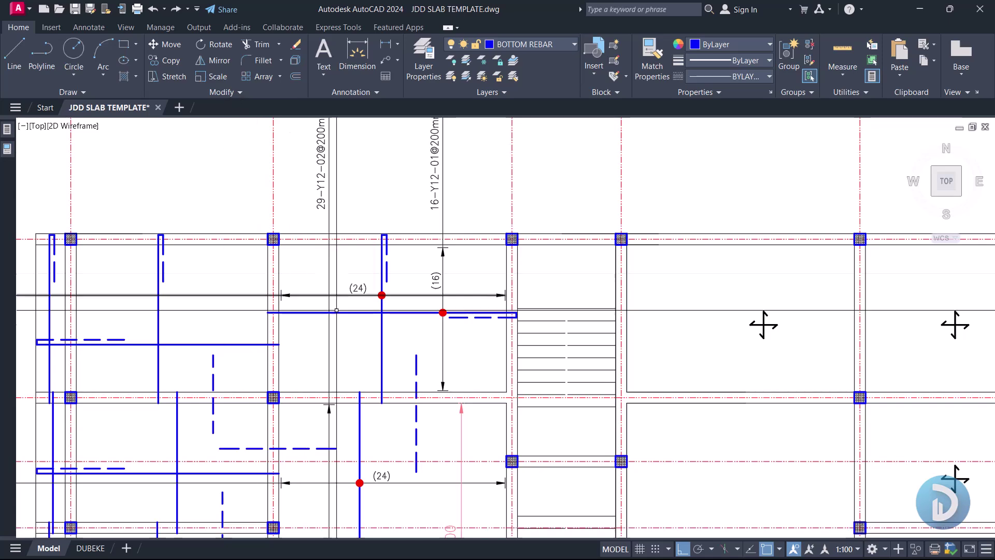
pyautogui.moveTo(763, 325)
pyautogui.mouseDown(button='middle')
pyautogui.moveTo(893, 310)
pyautogui.moveTo(873, 355)
pyautogui.mouseUp(button='middle')
pyautogui.scroll(4, 478, 351)
pyautogui.moveTo(417, 237); pyautogui.dragTo(358, 305, button='middle')
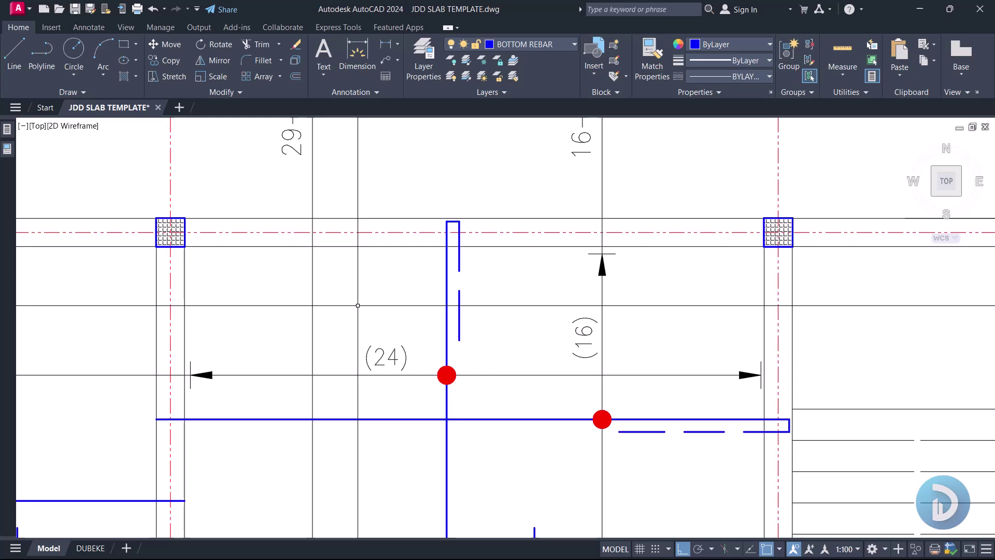
pyautogui.scroll(2, 470, 277)
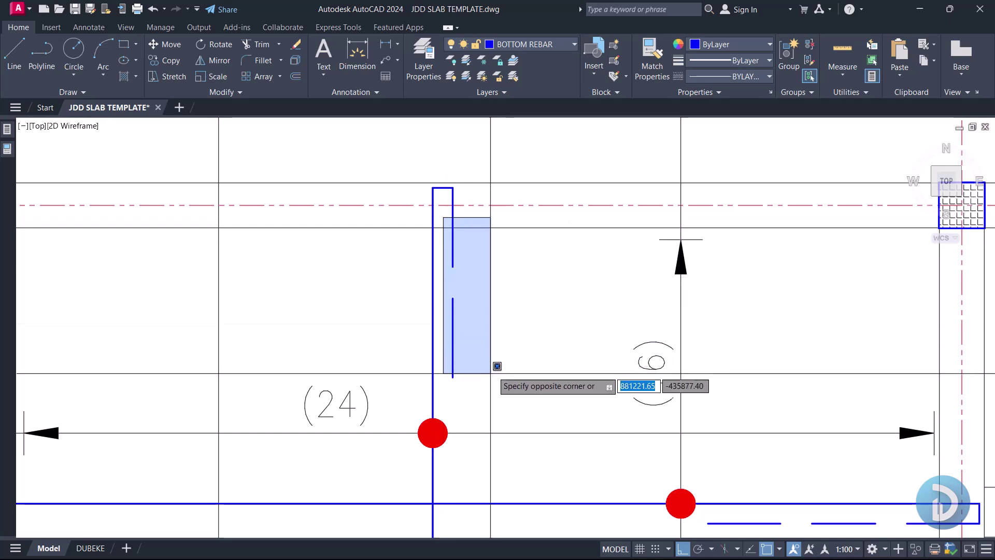
pyautogui.click(482, 390)
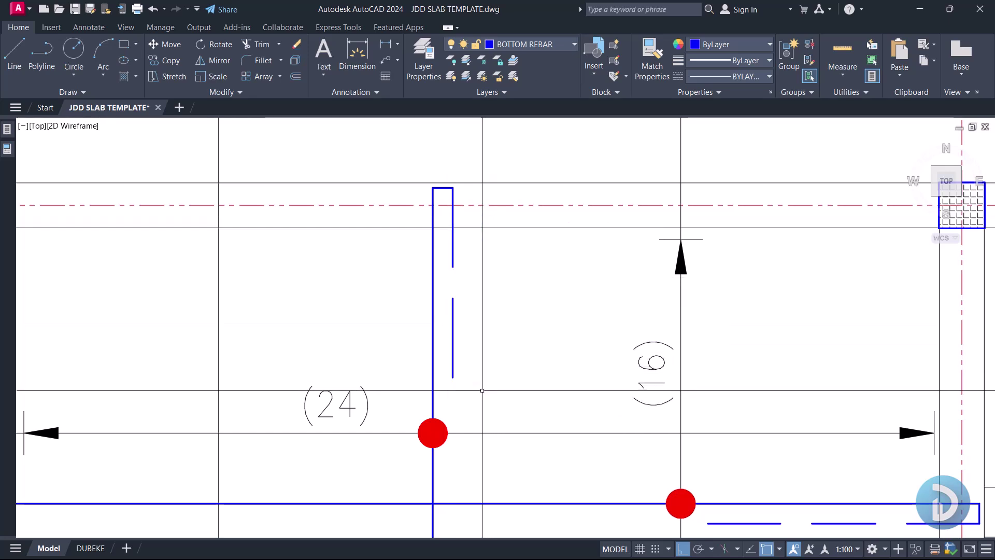
# - Begin a line near the dashed vertical top bar that crosses the middle bay's interior beam
pyautogui.scroll(-5, 482, 390)
pyautogui.scroll(3, 505, 375)
pyautogui.moveTo(518, 352); pyautogui.dragTo(501, 358, button='middle')
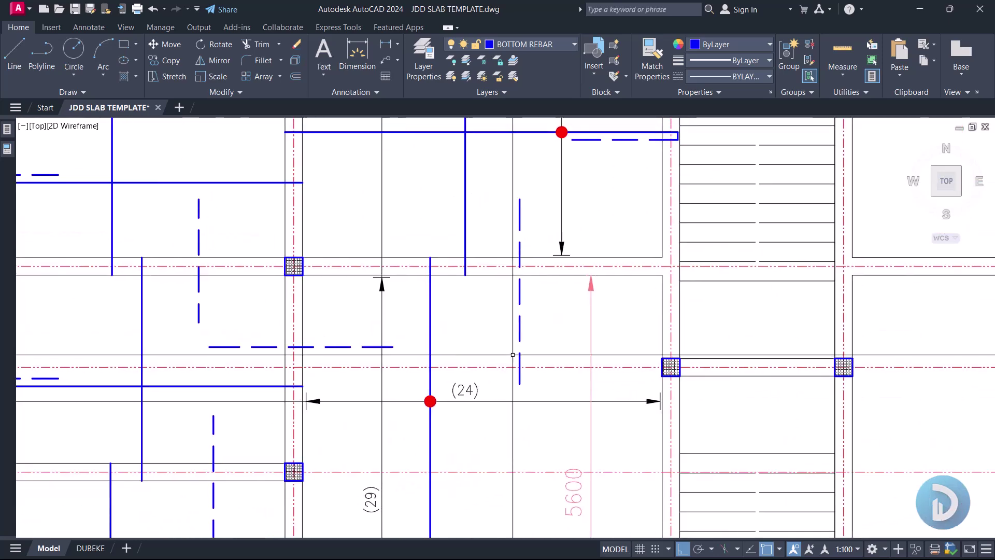
pyautogui.write('l')
pyautogui.press('space')
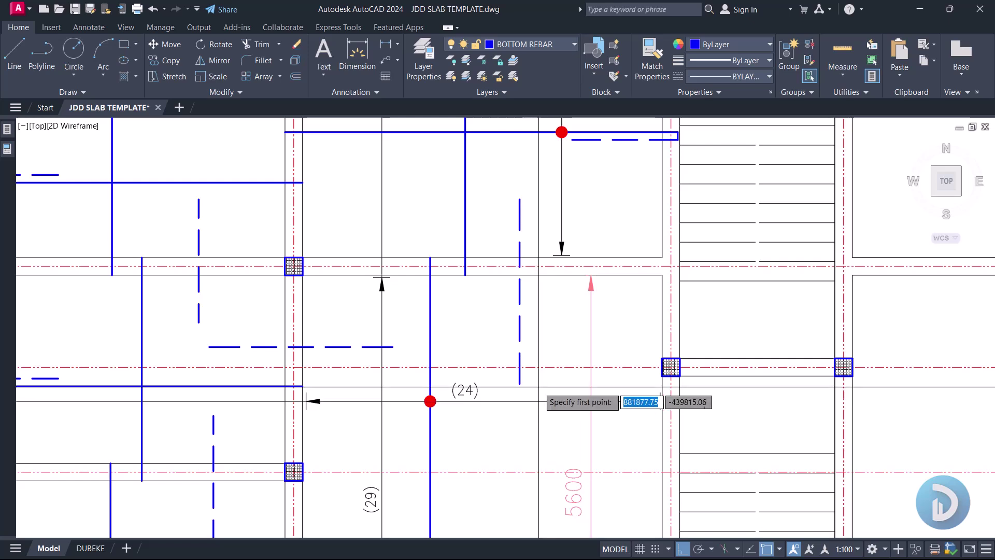
# - Draw a short horizontal line from each end of the dashed vertical top bar crossing the beam beside the staircase
pyautogui.click(519, 383)
pyautogui.click(570, 383)
pyautogui.press('Escape')
pyautogui.press('space')
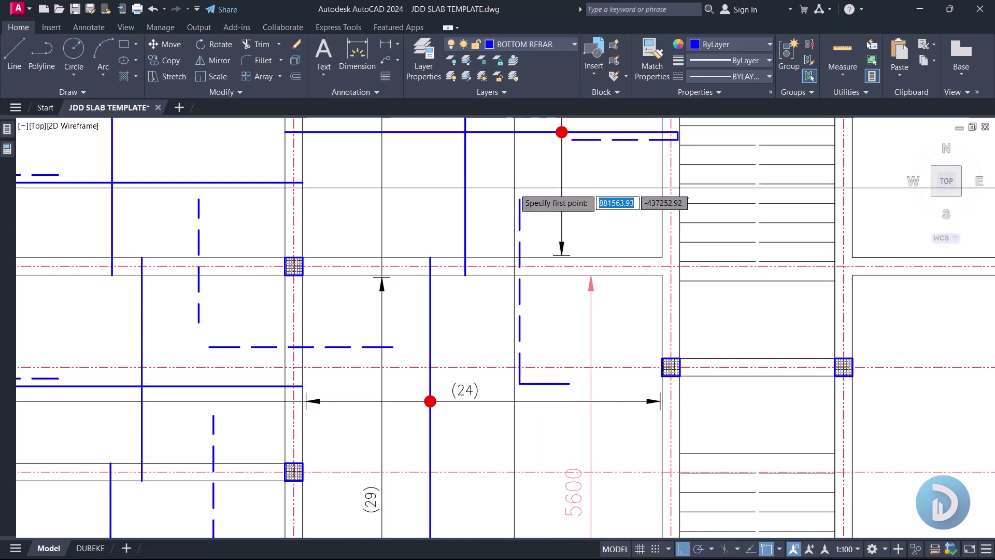
pyautogui.click(519, 199)
pyautogui.click(584, 199)
pyautogui.press('Escape')
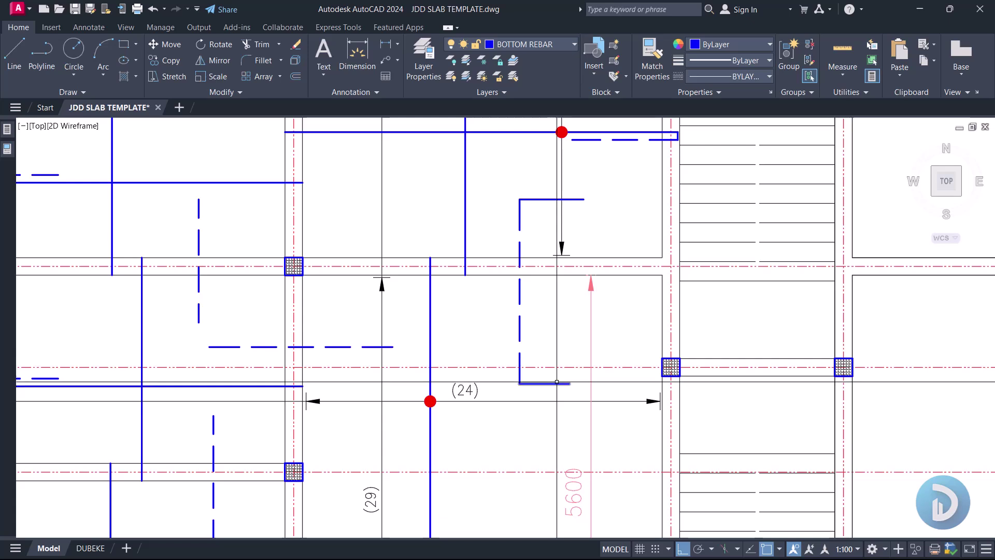
# - Delete the two short horizontal lines at the ends of the dashed vertical top bar
pyautogui.click(506, 185)
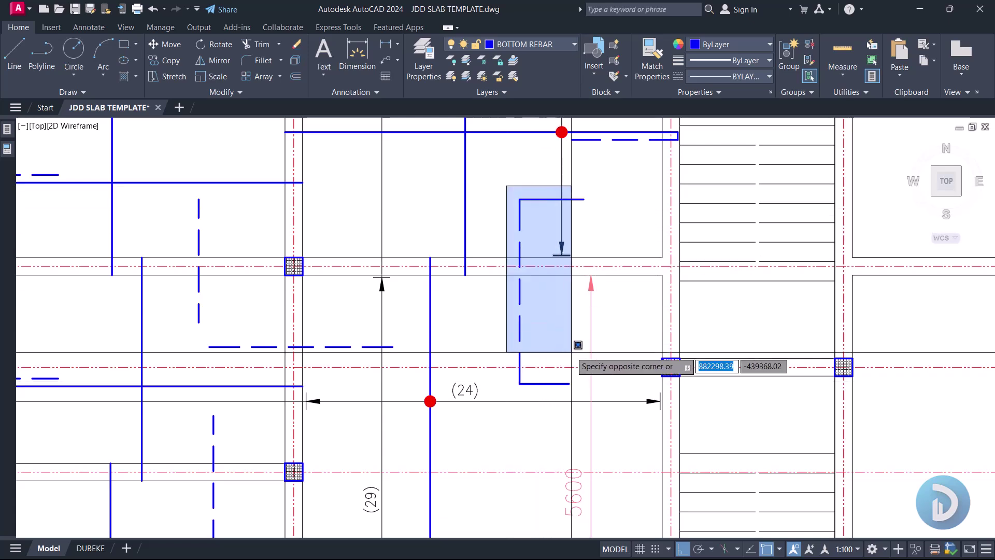
pyautogui.click(591, 388)
pyautogui.press('Escape')
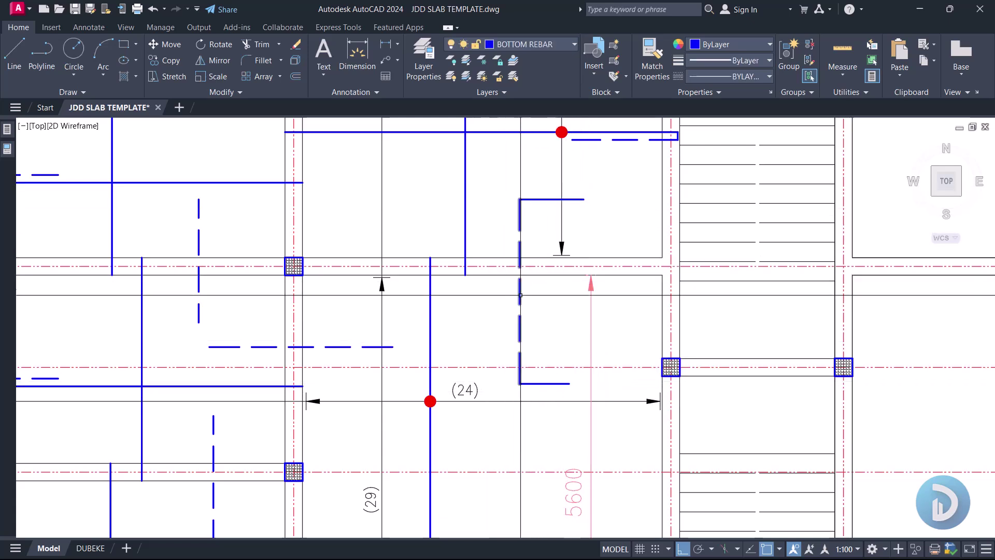
pyautogui.click(577, 199)
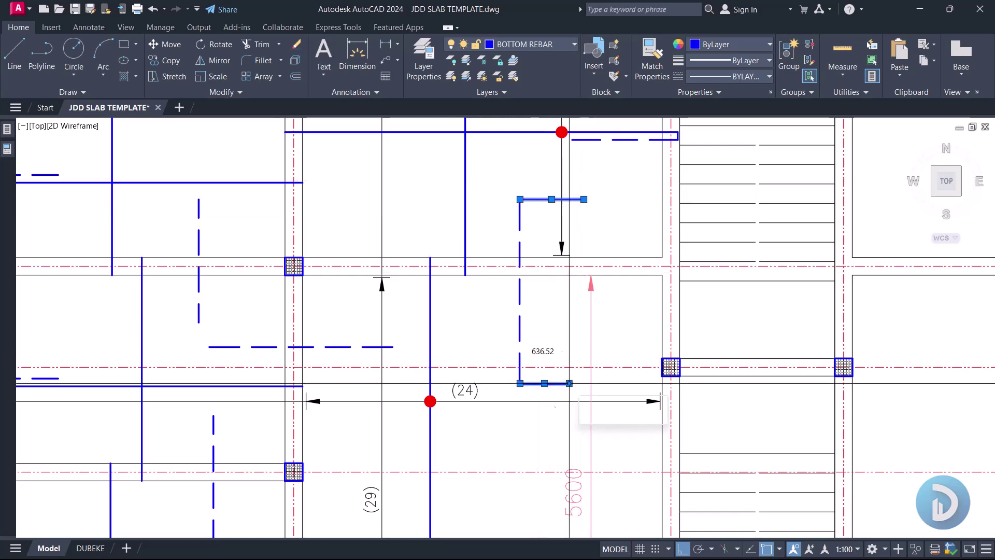
pyautogui.press('Delete')
pyautogui.moveTo(357, 316); pyautogui.dragTo(450, 341, button='middle')
pyautogui.moveTo(367, 340); pyautogui.dragTo(499, 344, button='middle')
pyautogui.moveTo(409, 322); pyautogui.dragTo(460, 333, button='middle')
pyautogui.scroll(2, 453, 277)
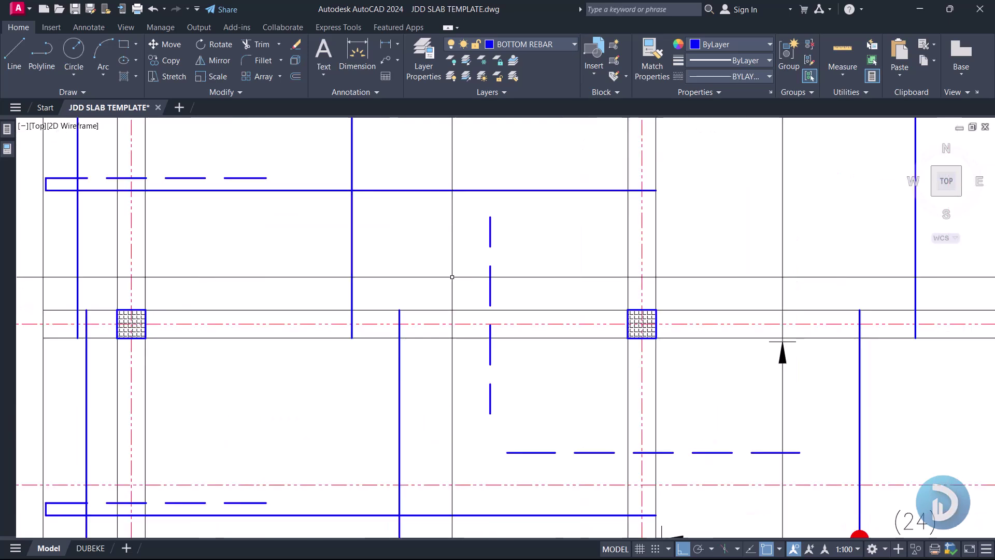
pyautogui.press('Return')
pyautogui.click(414, 209)
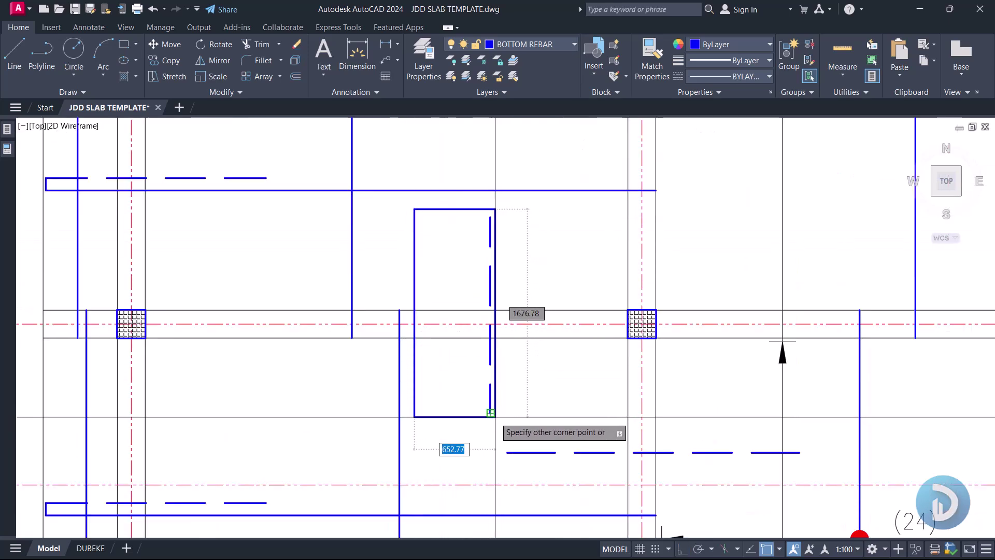
pyautogui.scroll(-5, 494, 369)
pyautogui.scroll(6, 454, 418)
pyautogui.moveTo(454, 419); pyautogui.dragTo(485, 363, button='middle')
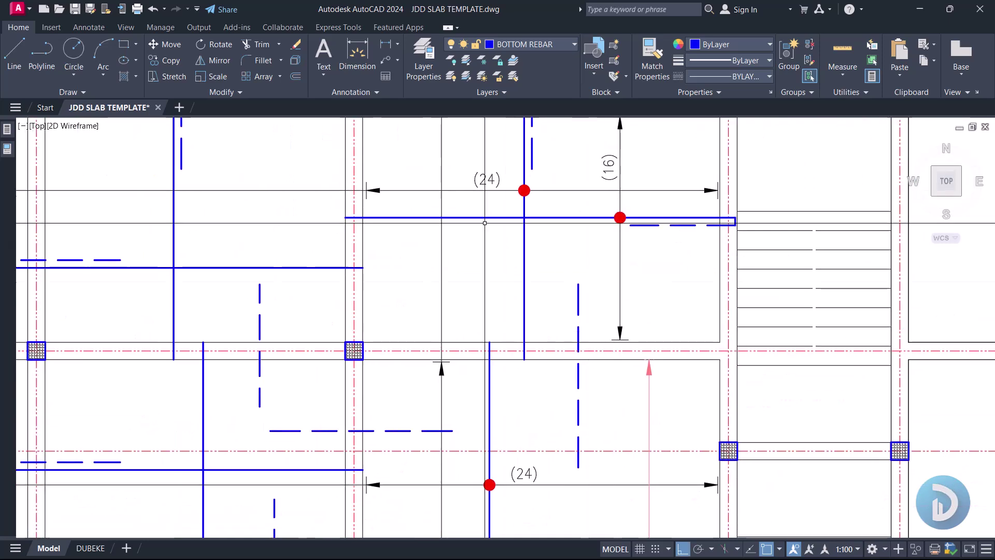
pyautogui.moveTo(597, 242); pyautogui.dragTo(566, 306, button='middle')
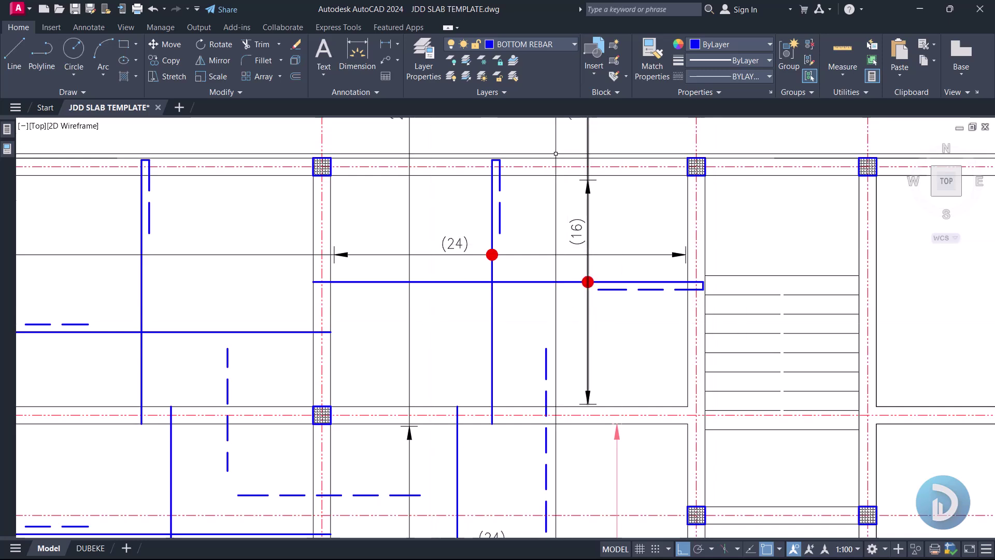
pyautogui.moveTo(484, 339); pyautogui.dragTo(465, 311, button='middle')
pyautogui.scroll(2, 465, 314)
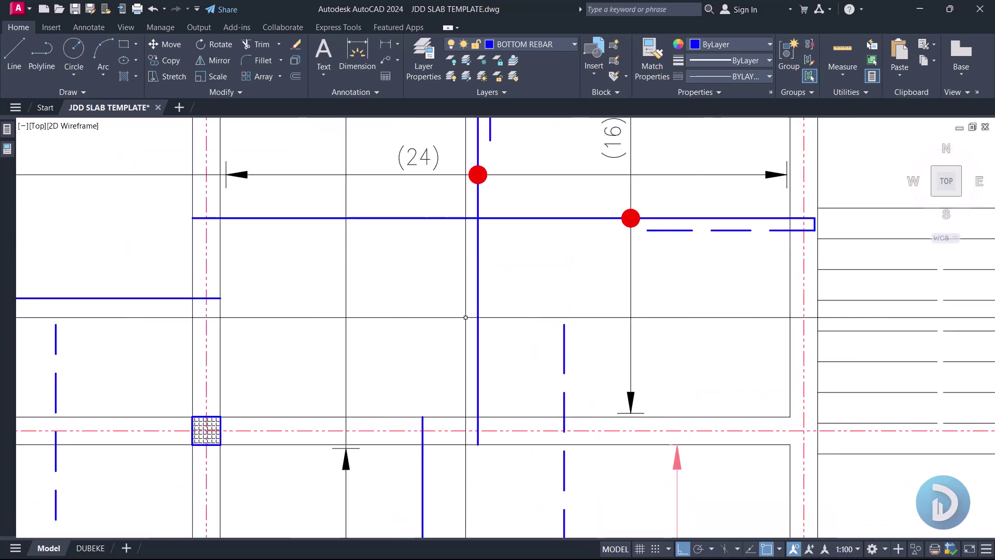
pyautogui.scroll(-3, 467, 317)
pyautogui.scroll(3, 414, 321)
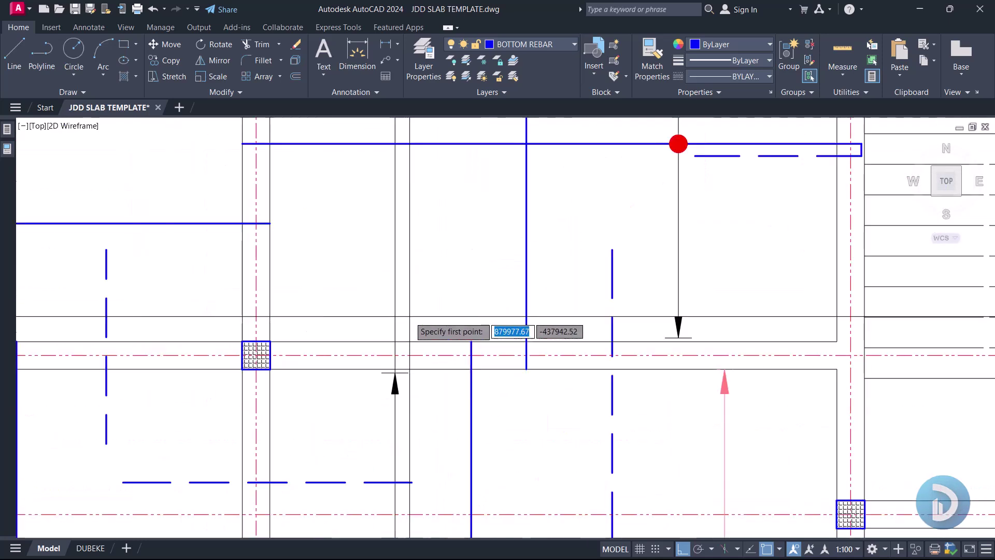
pyautogui.scroll(-3, 363, 324)
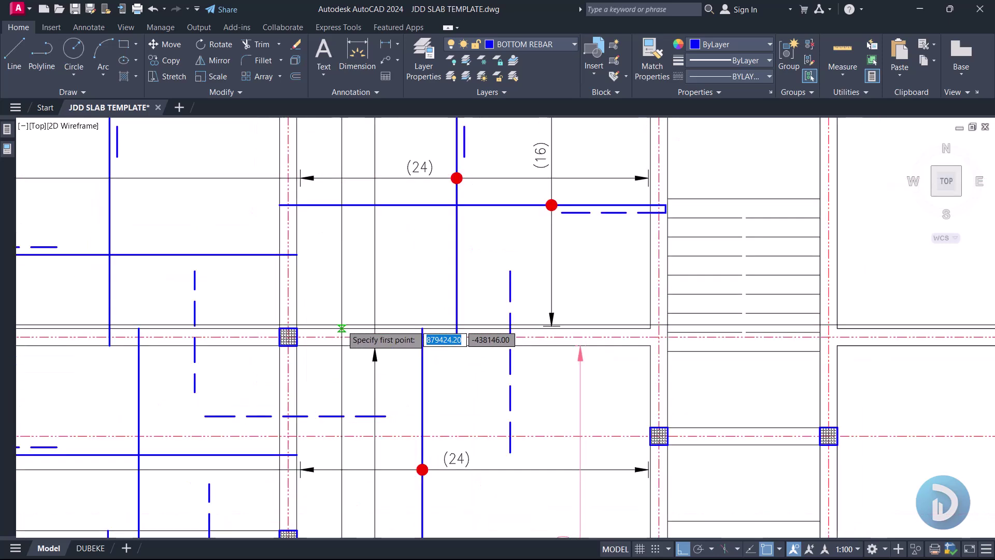
pyautogui.scroll(3, 373, 321)
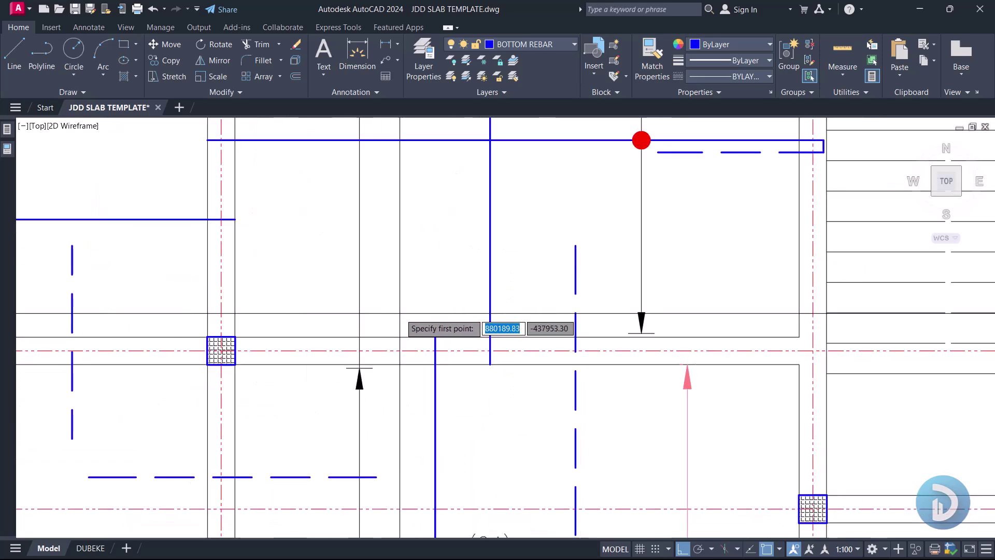
pyautogui.click(373, 322)
pyautogui.scroll(-2, 376, 322)
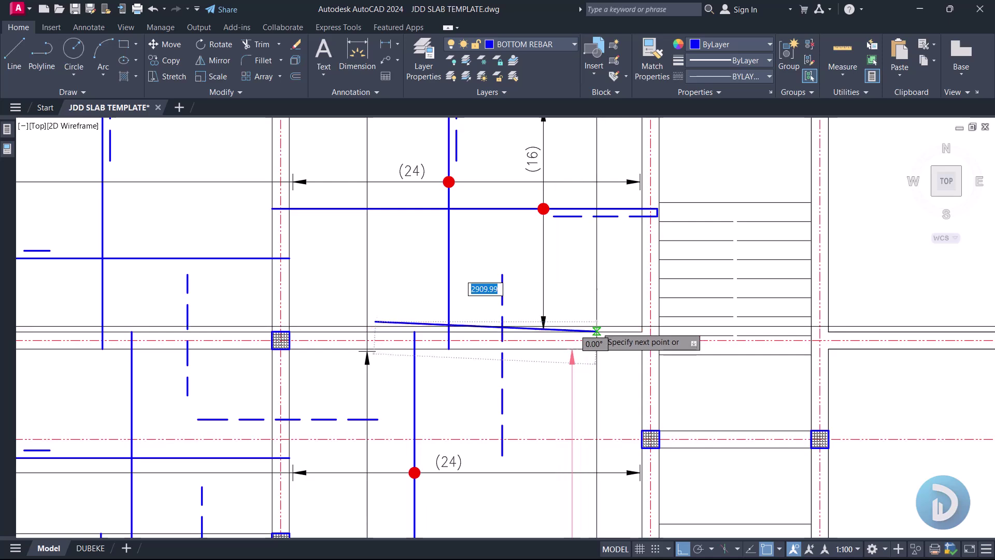
pyautogui.scroll(-3, 543, 328)
pyautogui.scroll(4, 520, 318)
pyautogui.press('Escape')
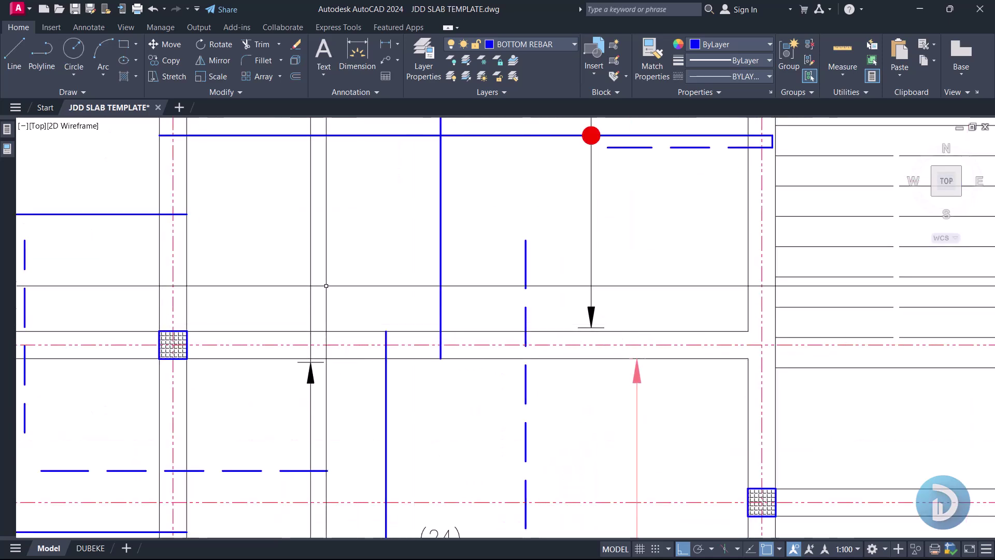
# - Copy the dashed horizontal top bar crossing the vertical beam straight up and straight down to the panels above and below
pyautogui.moveTo(327, 308); pyautogui.dragTo(364, 262, button='middle')
pyautogui.scroll(-2, 345, 391)
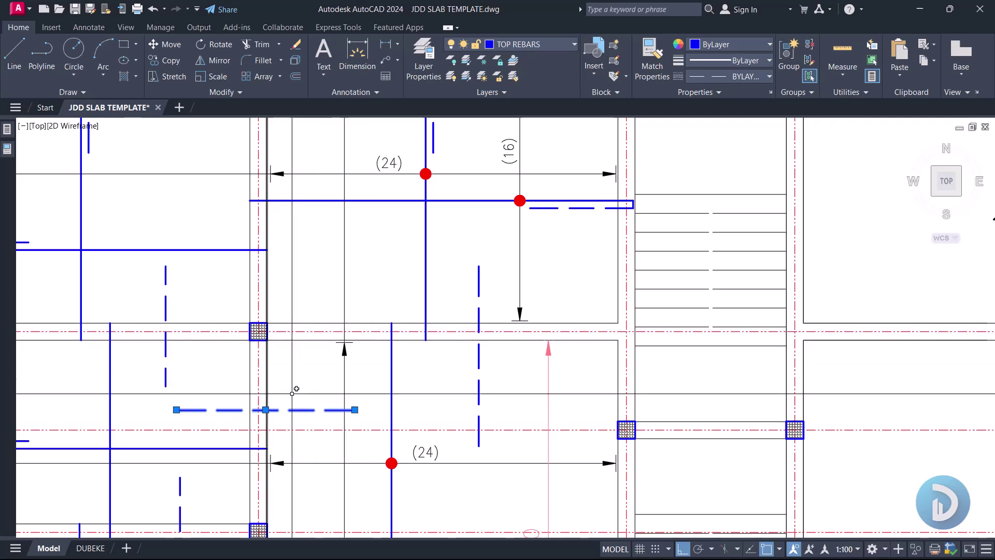
pyautogui.scroll(2, 284, 427)
pyautogui.scroll(-2, 284, 359)
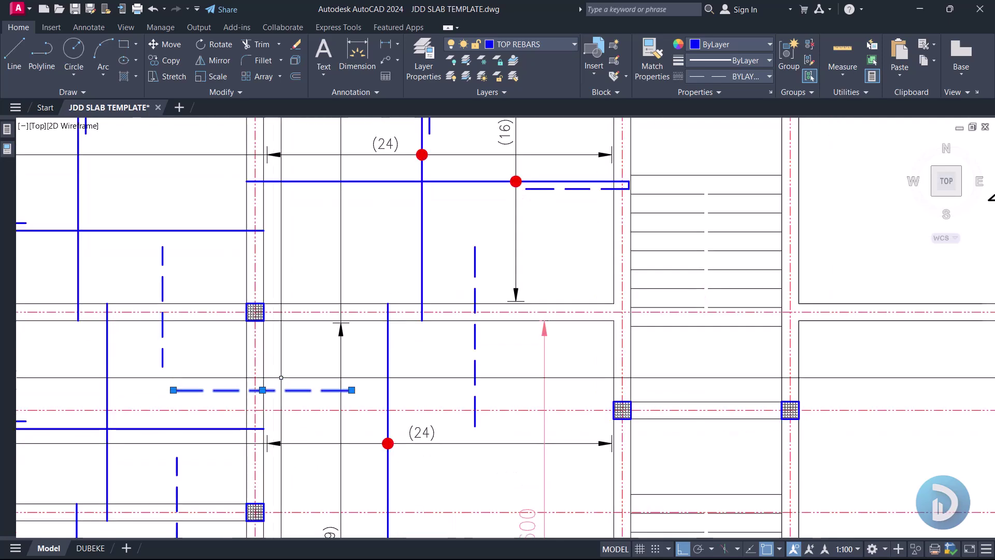
pyautogui.scroll(-2, 287, 365)
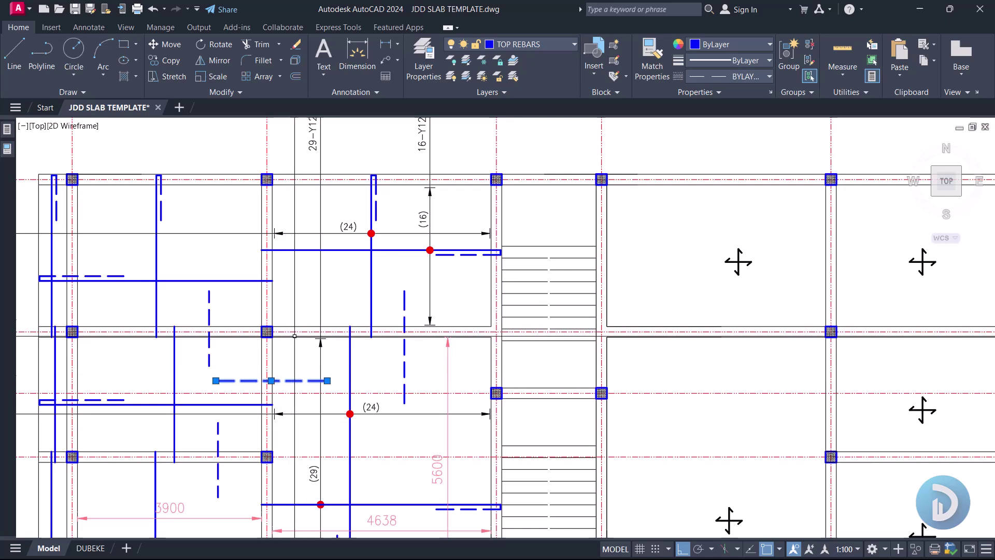
pyautogui.scroll(-2, 289, 366)
pyautogui.scroll(2, 288, 358)
pyautogui.rightClick(286, 340)
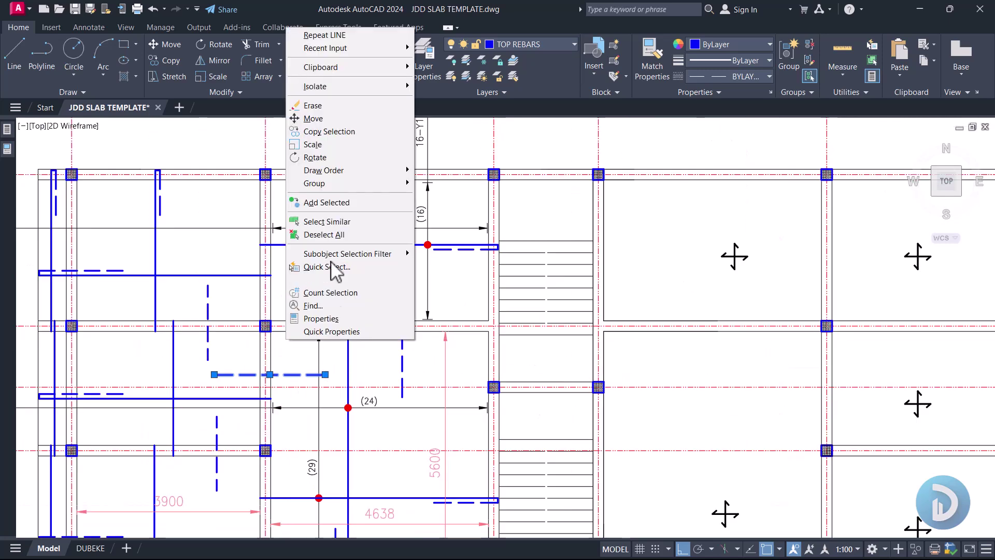
pyautogui.click(336, 134)
pyautogui.scroll(2, 263, 352)
pyautogui.click(305, 360)
pyautogui.scroll(2, 289, 222)
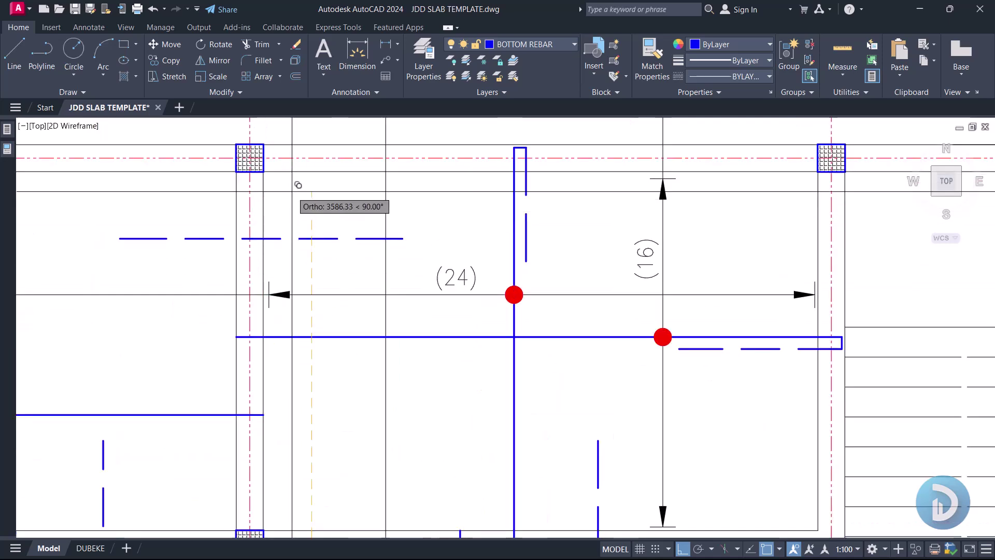
pyautogui.scroll(-3, 302, 256)
pyautogui.scroll(2, 306, 393)
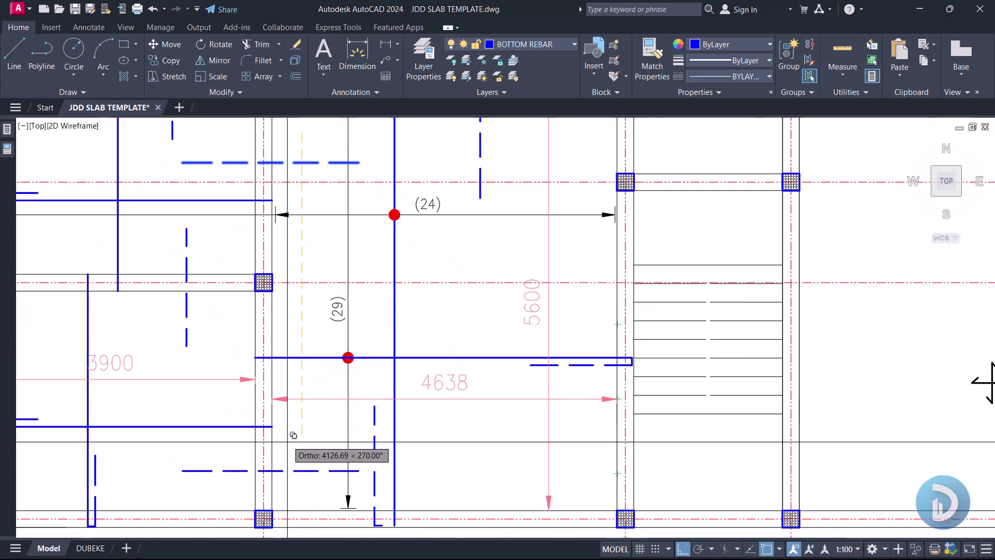
pyautogui.scroll(-3, 305, 424)
pyautogui.scroll(5, 373, 329)
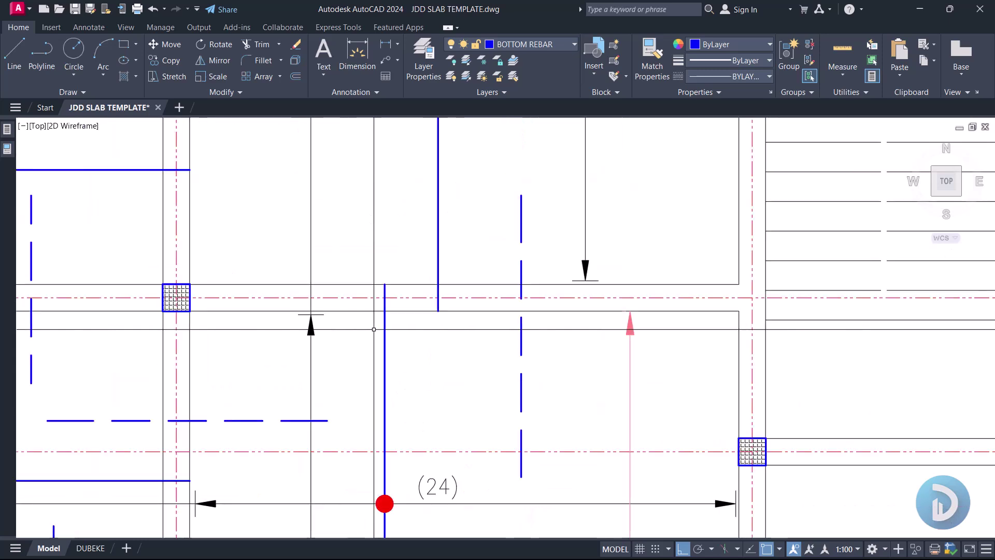
pyautogui.write('l')
pyautogui.press('Return')
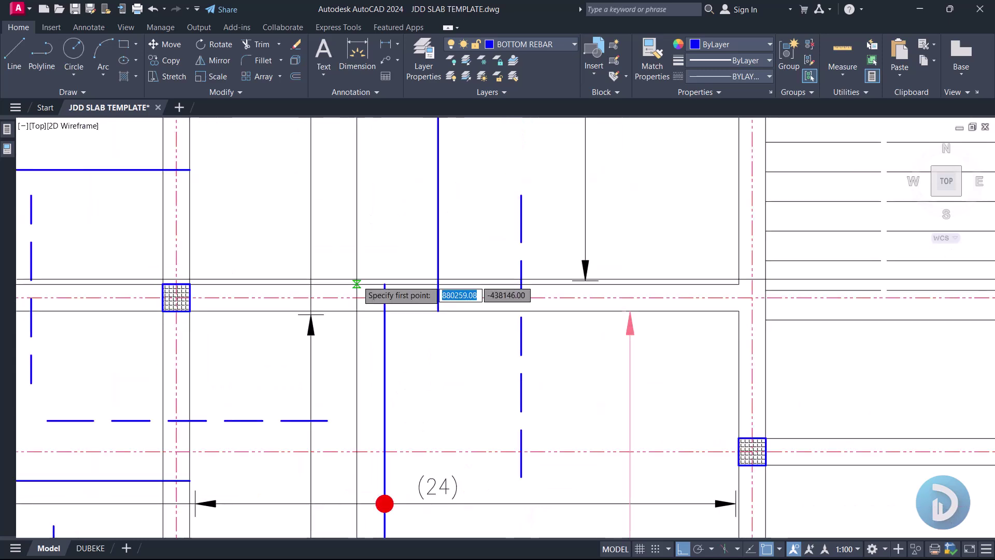
pyautogui.click(324, 268)
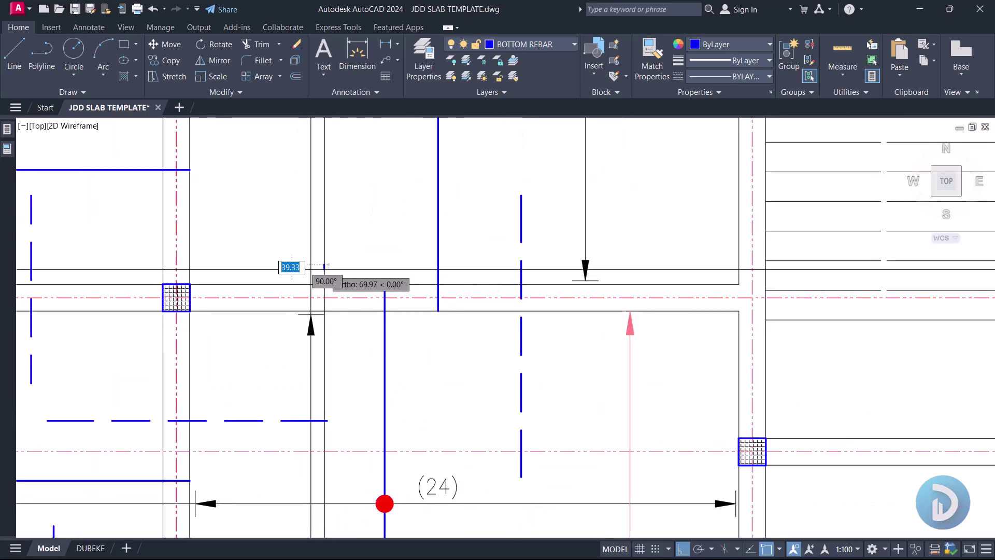
pyautogui.press('Escape')
pyautogui.press('Return')
pyautogui.click(227, 270)
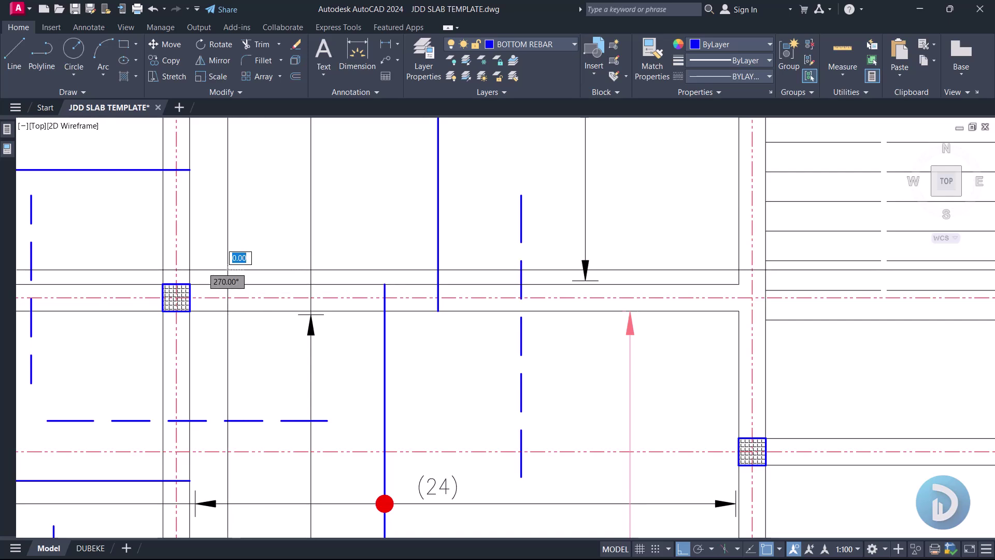
pyautogui.press('Escape')
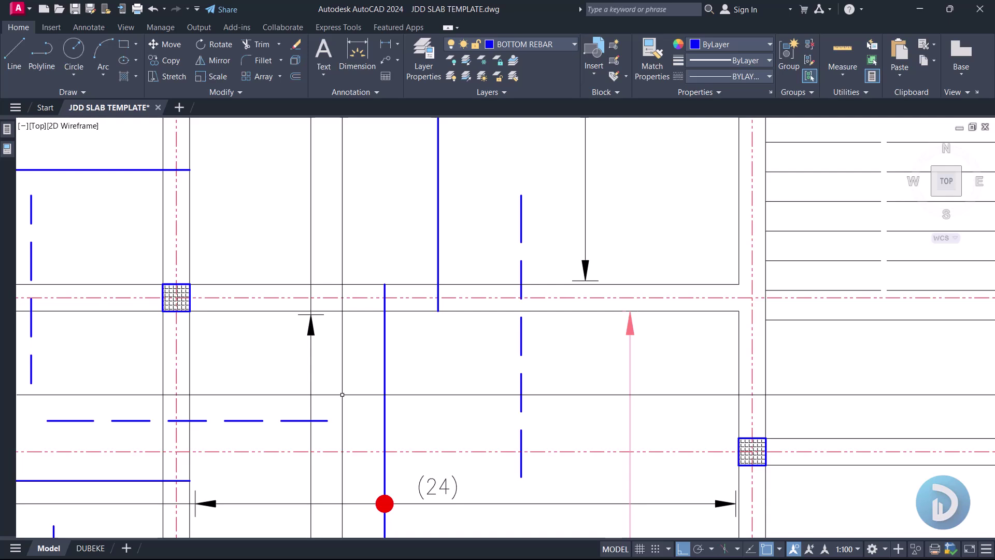
# - Draw a horizontal line across the dashed vertical top bar, just above the beam in the panel beside the staircase
pyautogui.write('l')
pyautogui.press('Return')
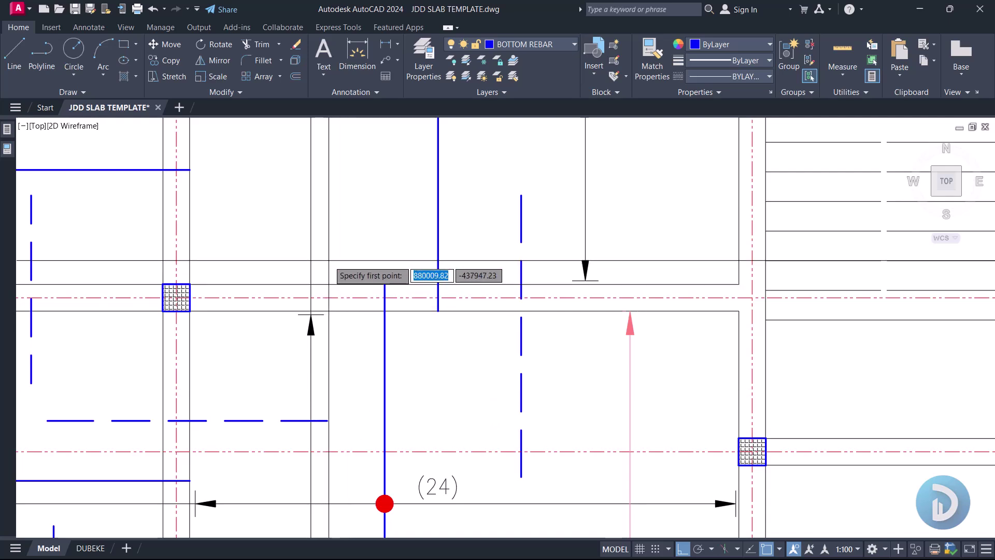
pyautogui.click(329, 244)
pyautogui.scroll(-4, 329, 244)
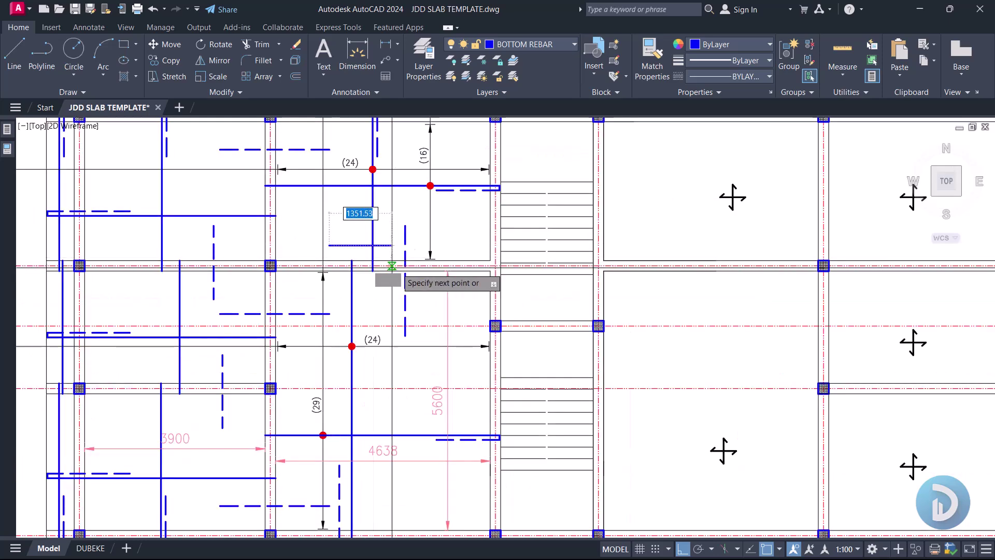
pyautogui.scroll(5, 449, 212)
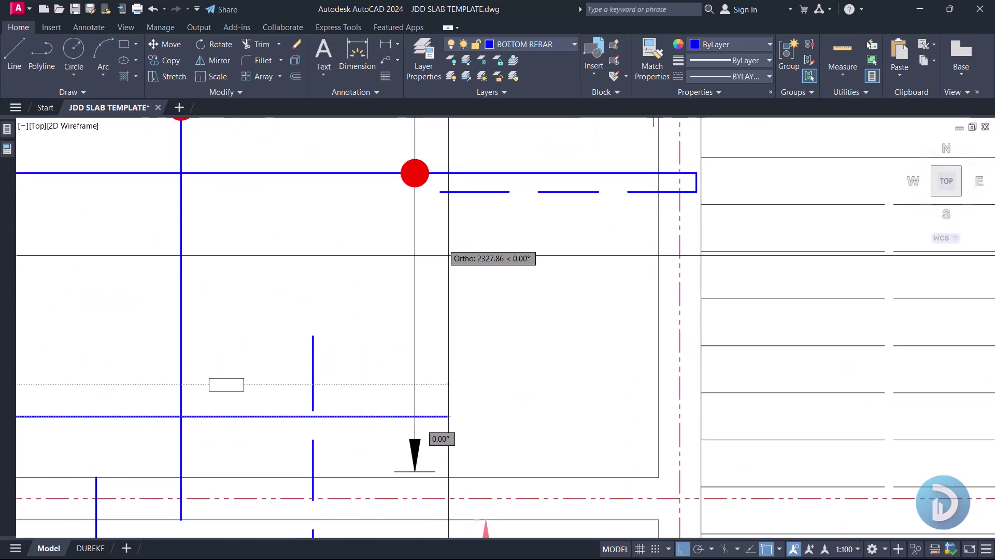
pyautogui.scroll(-2, 457, 358)
pyautogui.scroll(4, 456, 384)
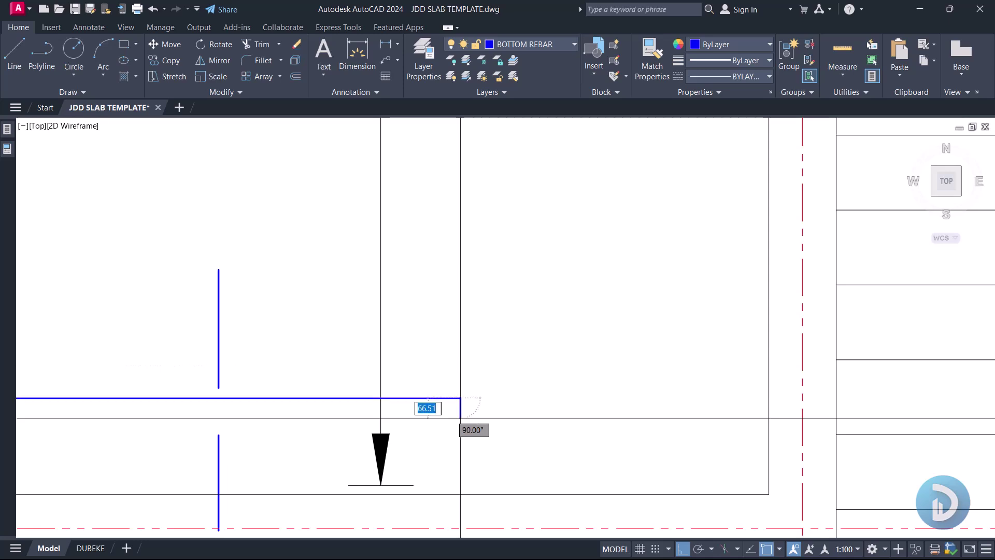
pyautogui.scroll(-4, 489, 369)
pyautogui.moveTo(430, 339); pyautogui.dragTo(436, 372, button='middle')
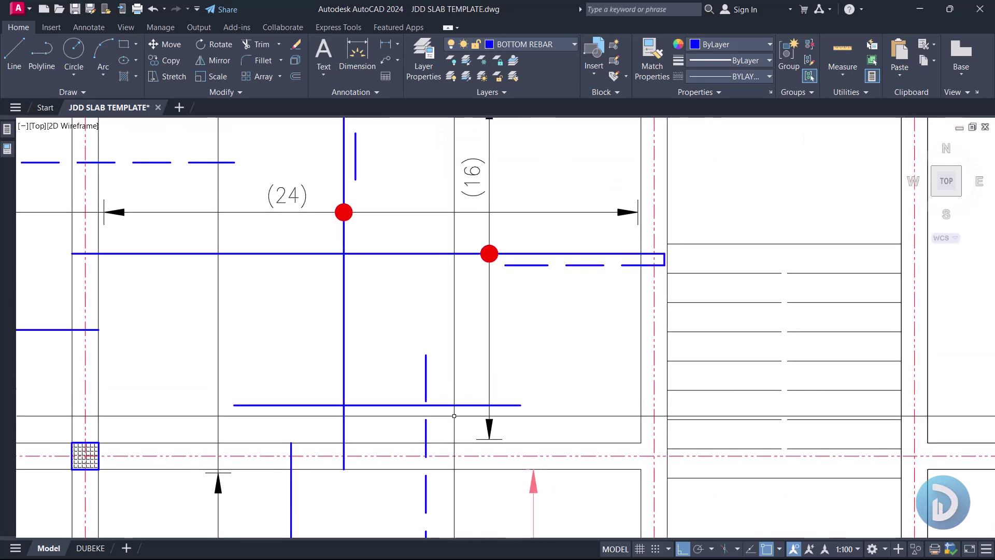
# - Match the solid horizontal line above the beam to the dashed linetype of the top bars
pyautogui.scroll(2, 429, 373)
pyautogui.moveTo(430, 426)
pyautogui.mouseDown(button='middle')
pyautogui.moveTo(430, 351)
pyautogui.moveTo(408, 371)
pyautogui.moveTo(406, 315)
pyautogui.mouseUp(button='middle')
pyautogui.click(362, 277)
pyautogui.click(453, 435)
pyautogui.scroll(-4, 422, 302)
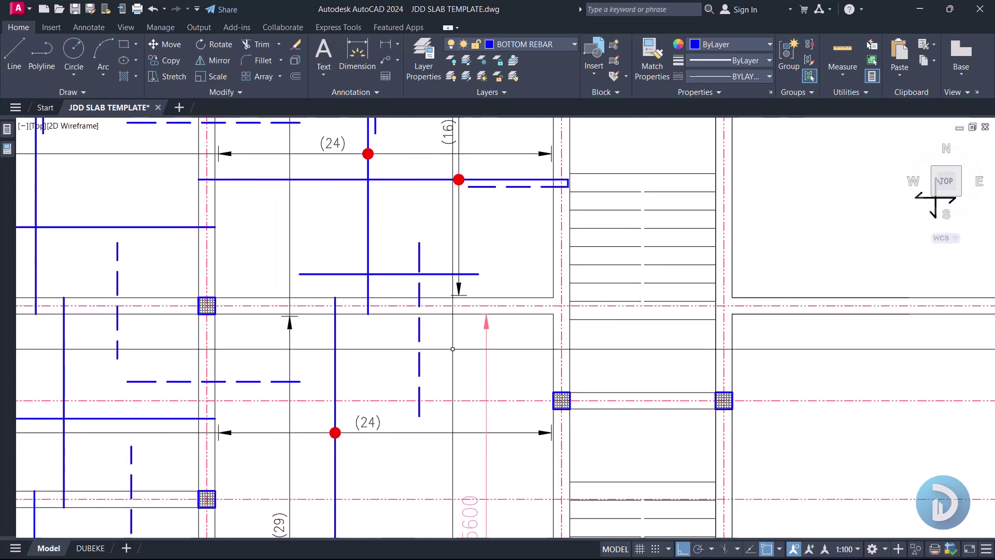
pyautogui.click(393, 320)
pyautogui.click(461, 417)
pyautogui.press('space')
pyautogui.click(404, 274)
# - Examine the top and bottom bar layout in the two slab panels beside the staircase
pyautogui.scroll(-3, 407, 285)
pyautogui.moveTo(427, 209)
pyautogui.mouseDown(button='middle')
pyautogui.moveTo(427, 251)
pyautogui.moveTo(371, 264)
pyautogui.mouseUp(button='middle')
pyautogui.moveTo(353, 329); pyautogui.dragTo(386, 249, button='middle')
pyautogui.moveTo(377, 293); pyautogui.dragTo(406, 236, button='middle')
pyautogui.moveTo(363, 351); pyautogui.dragTo(391, 303, button='middle')
pyautogui.scroll(2, 443, 257)
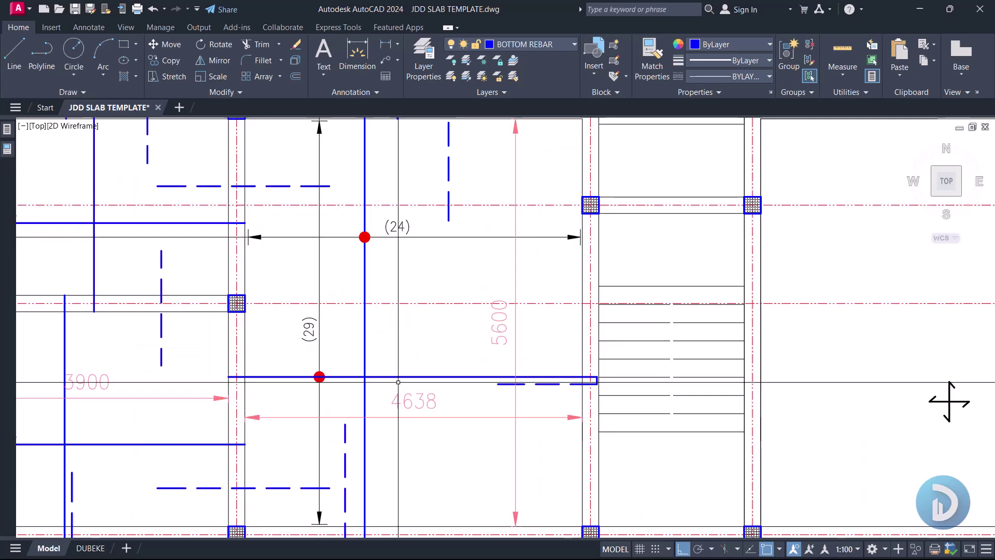
pyautogui.moveTo(476, 210); pyautogui.dragTo(438, 215, button='middle')
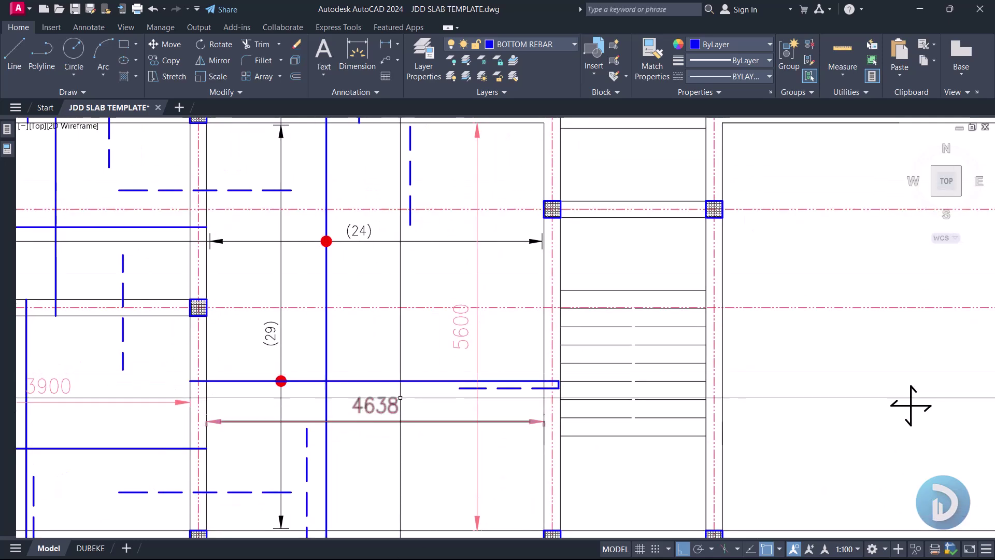
pyautogui.moveTo(402, 335); pyautogui.dragTo(375, 351, button='middle')
pyautogui.scroll(-2, 375, 351)
pyautogui.moveTo(393, 263); pyautogui.dragTo(391, 331, button='middle')
pyautogui.scroll(2, 366, 262)
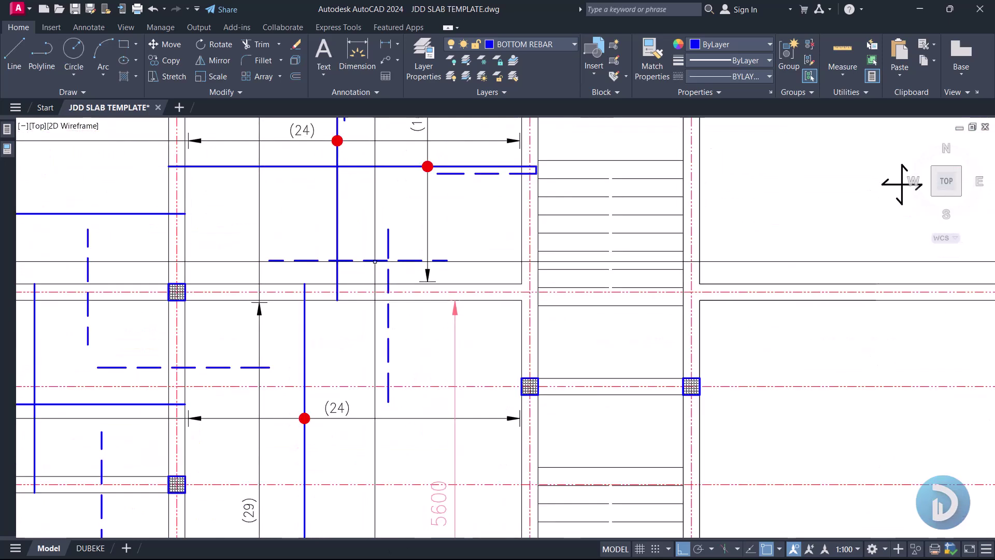
# - Draw a horizontal line across the dashed vertical top bar, just above the beam on grid F in the lower panel beside the staircase
pyautogui.scroll(-3, 901, 184)
pyautogui.scroll(3, 951, 307)
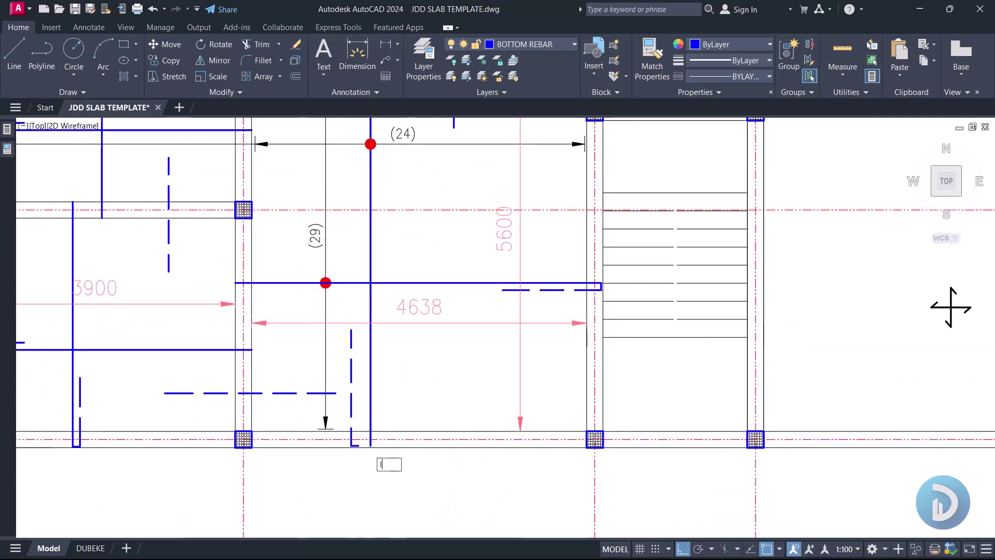
pyautogui.press('Return')
pyautogui.scroll(4, 352, 420)
pyautogui.scroll(-2, 251, 417)
pyautogui.scroll(2, 283, 406)
pyautogui.click(287, 403)
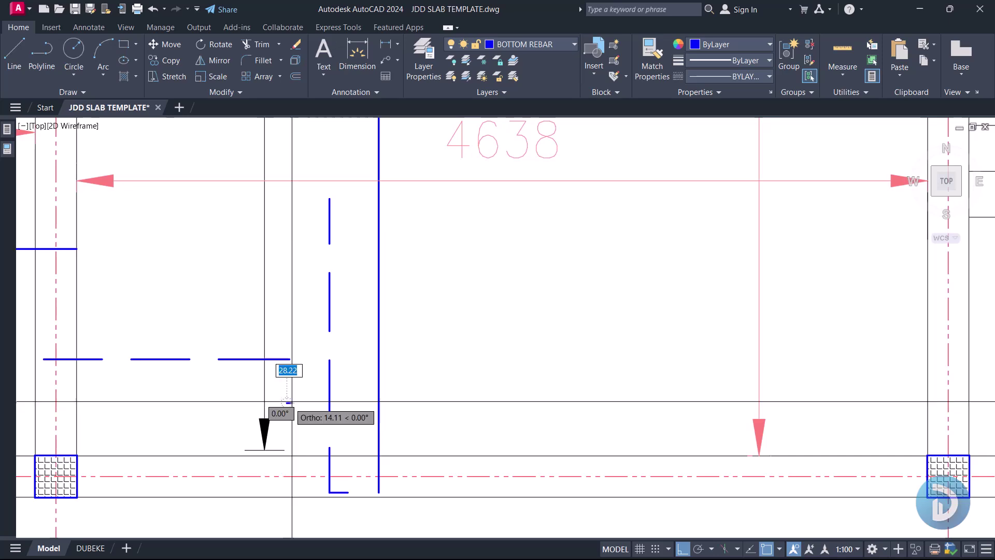
pyautogui.scroll(-4, 289, 403)
pyautogui.moveTo(456, 416); pyautogui.dragTo(390, 414, button='middle')
pyautogui.scroll(4, 410, 402)
pyautogui.click(431, 403)
pyautogui.press('Return')
pyautogui.scroll(-4, 442, 381)
pyautogui.moveTo(394, 365); pyautogui.dragTo(399, 402, button='middle')
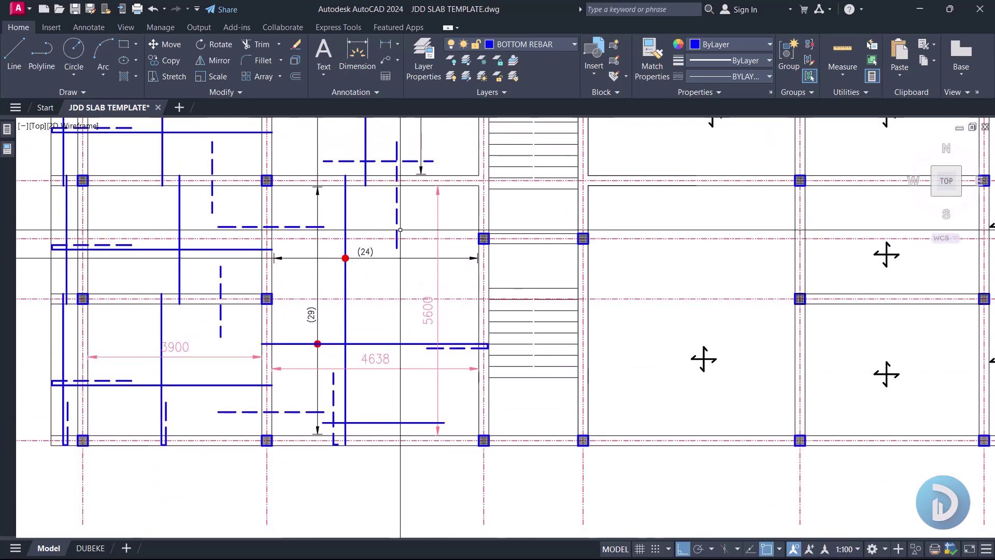
# - Erase the solid horizontal line just above the beam on grid F in the lower panel beside the staircase
pyautogui.moveTo(400, 229); pyautogui.dragTo(400, 258, button='middle')
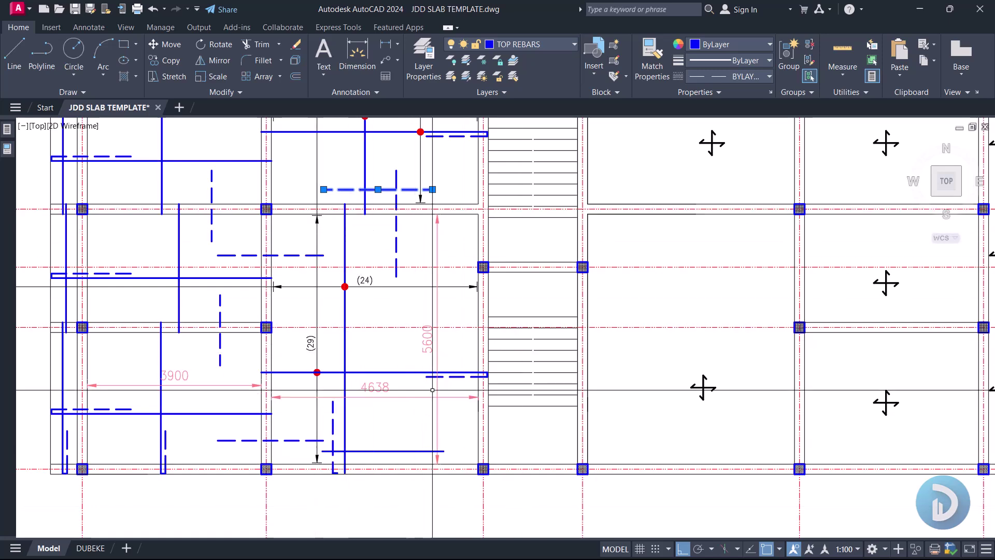
pyautogui.scroll(2, 703, 388)
pyautogui.press('Escape')
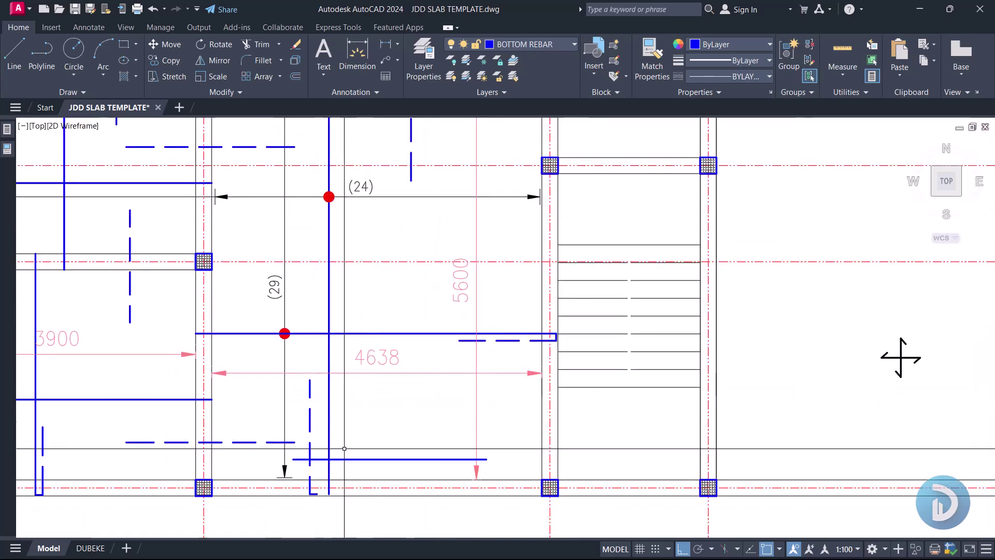
pyautogui.scroll(-2, 365, 436)
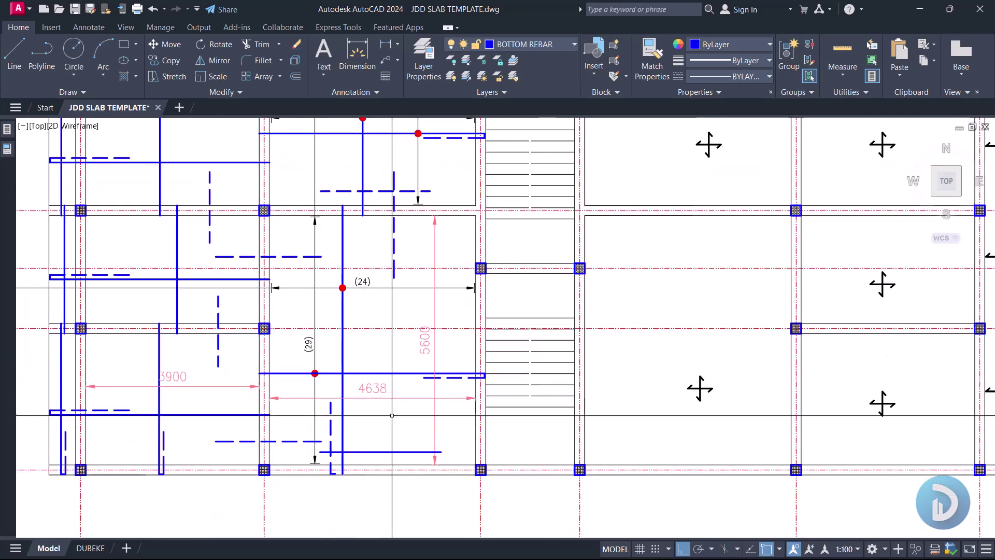
pyautogui.moveTo(390, 413); pyautogui.dragTo(388, 440, button='middle')
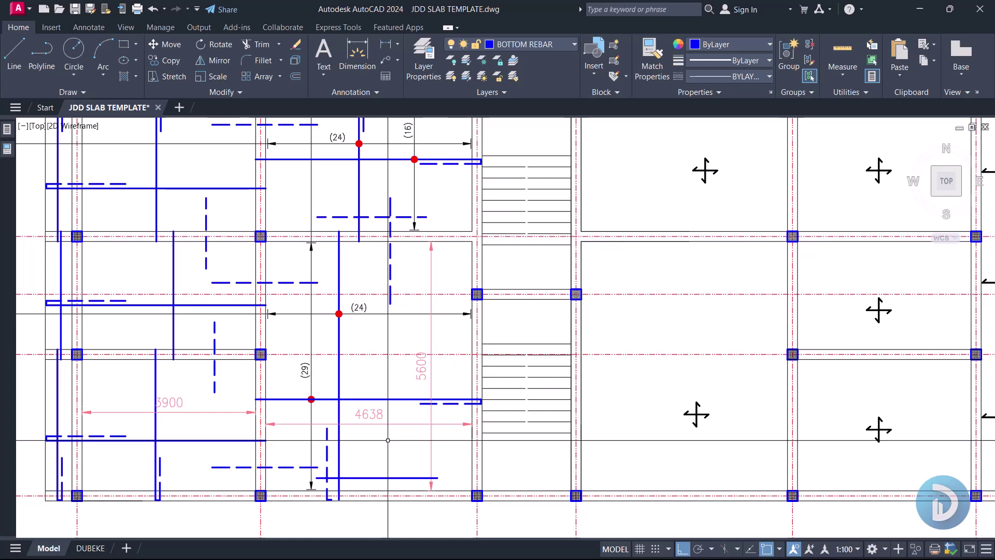
pyautogui.scroll(2, 373, 470)
pyautogui.click(374, 477)
pyautogui.write('e')
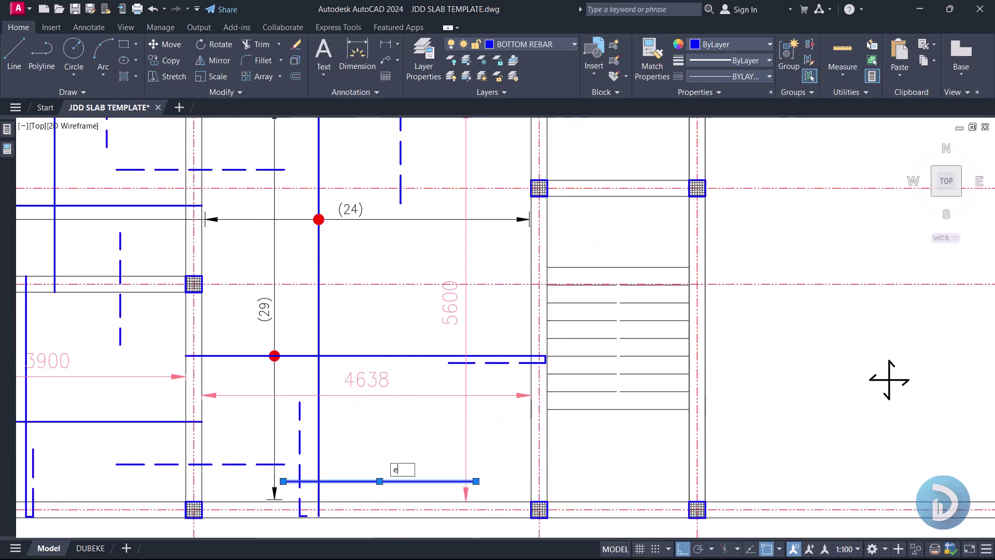
pyautogui.press('Return')
# - Copy the dashed horizontal line above the grid C beam straight down to just above the grid F beam and up to just below the grid A beam
pyautogui.scroll(-4, 373, 363)
pyautogui.scroll(4, 336, 350)
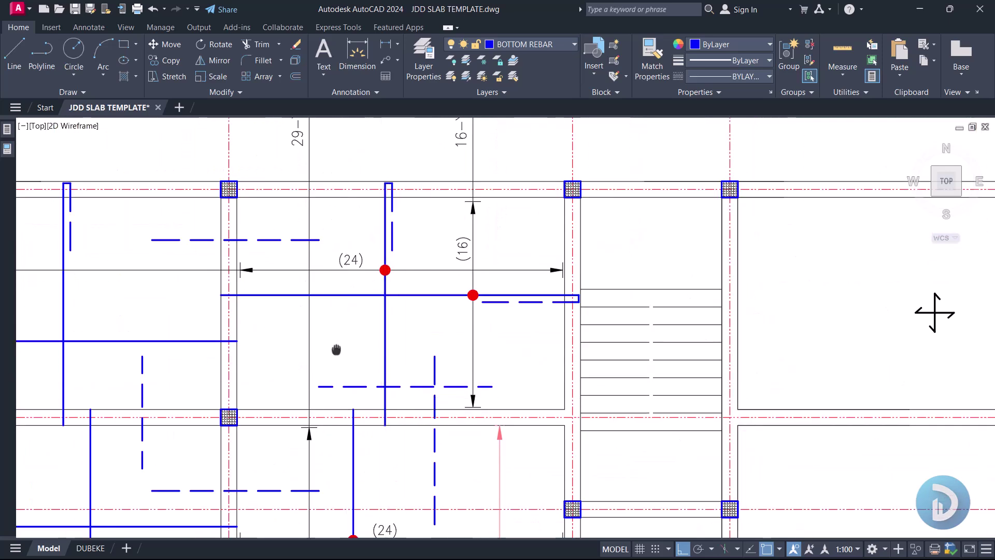
pyautogui.moveTo(335, 350); pyautogui.dragTo(297, 294, button='middle')
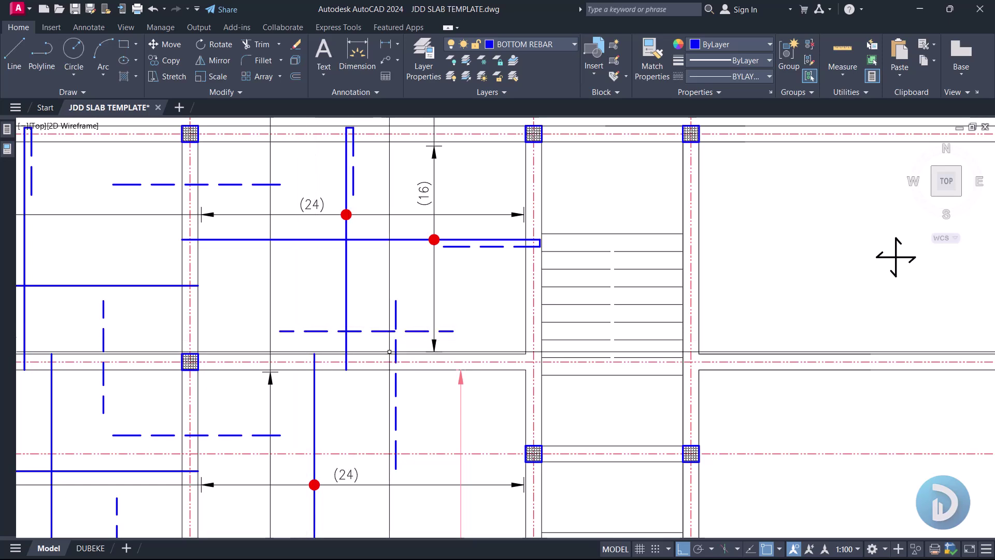
pyautogui.scroll(-4, 338, 408)
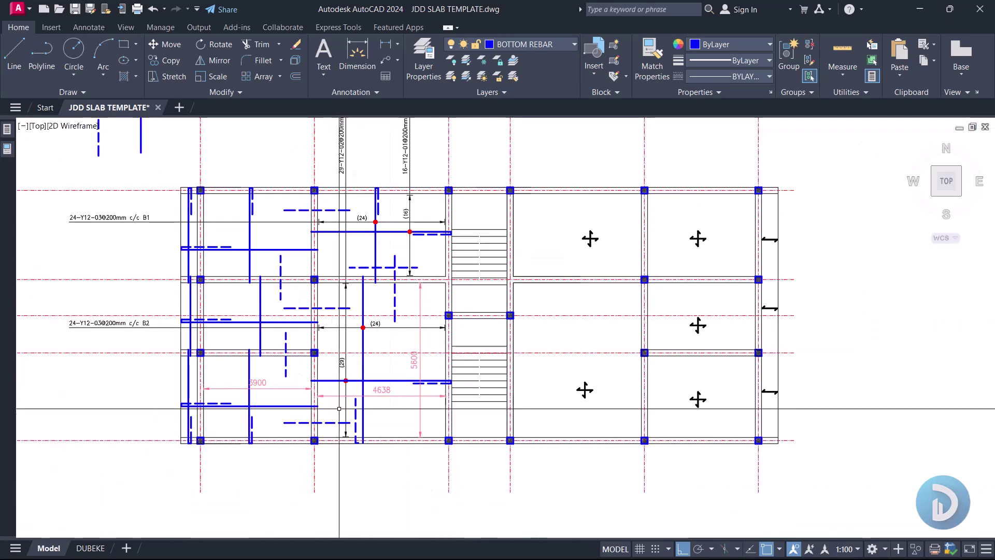
pyautogui.scroll(4, 360, 160)
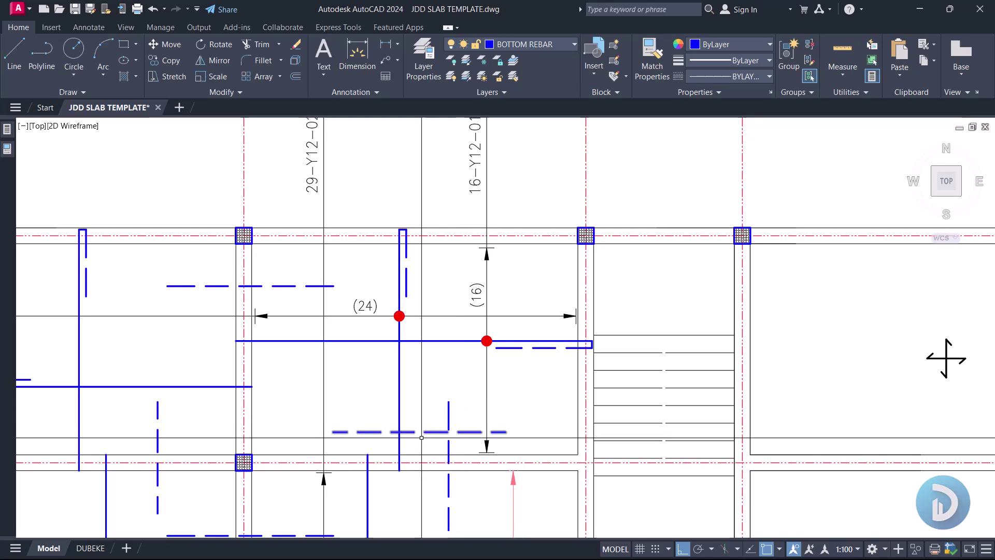
pyautogui.scroll(4, 420, 444)
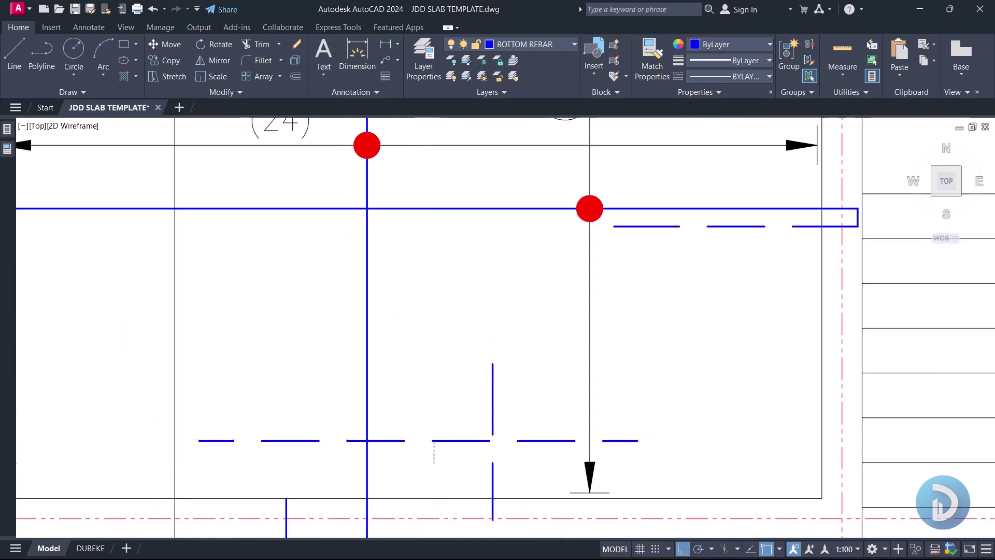
pyautogui.rightClick(414, 271)
pyautogui.click(465, 356)
pyautogui.scroll(-3, 456, 352)
pyautogui.scroll(-4, 445, 445)
pyautogui.moveTo(445, 445); pyautogui.dragTo(452, 401, button='middle')
pyautogui.scroll(6, 453, 400)
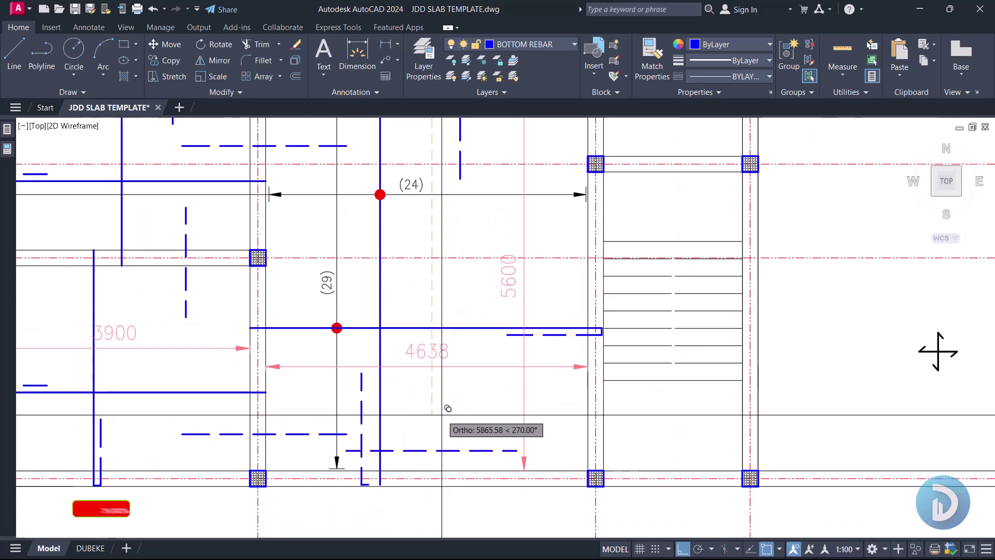
pyautogui.moveTo(437, 422)
pyautogui.mouseDown(button='middle')
pyautogui.moveTo(402, 285)
pyautogui.moveTo(399, 338)
pyautogui.mouseUp(button='middle')
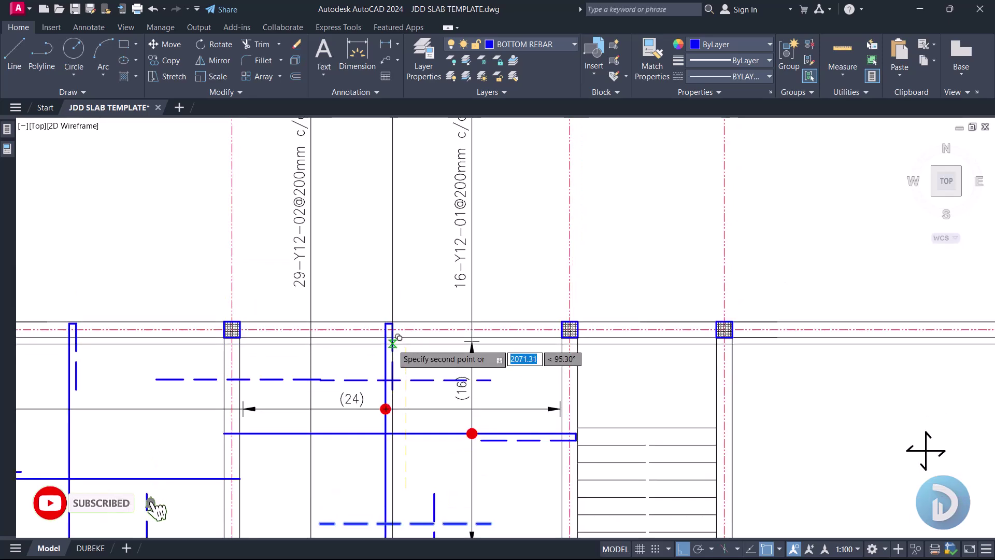
pyautogui.scroll(4, 398, 338)
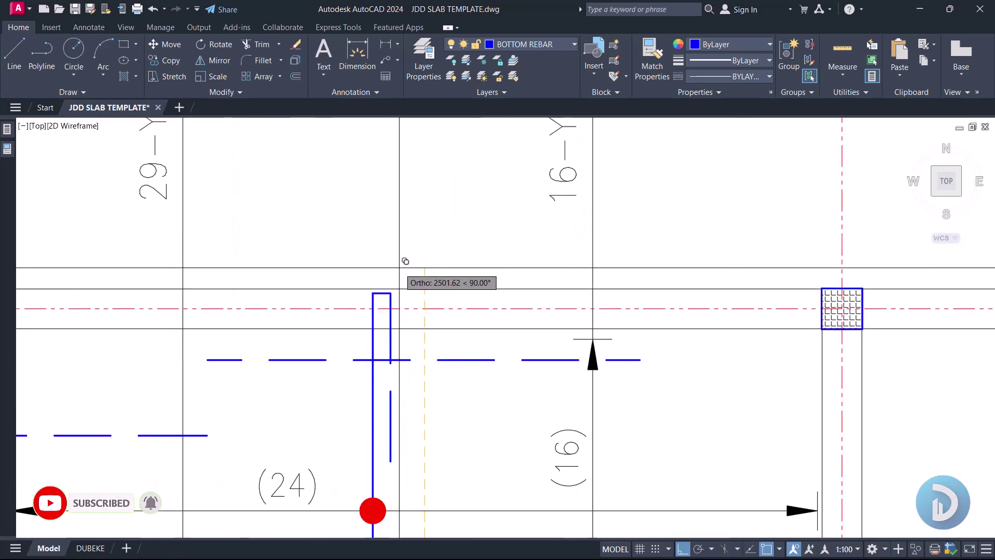
pyautogui.scroll(-3, 405, 260)
pyautogui.scroll(2, 420, 205)
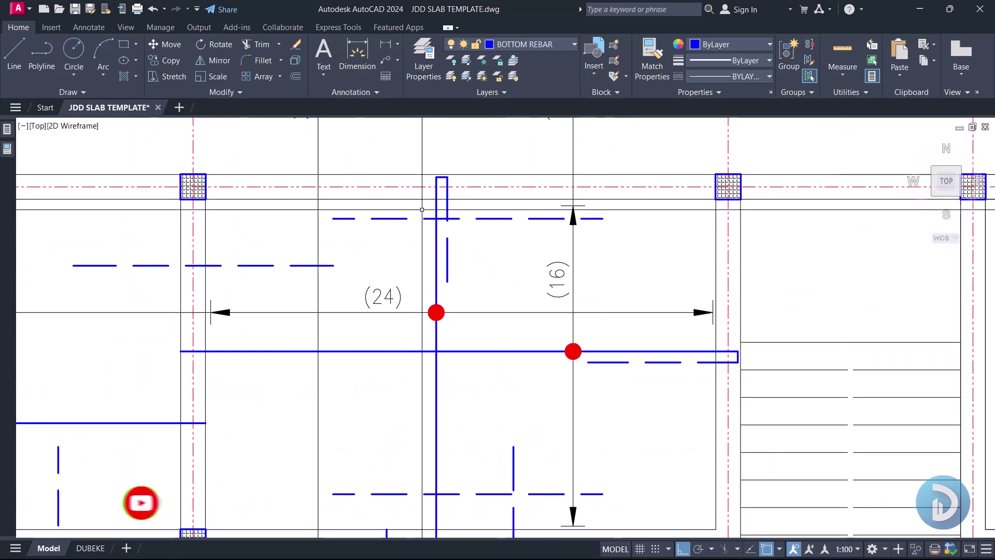
# - Draw a horizontal line across the dashed hooked bar just below the grid A beam in the 3900 mm wide panel column
pyautogui.moveTo(445, 221); pyautogui.dragTo(436, 261, button='middle')
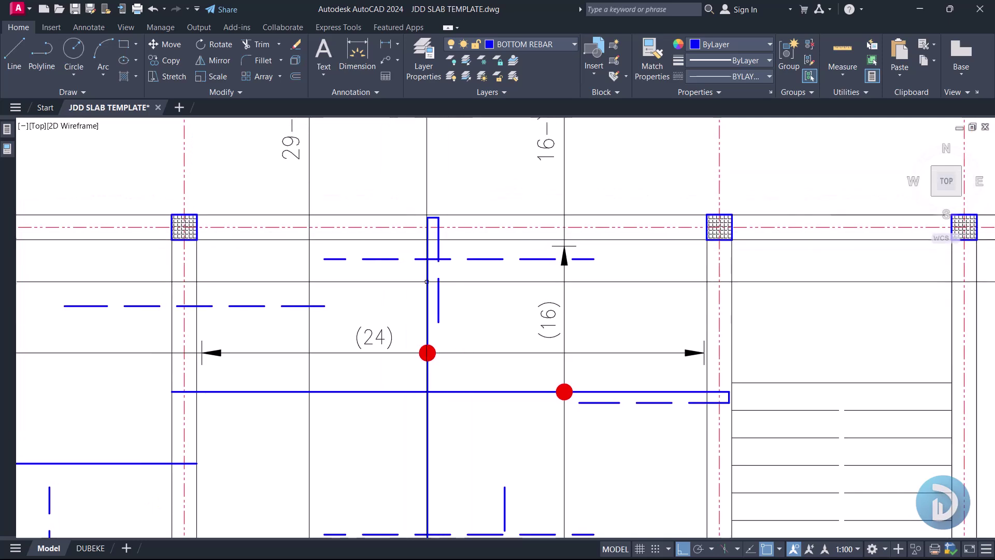
pyautogui.scroll(-4, 445, 215)
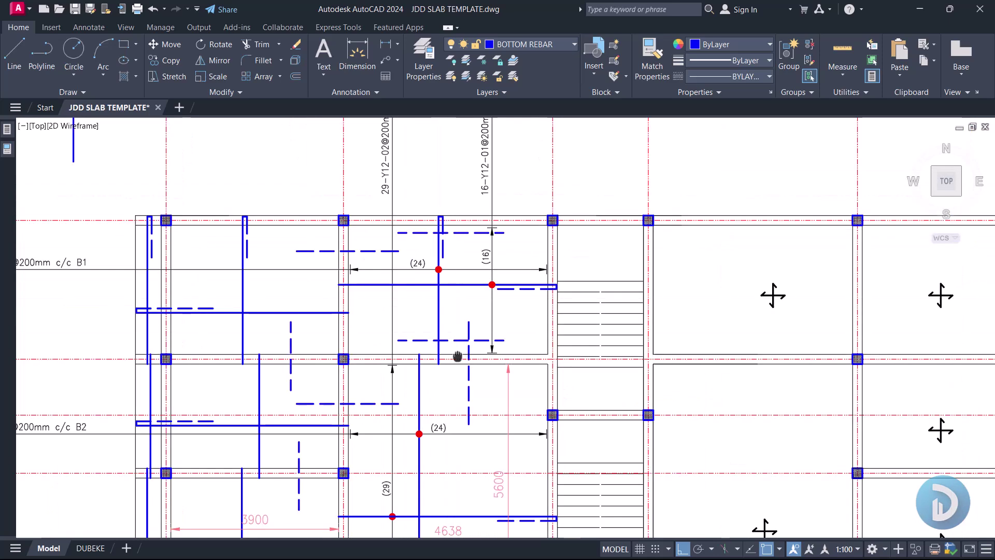
pyautogui.moveTo(389, 339)
pyautogui.mouseDown(button='middle')
pyautogui.moveTo(413, 289)
pyautogui.moveTo(407, 317)
pyautogui.mouseUp(button='middle')
pyautogui.moveTo(444, 240); pyautogui.dragTo(477, 280, button='middle')
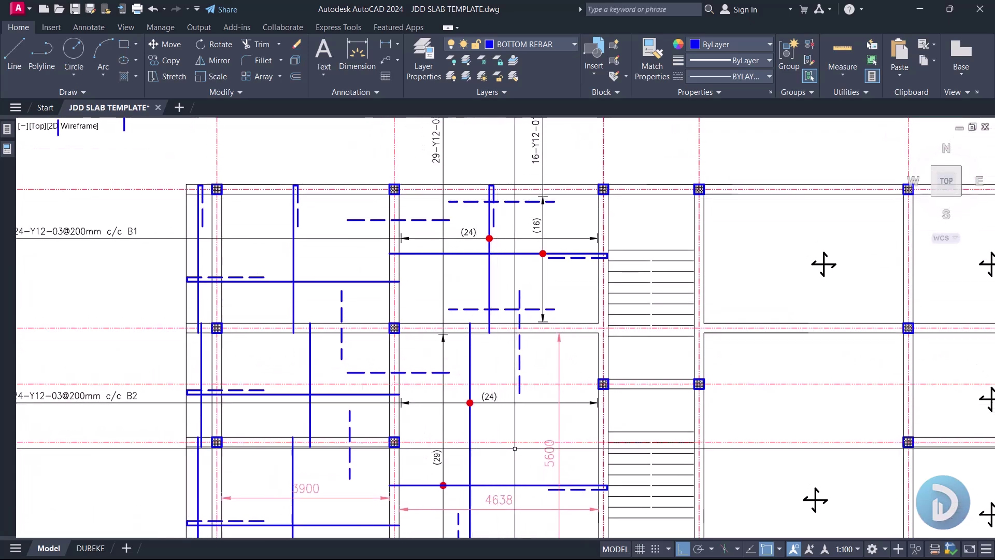
pyautogui.moveTo(411, 378); pyautogui.dragTo(505, 395, button='middle')
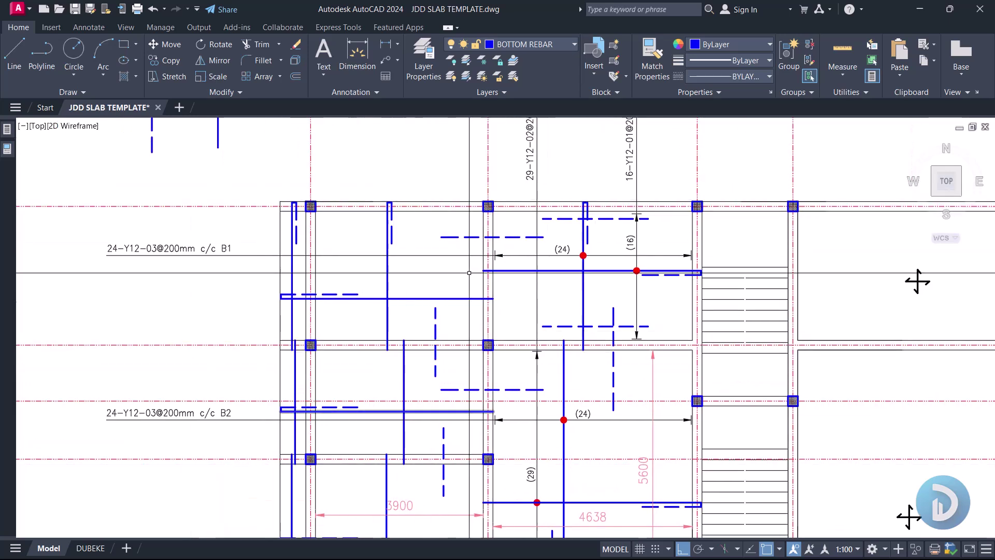
pyautogui.moveTo(433, 341)
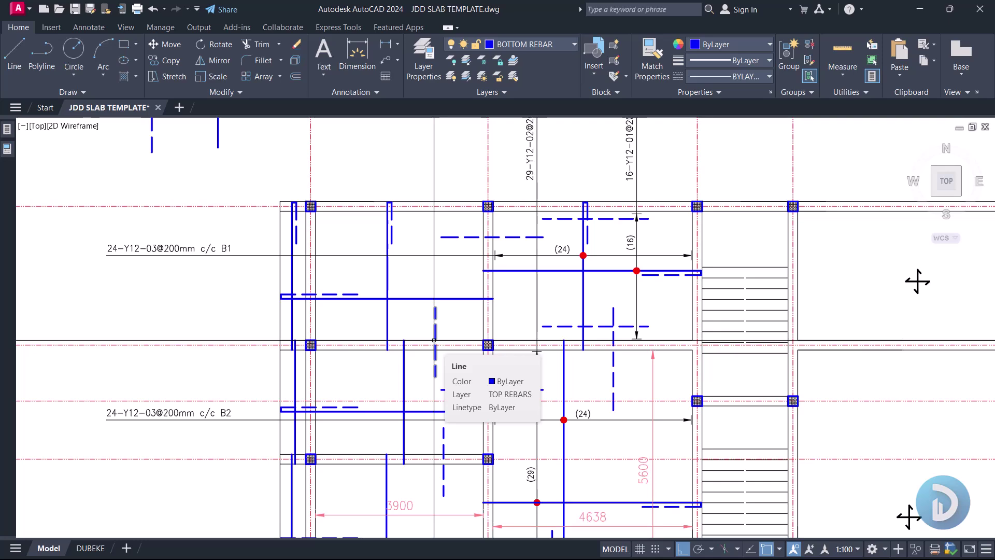
pyautogui.write('l')
pyautogui.press('Return')
pyautogui.scroll(4, 435, 228)
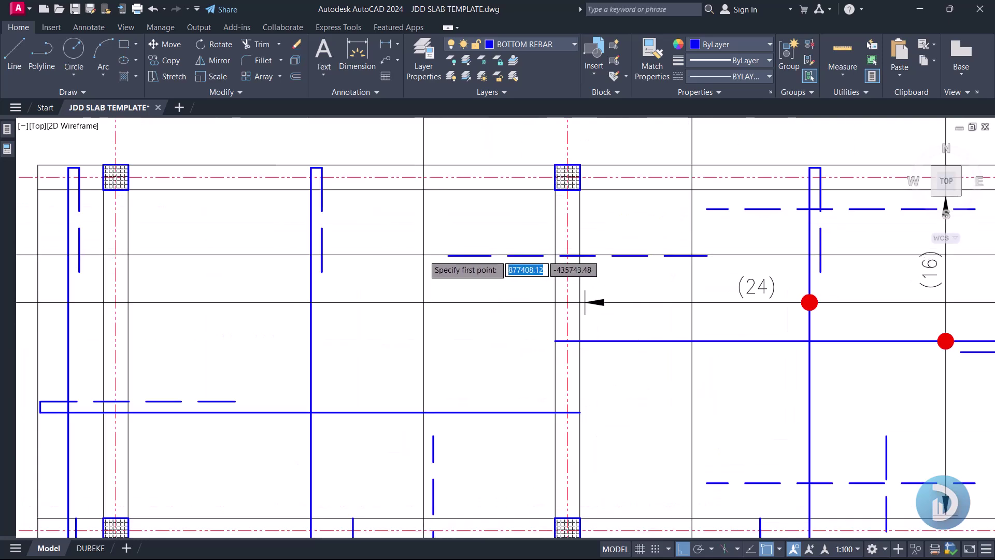
pyautogui.click(441, 224)
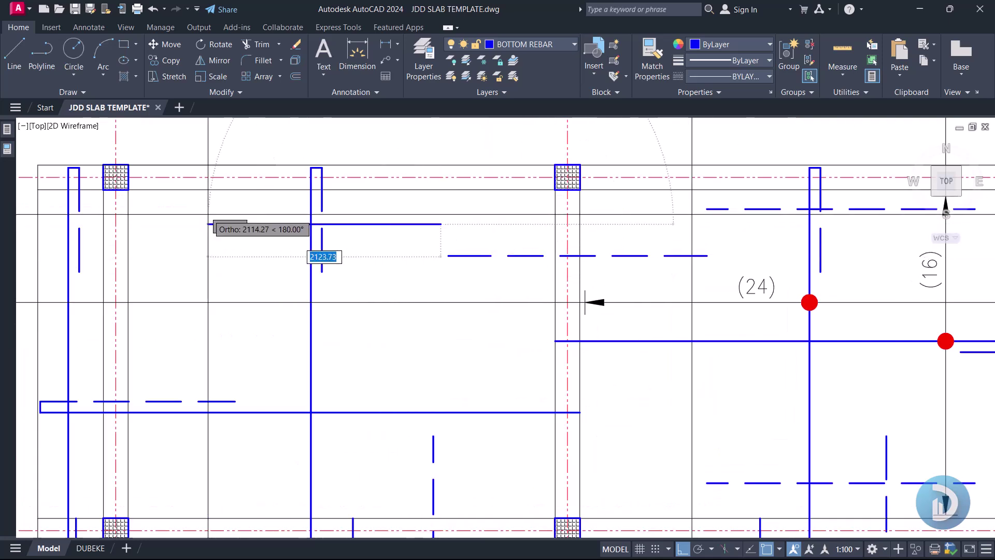
pyautogui.click(234, 224)
pyautogui.press('Return')
# - Match the solid horizontal line below the grid A beam to the dashed top rebar lines
pyautogui.write('ma')
pyautogui.press('Return')
pyautogui.click(403, 224)
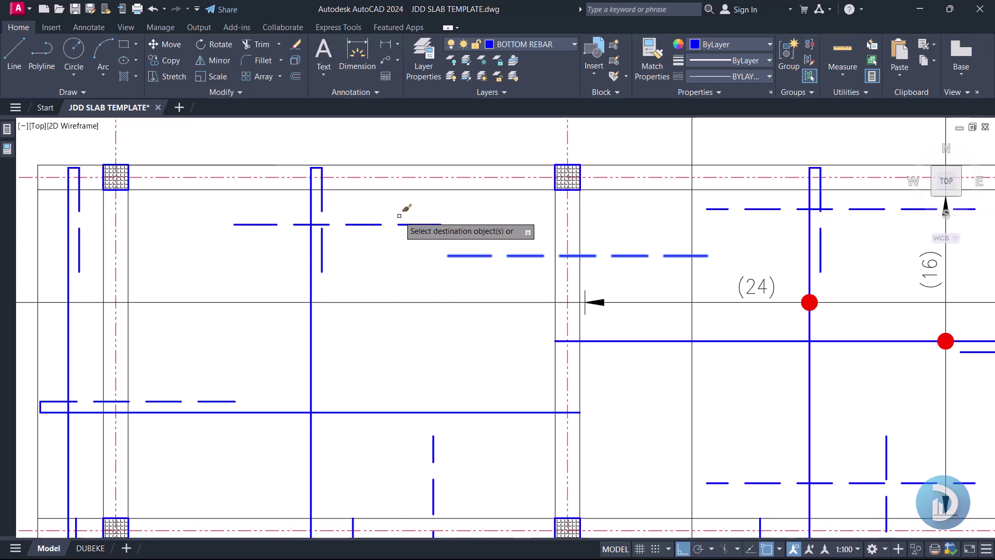
pyautogui.press('Escape')
# - Copy the dashed horizontal line in the 3900 mm wide panel column straight down to just above the beam on grid C
pyautogui.click(407, 224)
pyautogui.rightClick(397, 213)
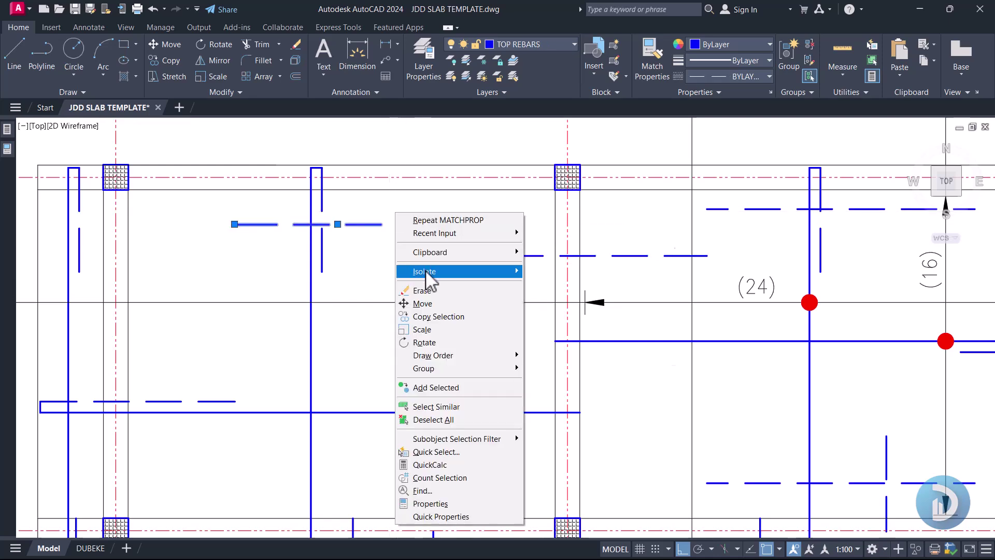
pyautogui.click(431, 317)
pyautogui.click(353, 253)
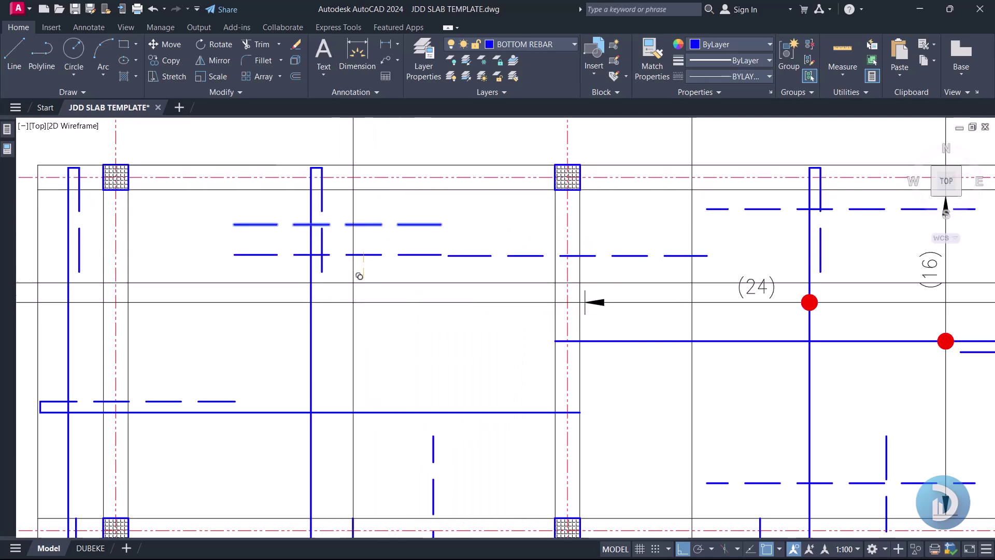
pyautogui.scroll(-4, 360, 279)
pyautogui.scroll(4, 367, 353)
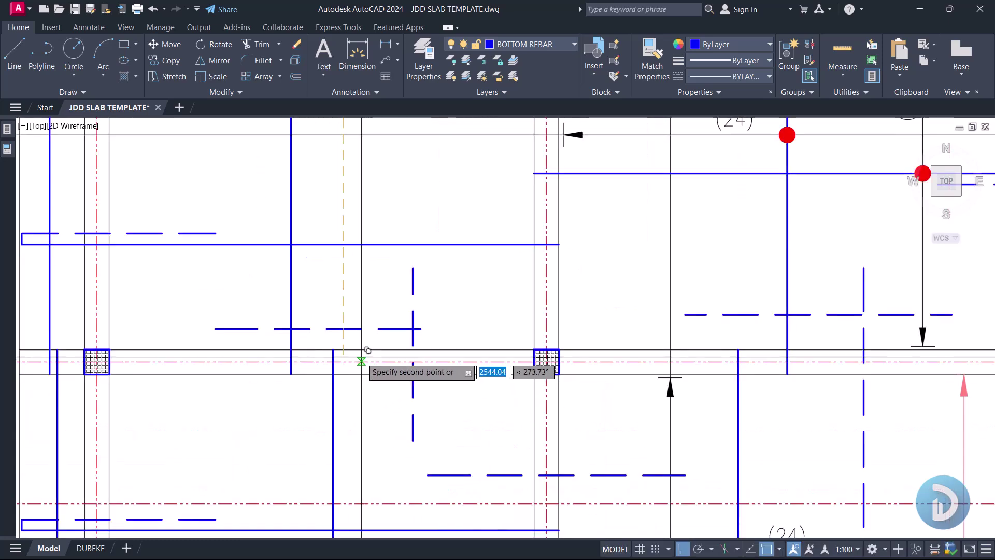
pyautogui.scroll(2, 367, 352)
pyautogui.scroll(2, 372, 331)
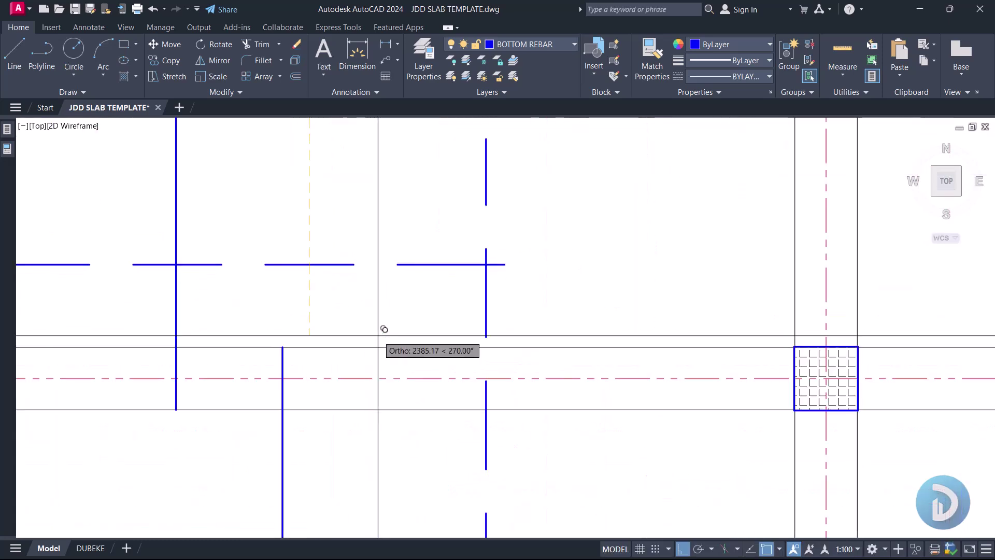
# - Place further copies of the dashed horizontal line straight down, just above the beams on grids E and F
pyautogui.scroll(-2, 384, 328)
pyautogui.scroll(-3, 389, 374)
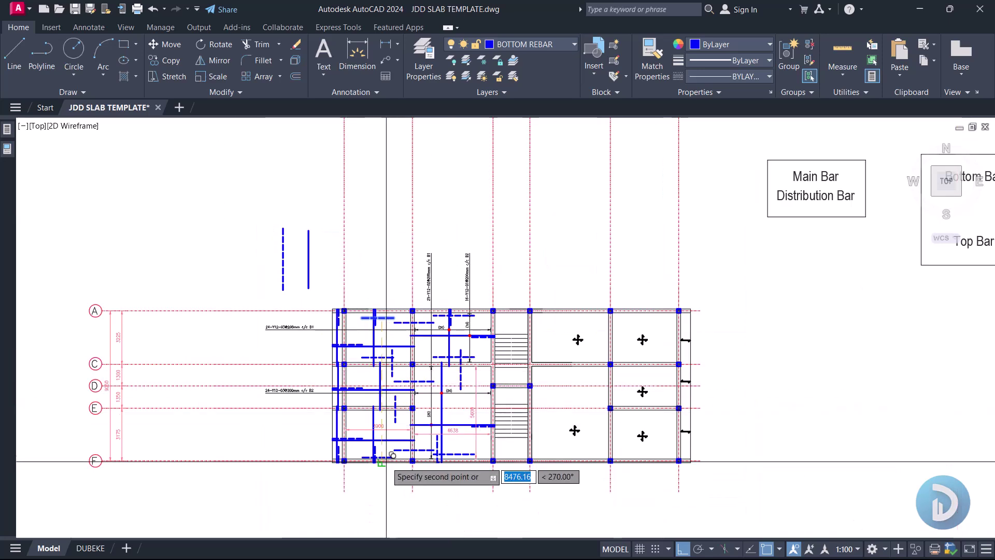
pyautogui.scroll(3, 384, 371)
pyautogui.scroll(5, 384, 371)
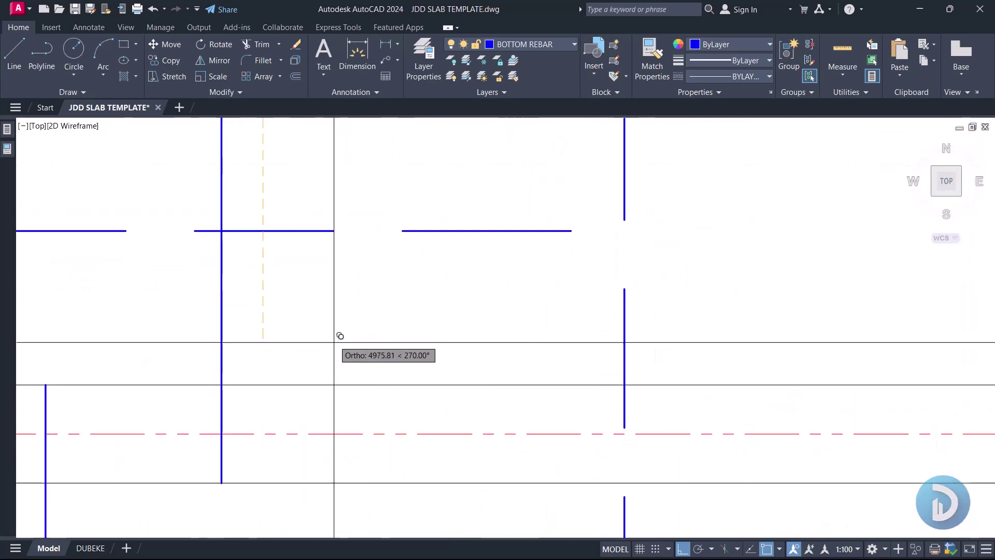
pyautogui.scroll(-5, 334, 316)
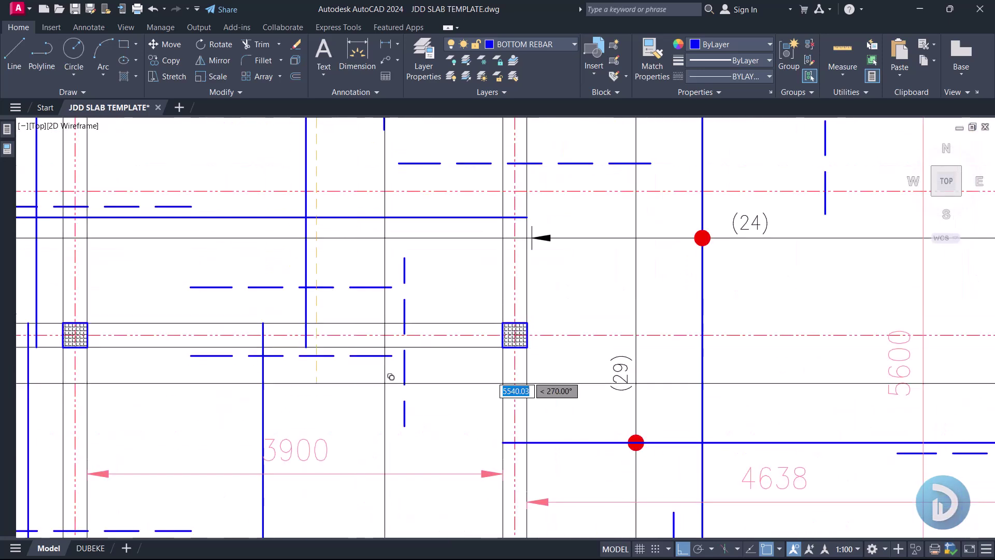
pyautogui.scroll(-5, 393, 295)
pyautogui.scroll(6, 357, 384)
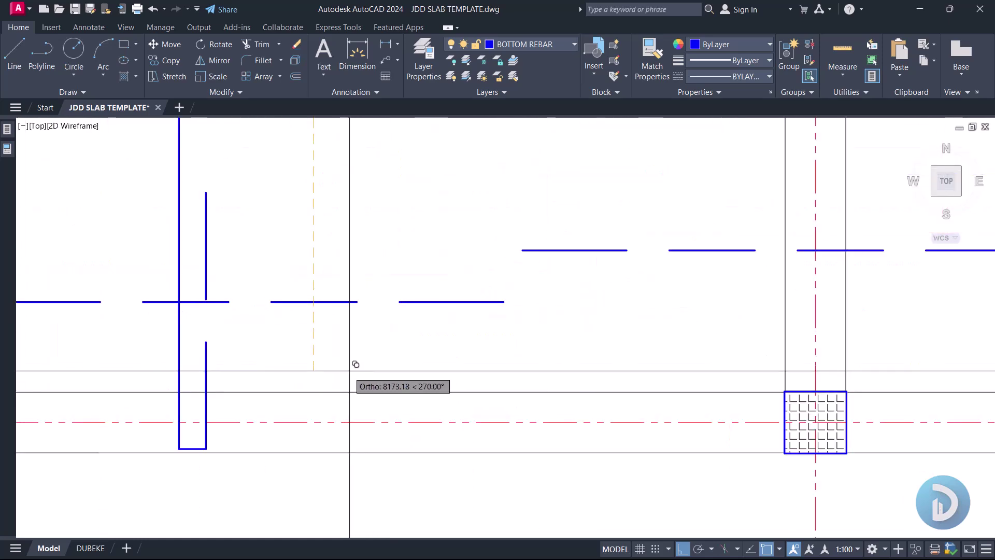
pyautogui.scroll(-5, 357, 354)
pyautogui.scroll(4, 402, 272)
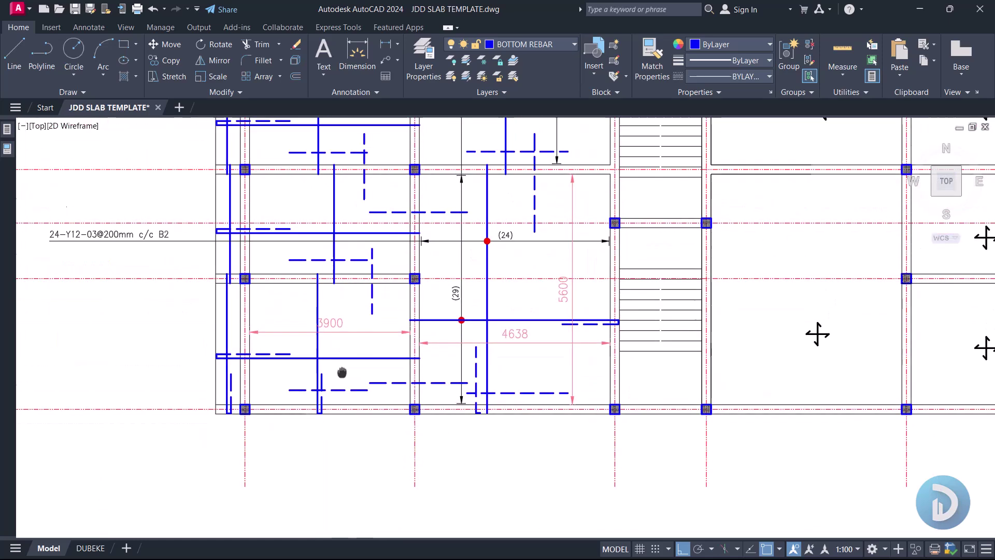
pyautogui.moveTo(388, 266); pyautogui.dragTo(397, 361, button='middle')
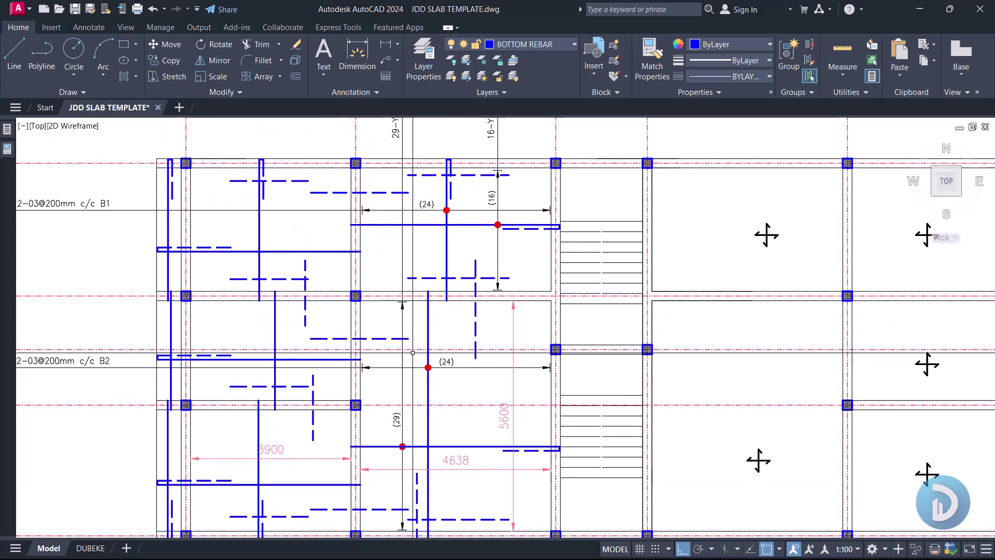
# - Delete the 3900, 4638 and 5600 dimensions from the lower slab panels
pyautogui.moveTo(402, 410)
pyautogui.mouseDown(button='middle')
pyautogui.moveTo(406, 402)
pyautogui.moveTo(382, 401)
pyautogui.mouseUp(button='middle')
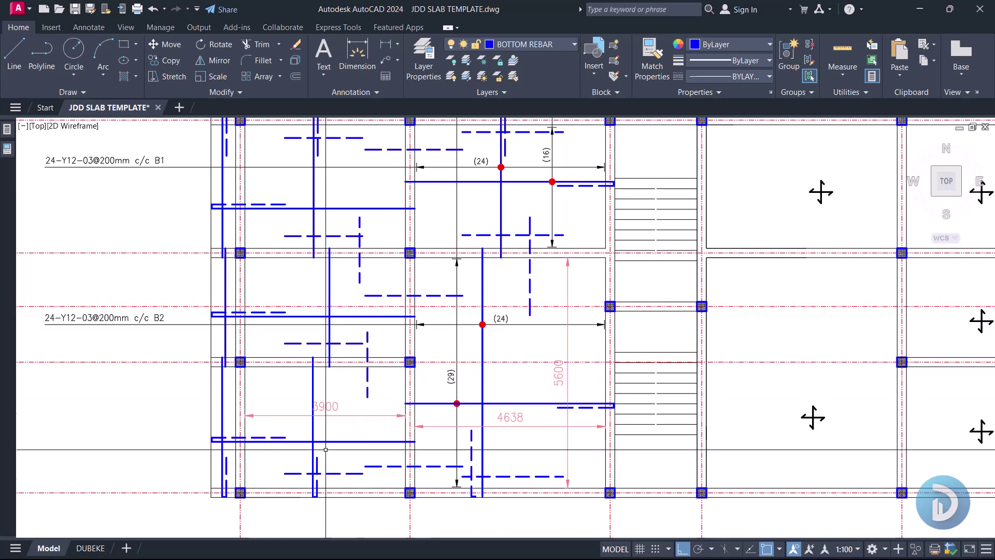
pyautogui.click(332, 409)
pyautogui.press('Delete')
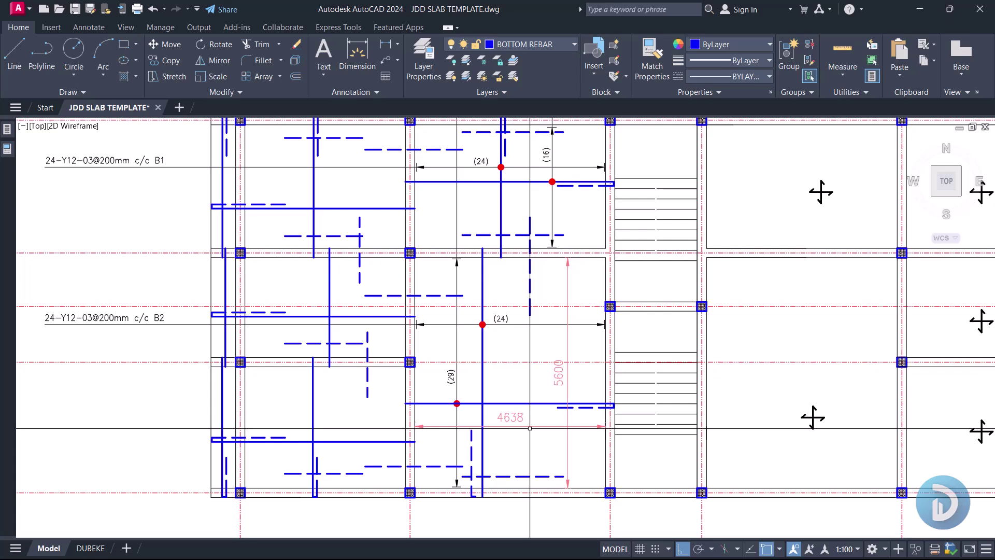
pyautogui.press('Delete')
pyautogui.click(564, 377)
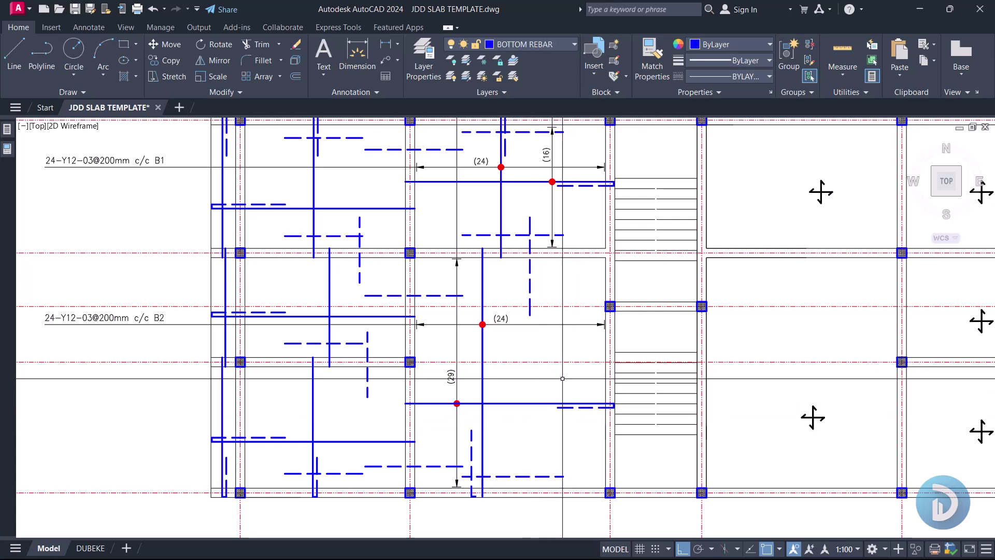
# - Draw a vertical line about 1450 mm long across the upper dashed hooked bar beside the staircase beam
pyautogui.moveTo(534, 263); pyautogui.dragTo(534, 322, button='middle')
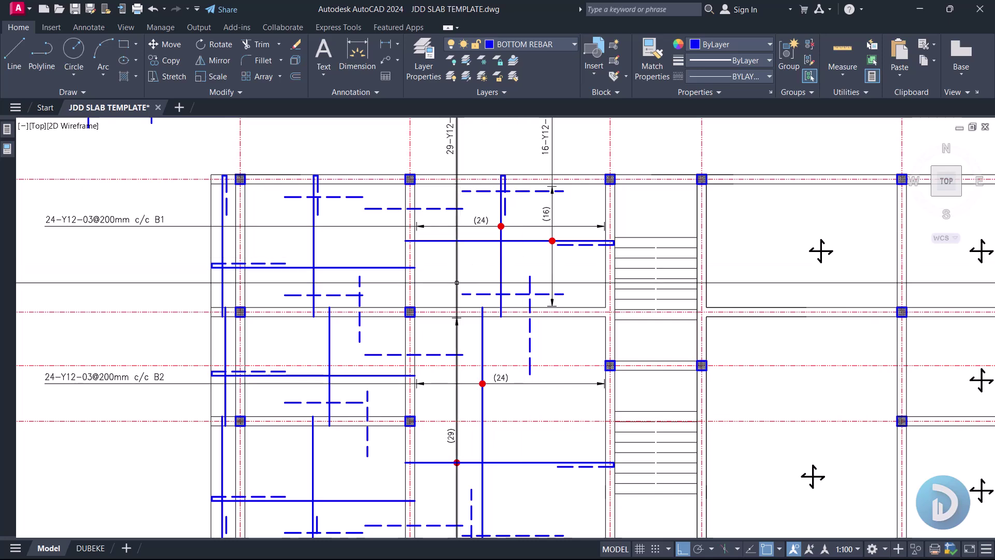
pyautogui.press('l')
pyautogui.press('Return')
pyautogui.scroll(5, 549, 272)
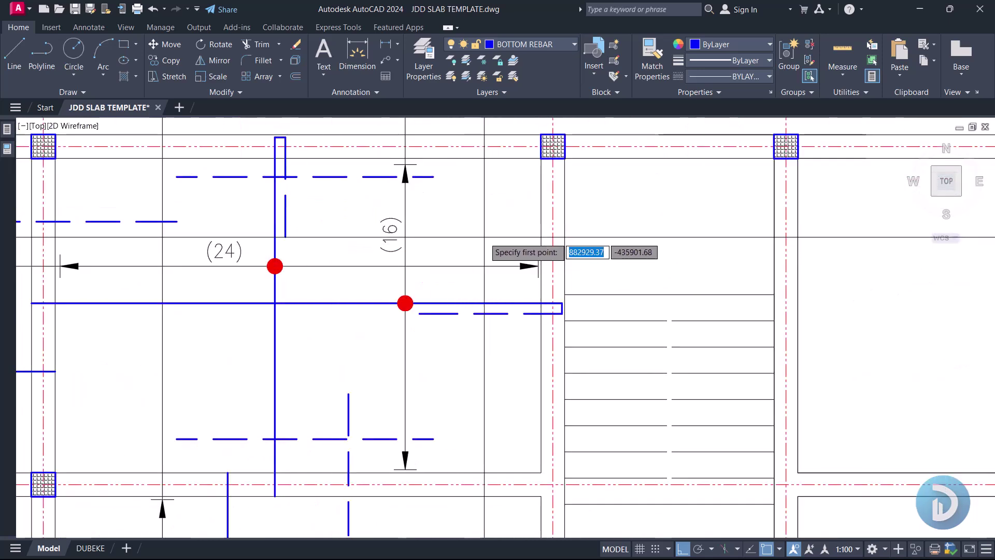
pyautogui.click(484, 242)
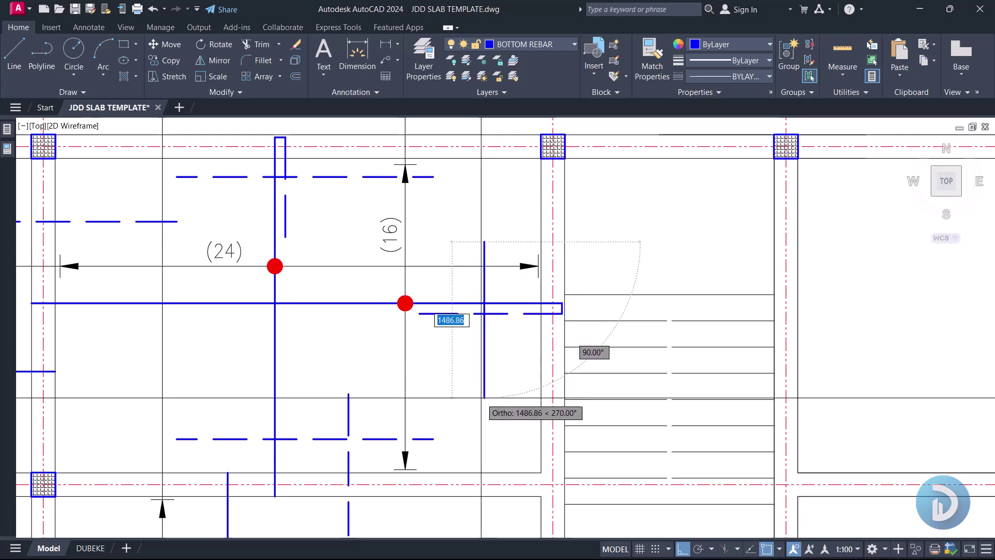
pyautogui.click(481, 394)
pyautogui.press('Return')
# - Match the new vertical line beside the staircase to the dashed top rebar lines
pyautogui.write('ma')
pyautogui.press('Return')
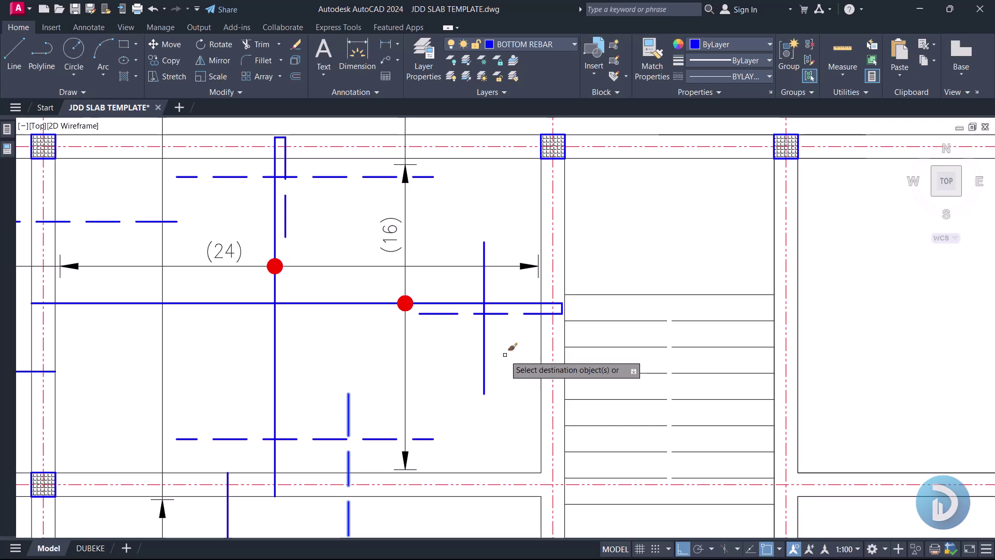
pyautogui.click(484, 363)
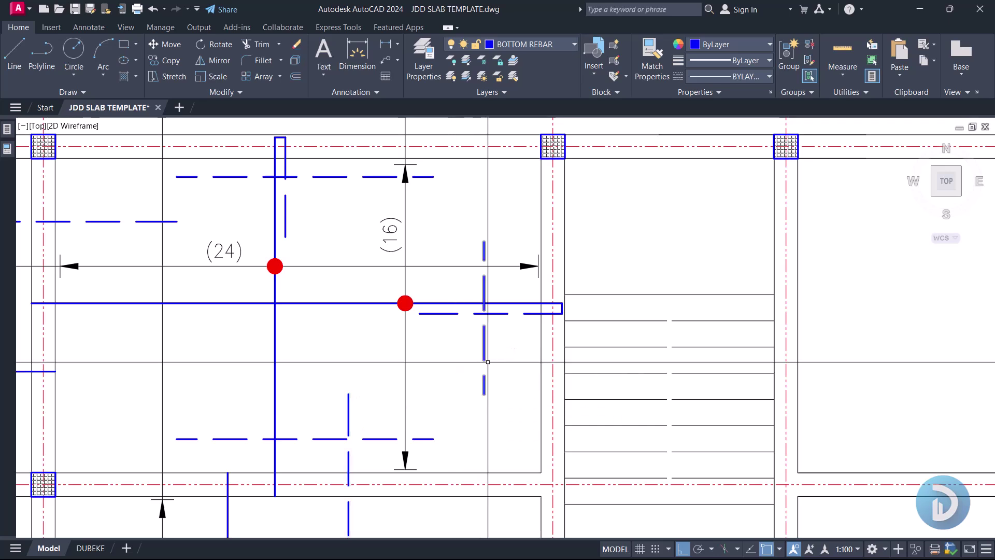
# - Copy the dashed vertical line horizontally to the opposite side of the same panel, near the beam shared with the first panel
pyautogui.rightClick(466, 331)
pyautogui.click(530, 134)
pyautogui.click(460, 351)
pyautogui.scroll(-3, 467, 347)
pyautogui.scroll(3, 443, 334)
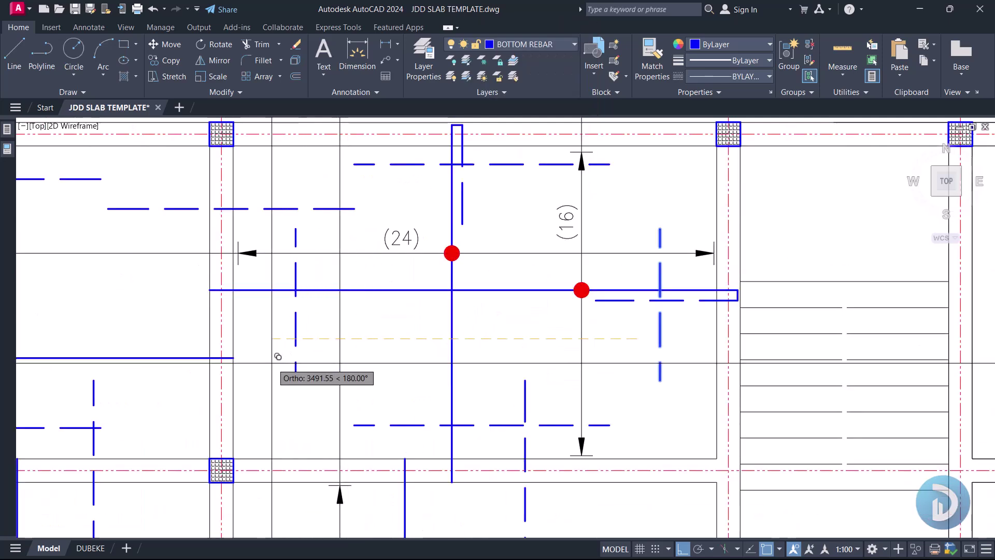
pyautogui.press('Escape')
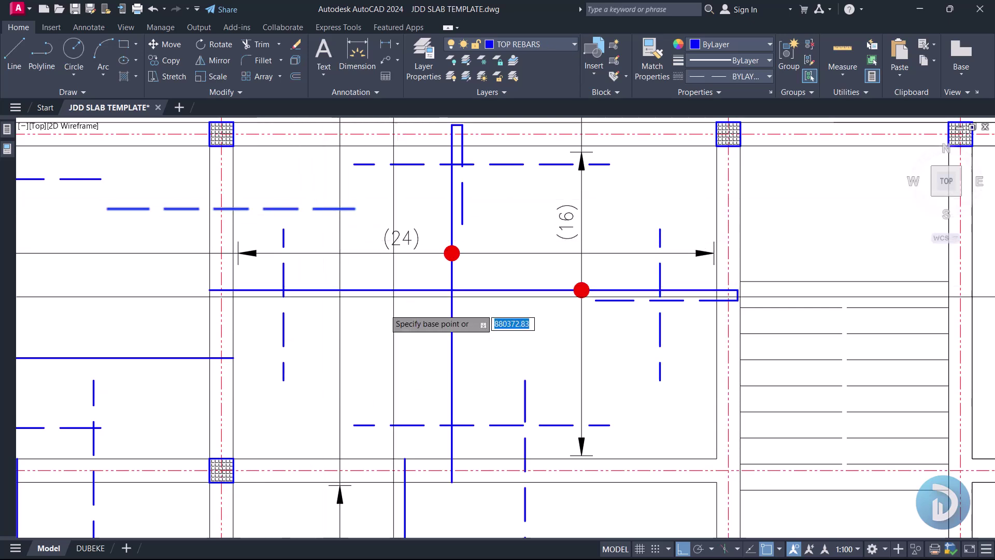
# - Move the dashed horizontal bar over the shared beam straight down to just above the solid bottom bar, crossing the copied vertical line
pyautogui.press('Return')
pyautogui.scroll(2, 369, 321)
pyautogui.click(368, 315)
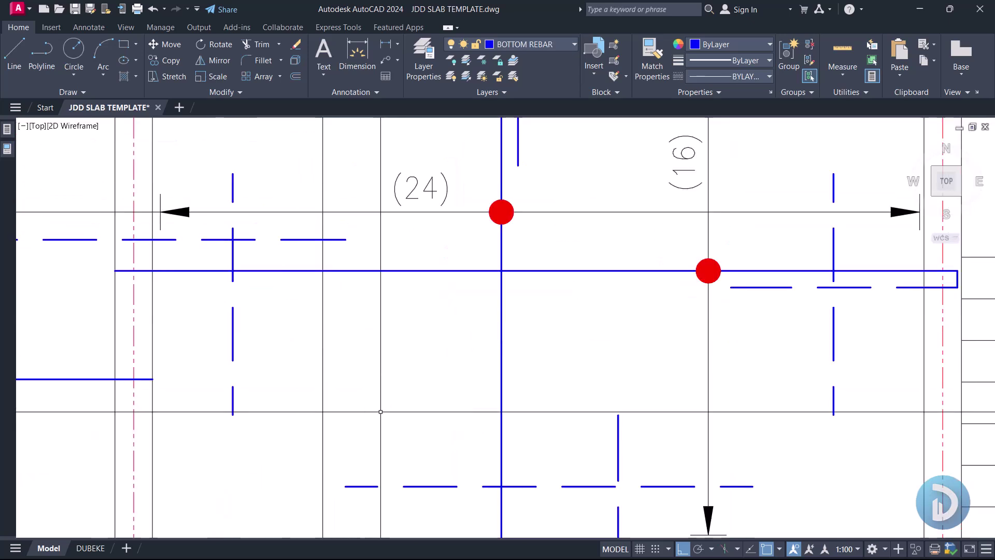
# - Copy the dashed vertical line into the first panel so it crosses the dashed hooked bar at the slab's edge beam
pyautogui.scroll(-2, 380, 412)
pyautogui.moveTo(182, 286); pyautogui.dragTo(312, 287, button='middle')
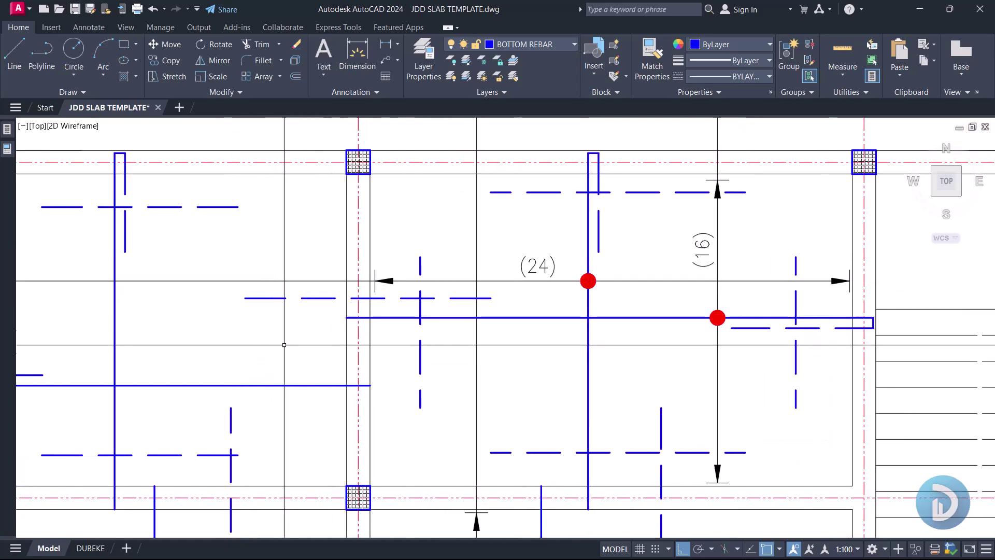
pyautogui.click(420, 356)
pyautogui.write('co')
pyautogui.press('Return')
pyautogui.click(408, 345)
pyautogui.moveTo(155, 329); pyautogui.dragTo(379, 296, button='middle')
pyautogui.scroll(2, 380, 296)
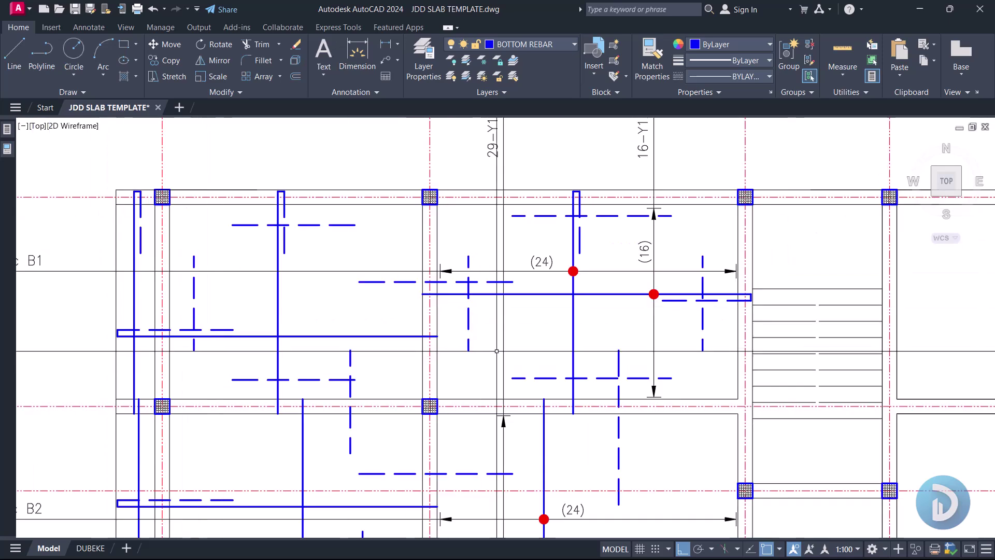
# - Examine the dashed top bars and their crossing extent lines in all panels between the slab edge and the staircase
pyautogui.moveTo(496, 351); pyautogui.dragTo(438, 366, button='middle')
pyautogui.scroll(-2, 438, 367)
pyautogui.scroll(4, 630, 382)
pyautogui.moveTo(630, 382); pyautogui.dragTo(737, 384, button='middle')
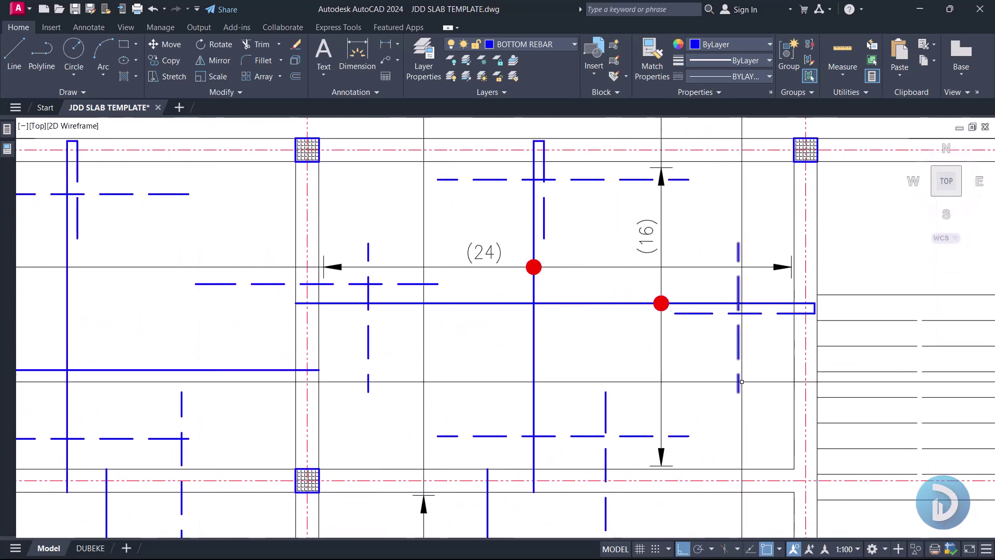
pyautogui.scroll(-2, 726, 389)
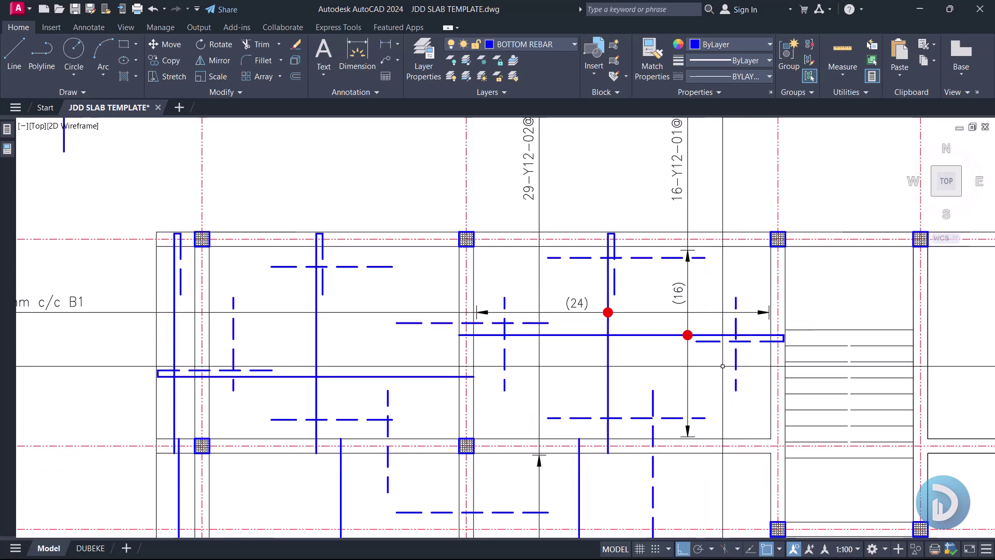
pyautogui.moveTo(562, 397)
pyautogui.mouseDown(button='middle')
pyautogui.moveTo(518, 364)
pyautogui.moveTo(518, 338)
pyautogui.mouseUp(button='middle')
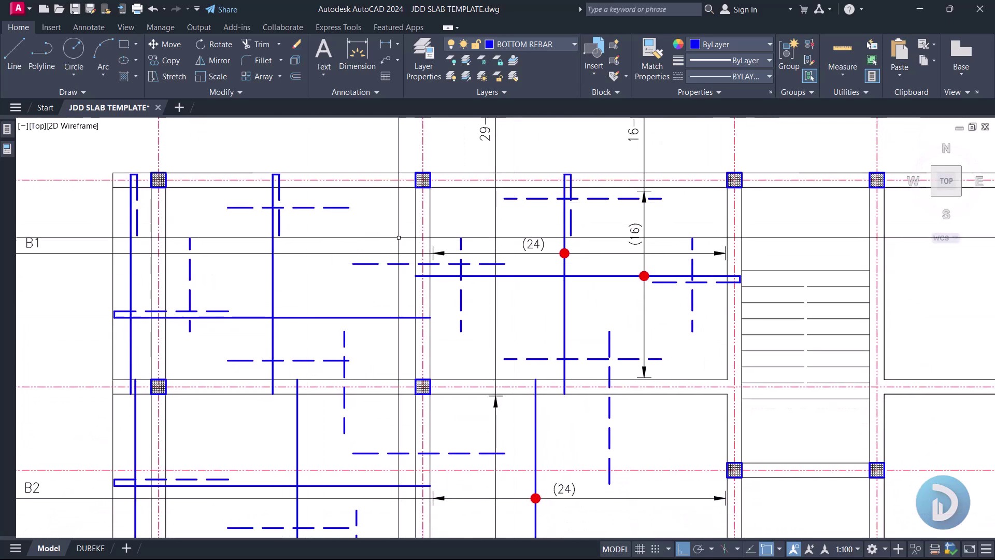
pyautogui.scroll(-4, 398, 240)
pyautogui.scroll(2, 398, 305)
pyautogui.moveTo(398, 305)
pyautogui.mouseDown(button='middle')
pyautogui.moveTo(399, 366)
pyautogui.moveTo(413, 394)
pyautogui.mouseUp(button='middle')
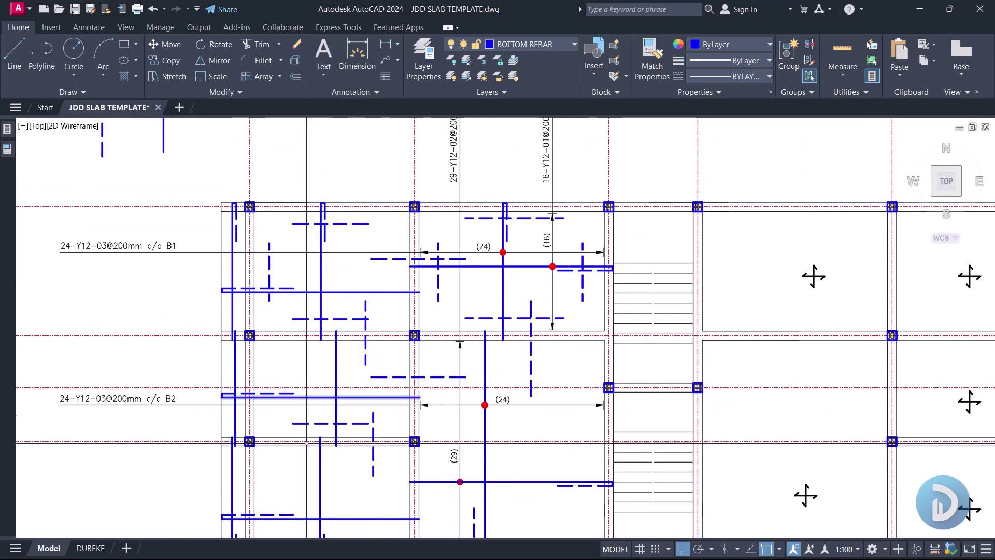
pyautogui.moveTo(308, 474); pyautogui.dragTo(304, 392, button='middle')
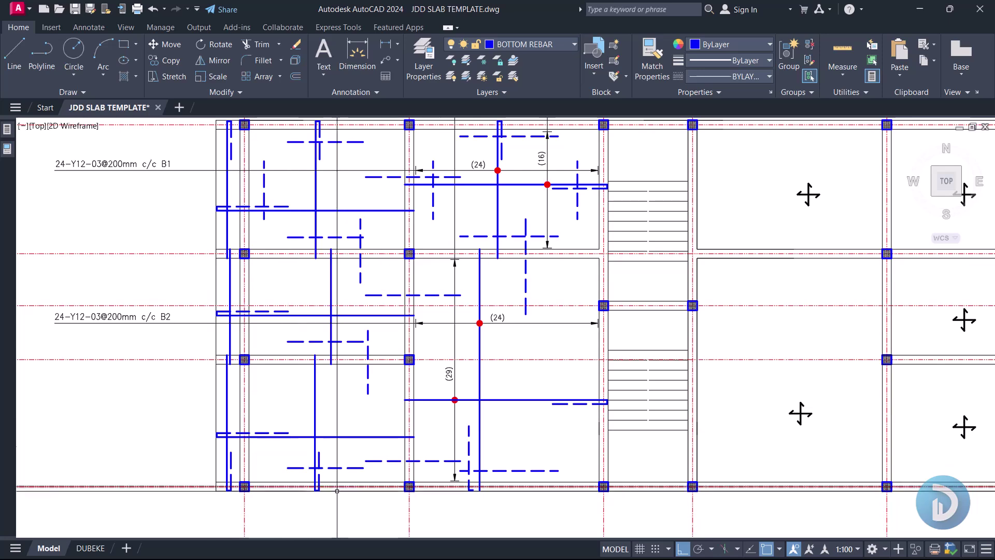
pyautogui.moveTo(348, 288); pyautogui.dragTo(326, 358, button='middle')
pyautogui.moveTo(440, 188)
pyautogui.mouseDown(button='middle')
pyautogui.moveTo(352, 258)
pyautogui.moveTo(374, 298)
pyautogui.mouseUp(button='middle')
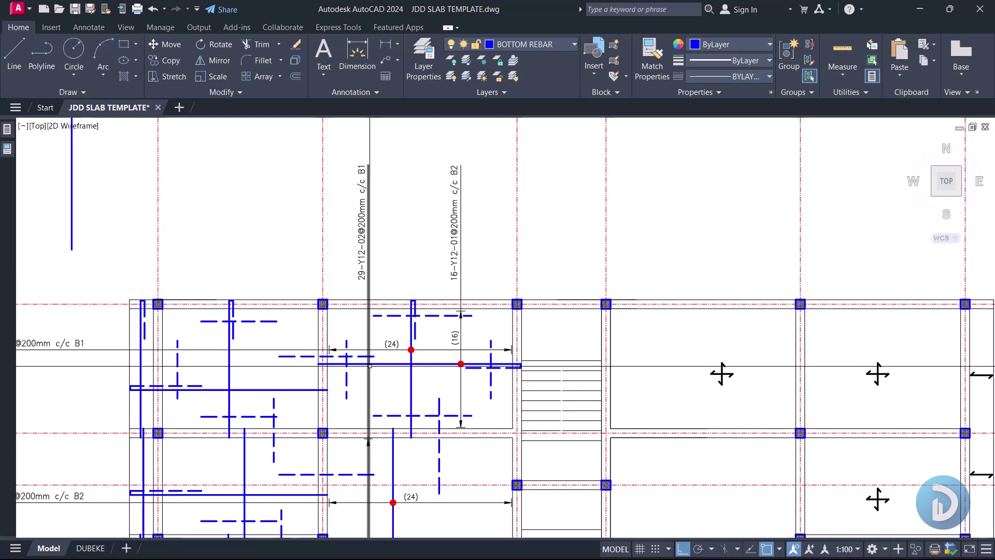
pyautogui.scroll(4, 408, 255)
pyautogui.click(408, 254)
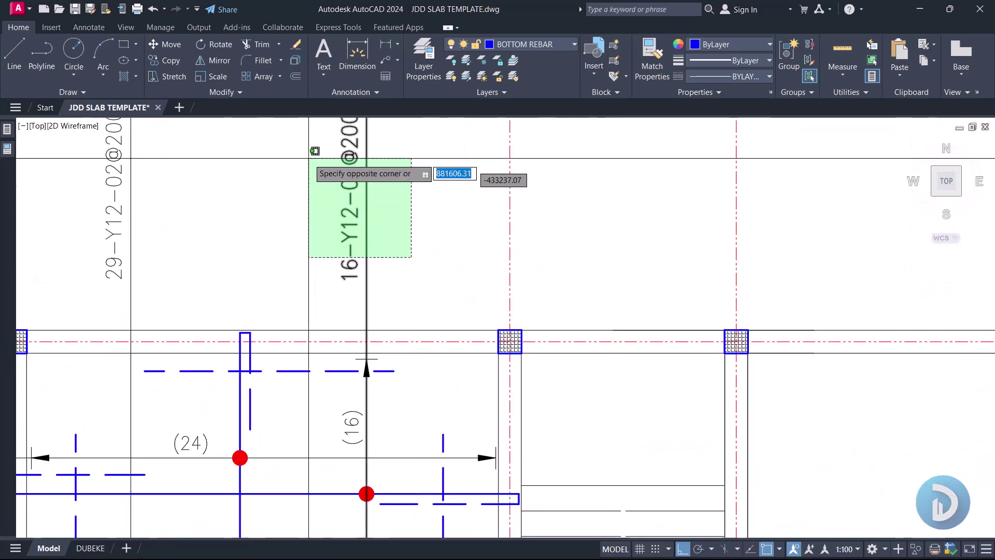
pyautogui.click(322, 197)
pyautogui.scroll(-3, 337, 290)
pyautogui.scroll(2, 344, 298)
pyautogui.scroll(4, 324, 357)
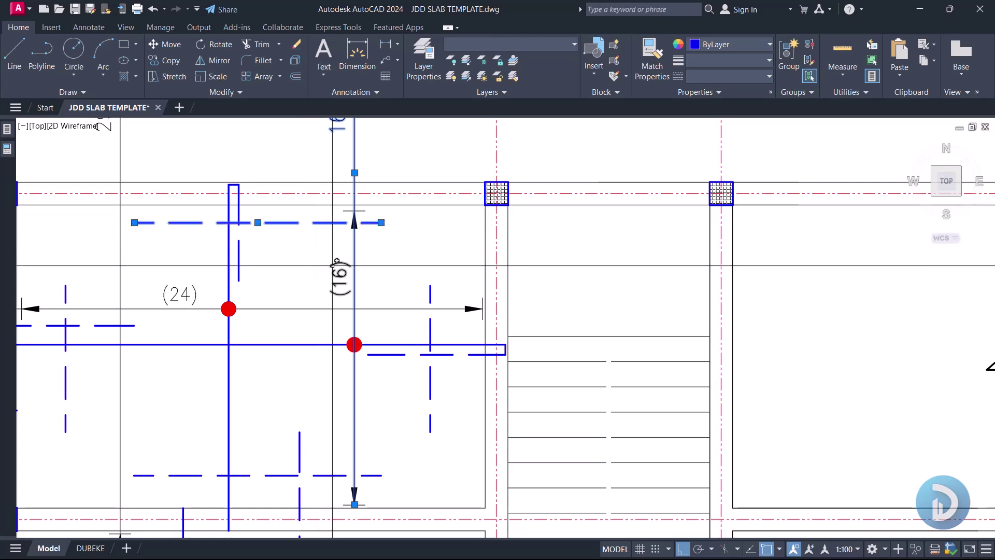
pyautogui.press('Escape')
# - Copy the 16-Y12-01@200mm callout with its extent arrows, (16) count and red dot to between the two existing vertical callouts
pyautogui.moveTo(252, 244); pyautogui.dragTo(313, 270, button='middle')
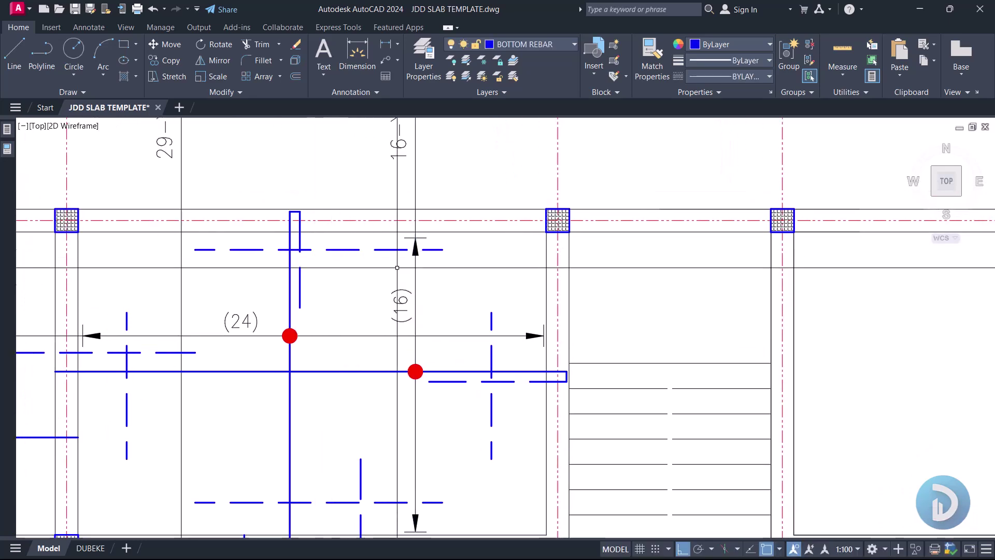
pyautogui.scroll(-2, 380, 290)
pyautogui.moveTo(410, 216); pyautogui.dragTo(393, 285, button='middle')
pyautogui.click(400, 276)
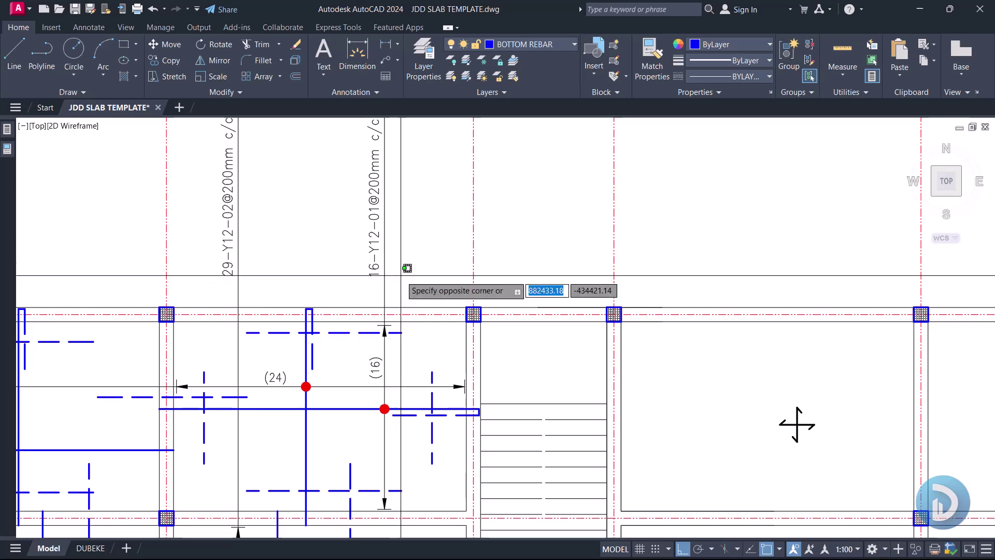
pyautogui.scroll(-2, 376, 247)
pyautogui.click(366, 193)
pyautogui.scroll(4, 363, 335)
pyautogui.click(345, 188)
pyautogui.click(434, 292)
pyautogui.moveTo(383, 346); pyautogui.dragTo(367, 264, button='middle')
pyautogui.click(366, 264)
pyautogui.click(434, 333)
pyautogui.click(379, 311)
pyautogui.click(460, 467)
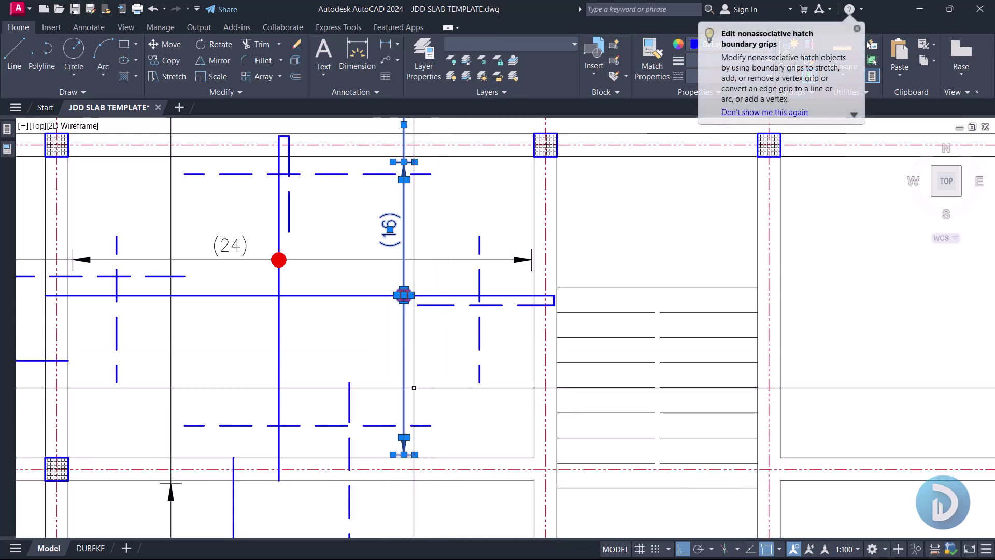
pyautogui.scroll(-4, 414, 388)
pyautogui.scroll(2, 383, 257)
pyautogui.rightClick(340, 216)
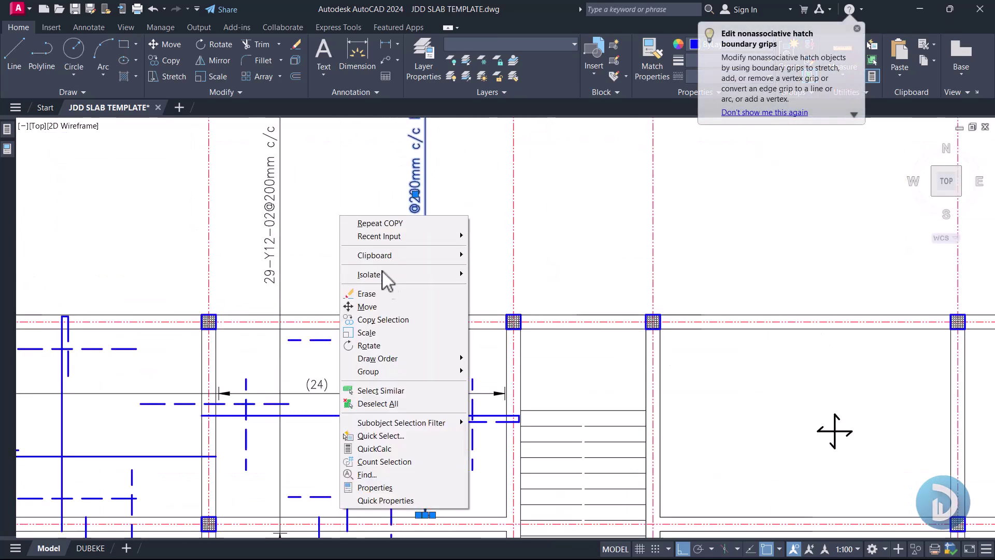
pyautogui.click(383, 319)
pyautogui.moveTo(327, 363); pyautogui.dragTo(399, 347, button='middle')
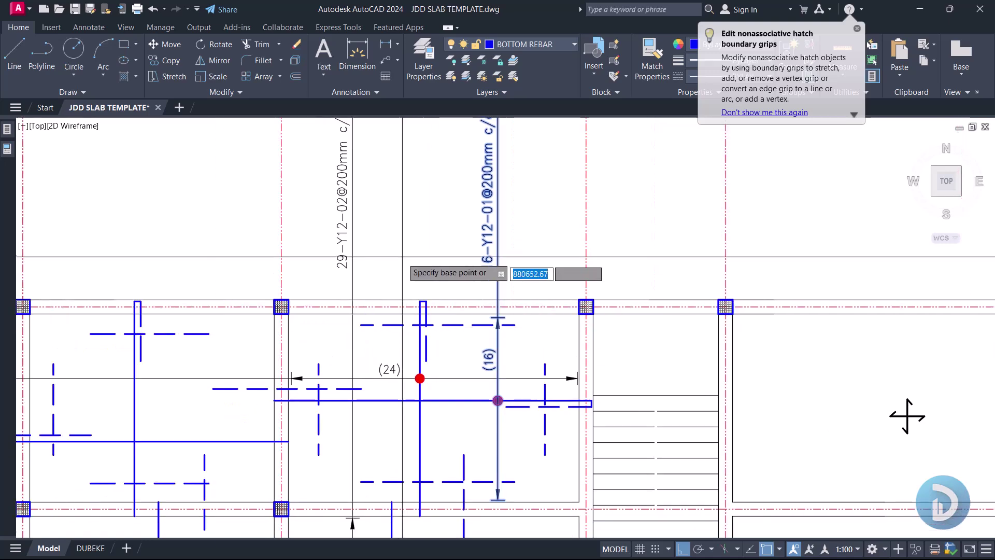
pyautogui.click(383, 230)
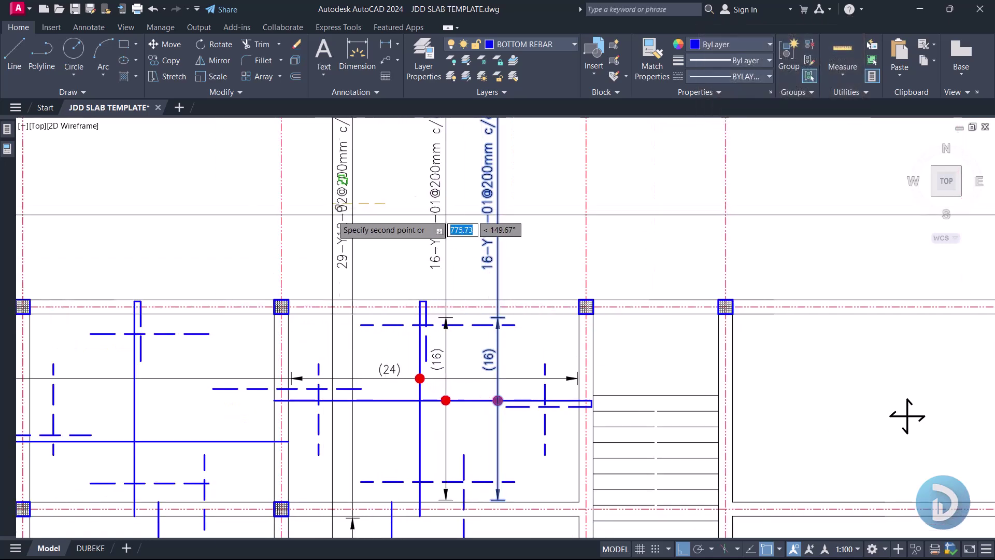
pyautogui.scroll(5, 331, 223)
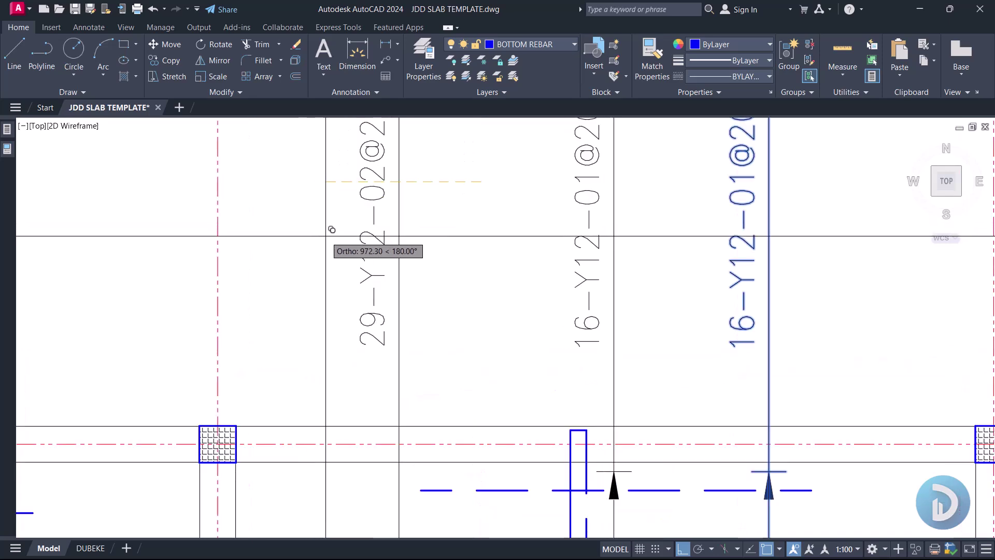
pyautogui.scroll(-4, 332, 230)
pyautogui.scroll(2, 432, 392)
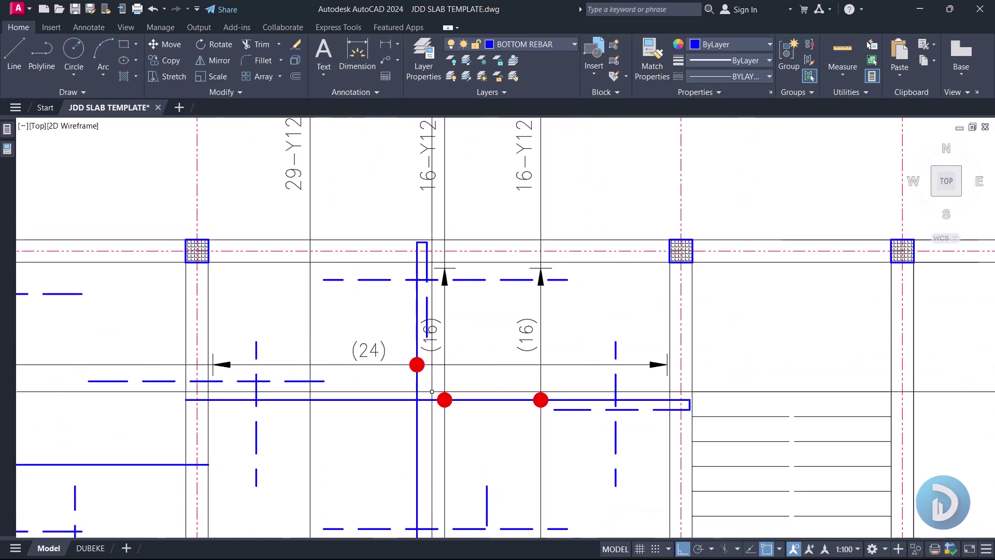
# - Move the dashed horizontal line below the upper edge beam straight down about 213 mm, clear of the extent arrowheads
pyautogui.moveTo(454, 427); pyautogui.dragTo(437, 297, button='middle')
pyautogui.scroll(2, 425, 252)
pyautogui.scroll(-2, 449, 328)
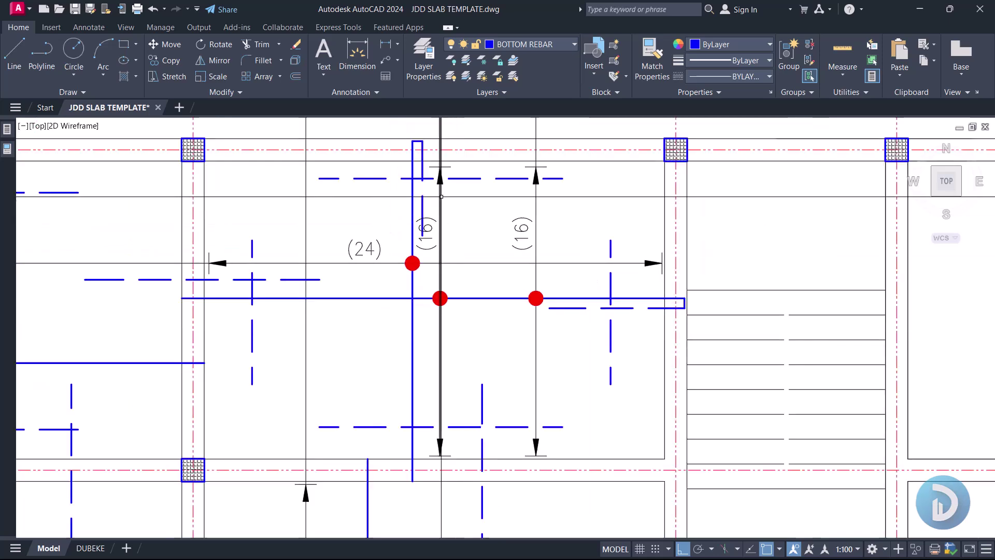
pyautogui.moveTo(446, 177); pyautogui.dragTo(442, 206, button='middle')
pyautogui.click(452, 208)
pyautogui.scroll(4, 456, 210)
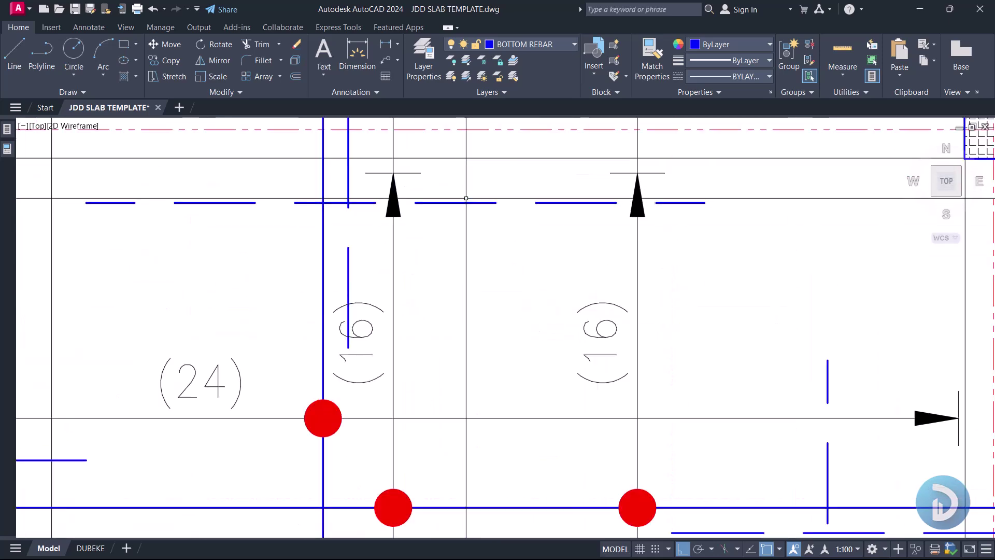
pyautogui.click(503, 254)
pyautogui.press('F8')
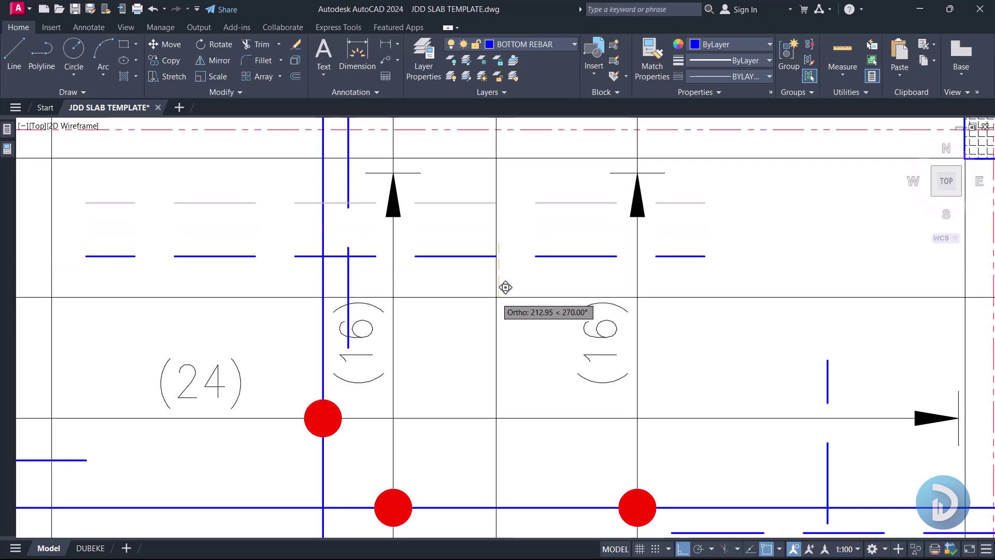
# - Move the copied callout's red dot straight up onto the dashed horizontal line
pyautogui.scroll(-4, 452, 188)
pyautogui.scroll(4, 444, 324)
pyautogui.click(369, 266)
pyautogui.click(460, 358)
pyautogui.write('m')
pyautogui.press('space')
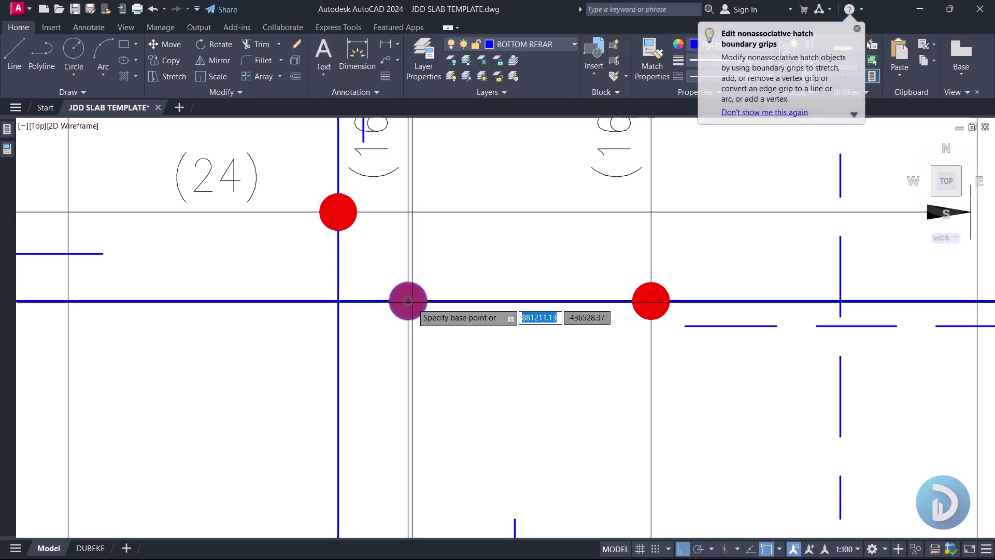
pyautogui.scroll(-2, 420, 301)
pyautogui.moveTo(429, 222); pyautogui.dragTo(430, 365, button='middle')
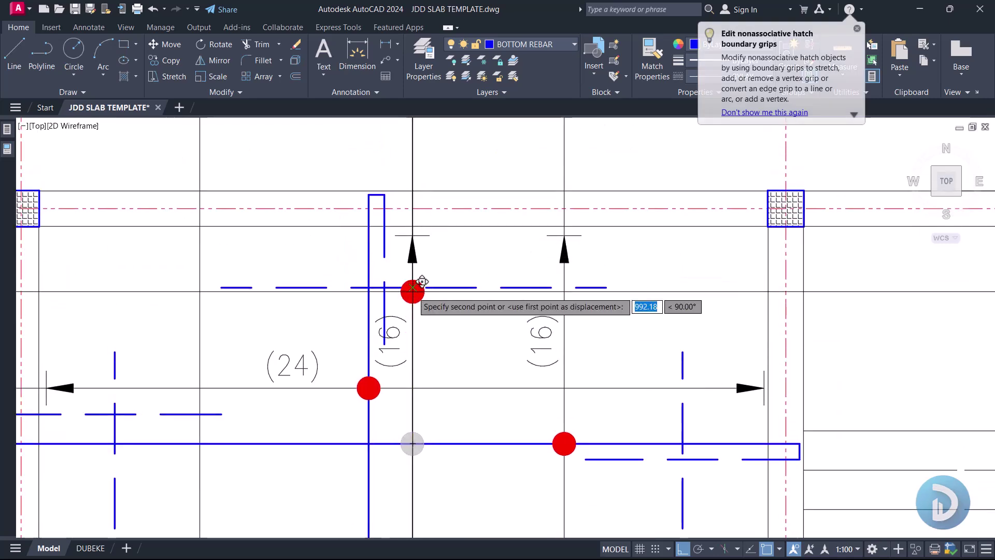
pyautogui.scroll(-3, 422, 281)
pyautogui.scroll(3, 410, 338)
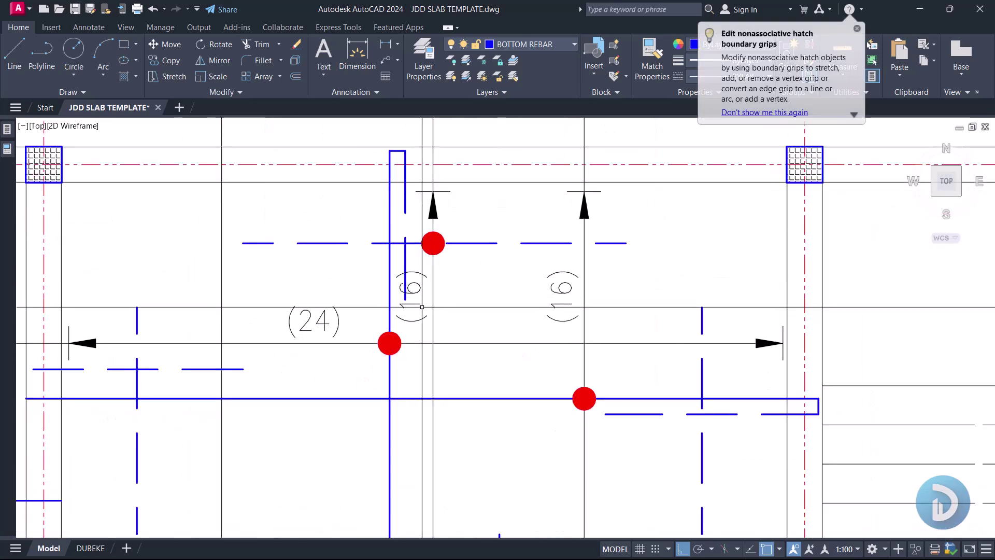
pyautogui.click(418, 299)
pyautogui.click(450, 309)
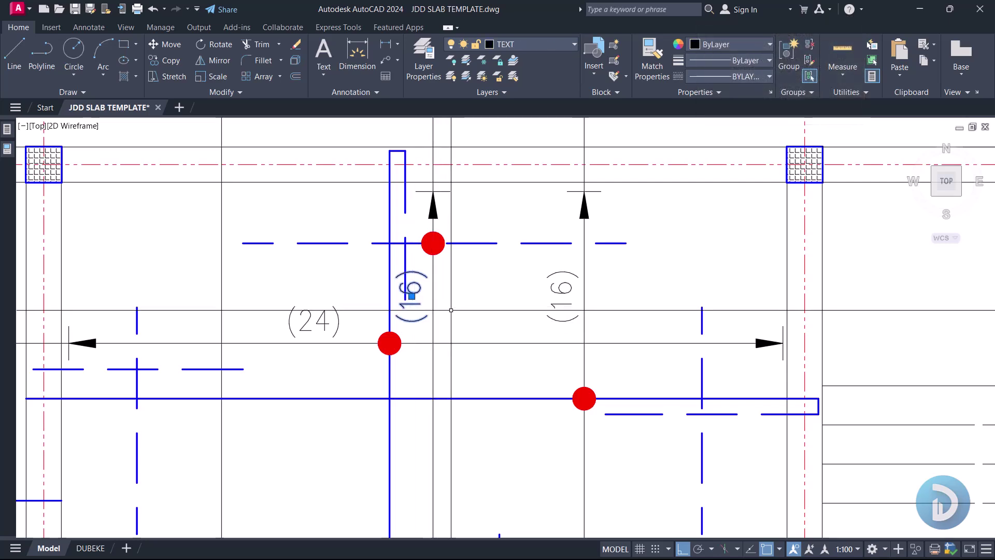
pyautogui.scroll(-2, 450, 309)
pyautogui.press('Escape')
# - Move the hooked vertical bar, with its red dot, horizontally left along the (24) extent line, nearer the panel's left column
pyautogui.scroll(8, 439, 234)
pyautogui.click(468, 240)
pyautogui.click(368, 206)
pyautogui.scroll(-7, 376, 175)
pyautogui.scroll(4, 378, 297)
pyautogui.click(326, 257)
pyautogui.click(400, 349)
pyautogui.scroll(-4, 388, 311)
pyautogui.moveTo(332, 353); pyautogui.dragTo(373, 343, button='middle')
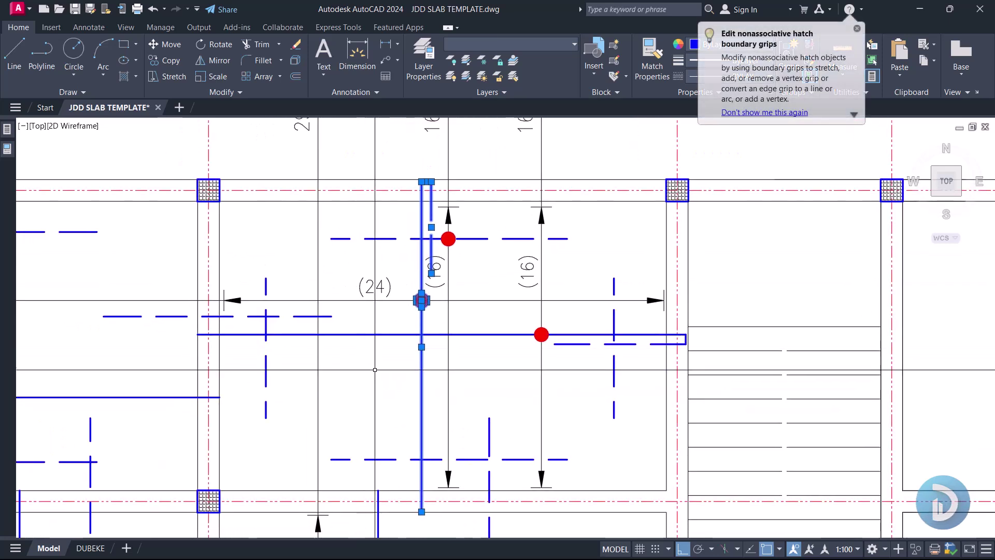
pyautogui.click(421, 300)
pyautogui.scroll(2, 264, 415)
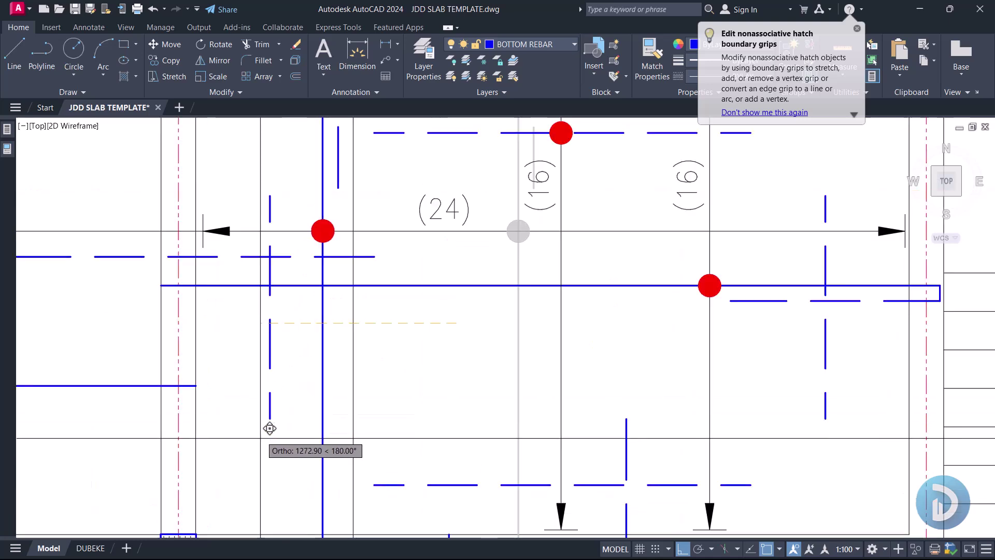
pyautogui.scroll(-4, 407, 356)
pyautogui.moveTo(413, 360); pyautogui.dragTo(392, 360, button='middle')
pyautogui.scroll(3, 315, 311)
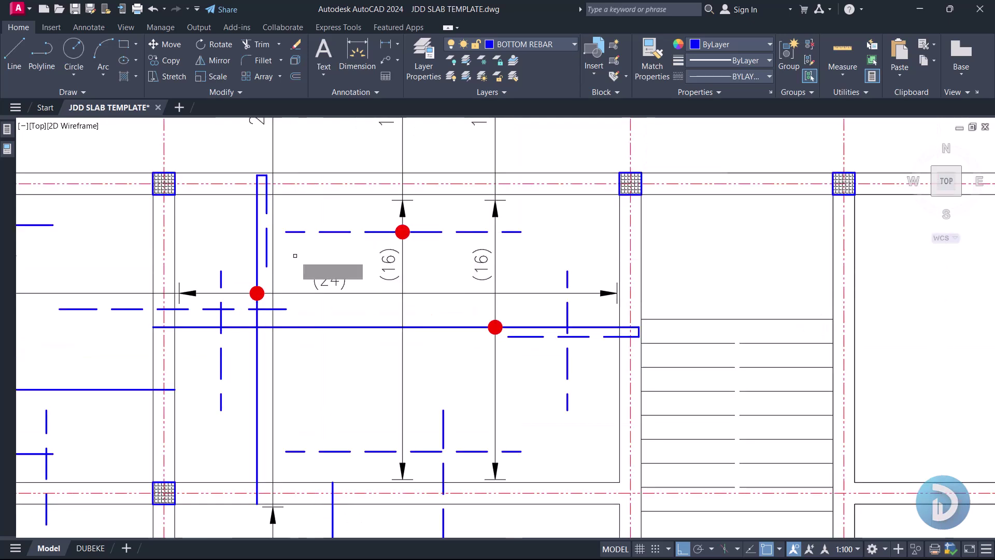
# - Shift the hooked vertical bar and its red dot horizontally right, between the 29-Y12-02 leader and the neighbouring middle callout
pyautogui.click(256, 254)
pyautogui.press('Return')
pyautogui.click(317, 171)
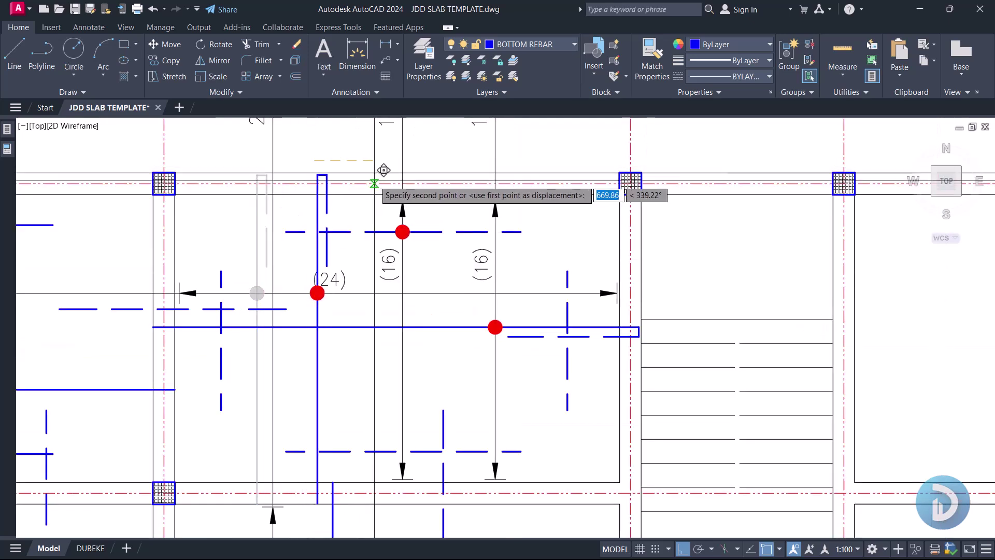
pyautogui.scroll(5, 371, 169)
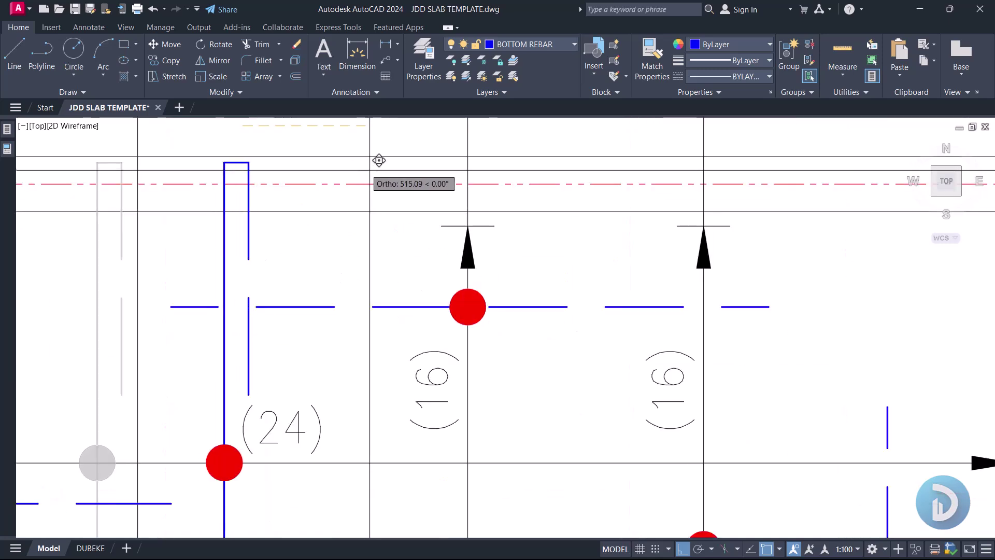
pyautogui.click(389, 164)
# - Move the (24) count horizontally to the left side of the hooked vertical bar's red dot
pyautogui.scroll(-7, 326, 402)
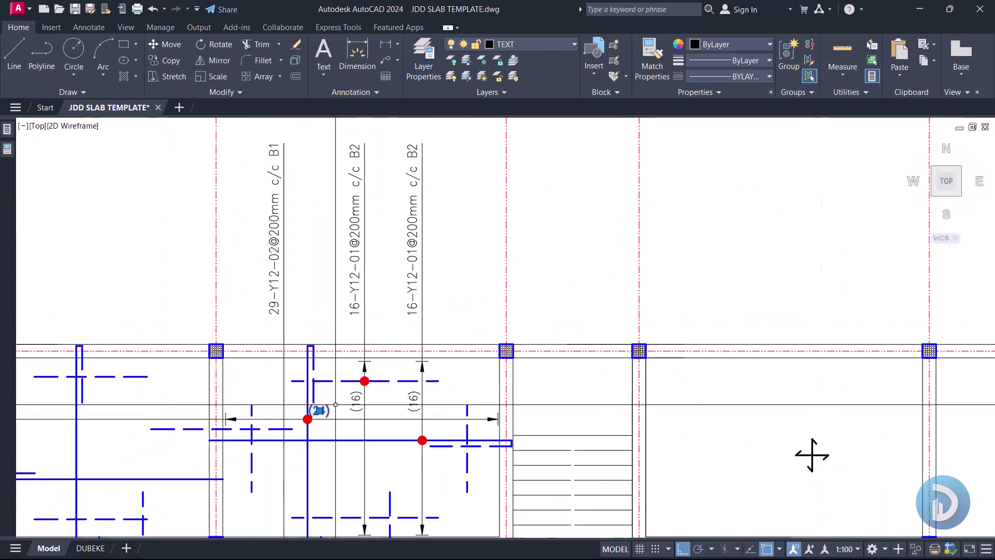
pyautogui.press('Return')
pyautogui.scroll(5, 410, 404)
pyautogui.click(402, 464)
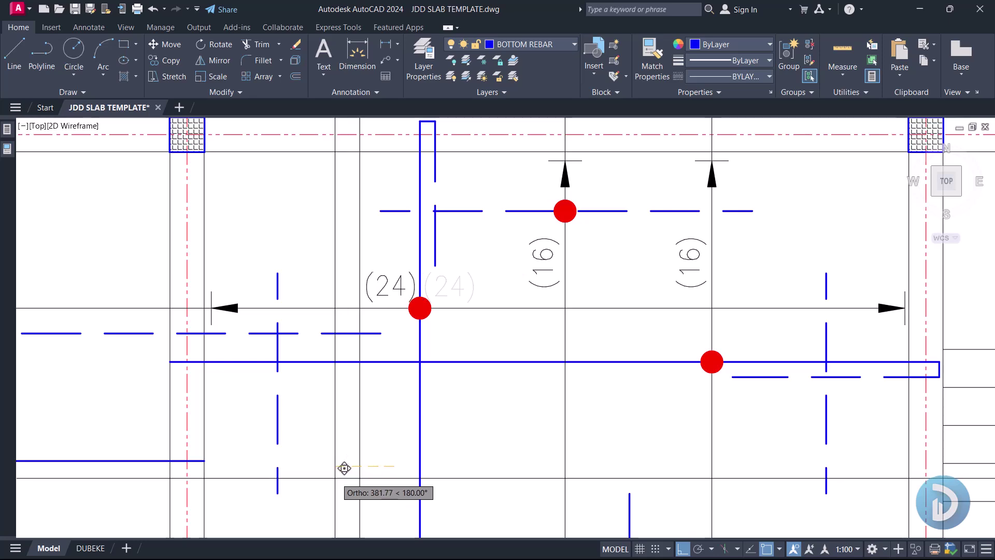
pyautogui.scroll(-4, 451, 330)
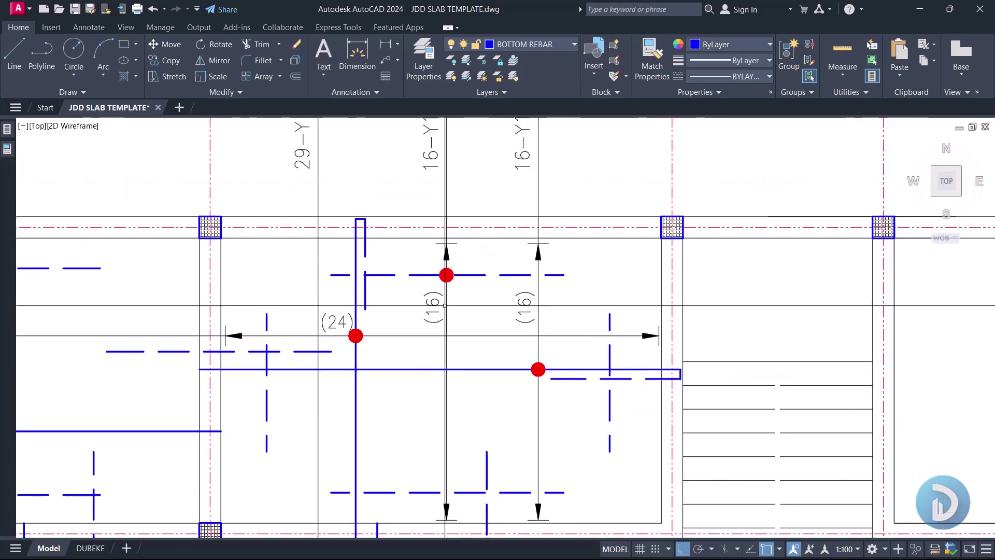
# - Move the middle callout's lower extent arrowhead and end tick straight up to just below its red dot
pyautogui.scroll(4, 476, 463)
pyautogui.click(370, 299)
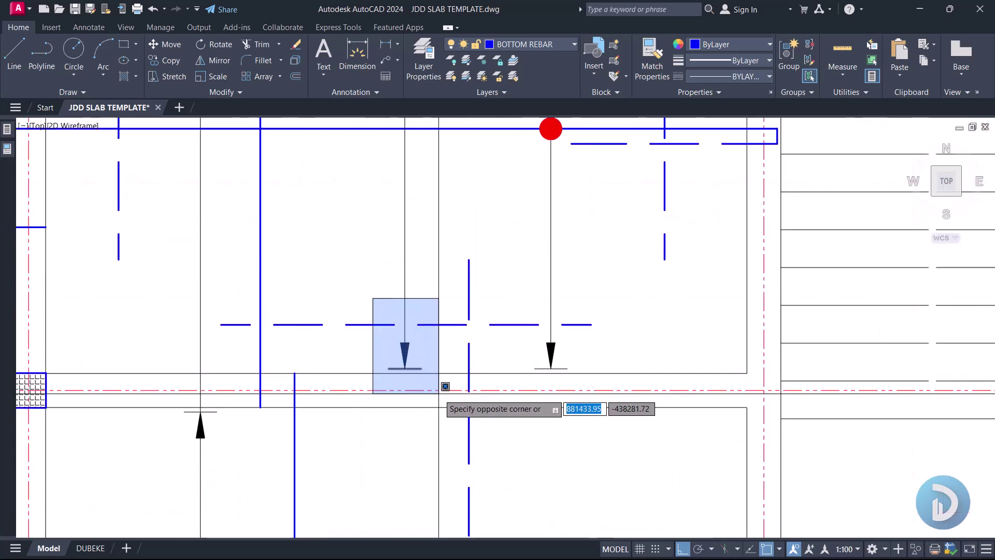
pyautogui.click(423, 368)
pyautogui.press('Return')
pyautogui.scroll(-4, 422, 472)
pyautogui.click(396, 492)
pyautogui.scroll(4, 425, 347)
pyautogui.scroll(-4, 414, 370)
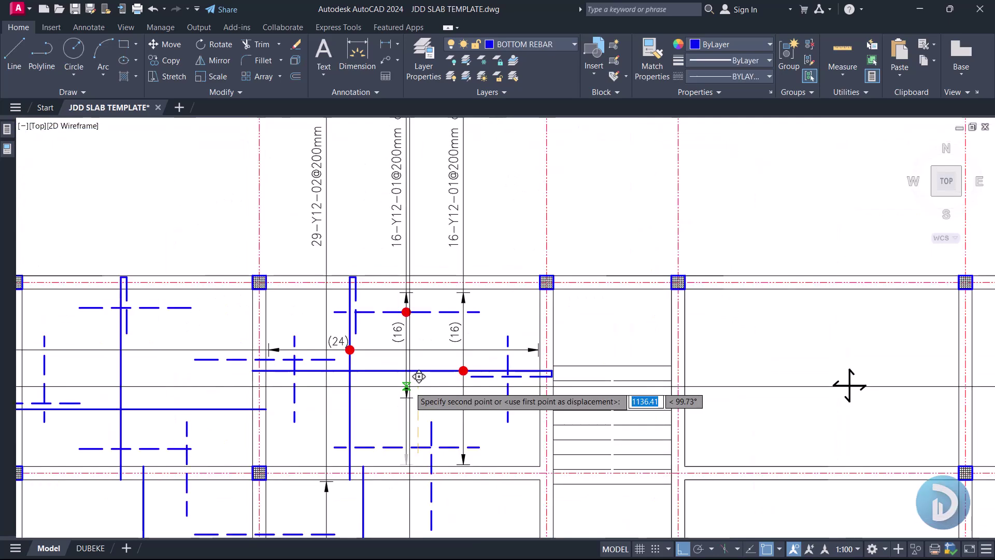
pyautogui.scroll(4, 420, 311)
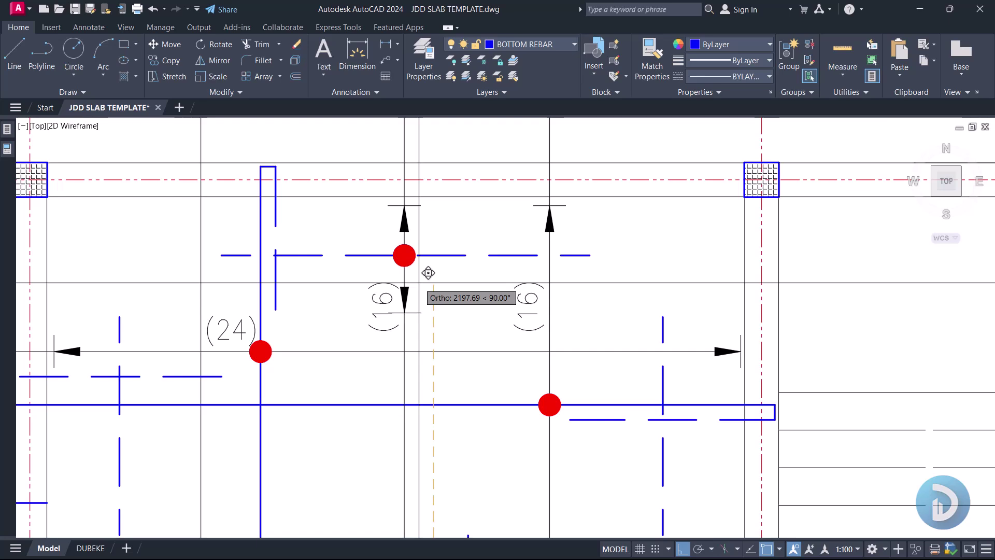
pyautogui.scroll(4, 374, 306)
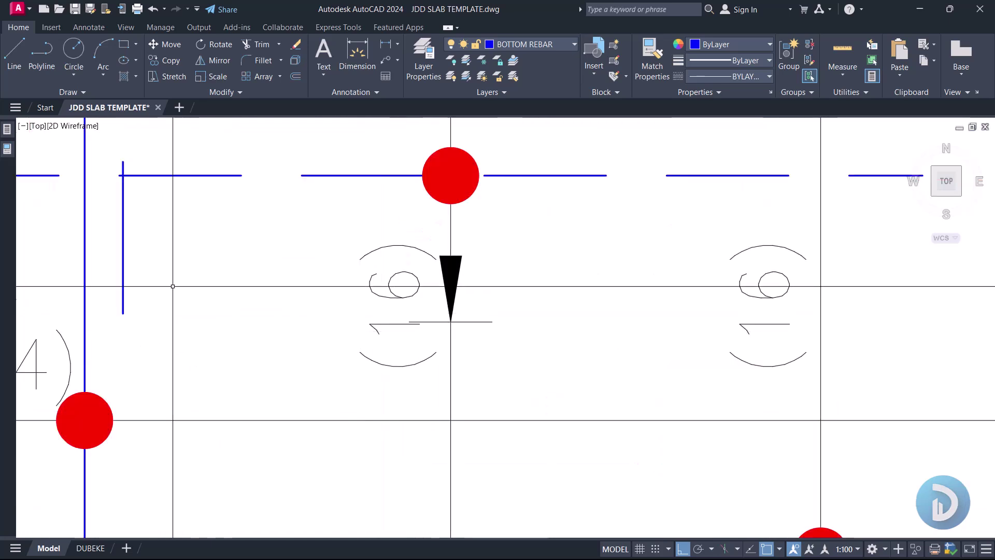
# - Measure from the upper beam's inner edge to the dashed hook's lower end and calculate 750/4 and 750/200
pyautogui.scroll(-4, 509, 395)
pyautogui.write('dli')
pyautogui.press('Return')
pyautogui.scroll(3, 418, 305)
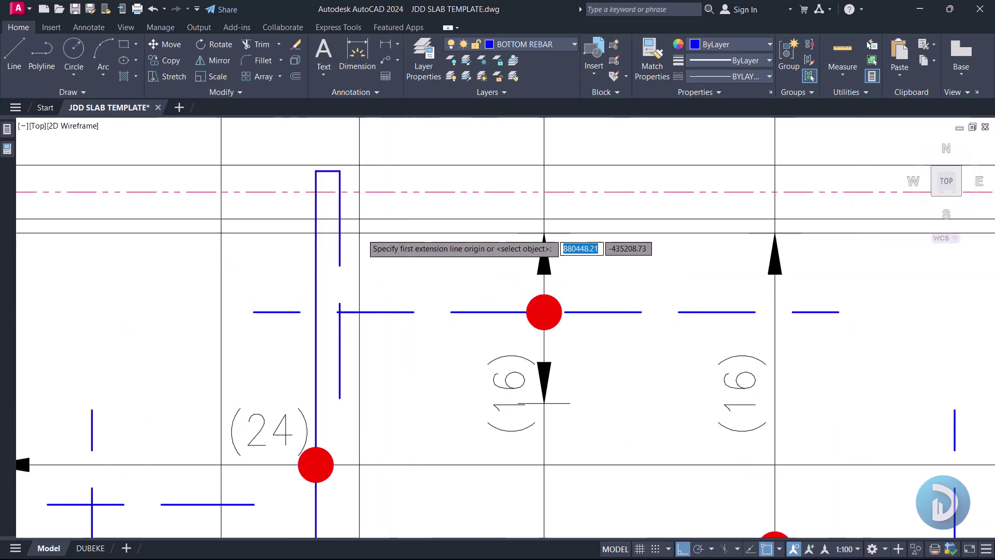
pyautogui.click(350, 218)
pyautogui.click(340, 397)
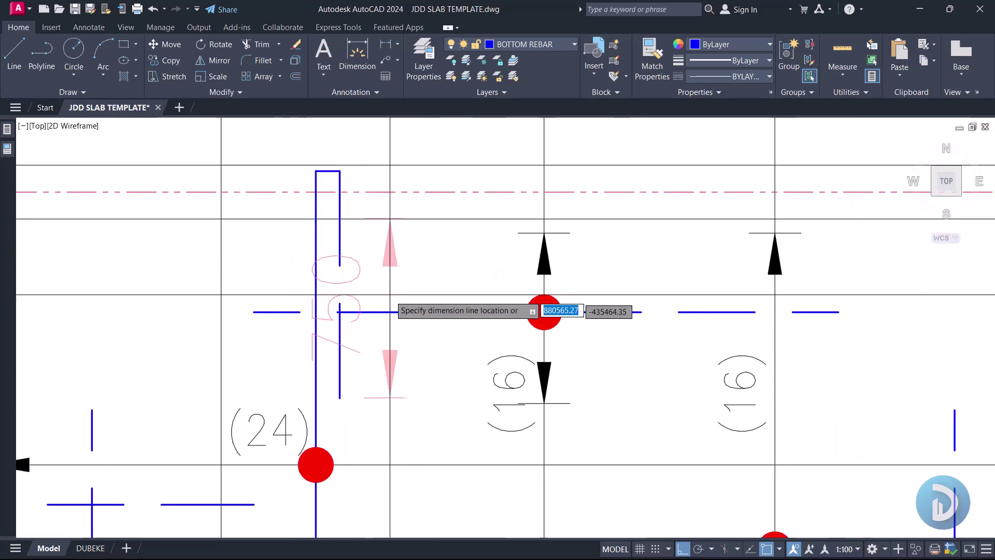
pyautogui.press('Escape')
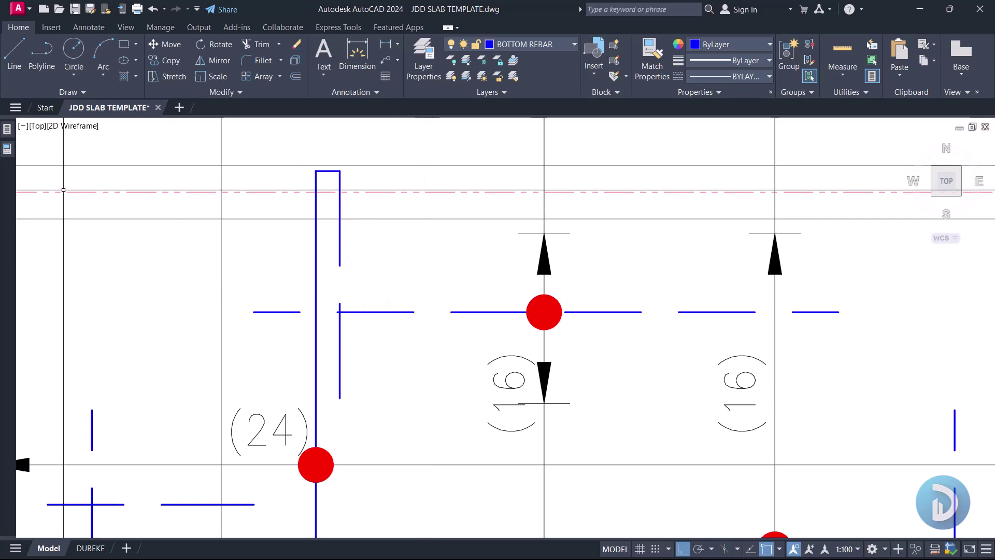
pyautogui.moveTo(7, 155)
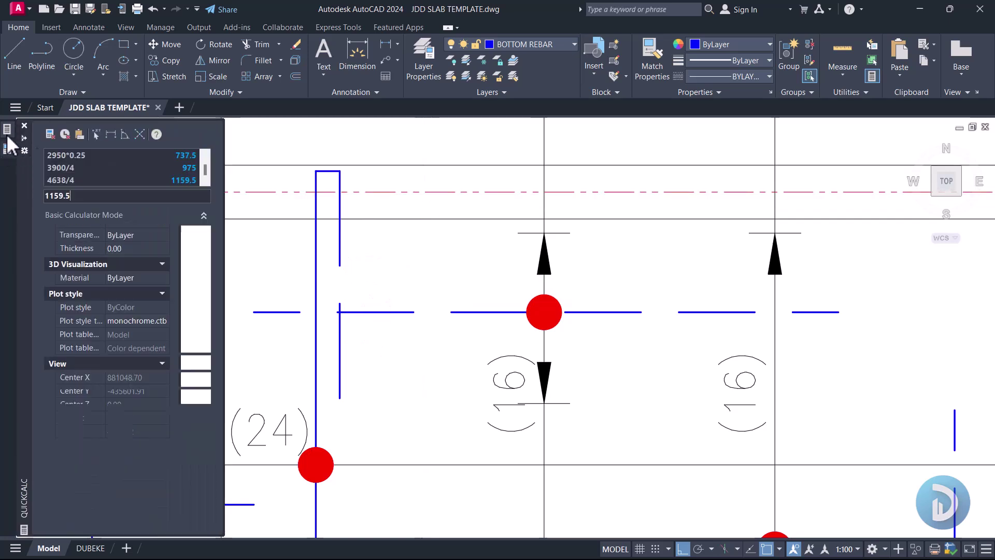
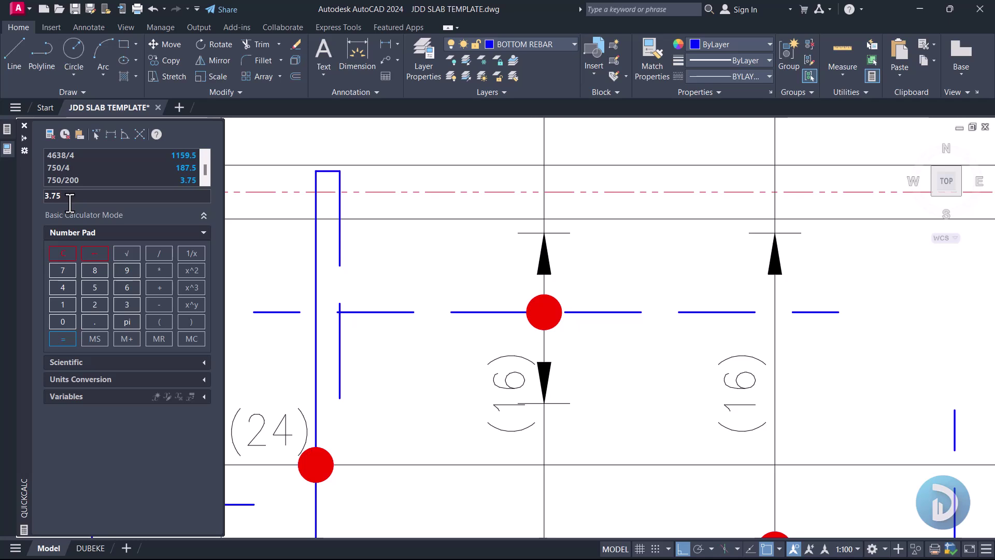
pyautogui.hotkey('ctrl', '1')
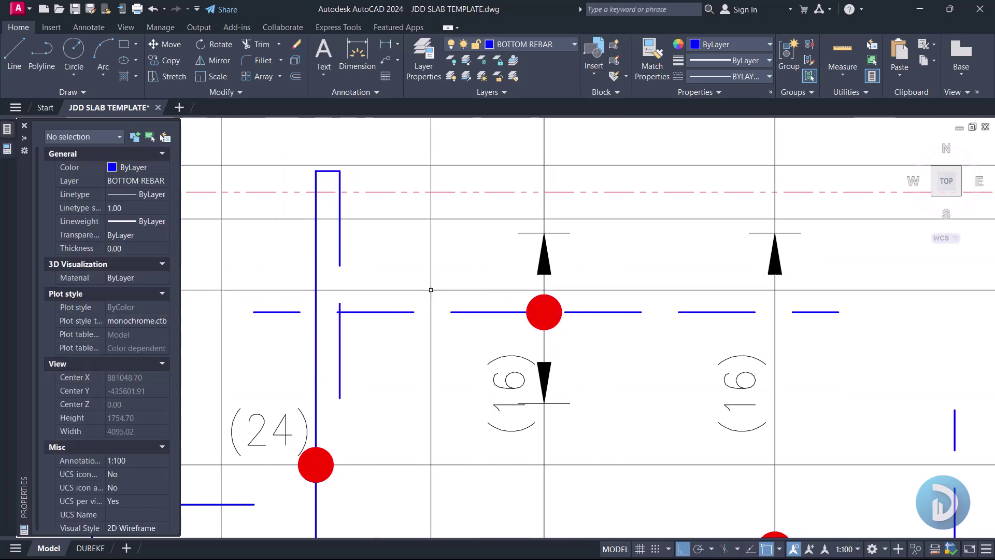
pyautogui.moveTo(521, 400); pyautogui.dragTo(469, 331, button='middle')
pyautogui.click(469, 333)
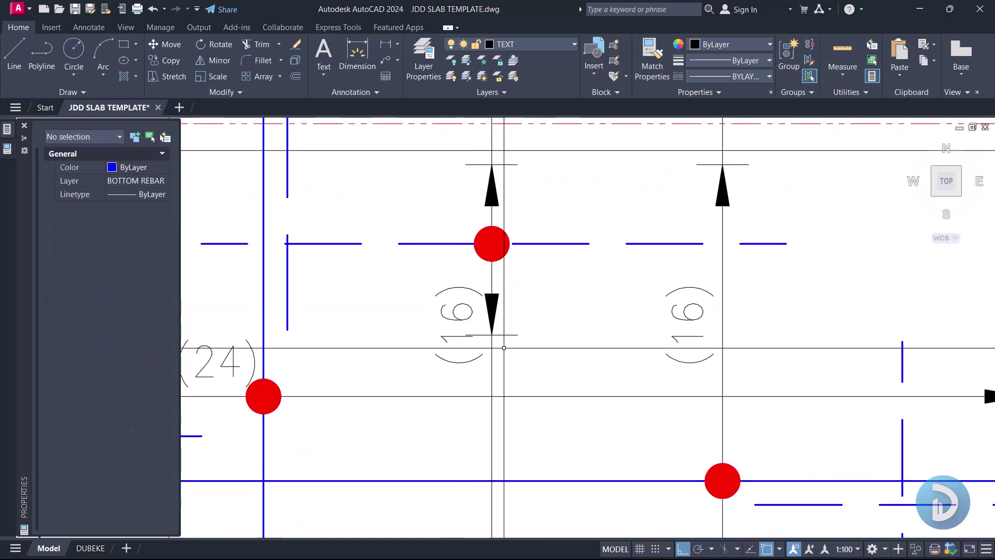
pyautogui.scroll(2, 502, 311)
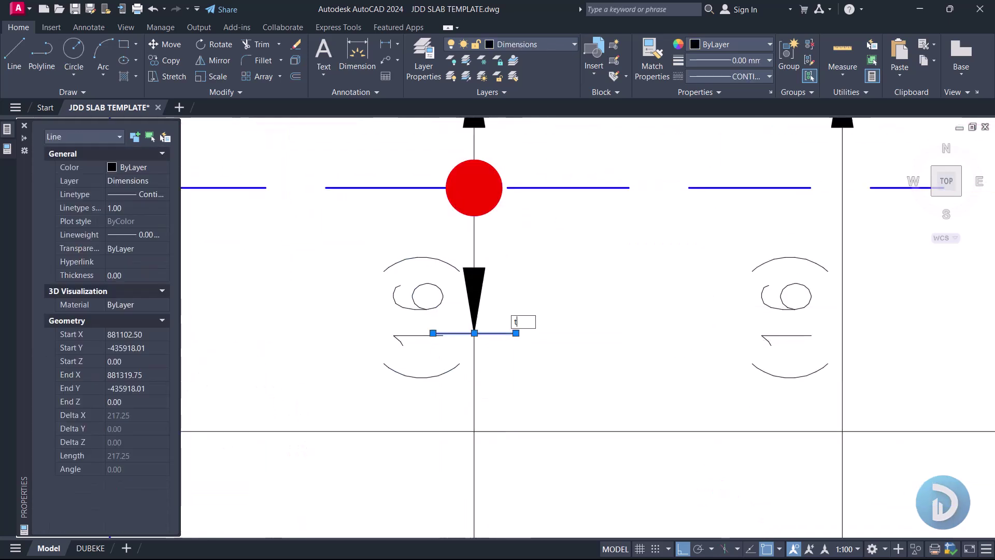
pyautogui.press('Return')
pyautogui.press('Escape')
# - Move the middle callout's (16) count diagonally up and left, clear of the lower extent arrowhead
pyautogui.click(431, 283)
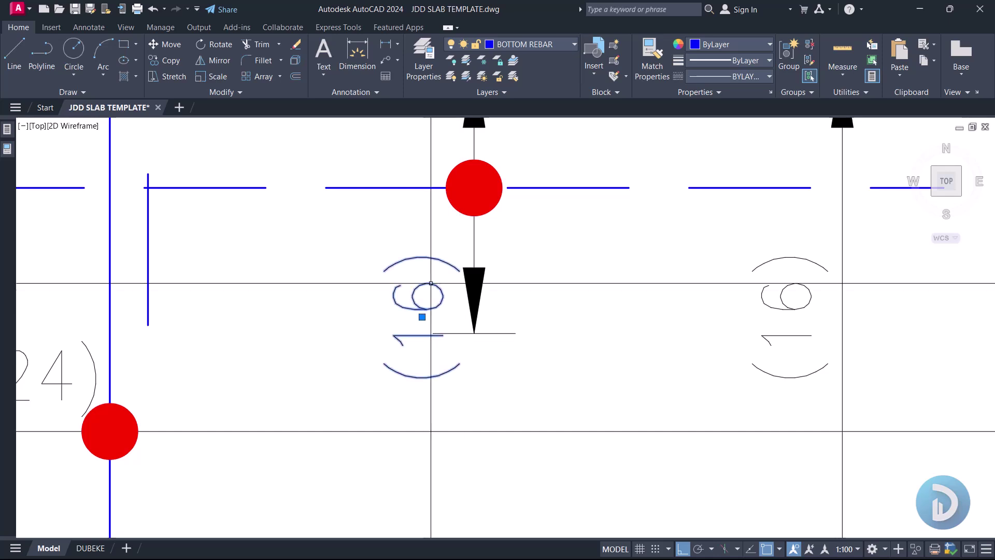
pyautogui.write('m')
pyautogui.press('Return')
pyautogui.click(600, 367)
pyautogui.click(573, 313)
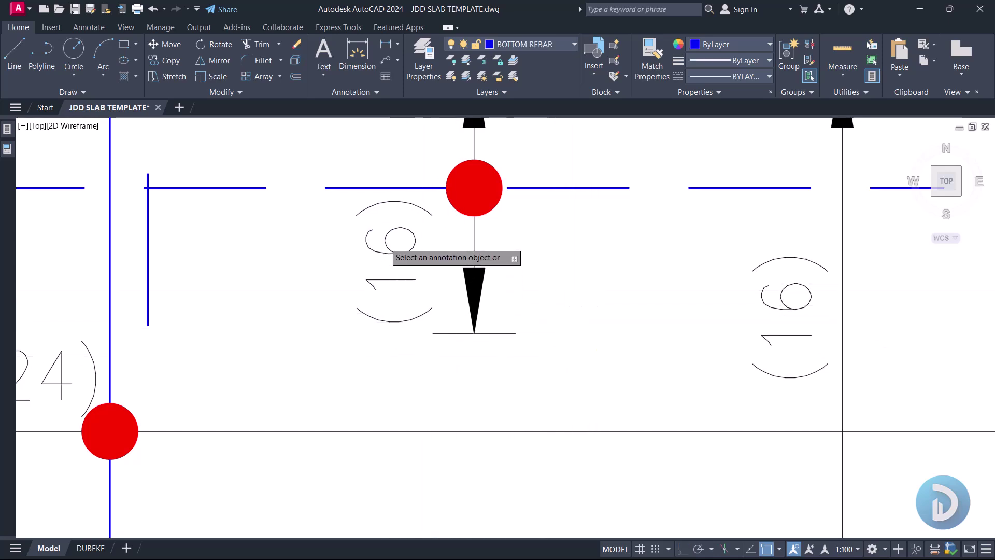
# - Change the middle callout's count text to (4)
pyautogui.click(396, 265)
pyautogui.write('4')
pyautogui.click(534, 282)
pyautogui.scroll(-3, 516, 324)
pyautogui.press('Escape')
# - Change the bar quantity in the middle vertical callout to 4 so that it reads 4-Y12-01@200mm c/c B2
pyautogui.moveTo(513, 312)
pyautogui.mouseDown(button='middle')
pyautogui.moveTo(472, 343)
pyautogui.moveTo(473, 419)
pyautogui.mouseUp(button='middle')
pyautogui.moveTo(470, 267); pyautogui.dragTo(469, 416, button='middle')
pyautogui.moveTo(434, 356); pyautogui.dragTo(433, 376, button='middle')
pyautogui.press('Return')
pyautogui.click(434, 334)
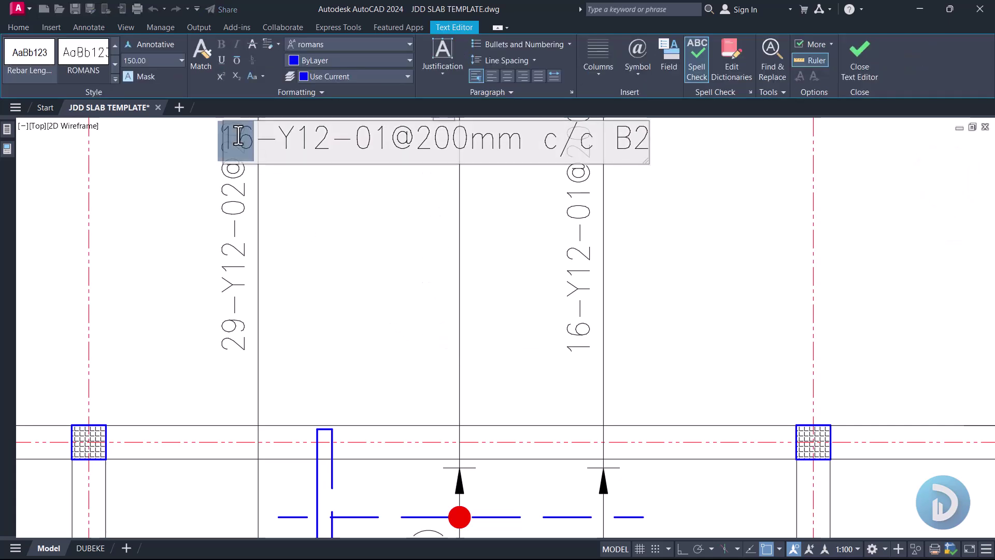
pyautogui.write('4')
pyautogui.scroll(-2, 337, 176)
pyautogui.scroll(3, 357, 184)
pyautogui.scroll(-10, 397, 246)
pyautogui.click(393, 243)
# - Change the bar mark in the middle vertical callout to 04, making it 4-Y12-04@200mm c/c B2
pyautogui.scroll(6, 268, 290)
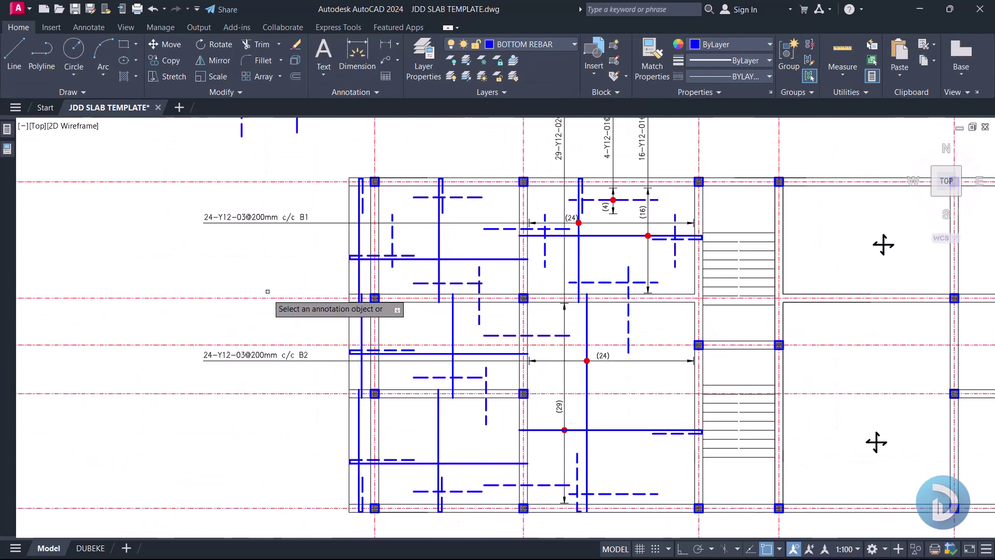
pyautogui.scroll(-4, 217, 390)
pyautogui.scroll(6, 398, 280)
pyautogui.moveTo(474, 225); pyautogui.dragTo(378, 313, button='middle')
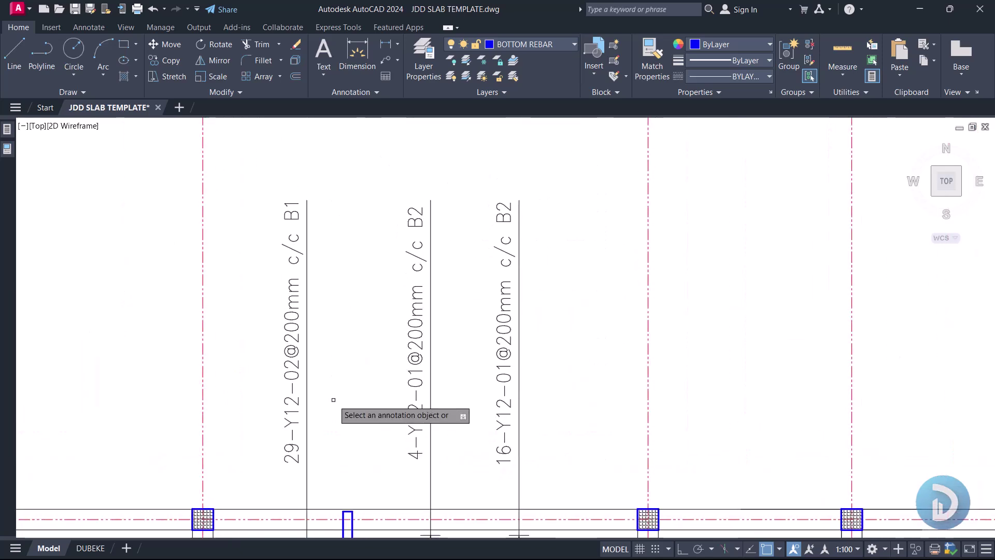
pyautogui.moveTo(326, 422); pyautogui.dragTo(359, 362, button='middle')
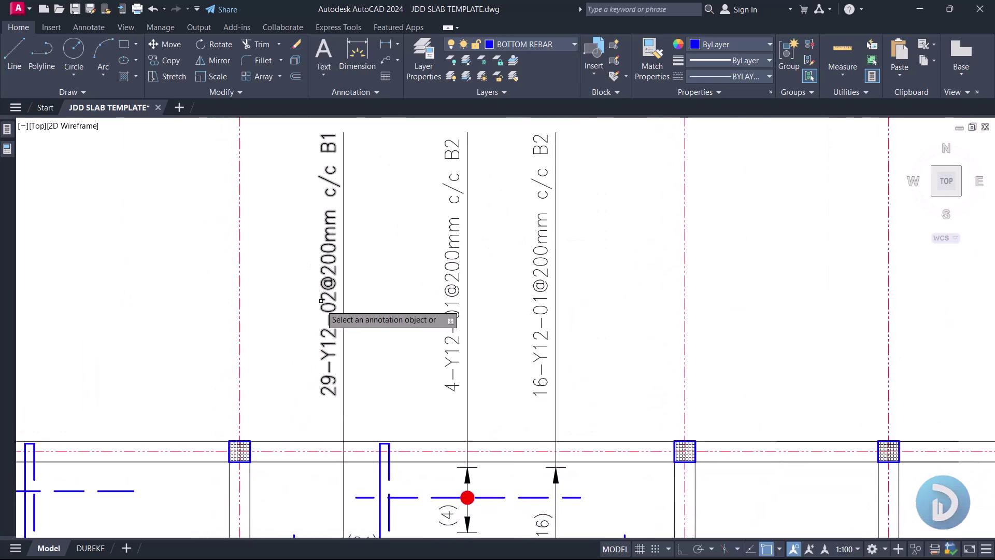
pyautogui.click(325, 303)
pyautogui.scroll(-2, 355, 265)
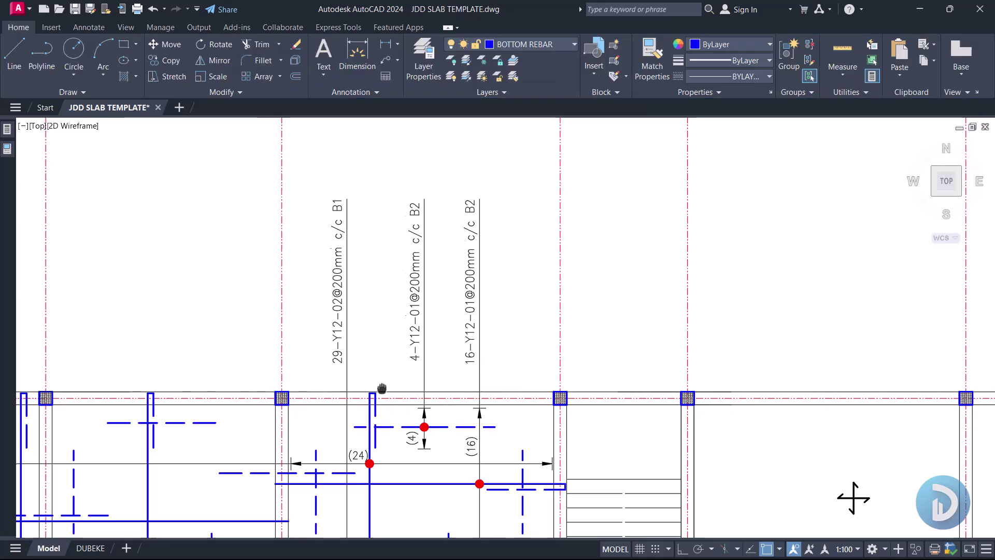
pyautogui.click(345, 311)
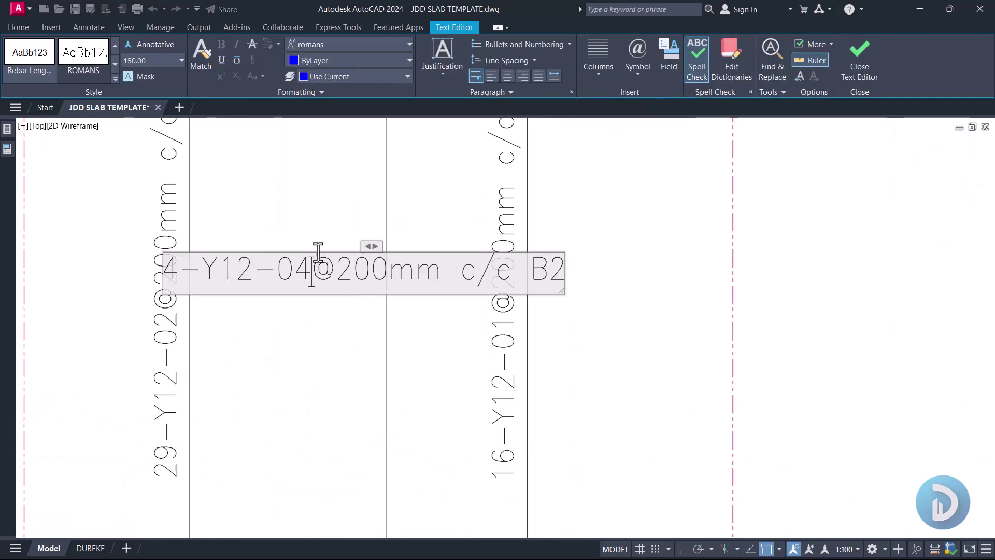
# - Change the middle callout's layer suffix to T2 so that it reads 4-Y12-04@200mm c/c T2
pyautogui.scroll(2, 322, 259)
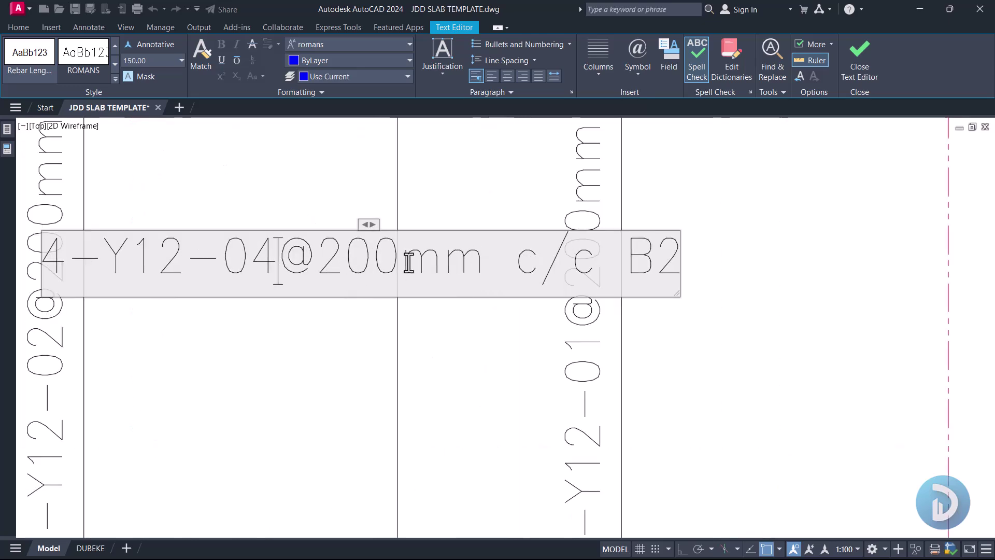
pyautogui.scroll(-2, 406, 276)
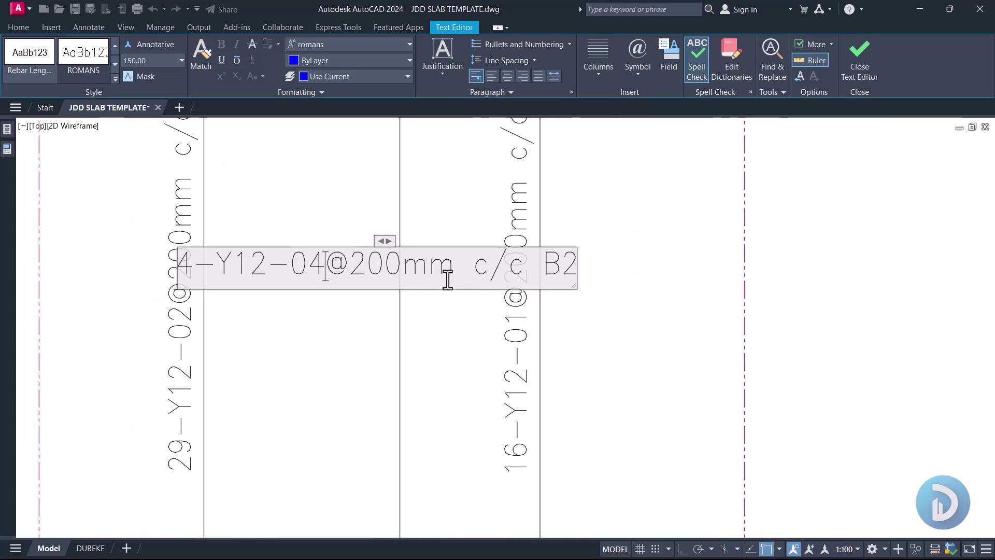
pyautogui.scroll(-4, 448, 280)
pyautogui.scroll(4, 413, 422)
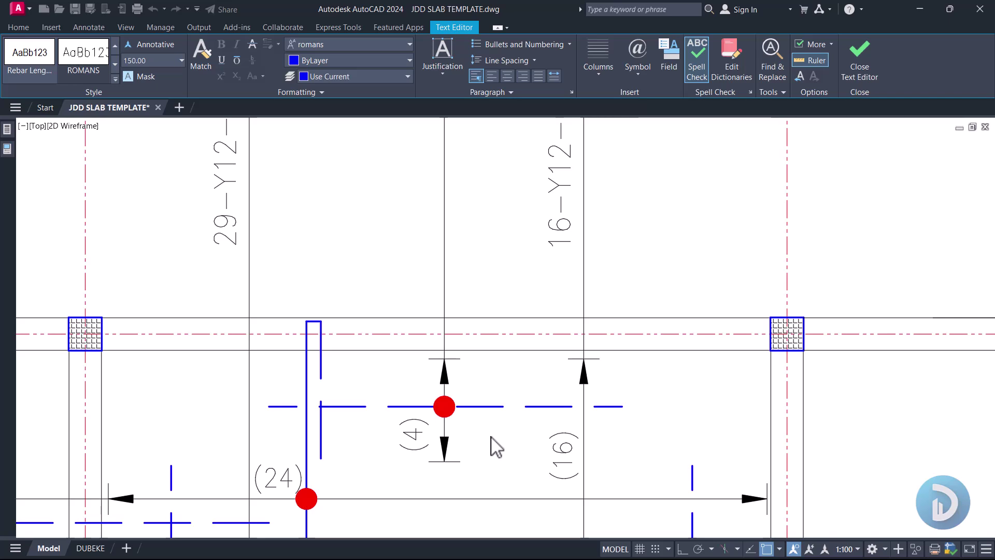
pyautogui.scroll(-4, 491, 445)
pyautogui.scroll(5, 531, 311)
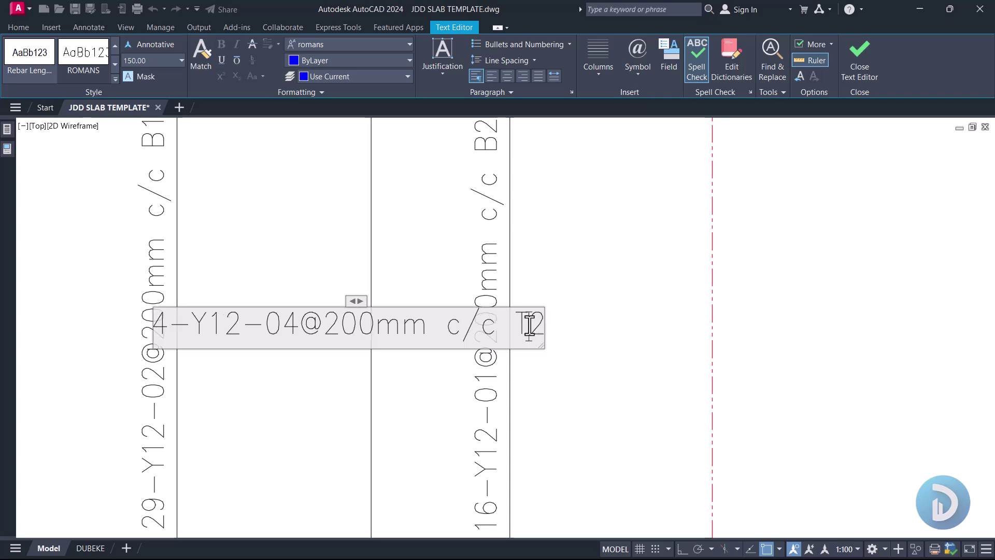
pyautogui.click(616, 275)
pyautogui.scroll(-4, 575, 353)
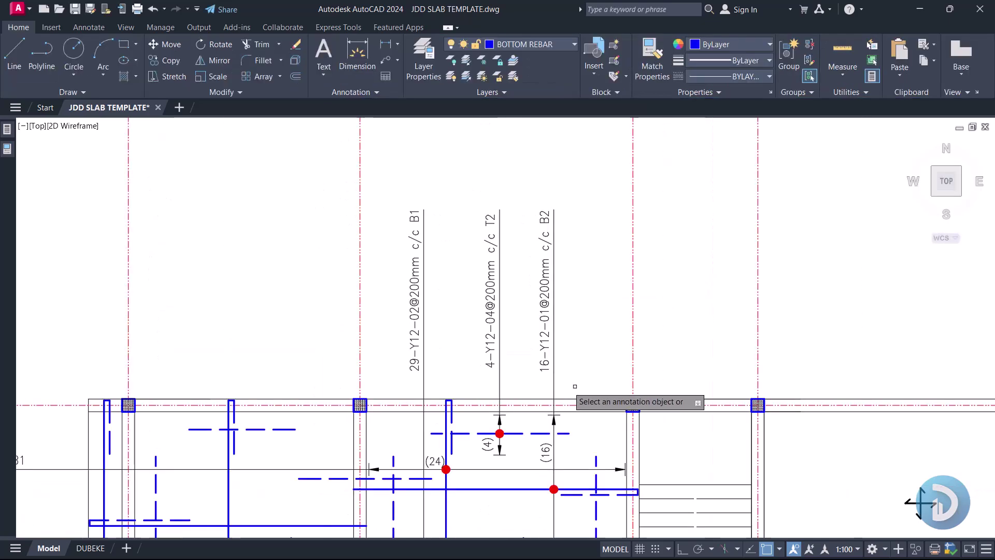
pyautogui.scroll(4, 475, 482)
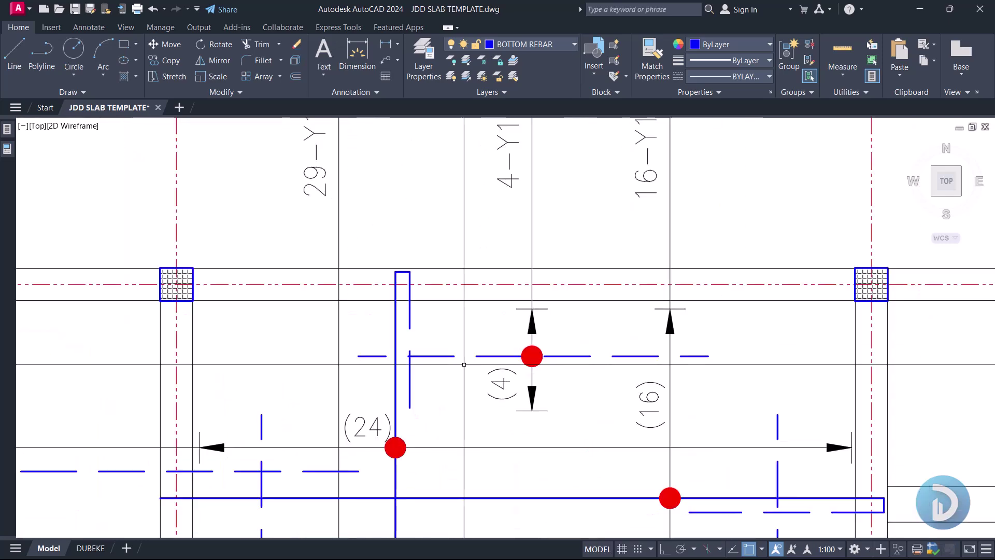
# - Copy the hooked dashed bar at the top of the upper middle panel horizontally towards the (4) marker
pyautogui.click(383, 239)
pyautogui.click(439, 435)
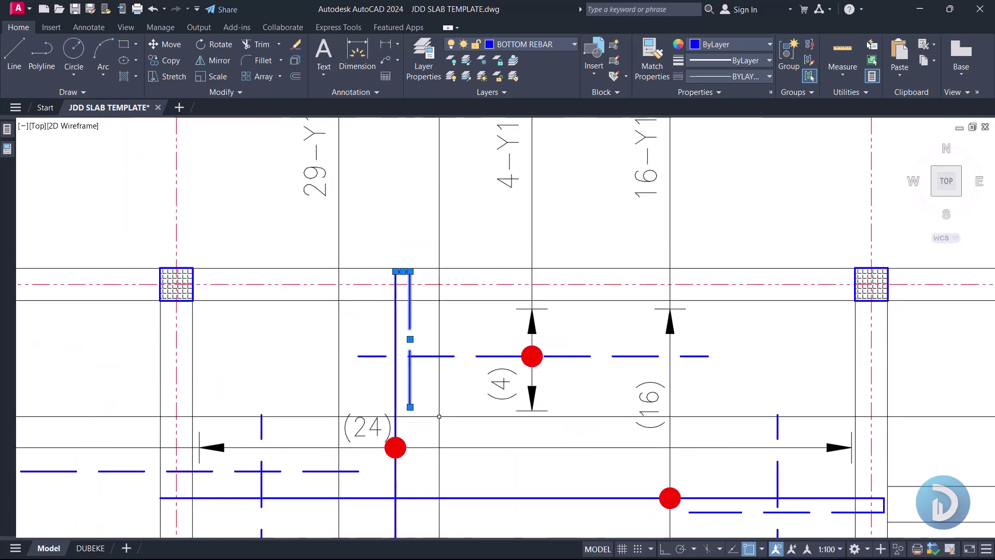
pyautogui.rightClick(406, 189)
pyautogui.click(436, 293)
pyautogui.click(433, 398)
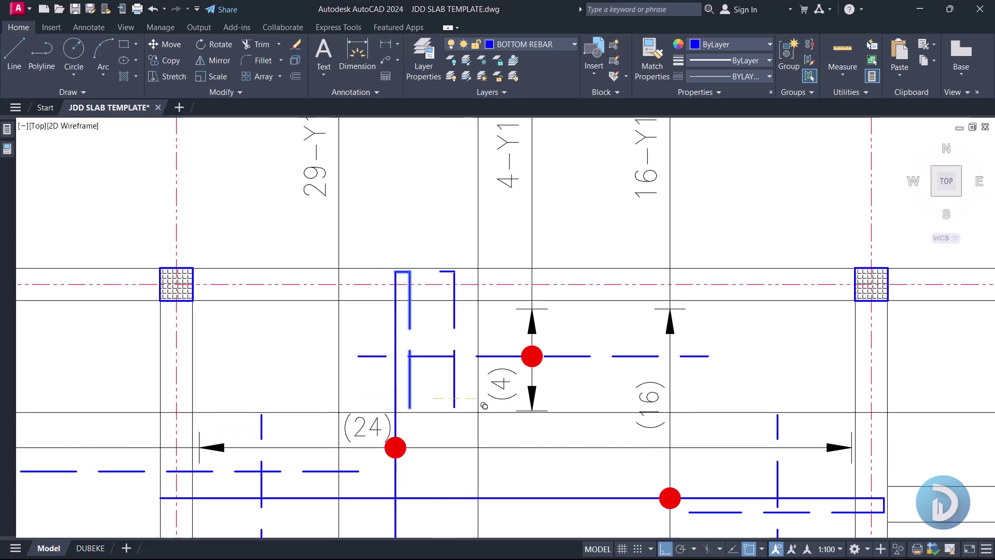
pyautogui.click(487, 417)
pyautogui.press('Return')
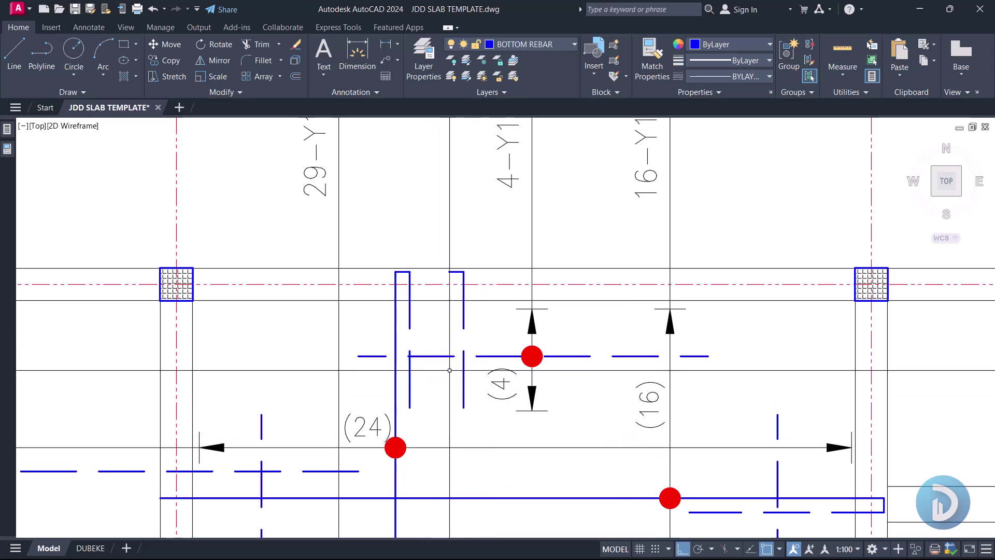
# - Delete the copied hooked dashed bar beside the (4) marker in the upper middle panel
pyautogui.moveTo(484, 382); pyautogui.dragTo(619, 390, button='middle')
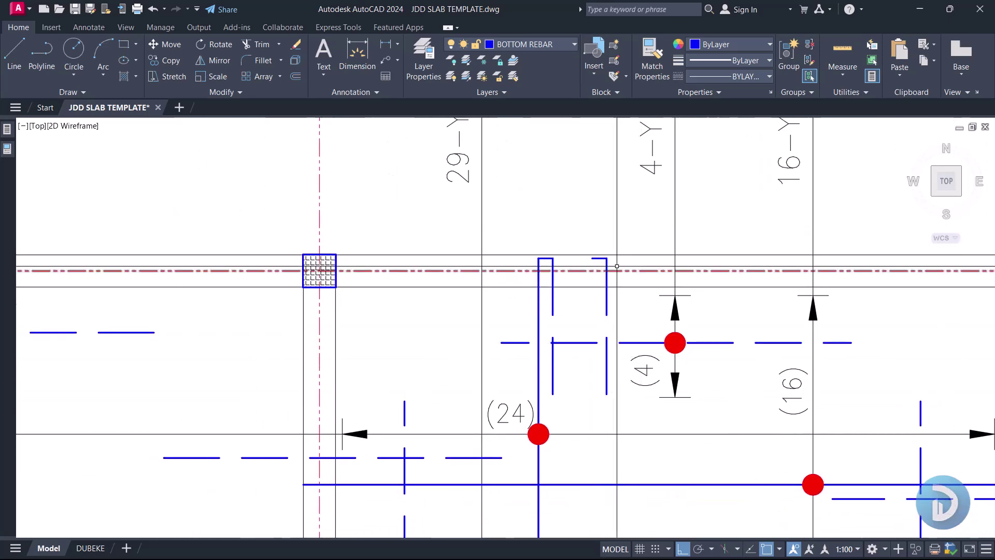
pyautogui.scroll(-4, 613, 306)
pyautogui.moveTo(569, 309); pyautogui.dragTo(625, 302, button='middle')
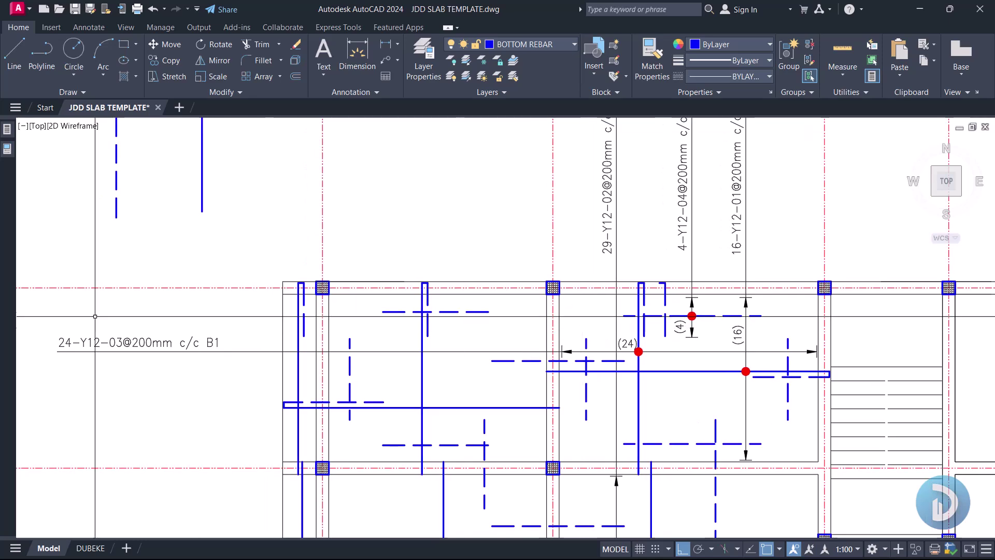
pyautogui.scroll(4, 625, 302)
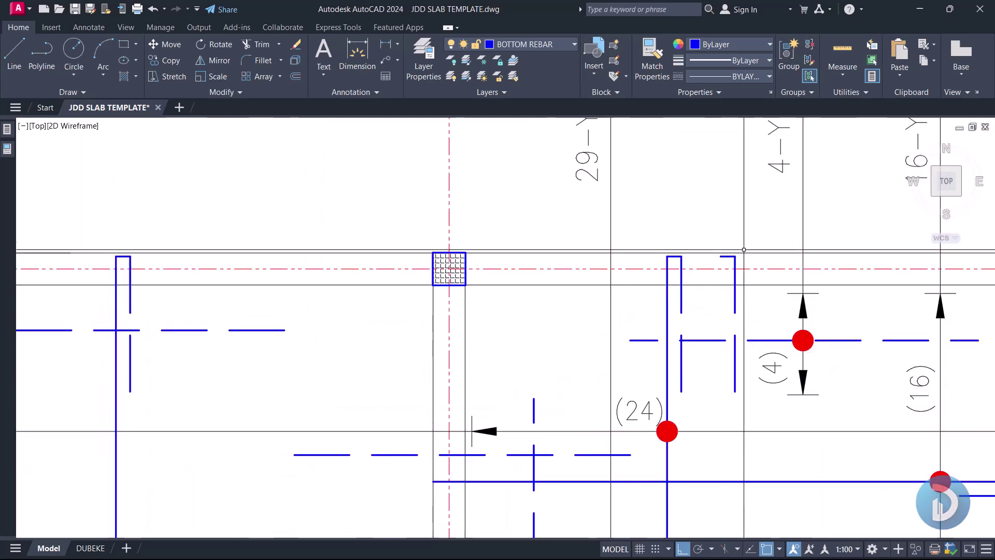
pyautogui.scroll(-2, 726, 374)
pyautogui.moveTo(739, 286)
pyautogui.mouseDown(button='middle')
pyautogui.moveTo(740, 313)
pyautogui.moveTo(669, 317)
pyautogui.mouseUp(button='middle')
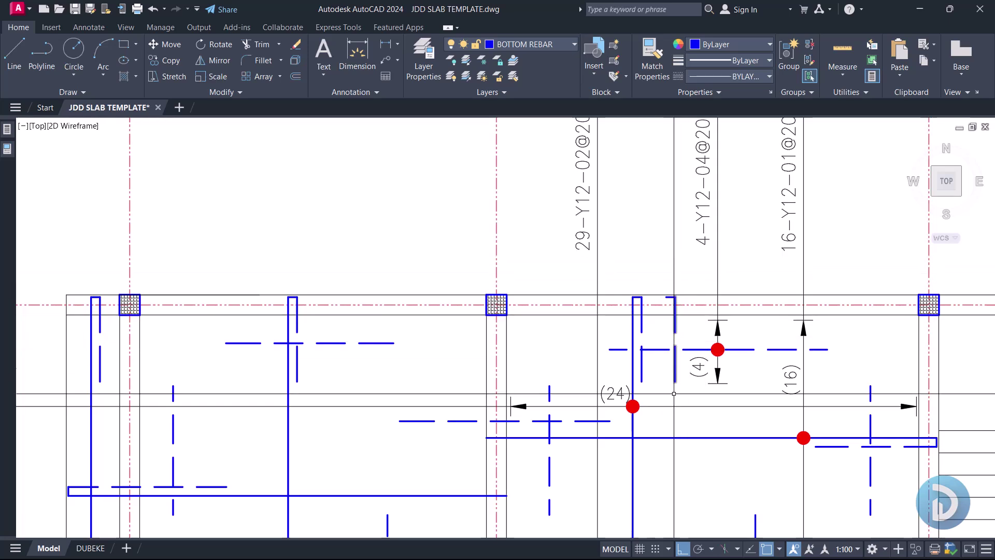
pyautogui.scroll(4, 672, 337)
pyautogui.moveTo(672, 336)
pyautogui.mouseDown(button='middle')
pyautogui.moveTo(627, 318)
pyautogui.moveTo(595, 321)
pyautogui.moveTo(536, 191)
pyautogui.mouseUp(button='middle')
pyautogui.click(536, 191)
pyautogui.click(605, 460)
pyautogui.press('Delete')
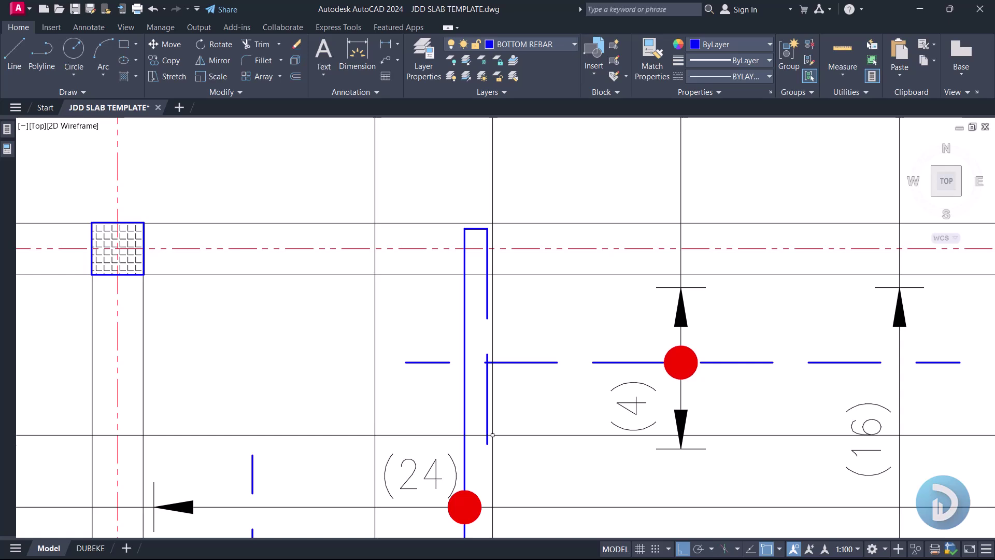
pyautogui.scroll(-2, 501, 394)
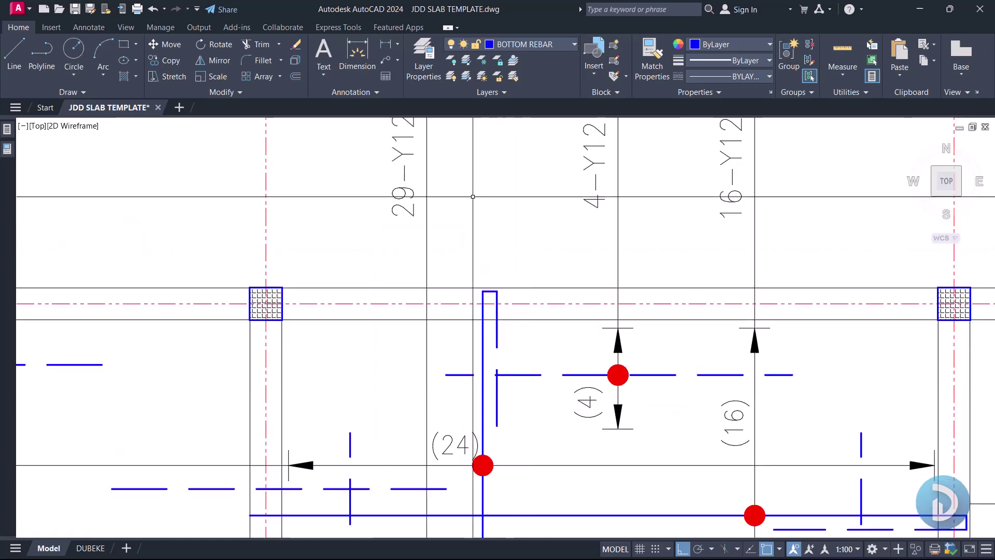
pyautogui.moveTo(566, 385)
pyautogui.mouseDown(button='middle')
pyautogui.moveTo(501, 385)
pyautogui.moveTo(501, 335)
pyautogui.mouseUp(button='middle')
pyautogui.scroll(2, 464, 311)
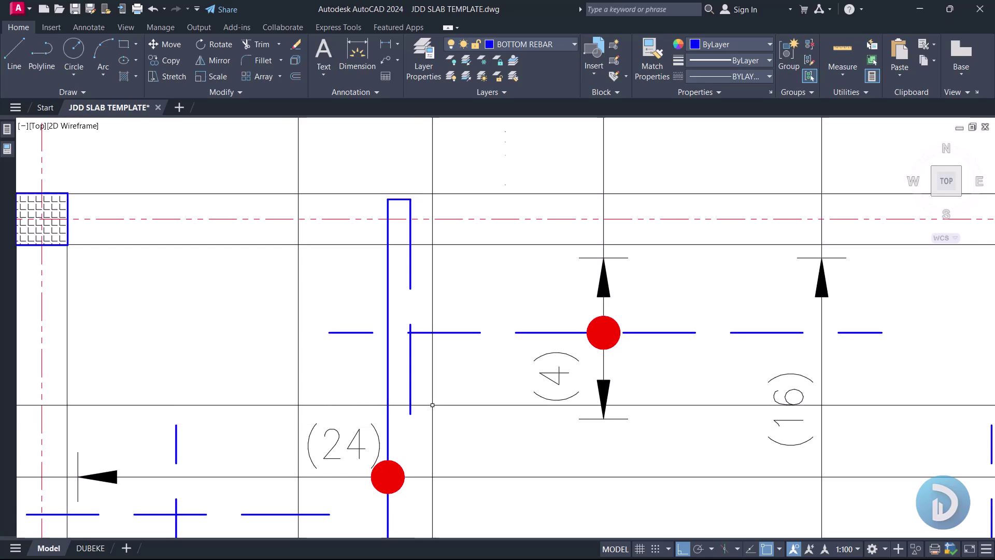
pyautogui.scroll(-2, 275, 488)
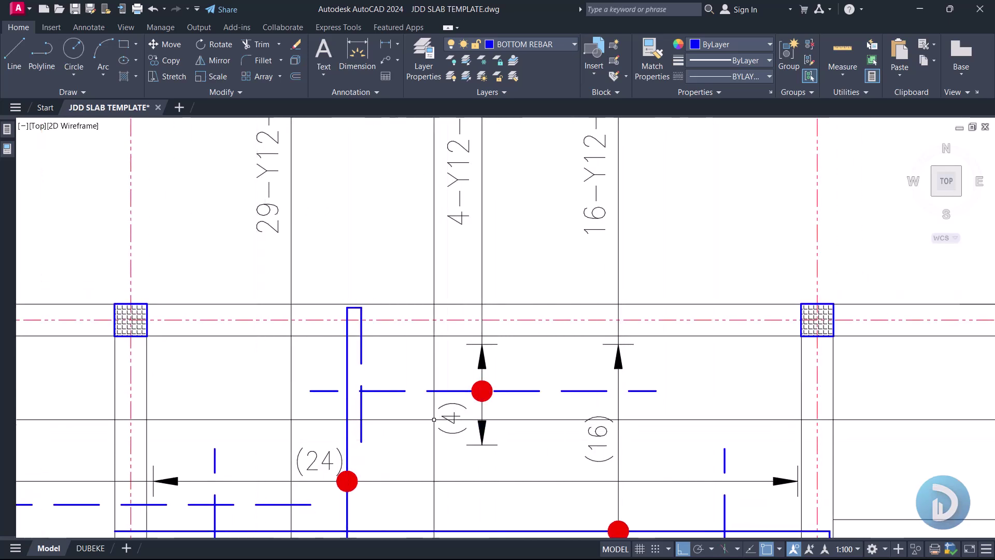
pyautogui.moveTo(448, 425); pyautogui.dragTo(424, 422, button='middle')
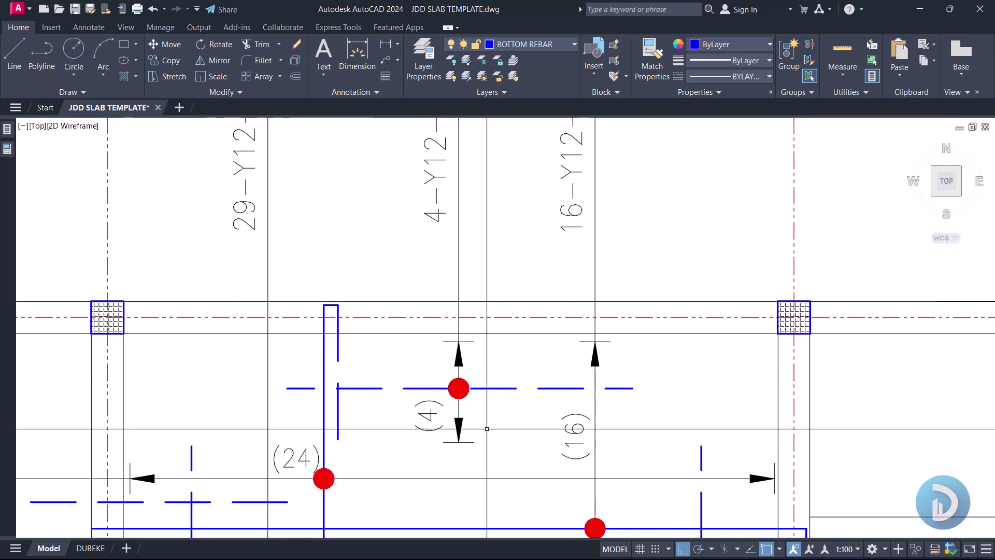
pyautogui.moveTo(318, 378); pyautogui.dragTo(326, 350, button='middle')
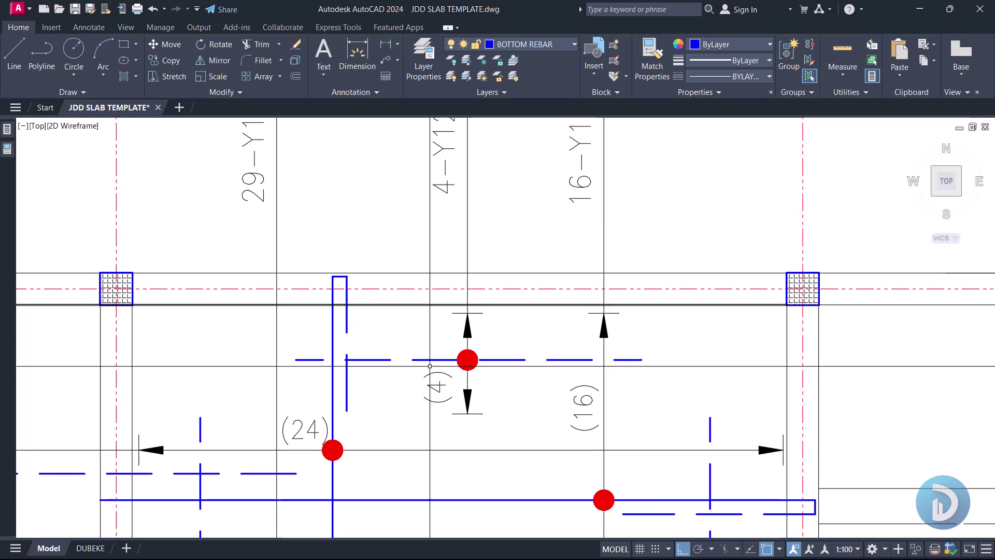
pyautogui.scroll(-6, 480, 307)
pyautogui.moveTo(459, 394); pyautogui.dragTo(460, 318, button='middle')
pyautogui.scroll(2, 484, 295)
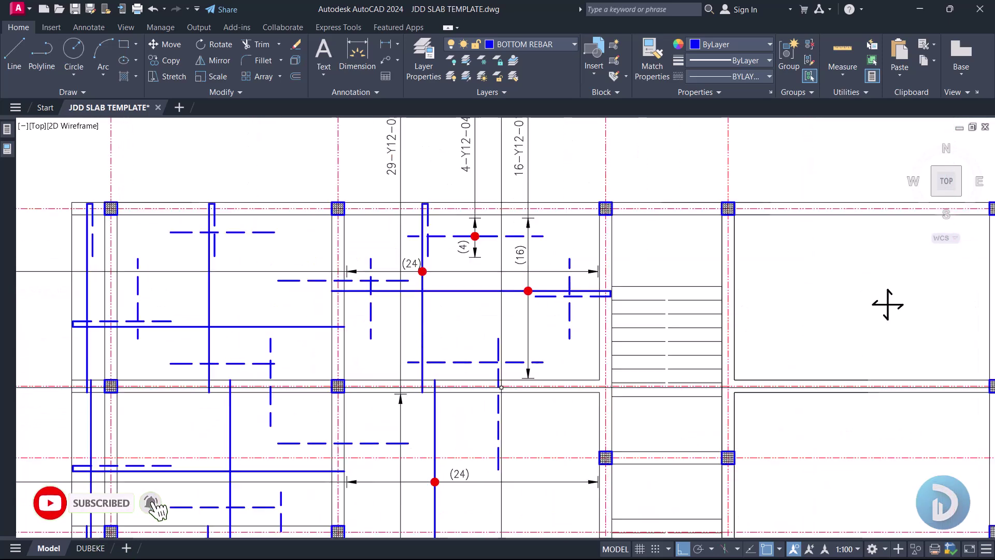
pyautogui.moveTo(496, 379); pyautogui.dragTo(496, 359, button='middle')
pyautogui.scroll(-4, 887, 284)
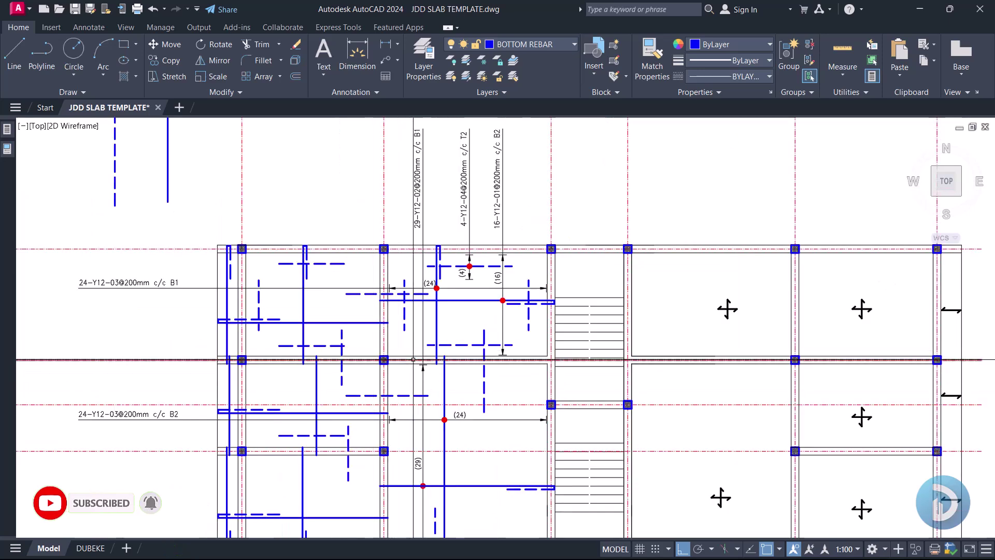
# - Copy the whole 4-Y12-04@200mm c/c T2 callout horizontally into the gap beside the 29-Y12-02 callout
pyautogui.scroll(4, 870, 333)
pyautogui.scroll(2, 431, 234)
pyautogui.moveTo(453, 210)
pyautogui.mouseDown(button='middle')
pyautogui.moveTo(431, 234)
pyautogui.moveTo(439, 335)
pyautogui.mouseUp(button='middle')
pyautogui.click(484, 318)
pyautogui.scroll(4, 458, 408)
pyautogui.click(394, 229)
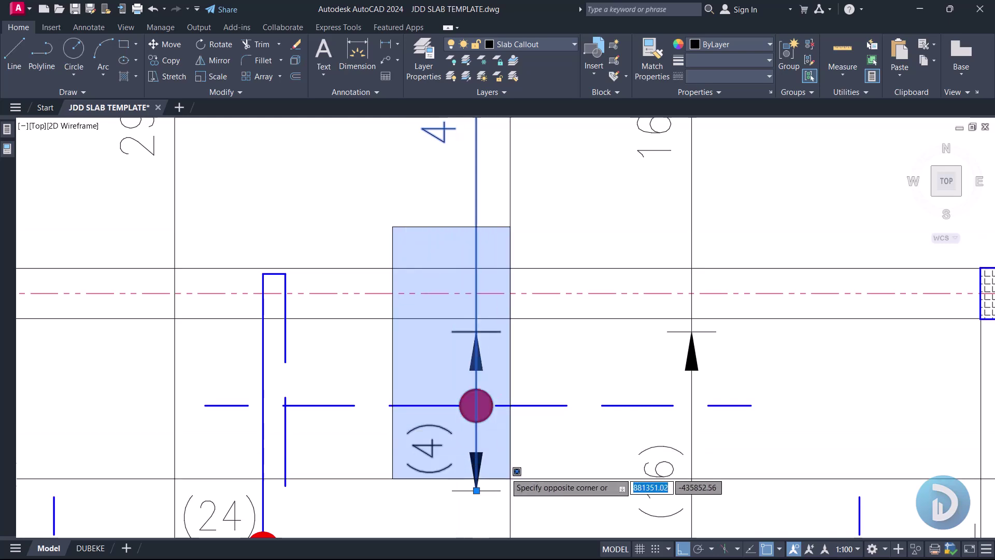
pyautogui.click(536, 493)
pyautogui.scroll(-3, 536, 493)
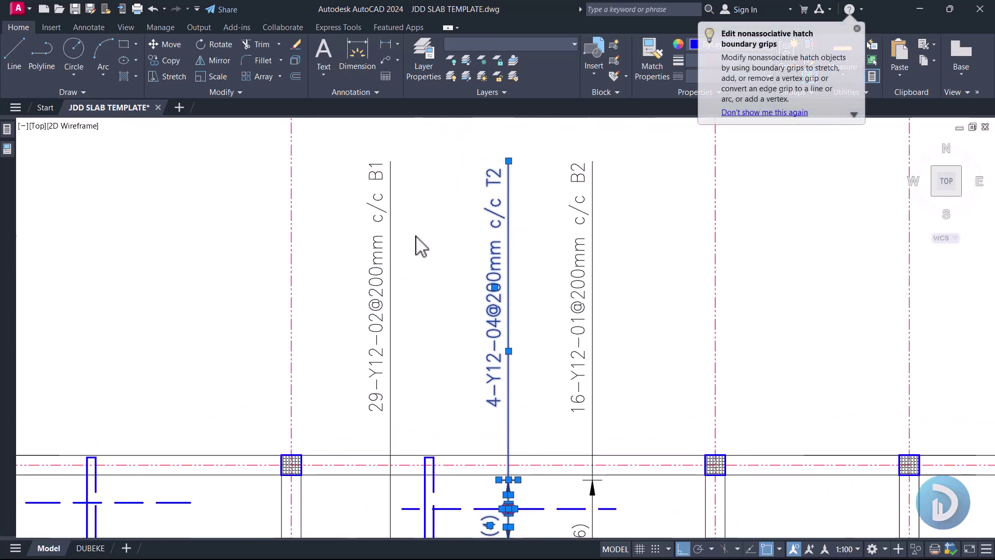
pyautogui.rightClick(417, 237)
pyautogui.click(467, 344)
pyautogui.moveTo(446, 399); pyautogui.dragTo(525, 347, button='middle')
pyautogui.click(502, 270)
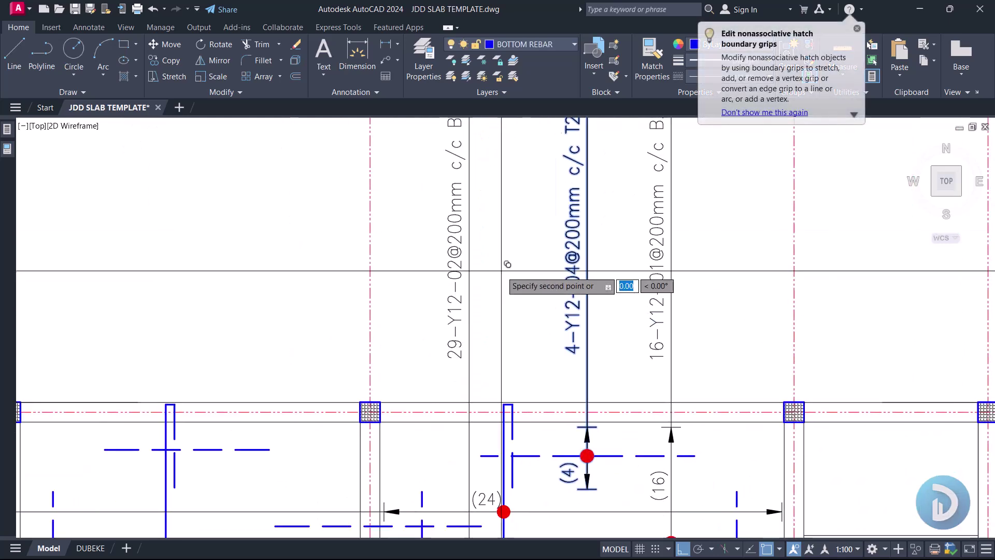
pyautogui.scroll(5, 459, 277)
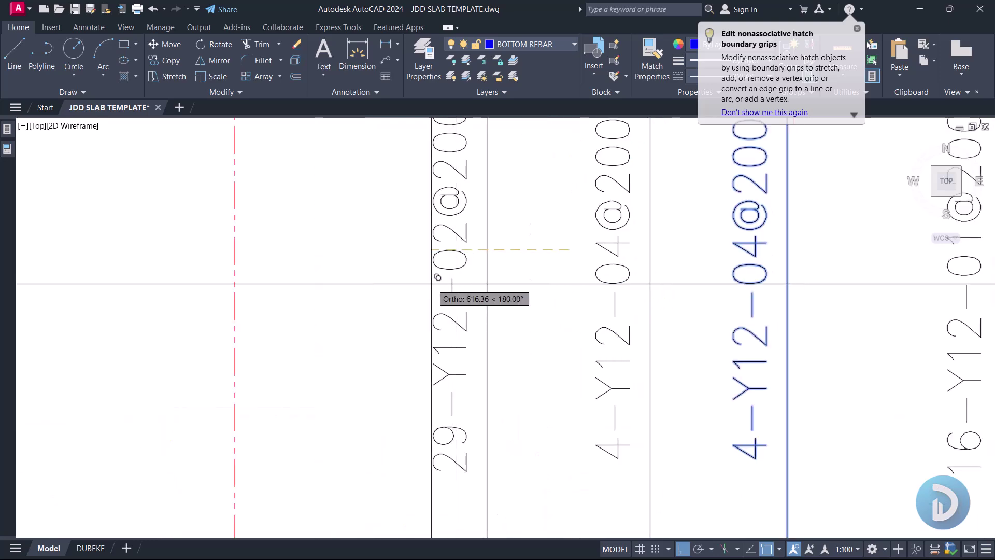
pyautogui.scroll(3, 447, 285)
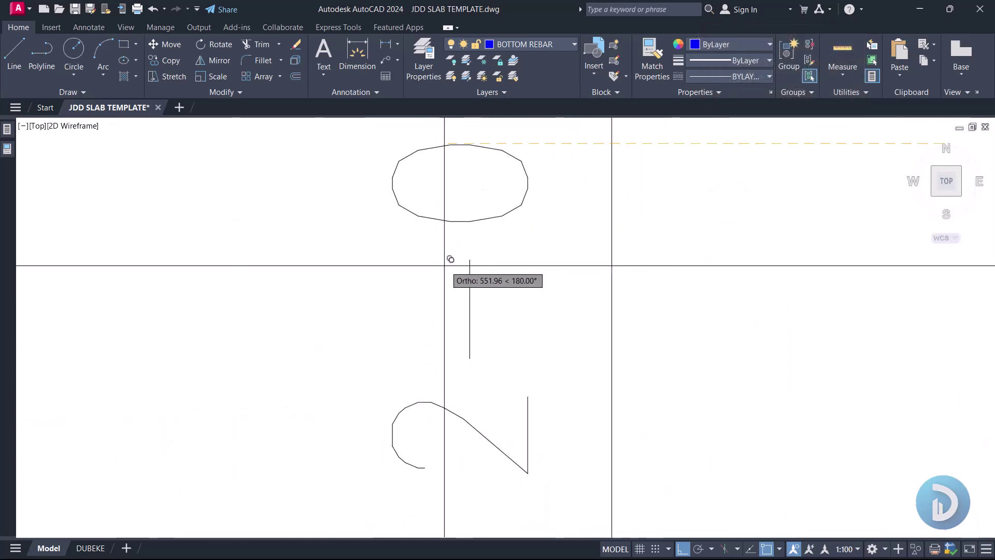
pyautogui.scroll(-8, 450, 259)
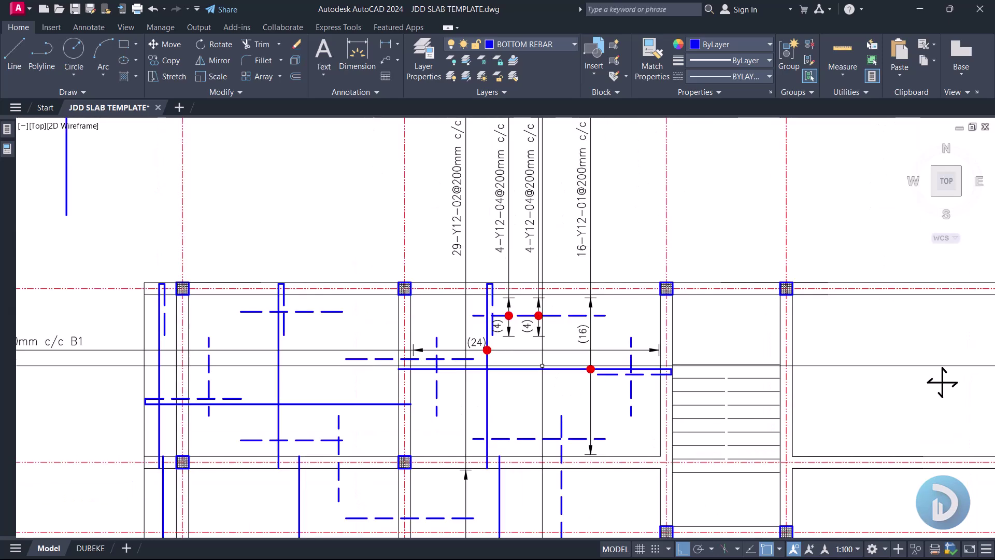
# - Move the copied callout's range arrows, red dot and (4) count straight down to the dashed bar at the lower middle panel's bottom edge
pyautogui.scroll(4, 477, 325)
pyautogui.click(468, 183)
pyautogui.click(528, 342)
pyautogui.scroll(4, 474, 243)
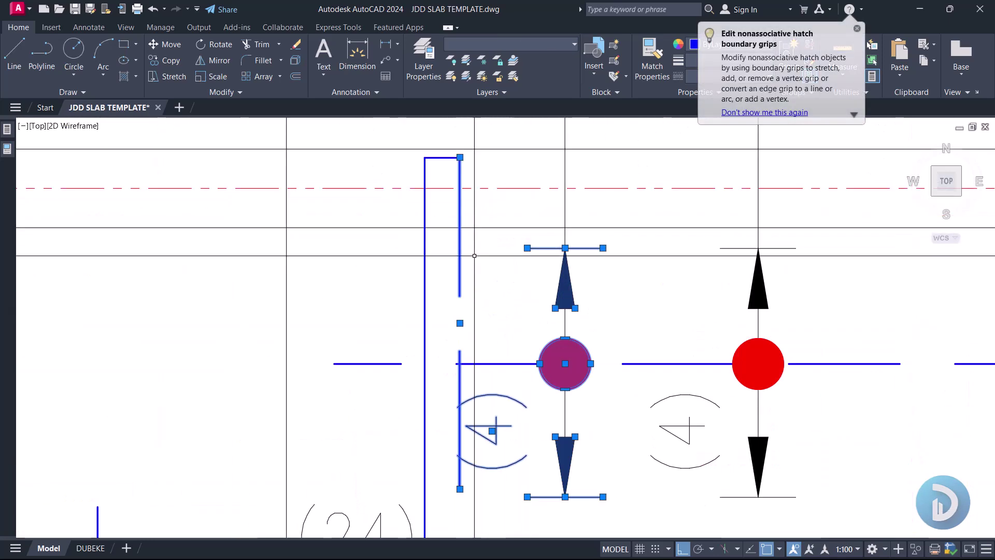
pyautogui.scroll(-4, 506, 265)
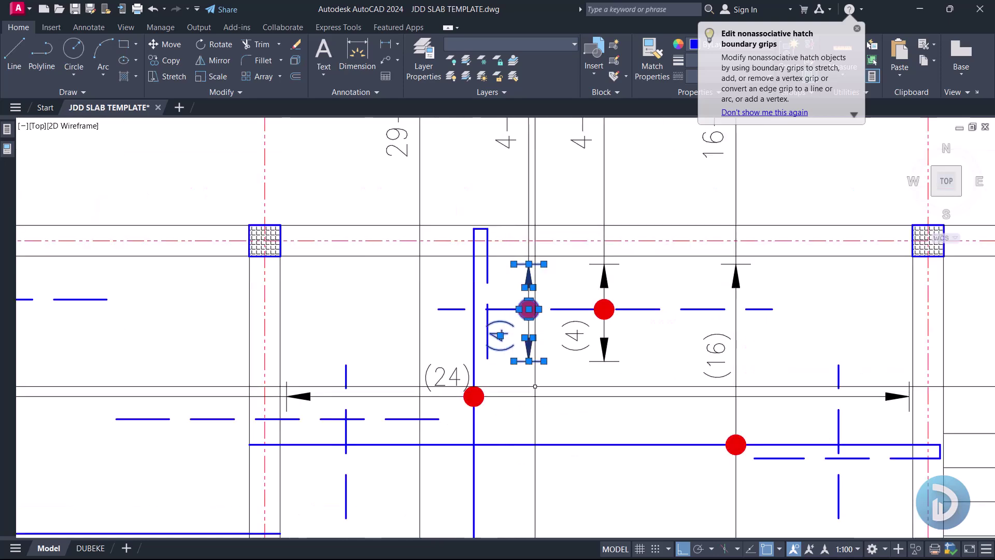
pyautogui.write('co')
pyautogui.press('Return')
pyautogui.scroll(-2, 548, 254)
pyautogui.scroll(2, 541, 366)
pyautogui.scroll(-4, 540, 316)
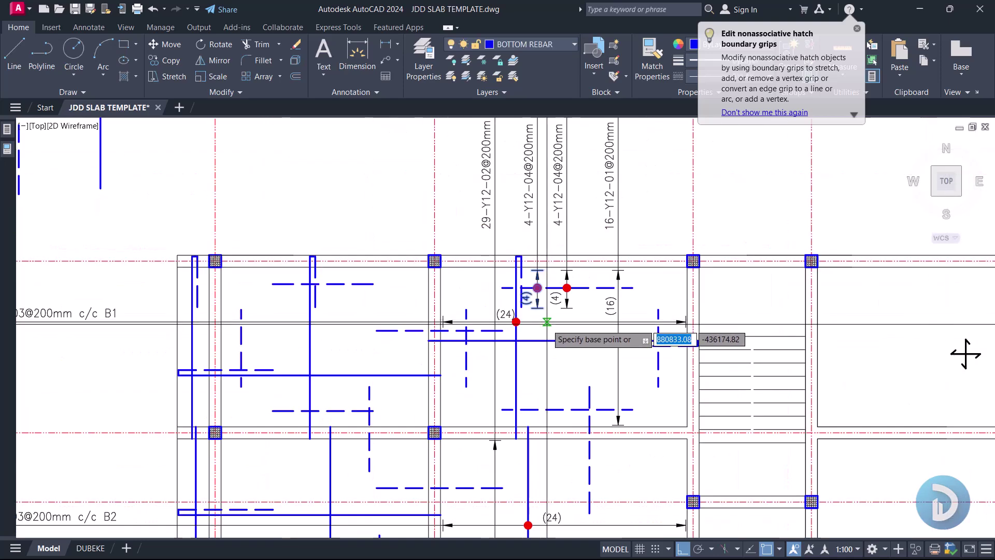
pyautogui.scroll(-5, 560, 337)
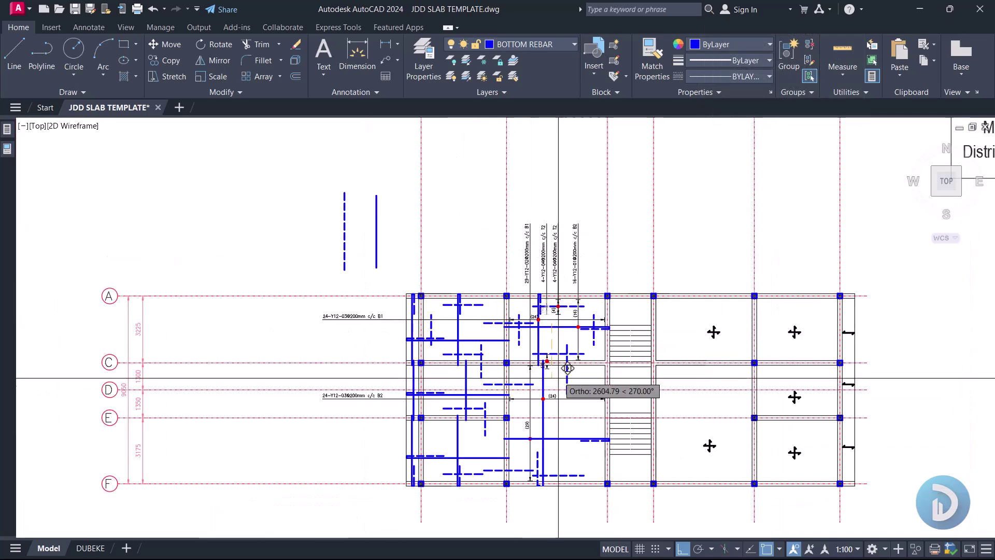
pyautogui.scroll(8, 566, 455)
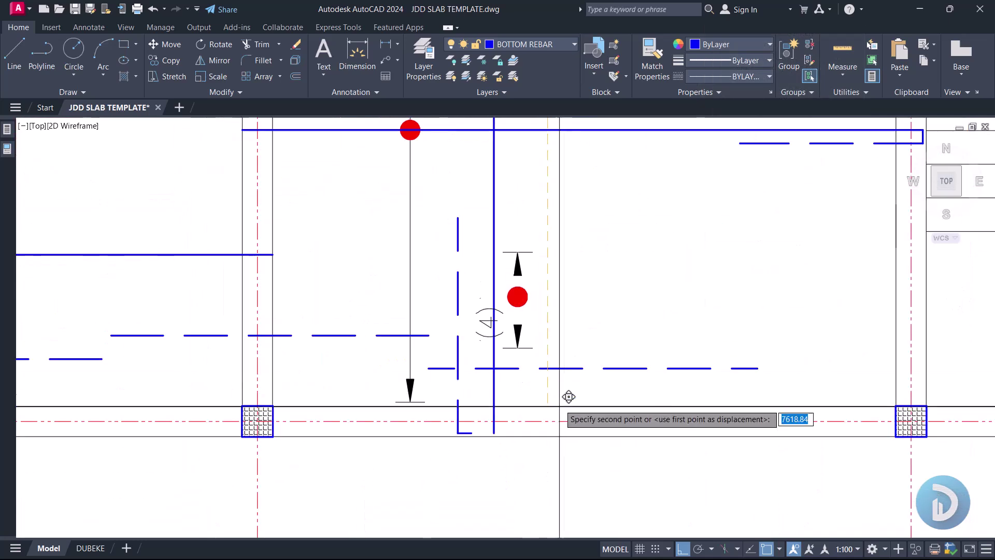
pyautogui.scroll(-2, 572, 430)
pyautogui.scroll(4, 573, 444)
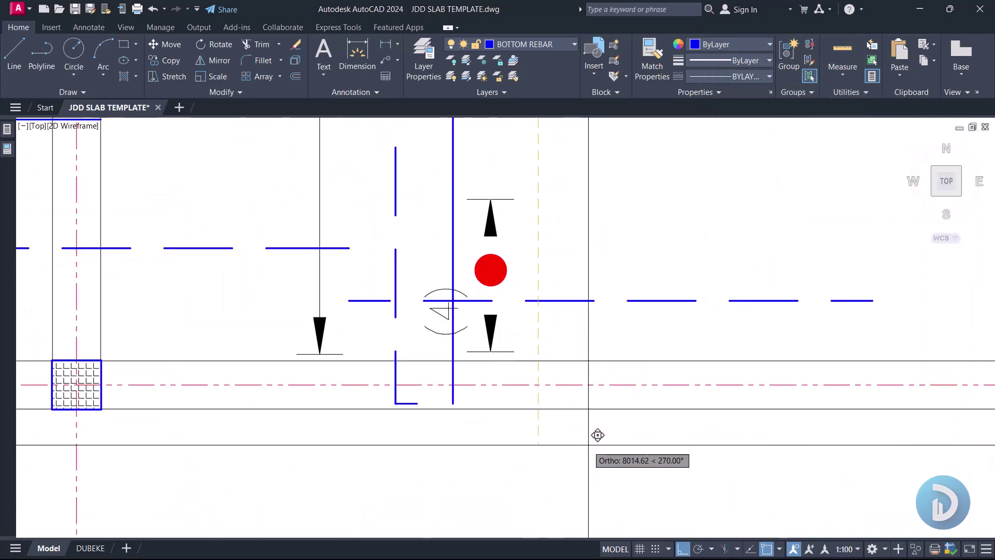
pyautogui.scroll(-3, 596, 437)
pyautogui.scroll(-2, 601, 446)
pyautogui.moveTo(607, 434); pyautogui.dragTo(592, 439, button='middle')
pyautogui.scroll(-4, 595, 410)
pyautogui.scroll(7, 595, 384)
pyautogui.scroll(4, 596, 384)
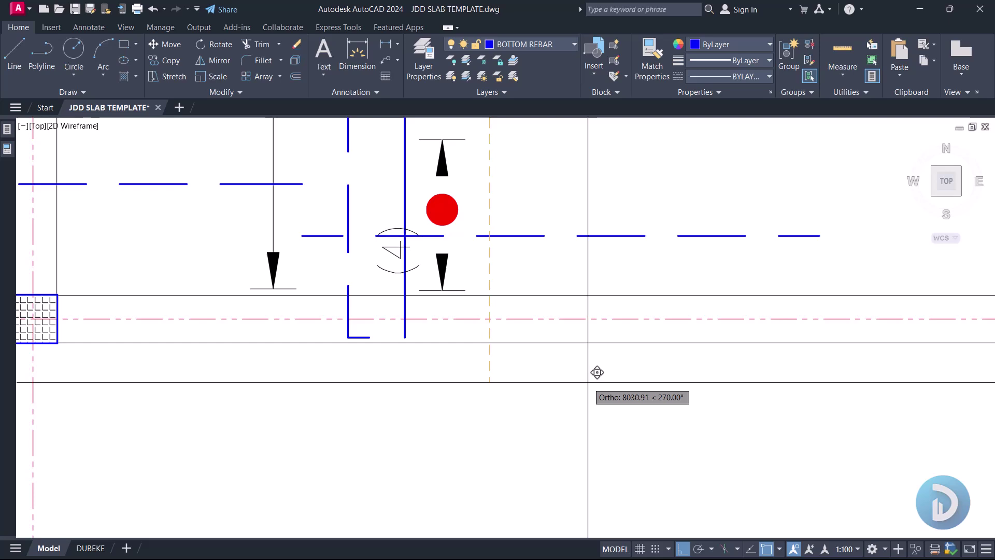
pyautogui.scroll(-1, 482, 301)
pyautogui.scroll(3, 477, 370)
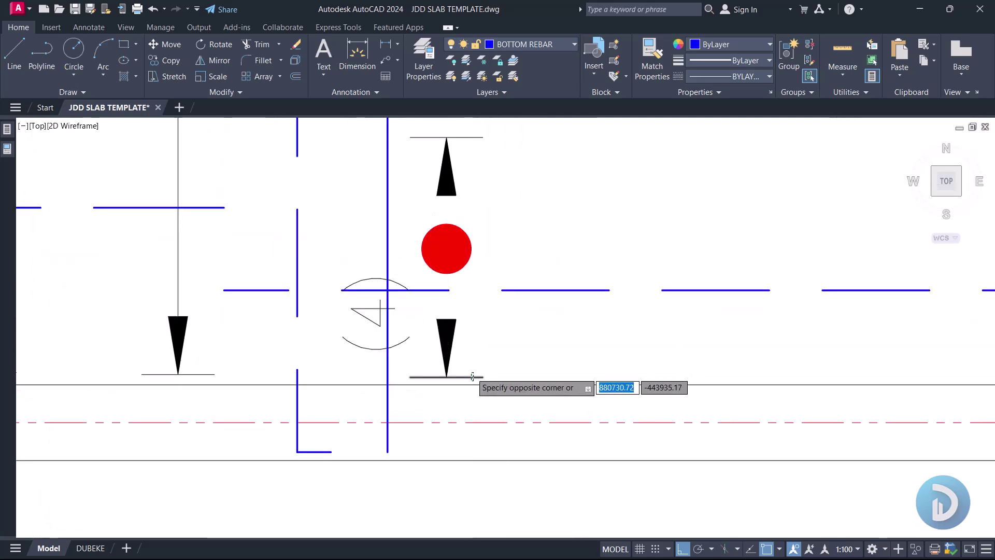
# - Extend the copied callout's leader line down through the lower middle panel to its relocated (4) marker
pyautogui.press('Return')
pyautogui.scroll(-3, 908, 311)
pyautogui.scroll(2, 899, 173)
pyautogui.moveTo(478, 236); pyautogui.dragTo(478, 361, button='middle')
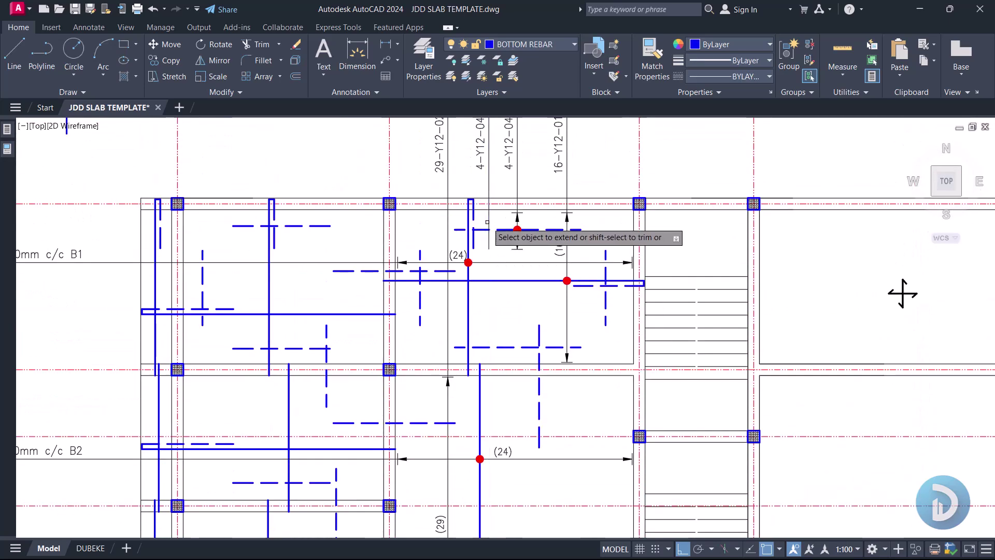
pyautogui.scroll(-3, 902, 294)
pyautogui.scroll(3, 914, 389)
pyautogui.scroll(5, 487, 435)
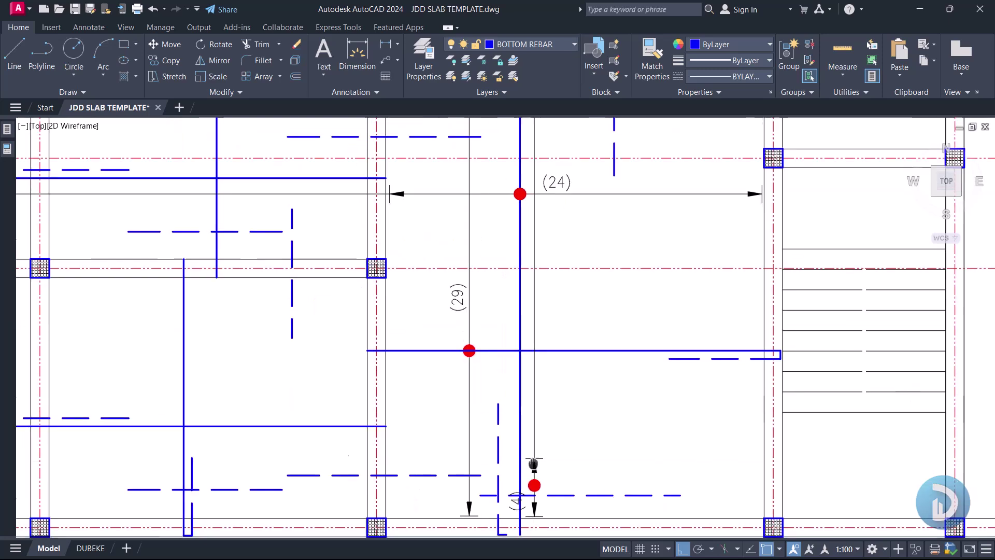
pyautogui.moveTo(449, 299); pyautogui.dragTo(456, 334, button='middle')
pyautogui.scroll(-5, 465, 369)
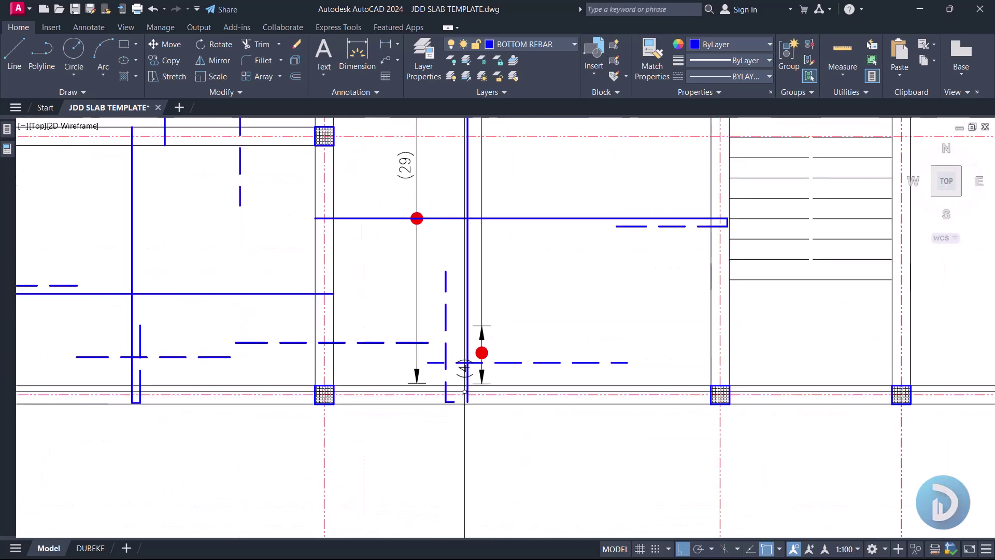
# - Move the lower middle panel's vertical main bar, its red dot and the hooked dashed bar horizontally away from the new callout line
pyautogui.moveTo(884, 337); pyautogui.dragTo(878, 422, button='middle')
pyautogui.scroll(2, 459, 295)
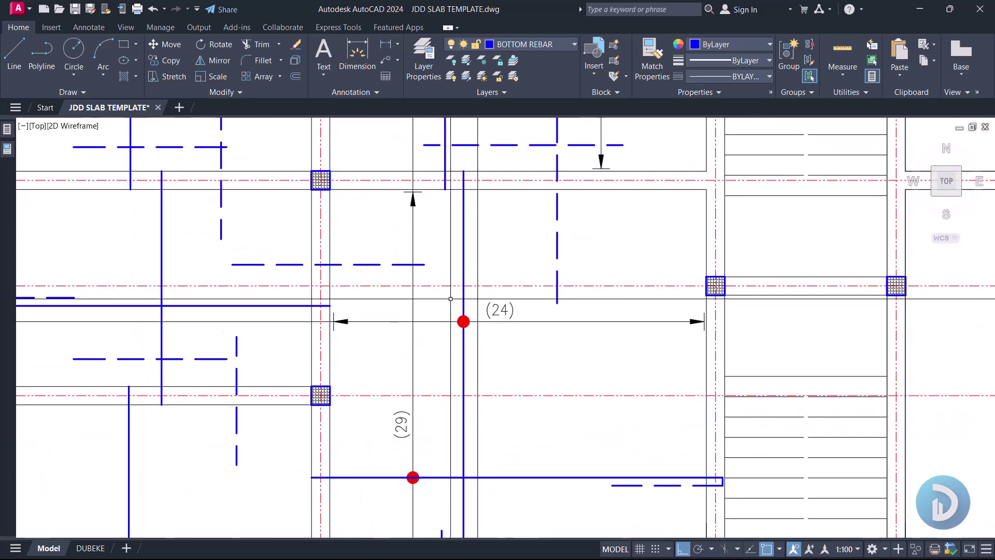
pyautogui.click(484, 354)
pyautogui.scroll(-3, 463, 321)
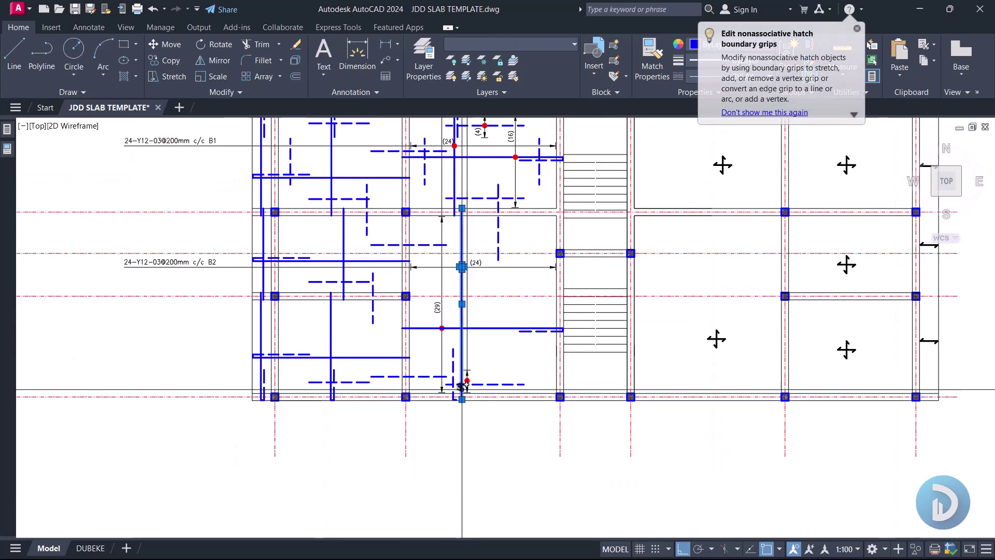
pyautogui.scroll(6, 507, 327)
pyautogui.scroll(2, 432, 465)
pyautogui.click(469, 455)
pyautogui.scroll(-4, 414, 430)
pyautogui.press('m')
pyautogui.press('space')
pyautogui.click(509, 319)
pyautogui.click(687, 279)
pyautogui.scroll(-4, 910, 321)
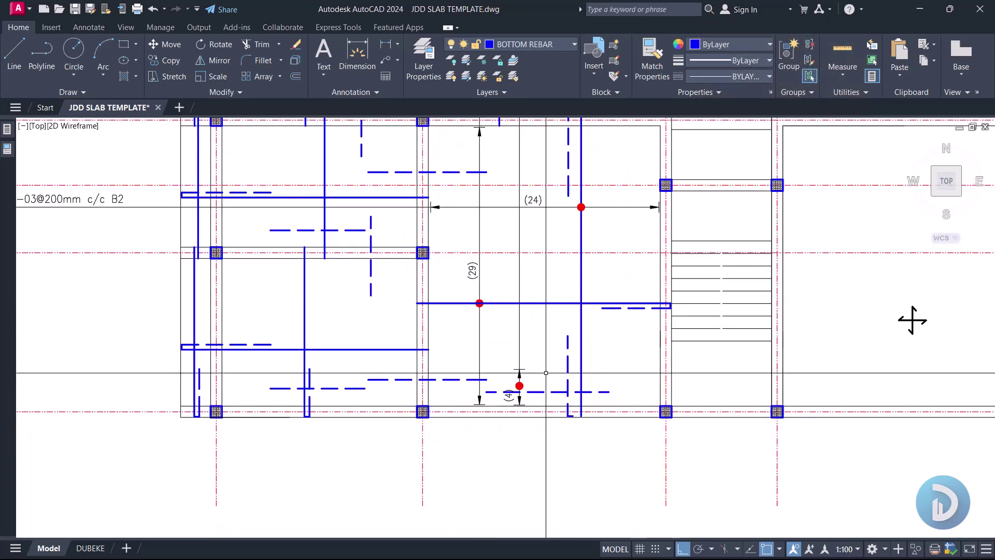
# - Move the red dot of the lower middle panel's (4) range straight down onto the dashed bar
pyautogui.scroll(6, 501, 368)
pyautogui.scroll(-3, 501, 368)
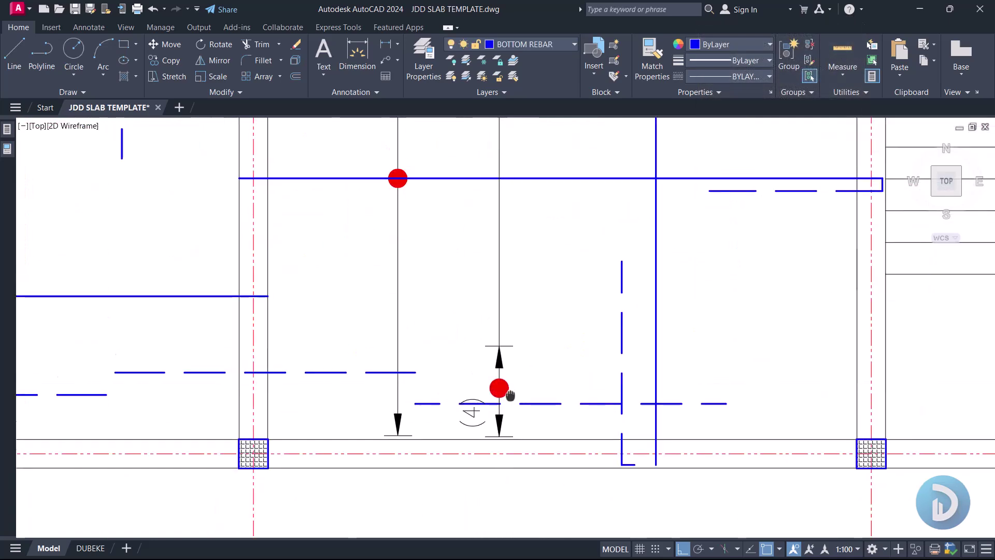
pyautogui.scroll(3, 468, 400)
pyautogui.scroll(2, 510, 398)
pyautogui.click(489, 342)
pyautogui.click(622, 421)
pyautogui.press('m')
pyautogui.press('space')
pyautogui.click(521, 378)
pyautogui.click(521, 418)
pyautogui.scroll(-4, 548, 381)
pyautogui.moveTo(548, 333); pyautogui.dragTo(552, 408, button='middle')
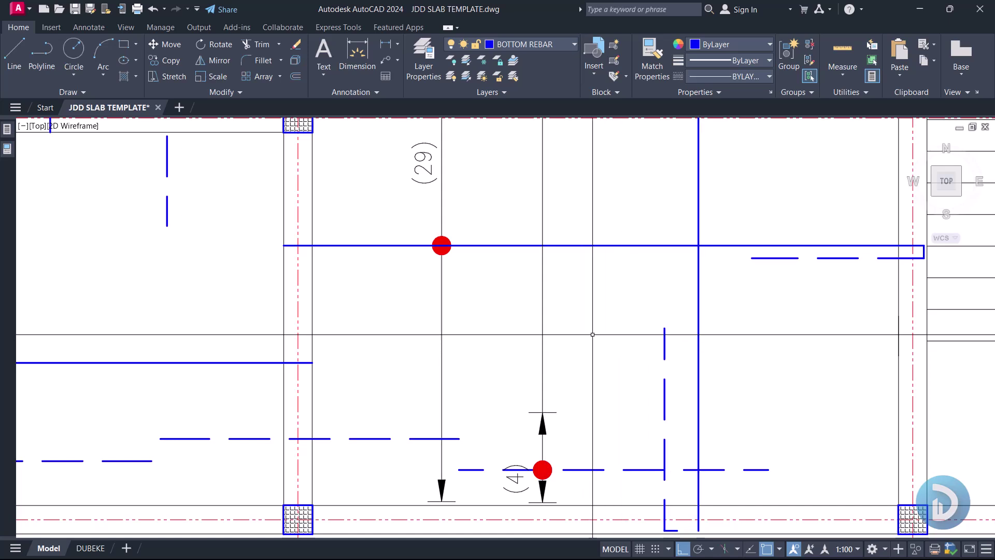
# - Move the range's upper arrowhead and tick straight up, level with the top of the hooked dashed bar
pyautogui.click(496, 388)
pyautogui.click(594, 443)
pyautogui.press('Return')
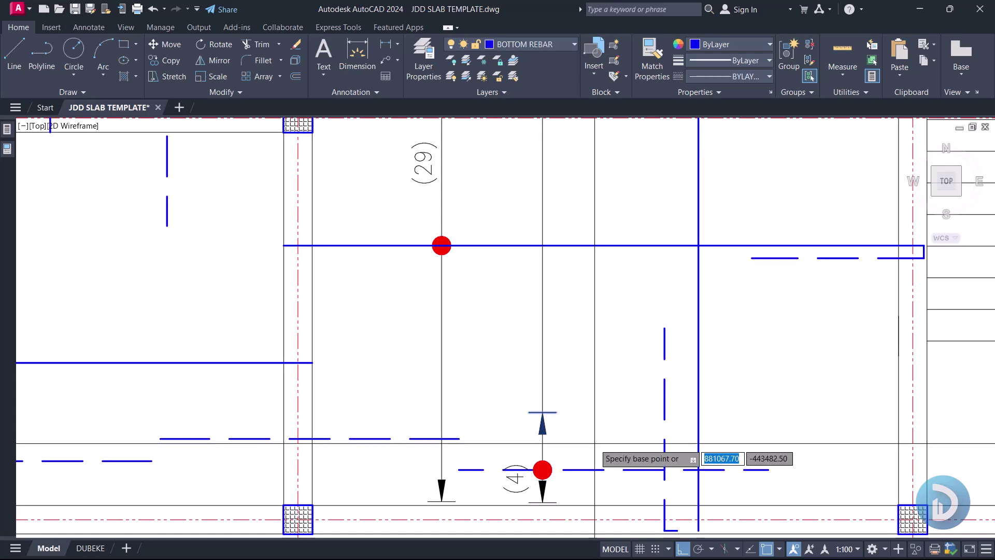
pyautogui.scroll(2, 599, 422)
pyautogui.click(583, 407)
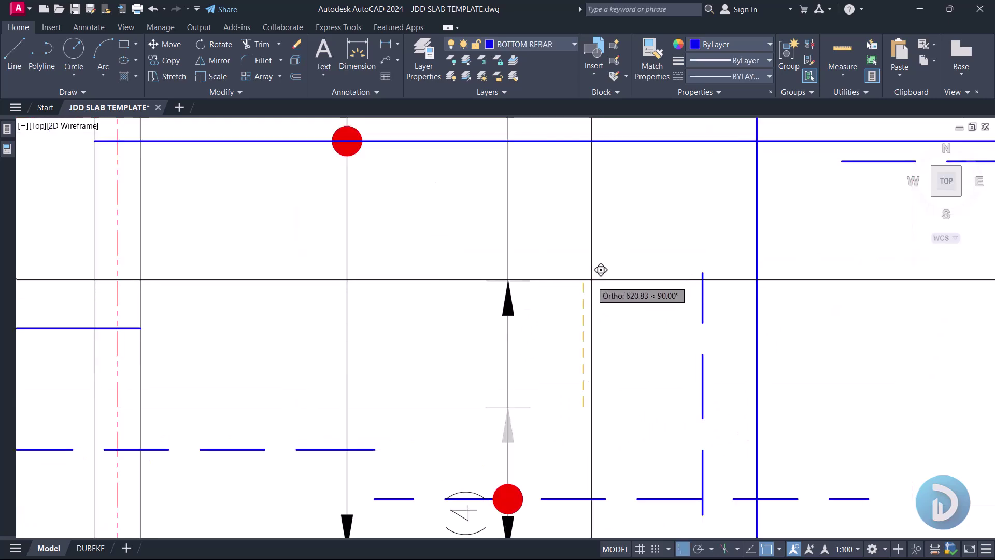
pyautogui.click(593, 275)
pyautogui.scroll(-3, 593, 273)
pyautogui.scroll(3, 577, 233)
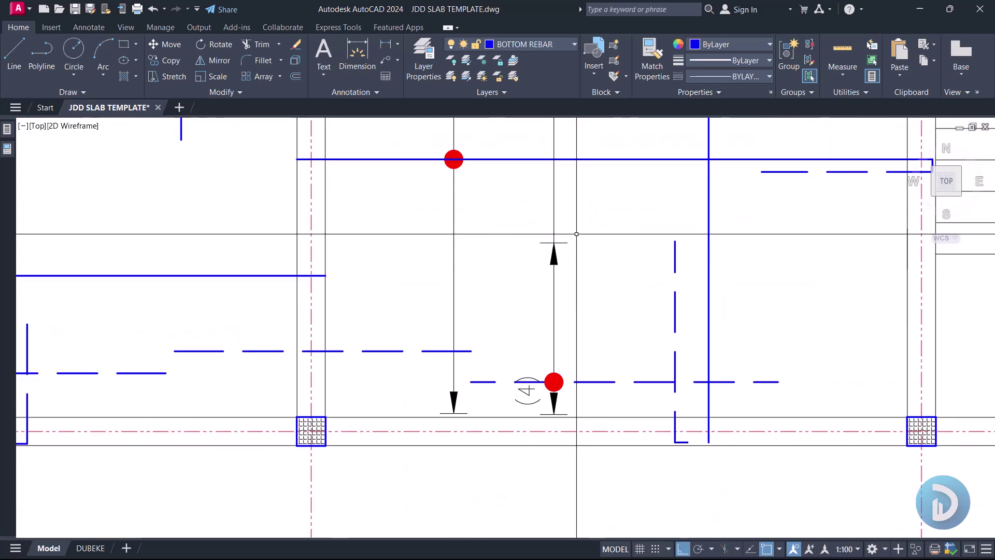
# - Move the horizontal dashed bar and red dot up to mid-range, and place the (4) count just below the bar
pyautogui.click(655, 391)
pyautogui.click(644, 429)
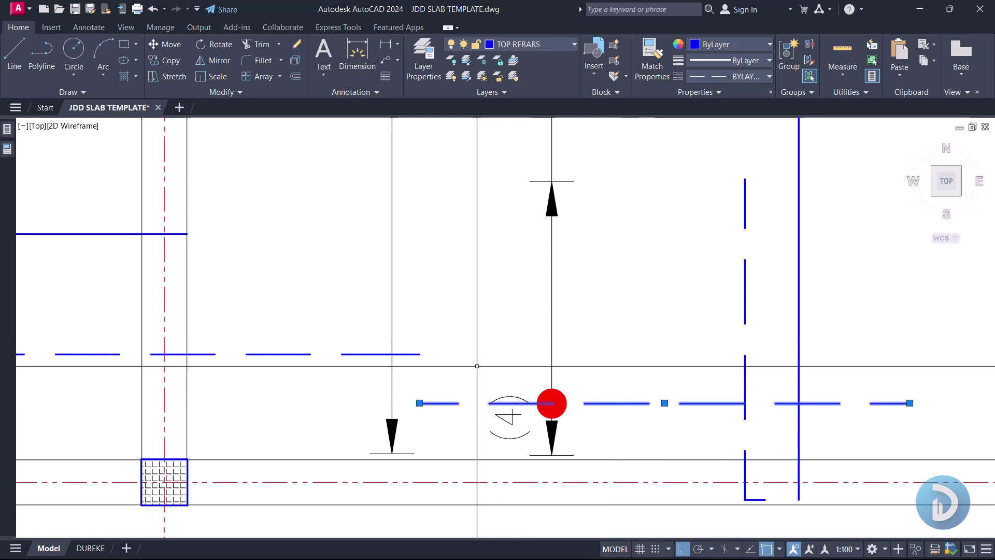
pyautogui.click(505, 435)
pyautogui.click(519, 410)
pyautogui.click(515, 366)
pyautogui.click(580, 421)
pyautogui.write('m')
pyautogui.press('Return')
pyautogui.click(613, 342)
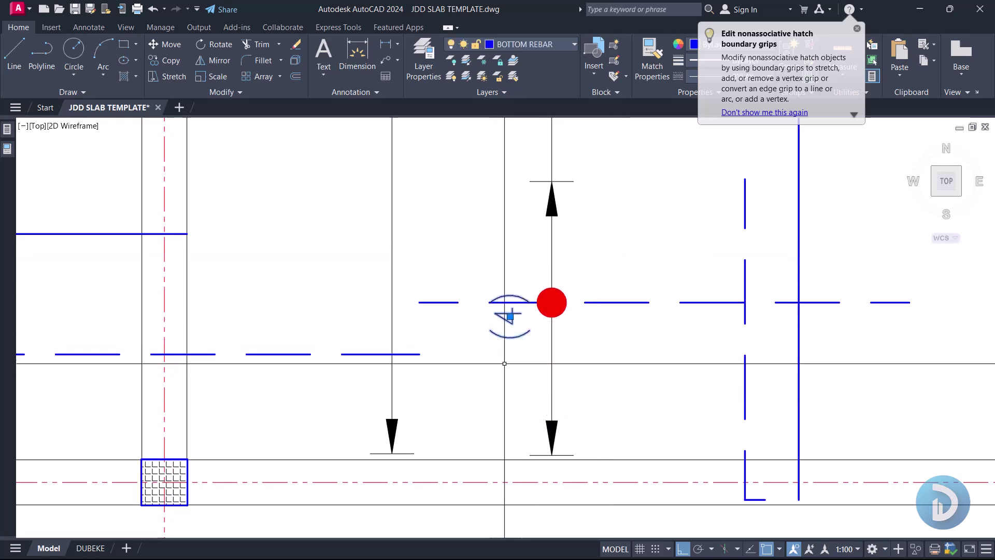
pyautogui.click(619, 375)
# - Measure the height of the lengthened range with a linear dimension from the beam edge to the top of the hooked dashed bar
pyautogui.write('DLI')
pyautogui.press('Return')
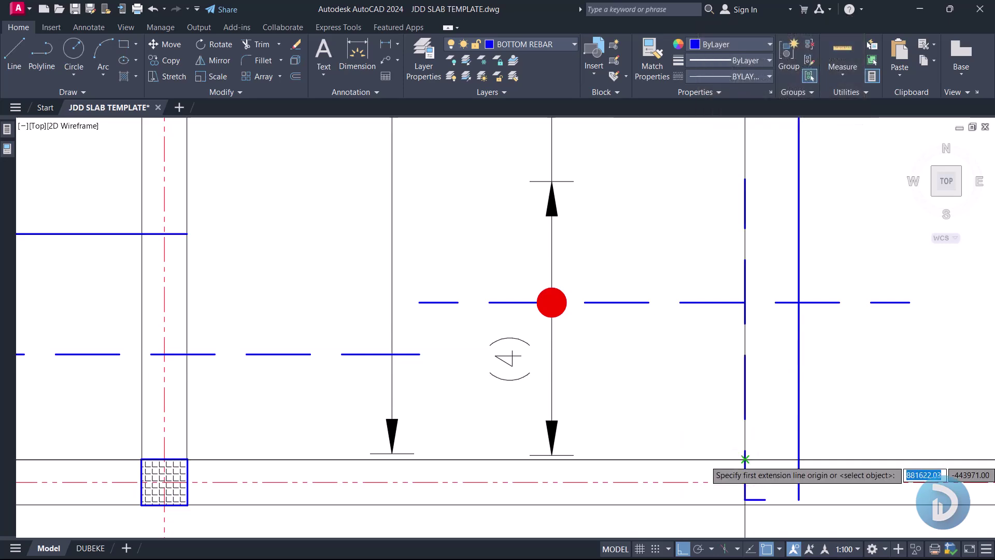
pyautogui.scroll(-2, 744, 460)
pyautogui.click(744, 285)
pyautogui.scroll(2, 707, 316)
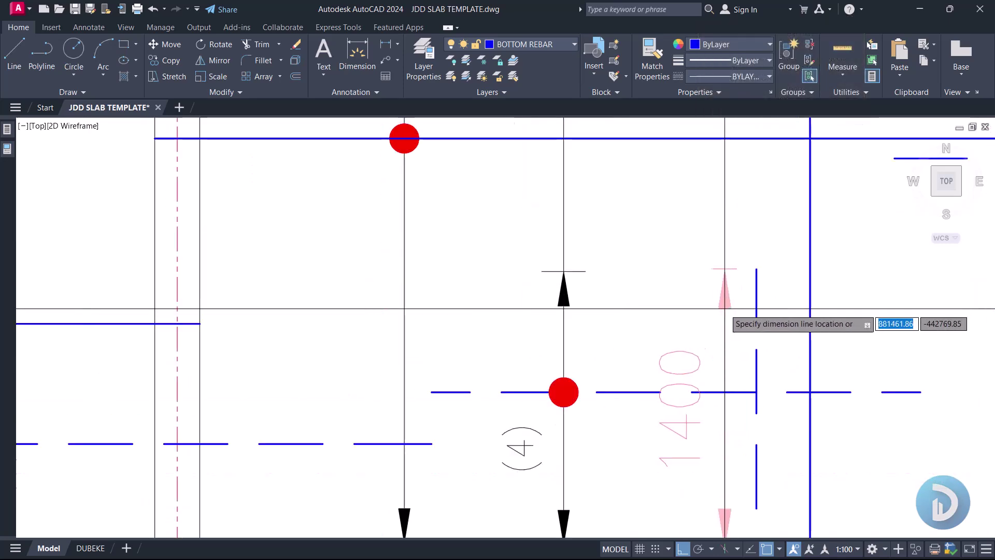
pyautogui.scroll(-2, 704, 319)
pyautogui.scroll(2, 642, 290)
pyautogui.press('Escape')
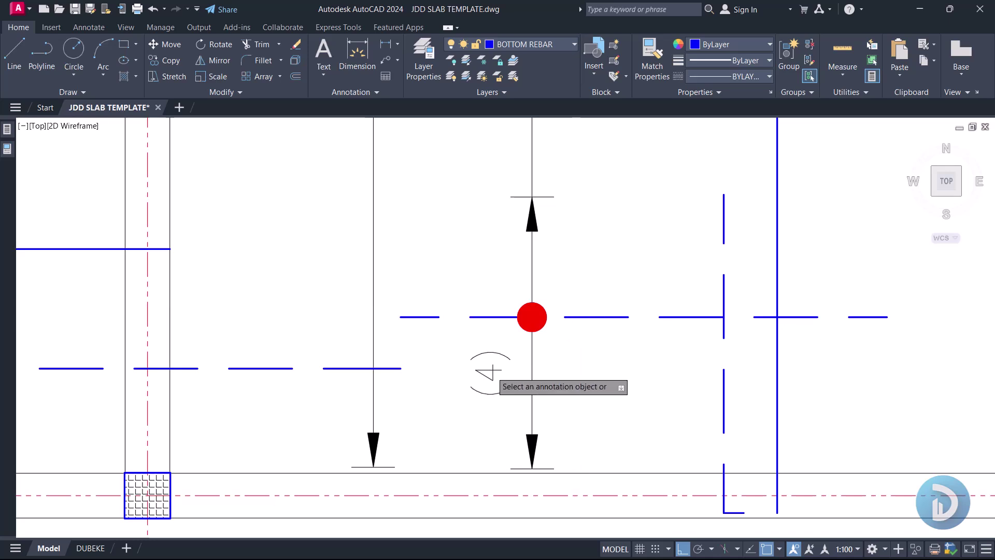
# - Change the lower middle panel's range count to (8) and its callout text to 8-Y12-05@200mm c/c T2
pyautogui.click(491, 371)
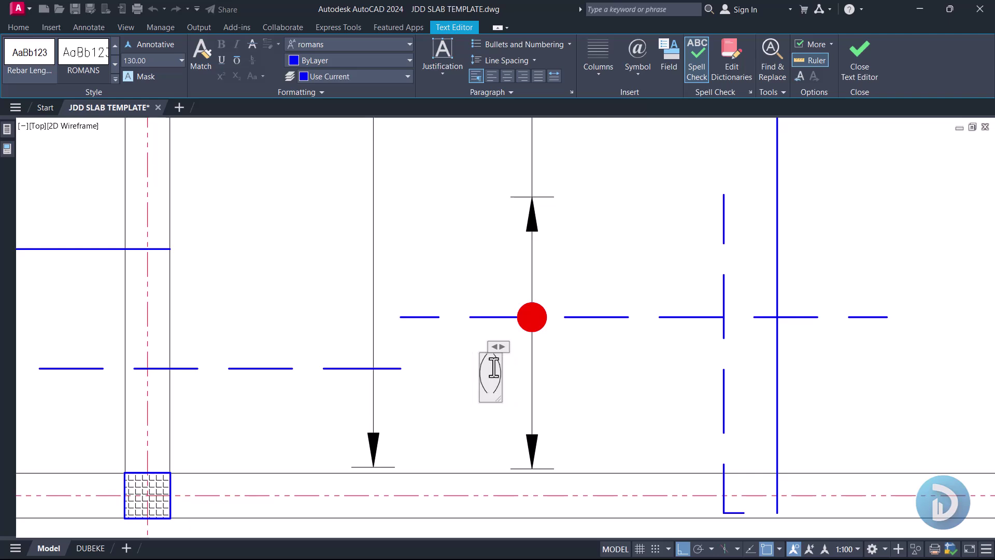
pyautogui.click(601, 300)
pyautogui.scroll(-3, 584, 344)
pyautogui.moveTo(584, 345); pyautogui.dragTo(575, 382, button='middle')
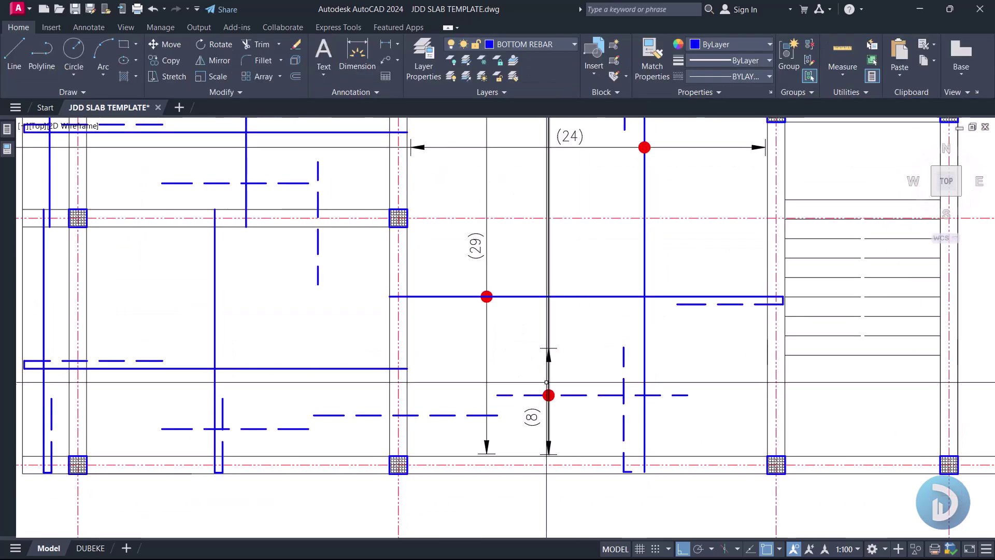
pyautogui.moveTo(594, 328); pyautogui.dragTo(584, 425, button='middle')
pyautogui.moveTo(564, 241); pyautogui.dragTo(540, 493, button='middle')
pyautogui.moveTo(533, 203); pyautogui.dragTo(533, 382, button='middle')
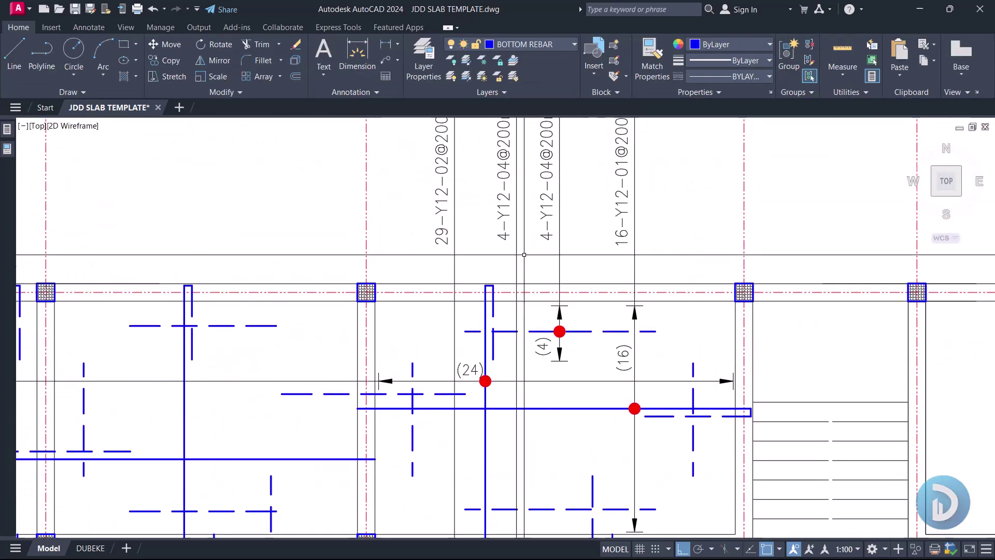
pyautogui.moveTo(524, 243); pyautogui.dragTo(526, 309, button='middle')
pyautogui.write('E')
pyautogui.click(502, 261)
pyautogui.scroll(2, 422, 224)
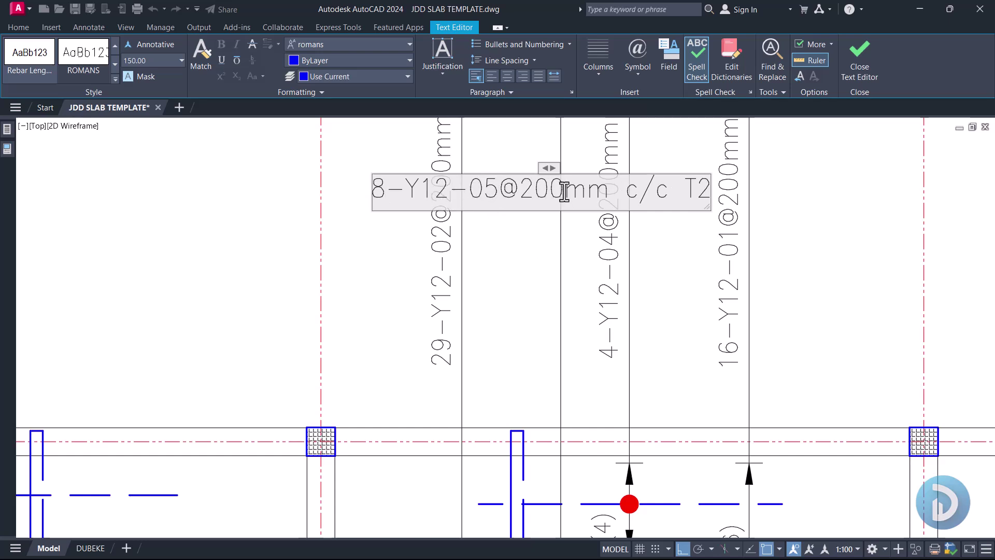
pyautogui.scroll(-7, 617, 233)
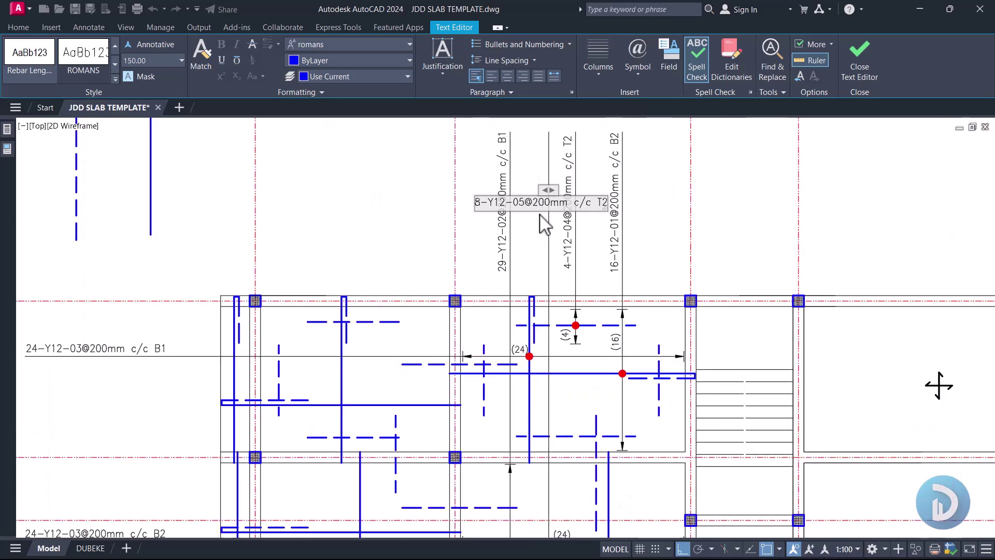
pyautogui.scroll(2, 544, 280)
pyautogui.scroll(6, 565, 262)
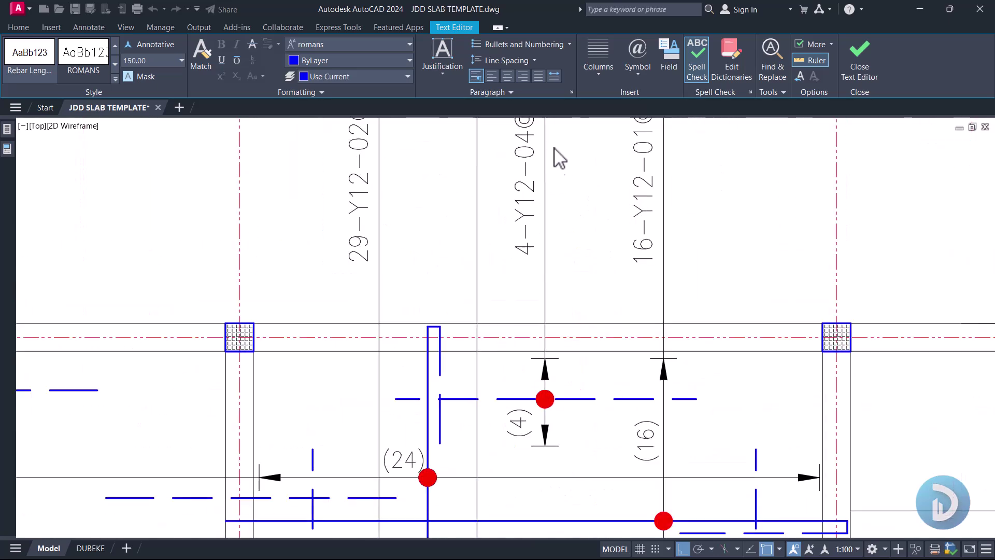
pyautogui.scroll(-2, 554, 197)
pyautogui.scroll(4, 573, 152)
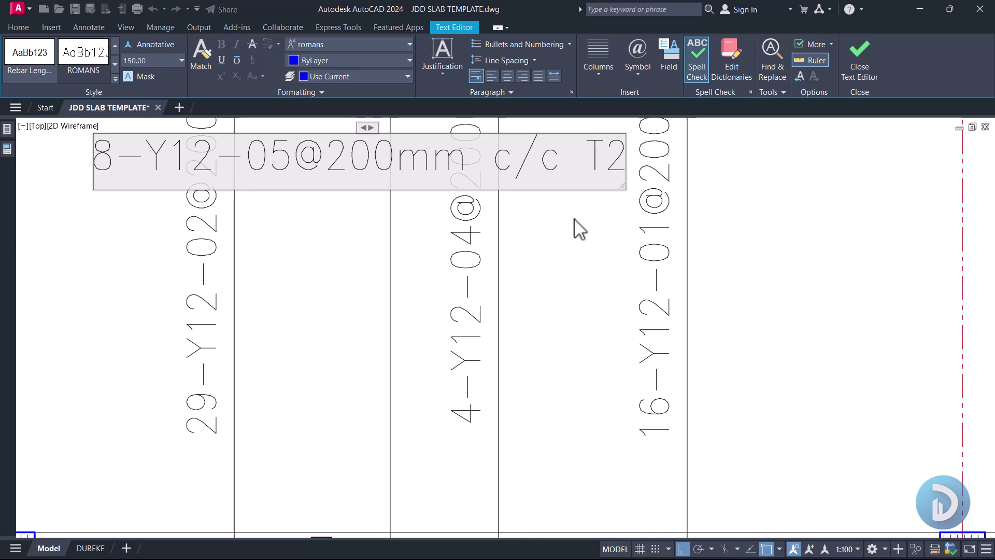
pyautogui.scroll(-2, 565, 234)
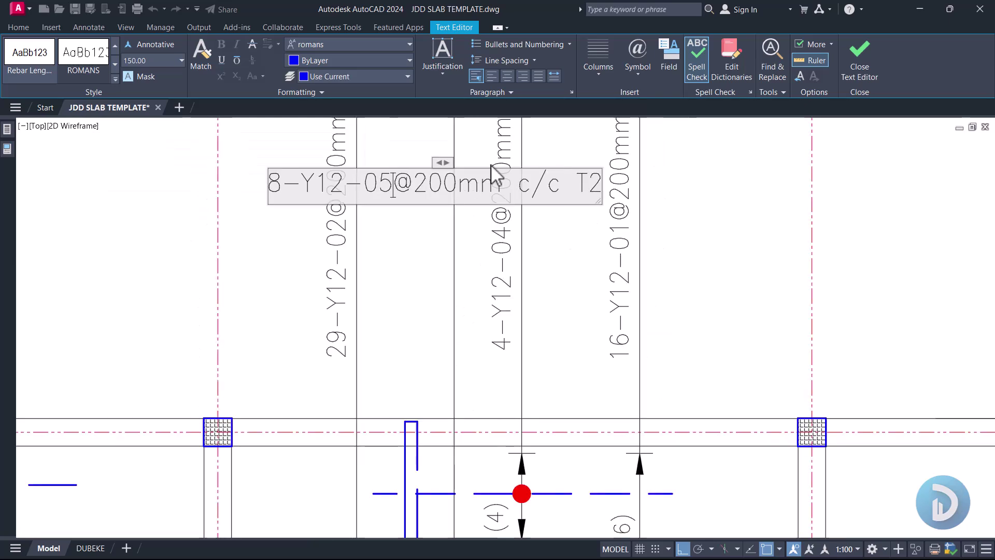
pyautogui.click(450, 305)
# - Copy the whole 4-Y12-04 callout, with its leader and range marker, 500 mm horizontally toward the 16-Y12-01 callout
pyautogui.scroll(-4, 455, 293)
pyautogui.scroll(-2, 484, 301)
pyautogui.moveTo(483, 299)
pyautogui.mouseDown(button='middle')
pyautogui.moveTo(484, 163)
pyautogui.moveTo(487, 219)
pyautogui.mouseUp(button='middle')
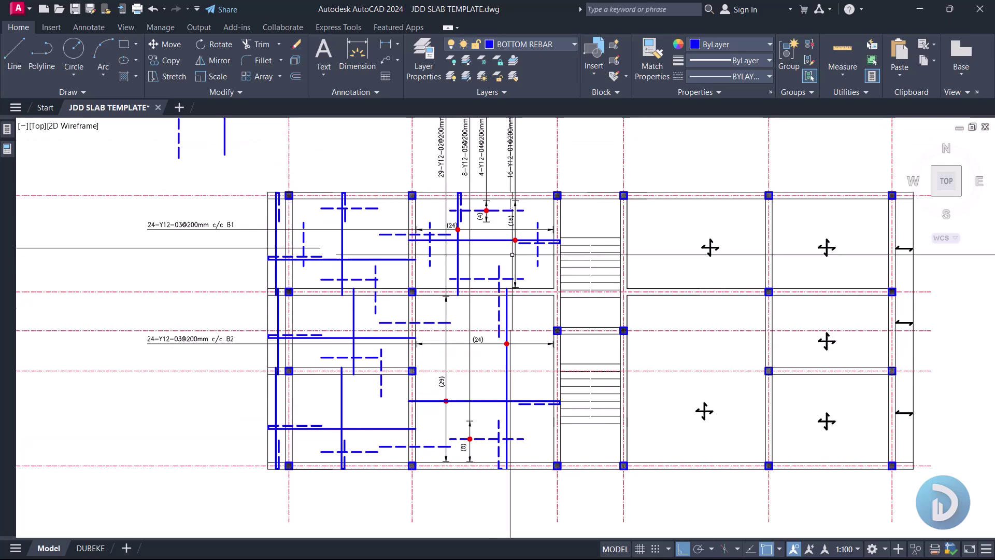
pyautogui.scroll(2, 518, 275)
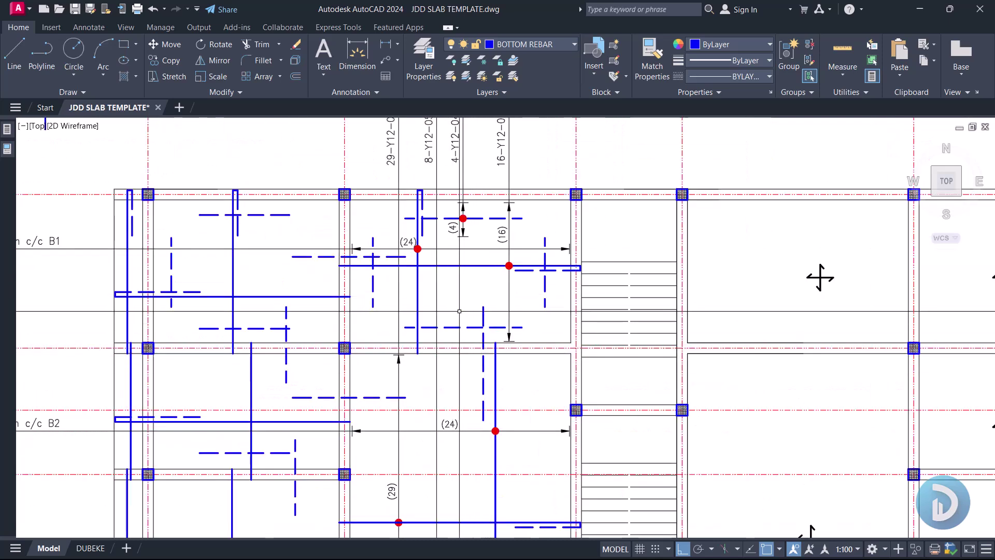
pyautogui.scroll(3, 455, 266)
pyautogui.moveTo(455, 266); pyautogui.dragTo(443, 310, button='middle')
pyautogui.click(444, 310)
pyautogui.click(513, 469)
pyautogui.click(490, 280)
pyautogui.click(444, 196)
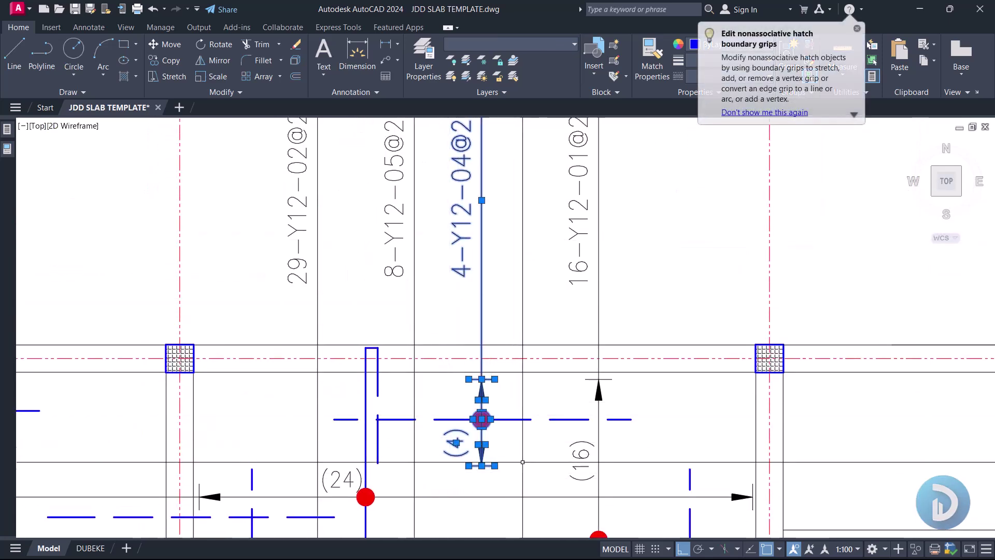
pyautogui.write('co')
pyautogui.press('Return')
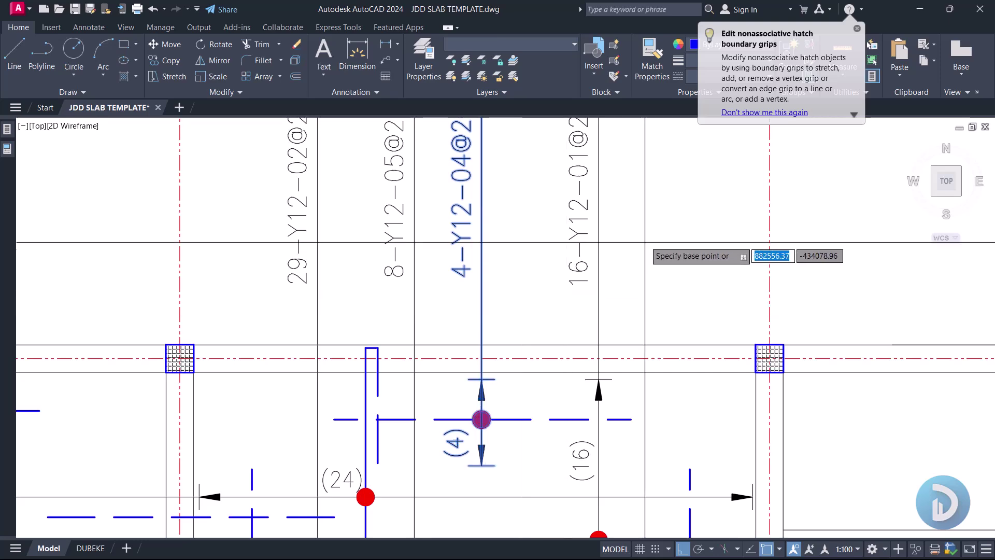
pyautogui.click(645, 251)
pyautogui.write('500')
pyautogui.press('Return')
pyautogui.press('Return')
# - Move the copied range arrows, red dot and (4) count straight down to the upper middle panel's bottom edge
pyautogui.moveTo(674, 363); pyautogui.dragTo(619, 203, button='middle')
pyautogui.click(451, 160)
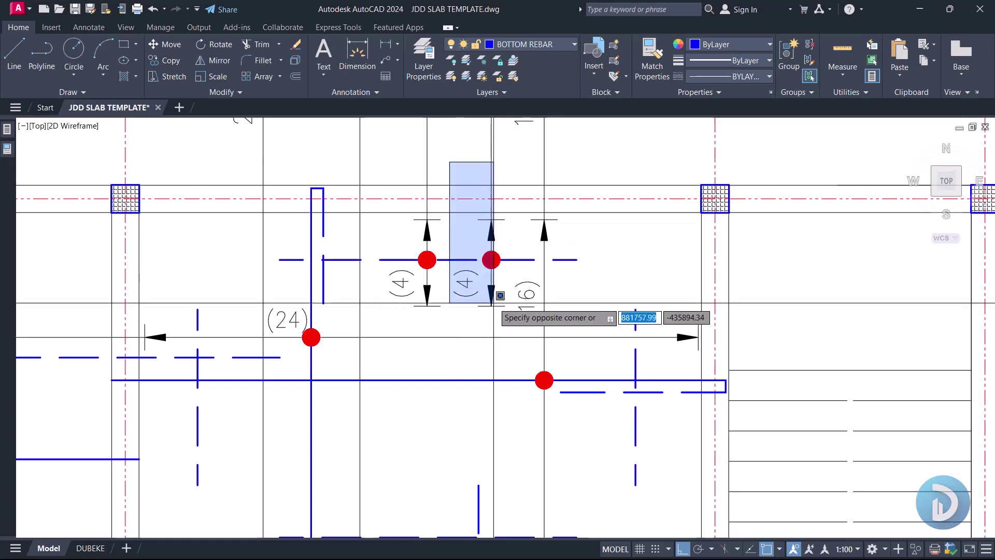
pyautogui.click(493, 327)
pyautogui.write('M')
pyautogui.press('Return')
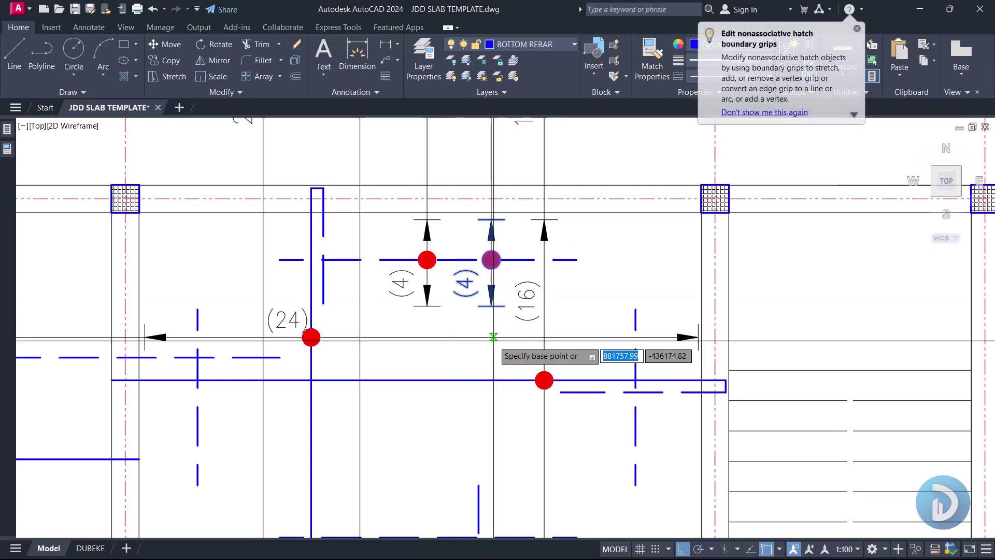
pyautogui.click(493, 339)
pyautogui.scroll(-4, 493, 339)
pyautogui.moveTo(500, 466); pyautogui.dragTo(502, 354, button='middle')
pyautogui.scroll(4, 503, 353)
pyautogui.scroll(3, 512, 331)
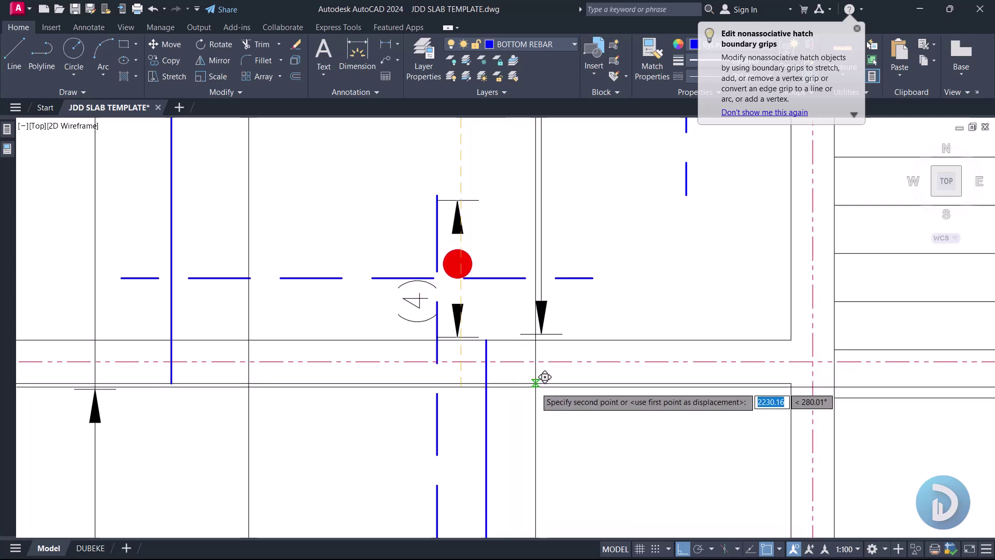
pyautogui.scroll(3, 554, 382)
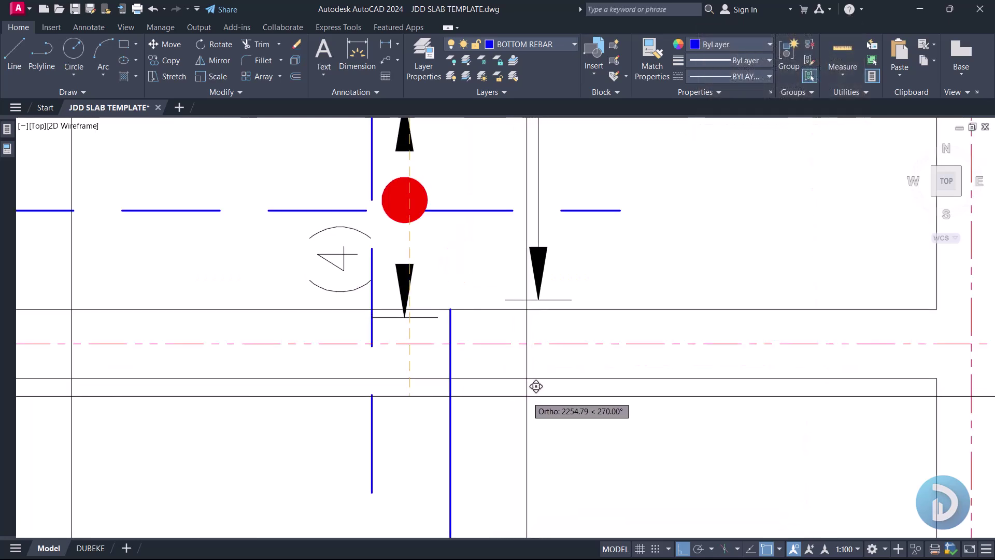
pyautogui.scroll(3, 513, 368)
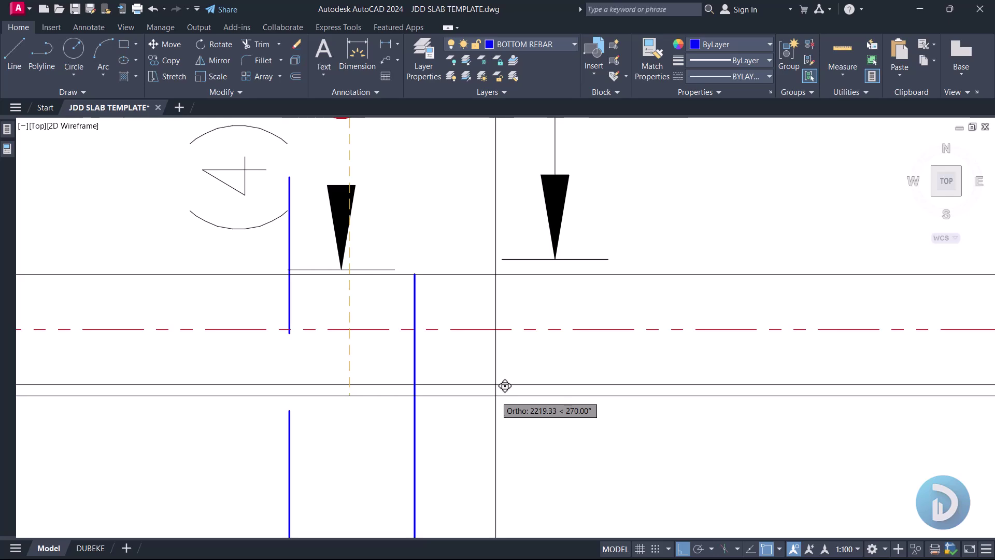
pyautogui.scroll(4, 506, 376)
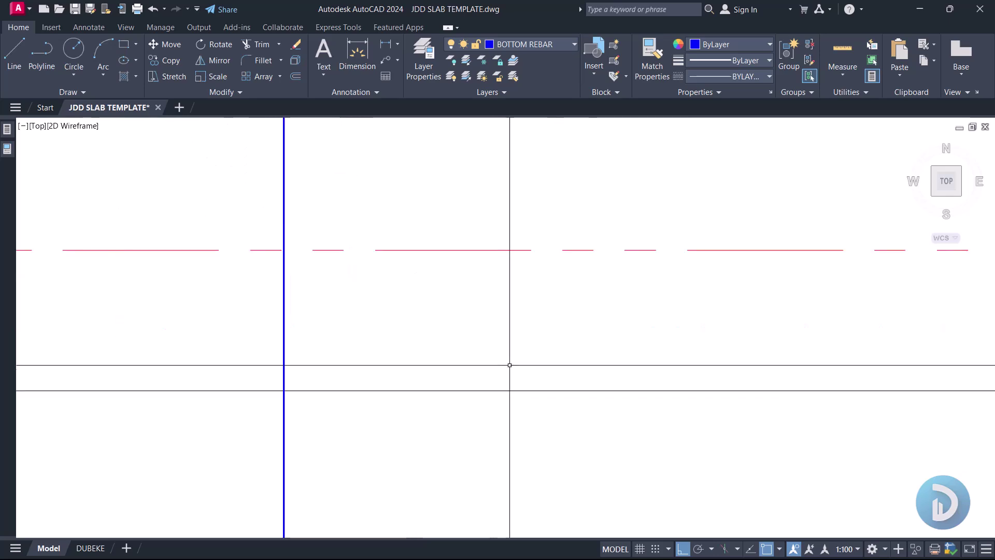
# - Move the vertical dashed bar crossing the panel's bottom beam horizontally away from the copied (4) range marker
pyautogui.scroll(-5, 504, 369)
pyautogui.scroll(-3, 451, 309)
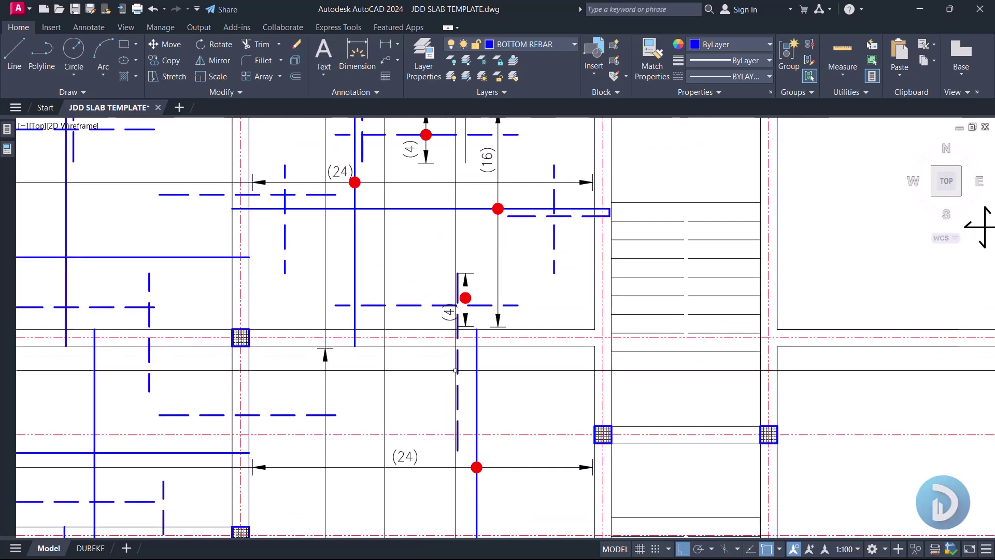
pyautogui.click(460, 359)
pyautogui.click(466, 351)
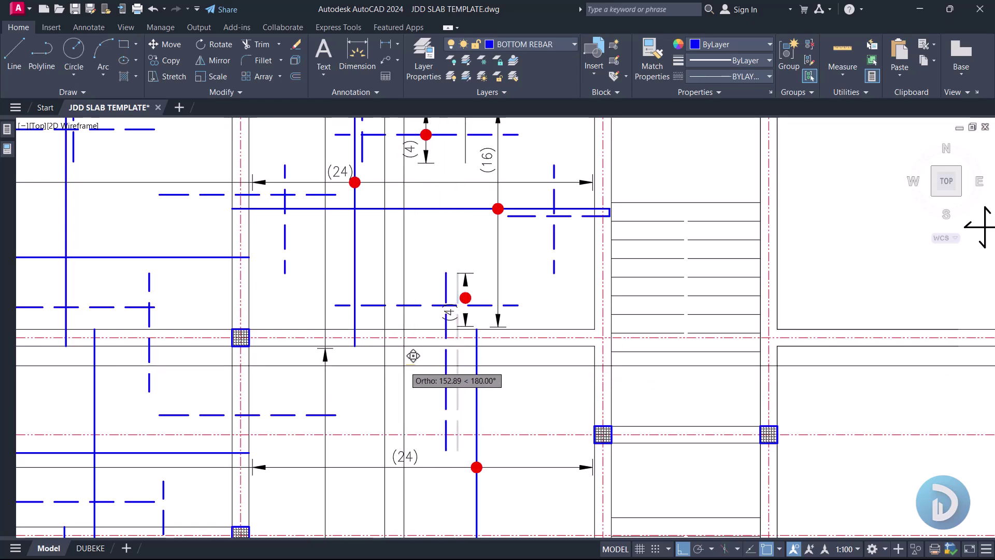
pyautogui.scroll(2, 388, 359)
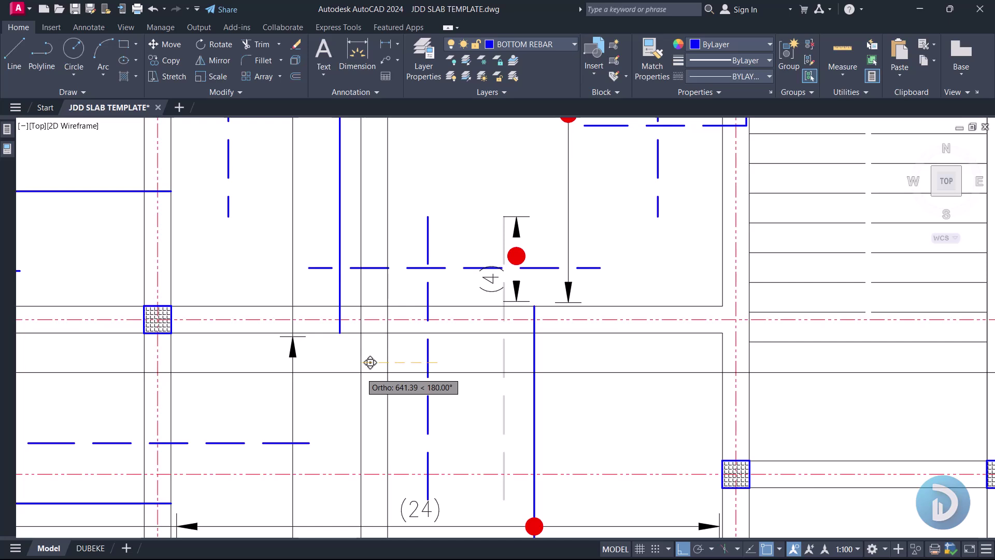
pyautogui.click(374, 373)
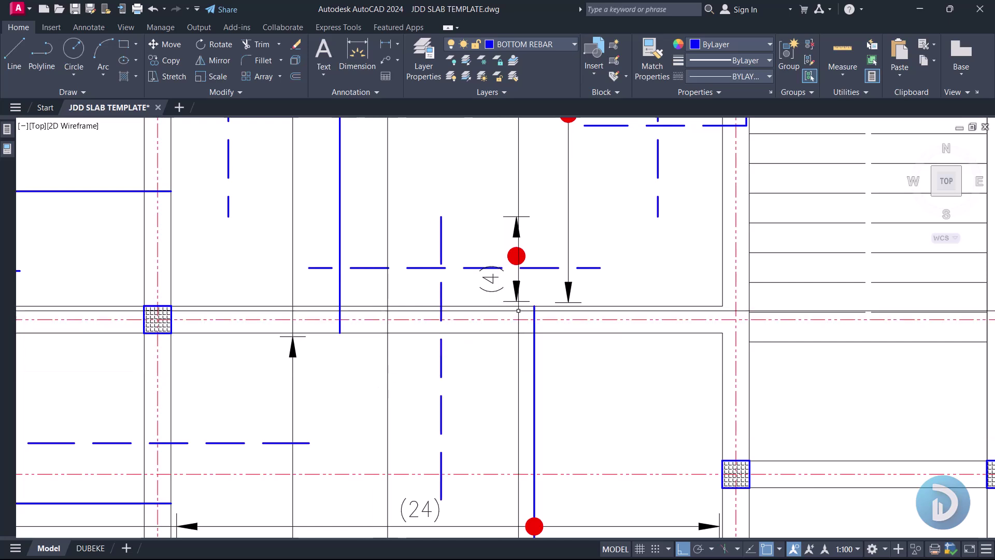
# - Extend the copied 4-Y12-04 callout's leader line down to the bottom tick of the upper middle panel's lower (4) range marker
pyautogui.moveTo(547, 280); pyautogui.dragTo(518, 353, button='middle')
pyautogui.scroll(5, 458, 329)
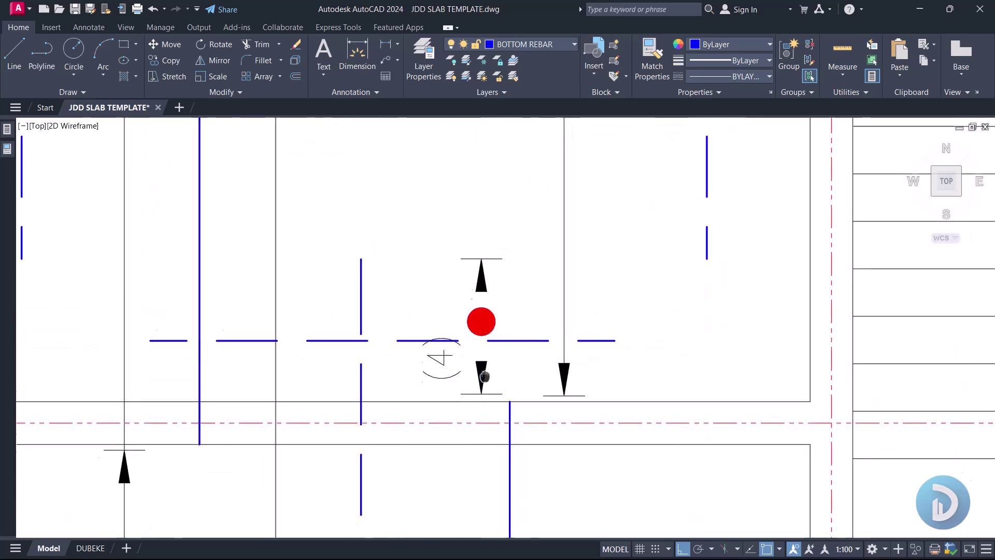
pyautogui.click(441, 290)
pyautogui.click(496, 327)
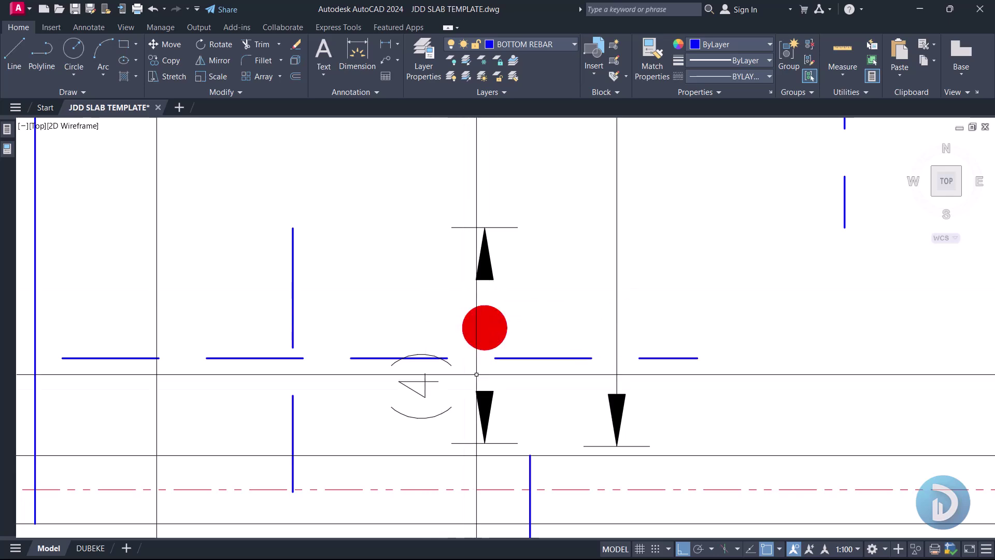
pyautogui.click(509, 441)
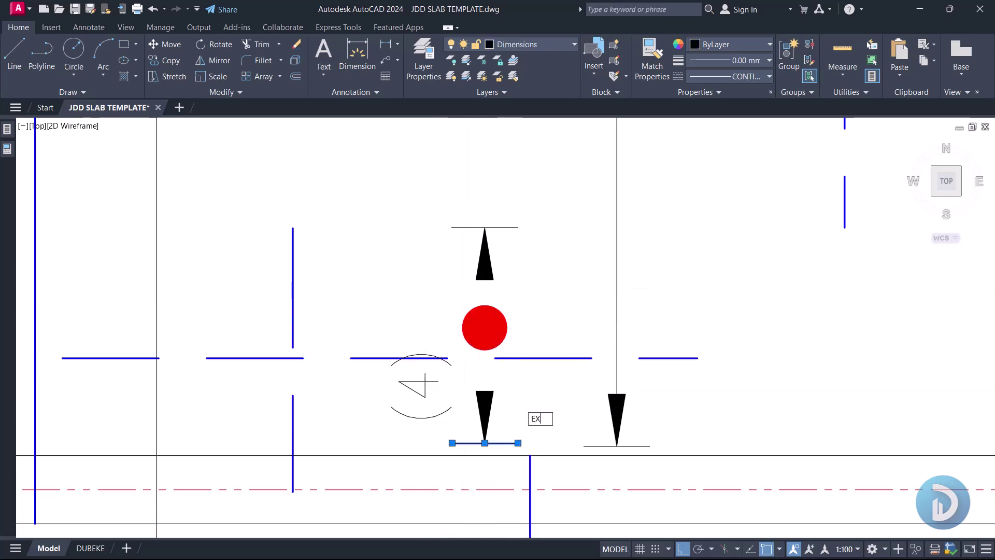
pyautogui.scroll(-8, 519, 403)
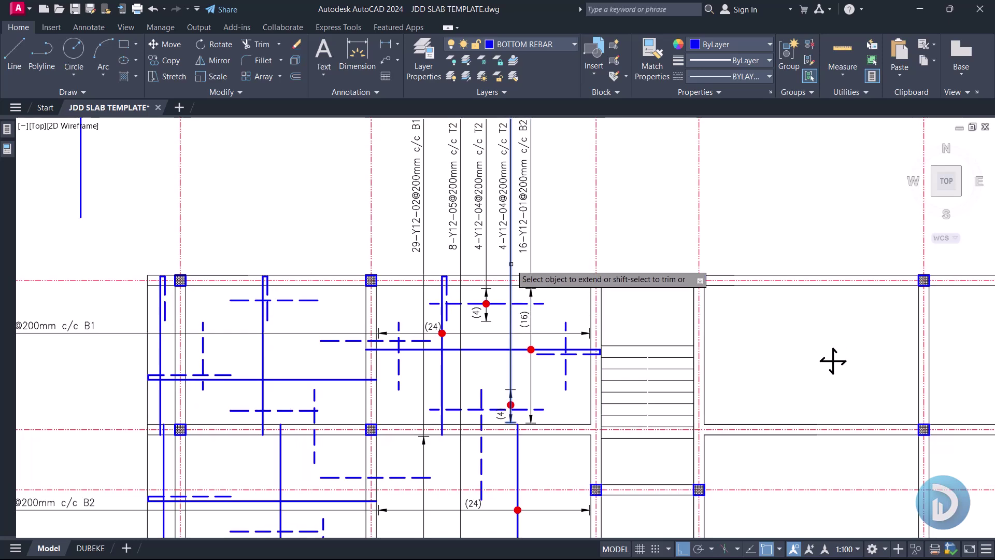
pyautogui.scroll(4, 489, 424)
pyautogui.scroll(6, 527, 418)
pyautogui.press('Escape')
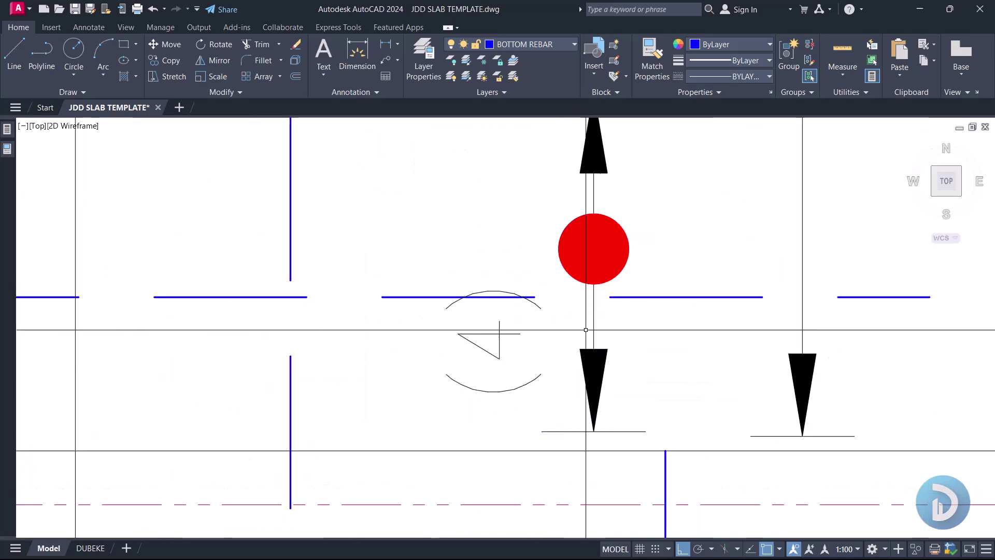
# - Move the lower (4) range marker's red dot onto the crossing of its leader line and the horizontal dashed bar
pyautogui.moveTo(575, 342); pyautogui.dragTo(471, 427, button='middle')
pyautogui.click(415, 253)
pyautogui.click(560, 380)
pyautogui.press('m')
pyautogui.press('Return')
pyautogui.click(489, 333)
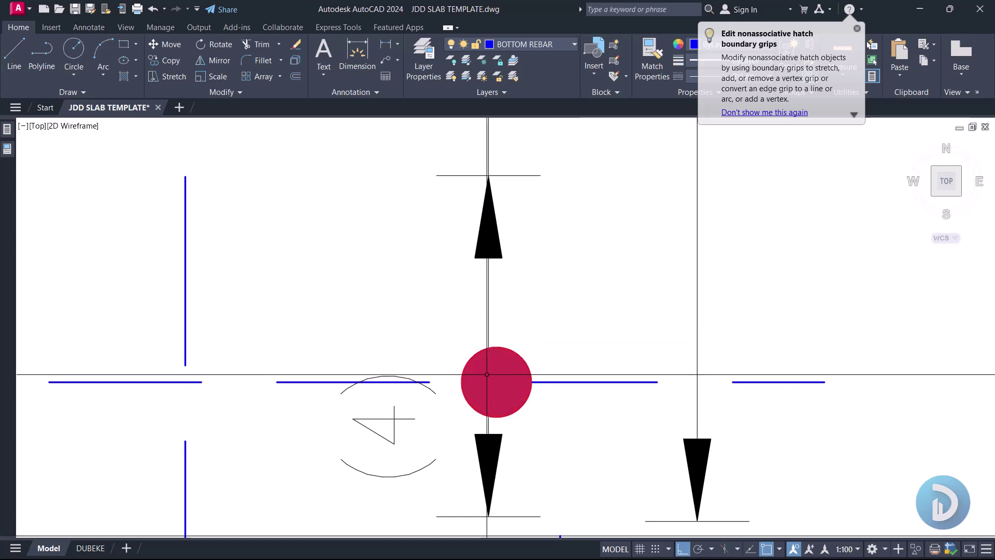
pyautogui.click(487, 374)
pyautogui.click(510, 383)
pyautogui.press('m')
pyautogui.press('Return')
pyautogui.click(517, 386)
pyautogui.click(509, 385)
# - Move the (4) count beside the lower range marker straight up, clear of the horizontal dashed bar
pyautogui.scroll(-2, 542, 368)
pyautogui.click(491, 404)
pyautogui.click(461, 407)
pyautogui.press('m')
pyautogui.press('Return')
pyautogui.click(473, 350)
pyautogui.click(473, 303)
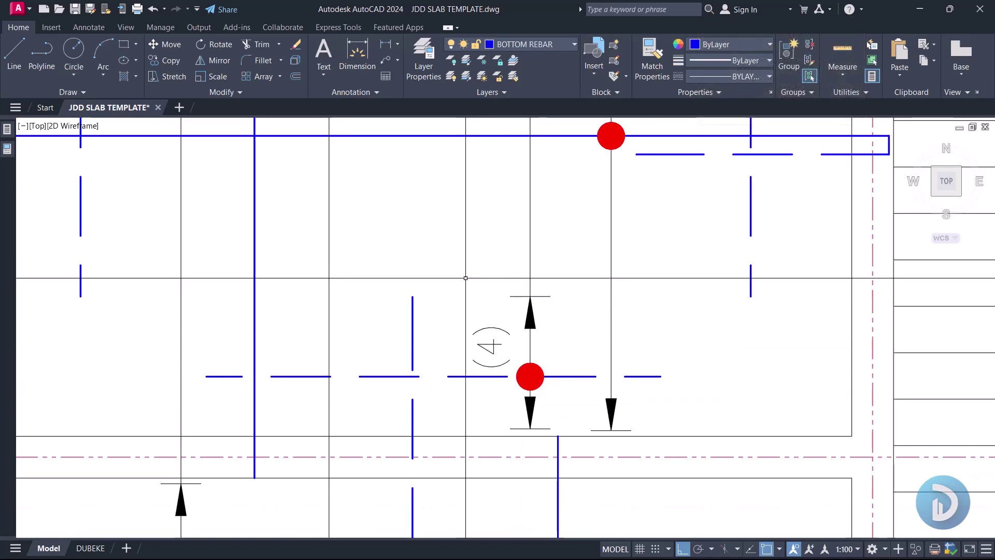
# - Measure the vertical dashed bar's projection from its upper end to the top edge of the beam below the upper middle panel
pyautogui.moveTo(454, 394); pyautogui.dragTo(485, 367, button='middle')
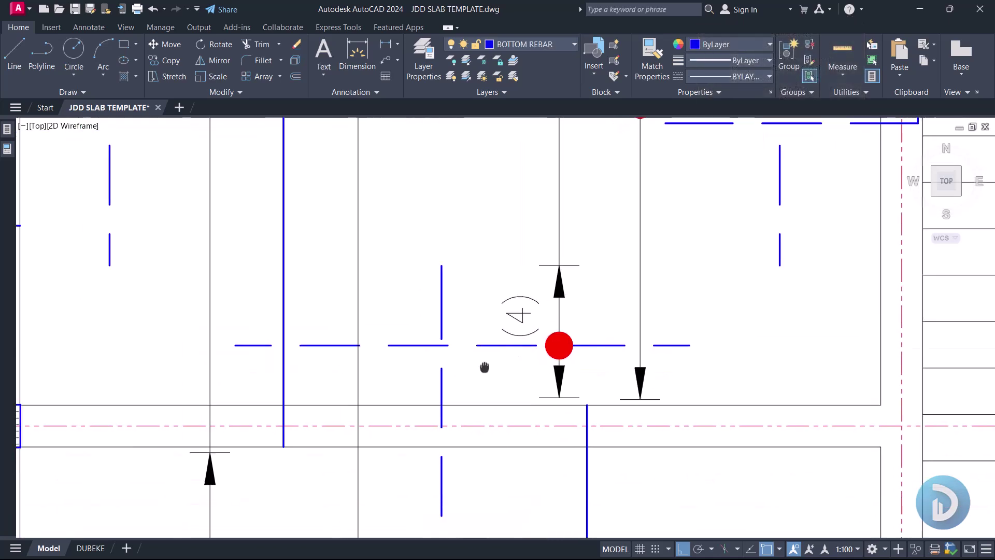
pyautogui.moveTo(518, 327); pyautogui.dragTo(473, 355, button='middle')
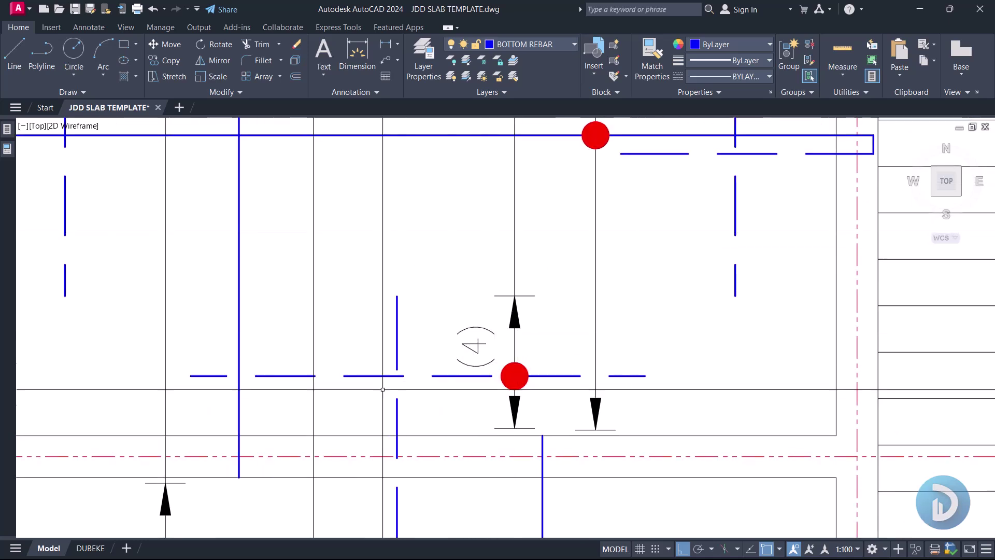
pyautogui.moveTo(487, 389); pyautogui.dragTo(489, 375, button='middle')
pyautogui.write('DLI')
pyautogui.press('Return')
pyautogui.press('Escape')
pyautogui.write('DLI')
pyautogui.press('Return')
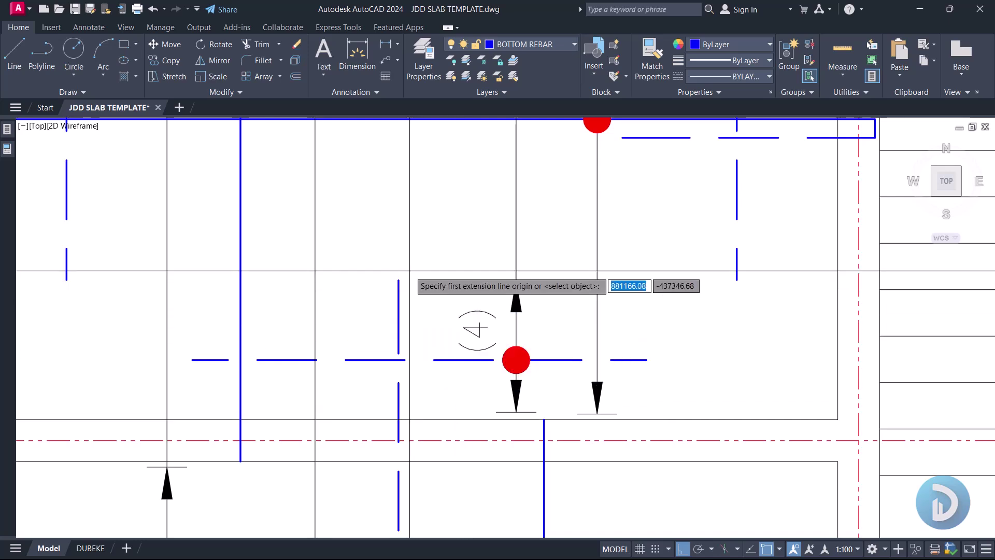
pyautogui.click(398, 280)
pyautogui.click(398, 419)
pyautogui.press('Escape')
# - Examine the vertical dashed top bar crossing the beam between the upper and lower middle panels and its extent on both sides
pyautogui.scroll(-4, 481, 336)
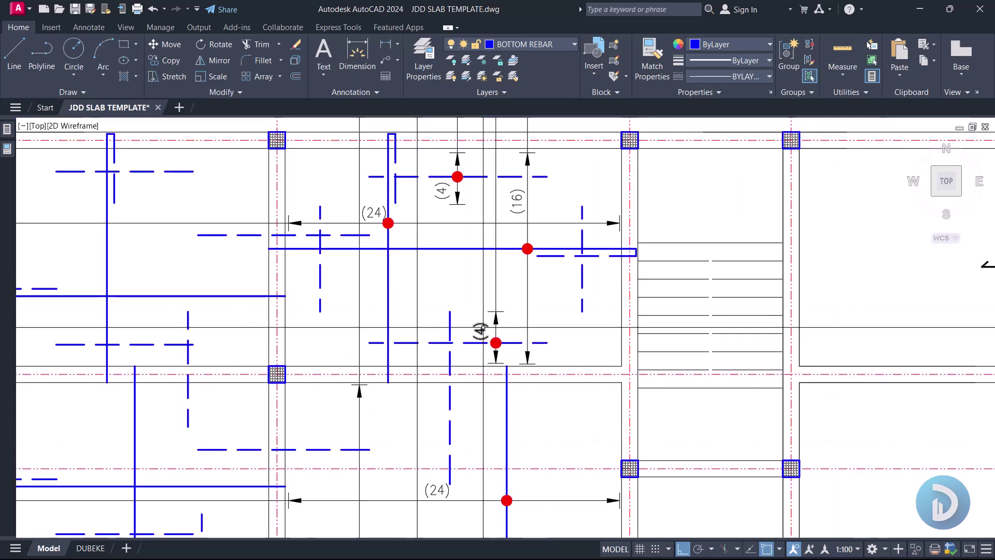
pyautogui.moveTo(498, 410); pyautogui.dragTo(513, 300, button='middle')
pyautogui.scroll(-3, 507, 340)
pyautogui.moveTo(520, 460); pyautogui.dragTo(531, 406, button='middle')
pyautogui.scroll(2, 525, 233)
pyautogui.scroll(-5, 509, 255)
pyautogui.scroll(5, 505, 279)
pyautogui.moveTo(505, 279); pyautogui.dragTo(504, 303, button='middle')
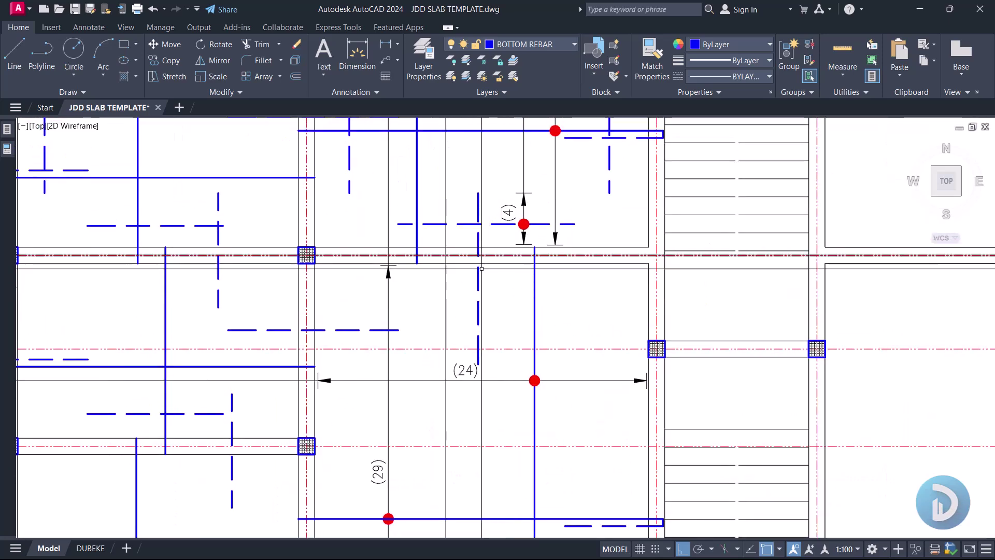
pyautogui.moveTo(485, 216); pyautogui.dragTo(484, 244, button='middle')
pyautogui.scroll(4, 484, 245)
pyautogui.click(469, 205)
pyautogui.scroll(-4, 480, 204)
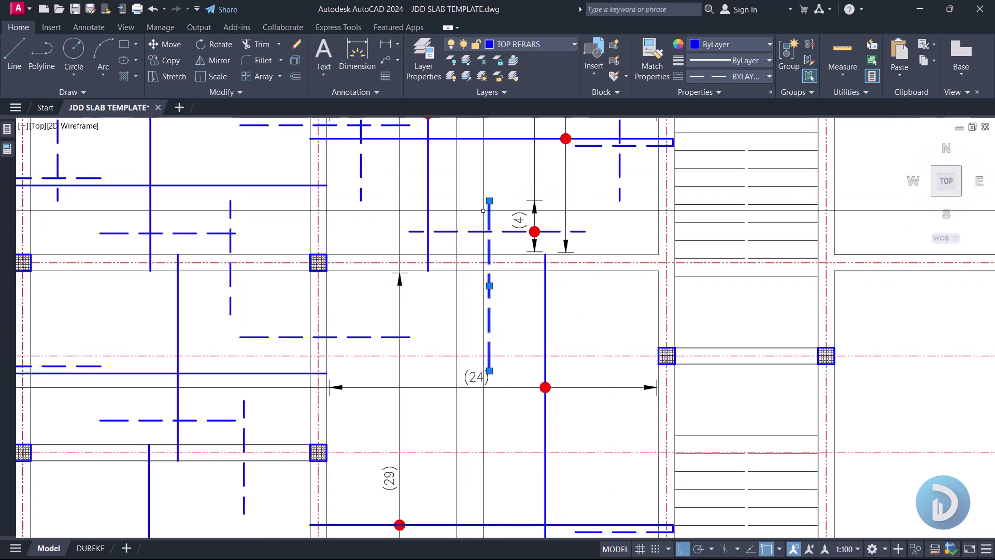
pyautogui.moveTo(489, 232); pyautogui.dragTo(488, 255, button='middle')
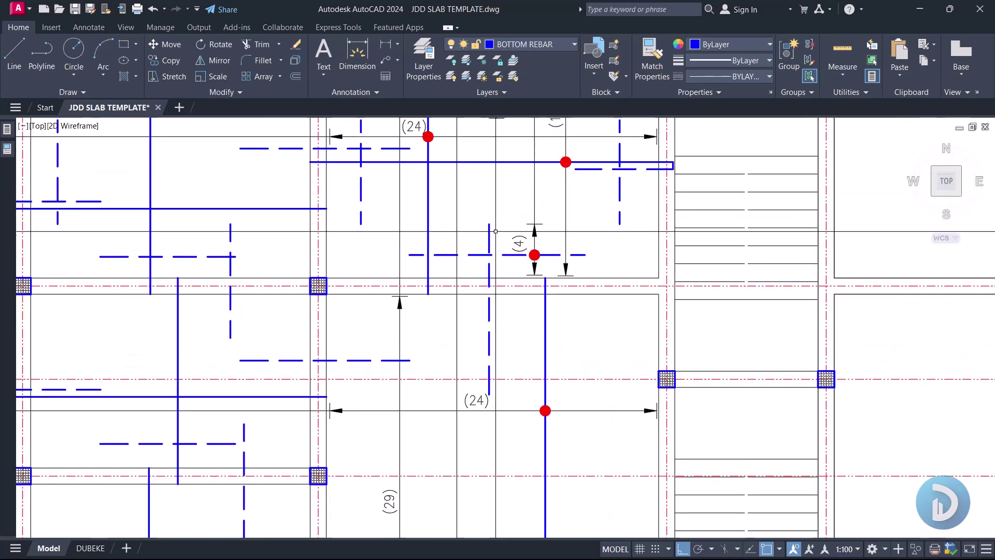
pyautogui.scroll(2, 502, 246)
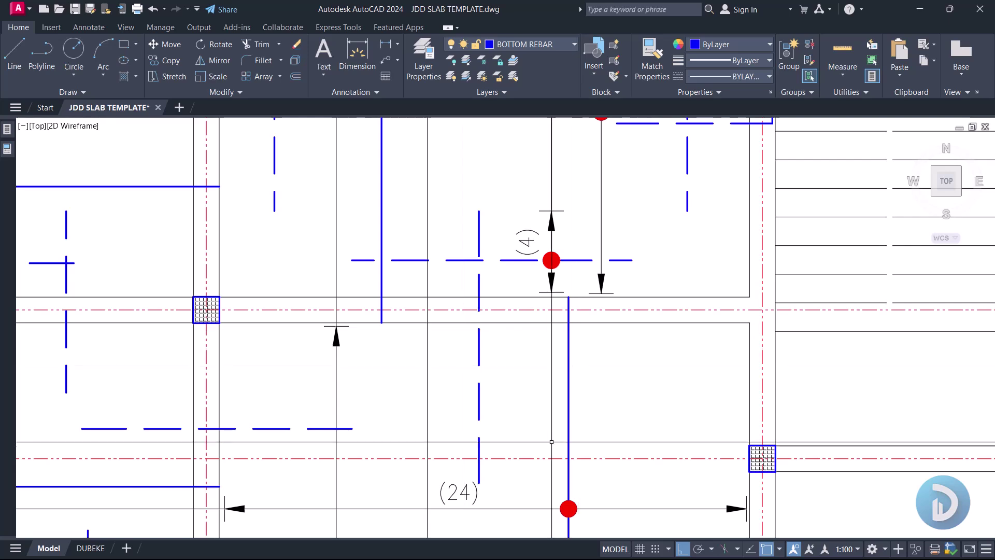
# - Mirror the (4) marker's range arrows and ticks about the beam centreline into the lower middle panel, keeping the originals
pyautogui.moveTo(550, 279); pyautogui.dragTo(481, 290, button='middle')
pyautogui.scroll(2, 456, 218)
pyautogui.click(447, 191)
pyautogui.click(540, 283)
pyautogui.click(456, 313)
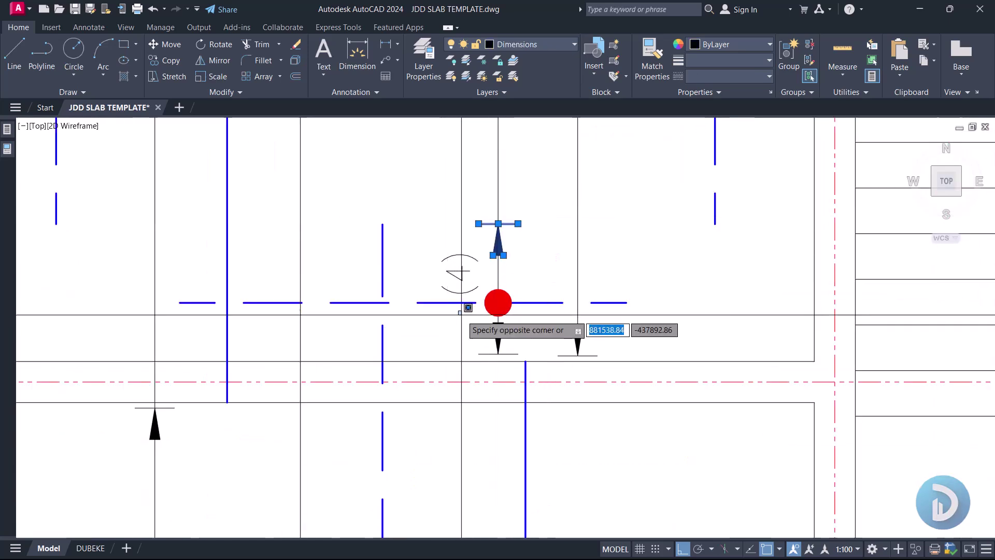
pyautogui.click(543, 366)
pyautogui.write('M')
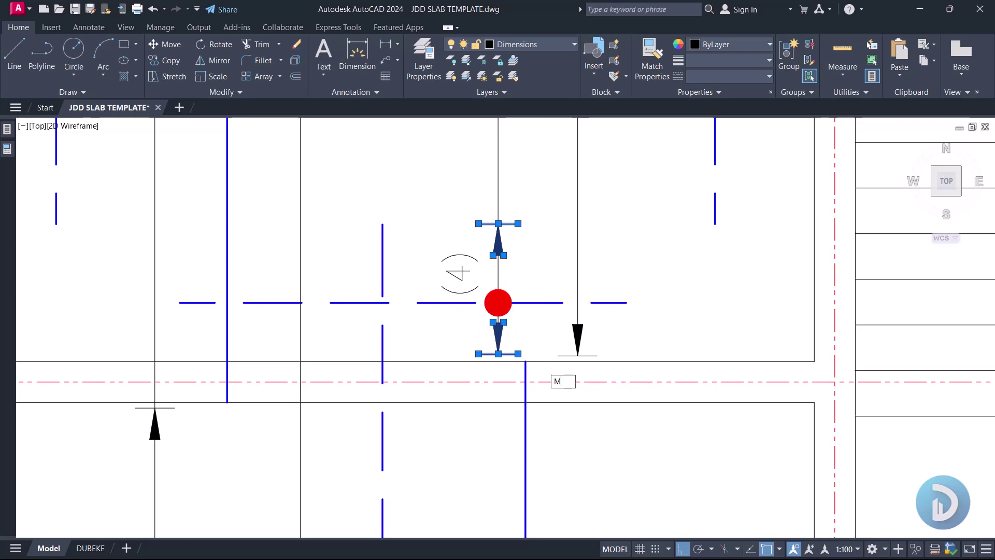
pyautogui.write('I')
pyautogui.press('Return')
pyautogui.click(472, 382)
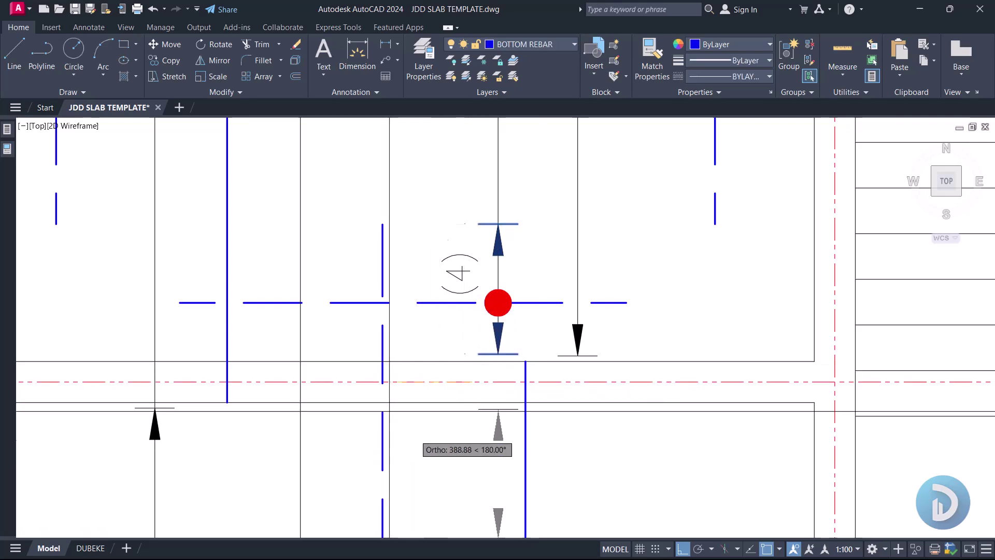
# - Move the mirrored lower arrow and tick straight down to the level of the vertical dashed bar's lower end
pyautogui.scroll(6, 446, 403)
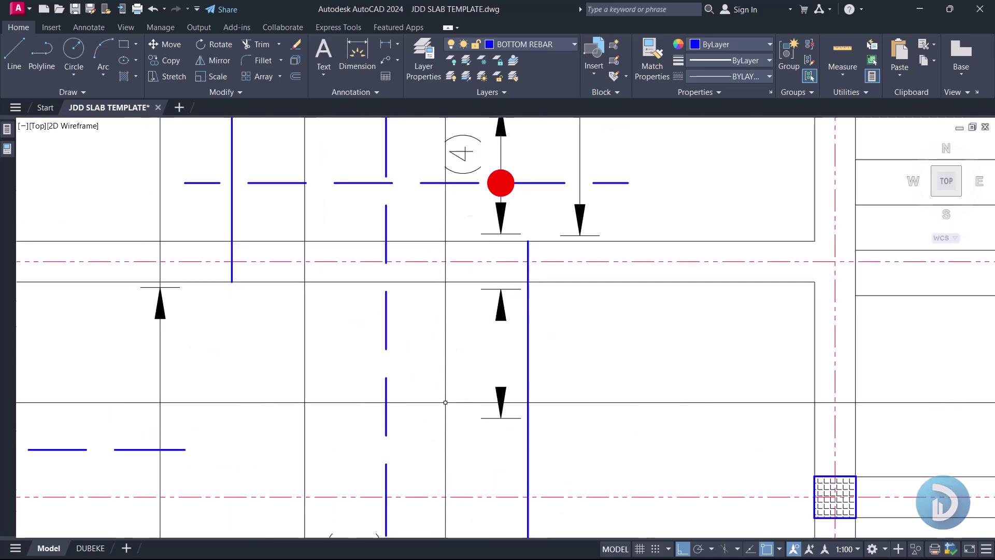
pyautogui.click(502, 402)
pyautogui.moveTo(565, 446); pyautogui.dragTo(555, 337, button='middle')
pyautogui.press('m')
pyautogui.press('space')
pyautogui.click(624, 237)
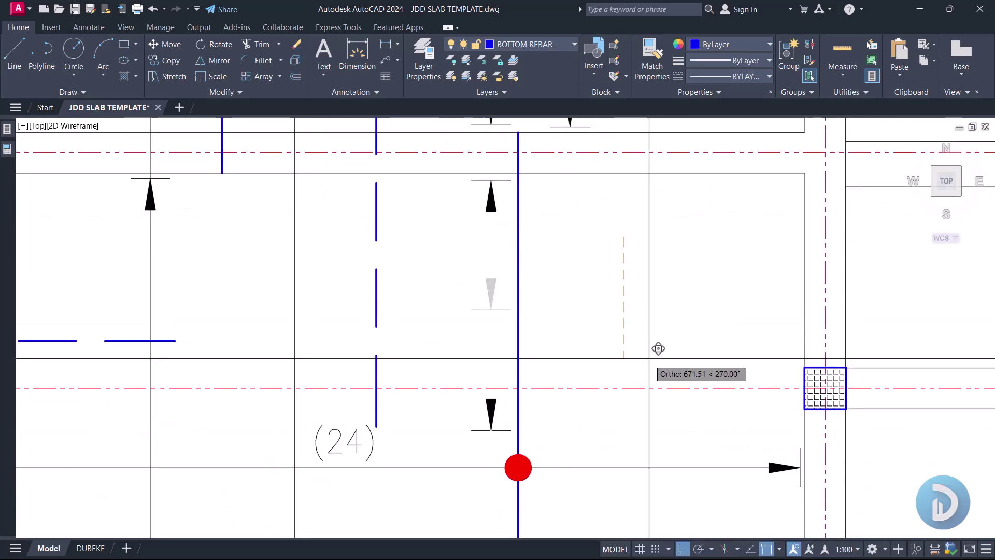
pyautogui.click(657, 349)
# - Extend the callout's leader line through the beam down to the bottom tick of the mirrored range
pyautogui.scroll(4, 456, 439)
pyautogui.click(508, 404)
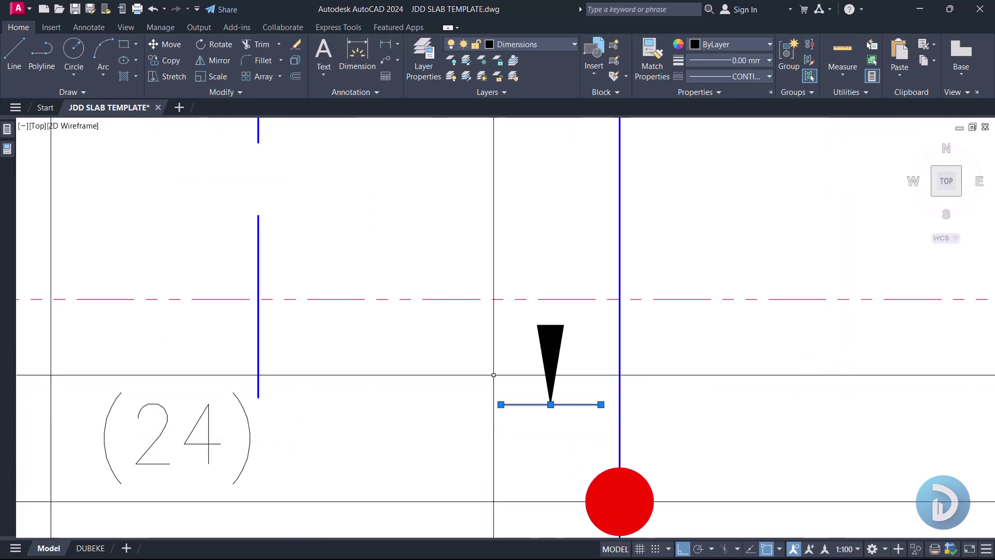
pyautogui.write('EX')
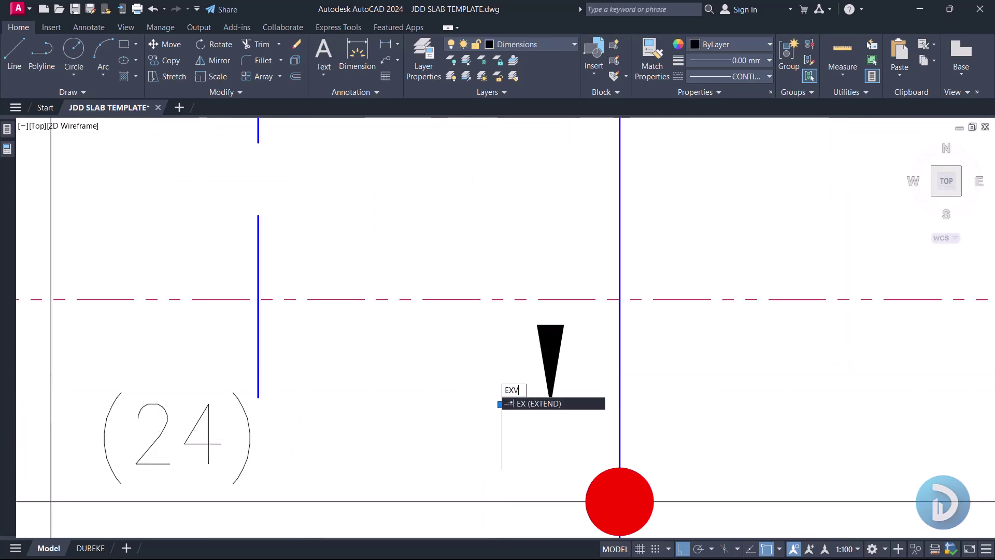
pyautogui.press('Return')
pyautogui.scroll(-6, 493, 378)
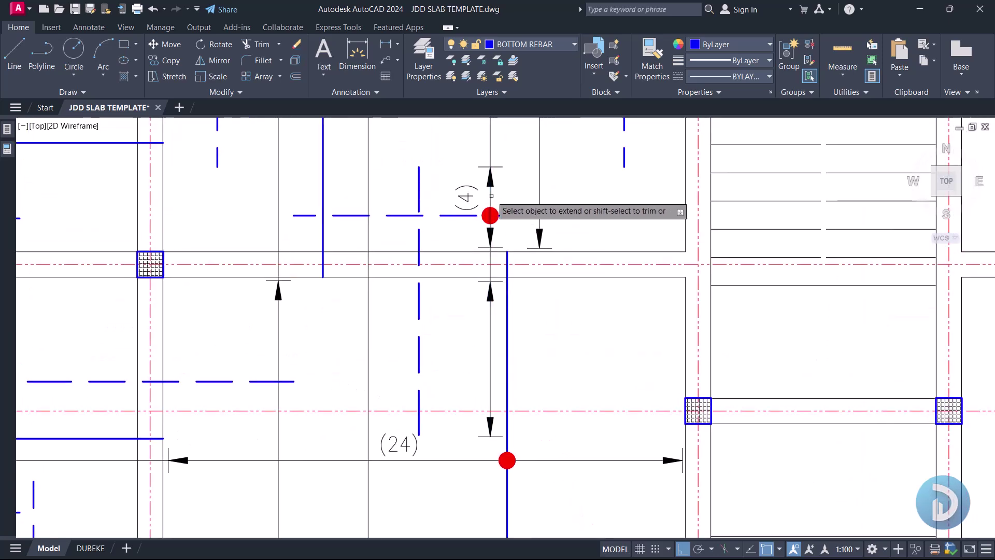
# - Copy the (4) count straight down beside the mirrored range in the lower middle panel
pyautogui.scroll(2, 489, 216)
pyautogui.click(456, 156)
pyautogui.click(436, 181)
pyautogui.rightClick(419, 133)
pyautogui.click(462, 269)
pyautogui.click(612, 363)
pyautogui.scroll(-3, 608, 396)
pyautogui.moveTo(608, 396); pyautogui.dragTo(595, 308, button='middle')
pyautogui.scroll(3, 596, 300)
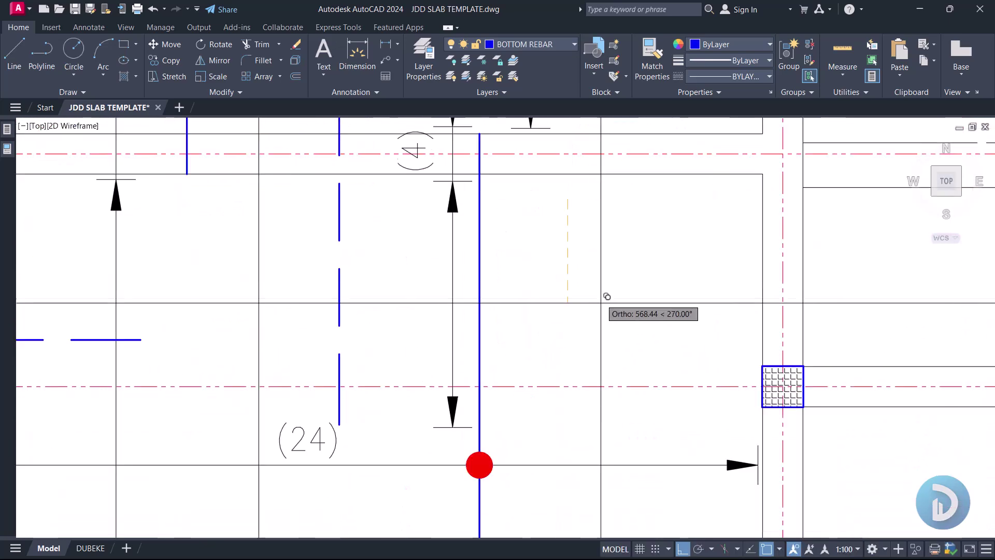
pyautogui.scroll(-3, 621, 428)
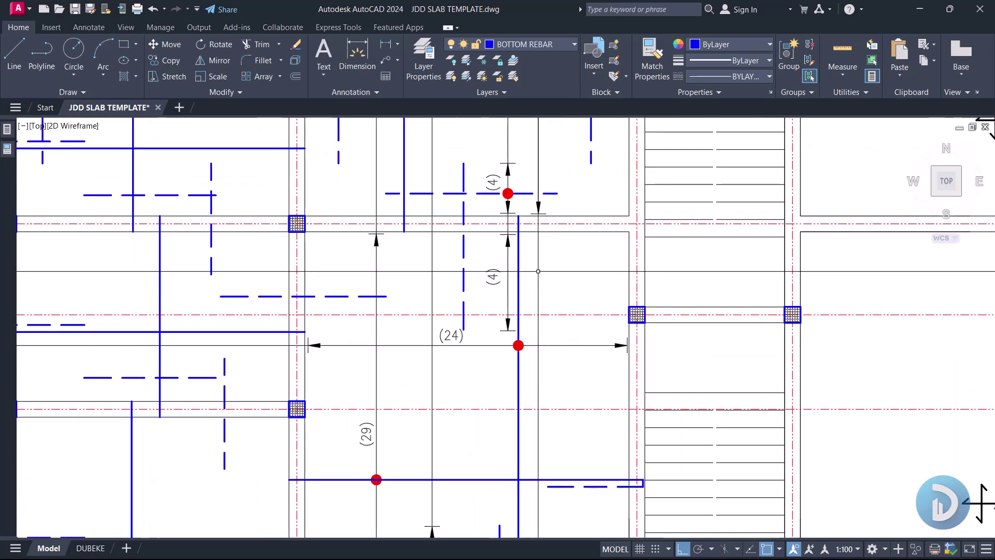
# - Change the copied count beside the mirrored range to (8)
pyautogui.moveTo(970, 493)
pyautogui.mouseDown(button='middle')
pyautogui.moveTo(970, 355)
pyautogui.moveTo(971, 413)
pyautogui.mouseUp(button='middle')
pyautogui.scroll(3, 500, 188)
pyautogui.moveTo(500, 189); pyautogui.dragTo(481, 271, button='middle')
pyautogui.scroll(3, 451, 285)
pyautogui.click(452, 286)
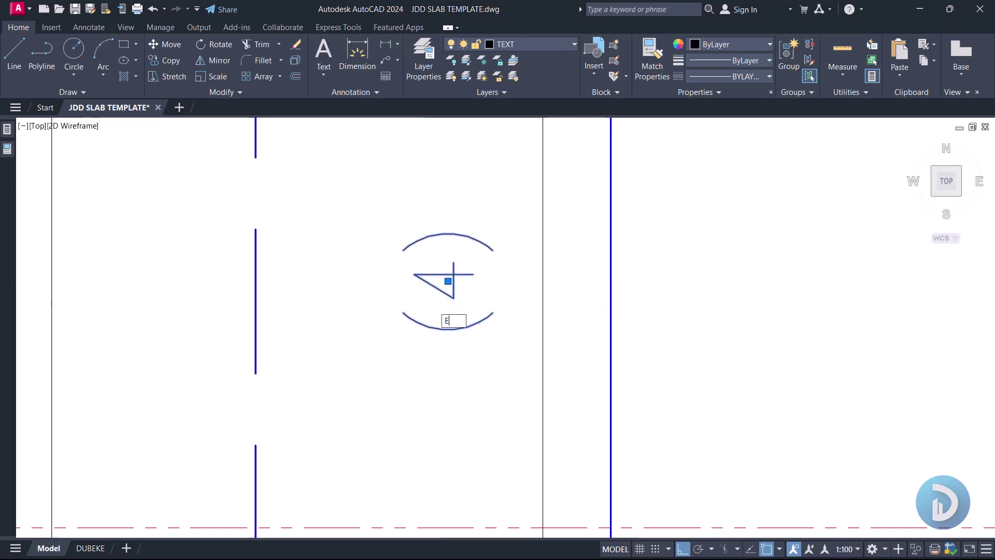
pyautogui.doubleClick(448, 281)
pyautogui.doubleClick(449, 280)
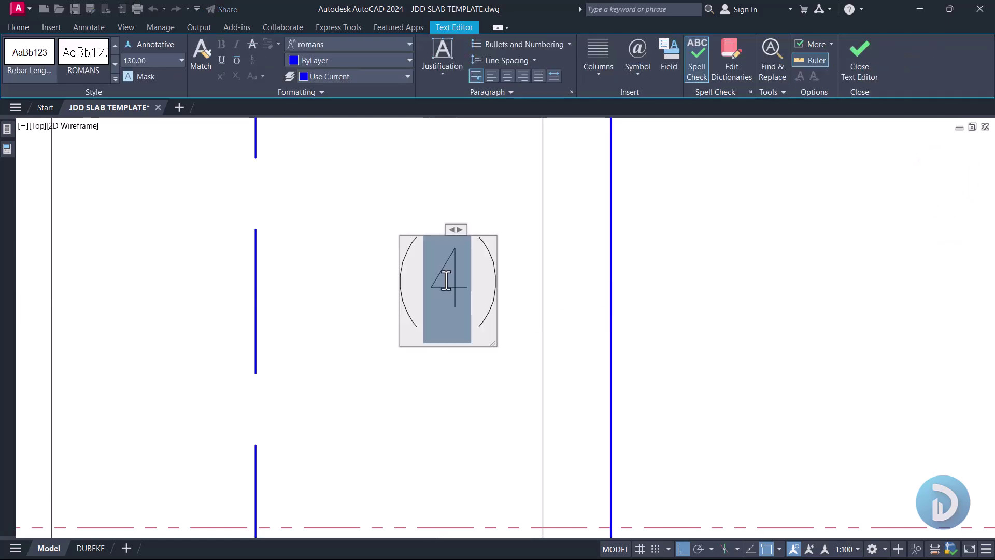
pyautogui.write('8')
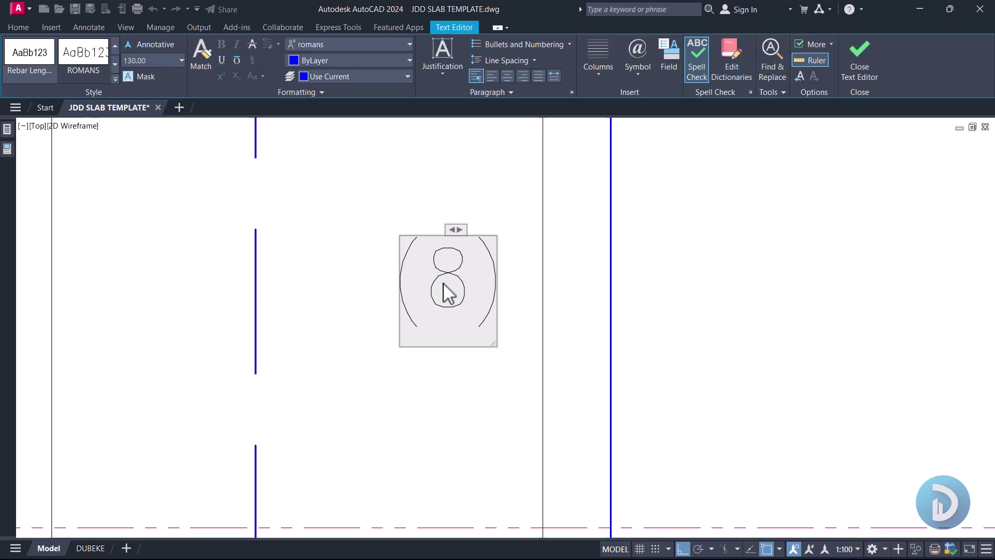
pyautogui.scroll(-2, 468, 327)
pyautogui.click(591, 291)
# - Change the copied callout text between 4-Y12-04 and 16-Y12-01 to 12-Y12-06@200mm c/c T2
pyautogui.scroll(-4, 568, 284)
pyautogui.moveTo(517, 309)
pyautogui.mouseDown(button='middle')
pyautogui.moveTo(464, 340)
pyautogui.moveTo(437, 300)
pyautogui.moveTo(436, 321)
pyautogui.mouseUp(button='middle')
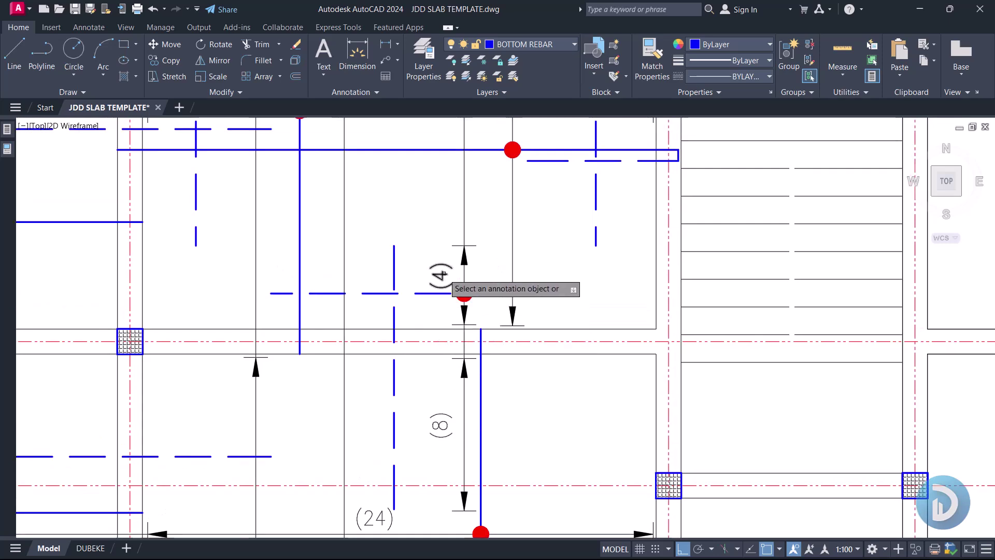
pyautogui.moveTo(443, 286)
pyautogui.mouseDown(button='middle')
pyautogui.moveTo(446, 305)
pyautogui.moveTo(529, 267)
pyautogui.mouseUp(button='middle')
pyautogui.scroll(-2, 452, 327)
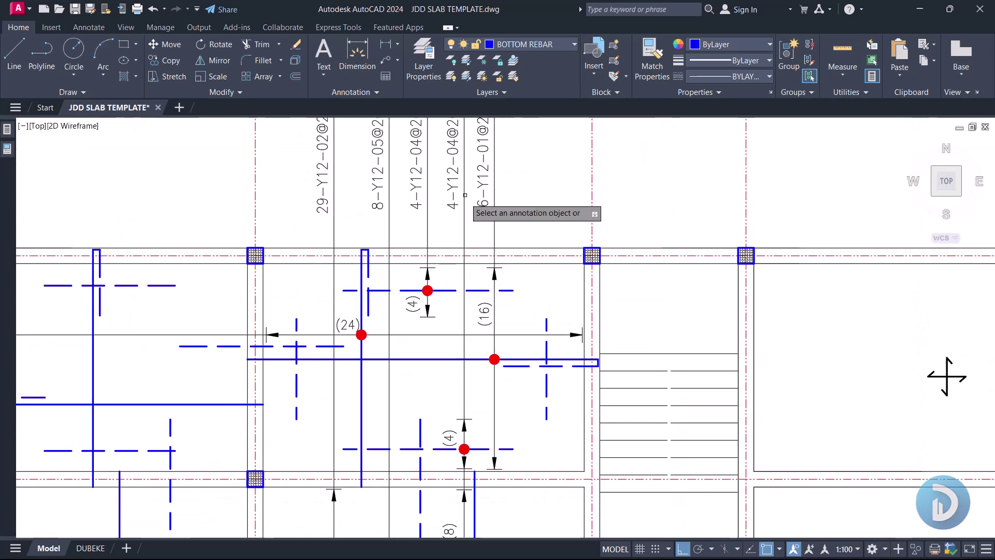
pyautogui.scroll(2, 453, 269)
pyautogui.click(454, 268)
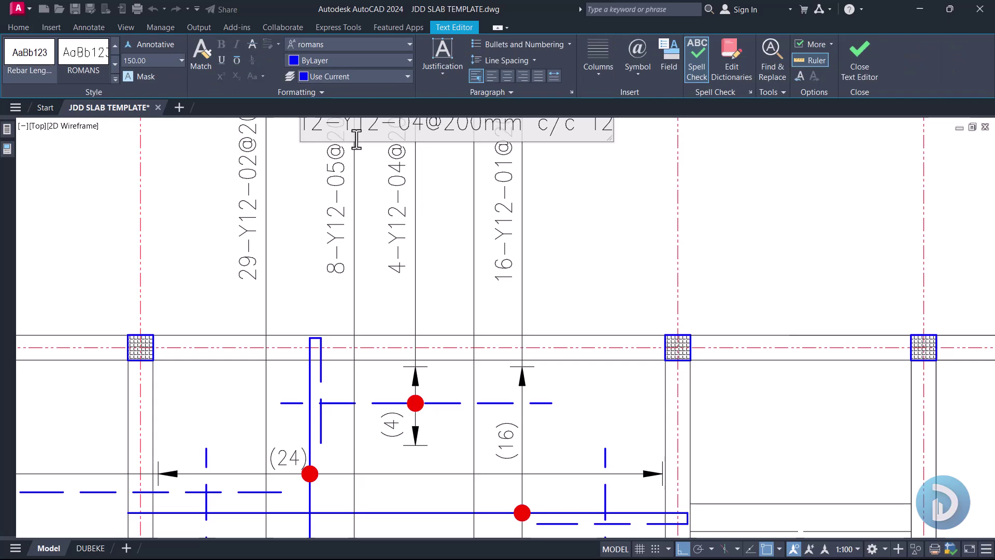
pyautogui.scroll(-2, 350, 137)
pyautogui.scroll(1, 382, 167)
pyautogui.scroll(5, 358, 235)
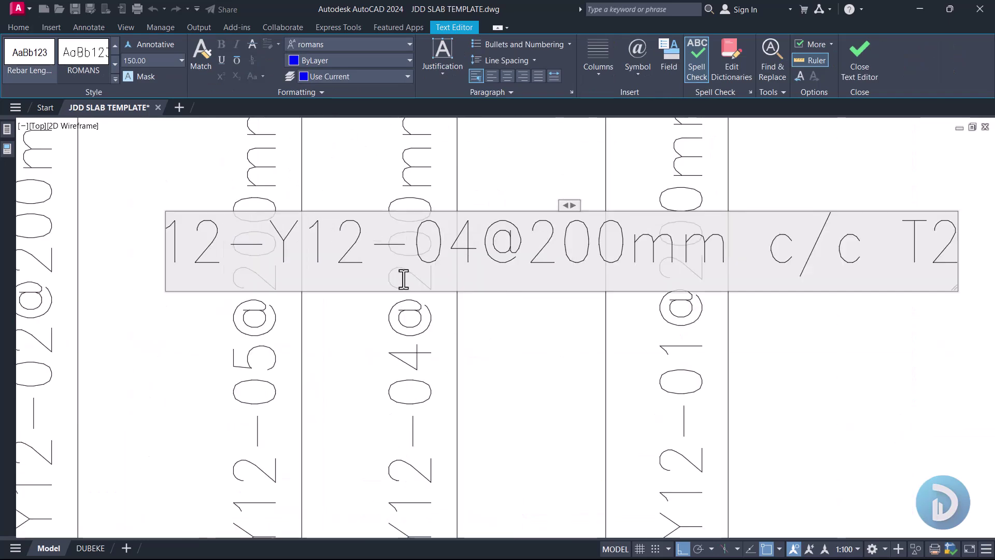
pyautogui.scroll(-3, 404, 279)
pyautogui.scroll(3, 418, 249)
pyautogui.press('BackSpace')
pyautogui.write('6')
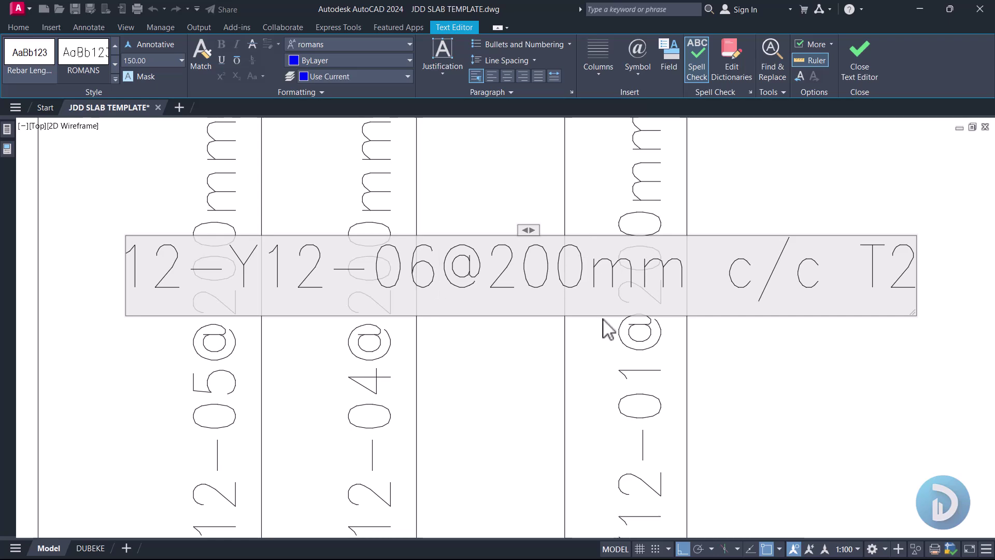
pyautogui.scroll(-3, 618, 329)
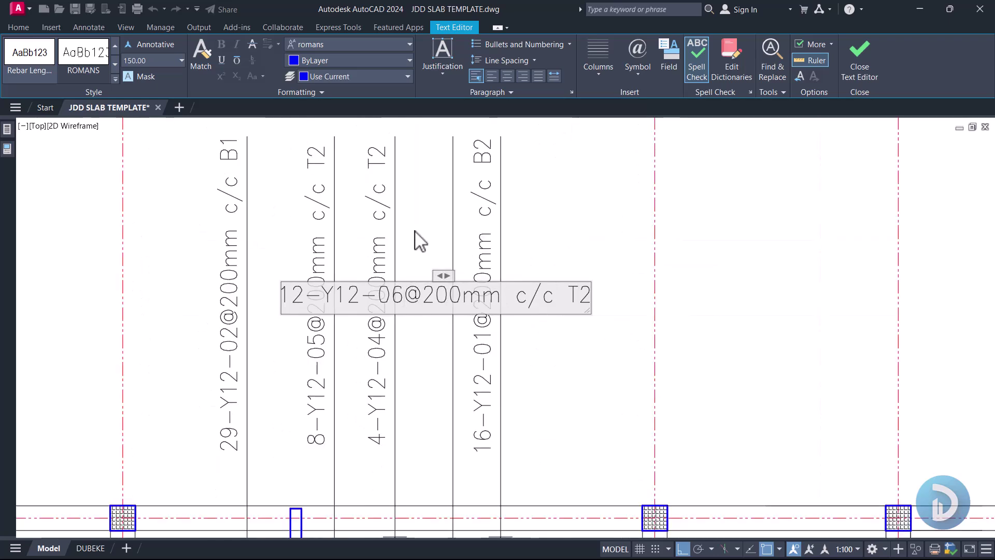
pyautogui.click(418, 240)
pyautogui.scroll(-6, 430, 291)
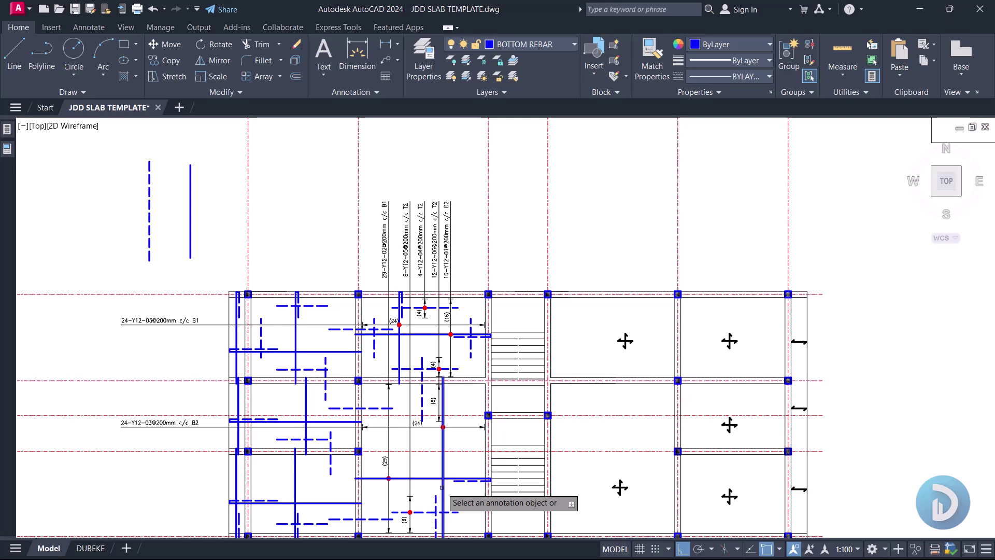
# - Review the finished callouts above the middle panels and the unannotated bars in the panels west of them
pyautogui.press('Escape')
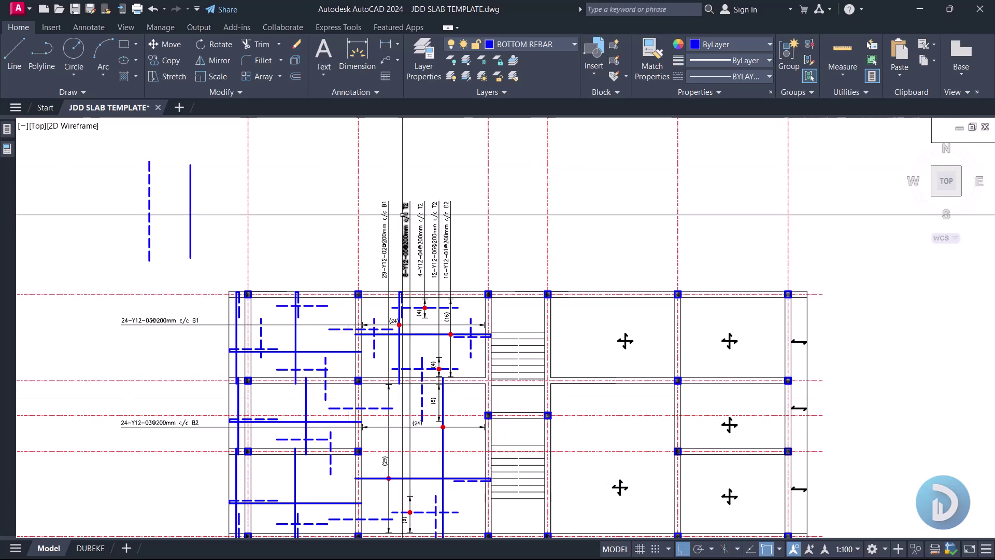
pyautogui.scroll(4, 404, 214)
pyautogui.moveTo(443, 294); pyautogui.dragTo(427, 254, button='middle')
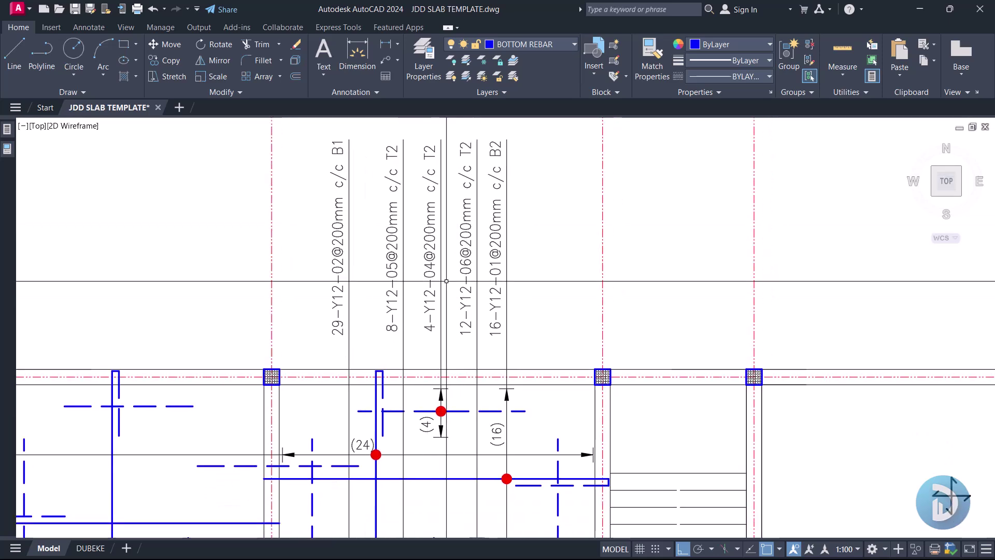
pyautogui.scroll(-8, 446, 281)
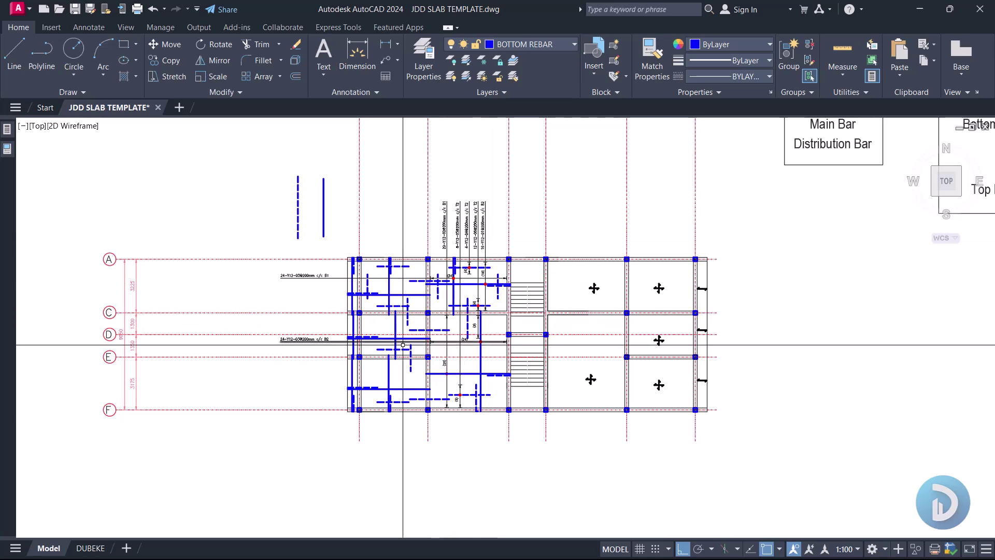
pyautogui.scroll(6, 441, 280)
pyautogui.scroll(-1, 441, 280)
pyautogui.scroll(5, 441, 280)
pyautogui.scroll(-2, 430, 301)
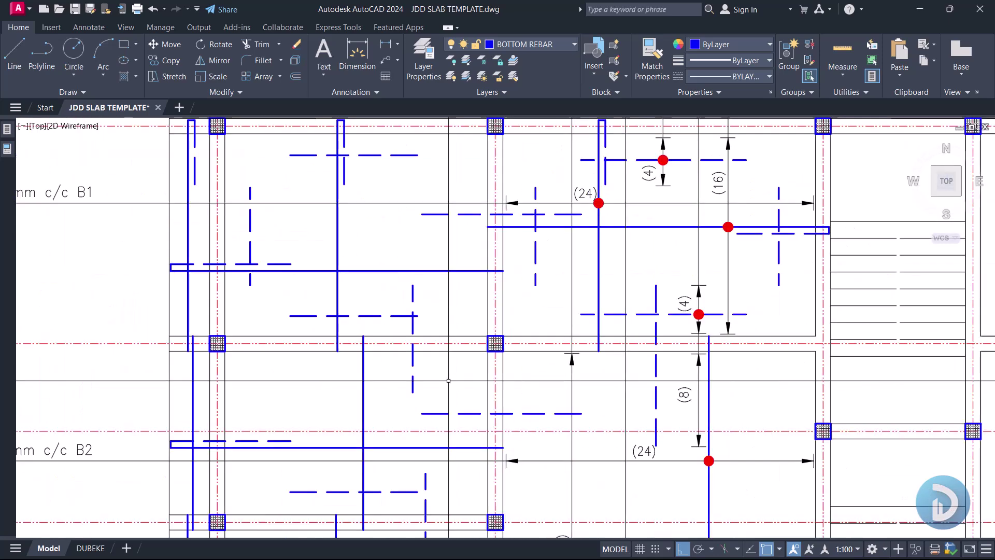
pyautogui.click(427, 305)
pyautogui.click(380, 283)
pyautogui.moveTo(380, 309); pyautogui.dragTo(425, 319, button='middle')
pyautogui.press('Escape')
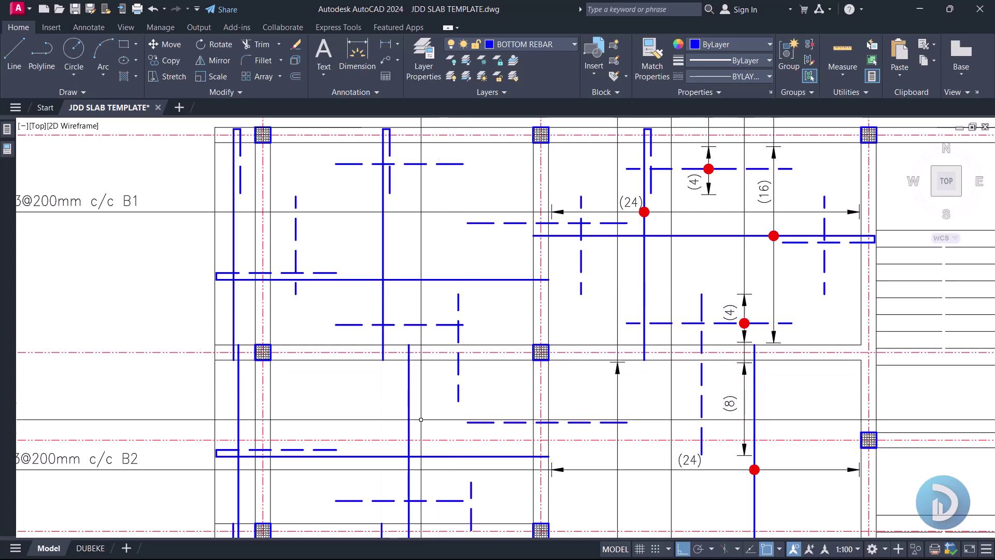
pyautogui.scroll(-3, 472, 375)
pyautogui.moveTo(316, 415)
pyautogui.mouseDown(button='middle')
pyautogui.moveTo(409, 439)
pyautogui.moveTo(422, 360)
pyautogui.mouseUp(button='middle')
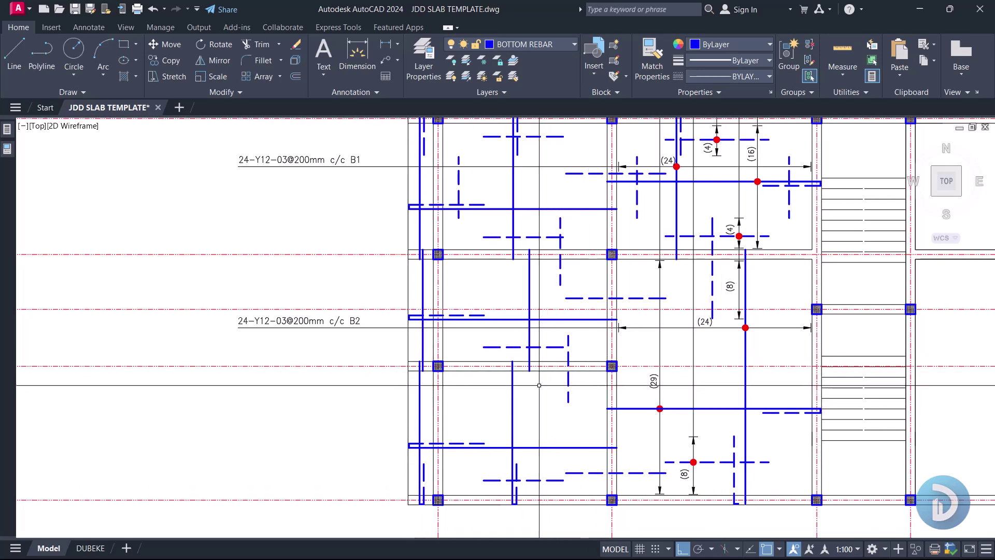
# - Copy the 24-Y12-03@200mm c/c B2 callout with its leader, range arrows, (24) count and dot straight down about 1460 mm
pyautogui.scroll(4, 323, 315)
pyautogui.click(445, 360)
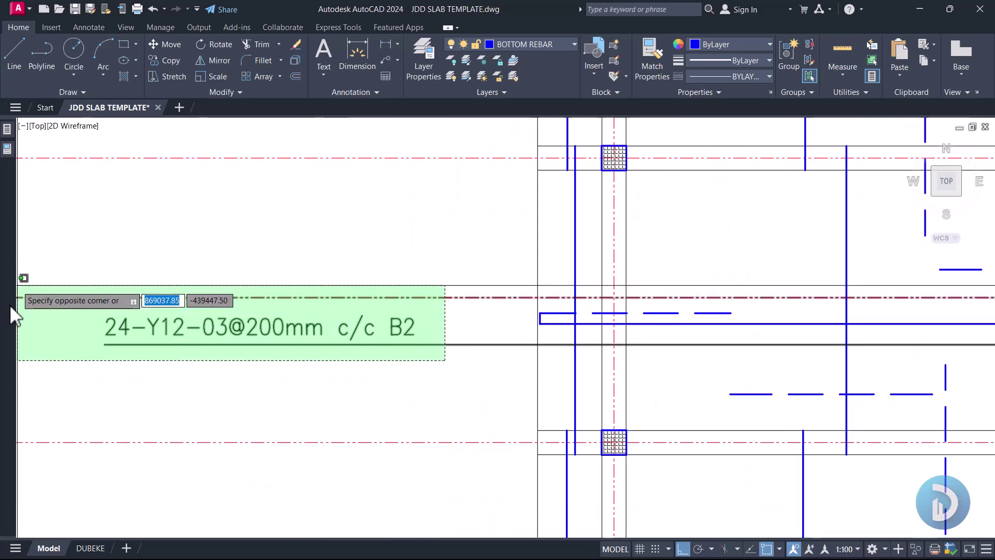
pyautogui.click(89, 311)
pyautogui.scroll(-3, 89, 311)
pyautogui.moveTo(479, 335); pyautogui.dragTo(420, 334, button='middle')
pyautogui.scroll(4, 461, 331)
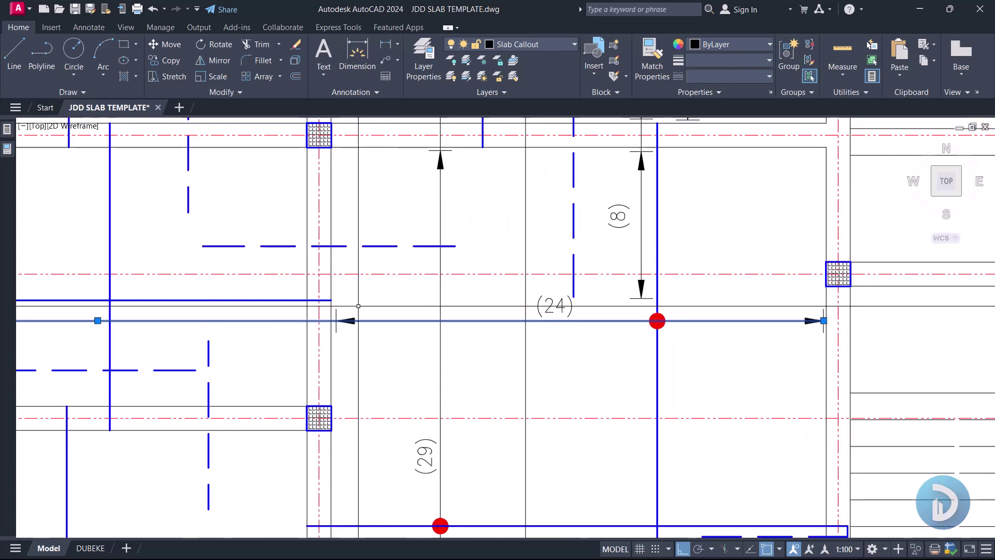
pyautogui.click(341, 286)
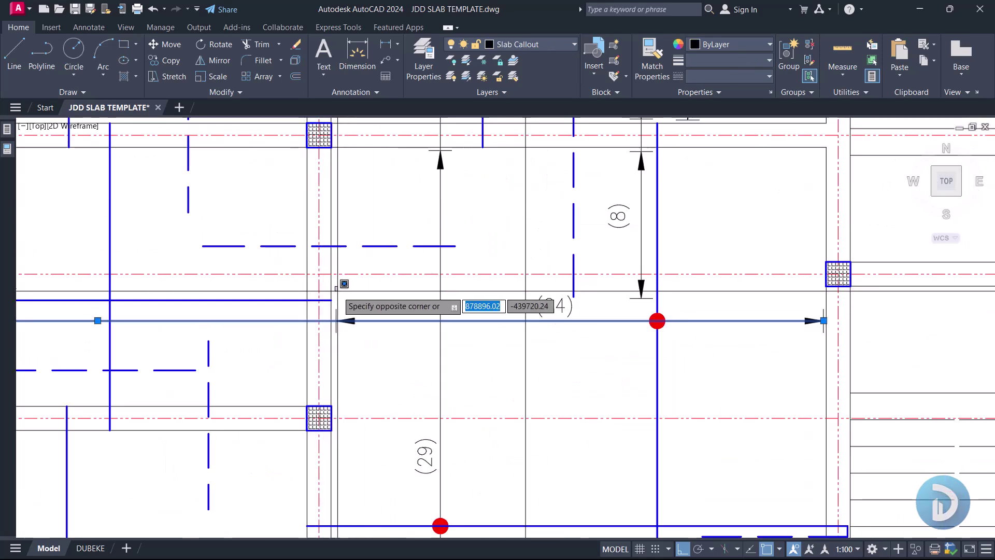
pyautogui.click(360, 333)
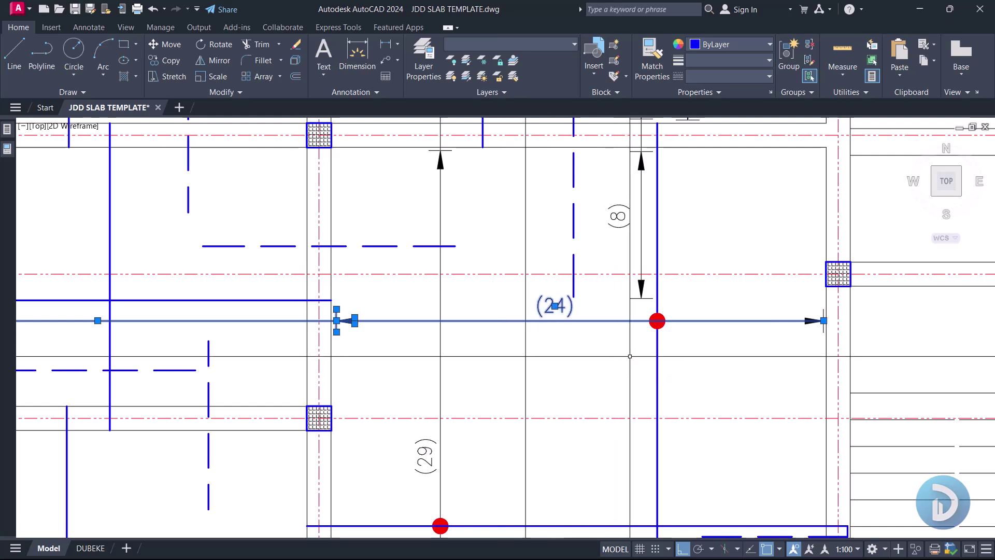
pyautogui.moveTo(493, 282); pyautogui.dragTo(349, 298, button='middle')
pyautogui.click(513, 337)
pyautogui.click(611, 311)
pyautogui.click(688, 367)
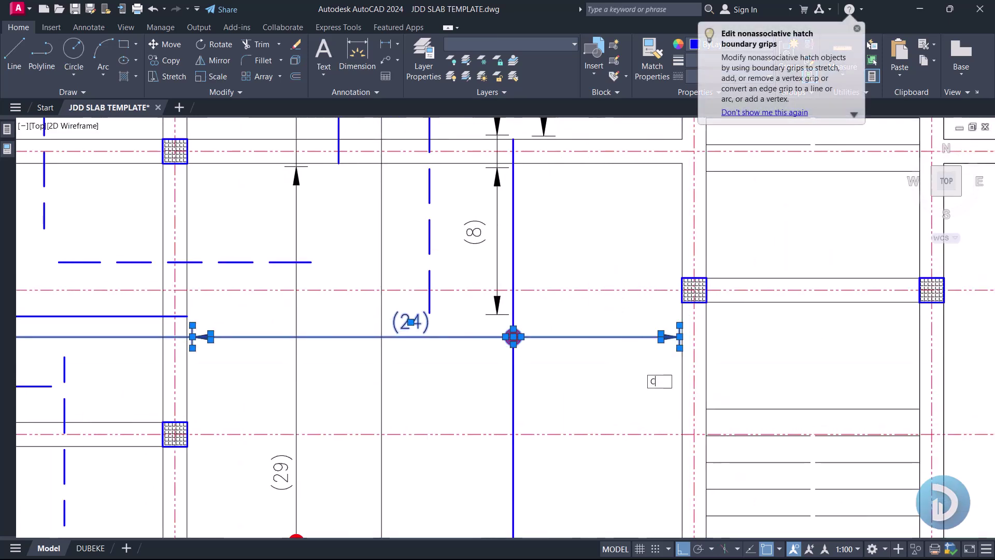
pyautogui.write('o')
pyautogui.press('Return')
pyautogui.scroll(-5, 512, 337)
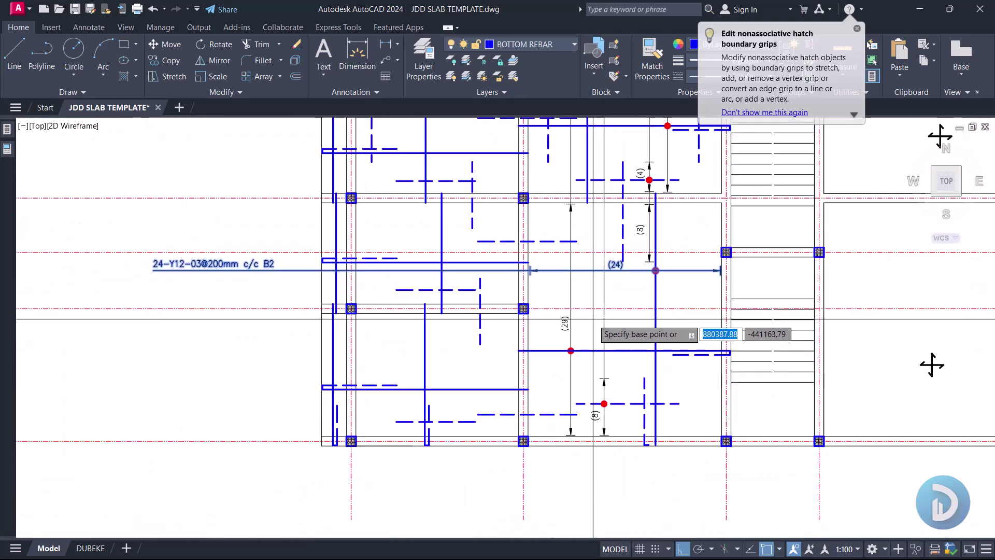
pyautogui.click(220, 340)
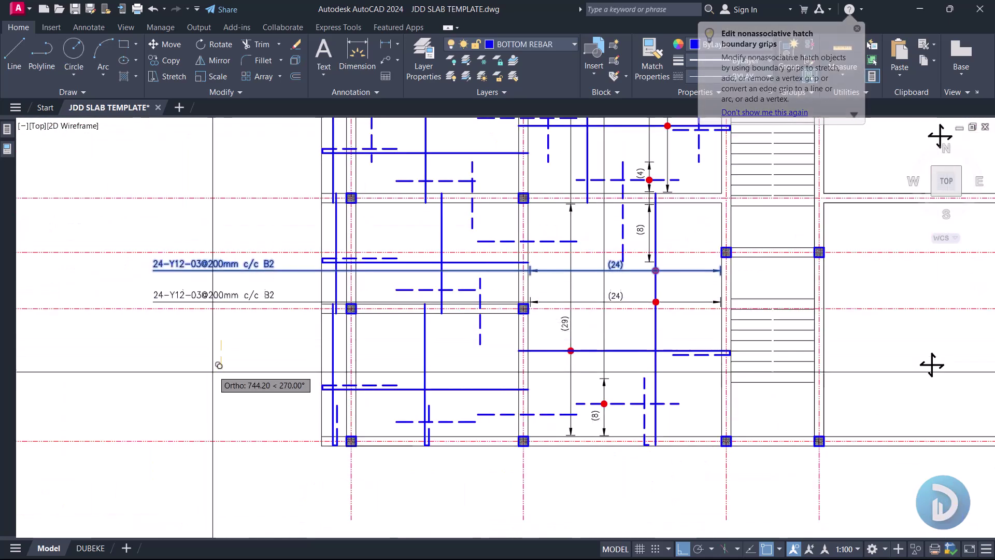
pyautogui.click(207, 400)
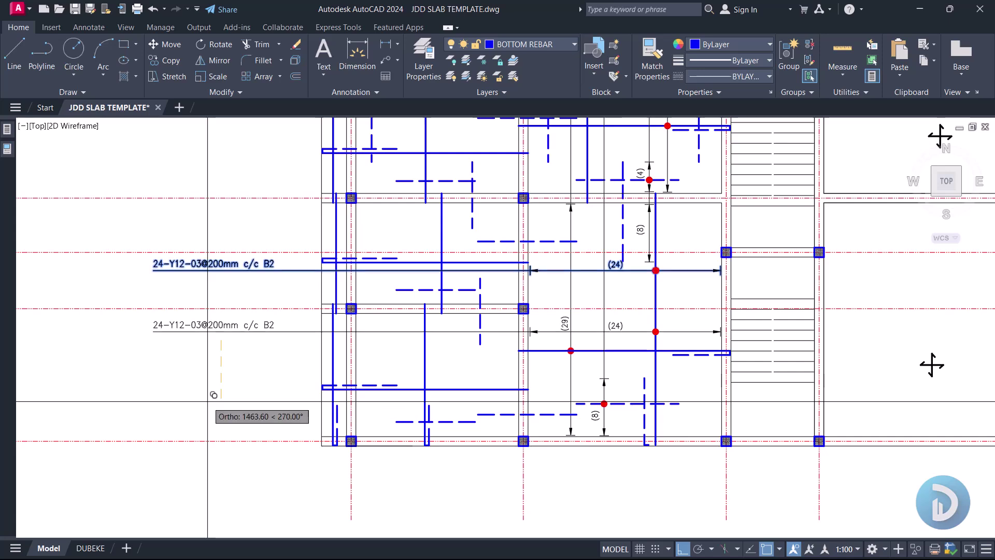
pyautogui.press('Escape')
# - Copy the right range arrow of the copied callout across to the left face of the beam between the lower left and middle panels
pyautogui.moveTo(493, 357); pyautogui.dragTo(401, 354, button='middle')
pyautogui.scroll(4, 531, 320)
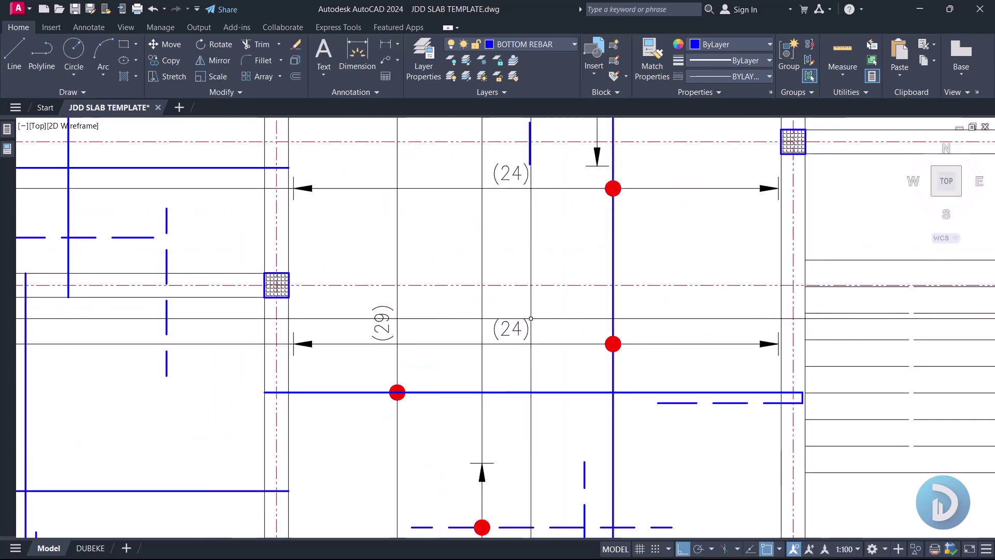
pyautogui.click(717, 307)
pyautogui.click(825, 369)
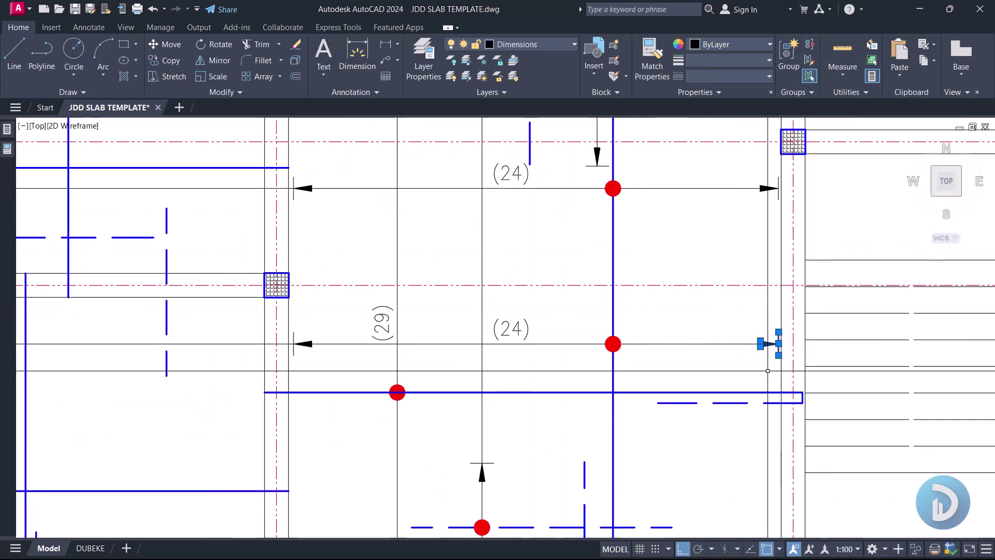
pyautogui.write('co')
pyautogui.press('space')
pyautogui.scroll(-2, 779, 315)
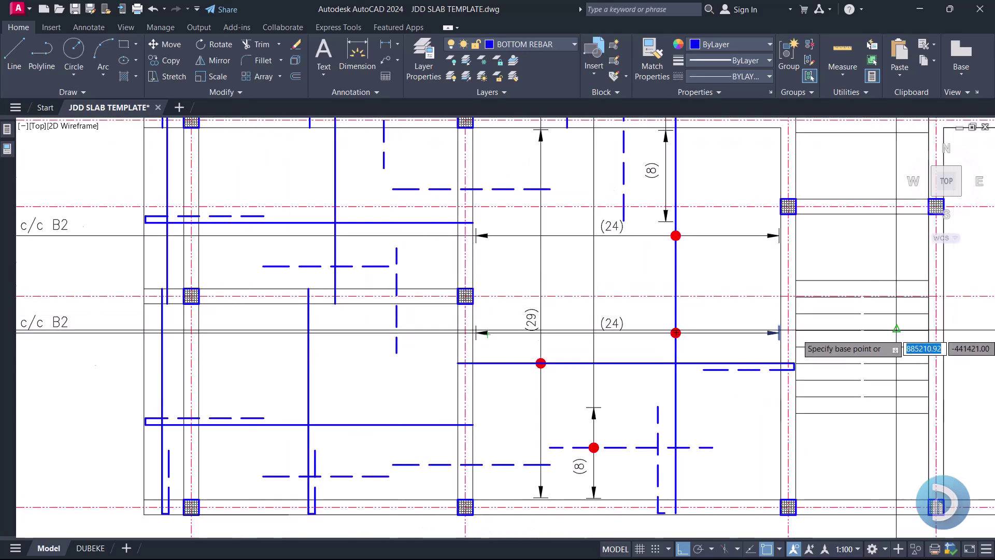
pyautogui.scroll(2, 899, 332)
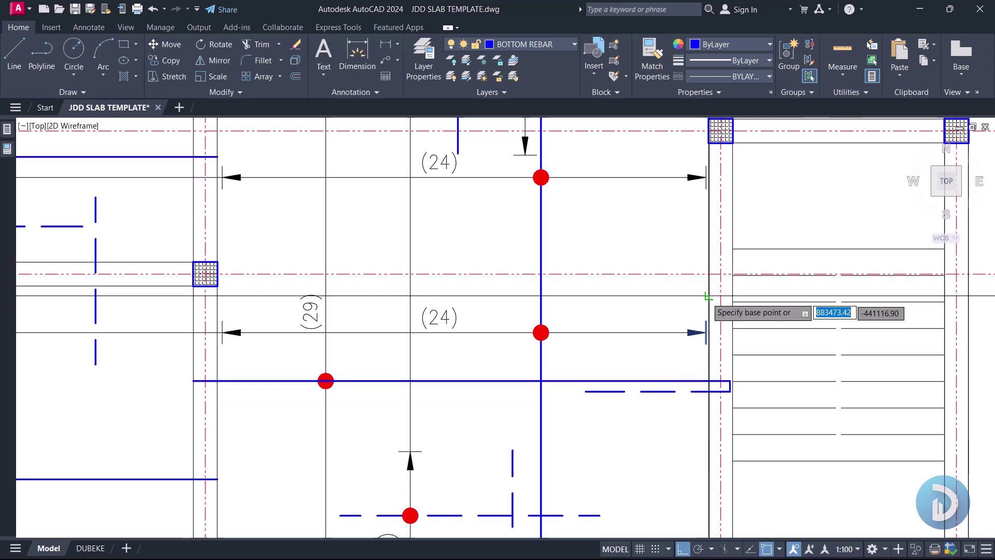
pyautogui.click(201, 291)
# - Move the copied callout's left range arrow to the inner face of the lower left panel's left beam
pyautogui.scroll(4, 156, 336)
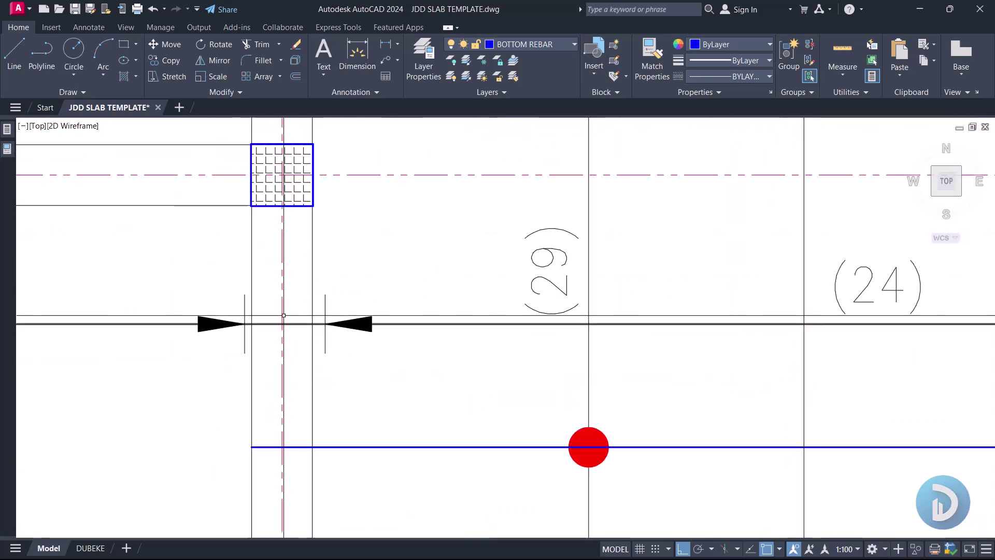
pyautogui.click(297, 260)
pyautogui.click(430, 395)
pyautogui.press('Return')
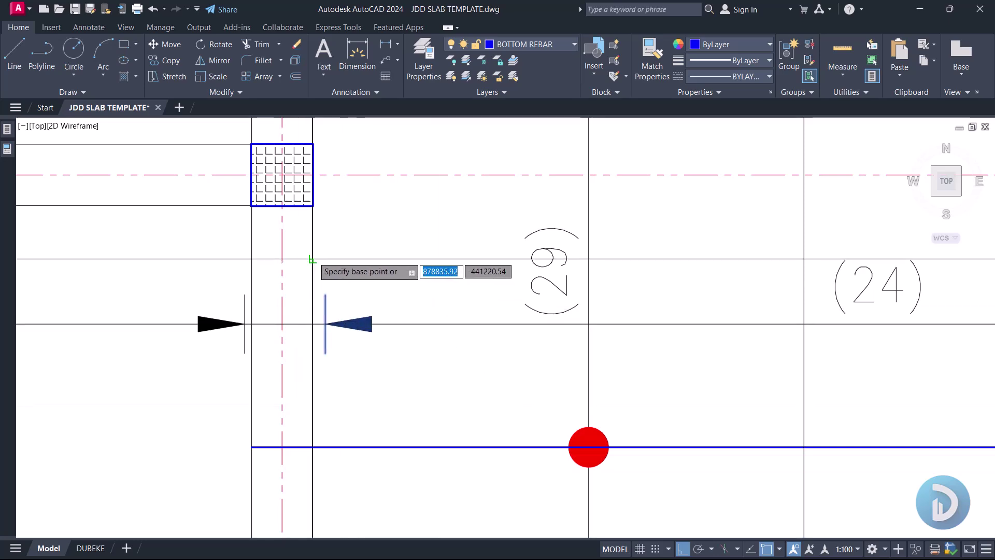
pyautogui.click(312, 261)
pyautogui.scroll(-4, 446, 268)
pyautogui.moveTo(114, 280)
pyautogui.mouseDown(button='middle')
pyautogui.moveTo(255, 296)
pyautogui.moveTo(388, 285)
pyautogui.mouseUp(button='middle')
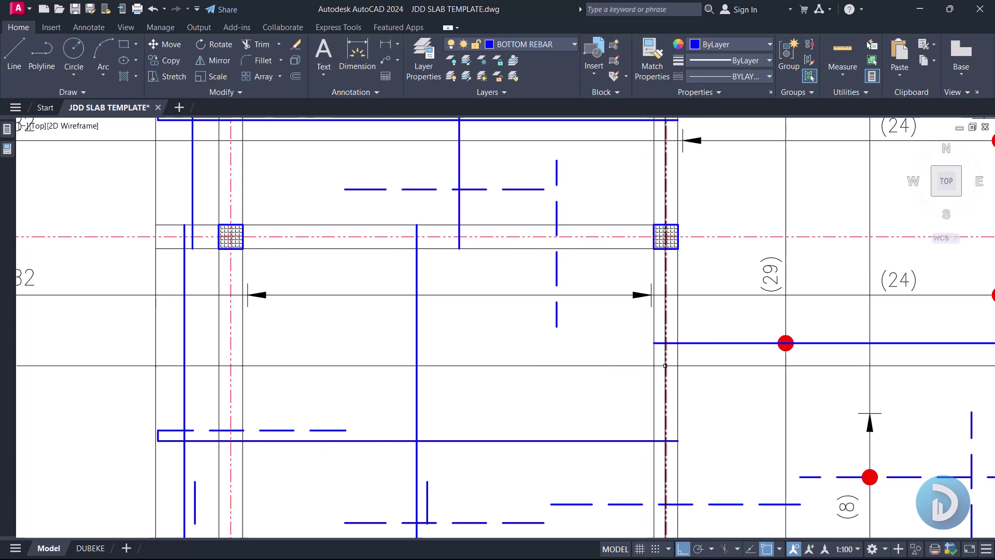
# - Trim the copied callout's leader line beyond the right range arrow in the lower left panel
pyautogui.scroll(4, 701, 298)
pyautogui.click(574, 304)
pyautogui.write('tr')
pyautogui.press('space')
pyautogui.click(712, 315)
pyautogui.click(698, 241)
pyautogui.scroll(-6, 697, 240)
# - Move the copied callout's red dot left onto the vertical dashed top bar in the lower left panel
pyautogui.moveTo(719, 261); pyautogui.dragTo(537, 300, button='middle')
pyautogui.scroll(2, 686, 277)
pyautogui.click(687, 277)
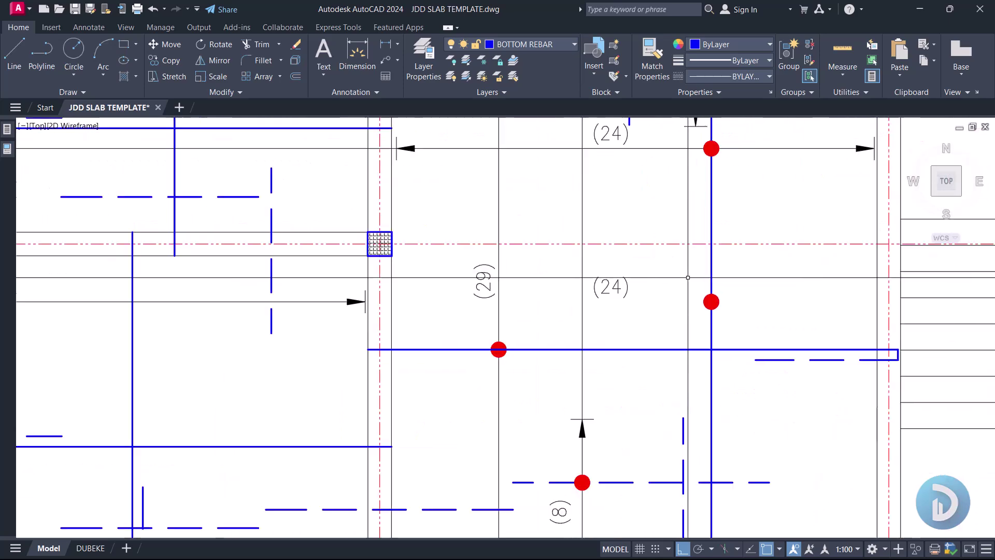
pyautogui.click(740, 330)
pyautogui.write('m')
pyautogui.press('space')
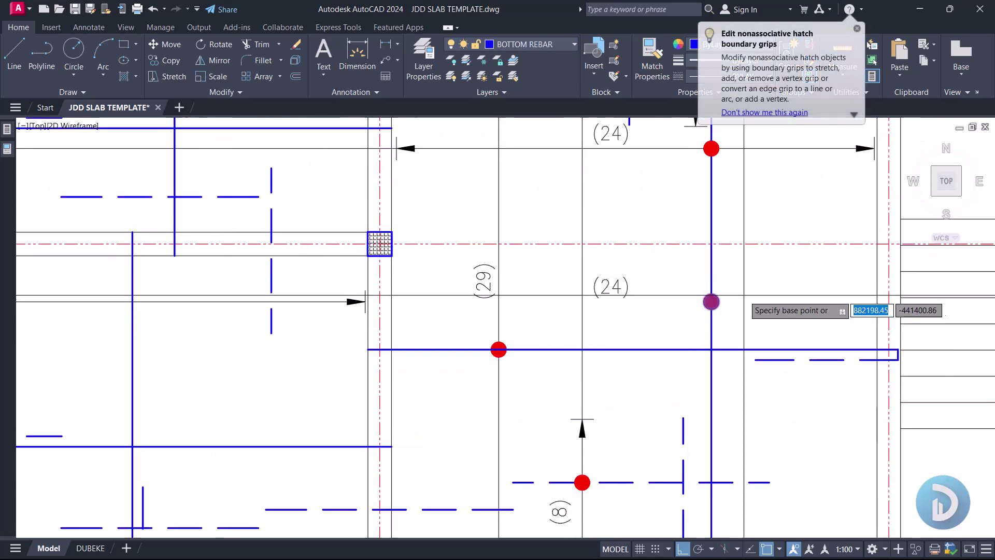
pyautogui.scroll(-2, 721, 291)
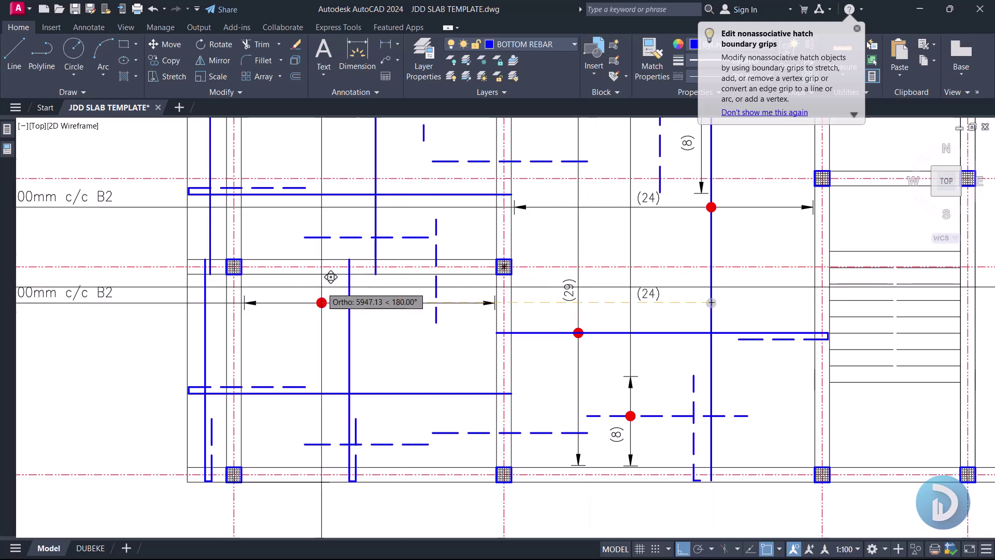
pyautogui.scroll(2, 328, 278)
pyautogui.click(505, 311)
# - Measure the clear width of the lower left panel between its beam faces with a linear dimension, without placing it
pyautogui.scroll(-2, 505, 294)
pyautogui.moveTo(505, 294); pyautogui.dragTo(489, 337, button='middle')
pyautogui.scroll(2, 489, 337)
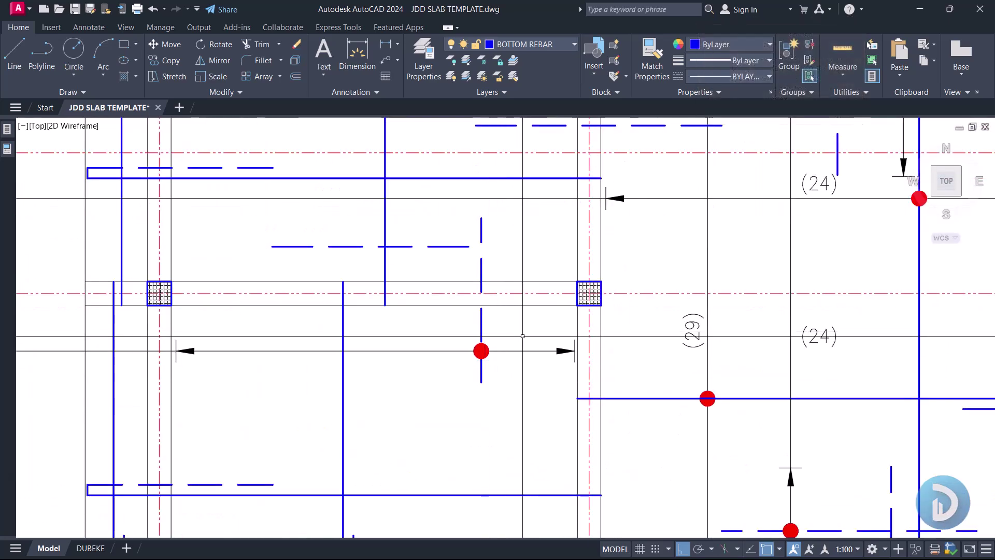
pyautogui.moveTo(520, 406); pyautogui.dragTo(543, 421, button='middle')
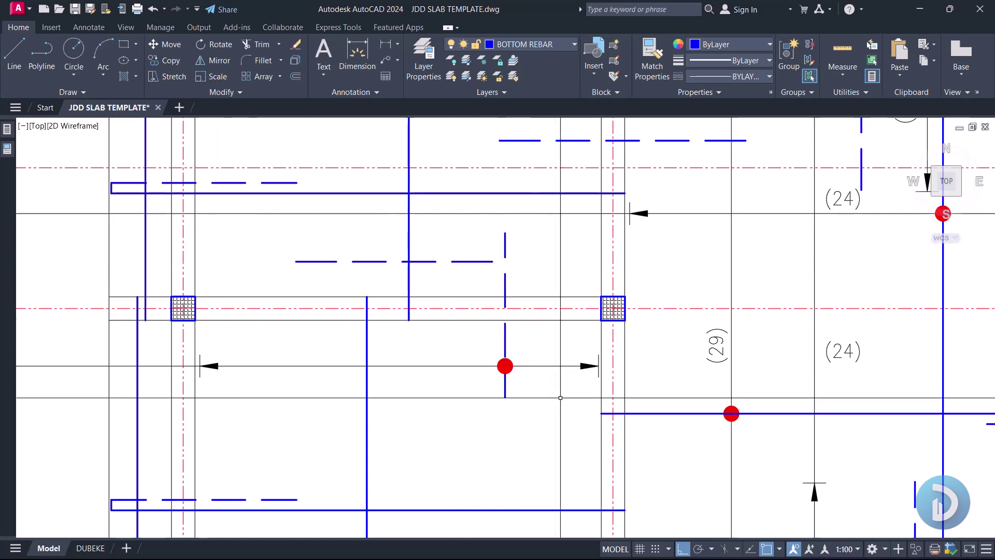
pyautogui.moveTo(307, 383)
pyautogui.mouseDown(button='middle')
pyautogui.moveTo(392, 370)
pyautogui.moveTo(454, 398)
pyautogui.mouseUp(button='middle')
pyautogui.write('DLI')
pyautogui.press('Return')
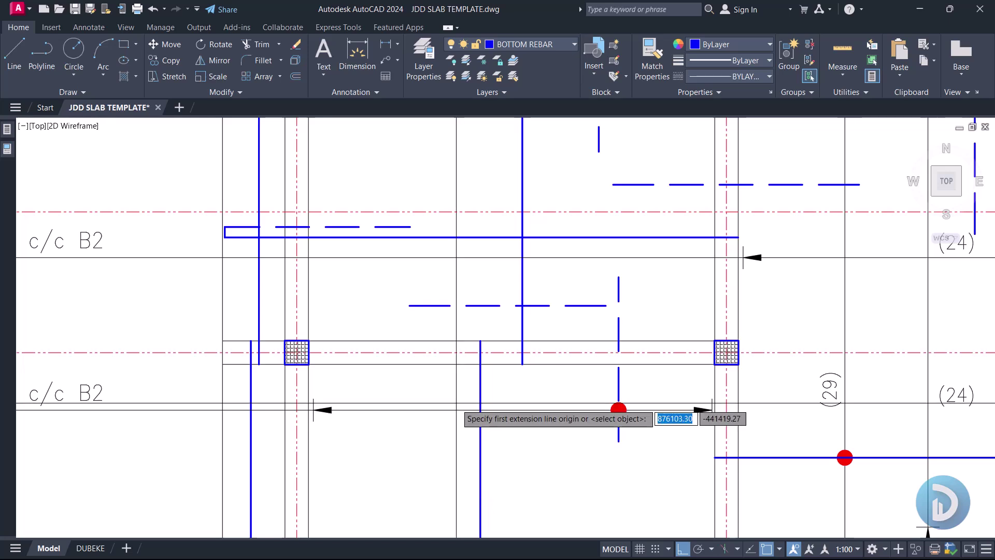
pyautogui.click(309, 452)
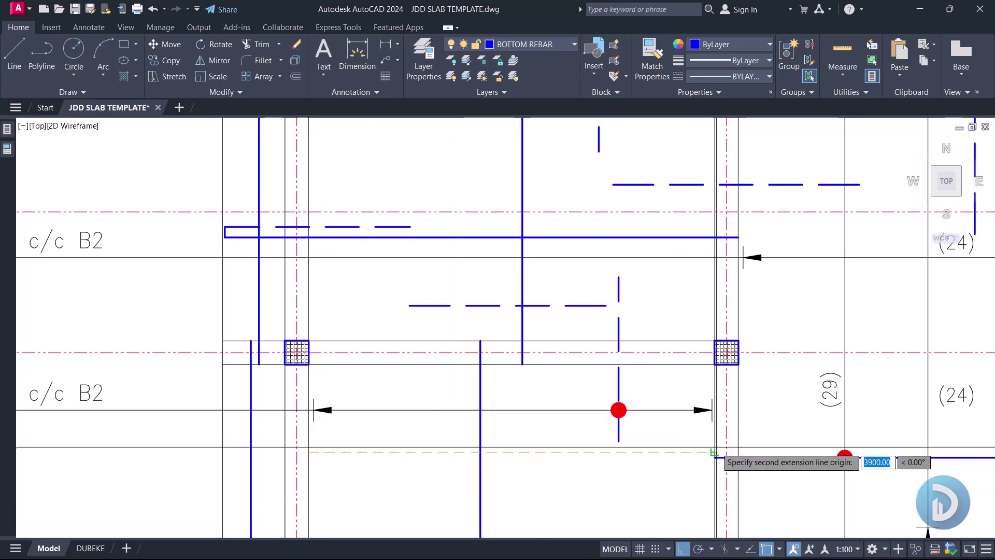
pyautogui.click(715, 452)
pyautogui.press('Escape')
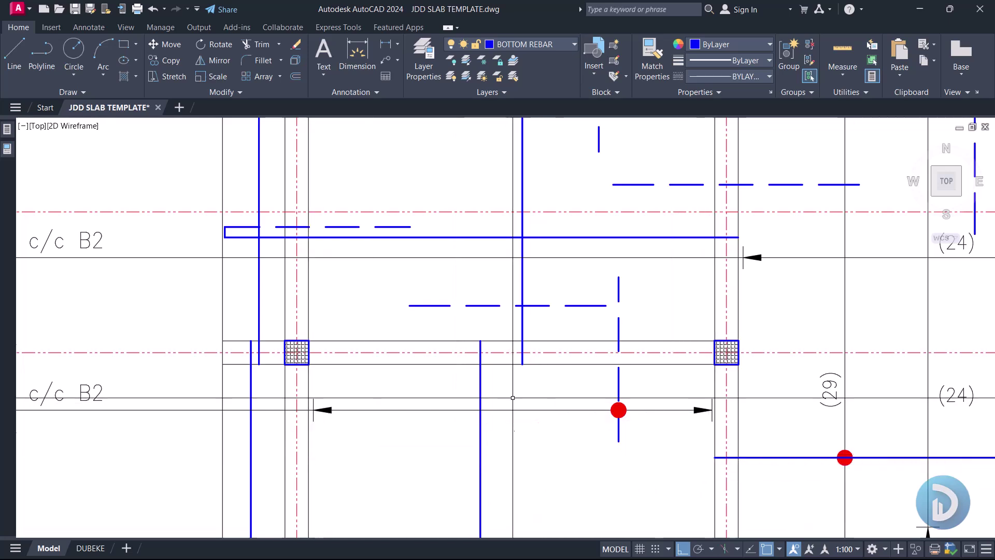
# - Calculate 3900/4 and 3900/200 for the lower left panel's top bars
pyautogui.scroll(-2, 507, 344)
pyautogui.moveTo(495, 376); pyautogui.dragTo(535, 354, button='middle')
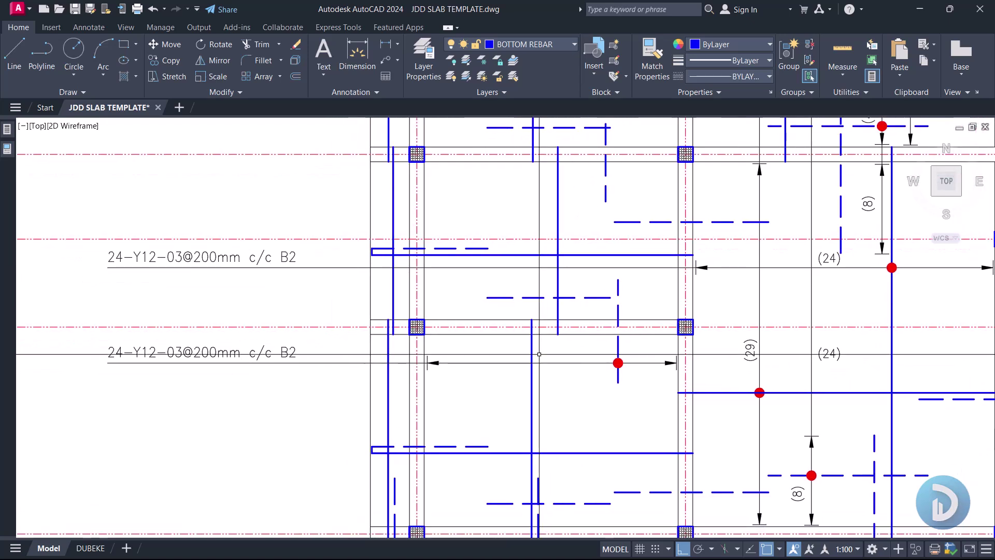
pyautogui.moveTo(7, 129)
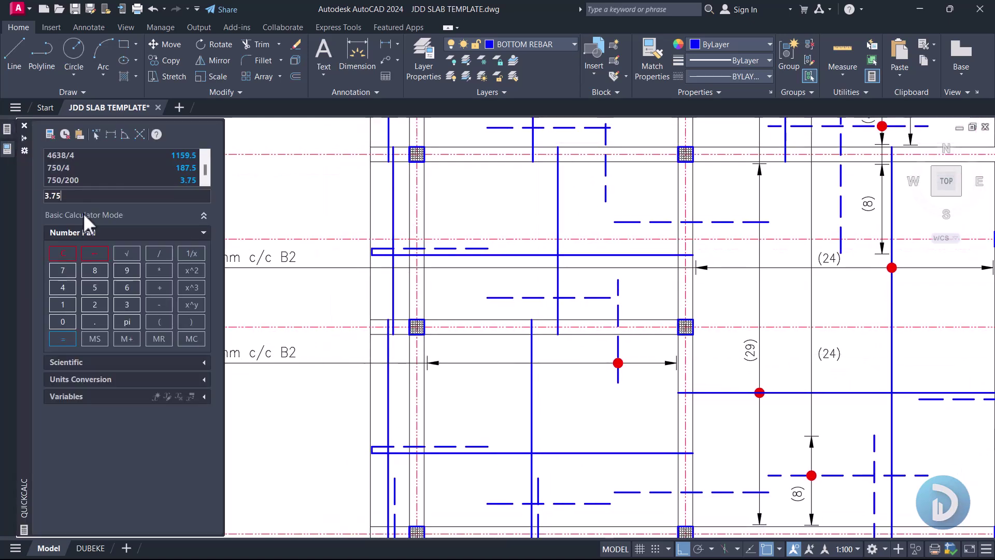
pyautogui.write('3900/')
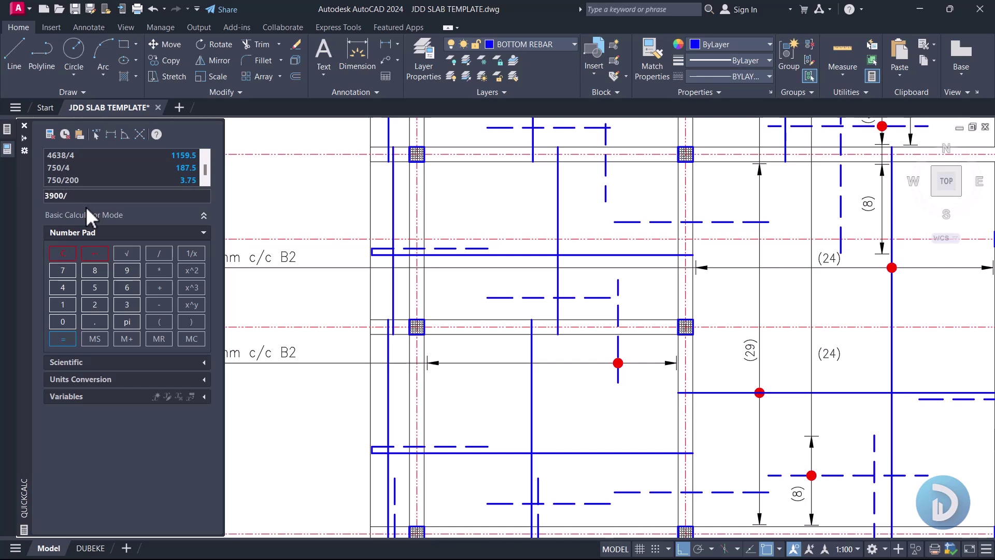
pyautogui.write('4')
pyautogui.press('Return')
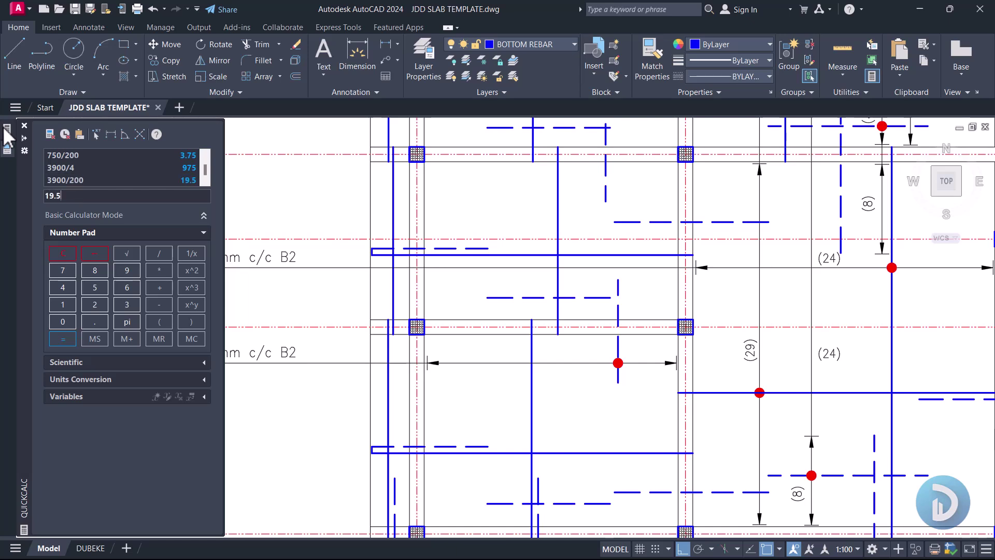
# - Change the lower left panel's copied callout to 20 bars with bar mark 07
pyautogui.moveTo(578, 362)
pyautogui.mouseDown(button='middle')
pyautogui.moveTo(620, 326)
pyautogui.moveTo(638, 386)
pyautogui.mouseUp(button='middle')
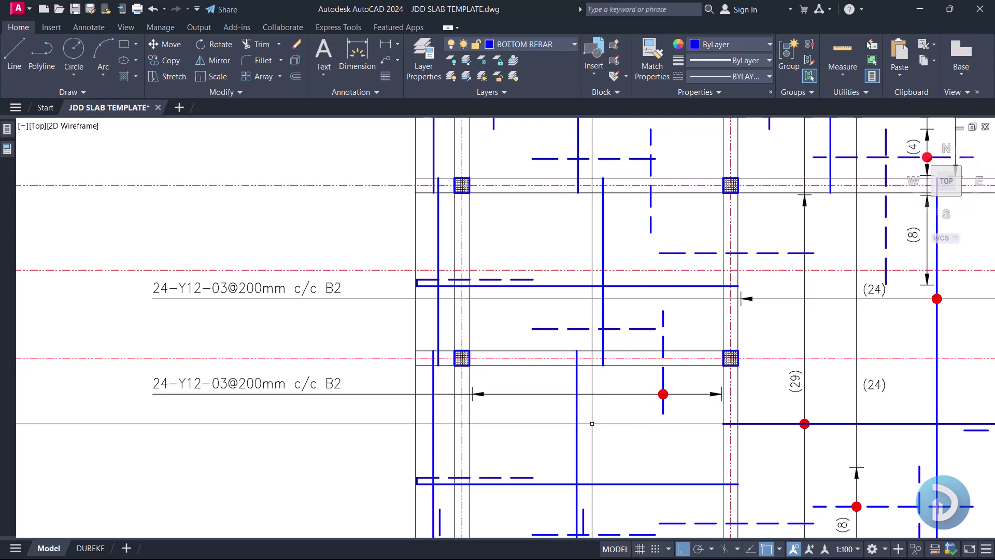
pyautogui.press('Return')
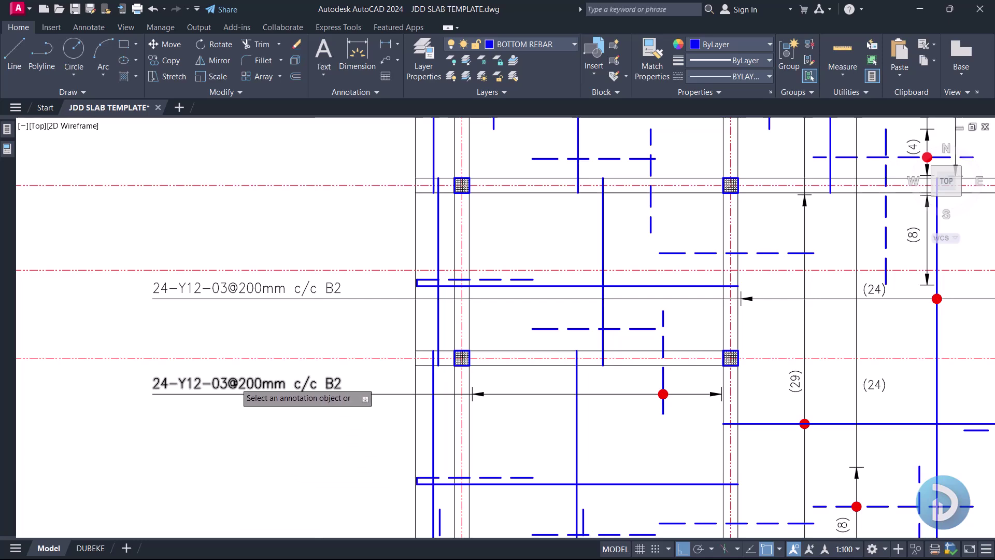
pyautogui.click(172, 387)
pyautogui.write('20')
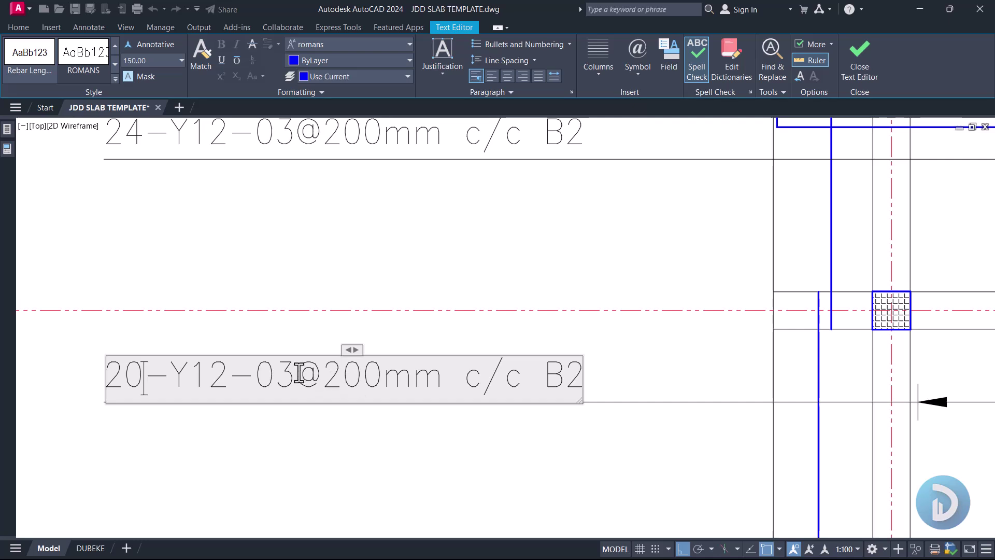
pyautogui.press('BackSpace')
pyautogui.write('7')
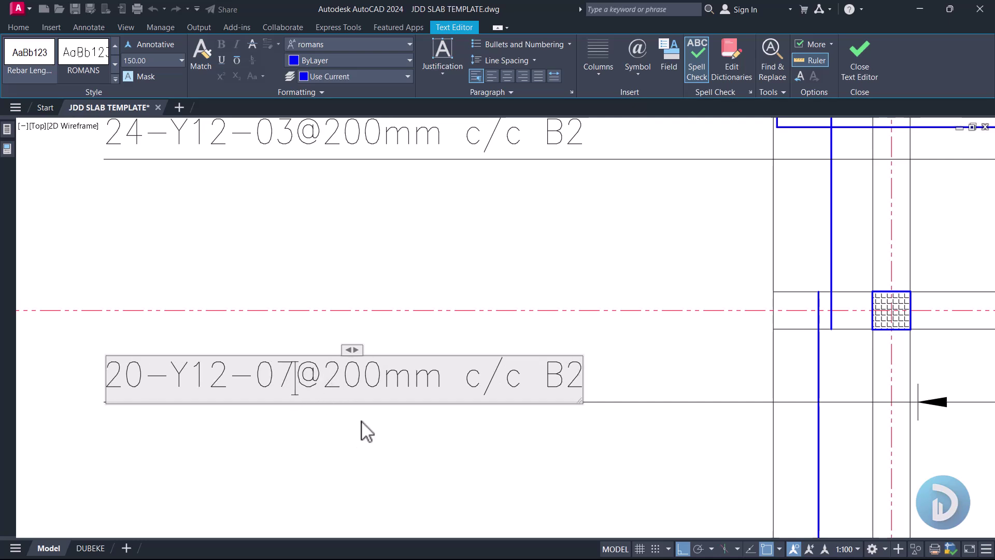
# - Replace the B2 layer label at the end of the lower left panel's callout with T1 TB
pyautogui.scroll(-3, 339, 422)
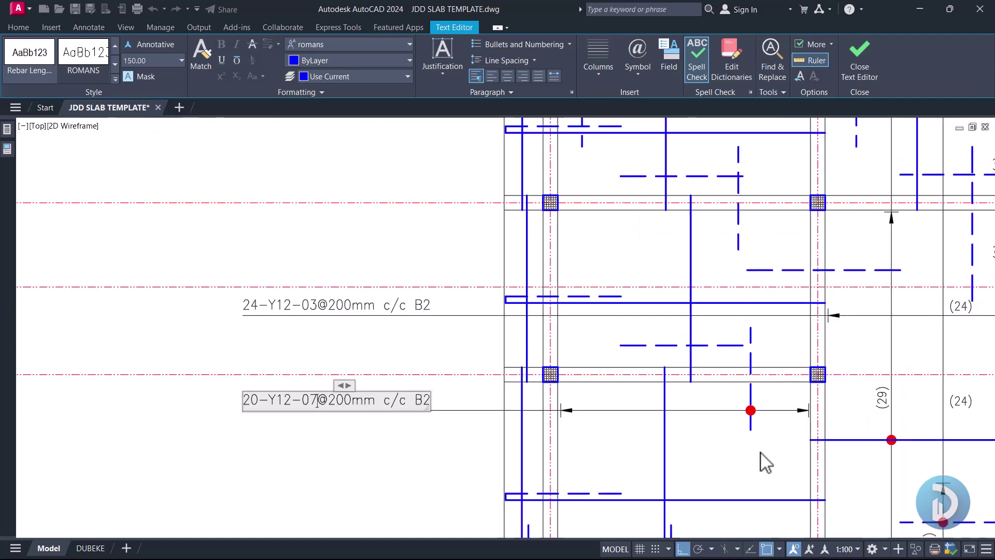
pyautogui.scroll(4, 423, 408)
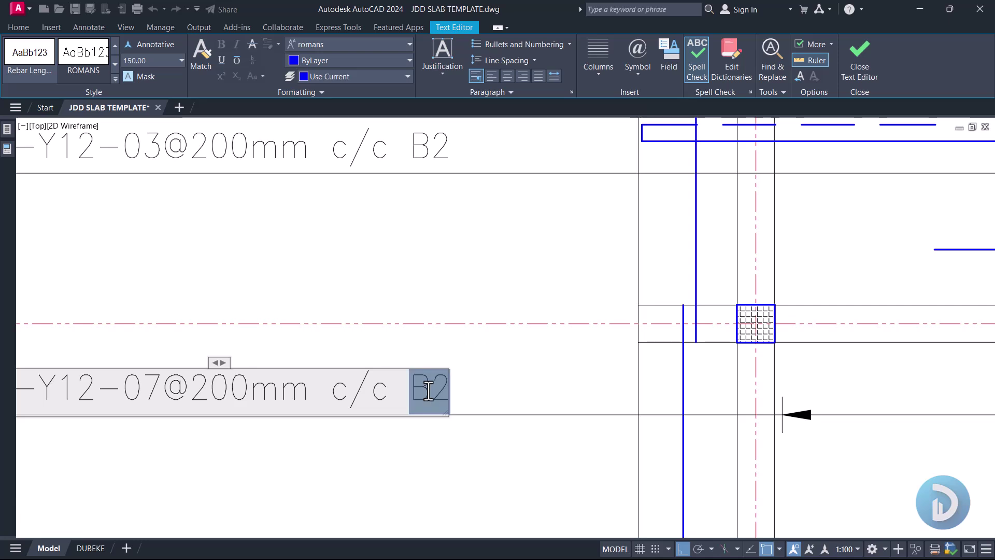
pyautogui.write('T1')
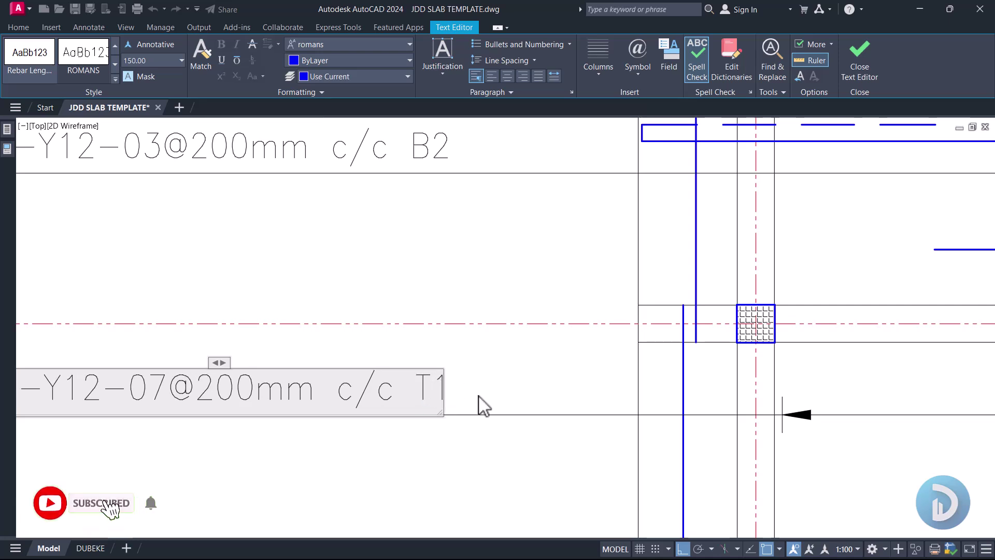
pyautogui.write(' T')
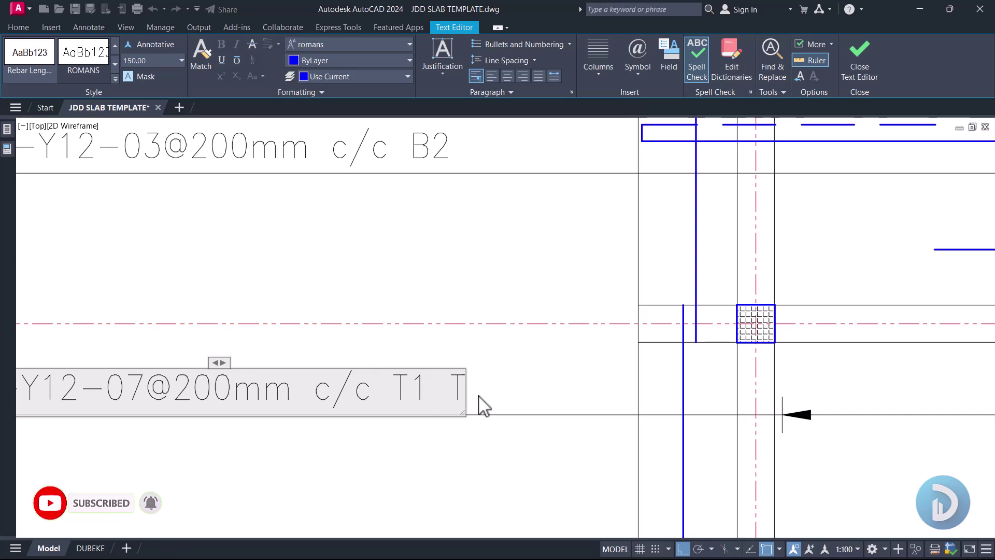
pyautogui.write('B')
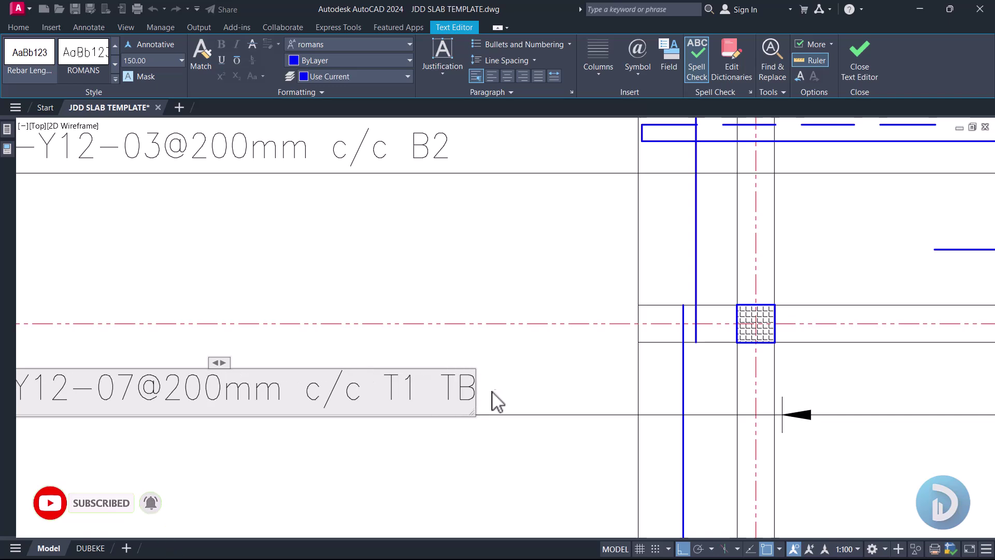
pyautogui.click(513, 378)
# - Look over the bars and callouts of the left and middle panels across the slab plan
pyautogui.moveTo(525, 434)
pyautogui.mouseDown(button='middle')
pyautogui.moveTo(387, 435)
pyautogui.moveTo(387, 472)
pyautogui.mouseUp(button='middle')
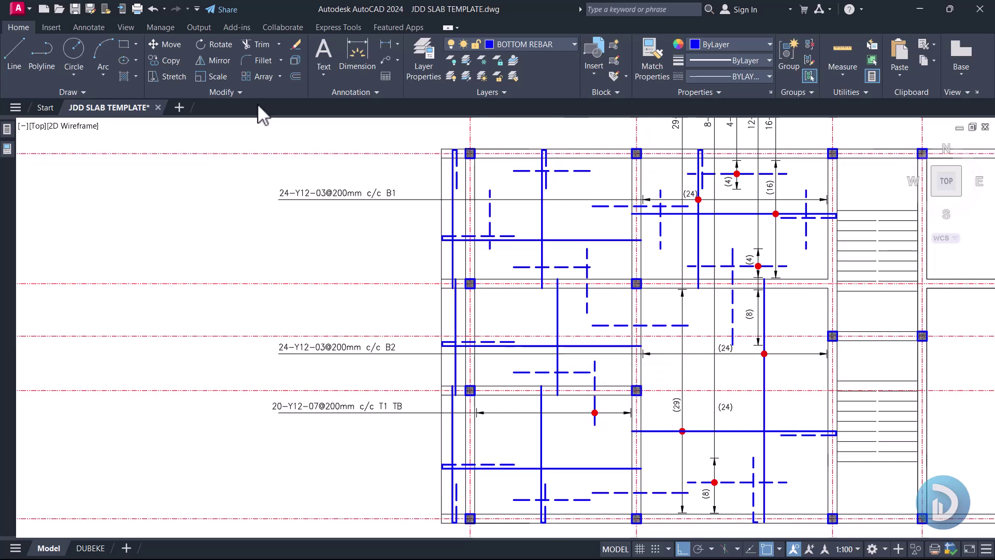
pyautogui.scroll(-3, 456, 252)
pyautogui.scroll(3, 568, 202)
pyautogui.moveTo(441, 315); pyautogui.dragTo(414, 333, button='middle')
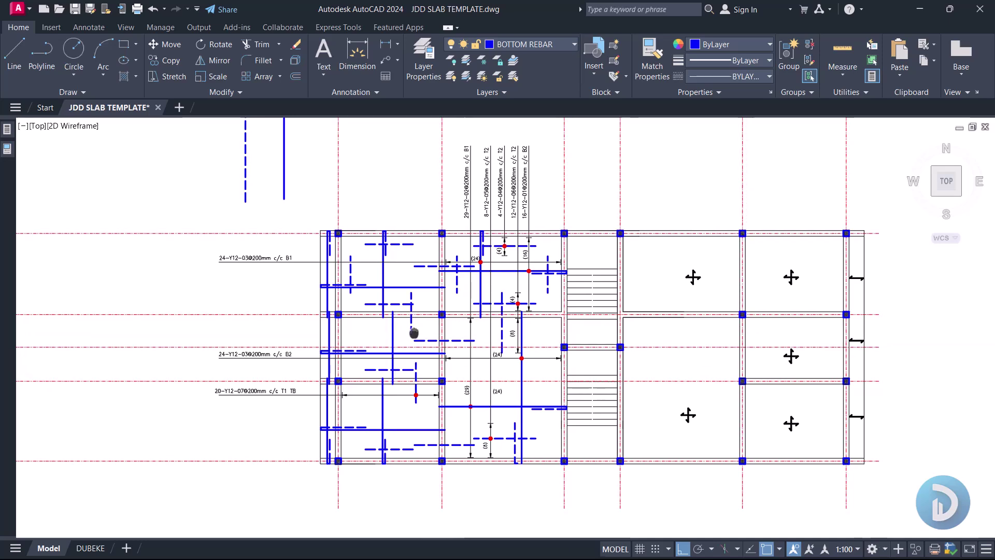
pyautogui.scroll(3, 527, 365)
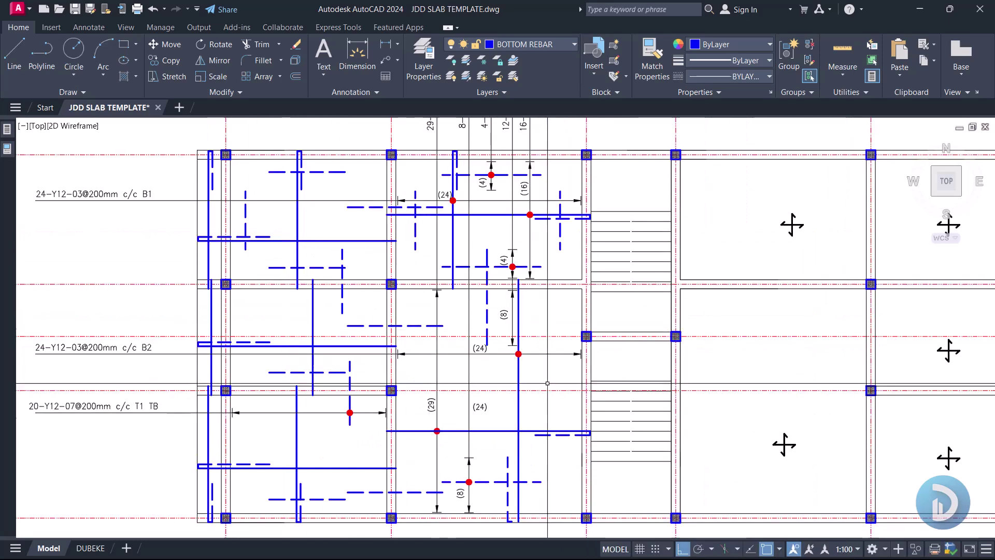
pyautogui.moveTo(290, 393); pyautogui.dragTo(308, 381, button='middle')
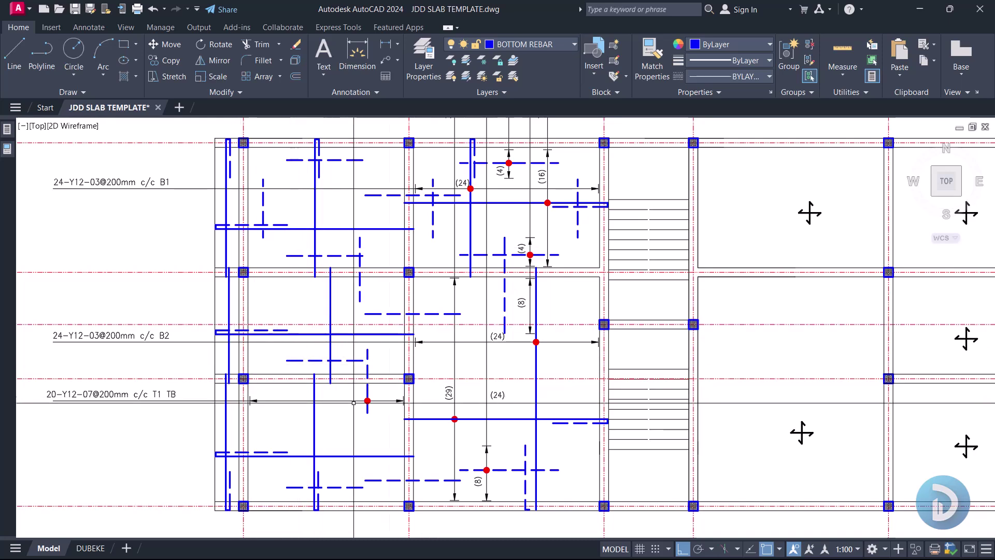
pyautogui.moveTo(267, 363); pyautogui.dragTo(300, 359, button='middle')
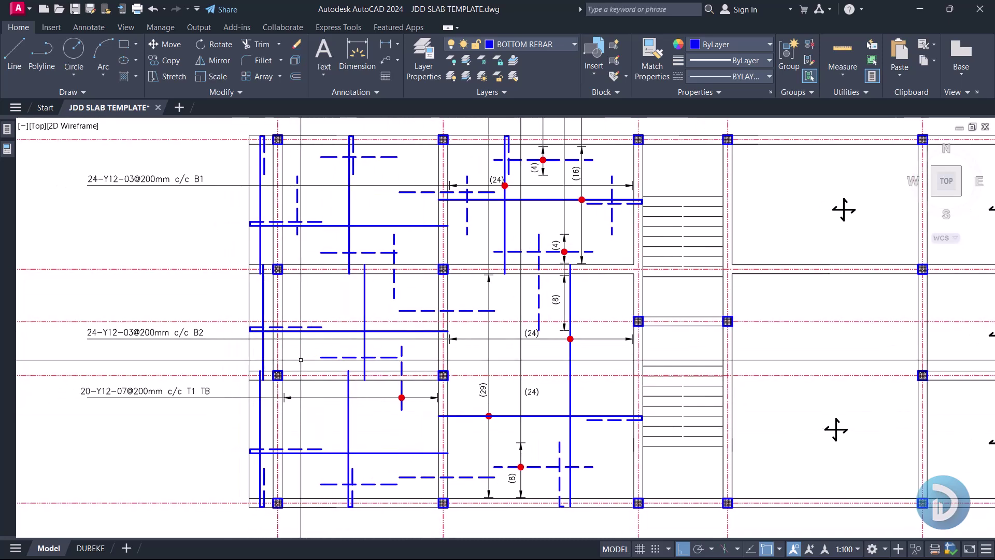
pyautogui.moveTo(316, 445); pyautogui.dragTo(370, 432, button='middle')
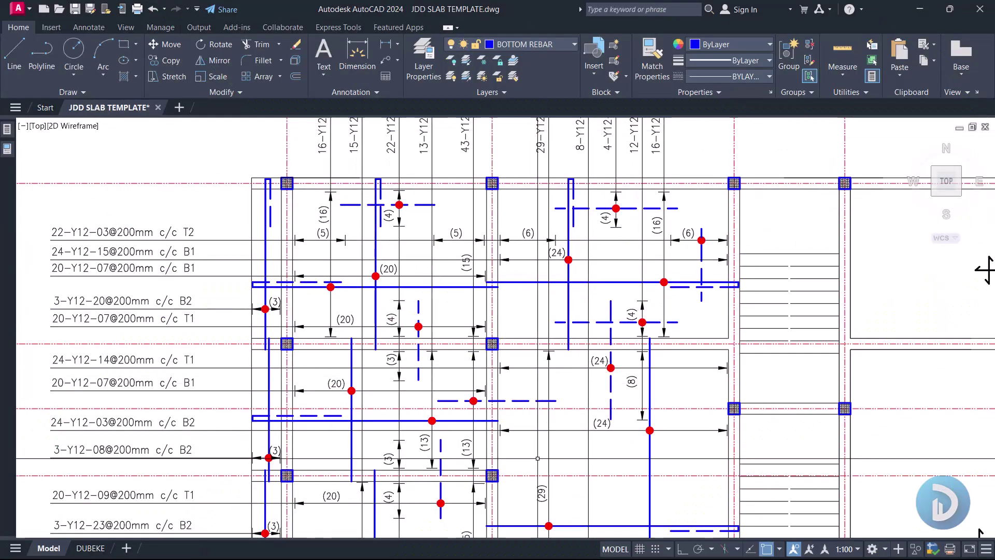
# - Inspect the vertical and horizontal bottom bars crossing in the upper middle panel of the fully annotated plan
pyautogui.moveTo(985, 270)
pyautogui.mouseDown(button='middle')
pyautogui.moveTo(978, 400)
pyautogui.moveTo(968, 206)
pyautogui.moveTo(949, 389)
pyautogui.moveTo(954, 420)
pyautogui.mouseUp(button='middle')
pyautogui.moveTo(562, 285); pyautogui.dragTo(574, 426, button='middle')
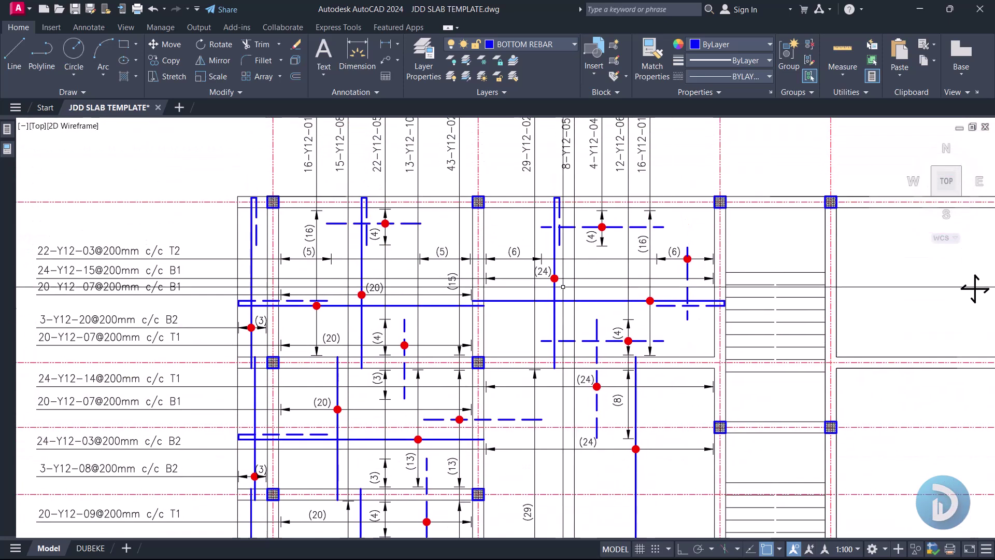
pyautogui.moveTo(974, 288)
pyautogui.mouseDown(button='middle')
pyautogui.moveTo(973, 313)
pyautogui.moveTo(925, 320)
pyautogui.mouseUp(button='middle')
pyautogui.scroll(2, 504, 288)
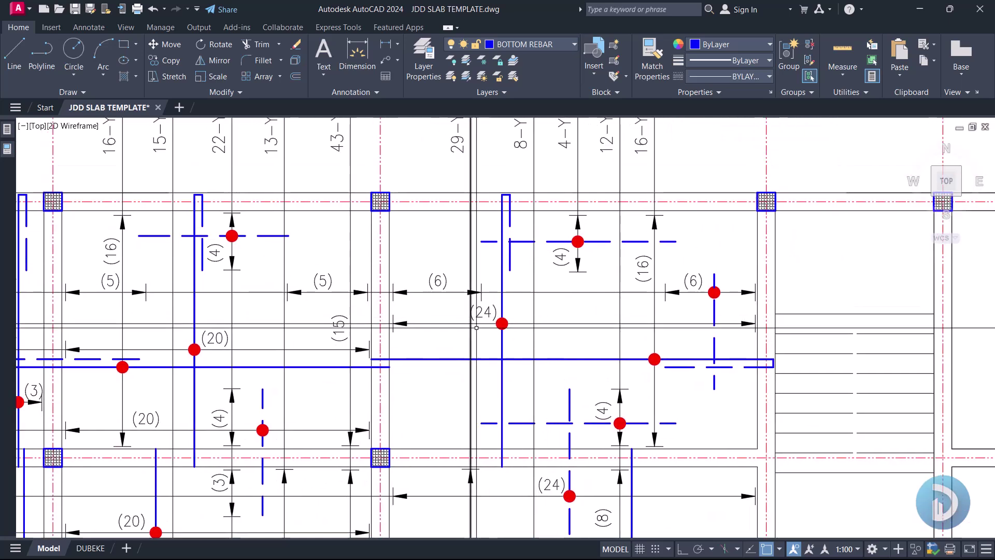
pyautogui.moveTo(570, 379); pyautogui.dragTo(582, 372, button='middle')
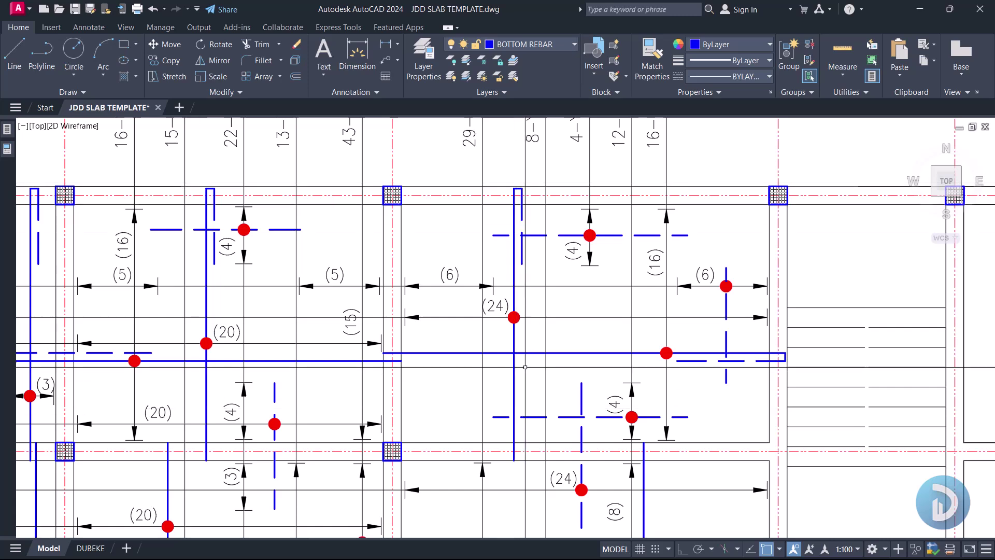
pyautogui.click(514, 374)
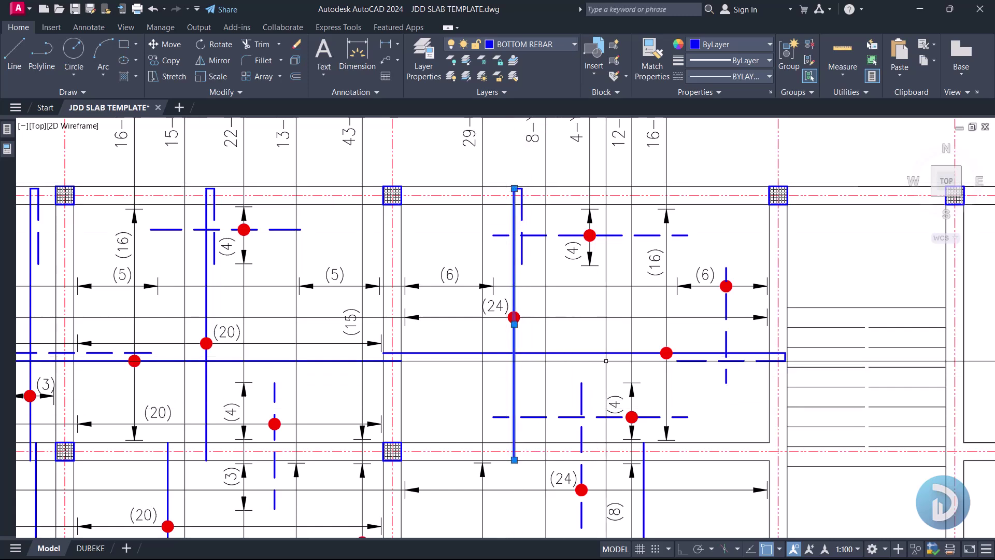
pyautogui.click(606, 353)
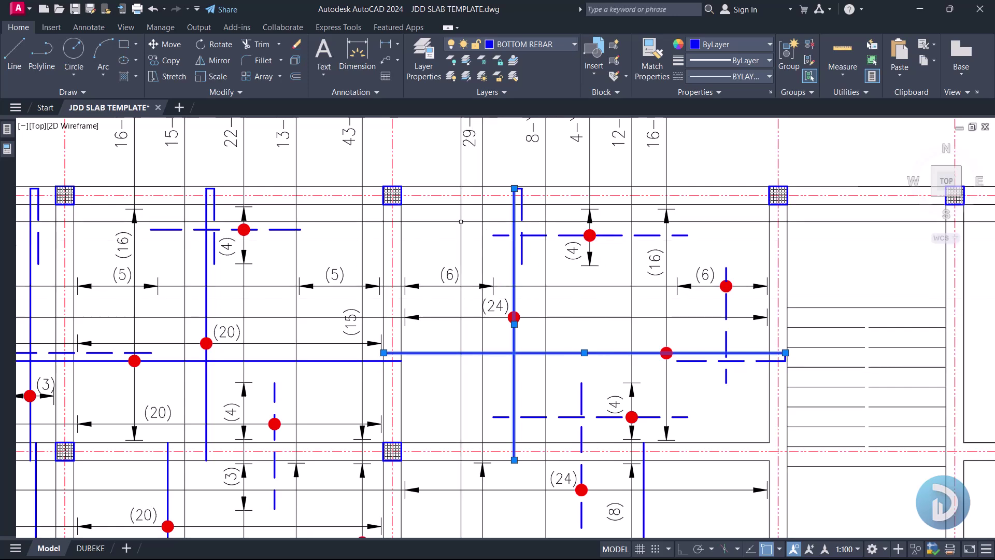
pyautogui.moveTo(527, 364); pyautogui.dragTo(541, 370, button='middle')
pyautogui.click(539, 391)
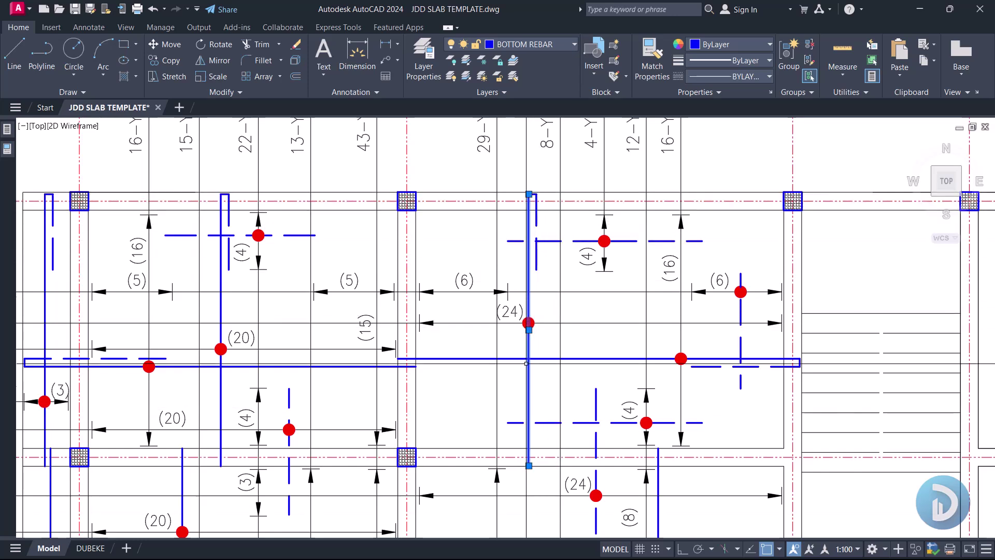
# - Trace the leader of the upper middle panel's vertical bottom bar to its callout beside the plan and back
pyautogui.moveTo(482, 409); pyautogui.dragTo(494, 405, button='middle')
pyautogui.moveTo(395, 327)
pyautogui.mouseDown(button='middle')
pyautogui.moveTo(689, 311)
pyautogui.moveTo(108, 290)
pyautogui.mouseUp(button='middle')
pyautogui.moveTo(705, 300); pyautogui.dragTo(609, 306, button='middle')
pyautogui.scroll(2, 608, 314)
pyautogui.scroll(-2, 609, 314)
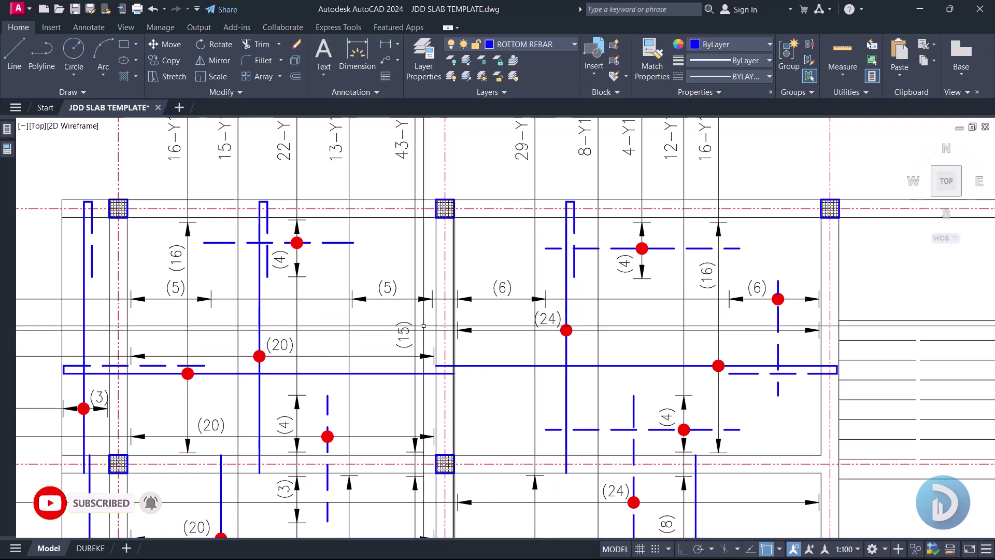
pyautogui.moveTo(440, 333); pyautogui.dragTo(563, 329, button='middle')
pyautogui.moveTo(124, 330)
pyautogui.mouseDown(button='middle')
pyautogui.moveTo(315, 326)
pyautogui.moveTo(157, 322)
pyautogui.mouseUp(button='middle')
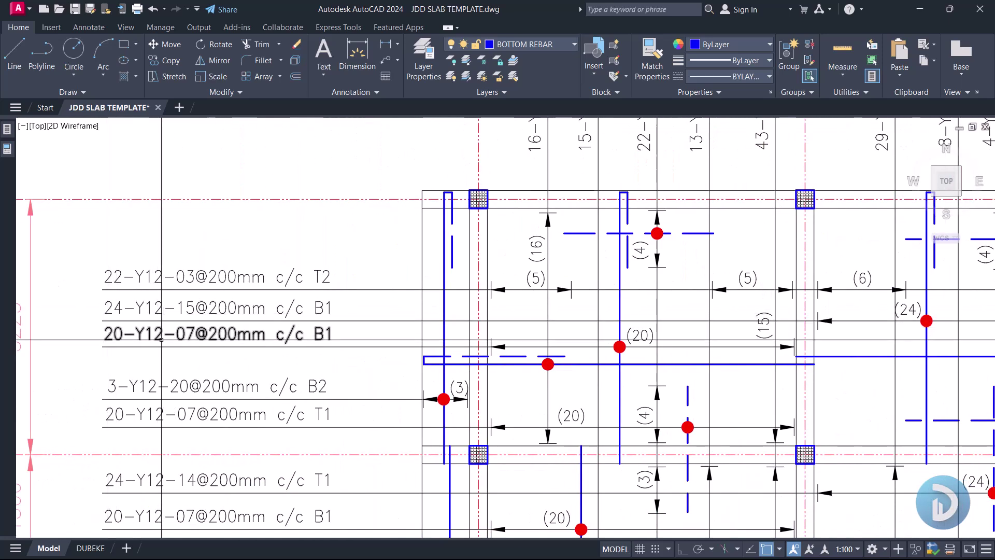
pyautogui.moveTo(209, 318); pyautogui.dragTo(184, 321, button='middle')
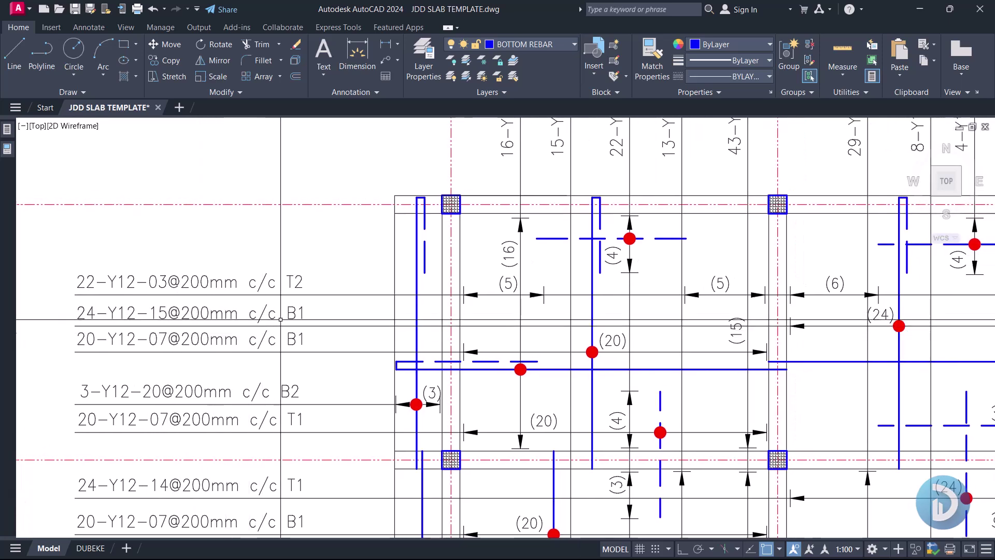
pyautogui.moveTo(349, 334); pyautogui.dragTo(245, 347, button='middle')
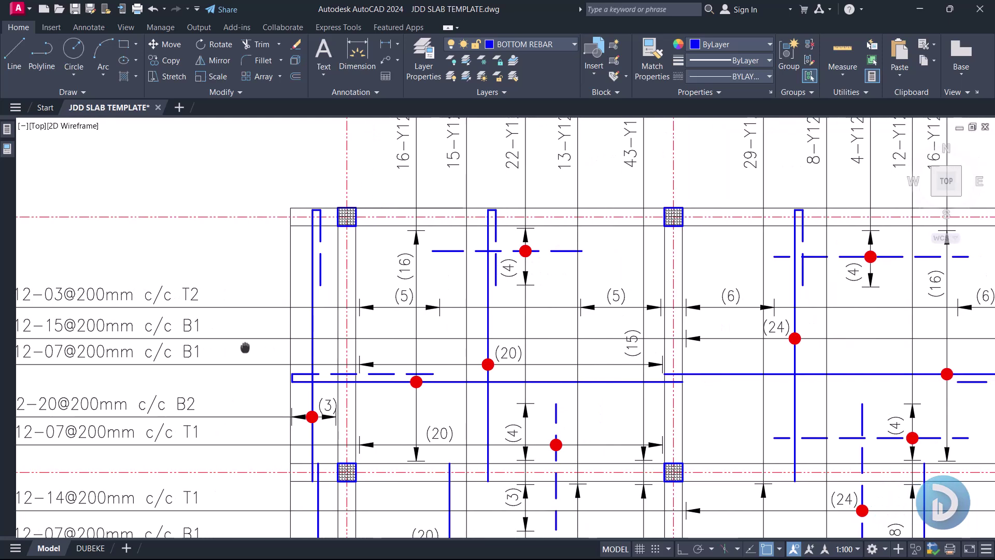
pyautogui.moveTo(781, 341); pyautogui.dragTo(531, 347, button='middle')
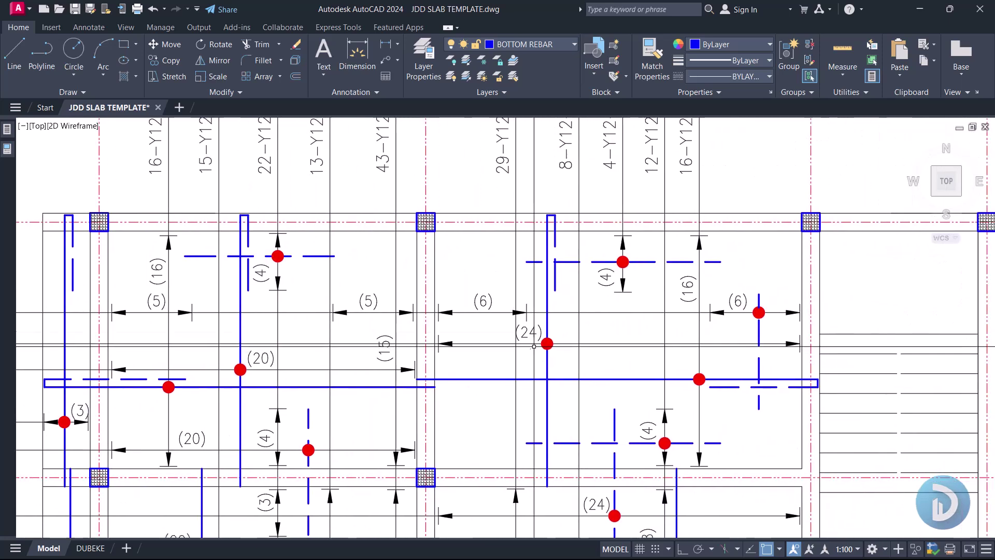
pyautogui.moveTo(596, 396); pyautogui.dragTo(491, 387, button='middle')
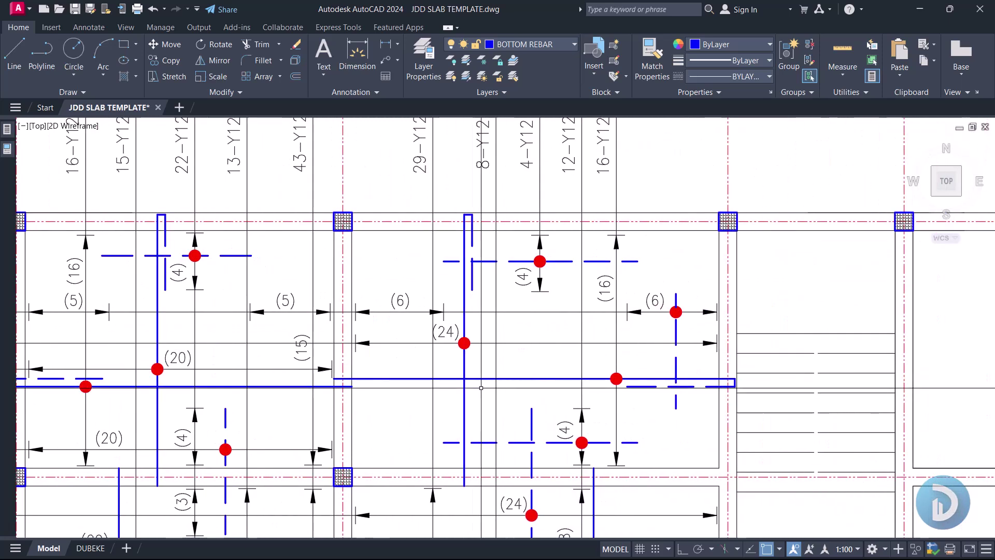
# - Trace the upper middle panel's horizontal bottom bar from its red dot to its callout above the plan
pyautogui.moveTo(582, 411); pyautogui.dragTo(556, 413, button='middle')
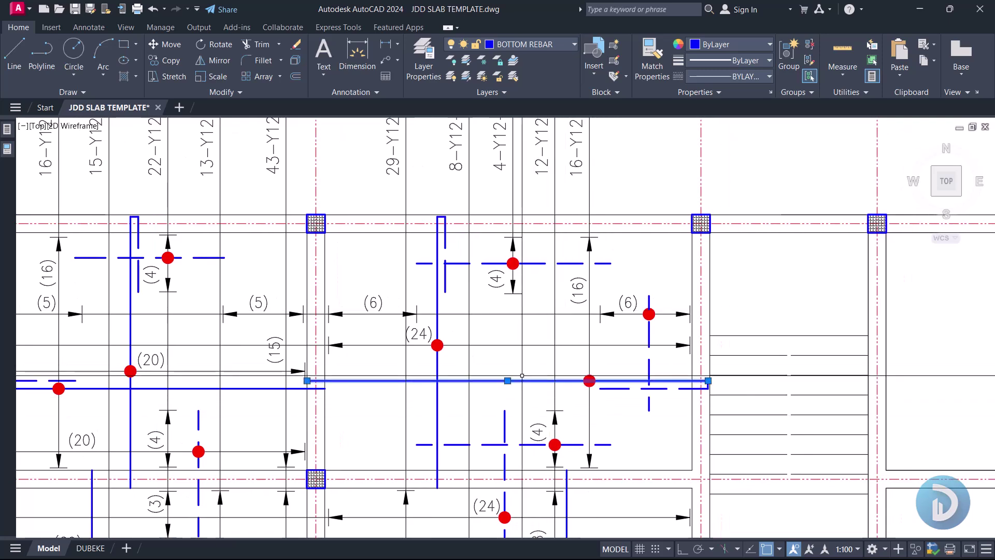
pyautogui.moveTo(590, 381)
pyautogui.mouseDown(button='middle')
pyautogui.moveTo(542, 302)
pyautogui.moveTo(549, 252)
pyautogui.mouseUp(button='middle')
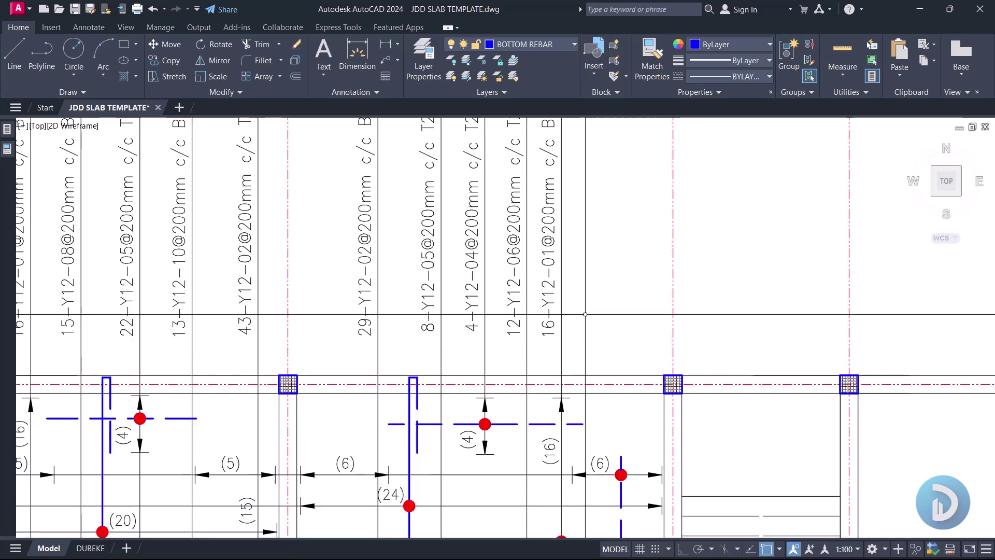
pyautogui.scroll(-4, 549, 253)
pyautogui.scroll(2, 549, 437)
pyautogui.moveTo(549, 438)
pyautogui.mouseDown(button='middle')
pyautogui.moveTo(549, 396)
pyautogui.moveTo(566, 367)
pyautogui.moveTo(561, 335)
pyautogui.mouseUp(button='middle')
pyautogui.moveTo(547, 257); pyautogui.dragTo(547, 289, button='middle')
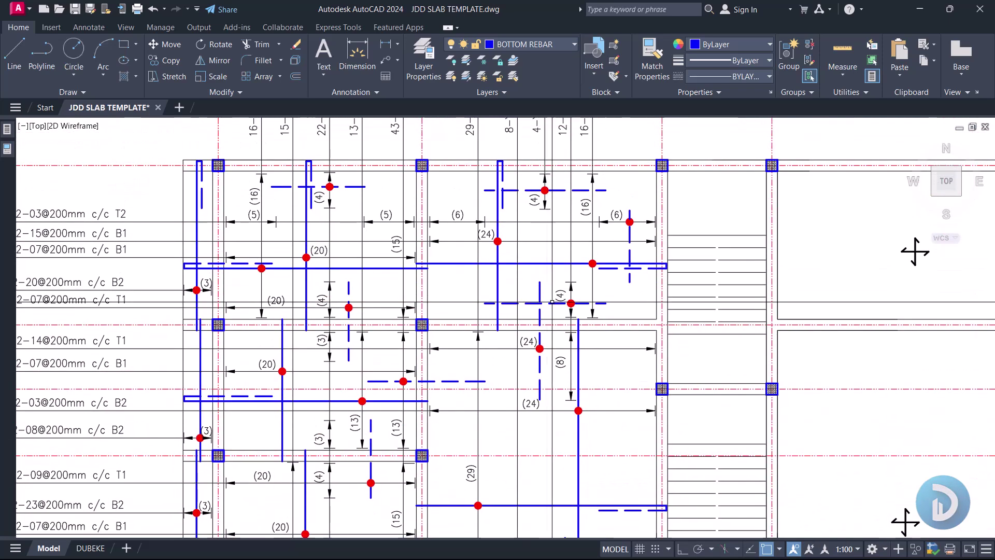
# - Examine the lower middle panel's bottom and top bars, their ranges and counts, and the lowest callout beside the plan
pyautogui.moveTo(562, 425)
pyautogui.mouseDown(button='middle')
pyautogui.moveTo(539, 394)
pyautogui.moveTo(556, 404)
pyautogui.mouseUp(button='middle')
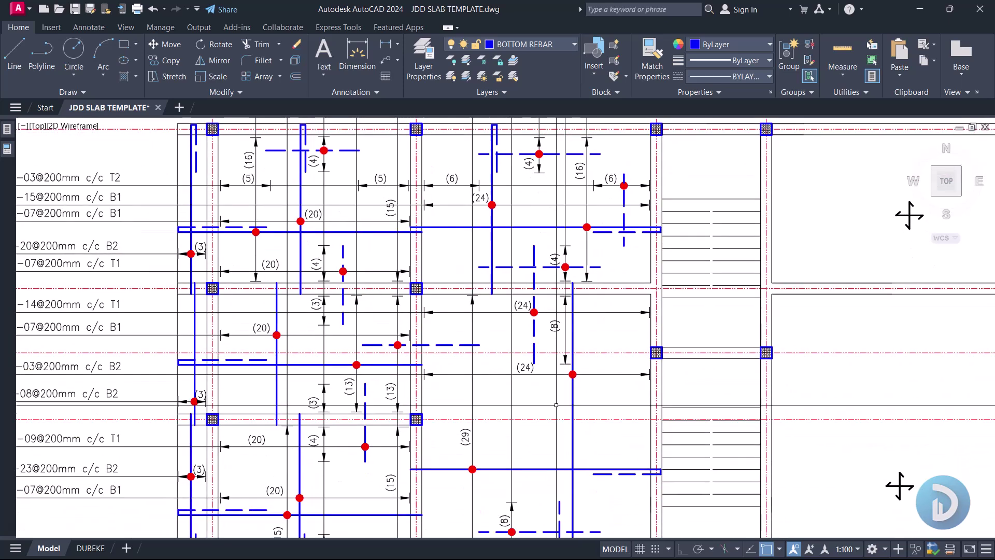
pyautogui.moveTo(542, 445); pyautogui.dragTo(545, 413, button='middle')
pyautogui.moveTo(538, 531); pyautogui.dragTo(532, 456, button='middle')
pyautogui.moveTo(564, 396); pyautogui.dragTo(564, 404, button='middle')
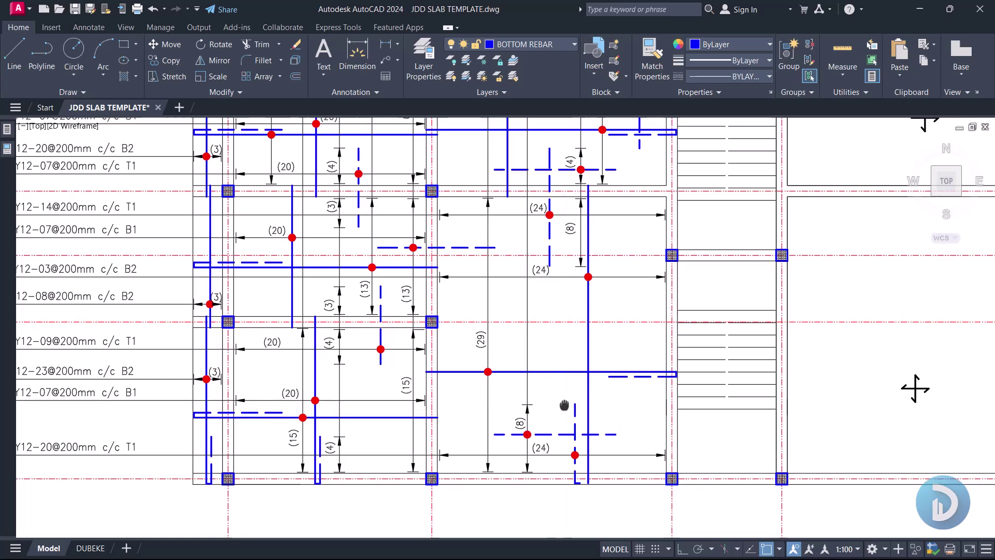
pyautogui.click(598, 352)
pyautogui.click(577, 349)
pyautogui.press('Escape')
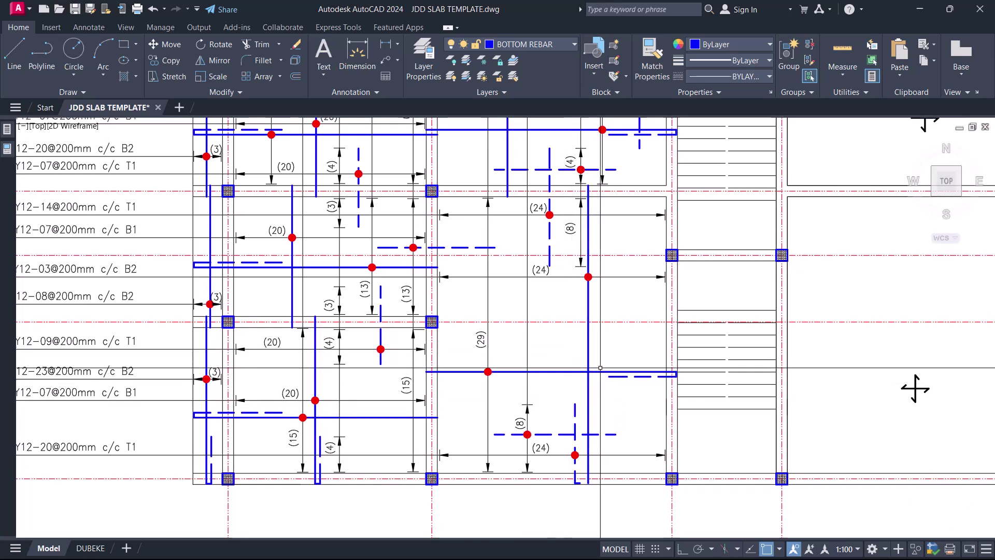
pyautogui.moveTo(915, 388); pyautogui.dragTo(973, 373, button='middle')
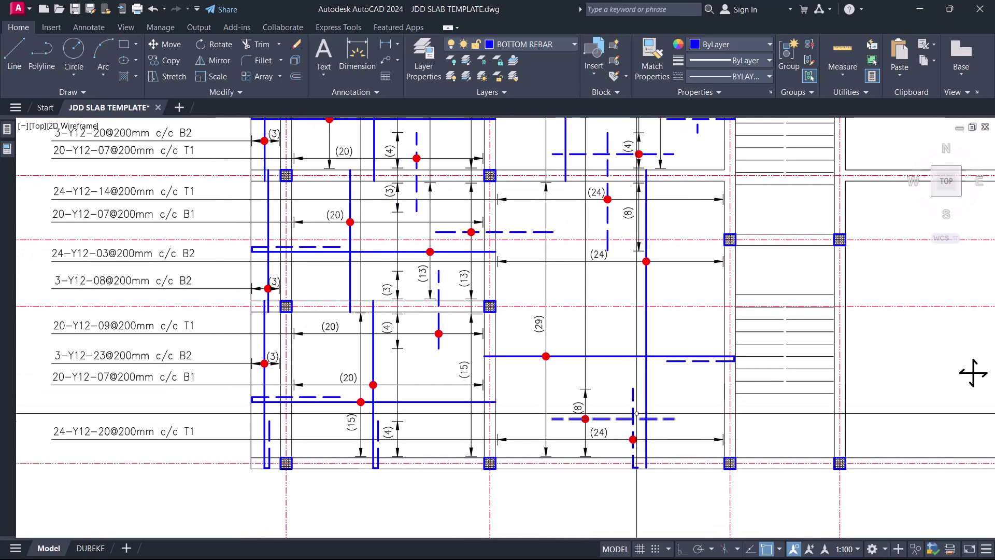
pyautogui.moveTo(501, 457); pyautogui.dragTo(526, 454, button='middle')
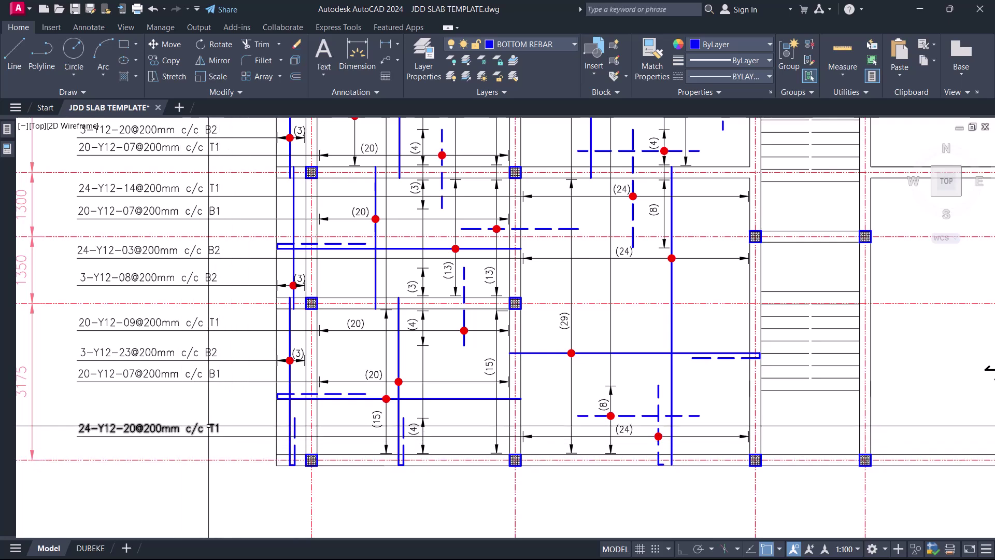
# - Inspect the crossing dashed top bars and their ranges near the lower edge of the lower middle panel
pyautogui.scroll(2, 594, 413)
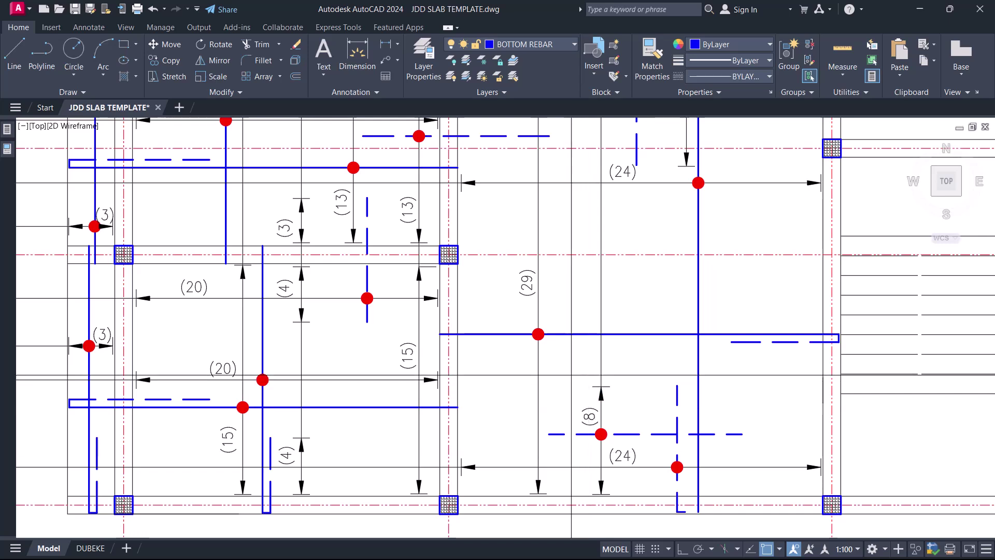
pyautogui.click(571, 375)
pyautogui.click(685, 491)
pyautogui.press('Escape')
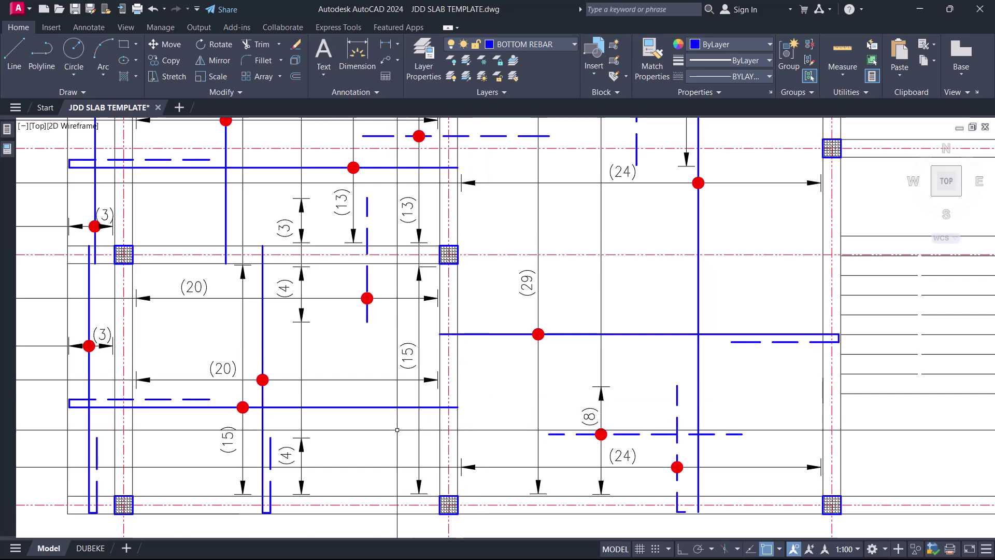
# - Examine the lowest left panel's bottom and top bars, their ranges and counts, and the matching callouts beside the plan
pyautogui.moveTo(366, 420)
pyautogui.mouseDown(button='middle')
pyautogui.moveTo(501, 431)
pyautogui.moveTo(564, 415)
pyautogui.mouseUp(button='middle')
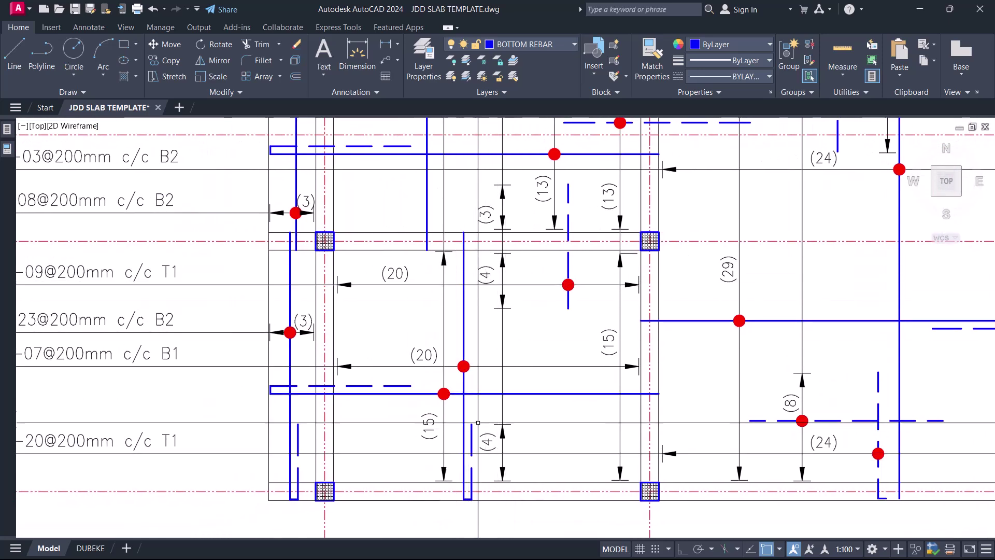
pyautogui.moveTo(301, 399); pyautogui.dragTo(342, 394, button='middle')
pyautogui.moveTo(517, 413); pyautogui.dragTo(517, 426, button='middle')
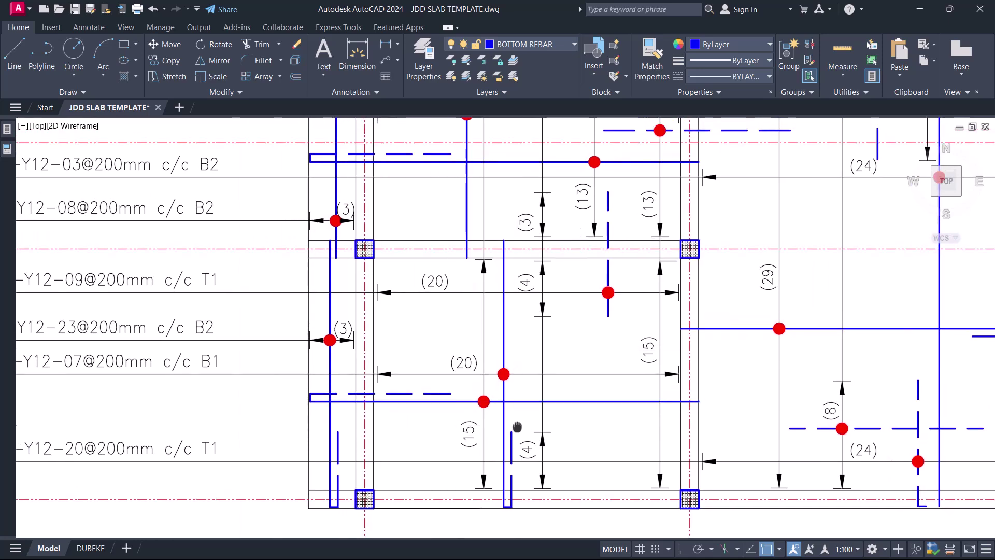
pyautogui.click(484, 342)
pyautogui.scroll(-2, 458, 343)
pyautogui.moveTo(501, 328); pyautogui.dragTo(486, 378, button='middle')
pyautogui.press('Escape')
# - Review the bars, distribution ranges and callouts across the left and middle panels, from the lowest row up to the upper panels
pyautogui.moveTo(546, 326); pyautogui.dragTo(536, 363, button='middle')
pyautogui.moveTo(618, 210); pyautogui.dragTo(574, 321, button='middle')
pyautogui.moveTo(590, 287)
pyautogui.mouseDown(button='middle')
pyautogui.moveTo(555, 373)
pyautogui.moveTo(568, 448)
pyautogui.moveTo(547, 269)
pyautogui.mouseUp(button='middle')
pyautogui.moveTo(501, 430)
pyautogui.mouseDown(button='middle')
pyautogui.moveTo(570, 311)
pyautogui.moveTo(555, 318)
pyautogui.moveTo(571, 360)
pyautogui.mouseUp(button='middle')
pyautogui.moveTo(560, 266); pyautogui.dragTo(550, 351, button='middle')
pyautogui.moveTo(629, 409); pyautogui.dragTo(619, 321, button='middle')
pyautogui.moveTo(677, 425); pyautogui.dragTo(646, 363, button='middle')
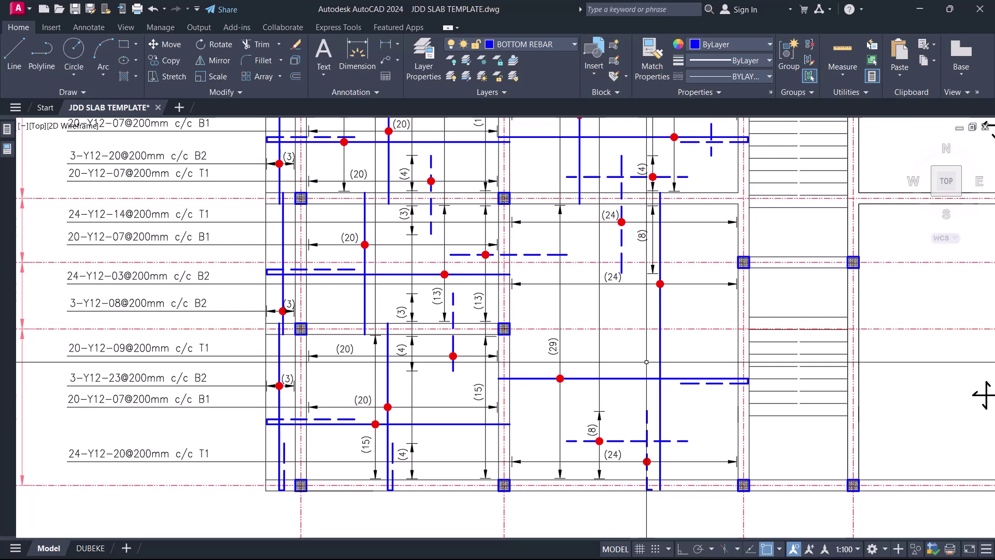
pyautogui.moveTo(385, 306)
pyautogui.mouseDown(button='middle')
pyautogui.moveTo(442, 313)
pyautogui.moveTo(470, 371)
pyautogui.mouseUp(button='middle')
pyautogui.scroll(-3, 656, 262)
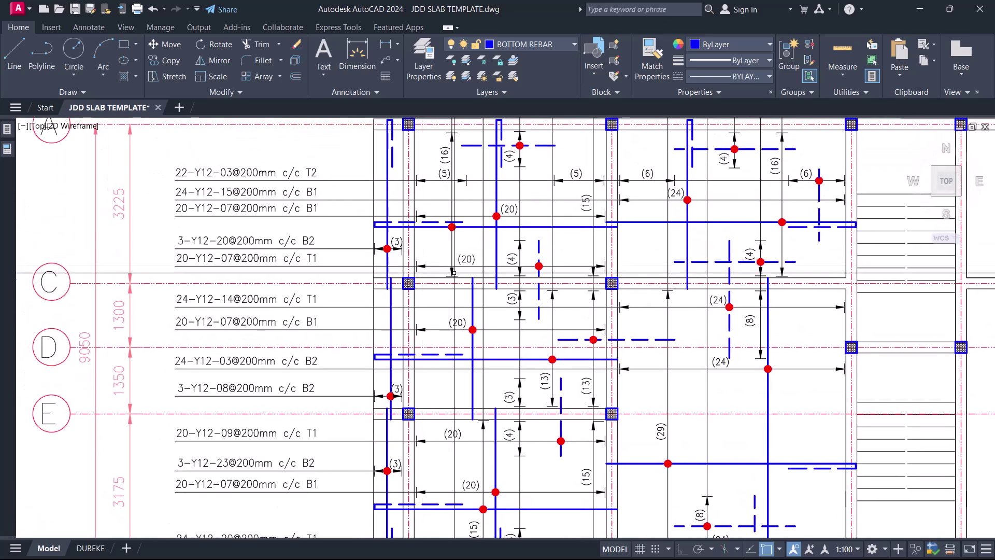